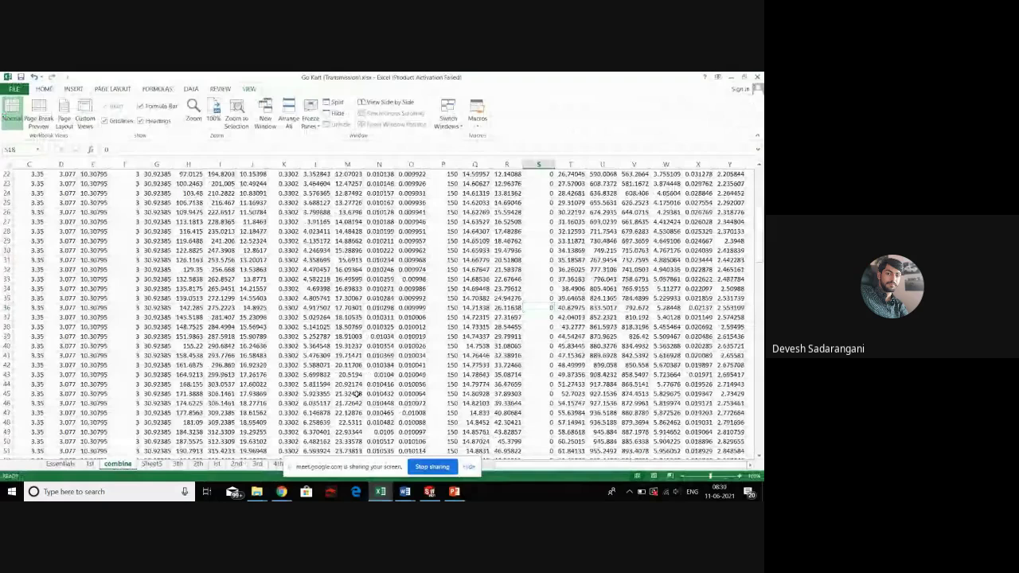
Inspect the time formulas in cells X2 and X4
scroll(357, 394, down, 8)
scroll(360, 389, down, 20)
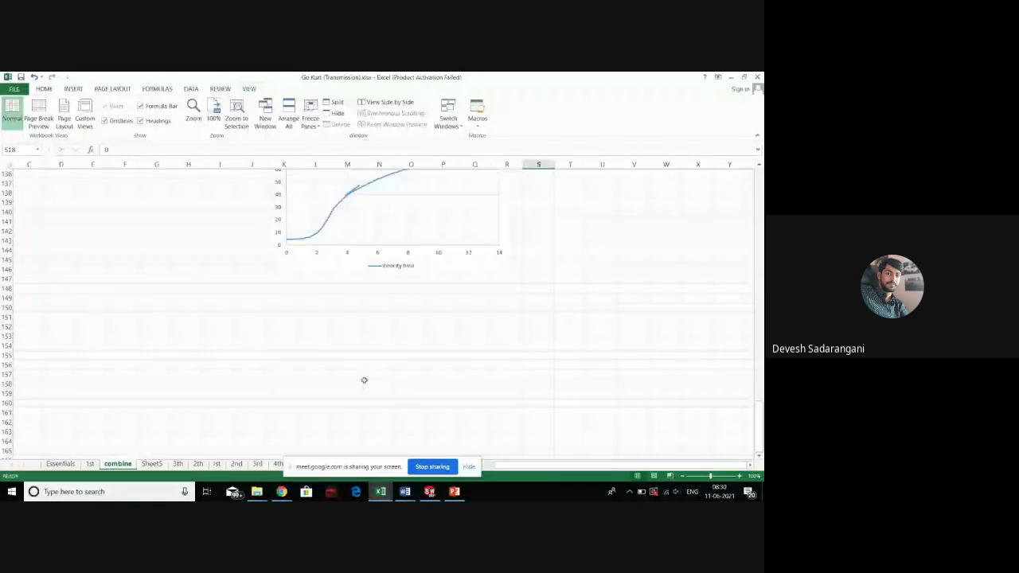
scroll(364, 382, up, 4)
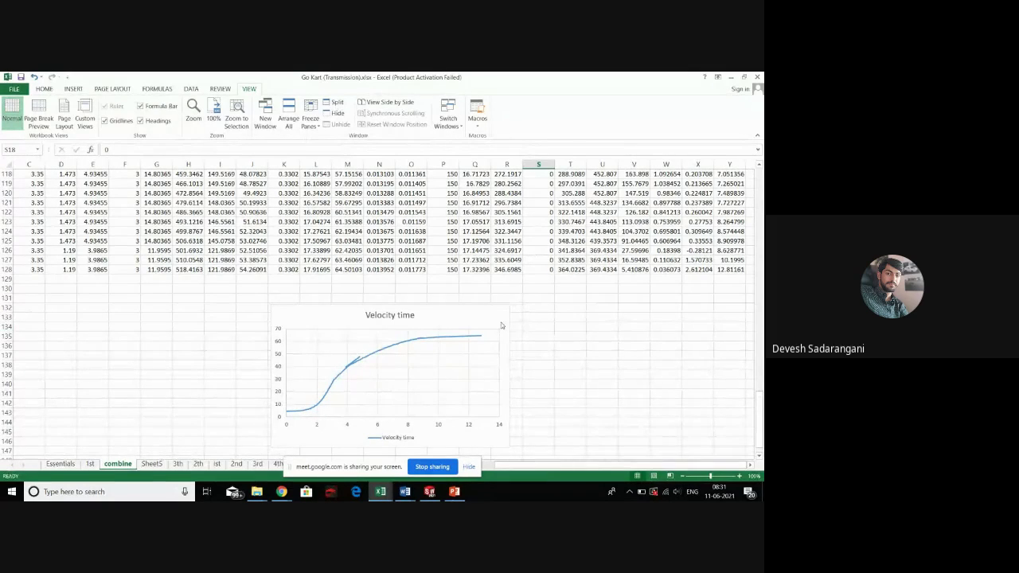
scroll(505, 334, up, 6)
scroll(541, 324, up, 20)
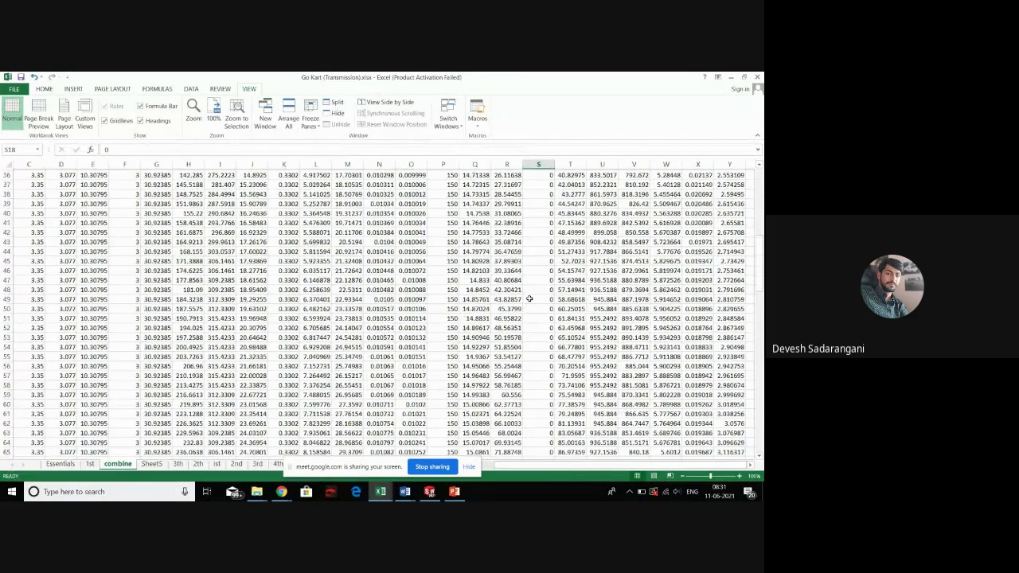
scroll(528, 299, up, 12)
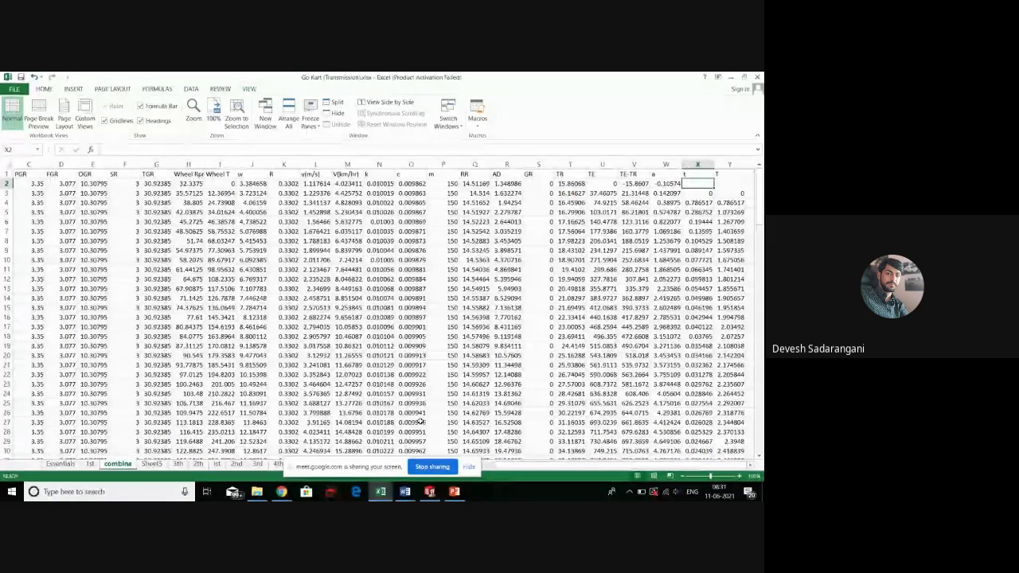
key(F2)
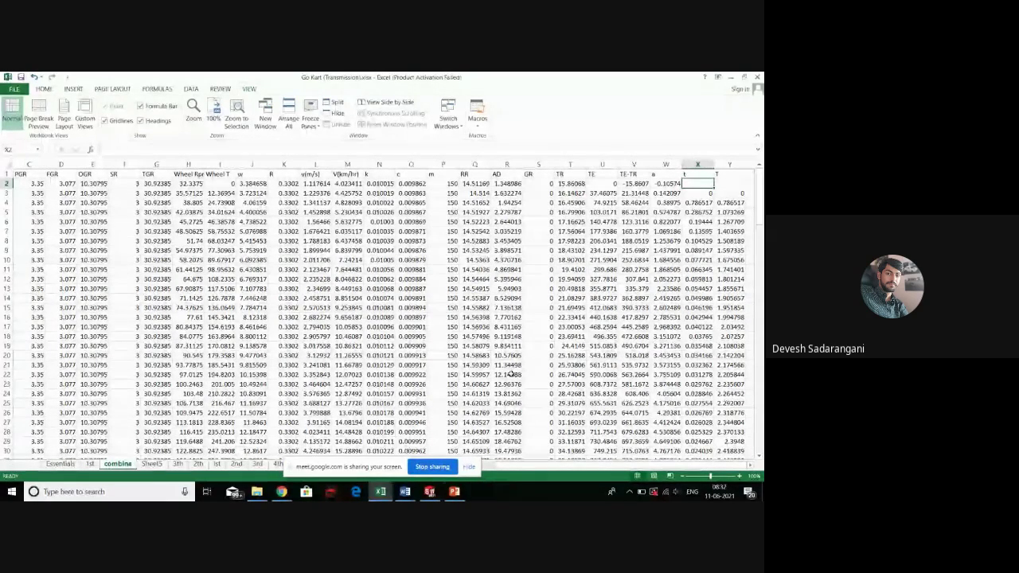
click(695, 202)
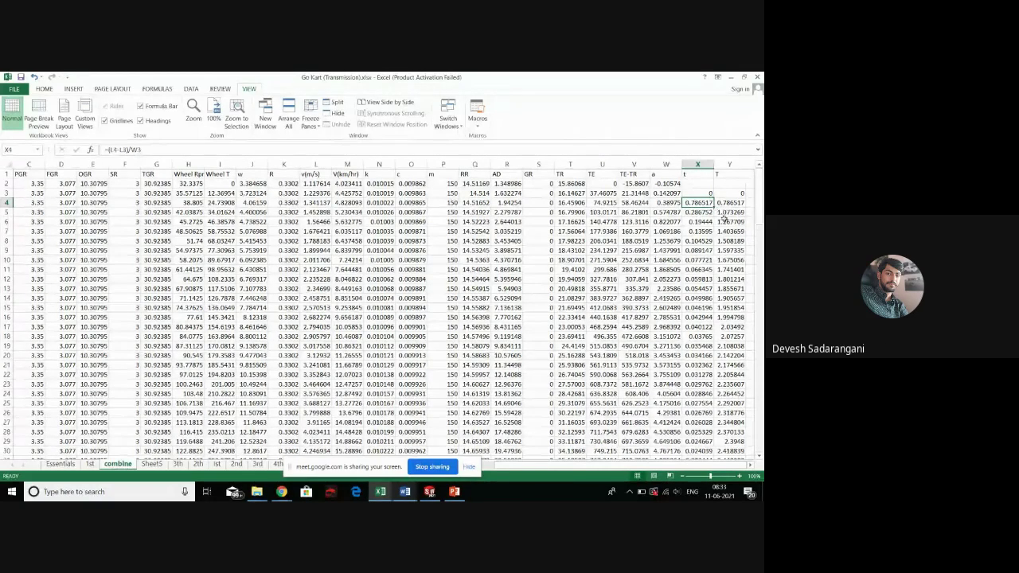
Compare the km/h velocity formulas in M3 and M4
click(341, 194)
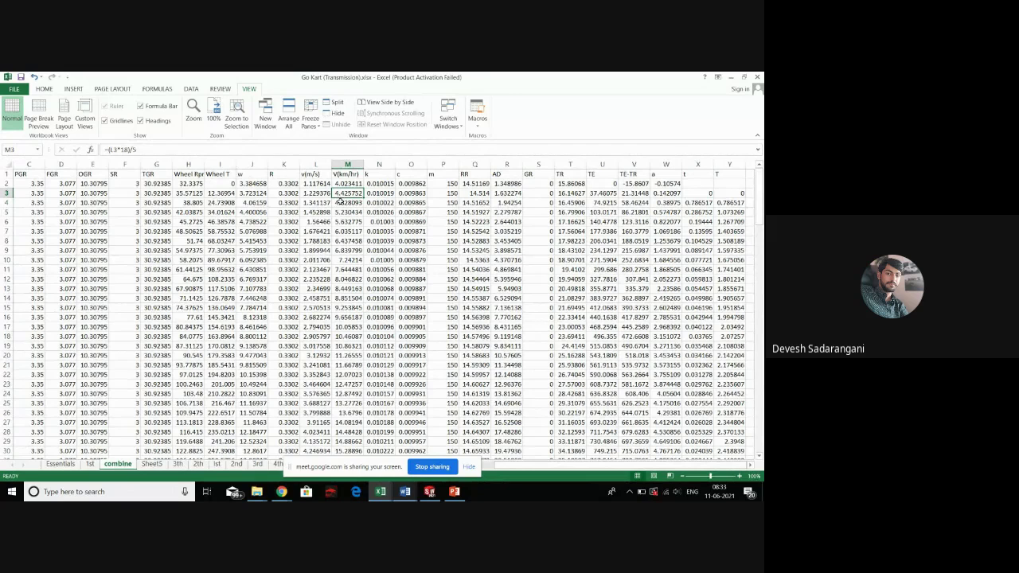
click(340, 202)
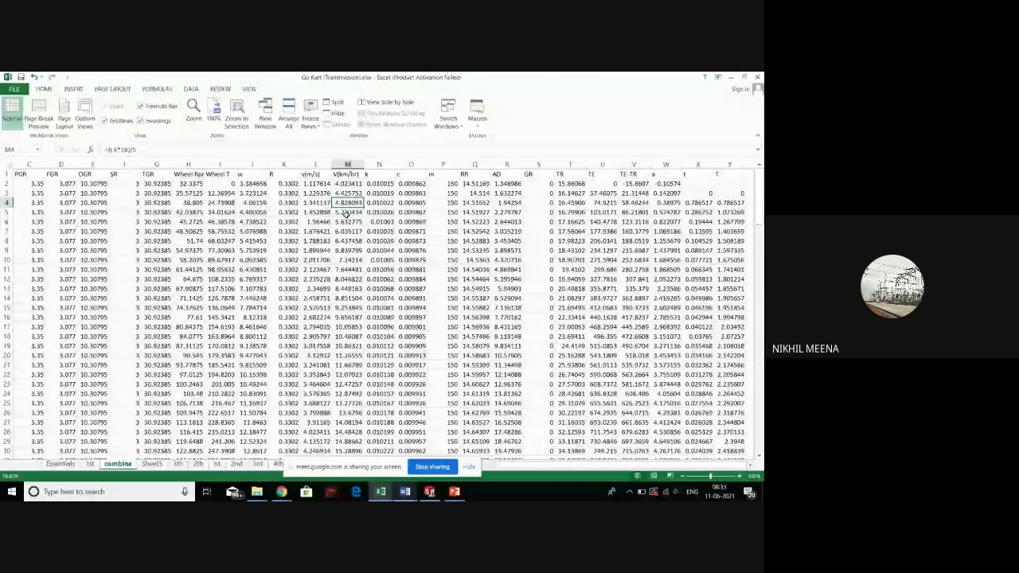
click(356, 194)
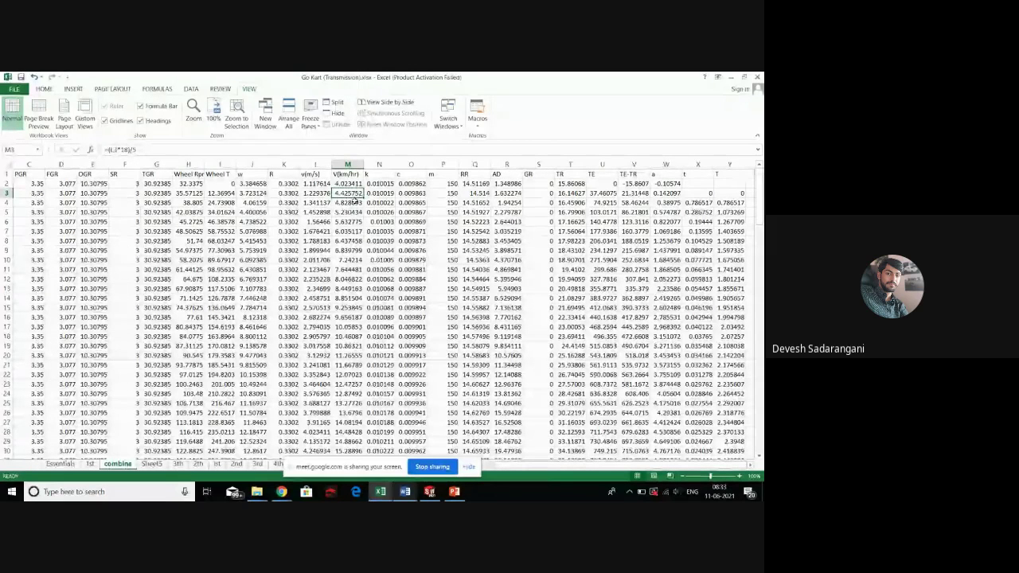
click(355, 202)
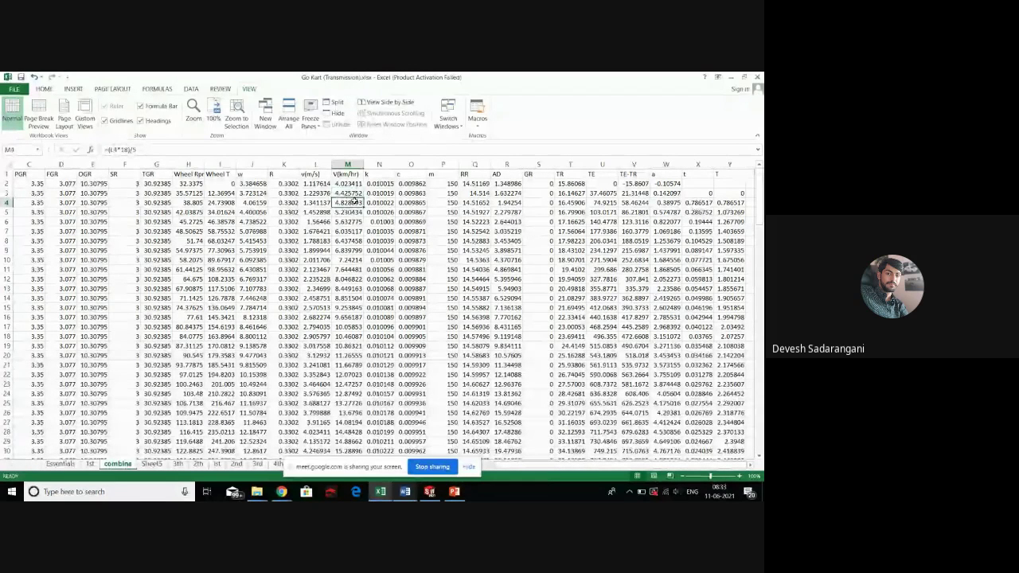
key(Up)
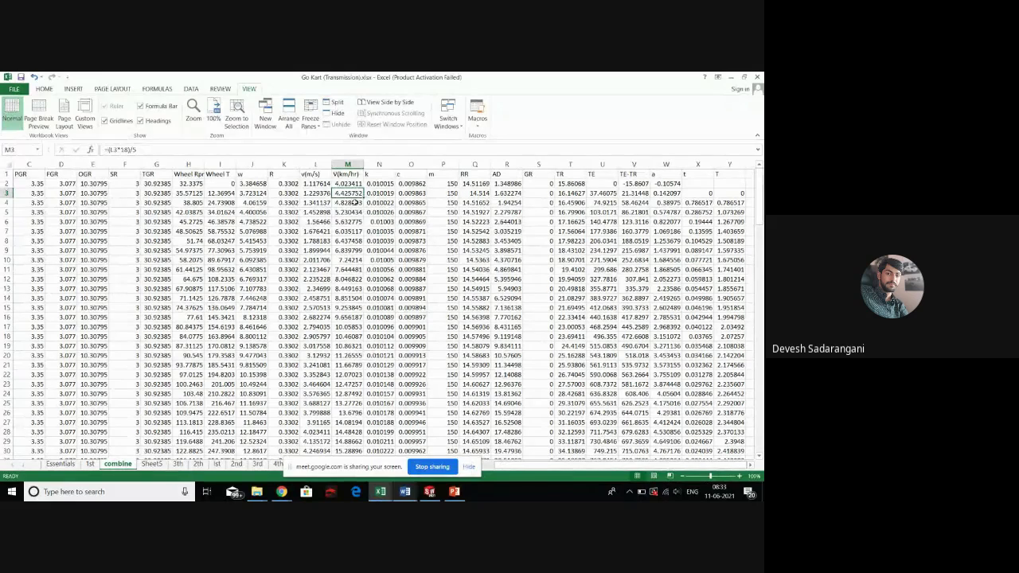
click(356, 202)
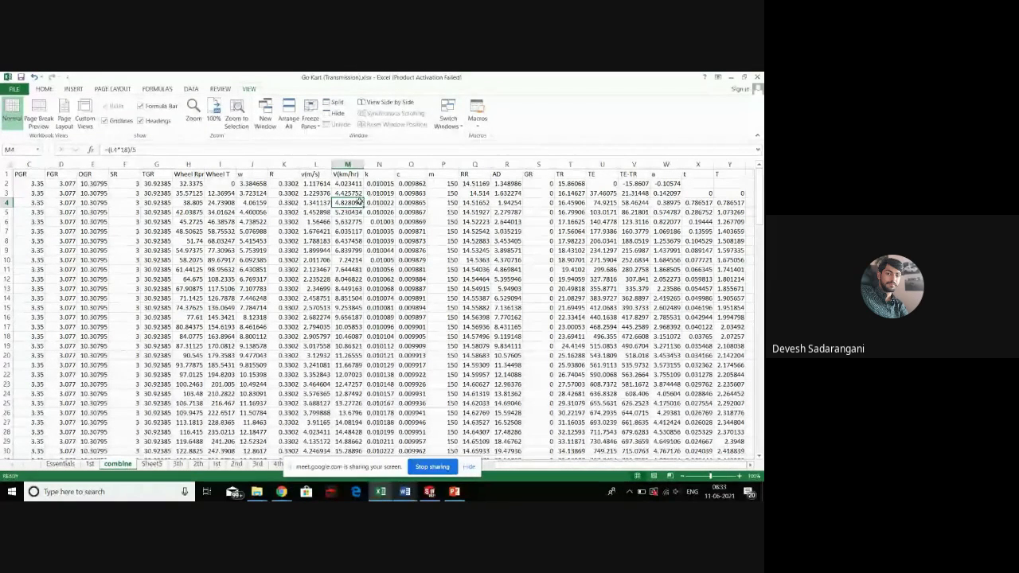
key(Up)
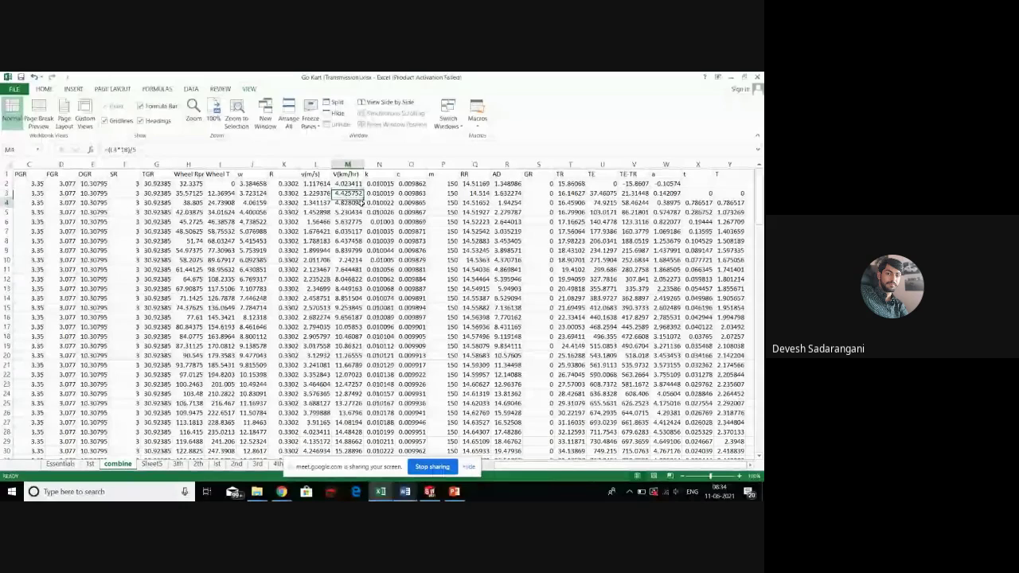
click(361, 204)
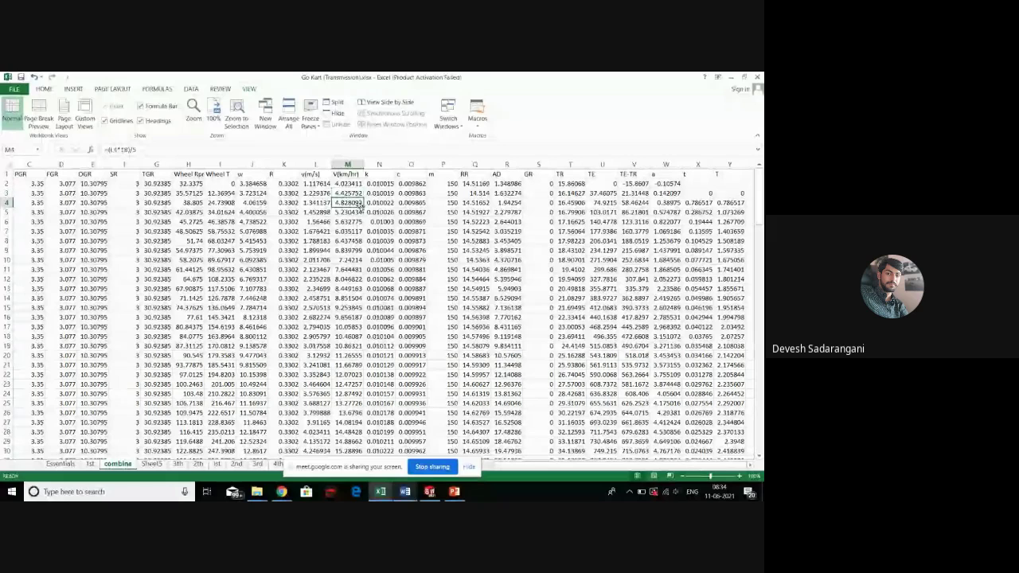
click(360, 194)
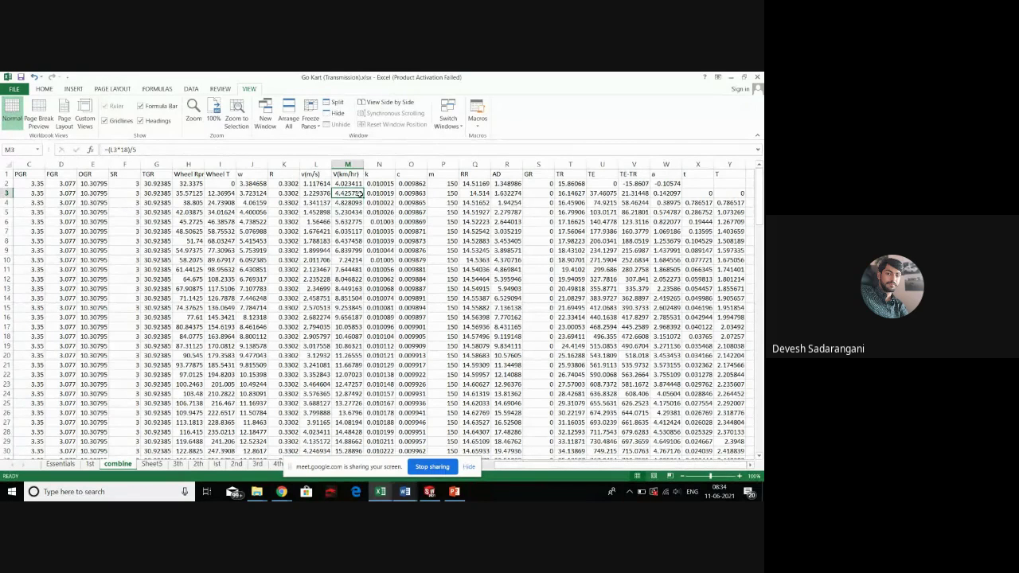
key(Down)
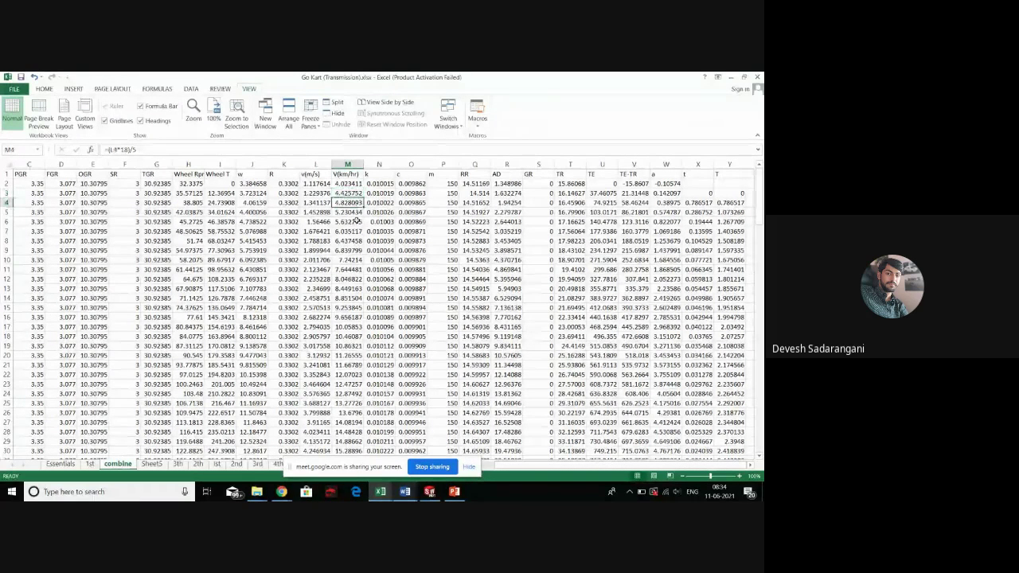
Check the velocity formulas in M5, M6 and M8 and the value in Y3
click(351, 213)
key(Up)
click(353, 215)
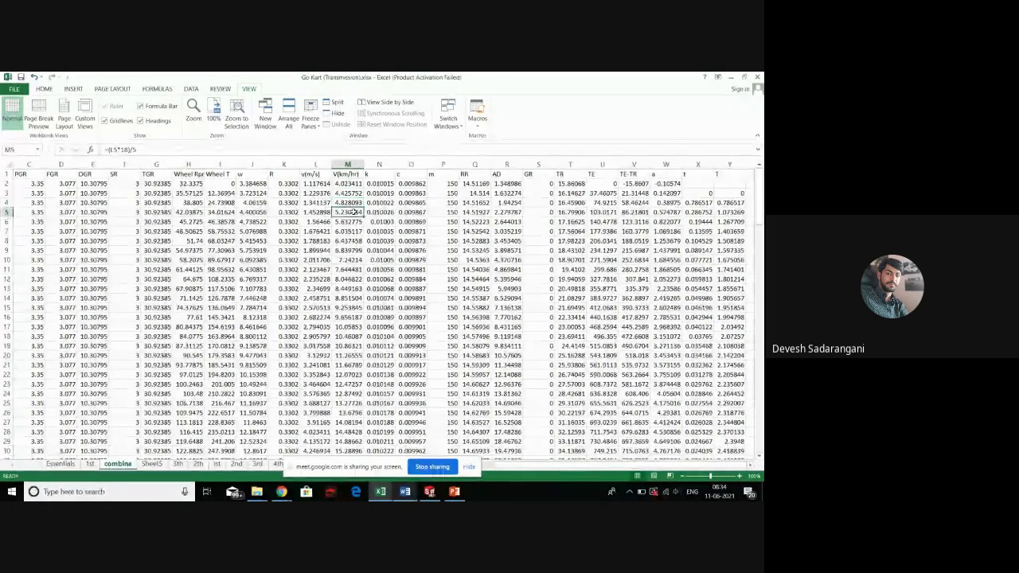
click(353, 222)
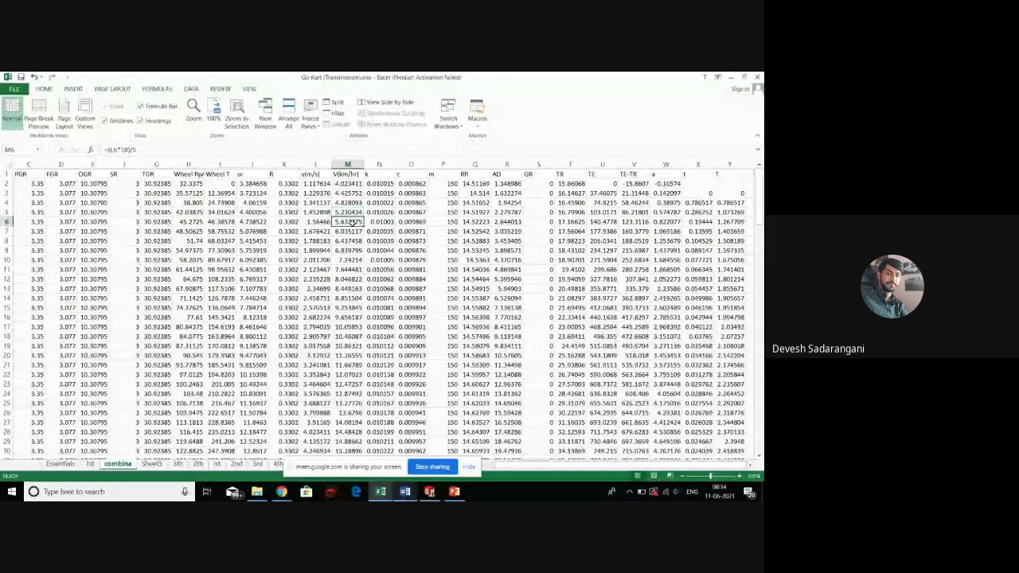
click(348, 213)
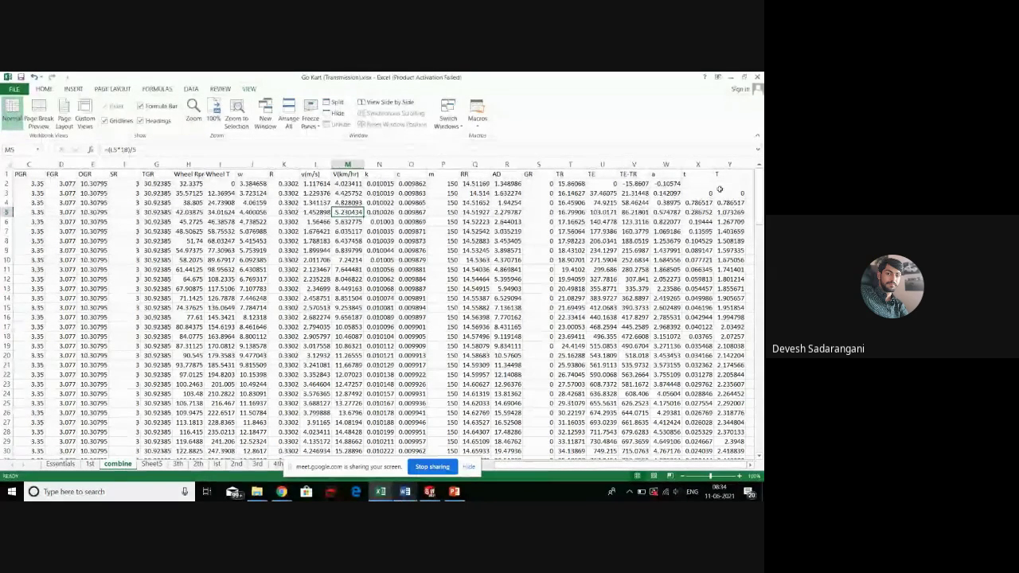
click(720, 193)
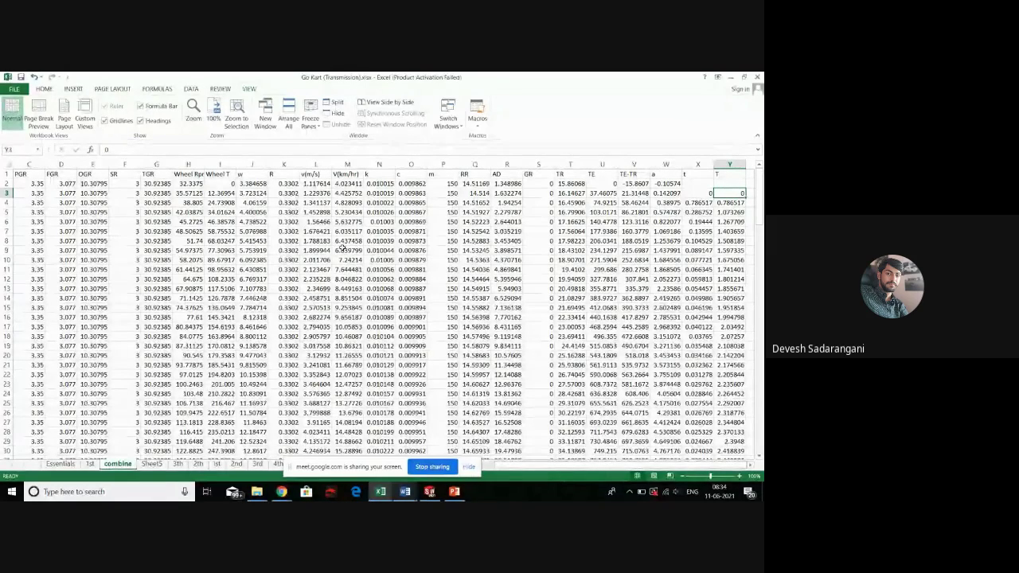
click(347, 241)
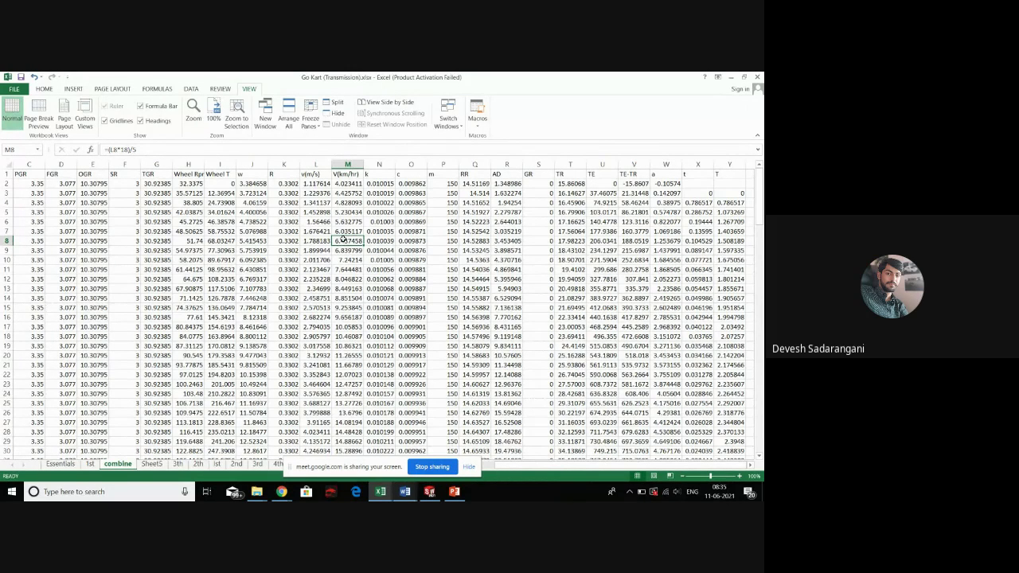
Clear M2 so the starting velocity is 0, then verify M2 and M6
click(360, 183)
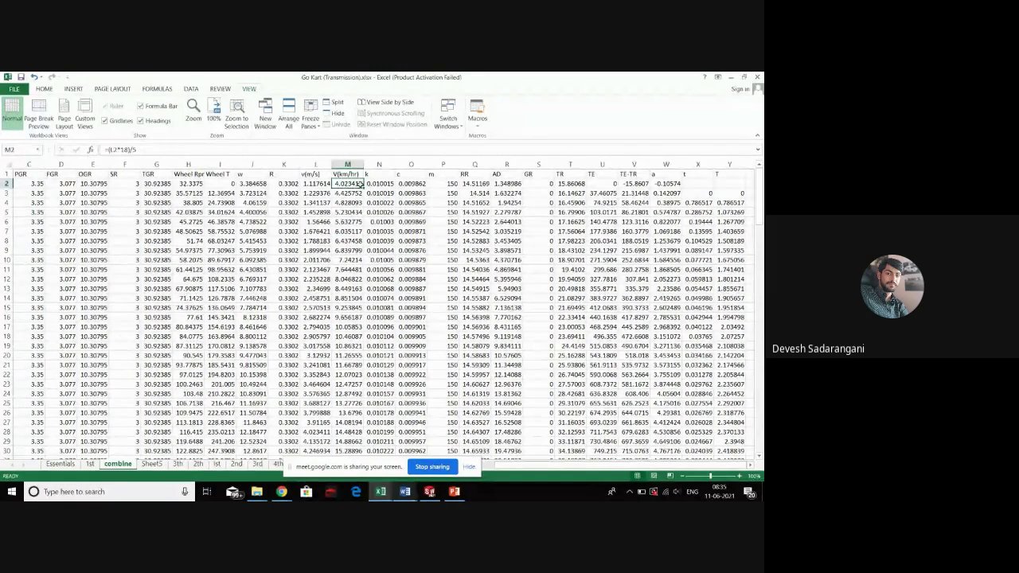
key(Delete)
click(347, 250)
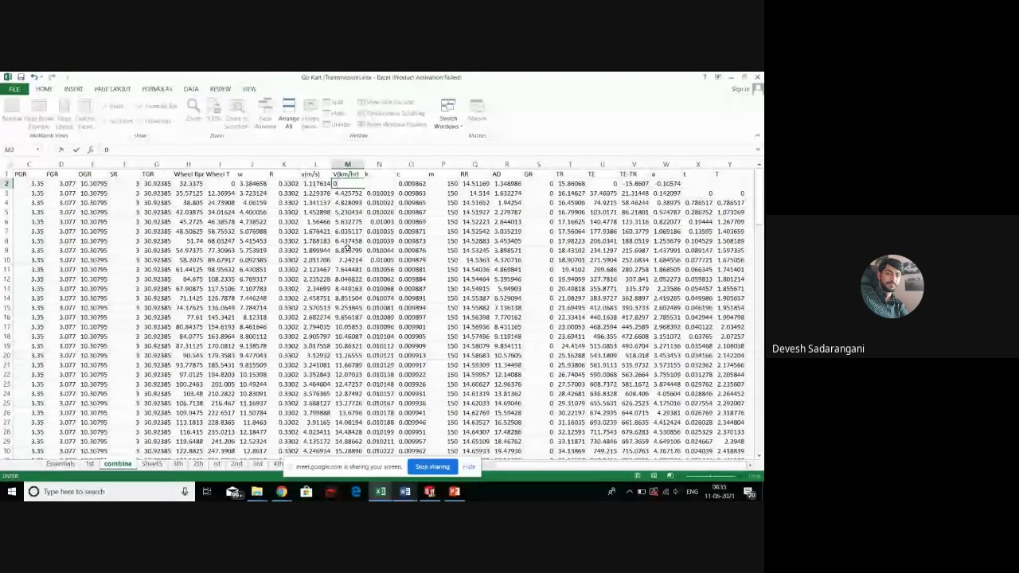
click(354, 184)
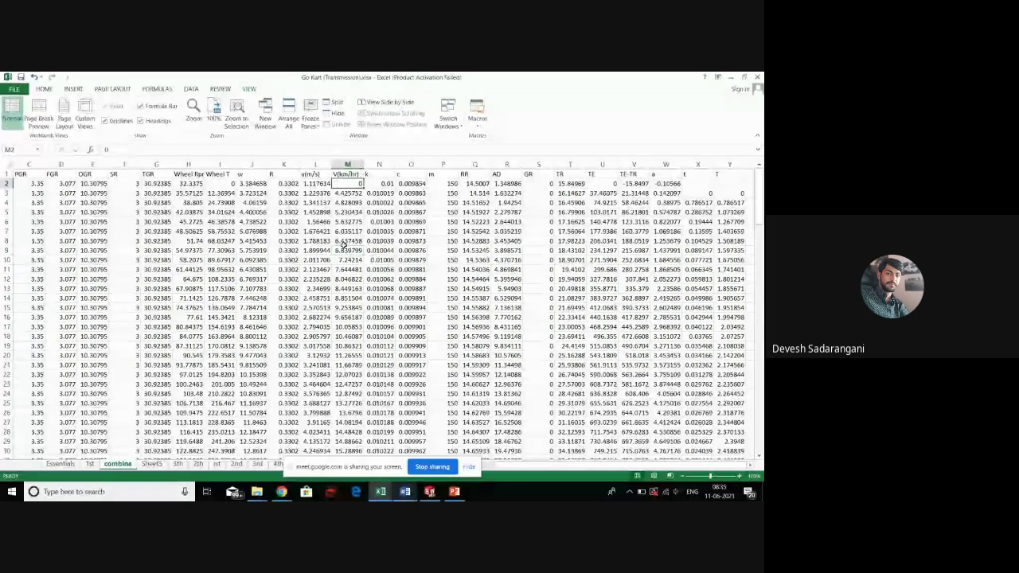
click(347, 222)
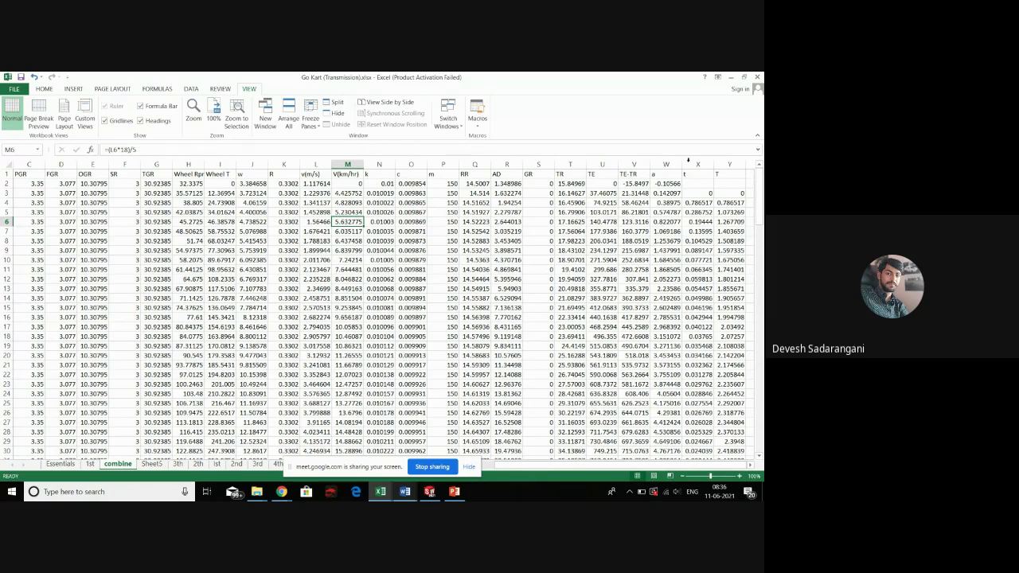
click(711, 211)
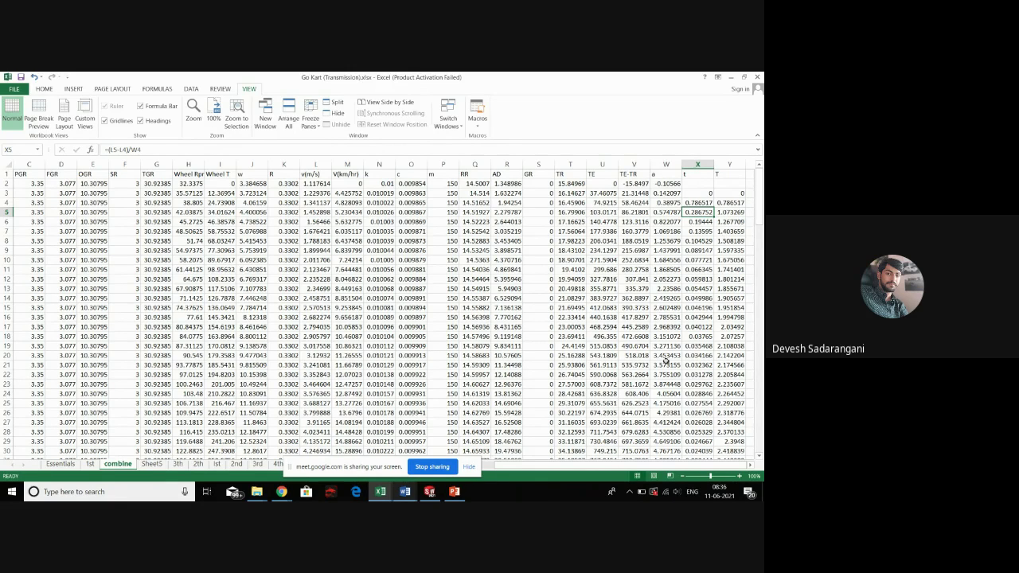
Scroll to the data's end at row 128 and select the Velocity time chart below
scroll(667, 359, down, 6)
scroll(667, 359, down, 20)
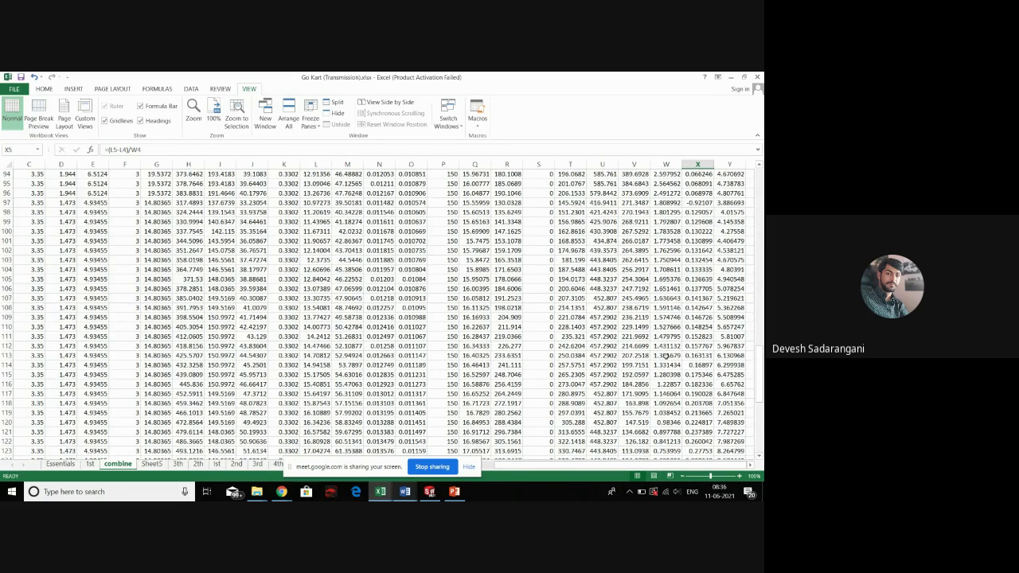
scroll(667, 356, down, 7)
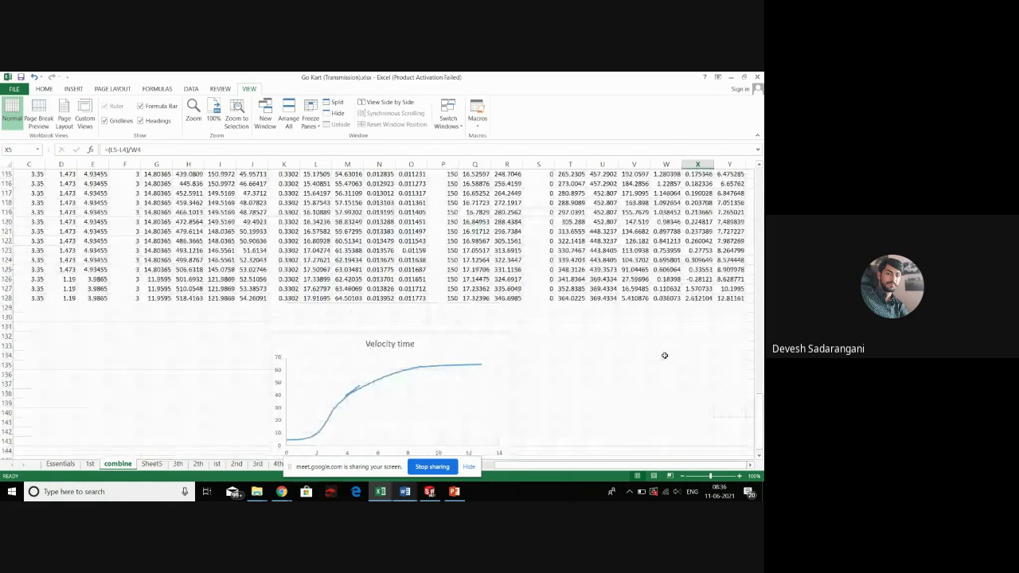
scroll(665, 356, up, 5)
scroll(665, 356, down, 7)
click(372, 345)
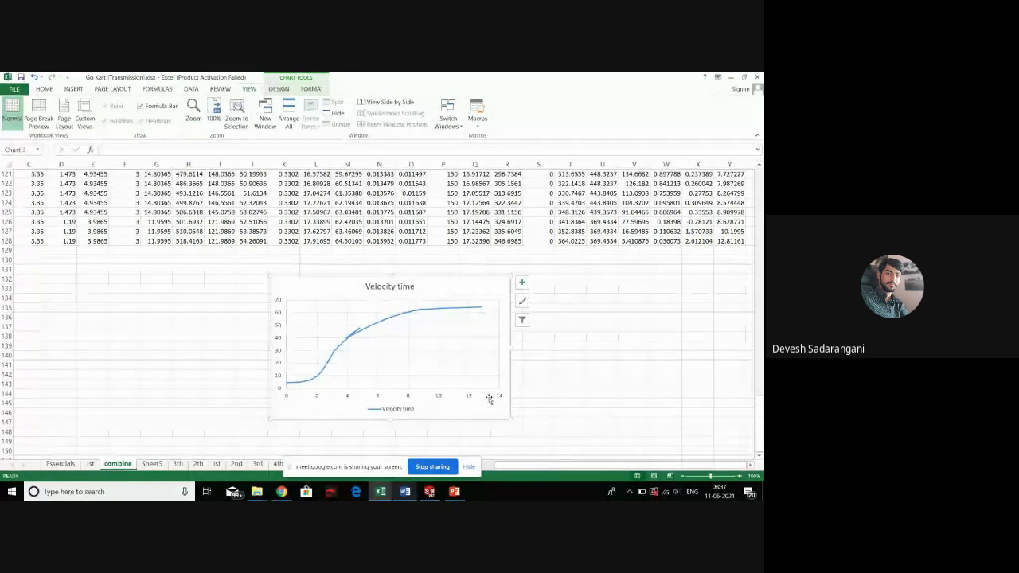
click(740, 243)
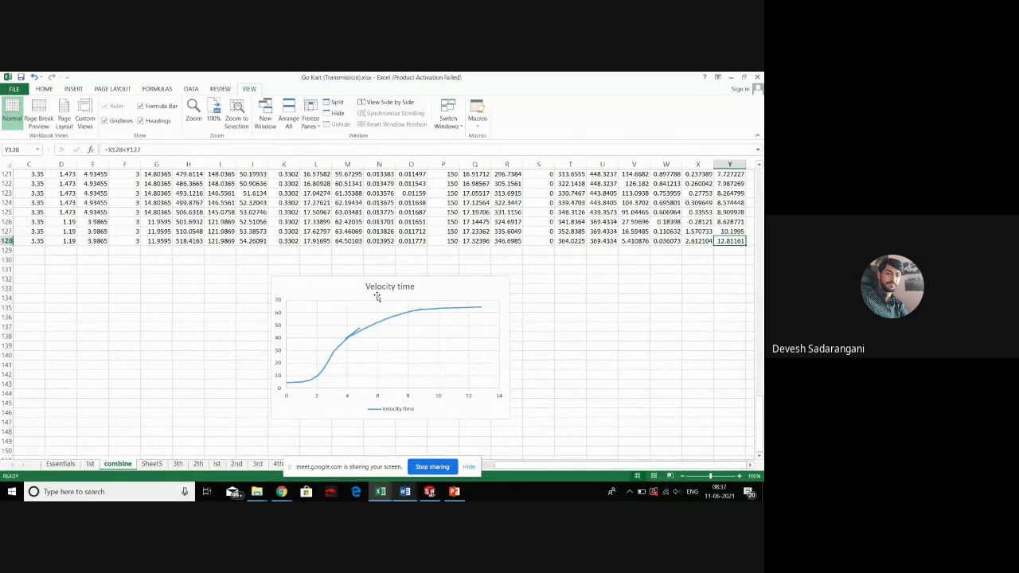
click(571, 316)
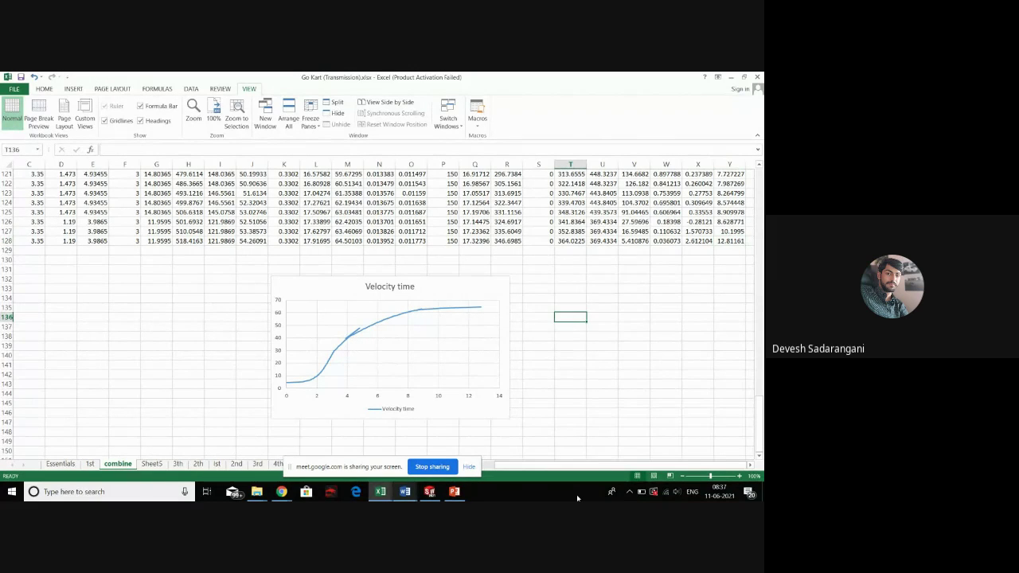
Enter the note 'slope=y/x' beside the Velocity time chart
text(slope)
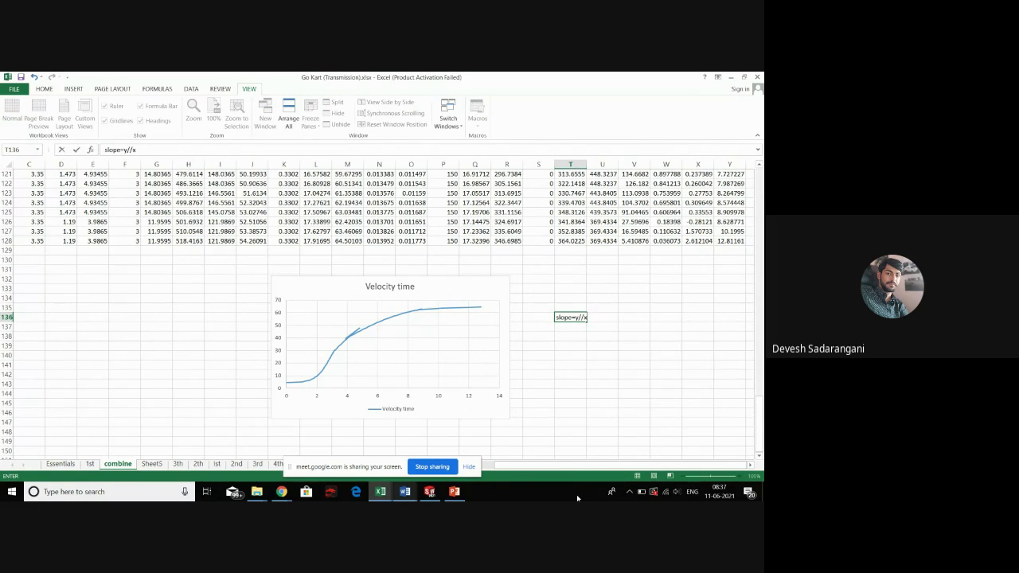
text(=y//)
key(BackSpace)
text(x)
click(664, 383)
Add 'v/t' in T137 and 'a' in U137 under the slope note
click(570, 336)
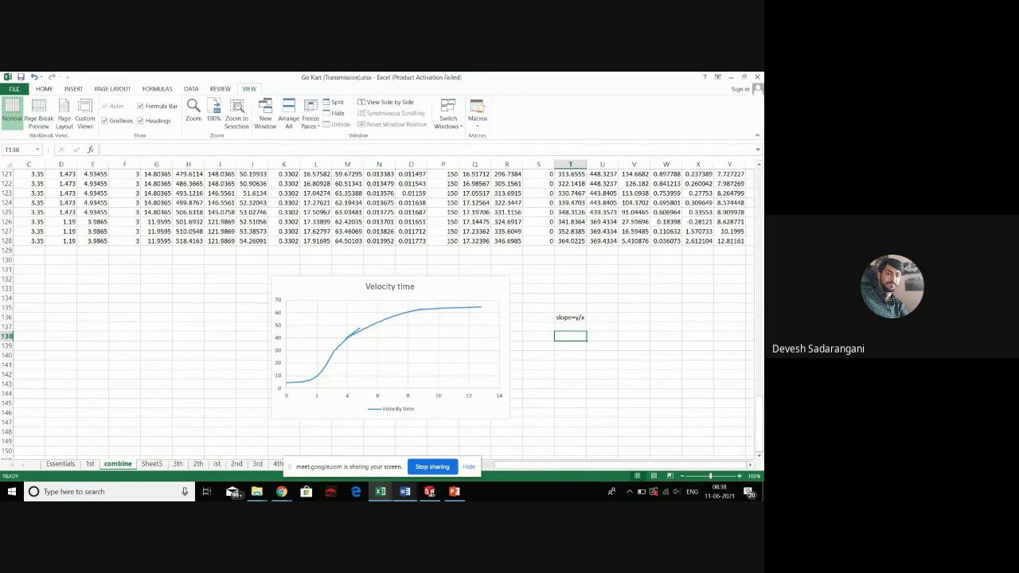
click(574, 326)
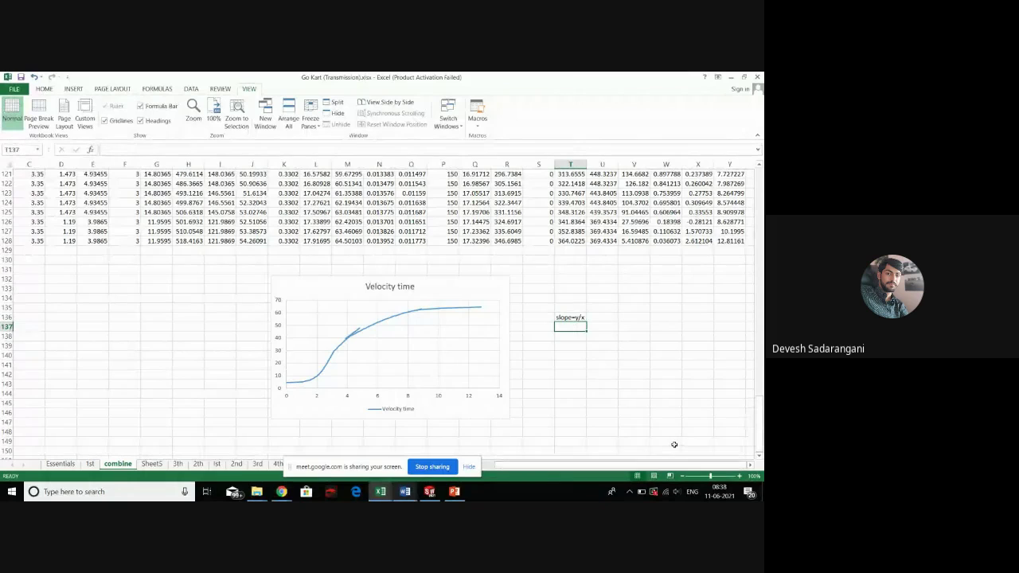
text(v/)
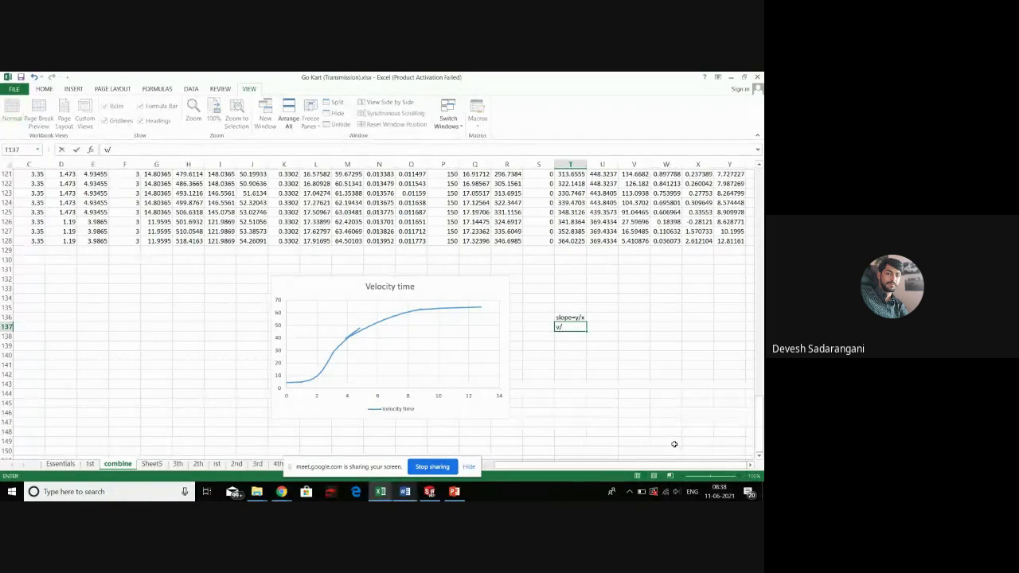
text(tt)
click(614, 381)
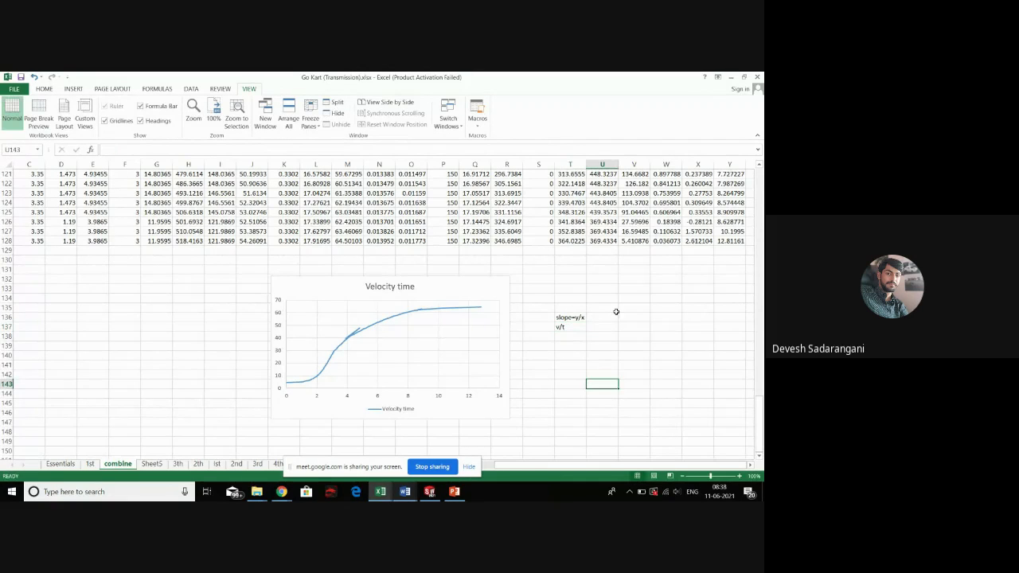
click(605, 328)
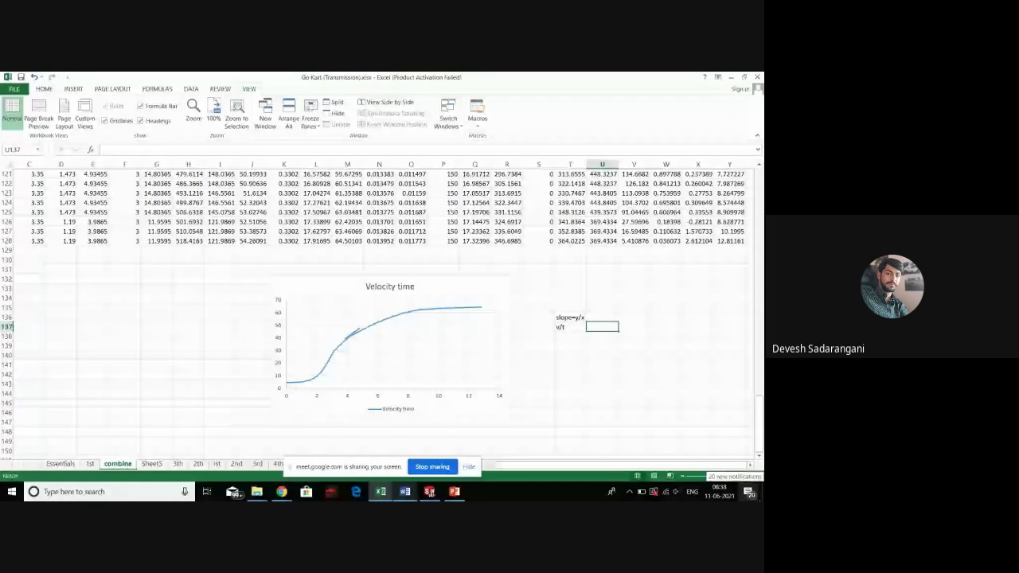
text(a)
scroll(382, 311, up, 1)
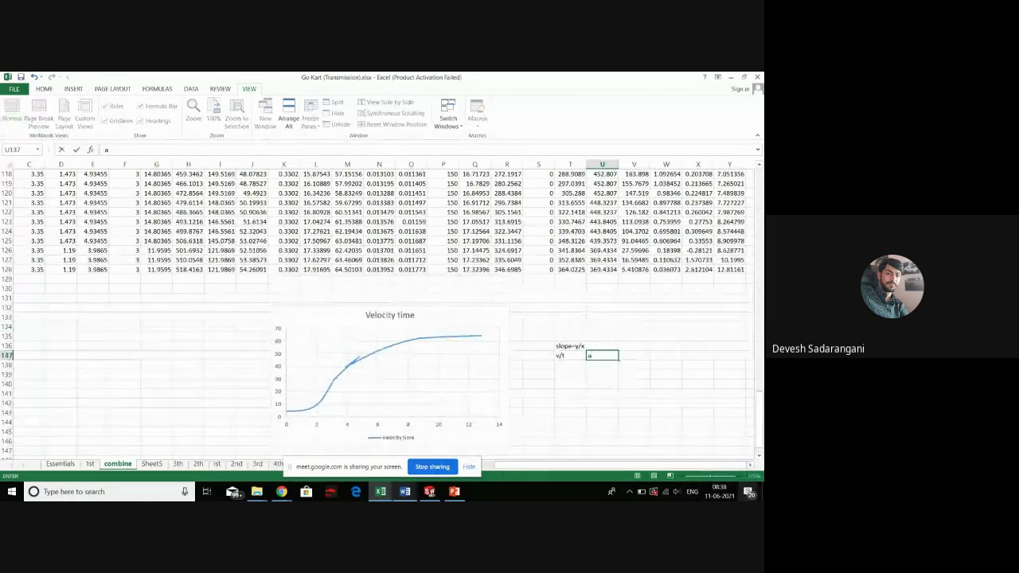
click(618, 391)
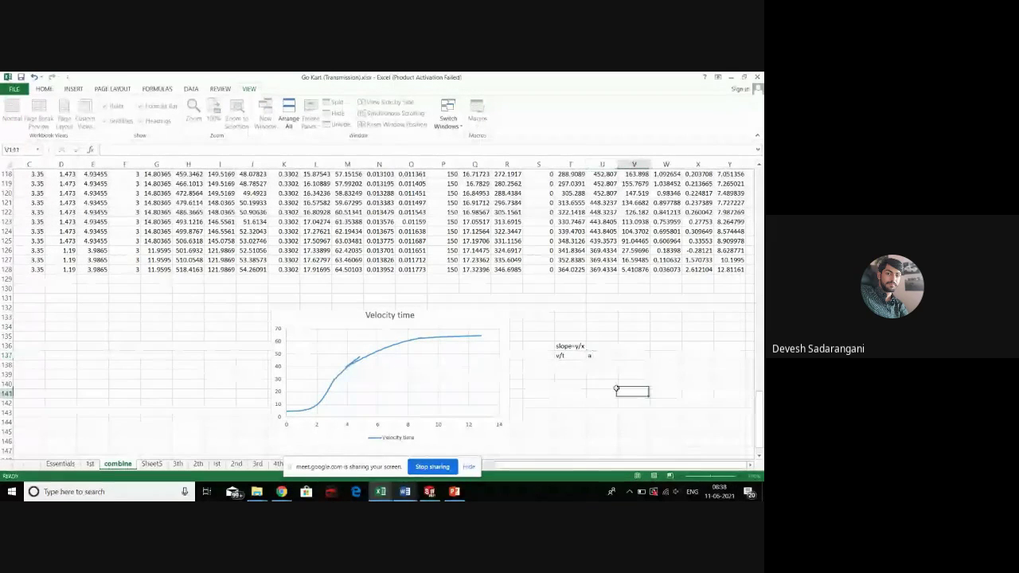
Select the notes block S136:V141, then dismiss the screen-sharing notice and deselect
drag(618, 390, 526, 344)
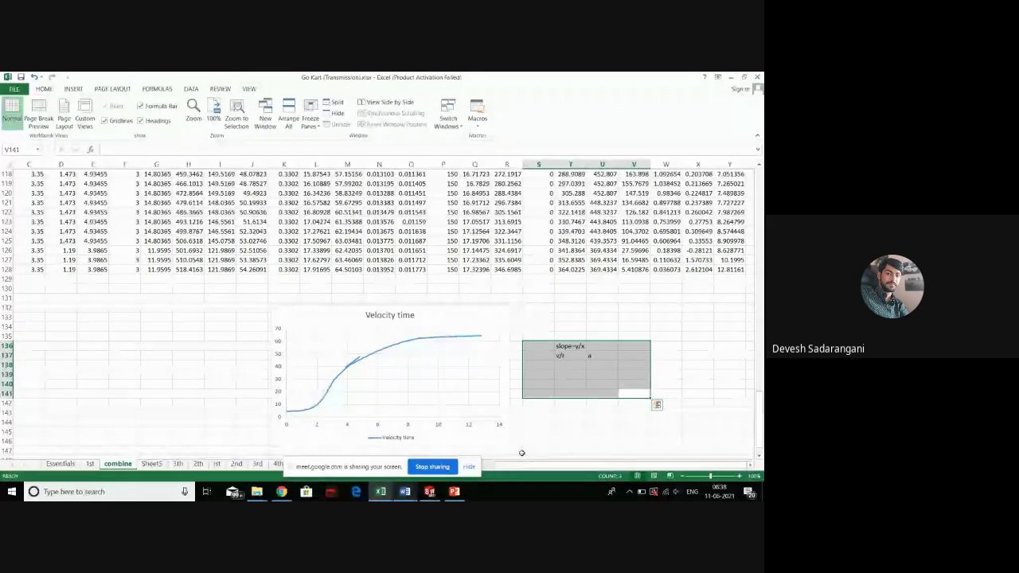
click(469, 467)
key(Down)
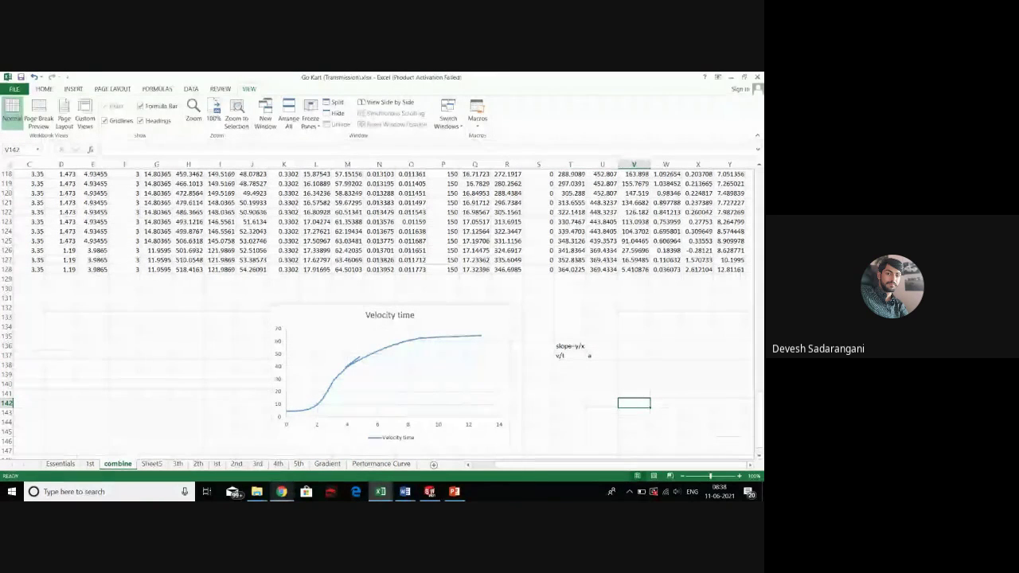
Bring the 3000 watt BLDC motor characteristics document forward in Word
mouse_move(404, 491)
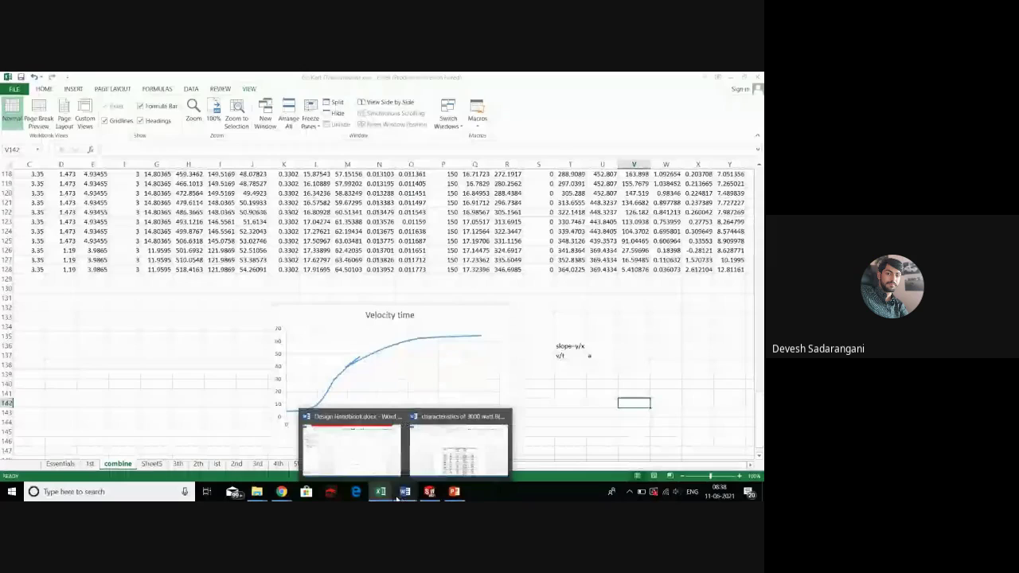
click(419, 465)
scroll(382, 335, down, 3)
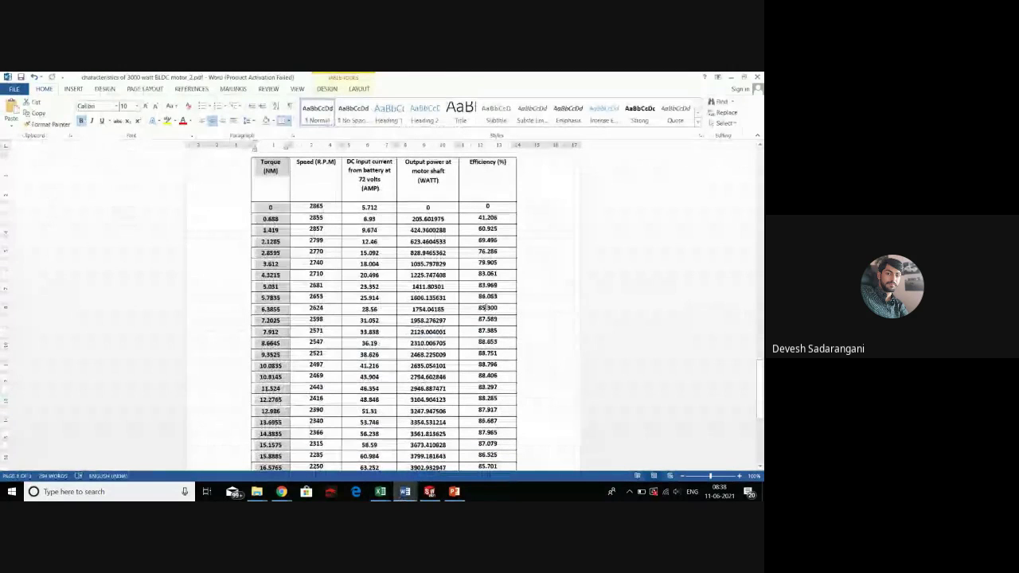
scroll(325, 296, up, 1)
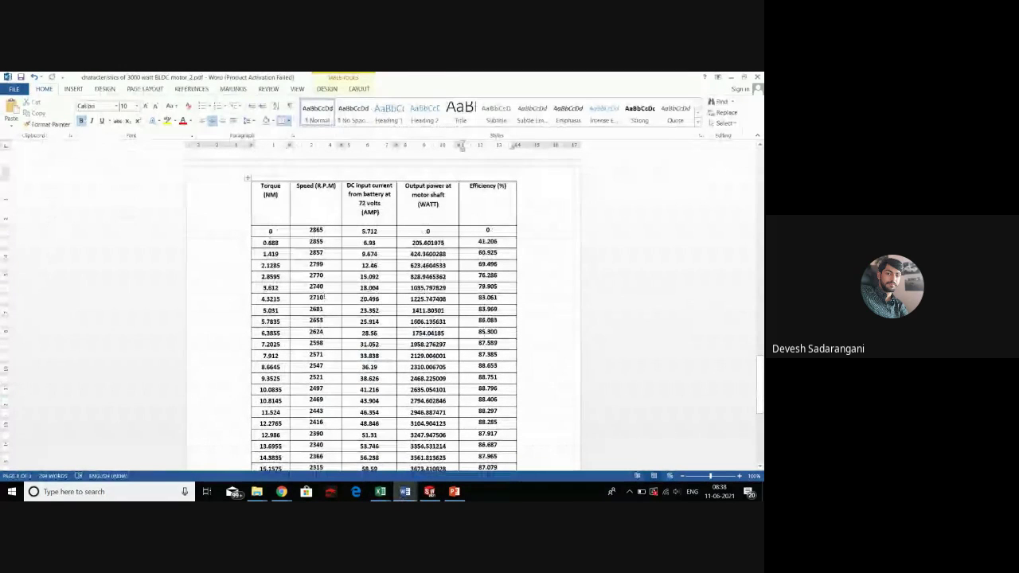
scroll(325, 295, down, 5)
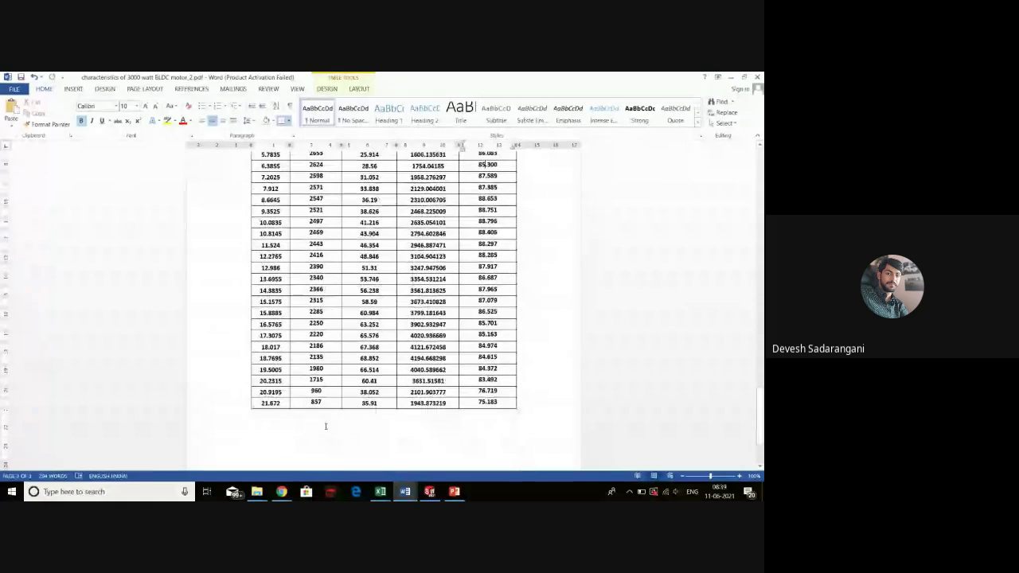
Select speed values in the table, from the final 857 up to 2865
click(324, 403)
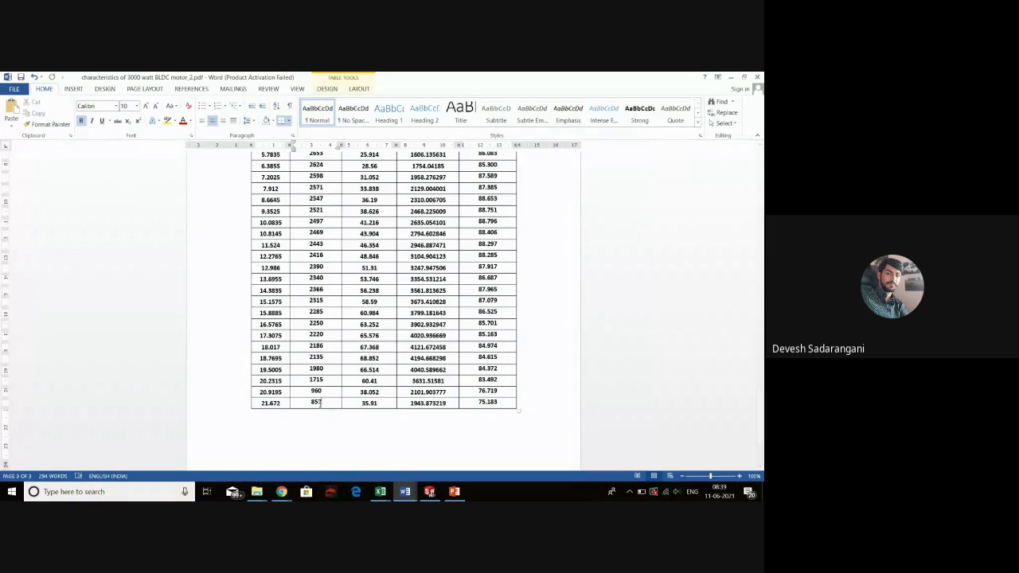
scroll(319, 402, up, 10)
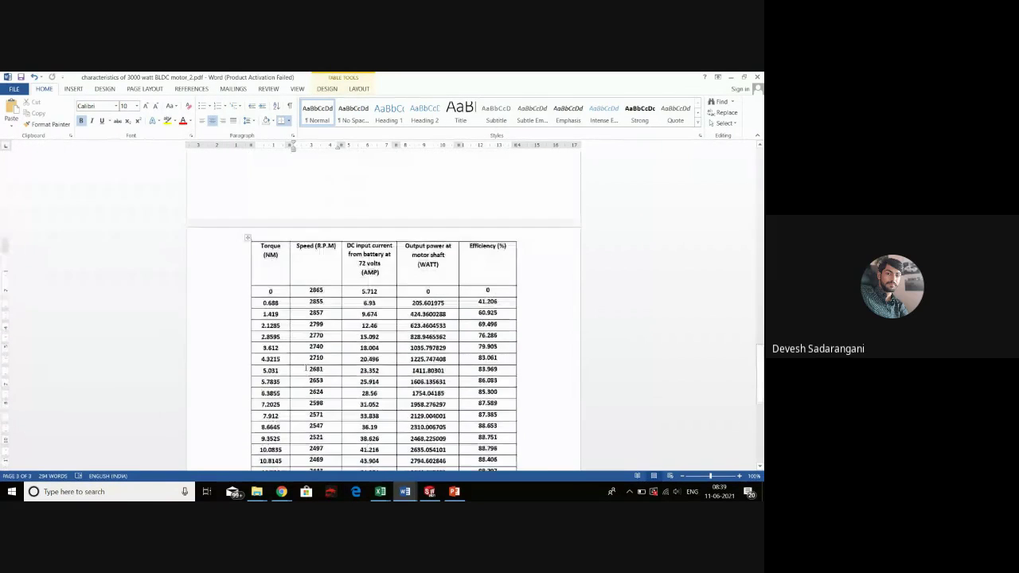
scroll(304, 368, down, 10)
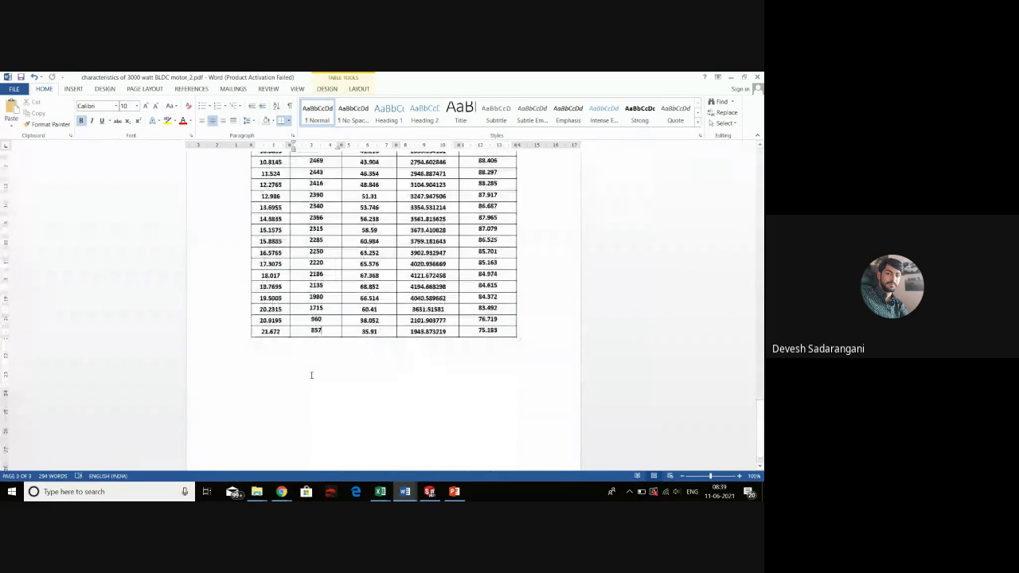
double_click(316, 330)
scroll(310, 330, up, 8)
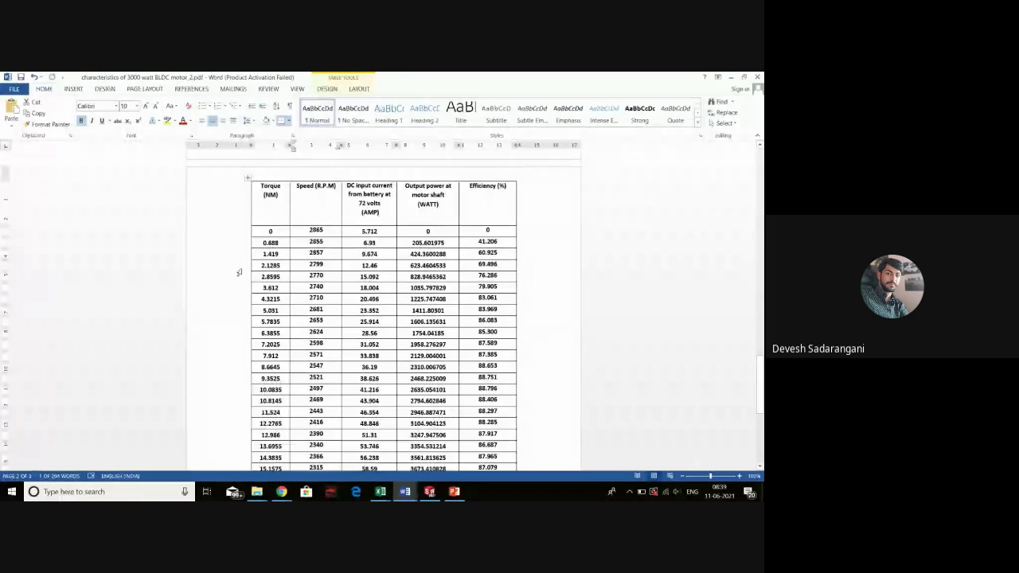
drag(319, 230, 309, 223)
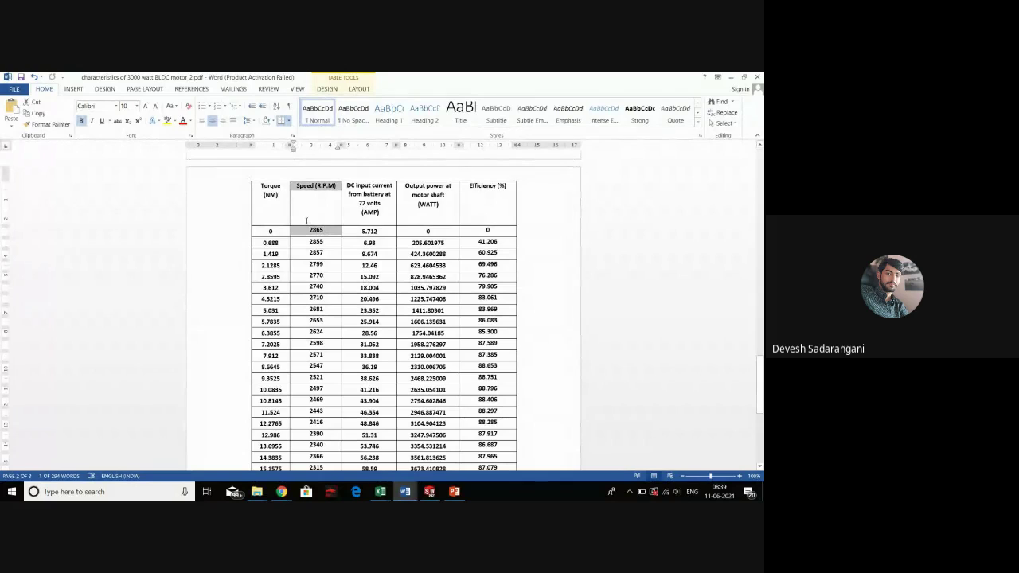
click(338, 230)
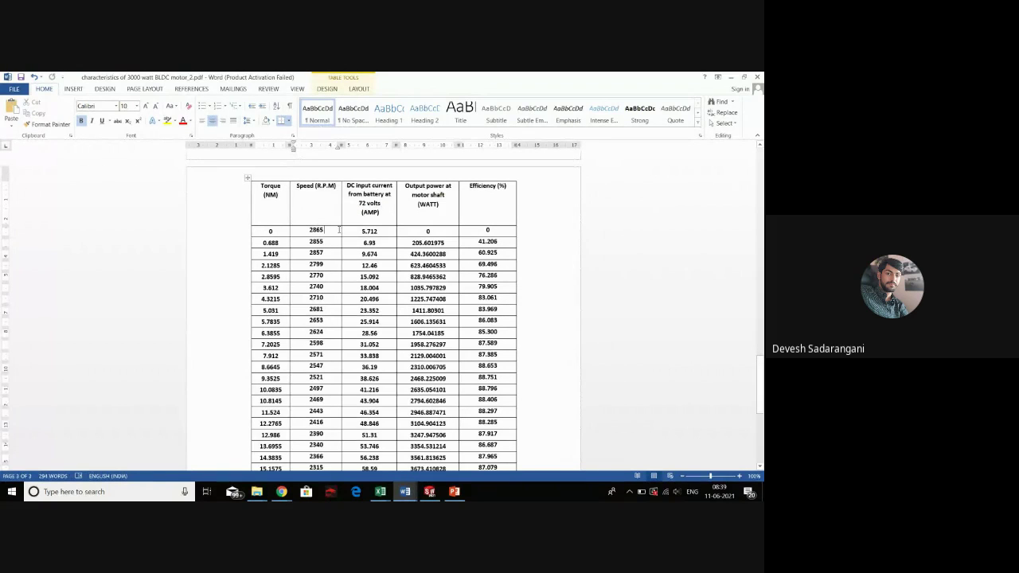
drag(338, 230, 310, 230)
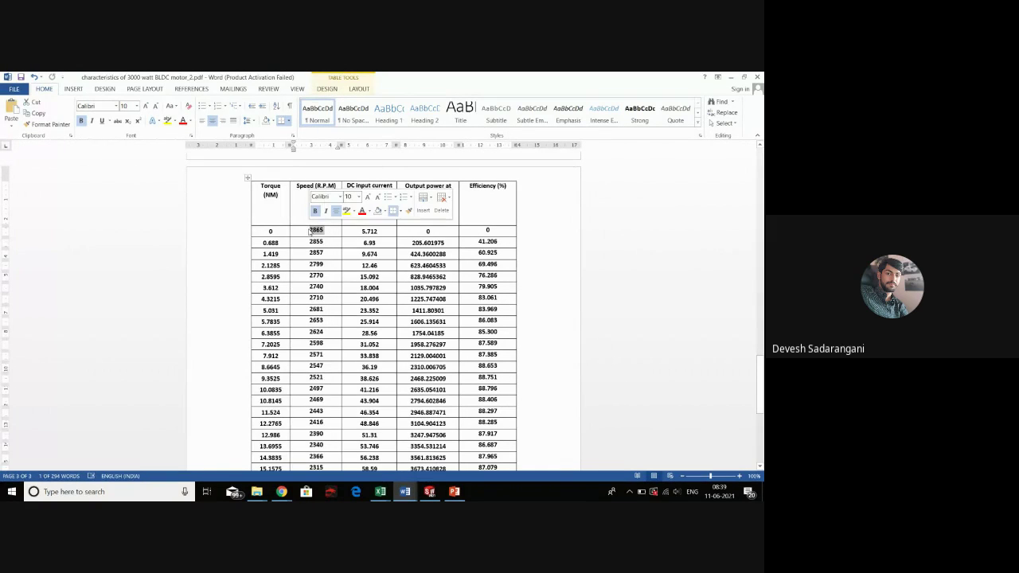
click(658, 288)
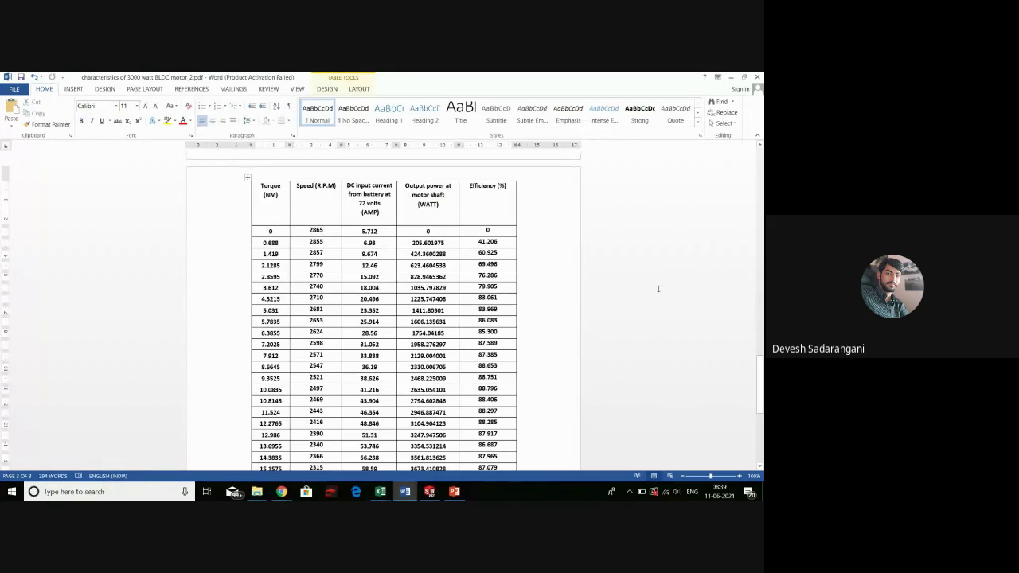
Highlight the 72 volts header and the DC input current values down the column
drag(358, 203, 384, 204)
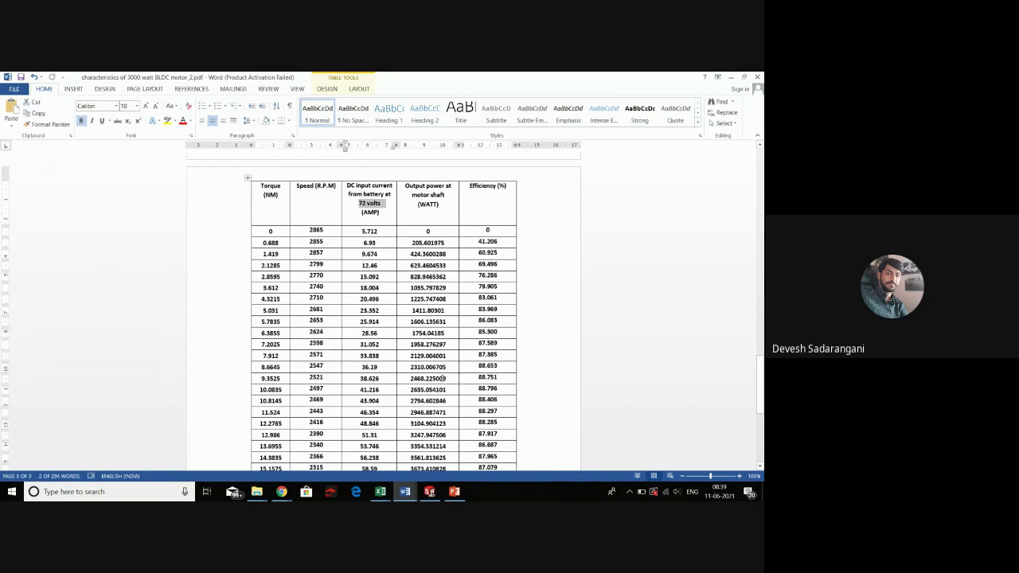
scroll(440, 367, down, 1)
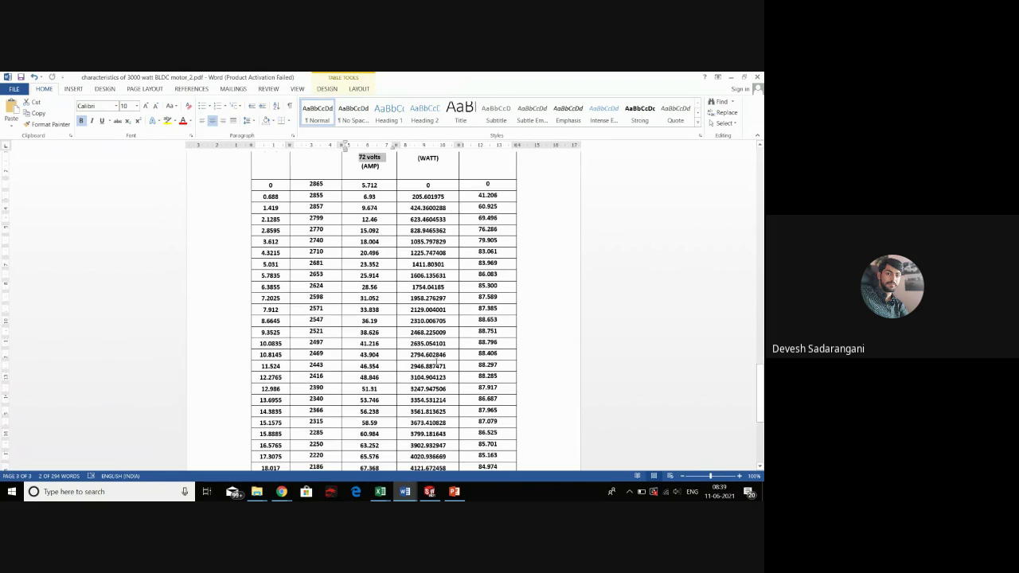
drag(351, 188, 384, 318)
scroll(384, 316, up, 5)
scroll(385, 317, up, 2)
Try selecting the DC input current and output power values, then clear the selection
click(427, 301)
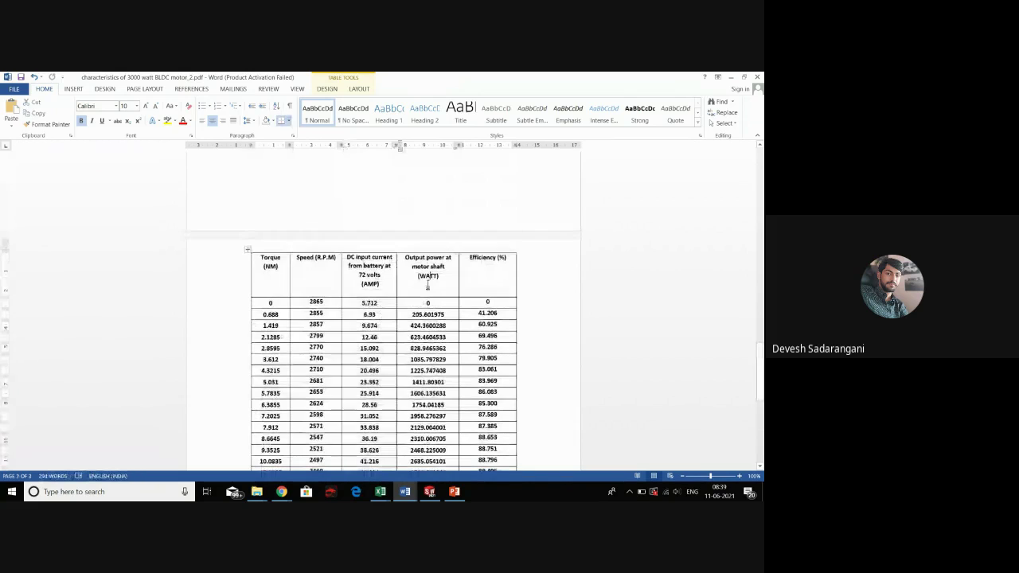
scroll(422, 229, down, 2)
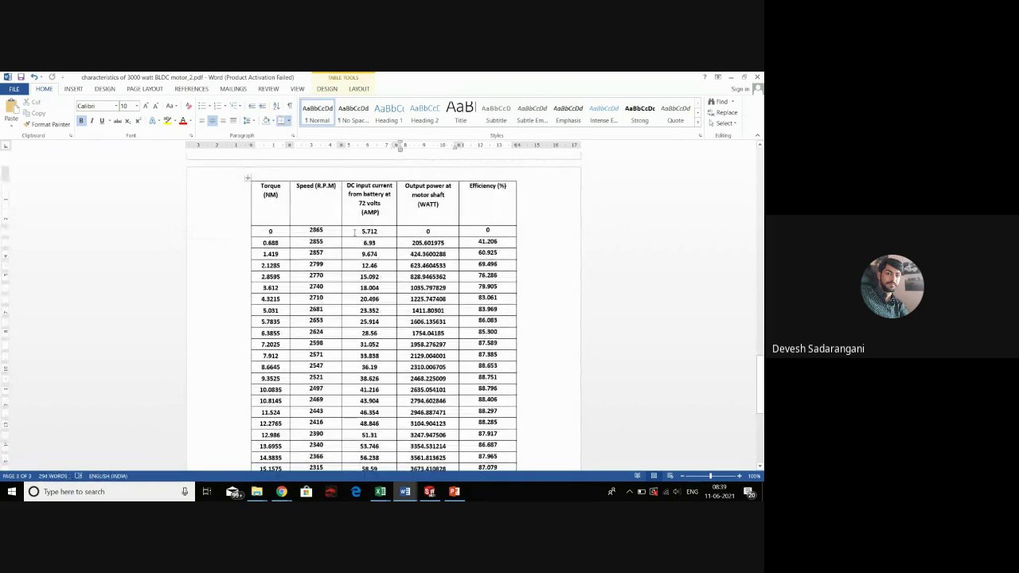
drag(359, 231, 368, 321)
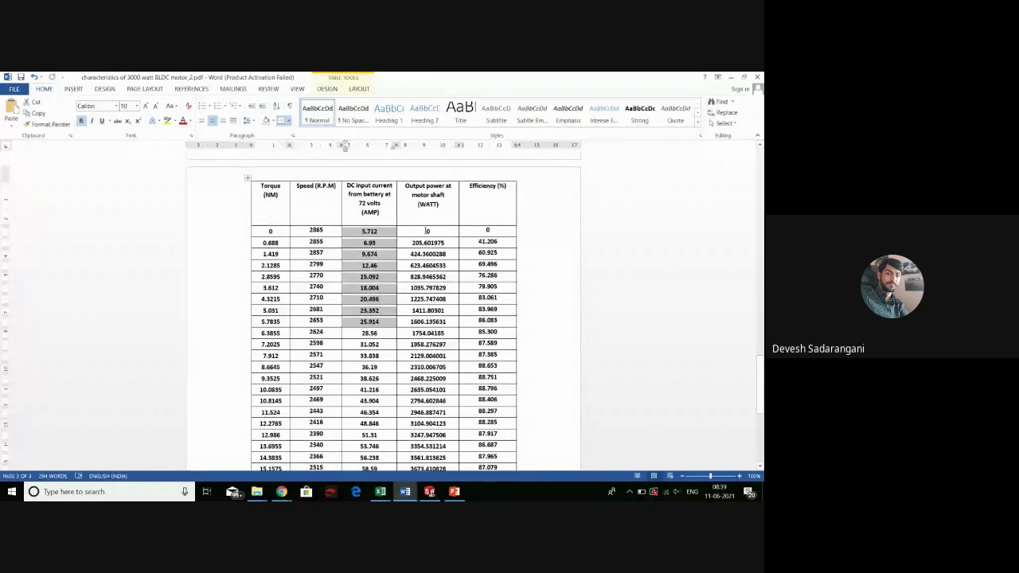
drag(428, 231, 450, 363)
scroll(537, 337, up, 9)
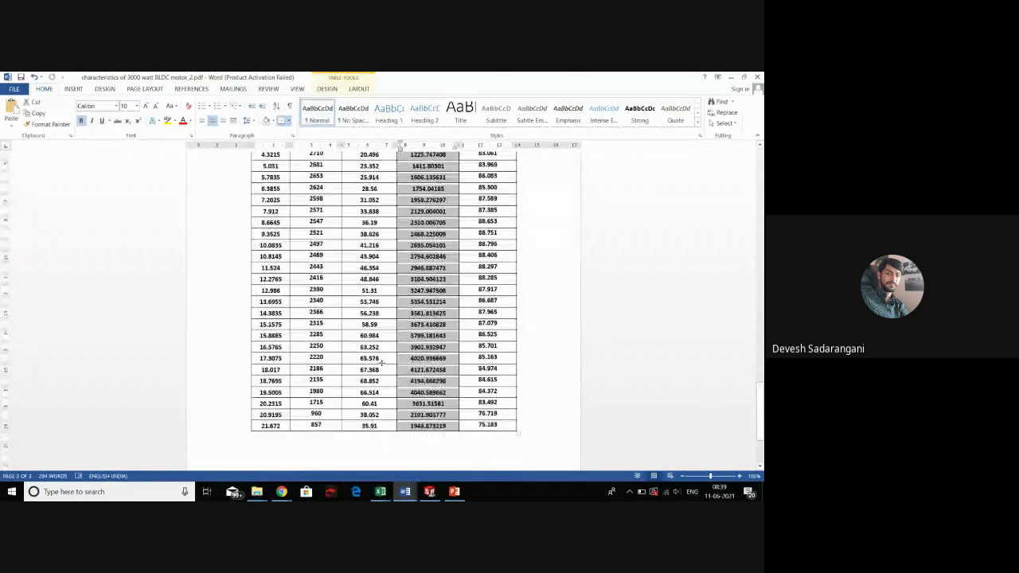
scroll(538, 338, down, 3)
click(355, 297)
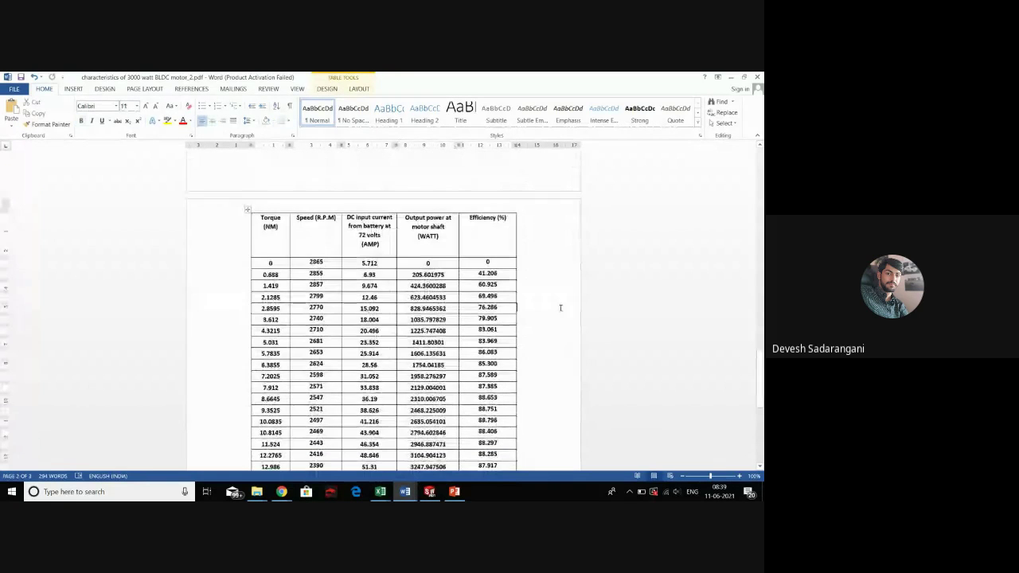
Select the Torque (NM) column from its header downward
scroll(356, 297, up, 1)
scroll(356, 297, down, 2)
scroll(356, 297, down, 3)
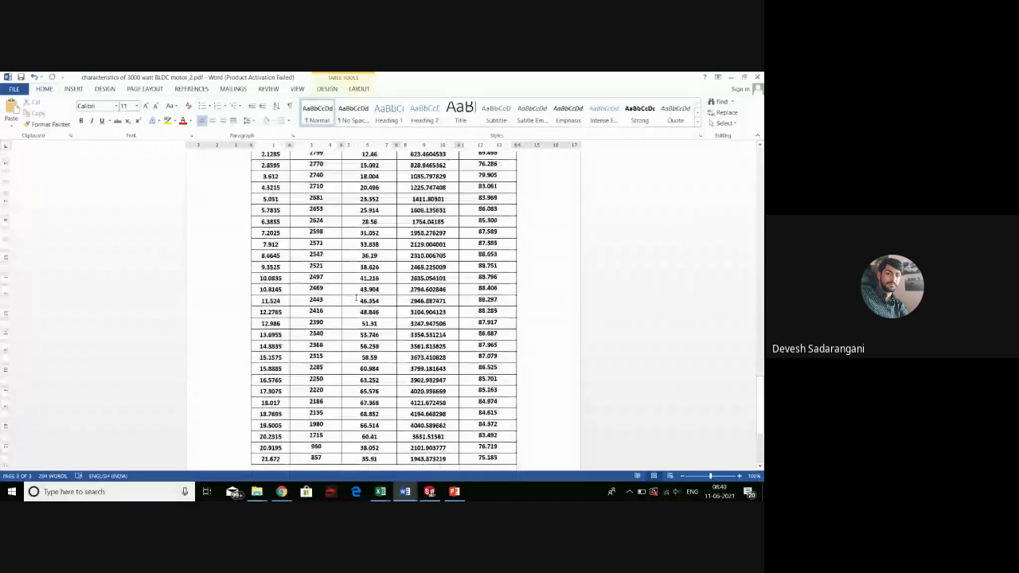
scroll(318, 271, up, 4)
scroll(275, 238, down, 1)
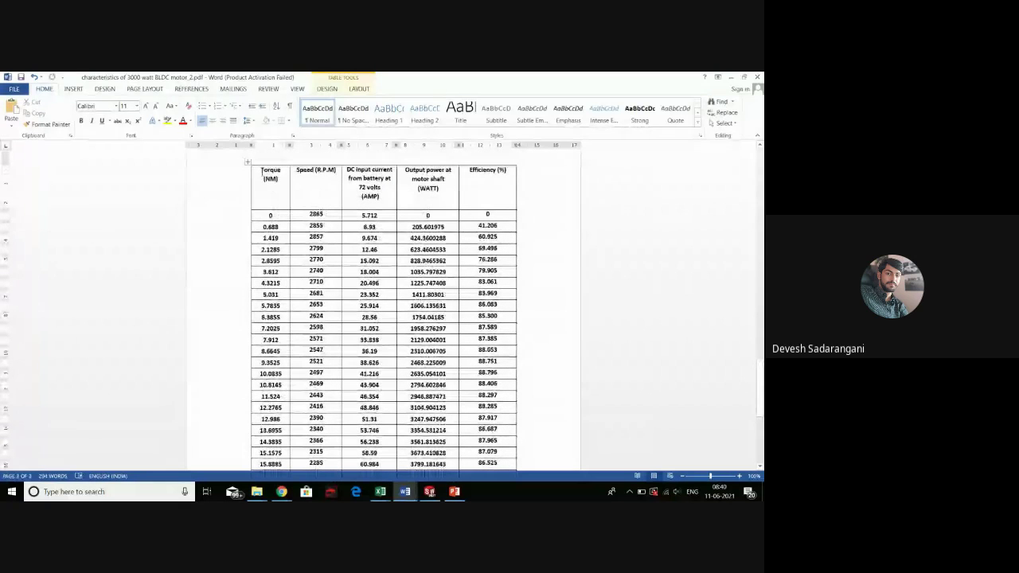
drag(254, 169, 281, 317)
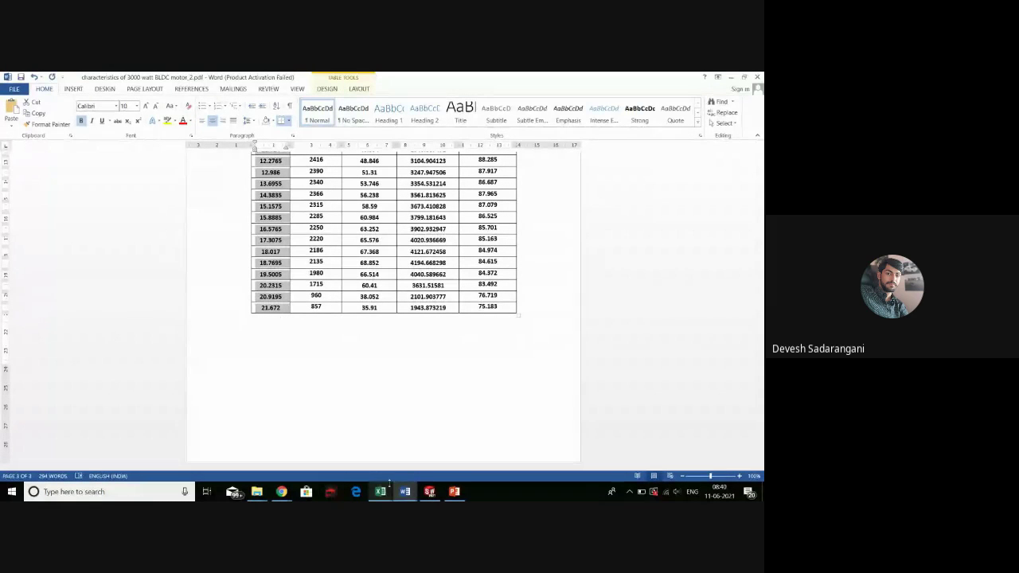
Paste the Torque (NM) values (0, 0.688, 1.419…) into column A of Sheet2
mouse_move(389, 491)
click(422, 446)
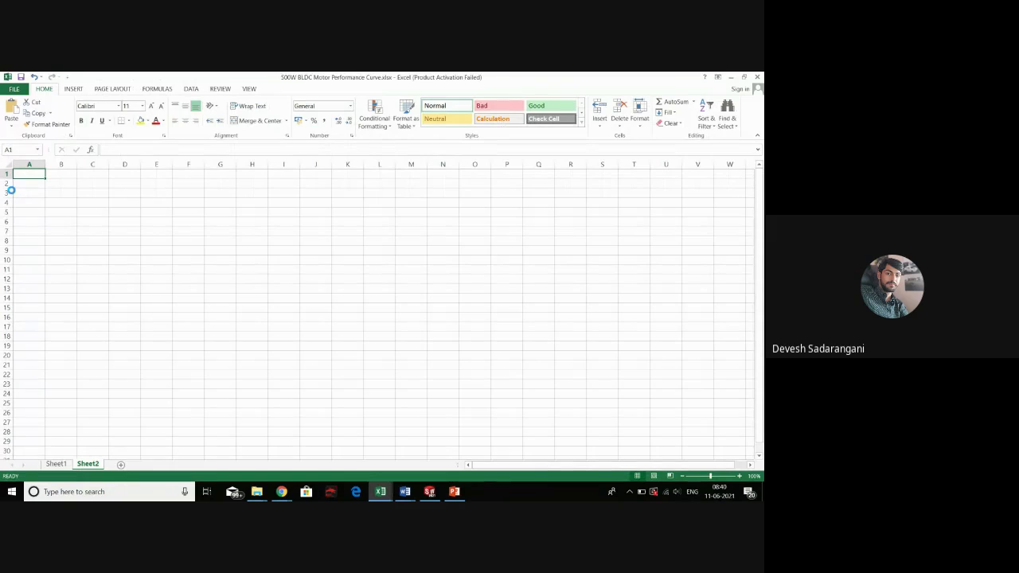
key(ctrl+v)
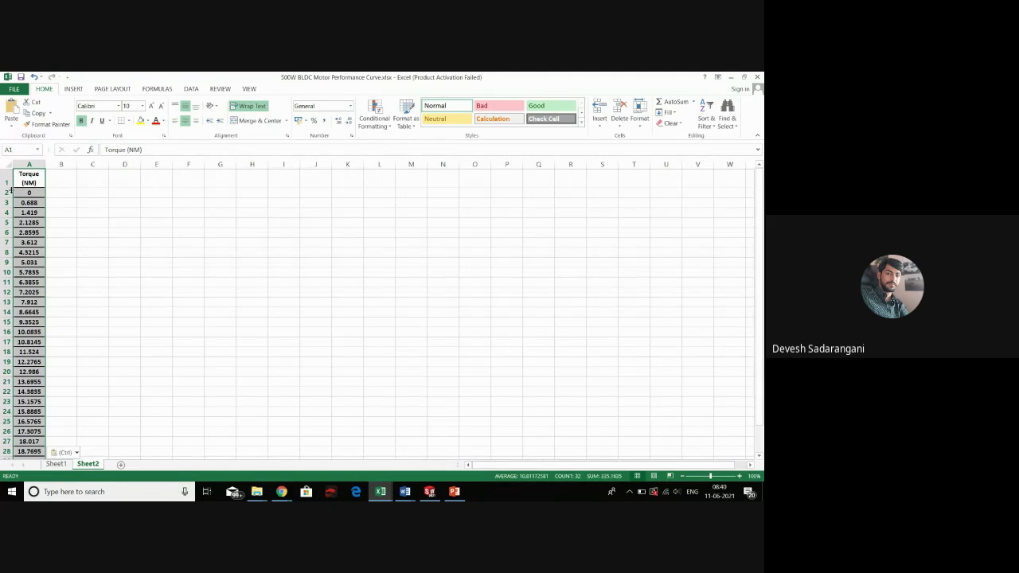
mouse_move(62, 172)
mouse_down()
mouse_move(57, 199)
mouse_move(61, 176)
mouse_up()
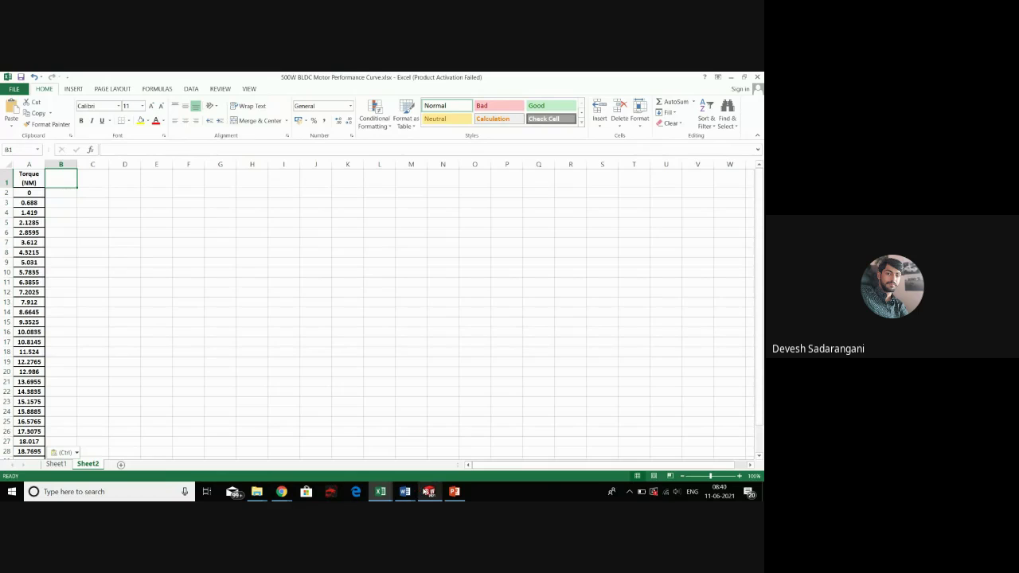
Select the Speed (R.P.M) column in the Word table and return to the workbook
click(405, 492)
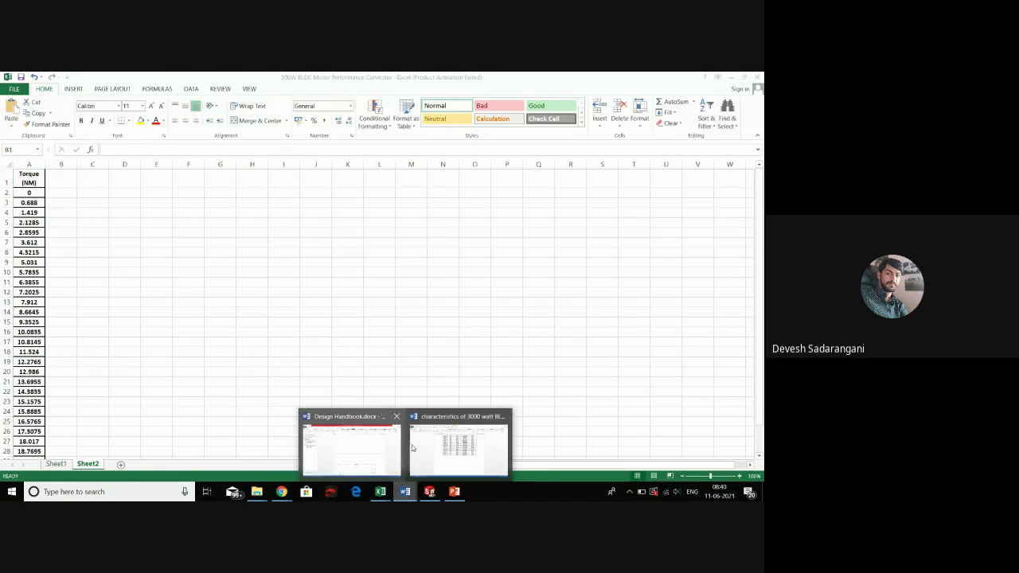
click(457, 446)
scroll(389, 275, up, 8)
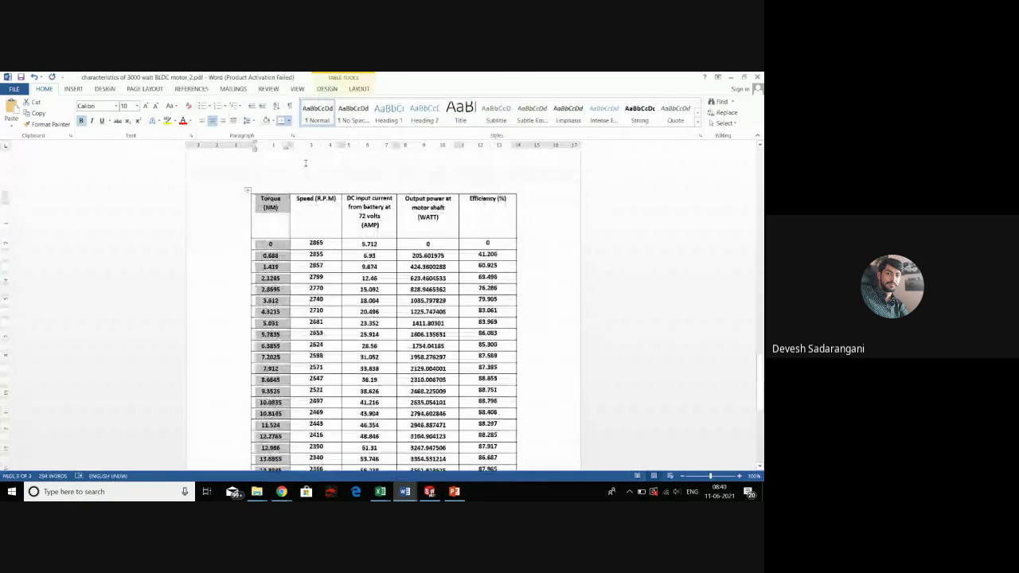
drag(297, 210, 313, 329)
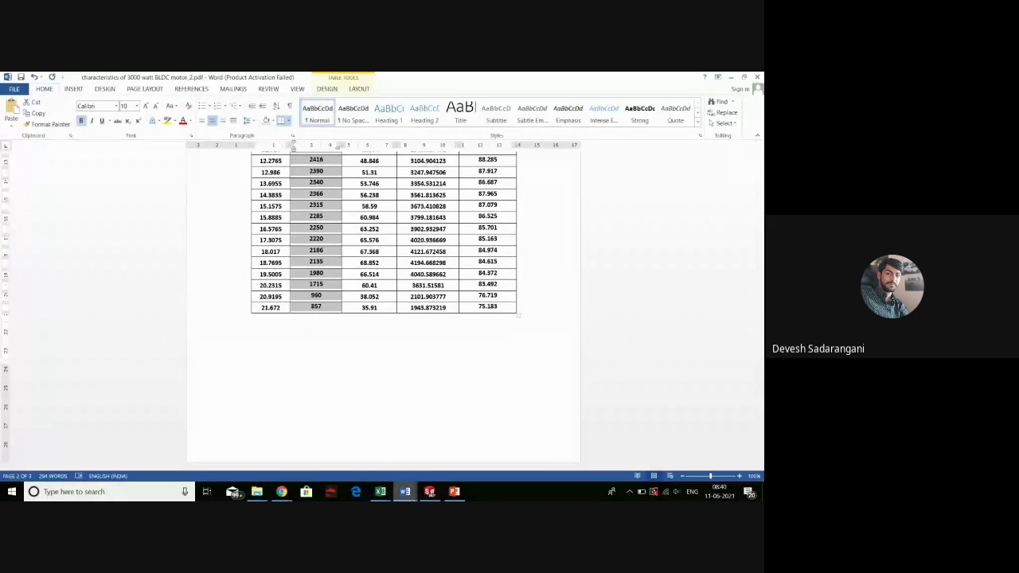
click(454, 491)
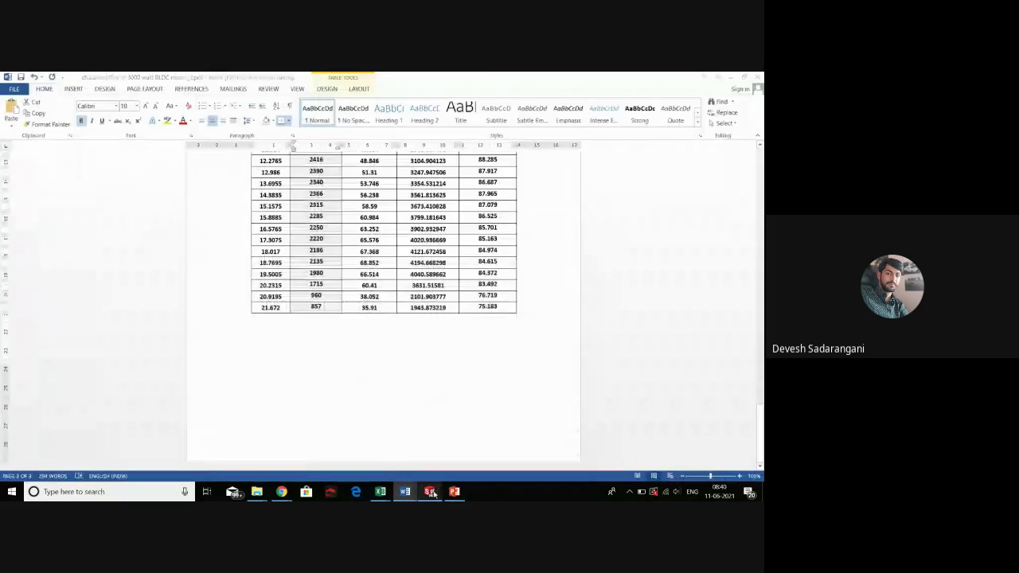
click(405, 494)
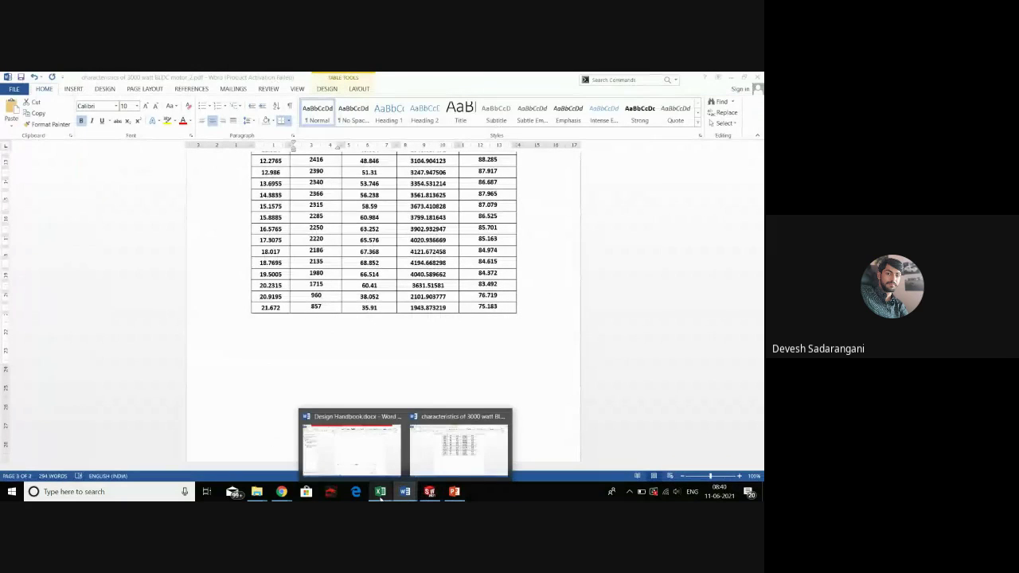
click(434, 446)
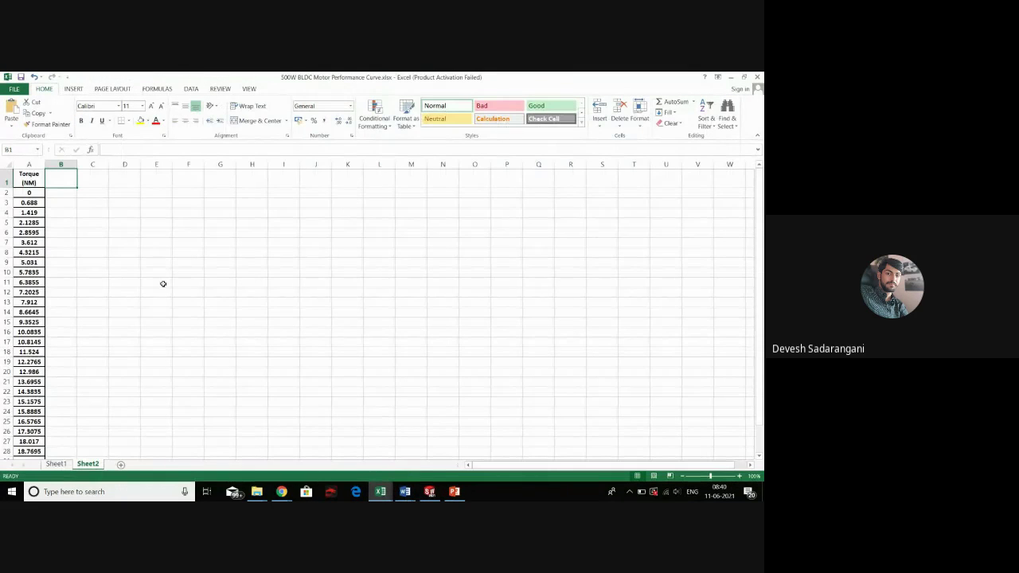
Paste the Speed (R.P.M) values into column B of Sheet2
key(ctrl+v)
click(162, 283)
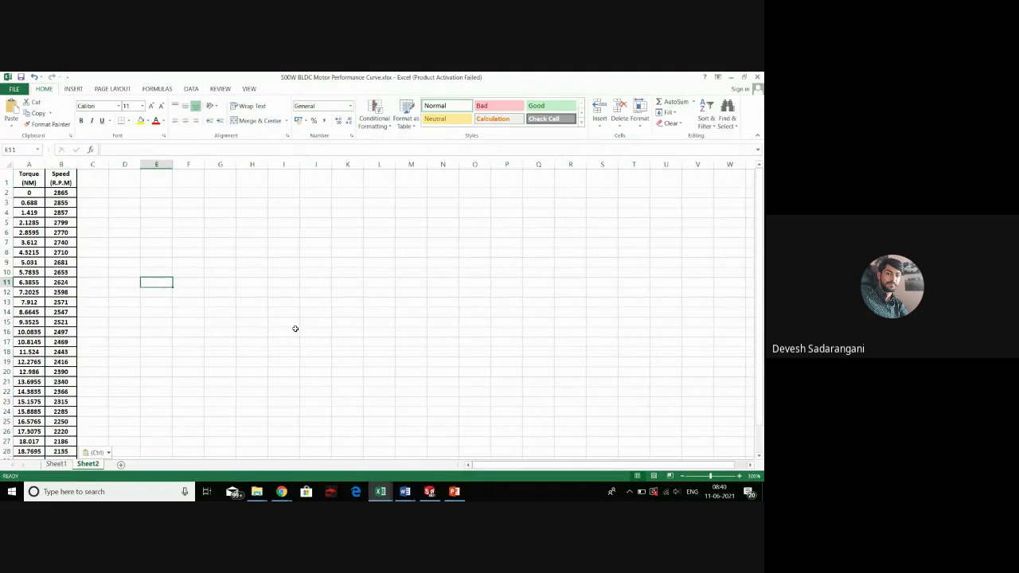
click(300, 330)
scroll(258, 318, down, 3)
scroll(258, 318, up, 3)
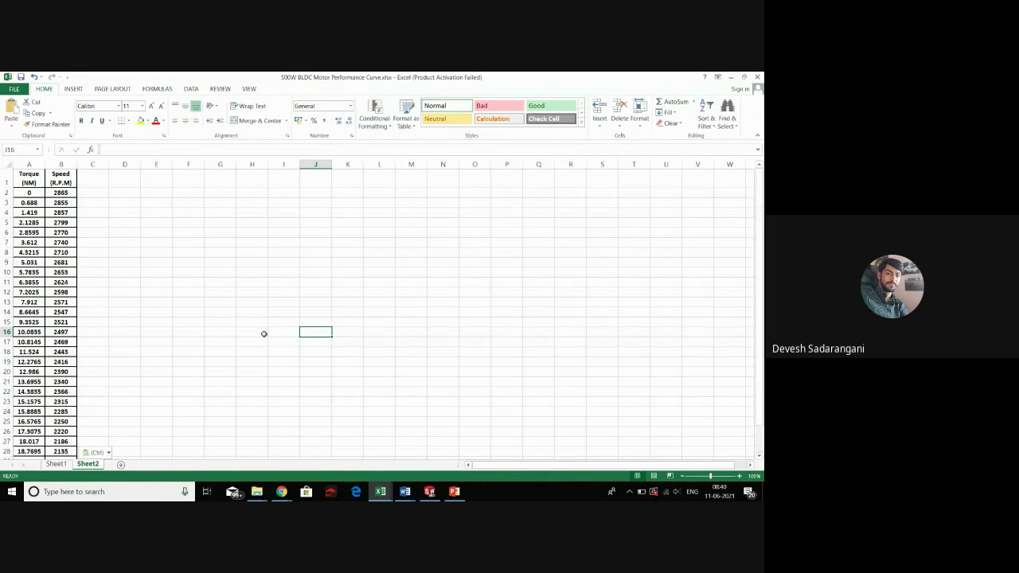
Copy the DC input current column from Word and paste it into C1
click(405, 491)
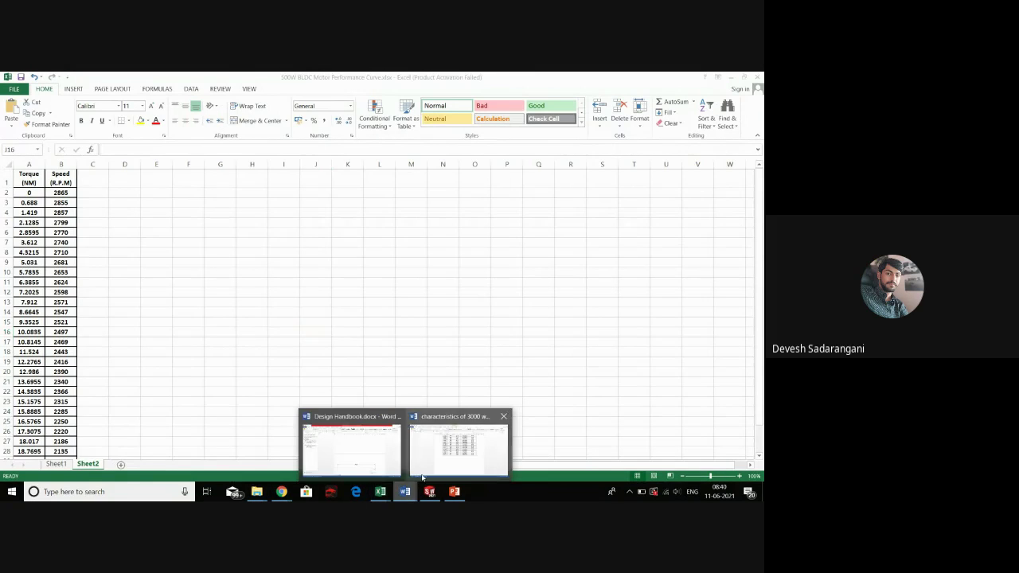
click(458, 450)
scroll(357, 239, up, 5)
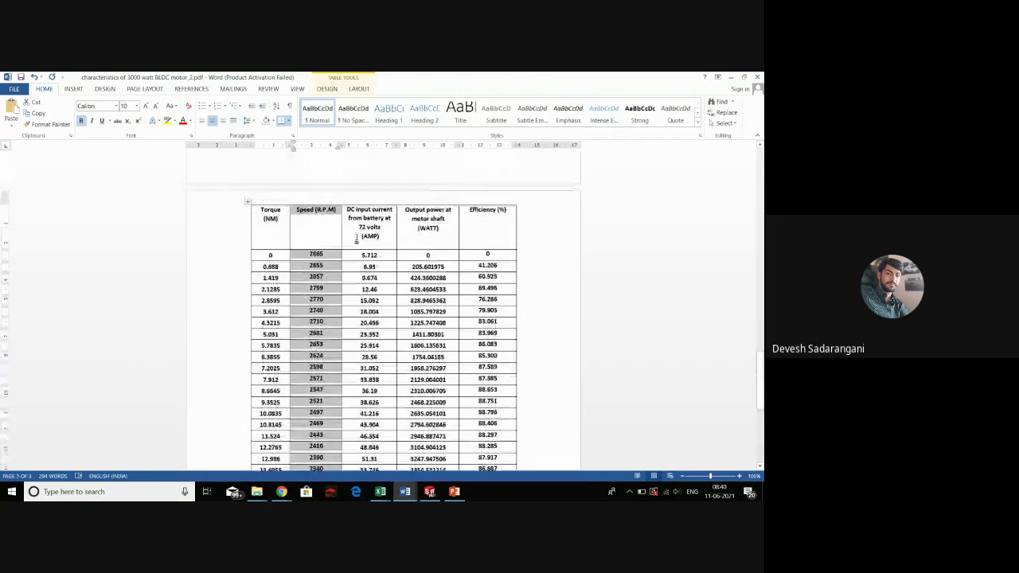
drag(356, 237, 356, 311)
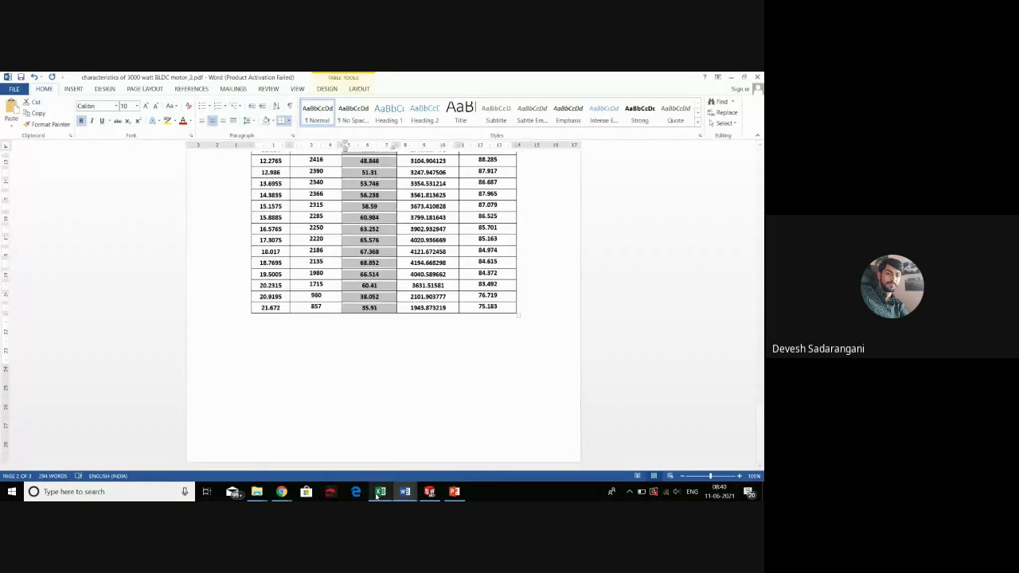
mouse_move(378, 495)
click(434, 444)
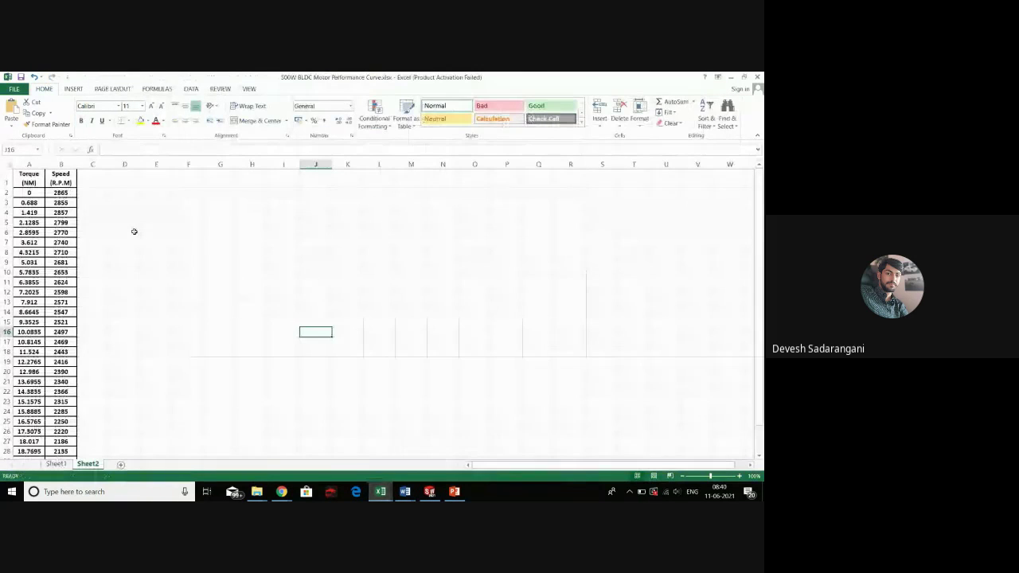
click(92, 182)
key(ctrl+v)
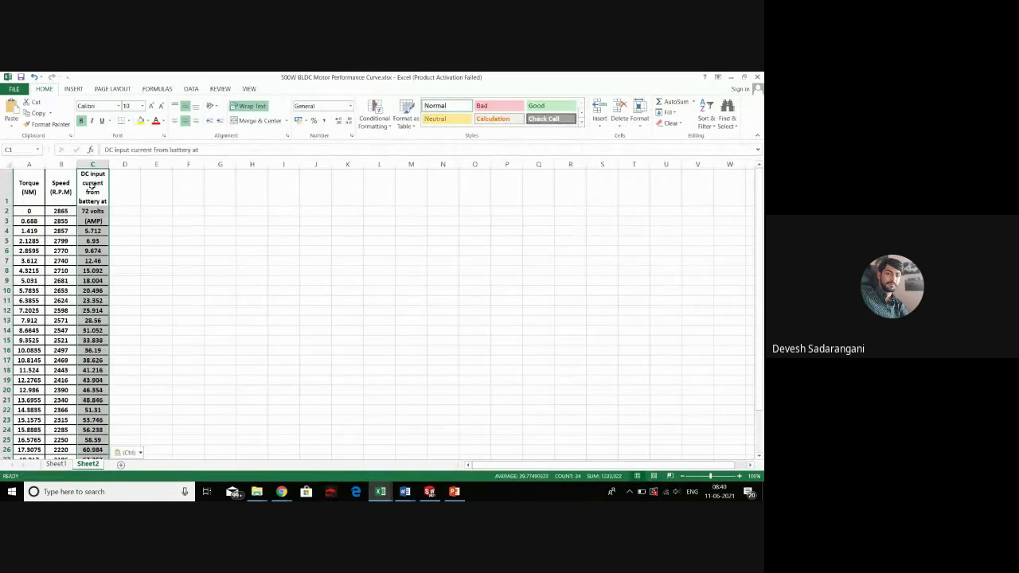
click(165, 222)
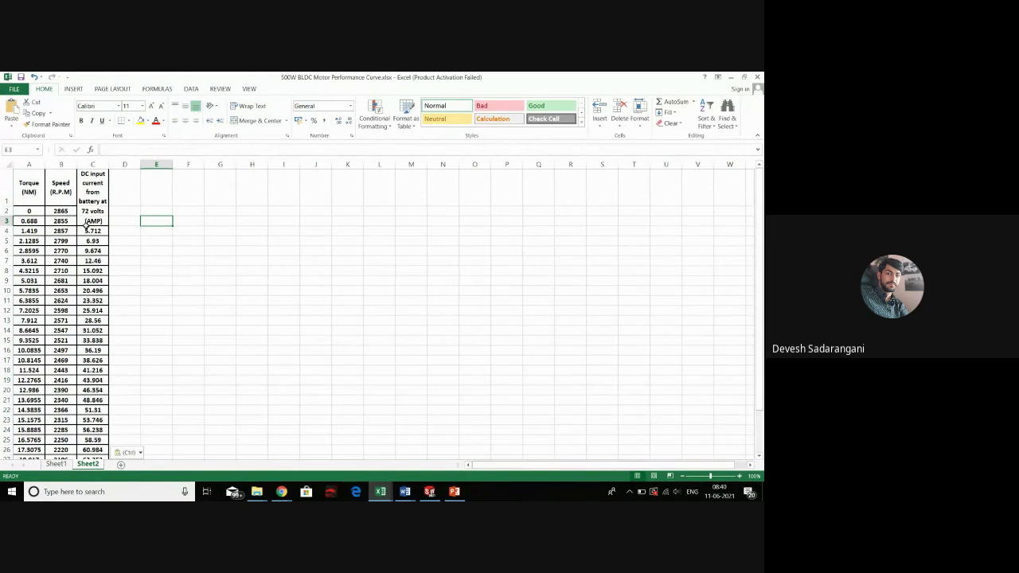
Dismiss the paste options and select the '72 volts' and '(AMP)' cells C2:C3
key(ctrl)
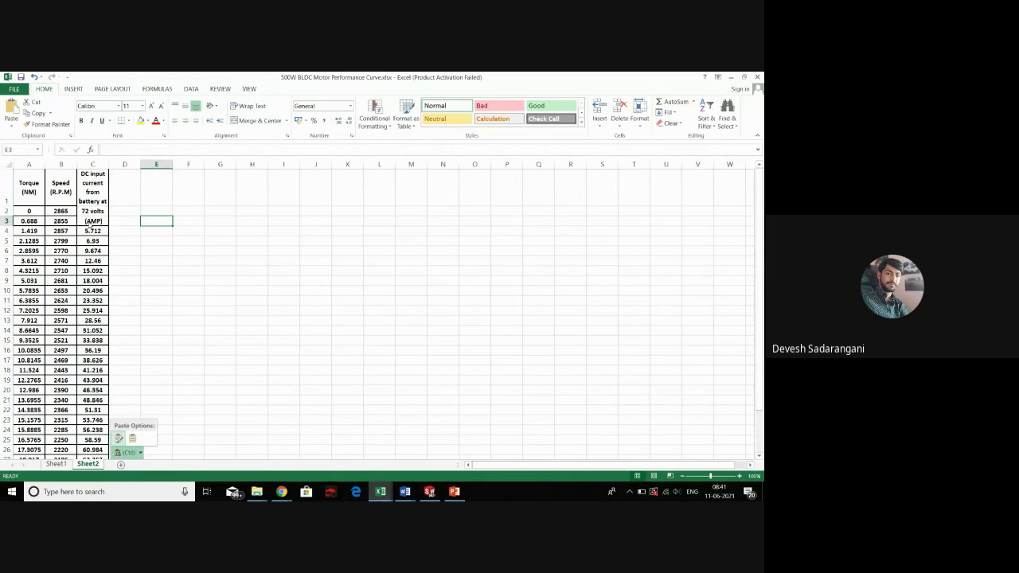
key(Escape)
click(99, 213)
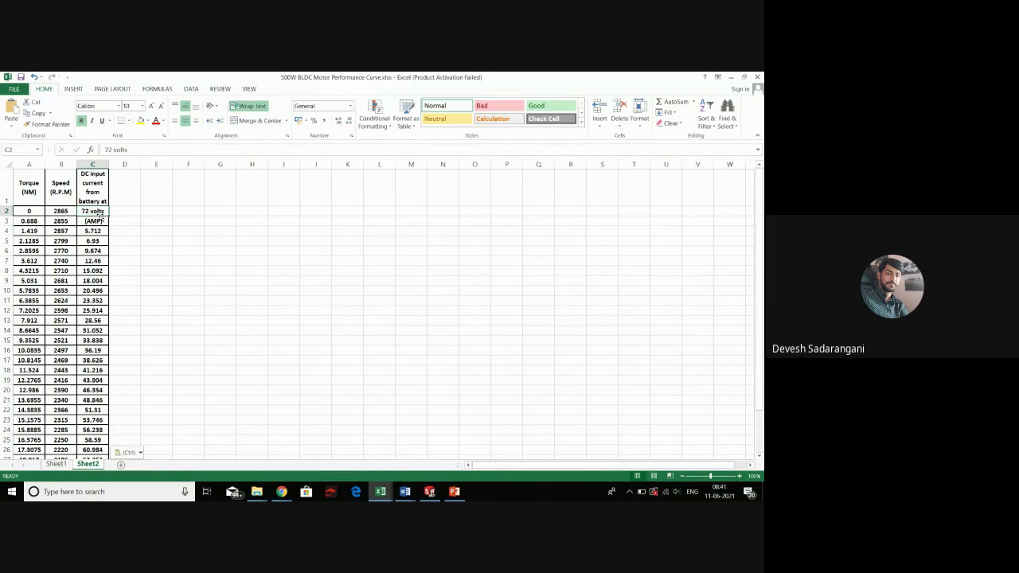
click(92, 191)
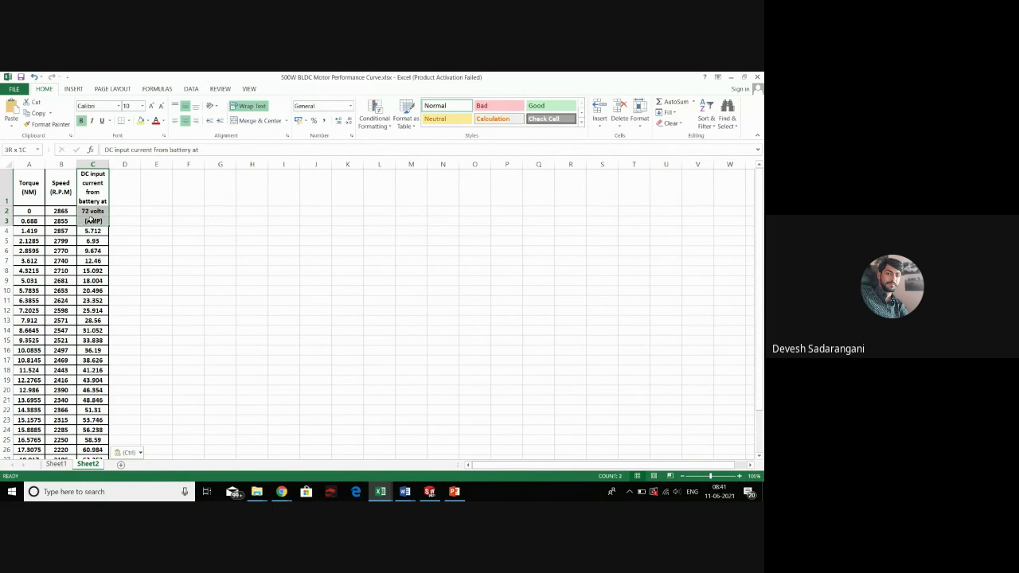
click(89, 211)
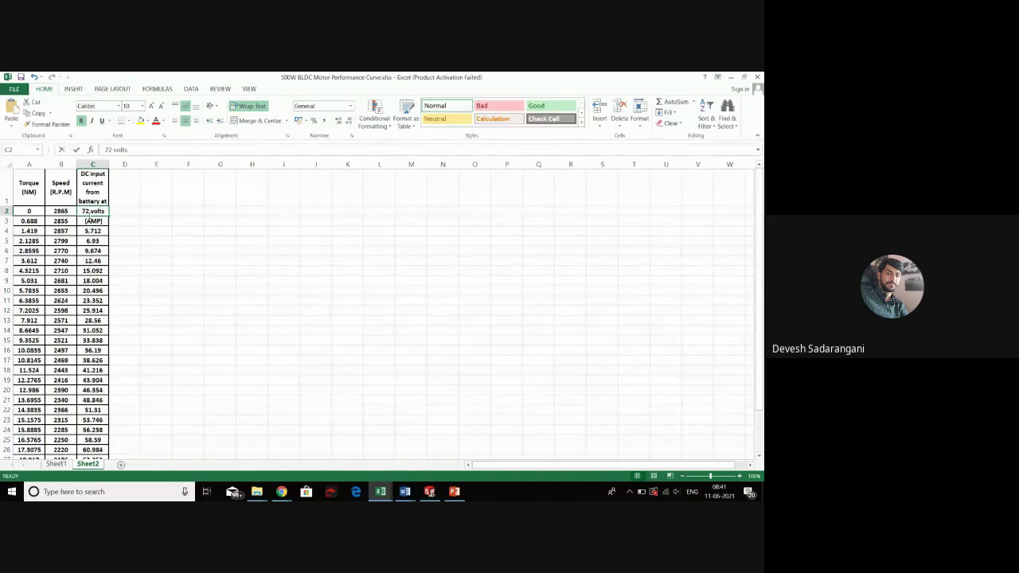
double_click(102, 212)
key(Tab)
drag(103, 214, 97, 220)
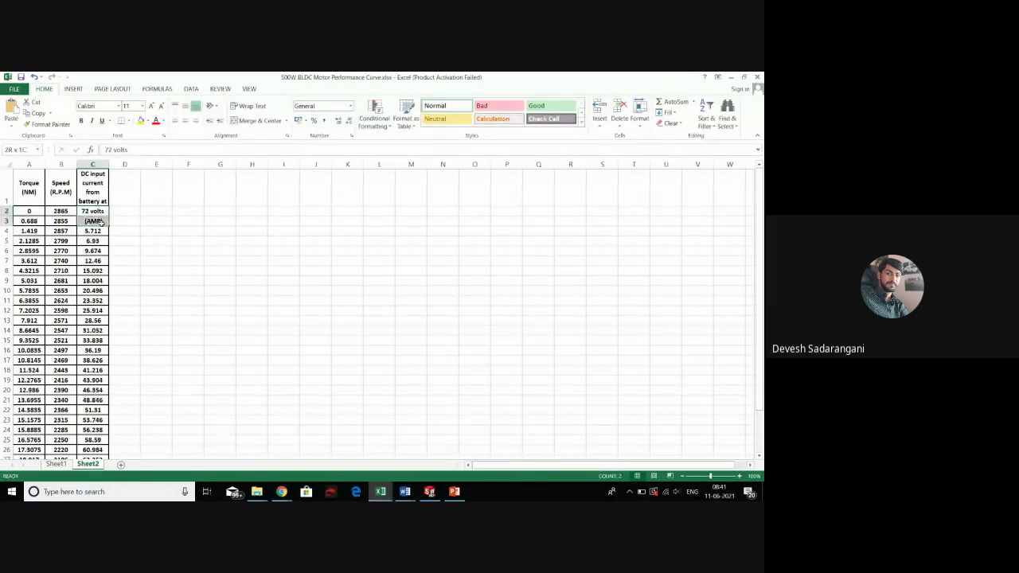
right_click(98, 221)
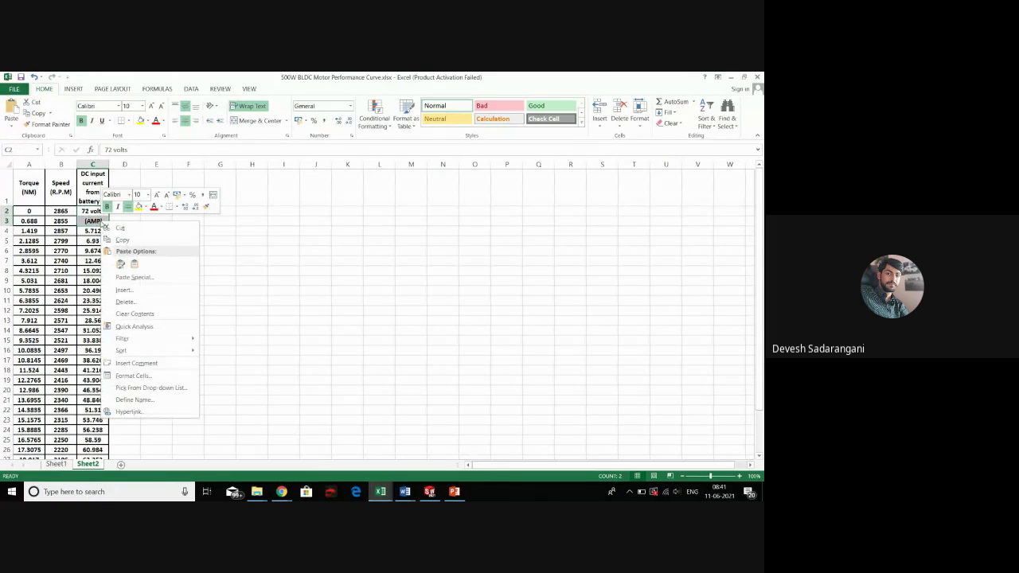
key(Escape)
click(179, 195)
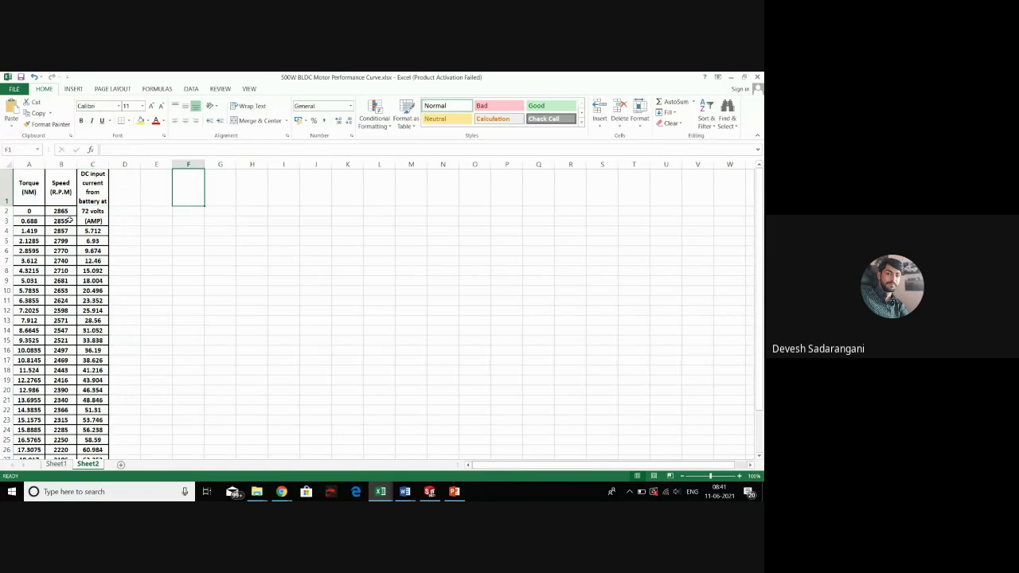
Delete C2:C3 shifting cells up, so DC input current starts at 5.712 in row 2
click(92, 210)
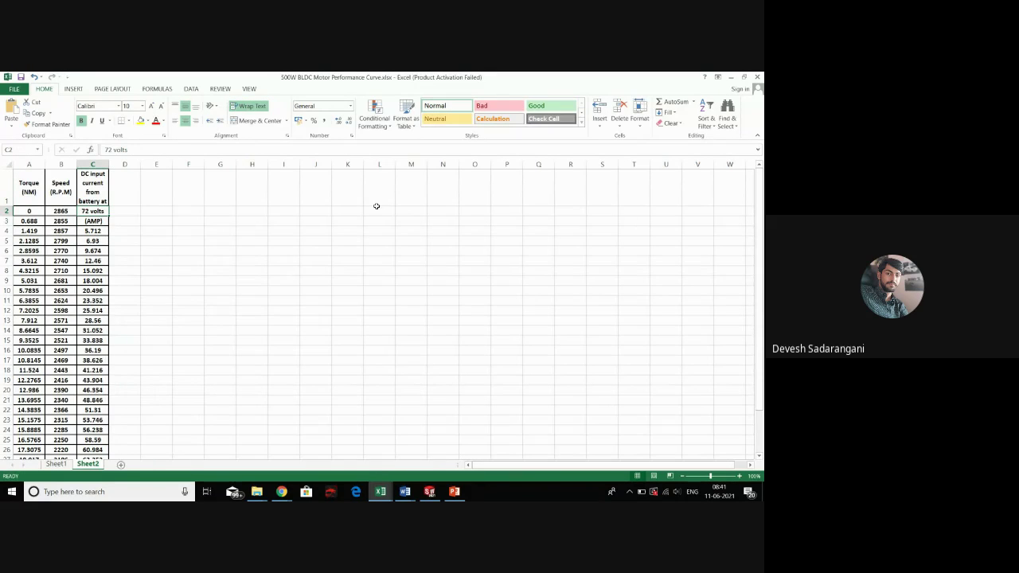
key(shift+Down)
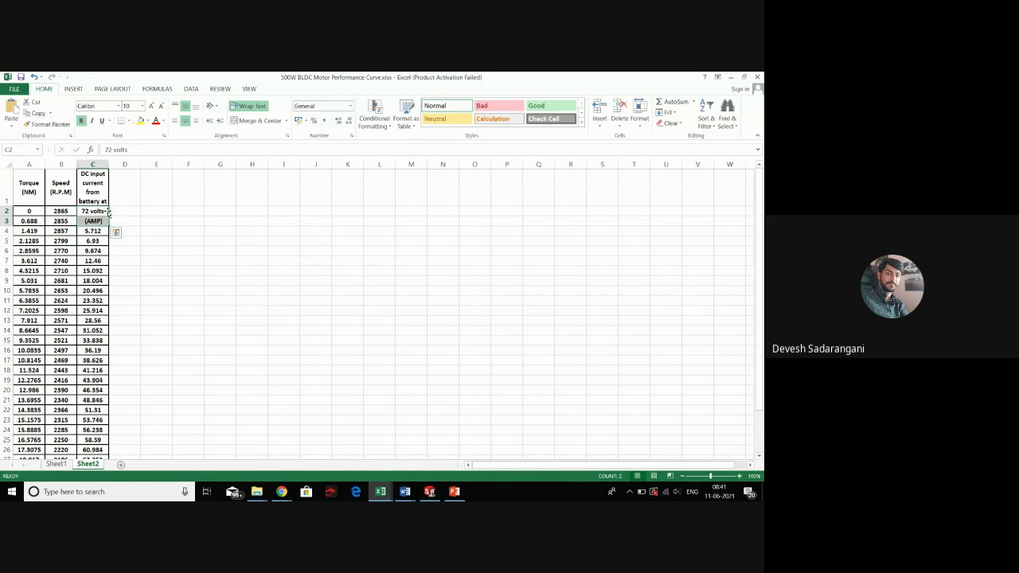
drag(97, 191, 151, 191)
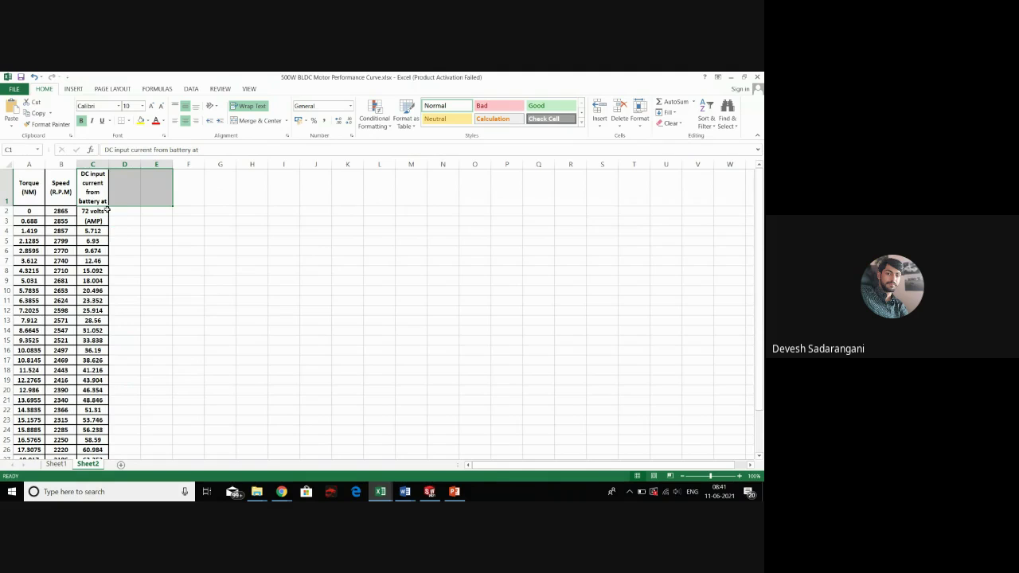
click(93, 210)
drag(94, 210, 92, 221)
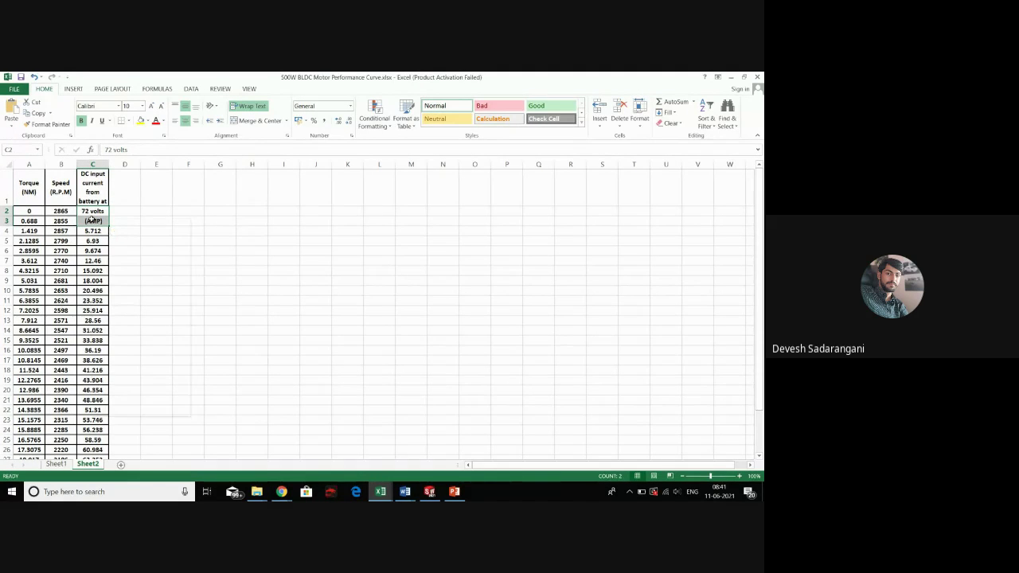
right_click(93, 221)
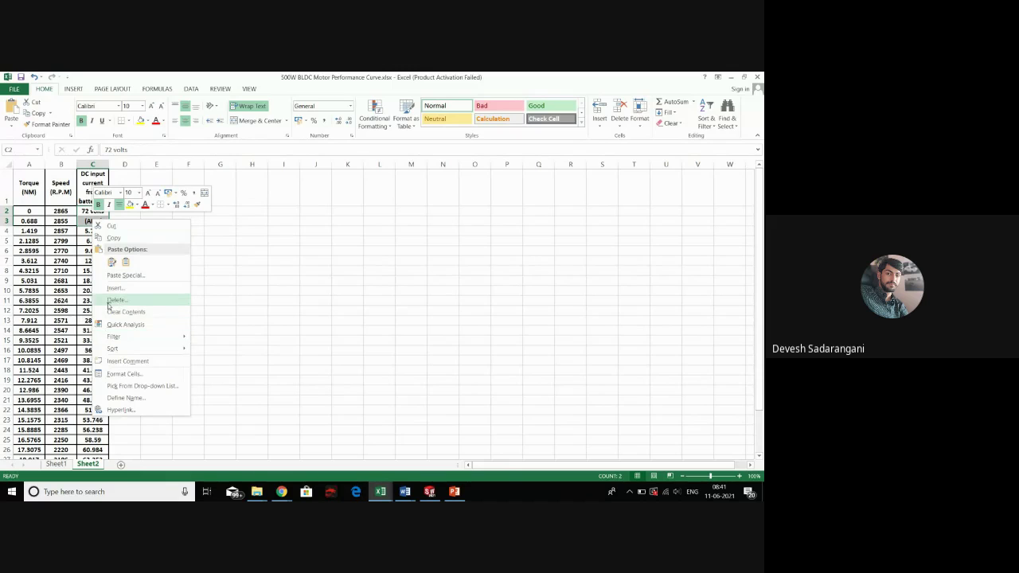
click(117, 300)
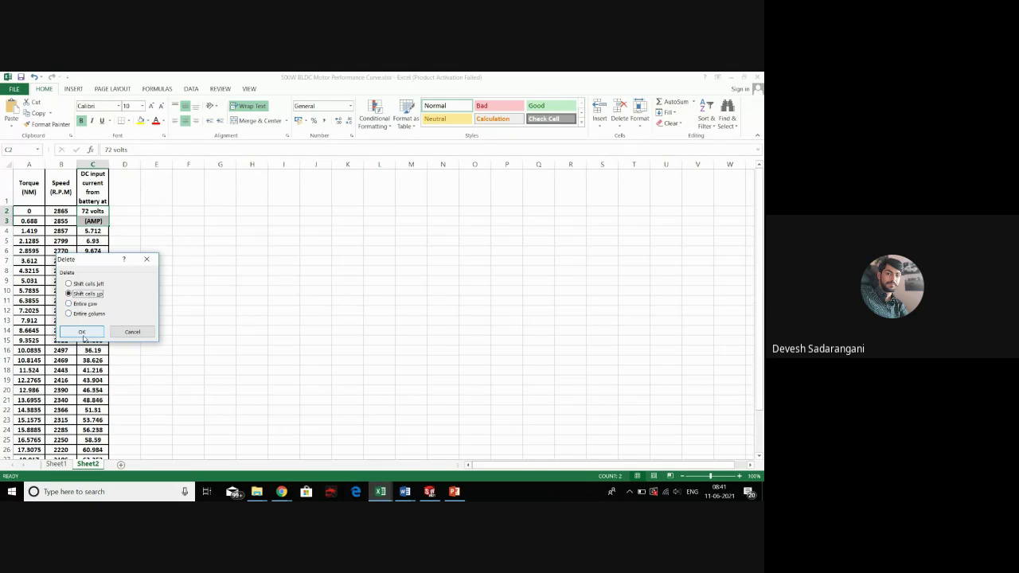
click(82, 332)
Apply a Thick Box Border to the DC input current header in C1
click(352, 248)
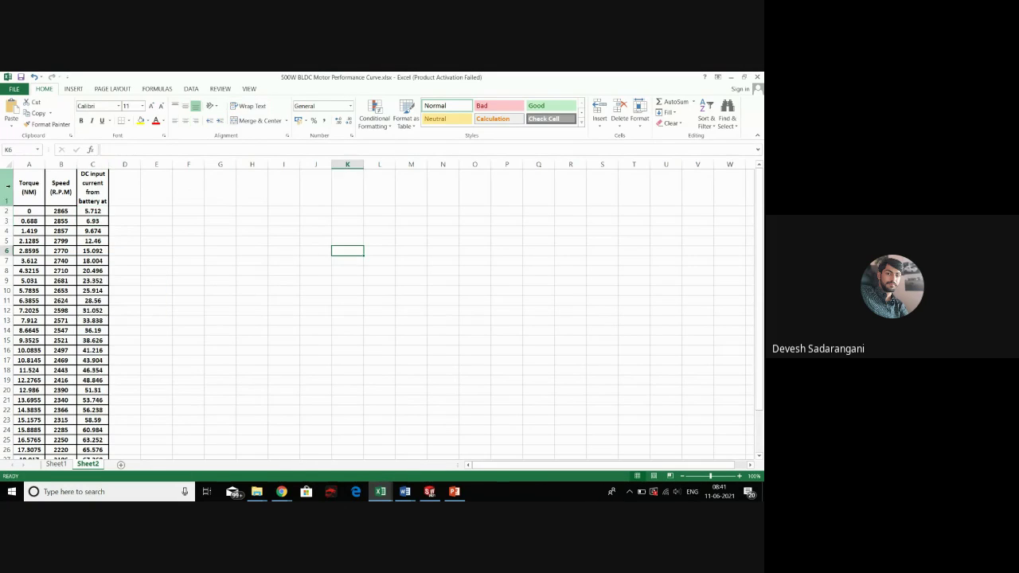
click(100, 185)
click(141, 183)
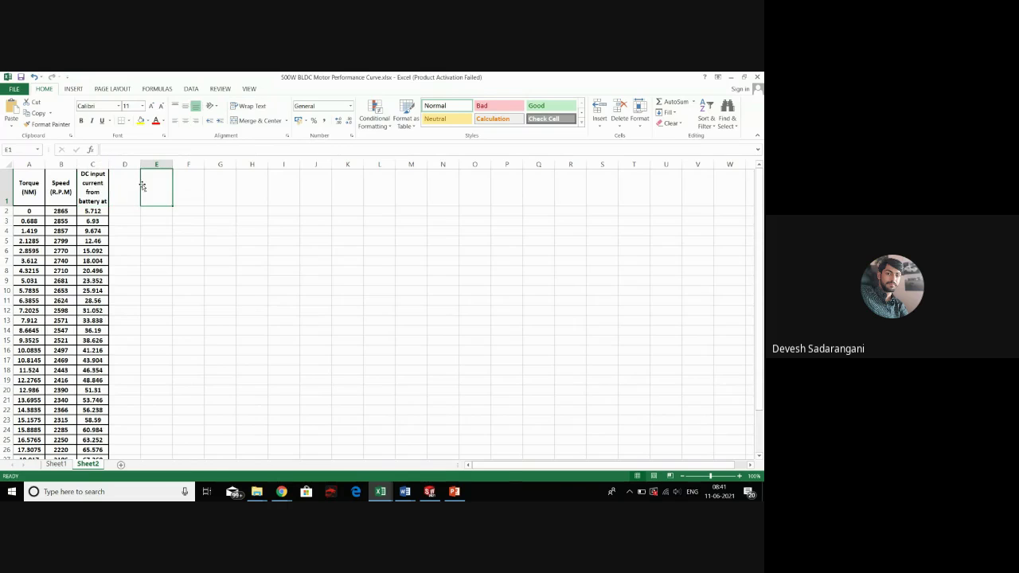
click(86, 187)
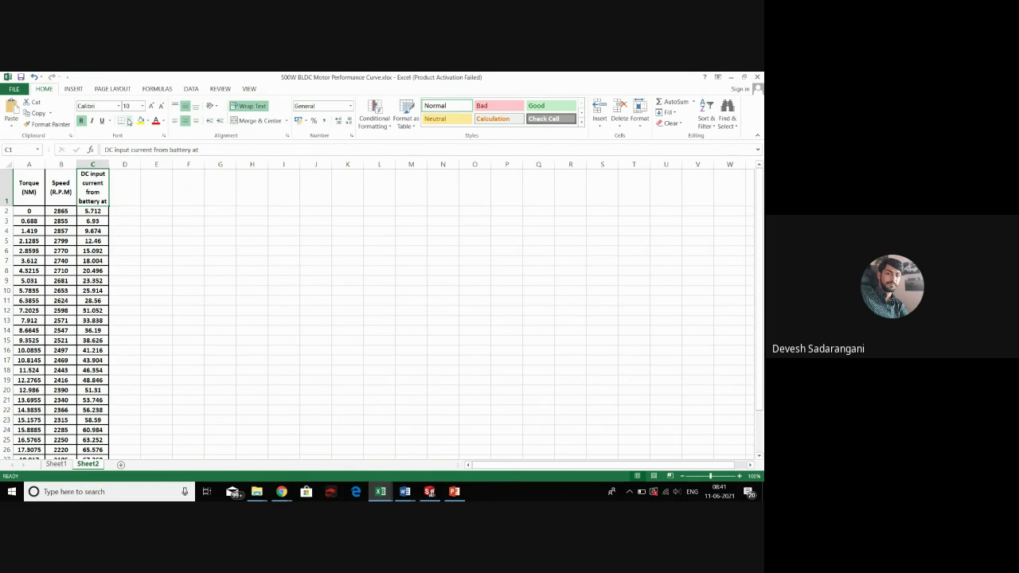
click(191, 231)
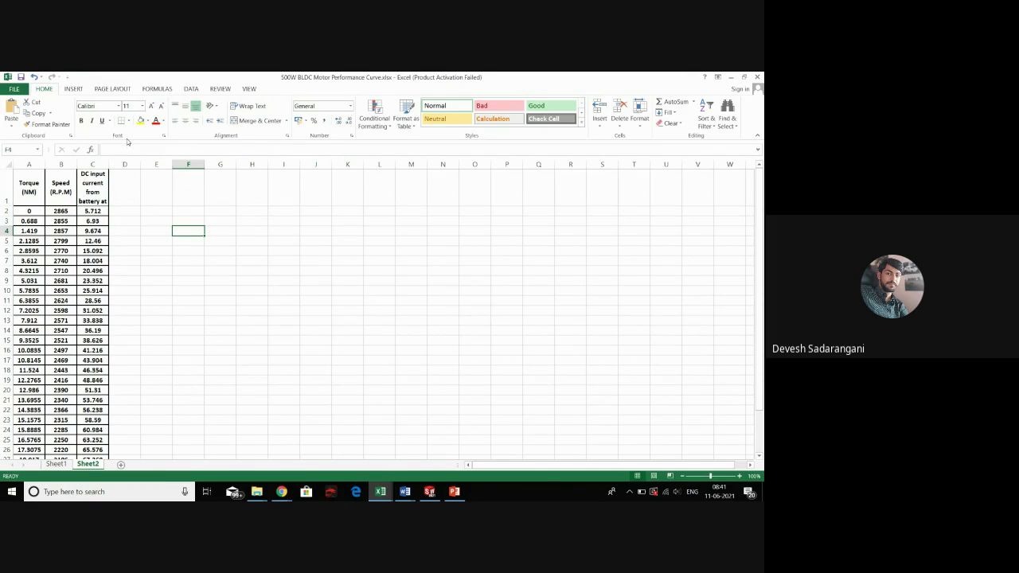
click(92, 189)
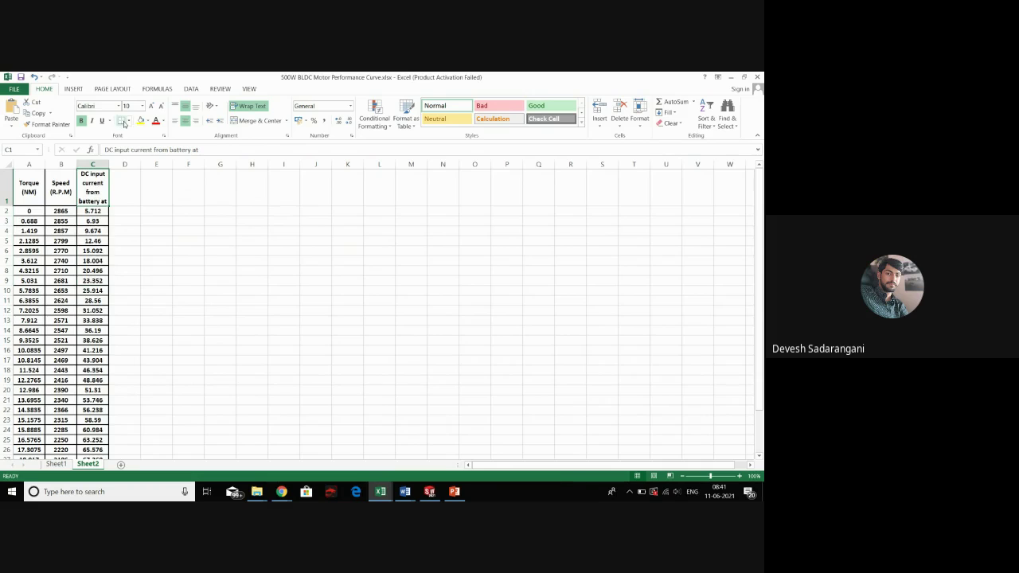
click(128, 120)
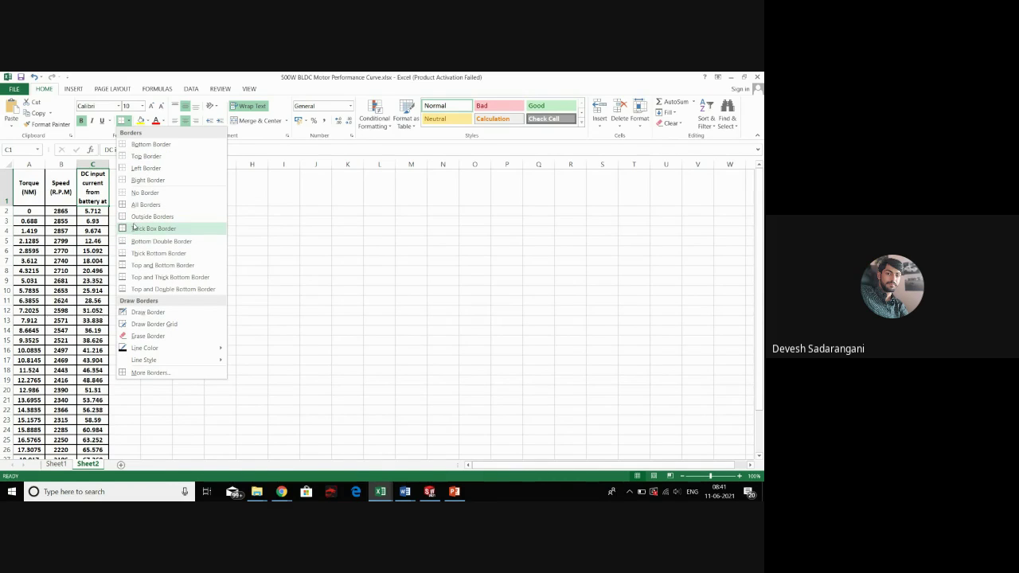
click(133, 228)
Widen column C so the DC input current header wraps onto two lines
click(175, 220)
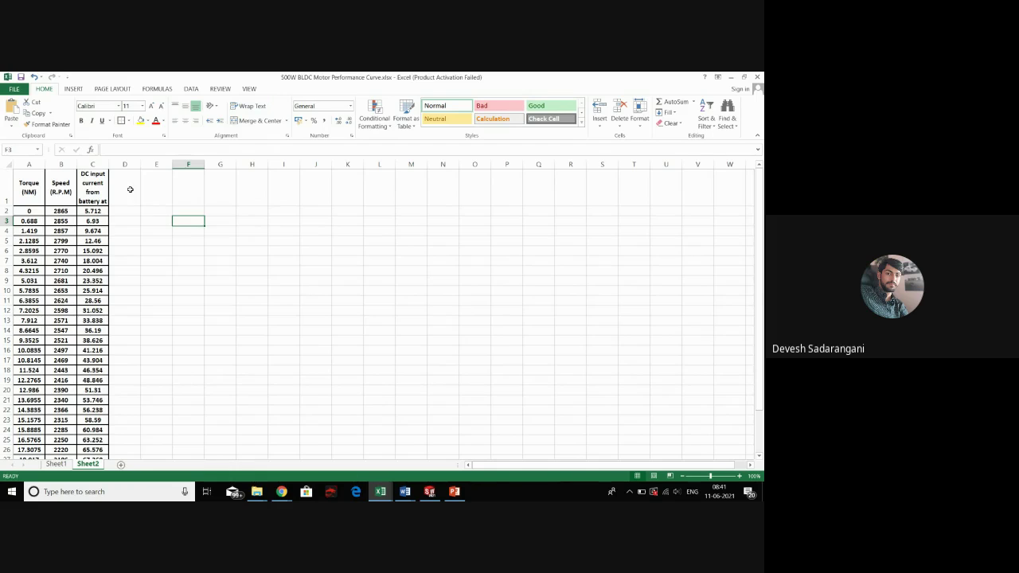
click(128, 191)
drag(104, 164, 132, 164)
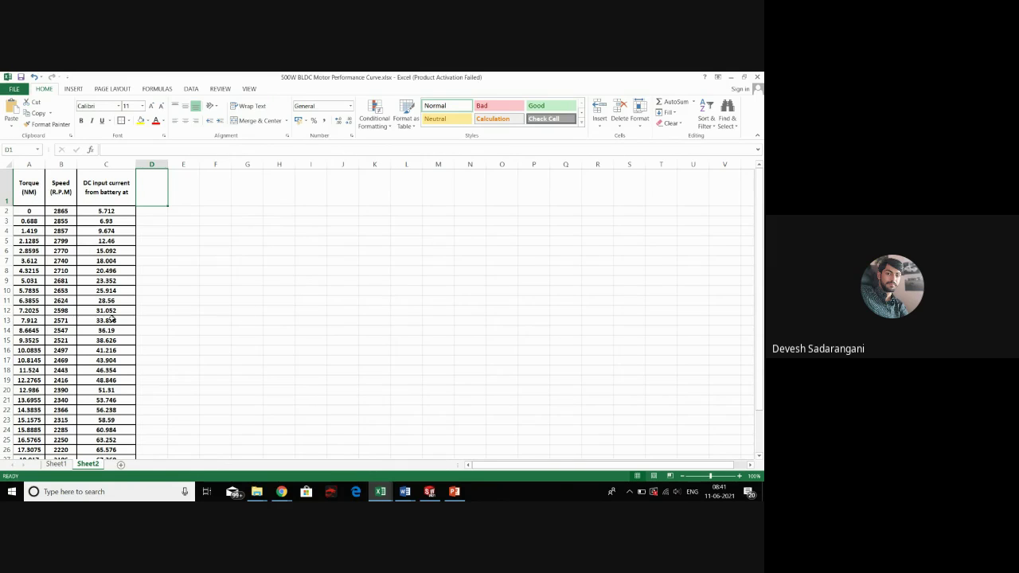
click(60, 210)
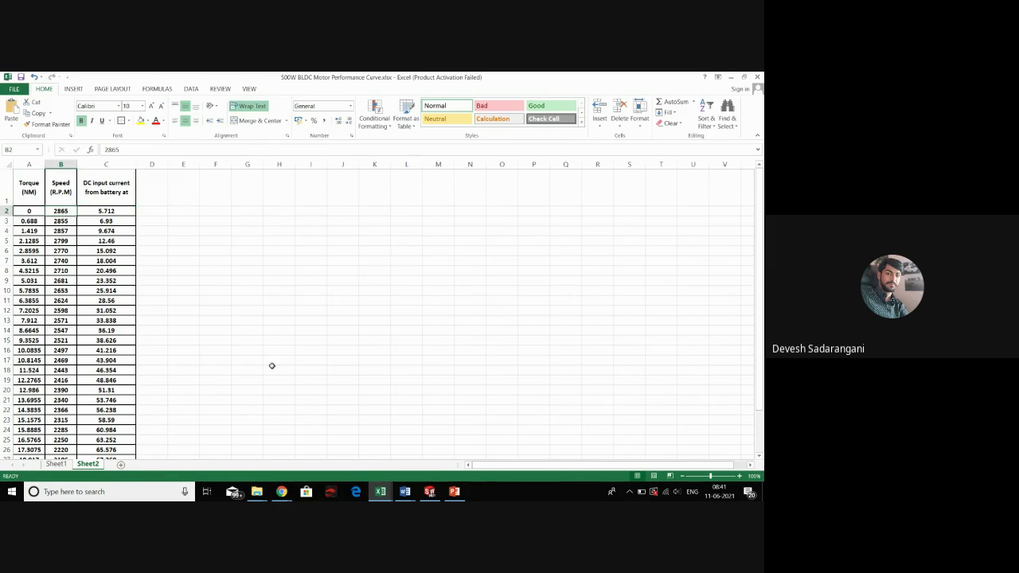
scroll(273, 362, down, 1)
scroll(273, 362, up, 1)
Enter the label '80Km/hr' in O5 and the wheel size '24in' in P5
click(501, 241)
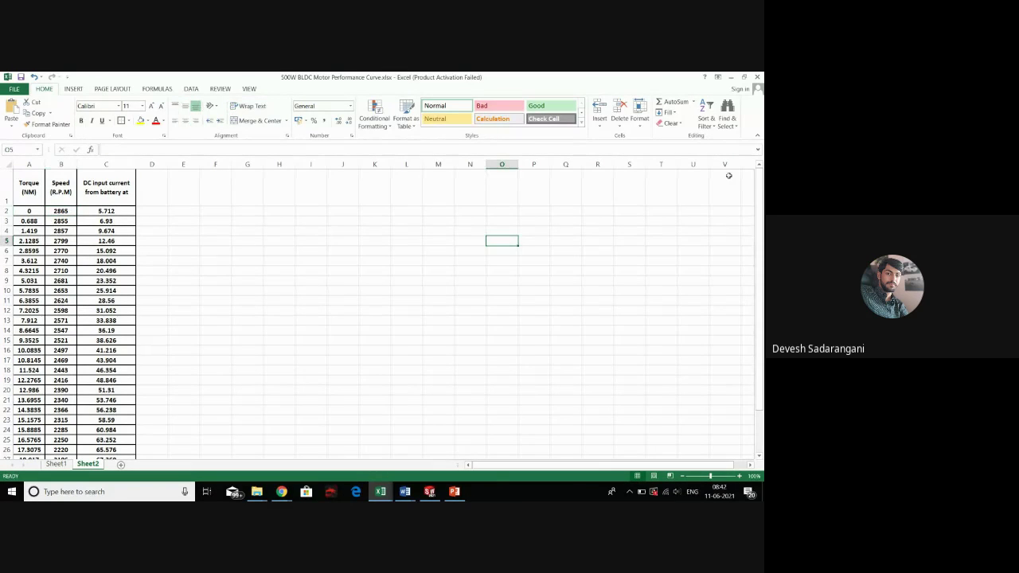
text(80Km/hr)
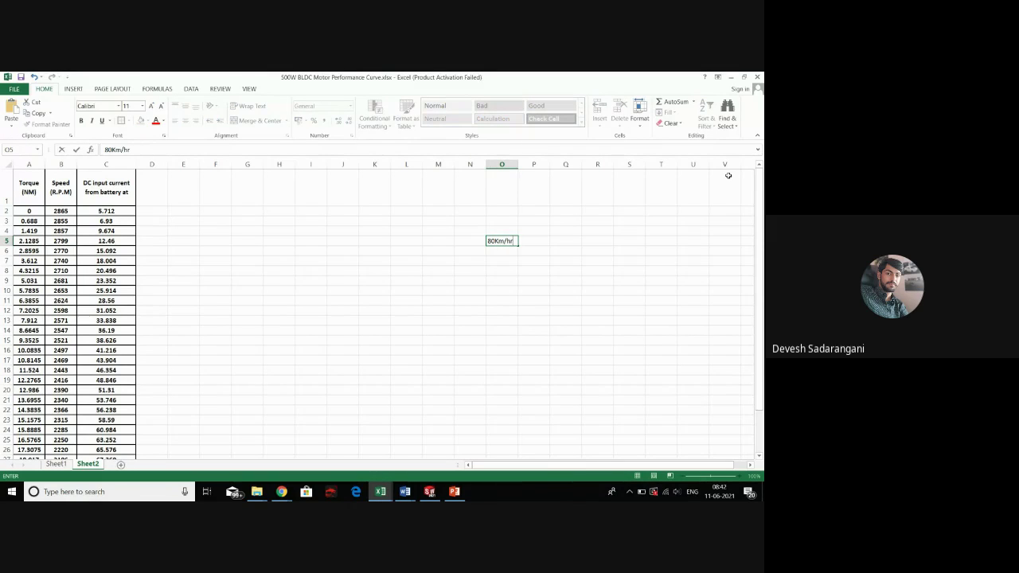
click(513, 283)
click(533, 242)
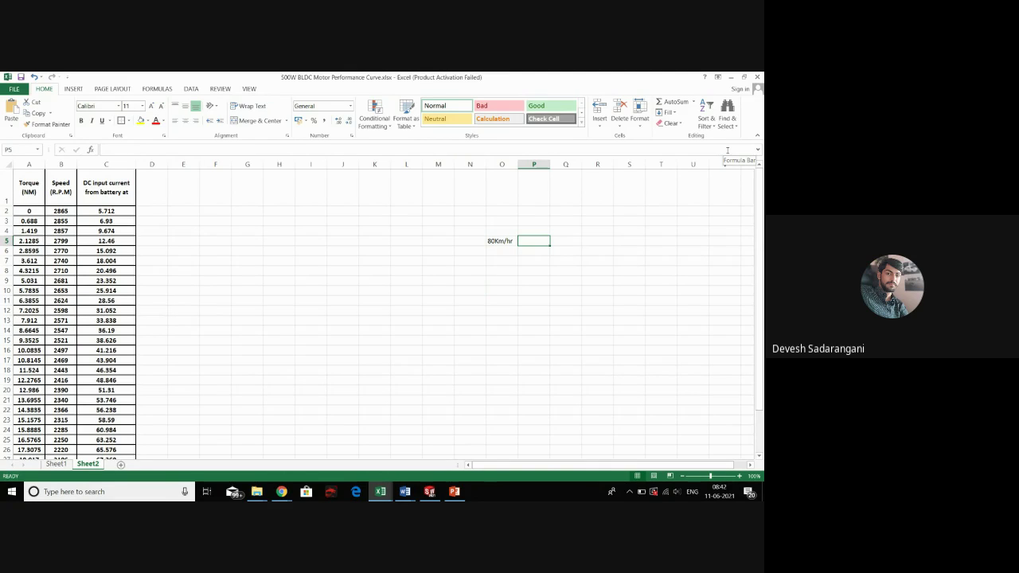
text(24)
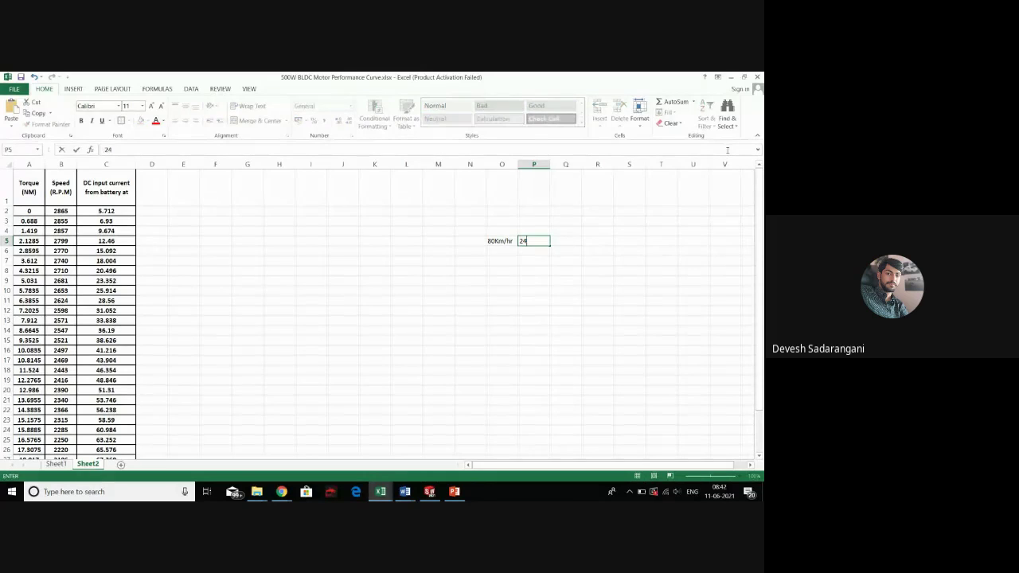
text(in)
click(528, 250)
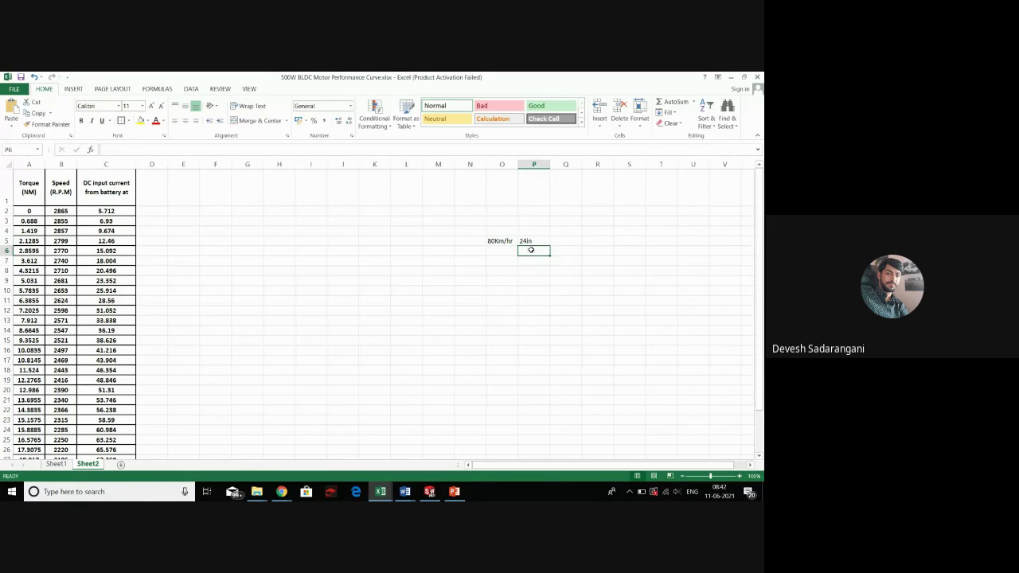
click(492, 241)
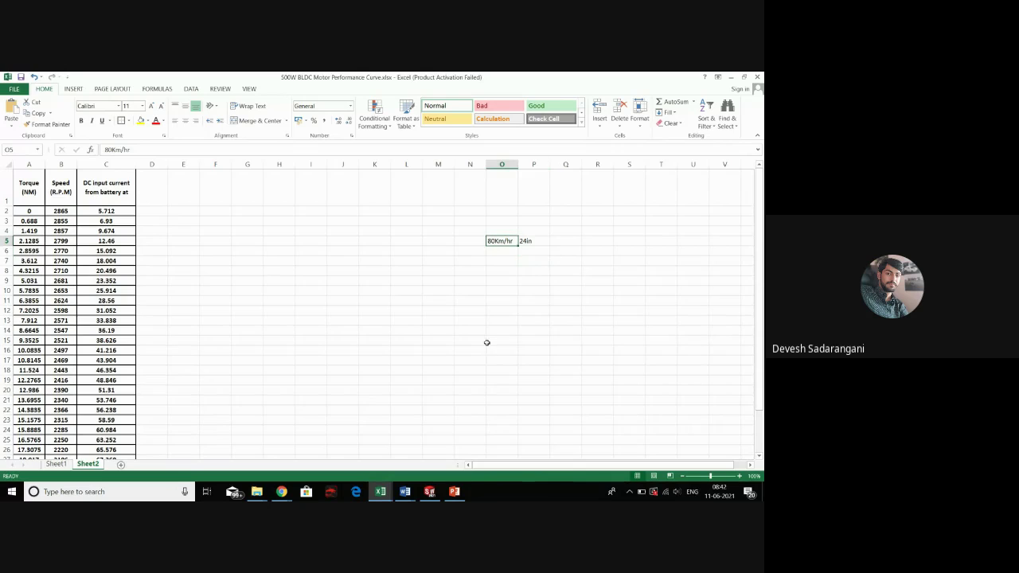
click(520, 241)
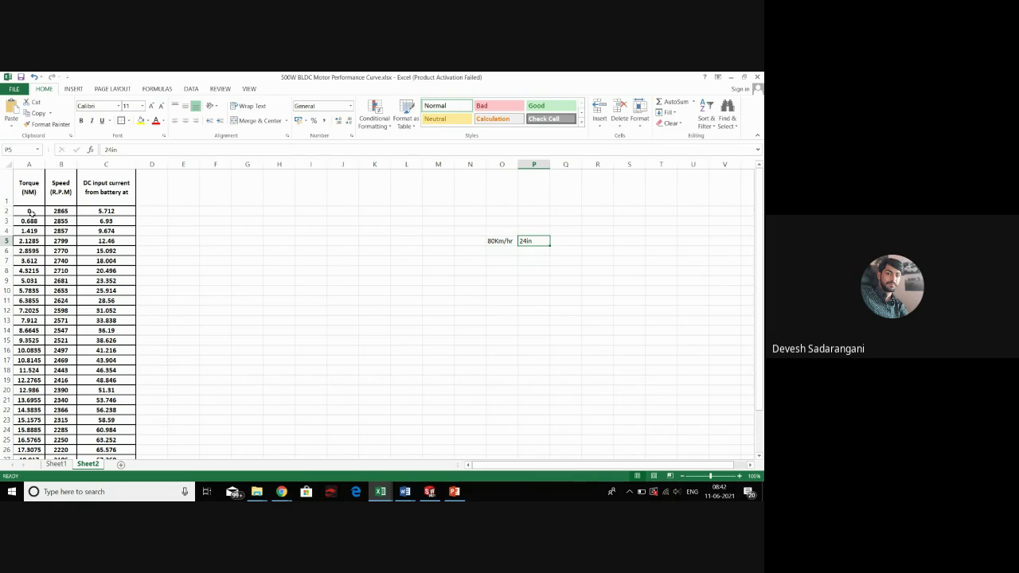
click(63, 211)
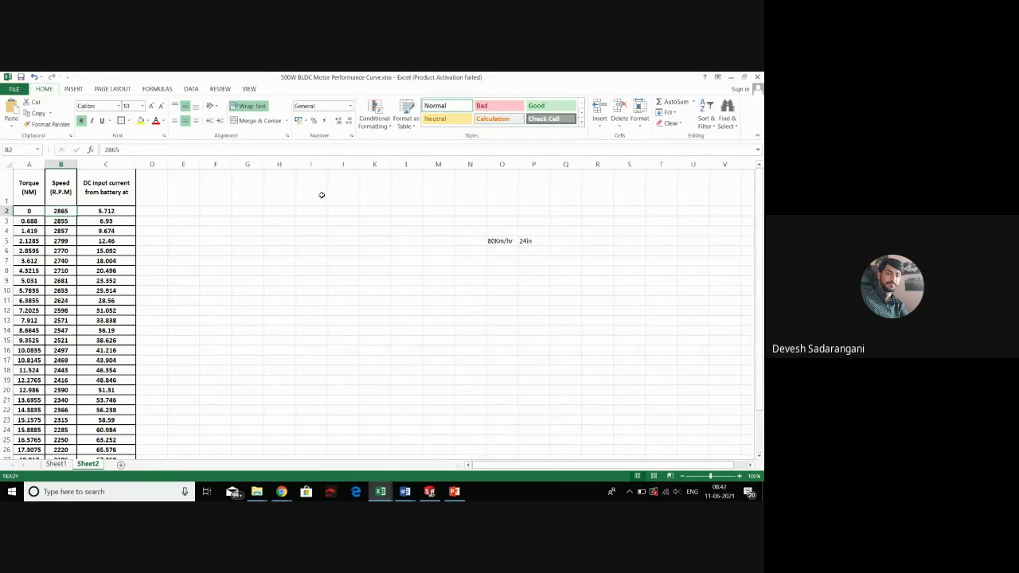
click(504, 244)
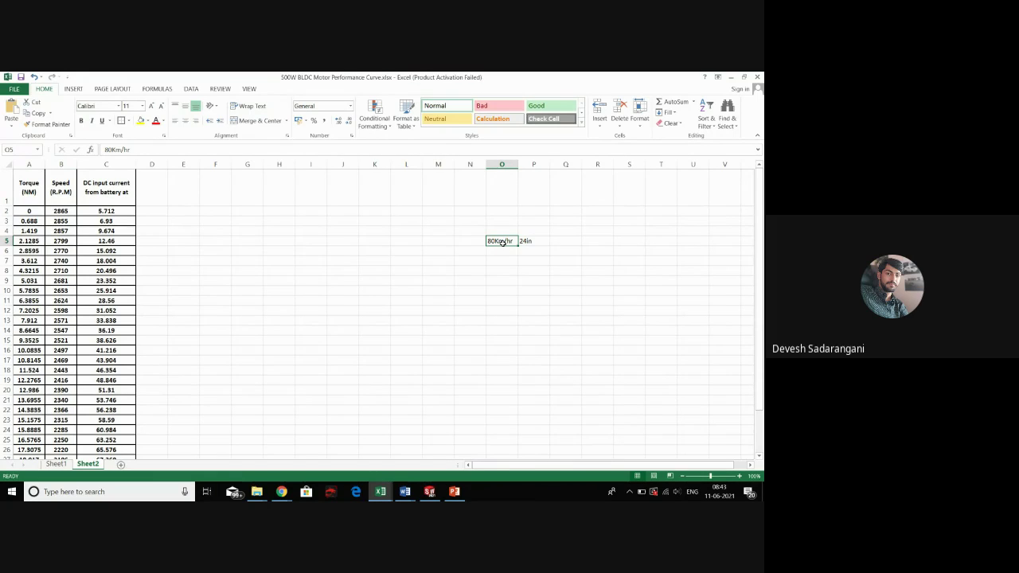
click(500, 261)
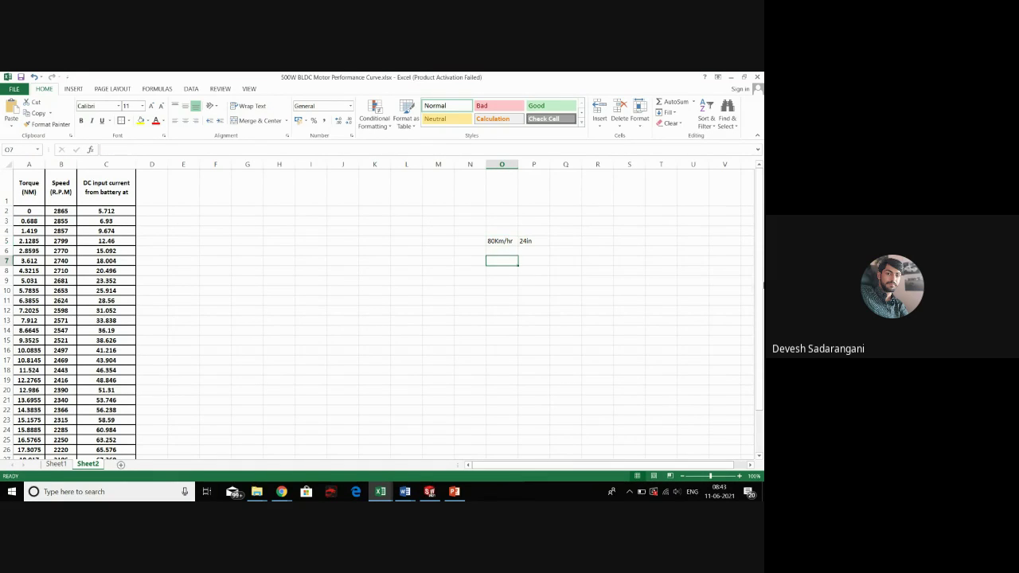
text(w=)
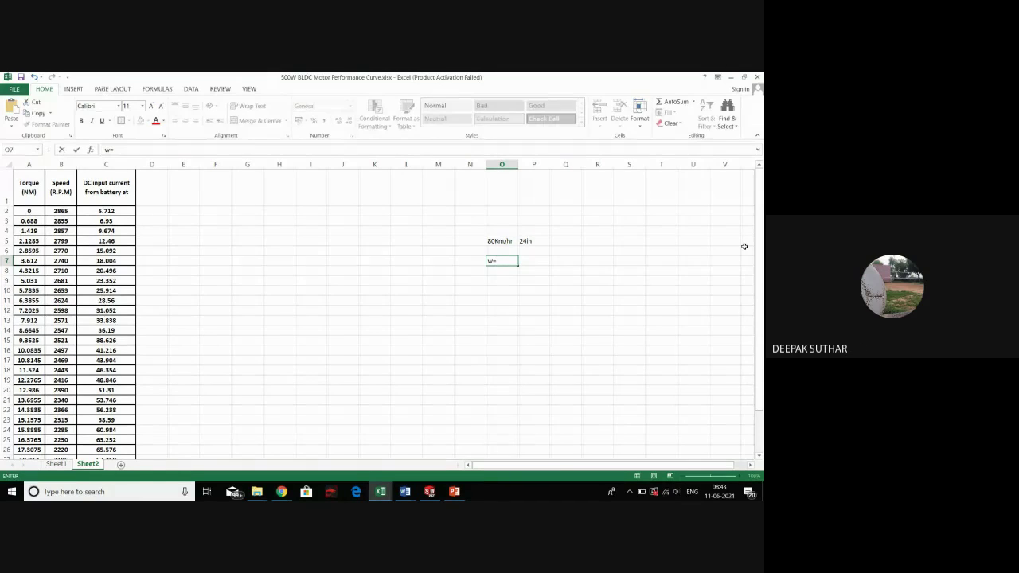
text(2*pi)
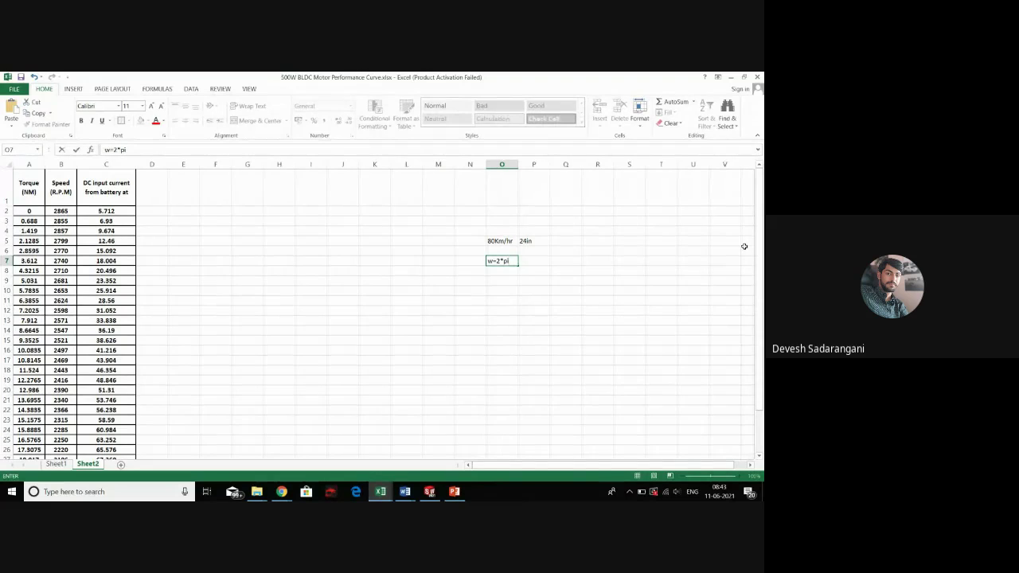
text(*)
text(n)
text(N)
text(/60)
click(481, 280)
click(501, 279)
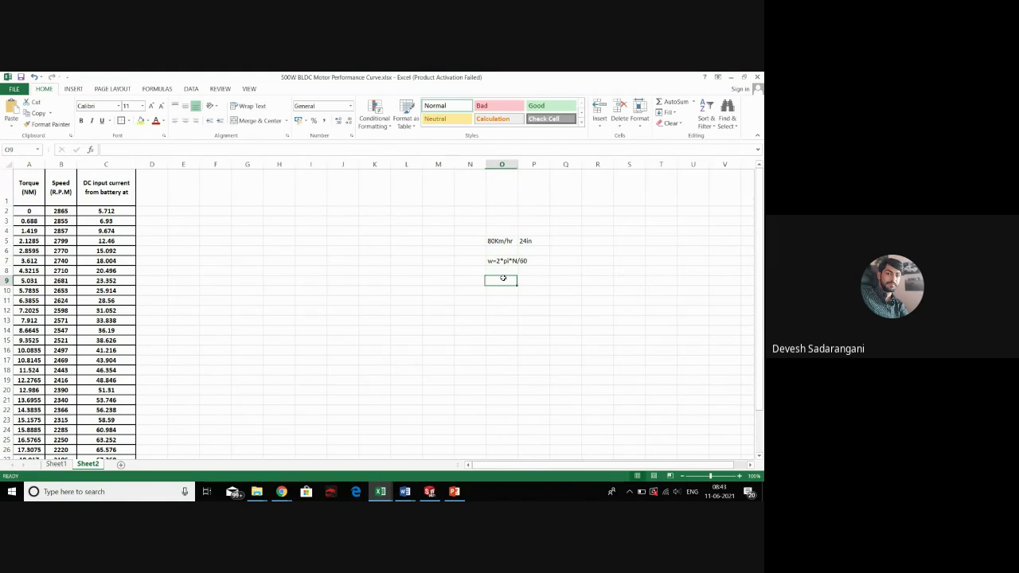
text(x)
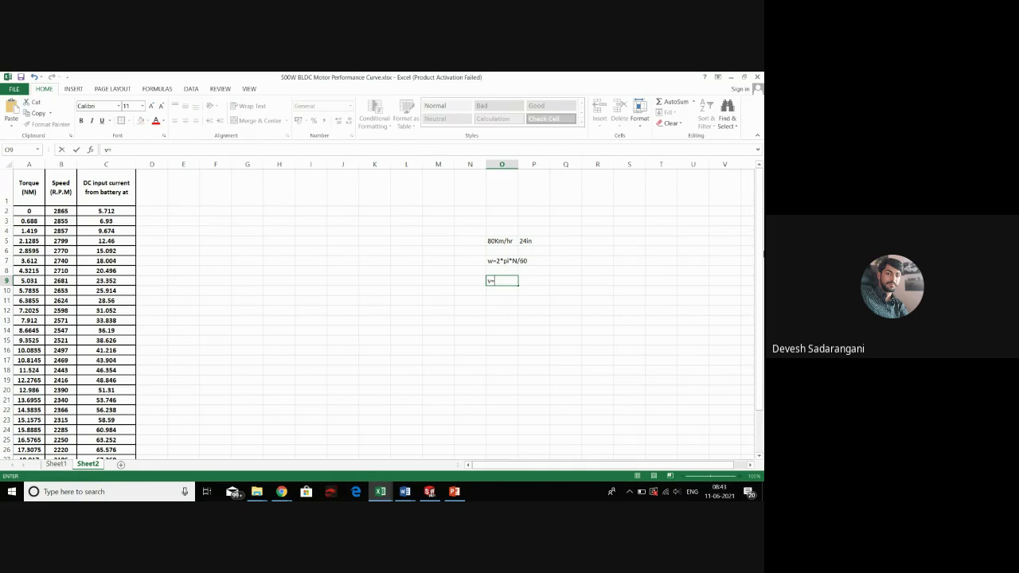
text(=w)
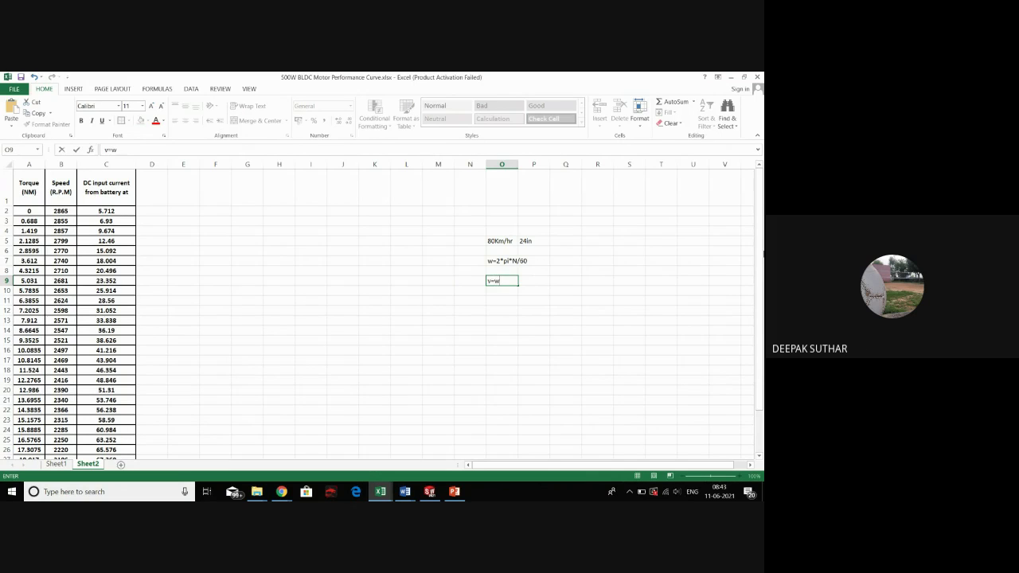
text(*)
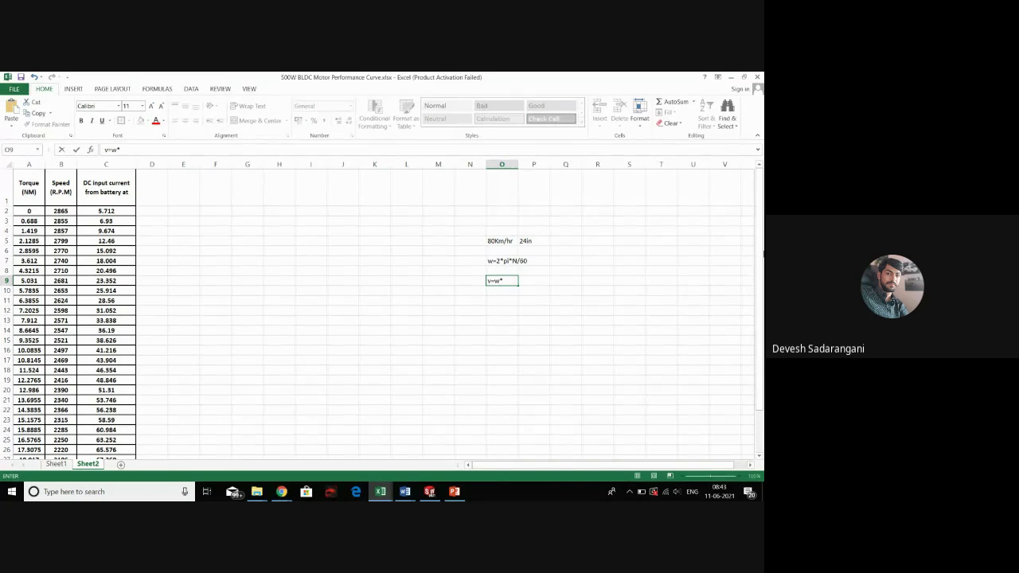
text(r)
click(597, 269)
click(502, 240)
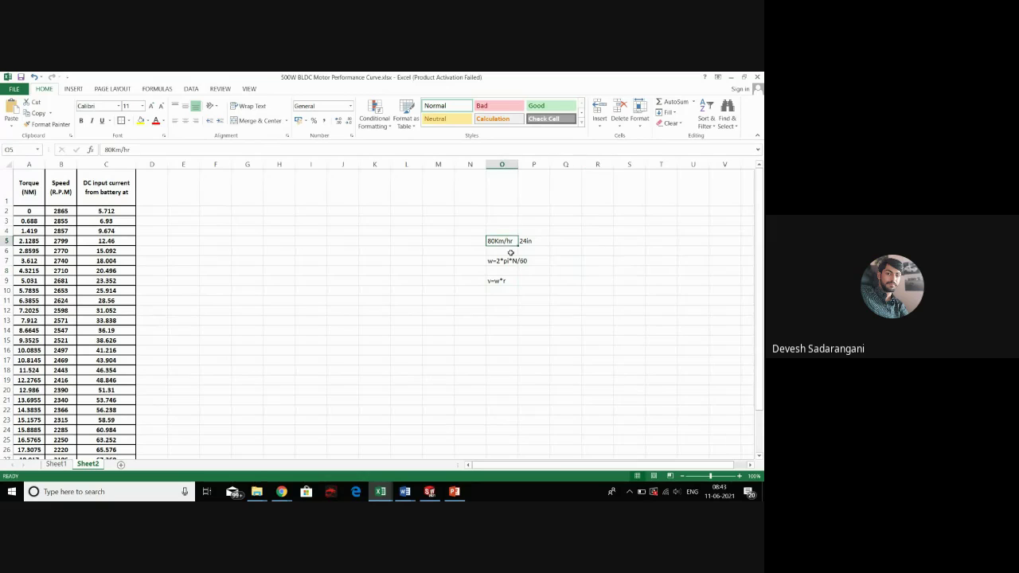
click(527, 241)
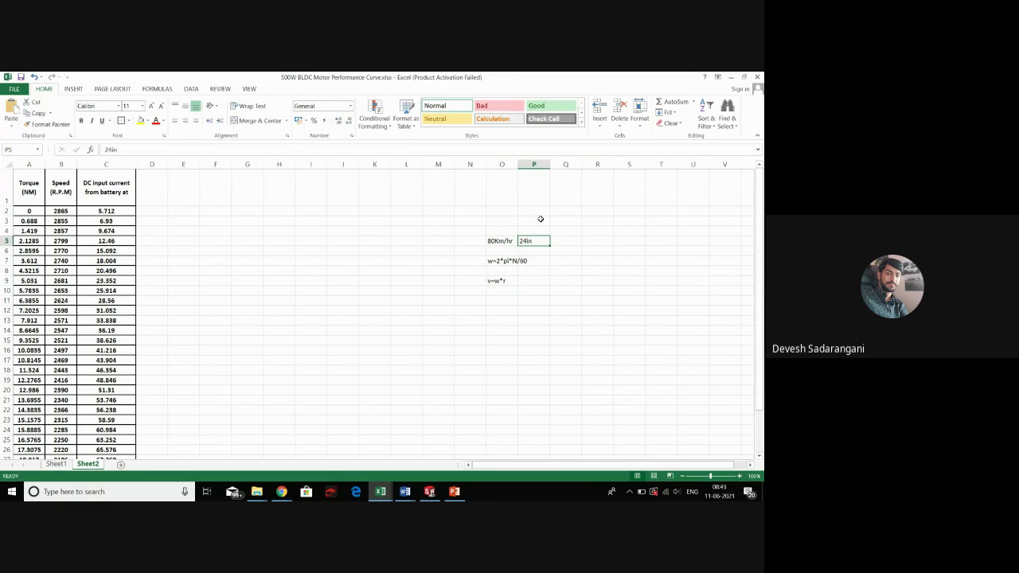
click(513, 262)
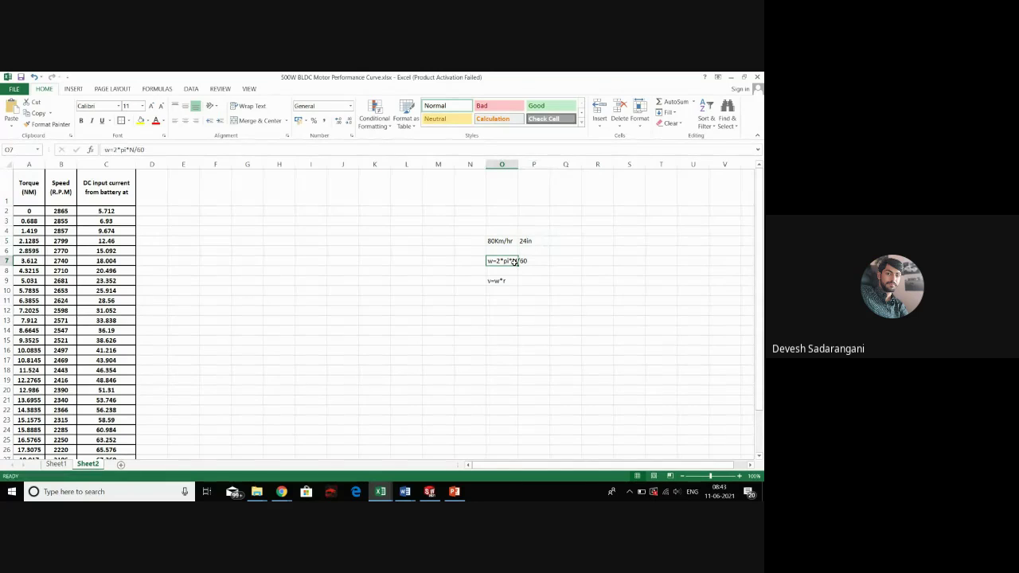
key(Return)
click(552, 302)
click(513, 312)
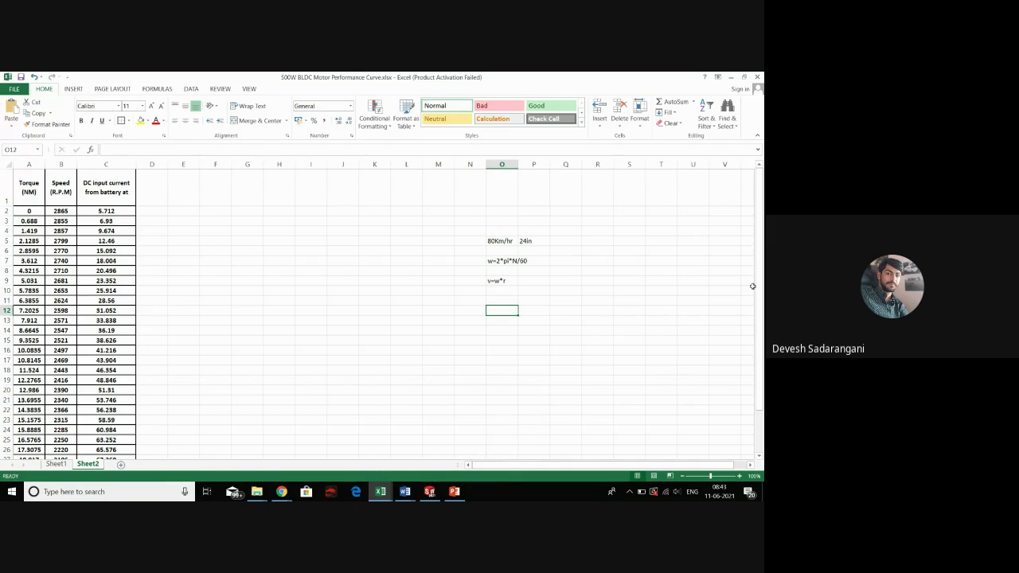
click(492, 241)
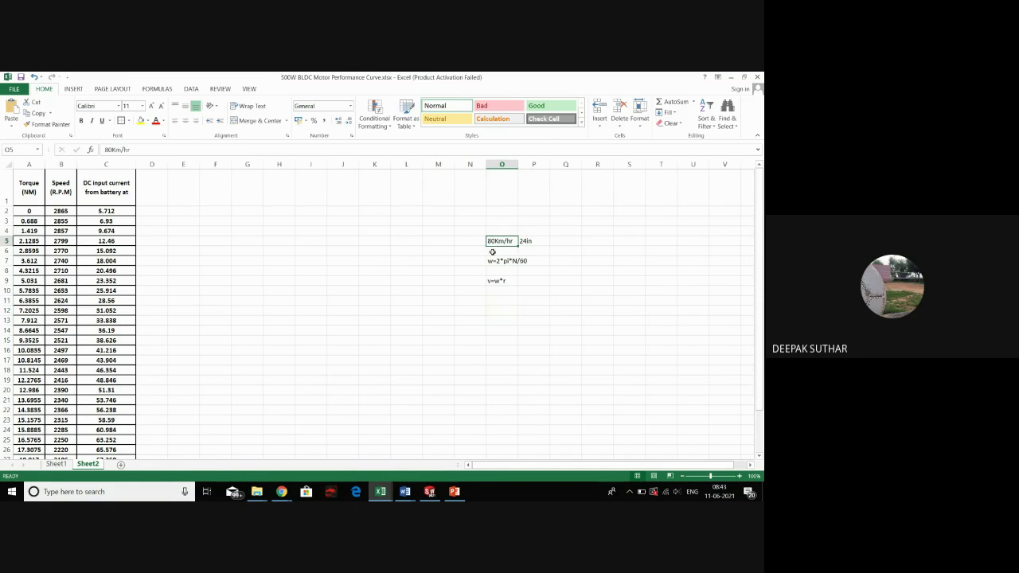
drag(492, 252, 502, 290)
click(512, 300)
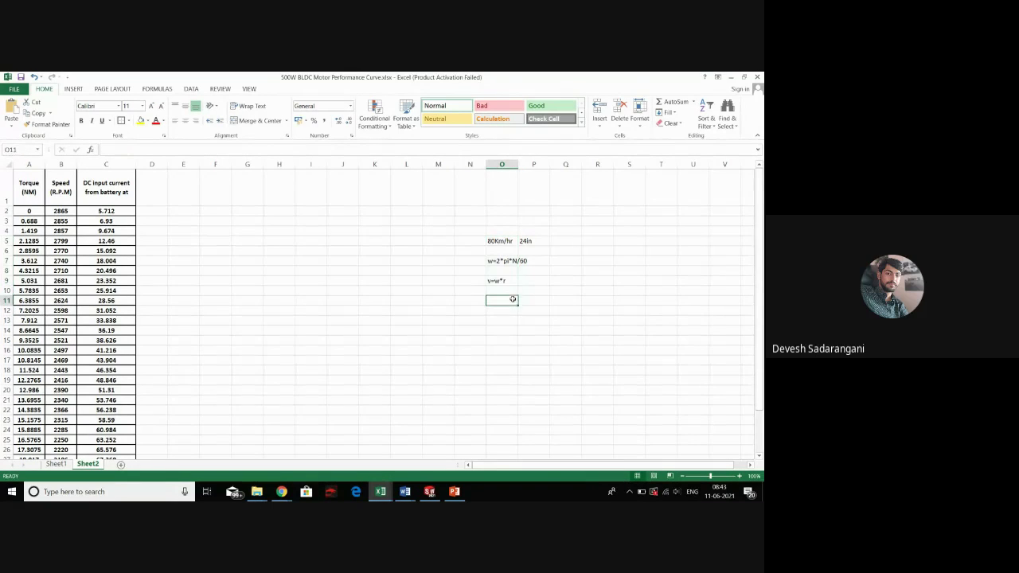
mouse_move(496, 300)
mouse_down()
mouse_move(491, 283)
mouse_move(502, 305)
mouse_up()
click(522, 242)
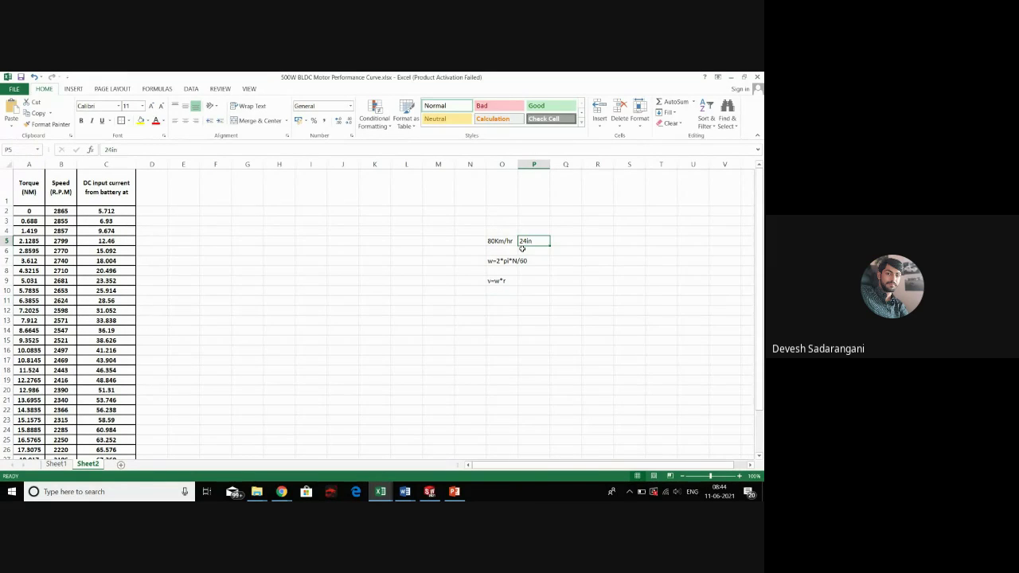
click(565, 241)
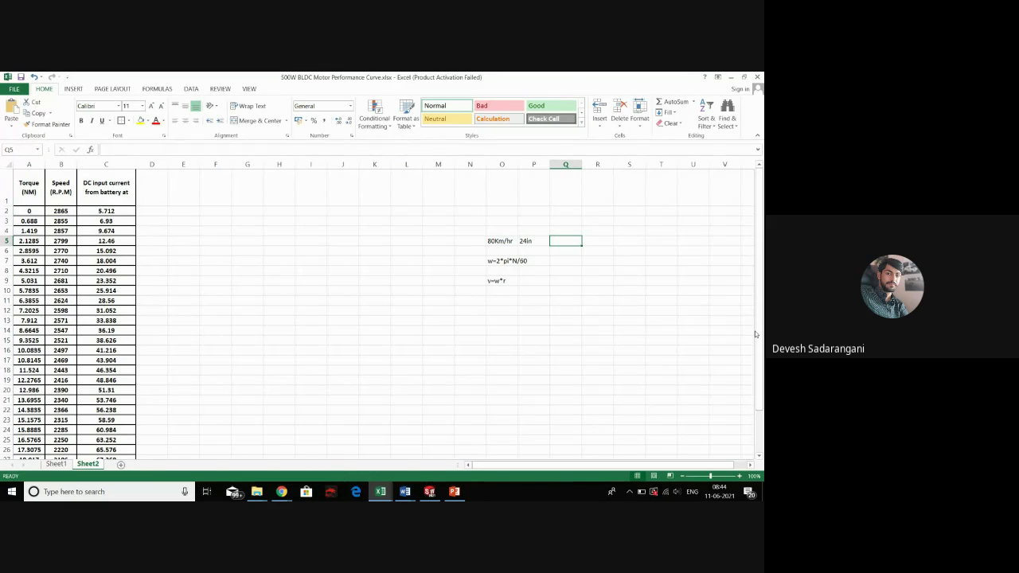
Link Q5 to P5 and strip the inch unit so P5 holds the number 24
text(=24)
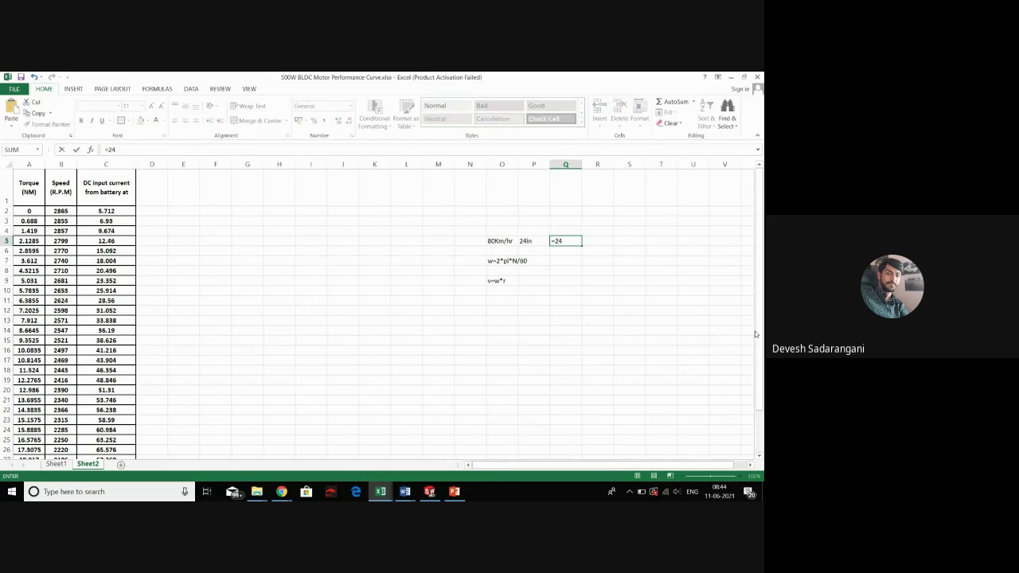
text(*)
click(531, 242)
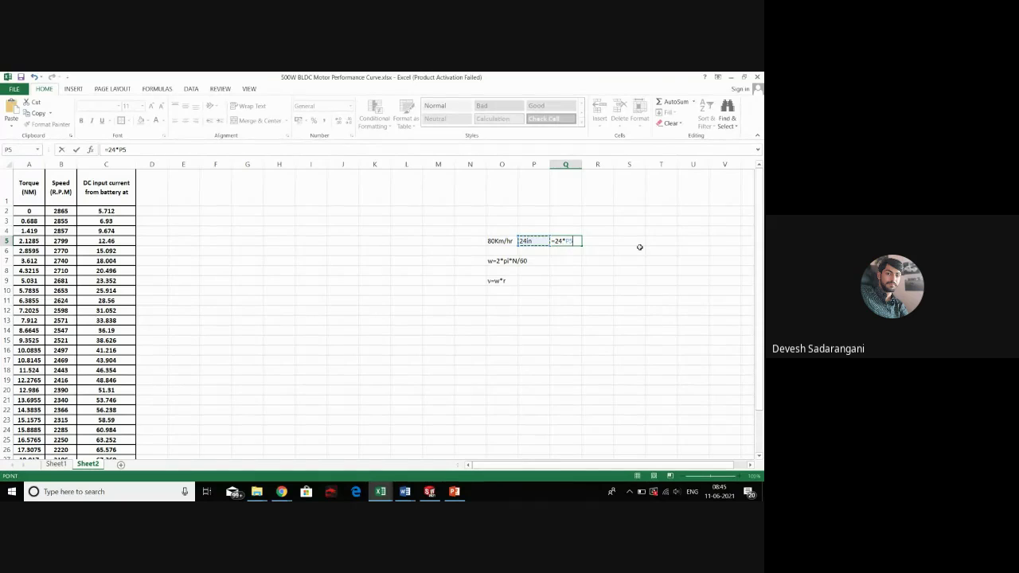
key(BackSpace)
key(BackSpace)
key(BackSpace)
key(BackSpace)
key(BackSpace)
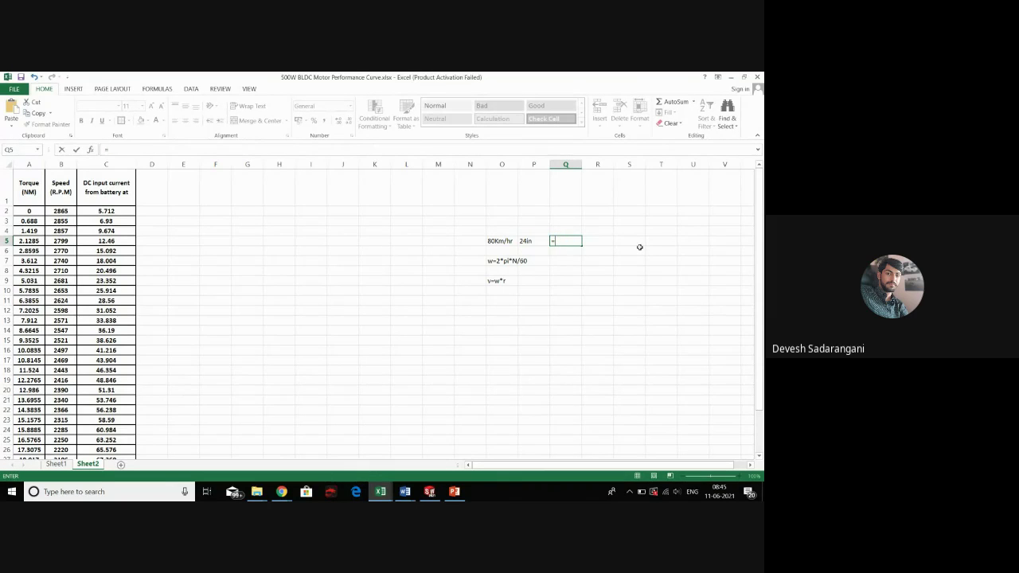
click(532, 242)
key(Return)
double_click(535, 241)
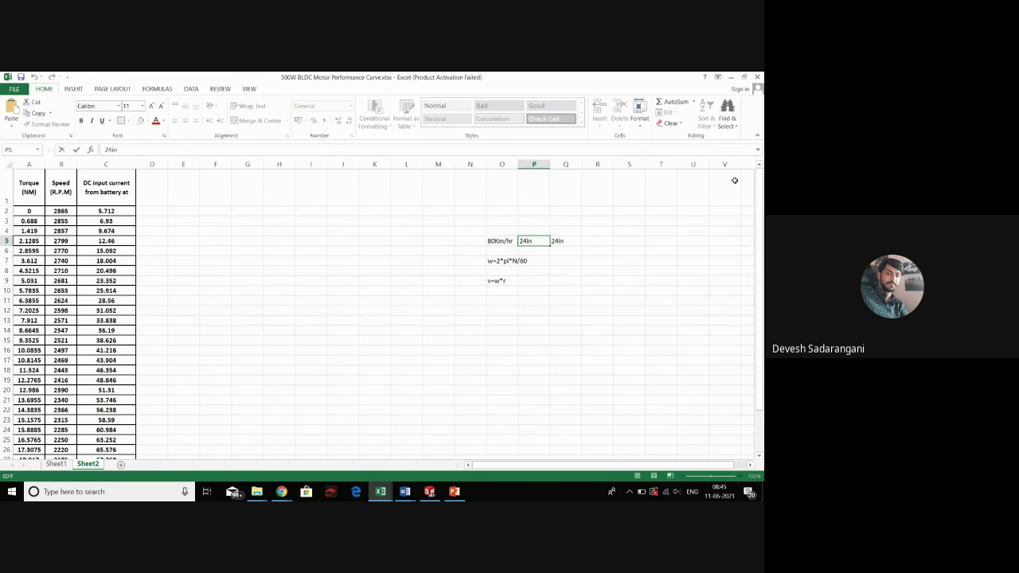
key(BackSpace)
key(BackSpace)
click(573, 242)
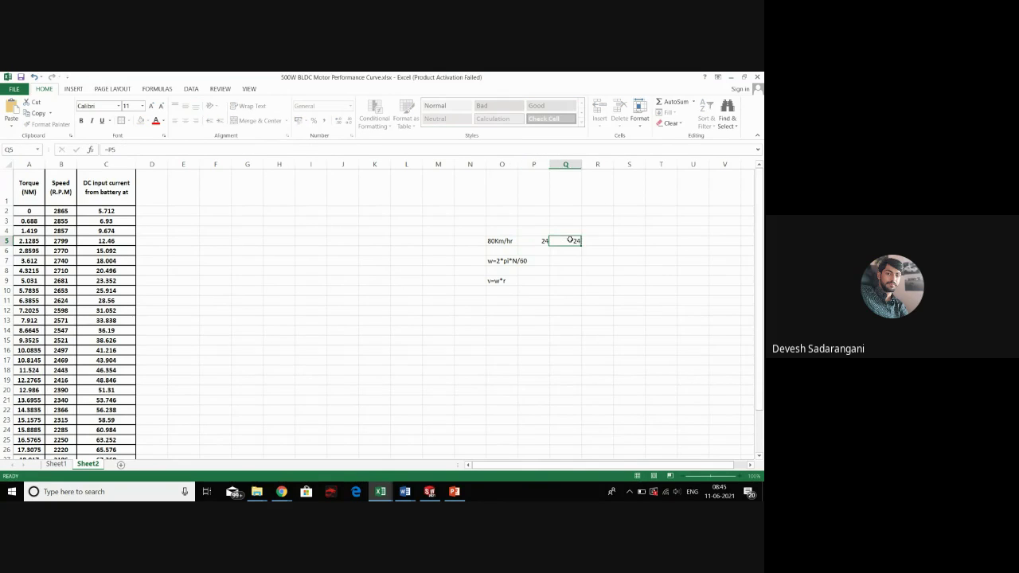
Complete Q5 as =P5*0.0254, converting the wheel size to 0.6096 metres
double_click(575, 240)
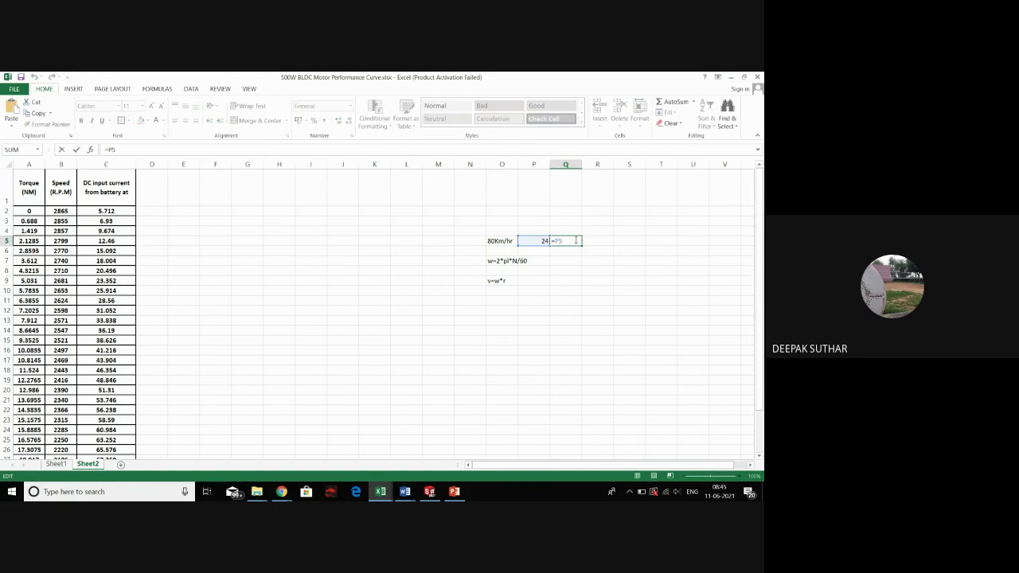
text(*0)
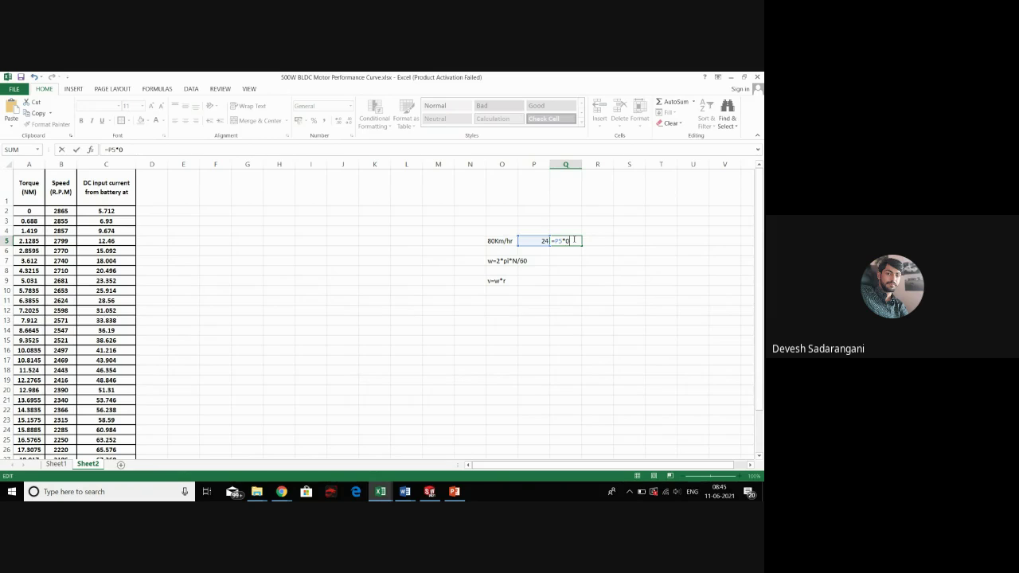
text(.0254)
key(Return)
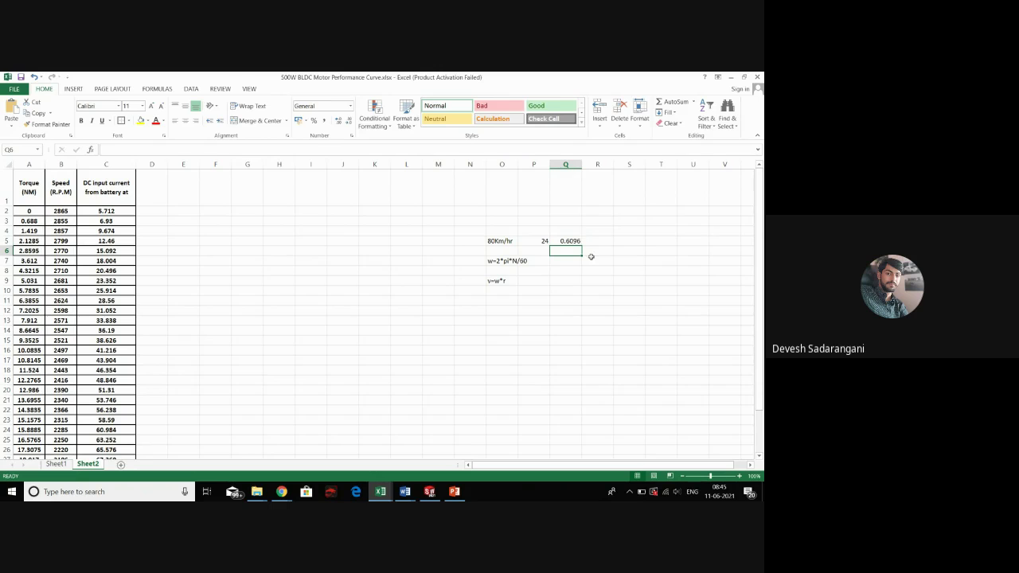
click(571, 241)
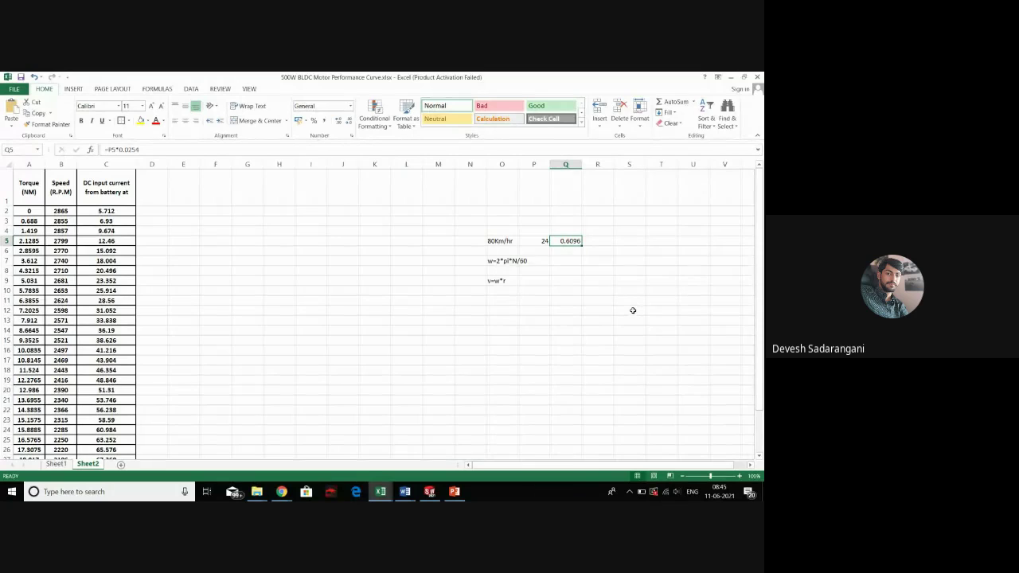
Enter =Q5/2 in R5 for a wheel radius of 0.3048
click(597, 239)
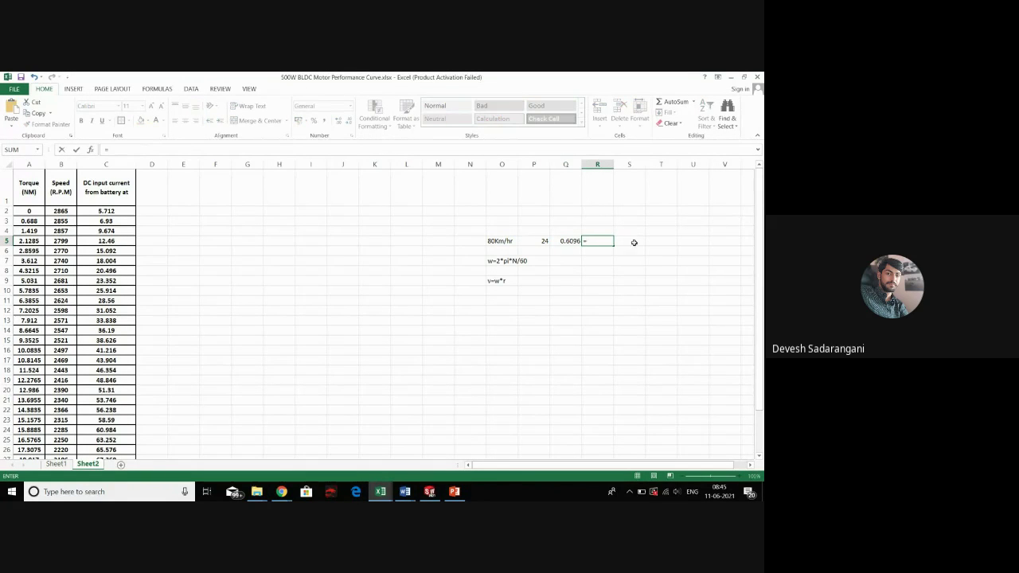
text(=)
click(569, 241)
text(/2)
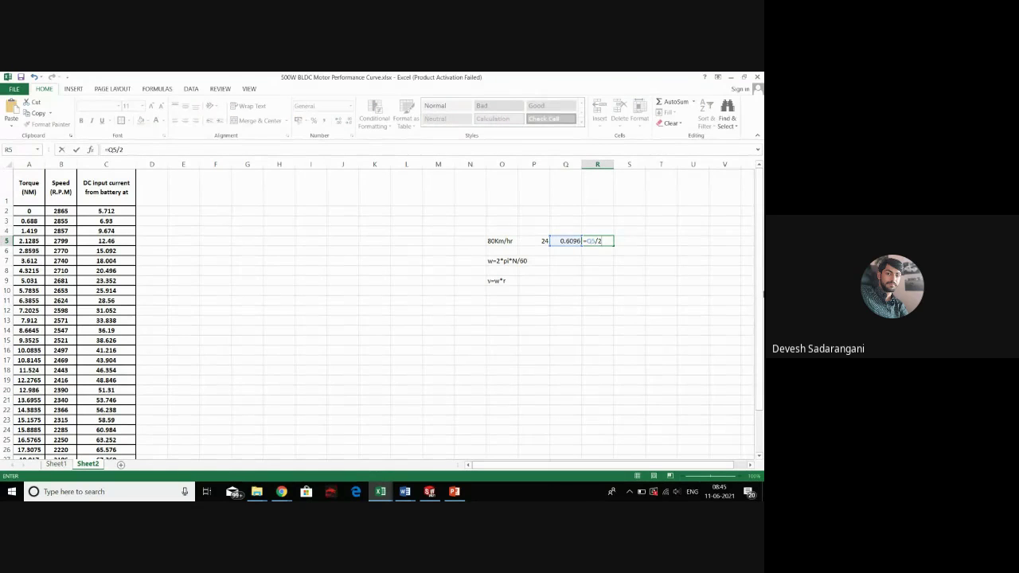
key(Return)
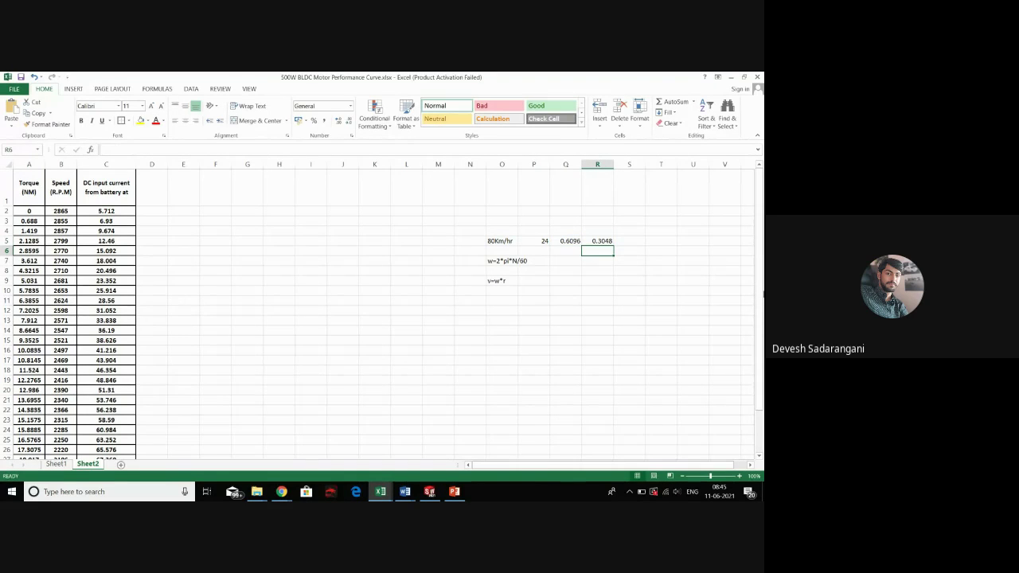
click(500, 296)
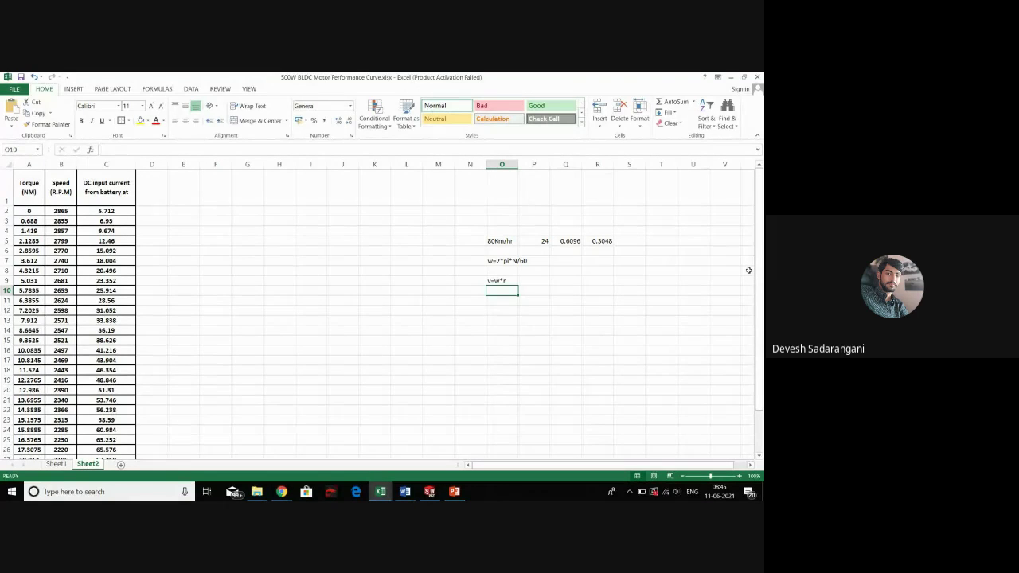
scroll(664, 252, down, 1)
scroll(650, 250, up, 1)
Enter =80*5/18 in N5 to convert 80 km/h to 22.22222 m/s
click(641, 243)
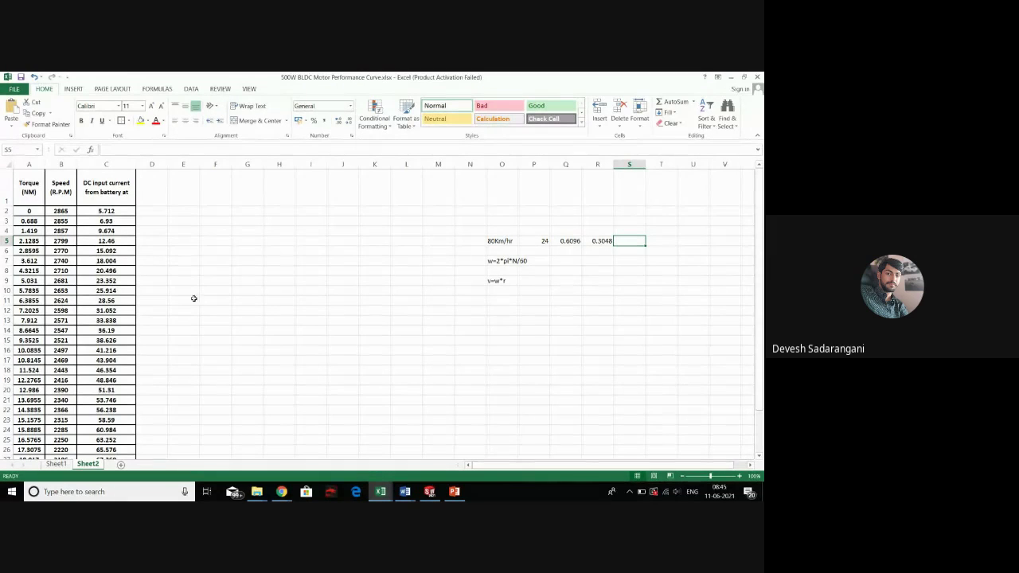
click(509, 242)
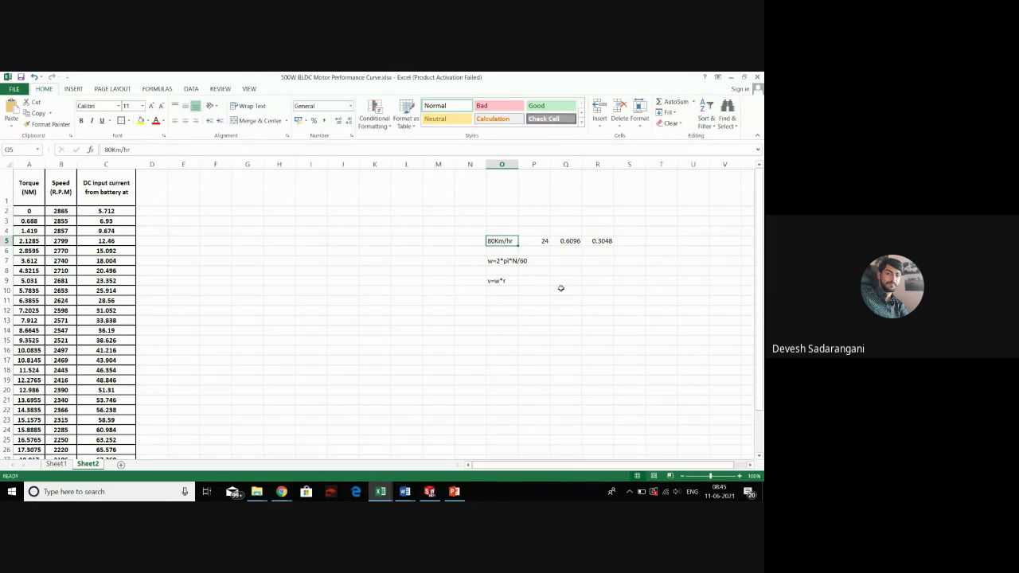
click(465, 243)
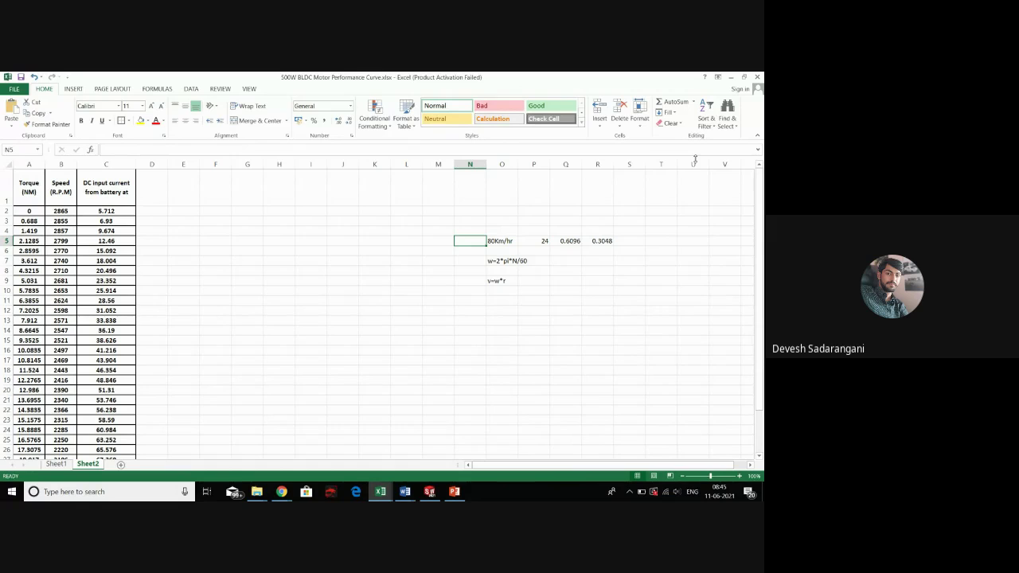
text(=)
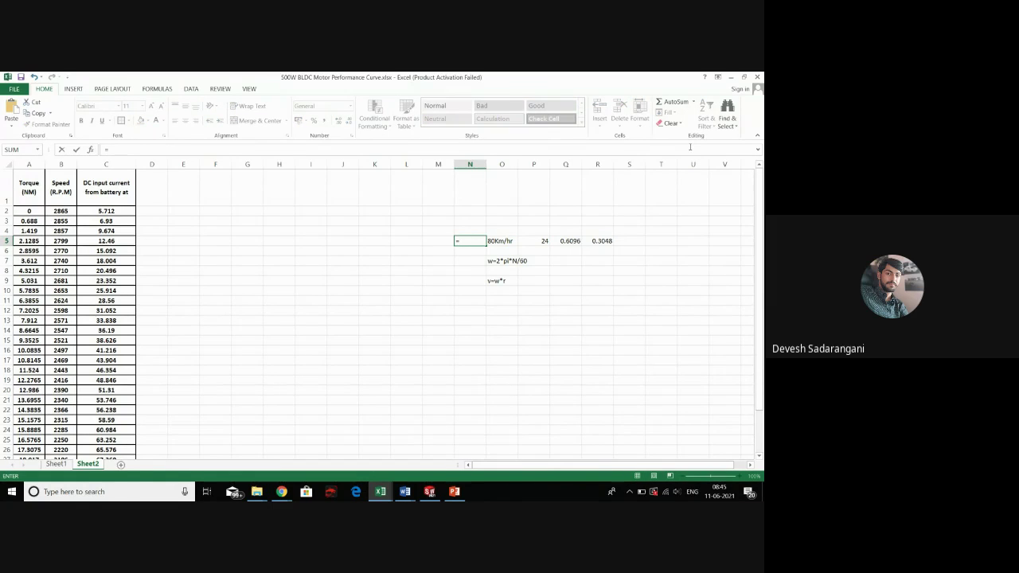
text(80*)
text(5/18)
key(Return)
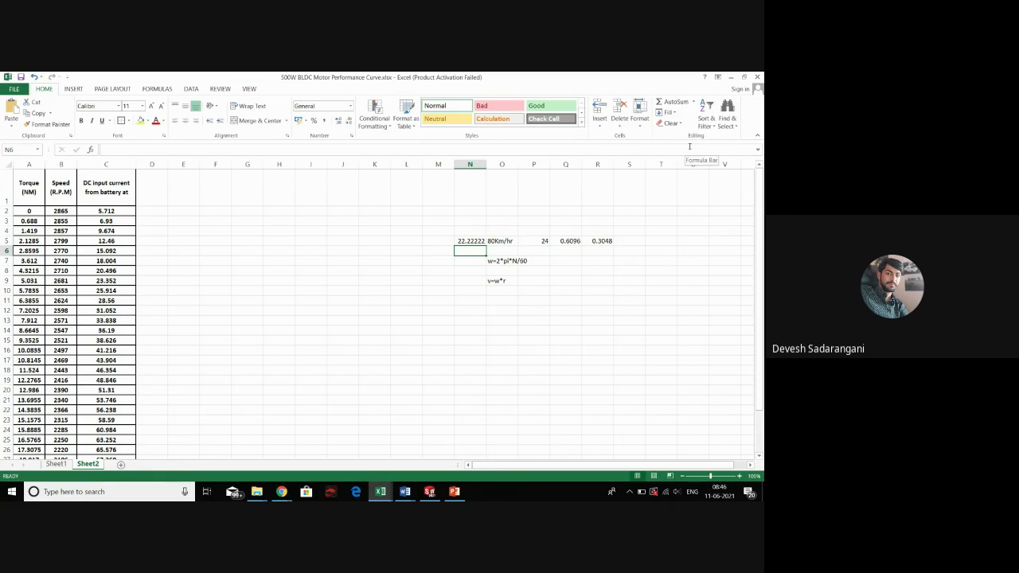
click(629, 240)
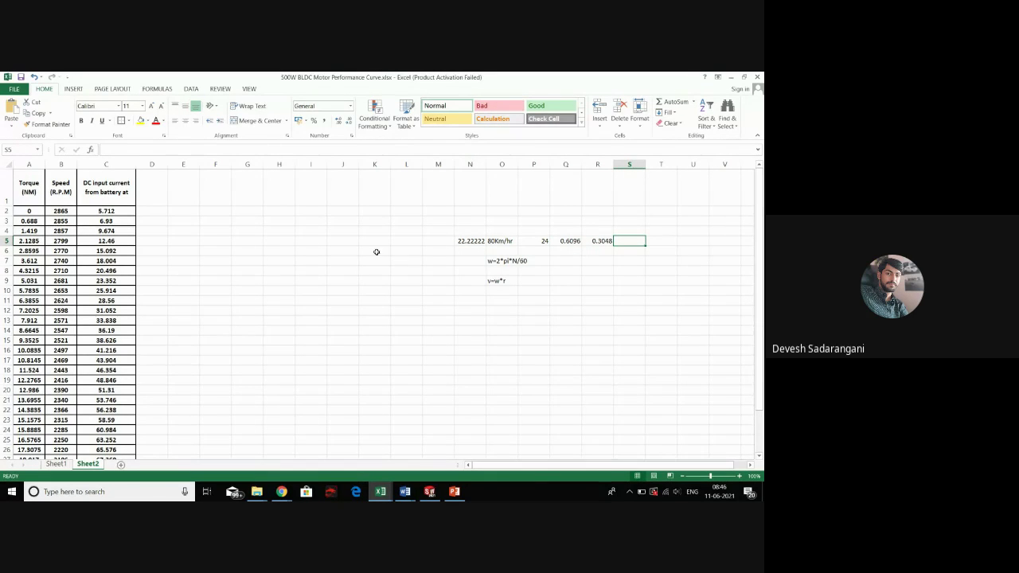
Enter =N5/R5 in S5, giving an angular speed of 72.90755
click(480, 240)
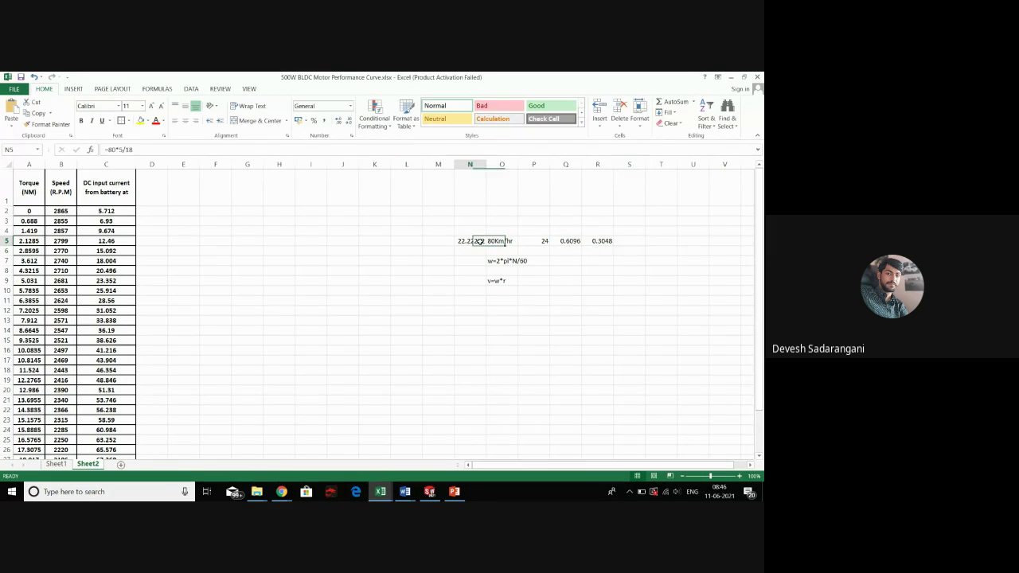
click(635, 244)
text(=)
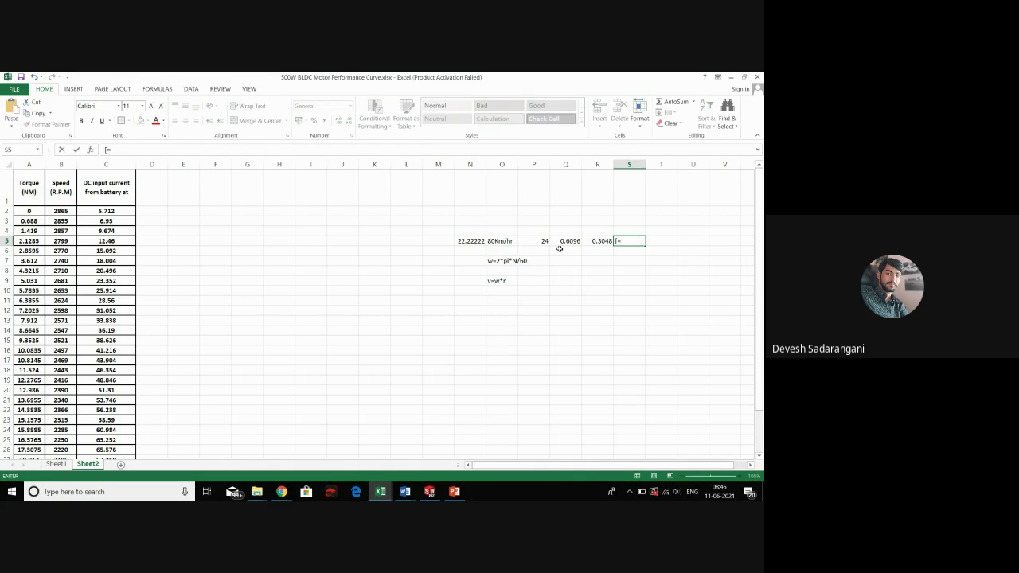
key(BackSpace)
text(=)
click(470, 240)
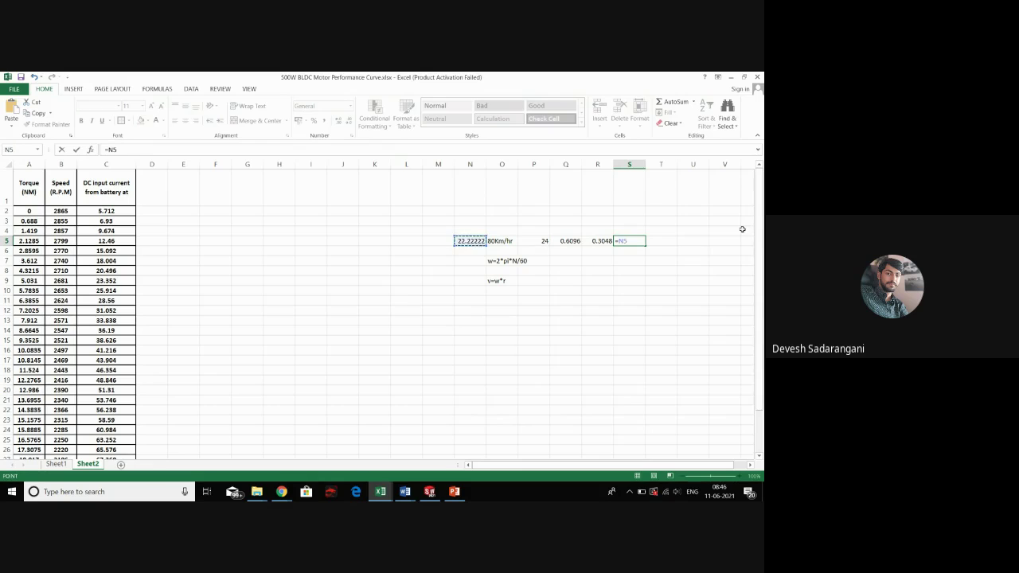
text(/)
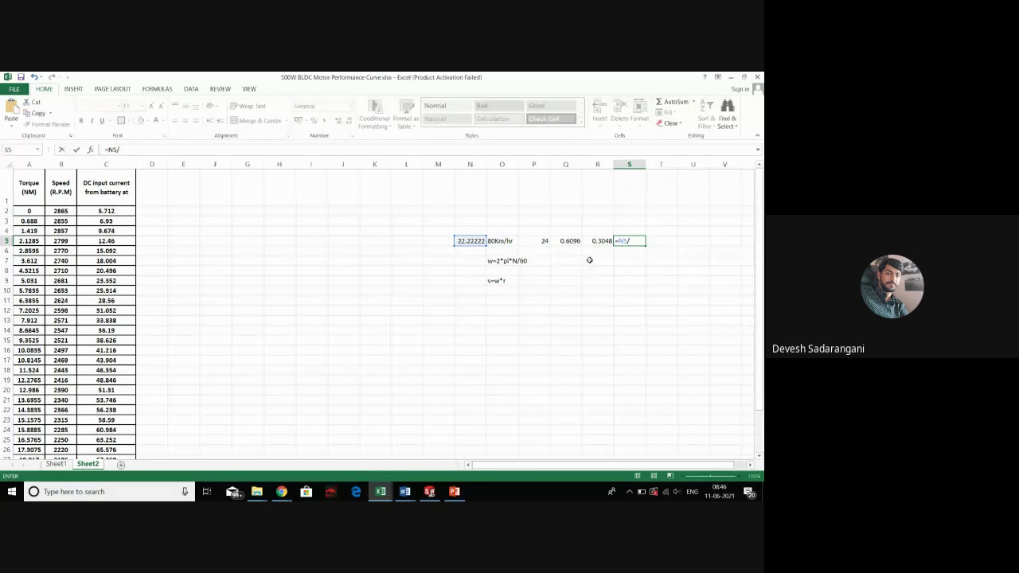
click(596, 240)
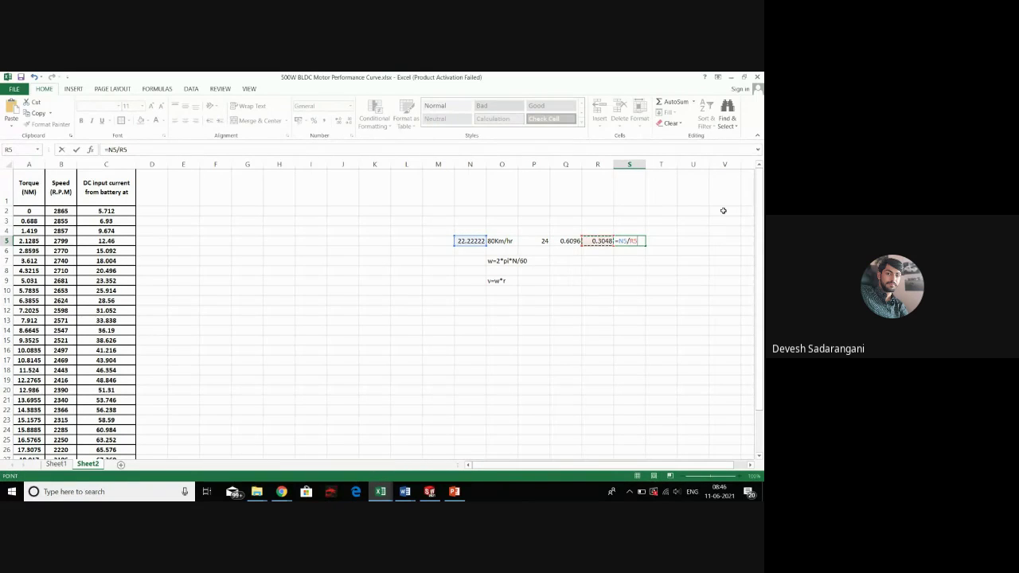
key(Return)
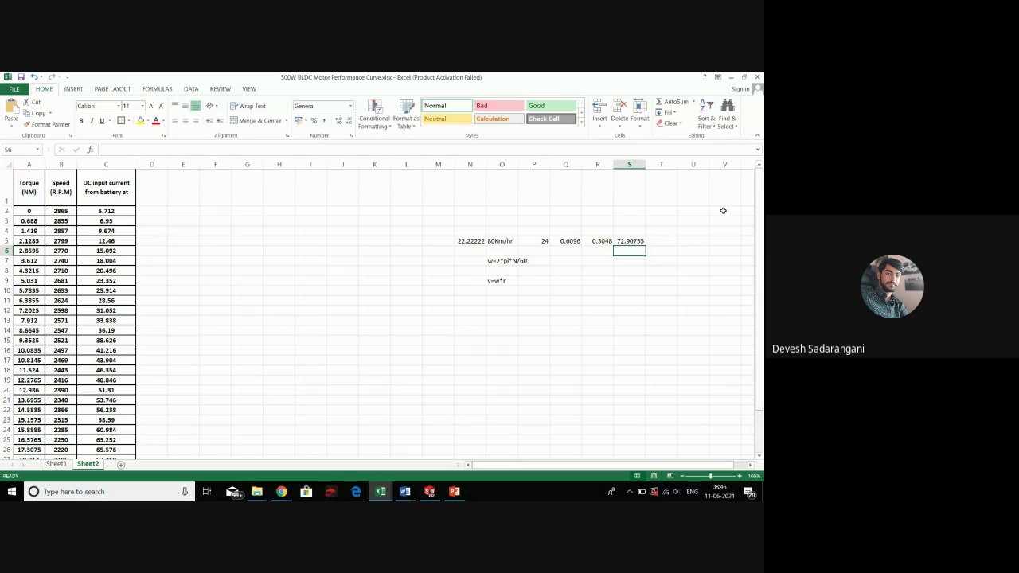
click(650, 243)
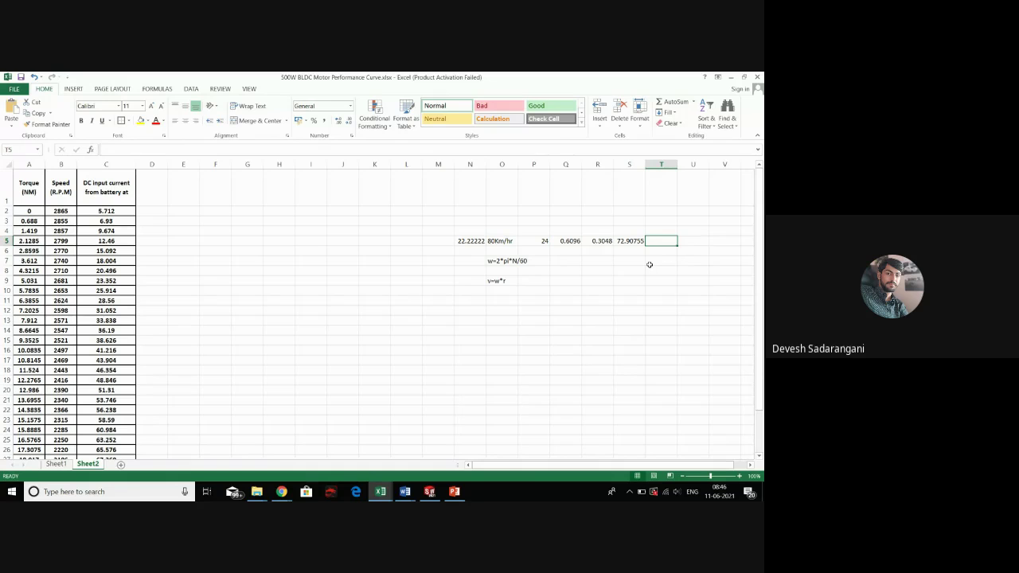
Enter =(S5*60)/(2*3.14) in T5 for 696.569 RPM and compare it with B2's 2865
text(=)
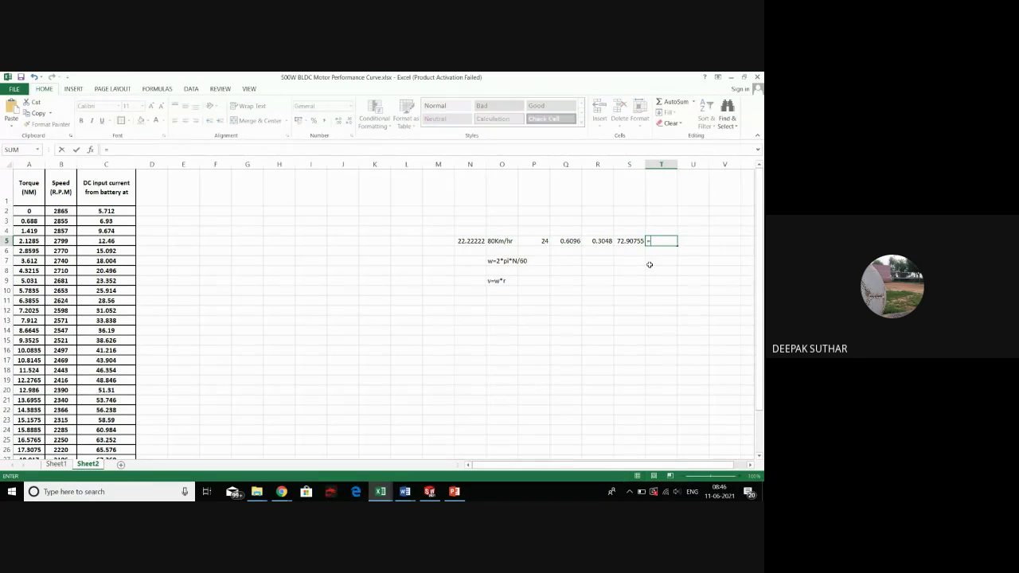
text(()
click(626, 241)
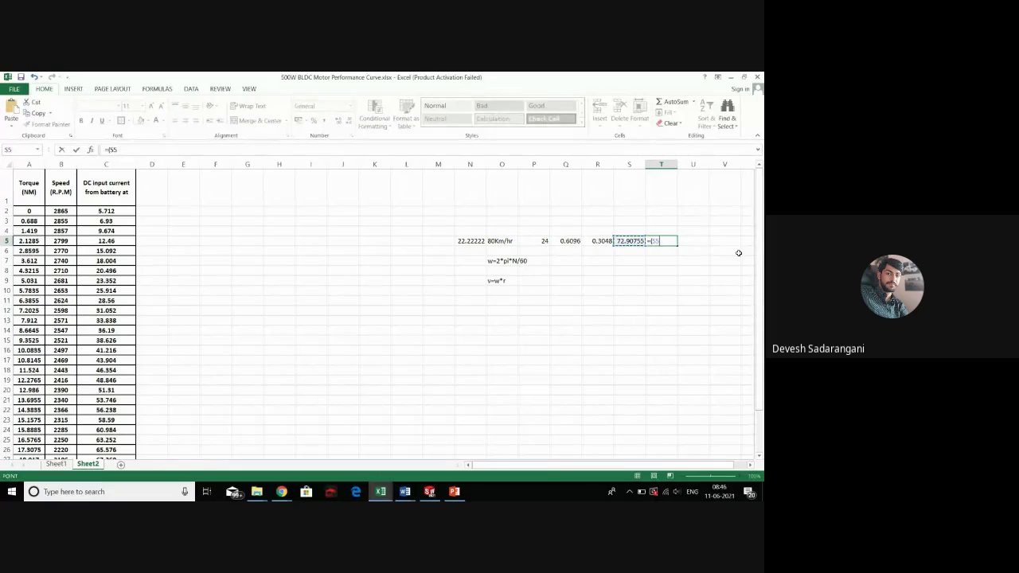
text(*60)/)
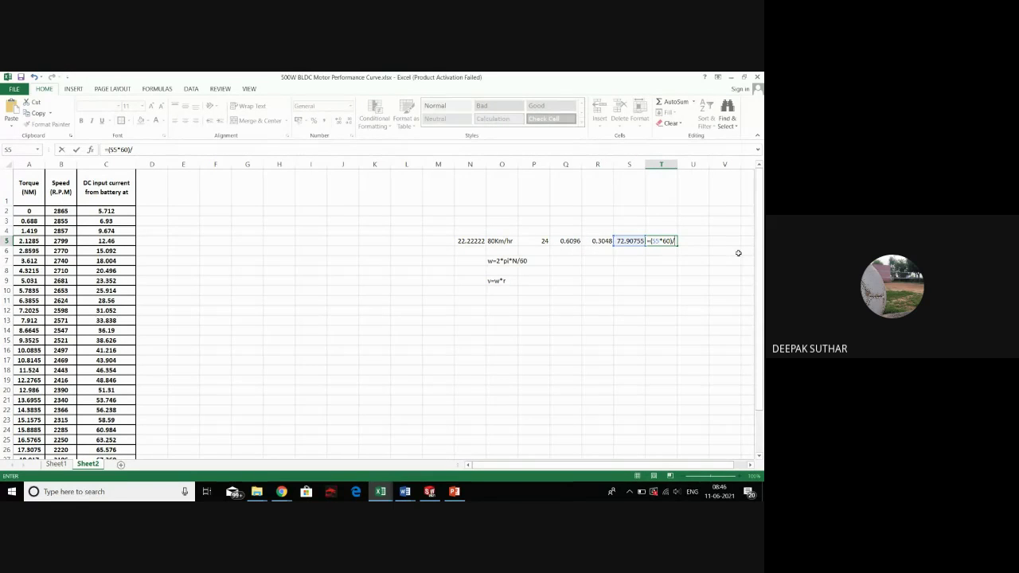
text(()
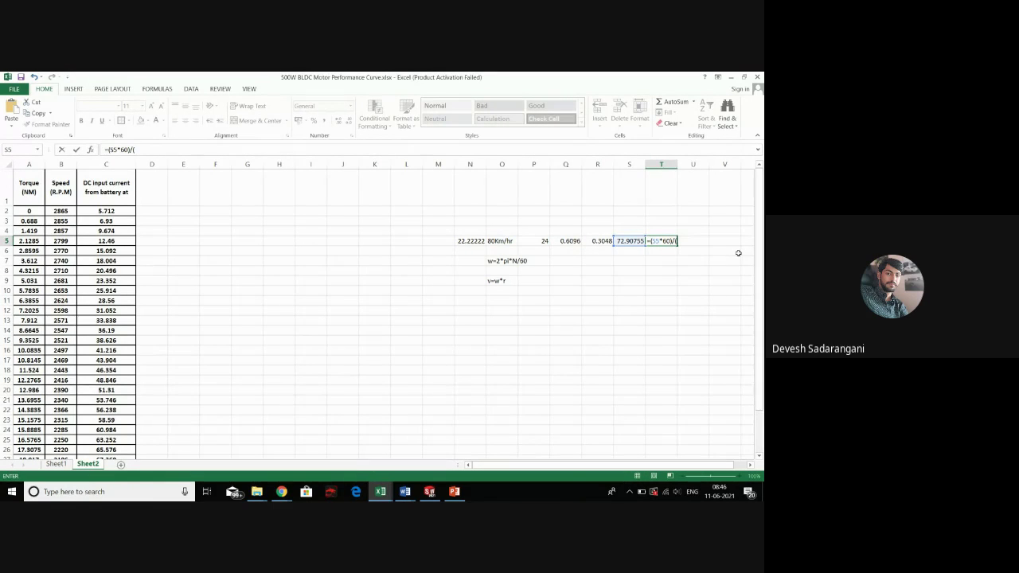
text(2*3.14))
key(Return)
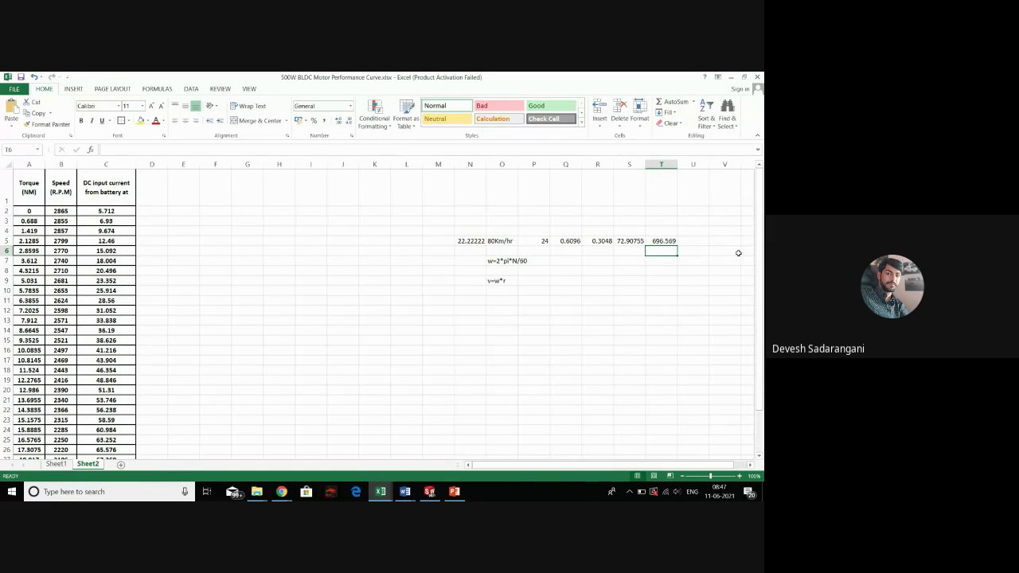
click(72, 211)
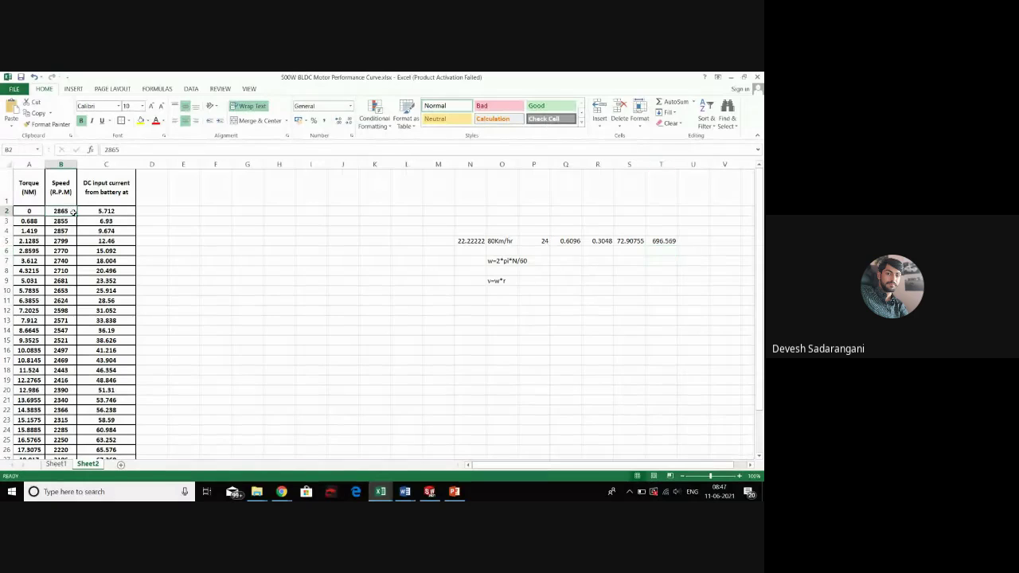
click(666, 242)
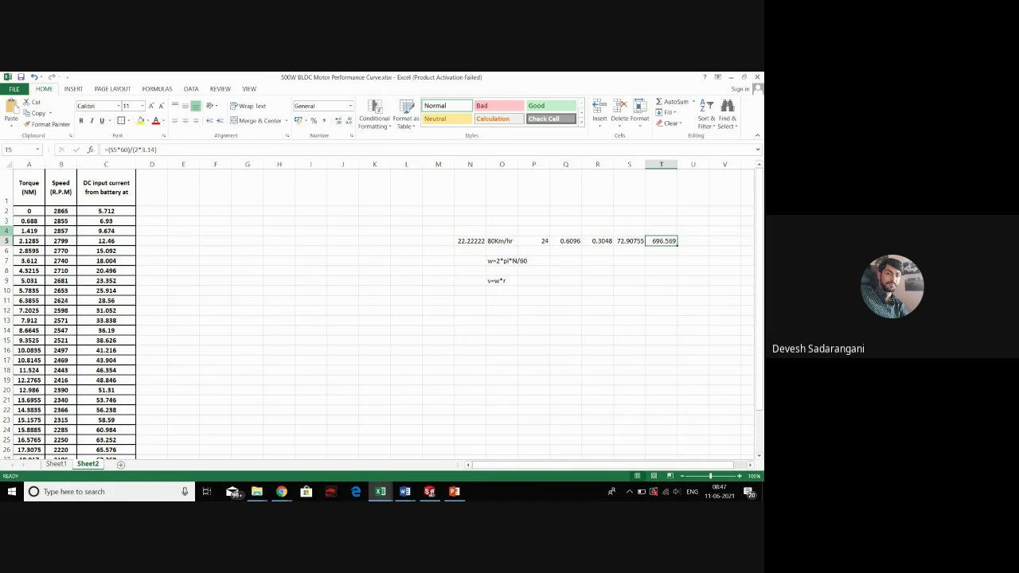
click(58, 212)
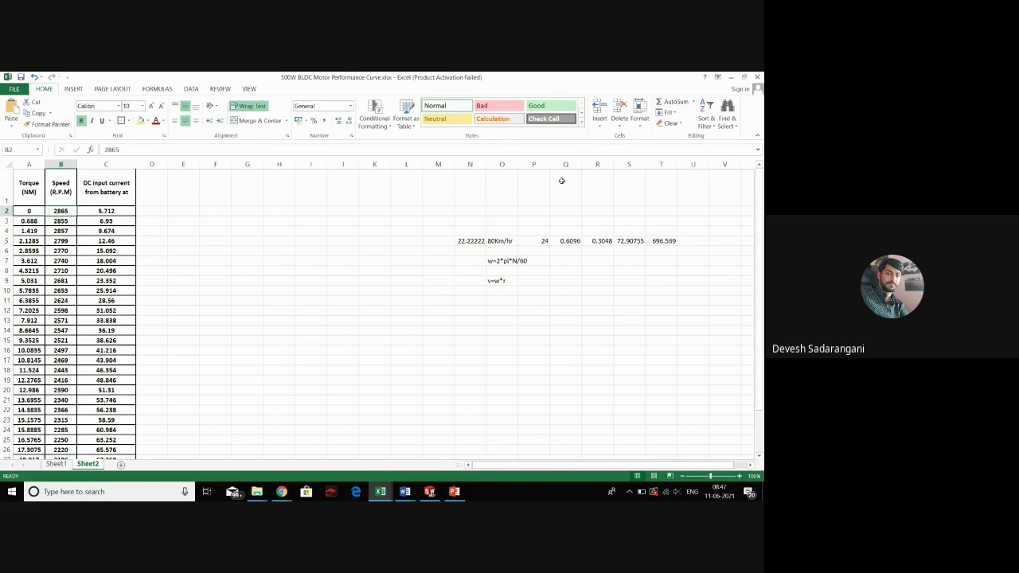
click(666, 250)
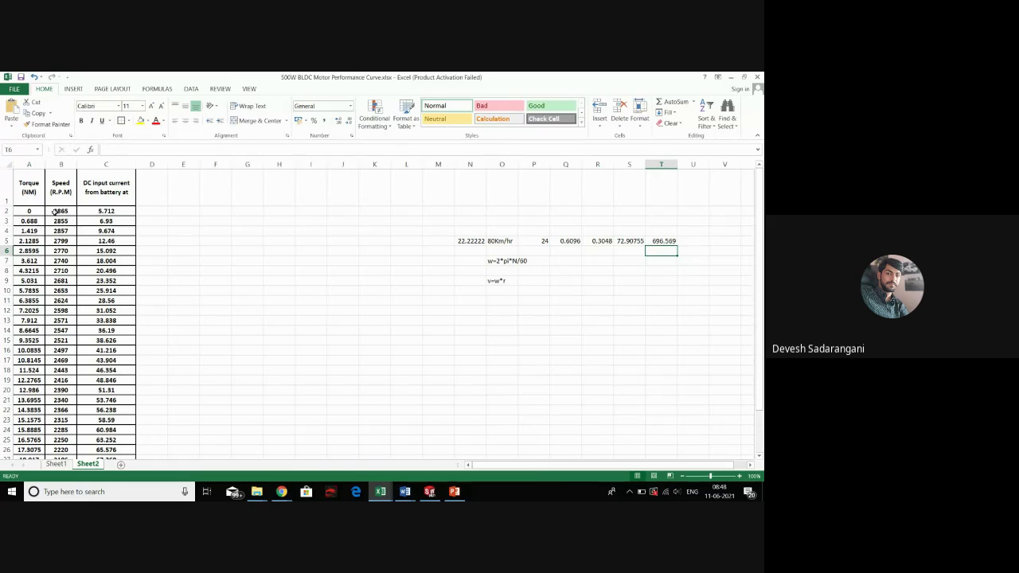
click(674, 240)
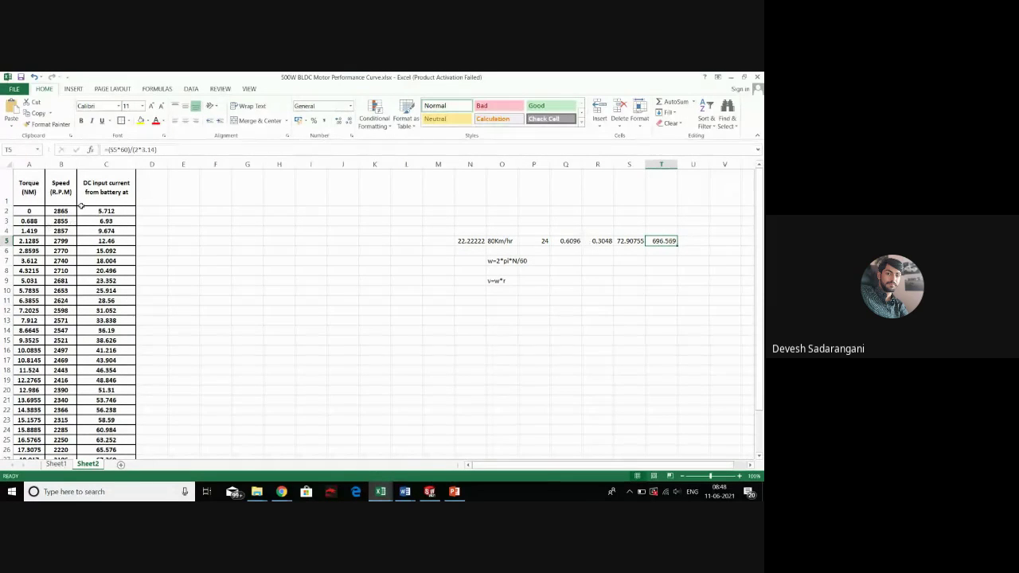
click(558, 270)
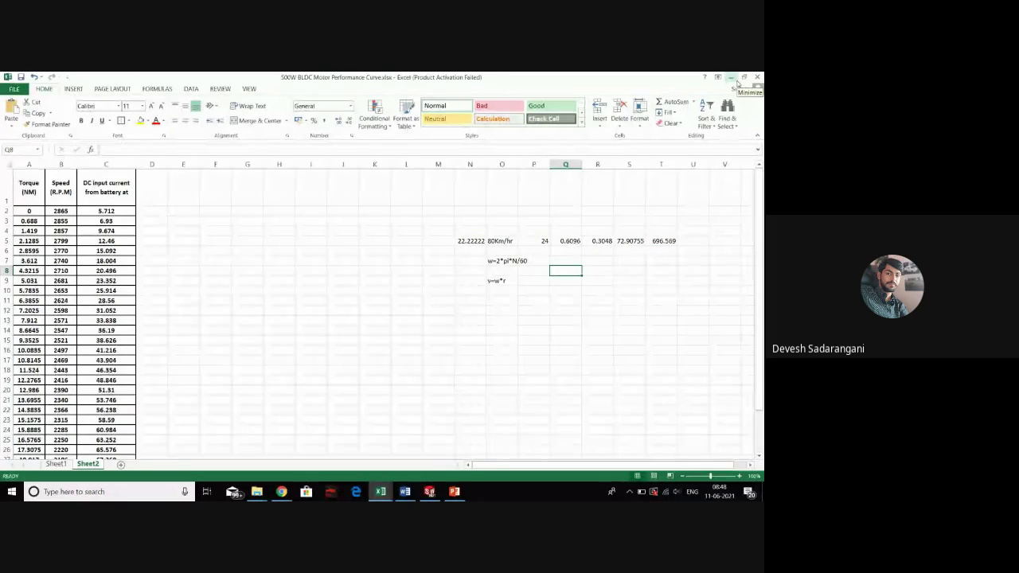
text(2865/gr)
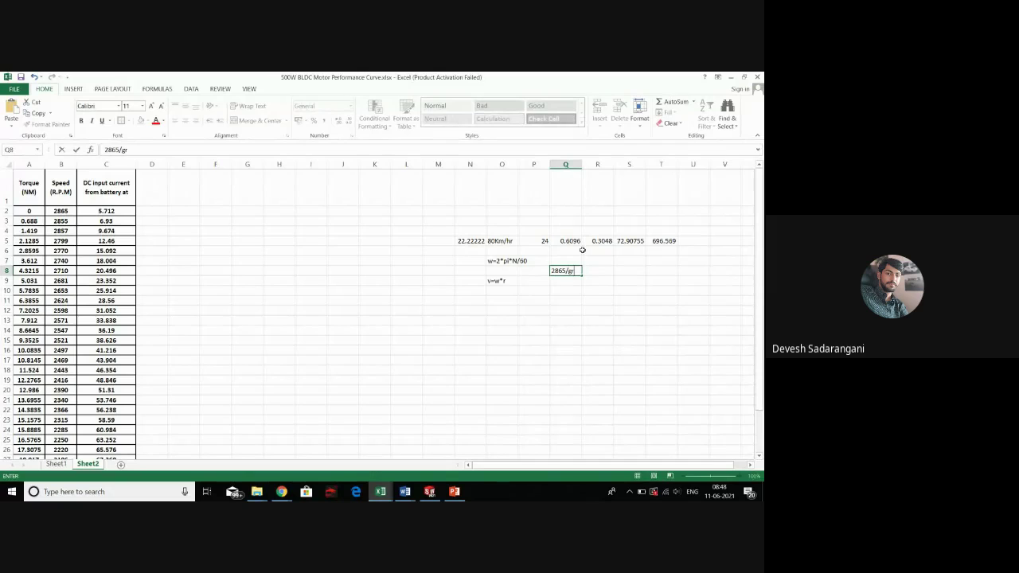
key(Tab)
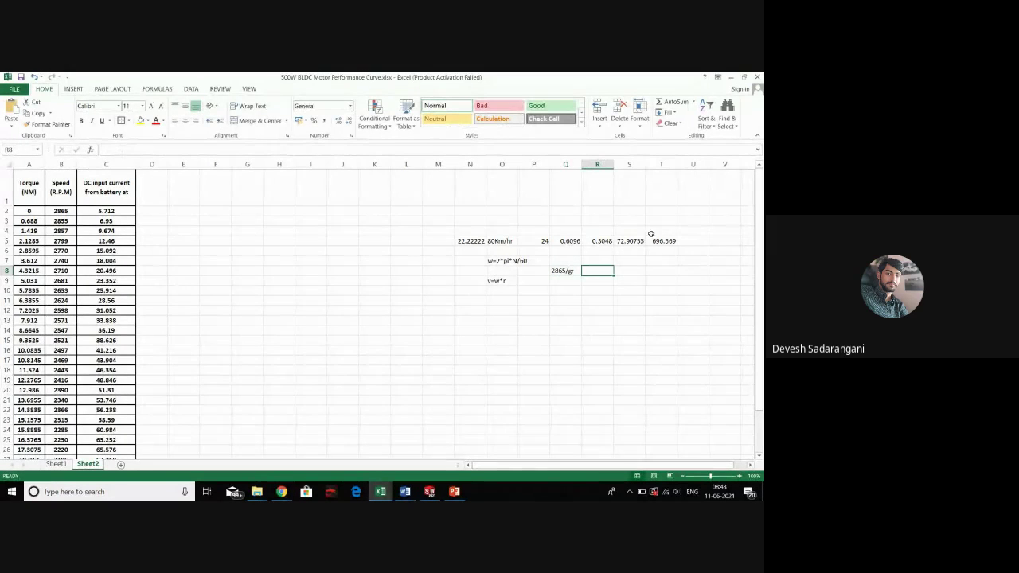
text(69)
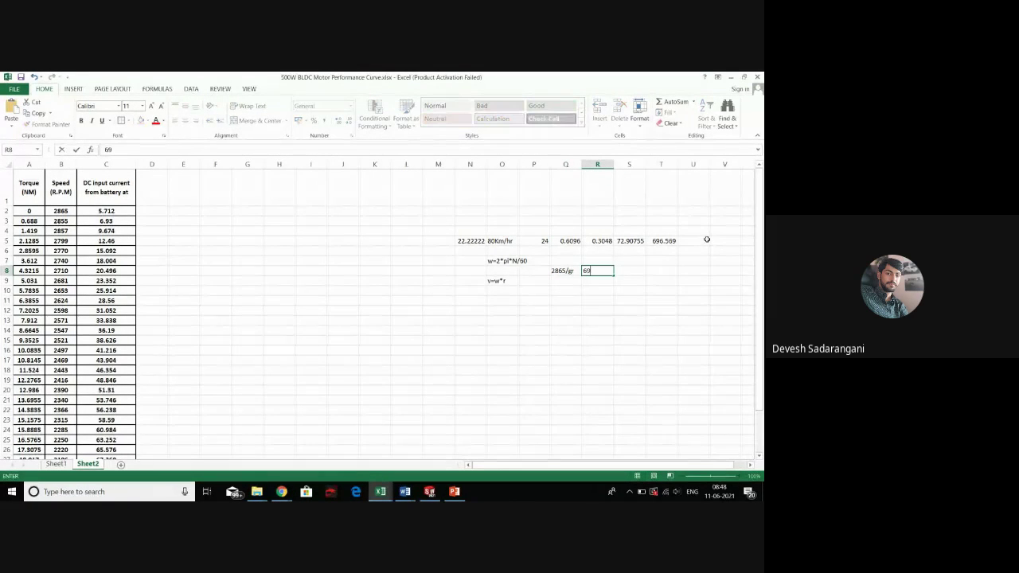
text(6.569)
click(610, 367)
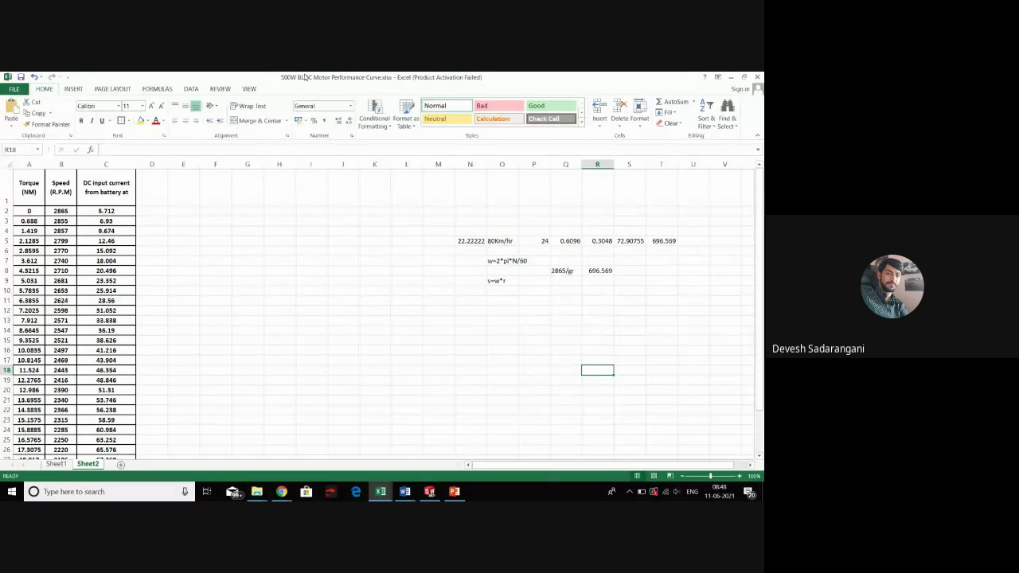
click(565, 273)
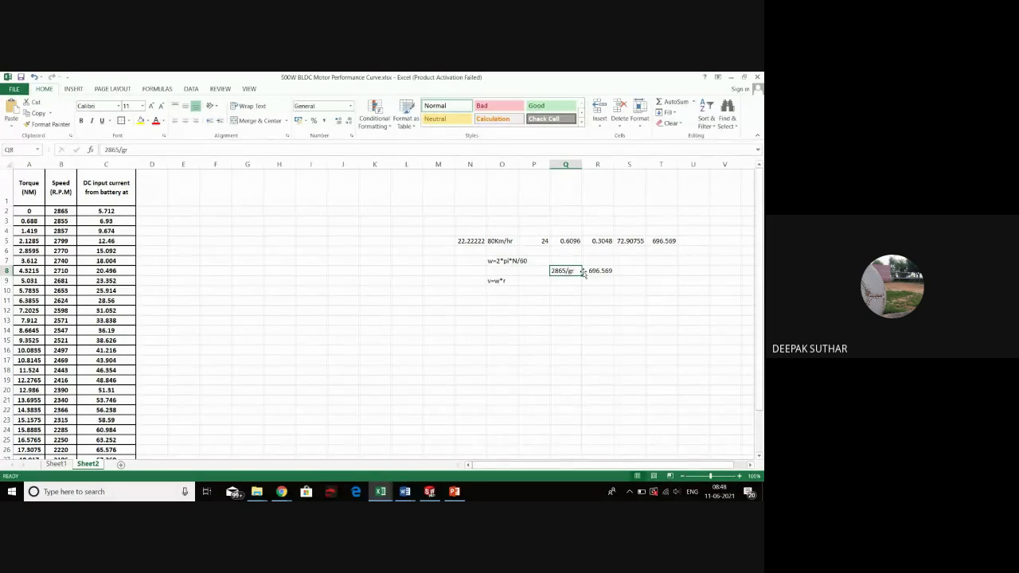
click(610, 270)
key(Delete)
Replace Q8's text with =B2/T5, giving a 4.113017 gear ratio
click(563, 270)
key(Delete)
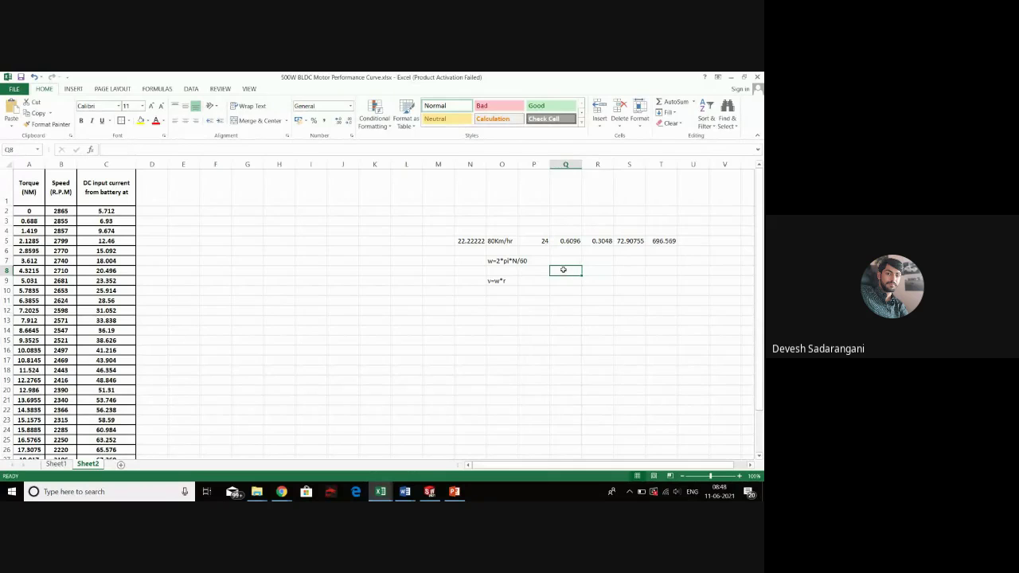
text(=)
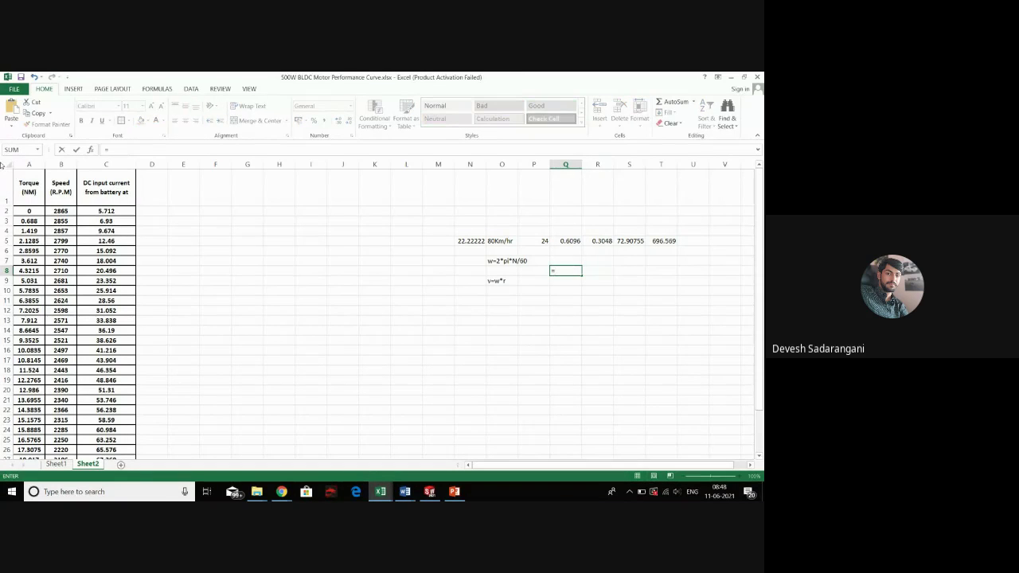
click(56, 209)
text(/)
click(664, 241)
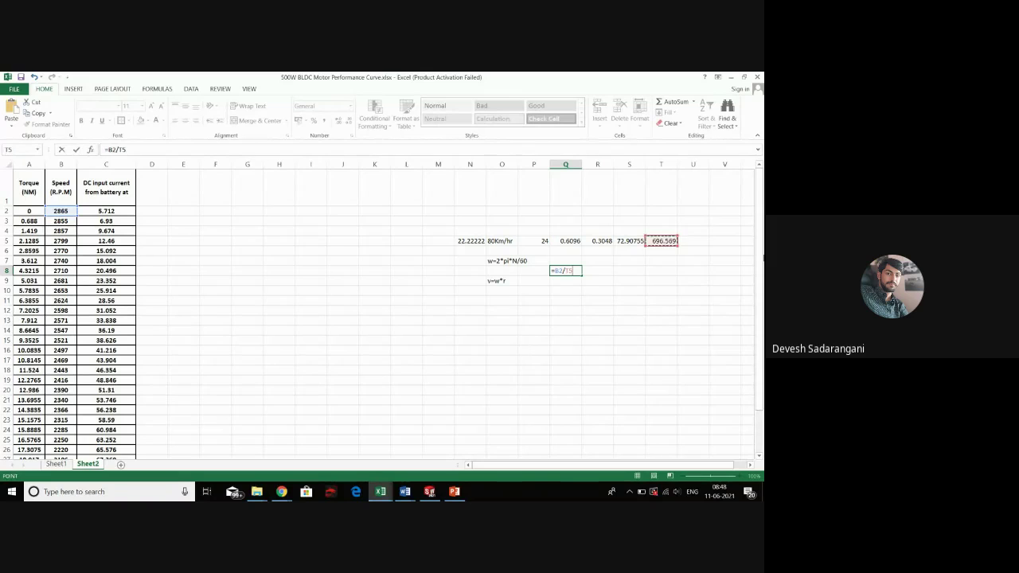
key(Return)
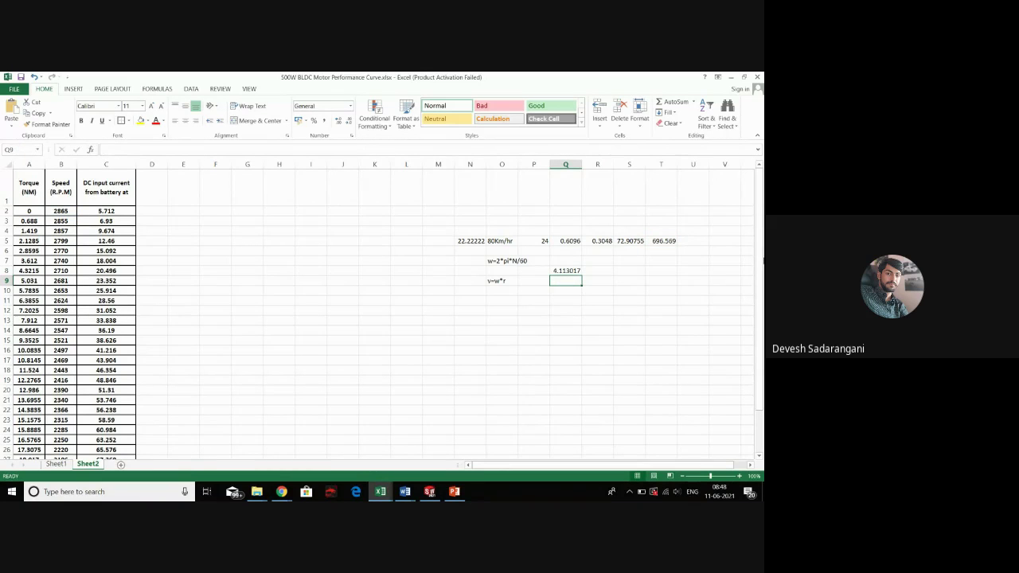
click(567, 271)
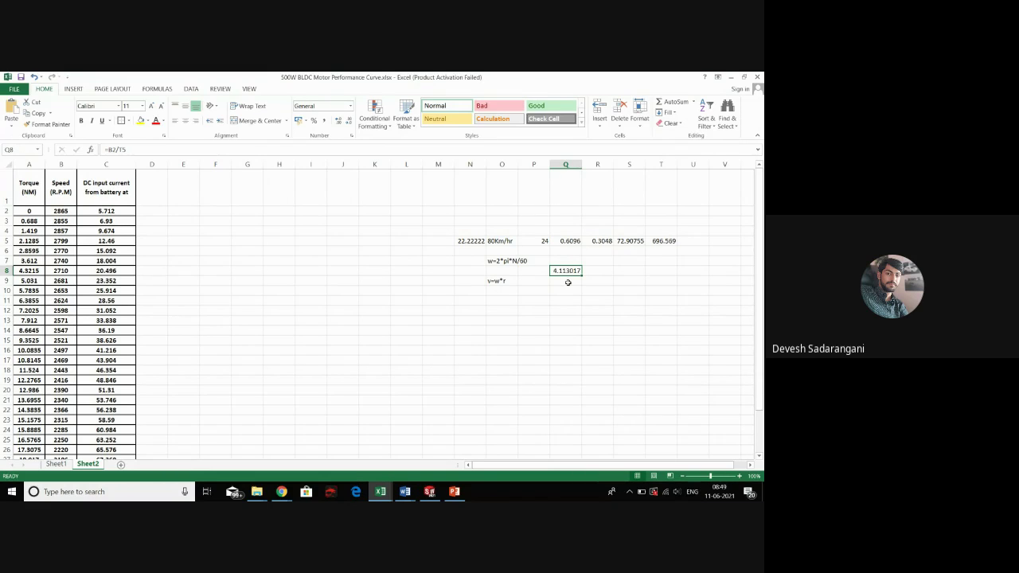
click(587, 272)
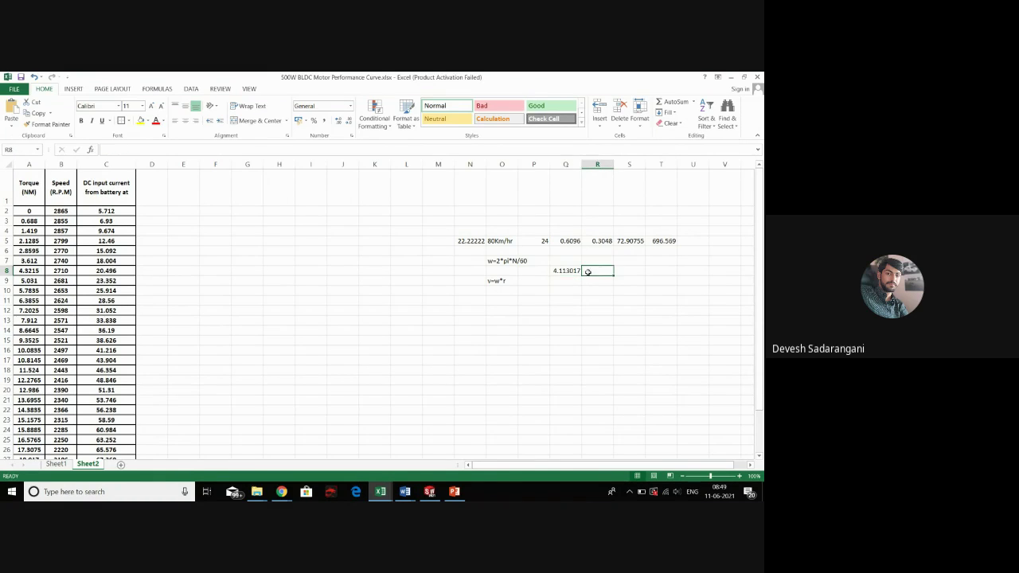
click(561, 272)
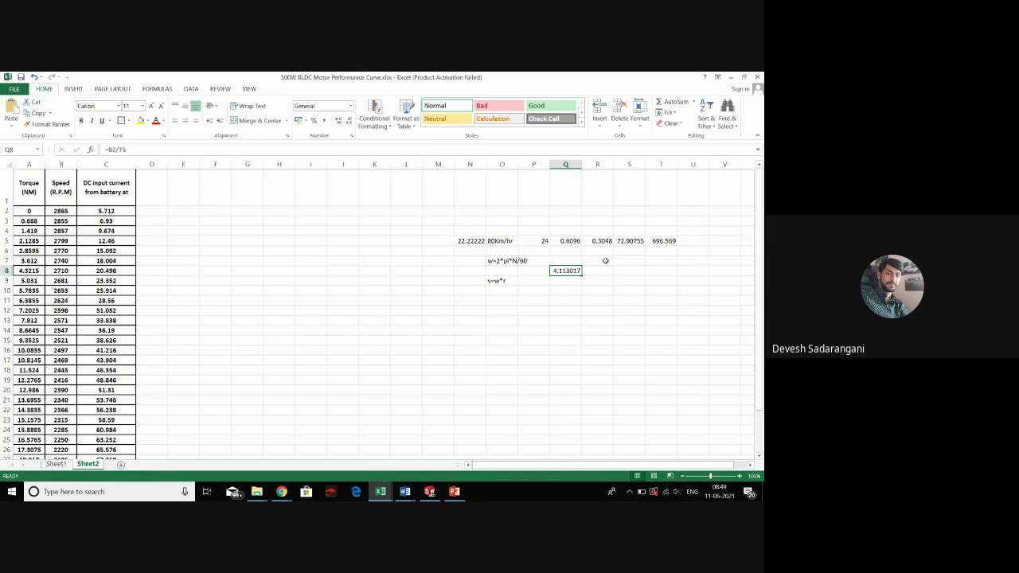
Label O4 '4th' and set P4 to =Q8 so the ratio shows beside it
click(506, 230)
text(4)
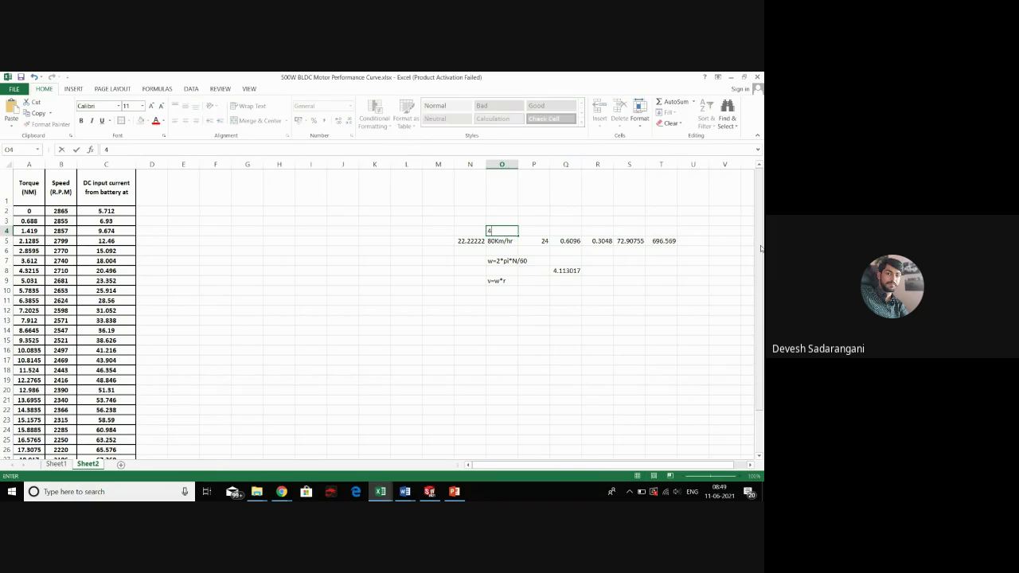
text(th)
click(609, 270)
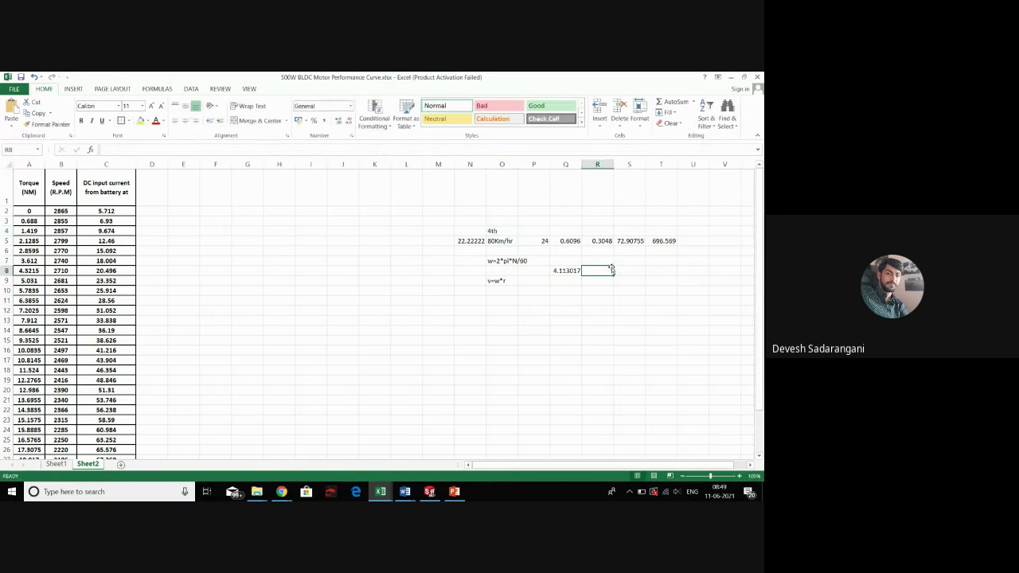
click(557, 271)
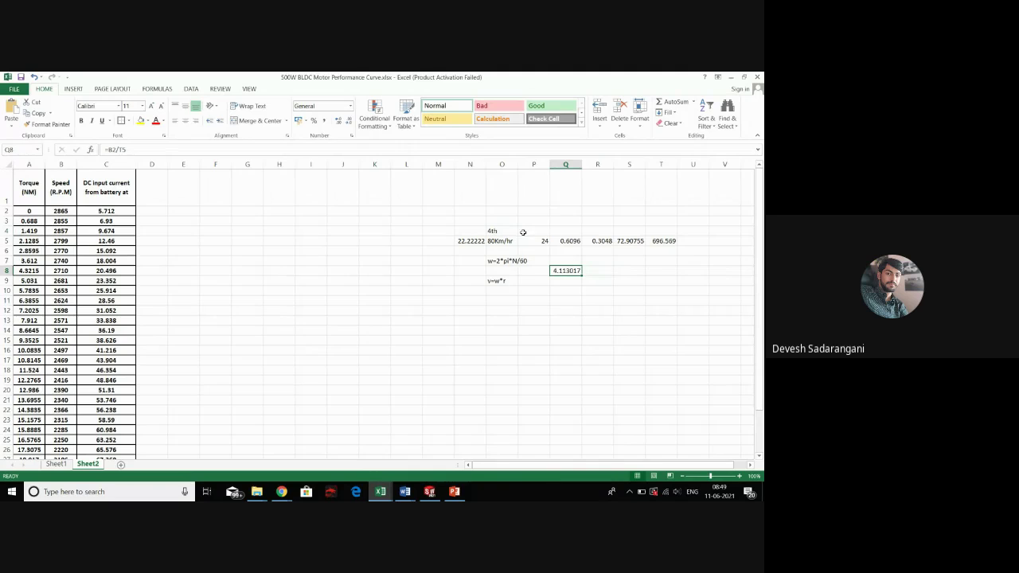
key(ctrl+c)
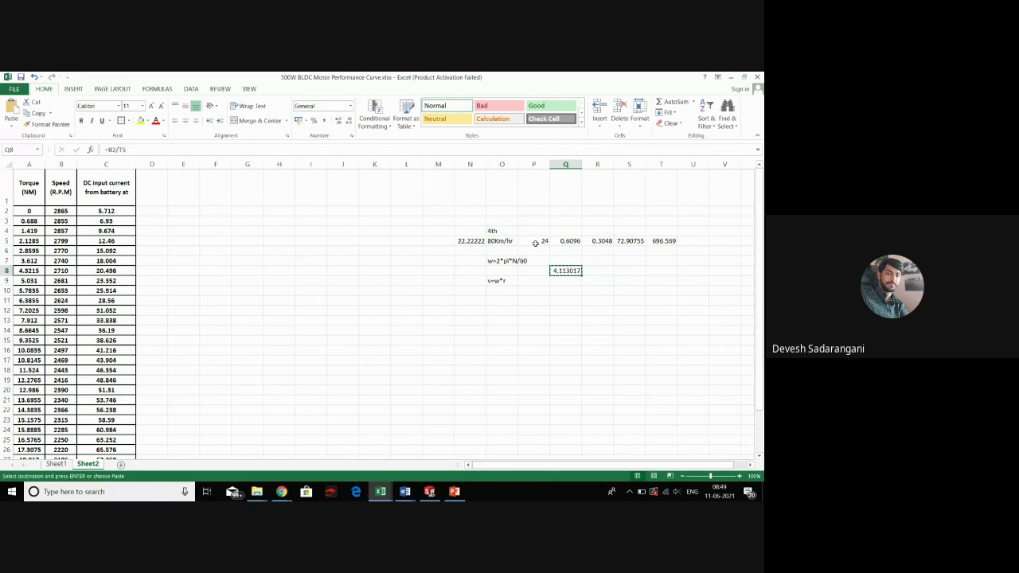
key(Escape)
click(530, 239)
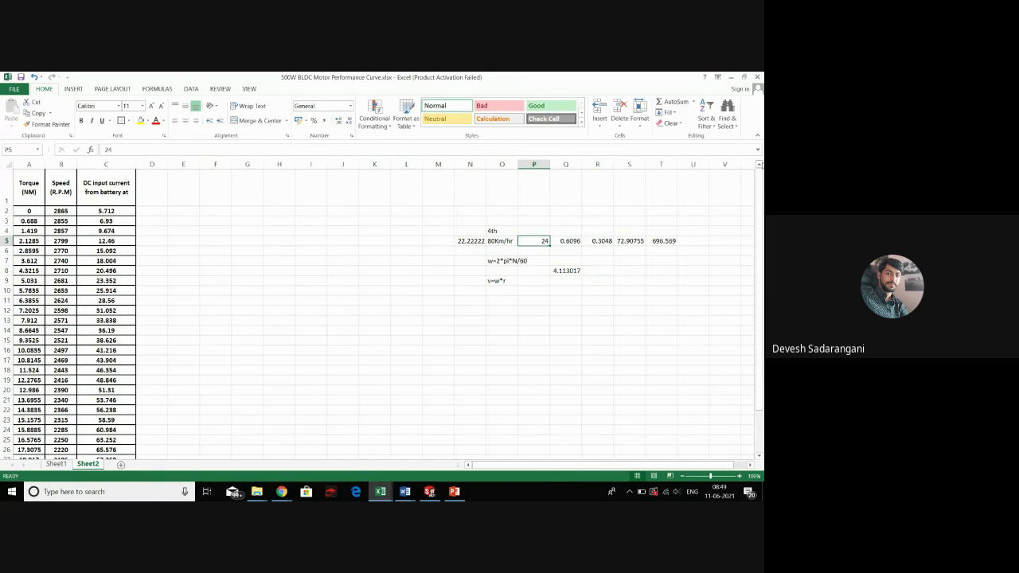
click(526, 230)
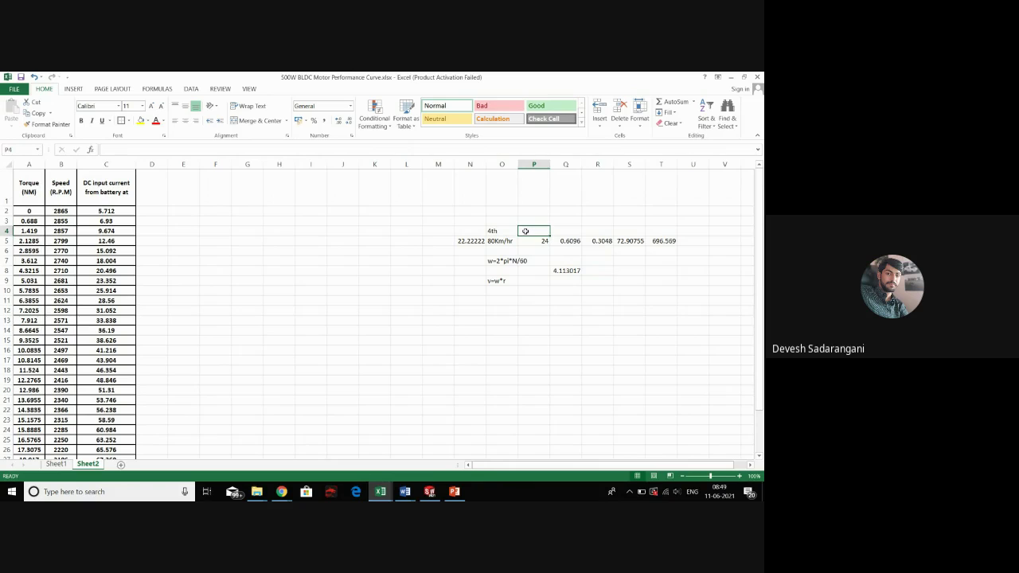
text(=)
click(557, 271)
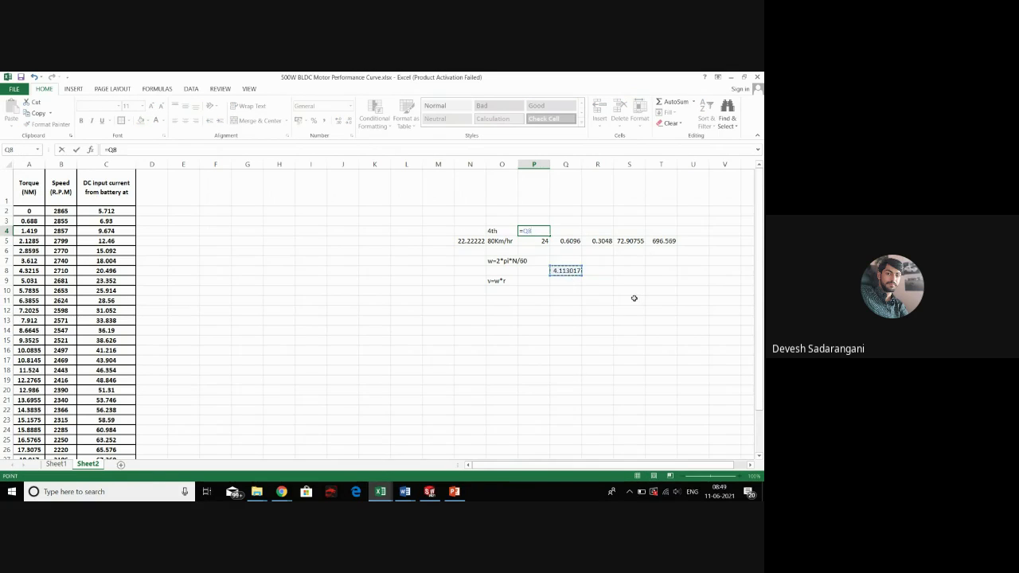
key(Return)
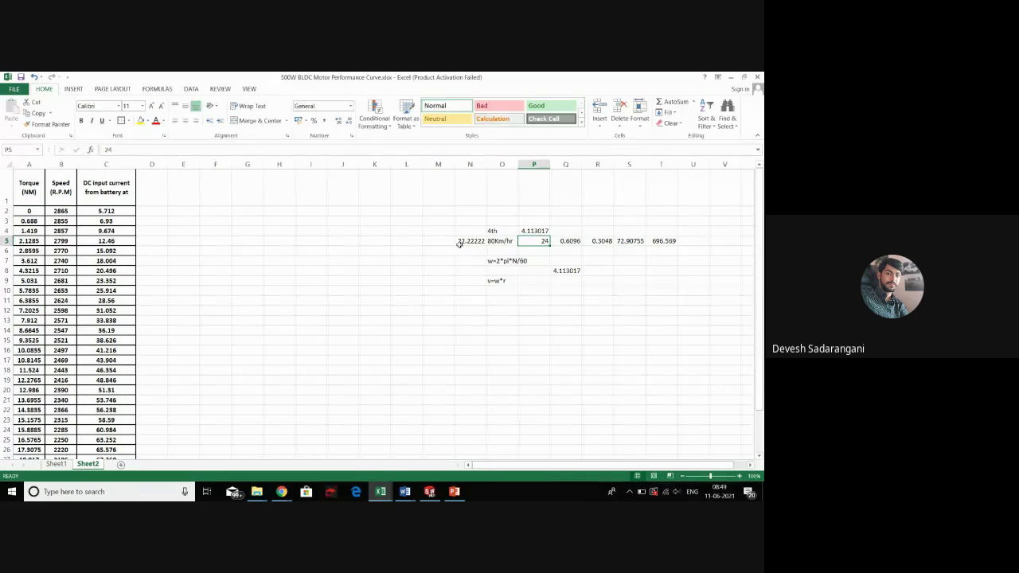
Copy the 80 km/h block N4:T9 and paste it starting at N13
drag(466, 230, 666, 275)
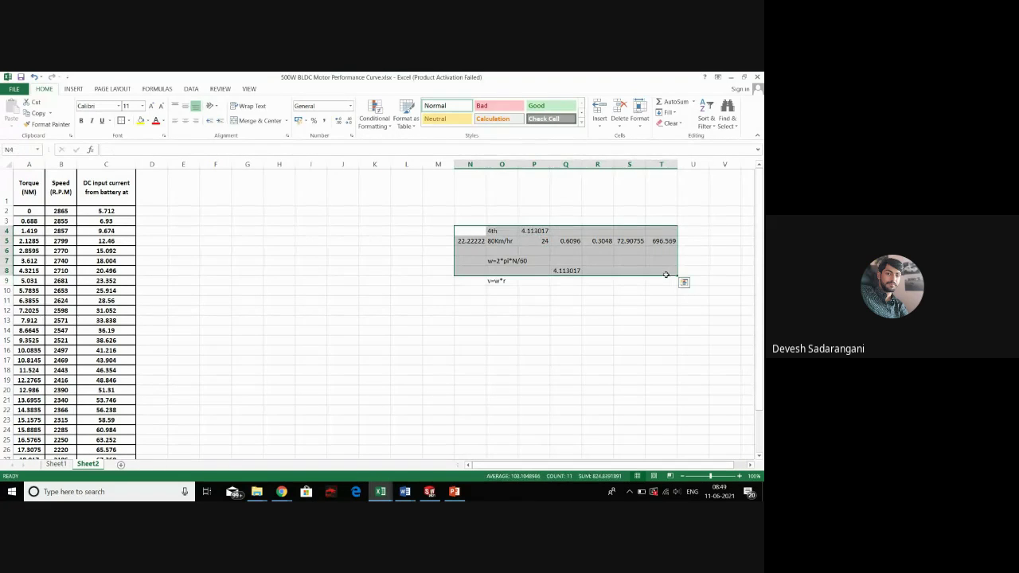
click(522, 250)
drag(472, 231, 652, 279)
key(ctrl+c)
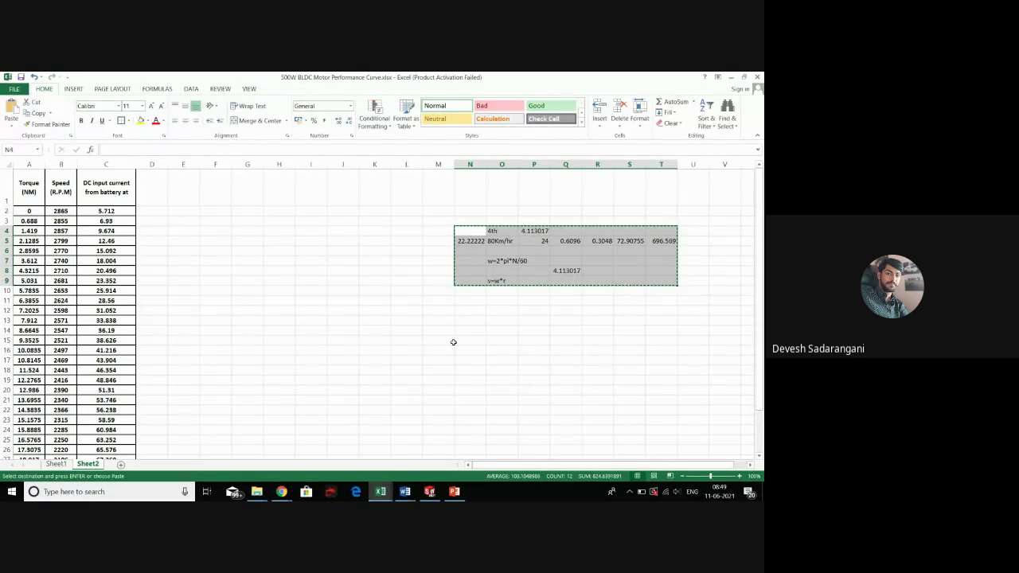
click(460, 321)
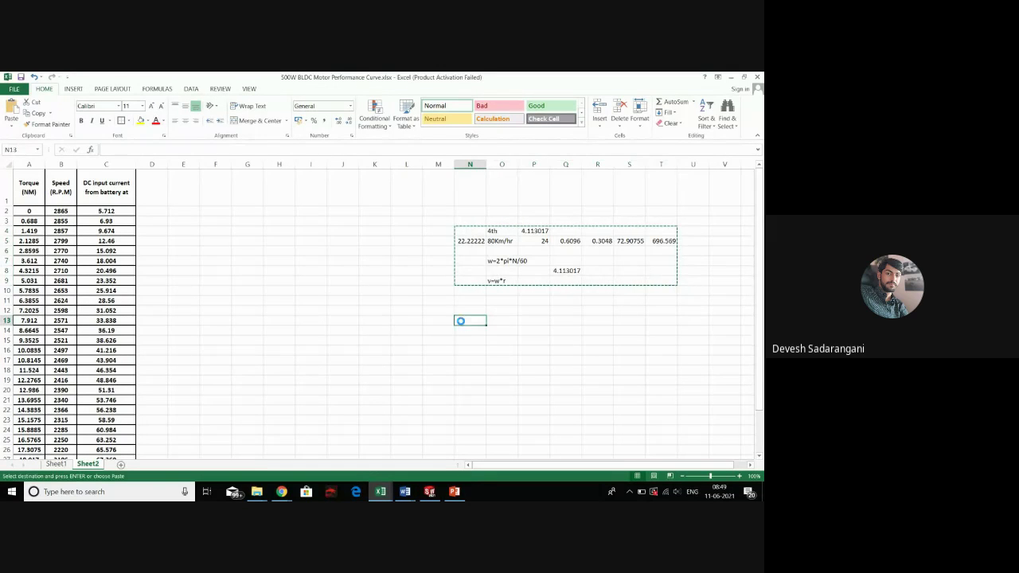
key(ctrl+v)
drag(532, 419, 532, 410)
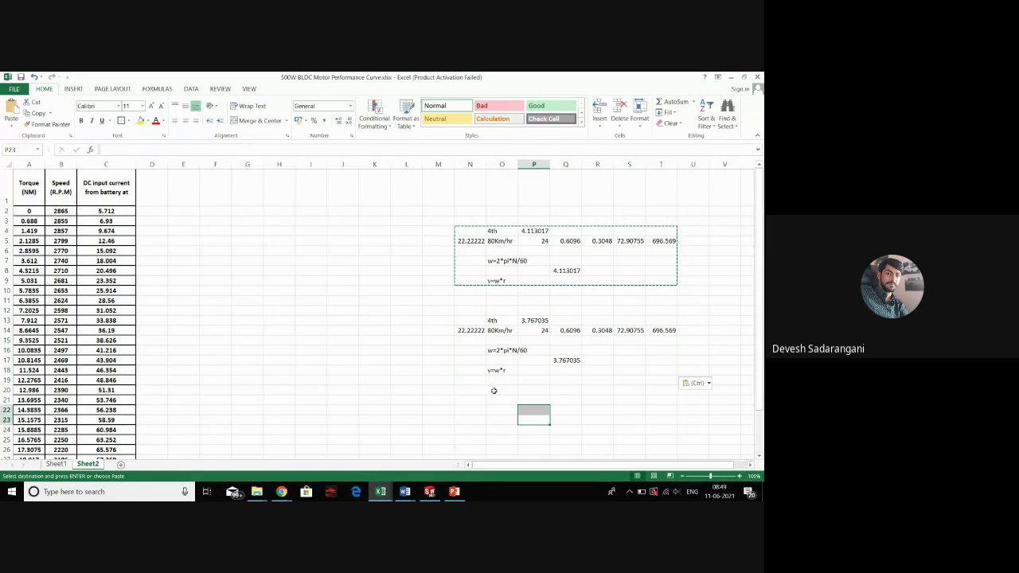
click(495, 398)
key(Escape)
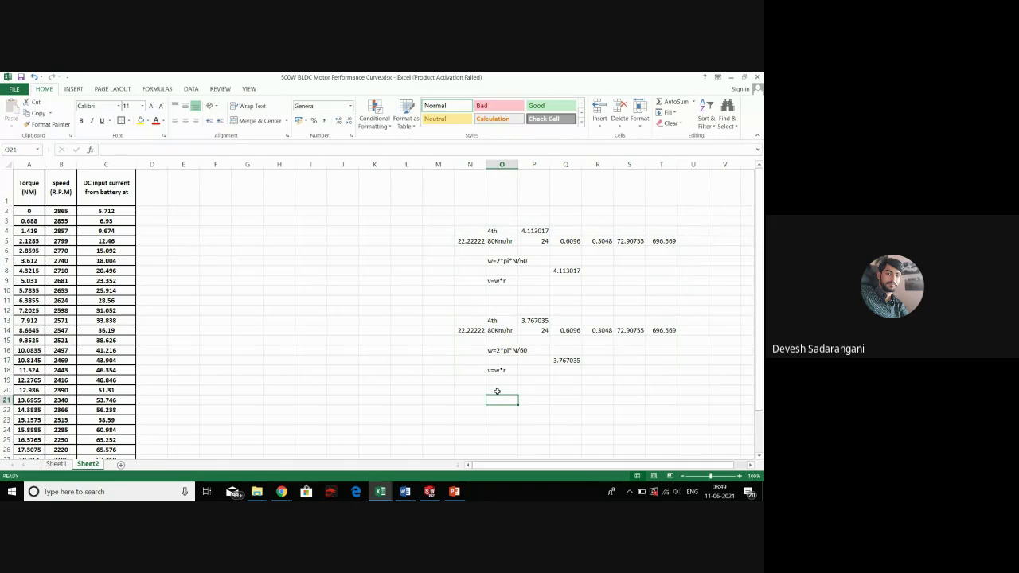
click(503, 330)
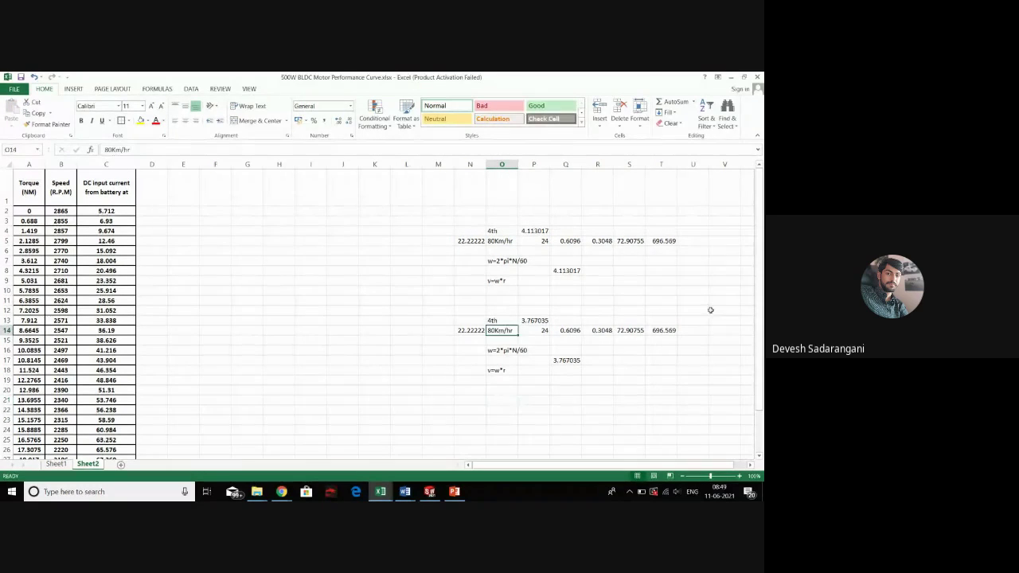
Relabel the copy '60Km/Hr' and change N14 to =60*5/18, giving 522.4267 RPM
text(60)
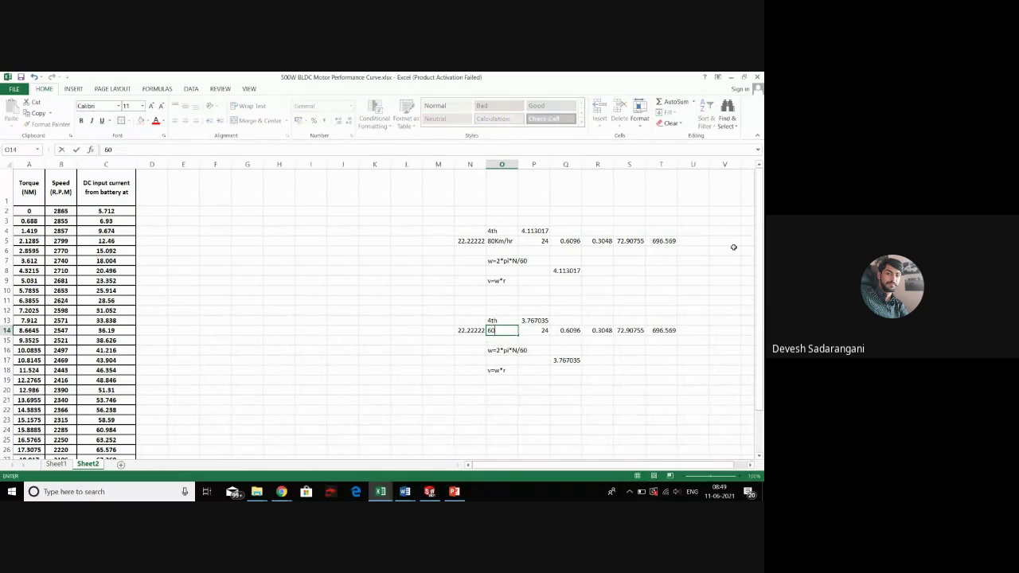
text(Km/Hr)
click(618, 440)
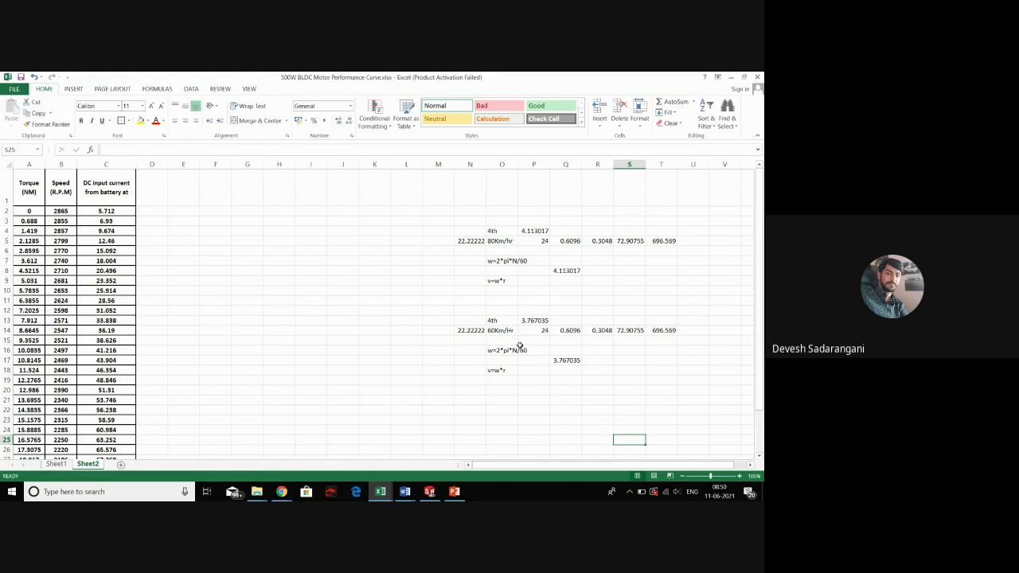
click(463, 334)
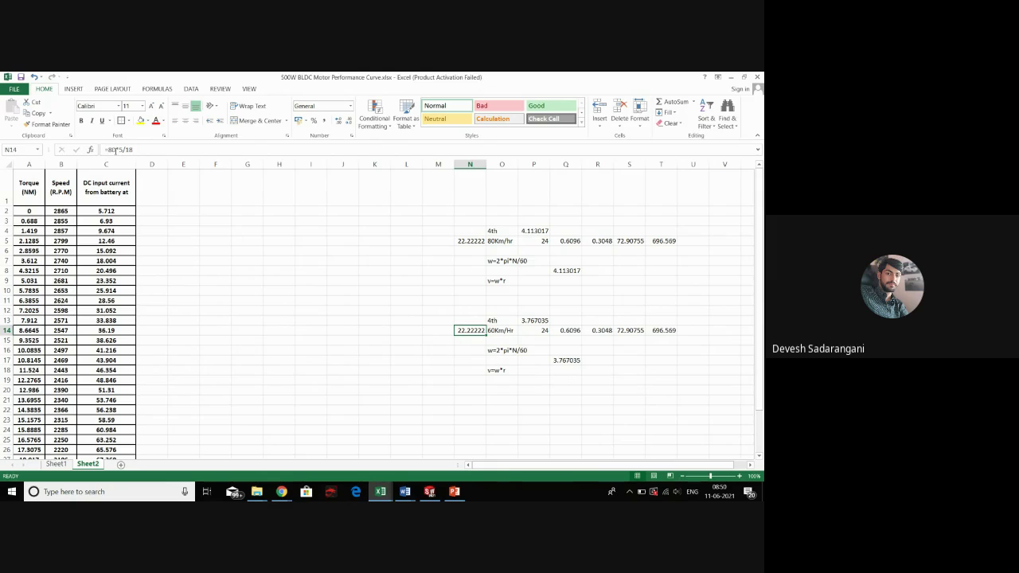
click(116, 150)
key(BackSpace)
key(BackSpace)
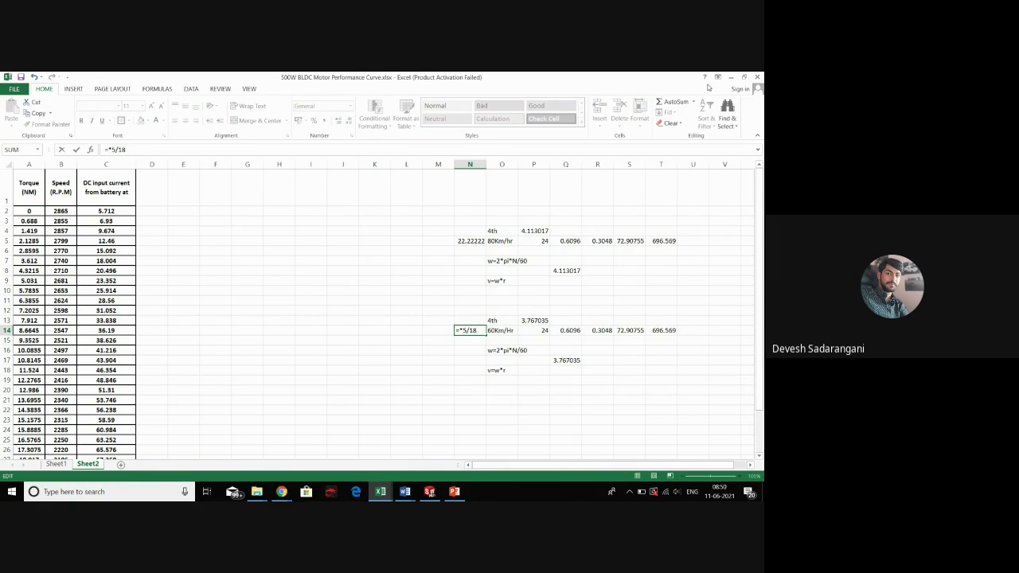
text(60)
click(536, 349)
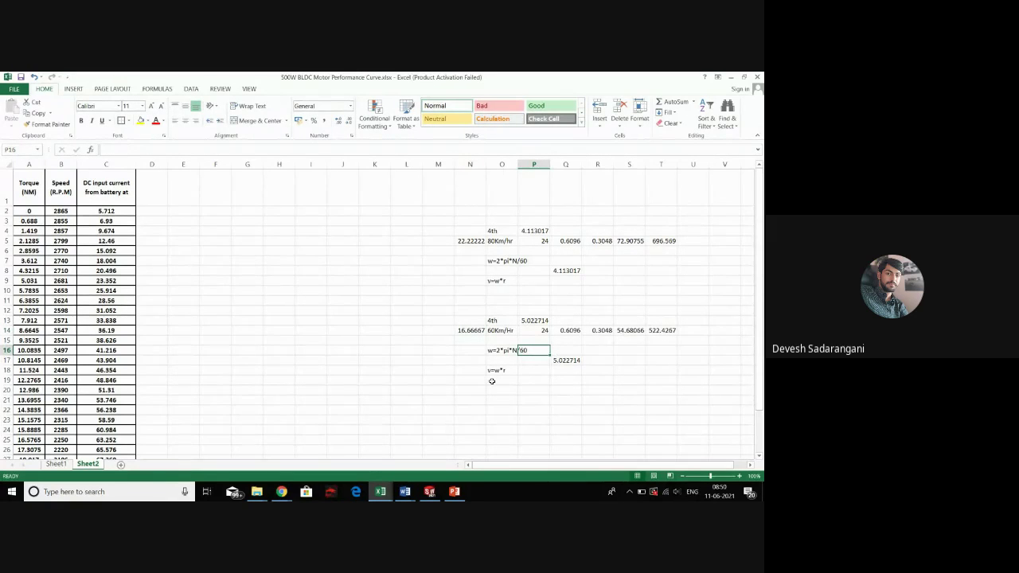
Clear the old gear ratio formula from Q17
click(666, 329)
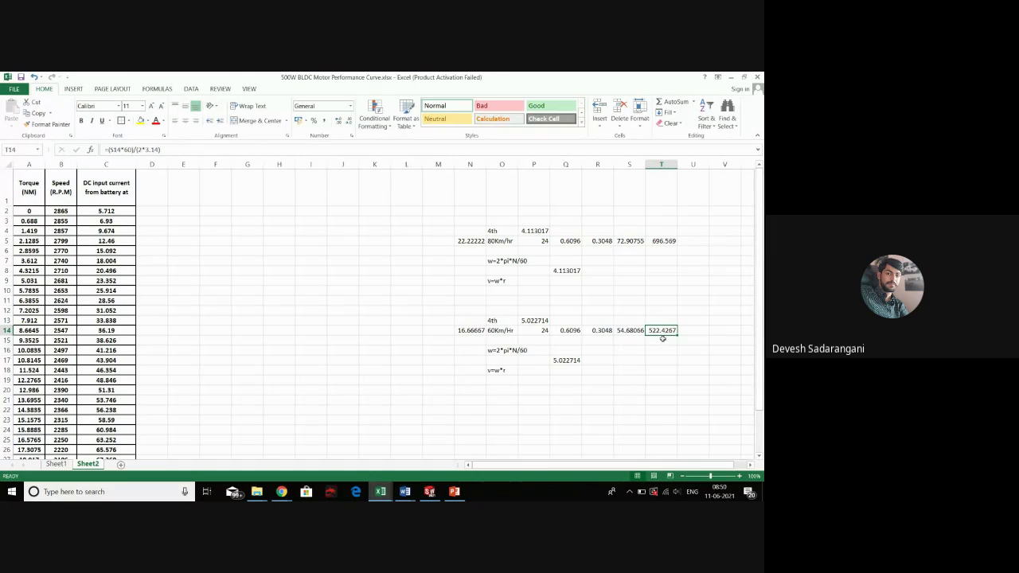
click(571, 360)
key(Delete)
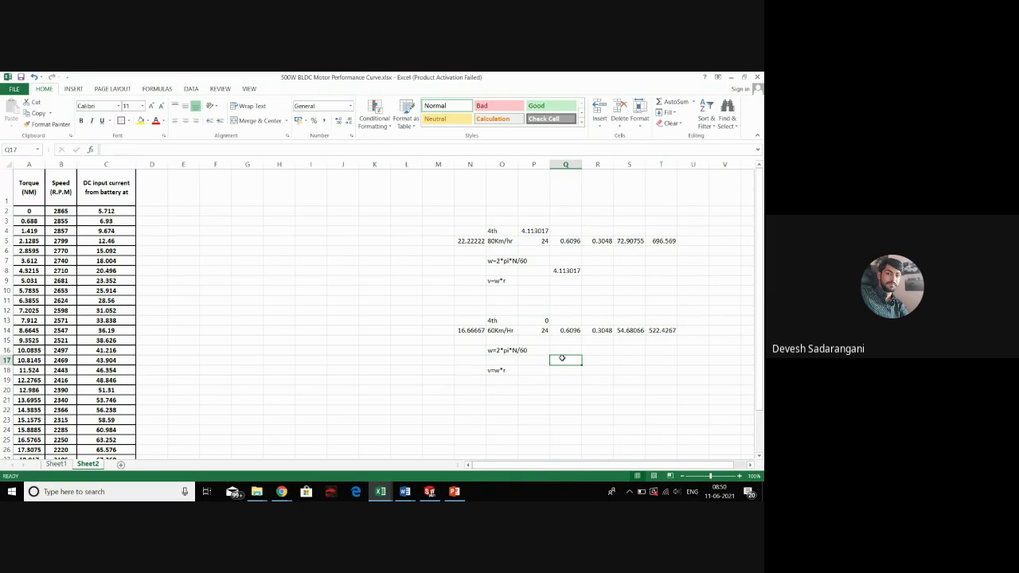
Enter =B2/T14 in Q17 for a 60 km/h gear ratio of 5.484023
text(=)
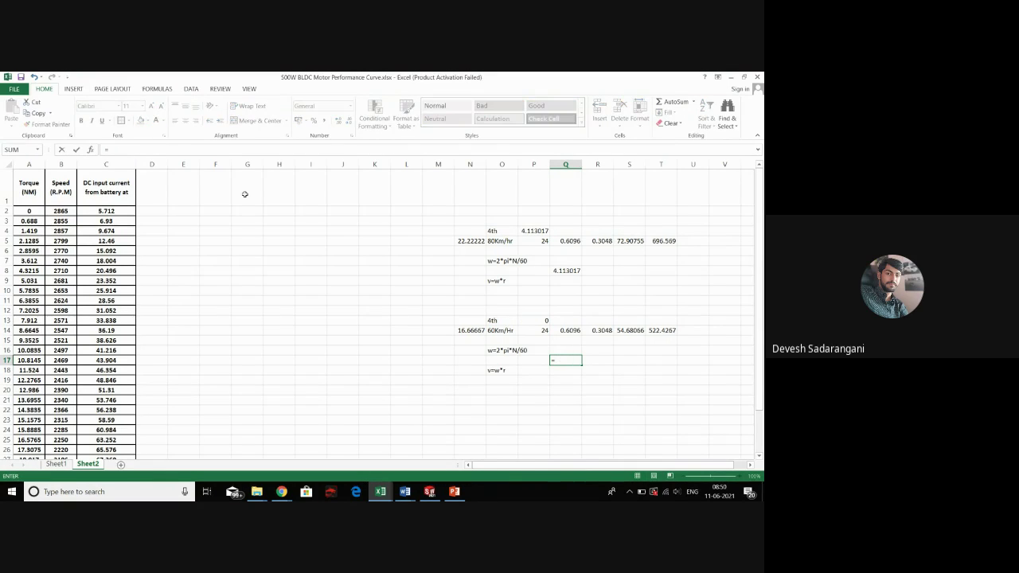
click(70, 210)
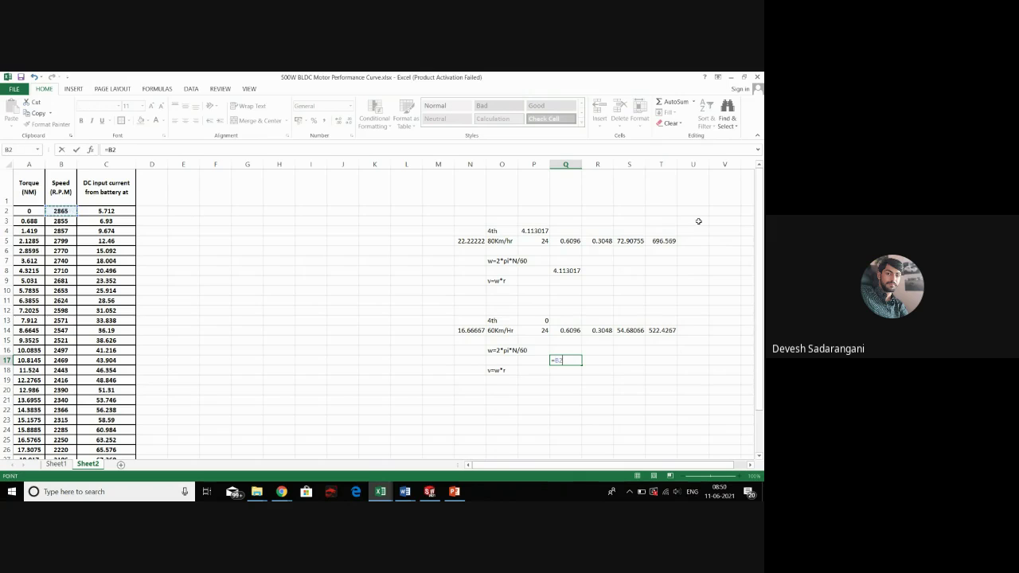
text(/)
click(665, 329)
key(Return)
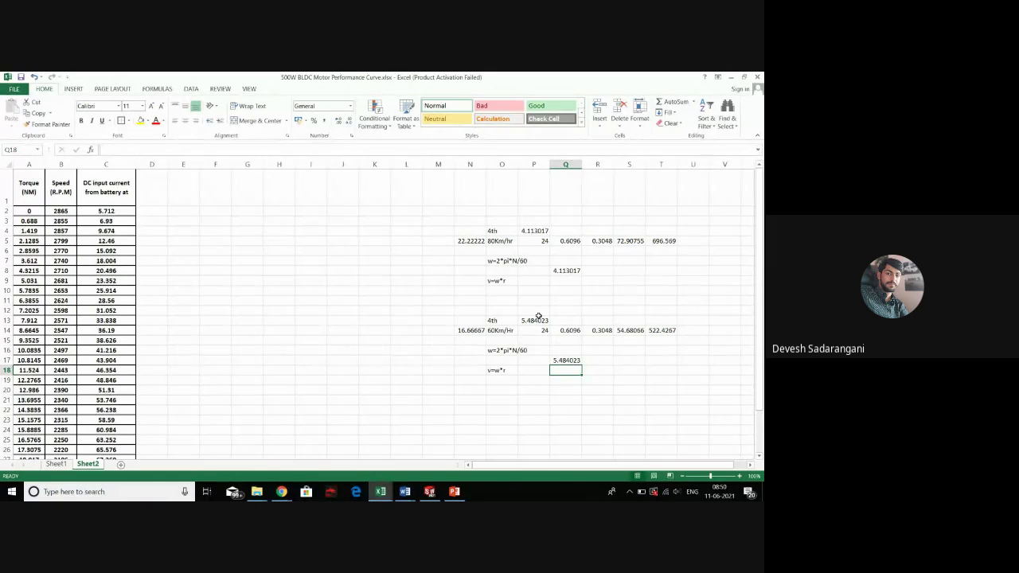
click(497, 319)
Label the second block's gear as 3rd, undoing a stray 2nd entry in O20
text(3)
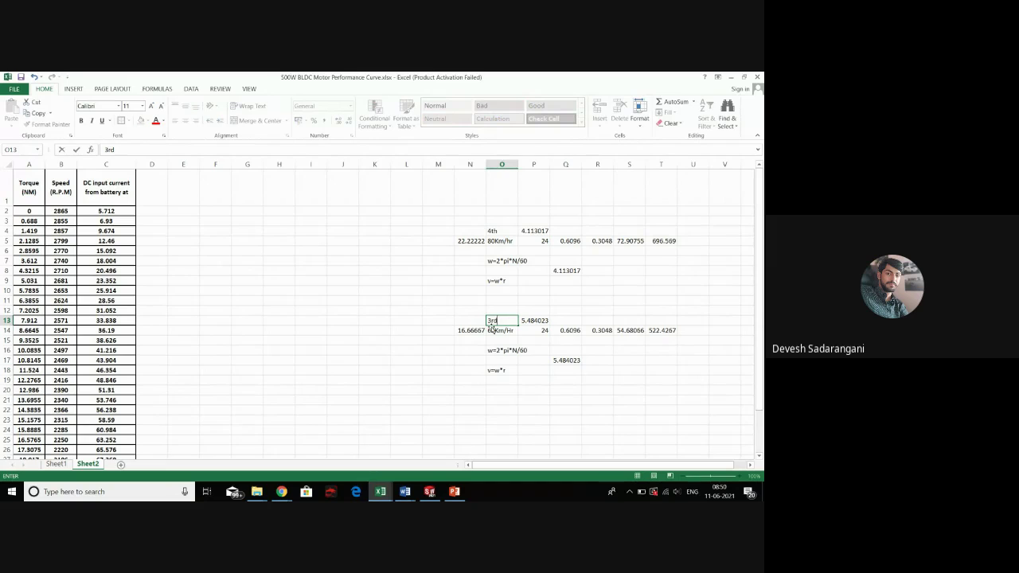
text(rd)
click(537, 395)
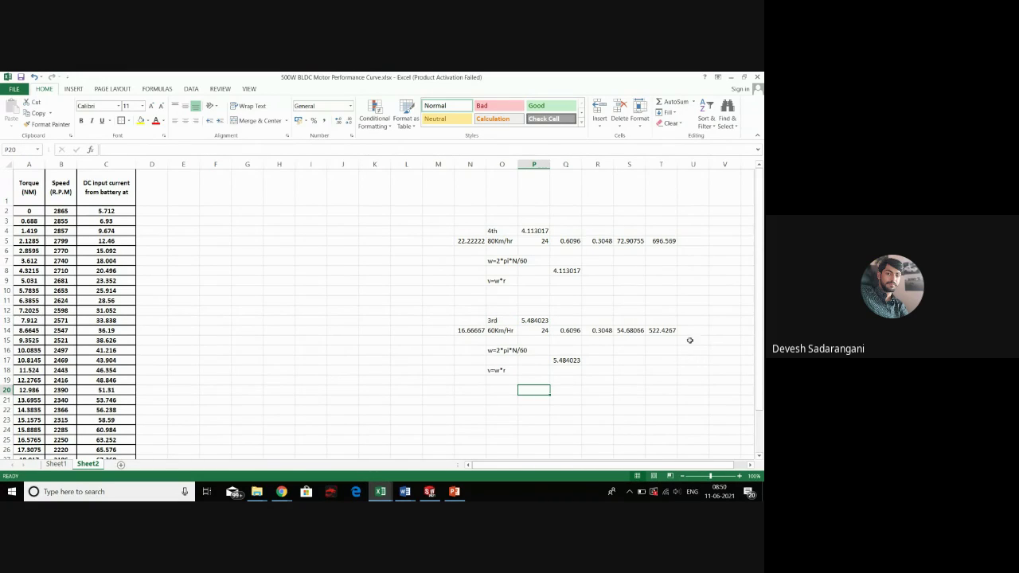
click(500, 389)
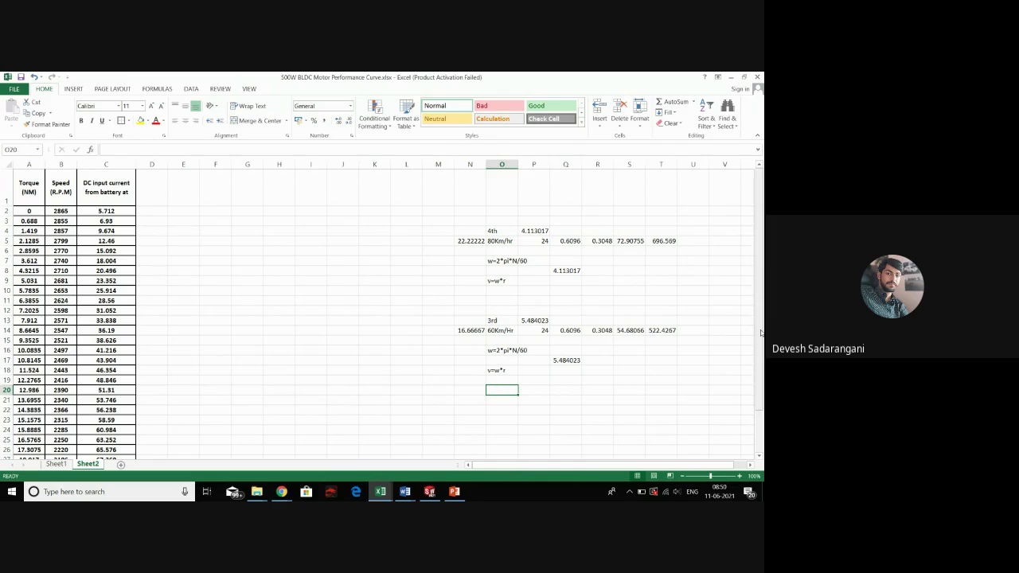
text(2nd)
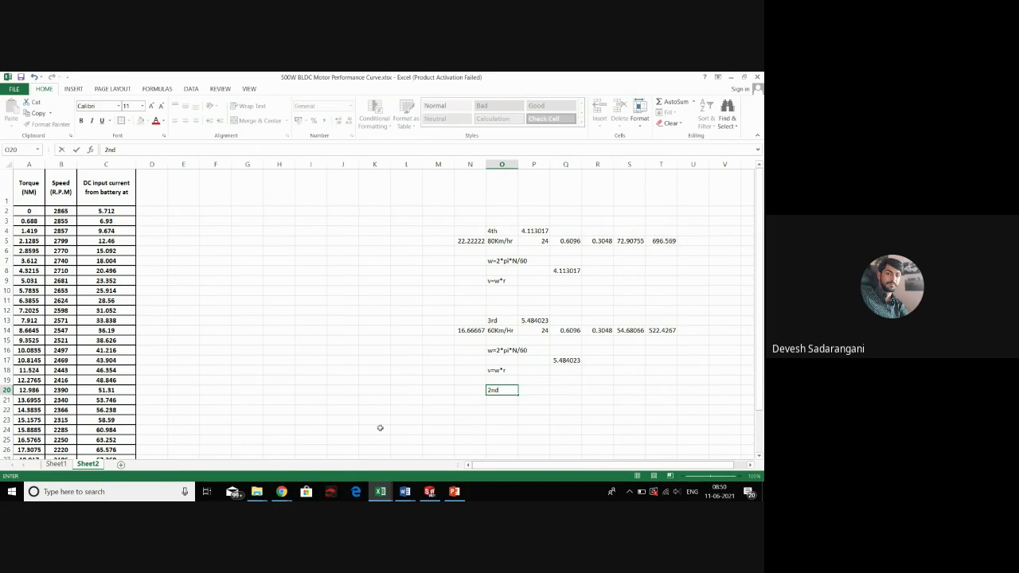
click(500, 416)
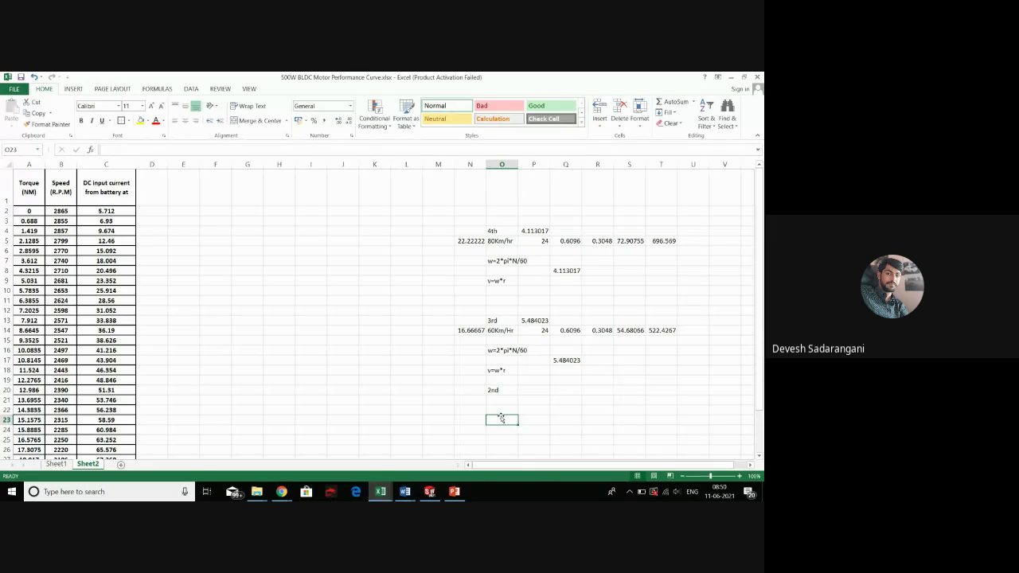
key(ctrl+z)
Copy the 60 km/h block into rows 21–26 and relabel its speed cell O22 as 40Km
mouse_move(454, 316)
mouse_down()
mouse_move(643, 373)
mouse_move(661, 368)
mouse_up()
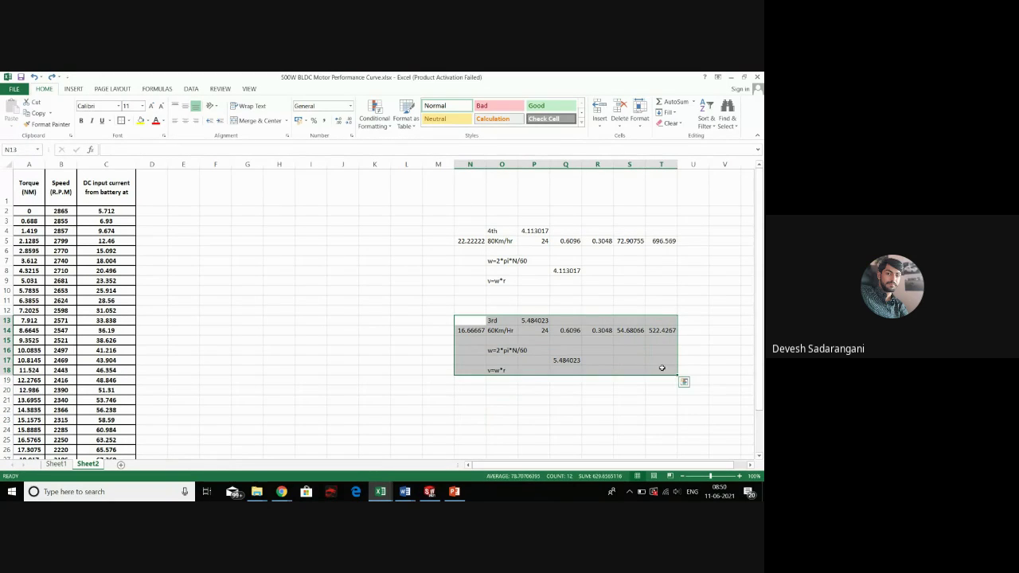
key(ctrl+c)
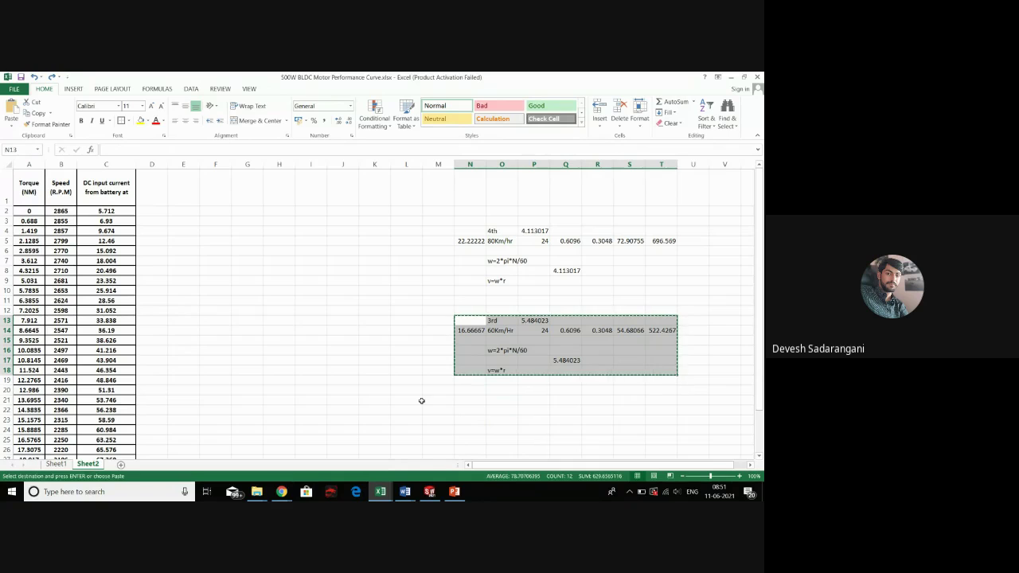
click(460, 398)
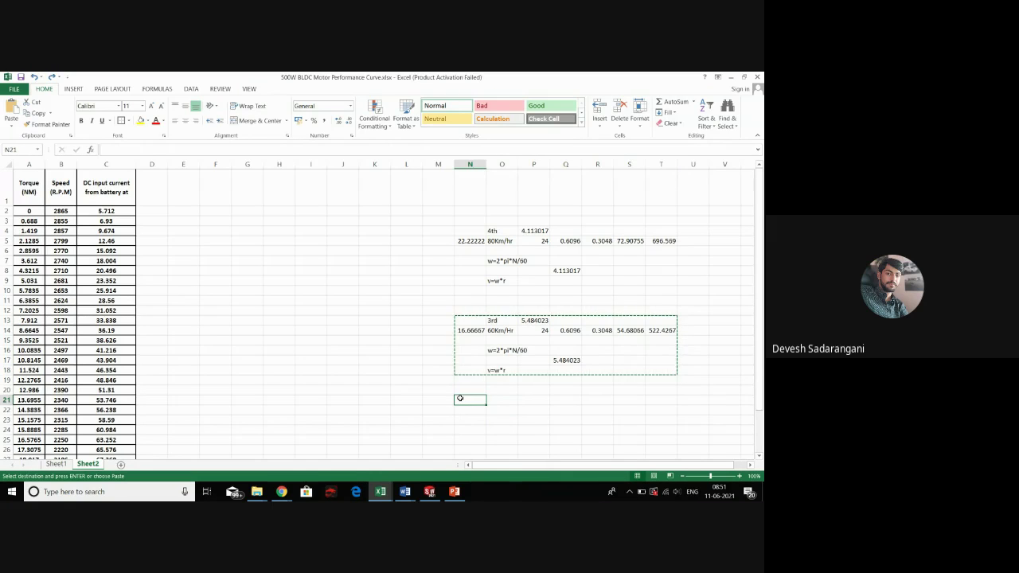
key(ctrl+v)
scroll(510, 382, down, 2)
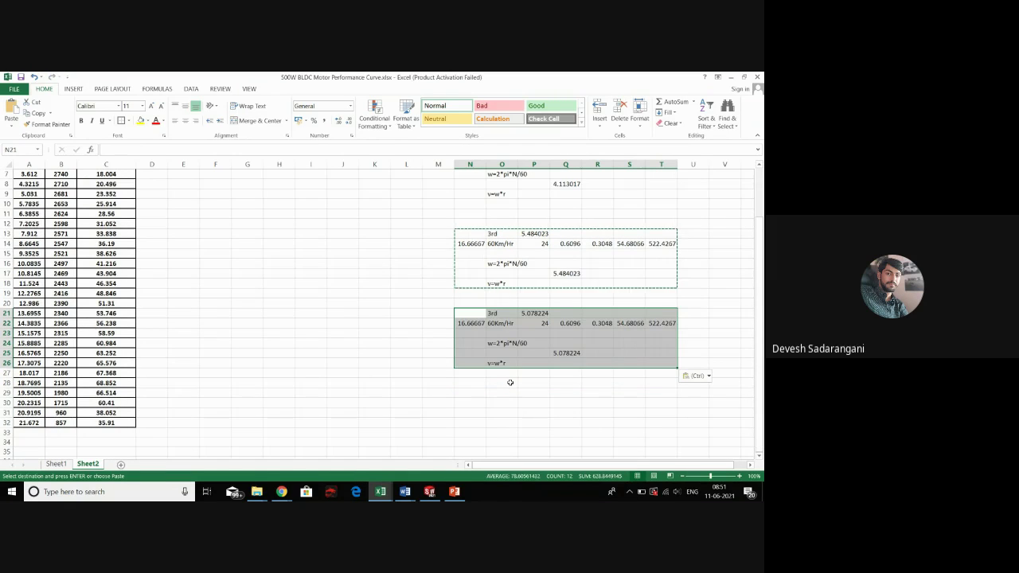
scroll(504, 372, up, 1)
click(502, 352)
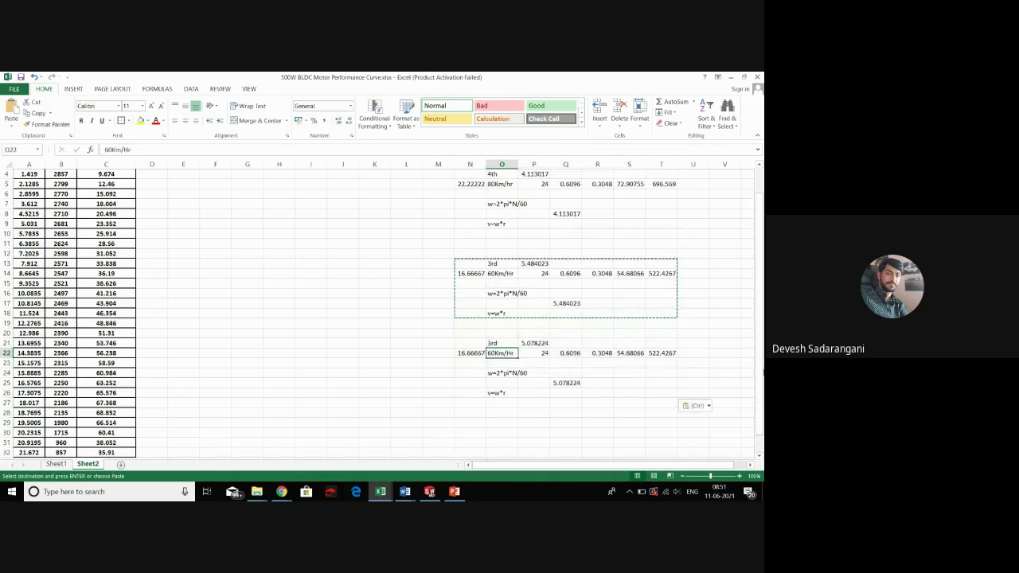
text(40K)
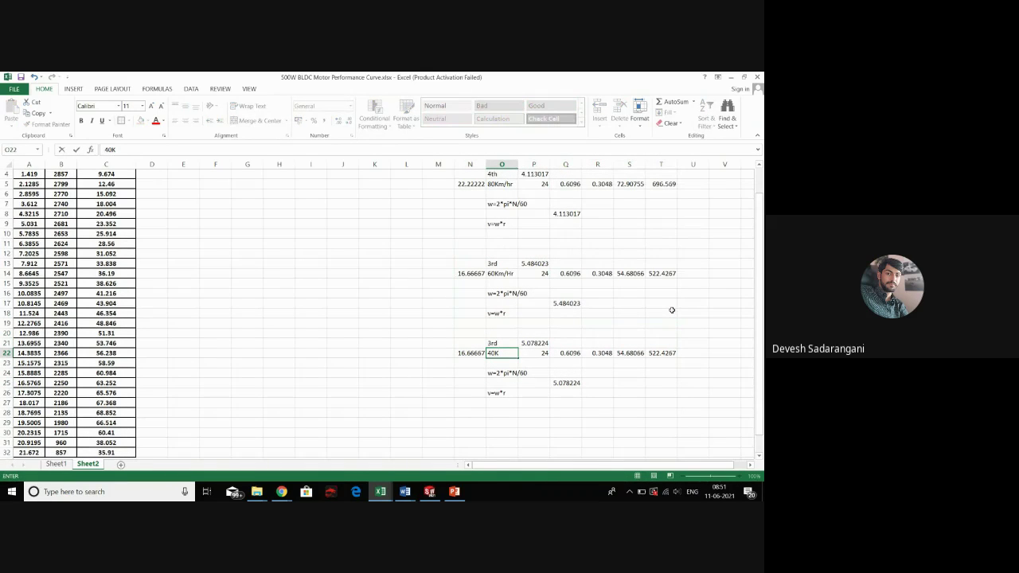
text(m/hr)
Change N22's conversion formula to =40*5/18 so it reads 11.11111 m/s
click(488, 415)
click(468, 351)
double_click(468, 351)
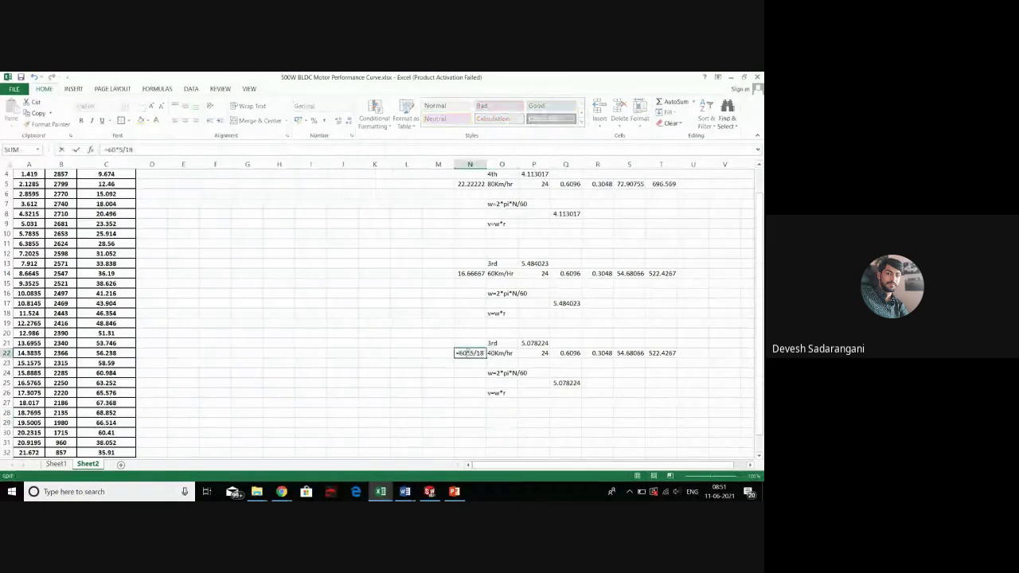
key(BackSpace)
key(BackSpace)
text(40)
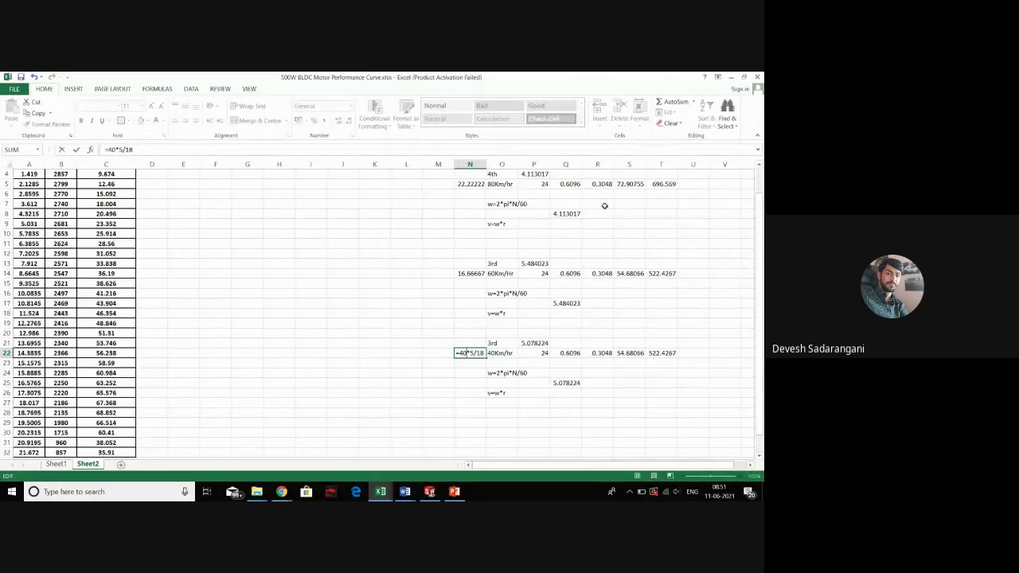
click(495, 391)
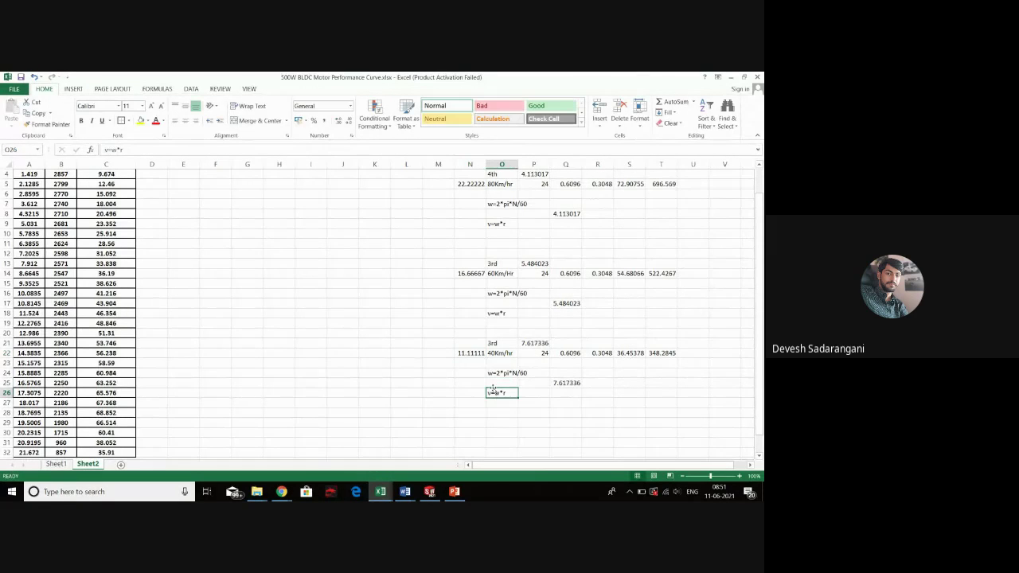
Enter the gear ratio =B2/T22 in Q25, giving 8.226034
click(567, 384)
text(=)
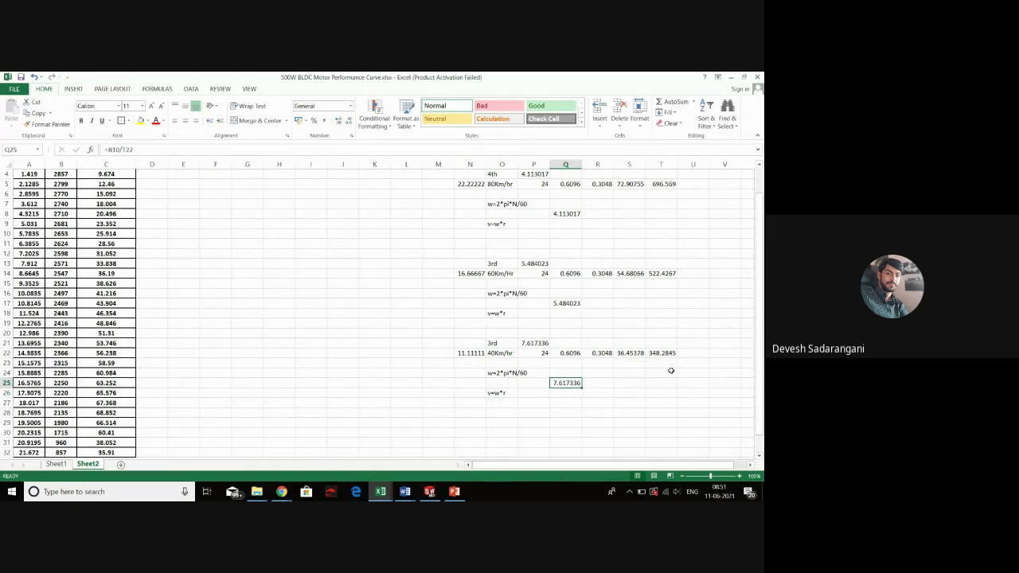
scroll(36, 358, up, 1)
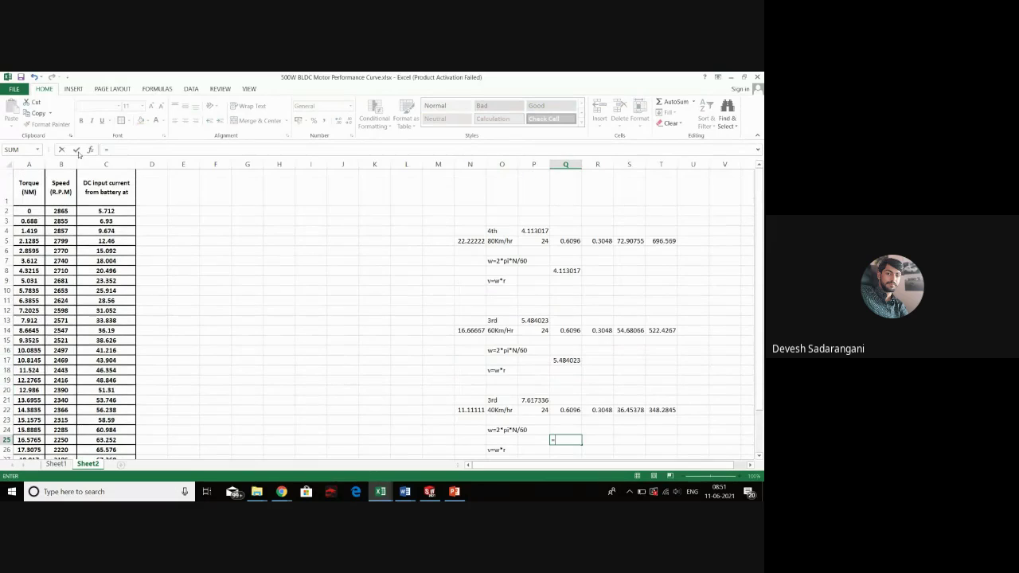
click(70, 211)
scroll(638, 333, down, 2)
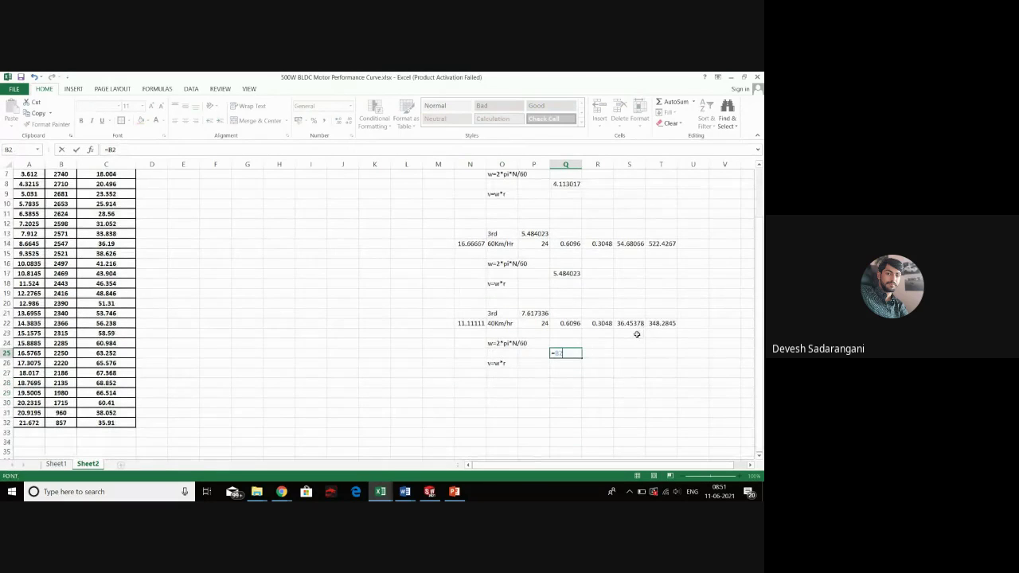
text(/)
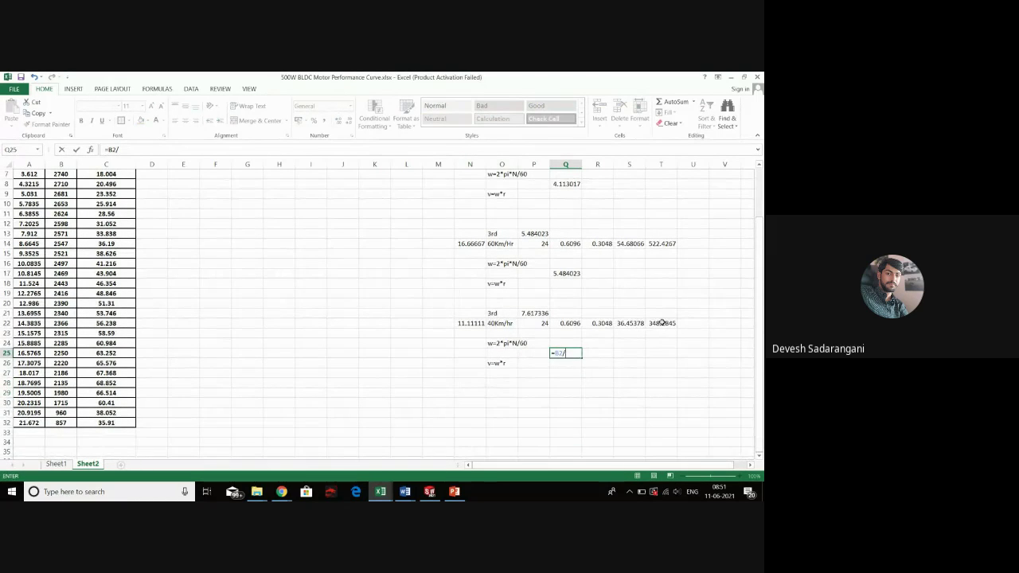
click(662, 322)
key(Return)
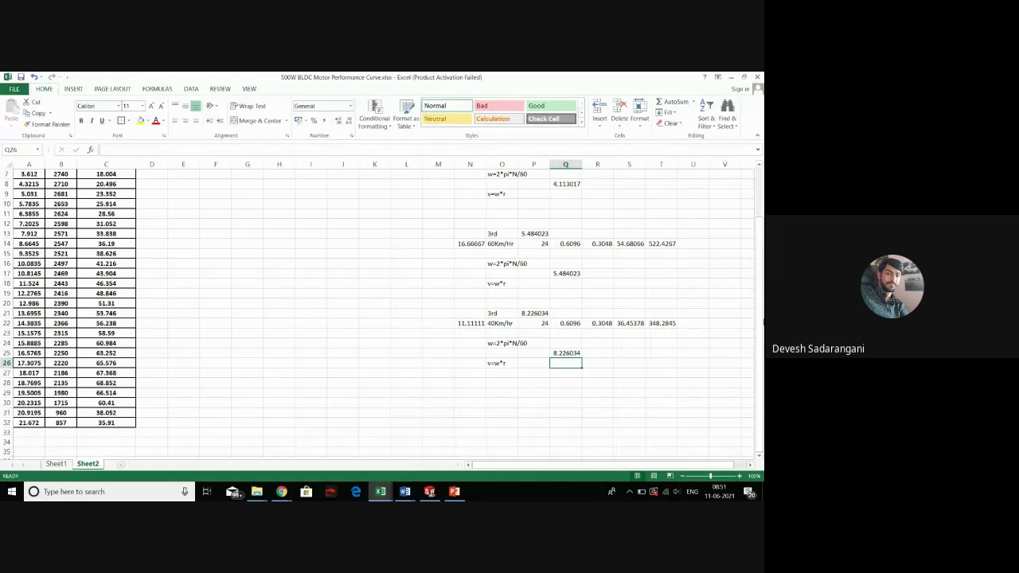
Relabel the 40 km/h block's gear cell O21 as 2nd, clearing a premature entry in O29
click(467, 382)
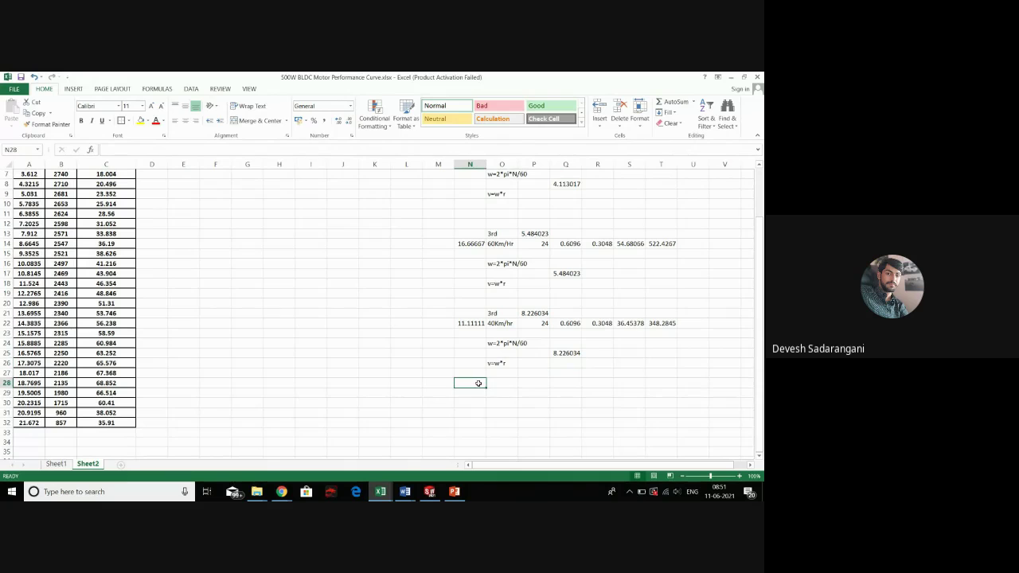
click(493, 313)
key(BackSpace)
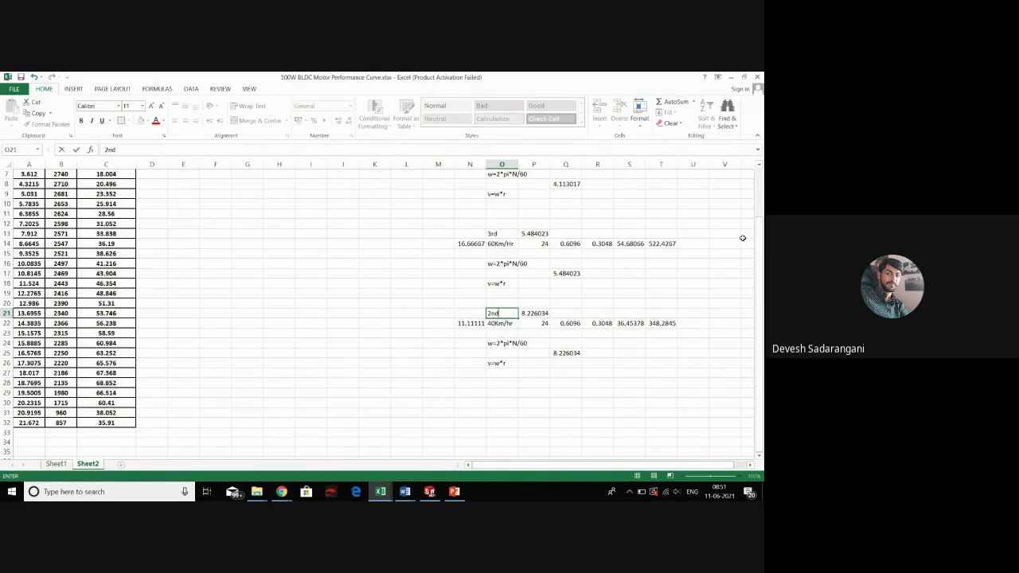
click(509, 394)
text(1st)
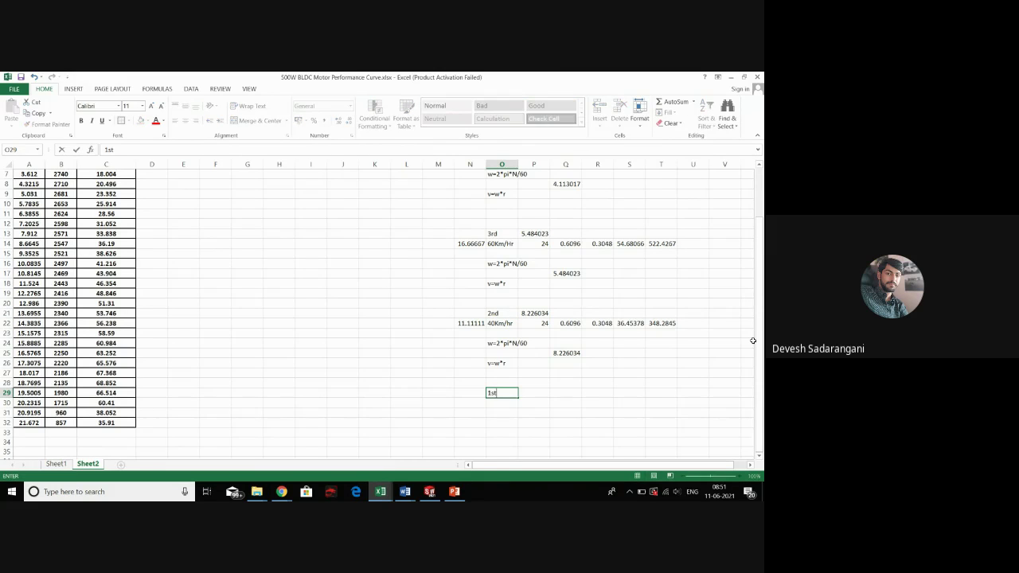
scroll(723, 303, up, 1)
scroll(462, 380, down, 2)
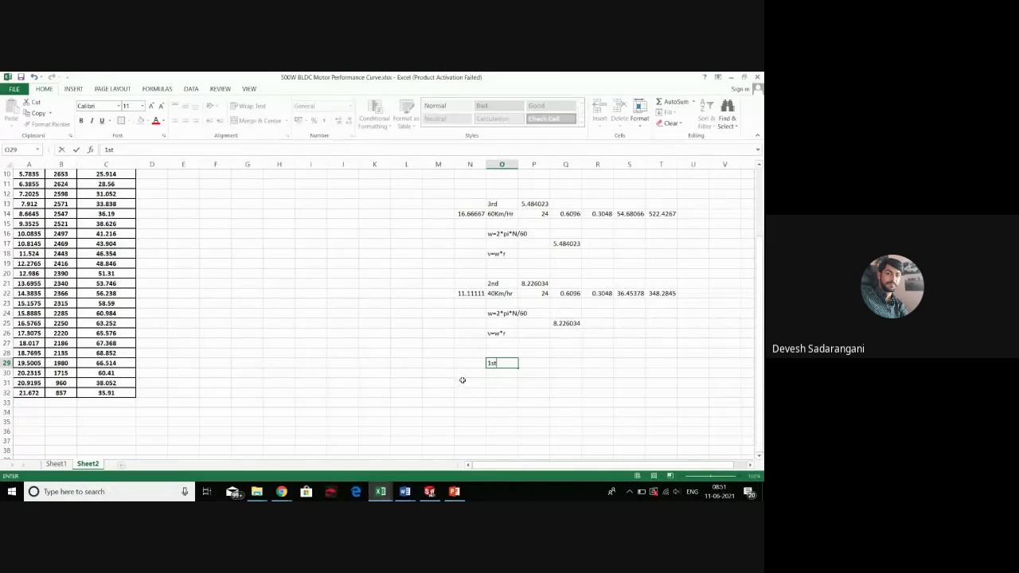
key(BackSpace)
key(BackSpace)
key(BackSpace)
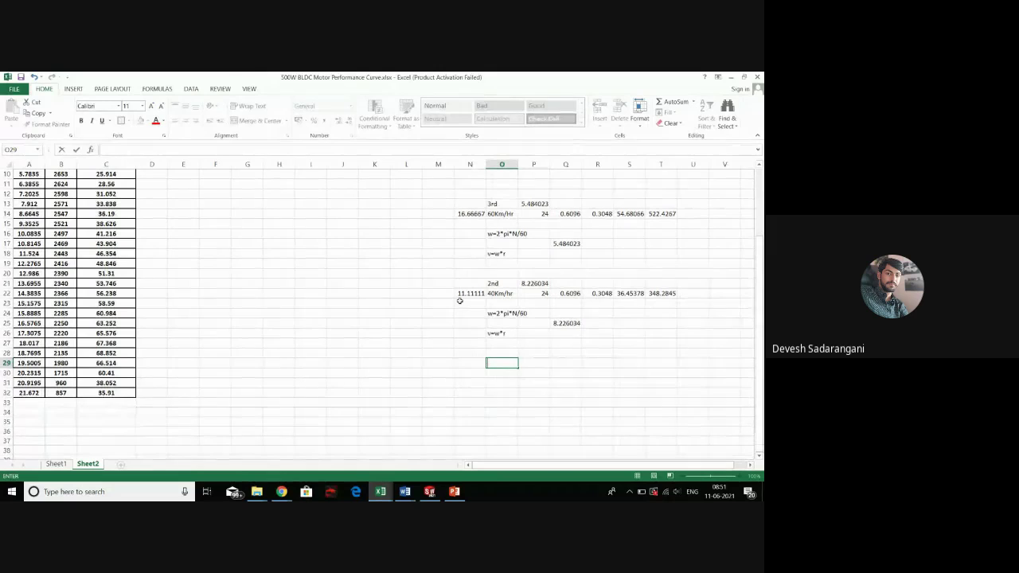
key(Escape)
Copy the 40 km/h block N21:T26 and paste it at N29
drag(473, 284, 656, 334)
key(ctrl+c)
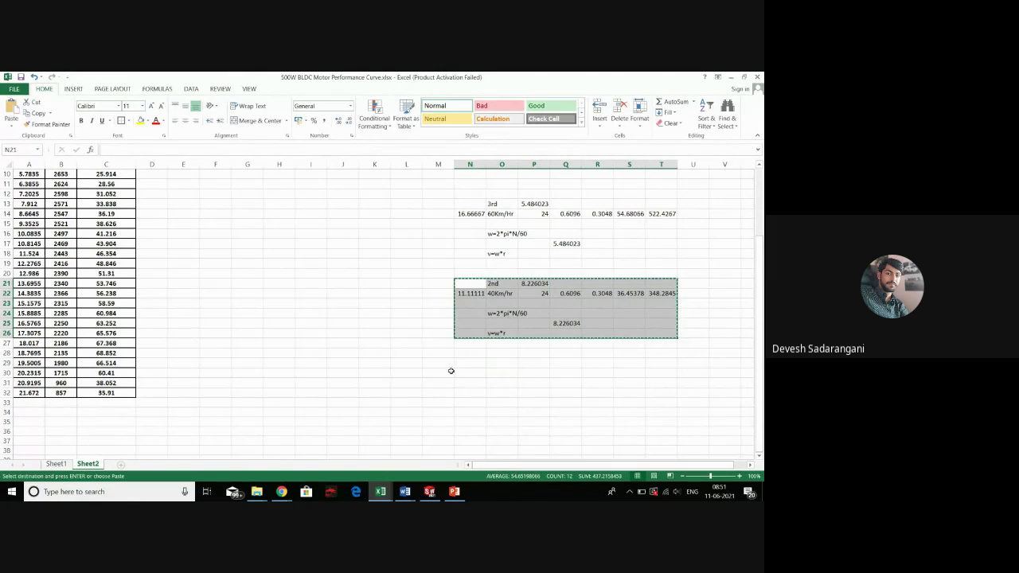
click(465, 371)
click(465, 361)
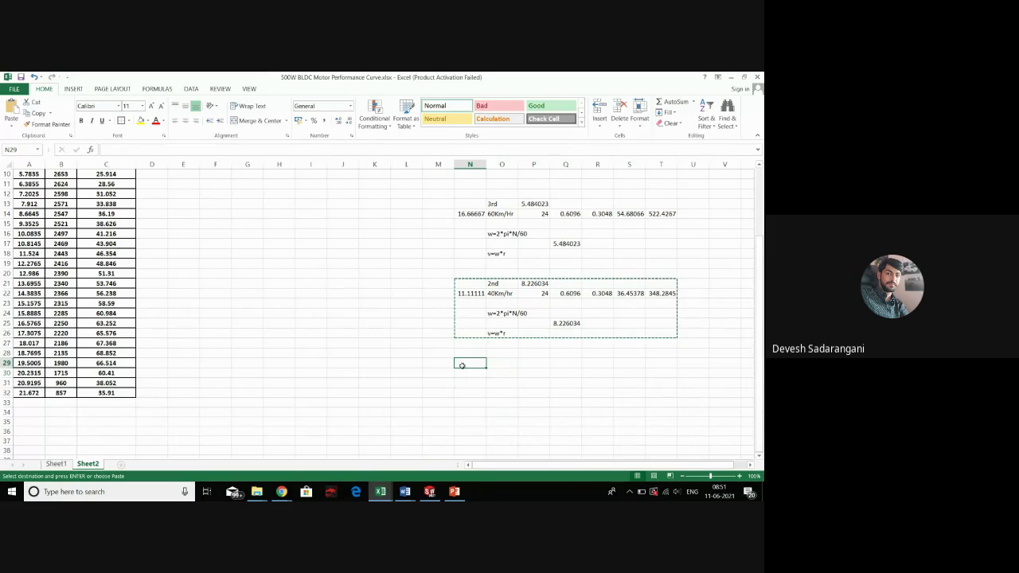
key(ctrl+v)
Label the new block 1st gear in O29 and 25KM/hr in O30
click(500, 362)
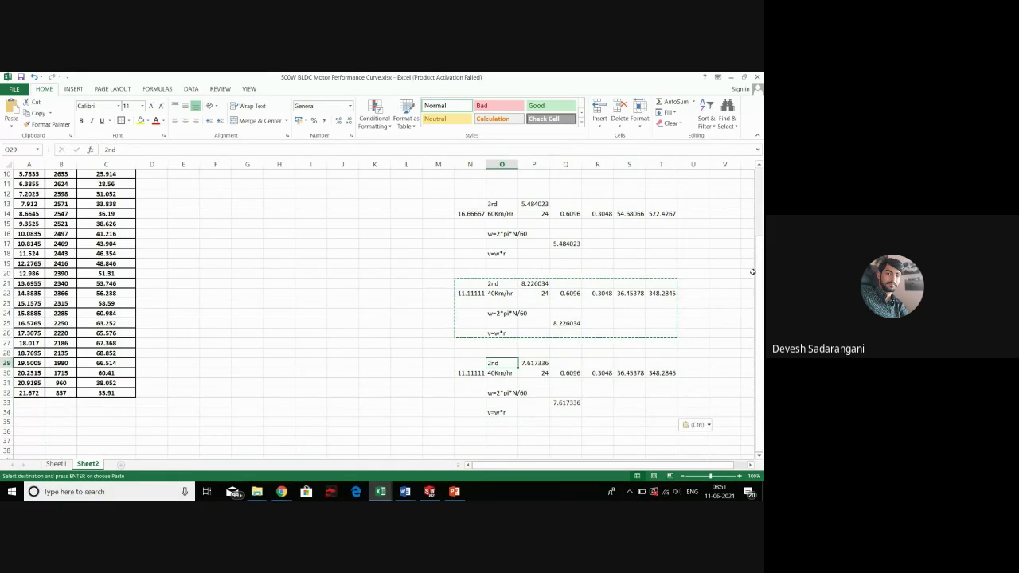
text(2)
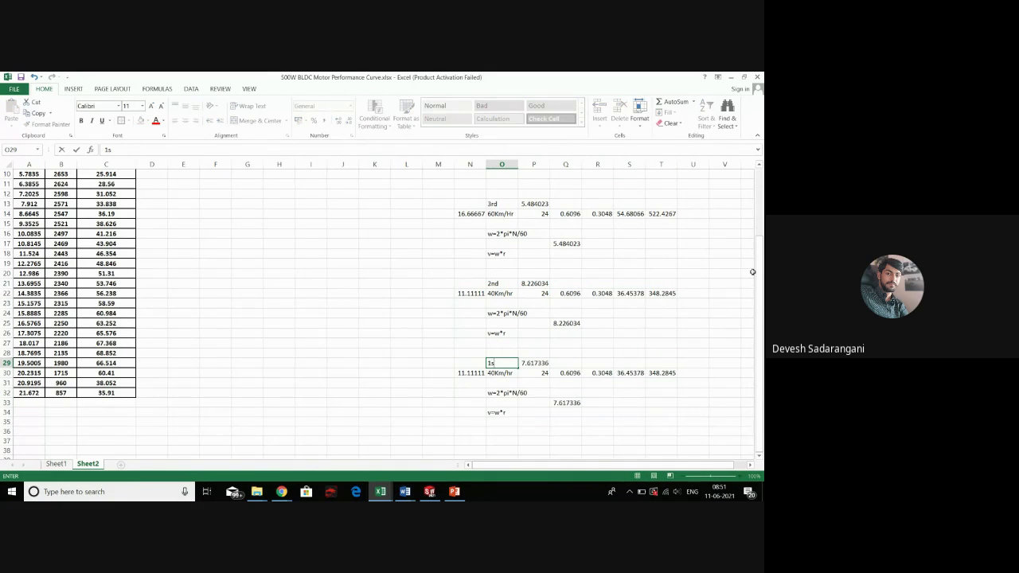
click(472, 413)
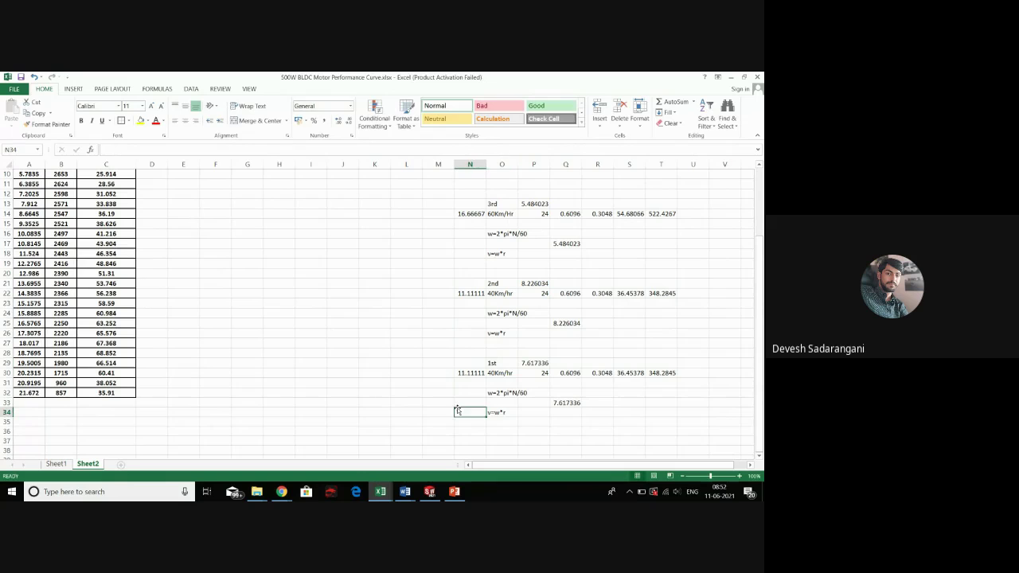
click(500, 371)
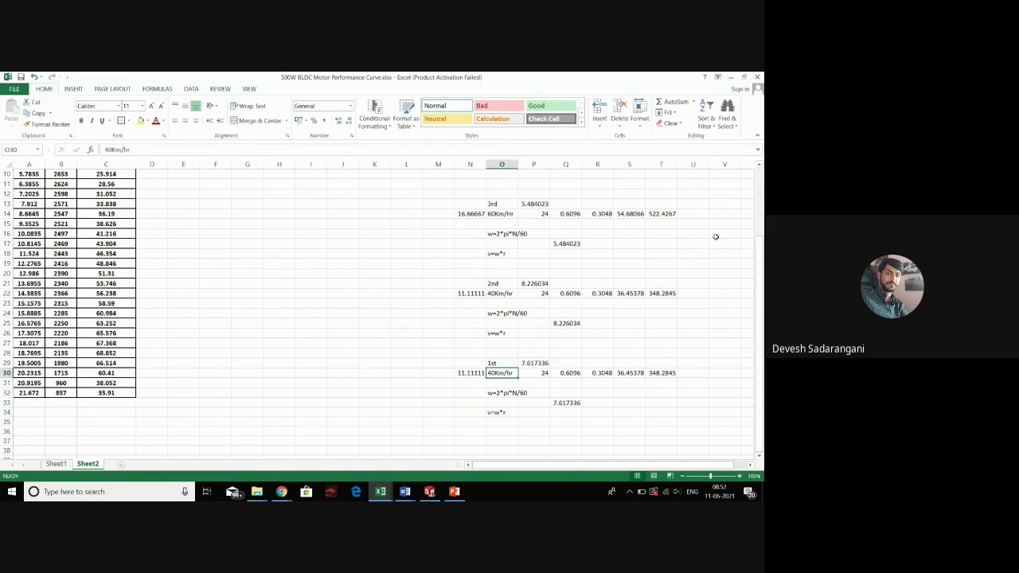
text(25)
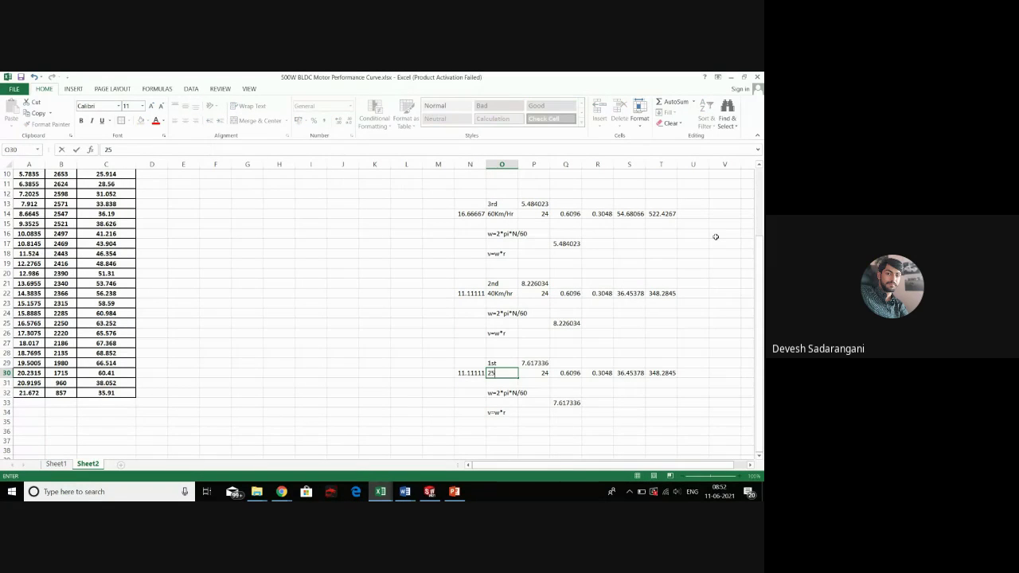
text(KM/hr)
Change N30's formula to =25*5/18, giving 6.944444 m/s and 217.6778 wheel RPM
click(470, 450)
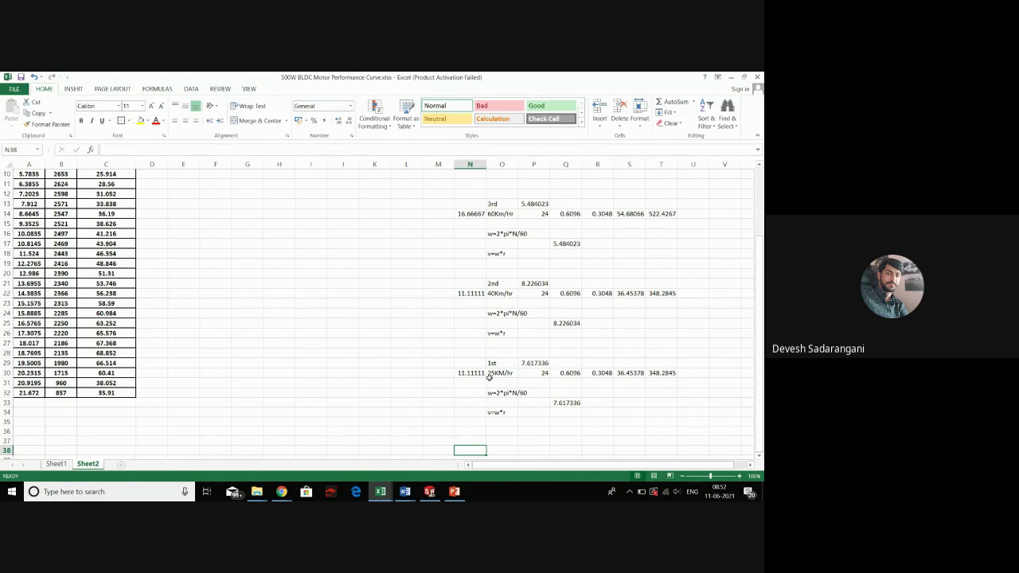
click(487, 382)
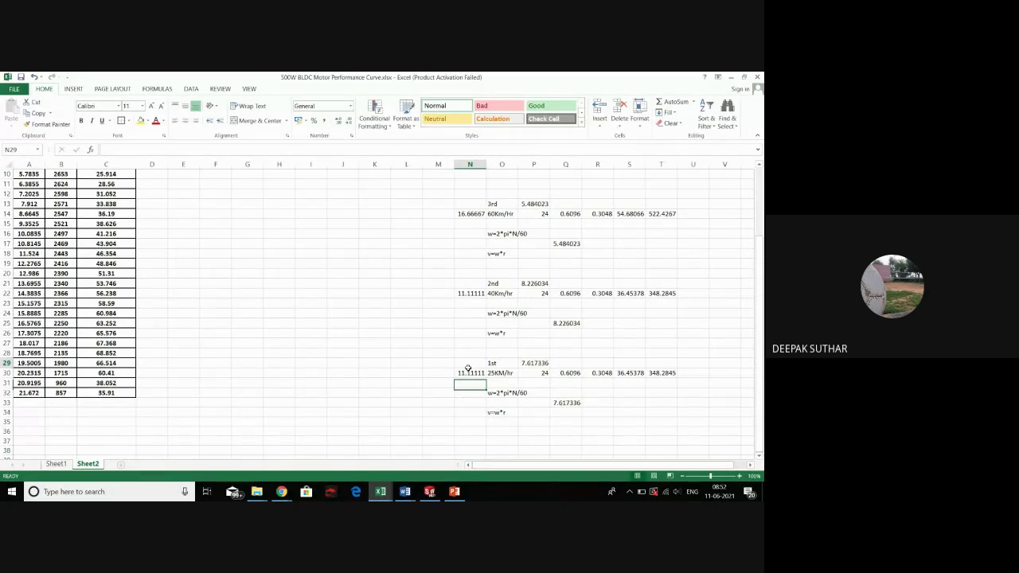
double_click(469, 373)
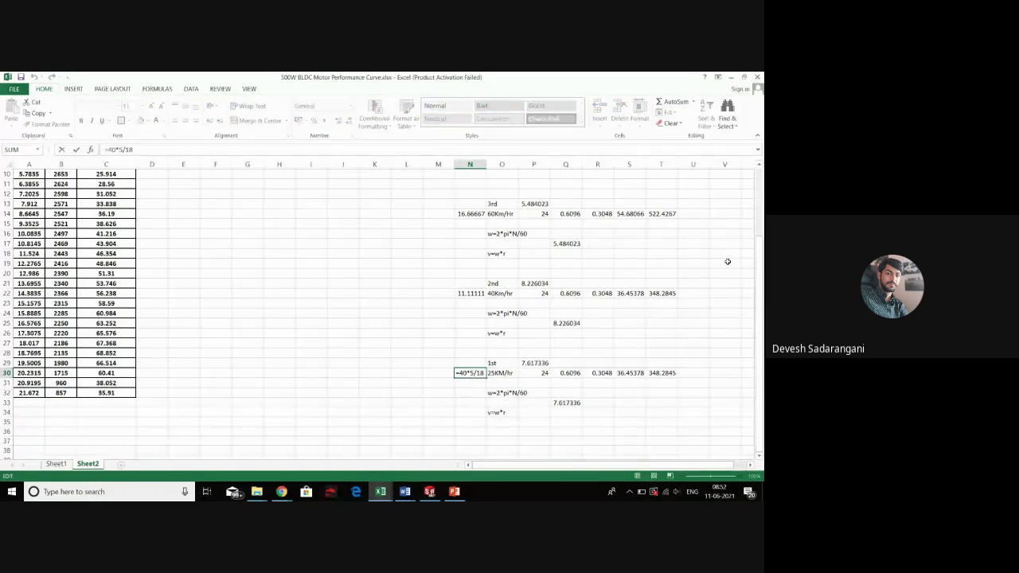
key(BackSpace)
key(BackSpace)
text(25)
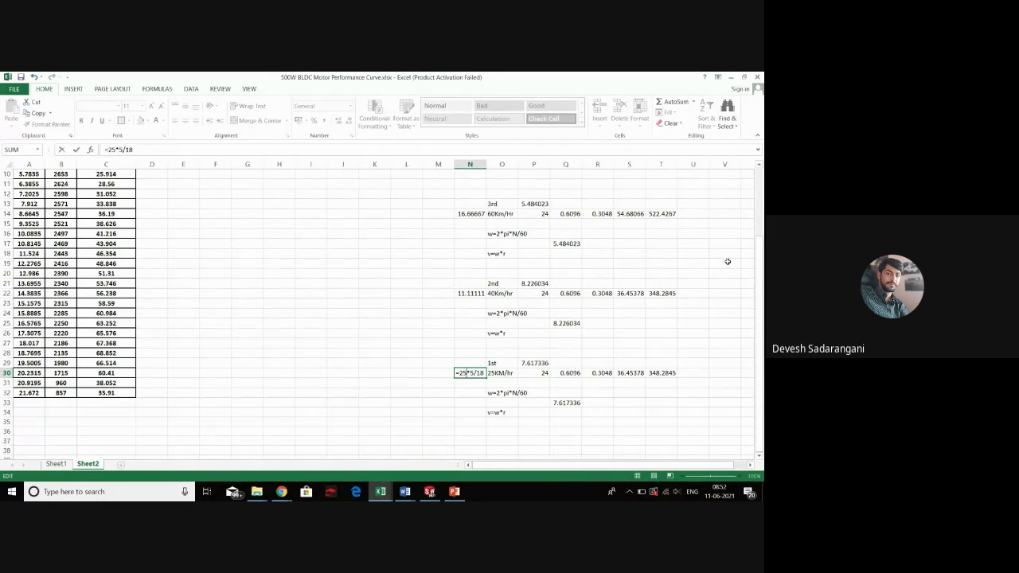
click(618, 381)
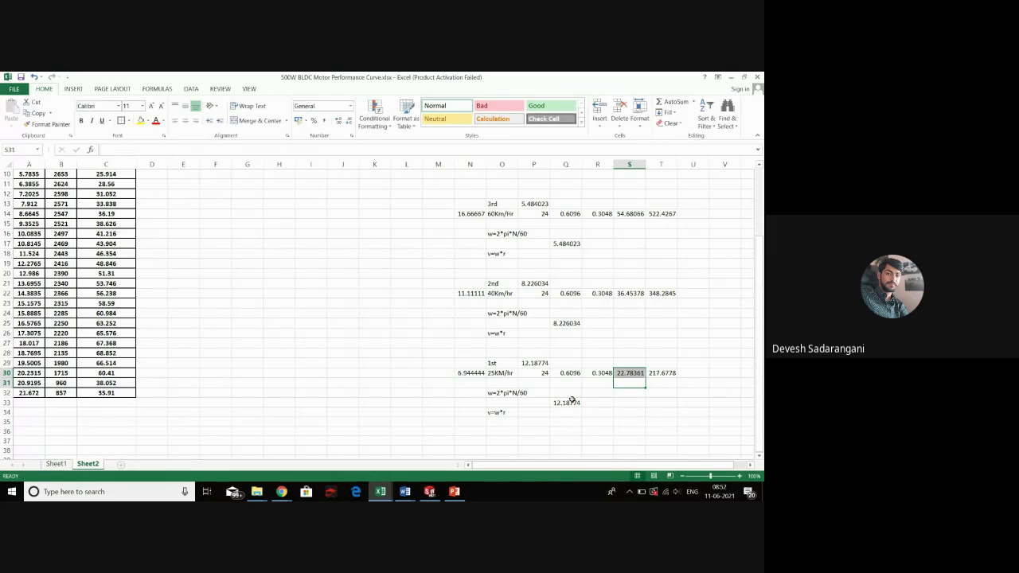
click(663, 373)
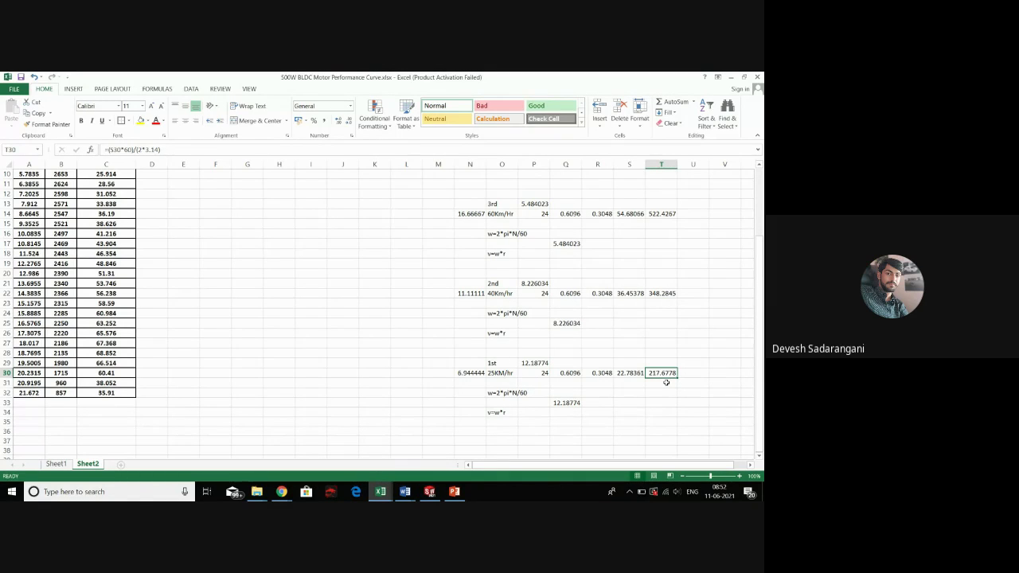
Set Q33 to =B2/T30, giving the 1st-gear value 13.16165
click(577, 405)
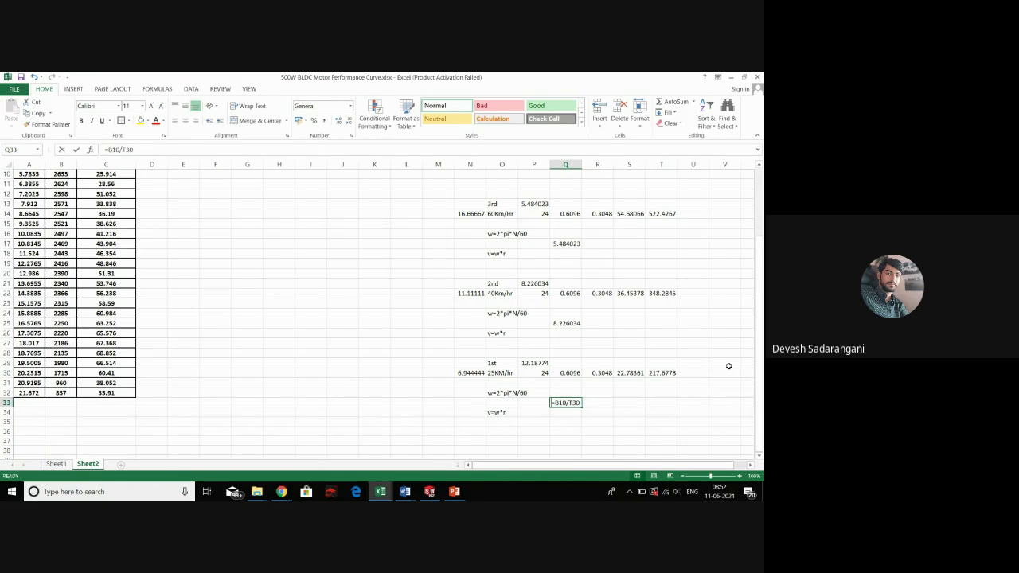
text(=)
scroll(8, 231, up, 3)
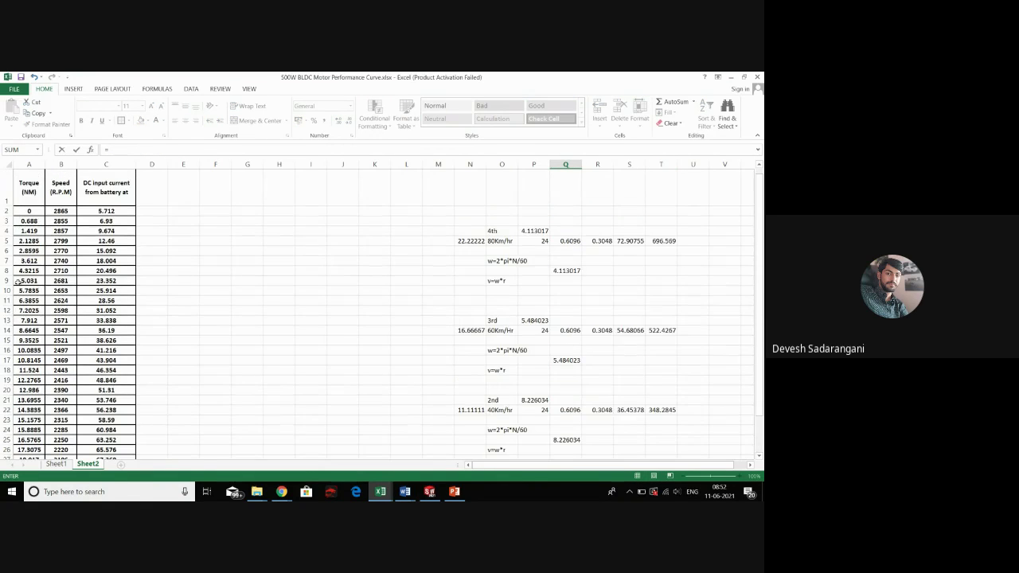
click(60, 212)
scroll(423, 289, down, 5)
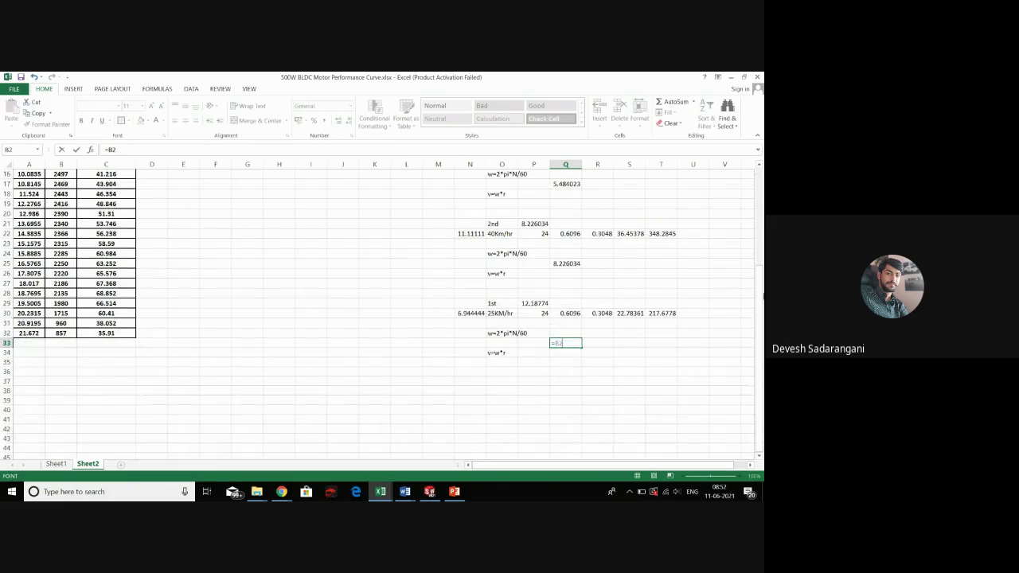
text(/)
click(669, 312)
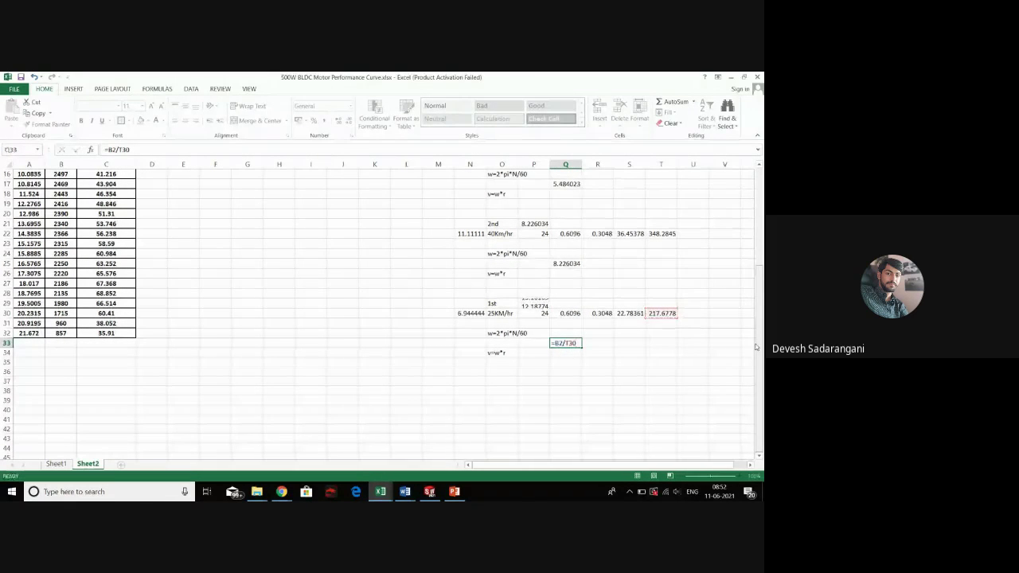
key(Return)
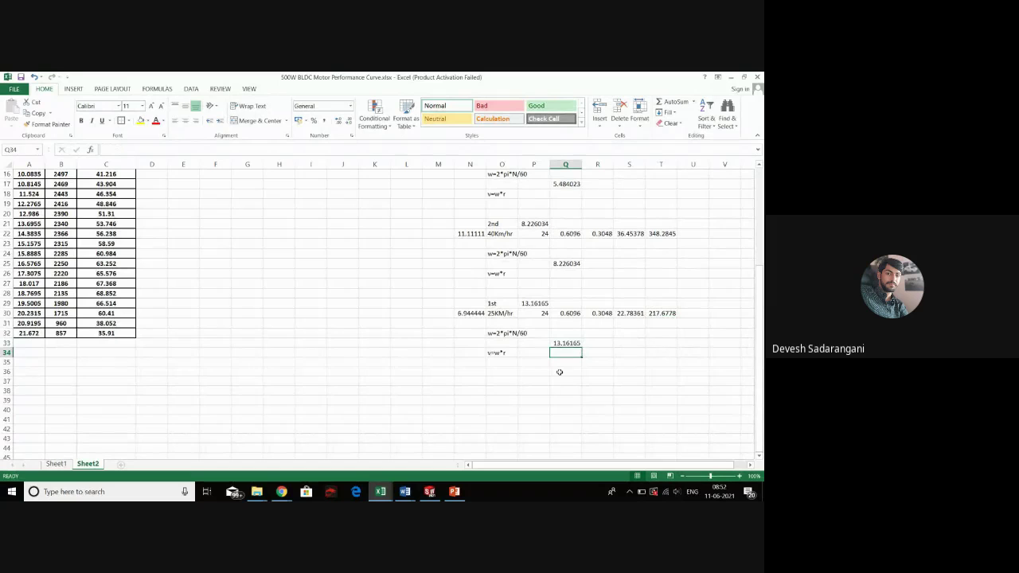
Review the gear formulas in Q33, Q25, Q17 and Q8
scroll(560, 371, up, 1)
click(560, 371)
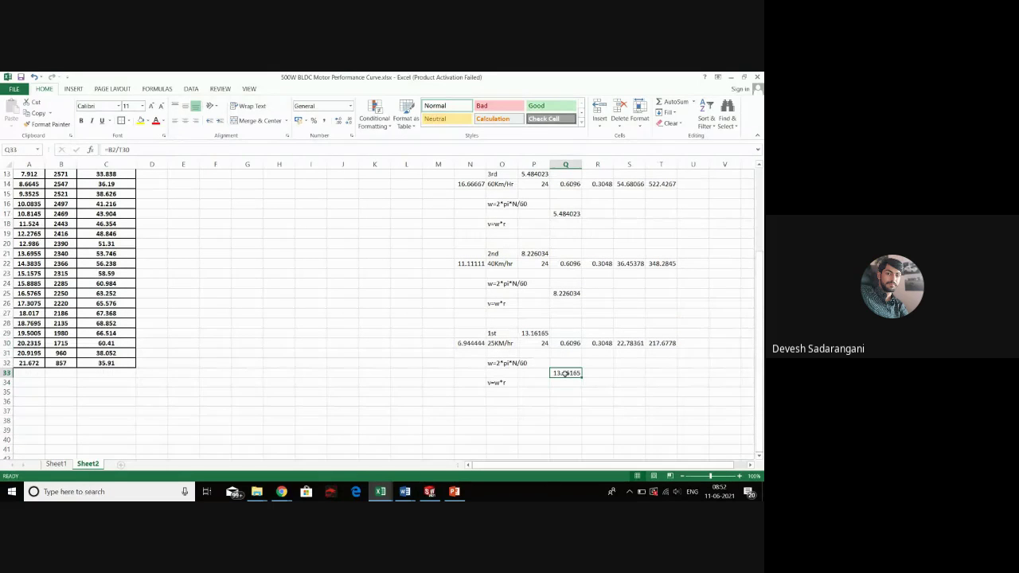
click(561, 293)
scroll(561, 302, up, 2)
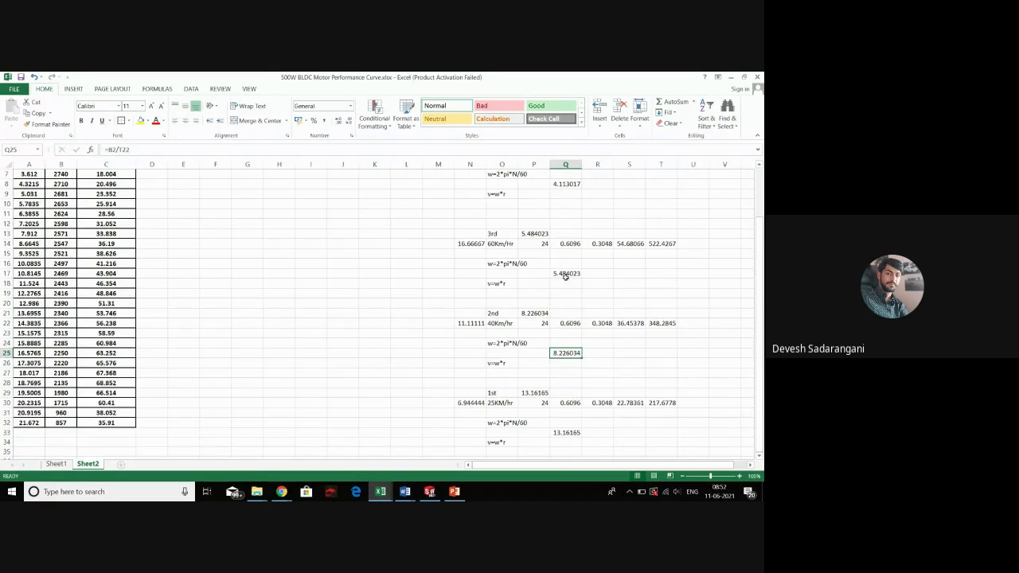
click(562, 275)
scroll(562, 280, up, 2)
click(566, 271)
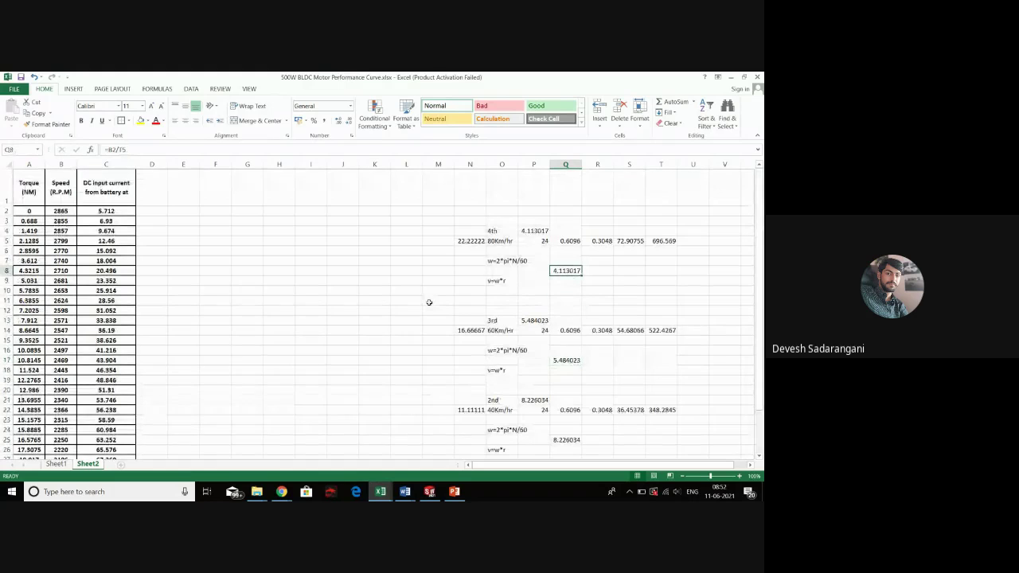
scroll(428, 302, down, 2)
scroll(428, 301, up, 2)
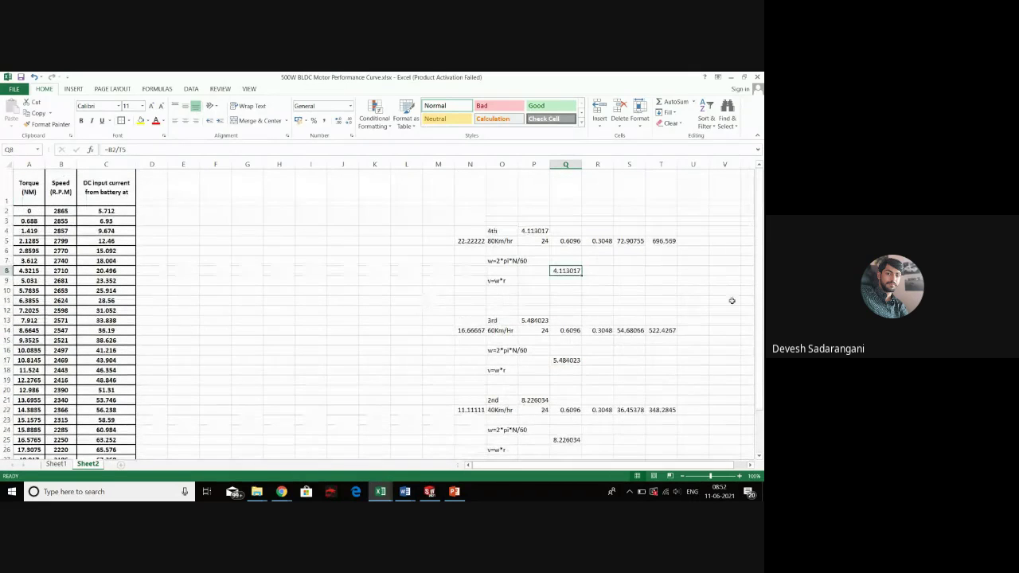
click(598, 260)
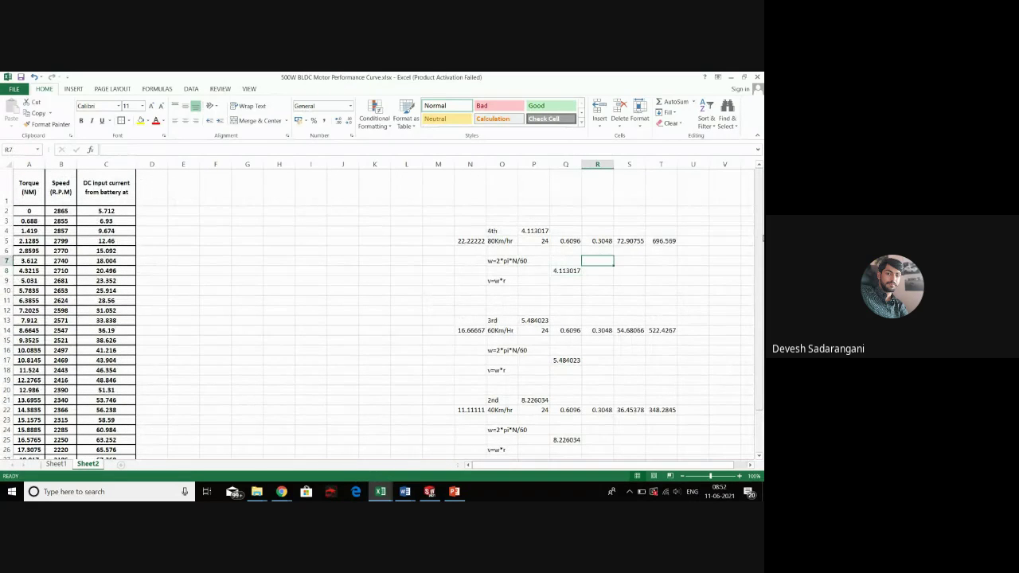
Enter the heading SR in R7 with 3 in R8, and the heading TGR in Q7
text(5R)
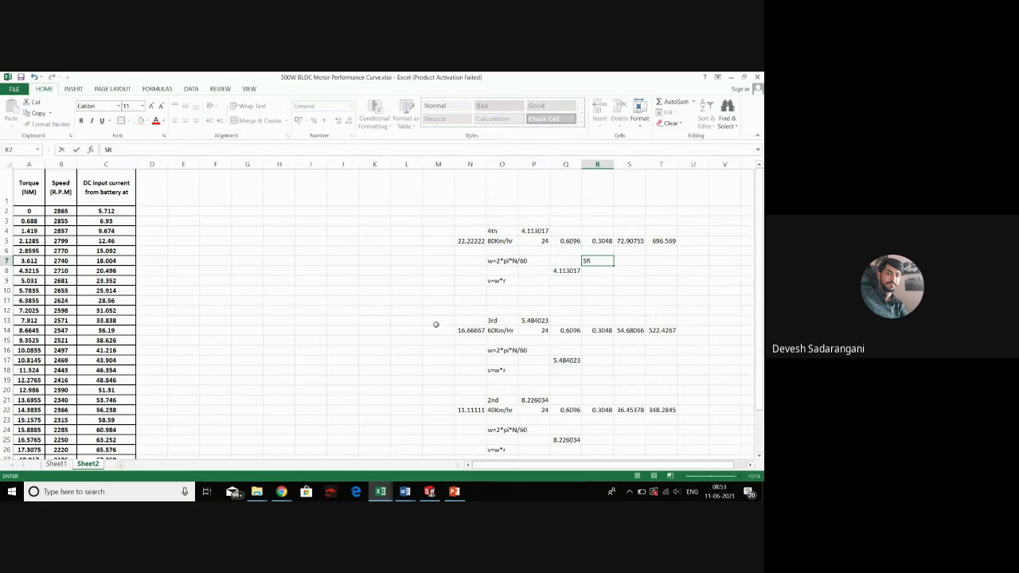
click(589, 271)
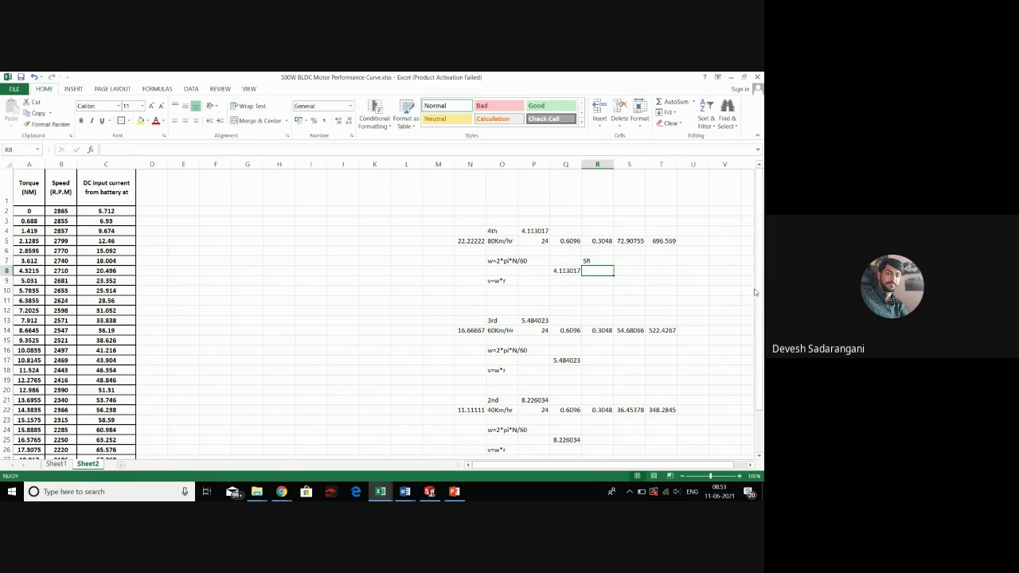
text(3)
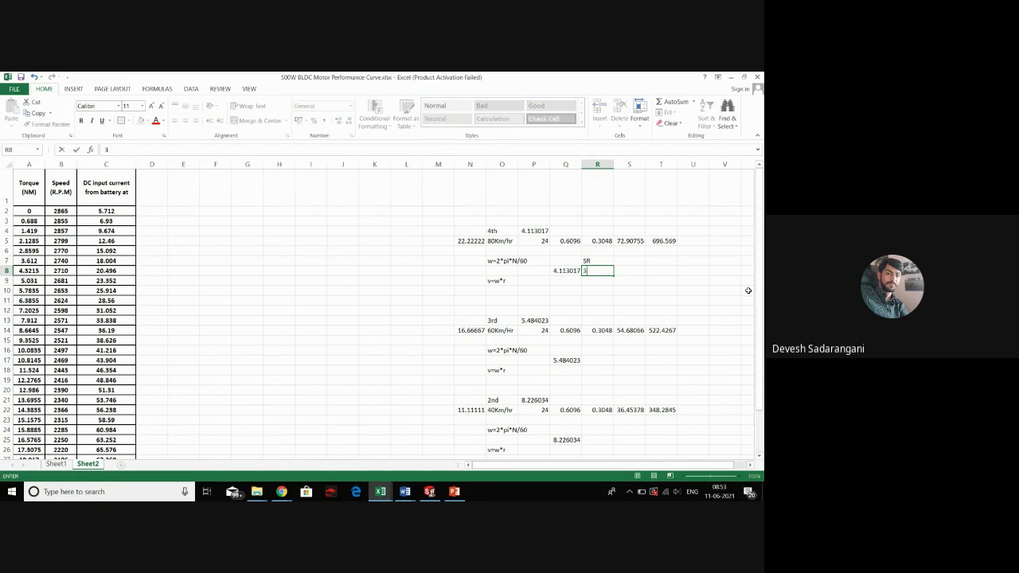
click(709, 301)
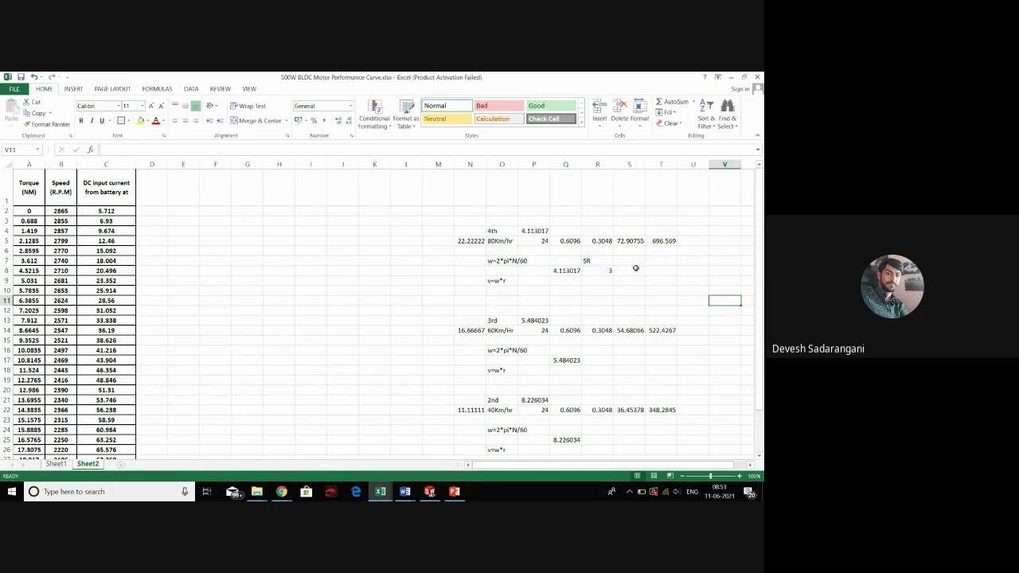
click(635, 270)
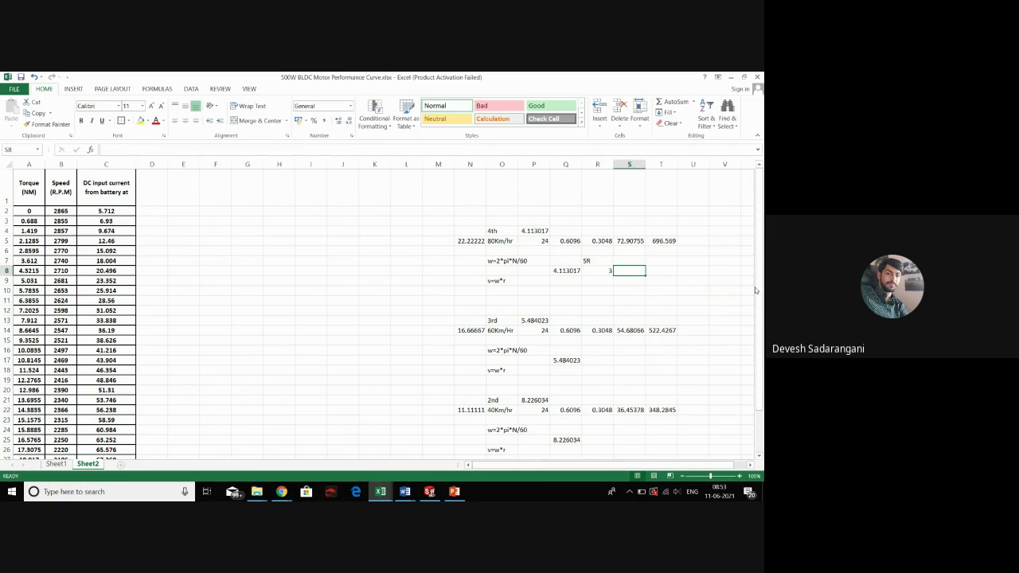
click(579, 262)
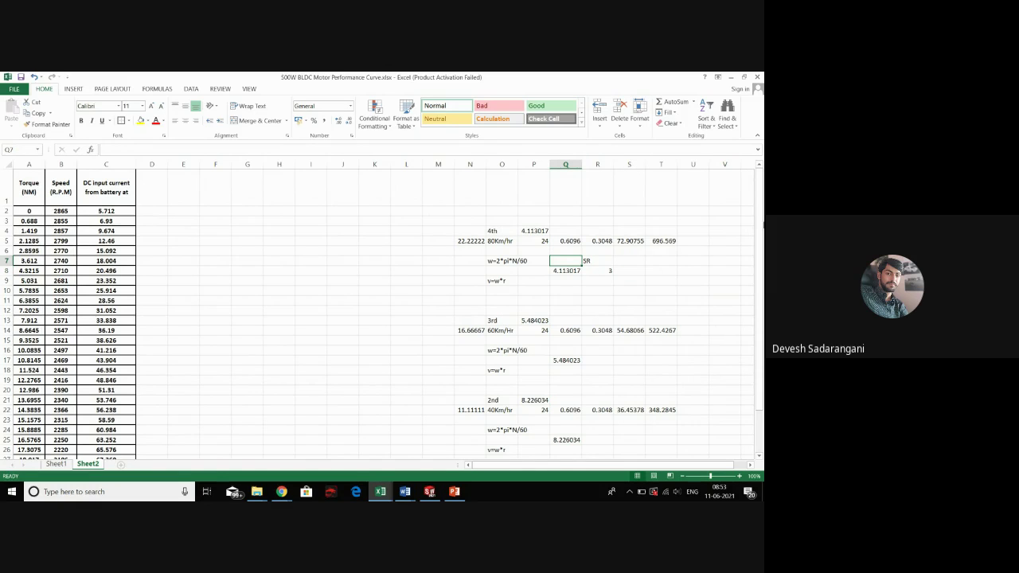
text(TGR)
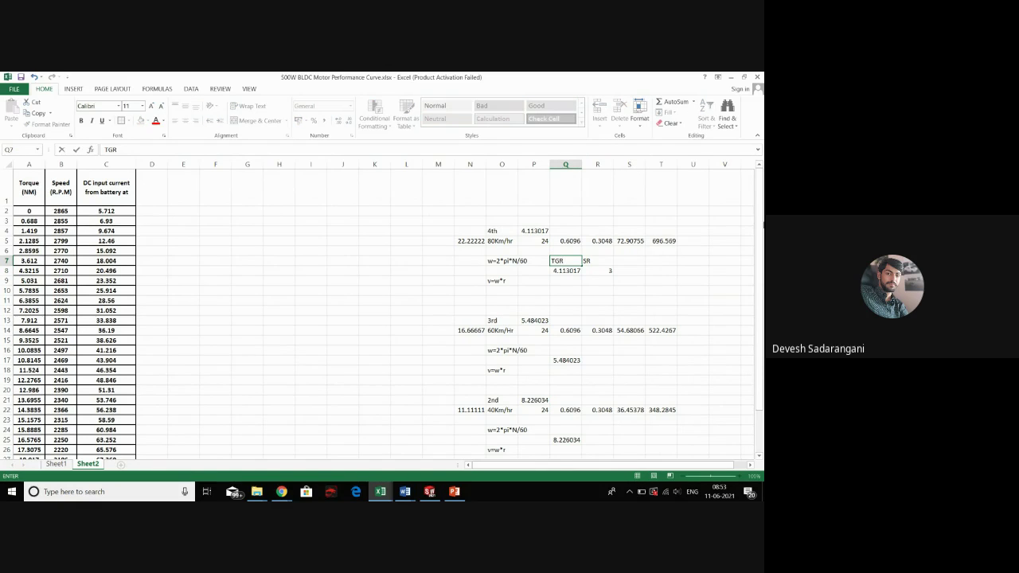
click(638, 260)
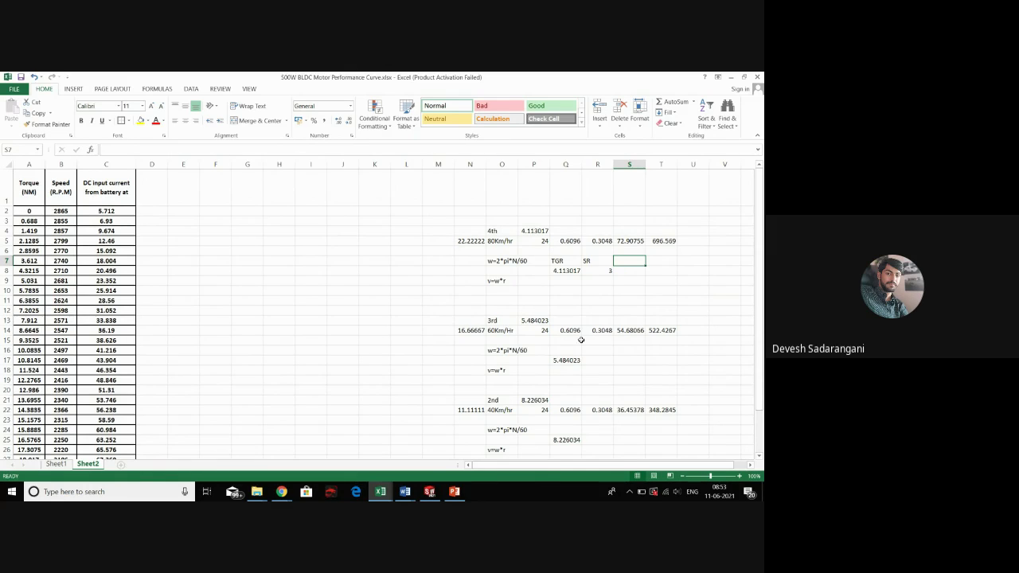
click(629, 272)
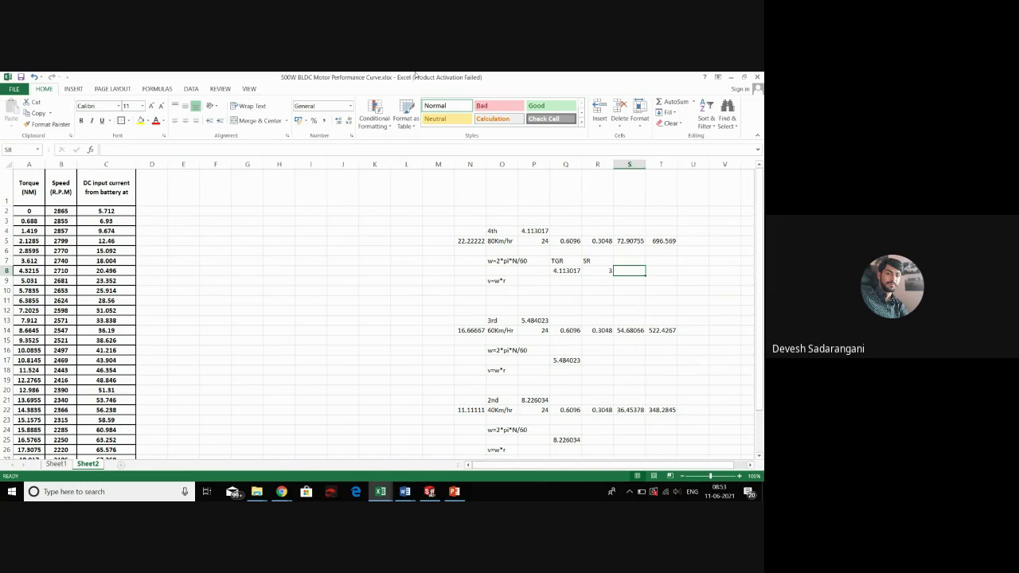
Enter =Q8/R8 in S8, giving the 4th-gear ratio 1.371006
text(=)
click(562, 270)
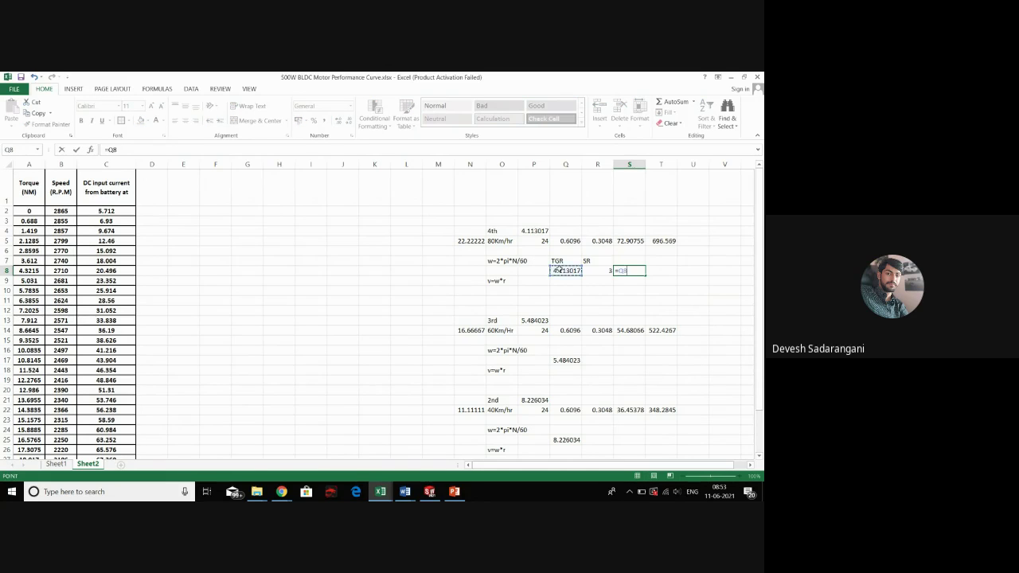
text(/)
click(593, 272)
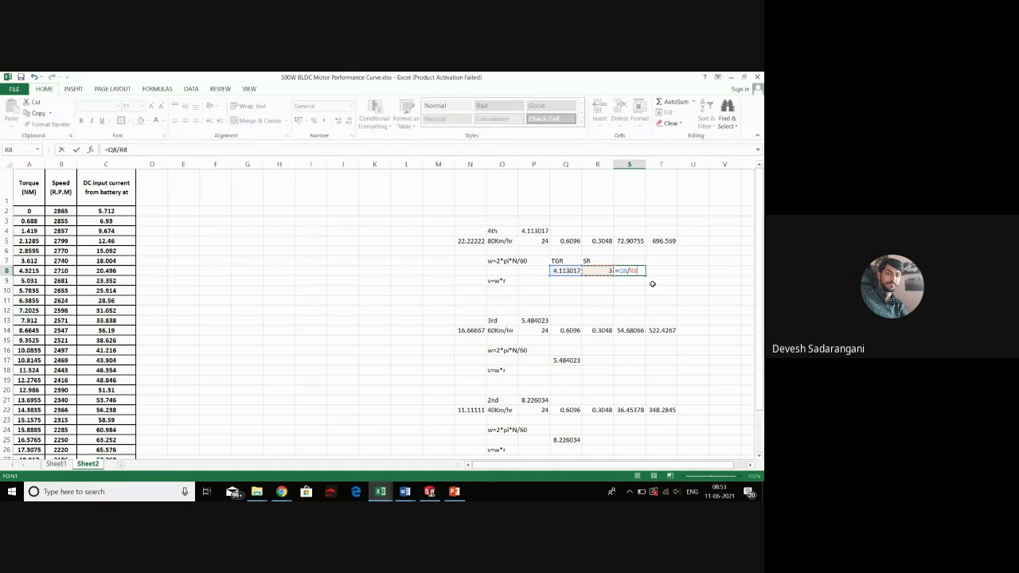
key(Return)
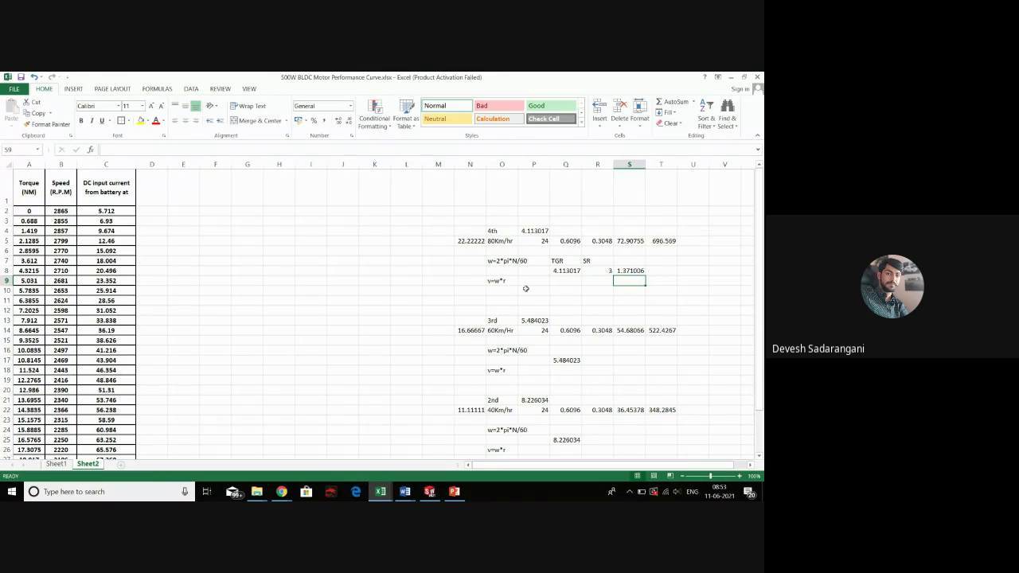
Put 3 in R17 and the Q17/R17 ratio in S17, giving 1.828008
scroll(555, 312, down, 1)
click(591, 306)
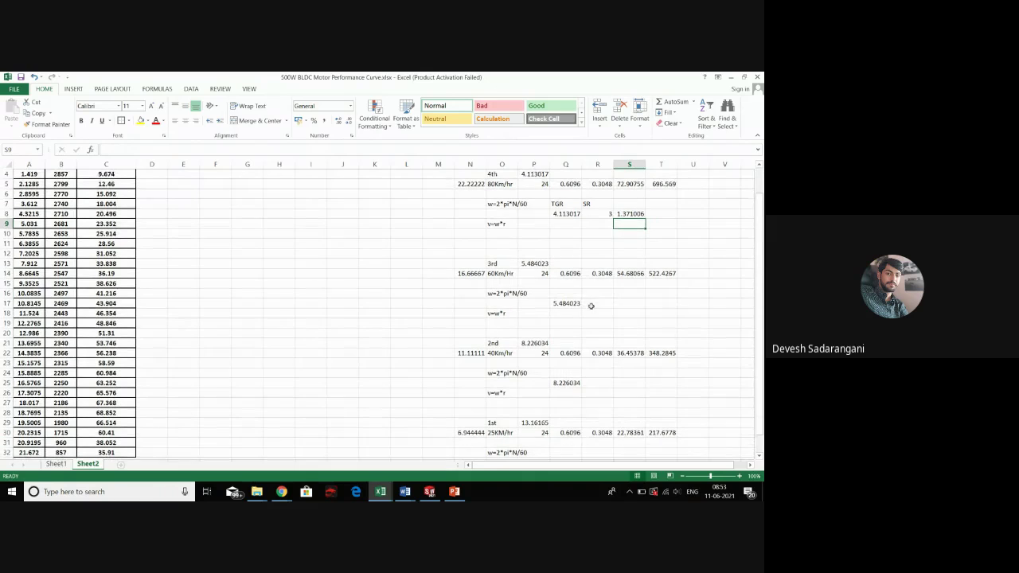
text(3)
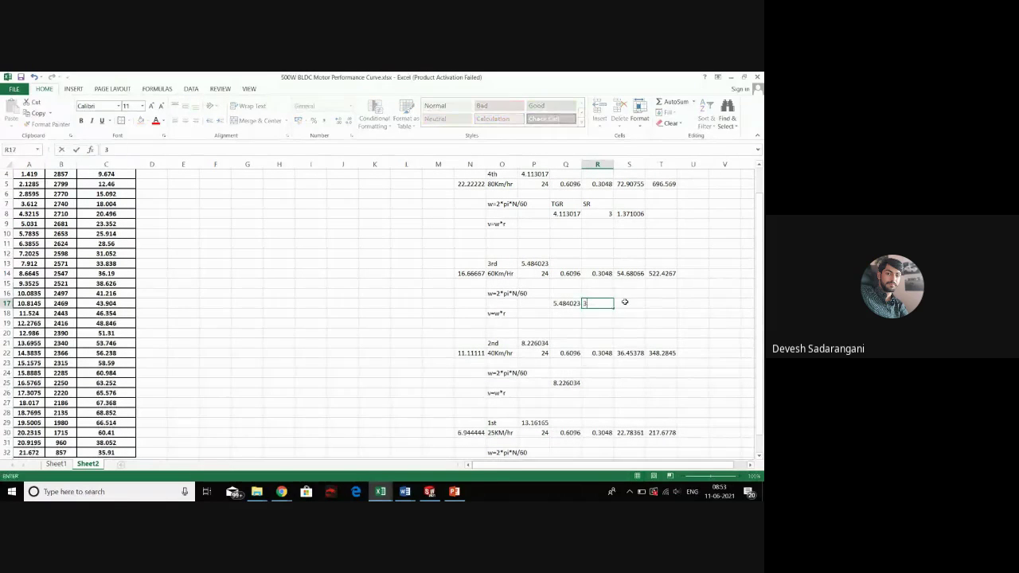
key(Tab)
text(=)
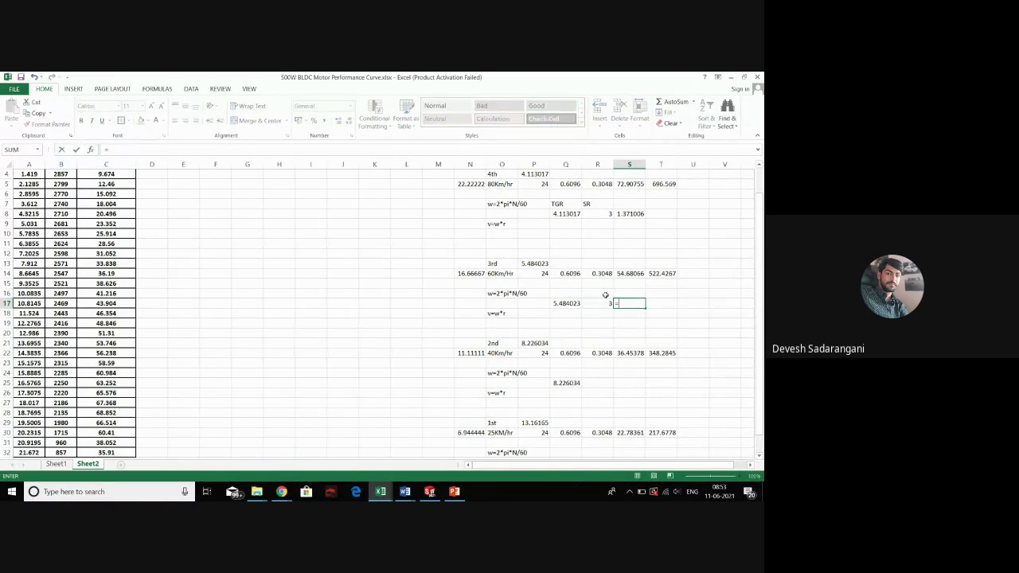
click(567, 302)
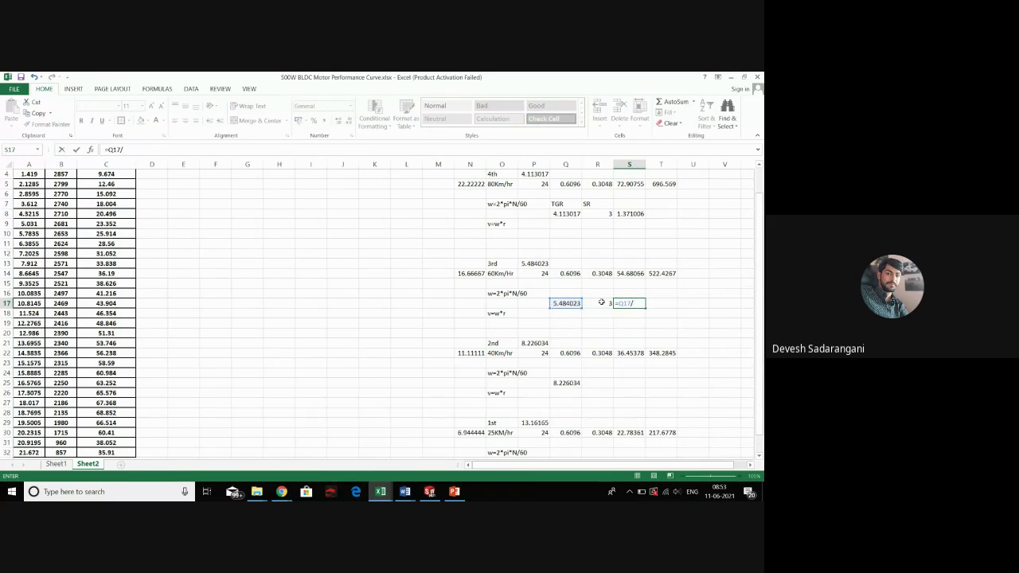
click(602, 302)
key(Return)
scroll(614, 339, down, 2)
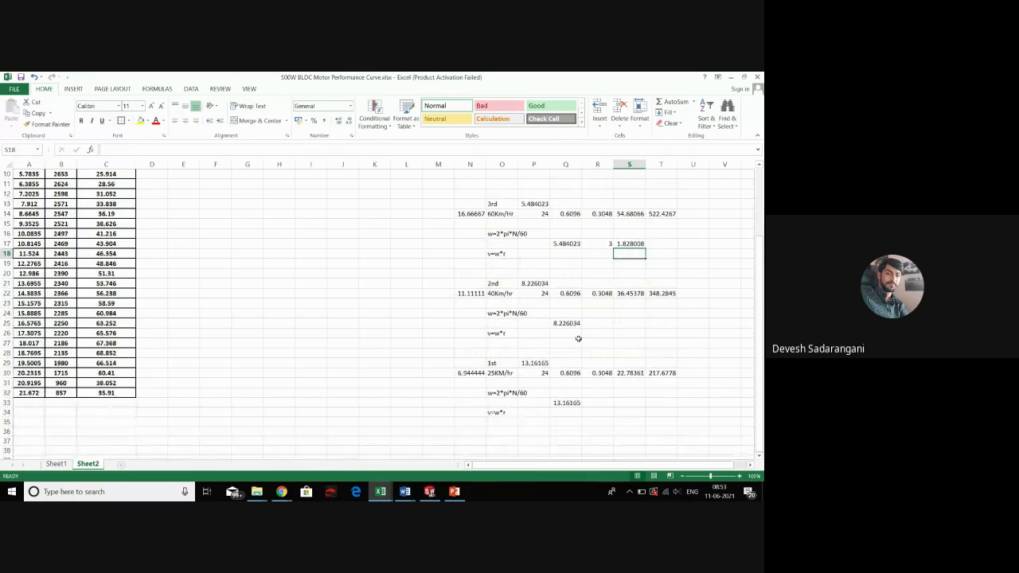
Put 3 in R25 and enter =Q25/R25 in S25, giving 2.742011
click(586, 323)
text(3)
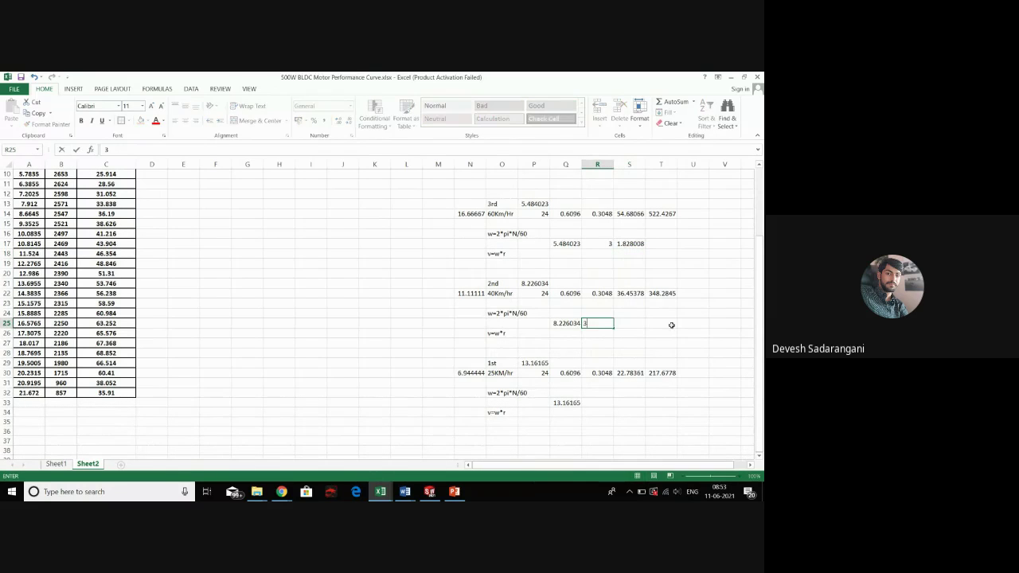
click(648, 322)
text(=)
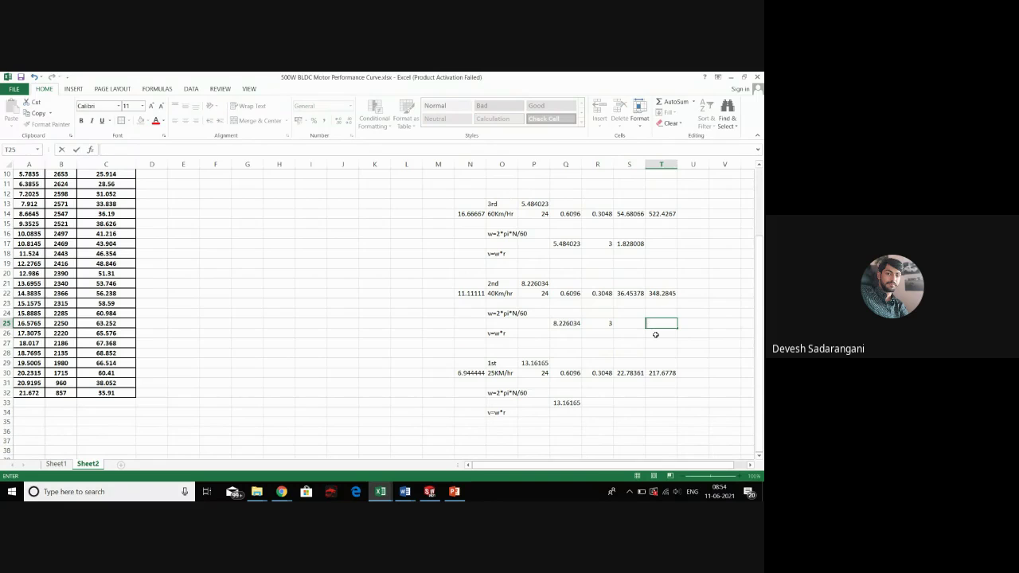
key(BackSpace)
key(Left)
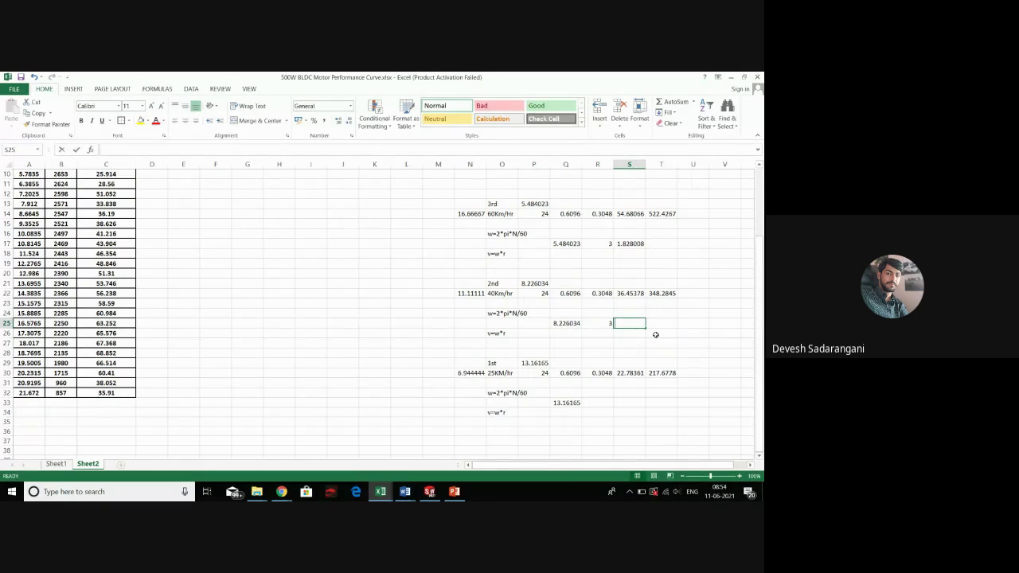
text(=)
click(568, 322)
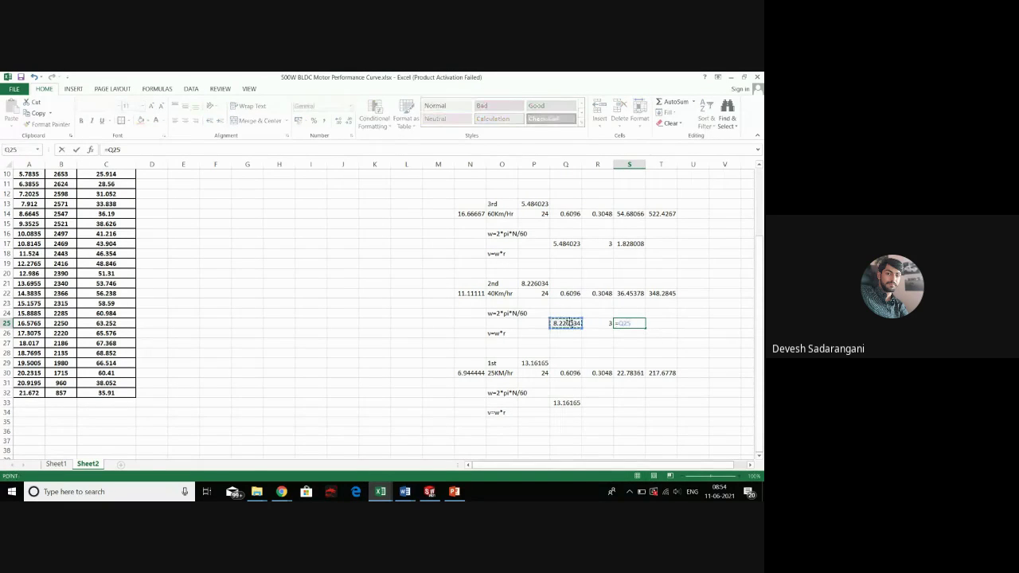
text(/)
scroll(596, 371, up, 1)
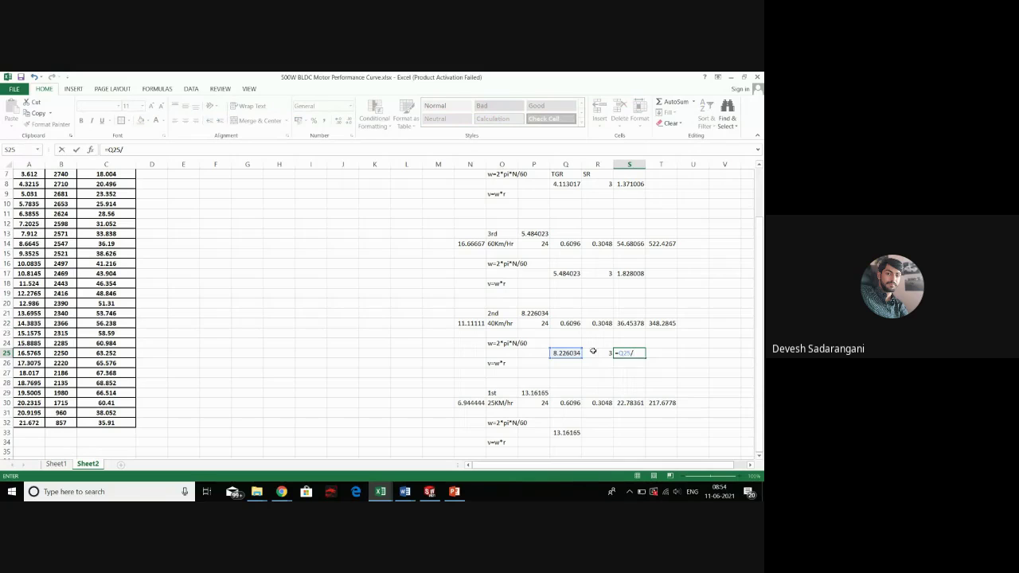
click(598, 353)
key(Return)
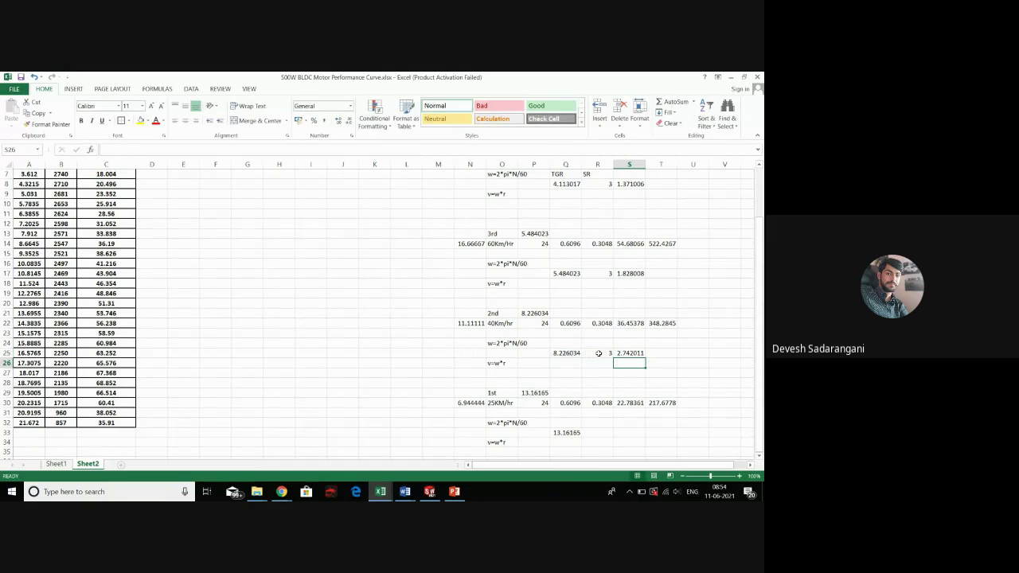
scroll(597, 354, down, 2)
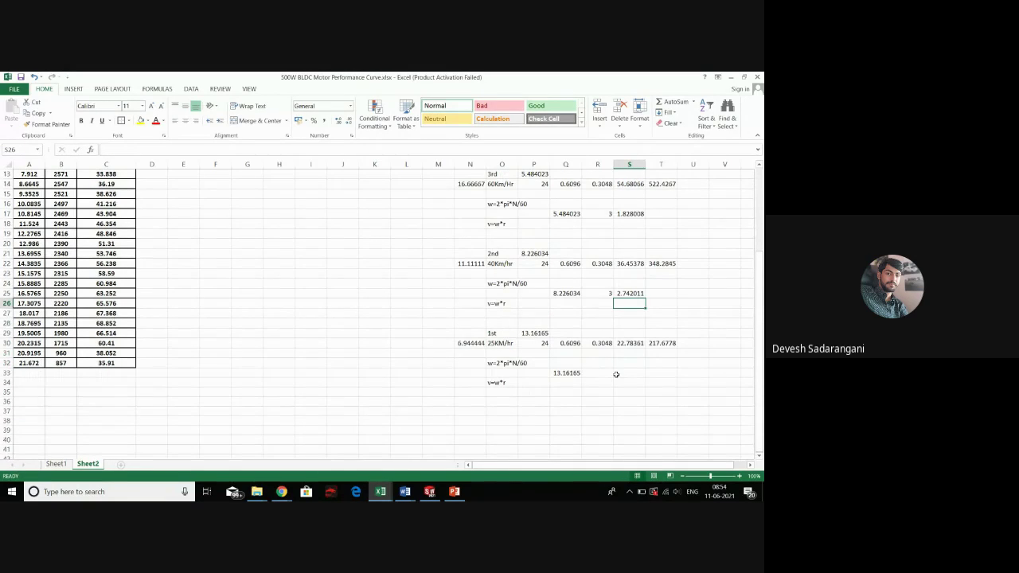
Put 3 in R33 and enter =Q33/R33 in S33, giving 4.387218
click(607, 373)
text(3)
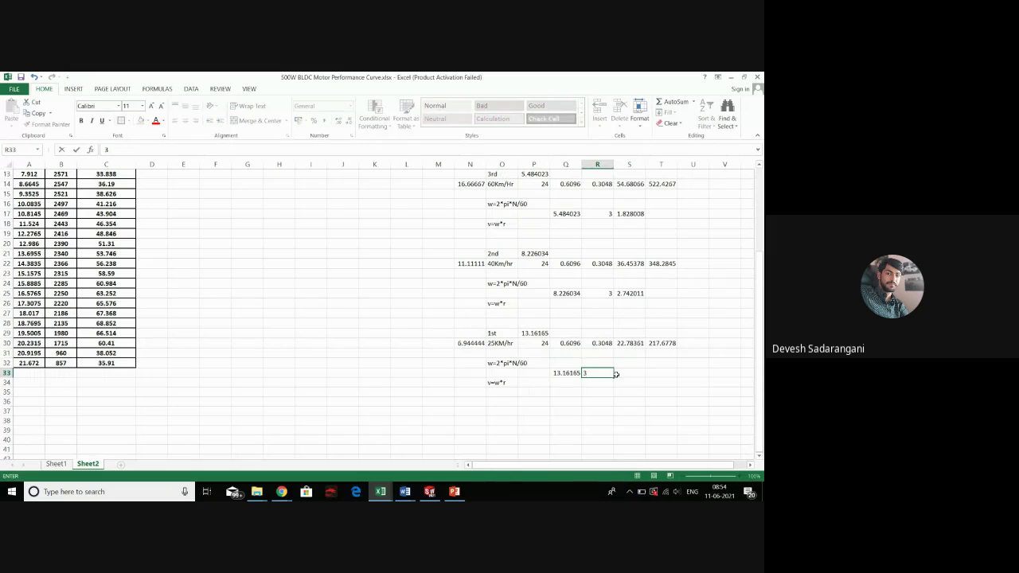
click(616, 374)
text(=)
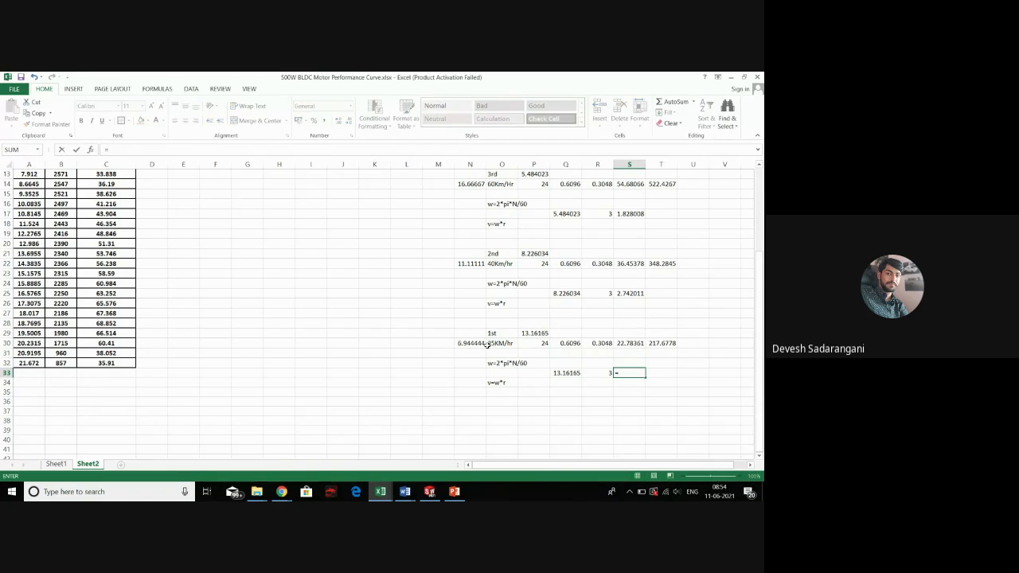
click(565, 364)
click(562, 374)
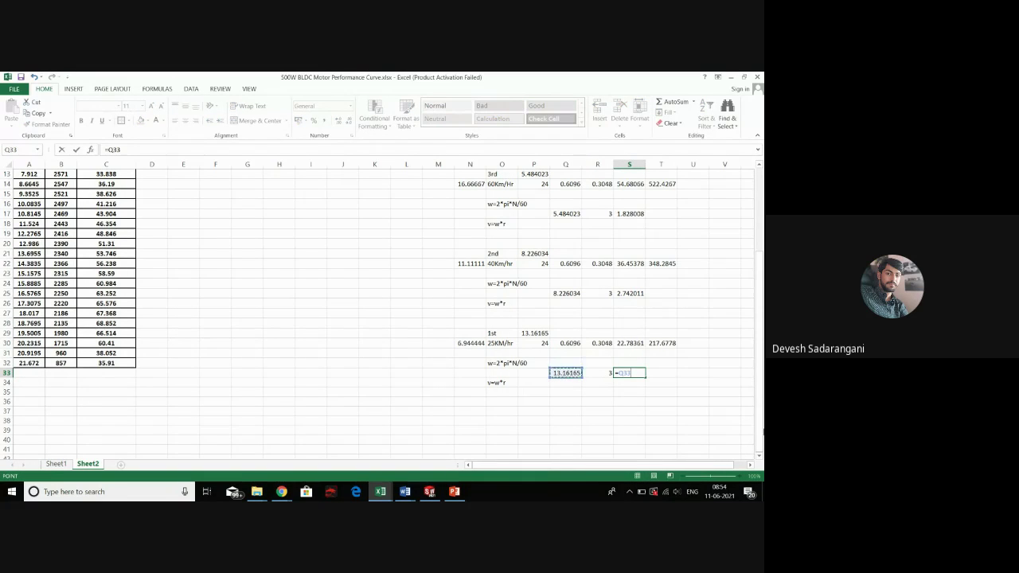
text(/)
click(602, 374)
key(Return)
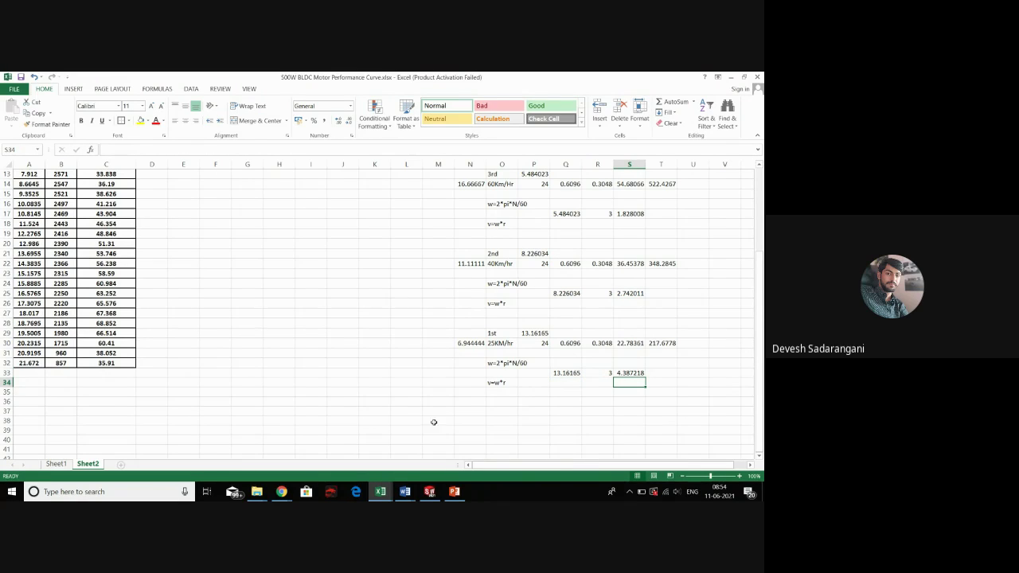
scroll(586, 338, up, 4)
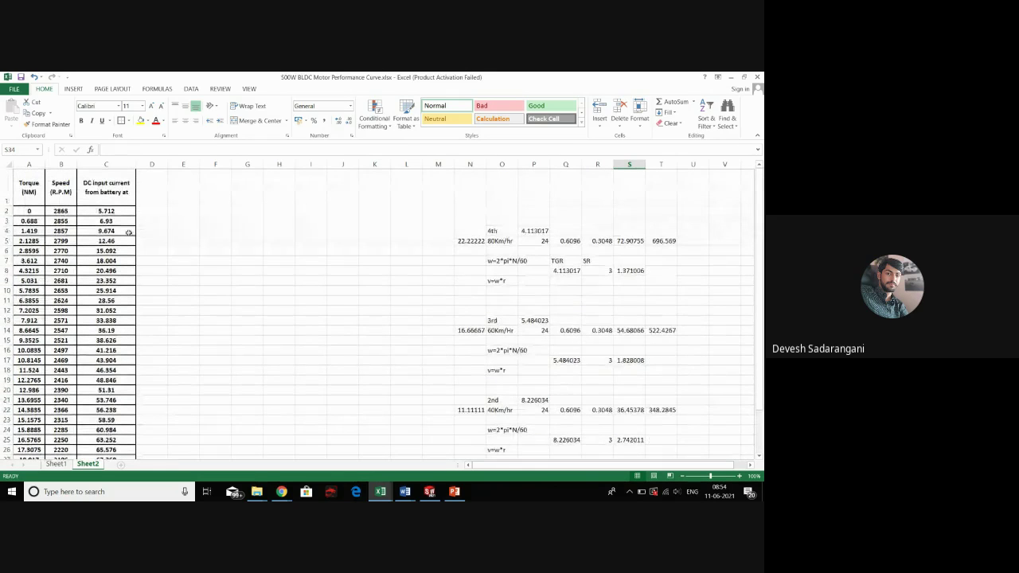
Add the header TGR in D1 and set D2 to =Q33
click(154, 191)
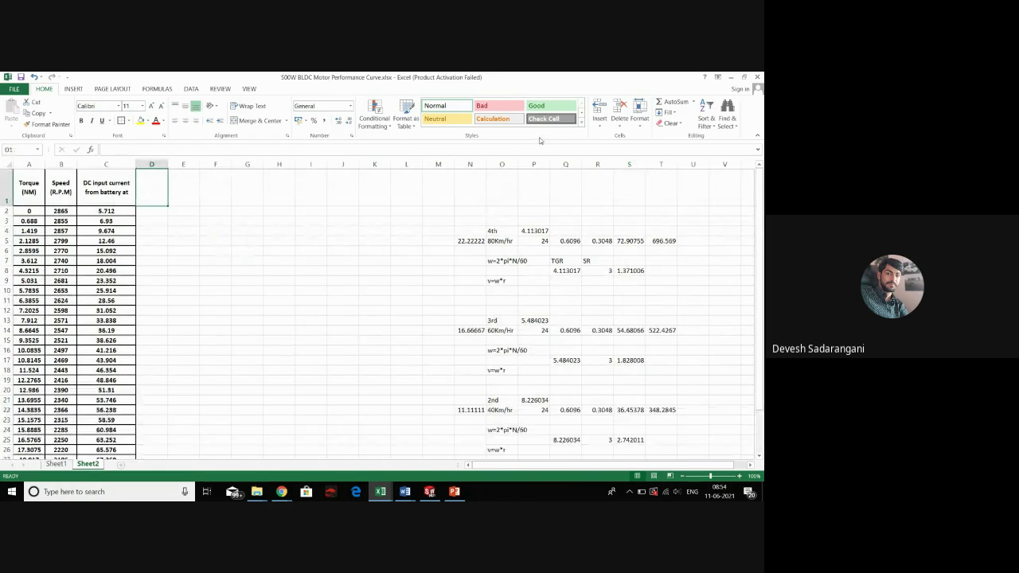
text(TGR)
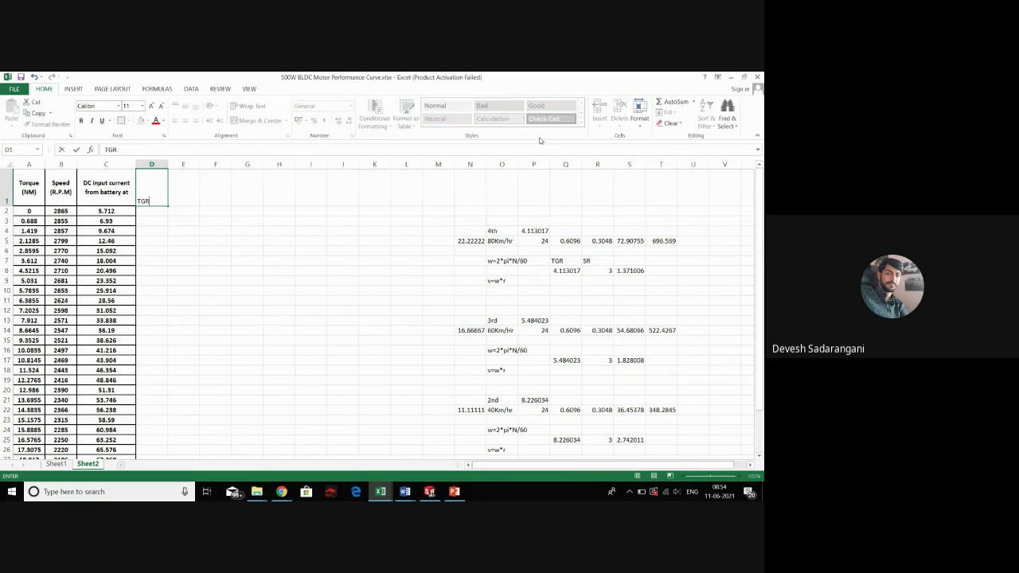
scroll(554, 348, down, 5)
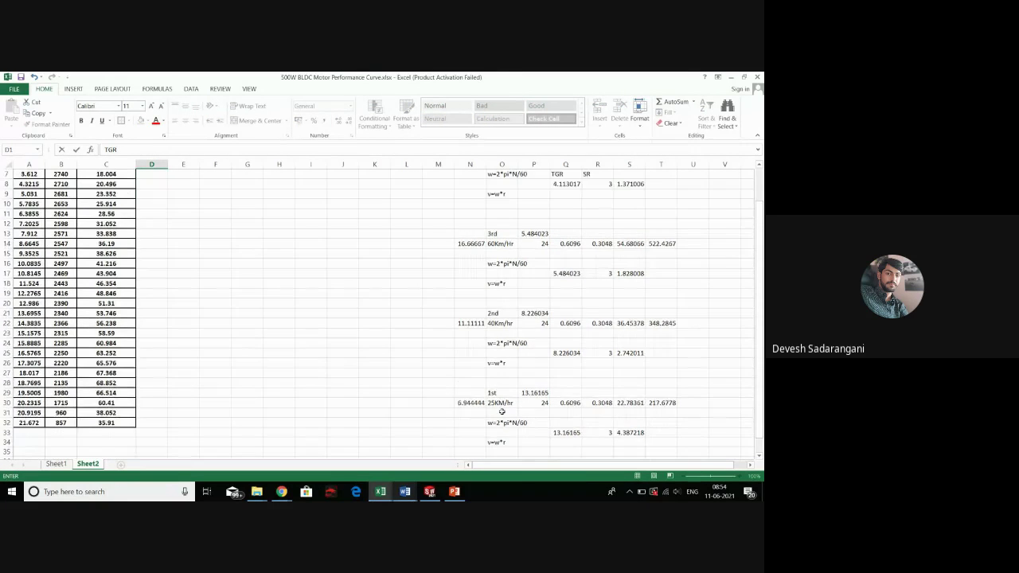
scroll(239, 313, up, 5)
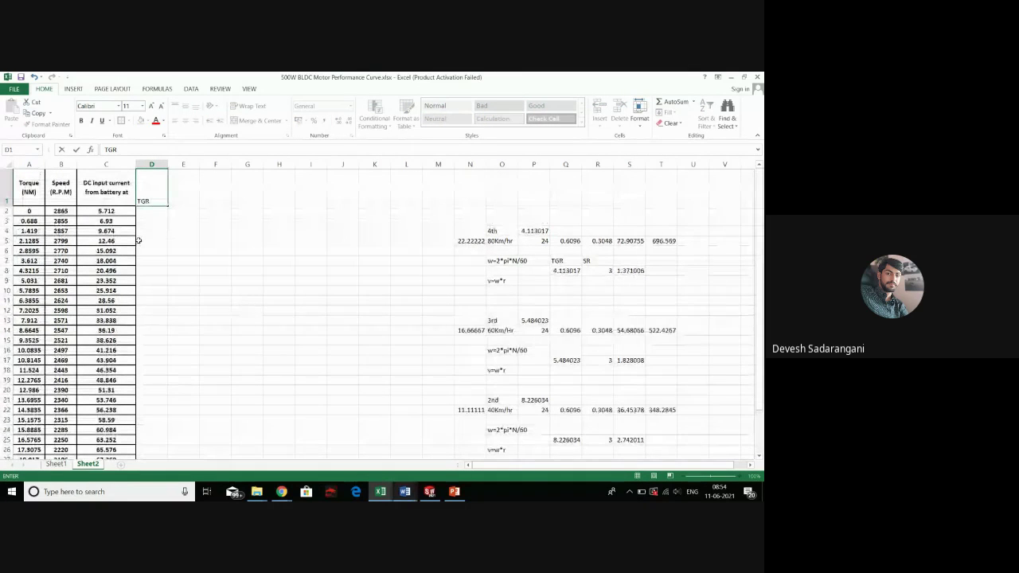
drag(154, 212, 159, 217)
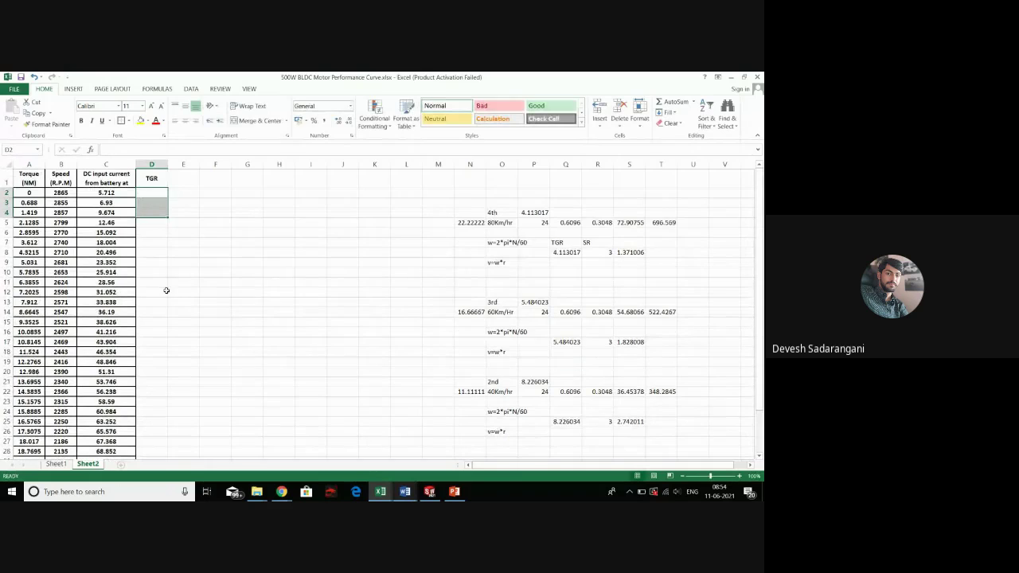
click(167, 191)
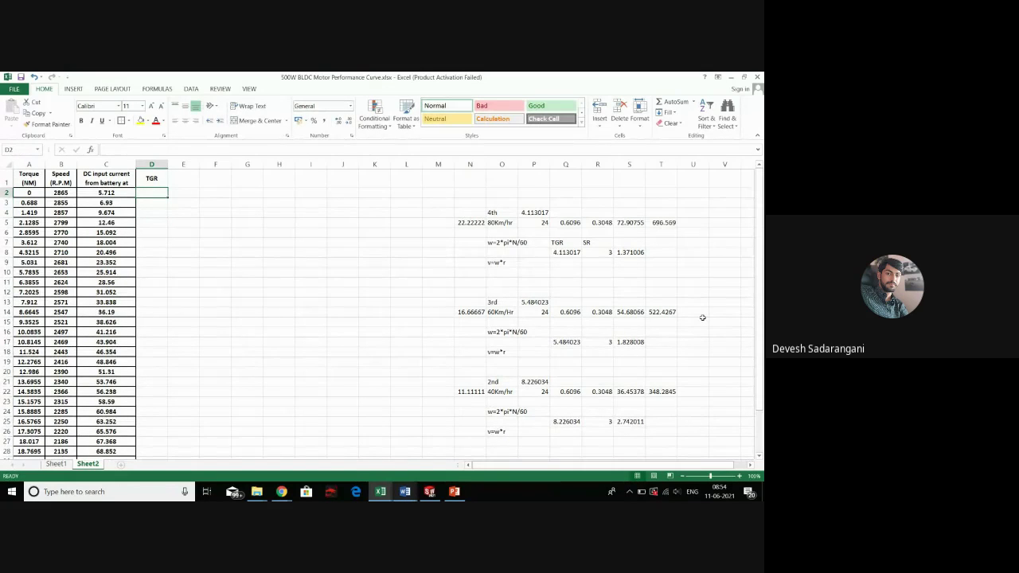
text(=)
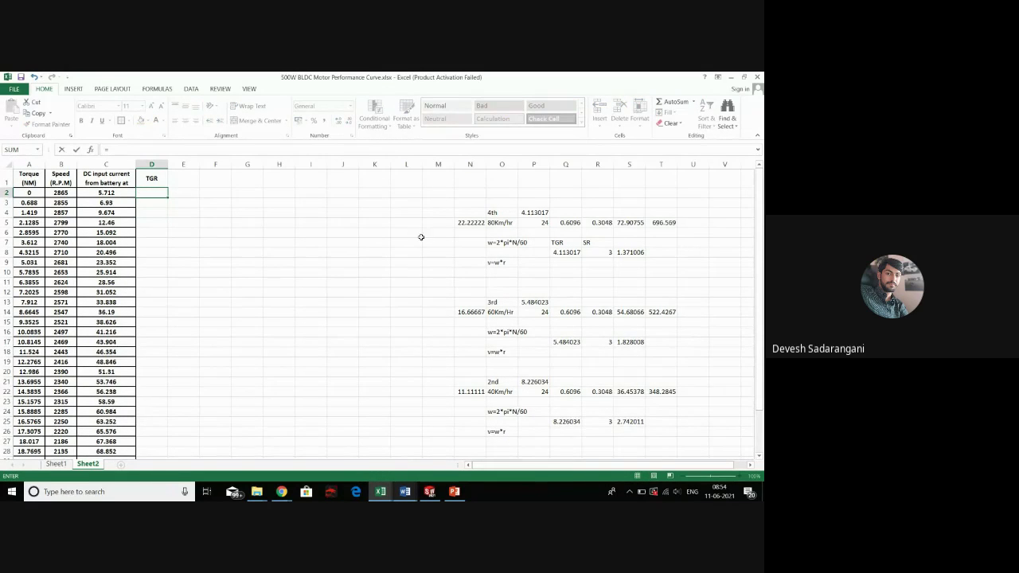
scroll(421, 237, down, 4)
click(562, 373)
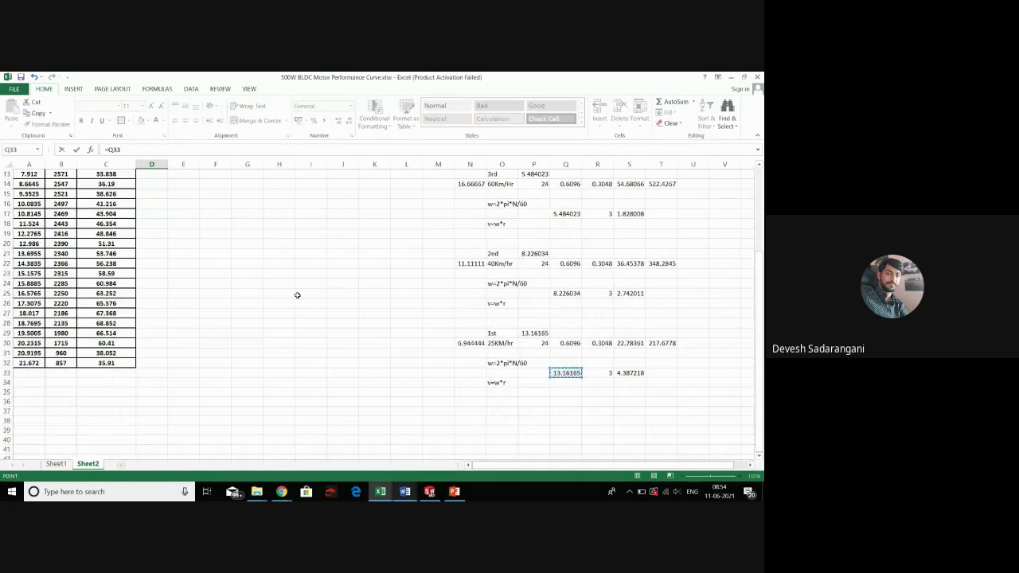
scroll(278, 292, up, 4)
key(Return)
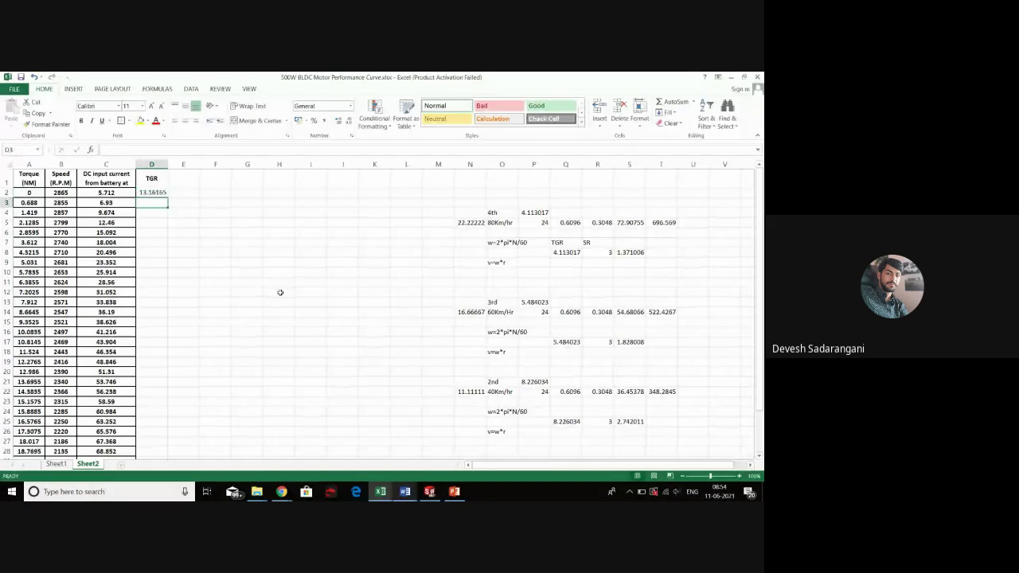
Fill column D down to row 32 with the fixed value 13.16165, replacing the copied formulas that showed 0
click(152, 194)
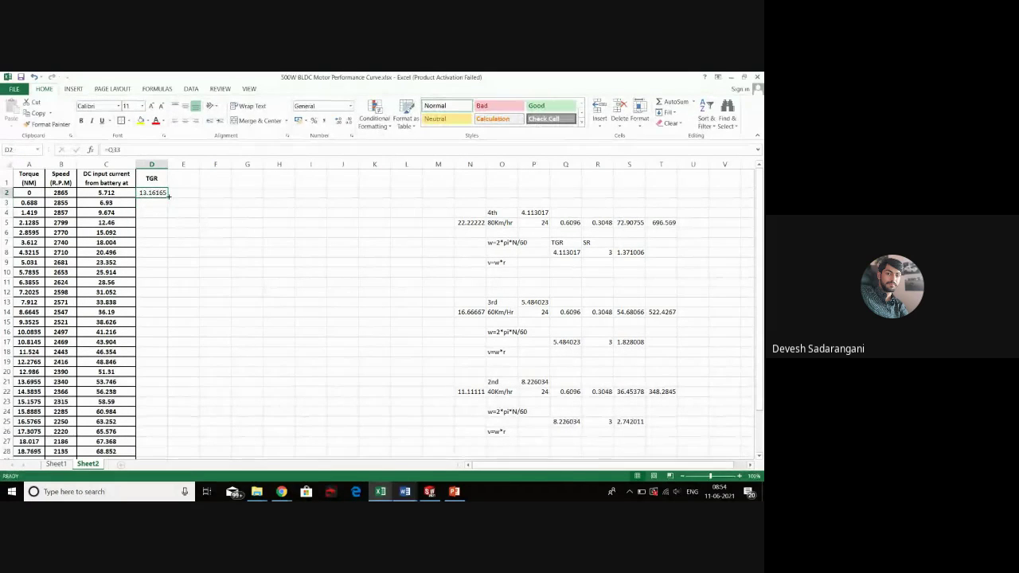
drag(167, 197, 154, 450)
scroll(165, 380, up, 2)
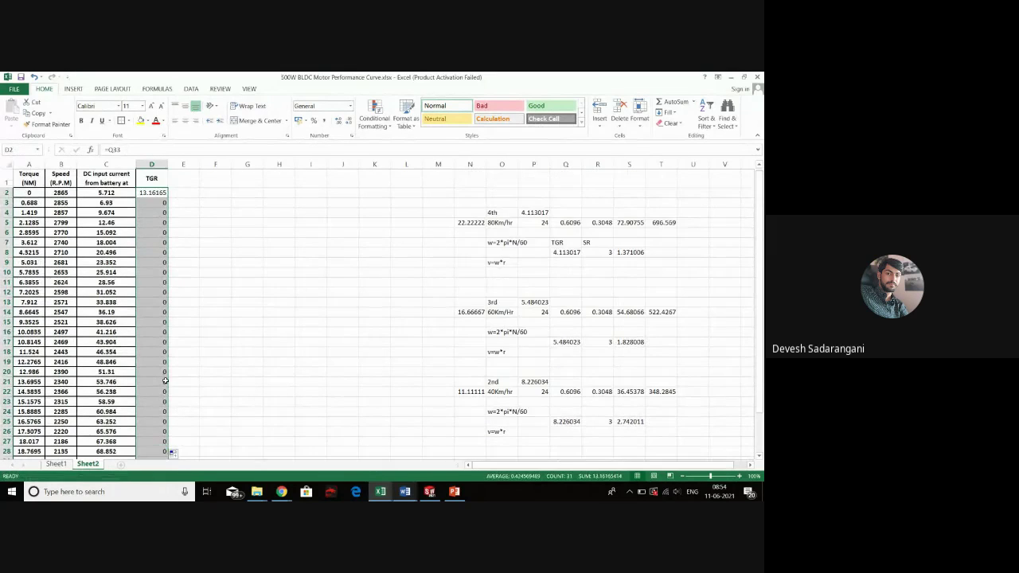
click(165, 212)
click(159, 193)
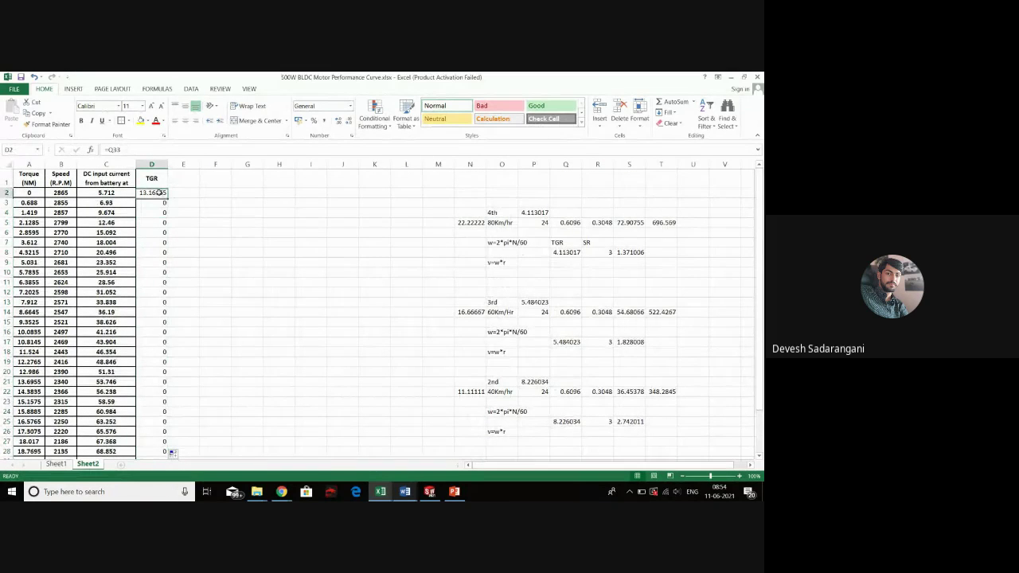
click(159, 202)
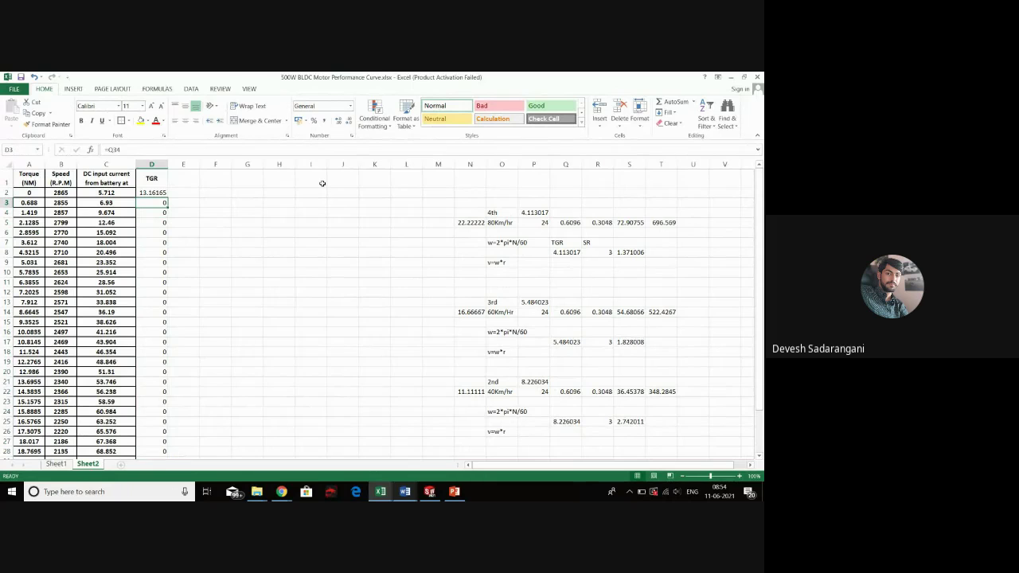
text(13)
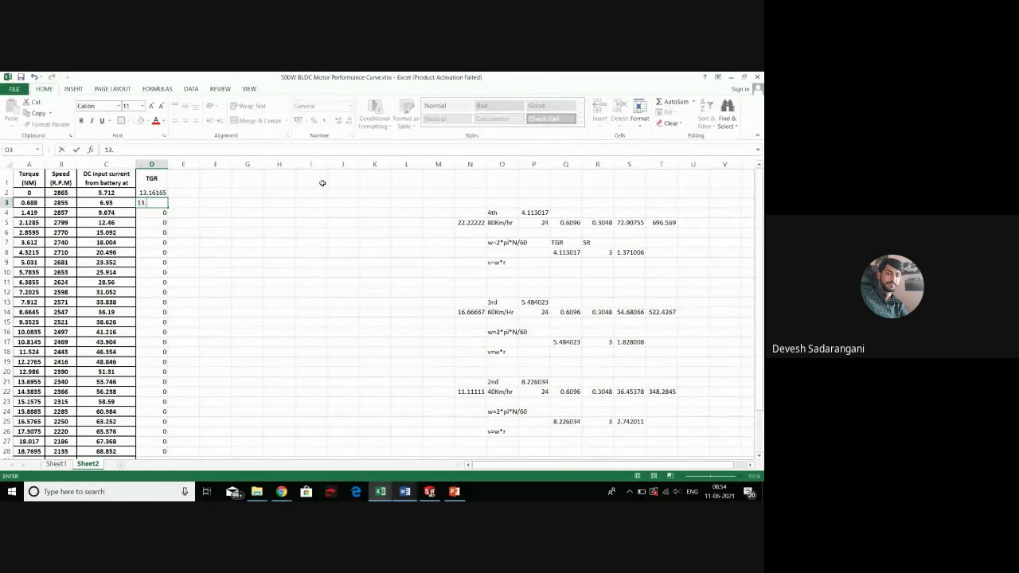
text(.16165)
click(323, 183)
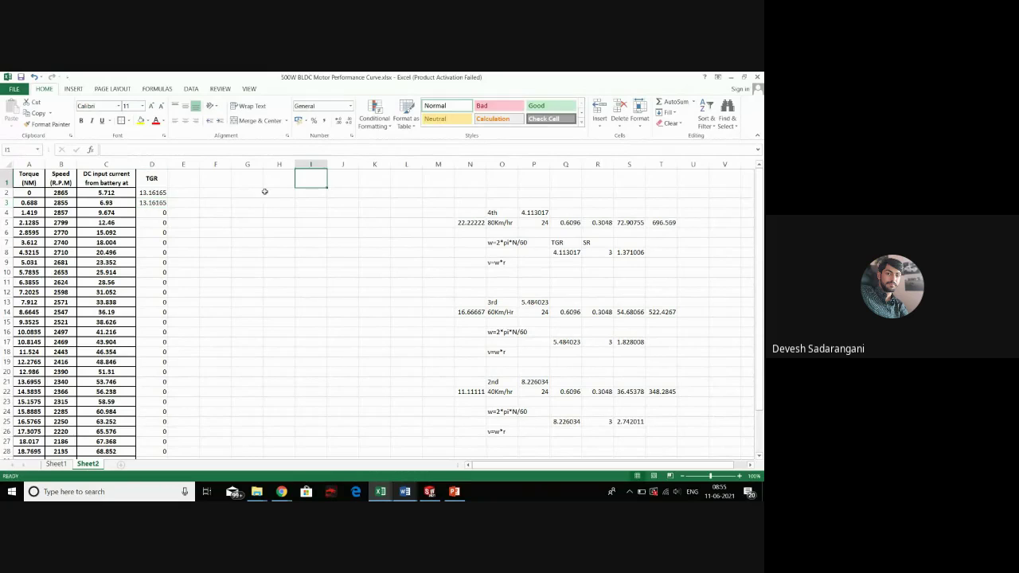
click(171, 200)
click(141, 203)
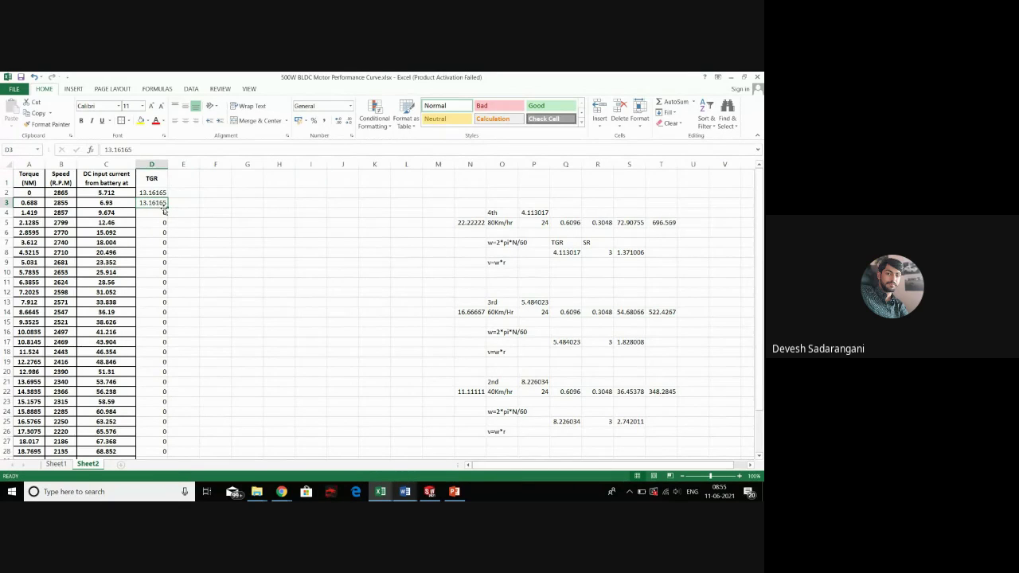
drag(167, 206, 169, 424)
scroll(330, 278, up, 2)
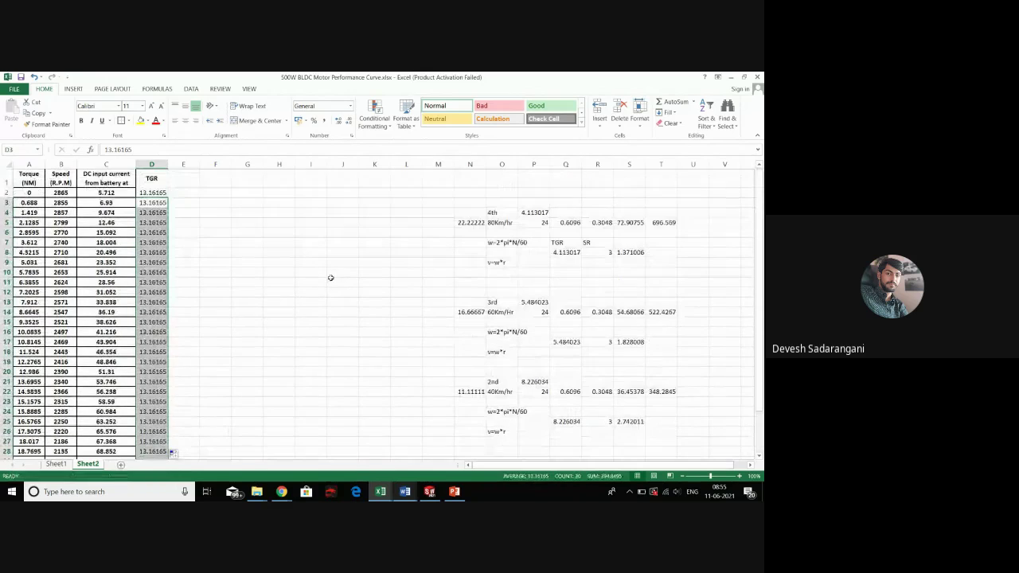
click(183, 180)
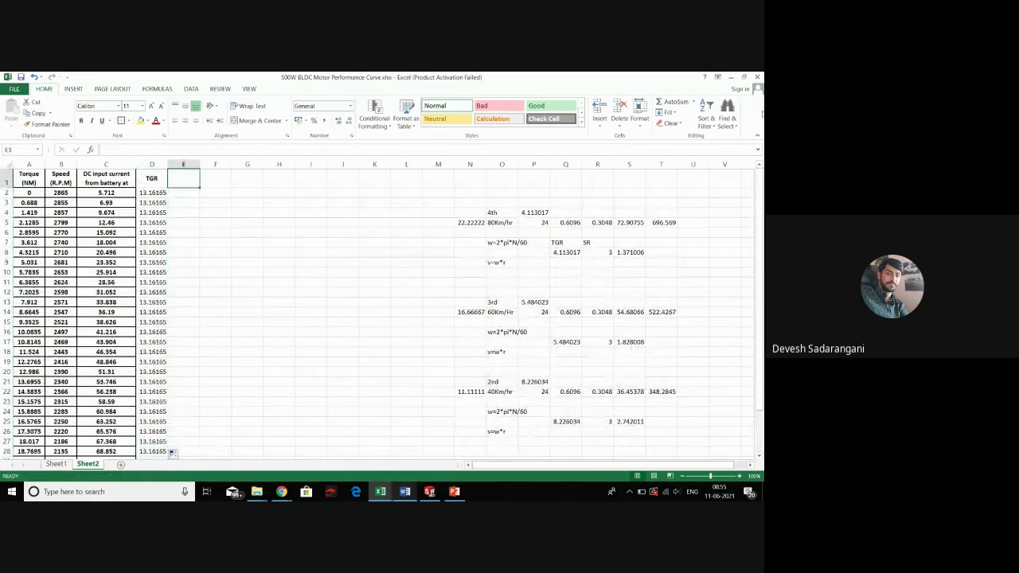
Label E1 'Wheel Torque' and cancel the stray entry in E2
text(Wheee)
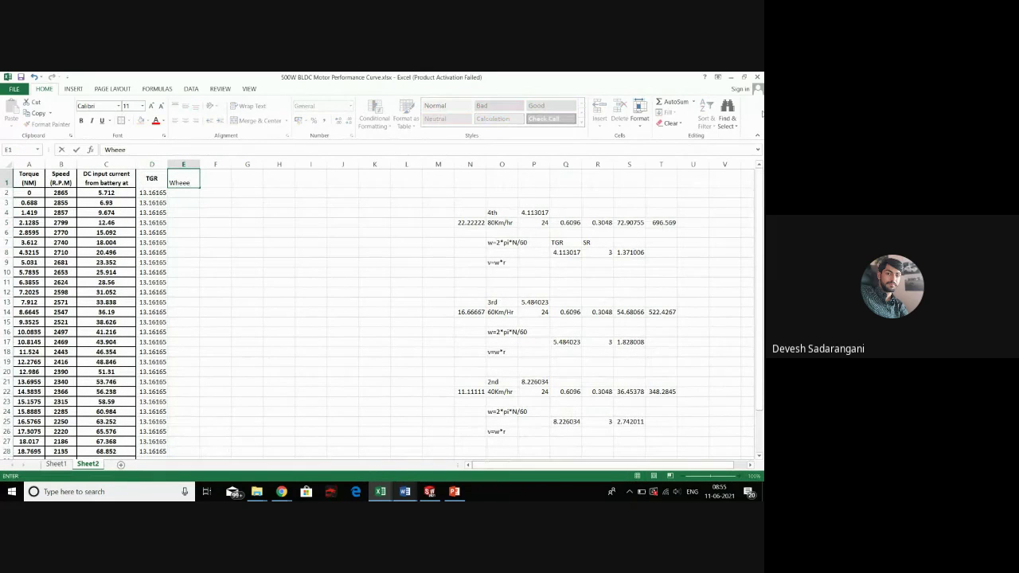
key(BackSpace)
text(l Torque)
click(310, 263)
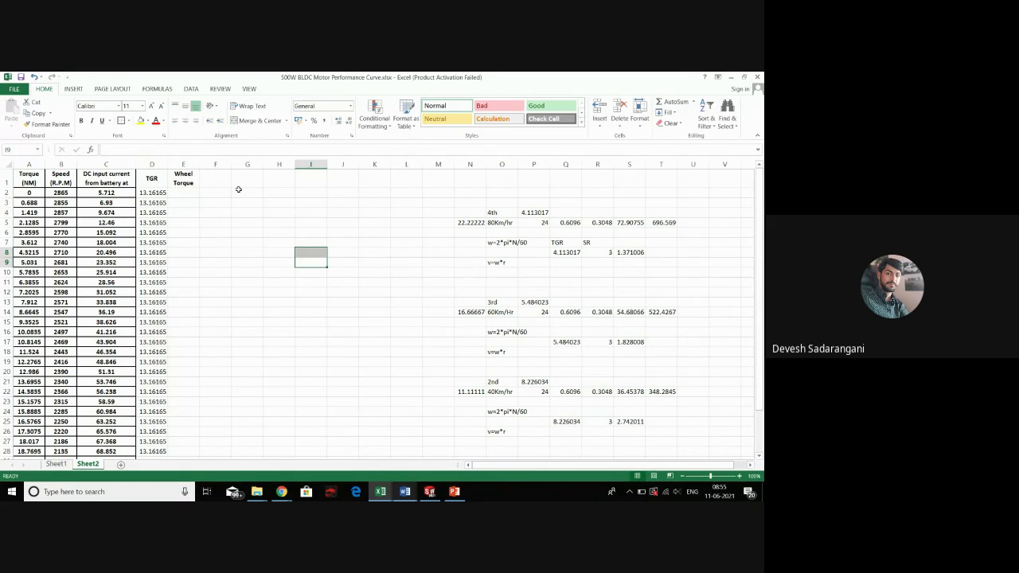
click(172, 192)
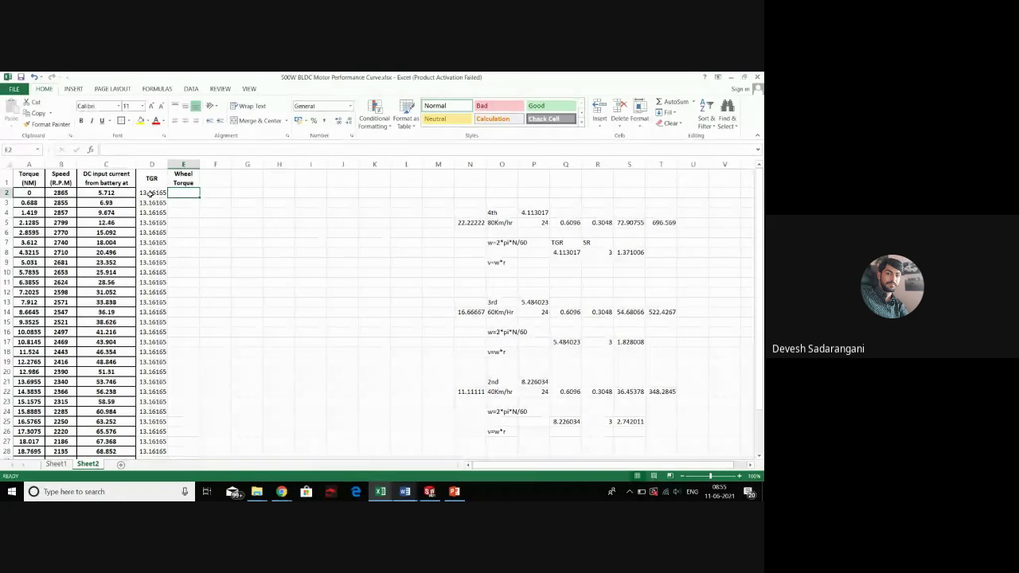
text(x)
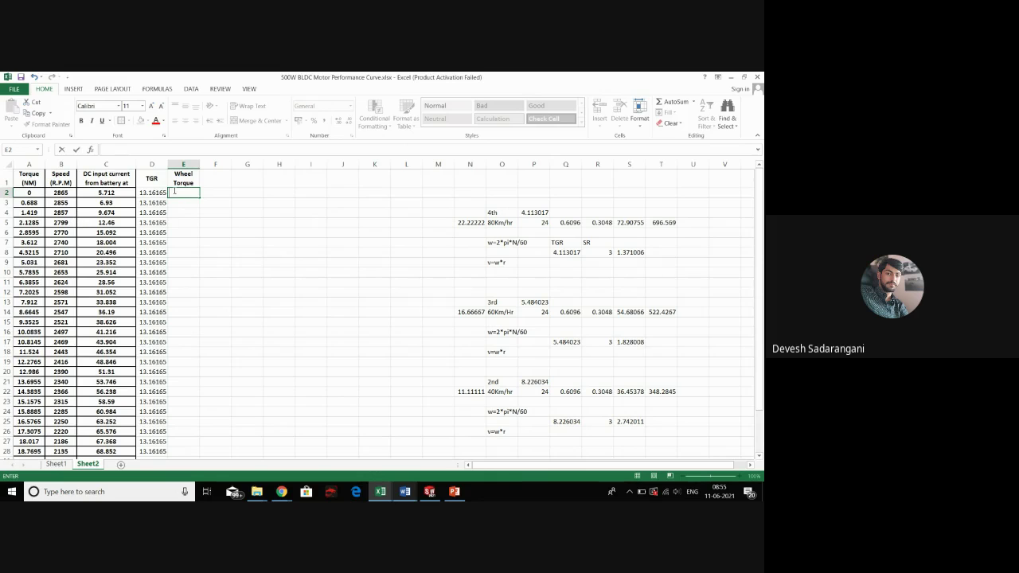
key(Escape)
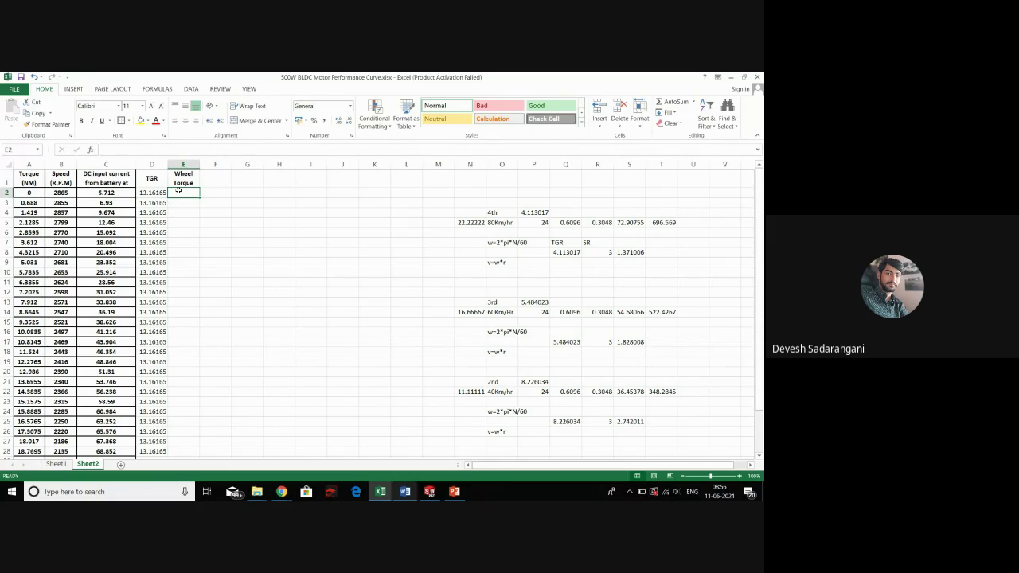
click(35, 191)
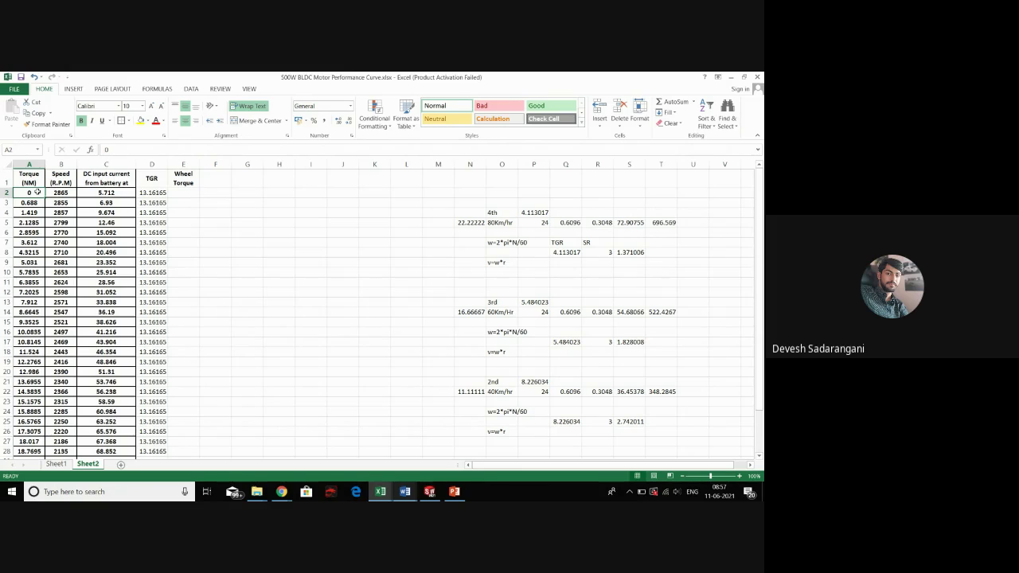
click(144, 193)
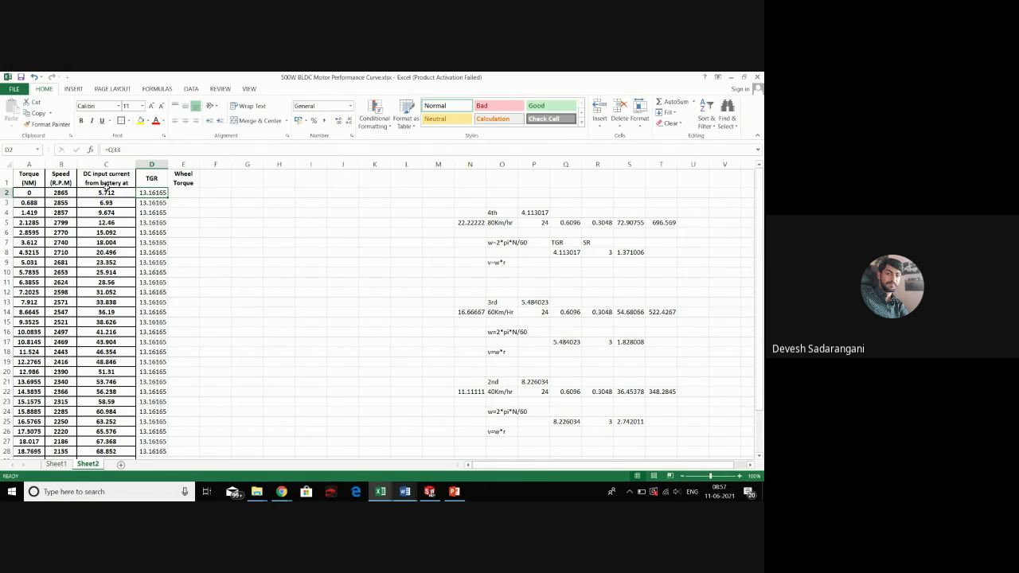
click(27, 193)
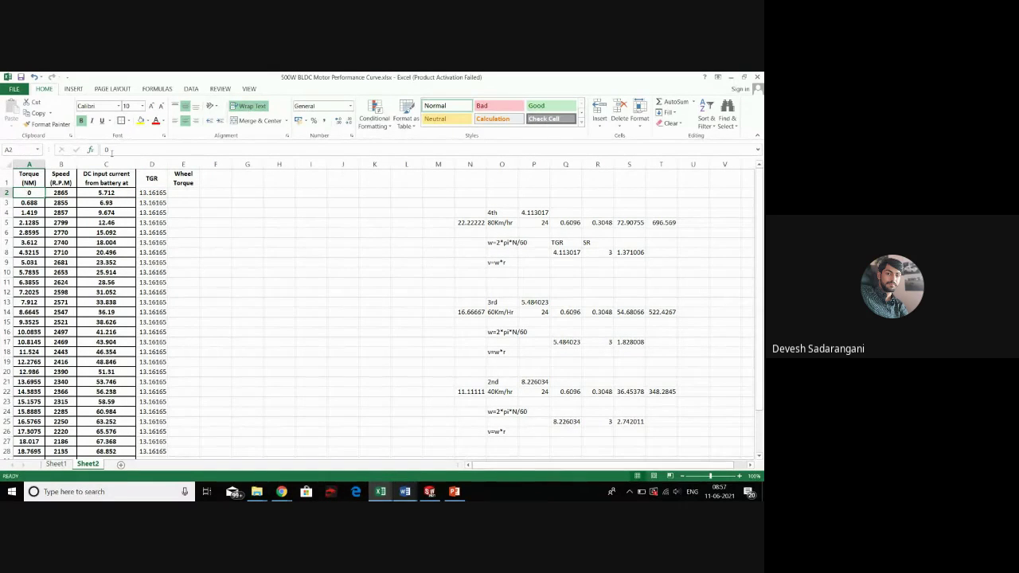
click(156, 192)
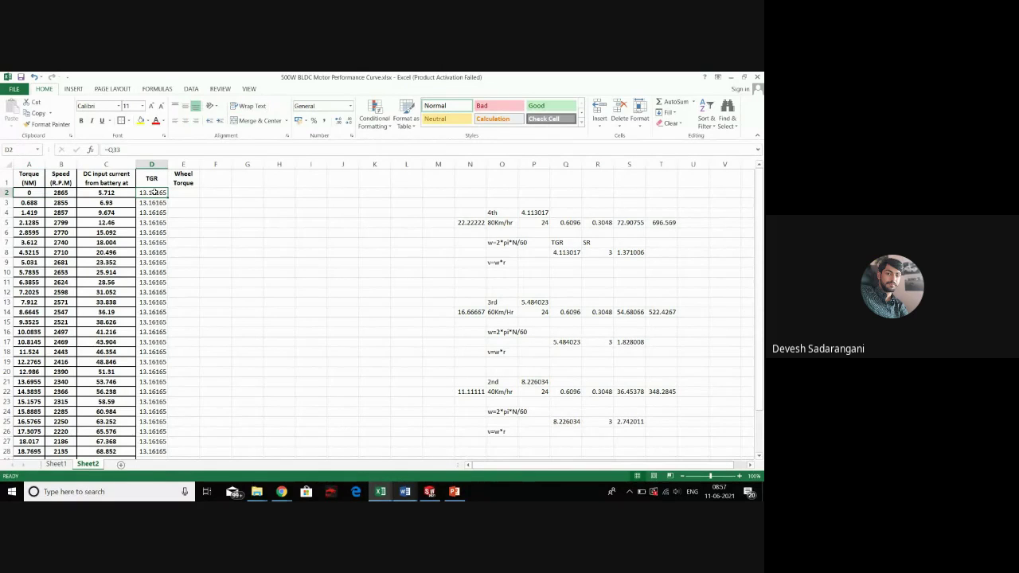
click(175, 193)
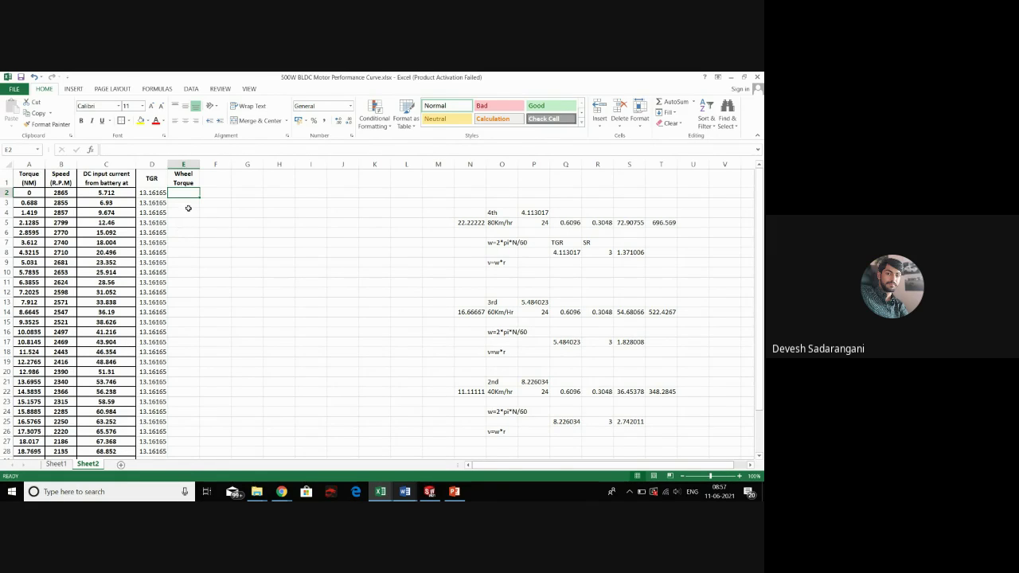
Enter =A2*D2 in E2 and fill it down to row 32
text(=)
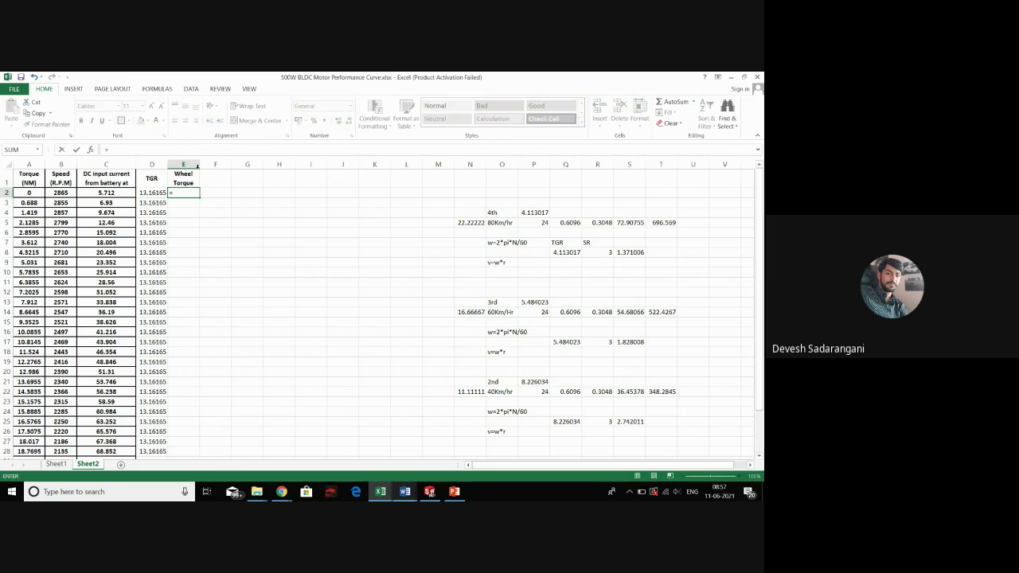
click(32, 193)
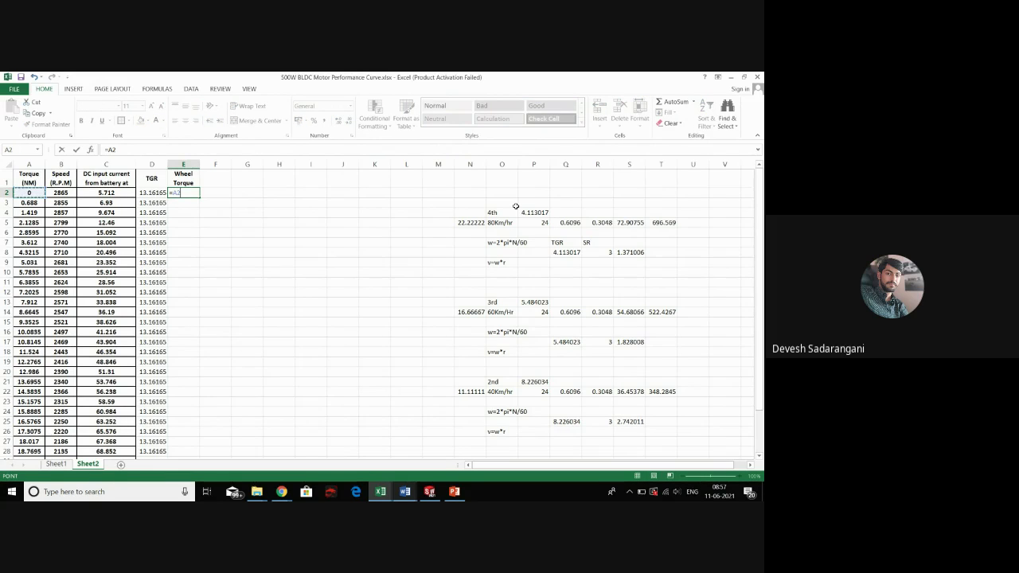
text(*)
click(153, 193)
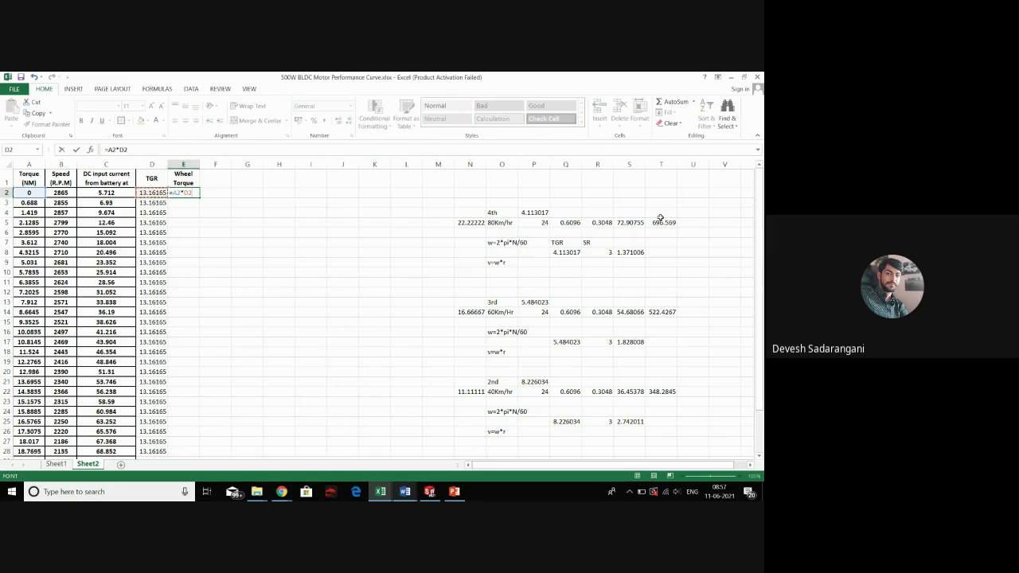
key(Return)
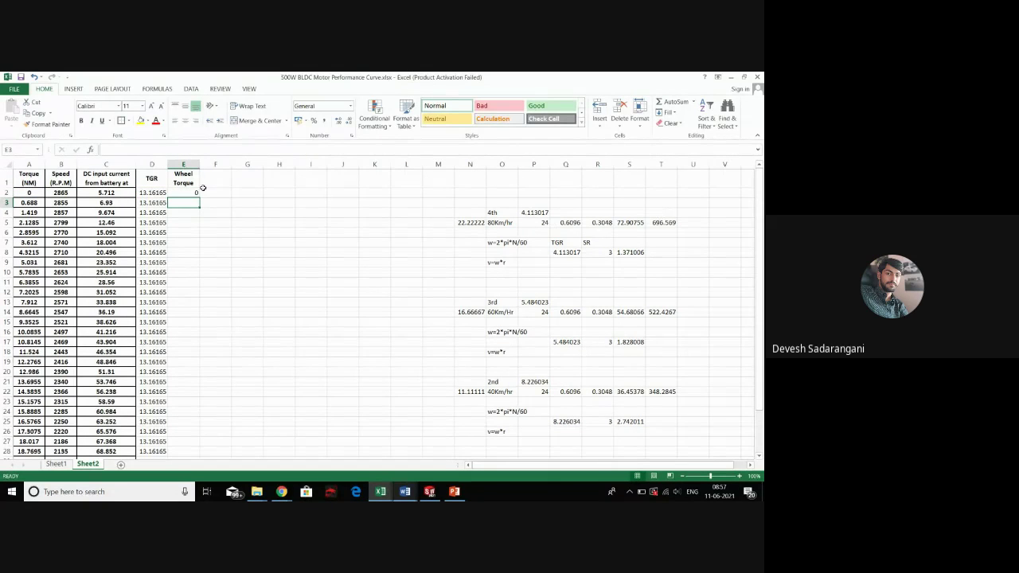
click(193, 193)
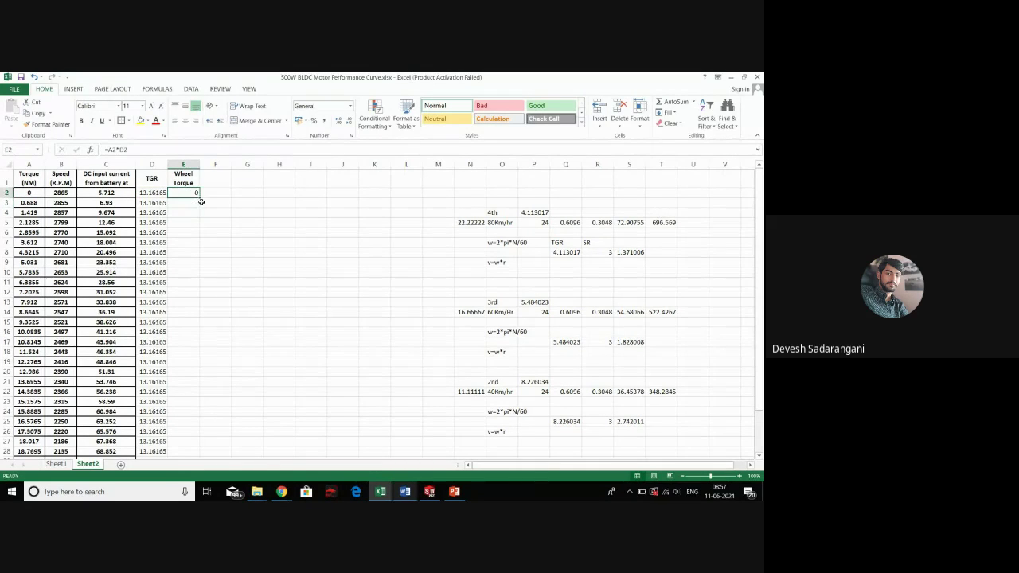
drag(201, 200, 184, 434)
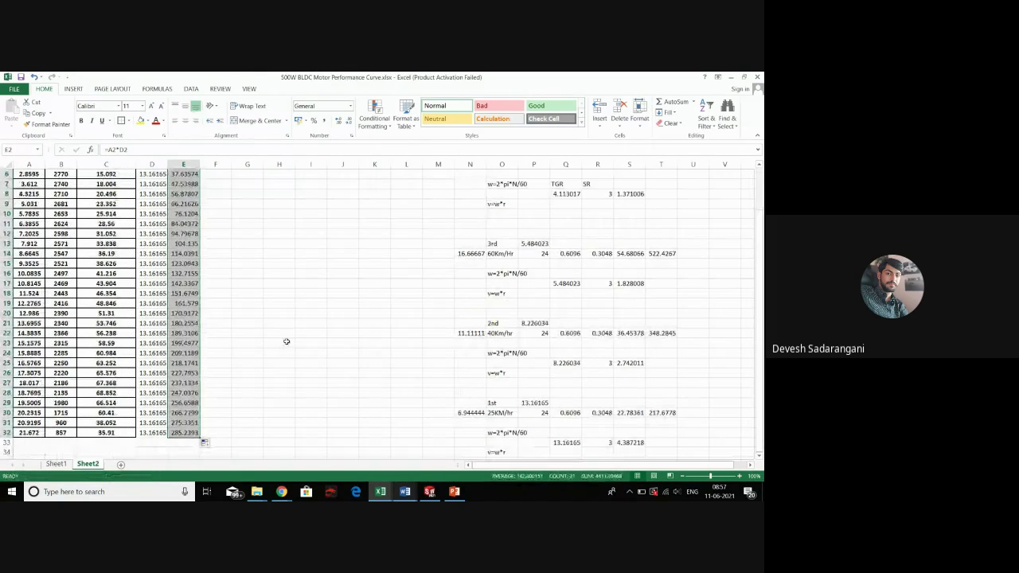
scroll(287, 341, up, 2)
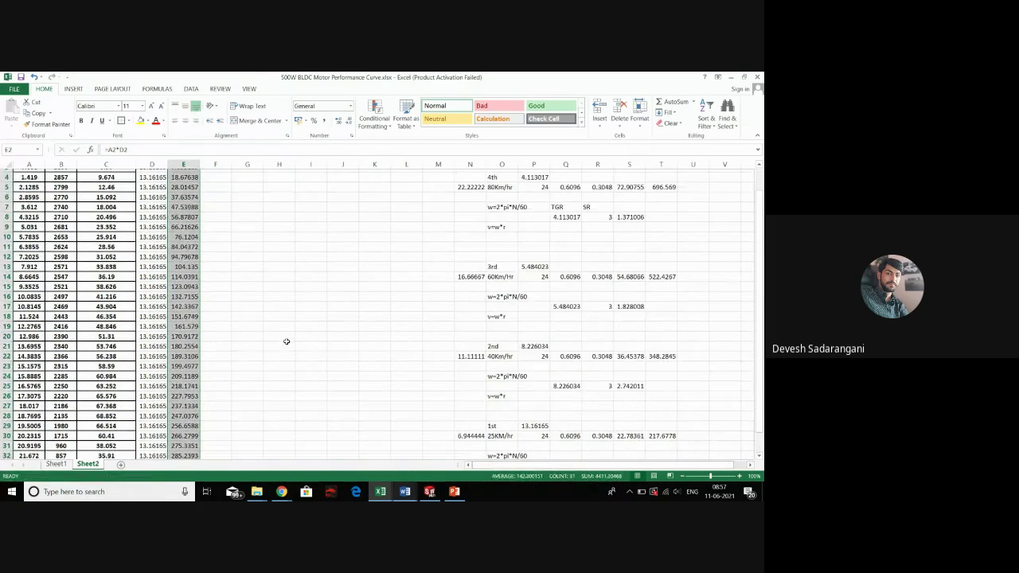
click(226, 176)
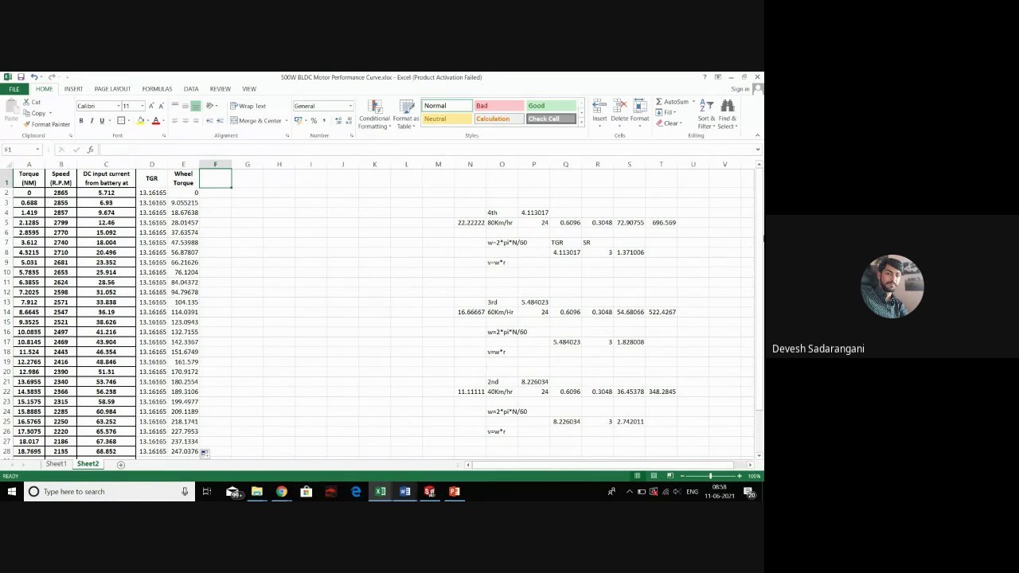
Head F1 'Wheel RPM', enter =B2/D2 in F2 and fill it down the column
text(Wh)
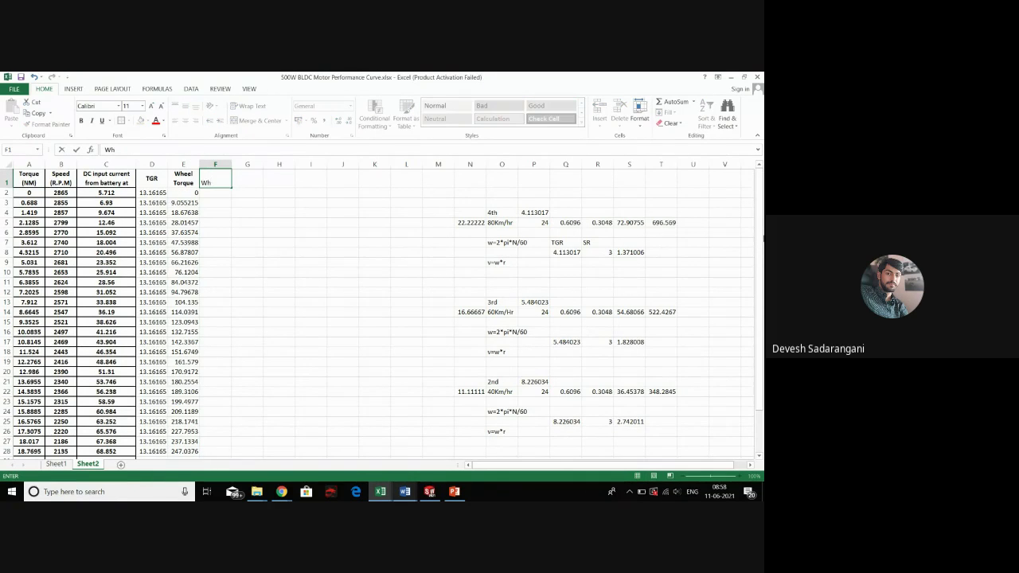
text(eel RPM)
click(343, 203)
click(224, 192)
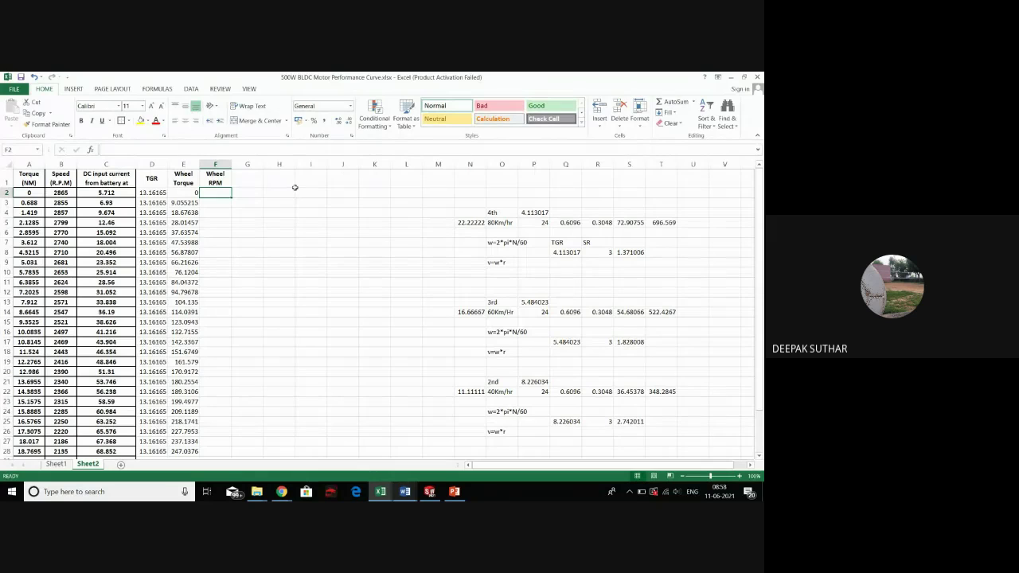
text(=)
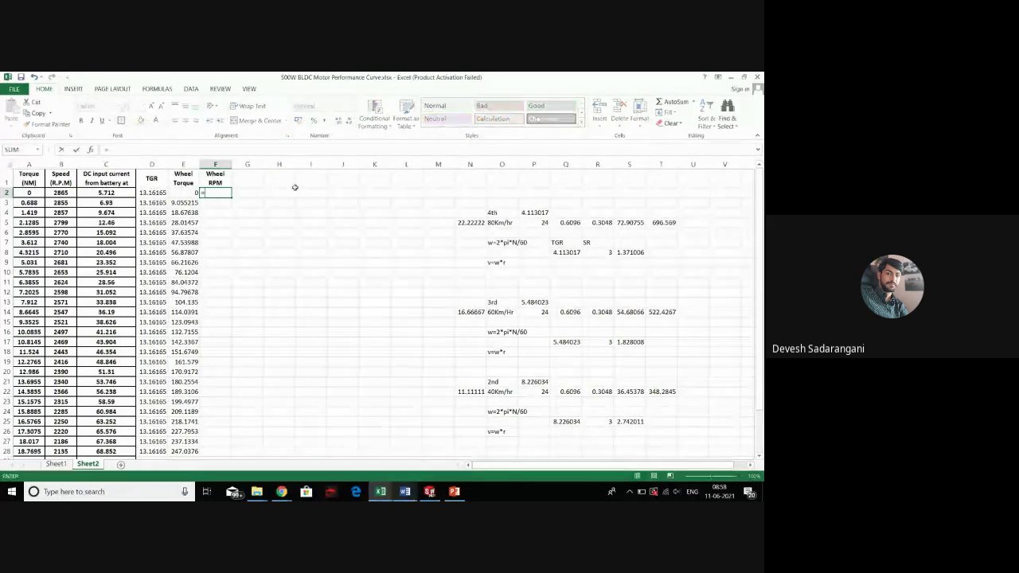
click(61, 194)
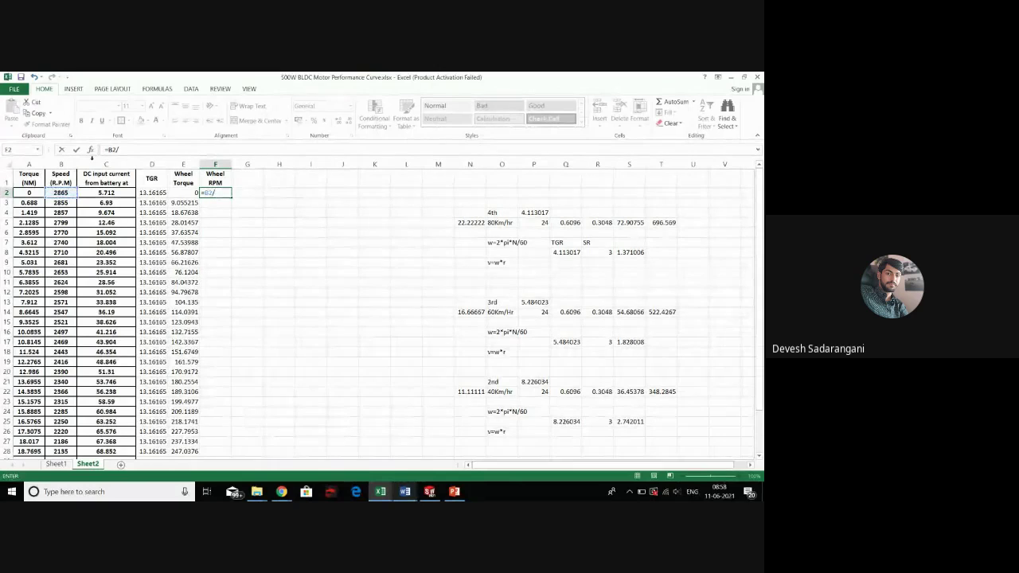
text(/)
click(146, 193)
key(Return)
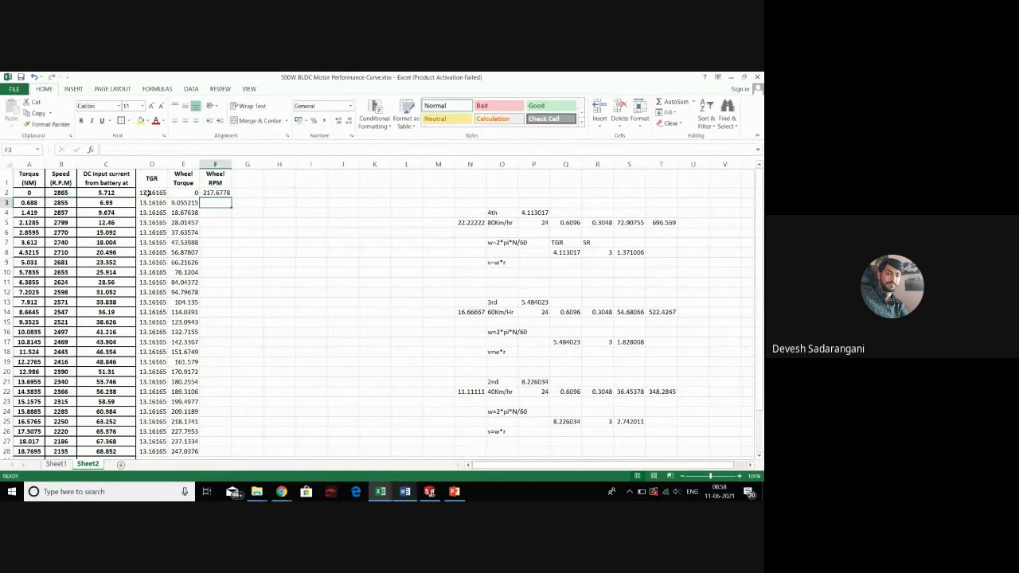
click(226, 193)
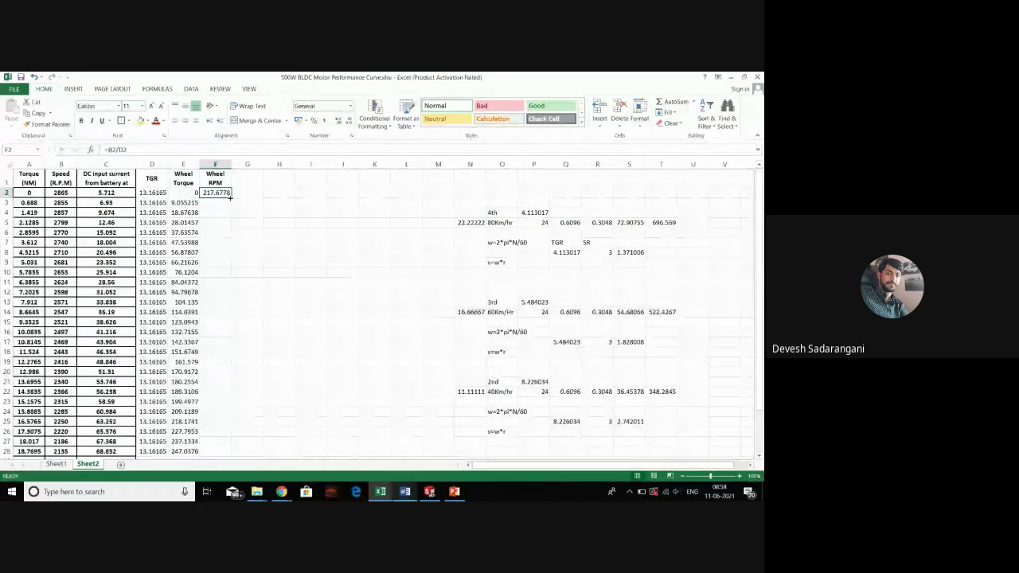
drag(226, 193, 215, 450)
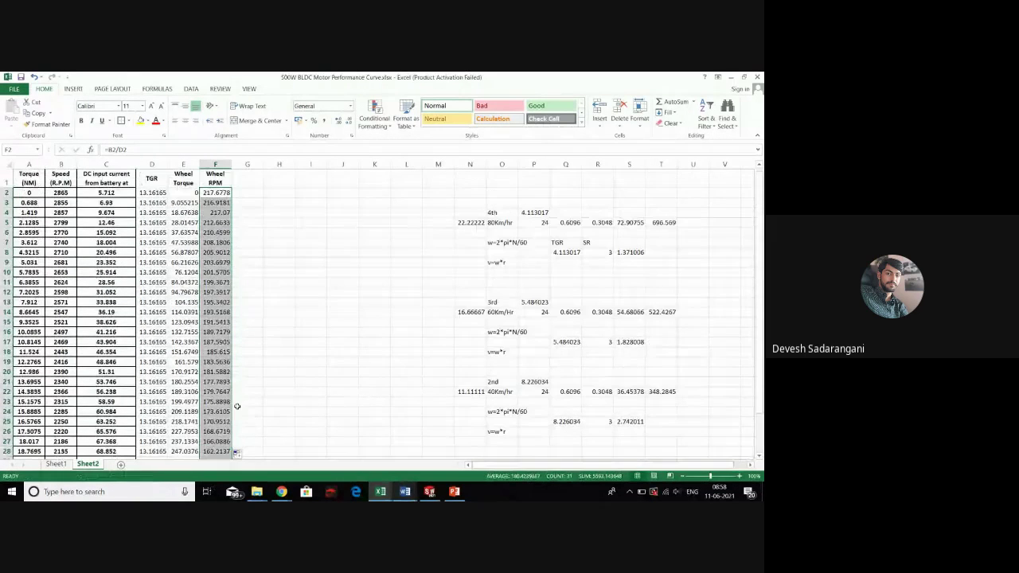
scroll(239, 407, up, 2)
click(247, 182)
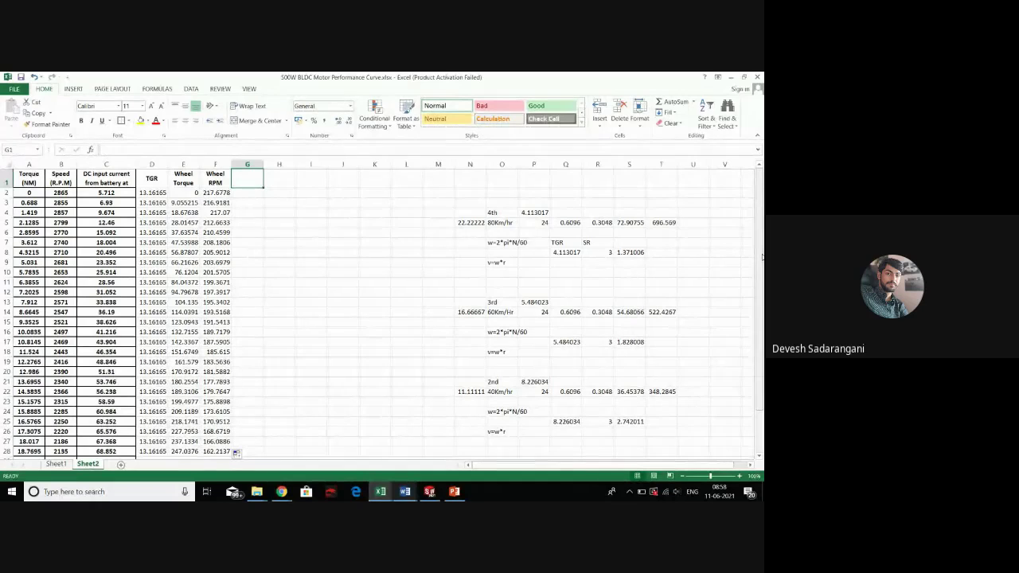
Head G1 'w', enter =(2*3.14*F2)/60 in G2 and fill it down to row 32
text(w)
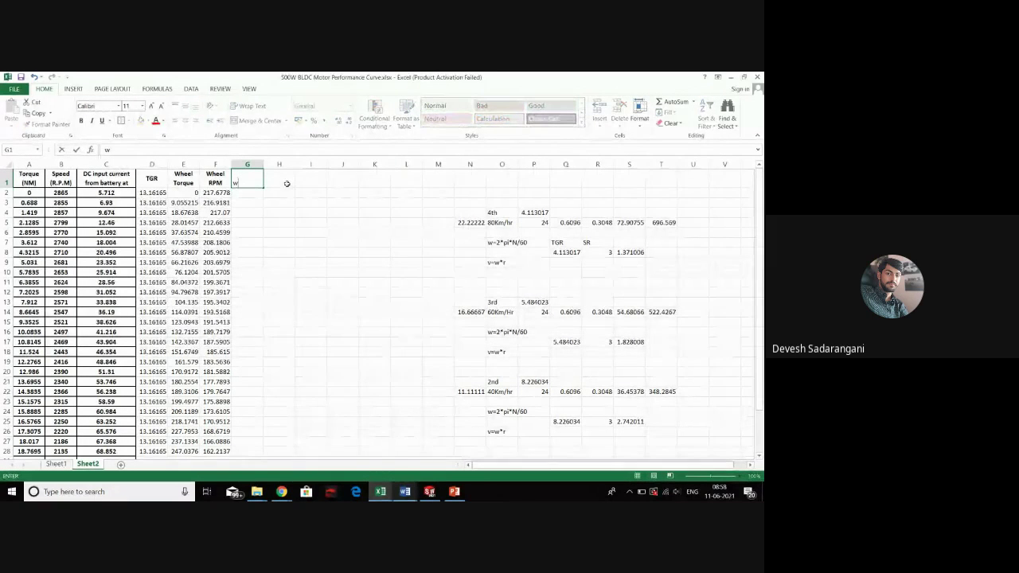
key(Tab)
click(257, 192)
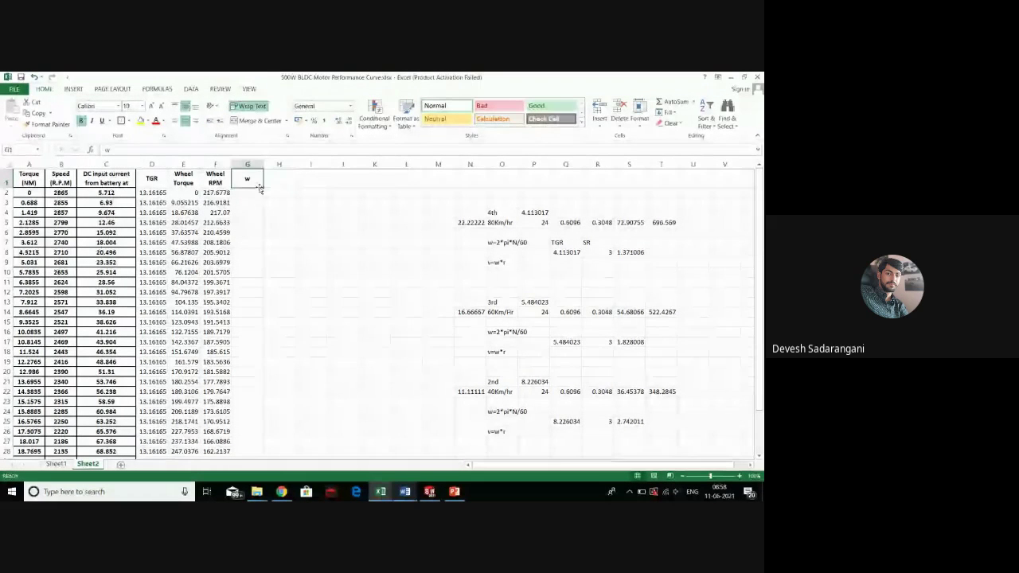
text(=)
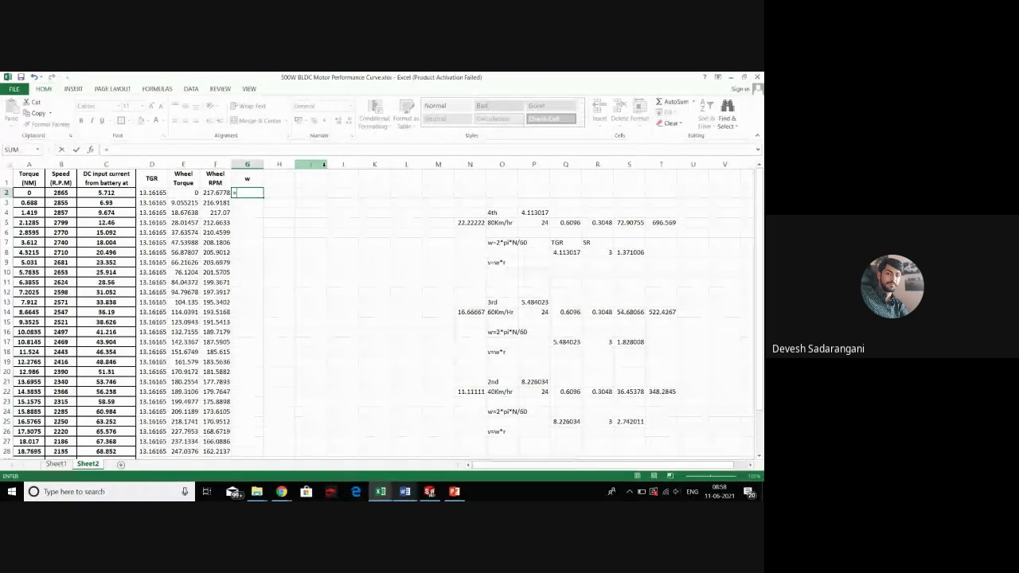
text(=)
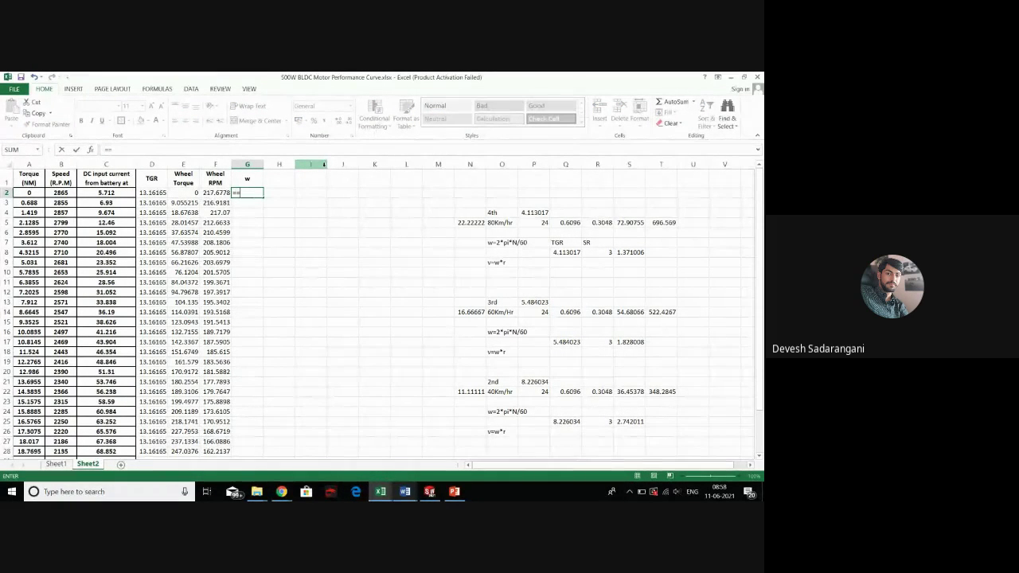
text(2*)
key(BackSpace)
key(BackSpace)
key(BackSpace)
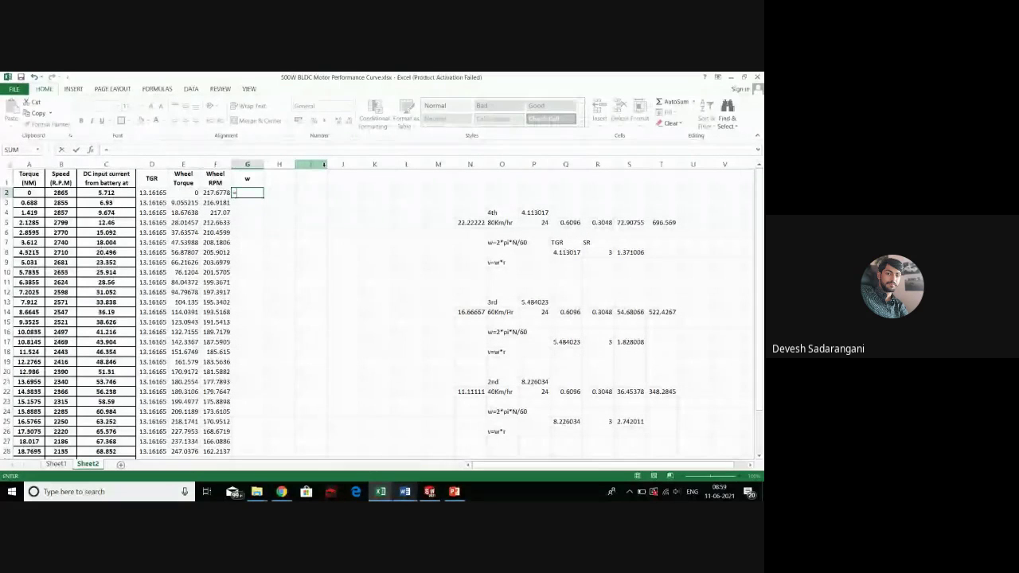
text((2*3.14*)
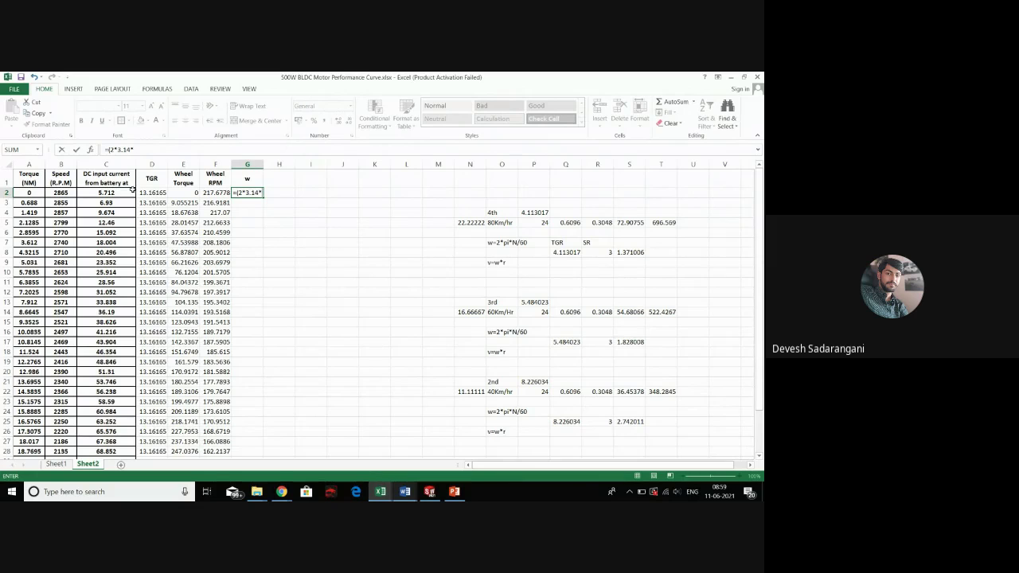
click(200, 193)
text()/)
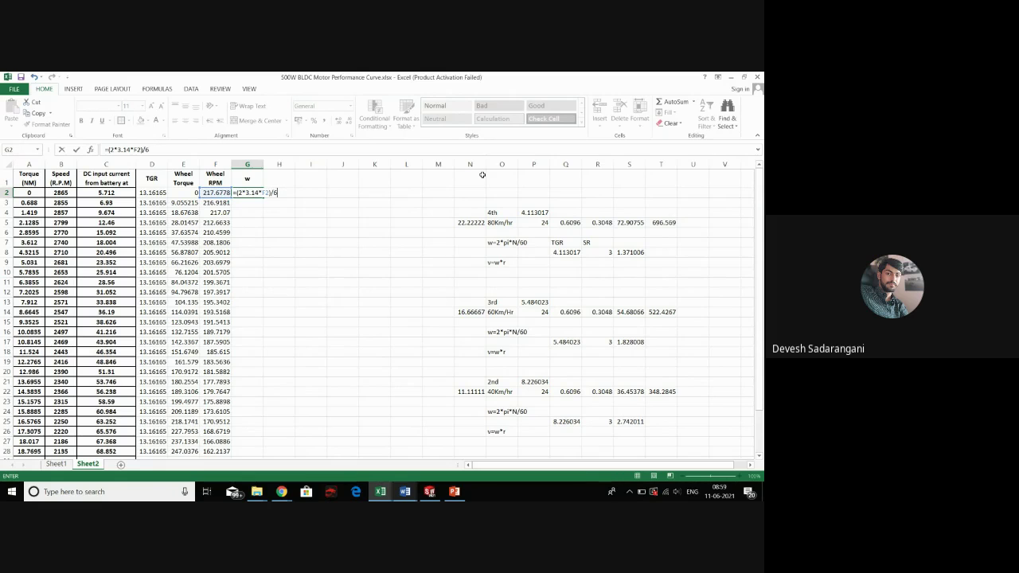
text(60)
key(ctrl+Return)
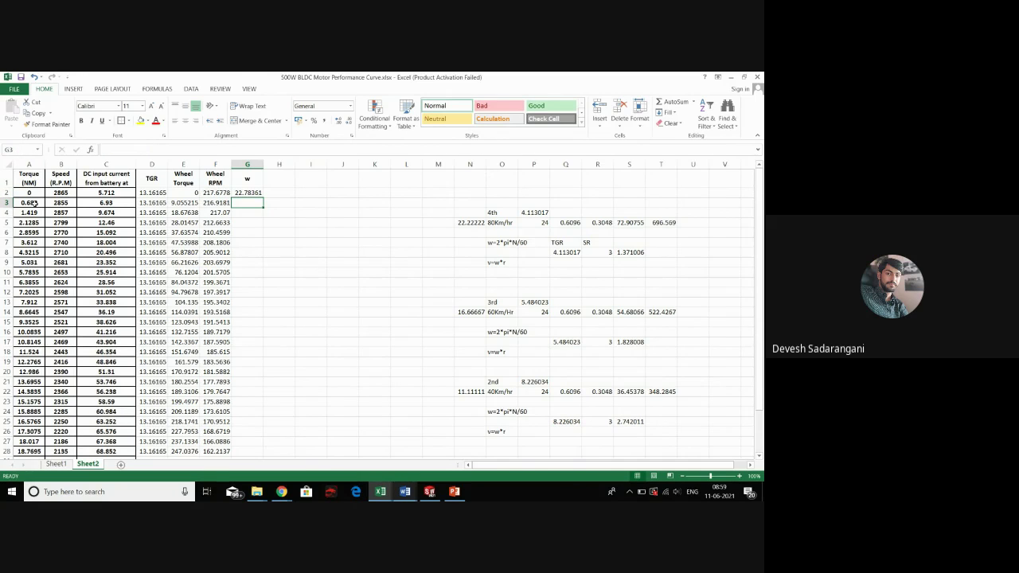
drag(263, 198, 250, 424)
scroll(307, 310, up, 2)
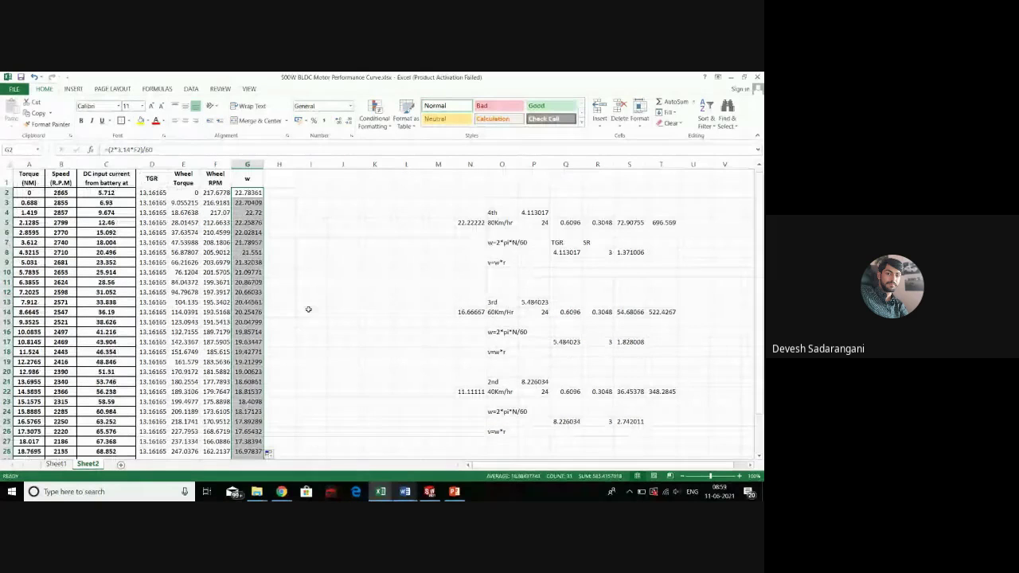
click(283, 182)
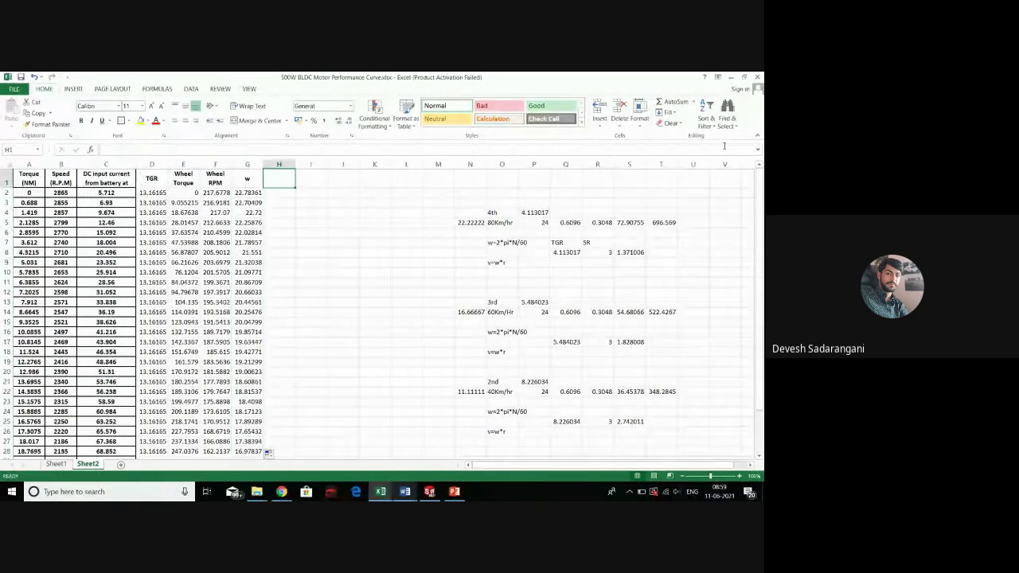
Add an R column with header R and 0.3048 filled down every row
text(R)
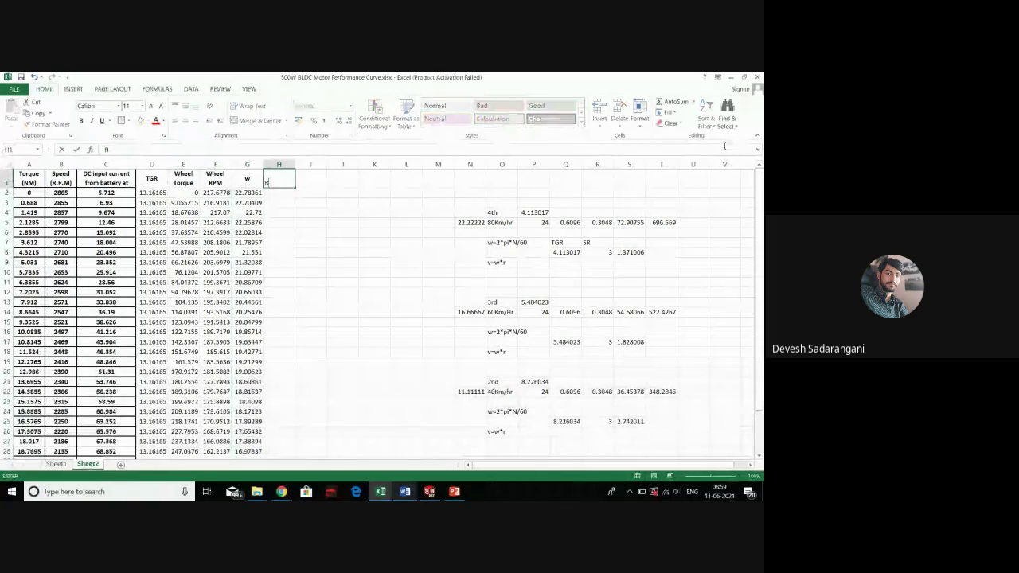
click(269, 193)
text(0.3048)
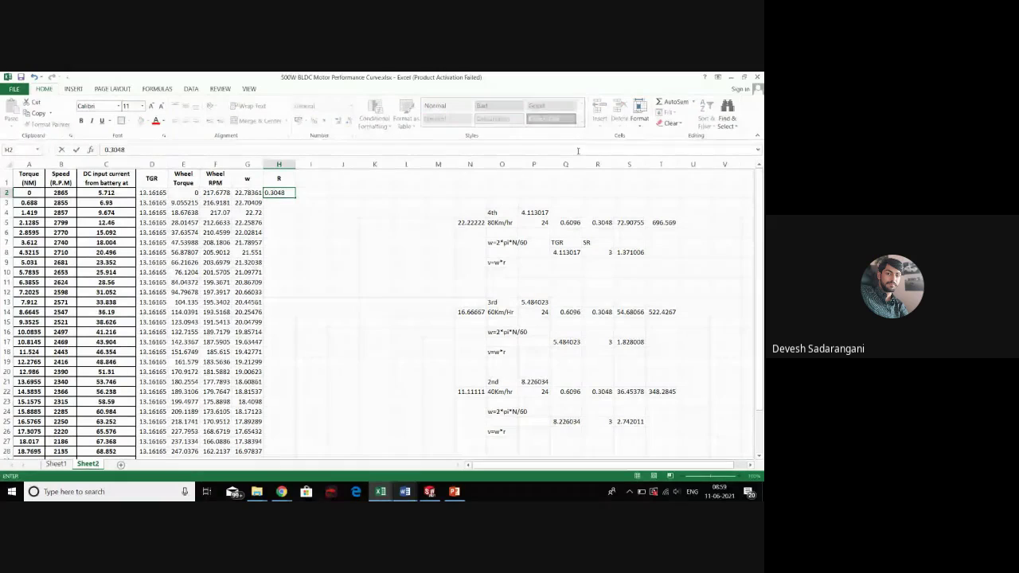
click(387, 231)
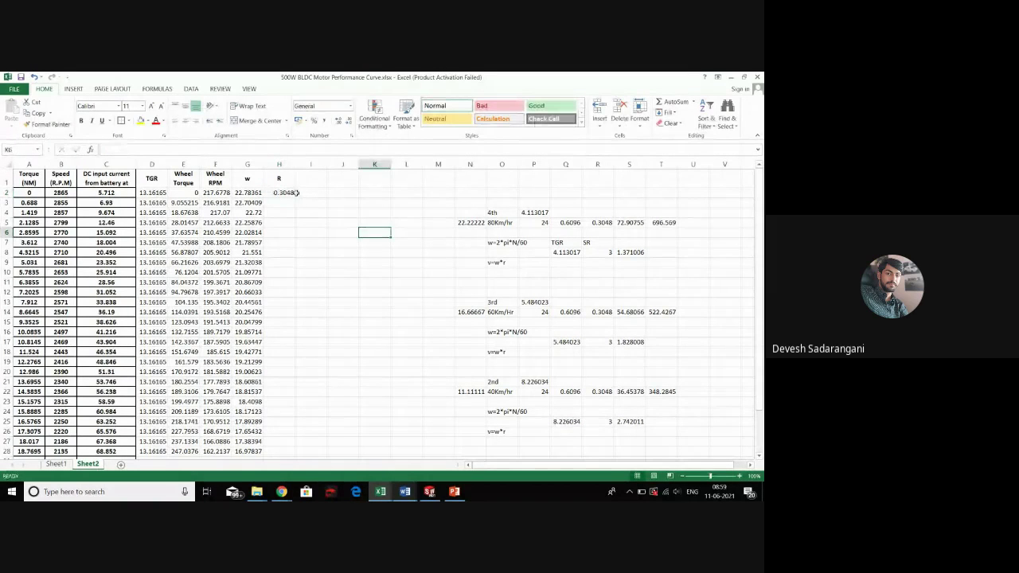
click(288, 193)
drag(295, 198, 296, 444)
scroll(340, 306, up, 2)
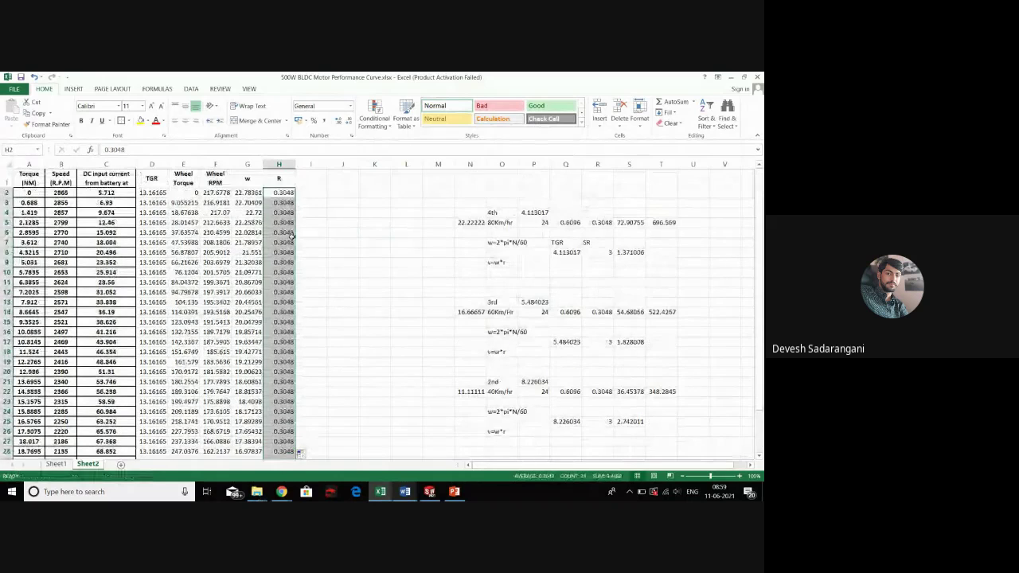
Add a v column with =G2*H2 (w × R) filled down the table
click(312, 183)
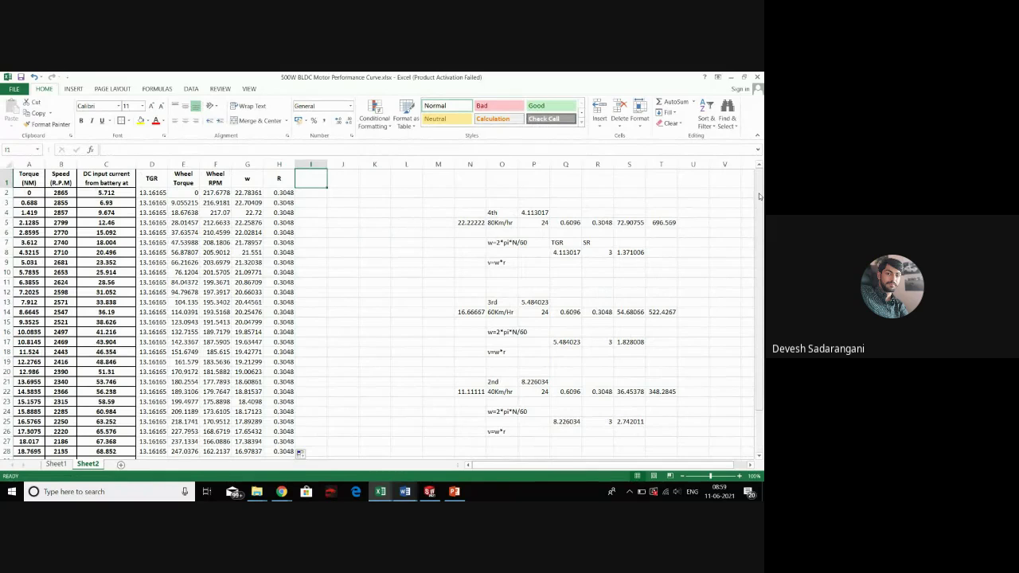
text(v)
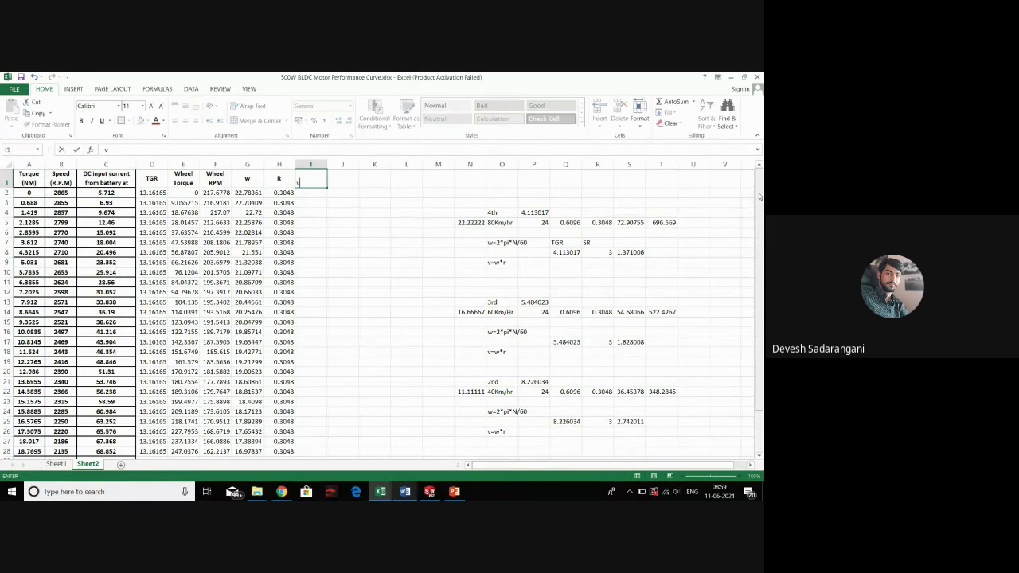
click(299, 193)
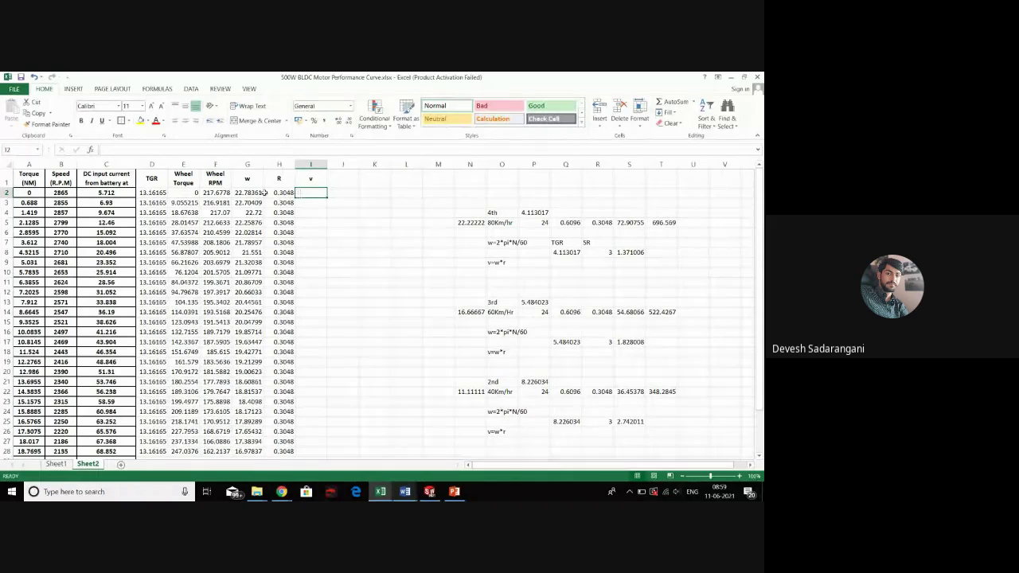
text(=)
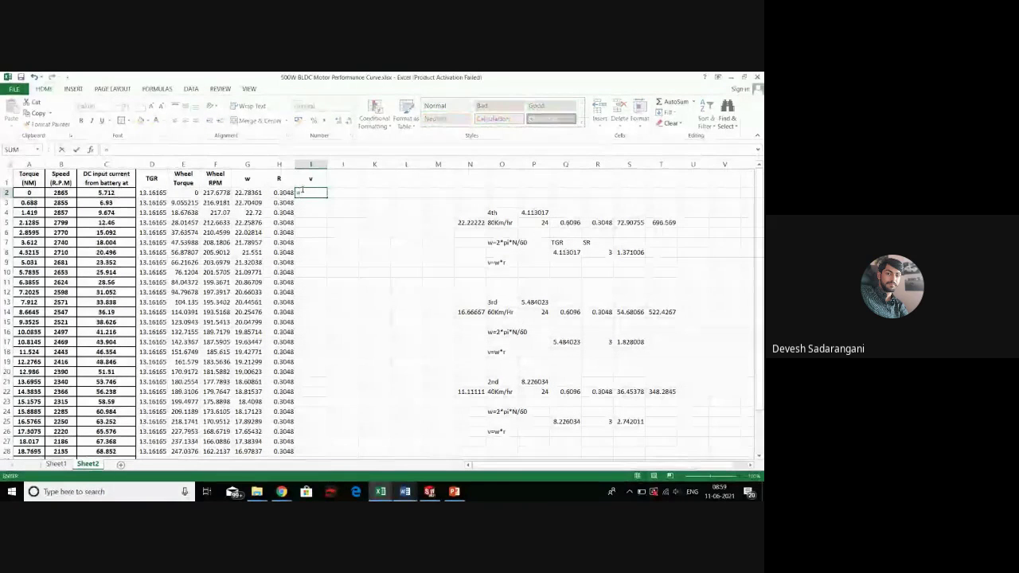
click(262, 192)
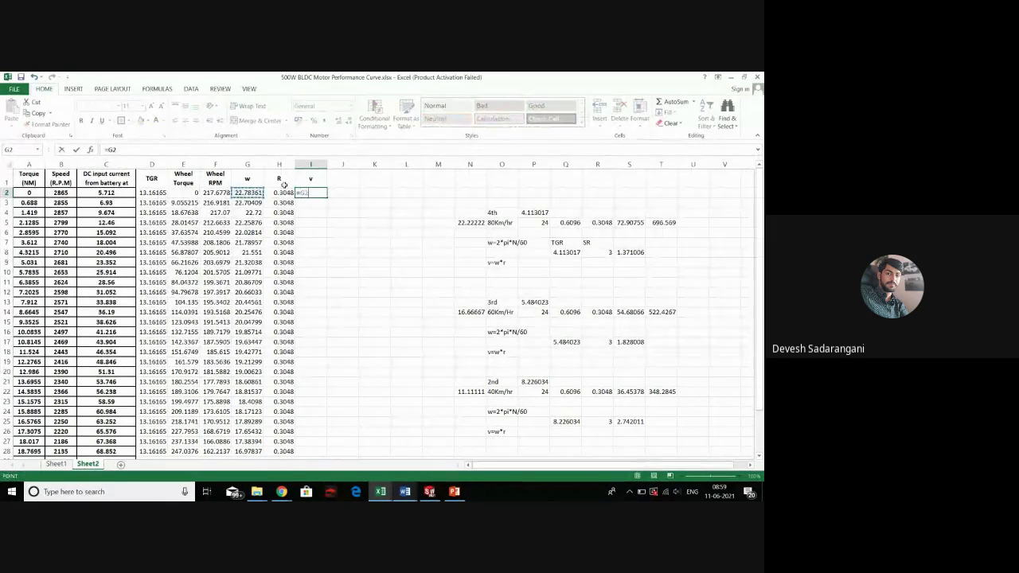
text(*)
click(283, 192)
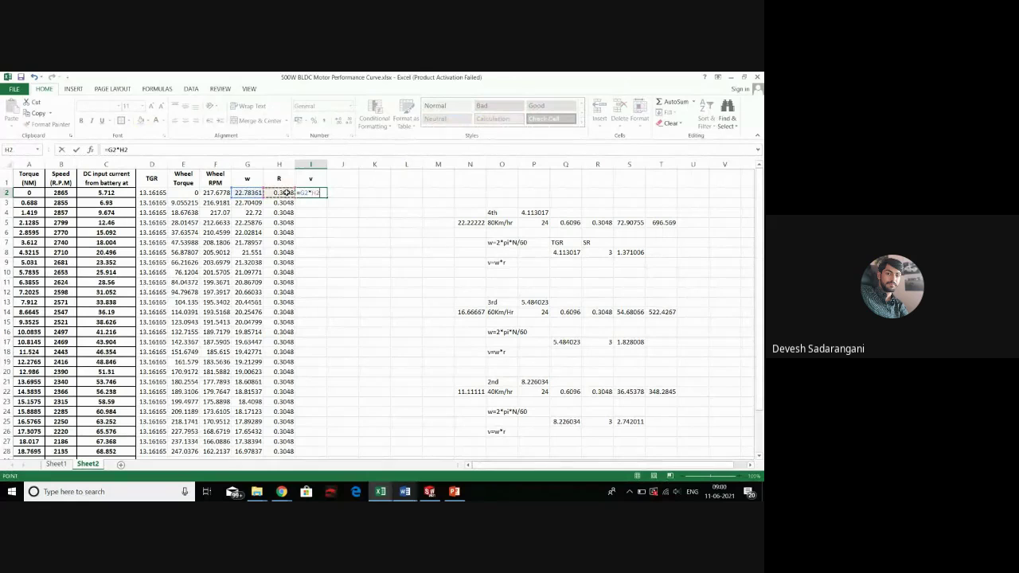
key(Return)
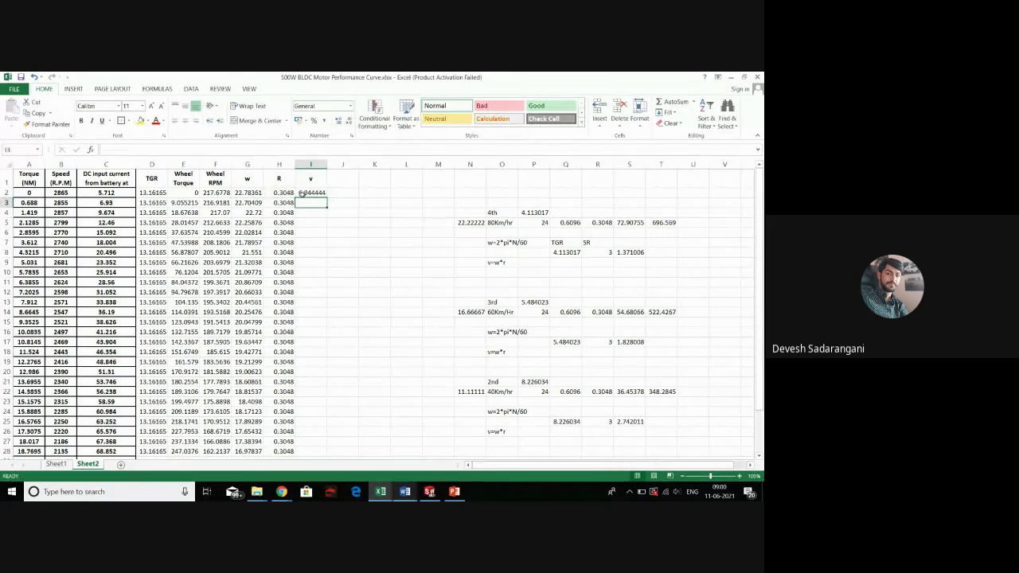
click(303, 194)
drag(327, 195, 311, 432)
key(ctrl+z)
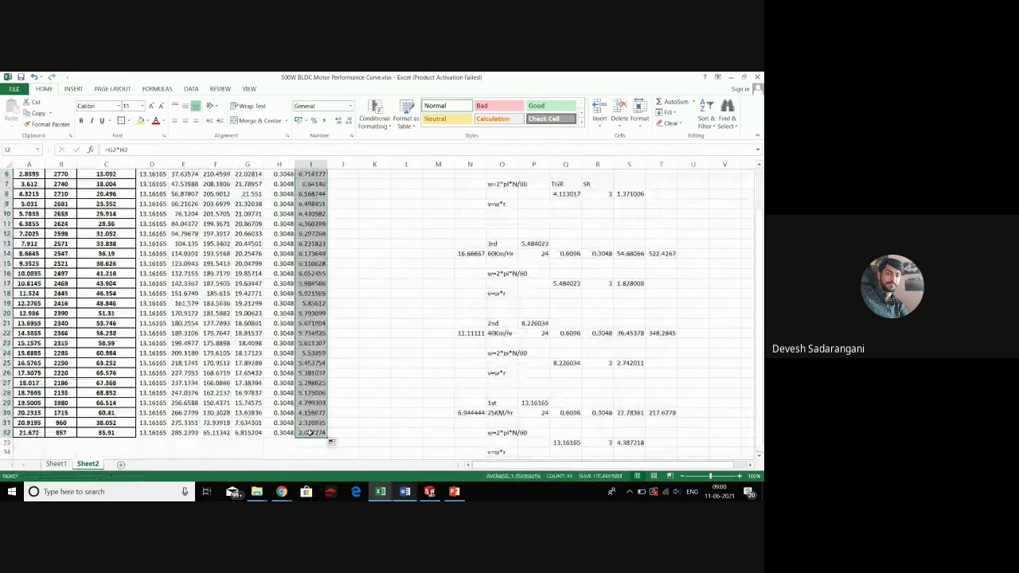
scroll(311, 433, up, 2)
click(342, 177)
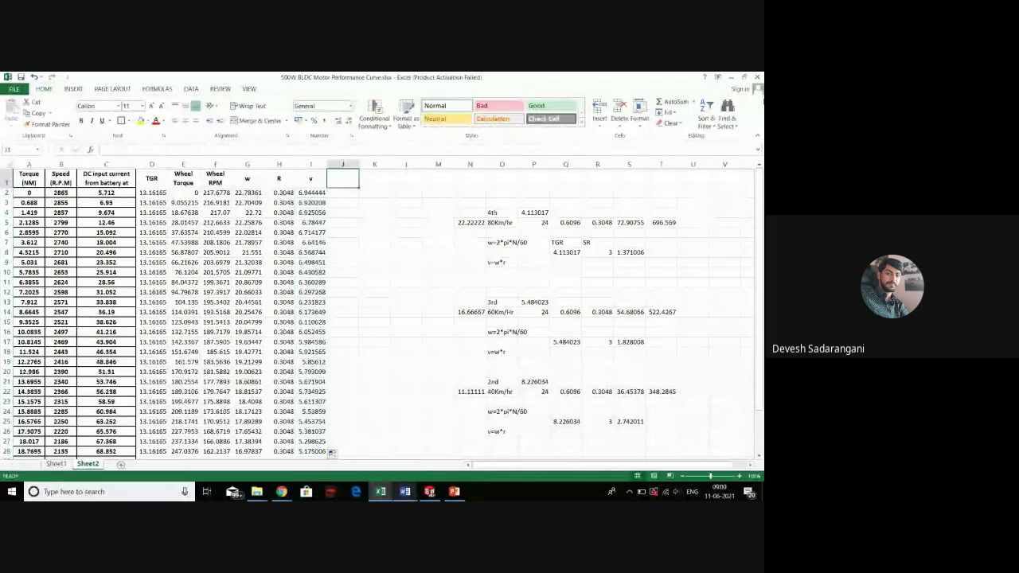
Head column J as V and fill =I2*18/5 down to J32
text(V)
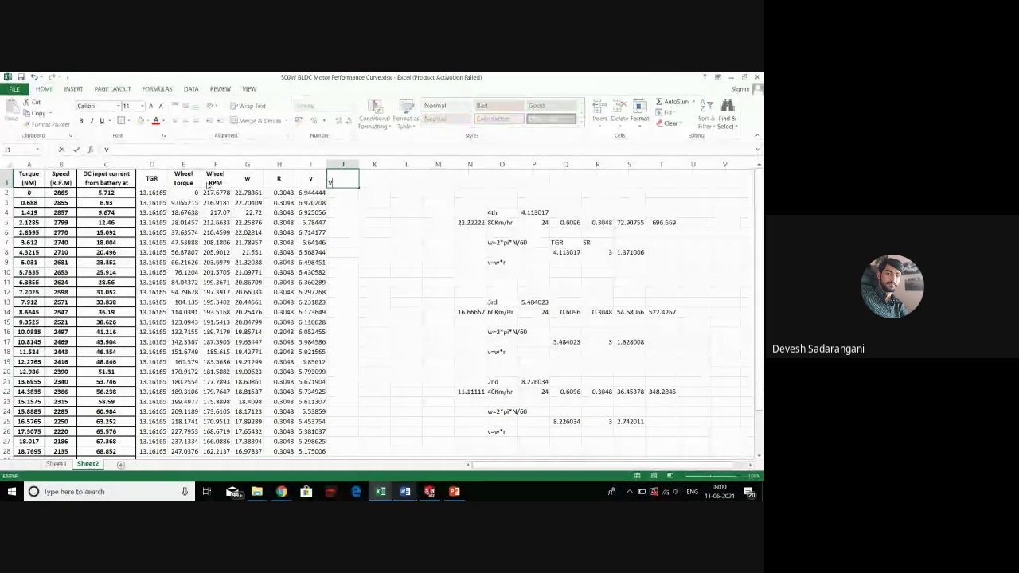
key(Return)
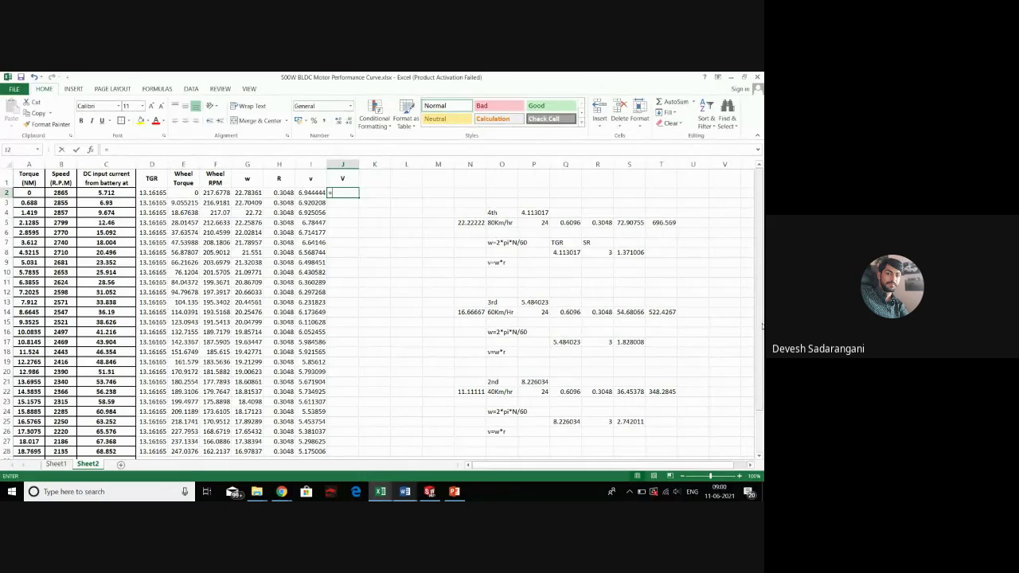
text(=)
click(315, 192)
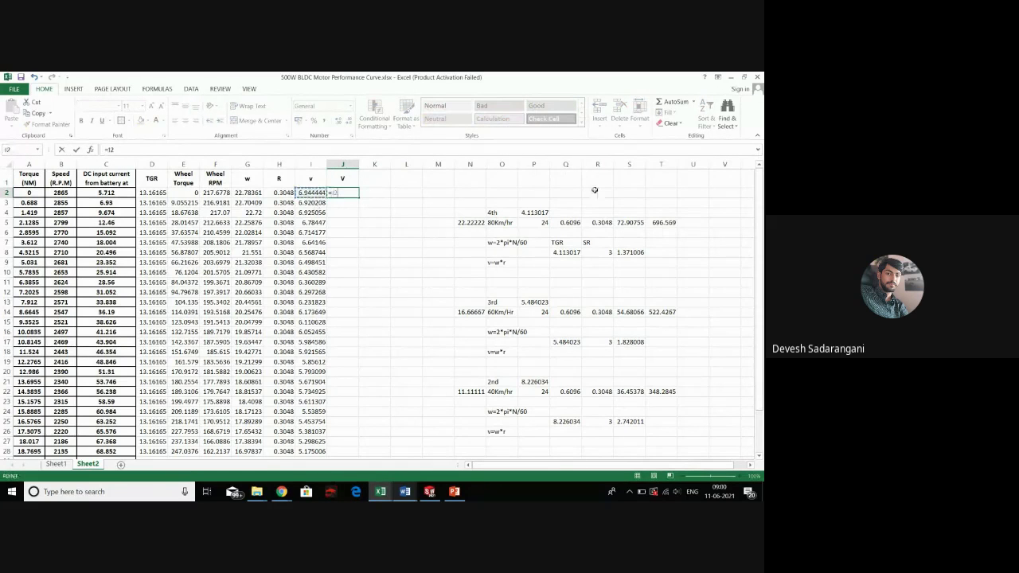
text(*)
key(Return)
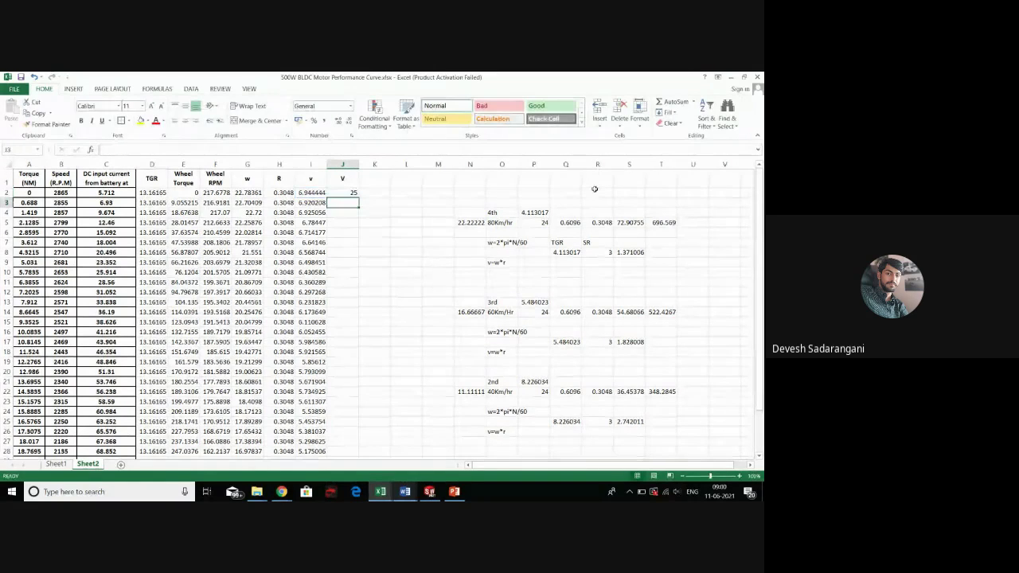
click(350, 193)
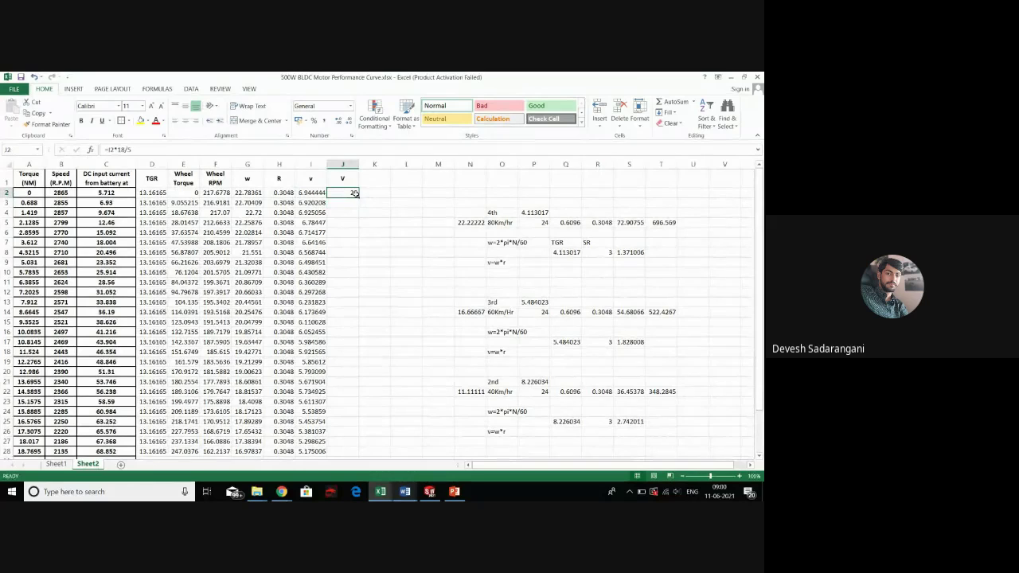
drag(358, 195, 359, 457)
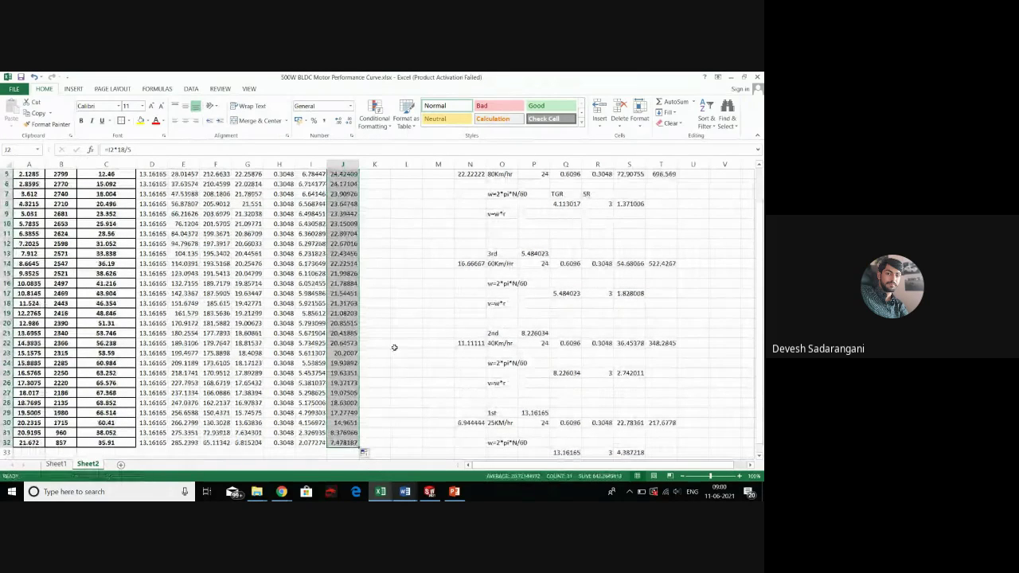
scroll(396, 345, up, 1)
scroll(395, 347, up, 1)
click(371, 164)
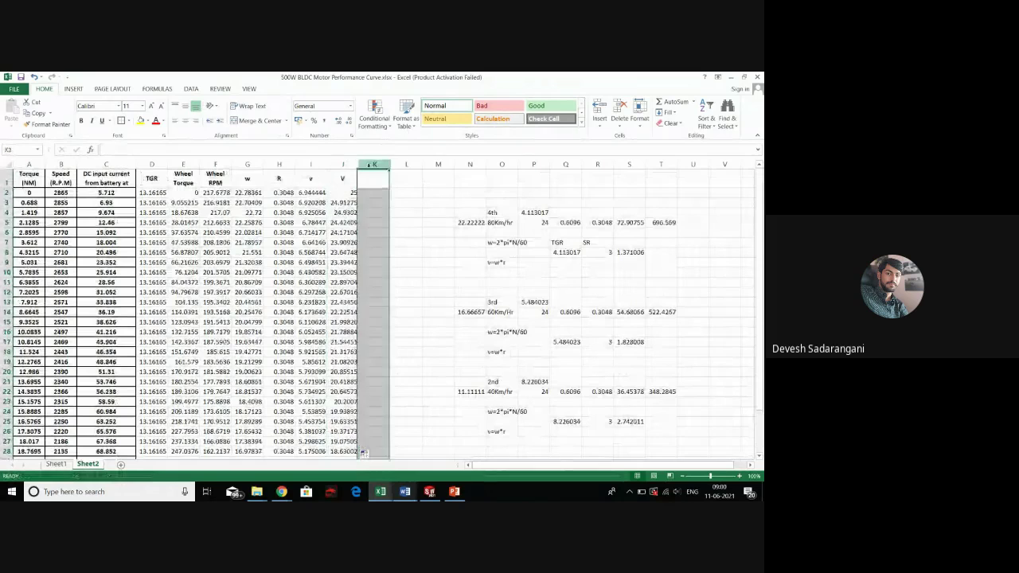
Copy the N–T gear calculation block and paste it starting at cell I39
click(375, 179)
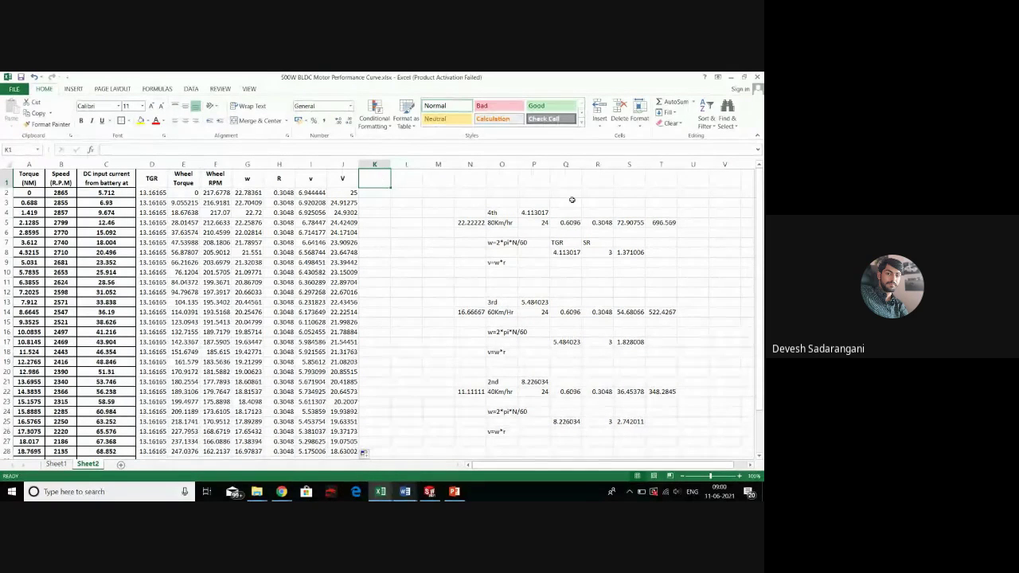
scroll(443, 210, down, 2)
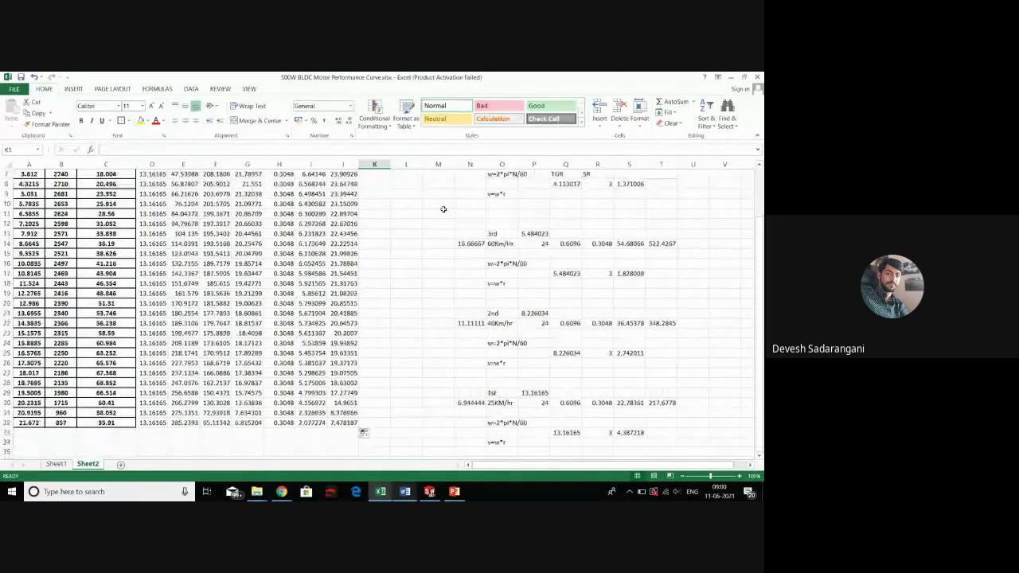
scroll(443, 210, up, 2)
drag(460, 206, 659, 211)
key(ctrl+c)
scroll(616, 229, up, 10)
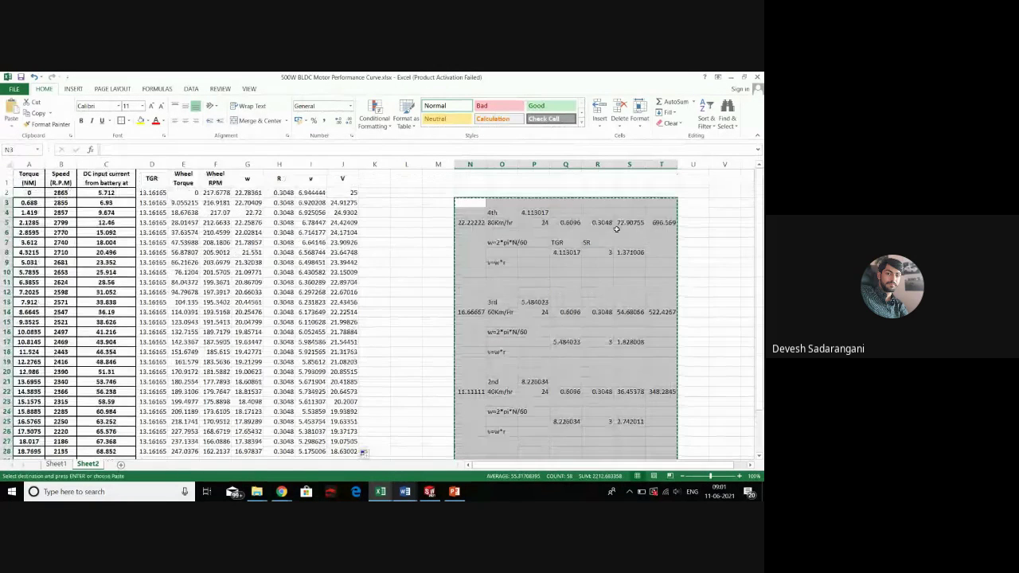
scroll(615, 229, down, 10)
click(320, 251)
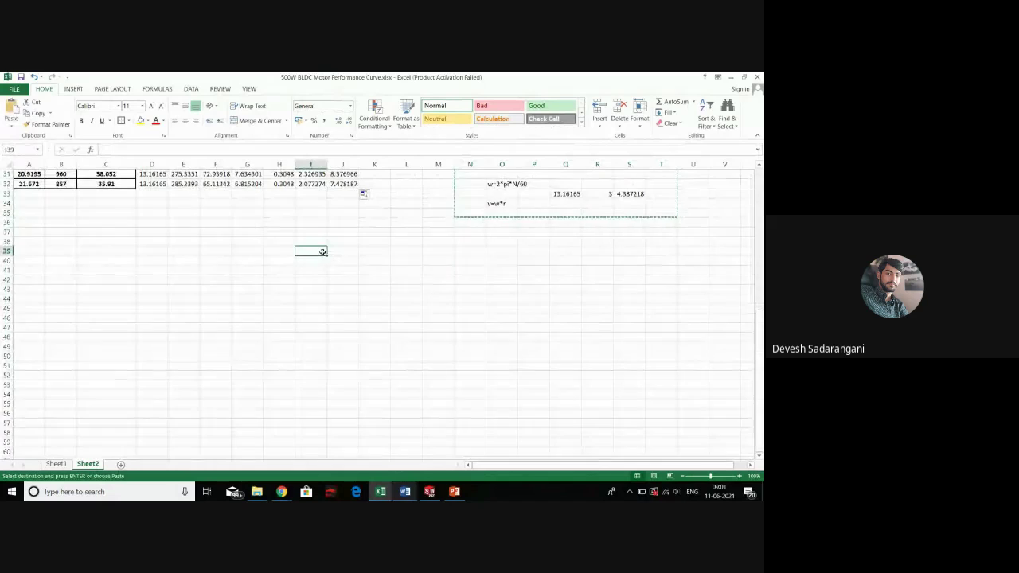
key(Return)
scroll(382, 239, up, 10)
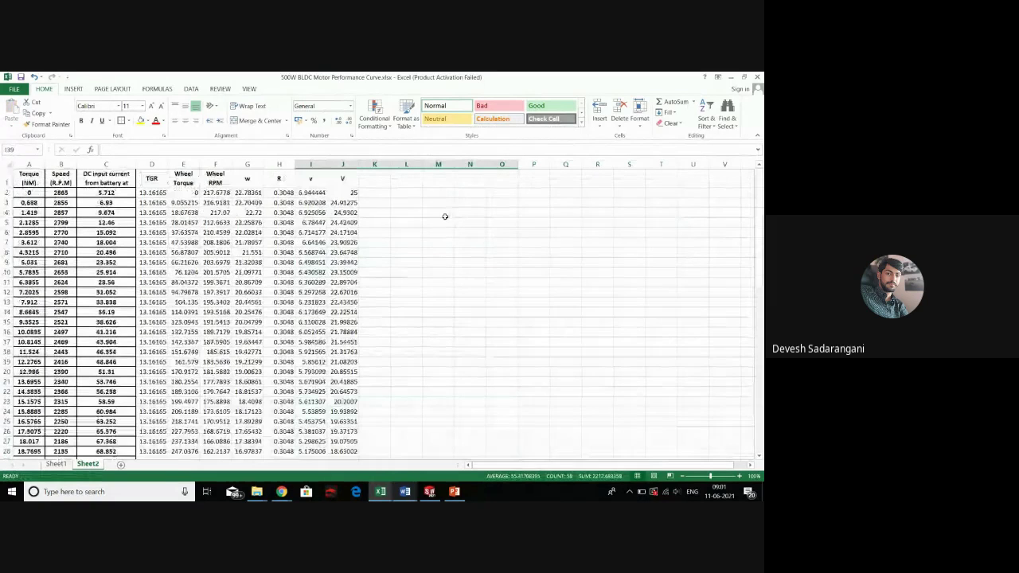
click(373, 180)
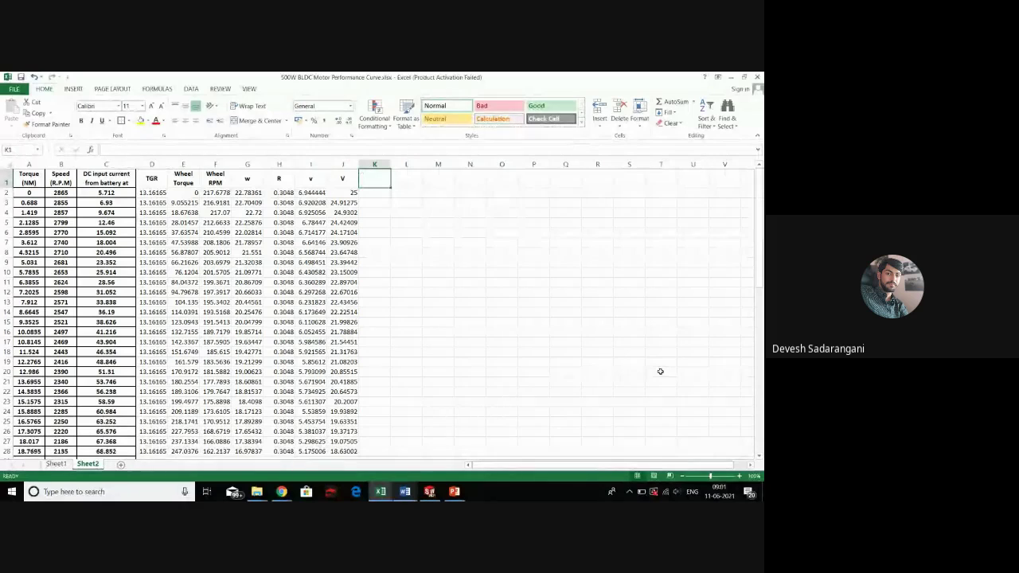
Enter the k heading in K1 and begin the K2 expression 0.0095*(
text(k=)
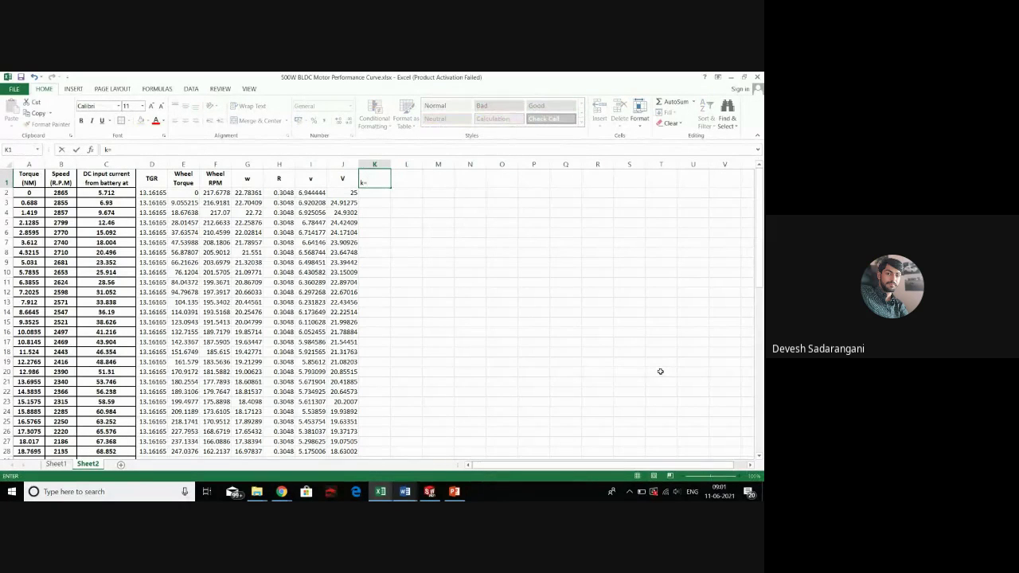
key(Return)
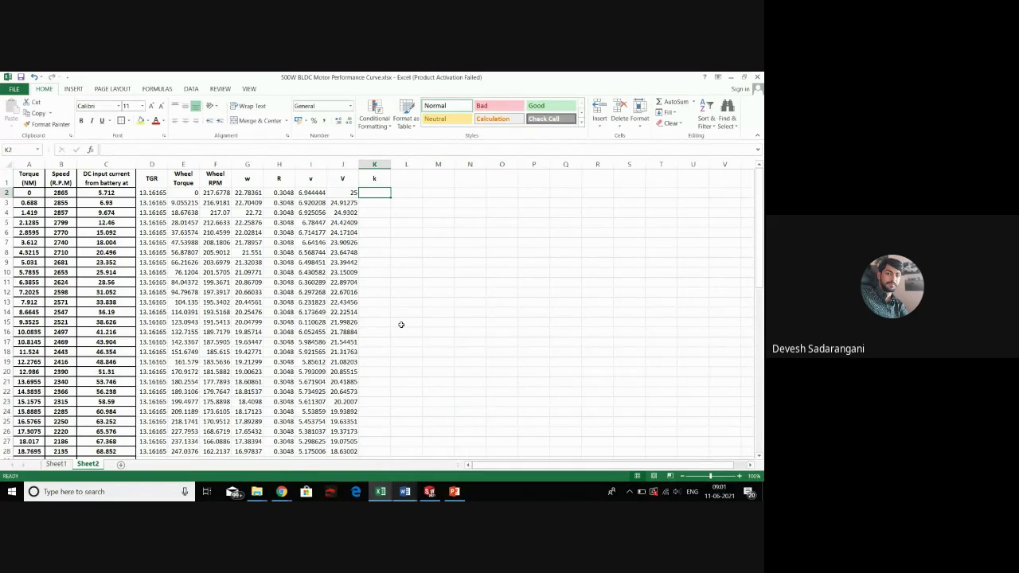
text(0.0)
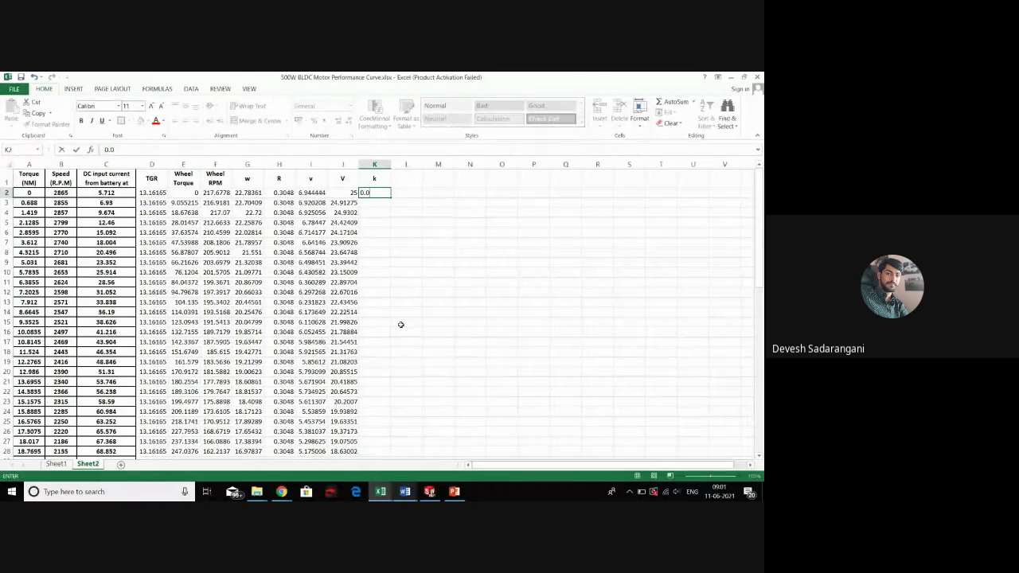
text(1)
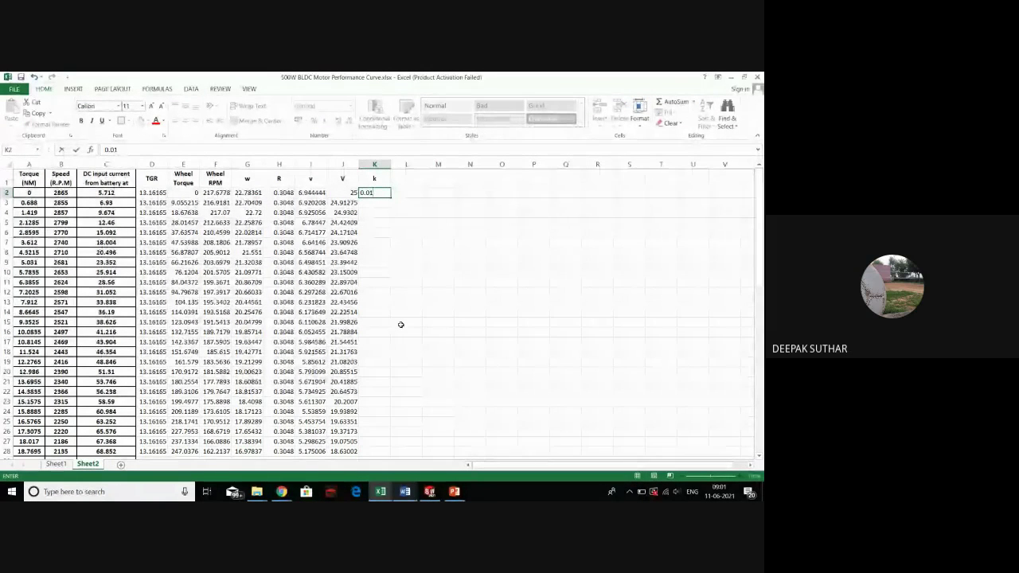
key(BackSpace)
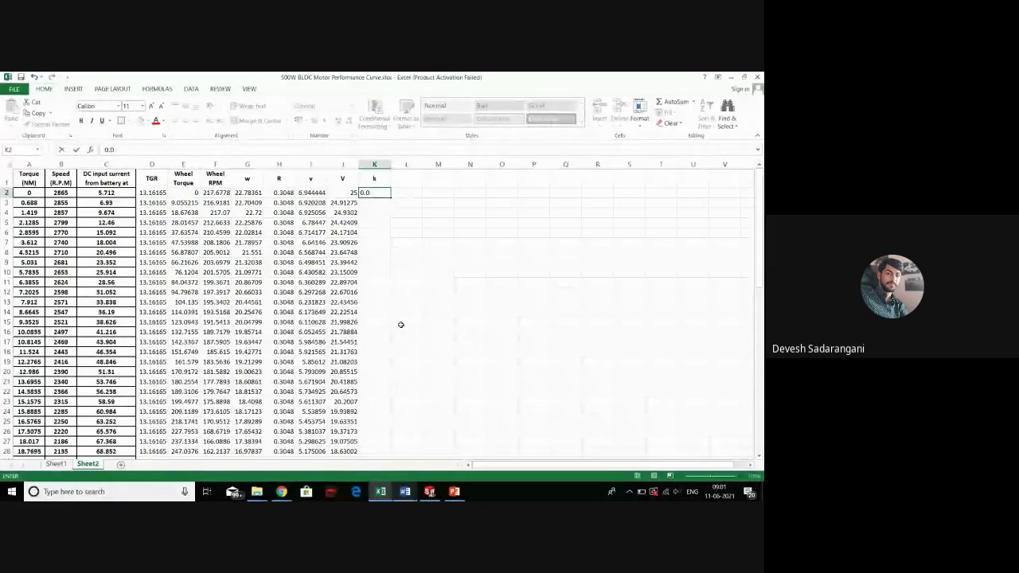
text(095)
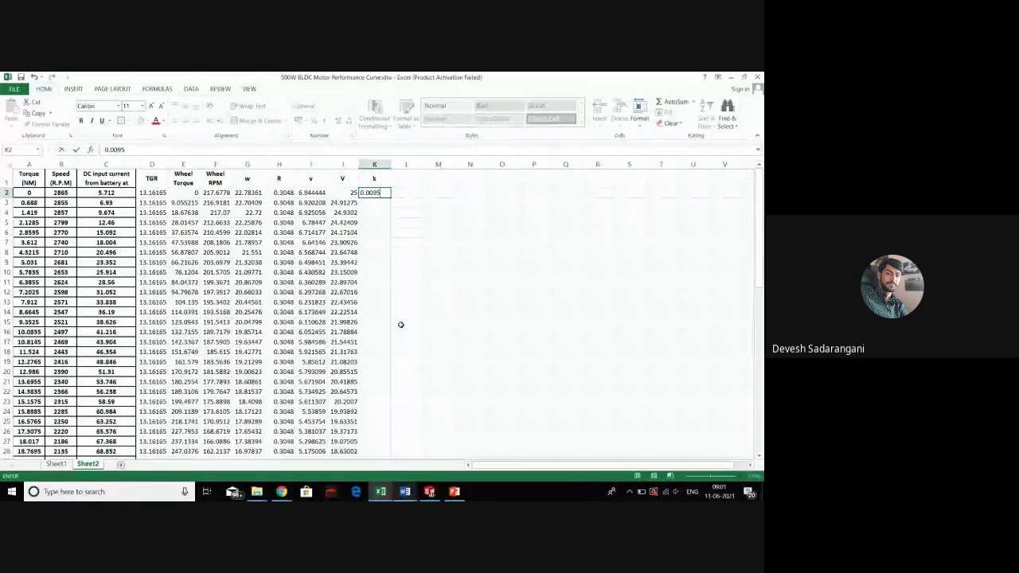
text(+()
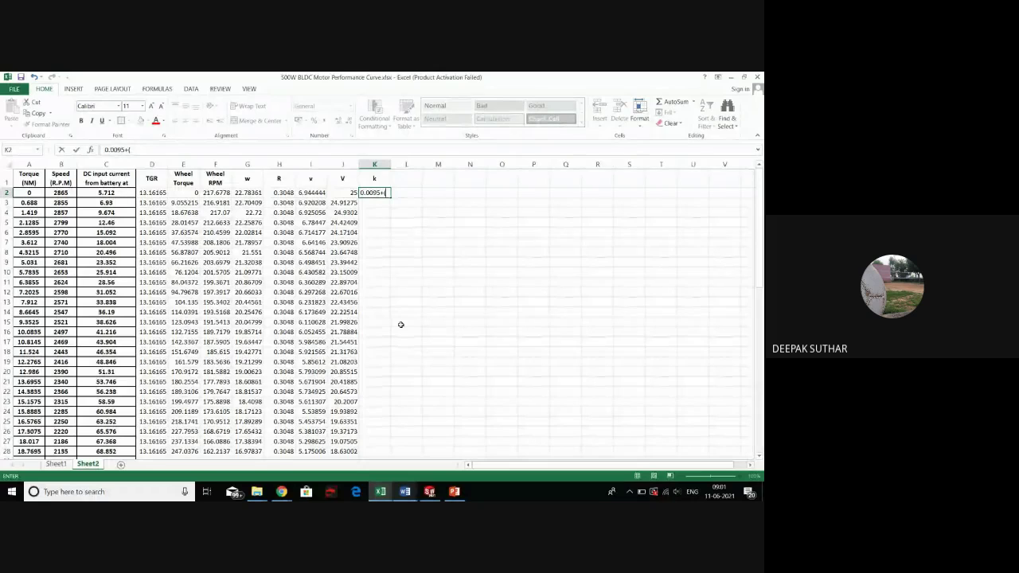
key(BackSpace)
key(BackSpace)
key(BackSpace)
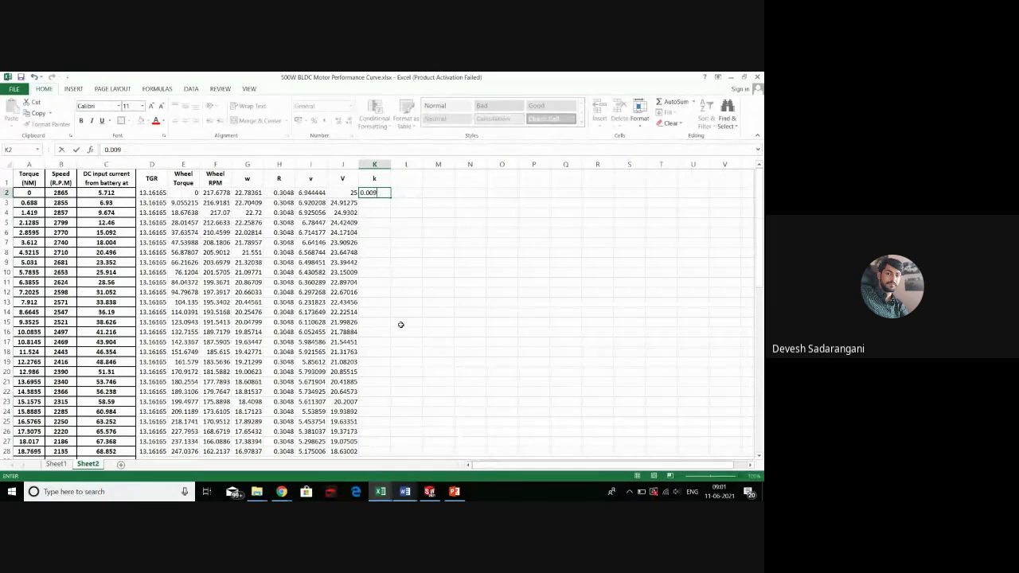
text(5*)
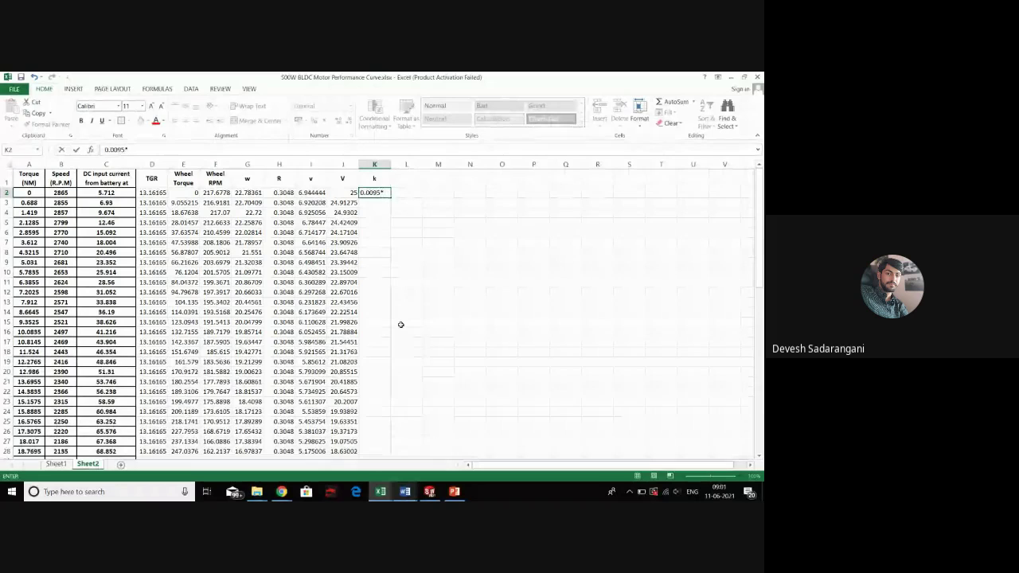
text(()
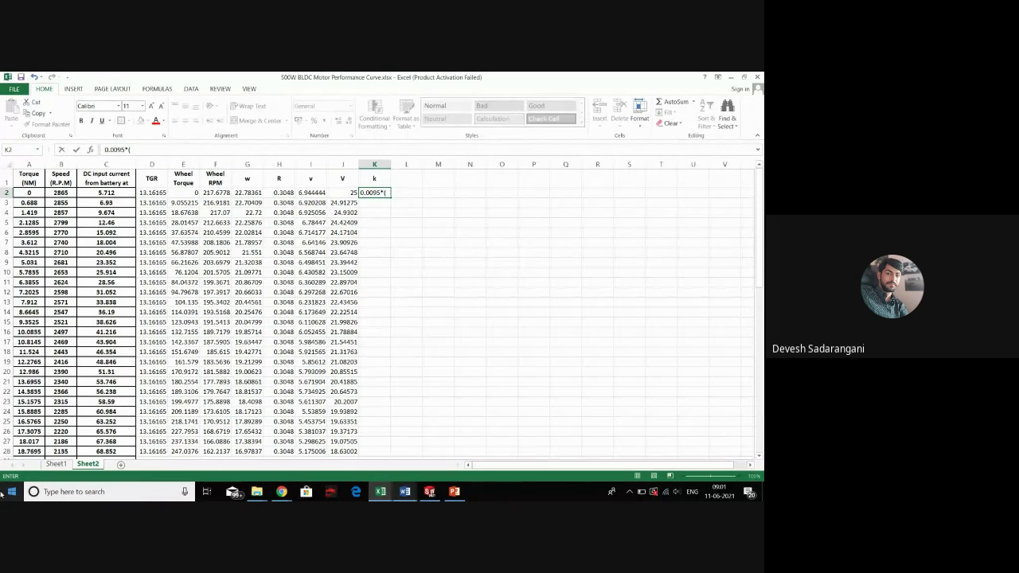
Review the Rolling Resistance formula on the Essentials sheet of Go Kart (Transmission).xlsx
mouse_move(381, 491)
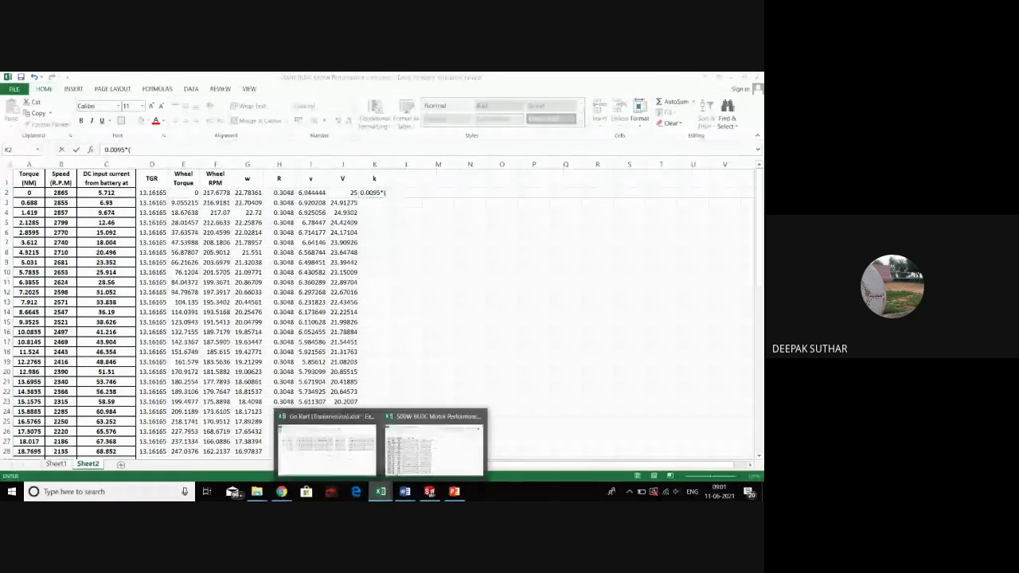
click(324, 390)
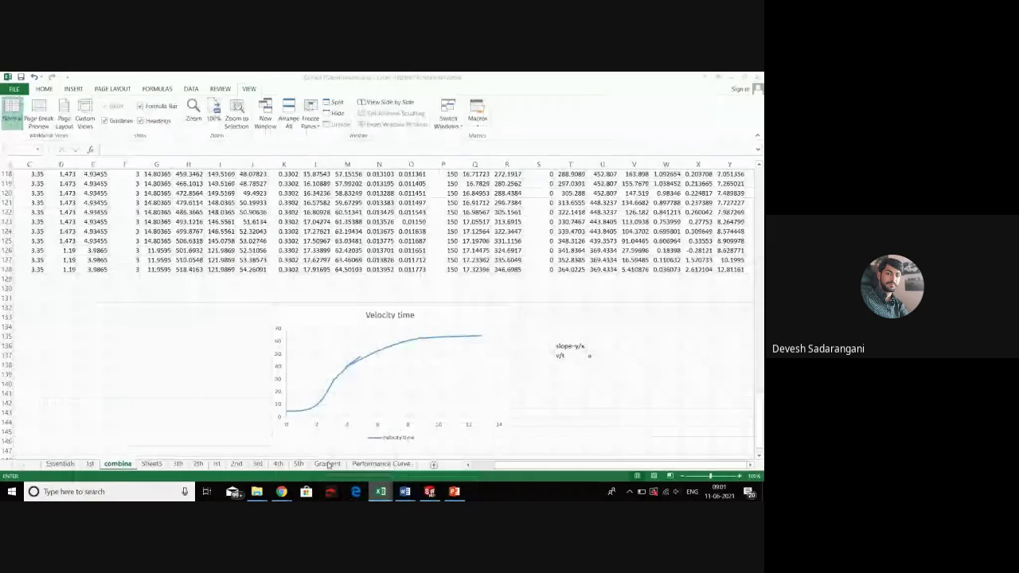
click(61, 463)
scroll(64, 372, down, 12)
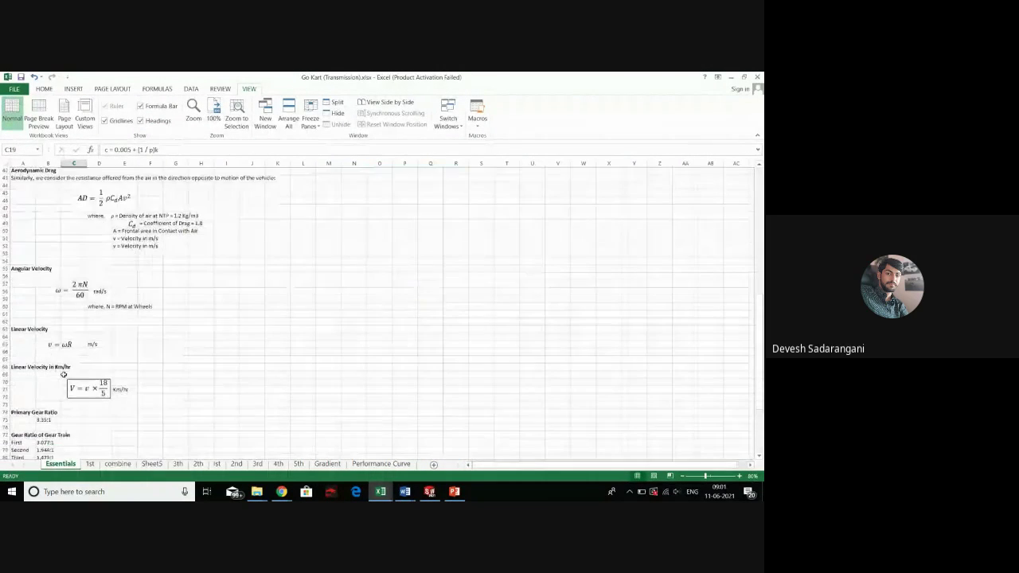
scroll(64, 374, up, 10)
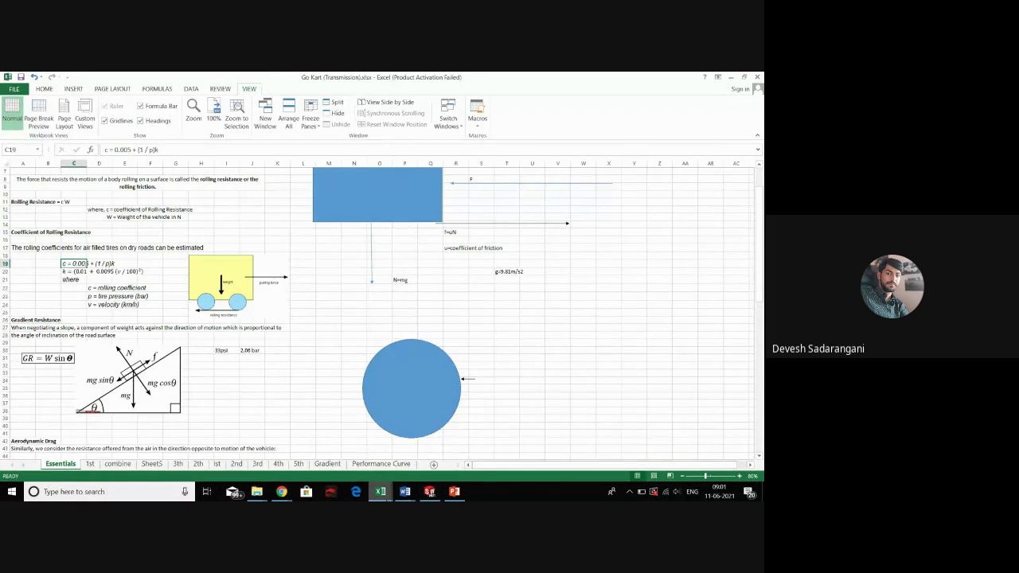
Return to the motor workbook and clear the unfinished entry in K2
mouse_move(381, 491)
click(420, 465)
click(373, 193)
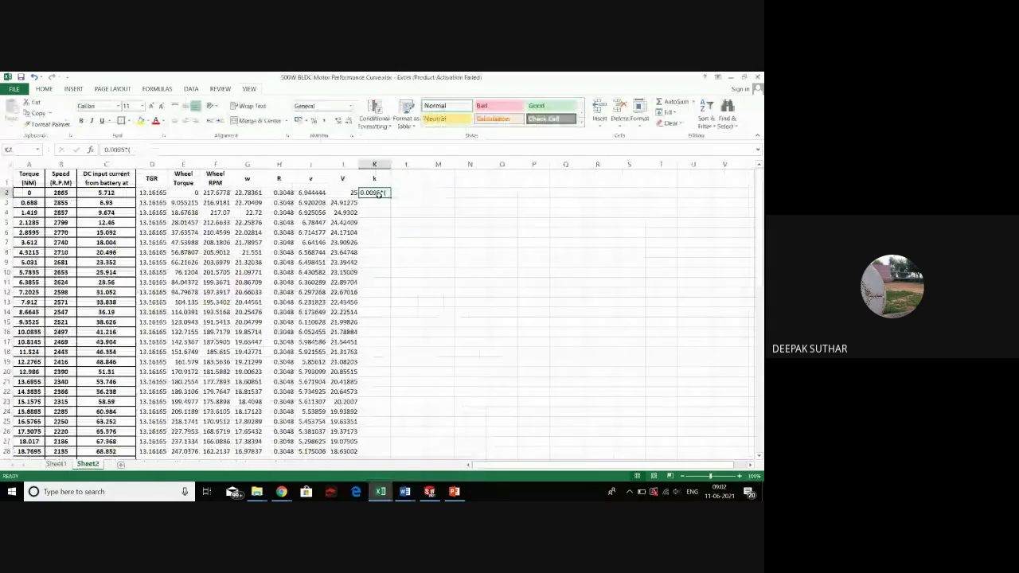
key(Delete)
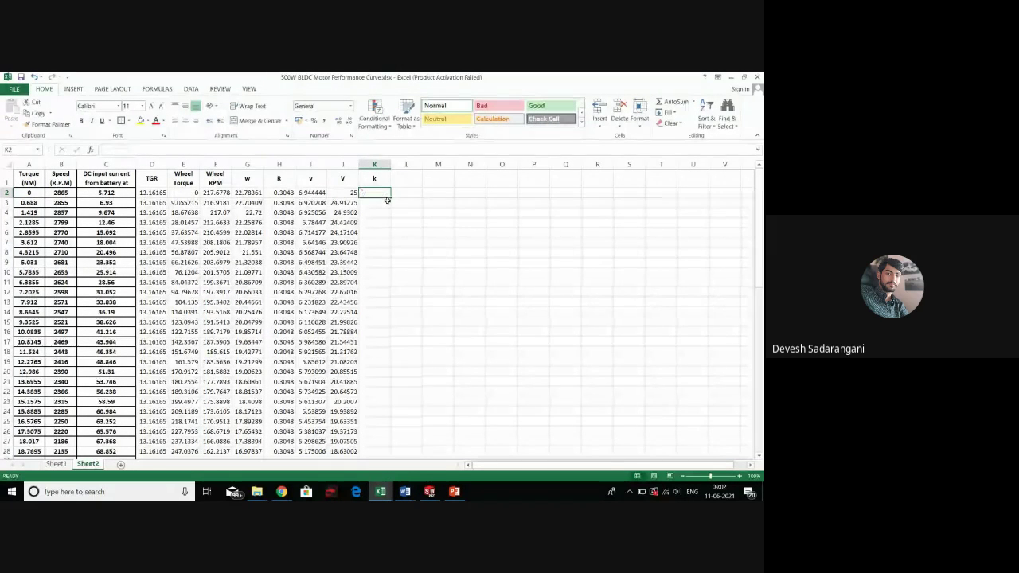
Enter =0.01+(0.095*((J2/100)*(J2/100))) in K2 and fill it down column K
text(0.01)
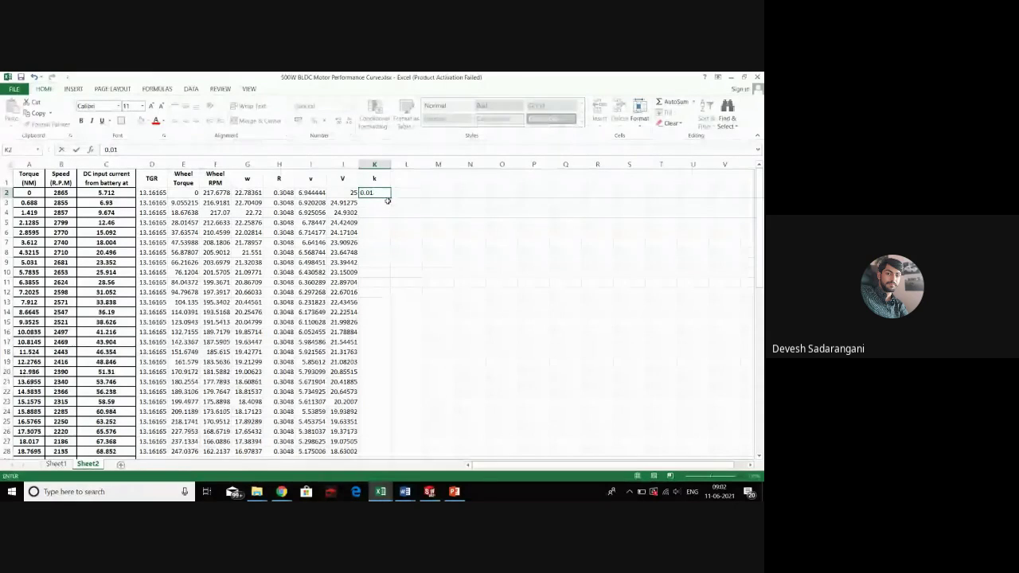
key(BackSpace)
key(BackSpace)
key(BackSpace)
key(BackSpace)
text(=)
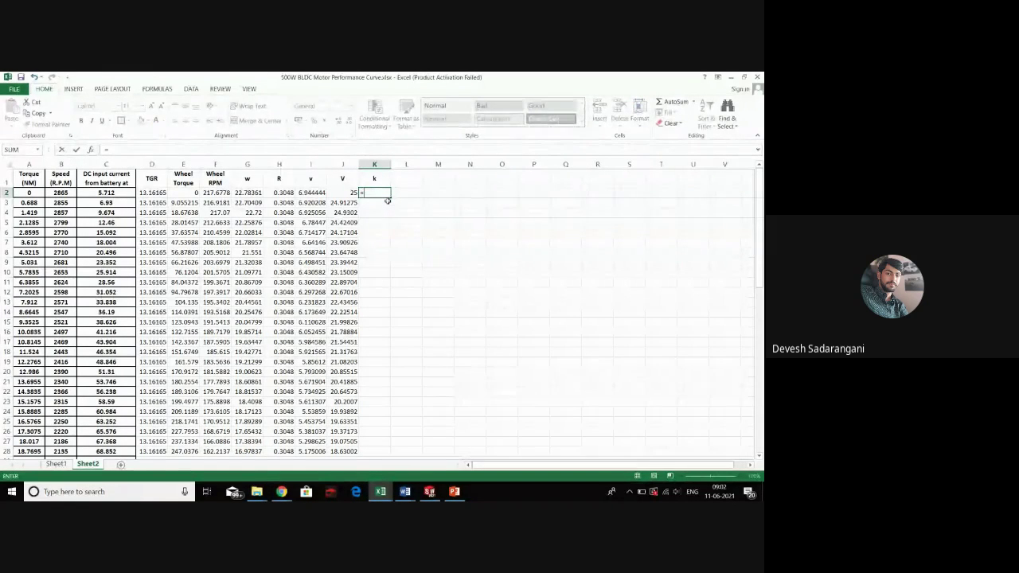
text(0.01+)
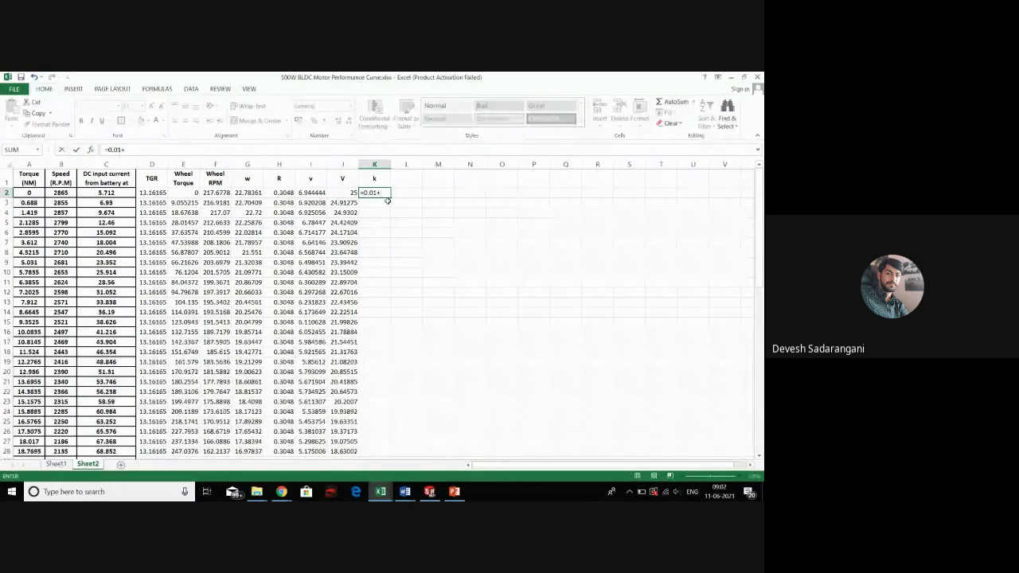
text((0.095)
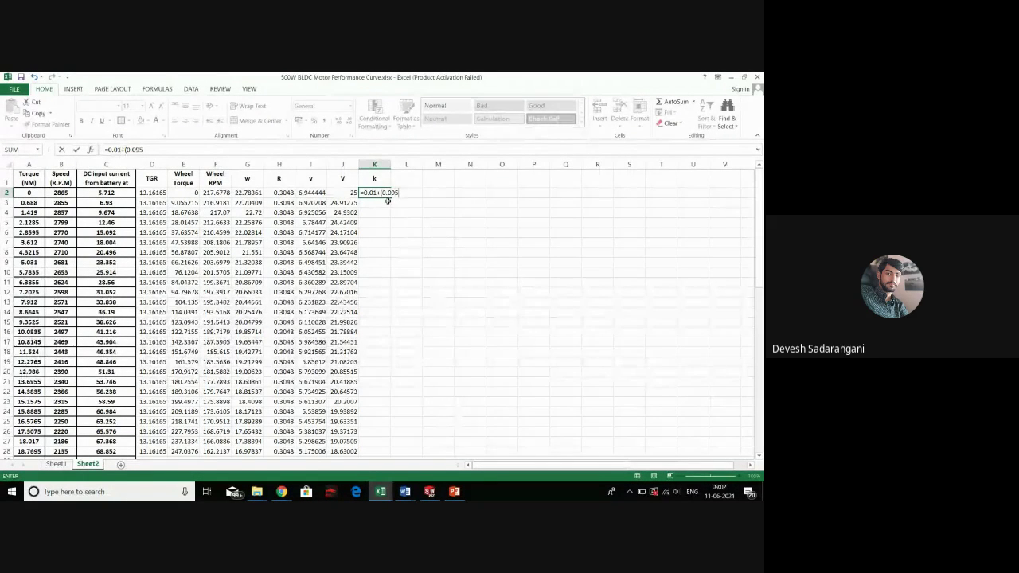
text(*(()
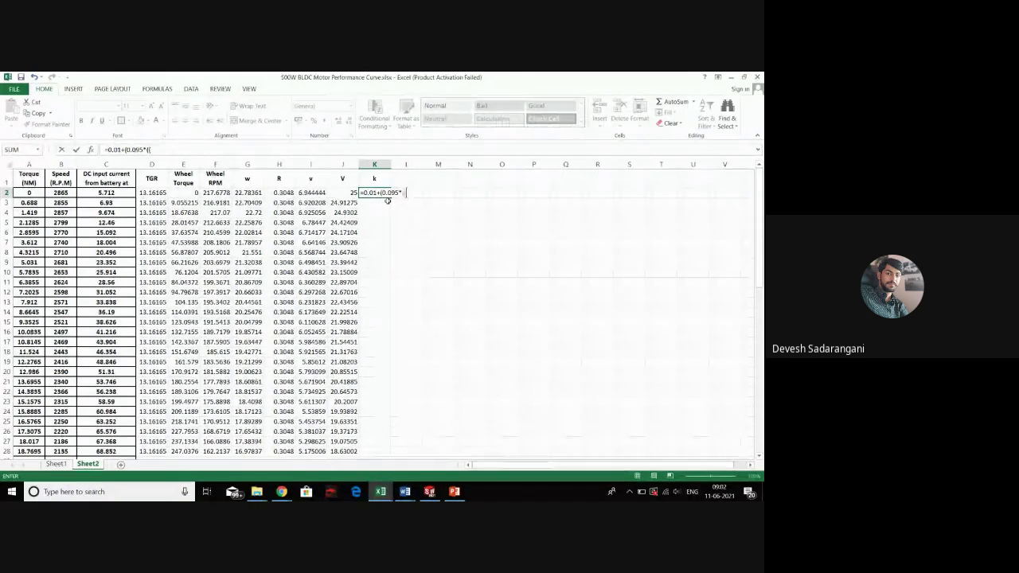
key(Left)
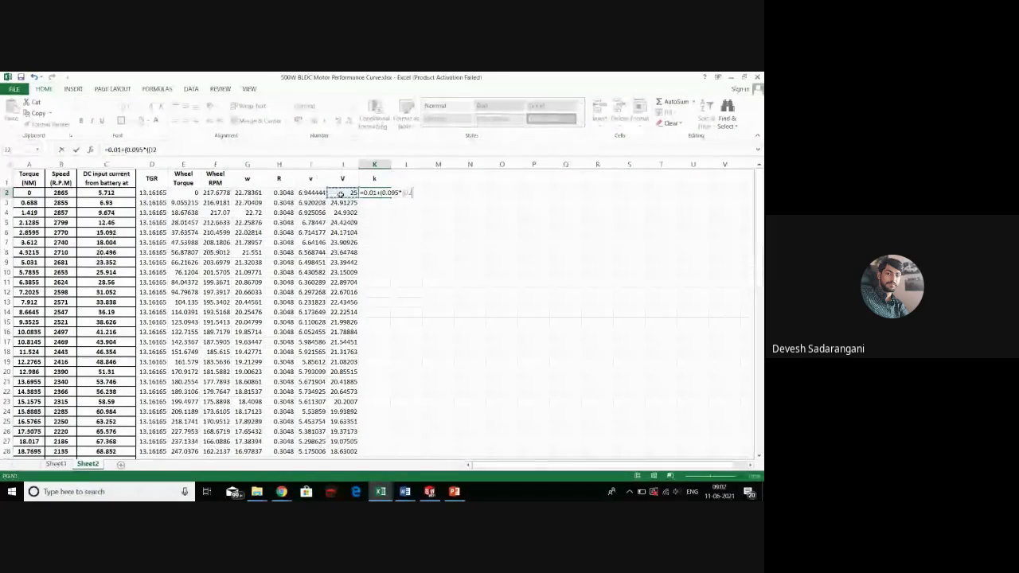
text(/100)
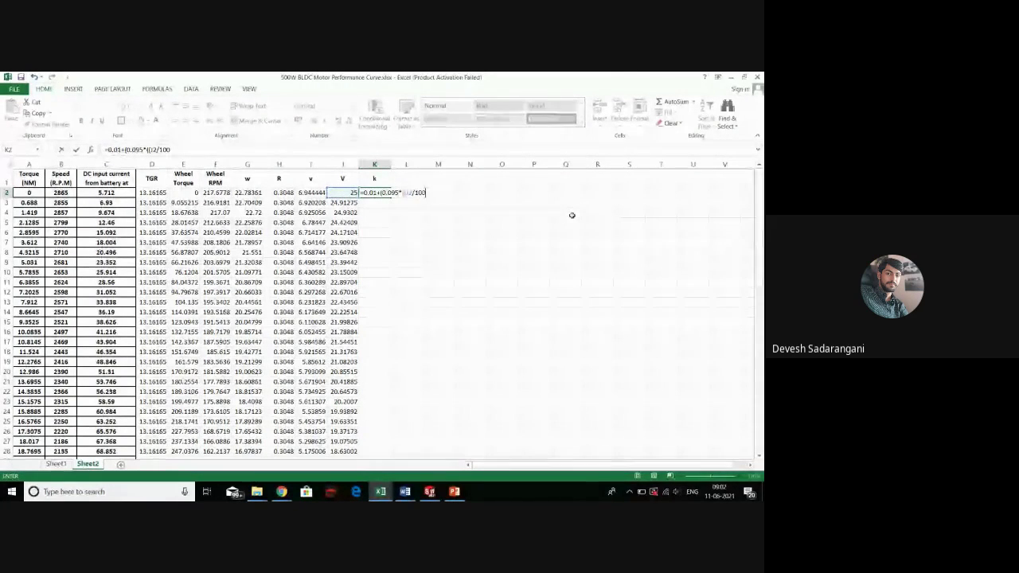
text()*)
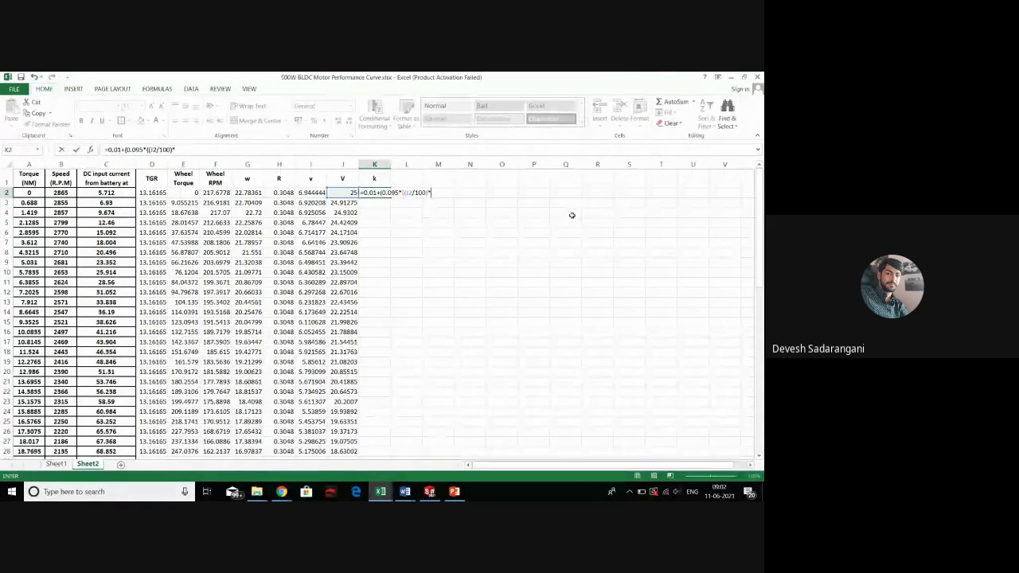
text(()
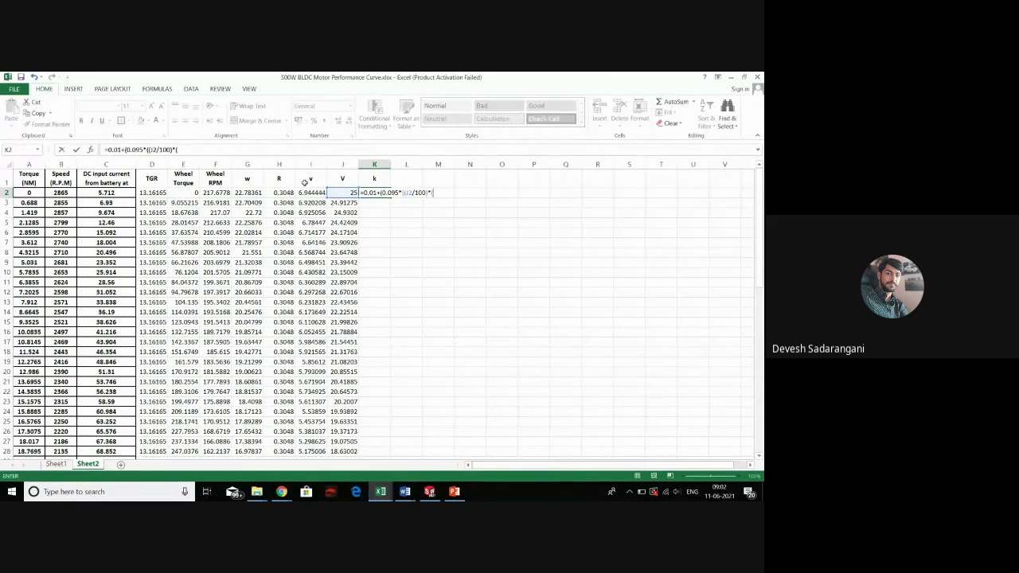
click(337, 193)
text(/100)
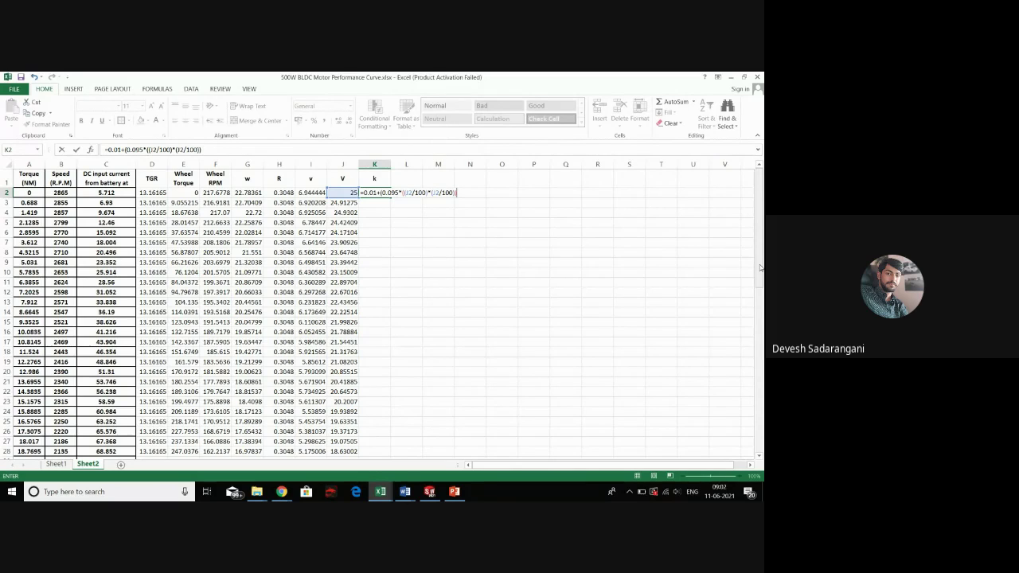
key(Return)
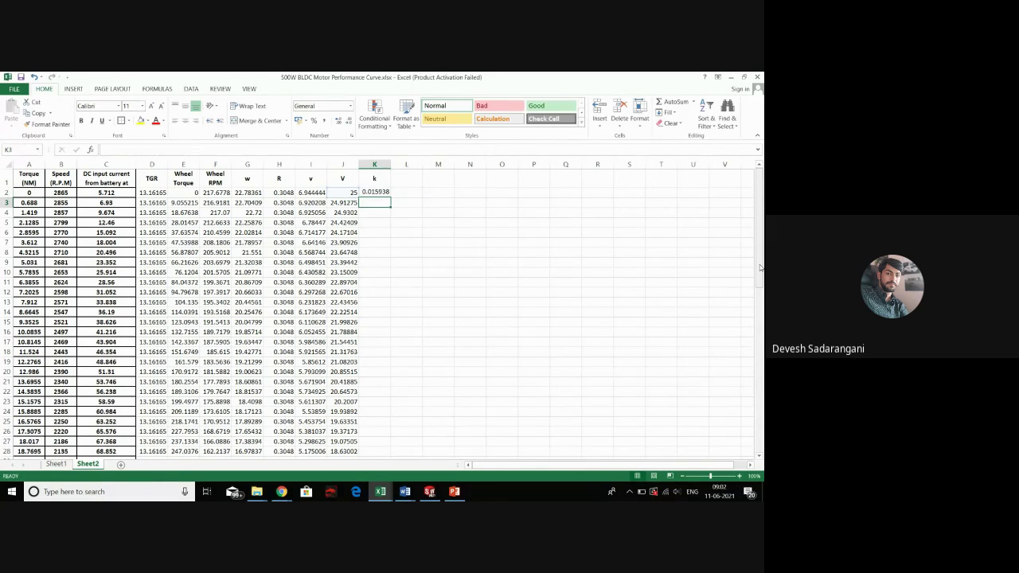
click(364, 193)
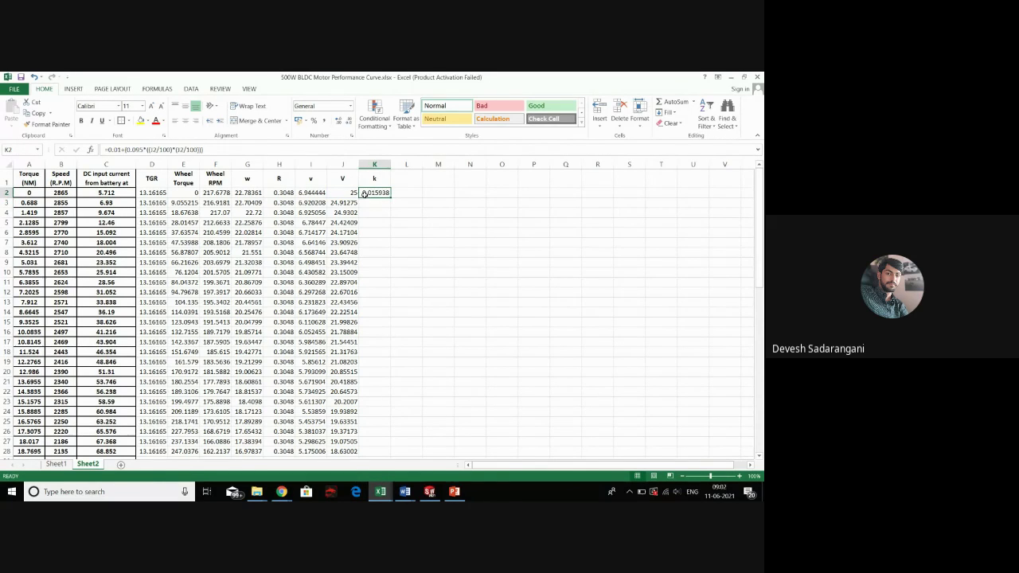
drag(390, 197, 382, 442)
scroll(439, 216, up, 2)
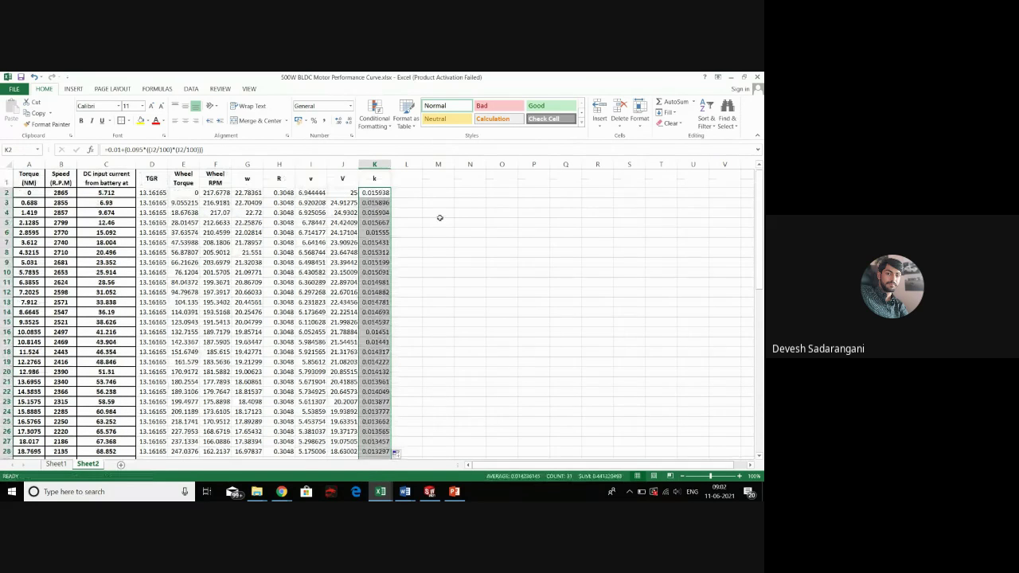
click(406, 180)
Head column L as c and fill =0.005+(K2/2.06) down the column
text(c)
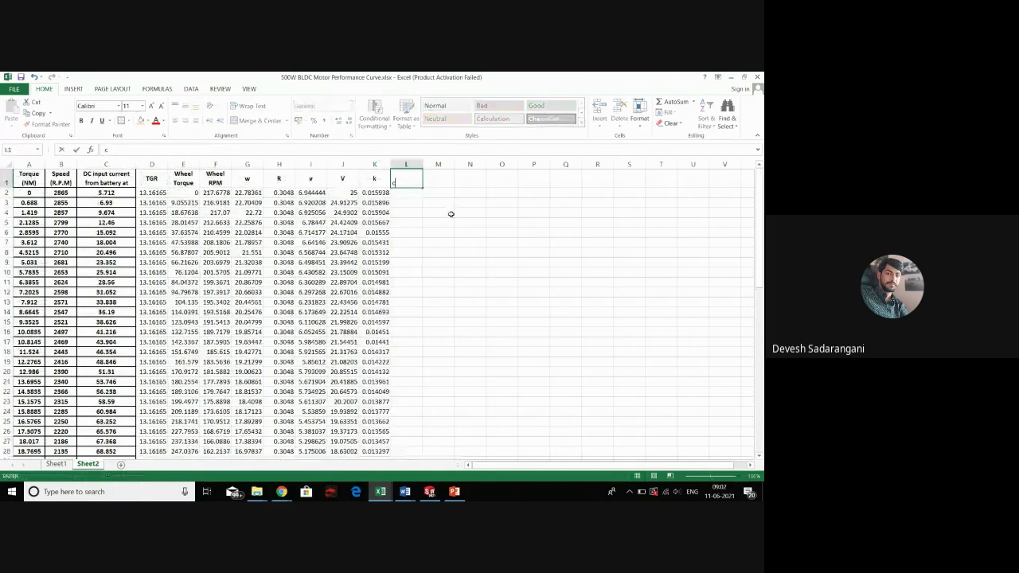
key(Return)
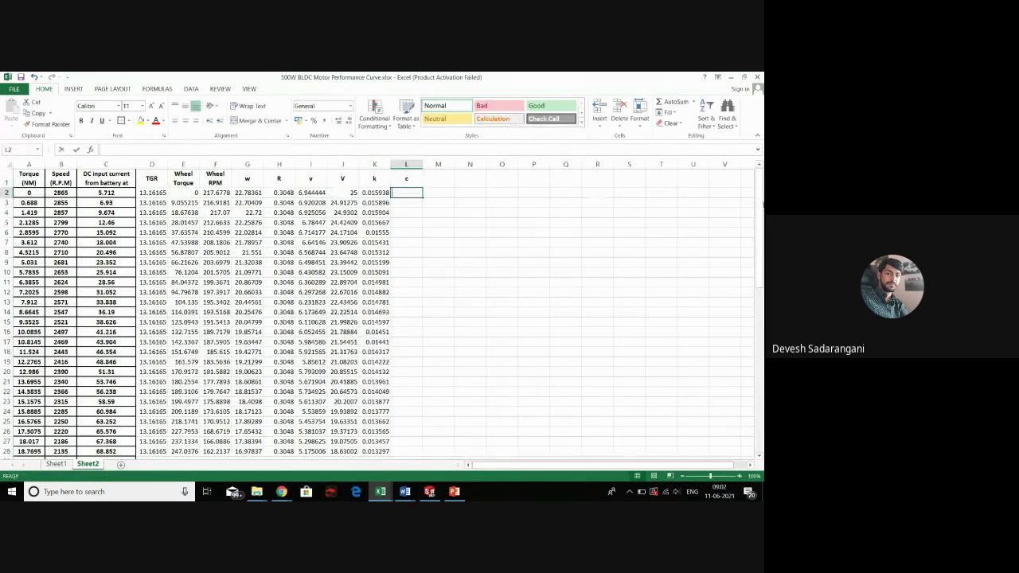
text(=0)
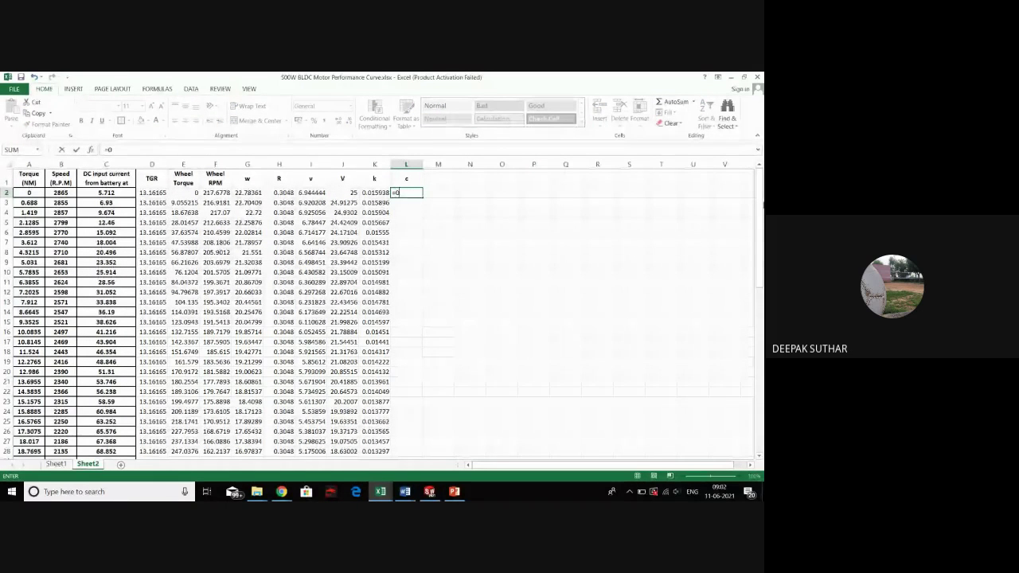
text(.005)
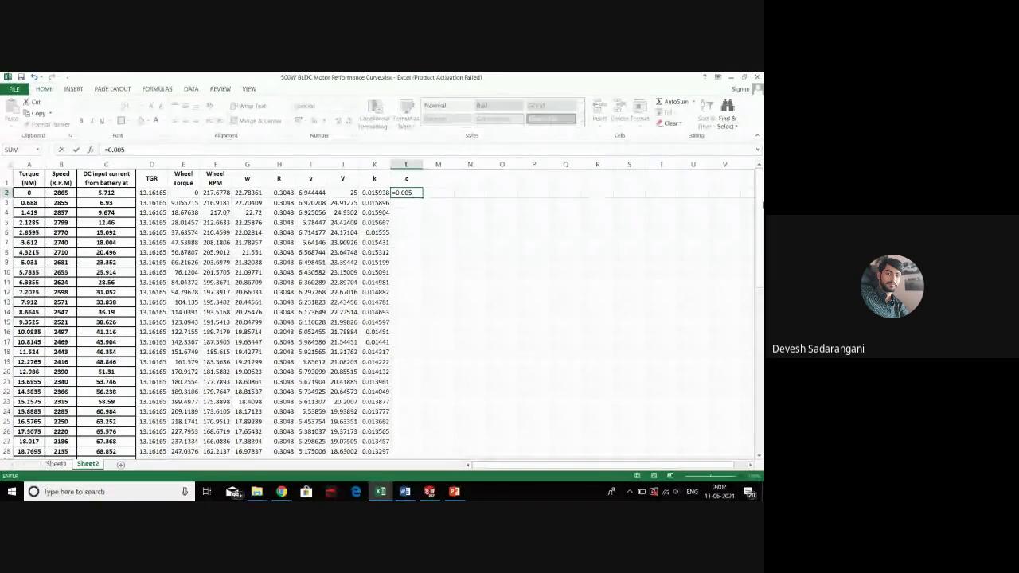
text(+)
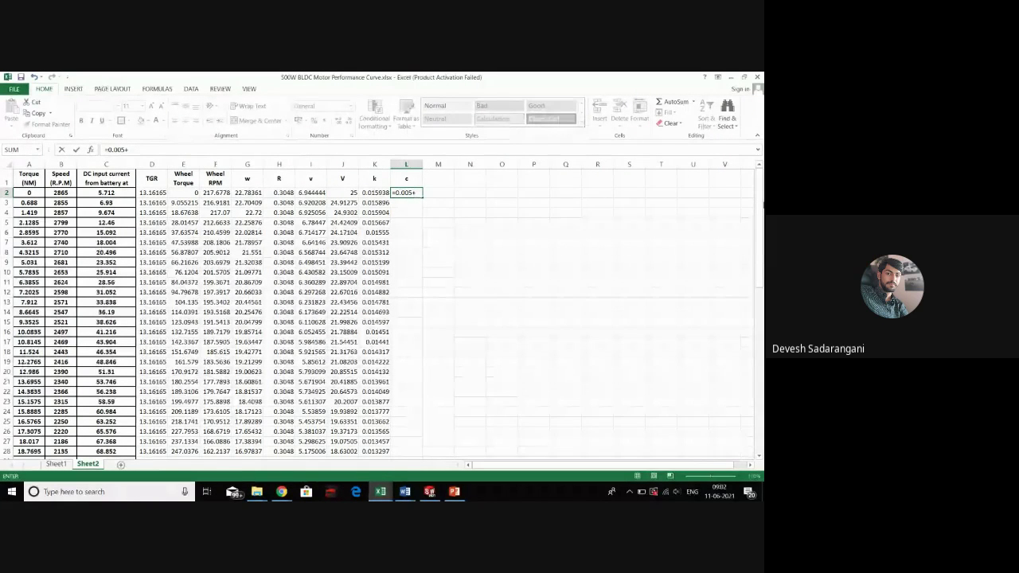
text(()
click(383, 193)
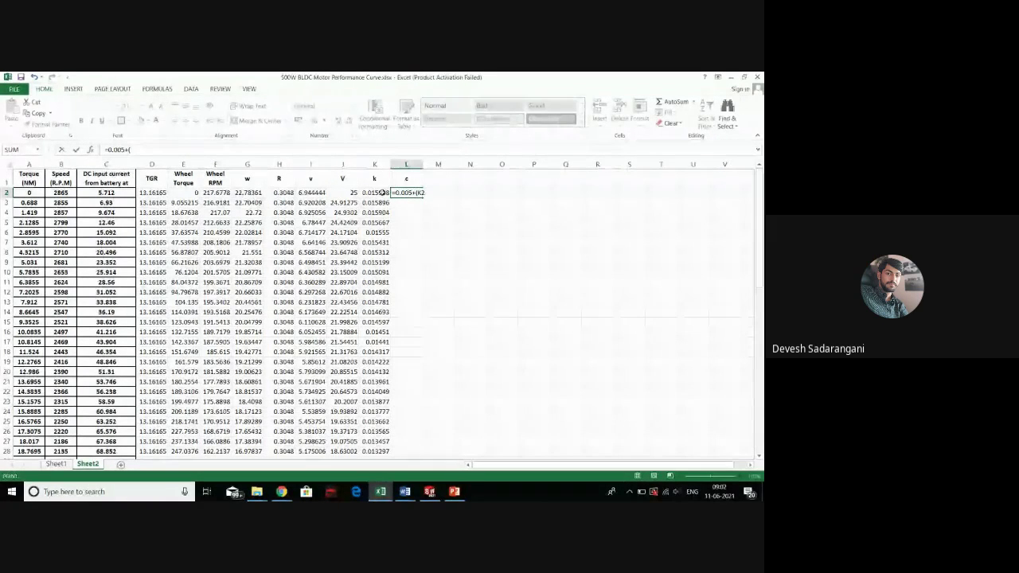
text(/2.0)
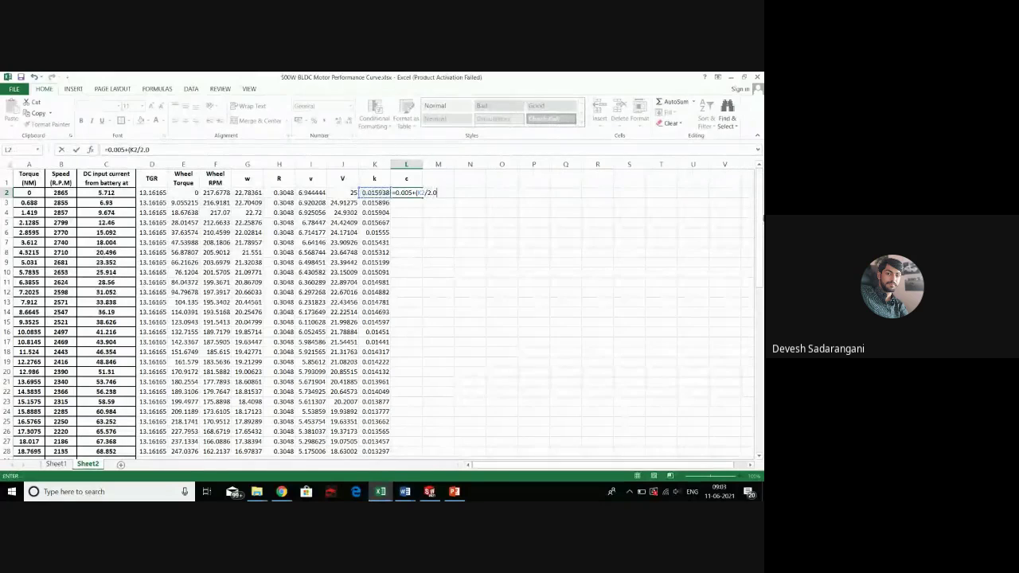
text(6)
key(Return)
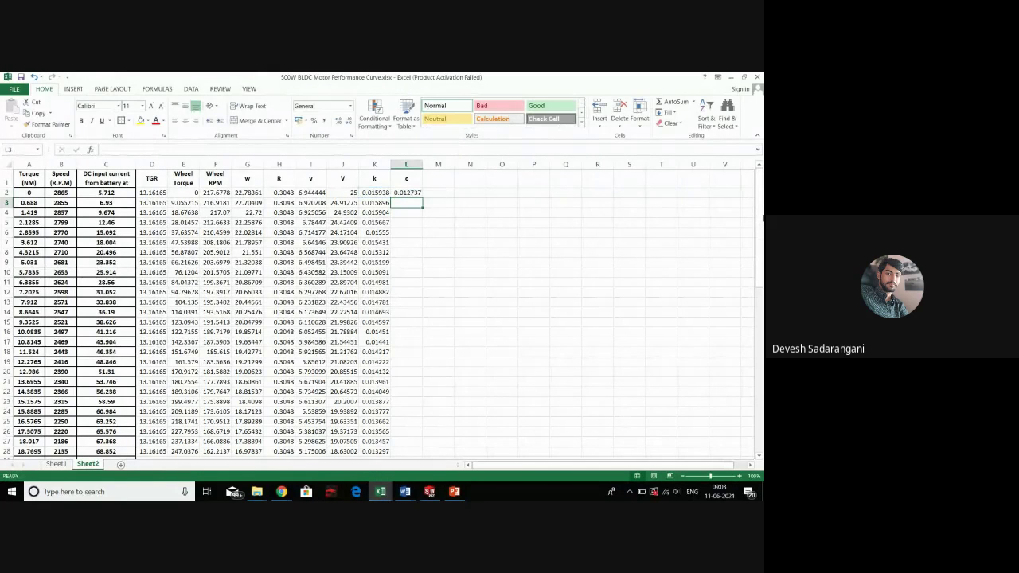
click(407, 194)
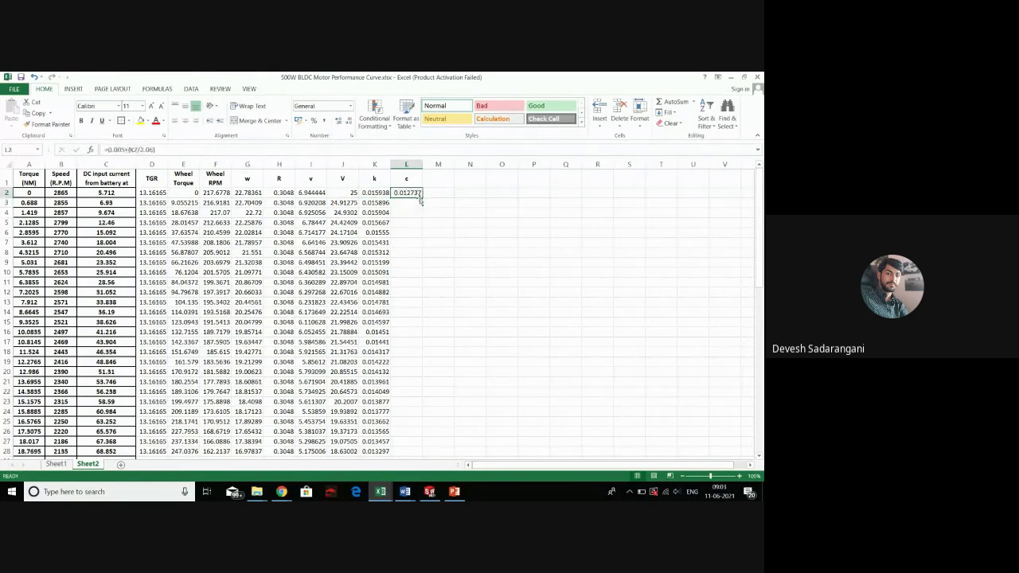
drag(419, 199, 418, 452)
scroll(442, 364, up, 2)
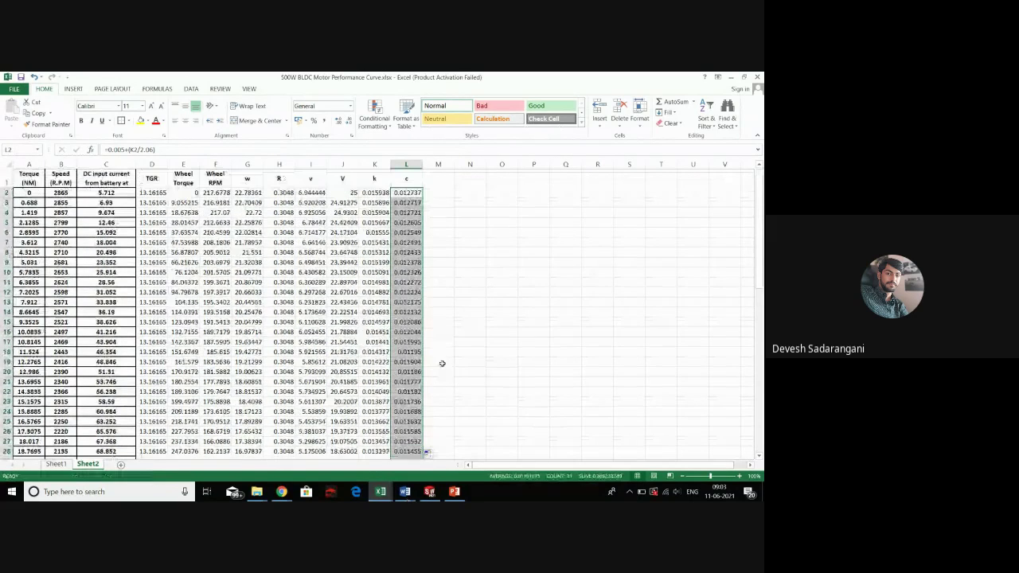
click(425, 178)
Put the m heading in M1 and fill 150 down every row of column M
text(15)
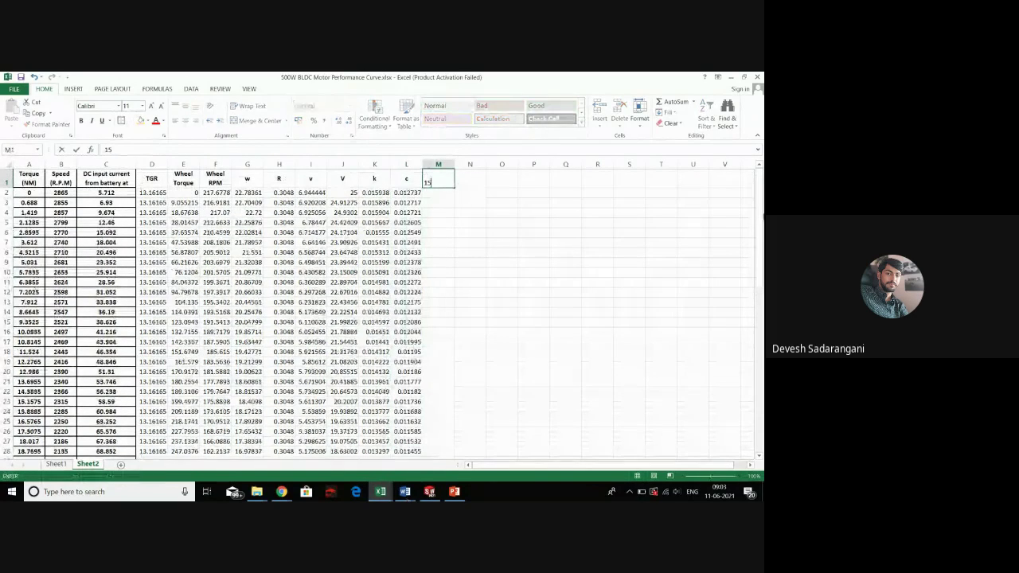
text(0)
key(Return)
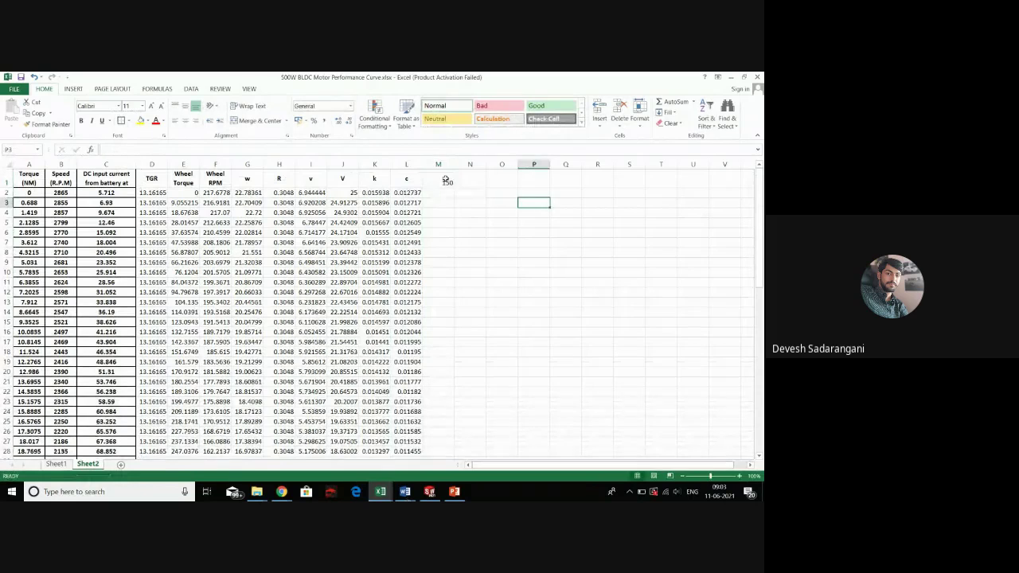
click(448, 180)
text(m)
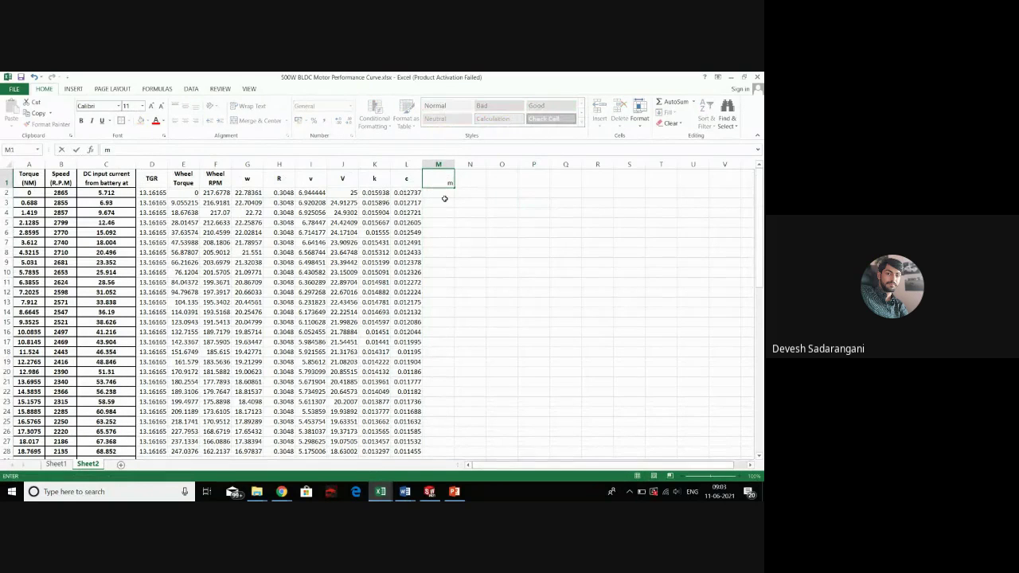
key(Return)
text(15)
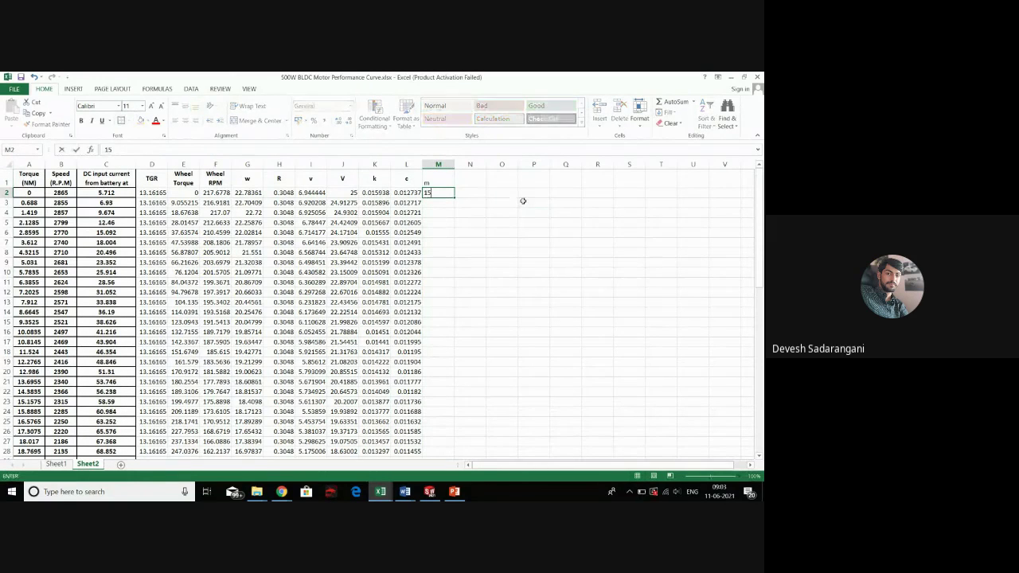
text(0)
drag(647, 241, 629, 242)
click(450, 192)
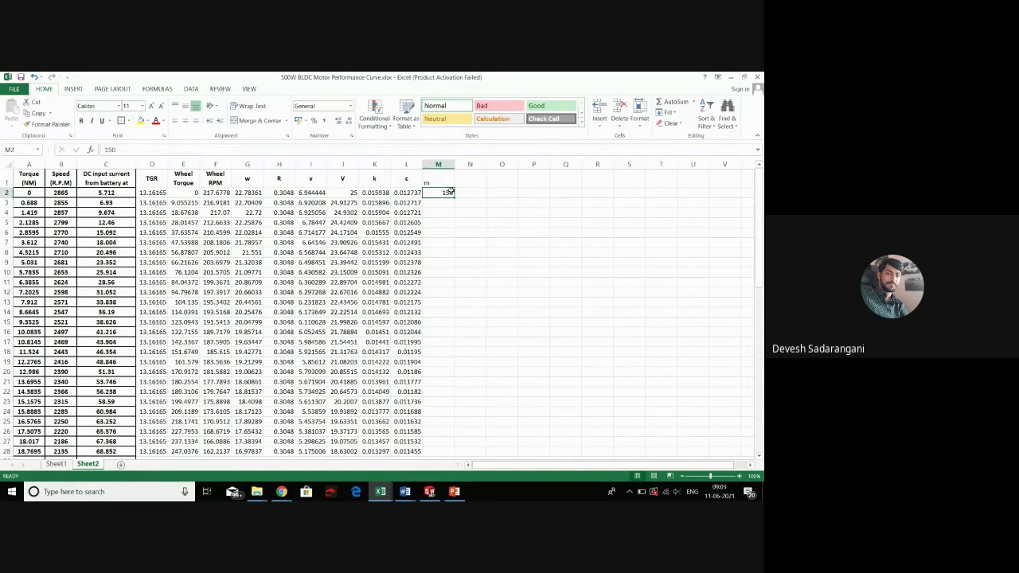
drag(456, 197, 454, 424)
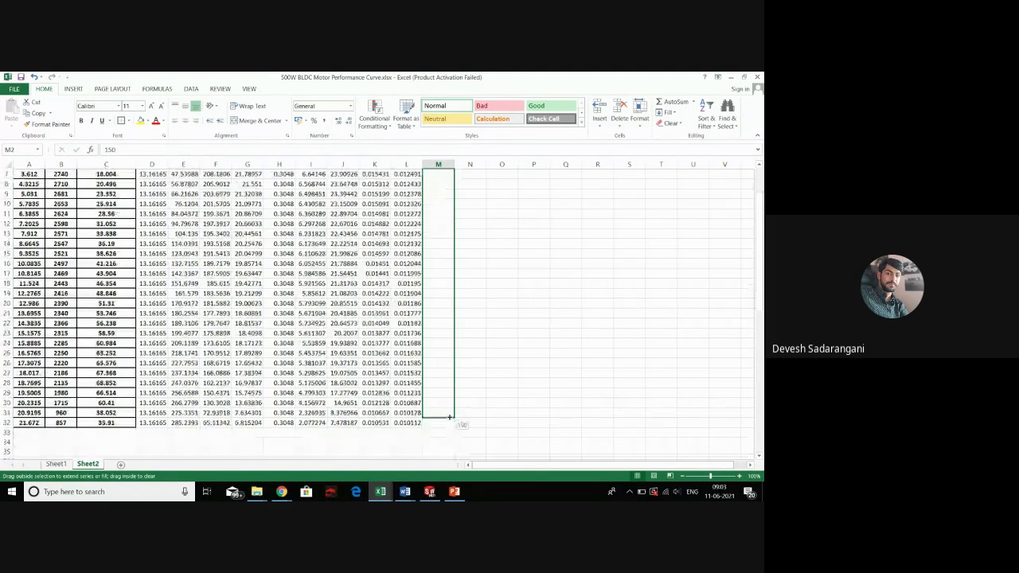
scroll(500, 209, up, 2)
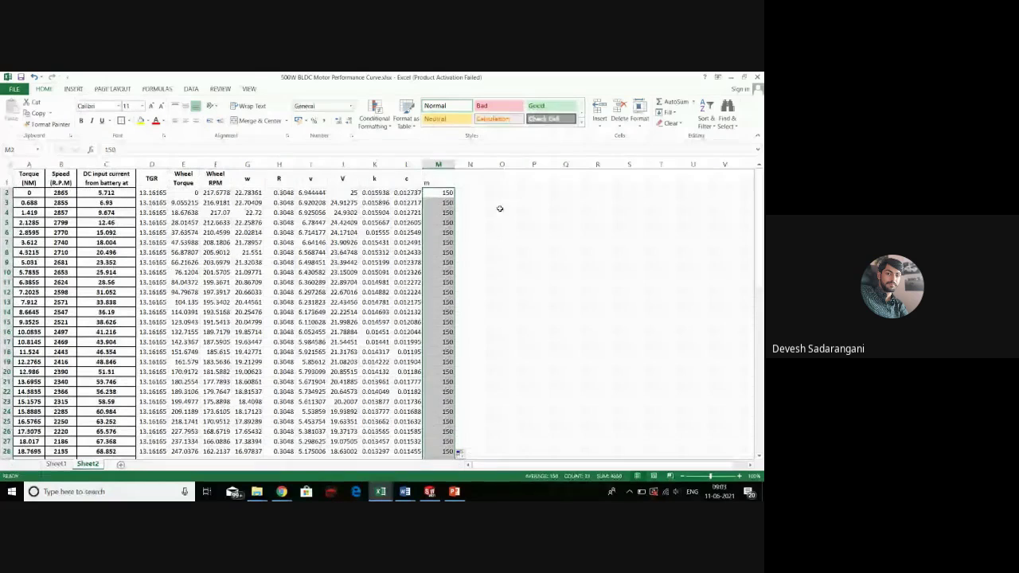
click(475, 176)
Head column N as RR and fill =L2*M2*9.81 down the column
text(RR)
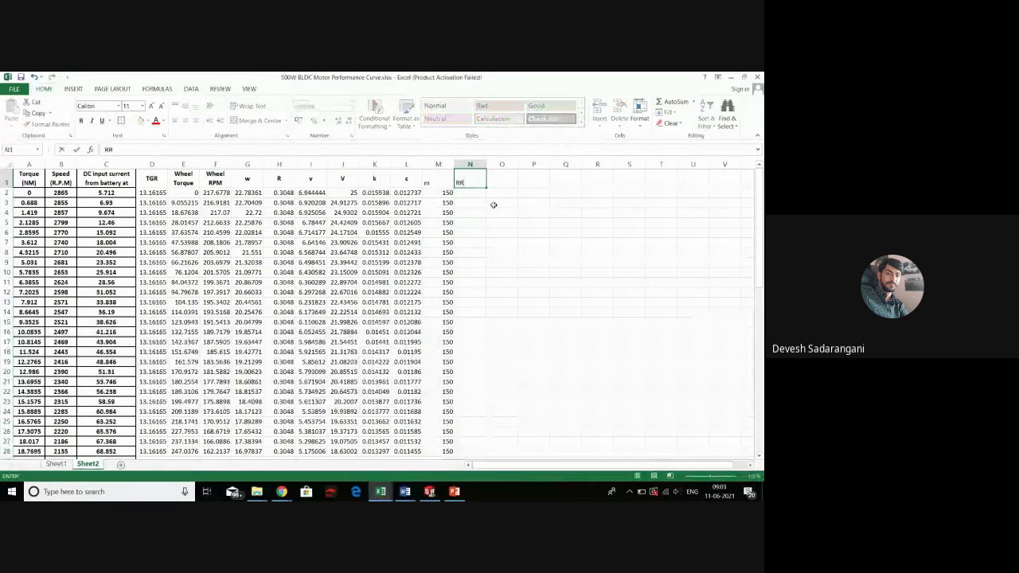
key(Return)
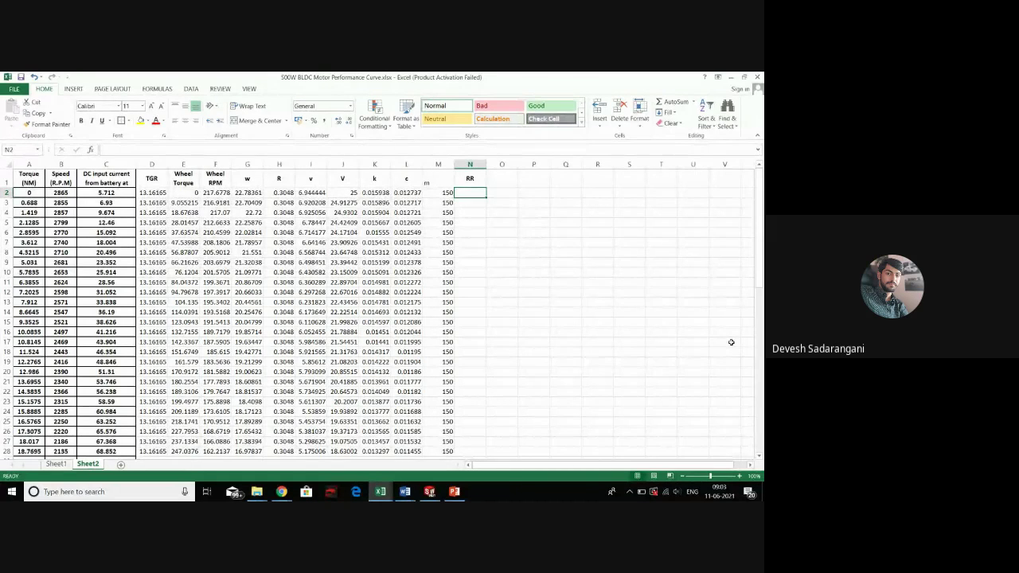
text(=)
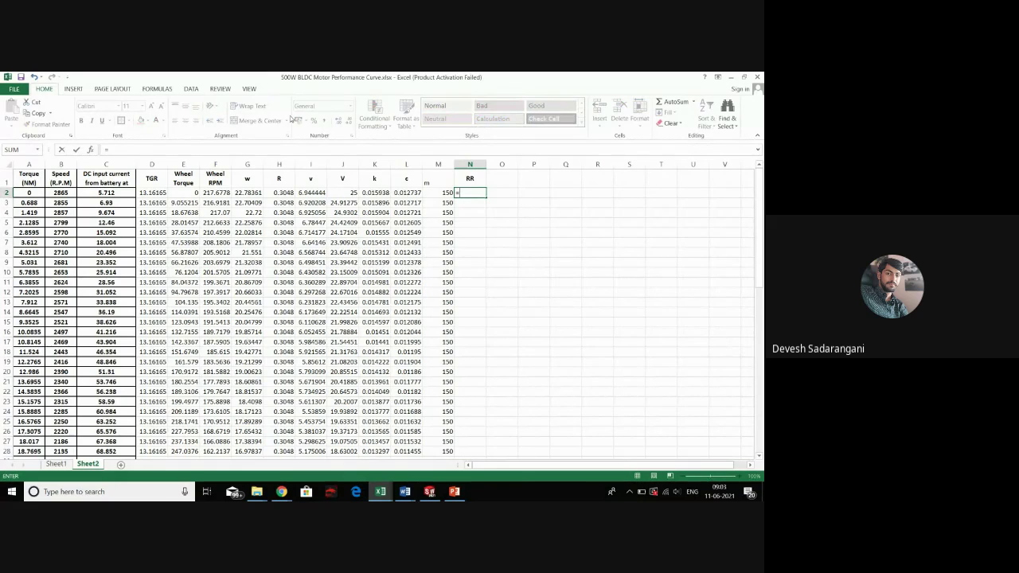
click(395, 196)
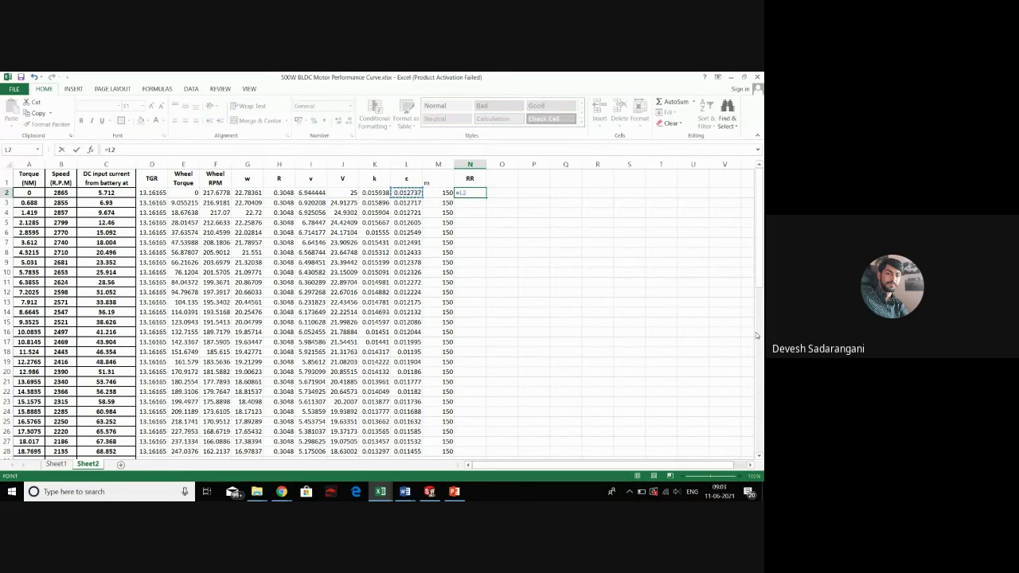
text(*)
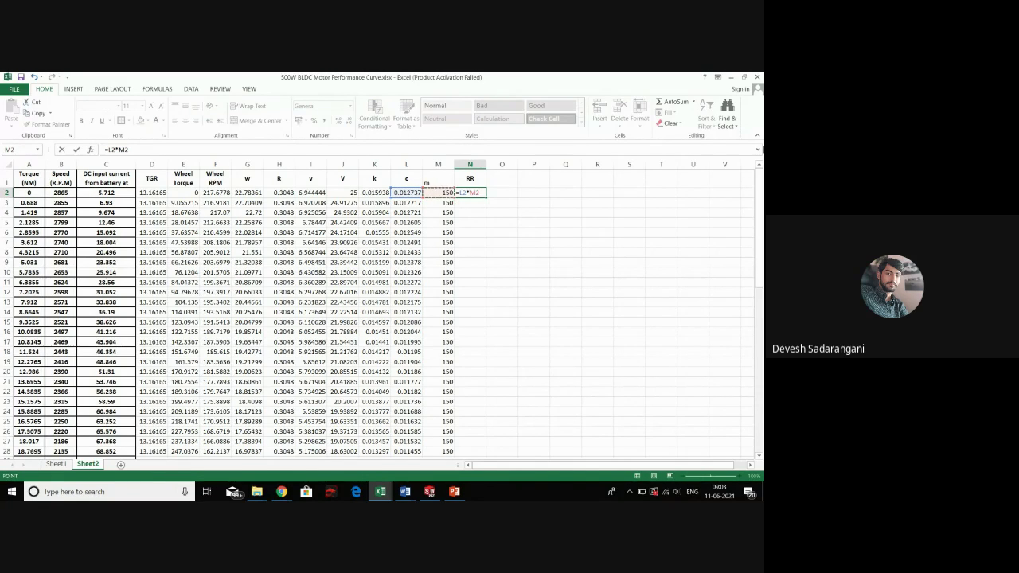
text(*)
key(Return)
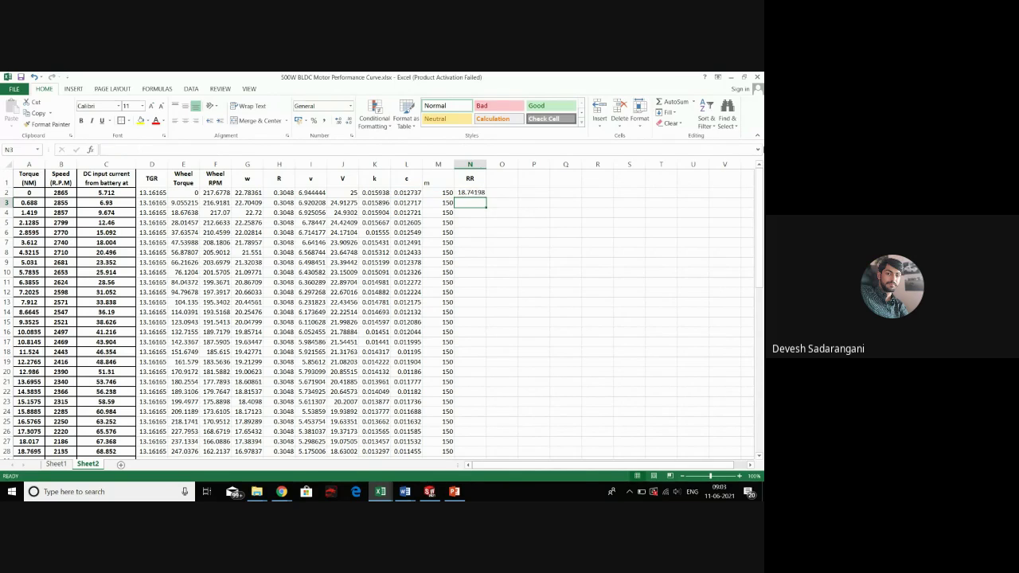
click(481, 194)
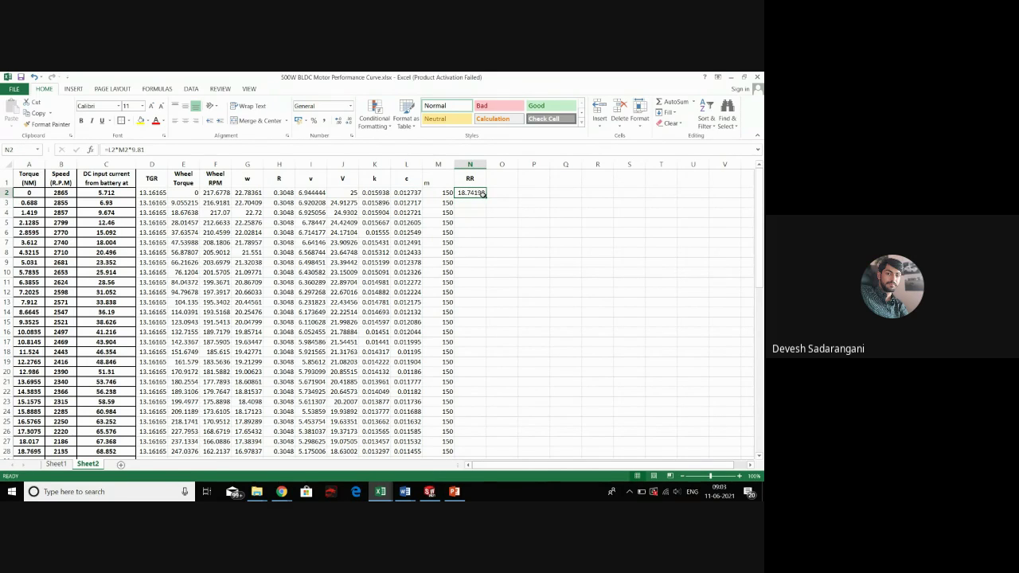
drag(486, 196, 512, 401)
scroll(521, 185, up, 2)
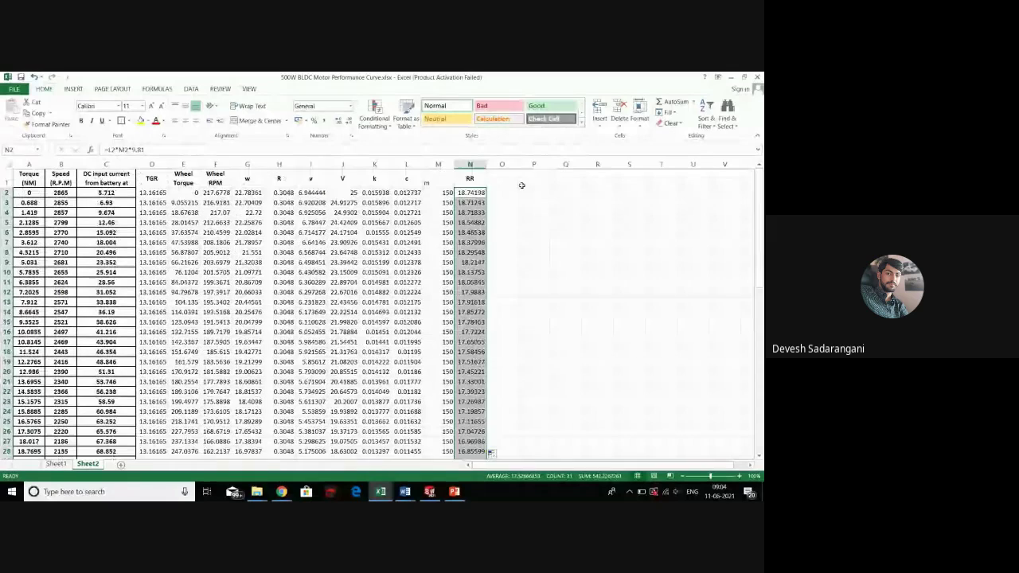
click(510, 183)
Head column O as AD, start O2 with =0.5*1.2*1.8, then switch to Google Meet
text(AD)
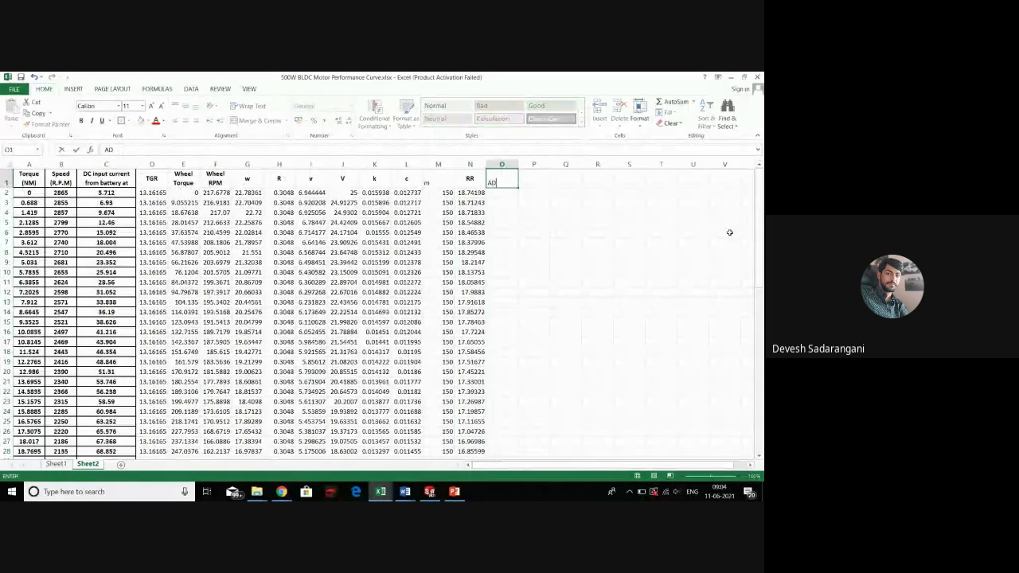
key(Return)
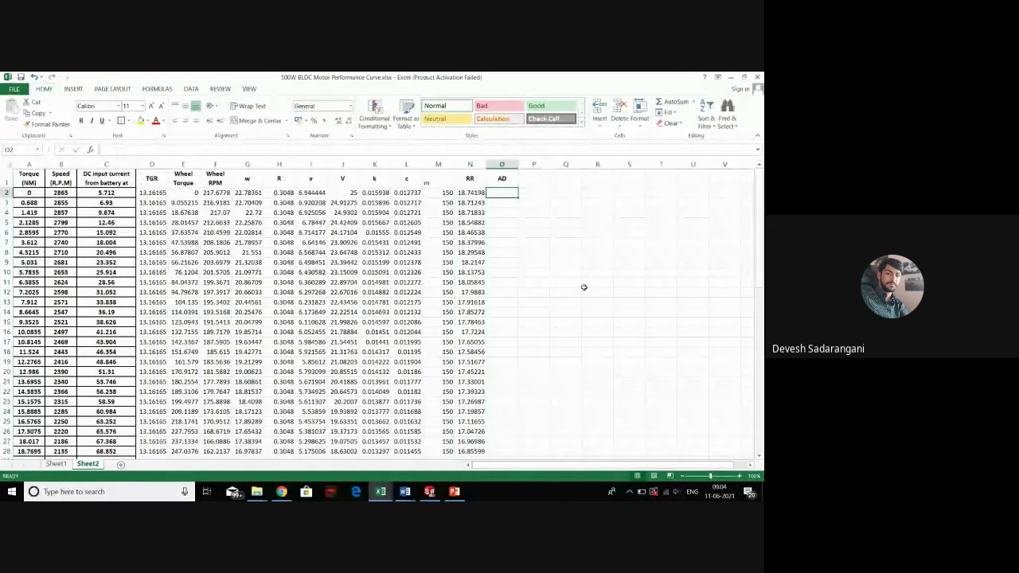
text(=0.5*)
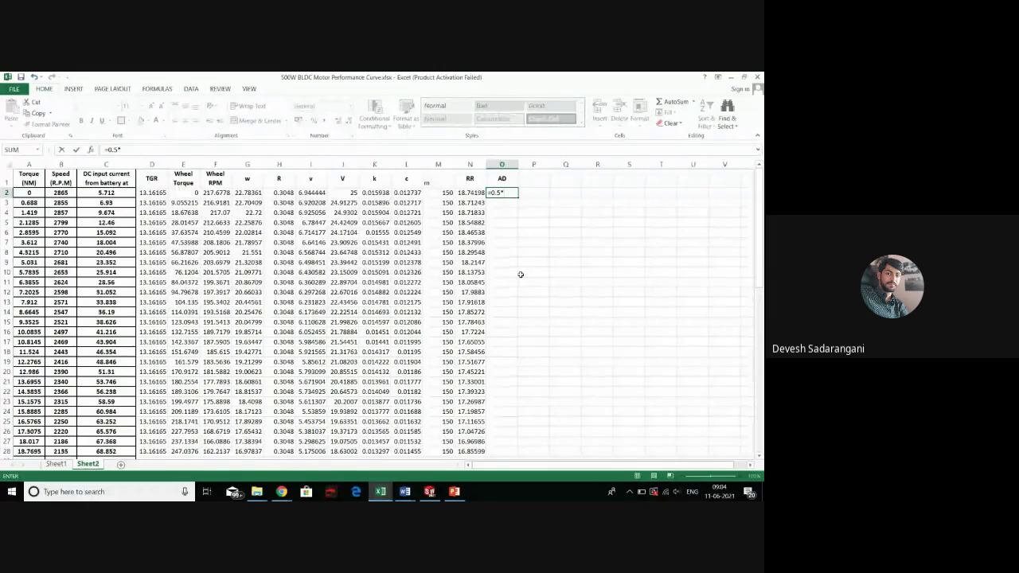
key(Return)
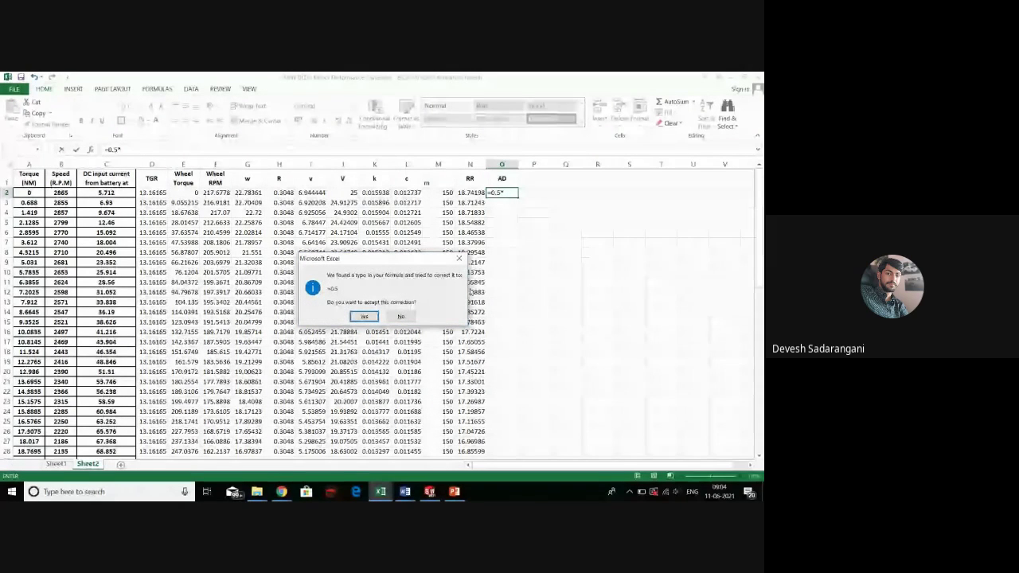
click(401, 316)
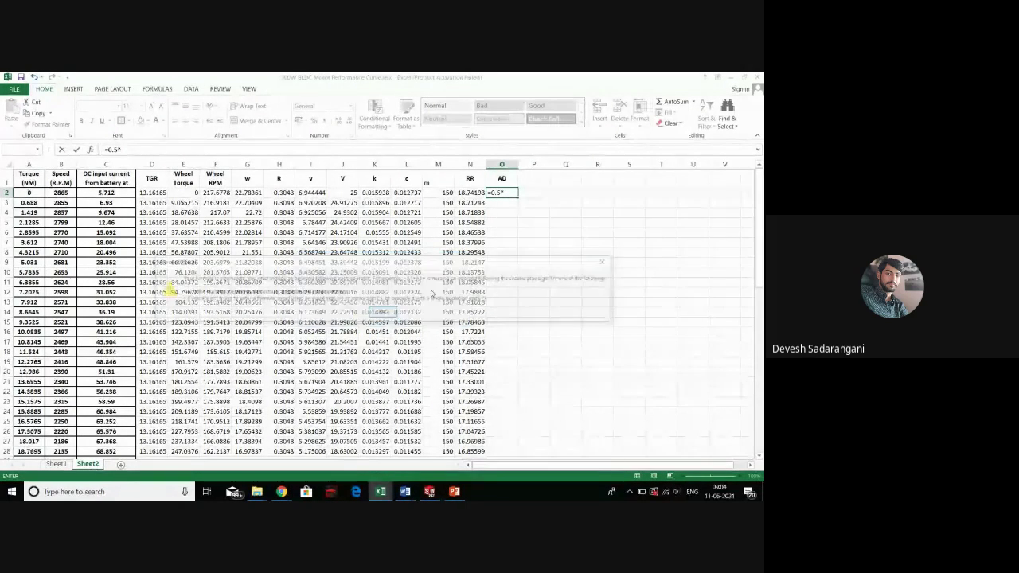
key(Return)
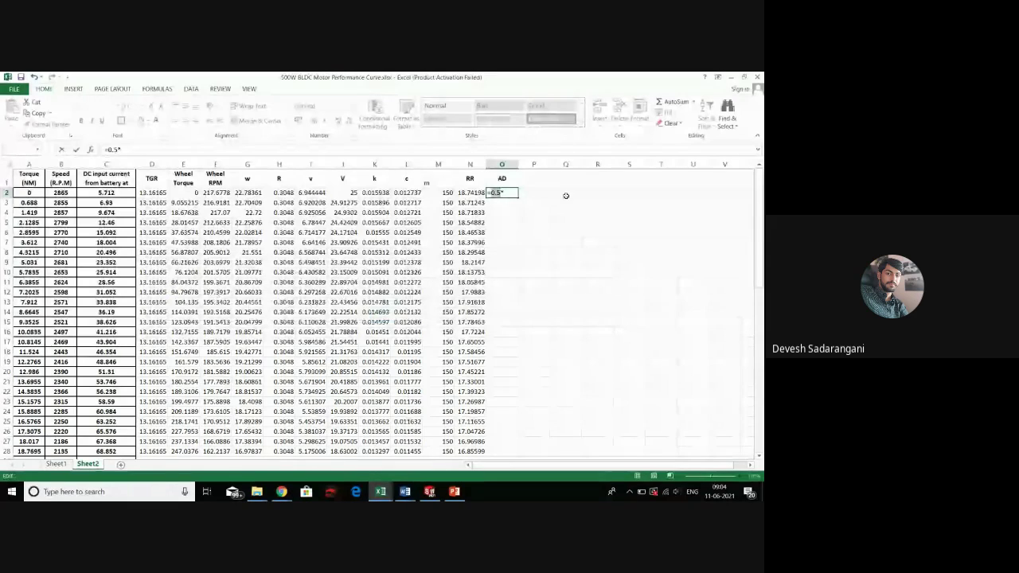
text(1)
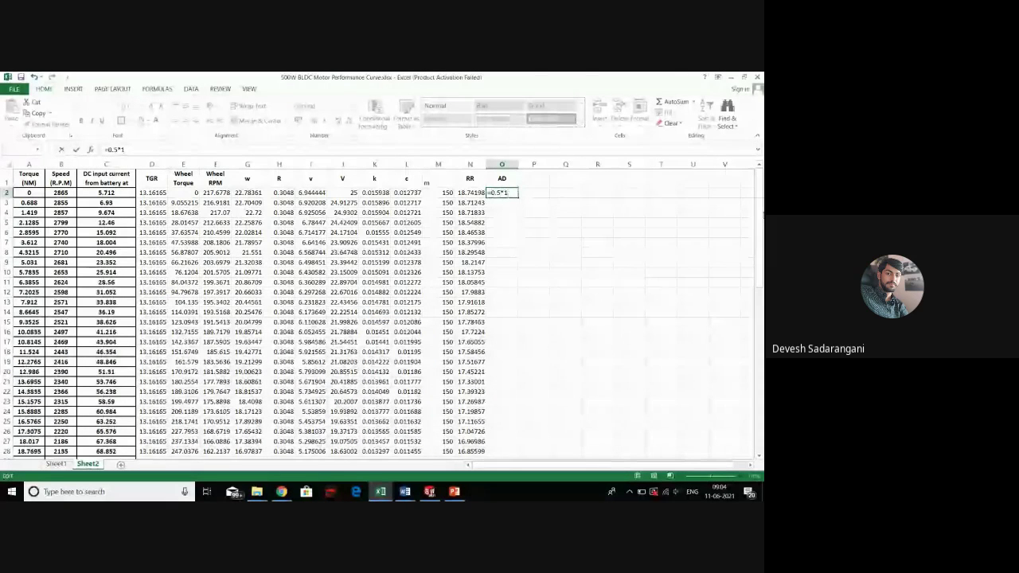
text(.2)
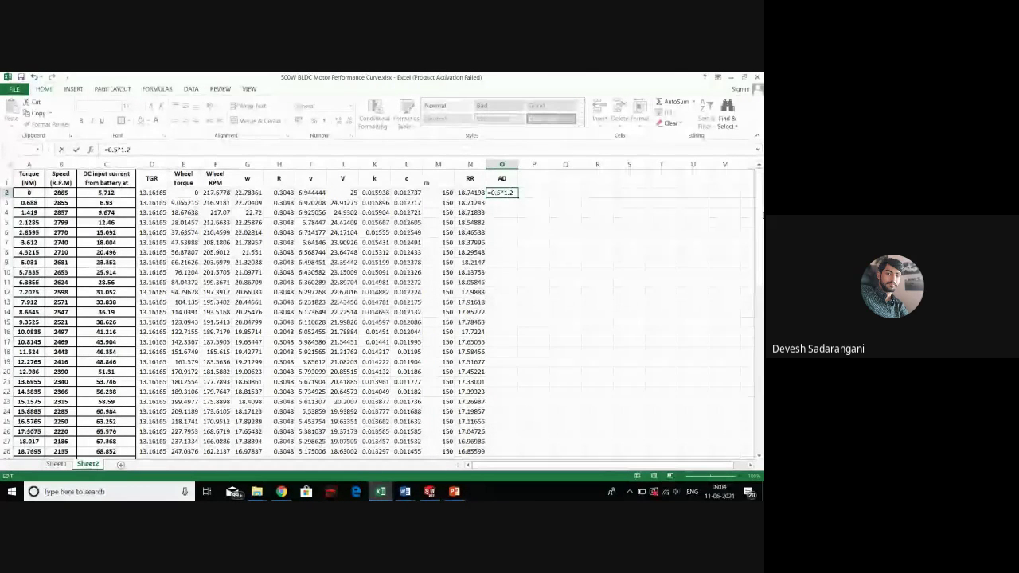
text(*)
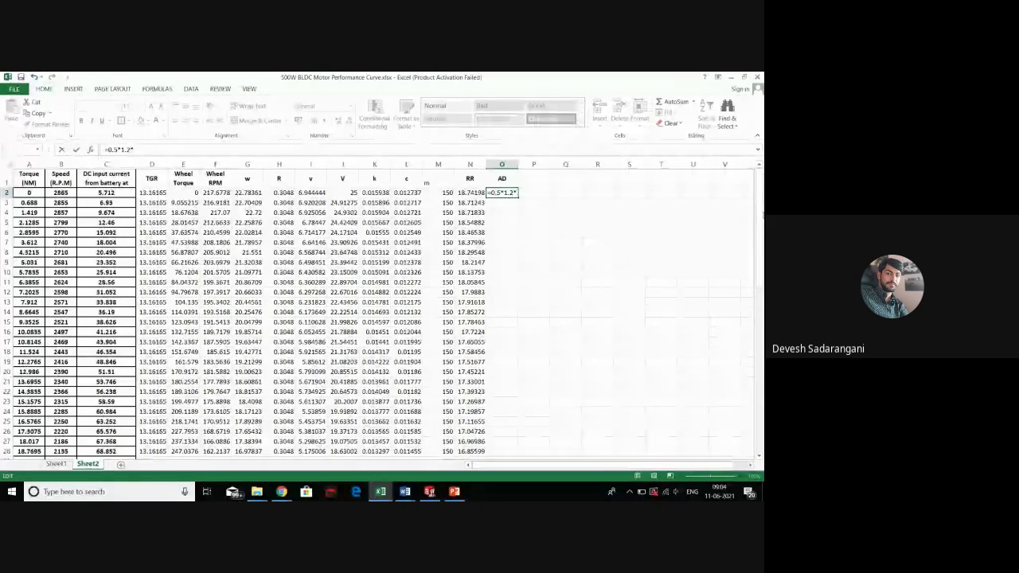
text(1.)
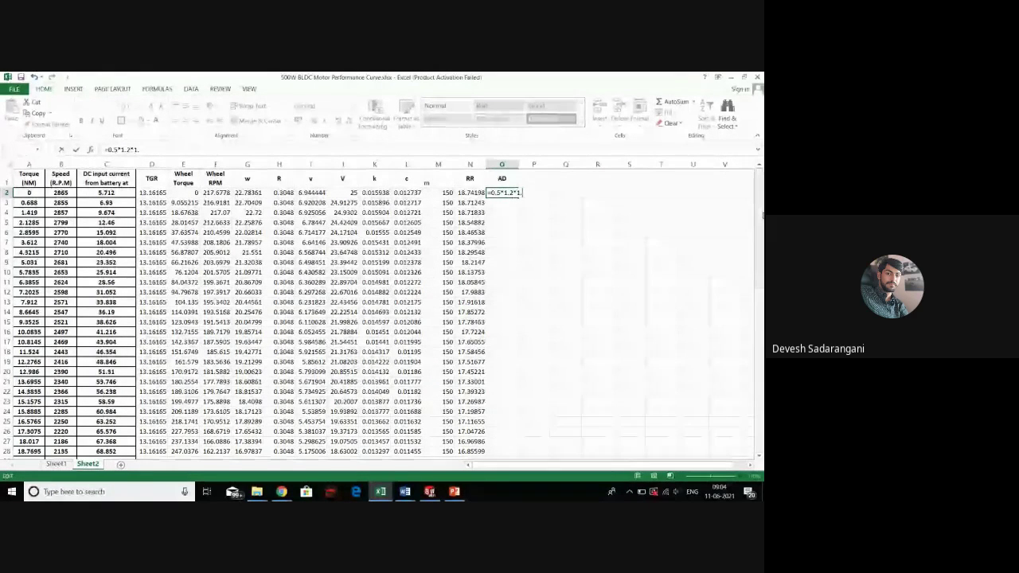
text(8)
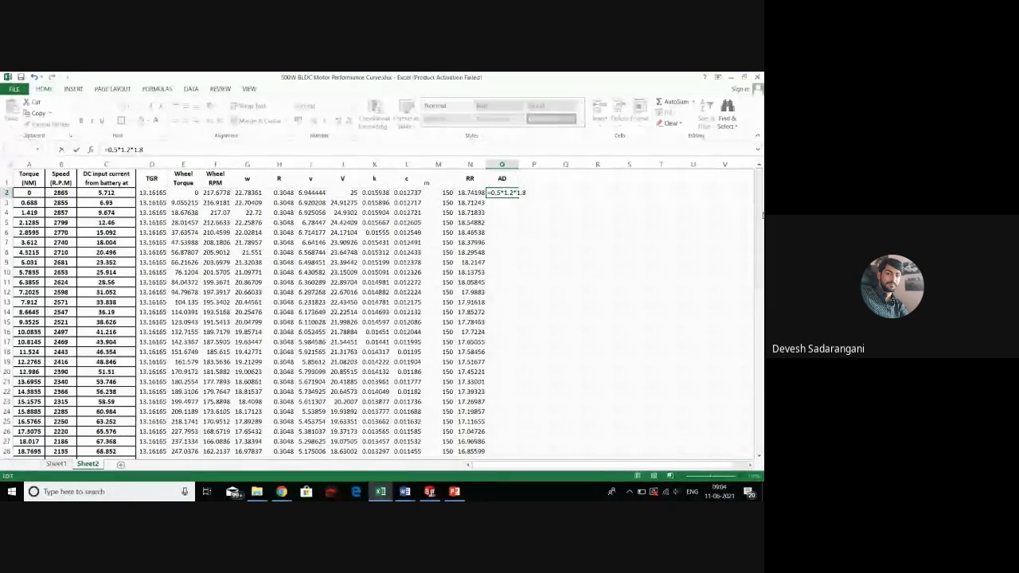
click(280, 492)
click(183, 450)
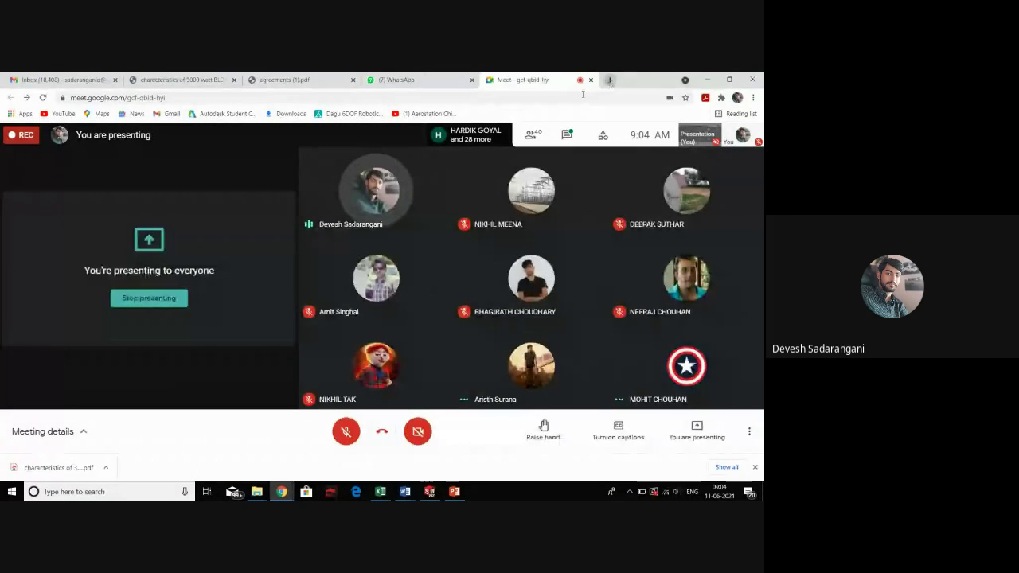
In a new Chrome tab, search Google for 'coefficient of drag for motorcycle'
click(610, 80)
click(565, 99)
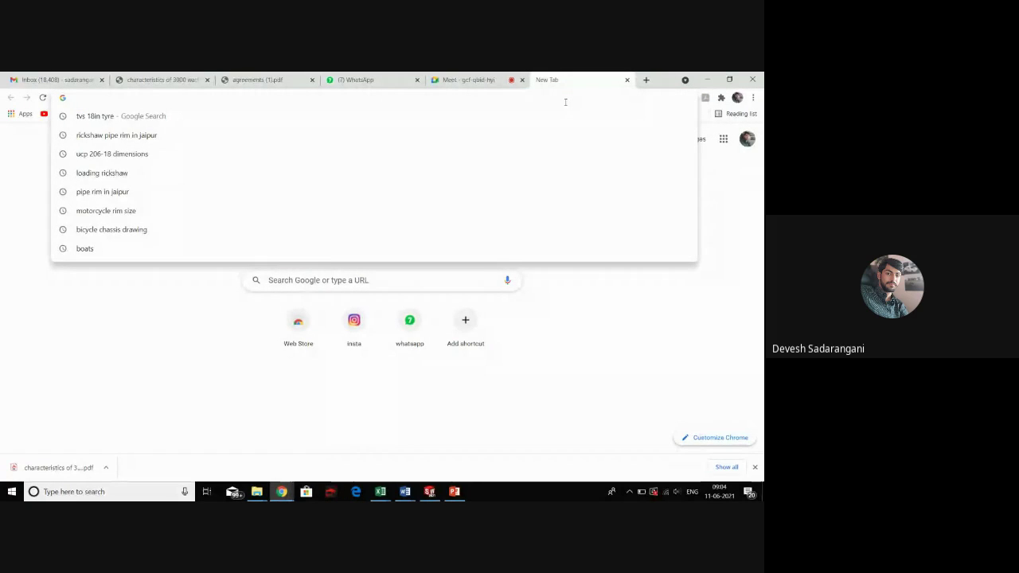
text(coeffi)
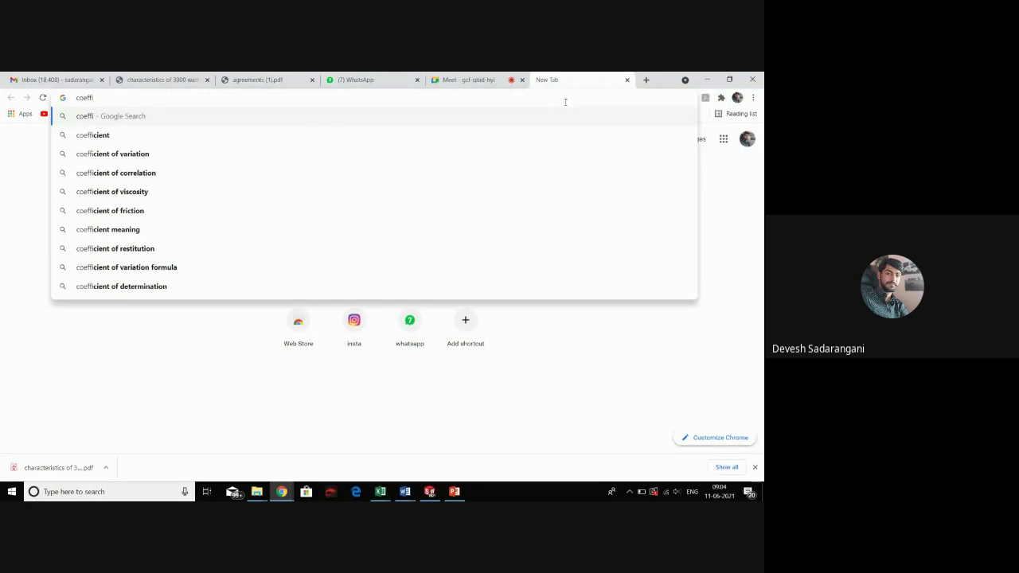
text(cient o)
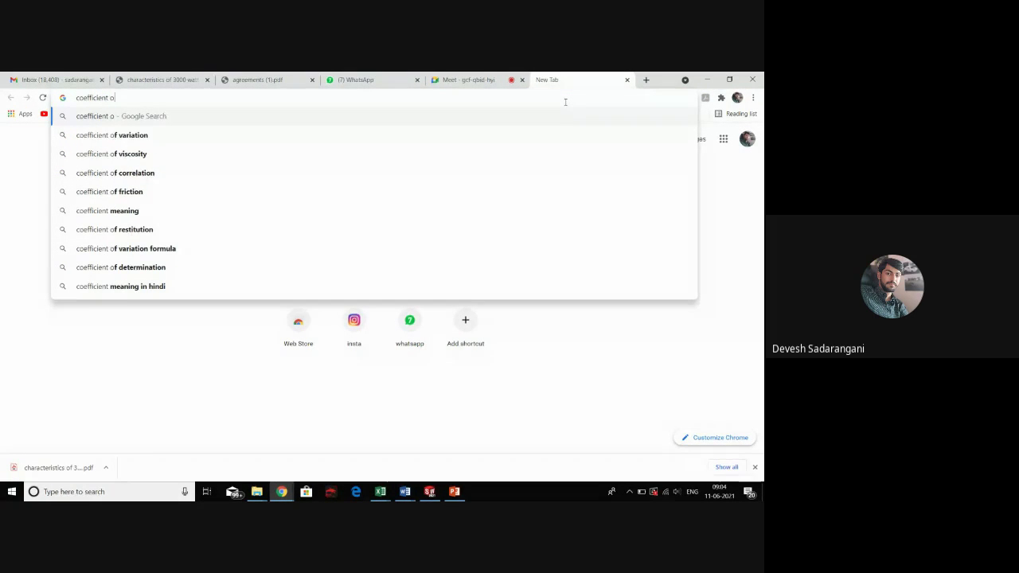
text(f )
text(p)
key(BackSpace)
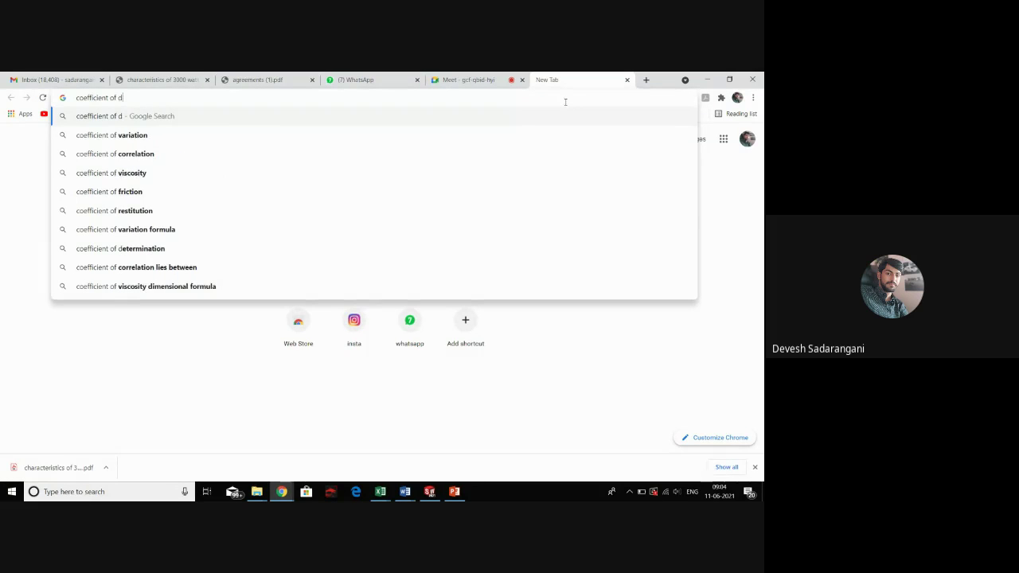
text(dtta)
key(BackSpace)
key(BackSpace)
key(BackSpace)
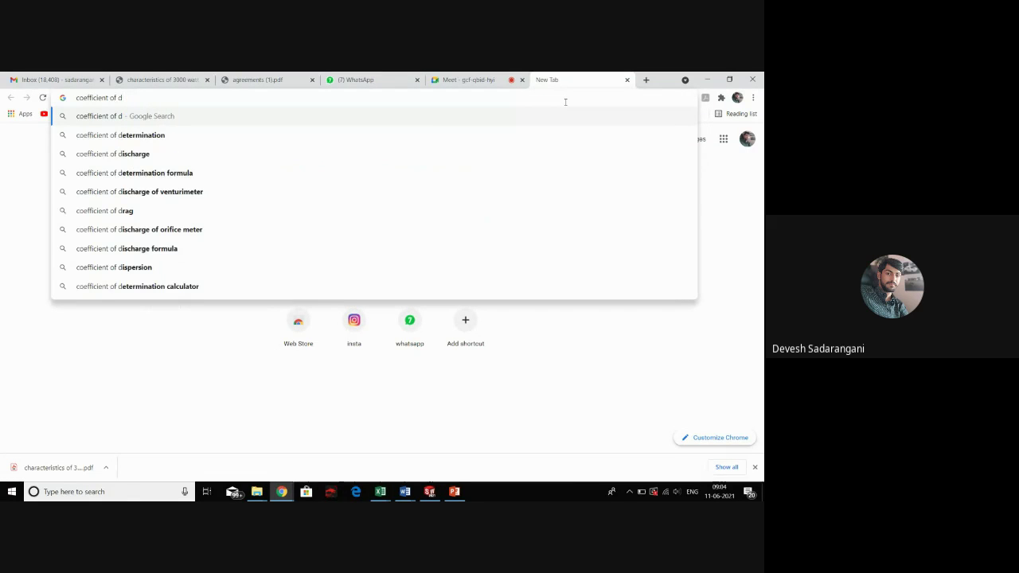
text(rag for )
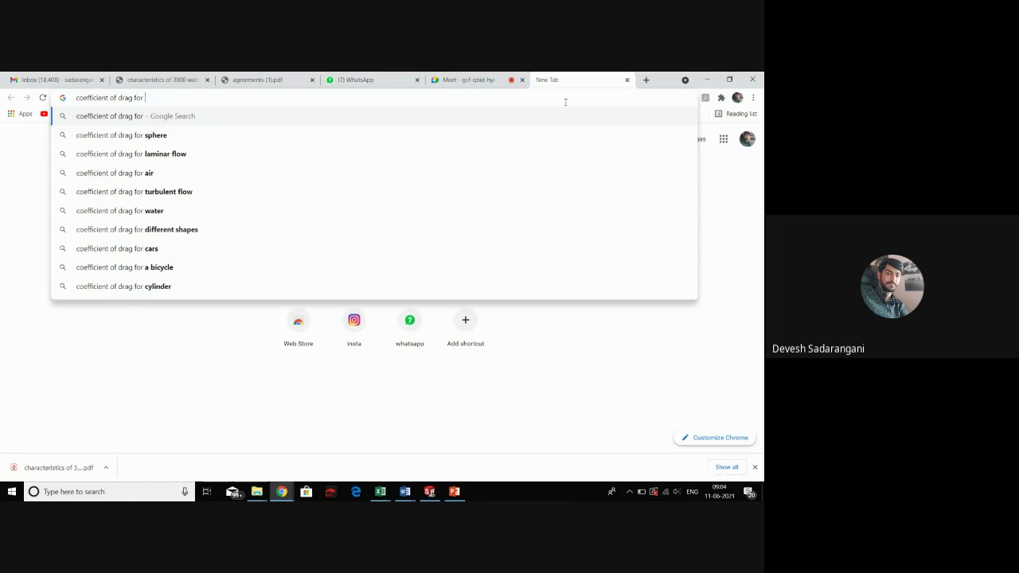
text(moto)
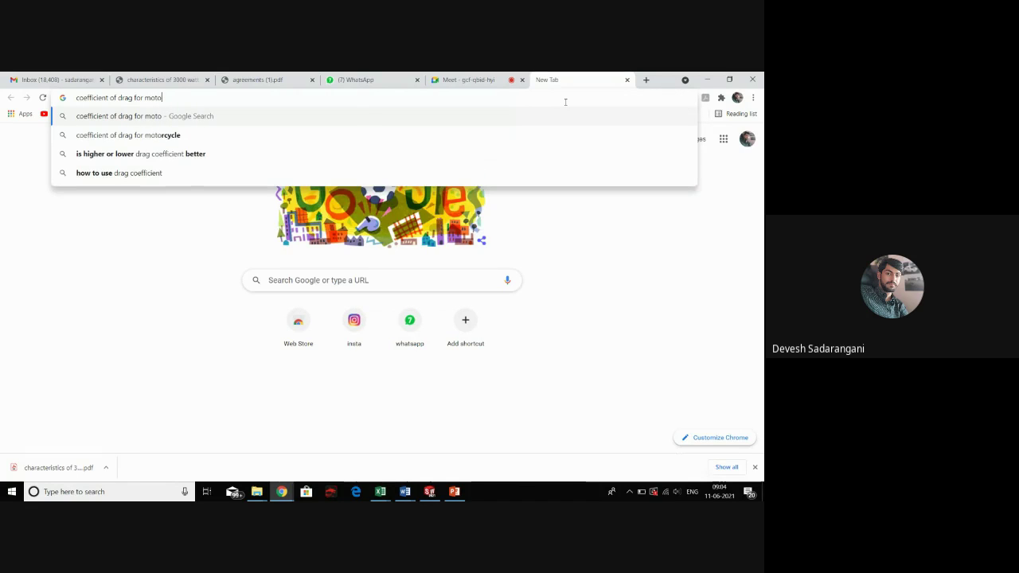
key(Down)
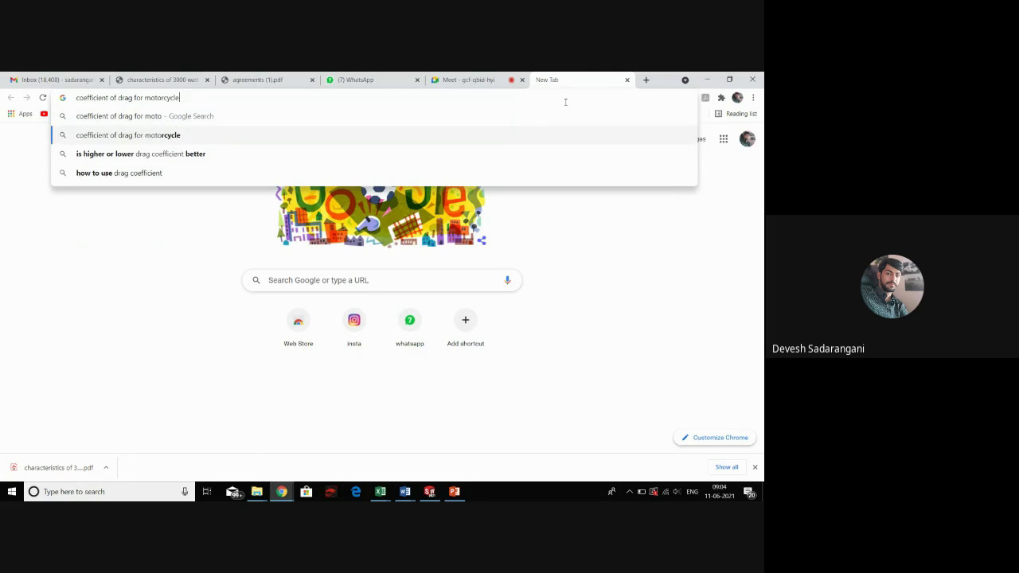
key(Return)
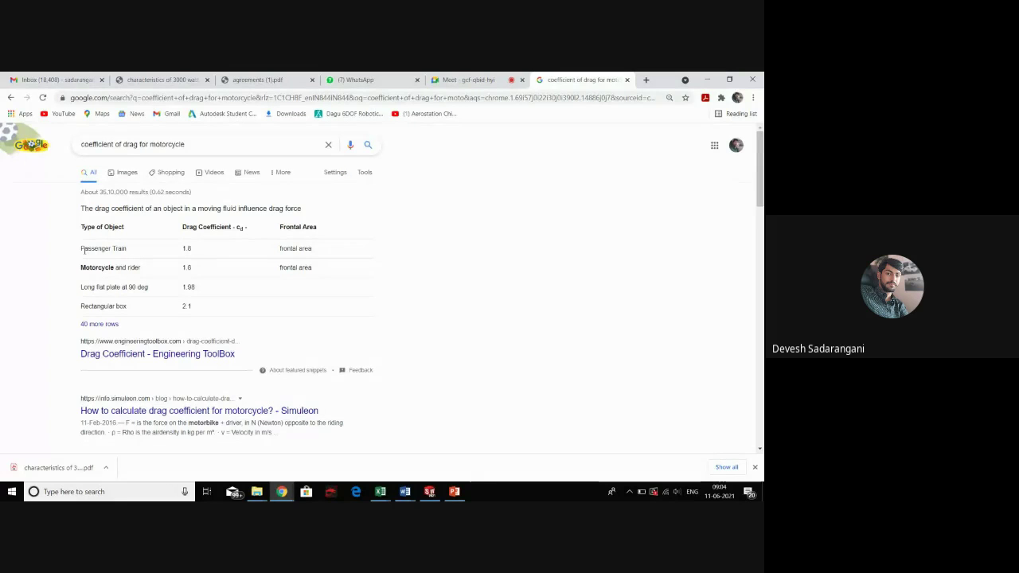
Highlight the 1.6 drag coefficient for motorcycle and rider, then return to Excel
drag(80, 267, 205, 275)
click(180, 272)
click(193, 275)
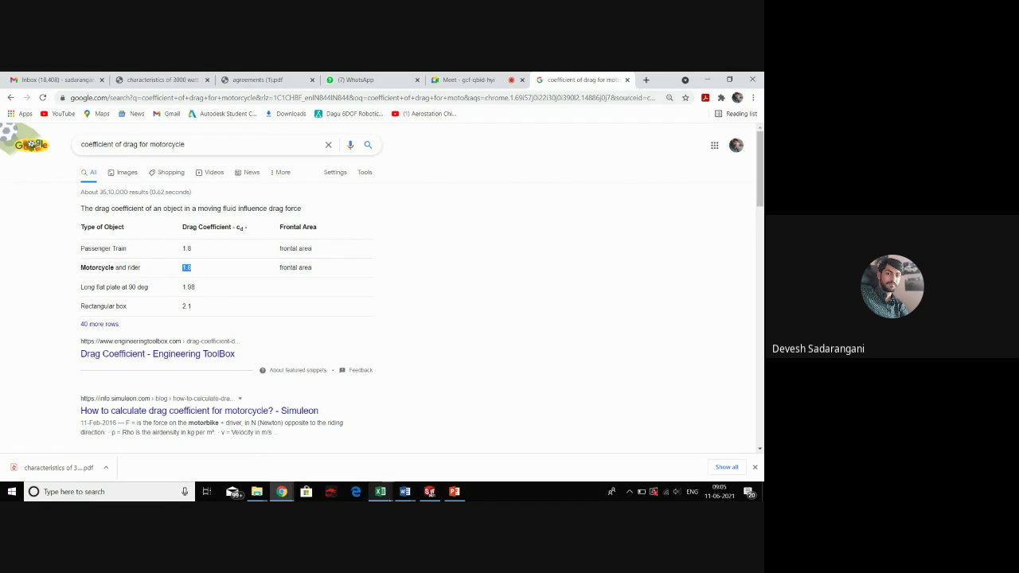
mouse_move(380, 491)
click(436, 465)
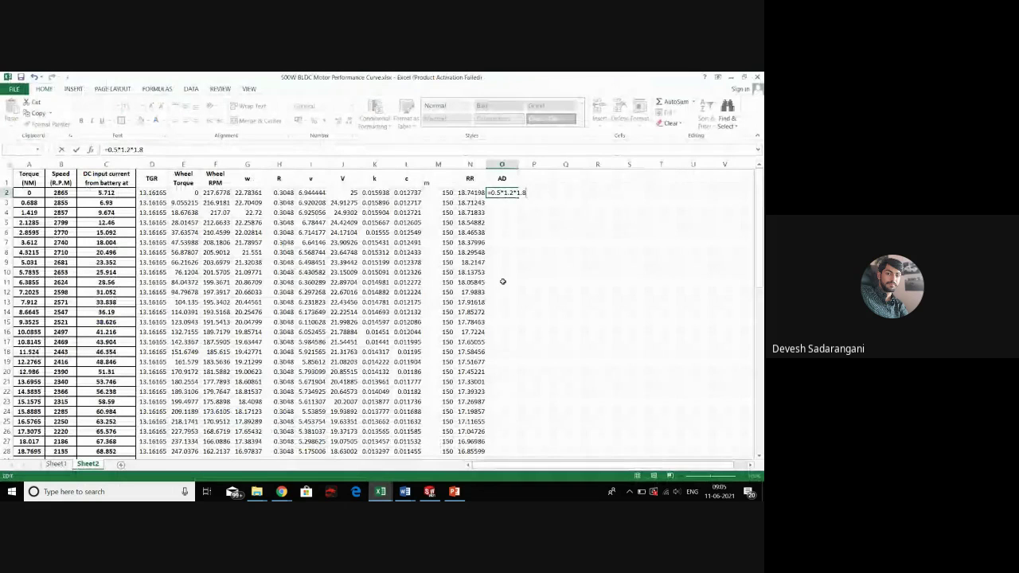
Complete the AD formula in O2 as =0.5*1.2*1.8*1*I2^2
text(*)
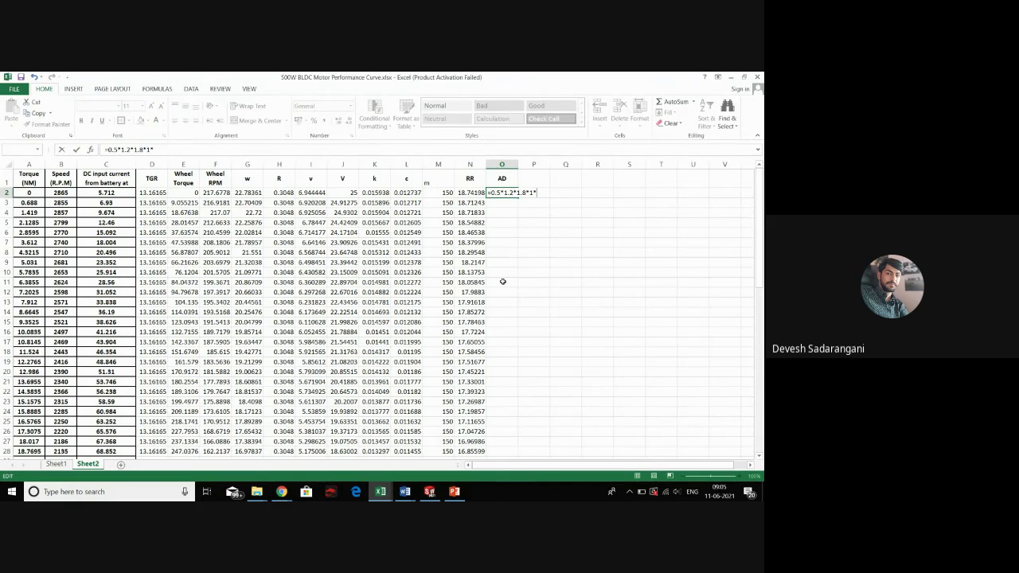
click(342, 193)
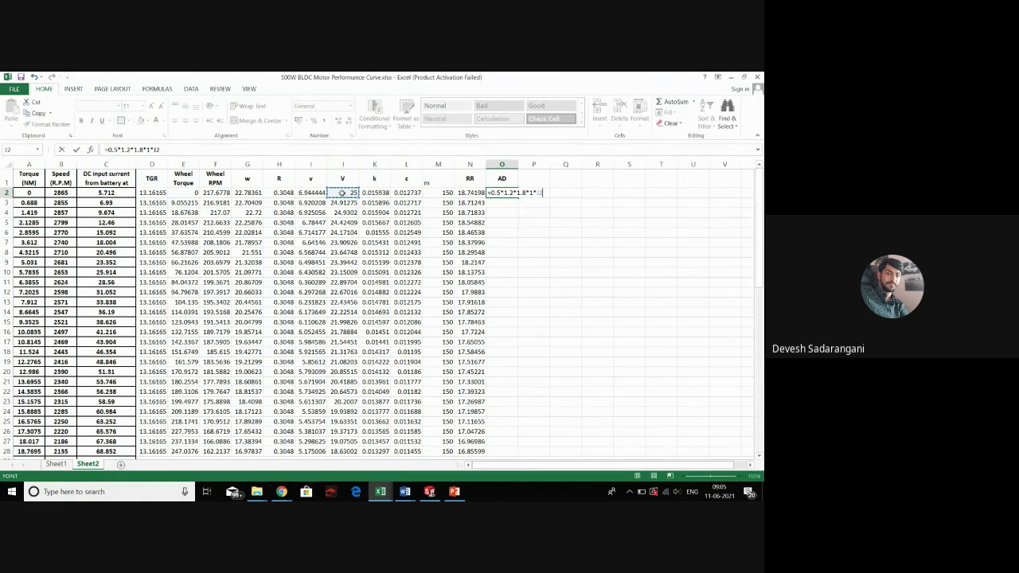
click(317, 194)
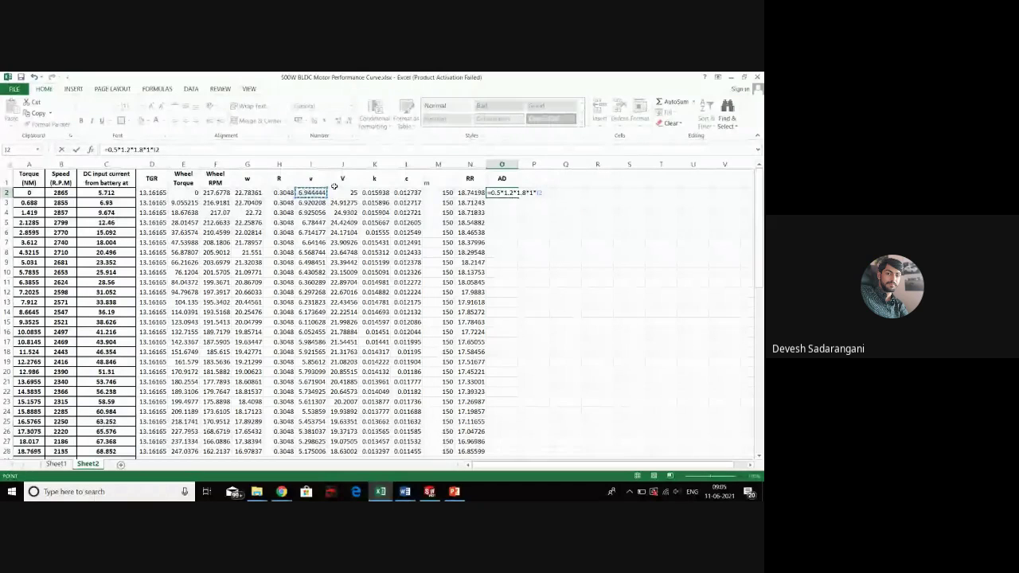
text(*I2)
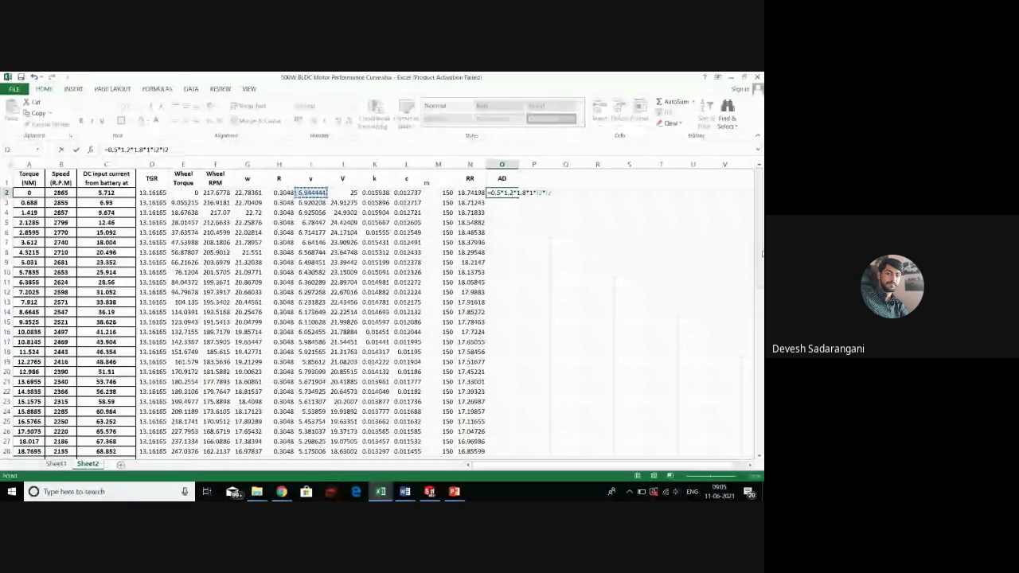
key(Return)
Fill the O2 AD formula down column O through row 28
click(502, 193)
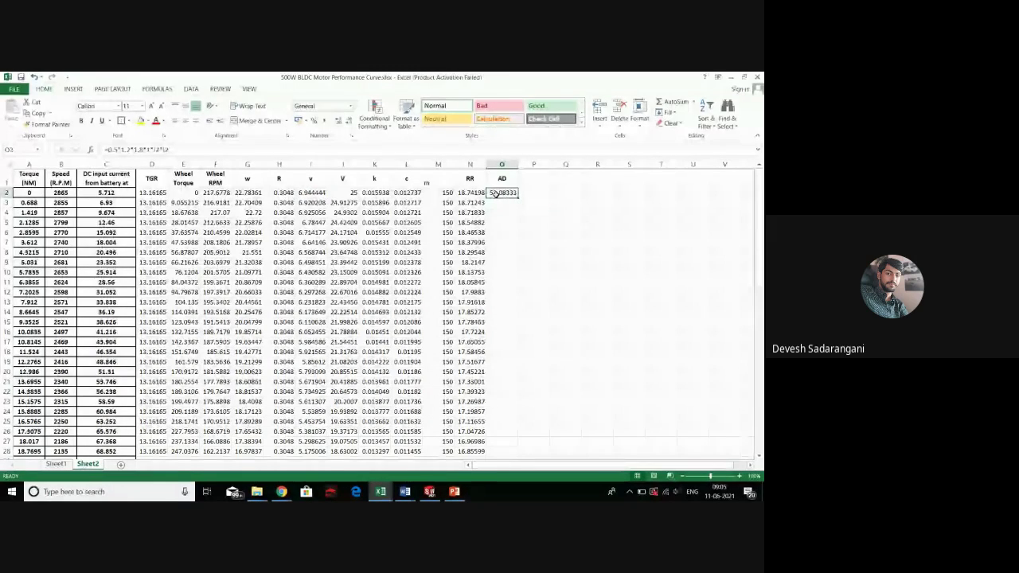
drag(517, 198, 506, 445)
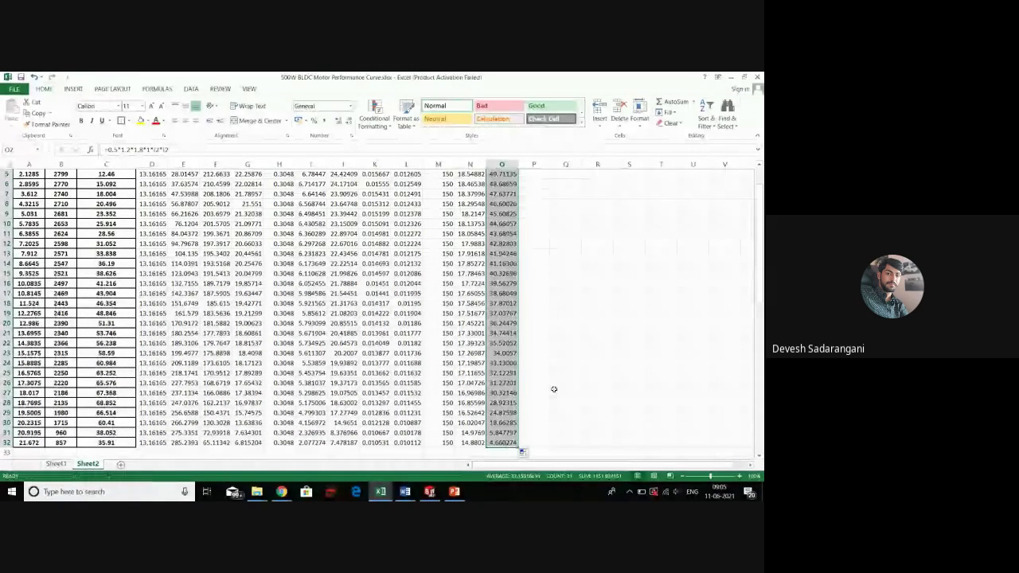
scroll(554, 387, up, 2)
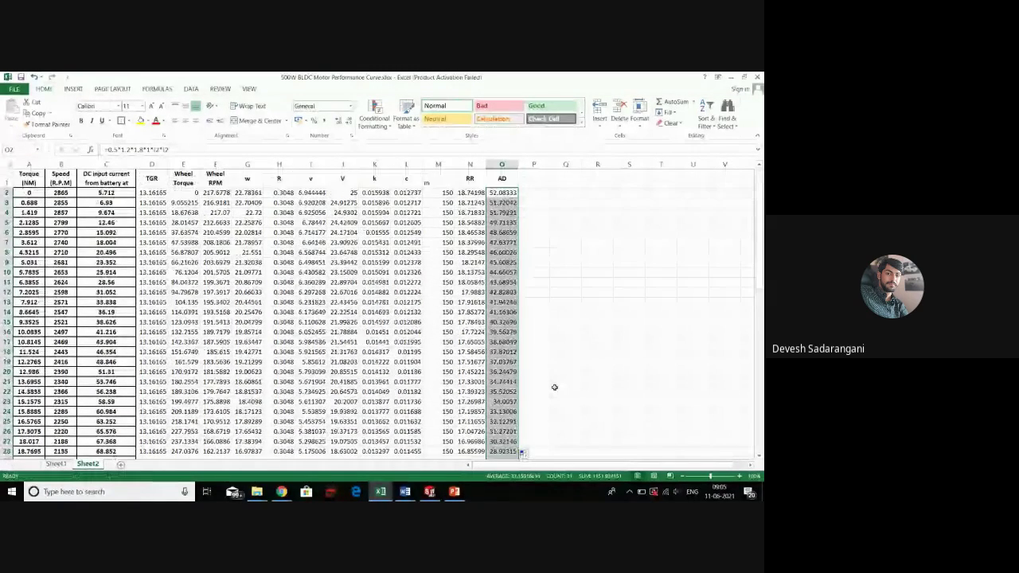
click(534, 179)
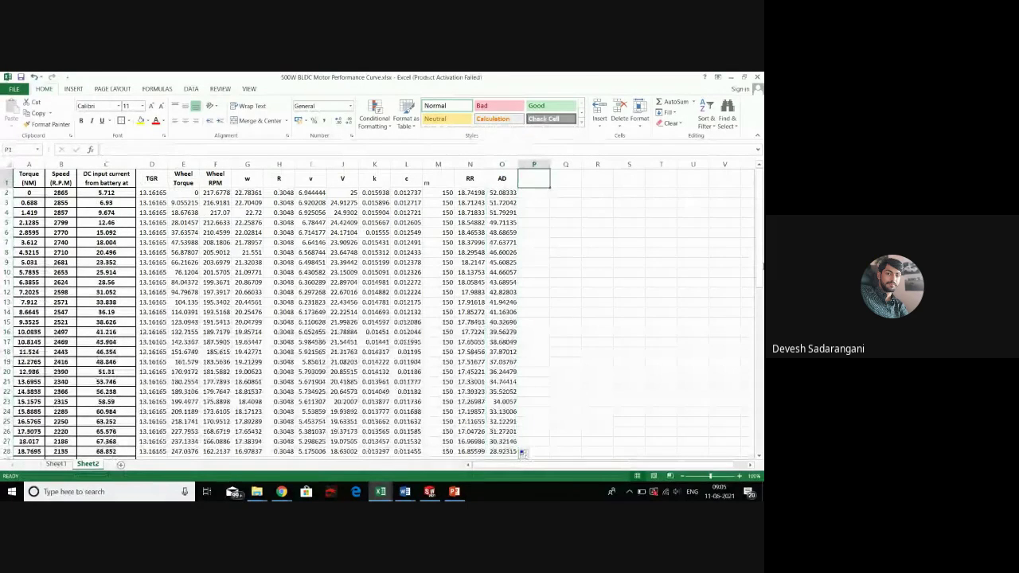
Add a GR header in P1 and fill column P with 0
text(GR)
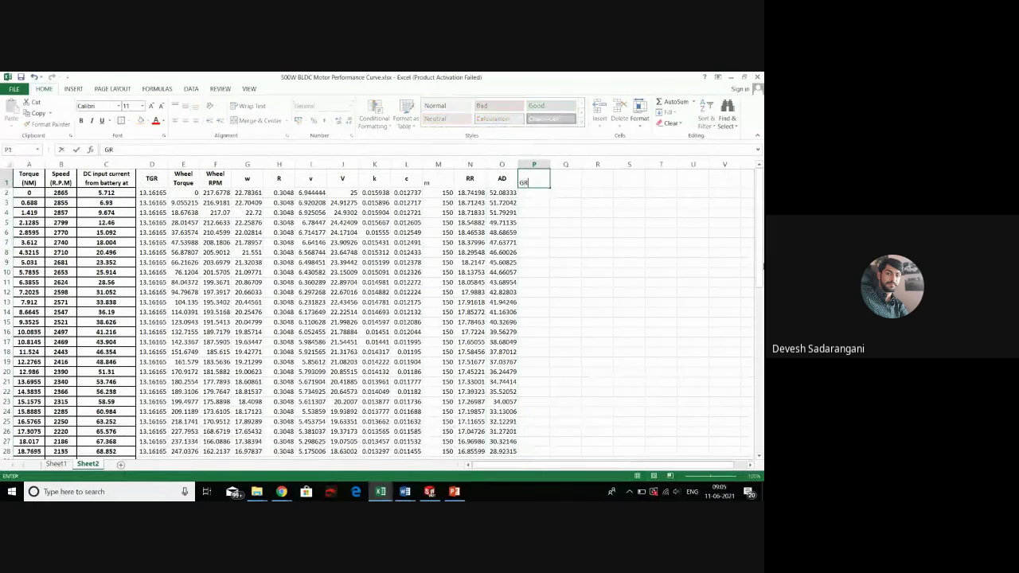
click(526, 192)
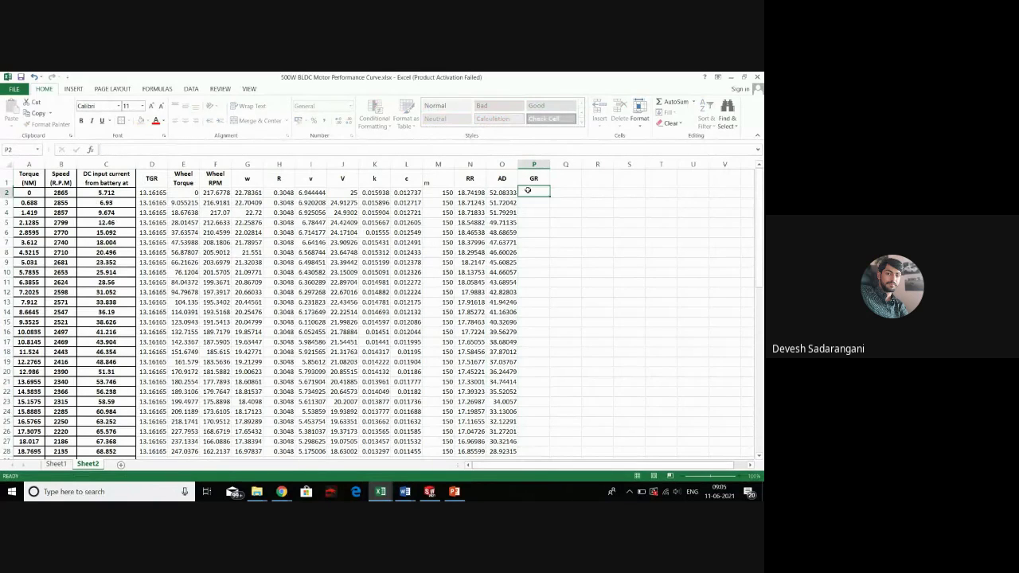
text(0)
drag(548, 199, 549, 430)
scroll(573, 334, up, 2)
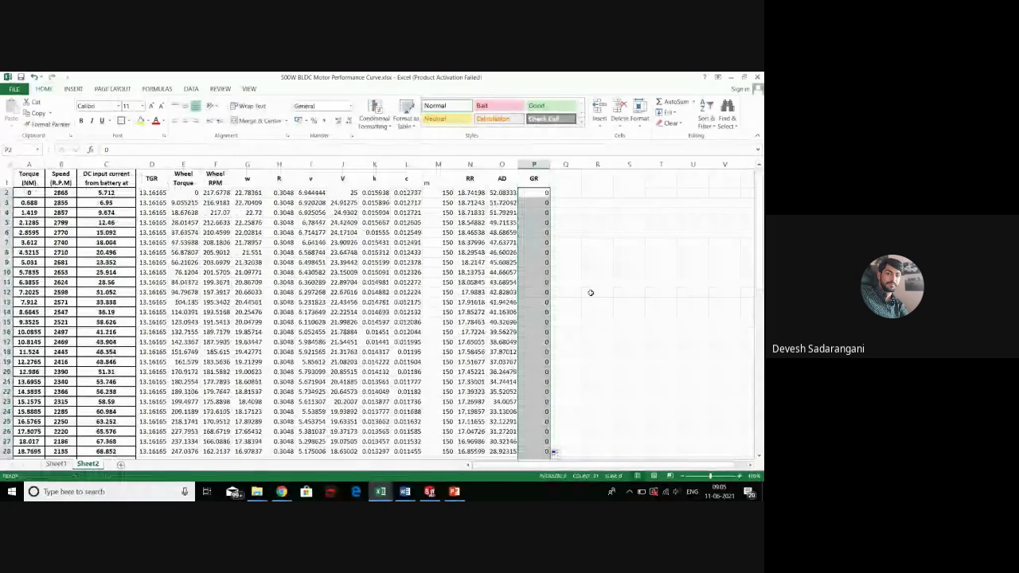
Add a TR header in Q1 with the formula =N2+O2+P2 in Q2
click(559, 184)
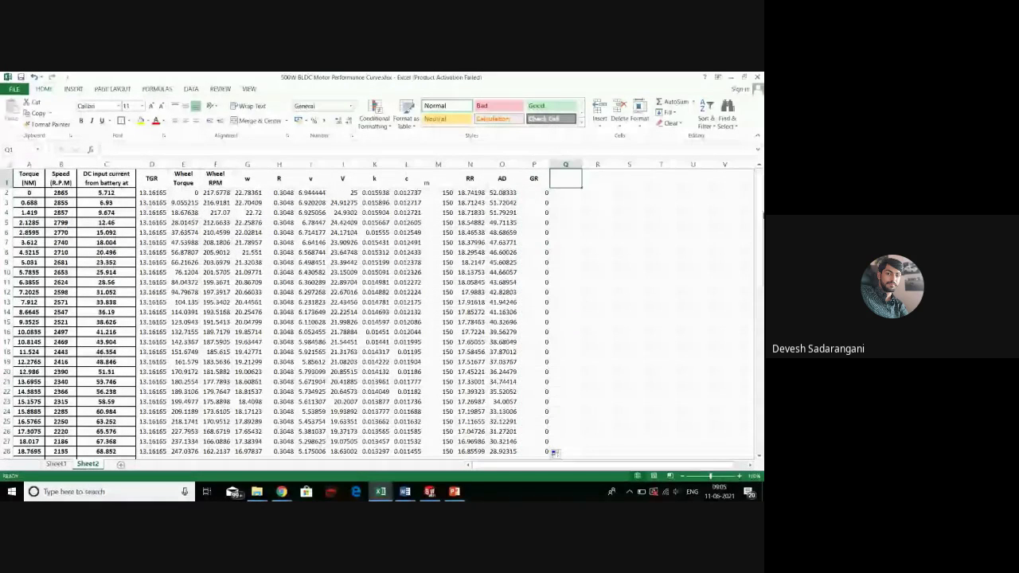
text(TR)
click(561, 203)
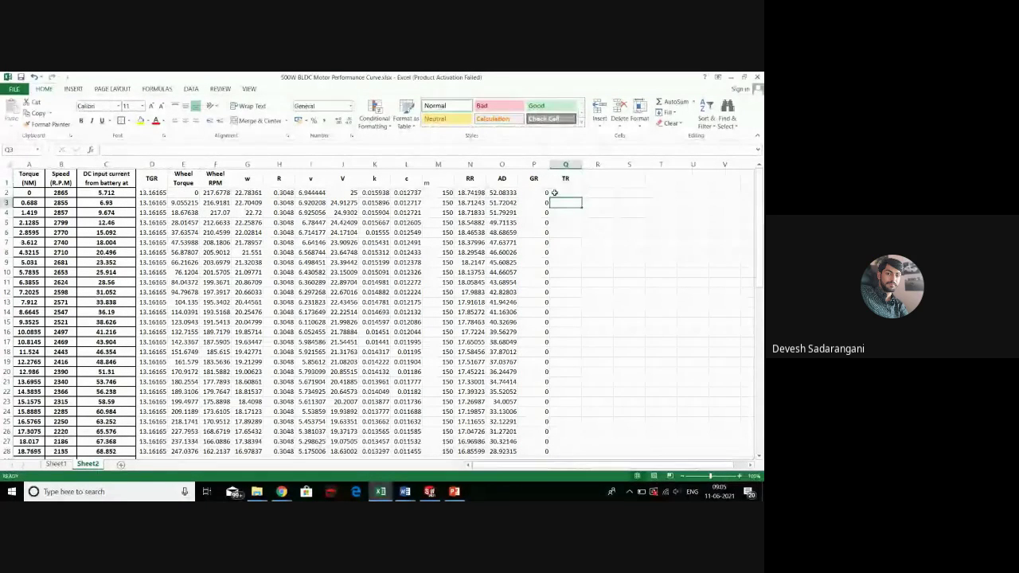
click(559, 192)
text(=)
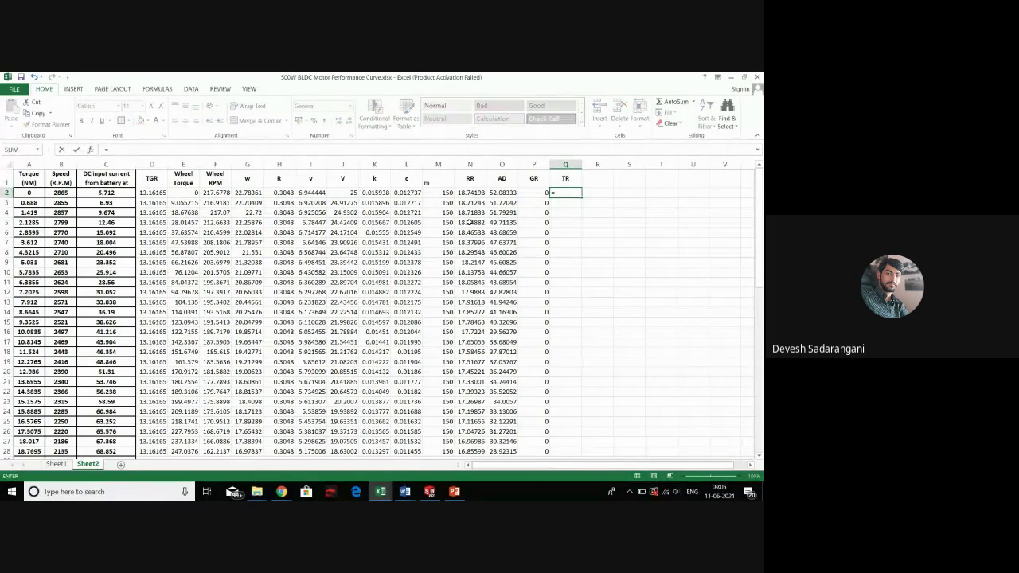
click(460, 193)
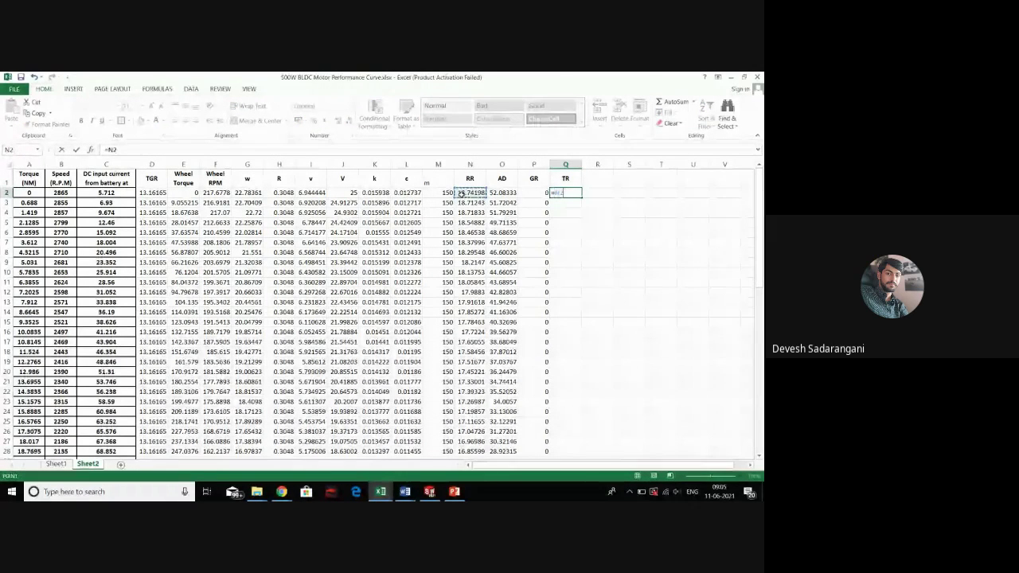
text(+)
click(510, 192)
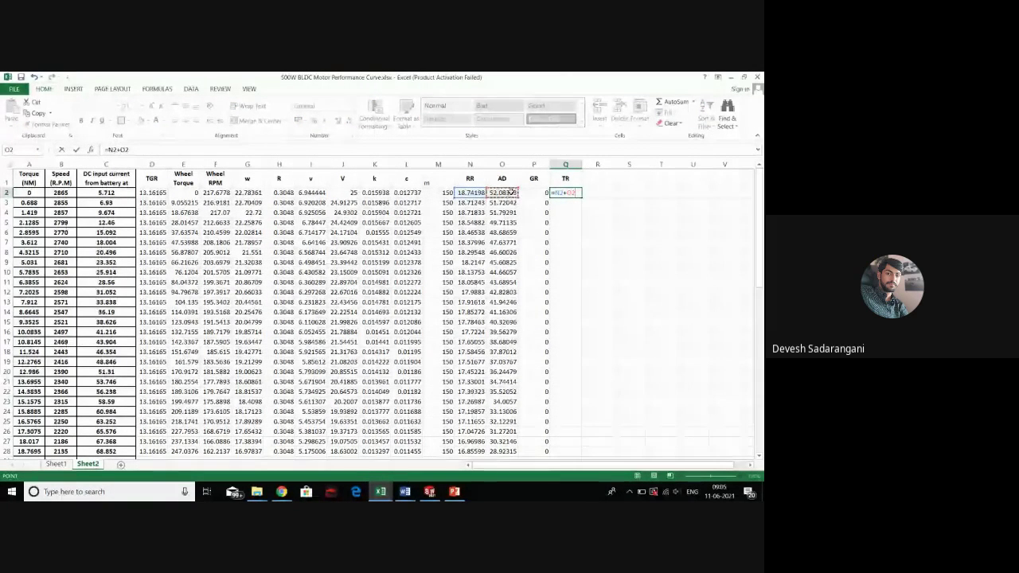
text(+)
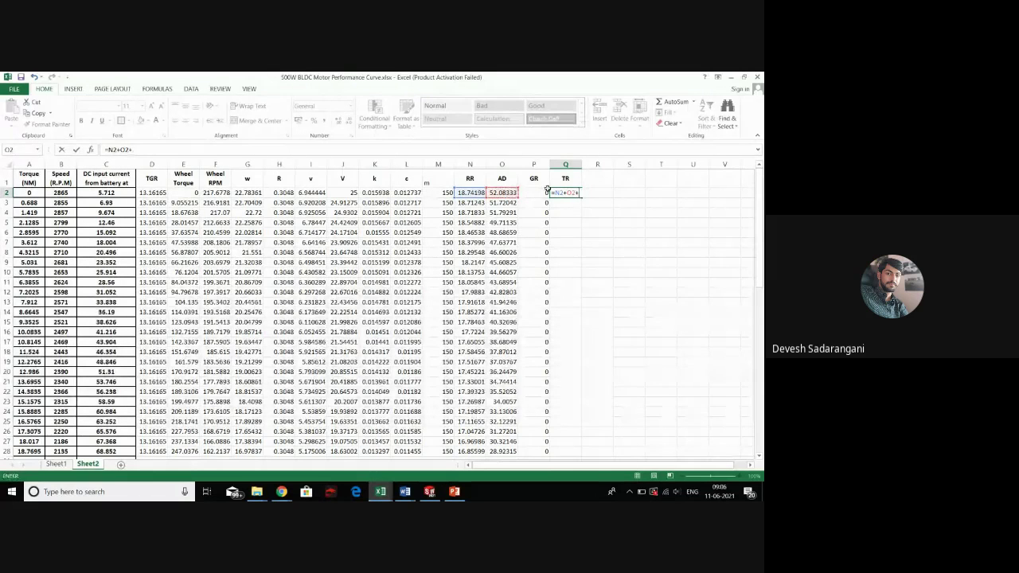
click(547, 192)
key(Return)
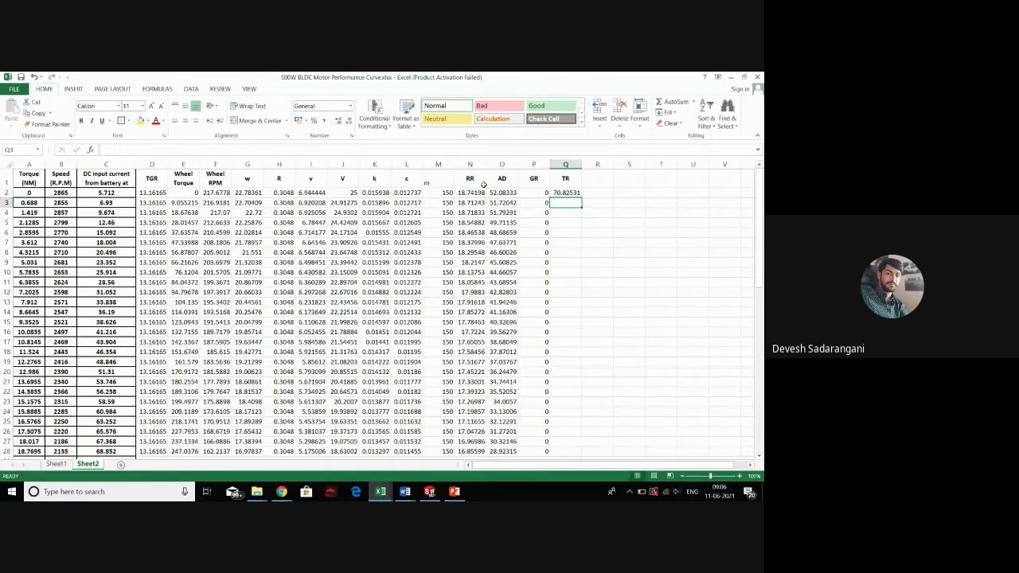
Fill the TR formula down column Q for all data rows
click(576, 195)
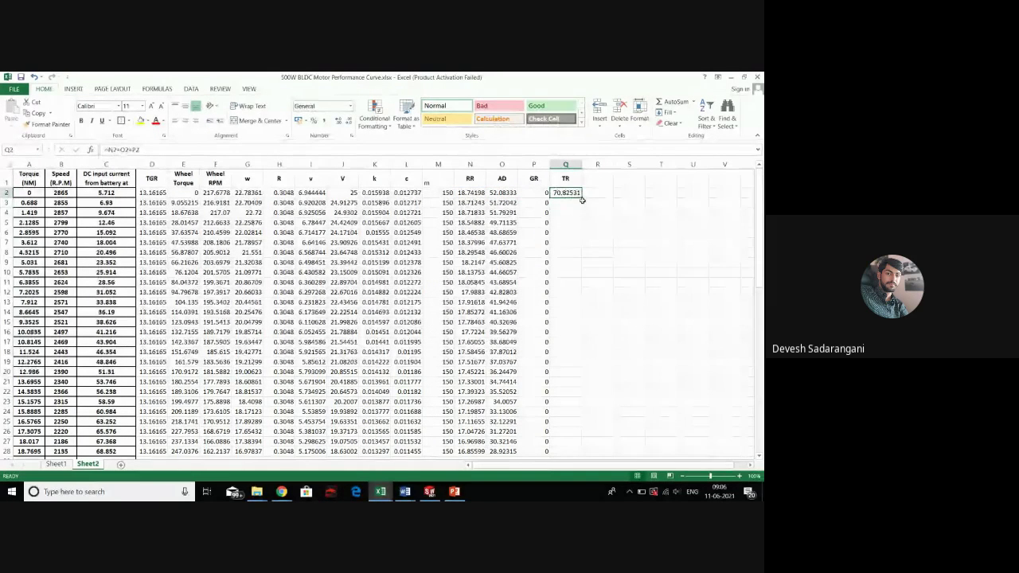
drag(582, 200, 577, 445)
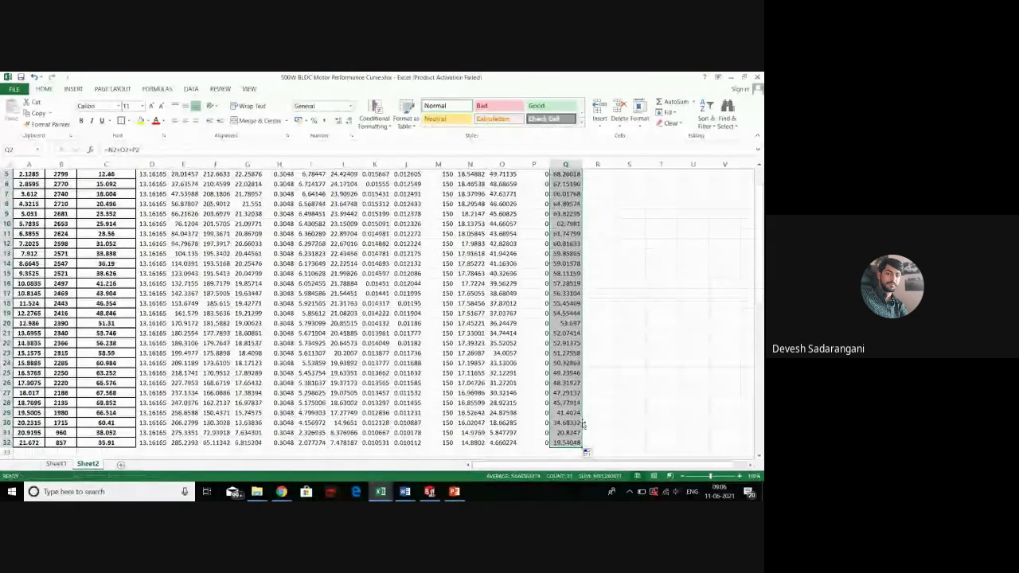
scroll(586, 422, up, 2)
click(596, 329)
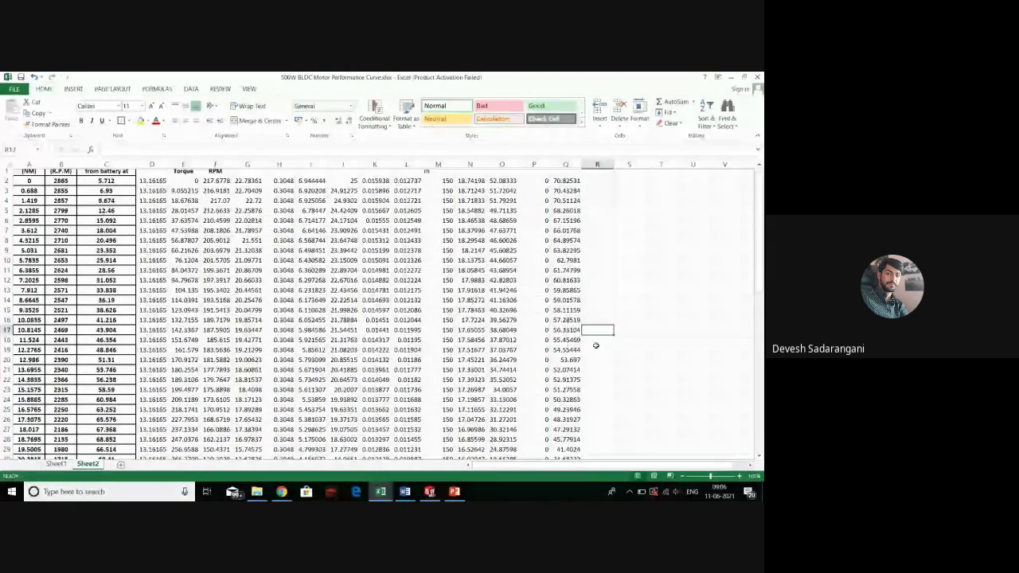
scroll(596, 345, down, 4)
scroll(589, 336, up, 3)
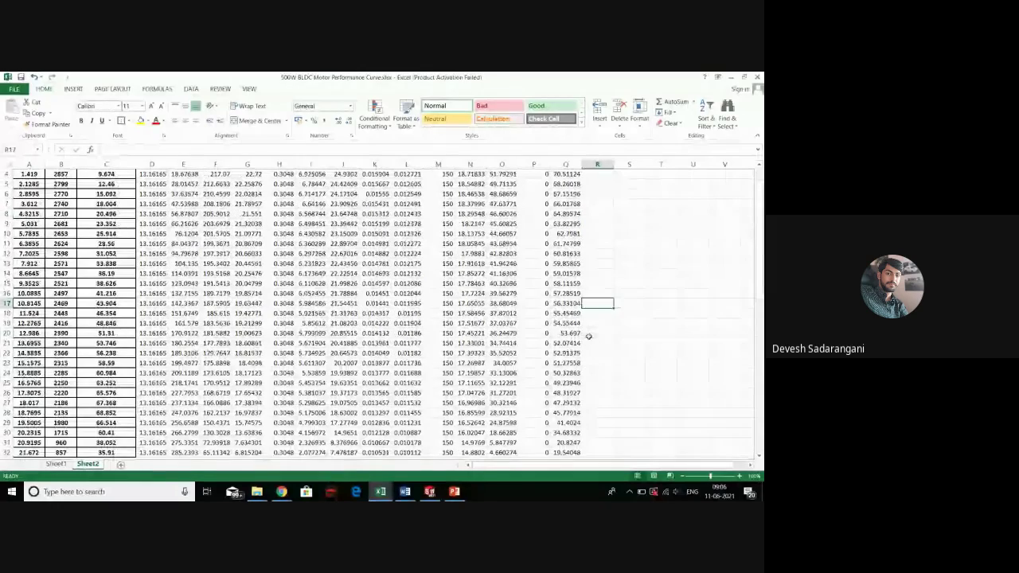
scroll(589, 336, down, 3)
scroll(588, 336, up, 3)
scroll(588, 336, down, 1)
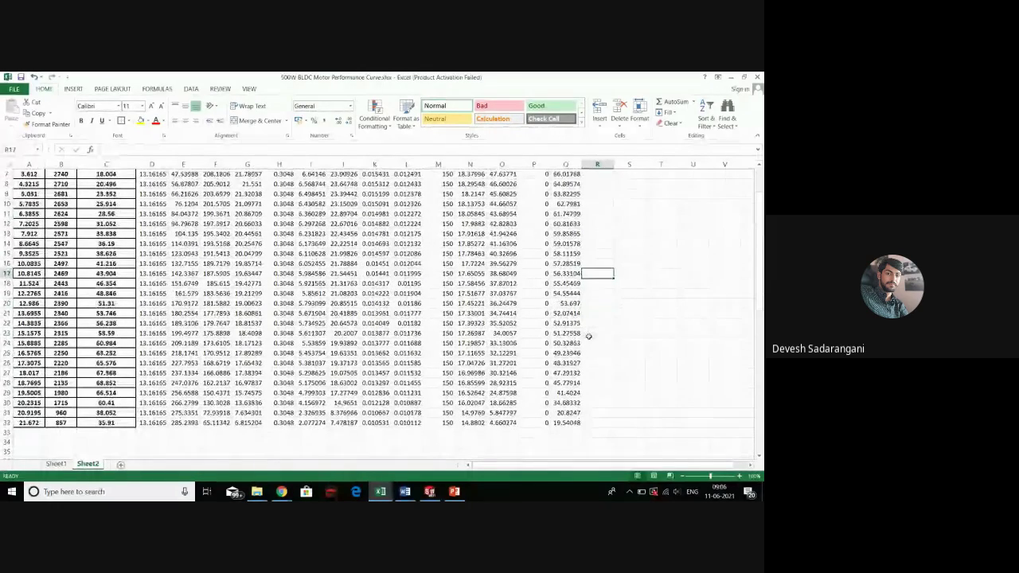
scroll(588, 336, up, 2)
Enter the TE header in R1
click(597, 181)
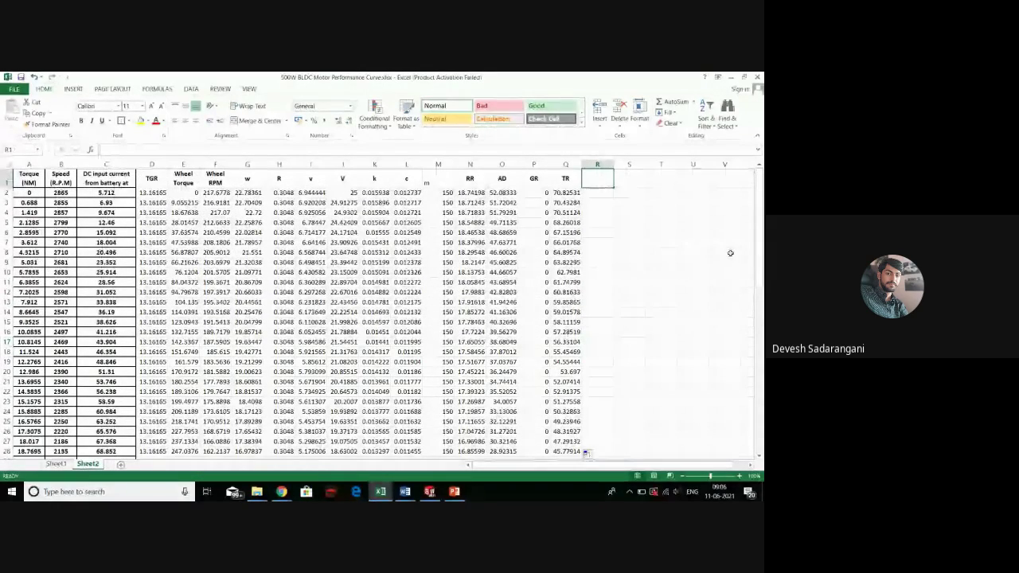
text(TE)
key(Return)
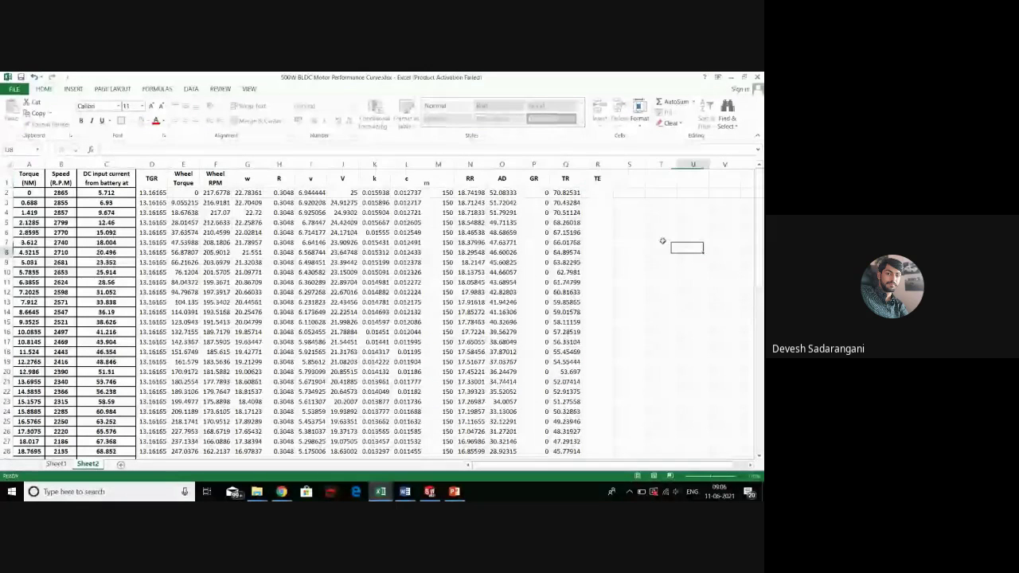
key(Up)
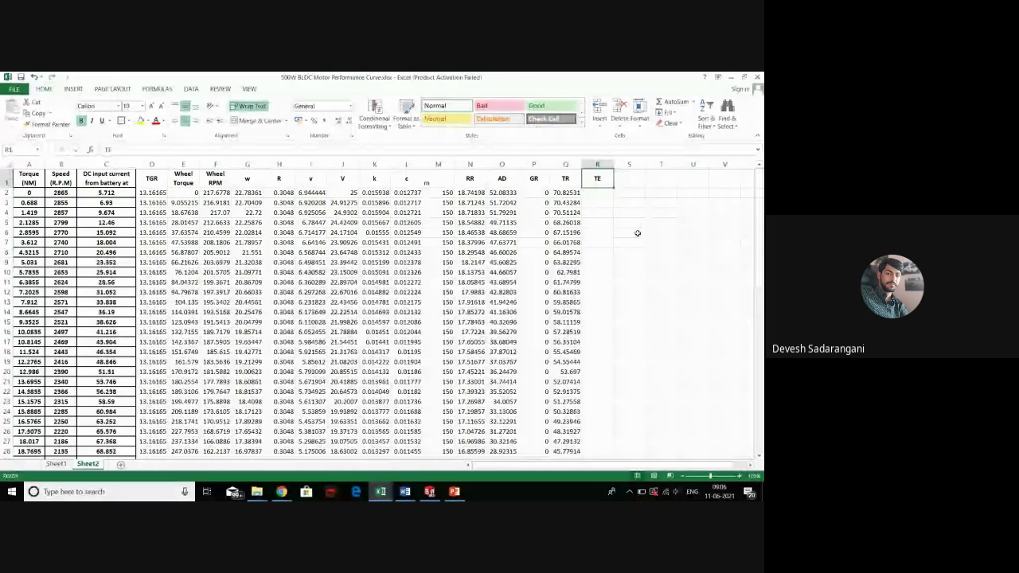
click(600, 193)
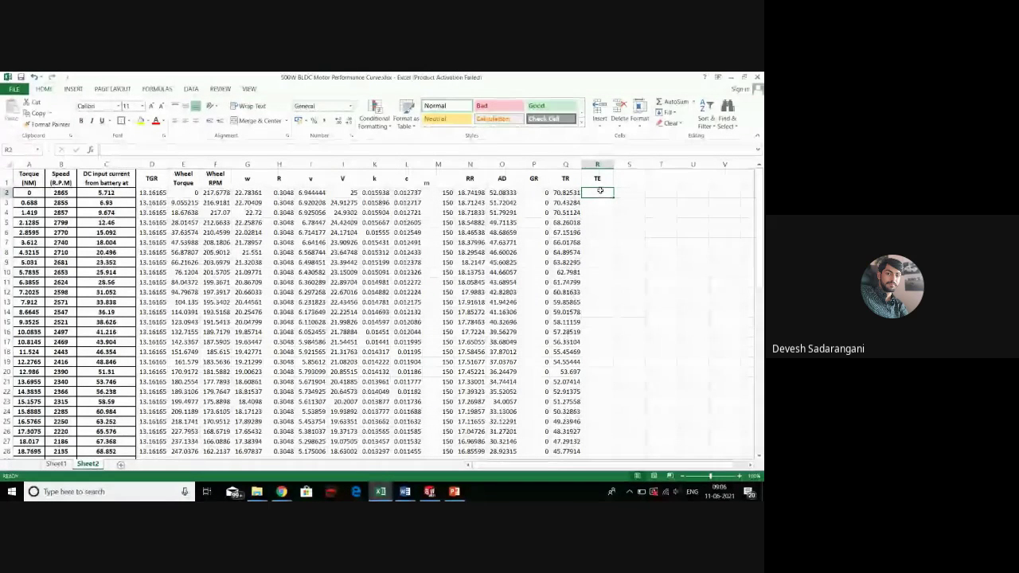
text(=)
key(Escape)
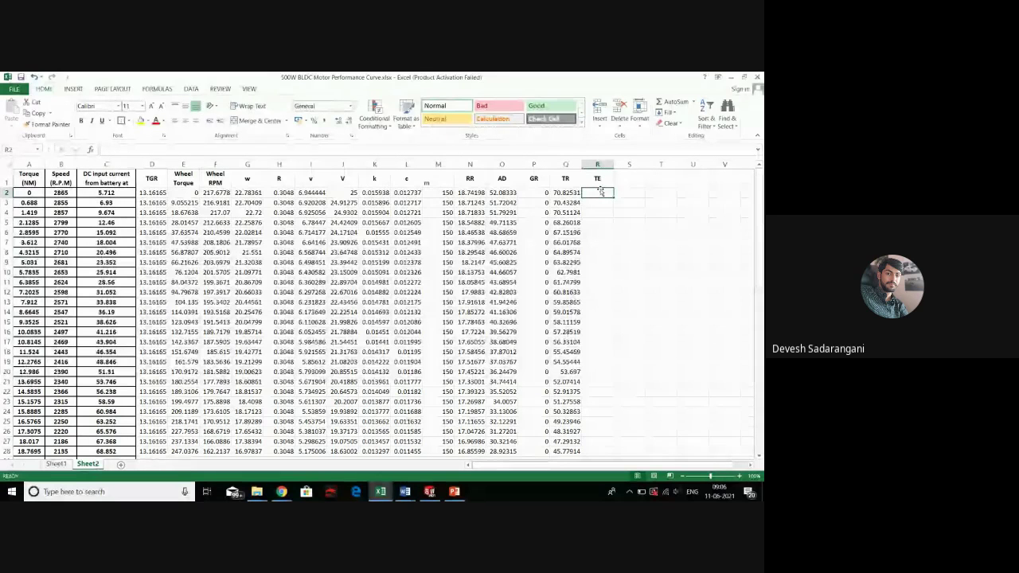
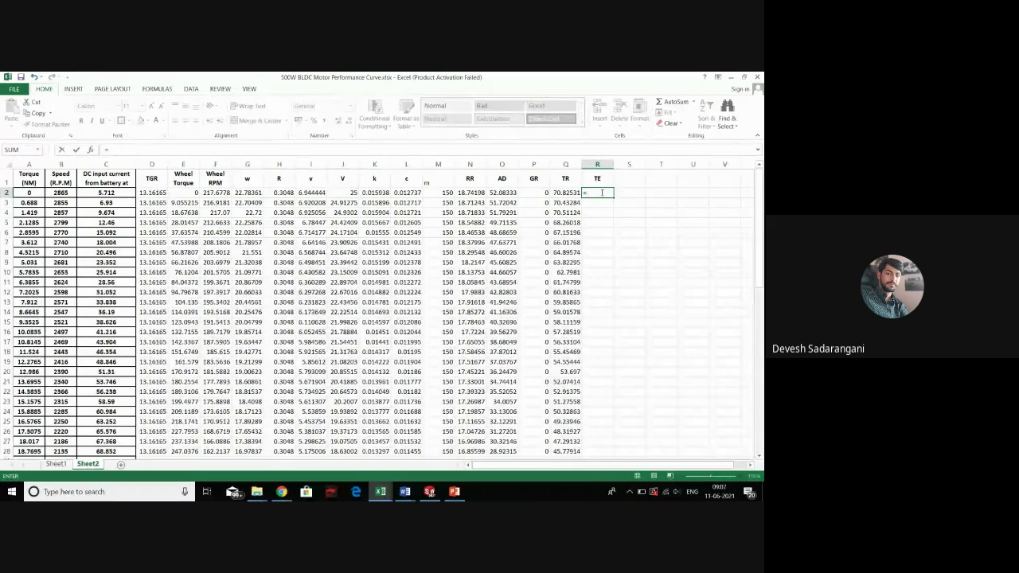
Enter =E2/H2 in R2 and fill it down column R to row 32
click(194, 193)
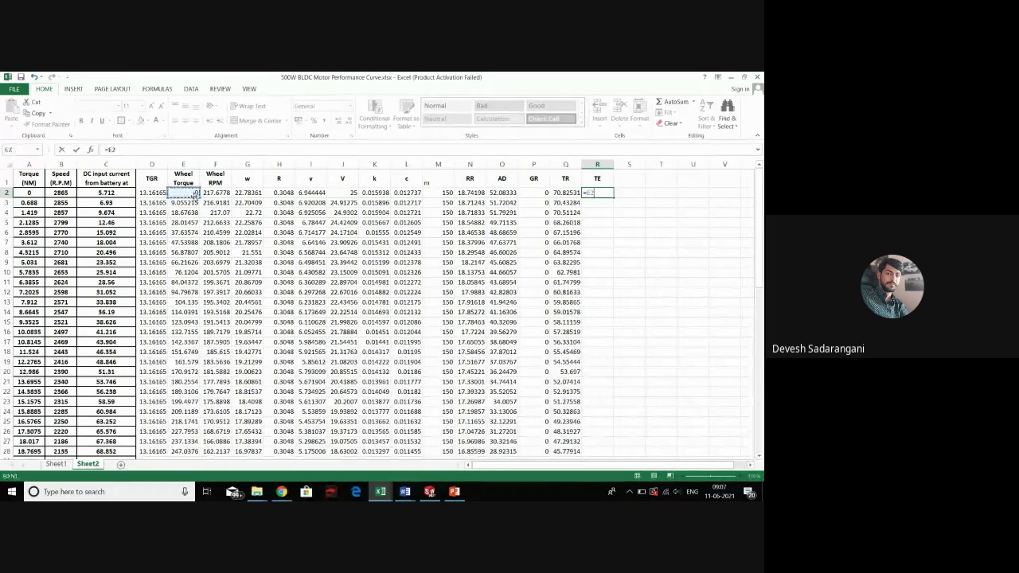
text(/)
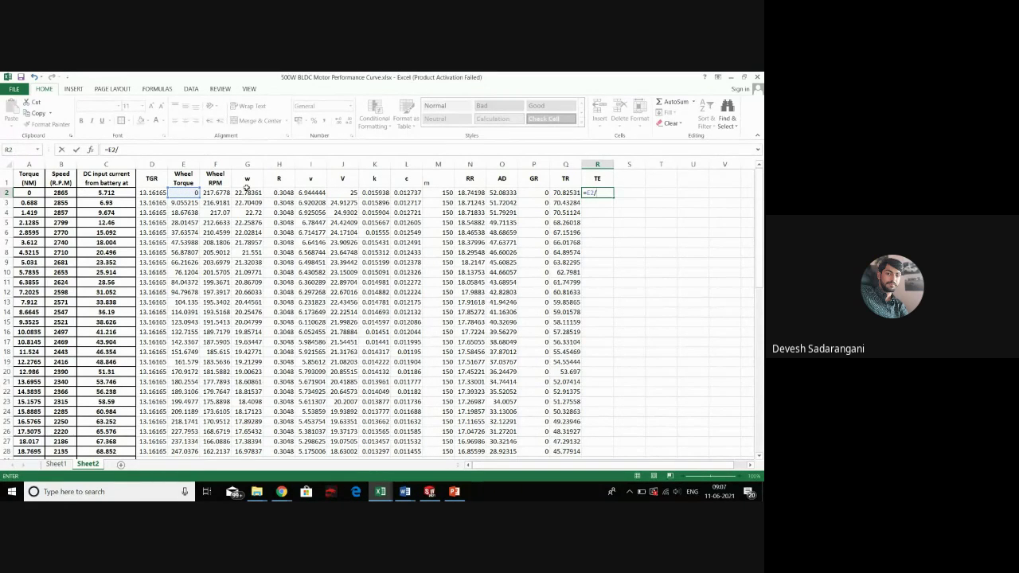
click(279, 193)
key(Return)
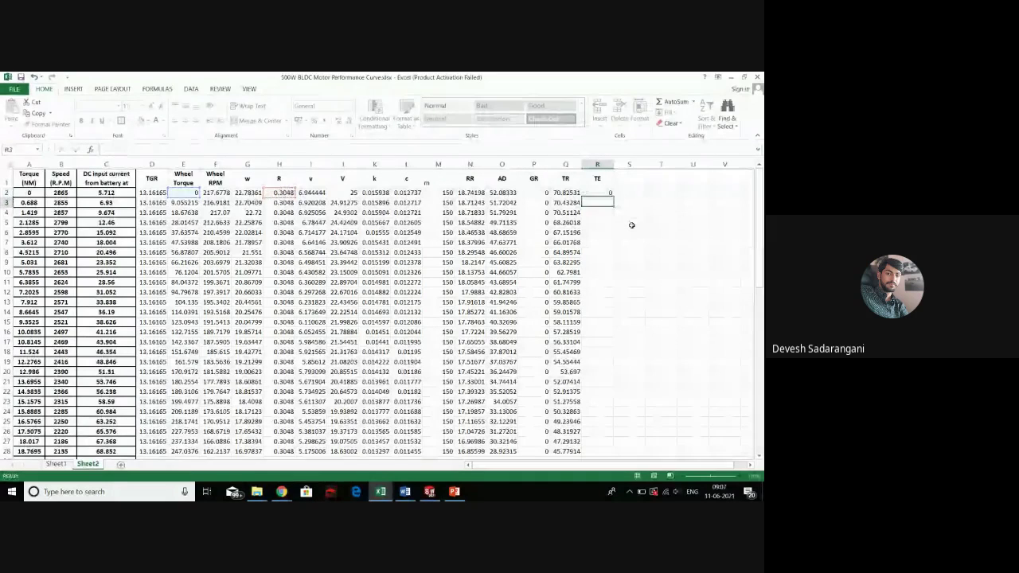
click(608, 193)
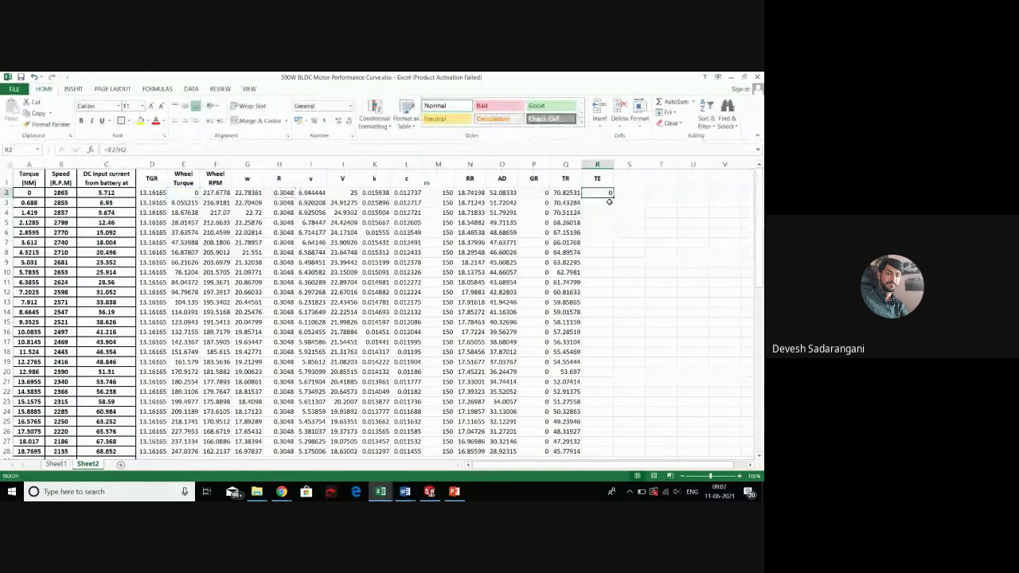
drag(609, 202, 602, 434)
scroll(639, 287, up, 2)
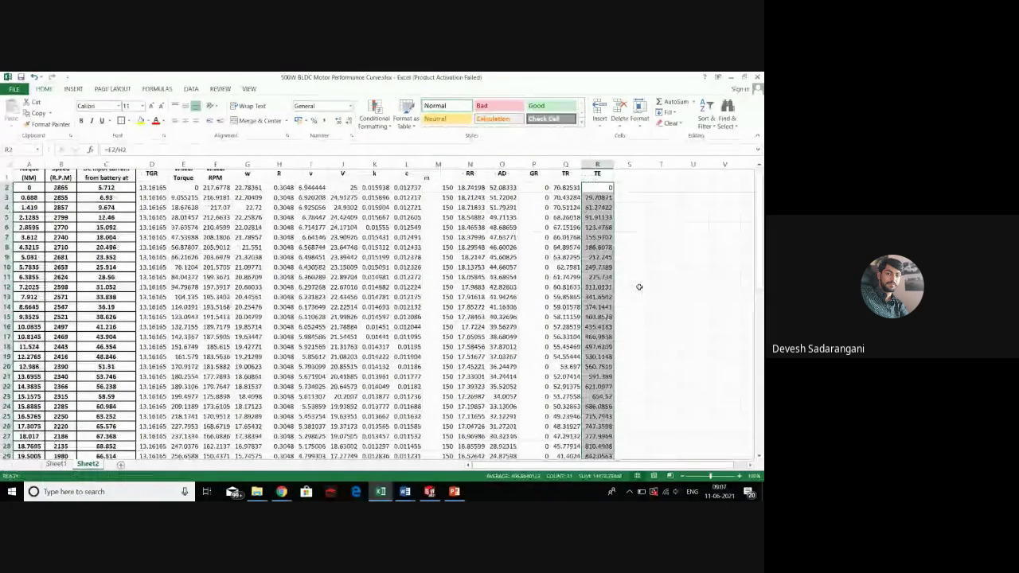
click(636, 175)
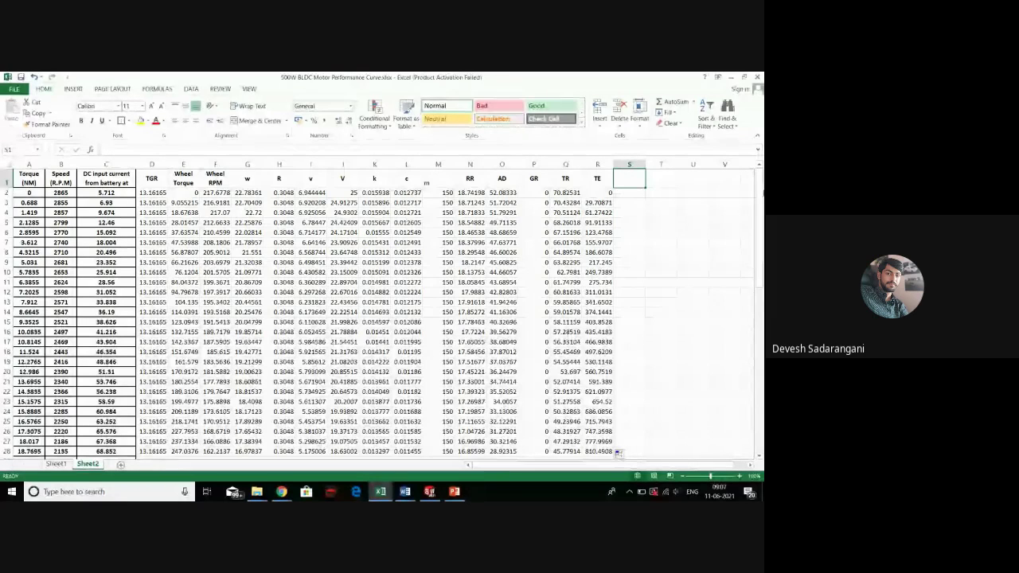
Put the heading TE-TR in cell S1
text(TE)
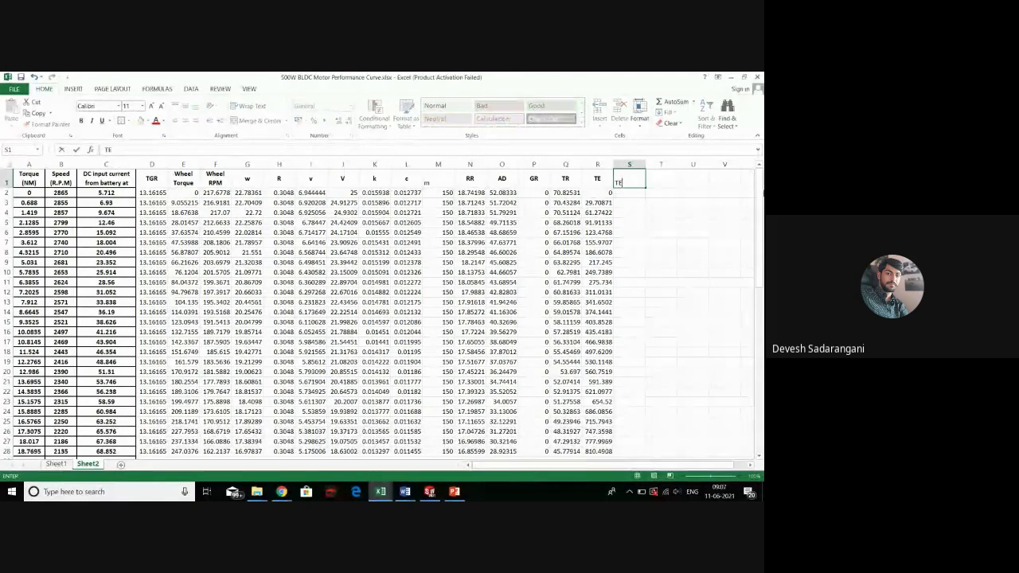
key(Escape)
text(T)
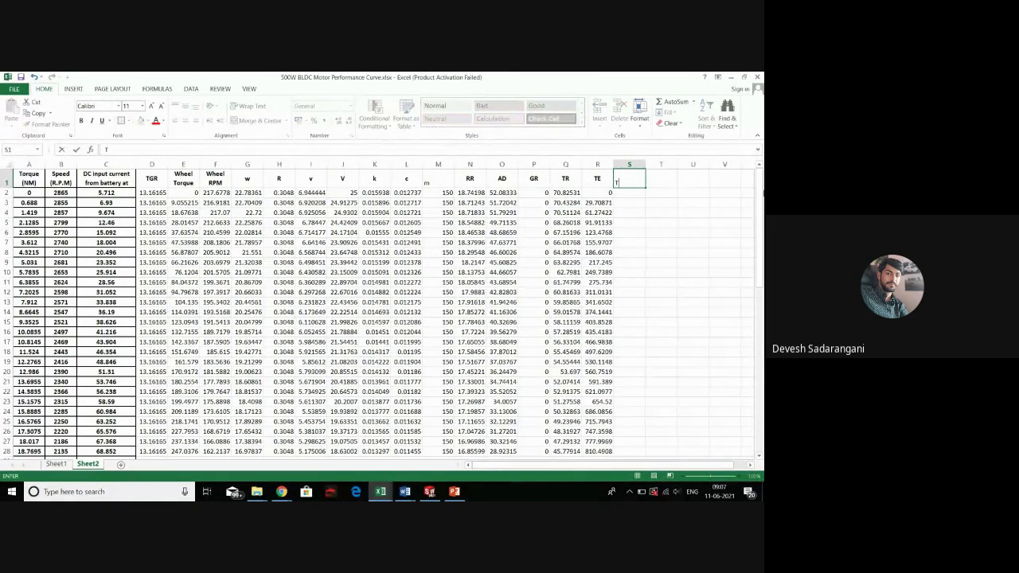
text(E-TR)
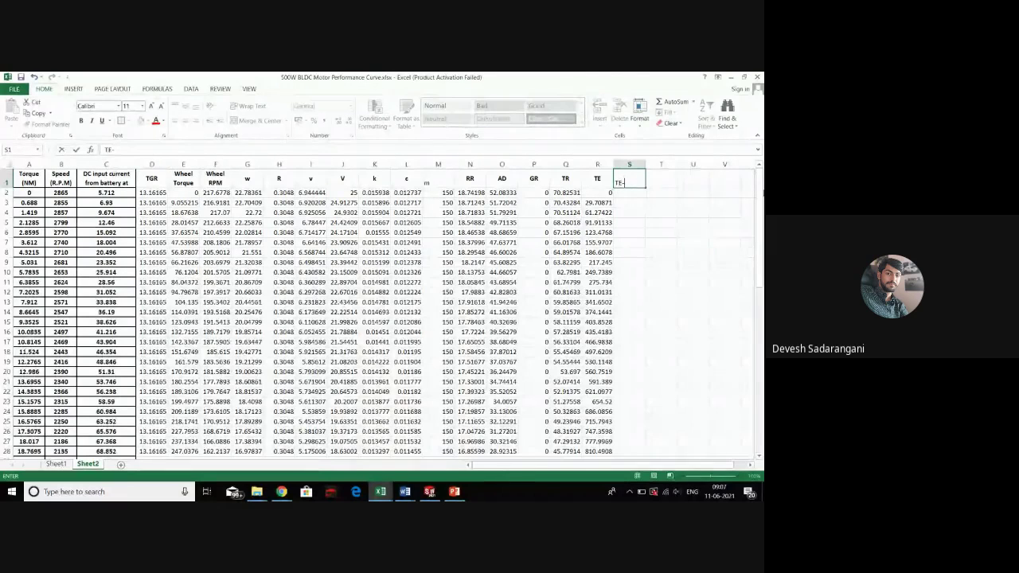
click(692, 242)
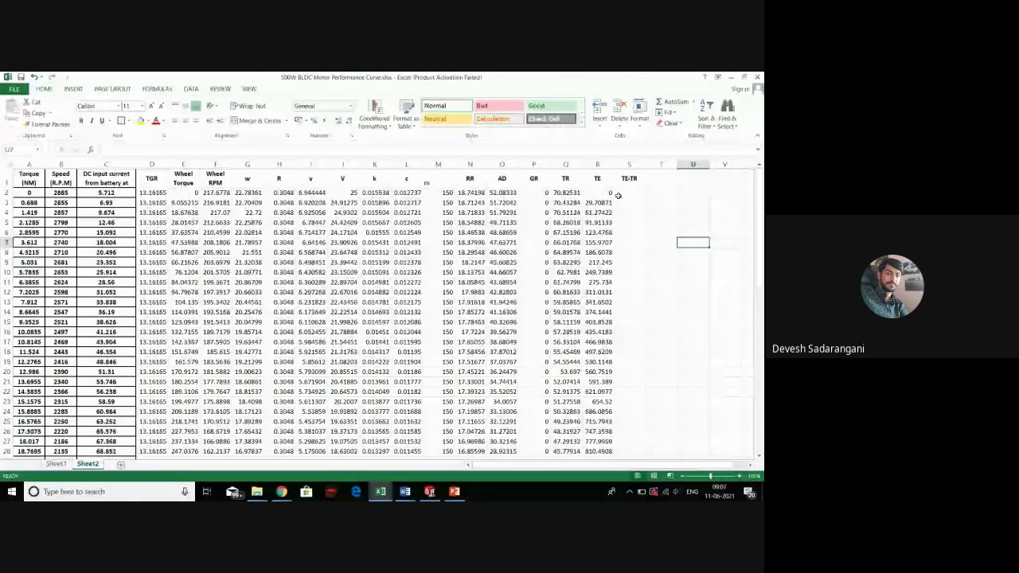
Enter =R2-Q2 in S2 and copy it down column S
click(631, 193)
text(=)
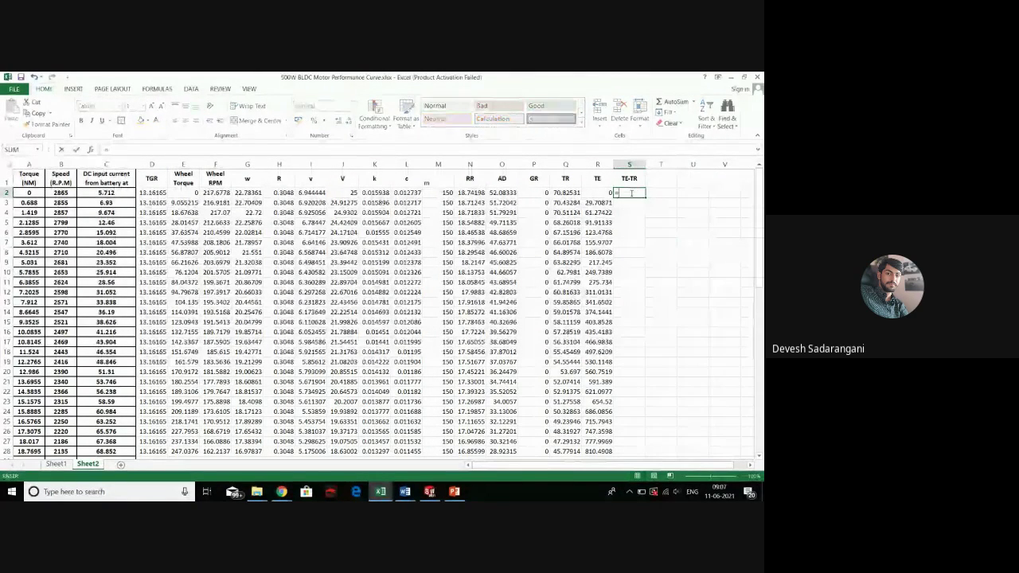
click(603, 195)
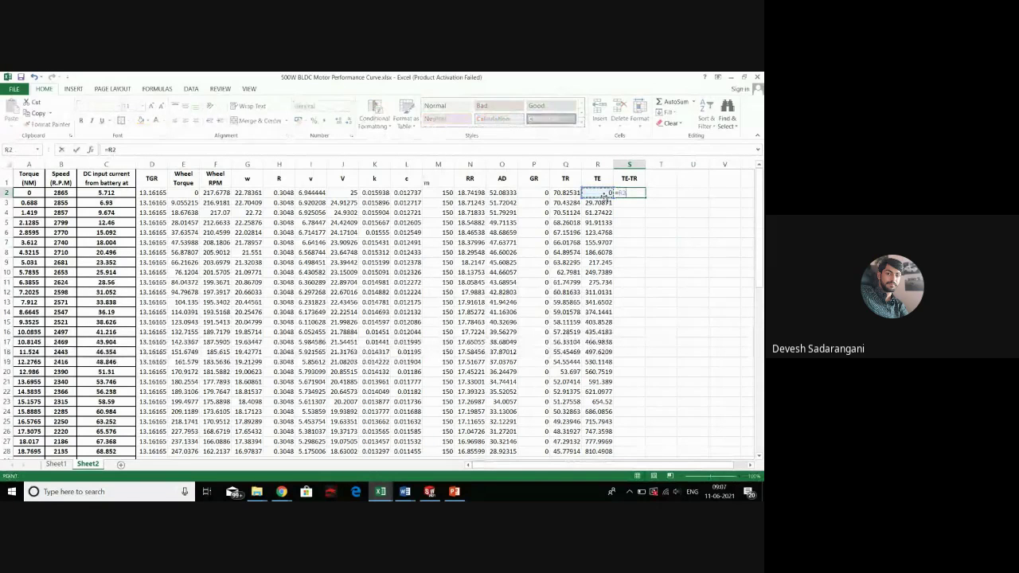
text(-)
click(568, 191)
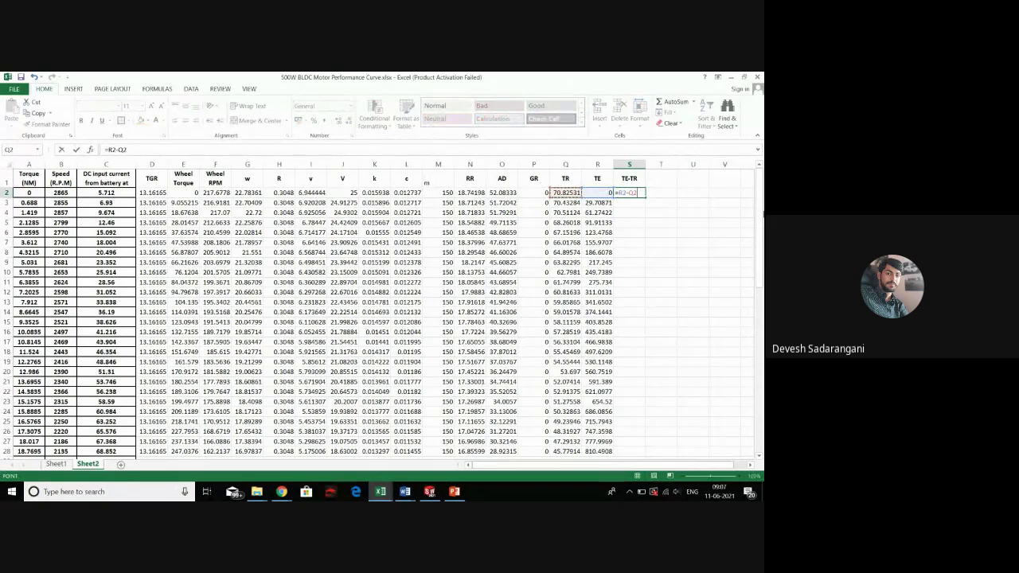
key(Return)
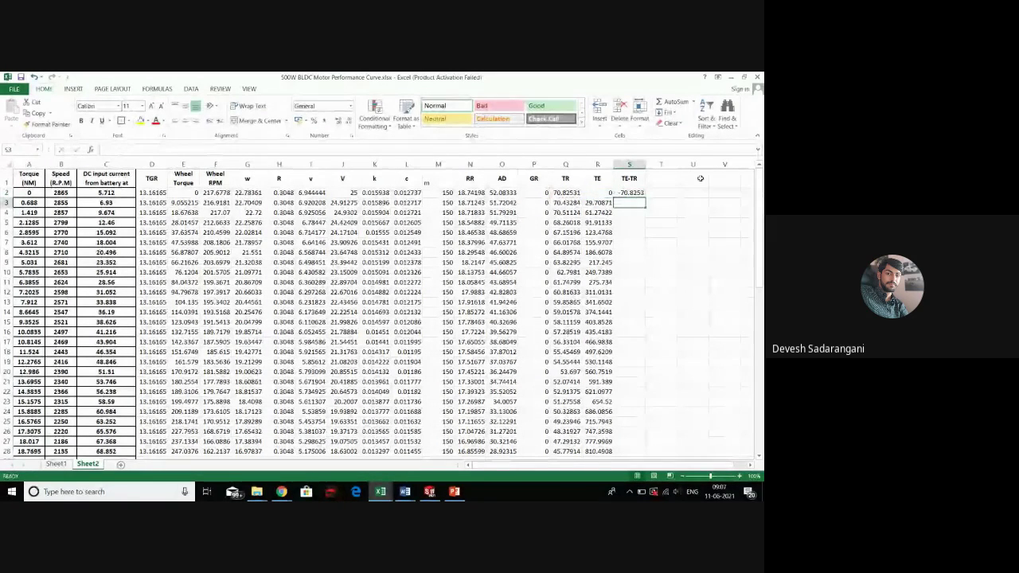
click(634, 192)
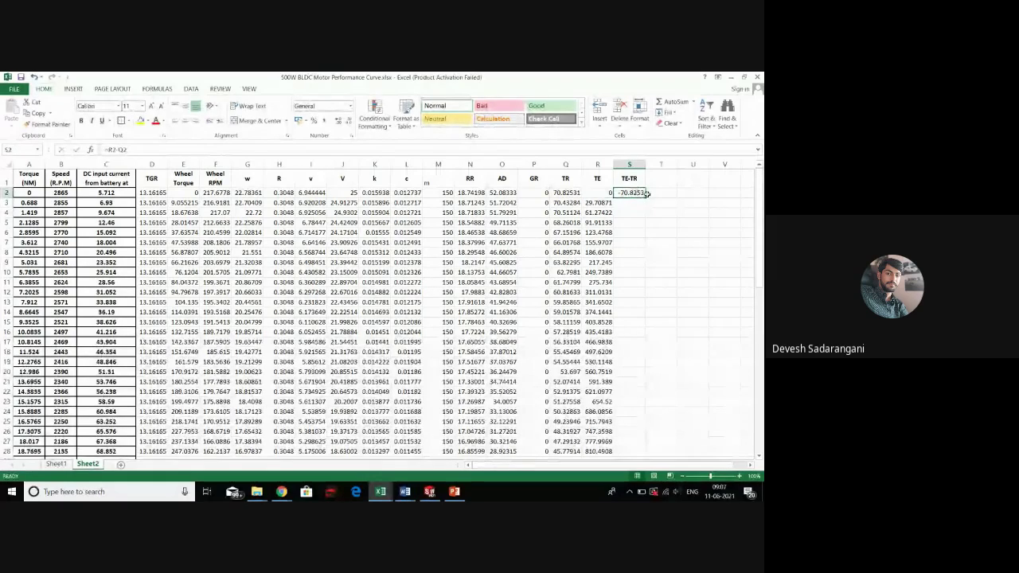
drag(645, 199, 646, 436)
scroll(629, 398, up, 2)
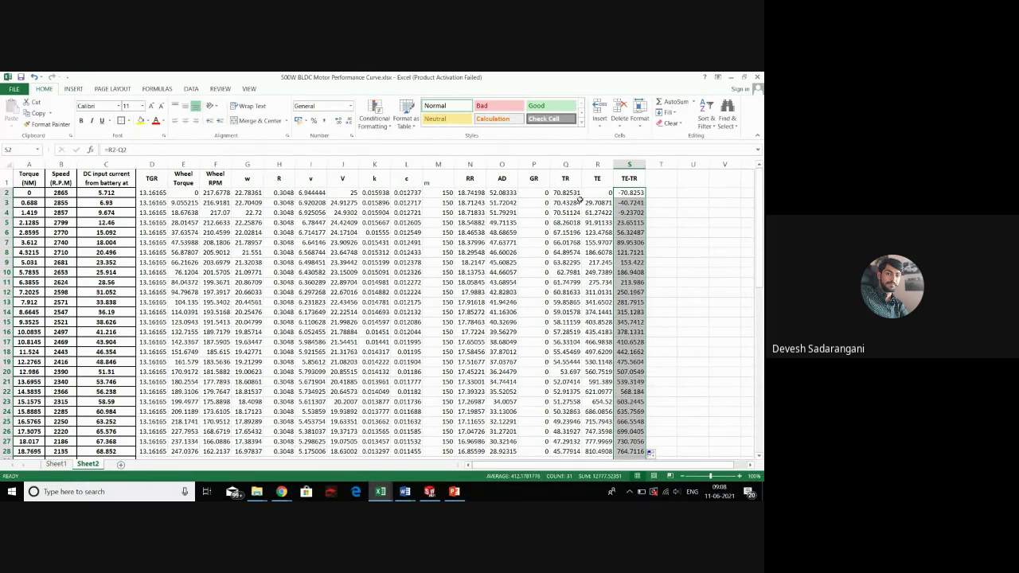
click(627, 213)
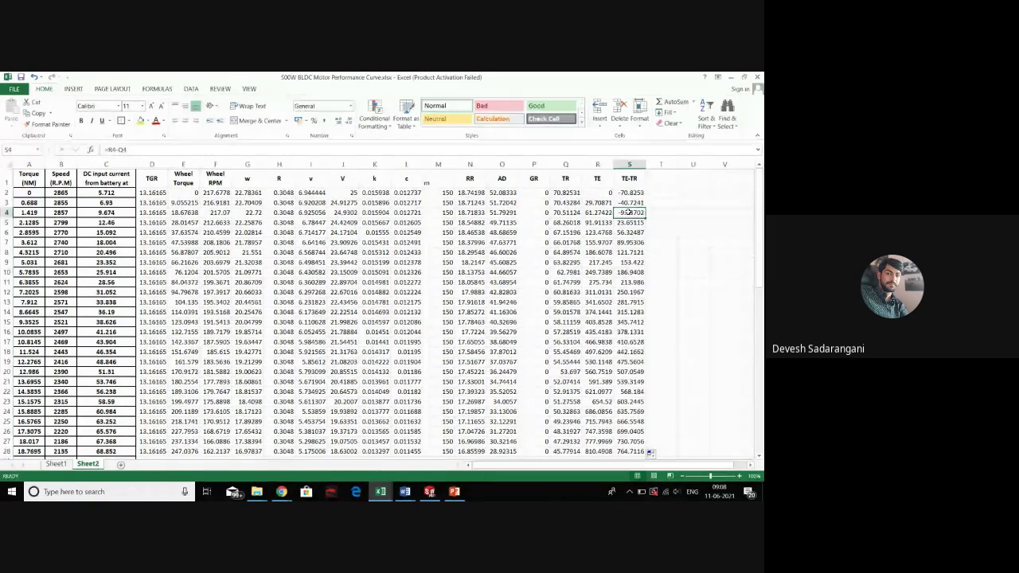
Head column T with the label a
click(666, 179)
text(a)
key(Return)
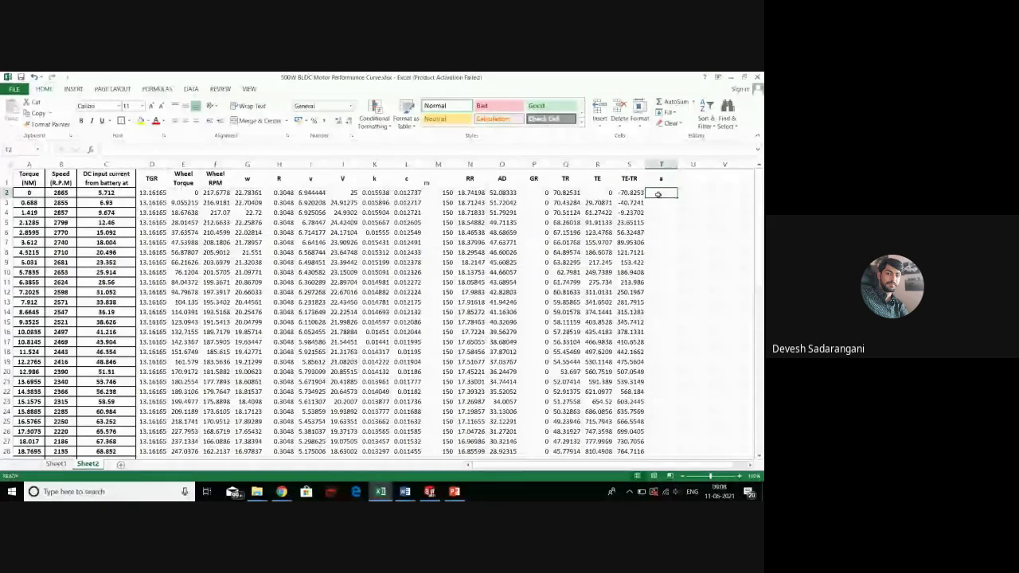
Enter =S2/M2 in T2 and copy it down column T
click(633, 193)
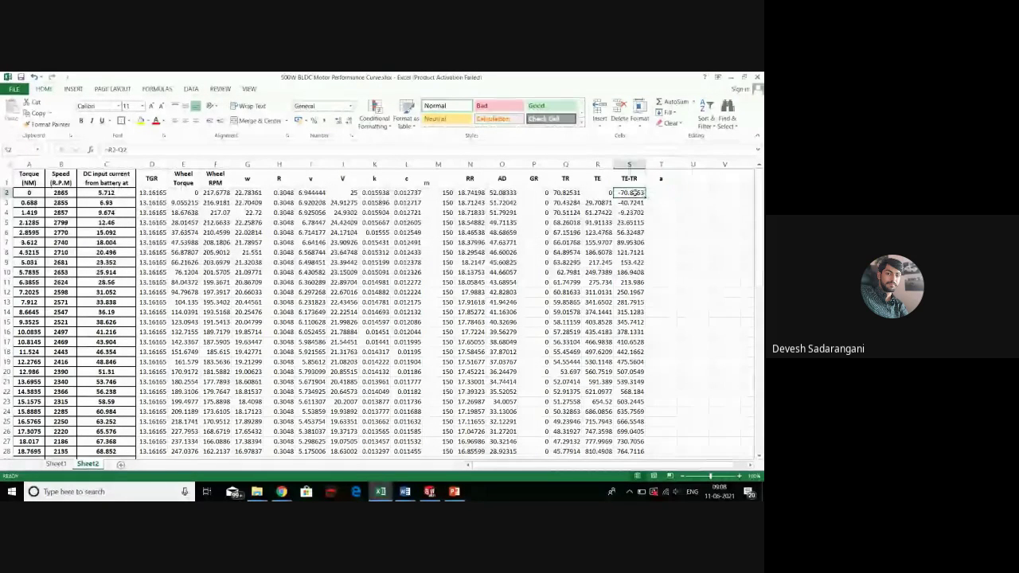
click(661, 193)
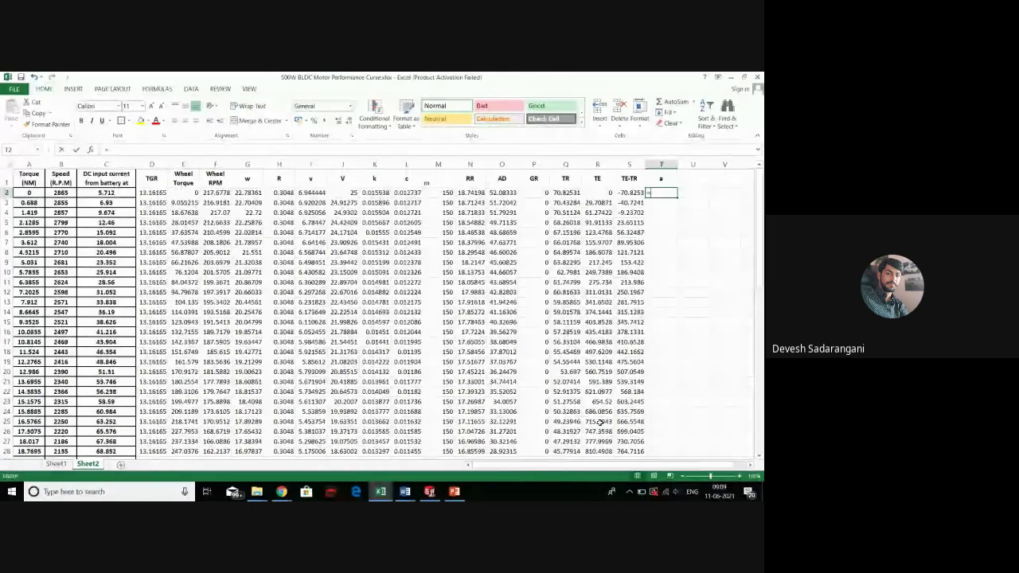
text(=)
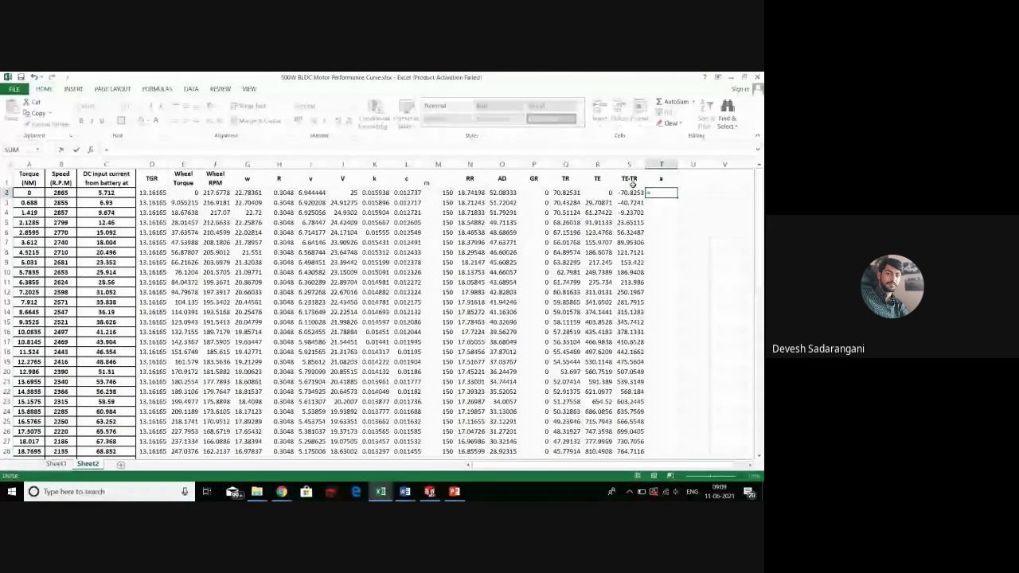
click(630, 184)
click(630, 192)
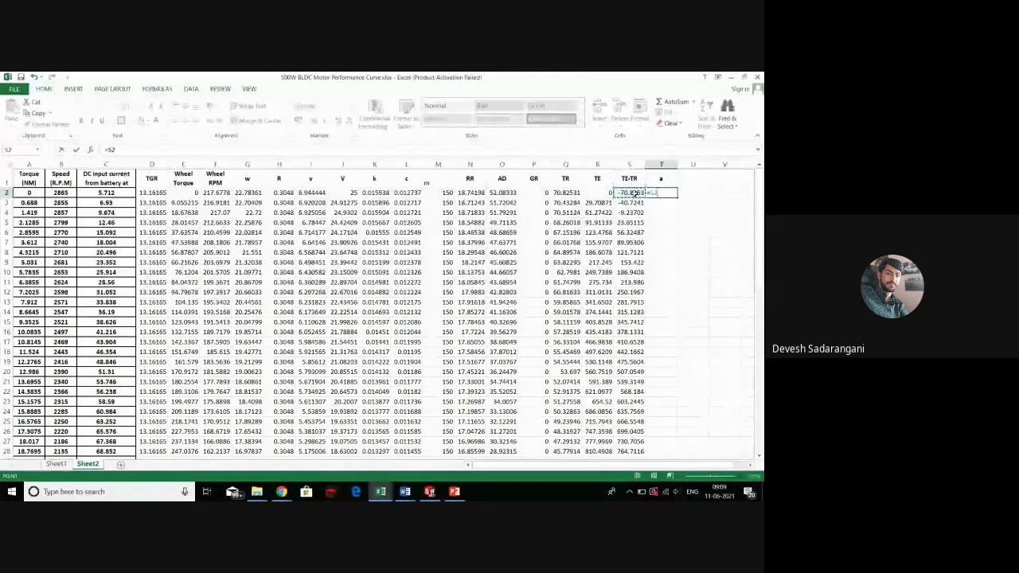
text(/)
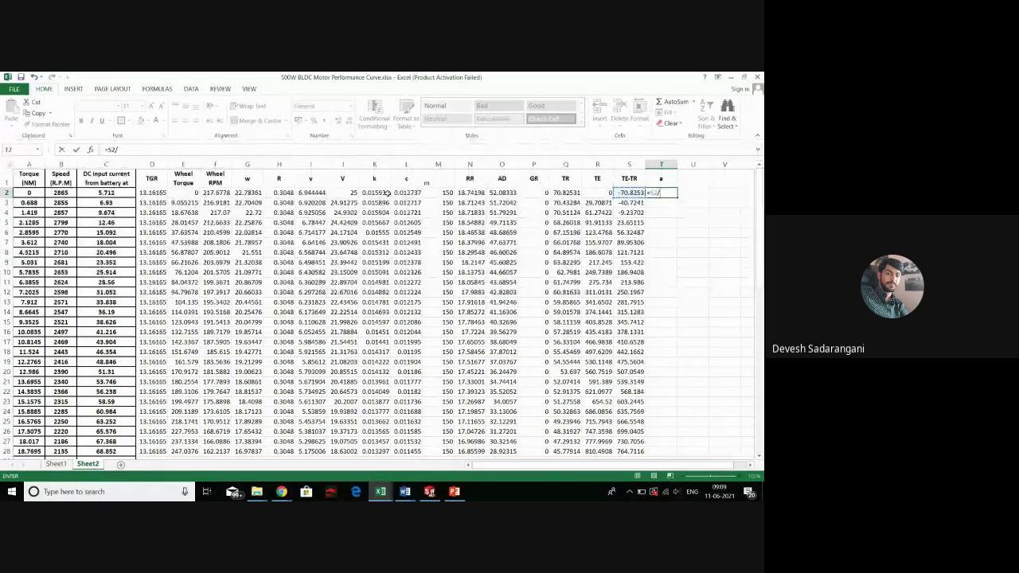
click(438, 192)
key(Return)
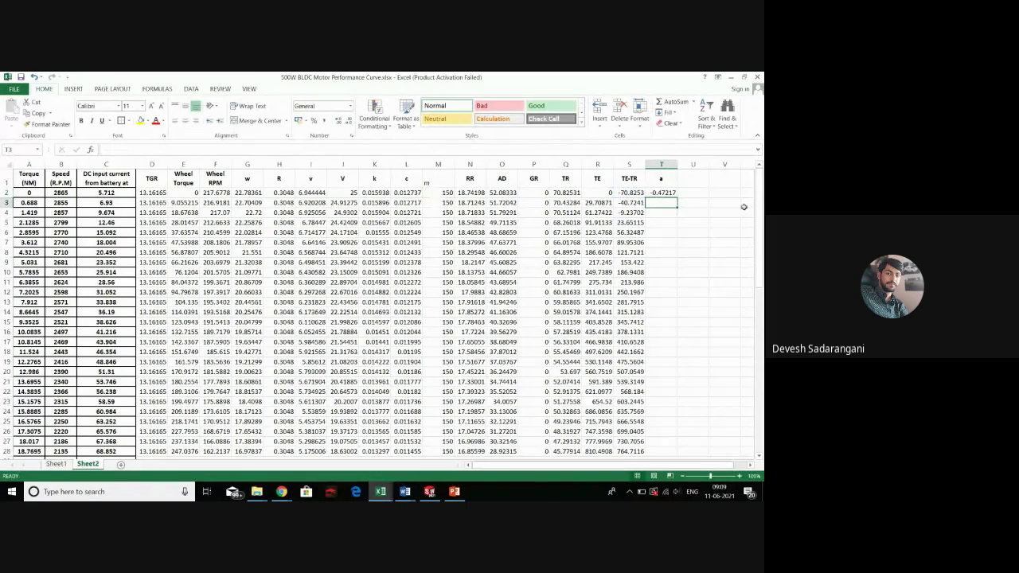
click(671, 193)
drag(677, 197, 678, 425)
Check the a formulas in T4 and T5, then select J5:T5
scroll(681, 426, up, 2)
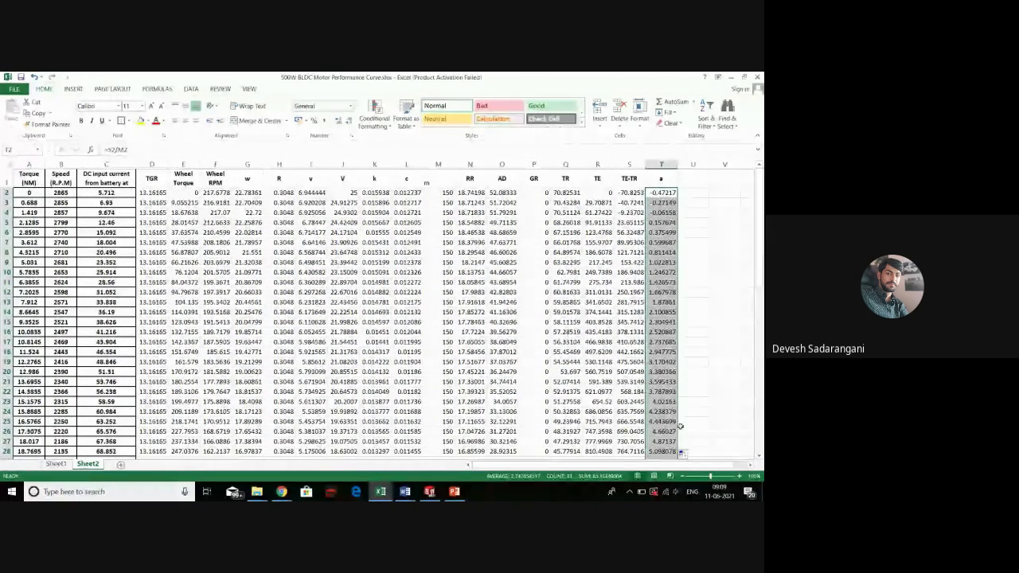
click(662, 222)
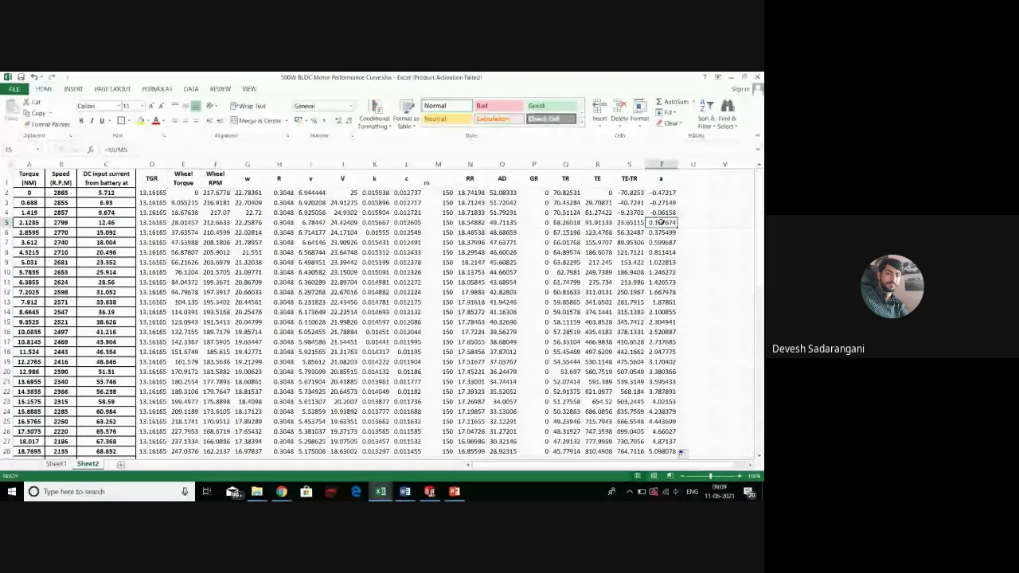
click(661, 212)
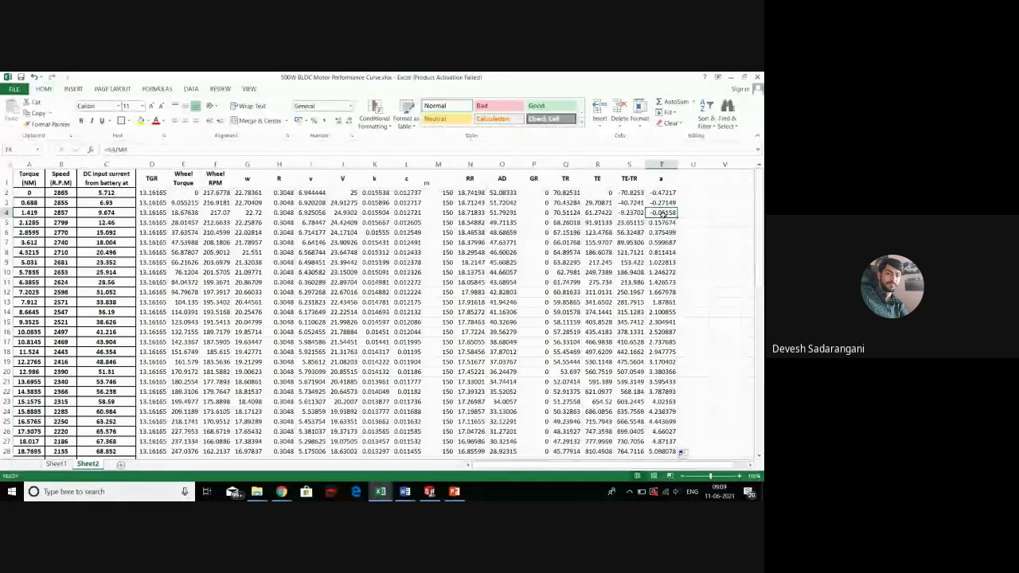
click(663, 222)
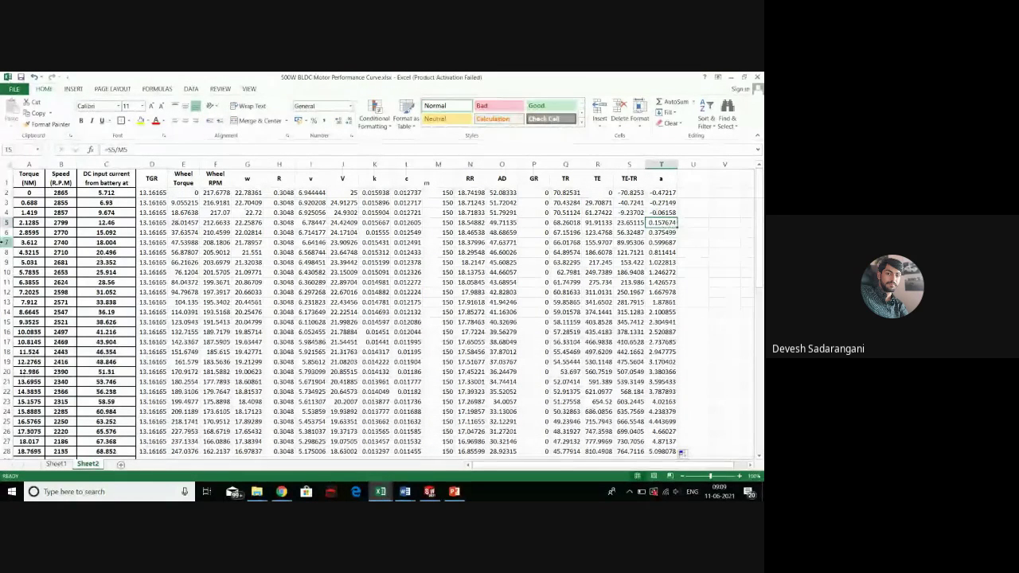
key(Home)
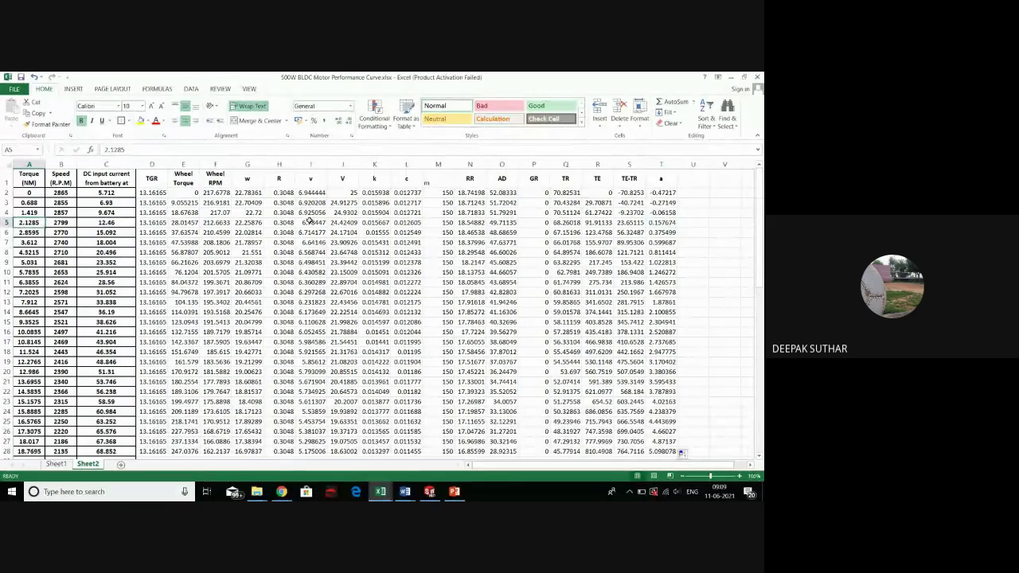
click(335, 233)
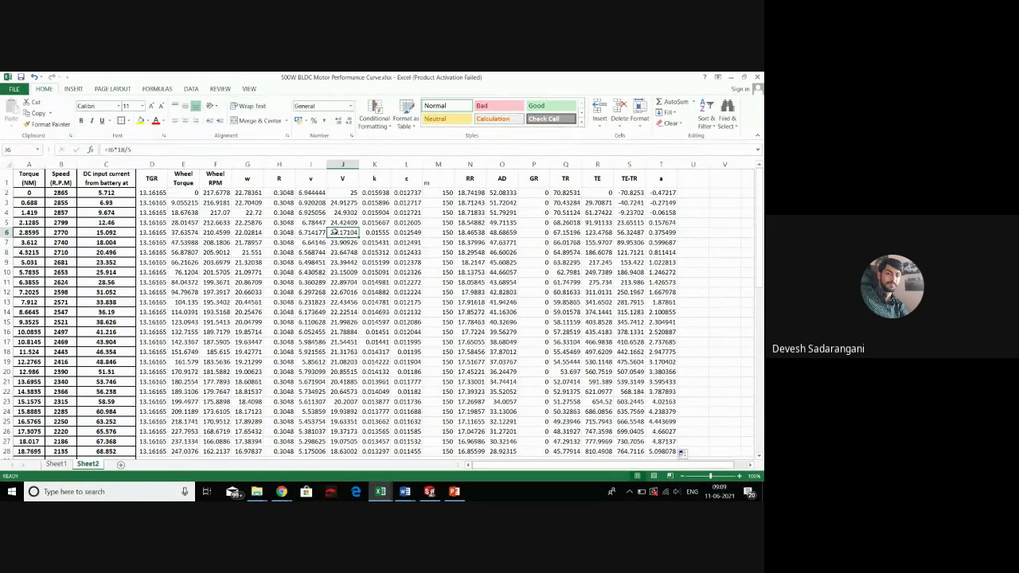
click(335, 223)
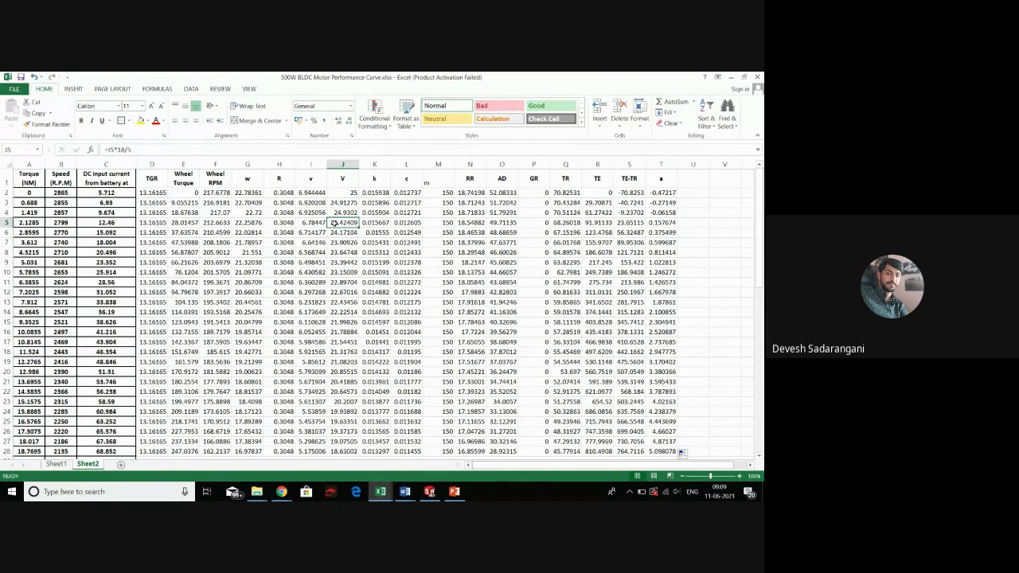
drag(334, 224, 661, 222)
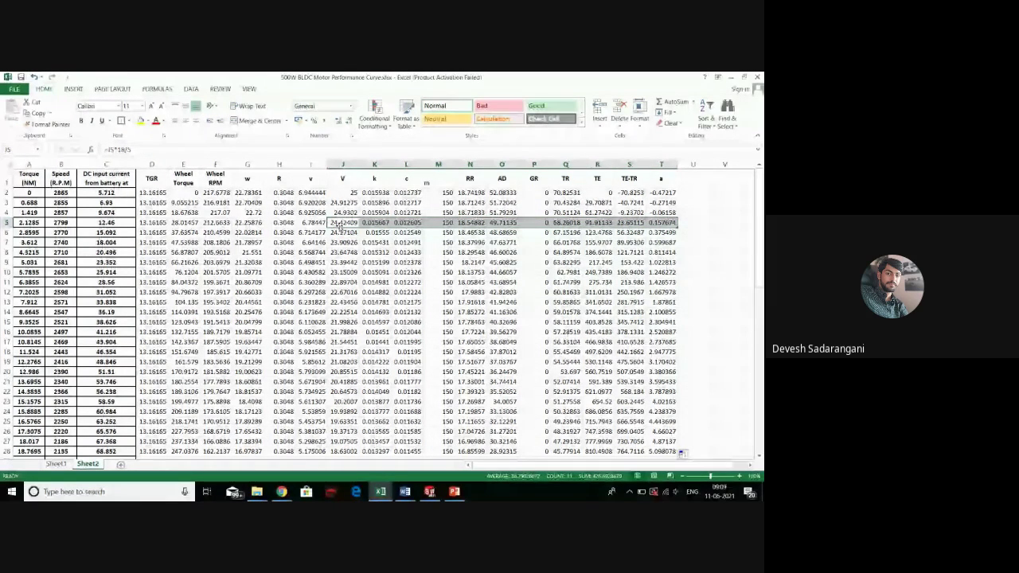
Head column U with the label t in U1
click(688, 239)
click(694, 178)
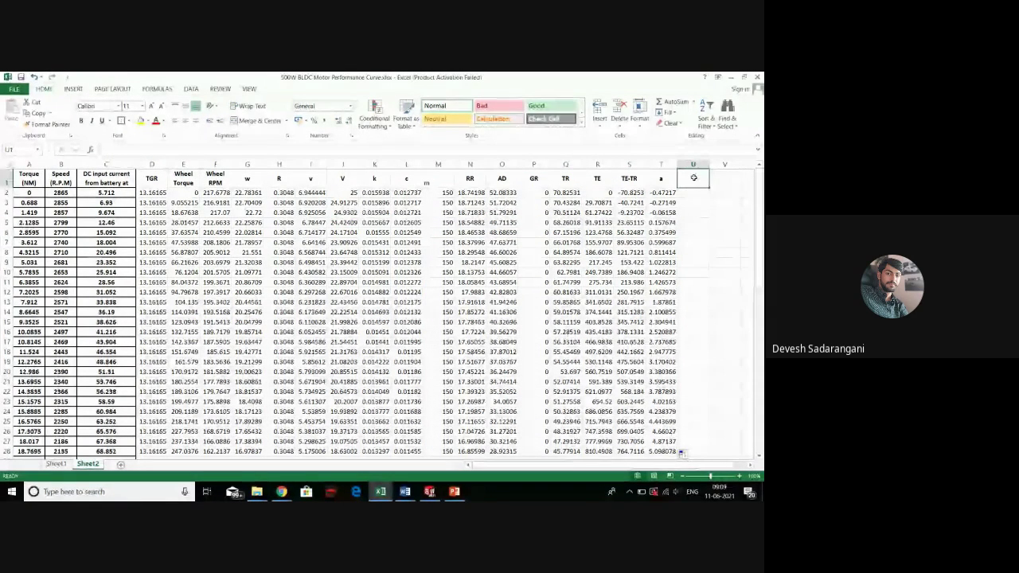
text(t)
key(Return)
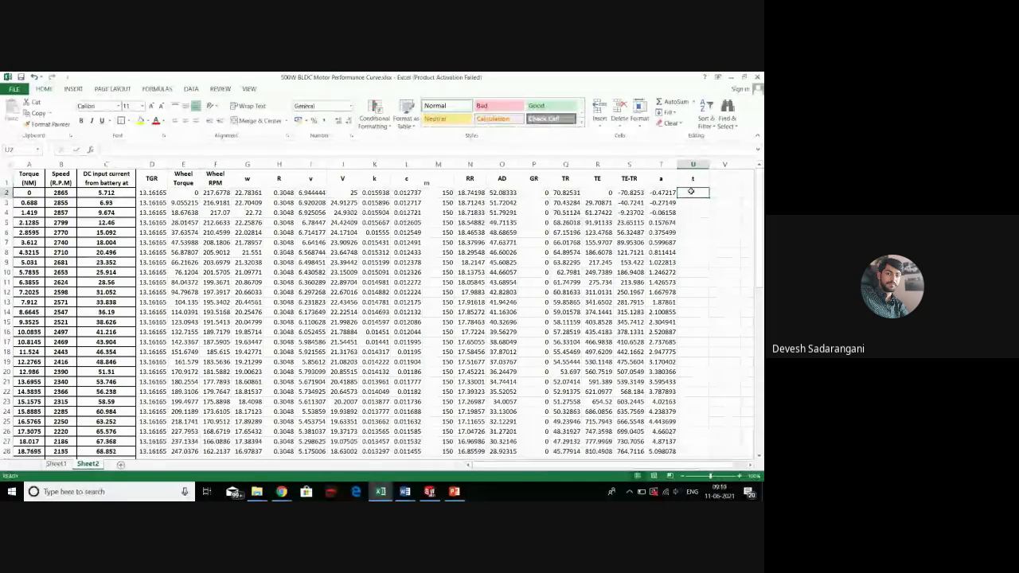
Enter starting values of 0 in U4 and U5
click(691, 213)
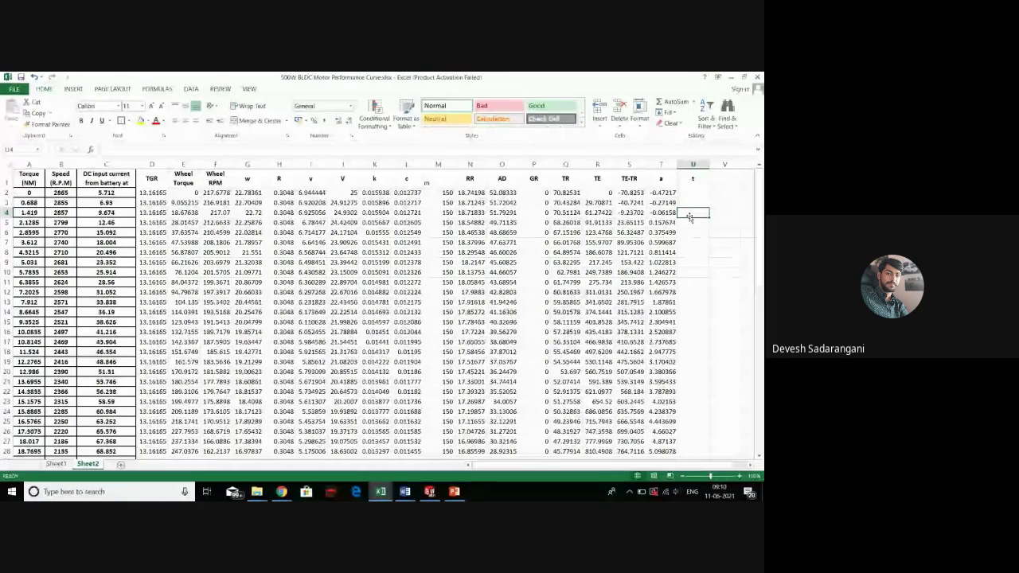
text(0)
click(690, 231)
click(689, 224)
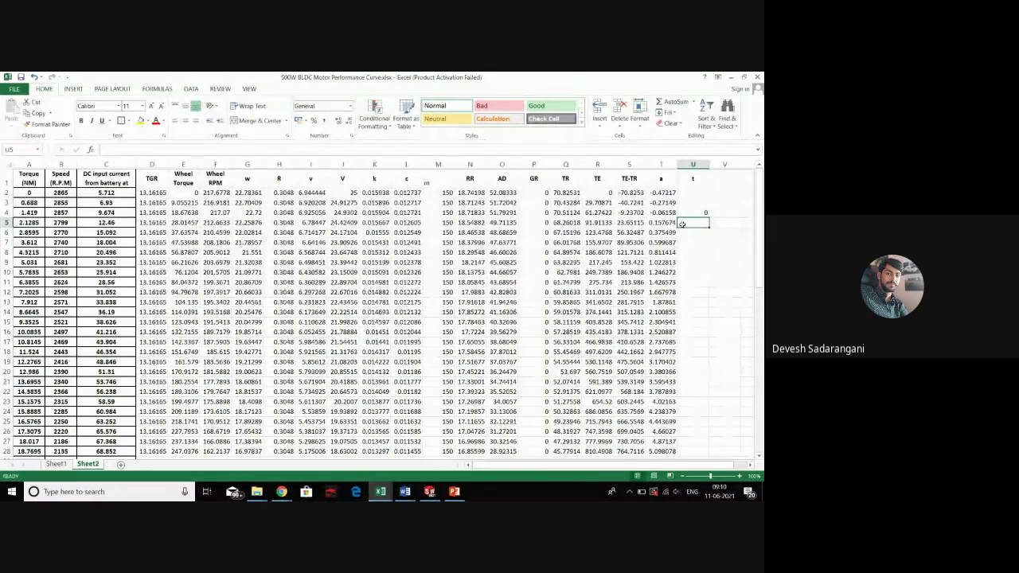
text(=)
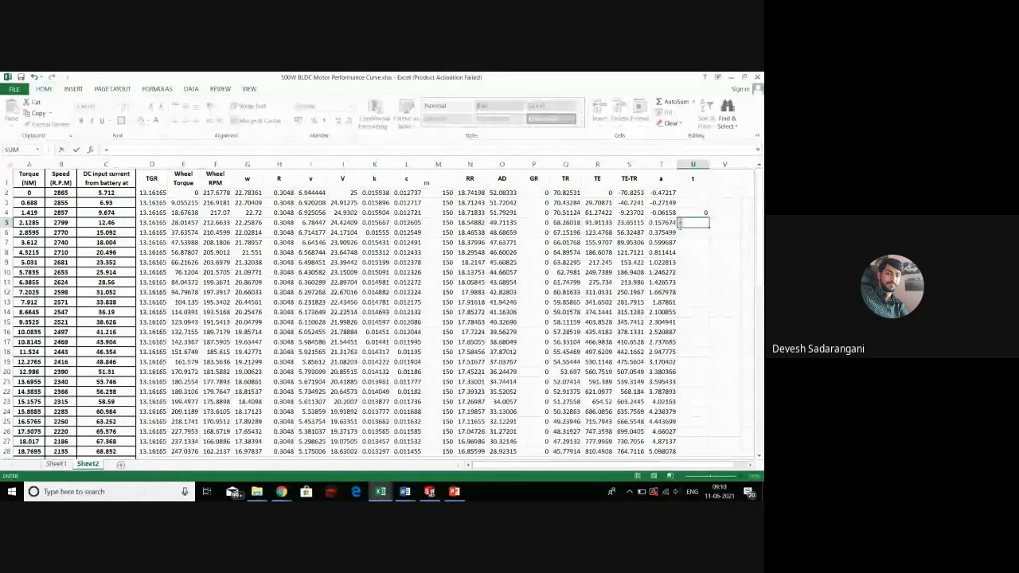
click(689, 223)
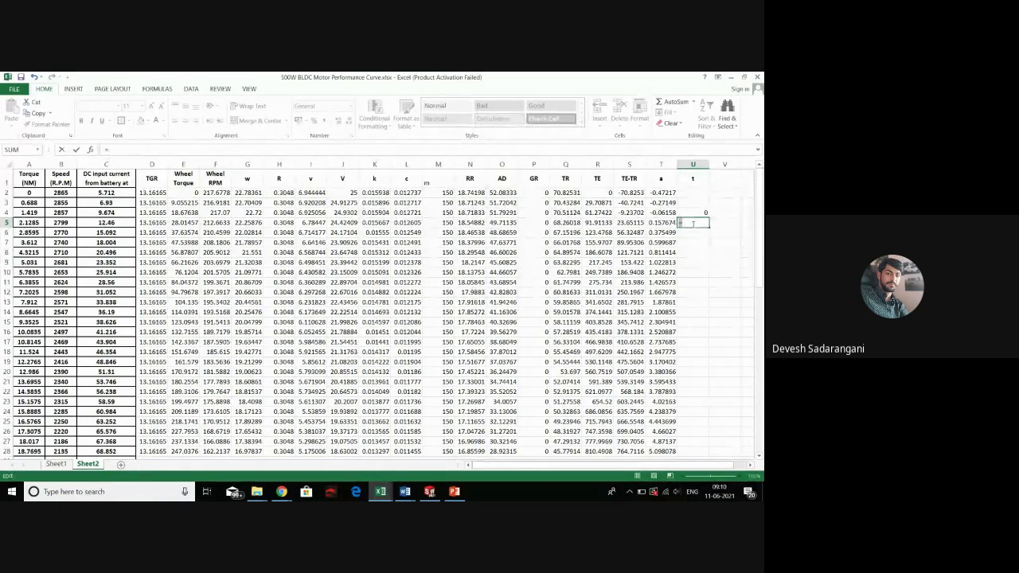
key(BackSpace)
key(Escape)
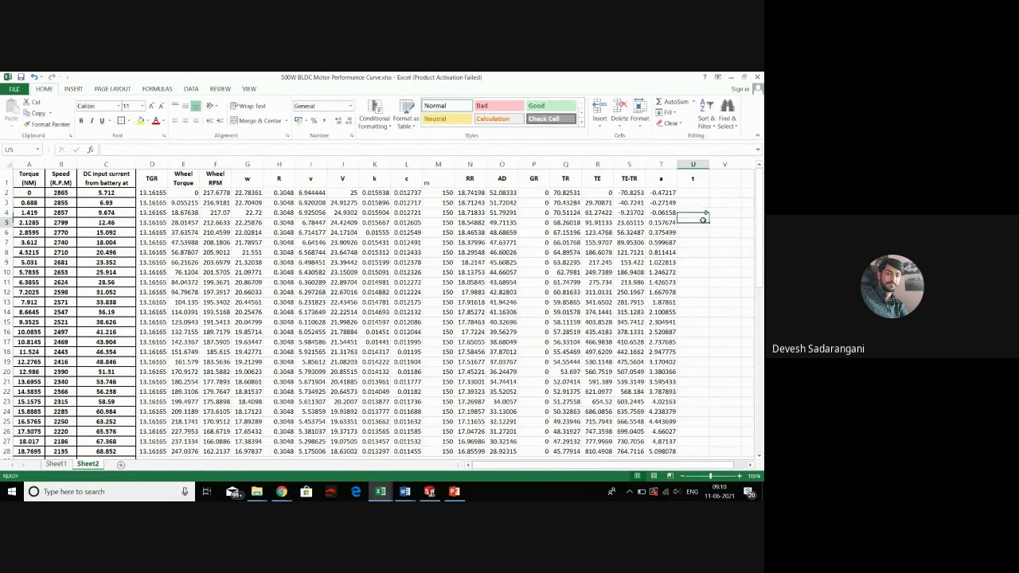
text(00)
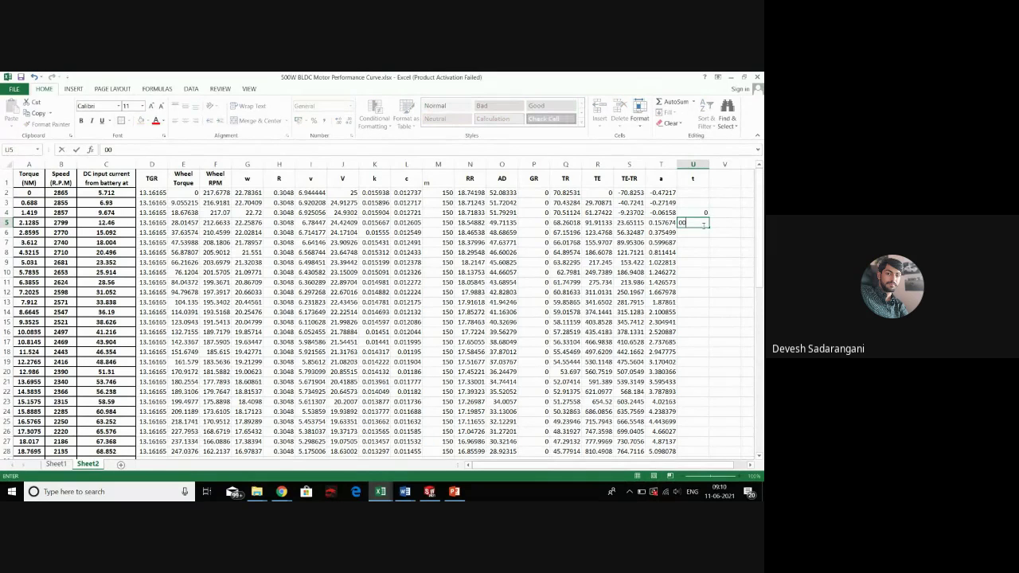
key(Return)
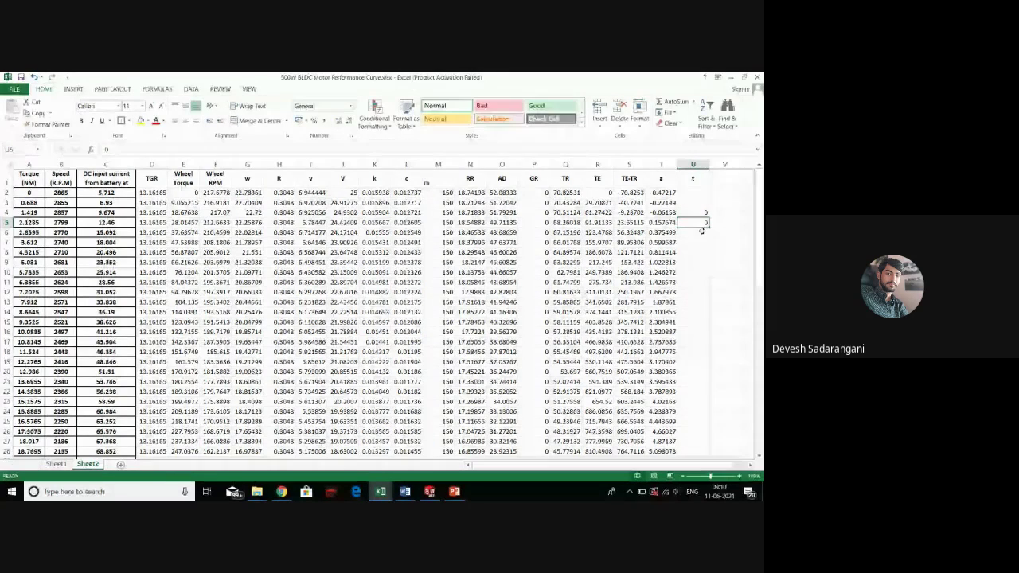
click(708, 222)
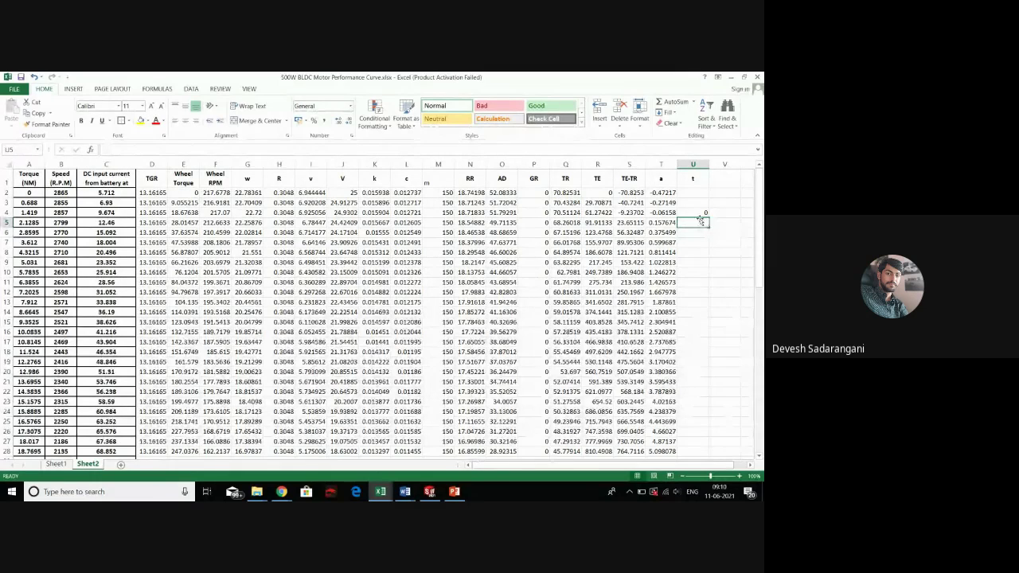
click(698, 213)
Enter 0 in U32 and select U31 for a formula
scroll(699, 213, down, 5)
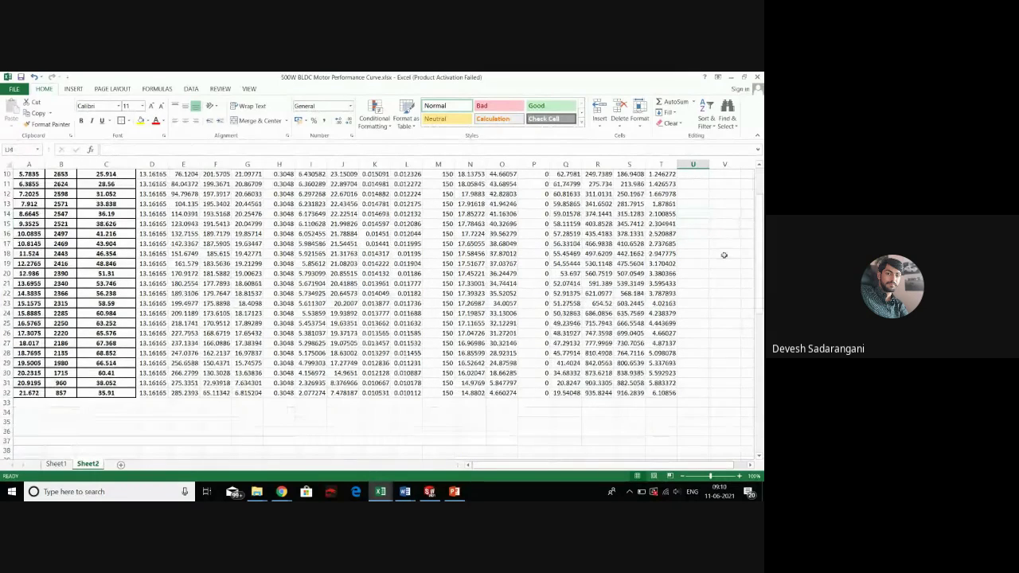
click(695, 323)
click(696, 334)
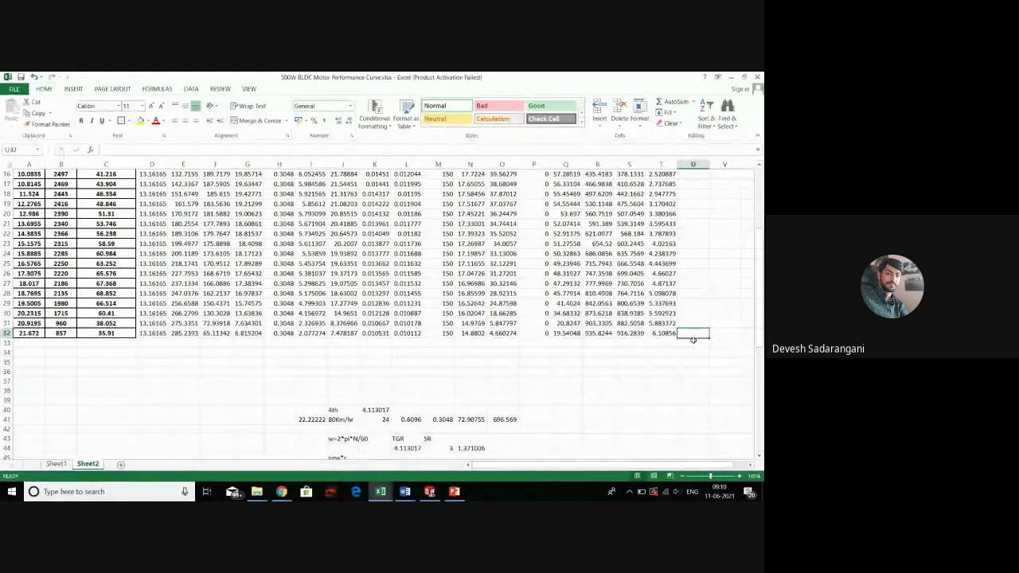
text(0)
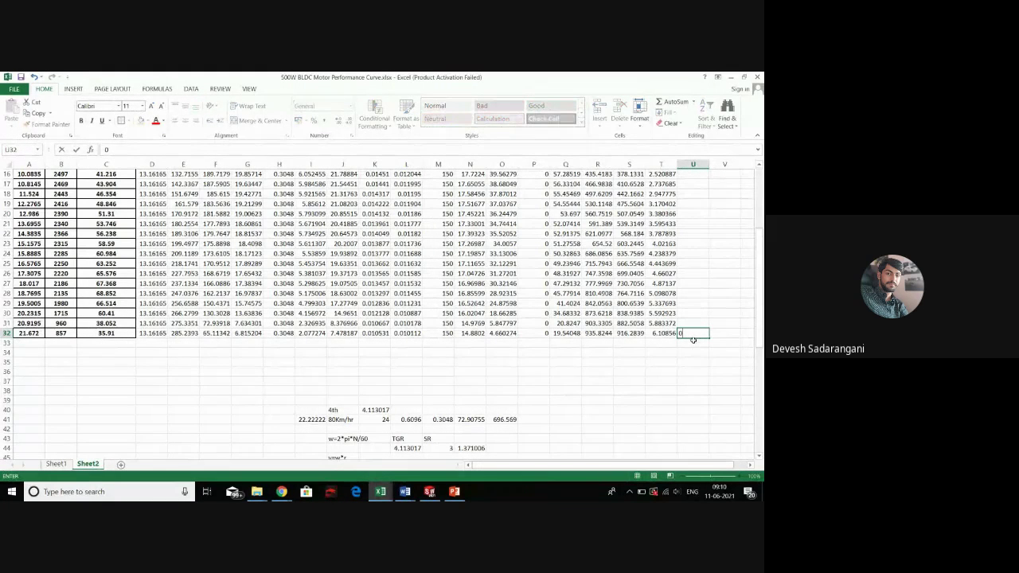
click(681, 353)
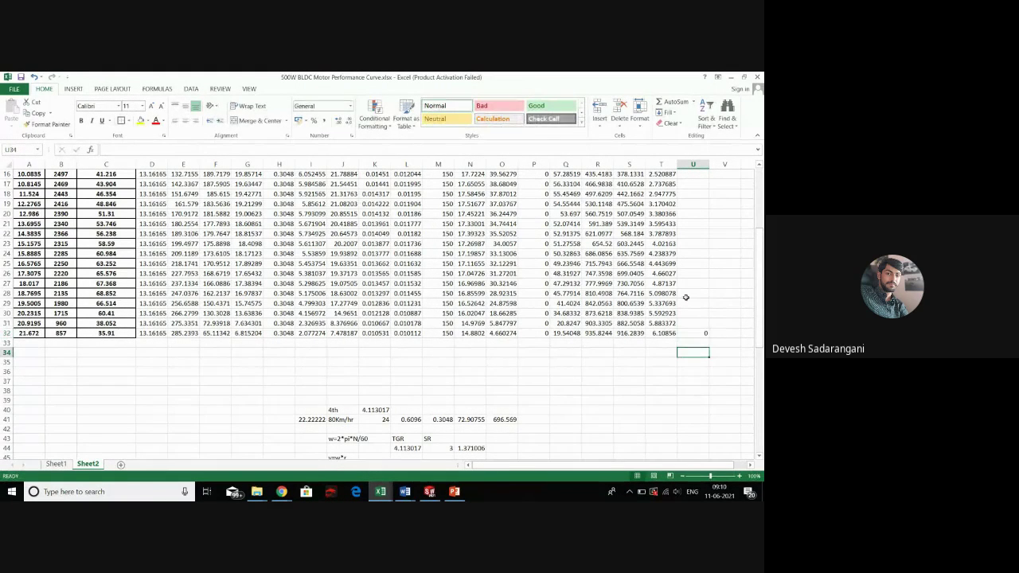
click(699, 322)
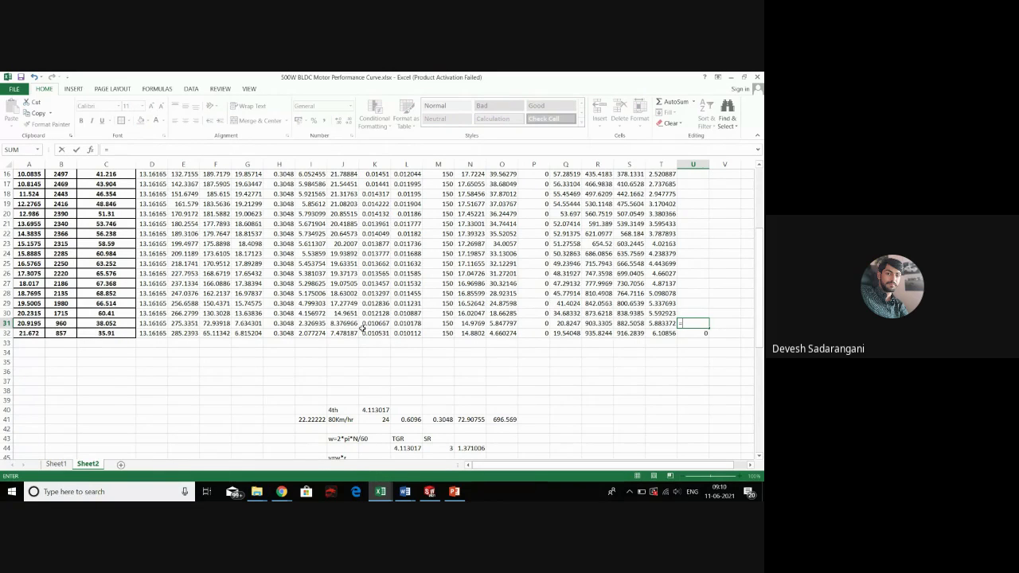
Start the U31 formula as I31 minus I32, then clear it
scroll(362, 330, up, 4)
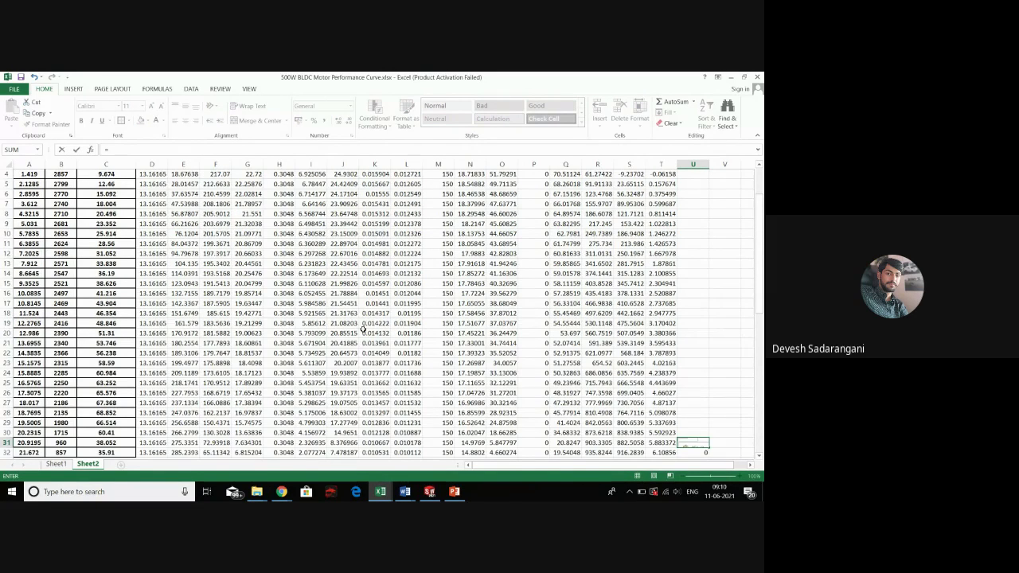
scroll(362, 330, up, 1)
scroll(359, 319, down, 3)
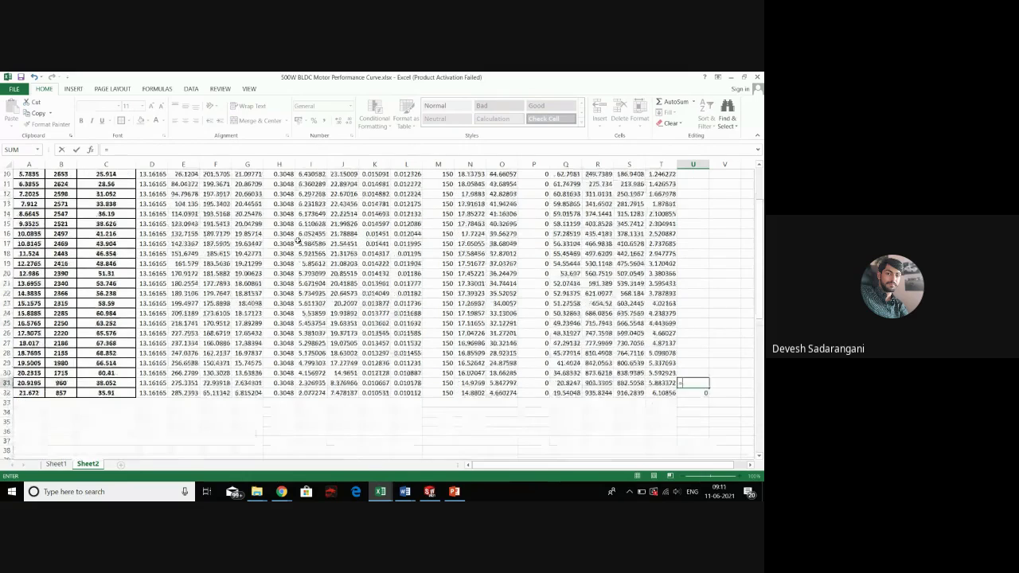
click(309, 384)
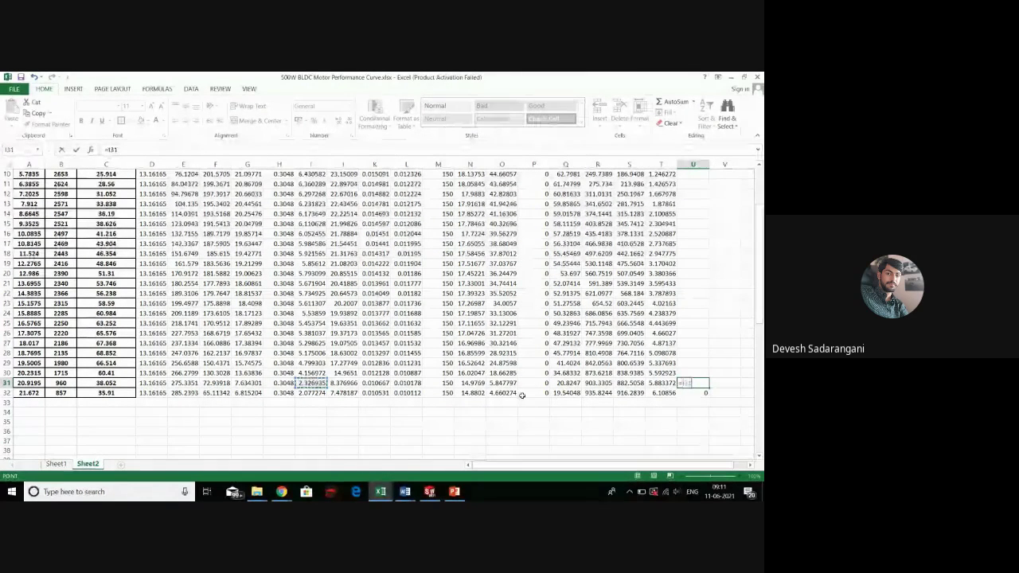
text(-)
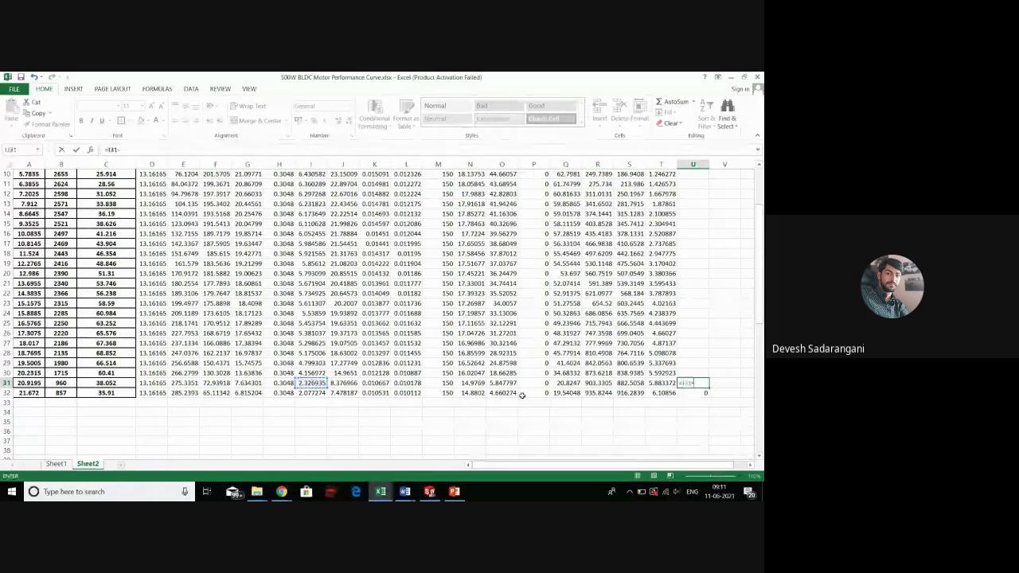
click(304, 393)
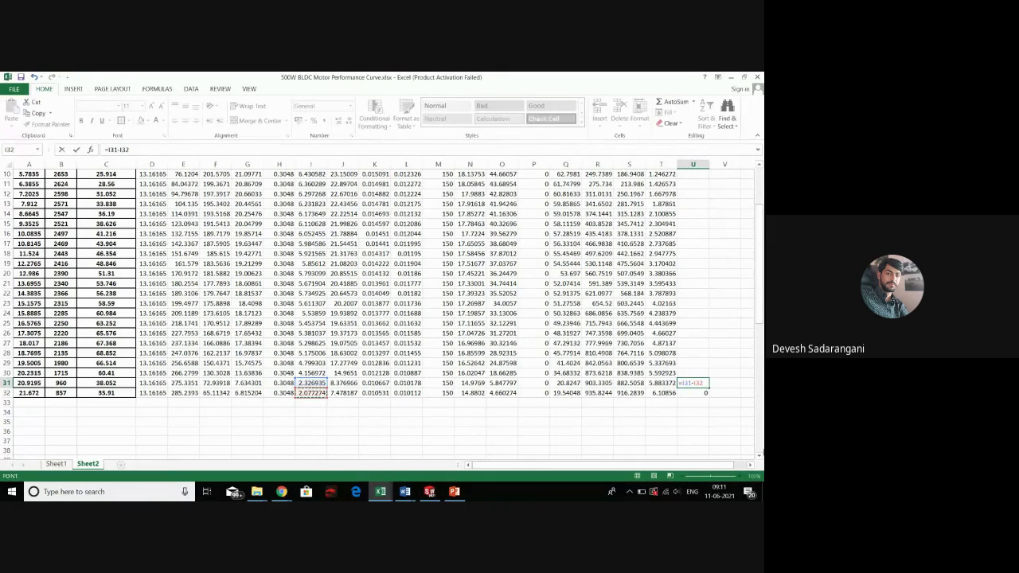
key(BackSpace)
key(BackSpace)
key(BackSpace)
key(BackSpace)
key(BackSpace)
key(BackSpace)
key(BackSpace)
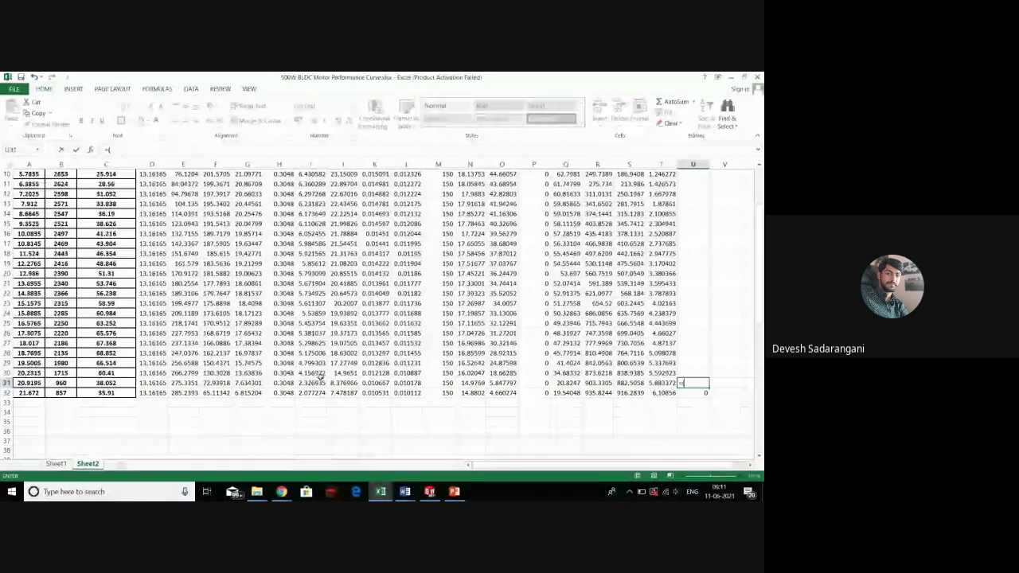
Rebuild U31 as (I31-I32) divided by T32
click(312, 383)
text(-)
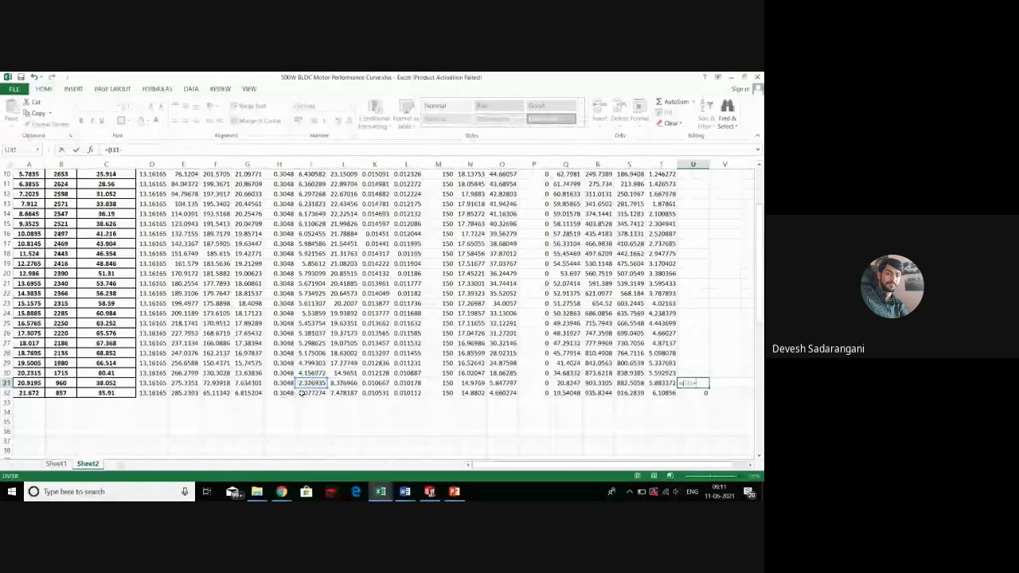
click(303, 393)
text()/)
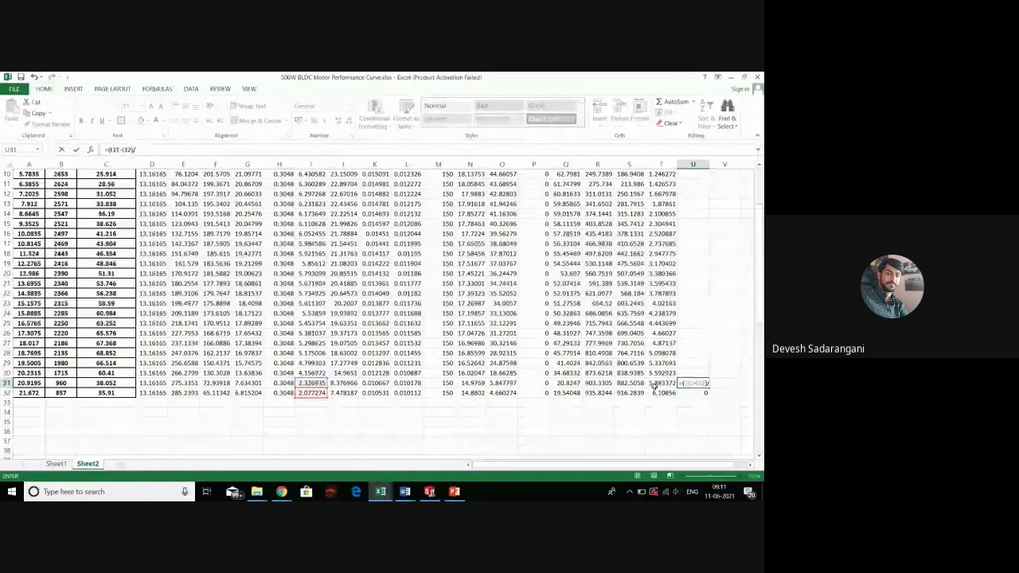
click(654, 384)
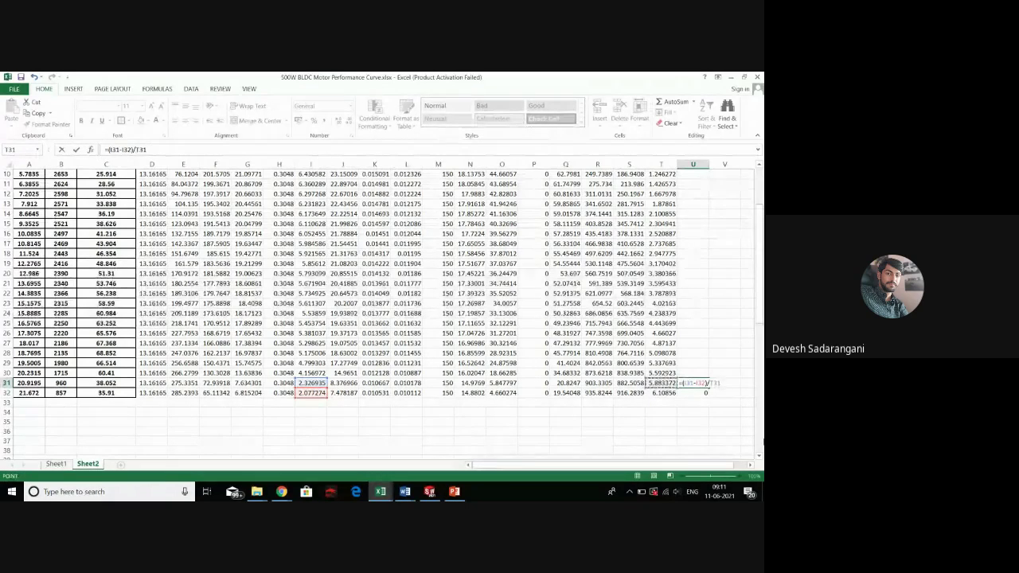
text())
key(BackSpace)
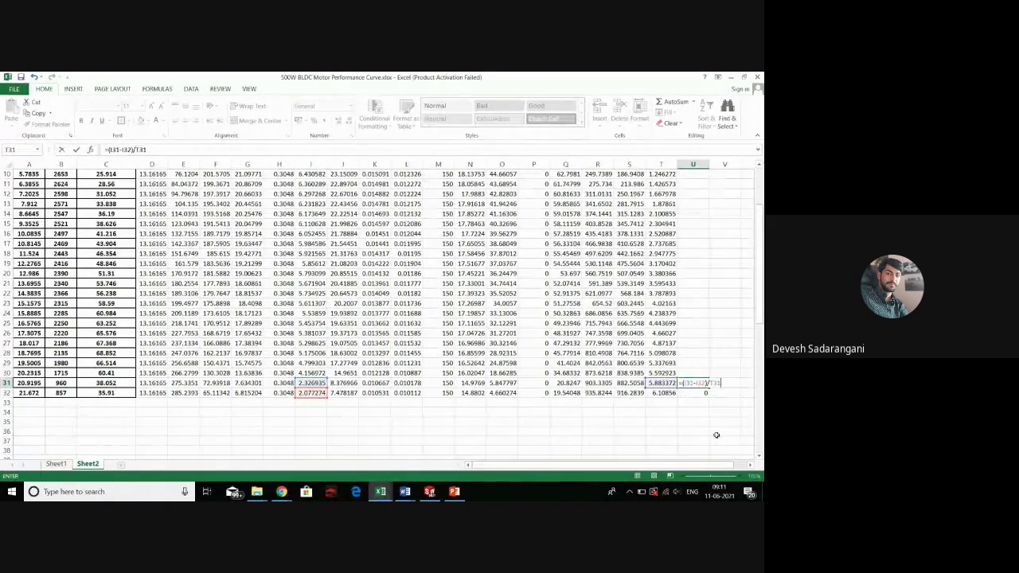
key(BackSpace)
key(BackSpace)
key(BackSpace)
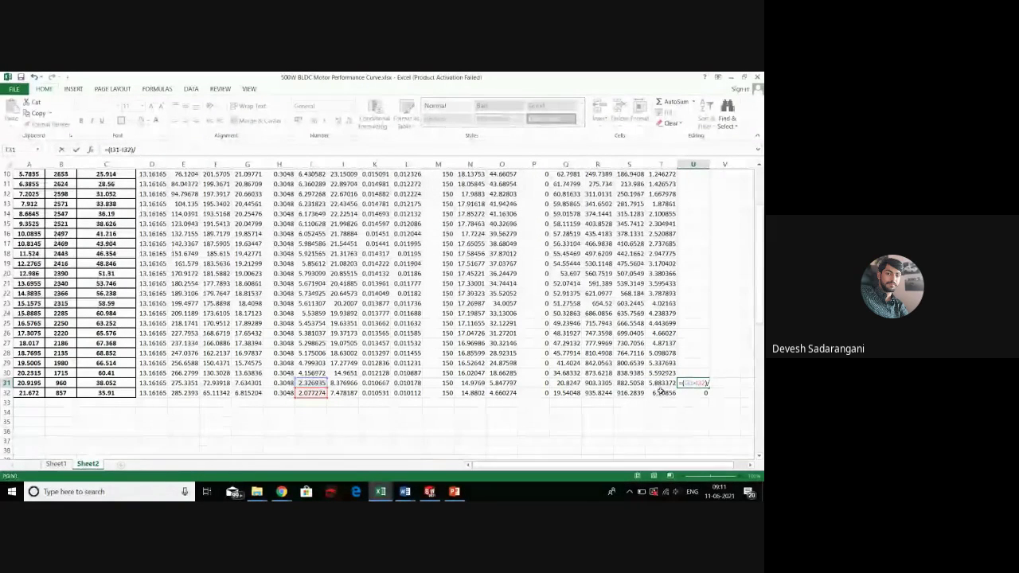
click(663, 393)
Commit U31 and begin U30 as I30 minus I31, declining Excel's correction
key(Return)
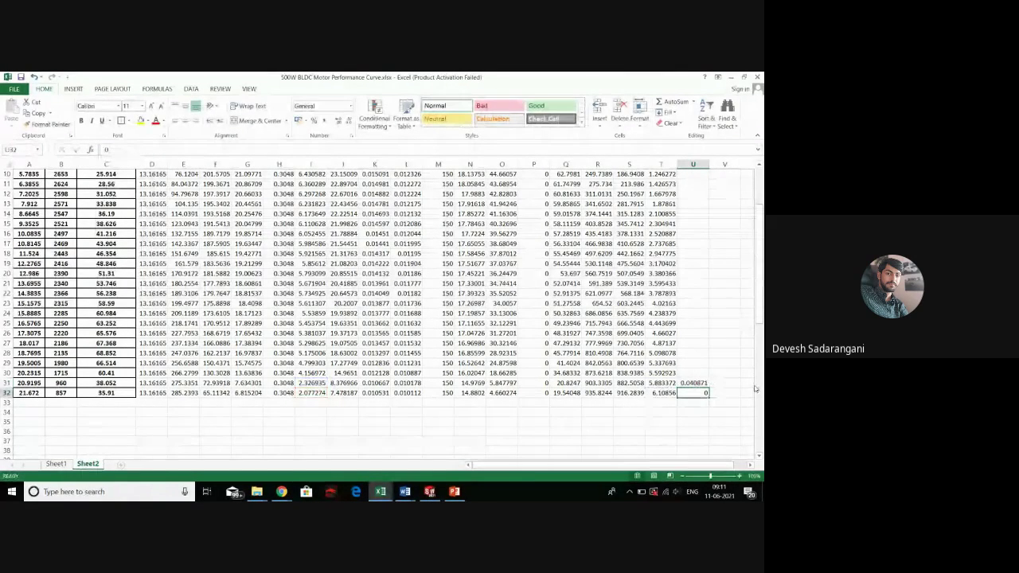
key(Up)
key(Up)
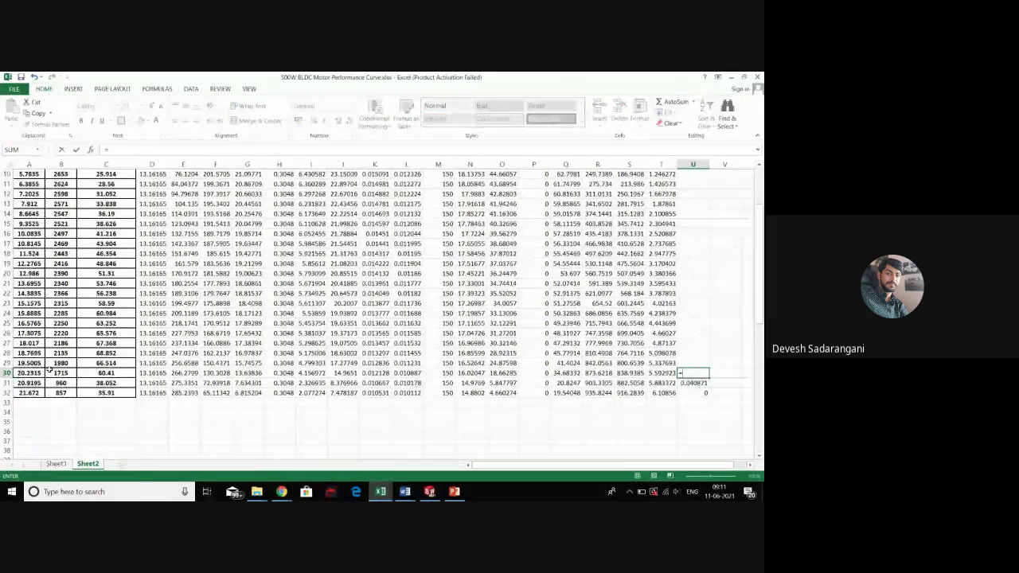
text(=)
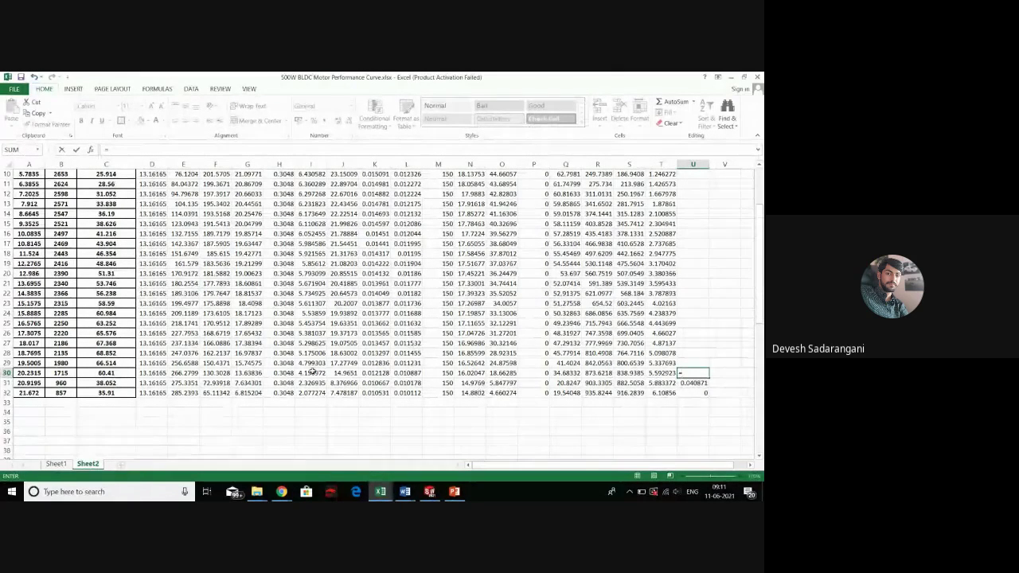
click(313, 372)
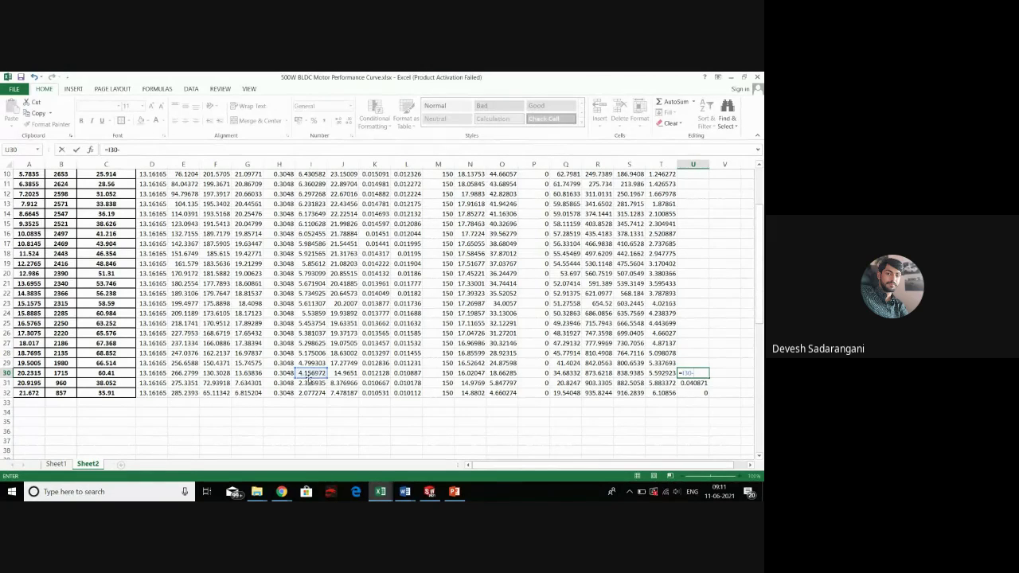
click(312, 383)
key(Return)
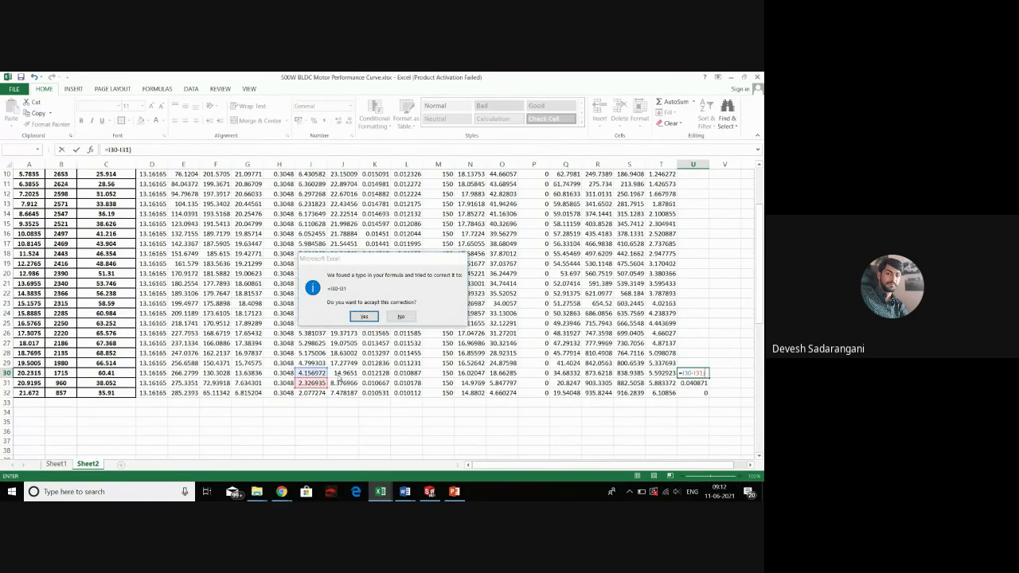
key(Escape)
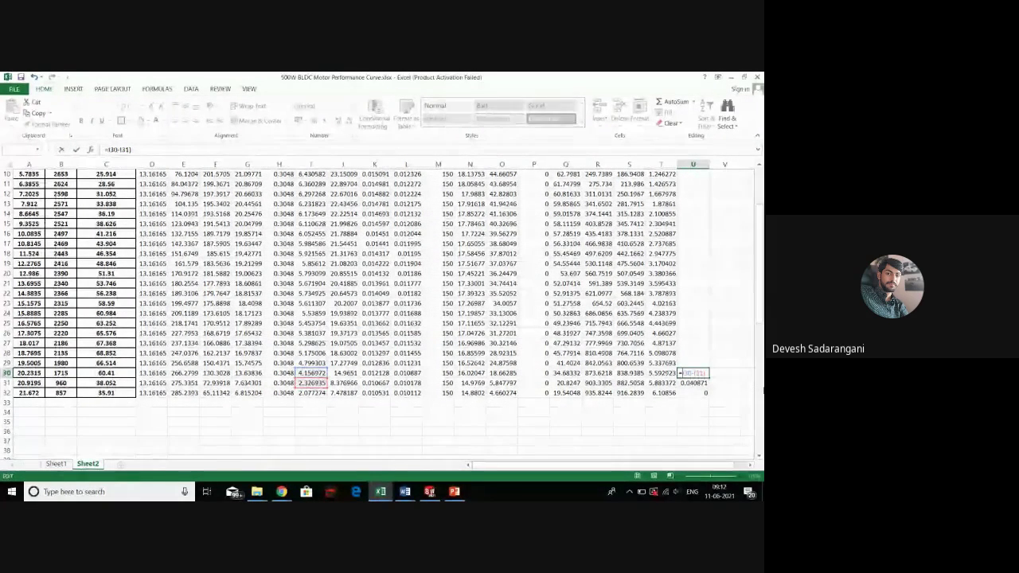
Make U30 =(I30-I31)/T31, accepting Excel's typo fix, giving 0.311052
key(Home)
key(Right)
text(()
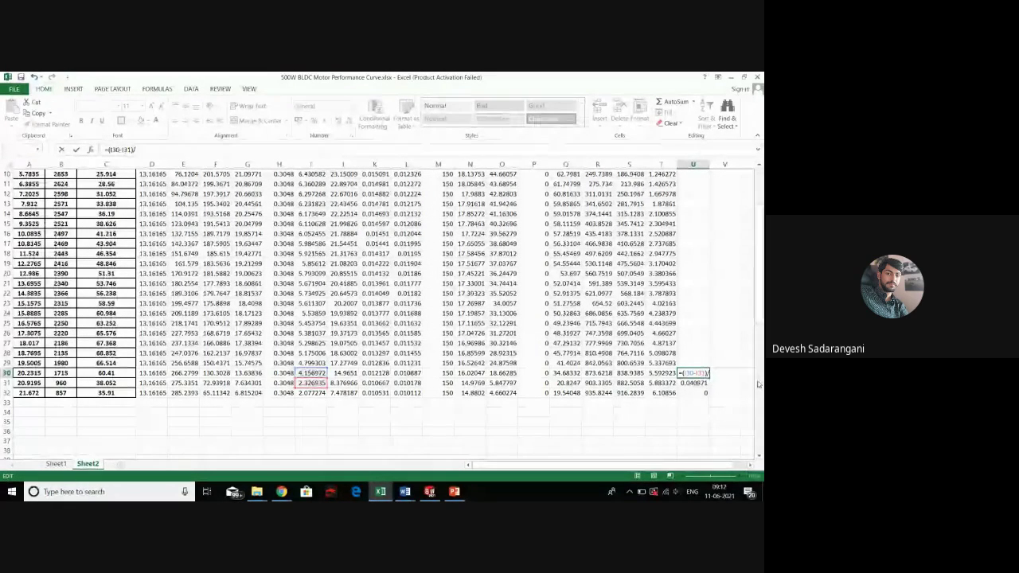
text(/)
key(Left)
key(Down)
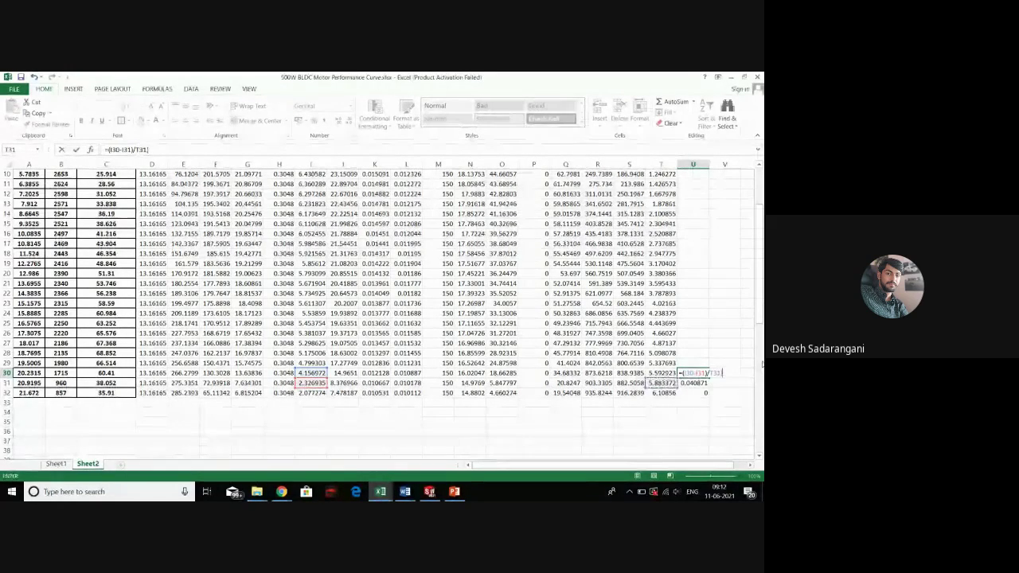
key(Return)
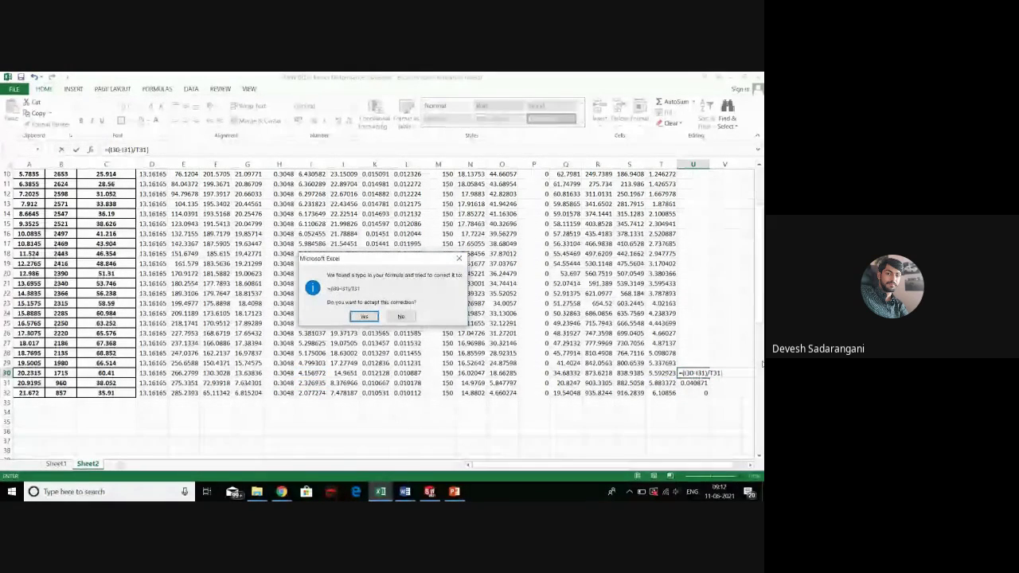
key(Return)
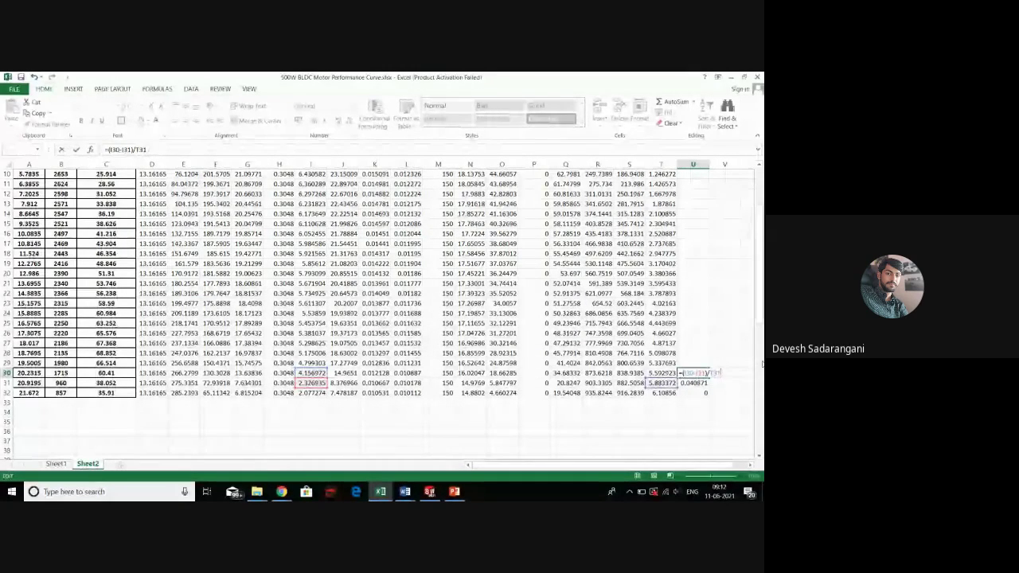
key(Return)
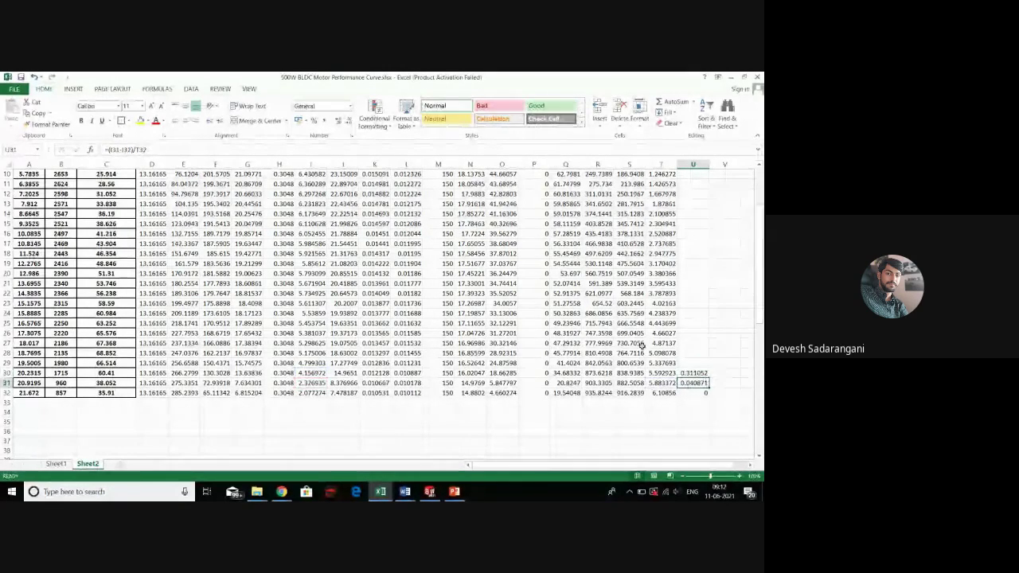
Copy the t formula from U31 up column U to U2
click(690, 364)
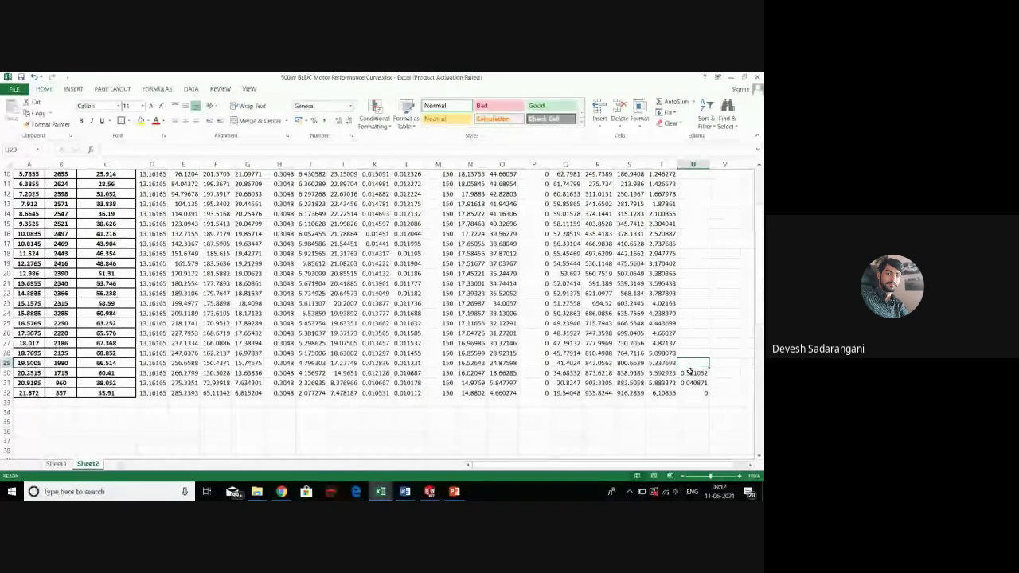
click(689, 372)
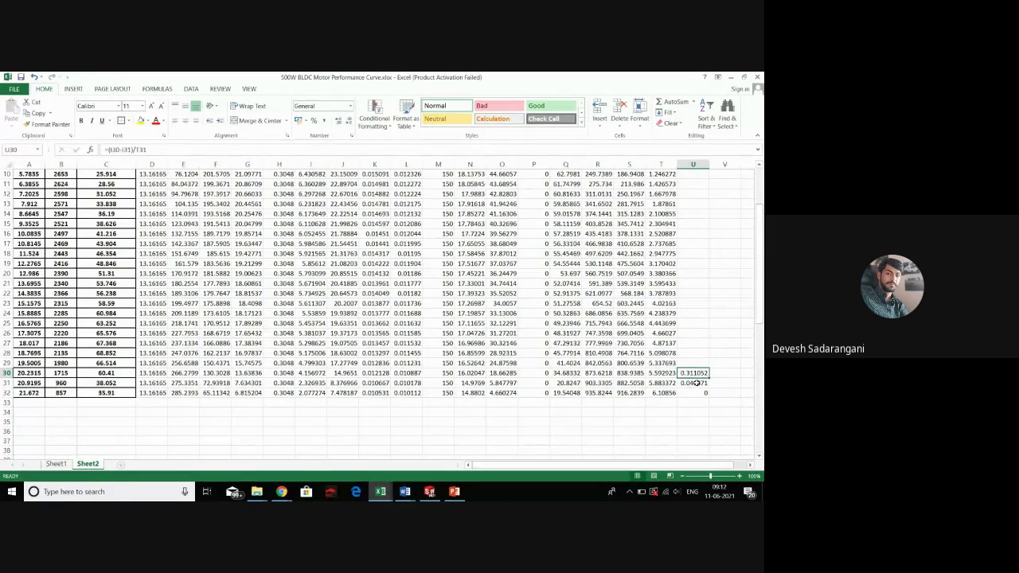
click(699, 383)
drag(707, 388, 697, 193)
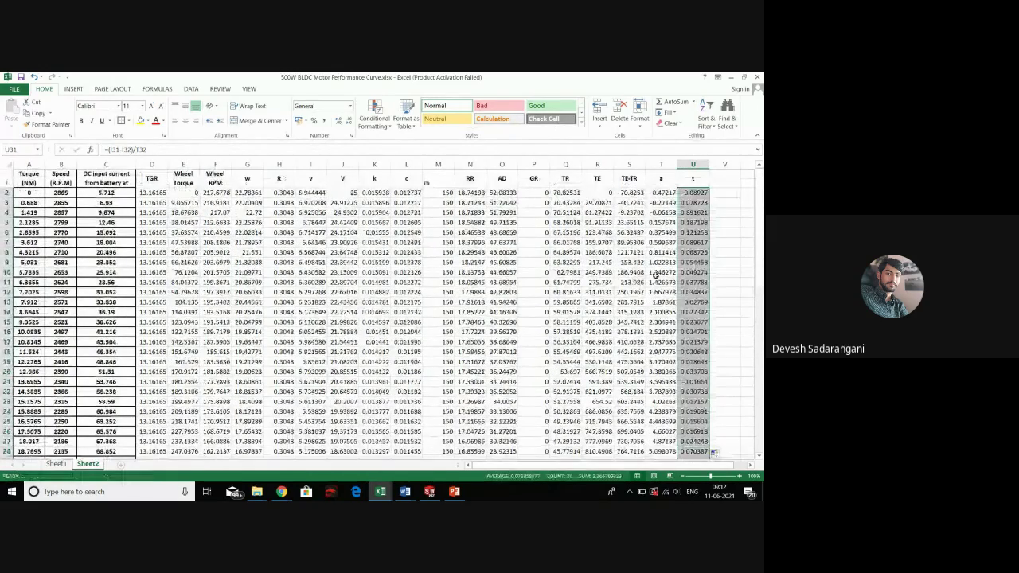
Review the t value and the input values in row 21
scroll(655, 277, down, 3)
scroll(655, 277, up, 2)
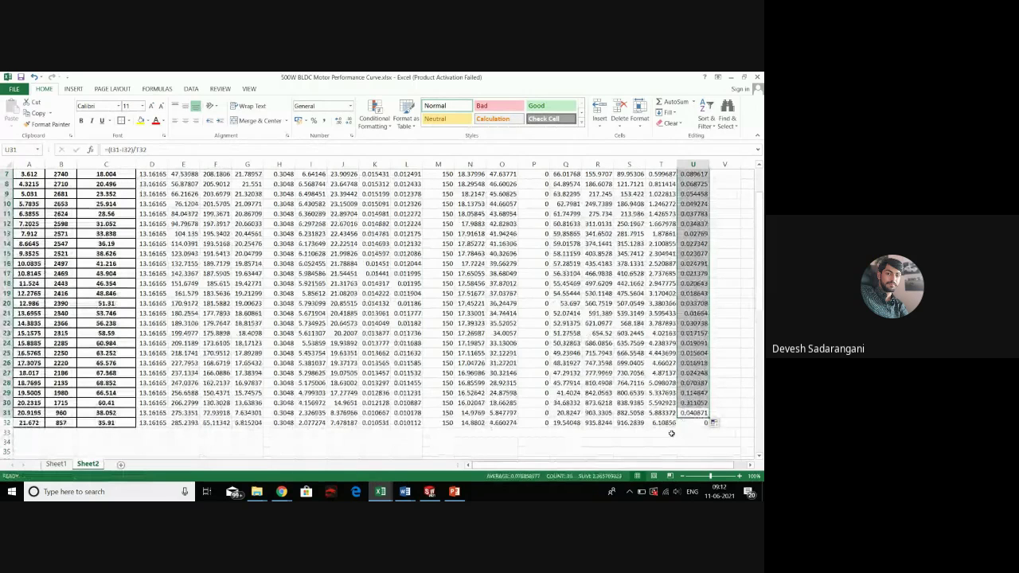
click(688, 314)
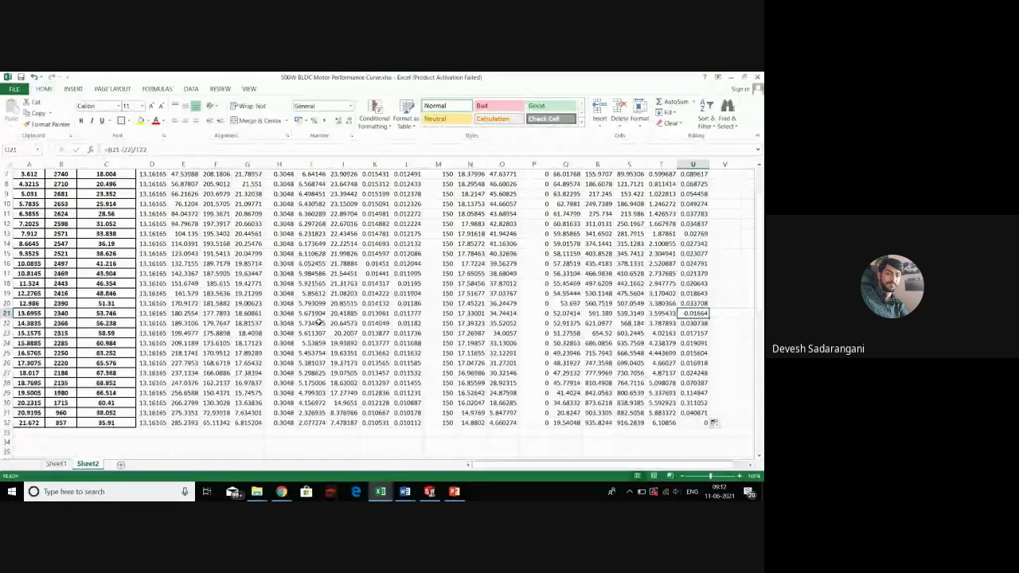
drag(28, 313, 378, 316)
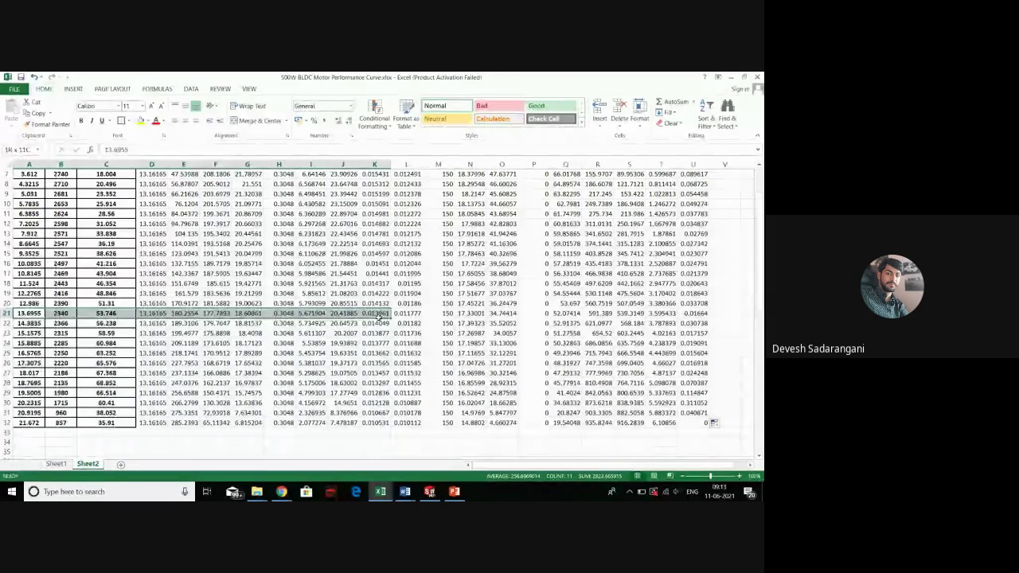
drag(378, 316, 328, 316)
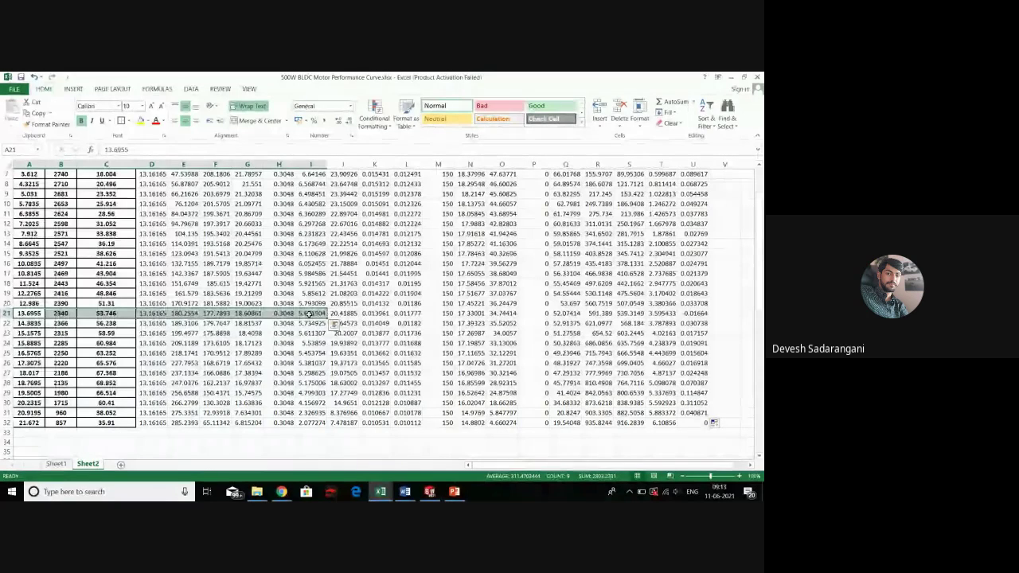
Change the B21 speed from 2340 to 2370
click(62, 313)
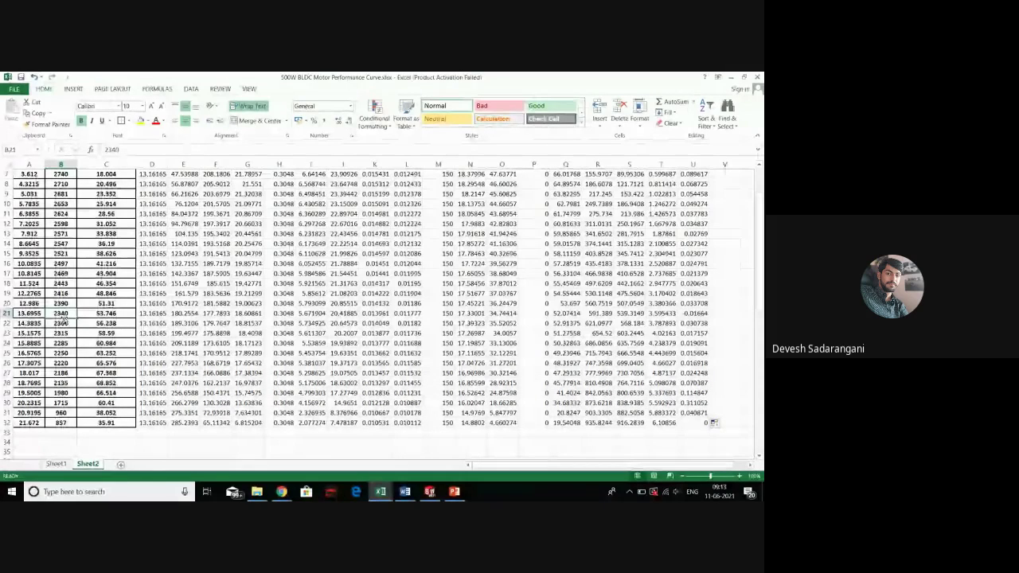
double_click(63, 312)
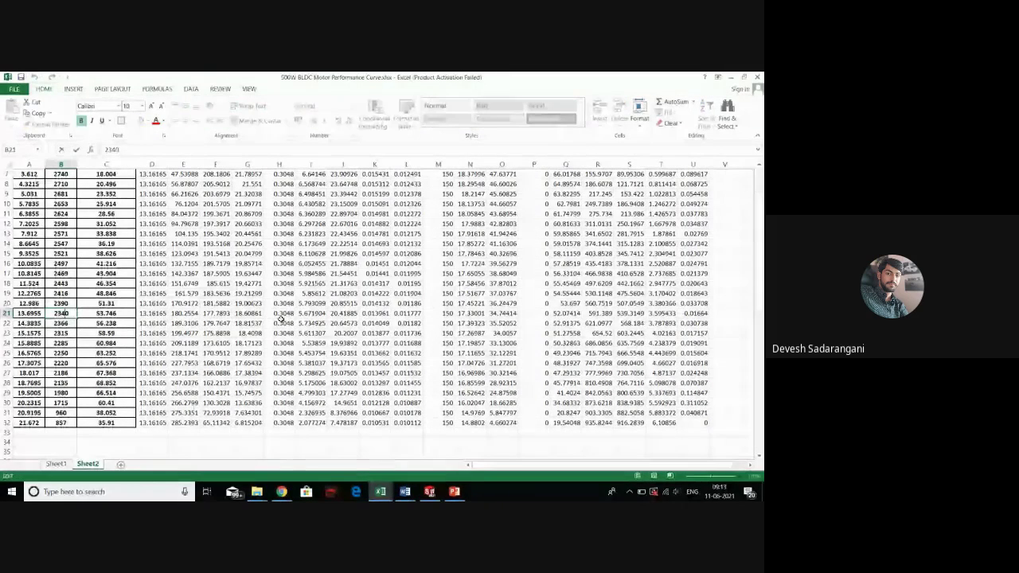
key(BackSpace)
text(7)
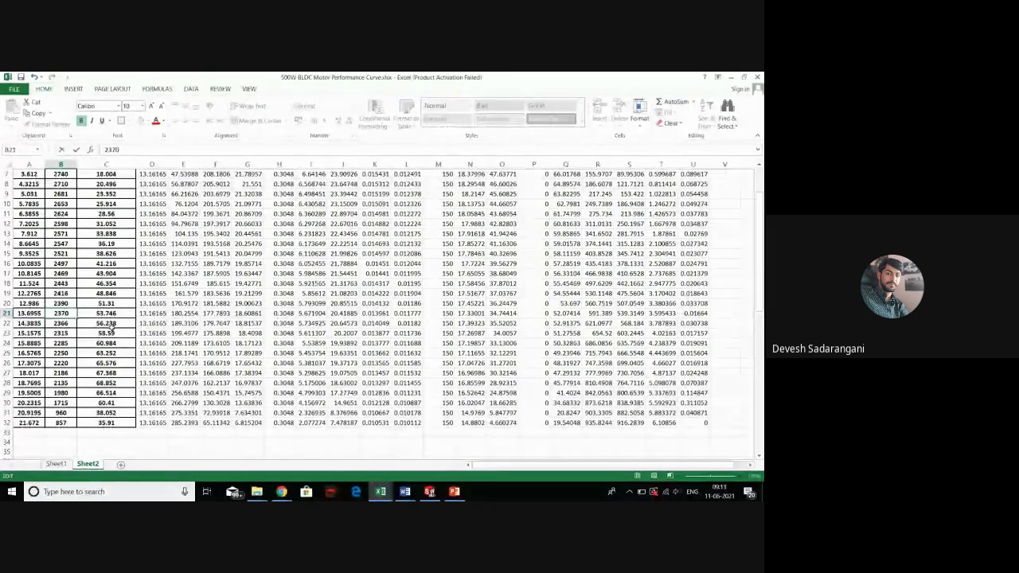
click(172, 324)
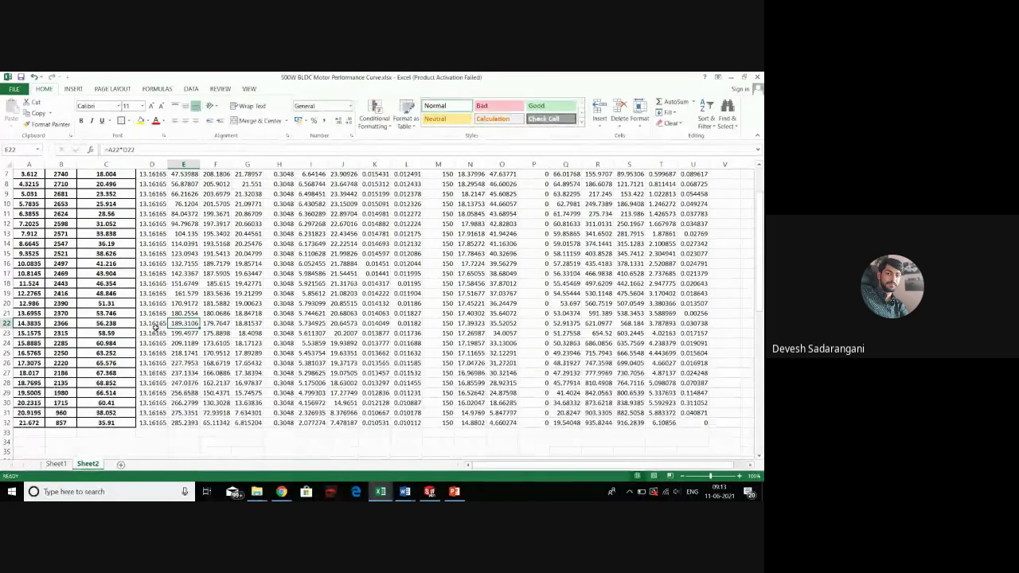
Re-enter the B21 speed as 2374
click(70, 313)
text(2374)
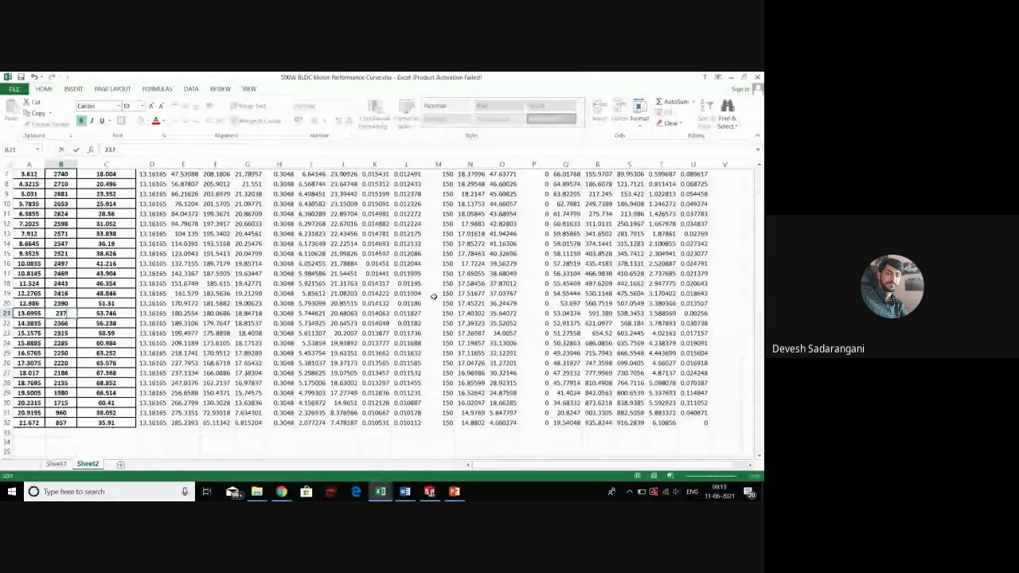
click(434, 296)
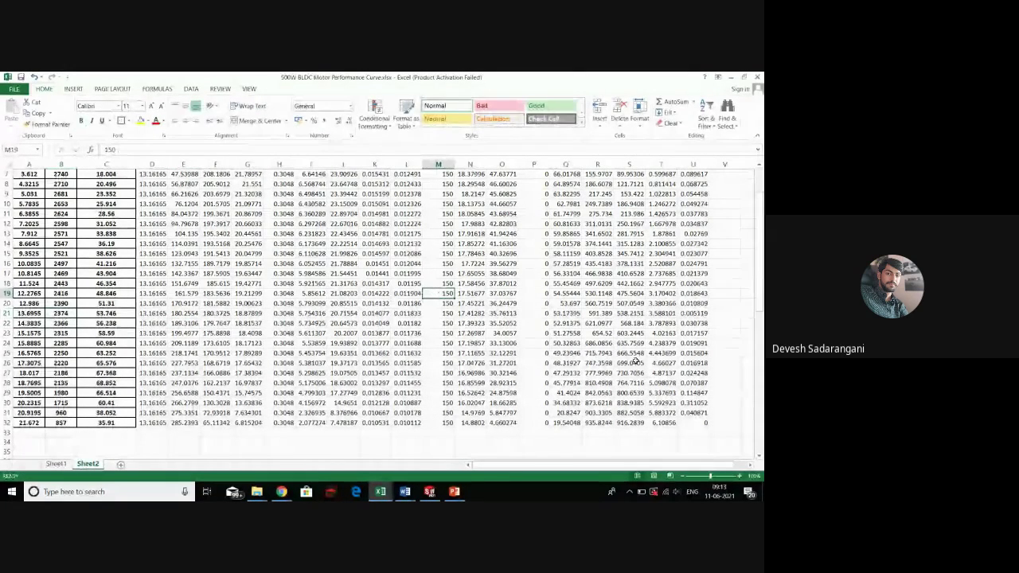
scroll(642, 360, up, 2)
scroll(644, 361, down, 4)
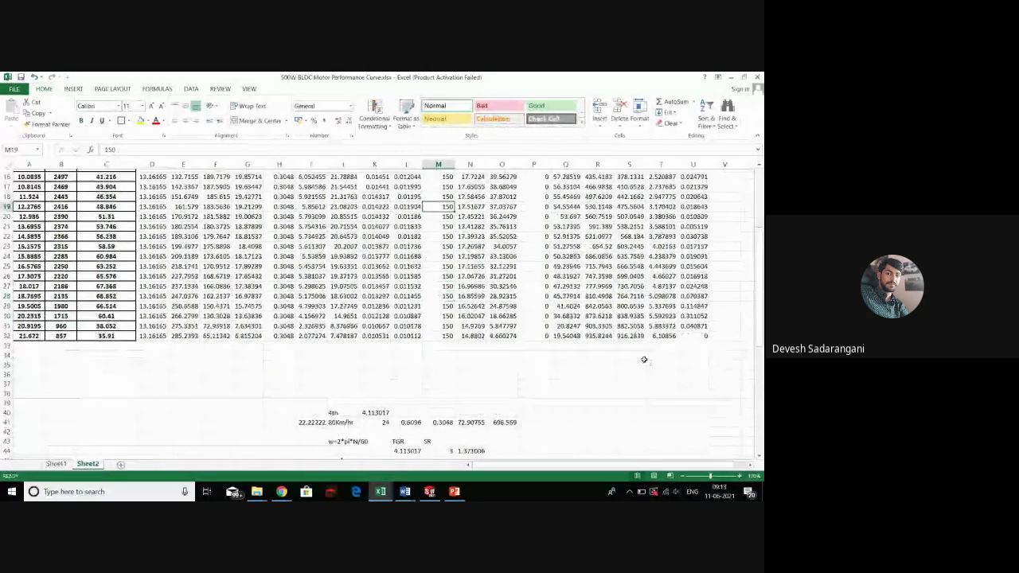
scroll(644, 361, up, 4)
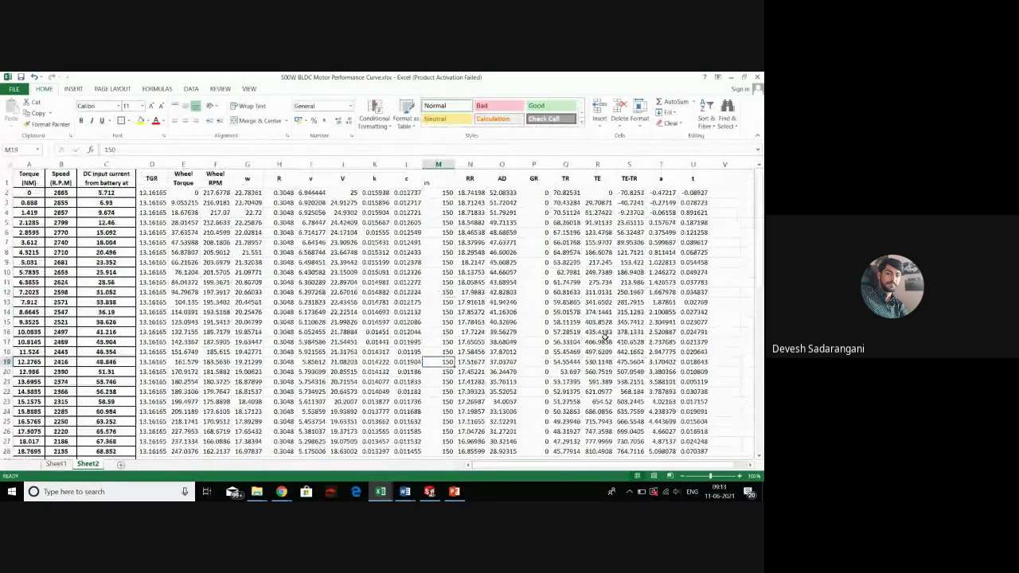
Head column V with P, clear the t values in U2:U4, and select V5
click(723, 180)
text(P)
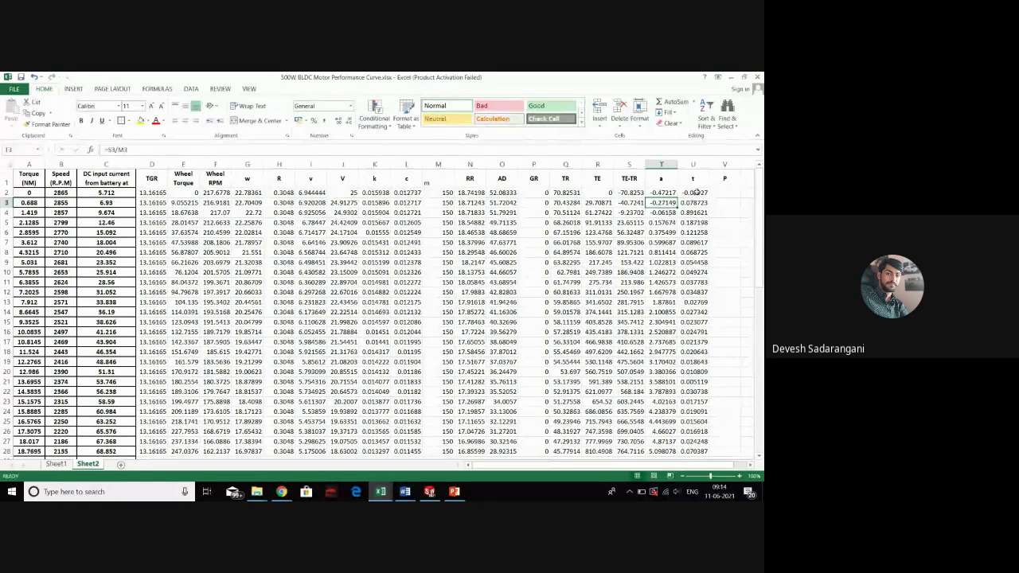
drag(696, 192, 695, 213)
key(Delete)
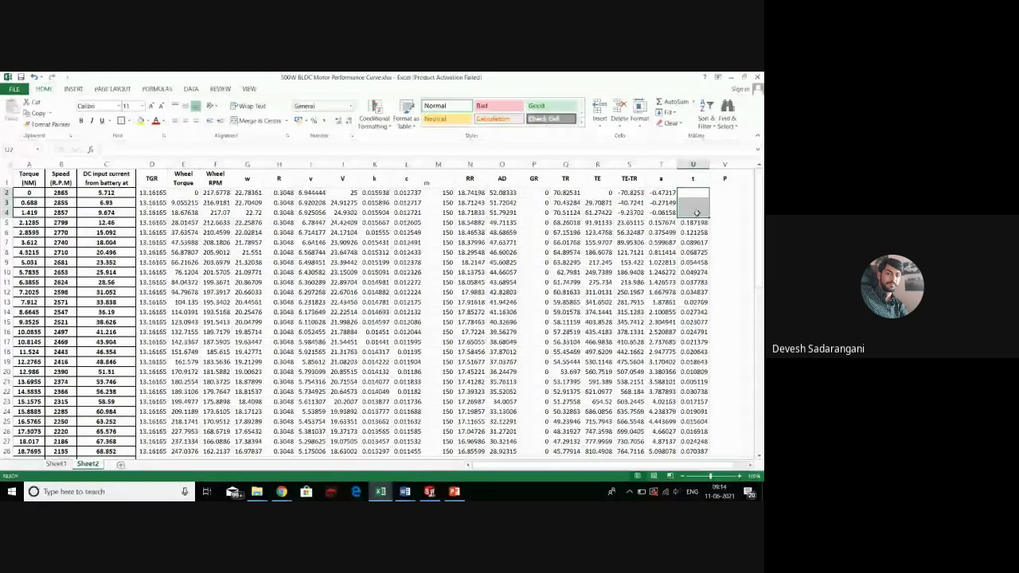
drag(694, 262, 695, 252)
click(738, 233)
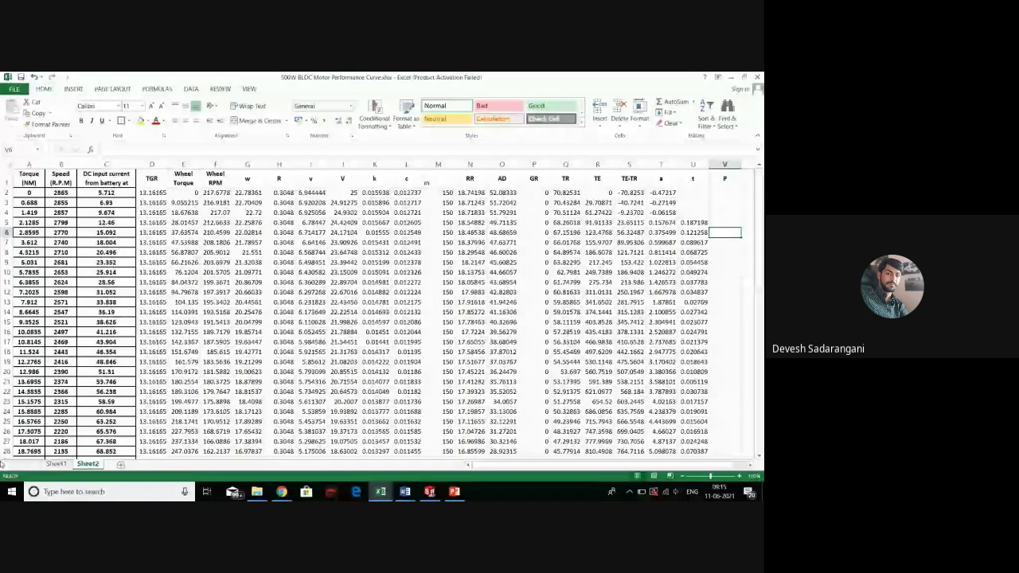
click(716, 224)
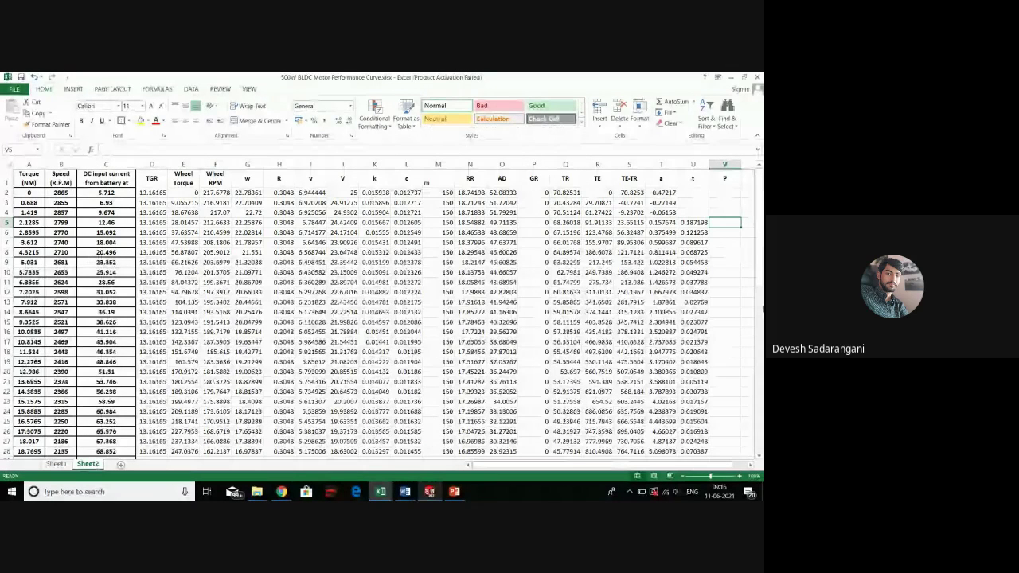
Enter the power formula =(72*C5) in V5
text(=)
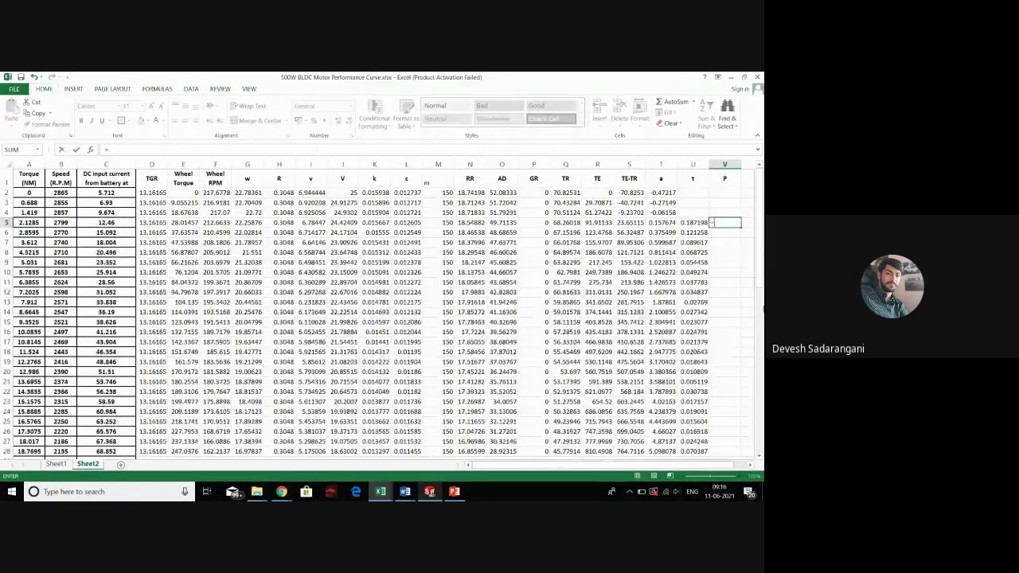
text(()
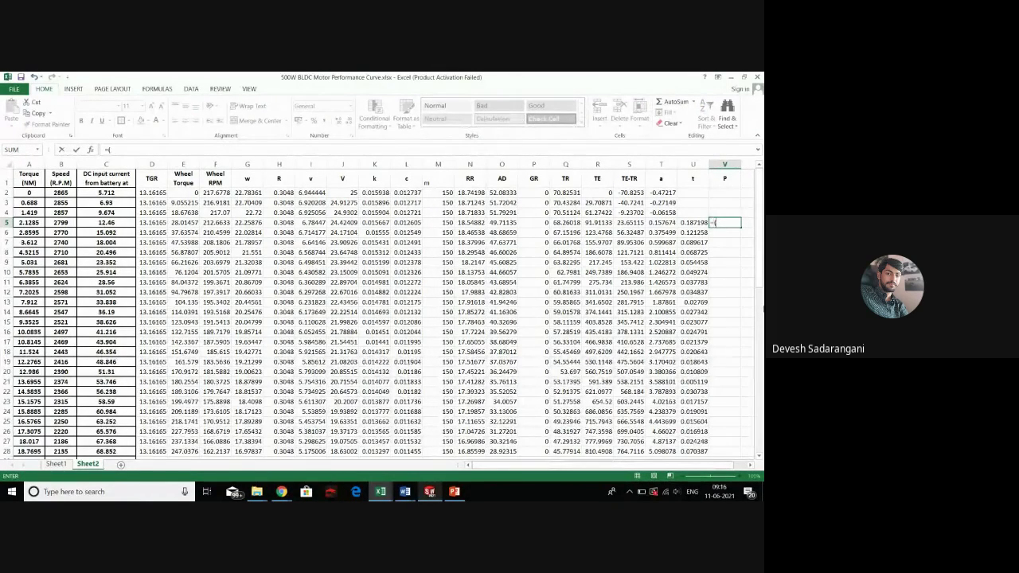
text(7)
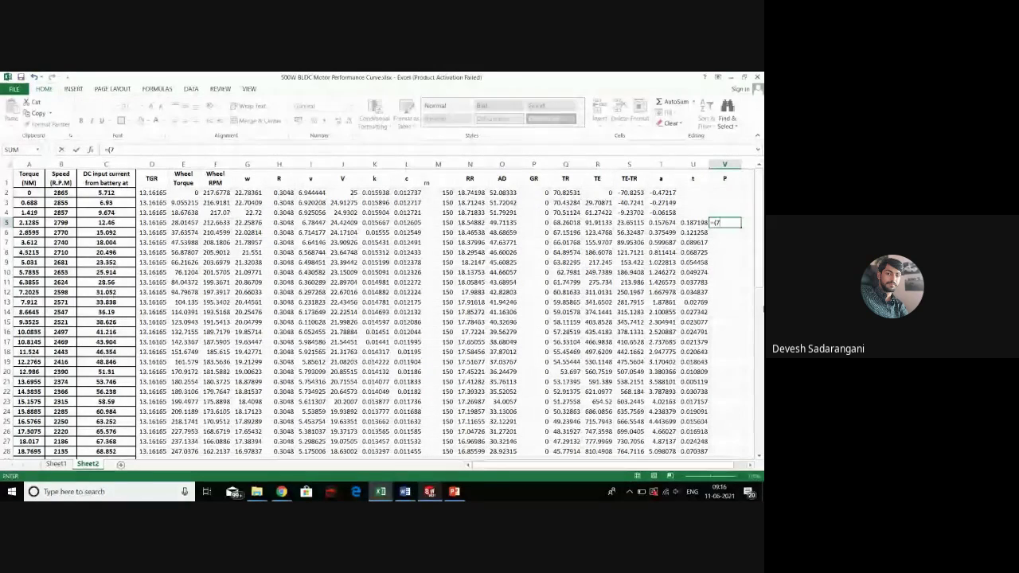
text(2*)
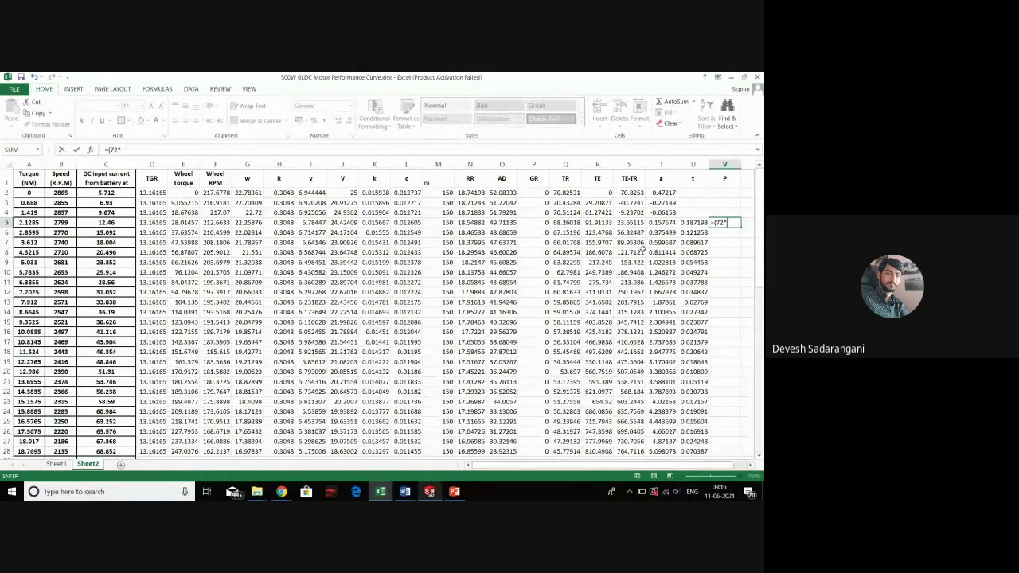
click(114, 223)
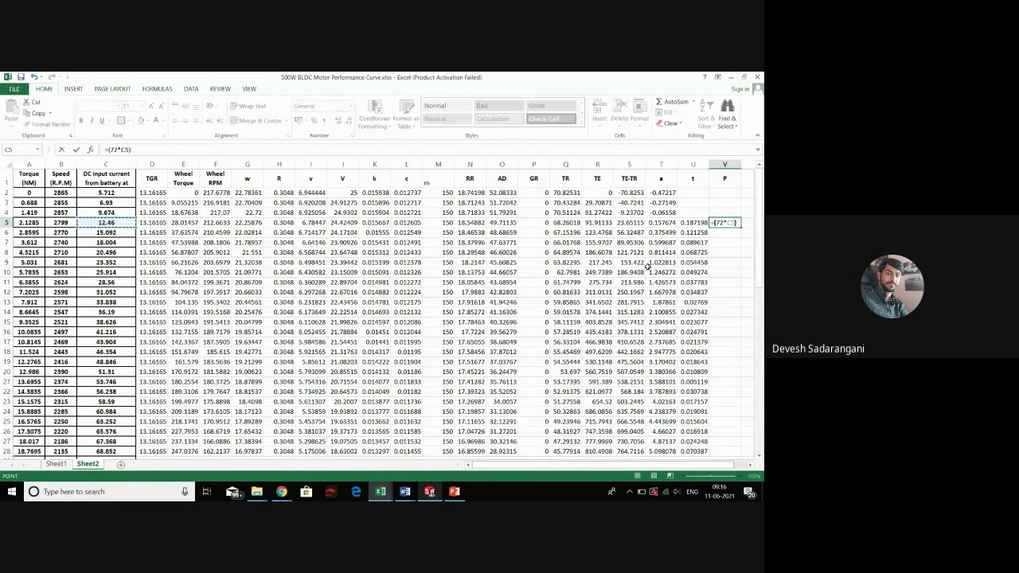
text())
key(Return)
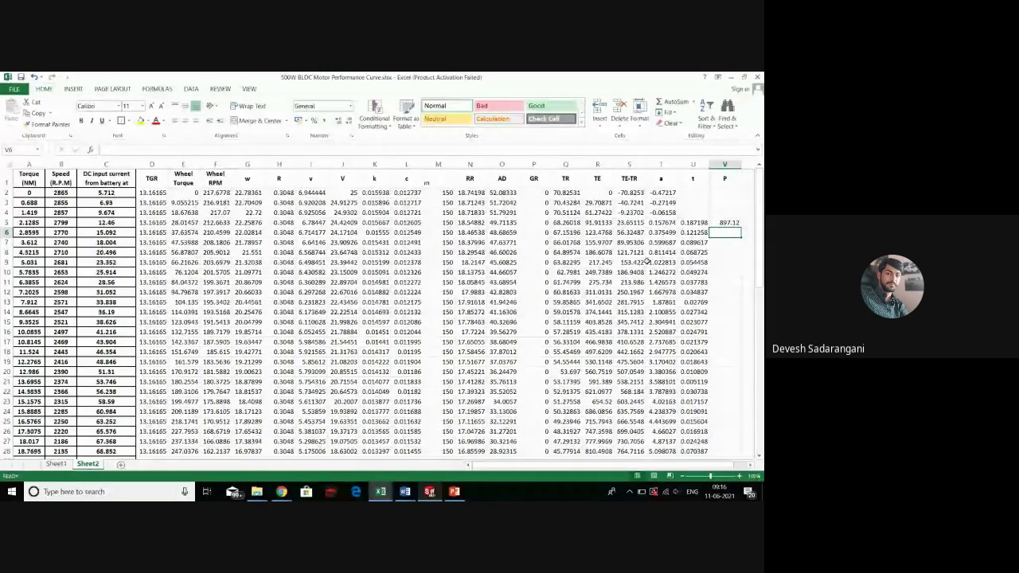
Copy the V5 power formula down column V to row 32
click(732, 223)
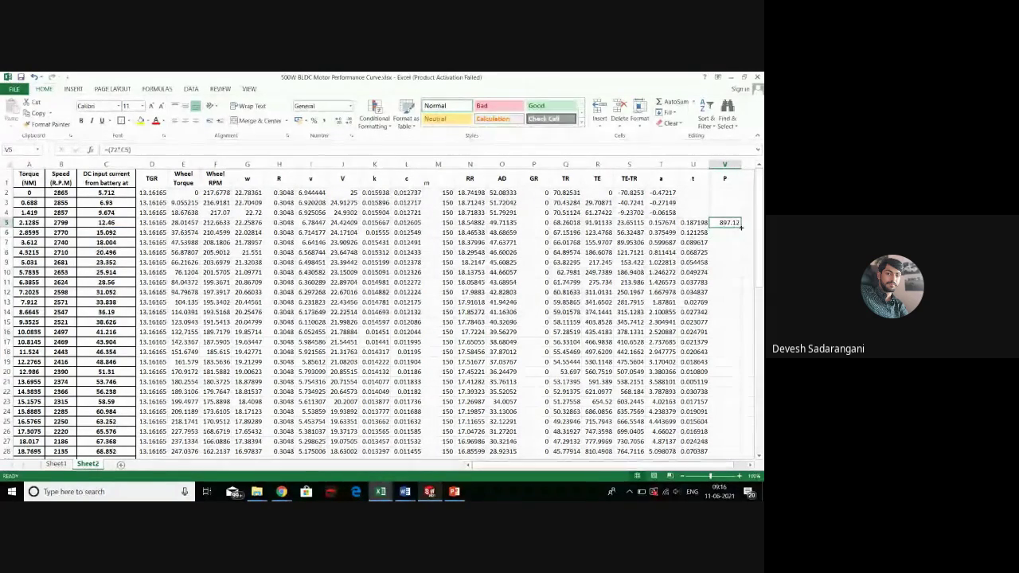
drag(741, 227, 738, 436)
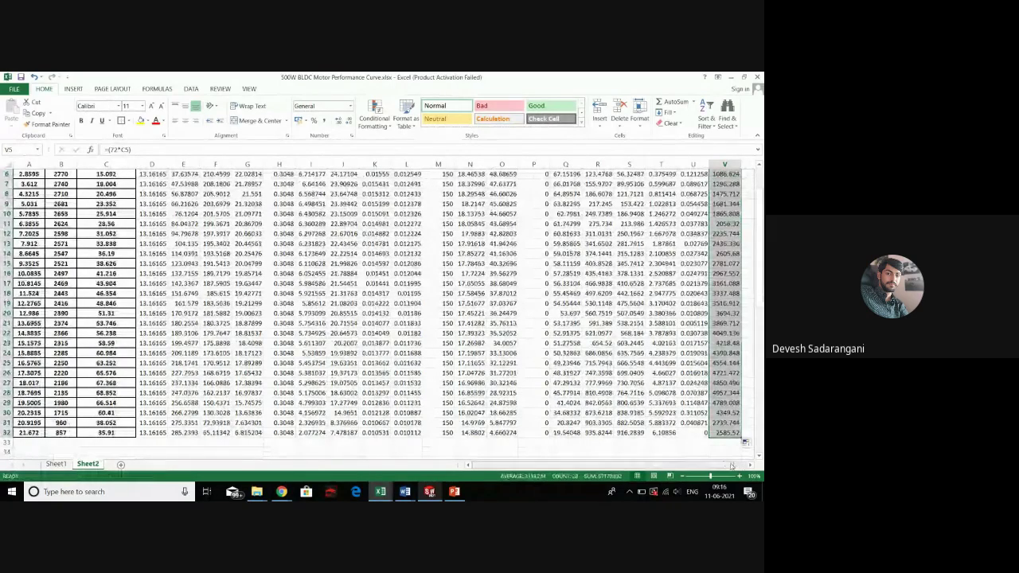
drag(720, 465, 726, 466)
scroll(717, 238, up, 2)
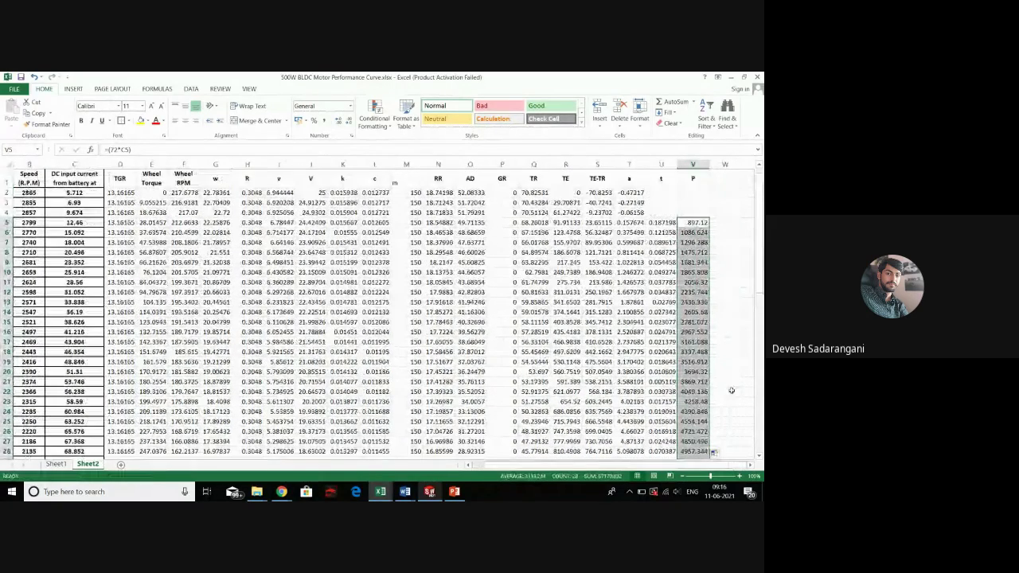
click(717, 224)
click(704, 231)
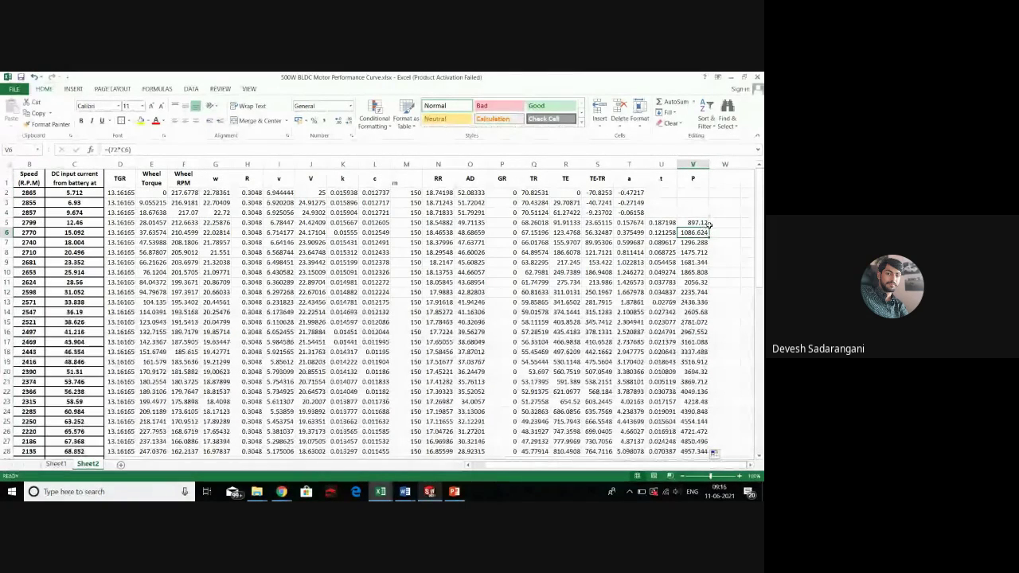
Enter the heading P/s in W1 and select W5 for its formula
click(726, 179)
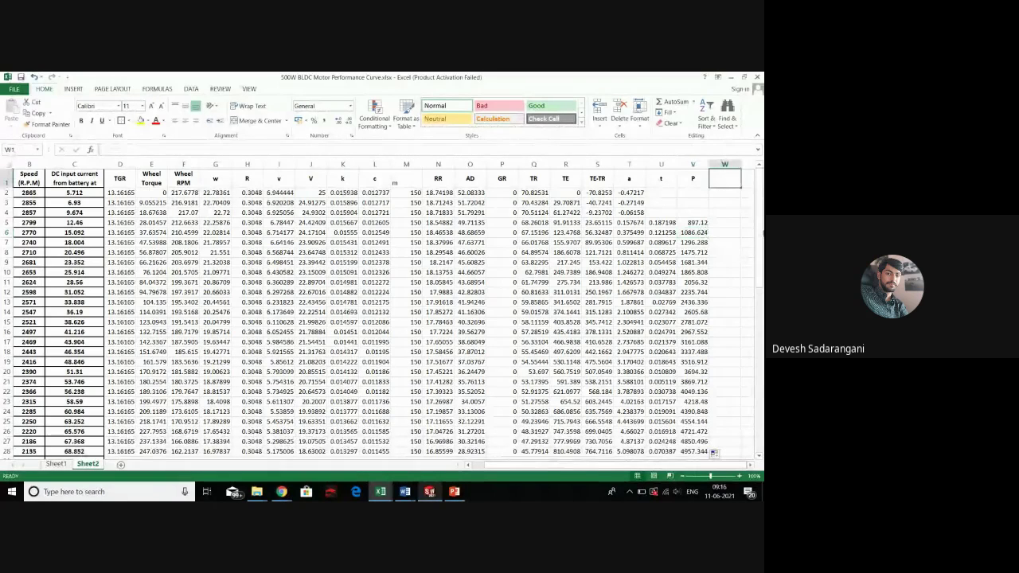
text(P/s)
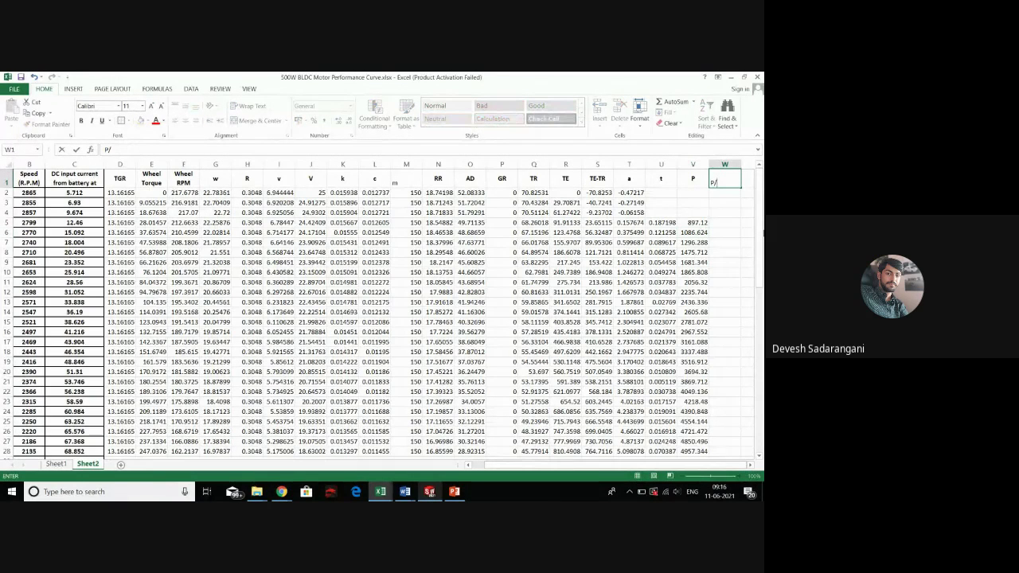
click(739, 226)
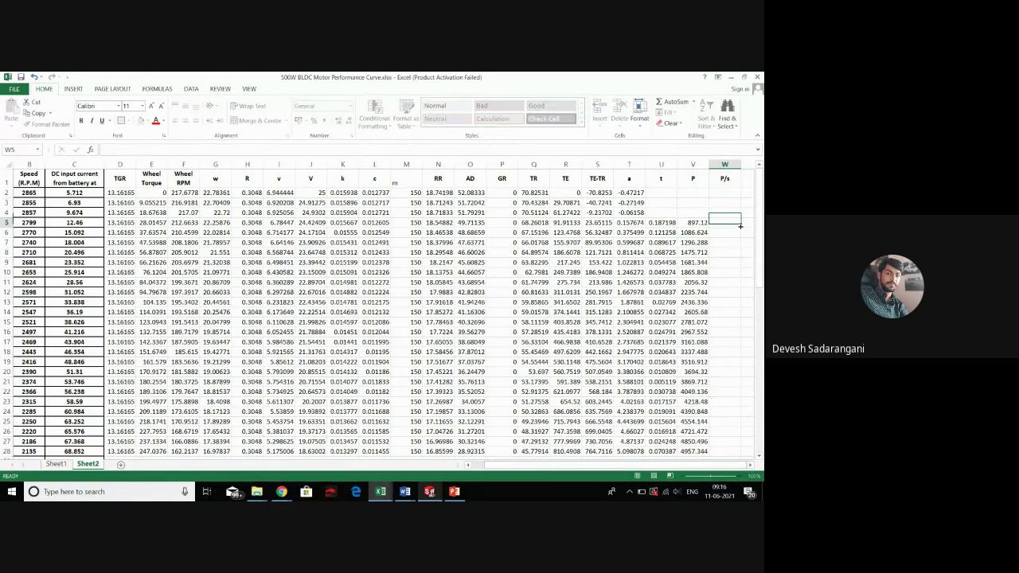
click(701, 223)
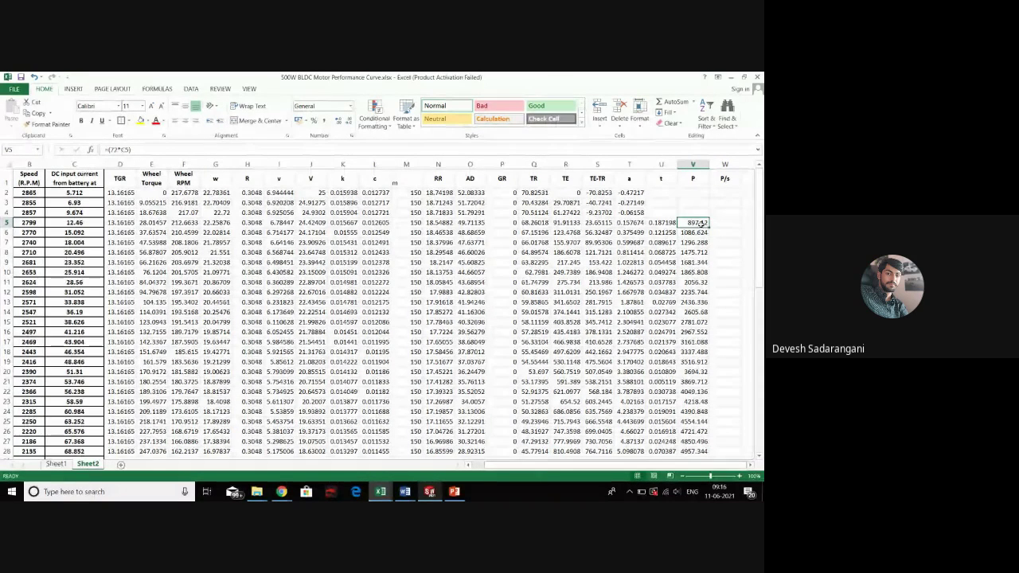
click(719, 219)
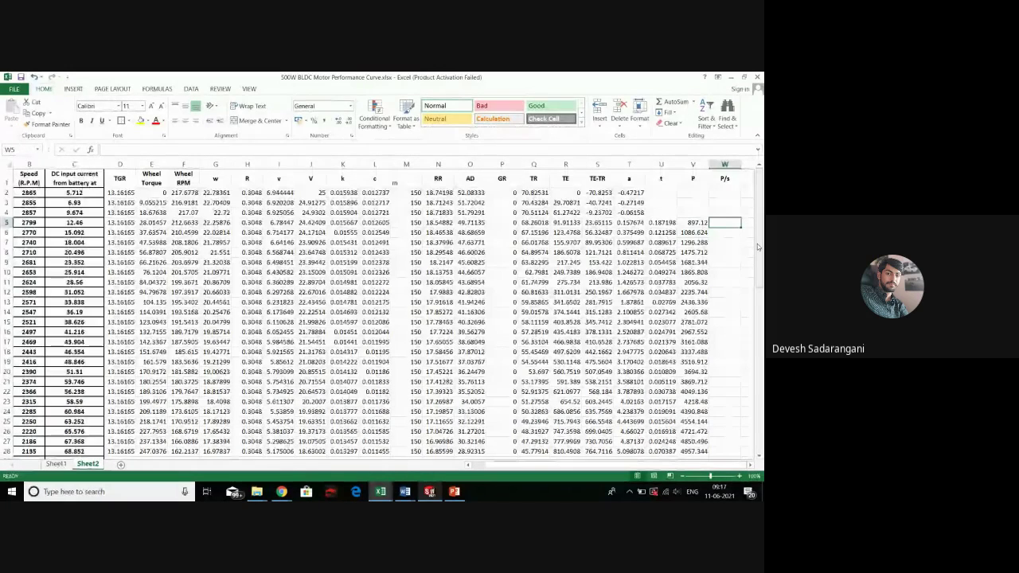
Enter =V5/3600 in W5 and fill it down to W32, giving P/s values from 0.2492 to 0.7182
text(=)
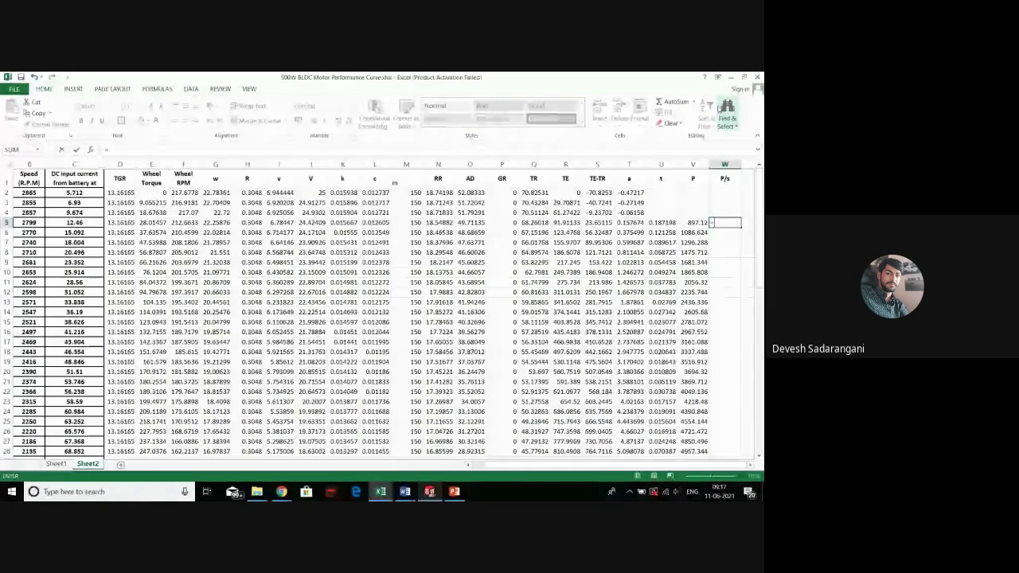
click(693, 223)
text(/)
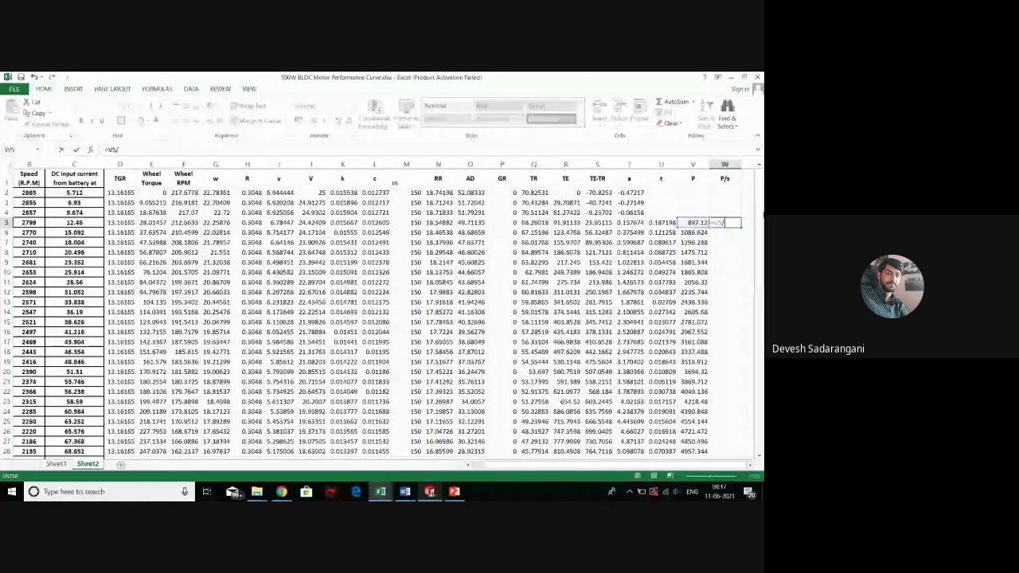
text(3600)
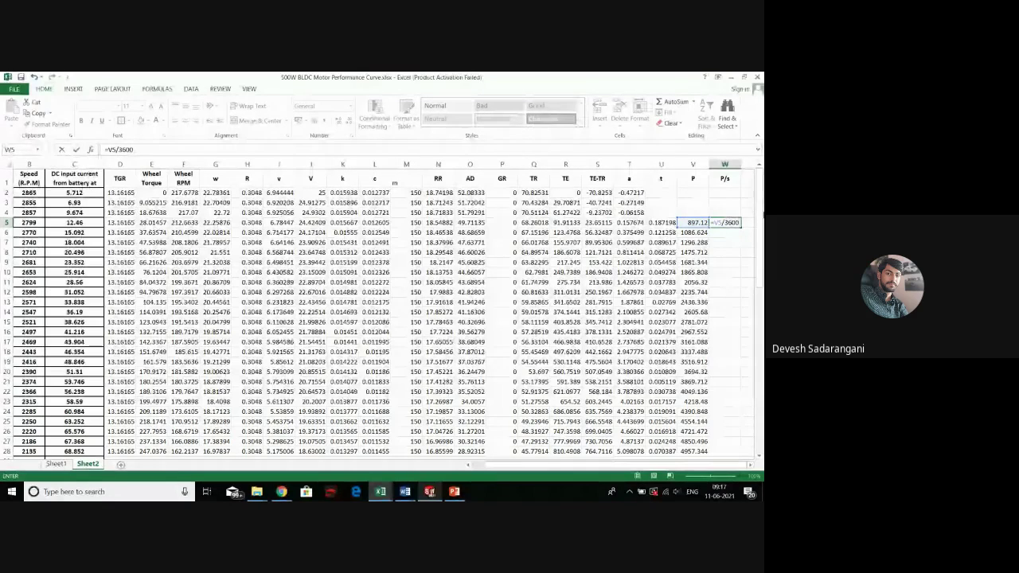
key(Return)
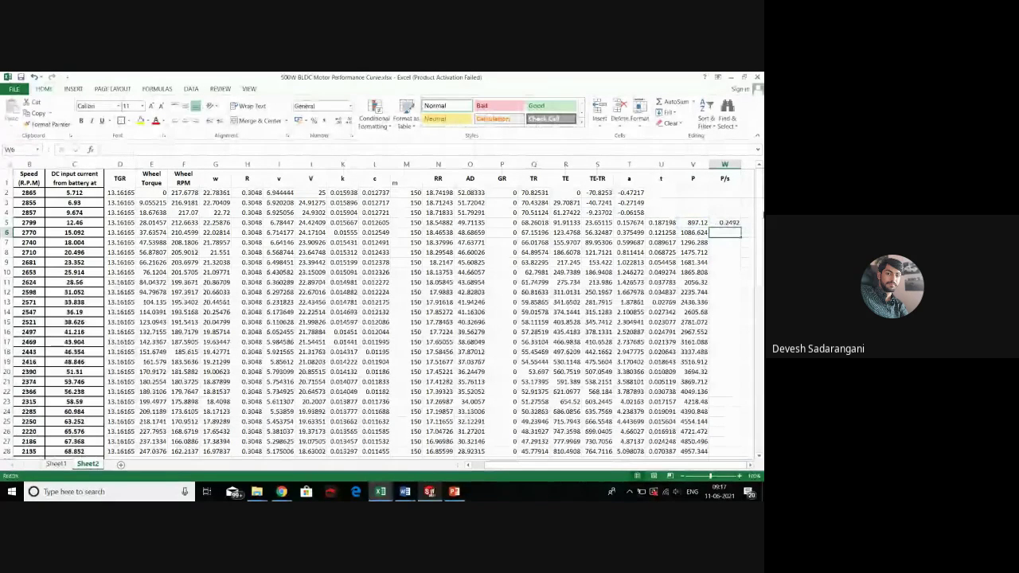
click(653, 222)
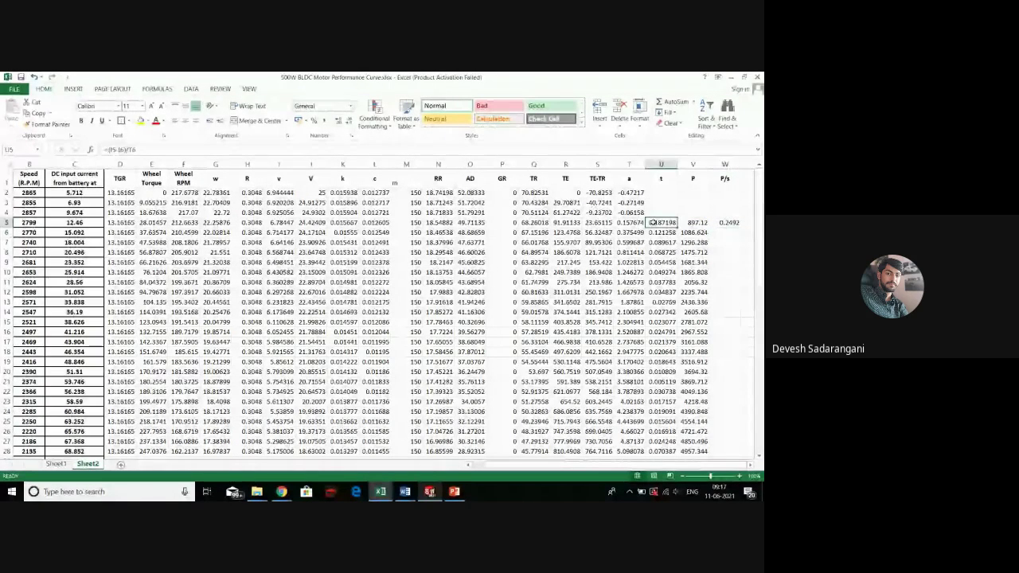
click(724, 222)
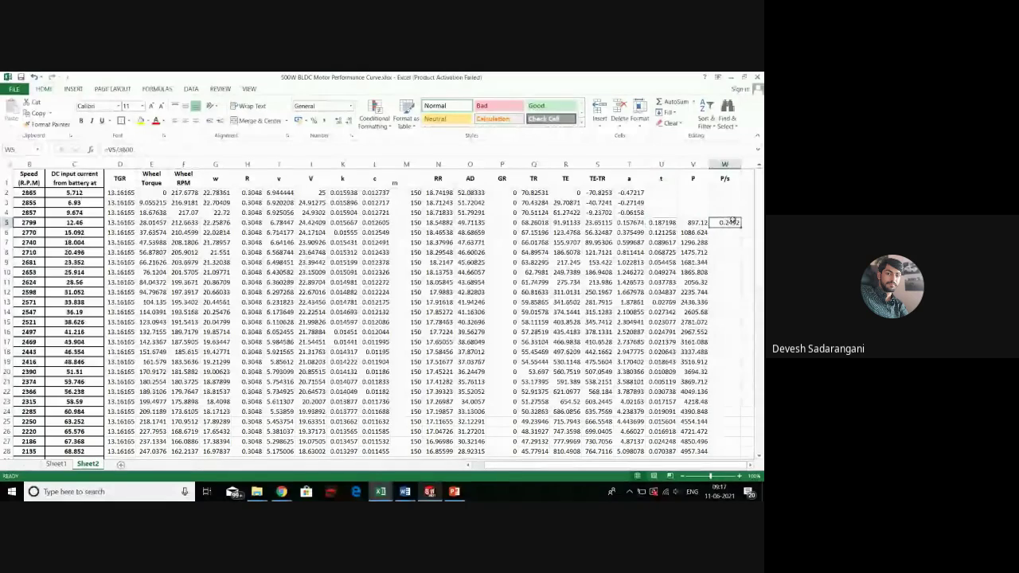
drag(740, 227, 719, 411)
scroll(693, 255, up, 3)
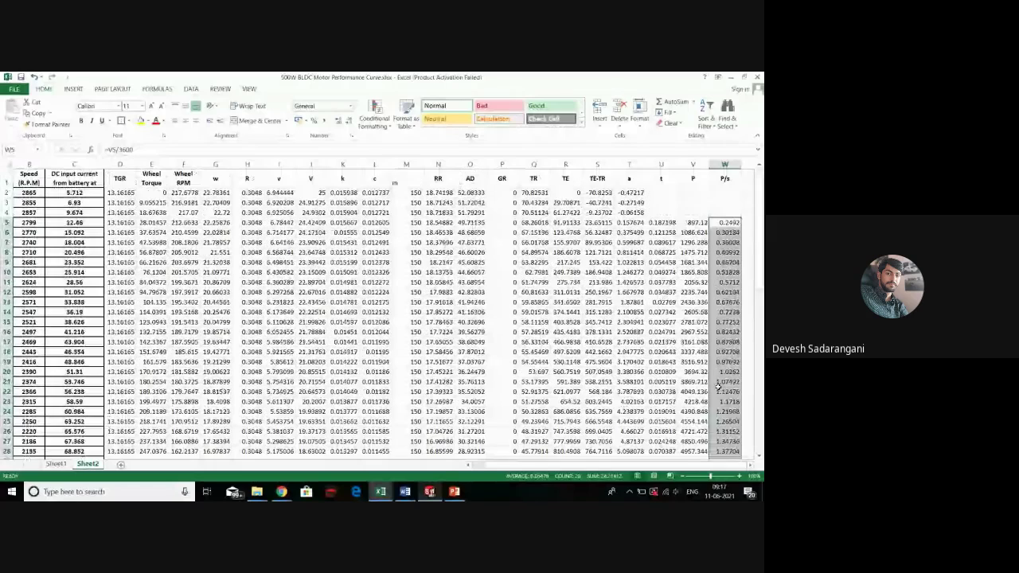
click(674, 224)
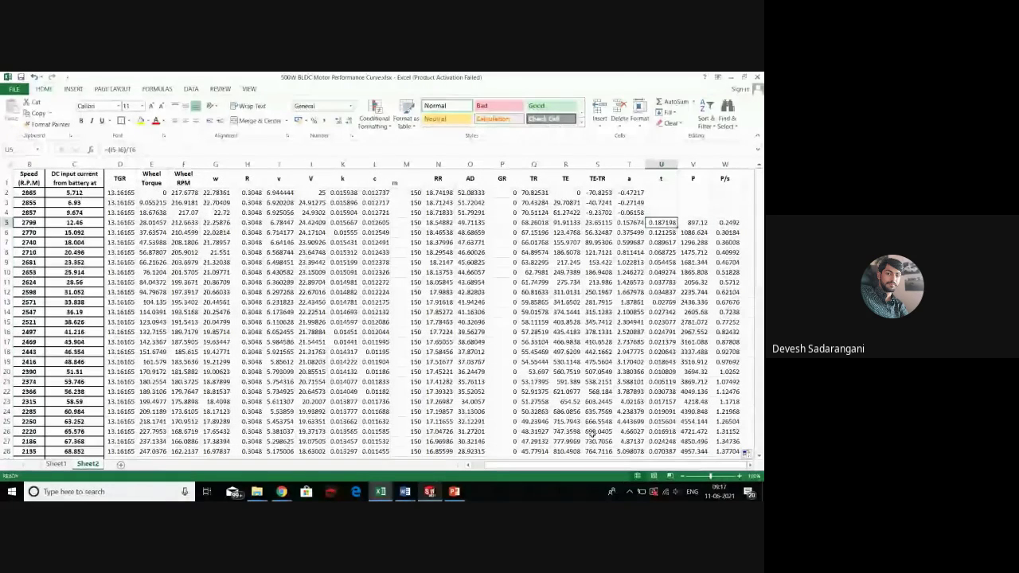
drag(649, 461, 652, 457)
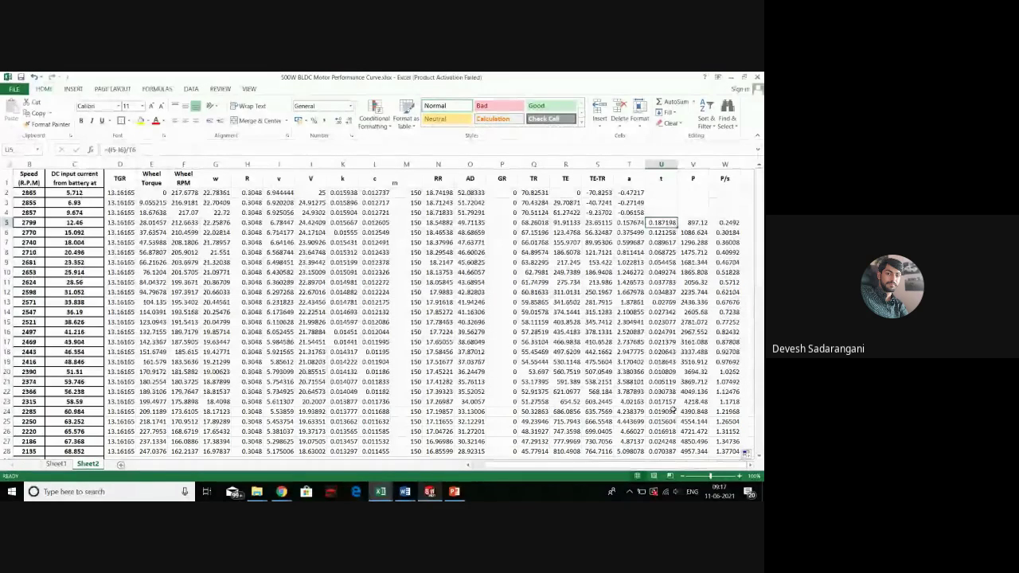
scroll(673, 410, down, 6)
scroll(705, 378, up, 3)
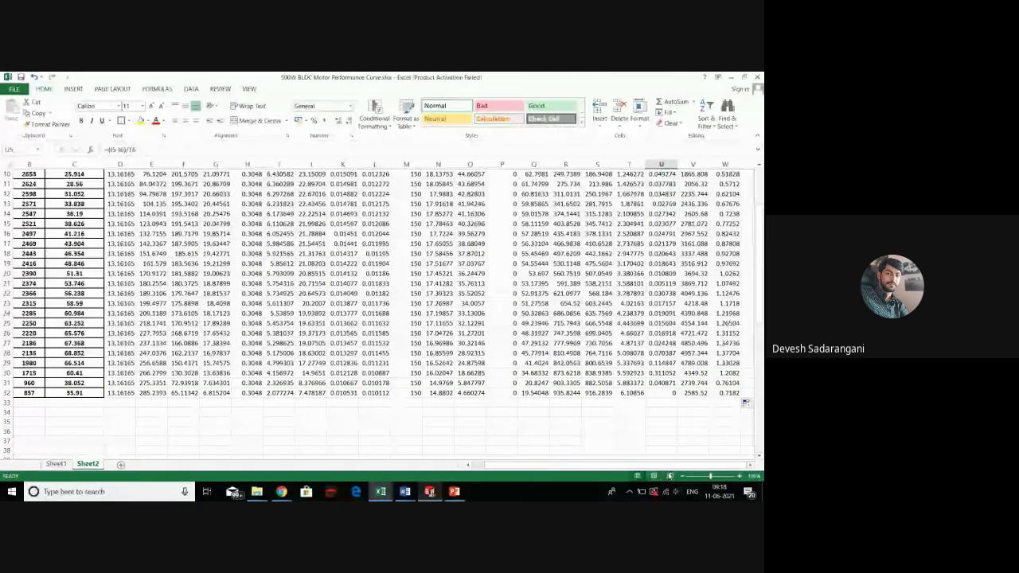
Enter the product formula =U32*W32 in X32
click(747, 396)
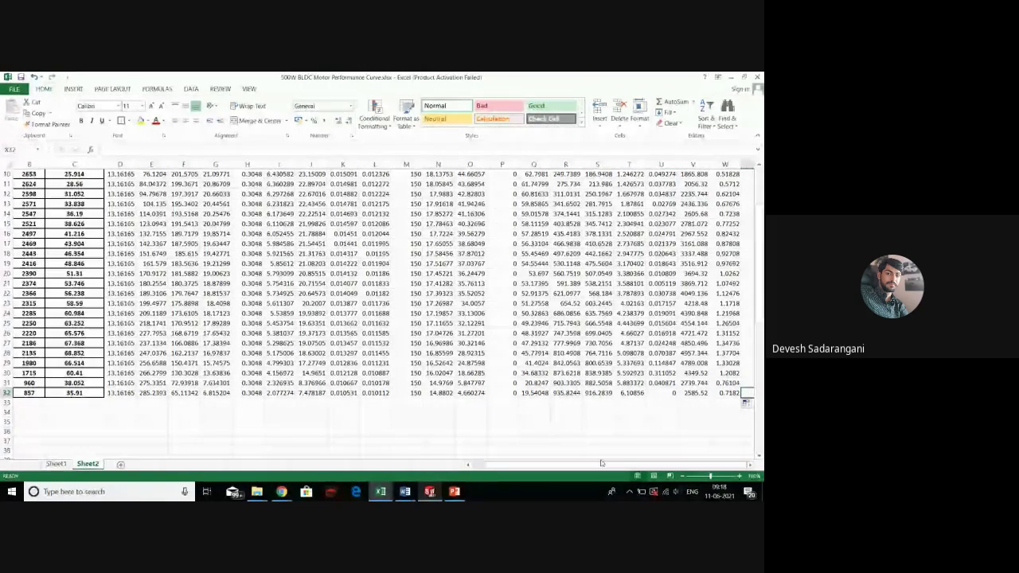
text(0)
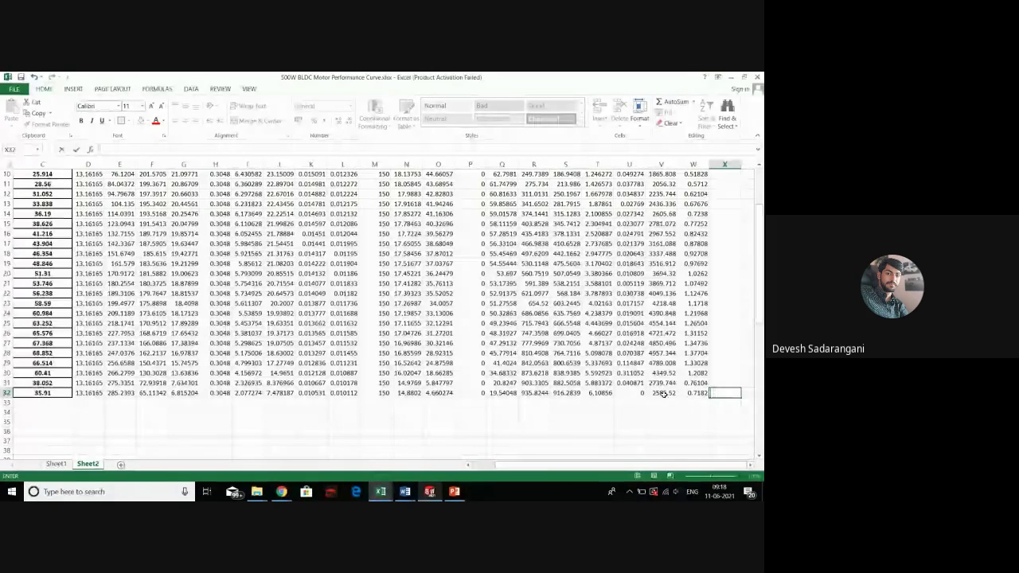
click(627, 394)
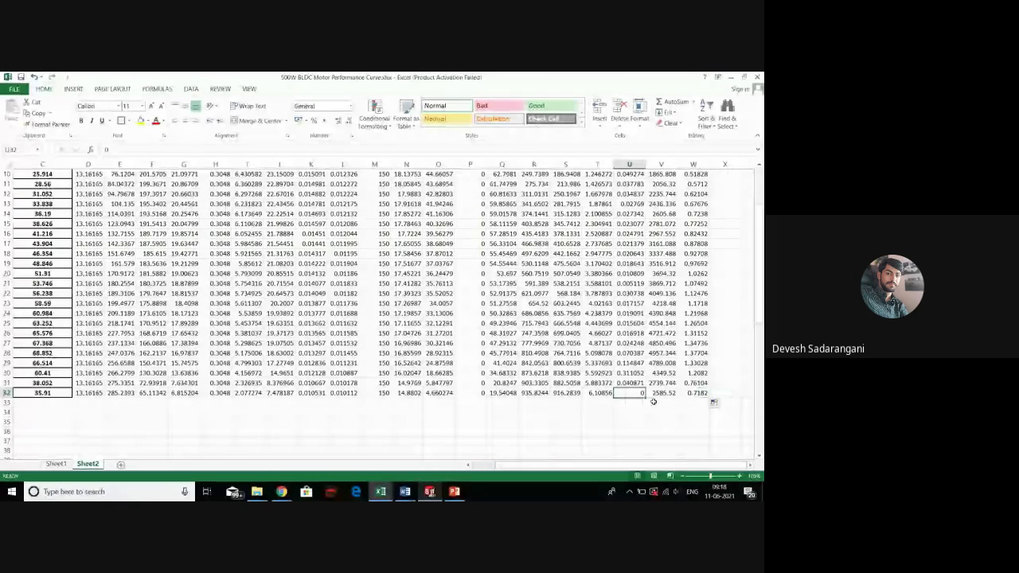
click(732, 393)
text(=)
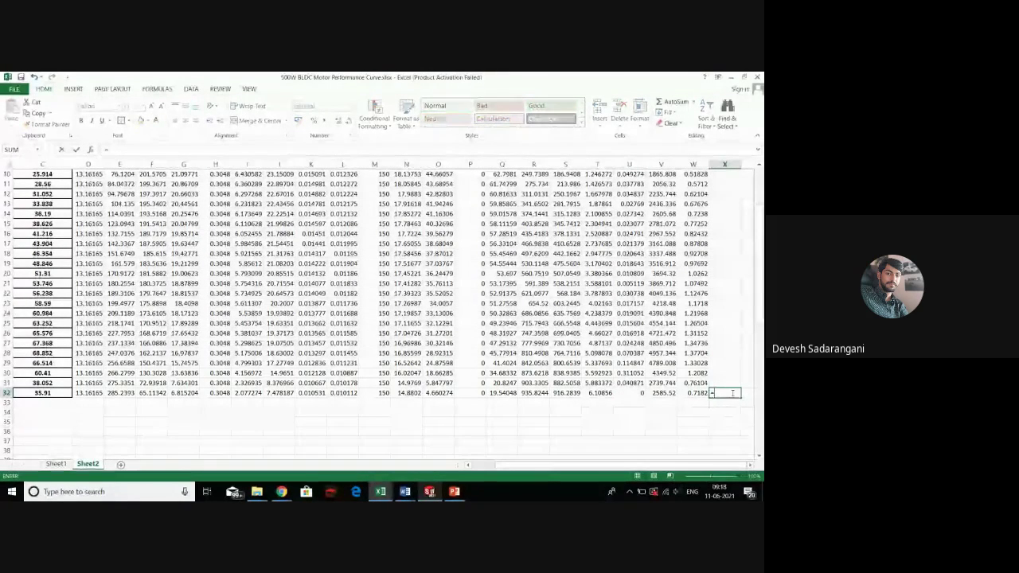
click(632, 395)
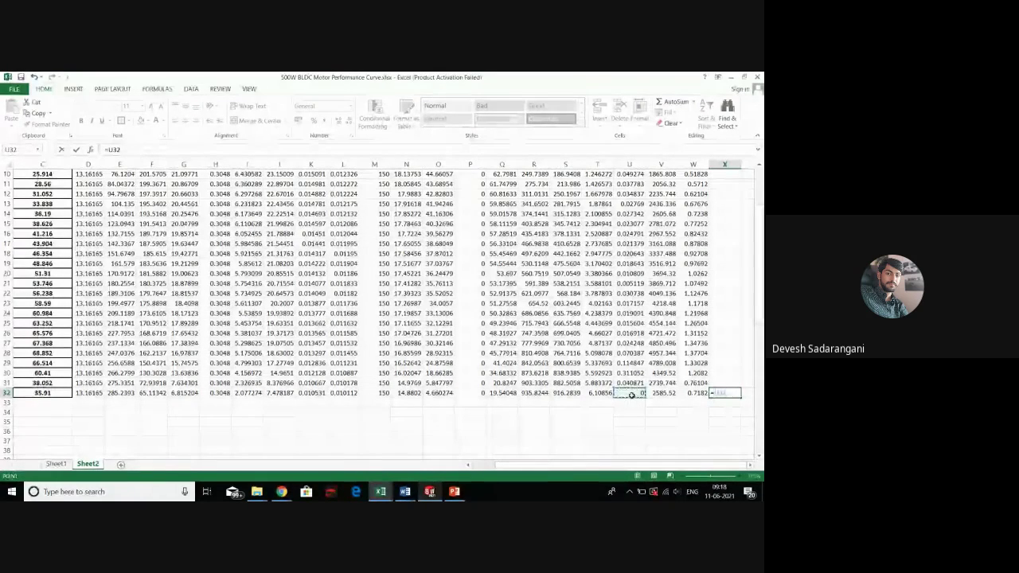
text(*)
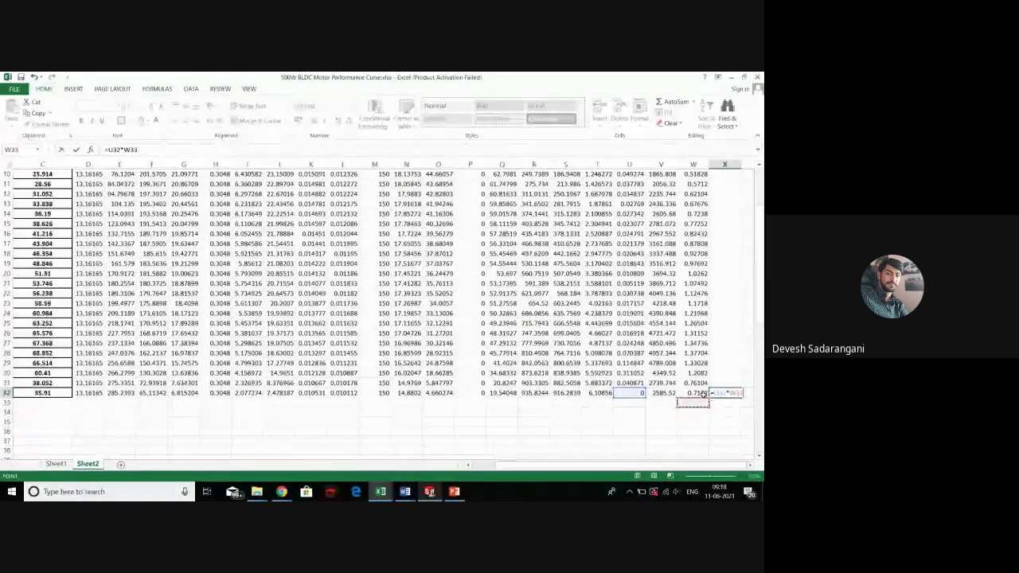
click(685, 394)
key(Return)
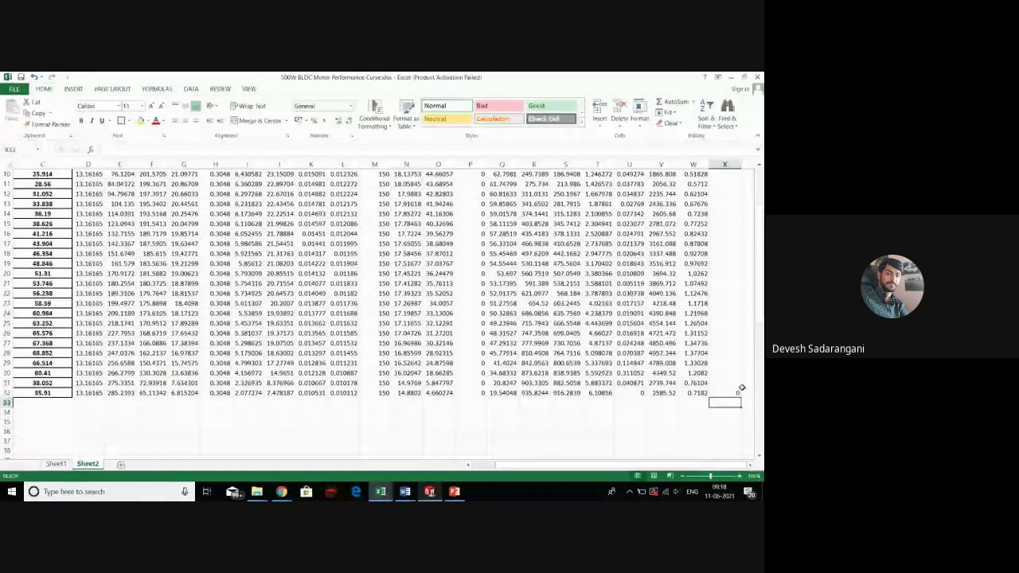
Enter =W31*U31 in X31 and fill it up column X to X5 (0.04665)
click(736, 385)
text(=)
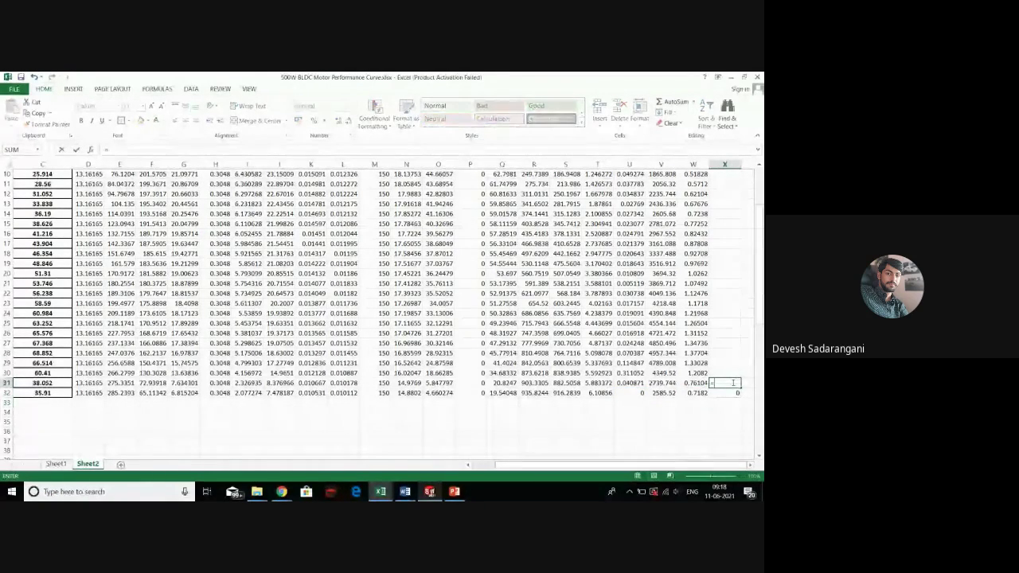
click(694, 383)
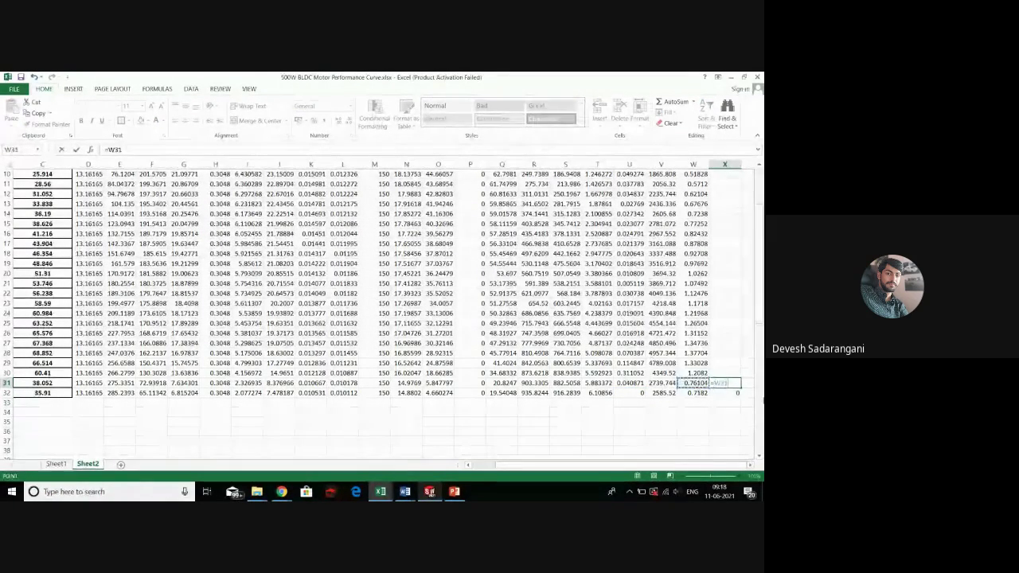
text(*)
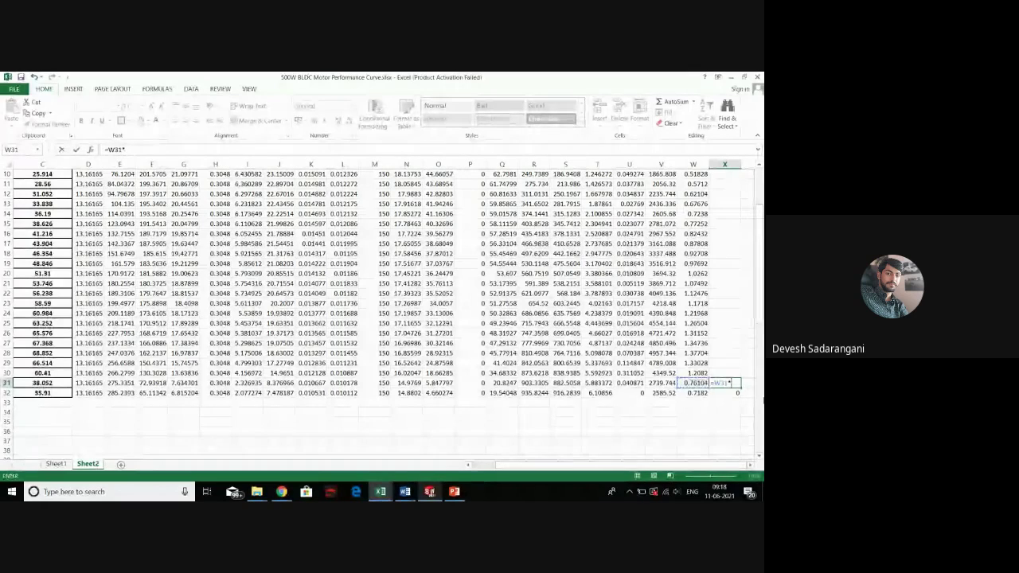
click(637, 383)
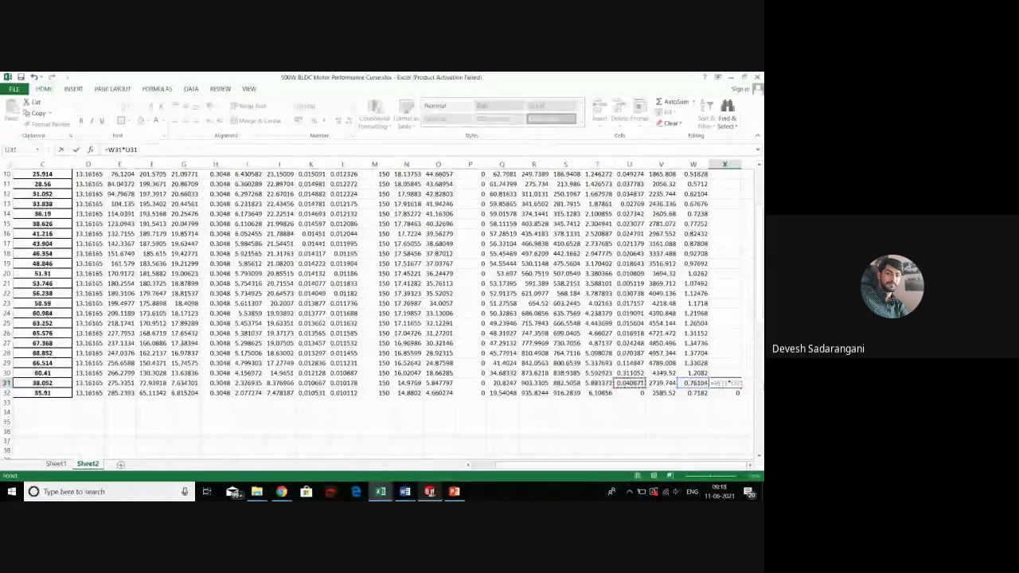
key(Return)
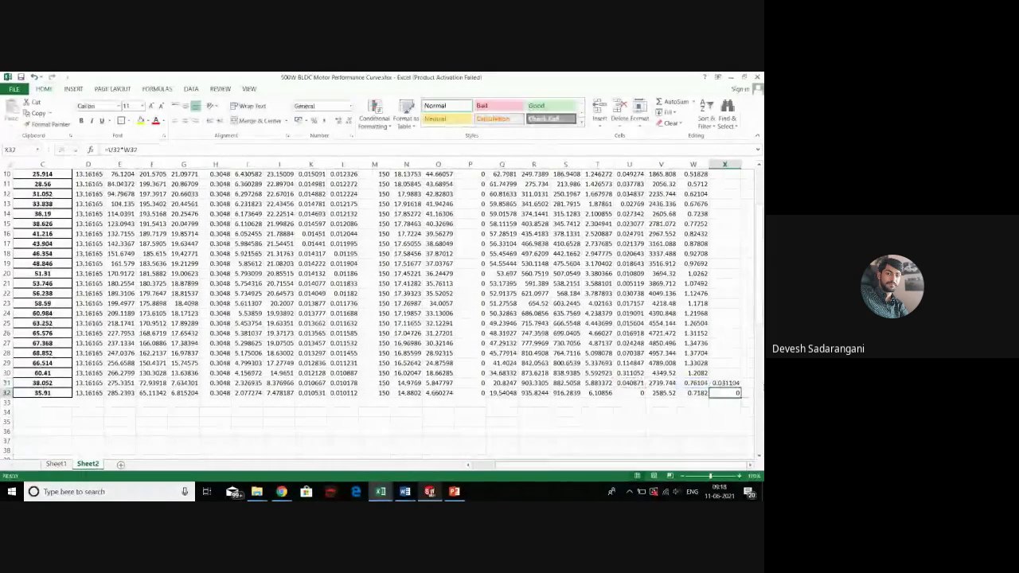
click(731, 383)
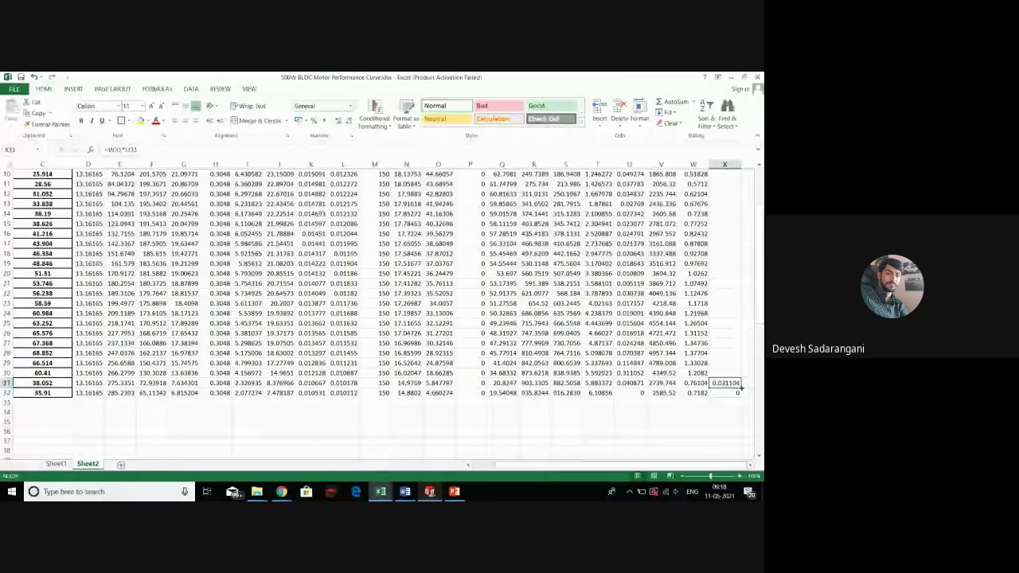
drag(740, 387, 721, 223)
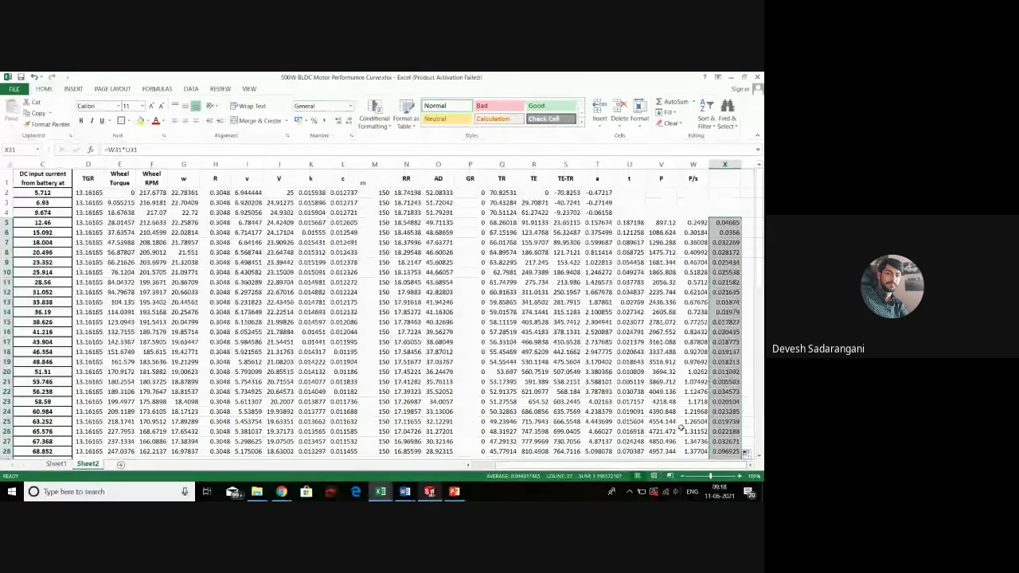
scroll(689, 412, down, 2)
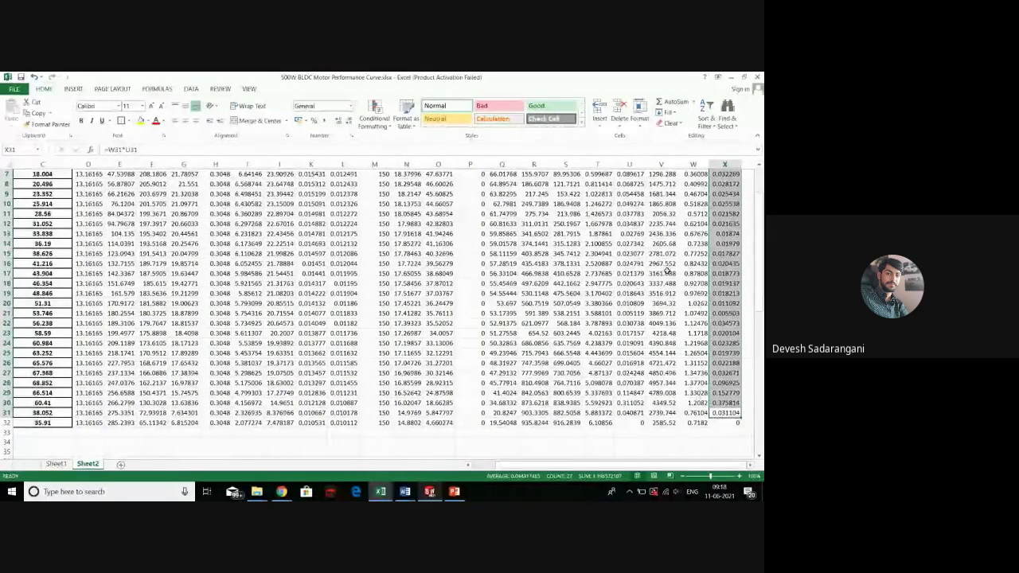
scroll(667, 273, up, 2)
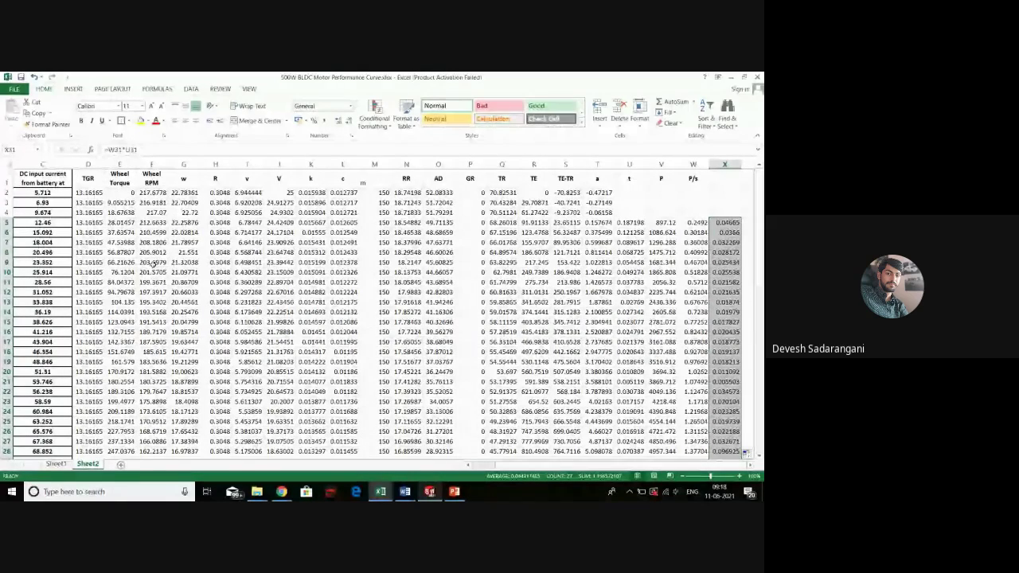
scroll(484, 364, down, 3)
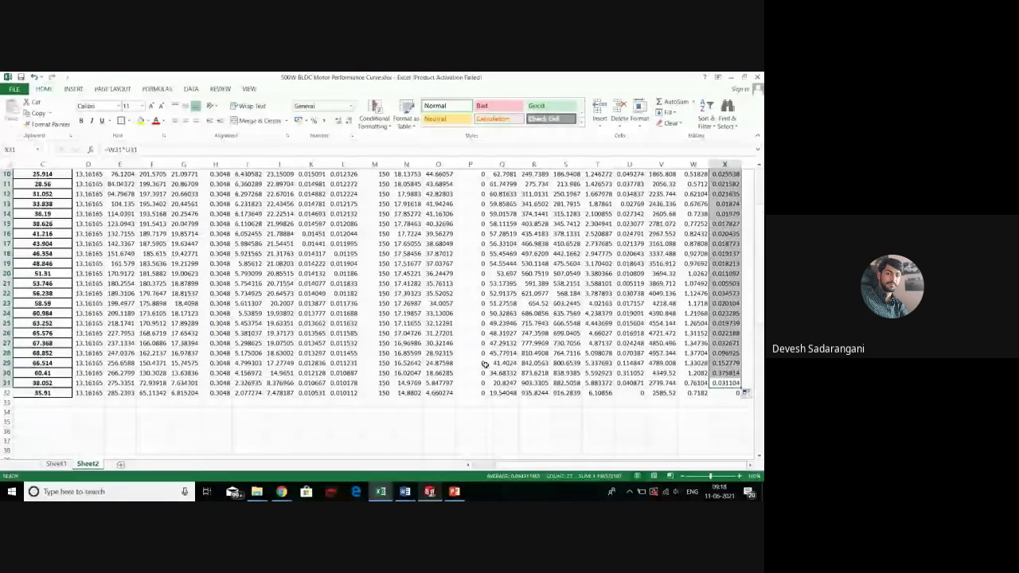
click(638, 411)
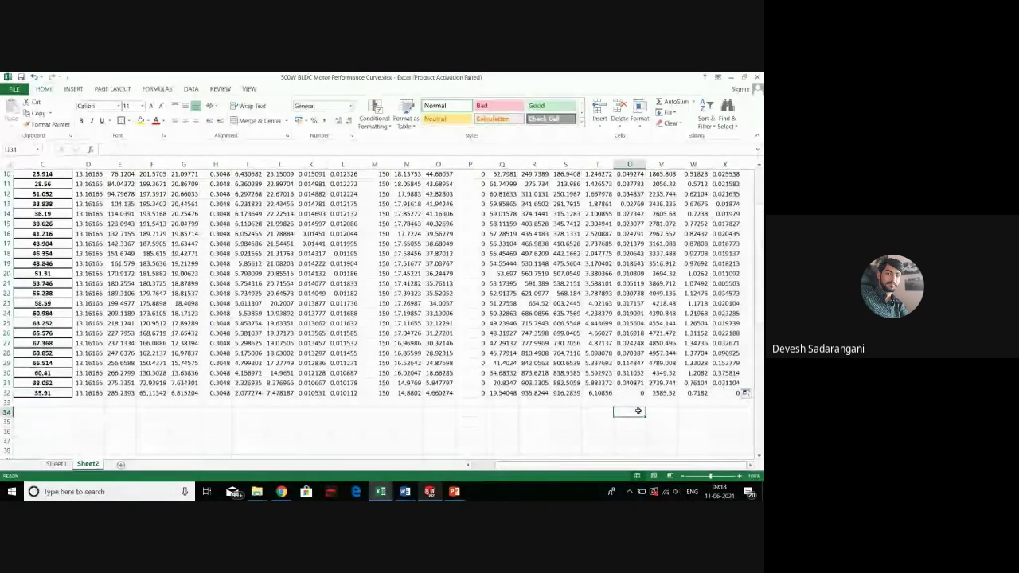
scroll(638, 410, up, 1)
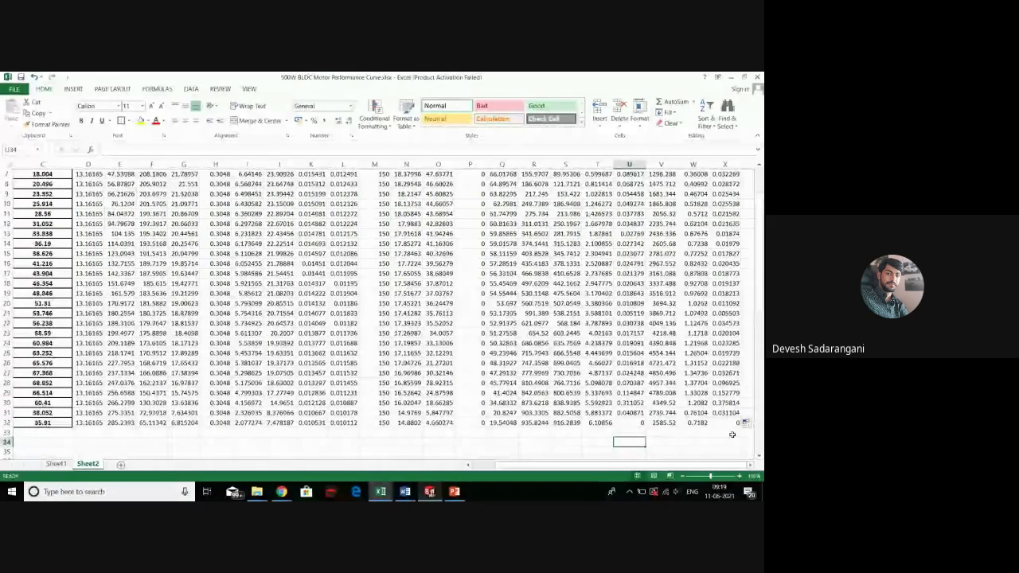
Enter =SUM(X5:X32) in X33, giving 1.196572
click(725, 433)
text(=)
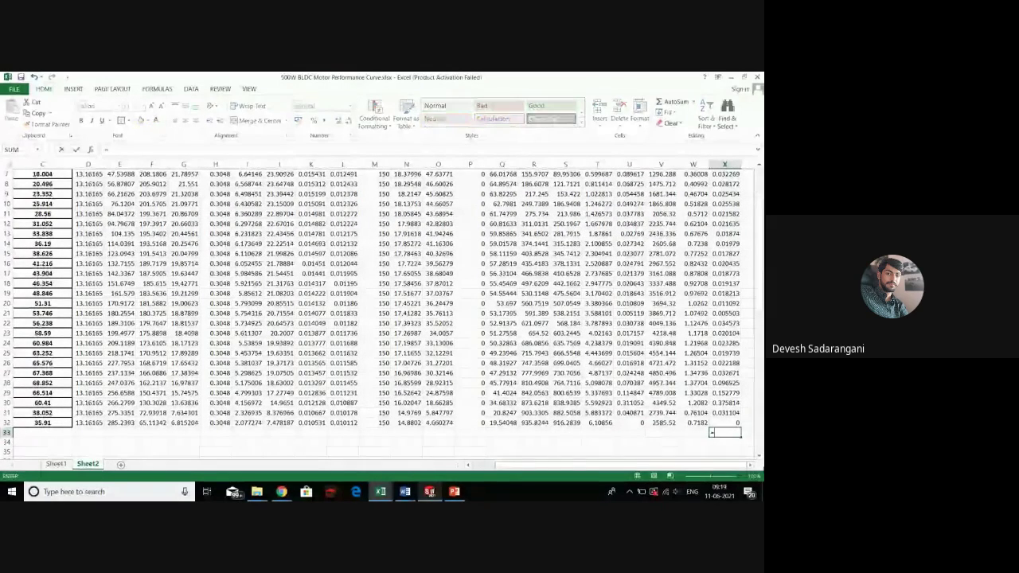
text(sum)
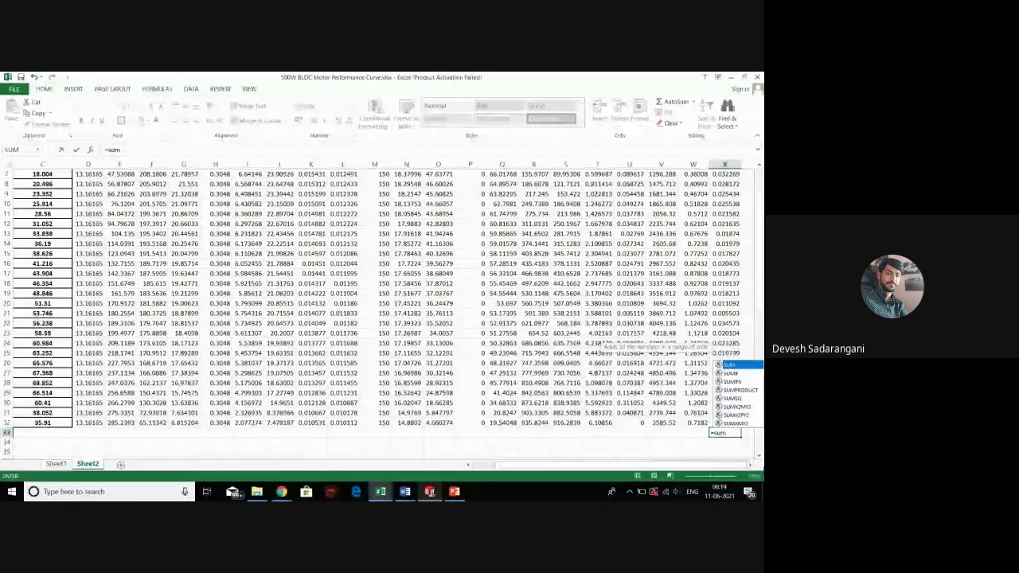
text(()
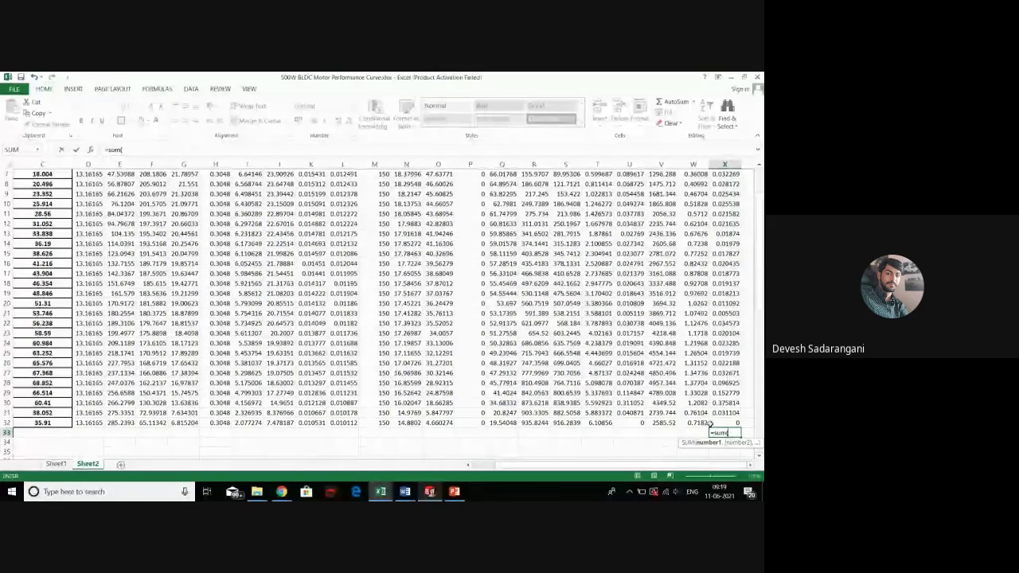
drag(724, 423, 715, 166)
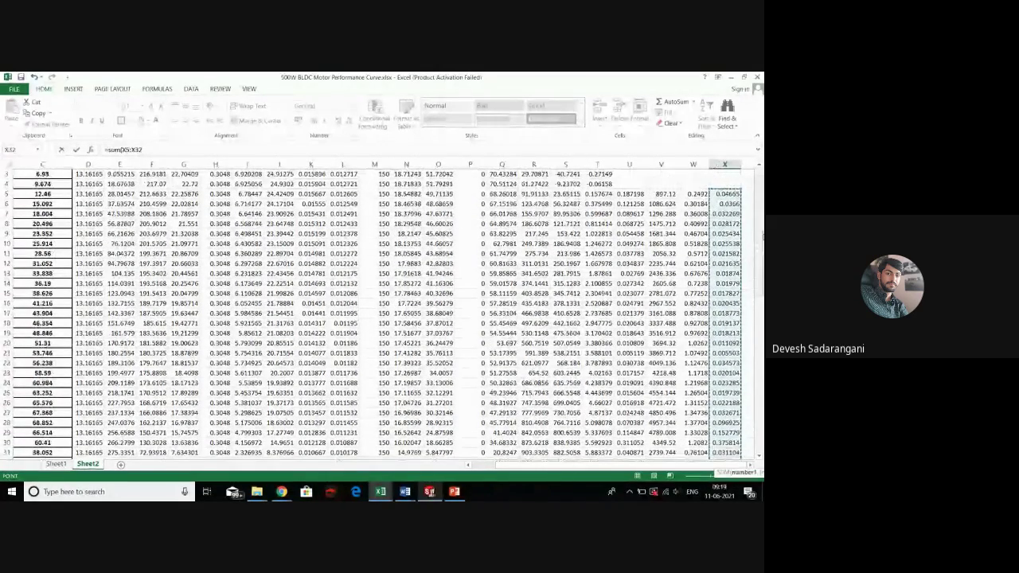
text())
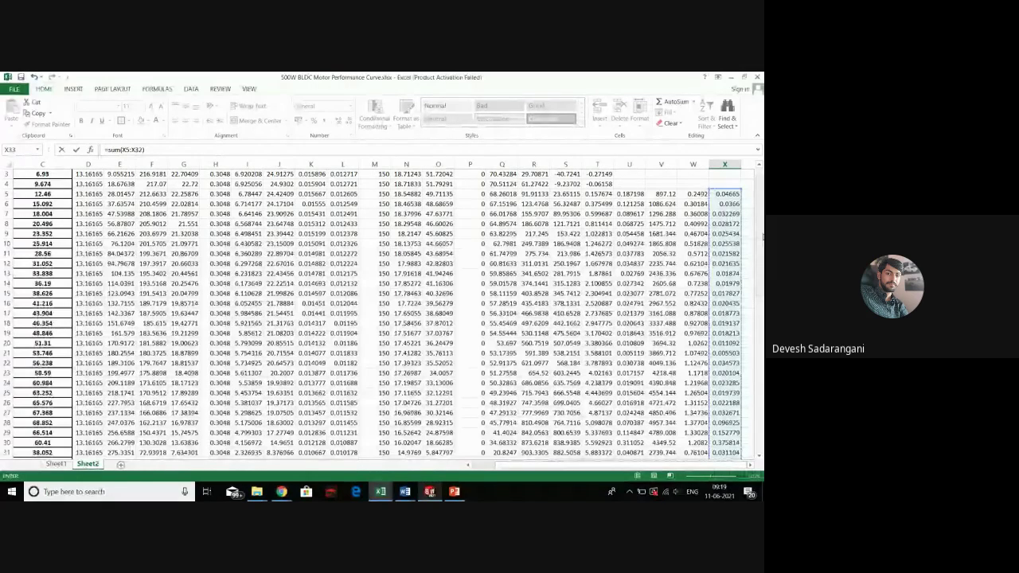
scroll(679, 214, down, 3)
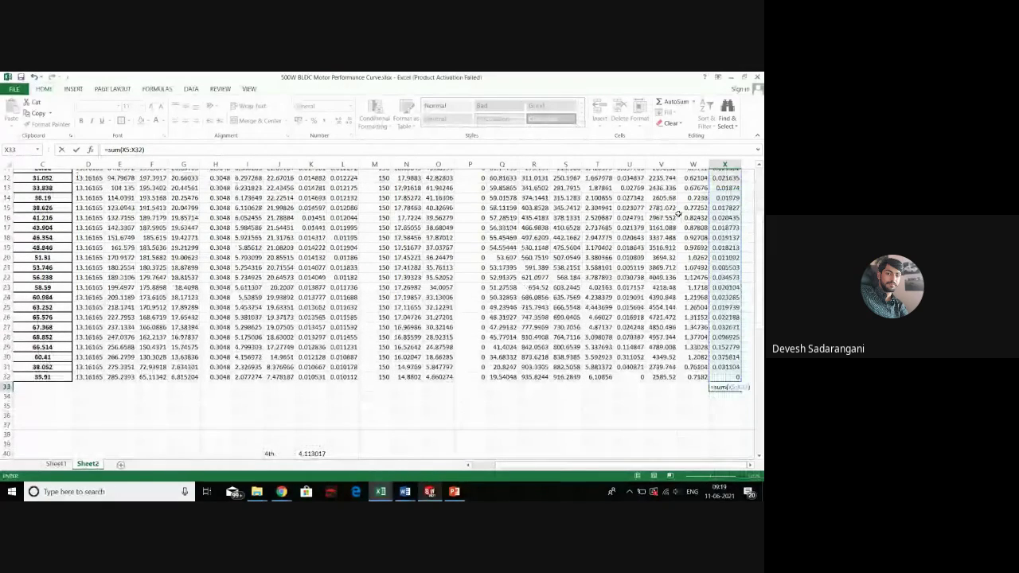
key(Return)
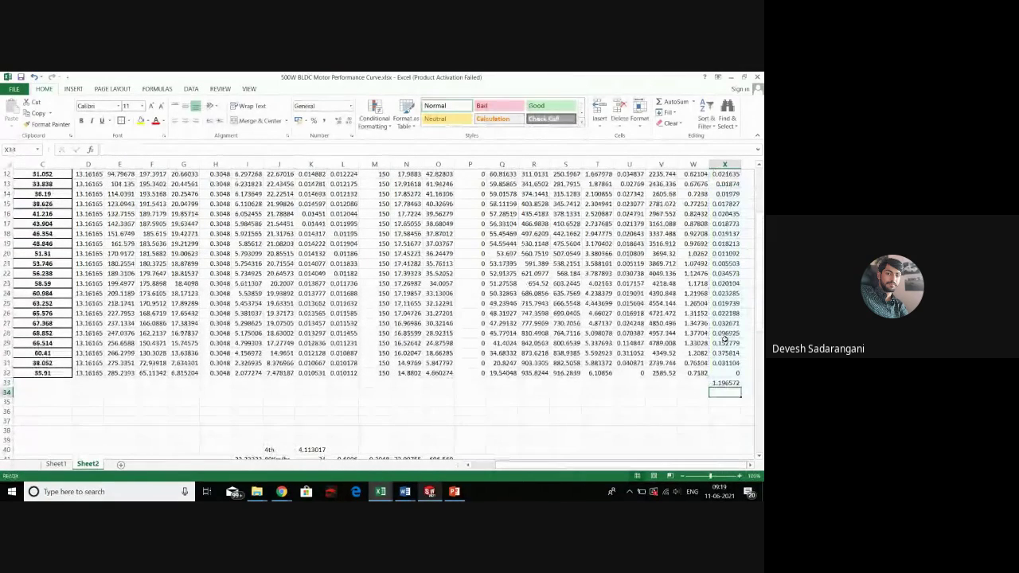
click(724, 383)
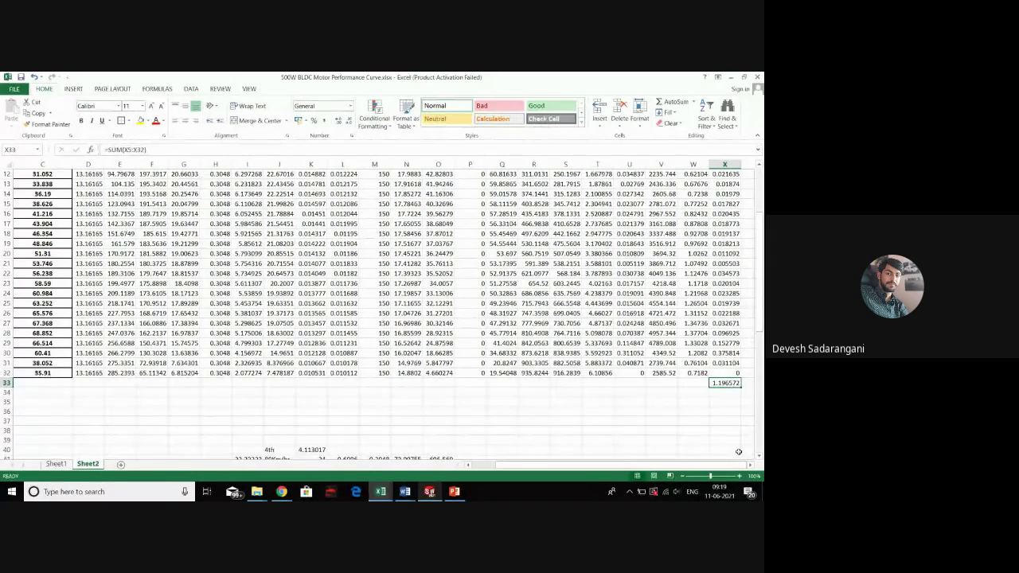
Review the sheet, selecting W34 and inspecting the formula in J5
scroll(706, 395, up, 2)
scroll(706, 396, up, 2)
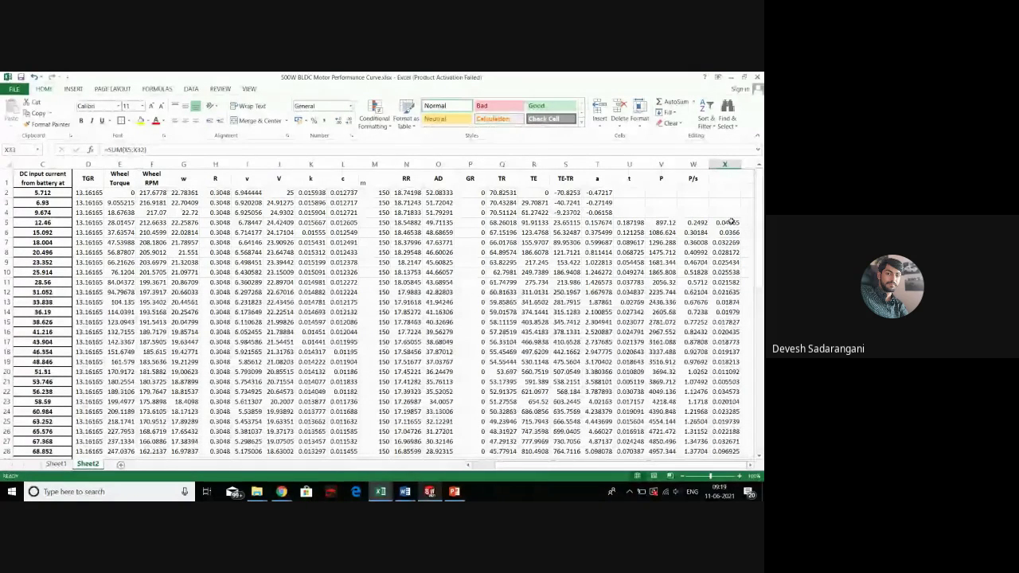
scroll(729, 223, down, 1)
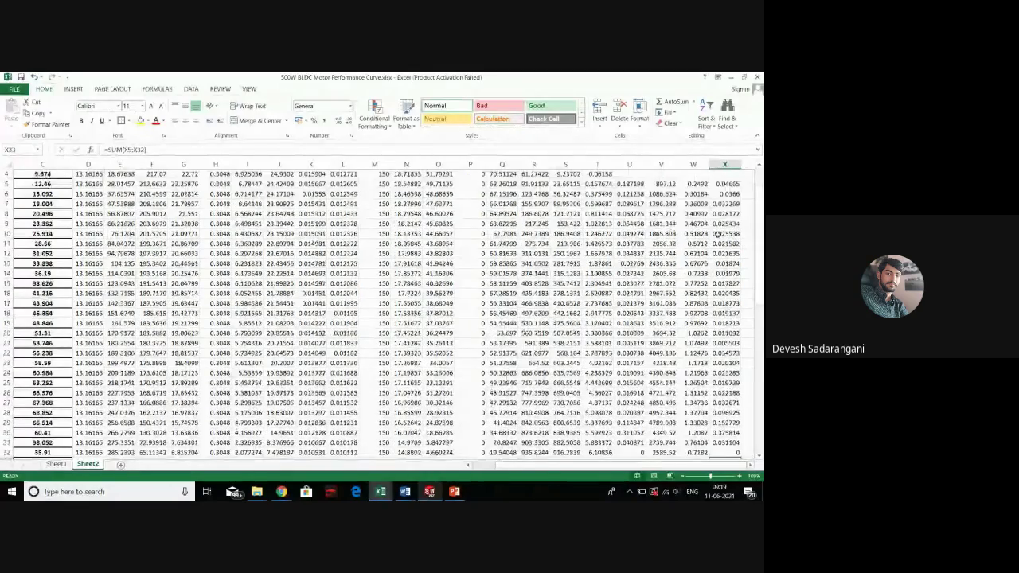
scroll(721, 230, up, 1)
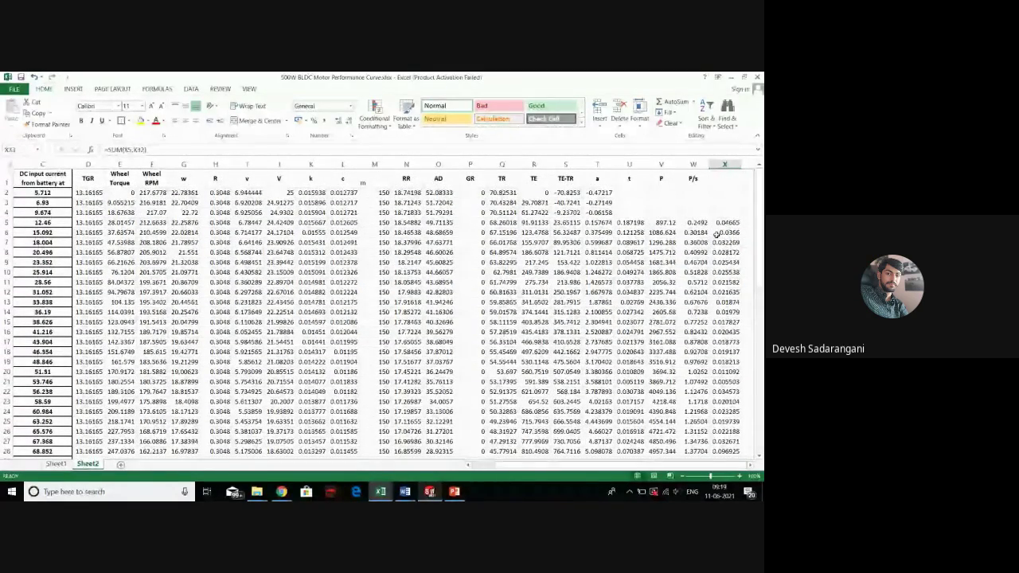
scroll(717, 232, down, 5)
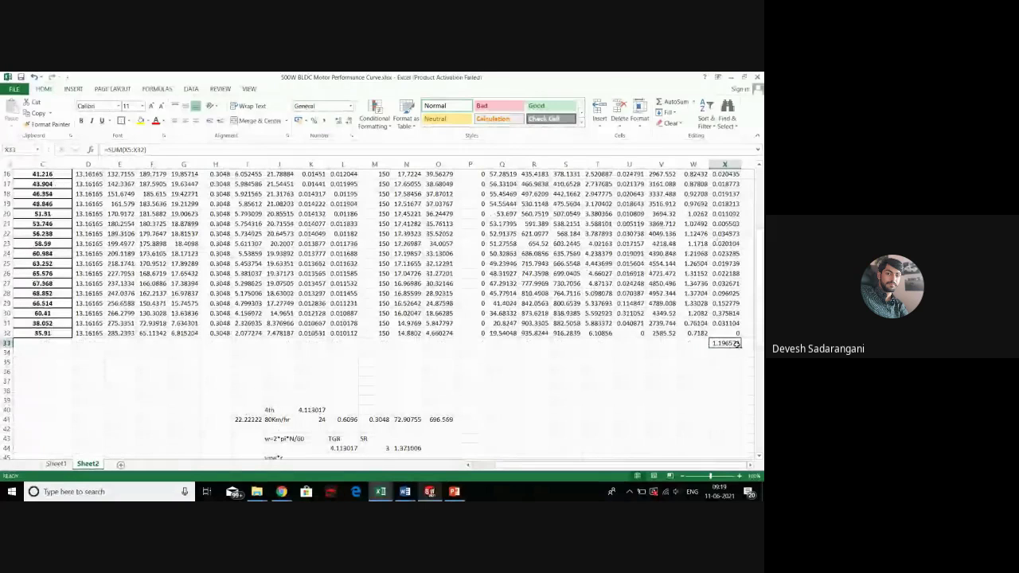
click(696, 356)
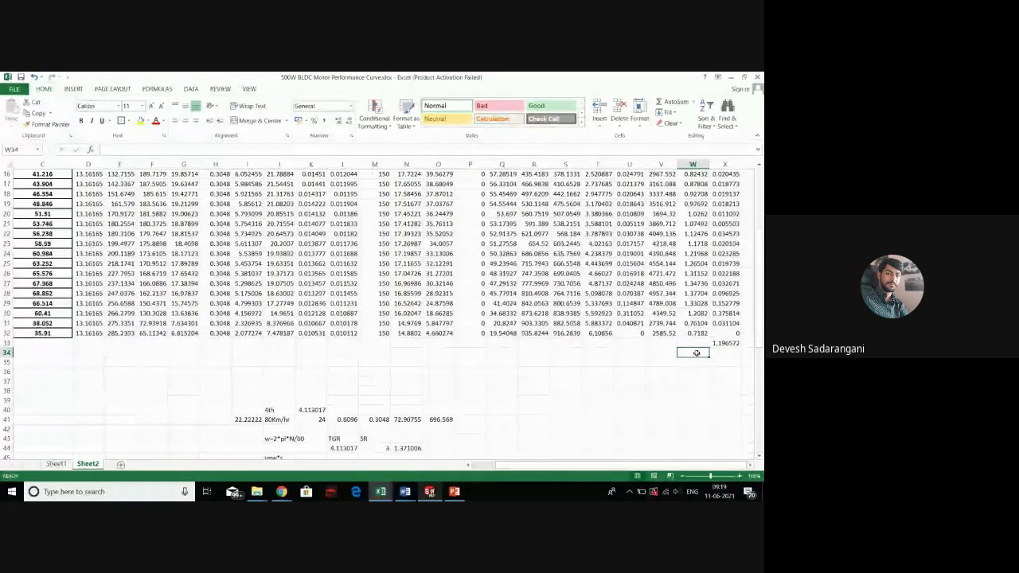
scroll(696, 353, up, 5)
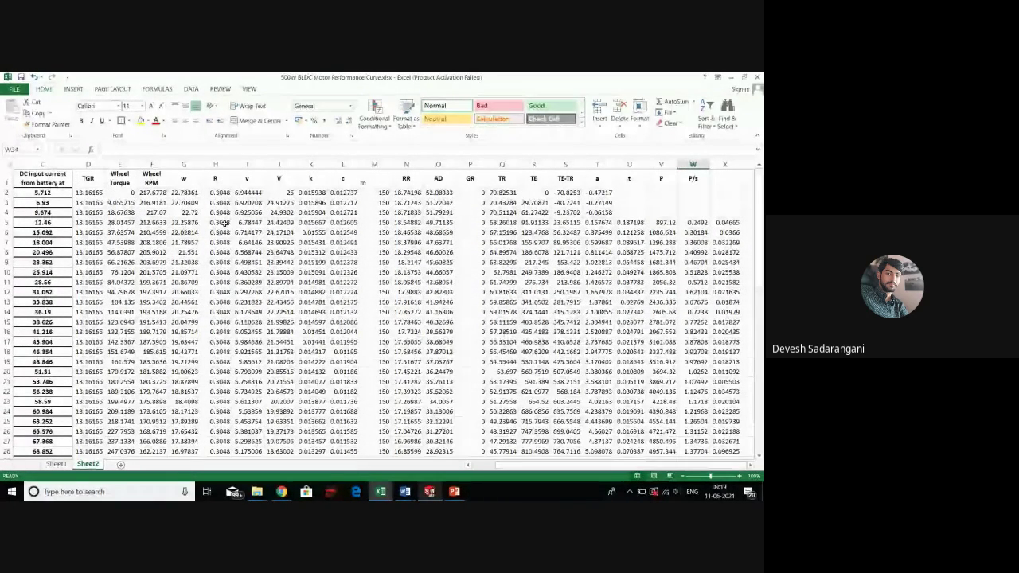
click(278, 223)
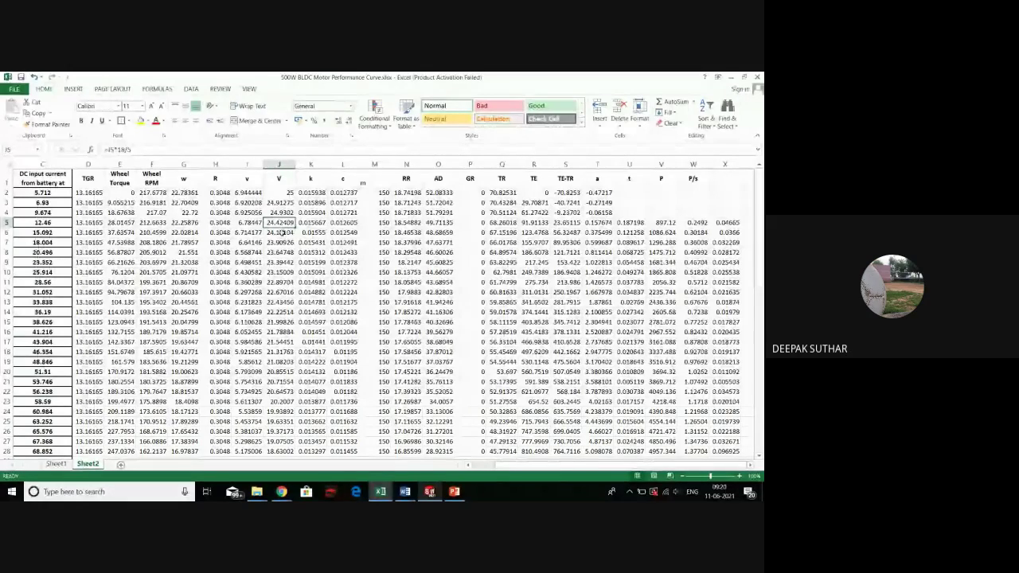
Select the battery current values in column C and check the X33 and W5 formulas
click(21, 227)
key(ctrl+shift+Down)
scroll(715, 273, down, 6)
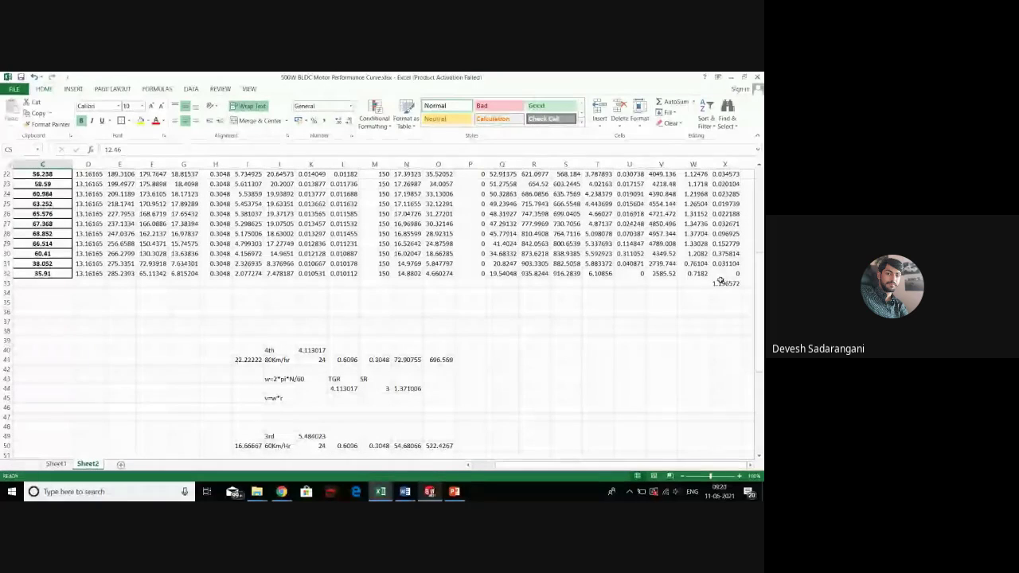
click(720, 282)
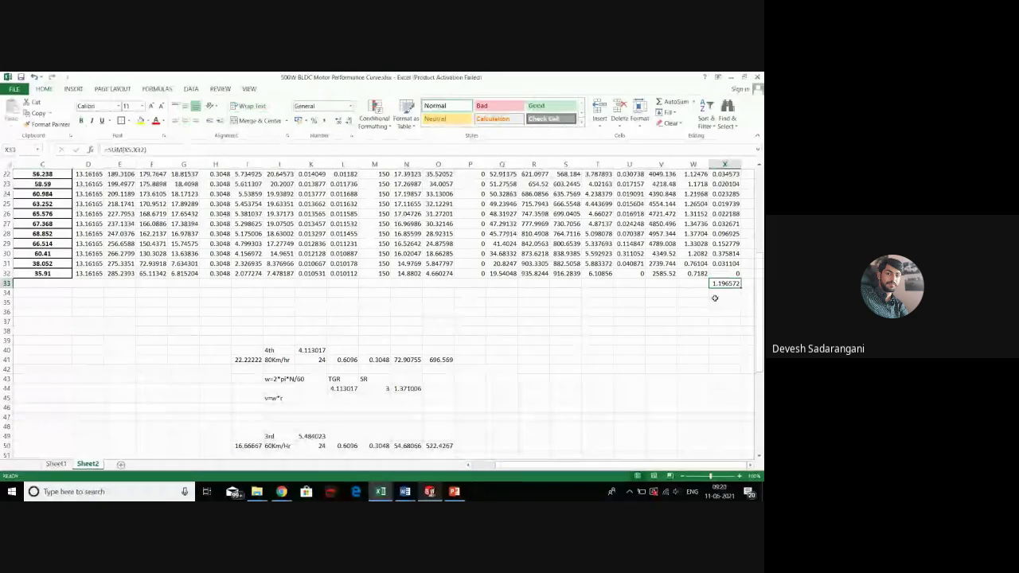
click(714, 294)
click(691, 296)
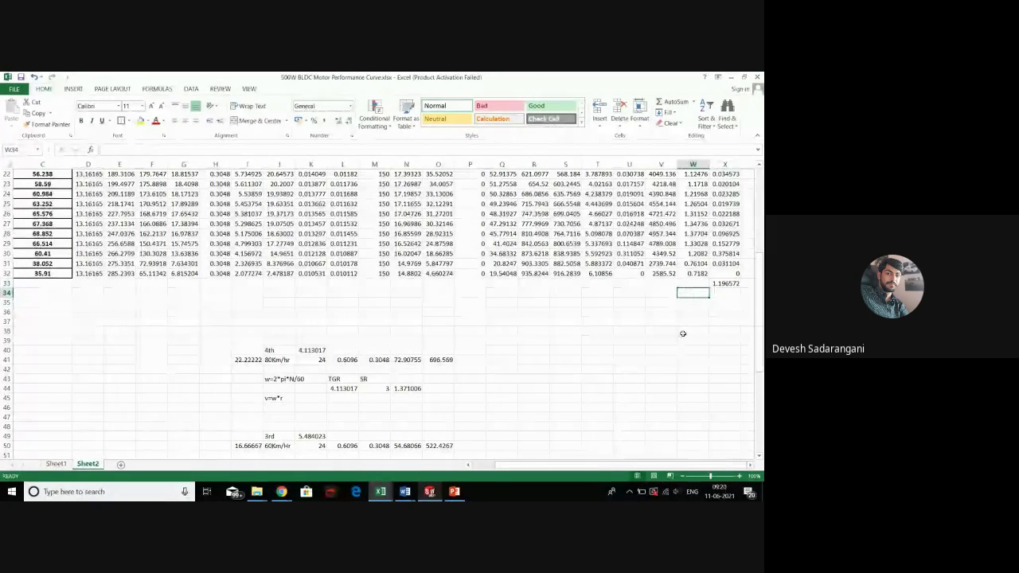
click(687, 306)
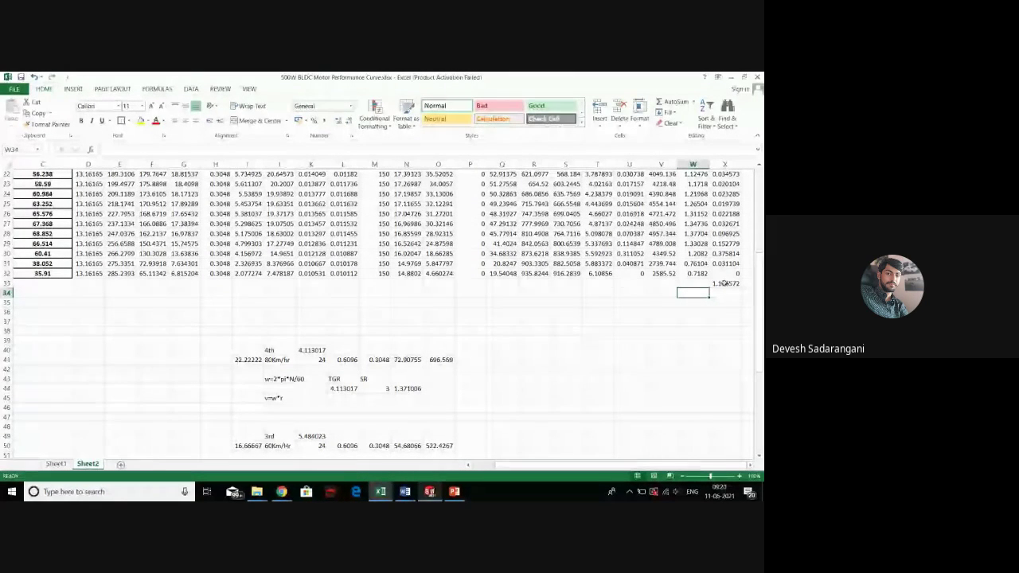
scroll(682, 297, up, 6)
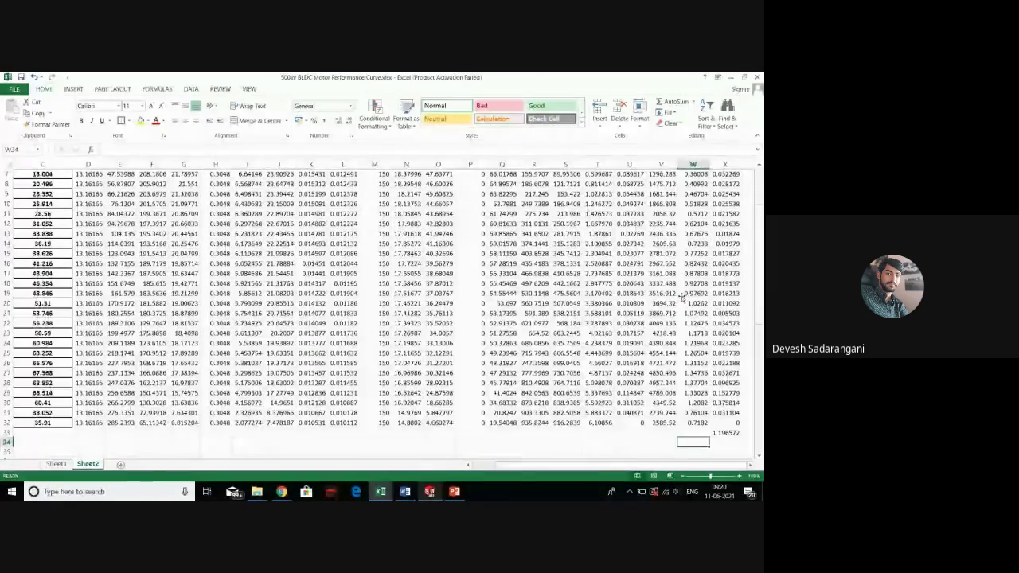
scroll(683, 186, up, 1)
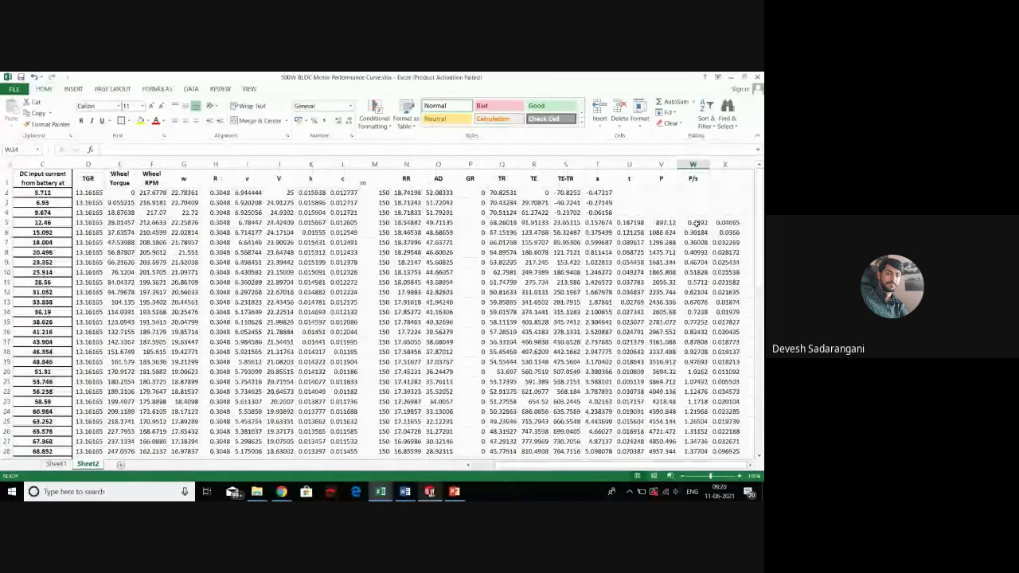
click(692, 223)
scroll(687, 342, down, 5)
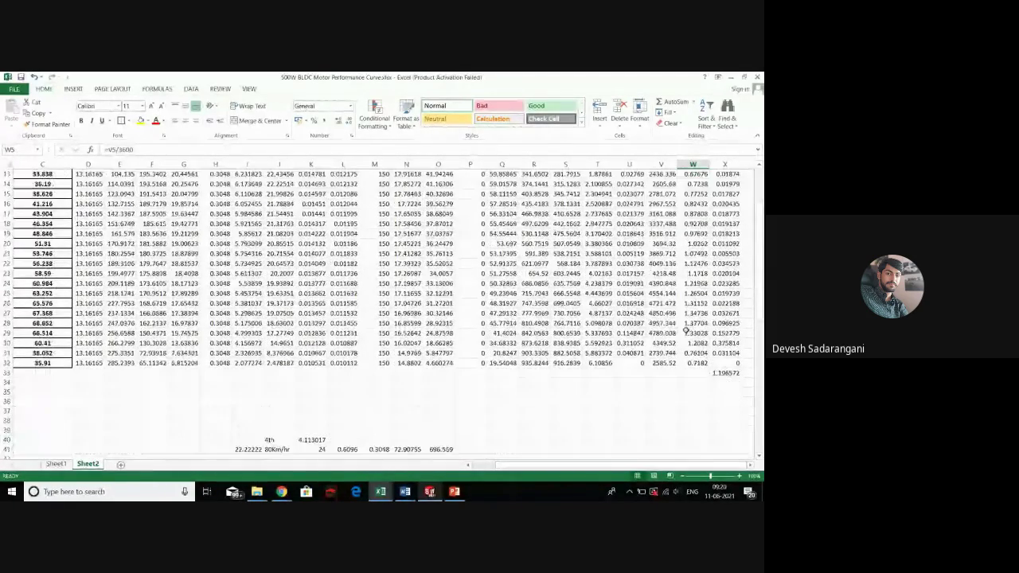
Enter the value 0.2492 in W34
click(690, 351)
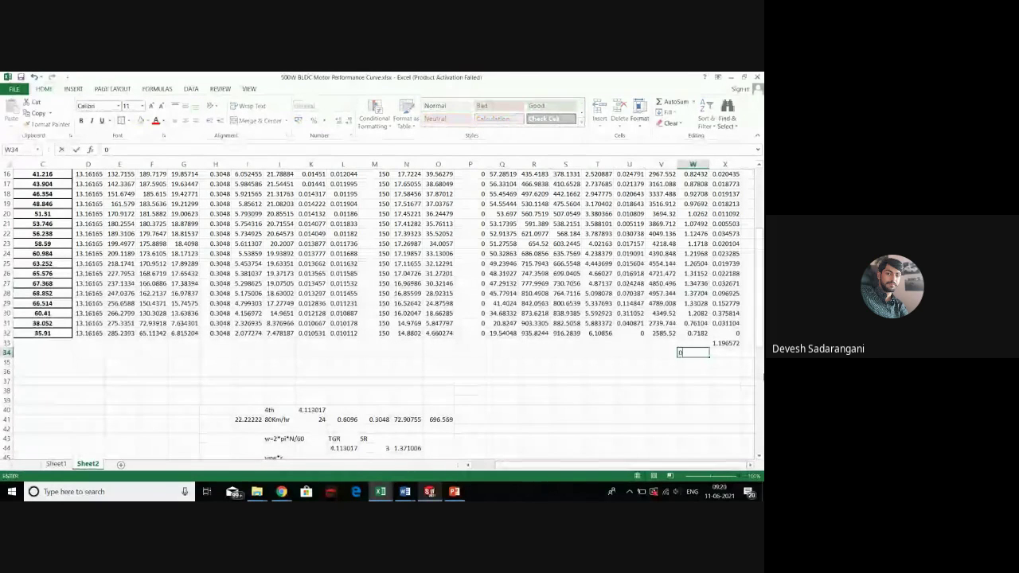
text(0.2492)
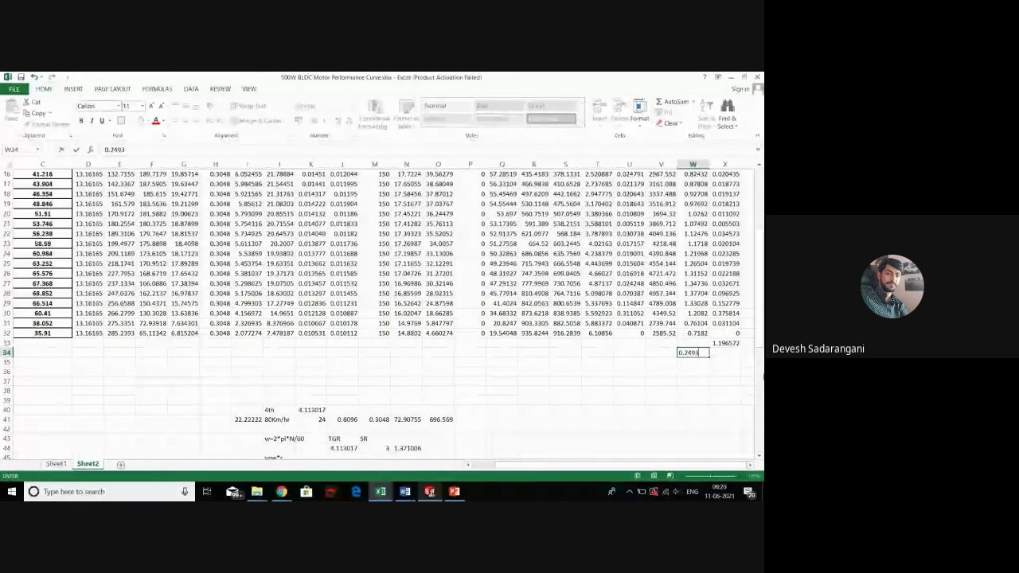
click(724, 390)
scroll(622, 367, up, 1)
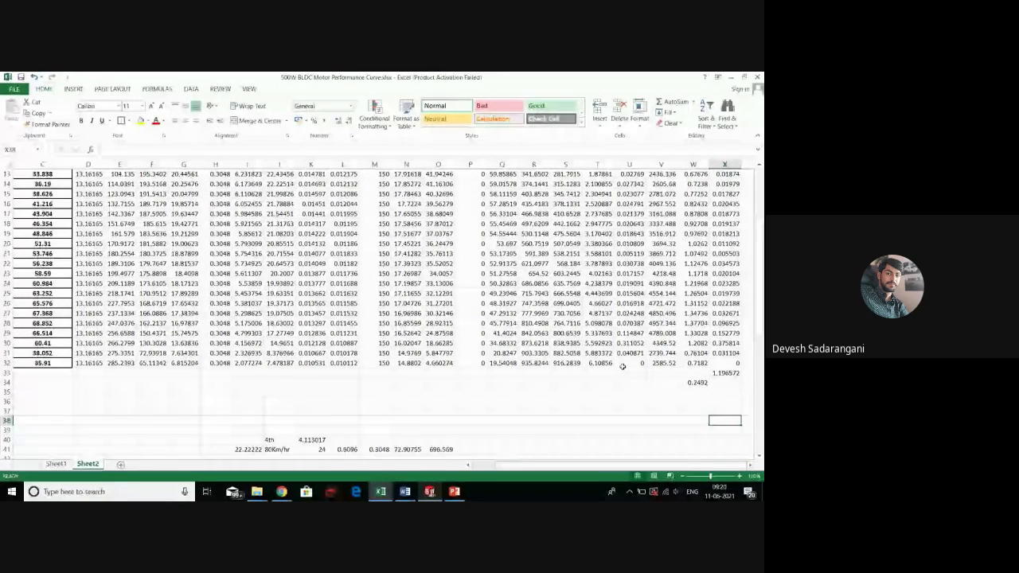
scroll(622, 366, down, 2)
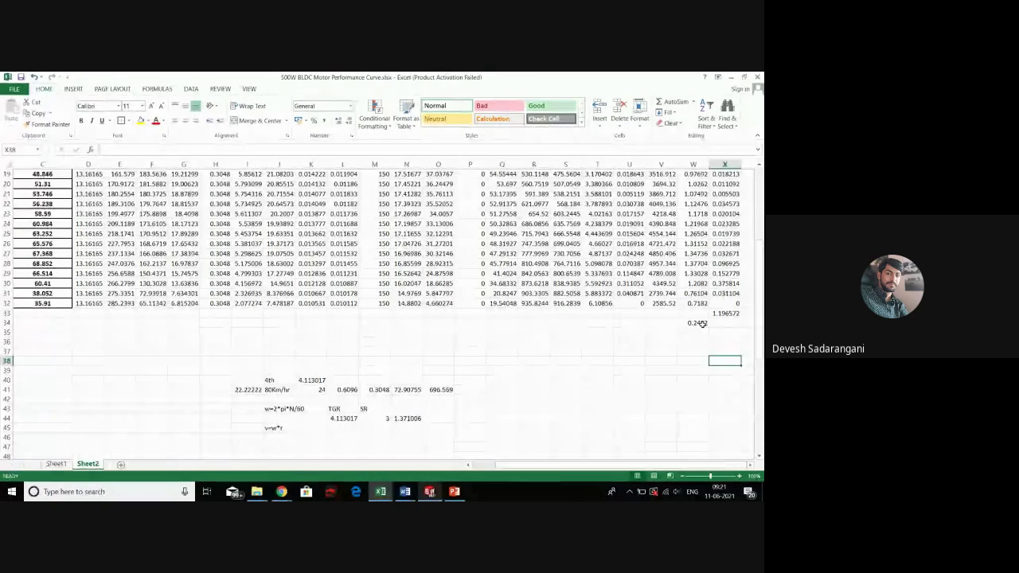
Enter the battery ratings 72 in Q43 and 100ah in R43
click(503, 409)
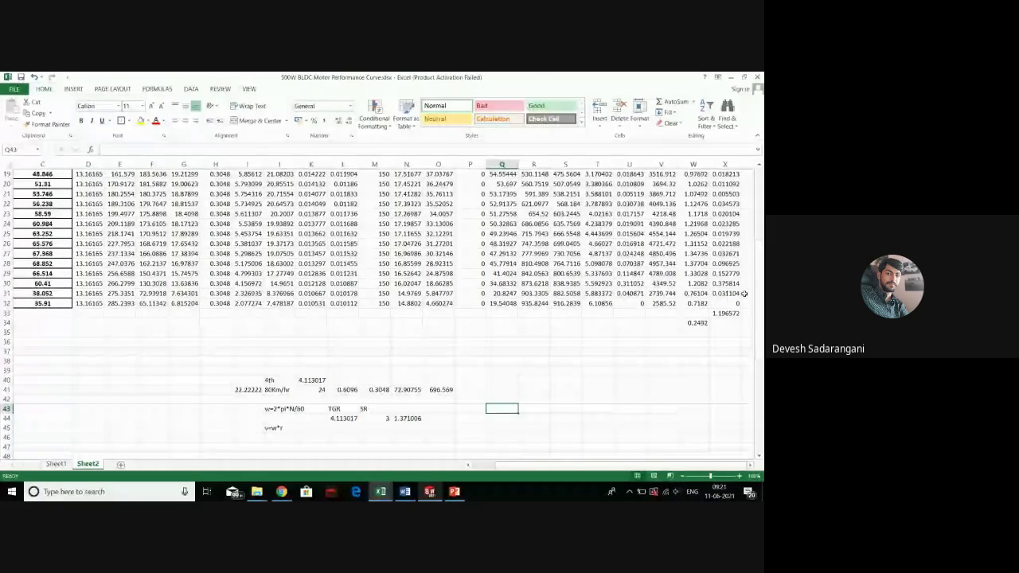
text(72)
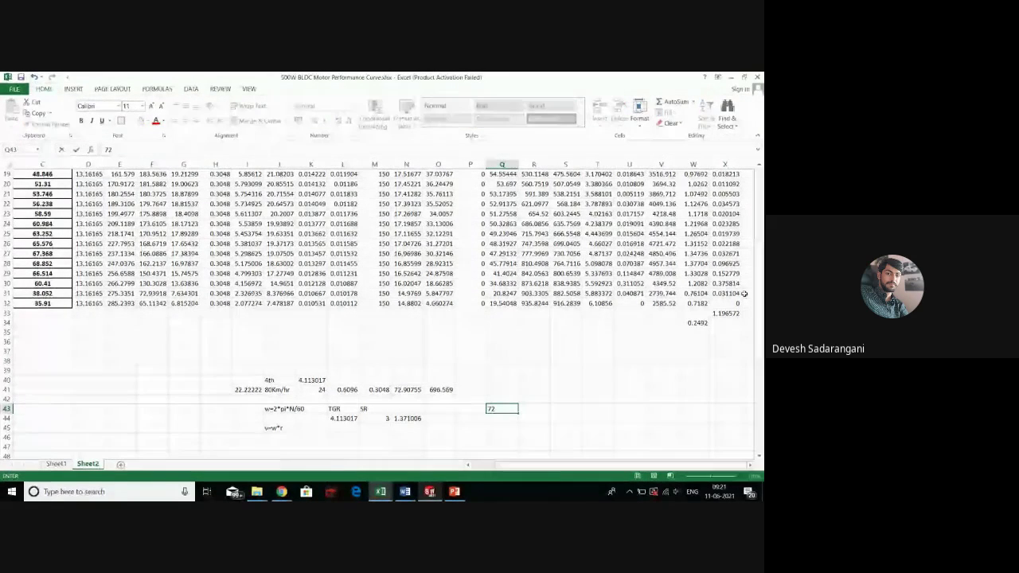
key(Tab)
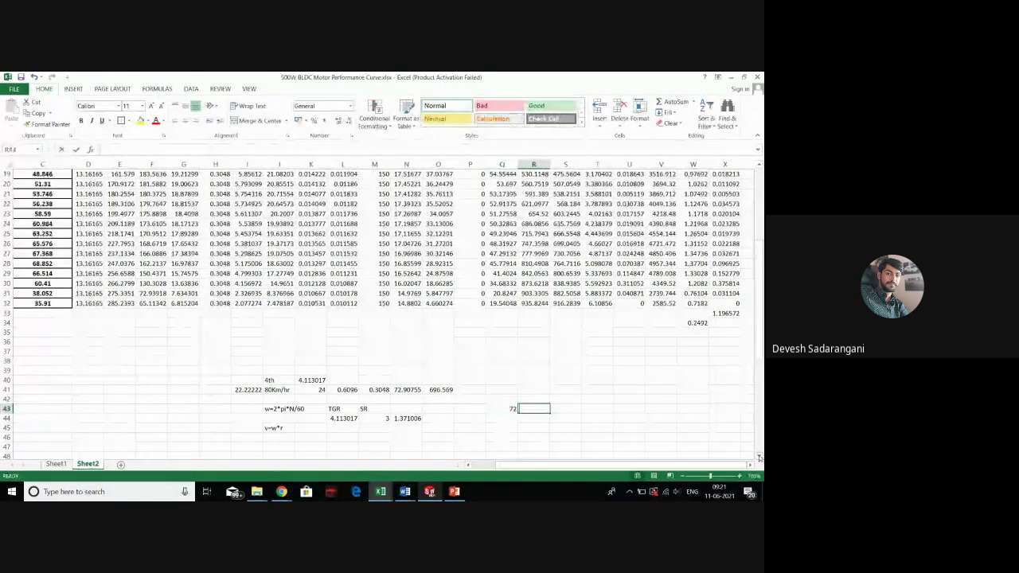
text(19)
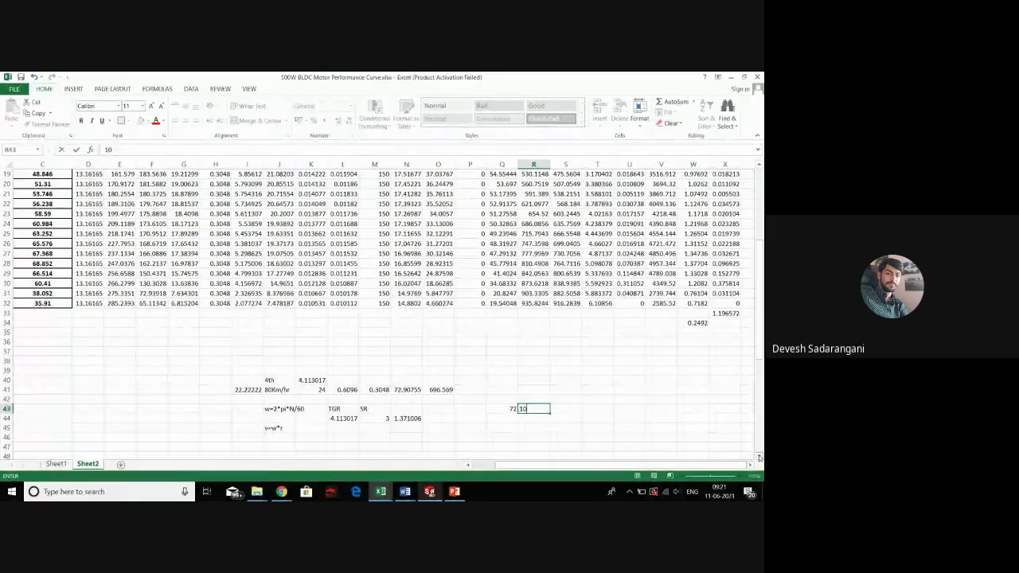
text(00ah)
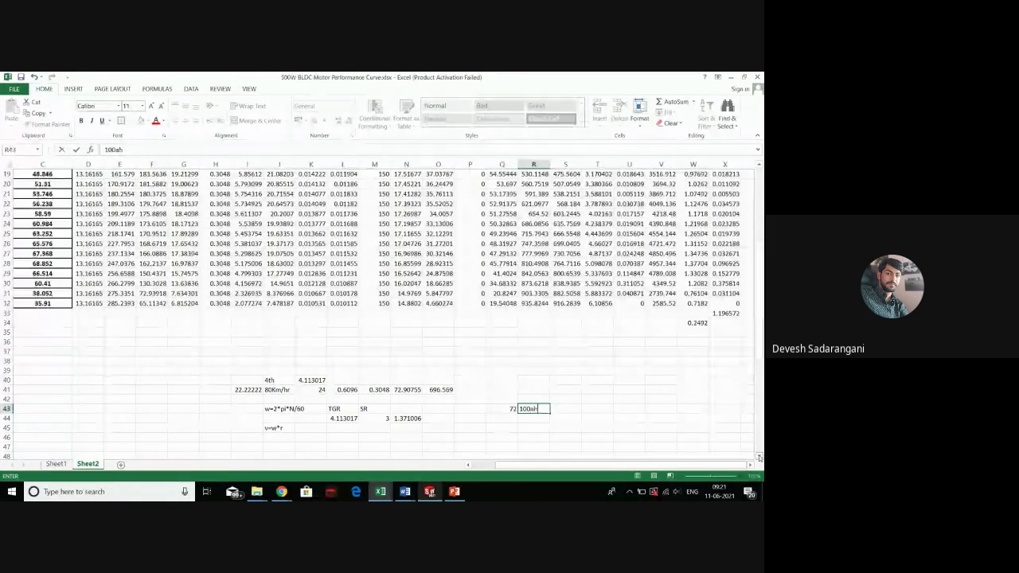
key(Return)
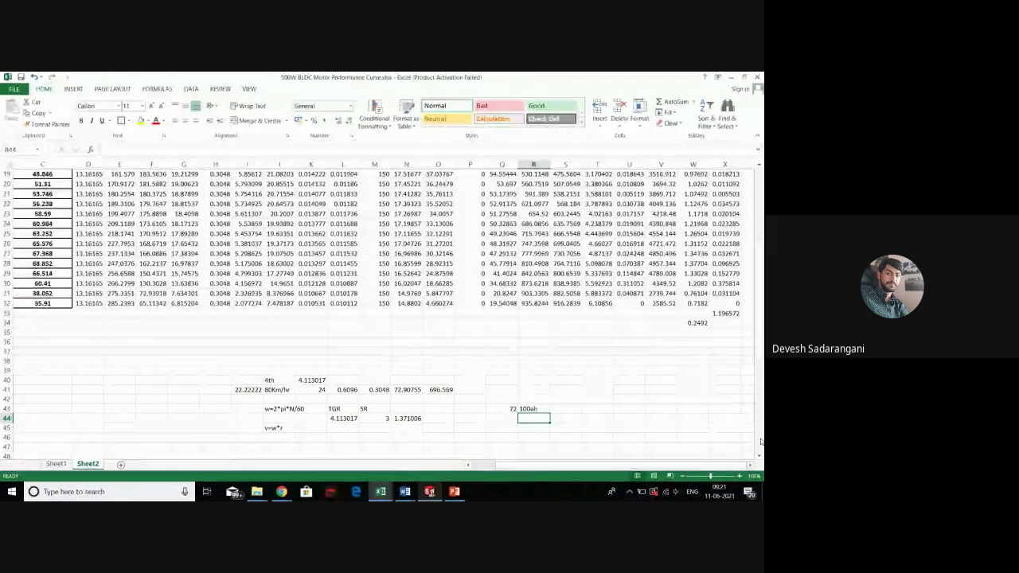
scroll(159, 446, up, 6)
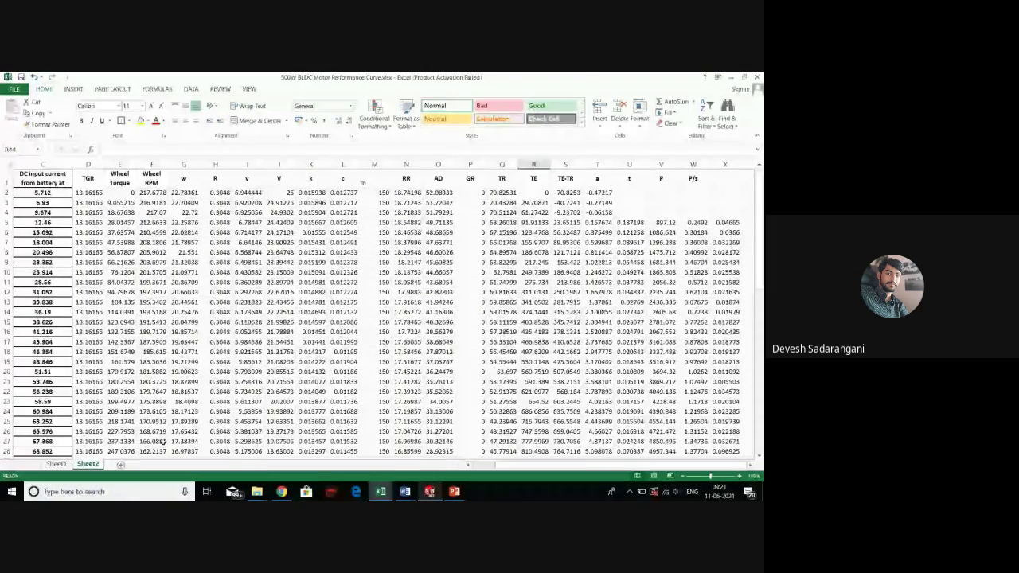
scroll(137, 435, down, 3)
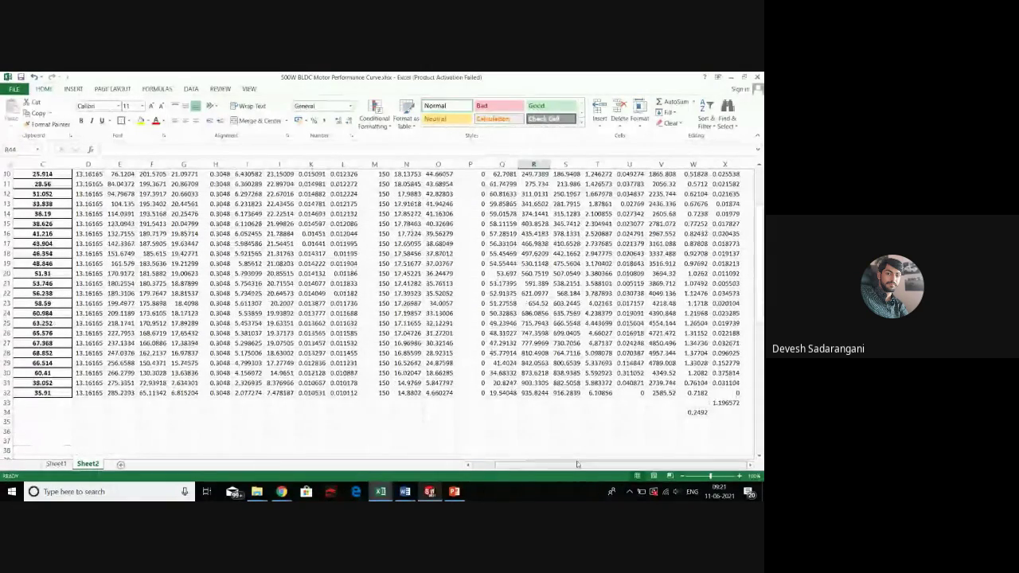
drag(519, 465, 215, 437)
scroll(217, 440, up, 3)
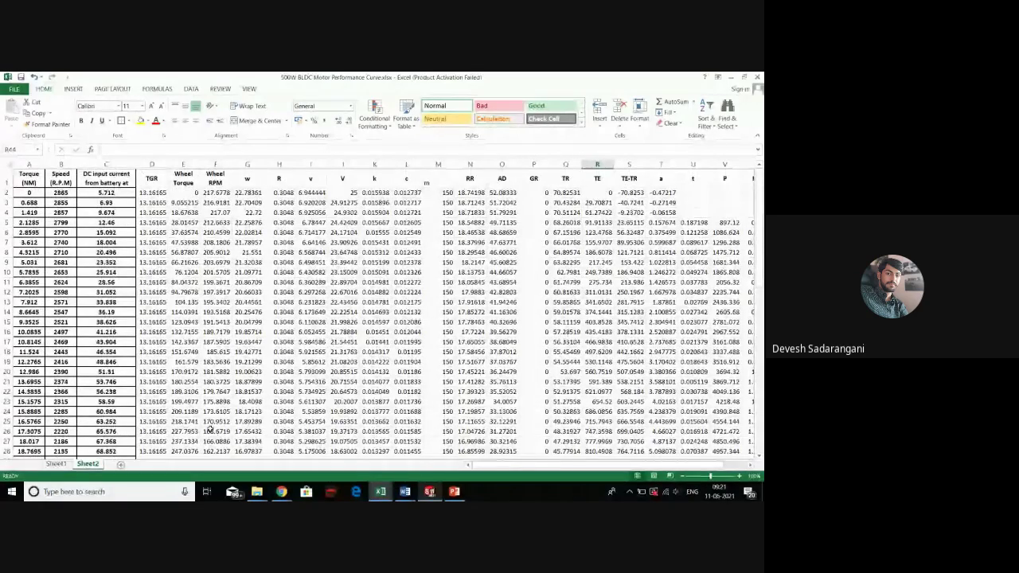
scroll(208, 427, down, 1)
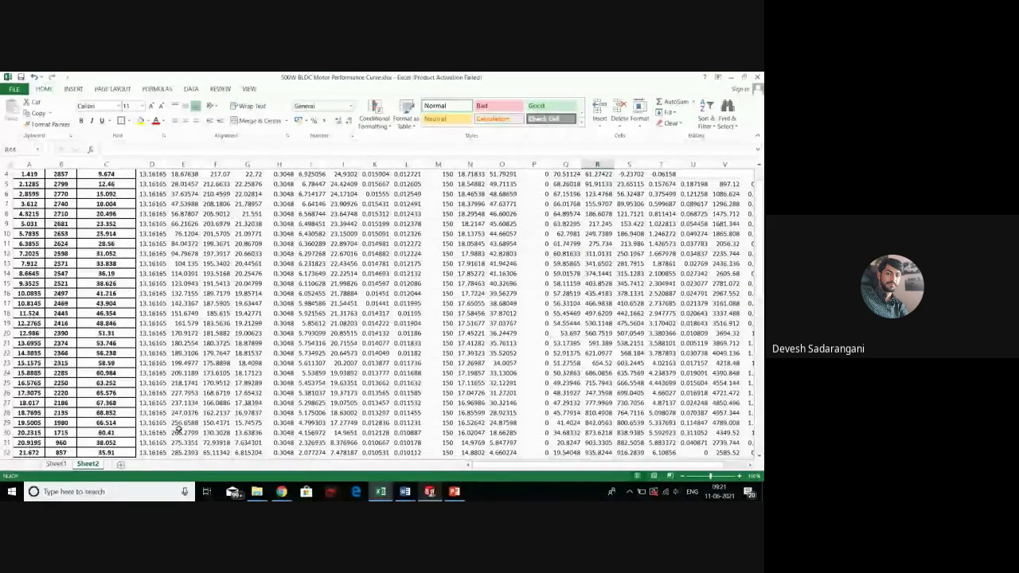
scroll(204, 431, down, 6)
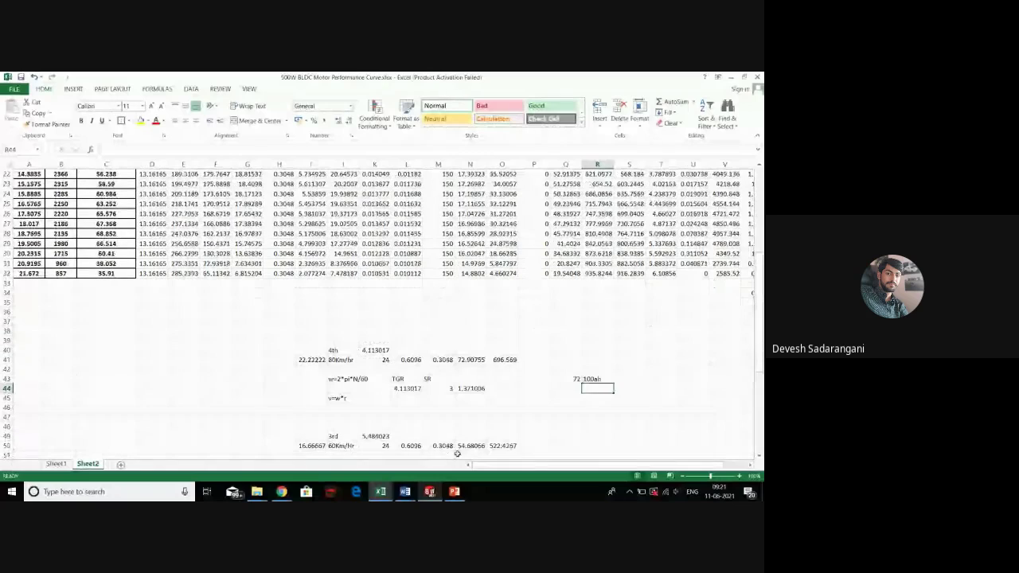
click(592, 379)
click(567, 381)
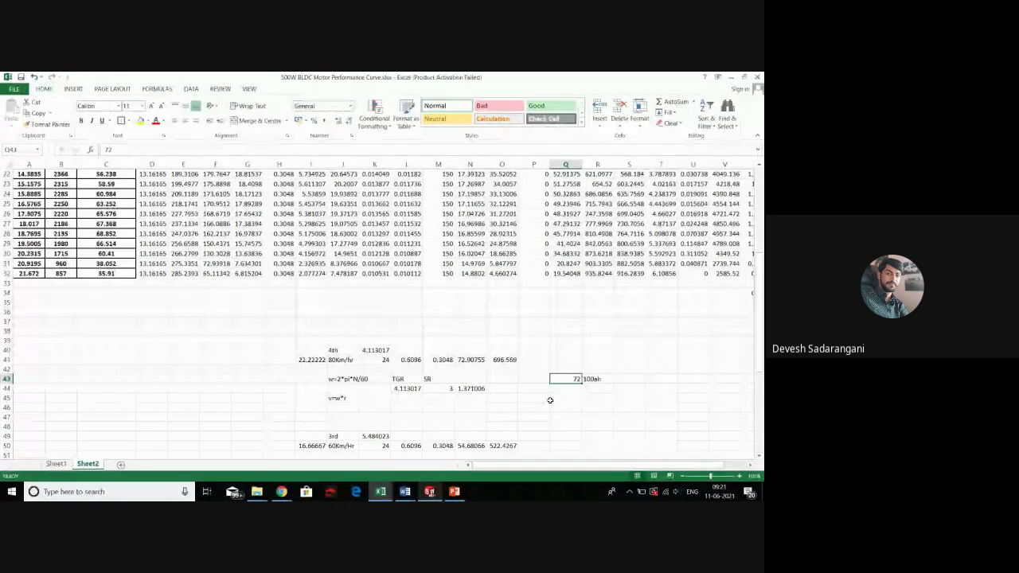
click(589, 379)
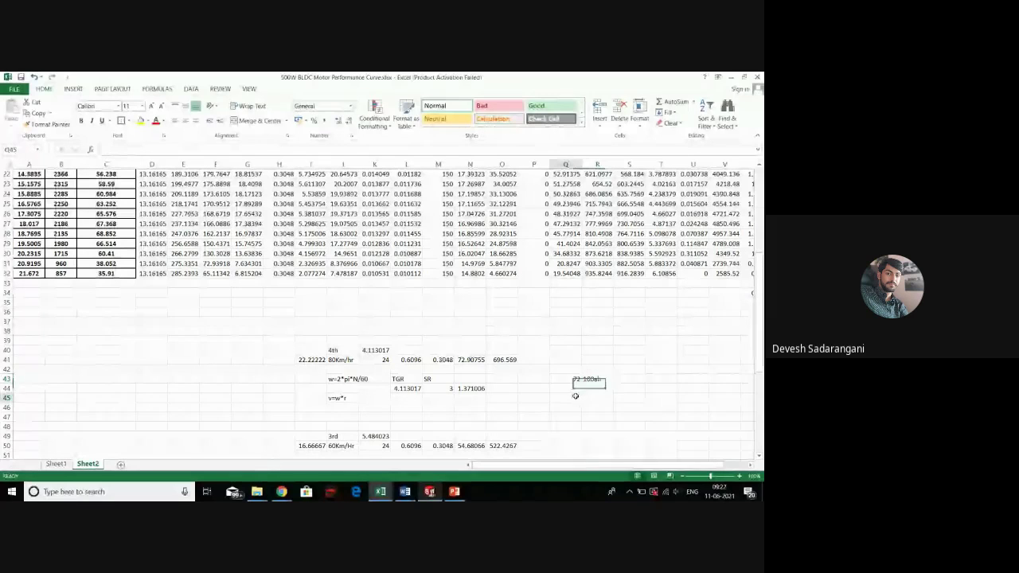
click(566, 397)
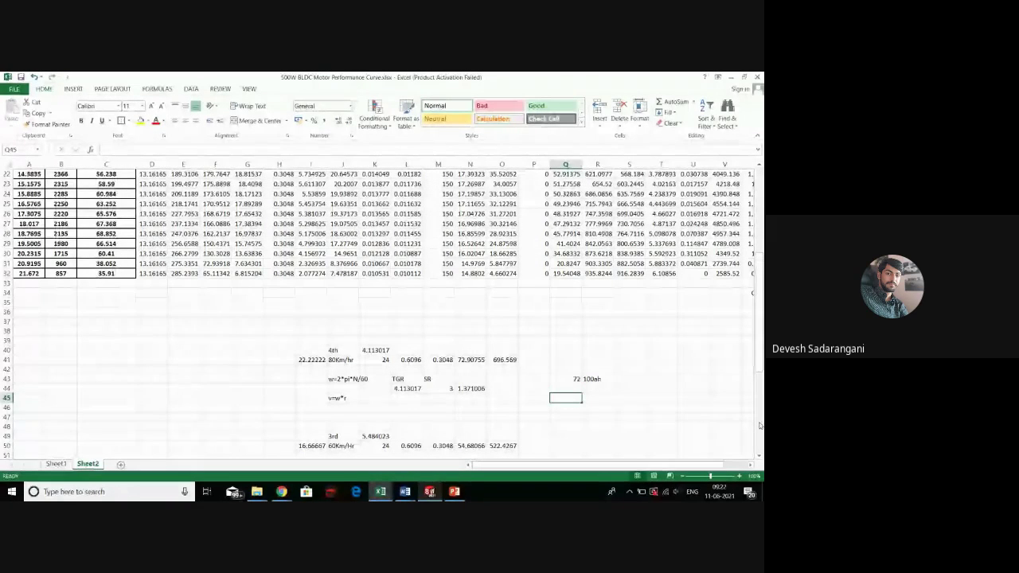
Enter 7200Whr in R45 and 7.2KWh in R46 below the 100ah rating
click(567, 379)
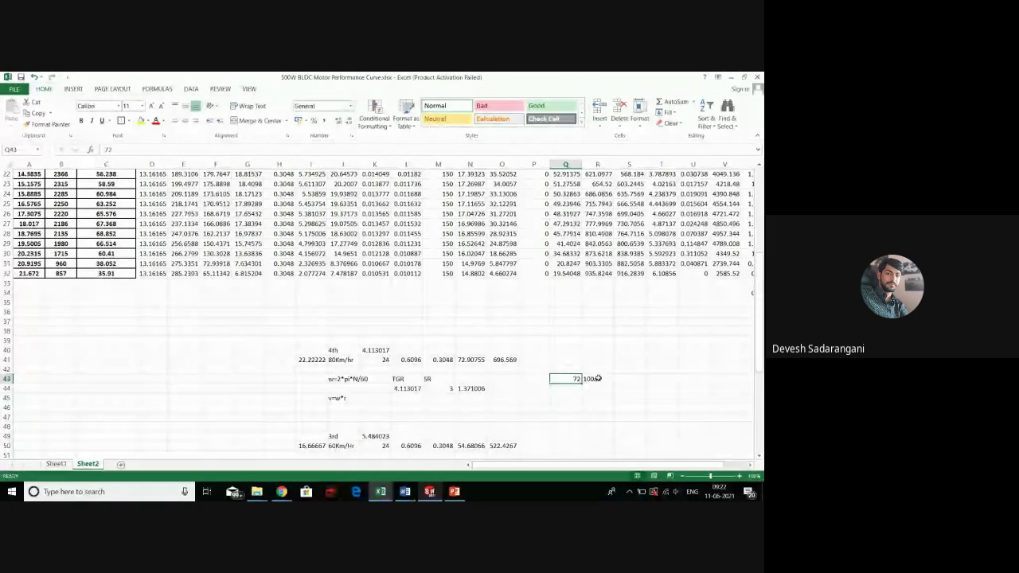
click(597, 379)
click(596, 397)
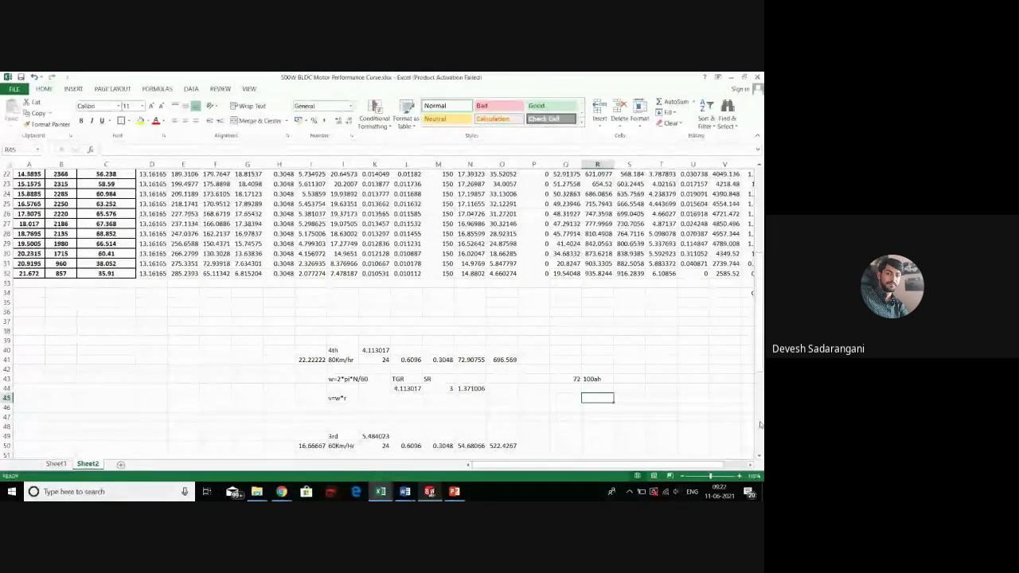
text(7200)
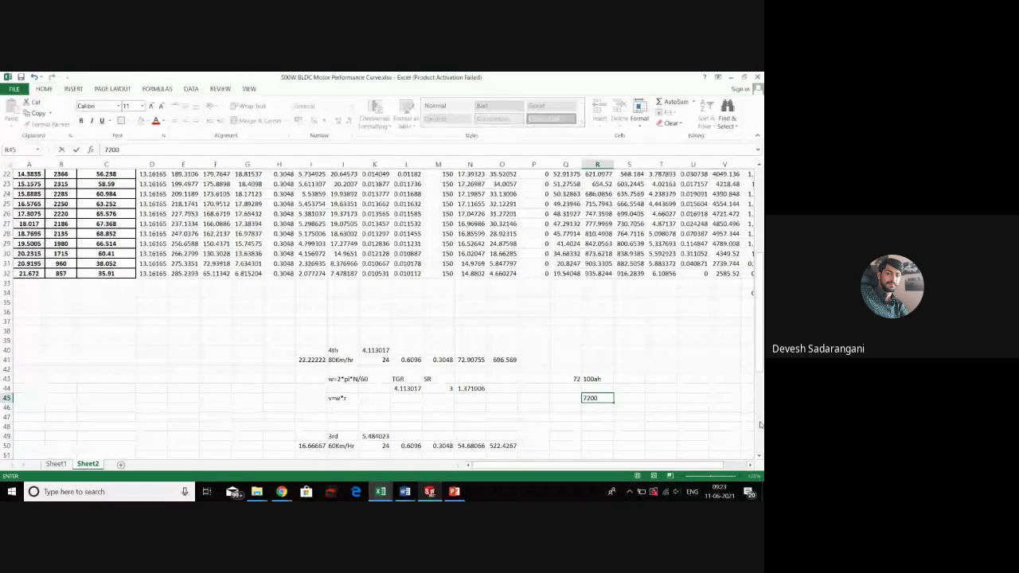
text(W)
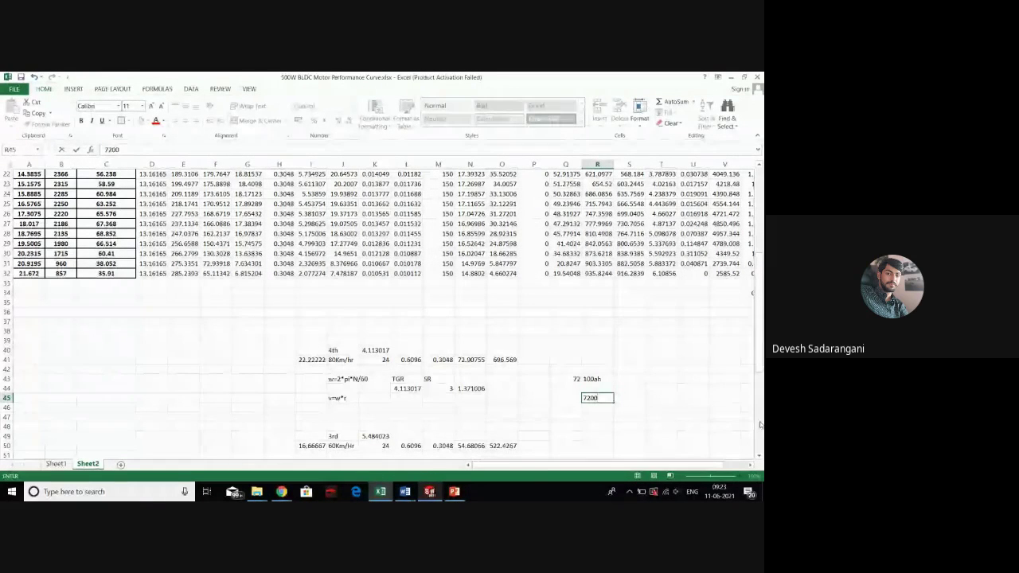
text(h)
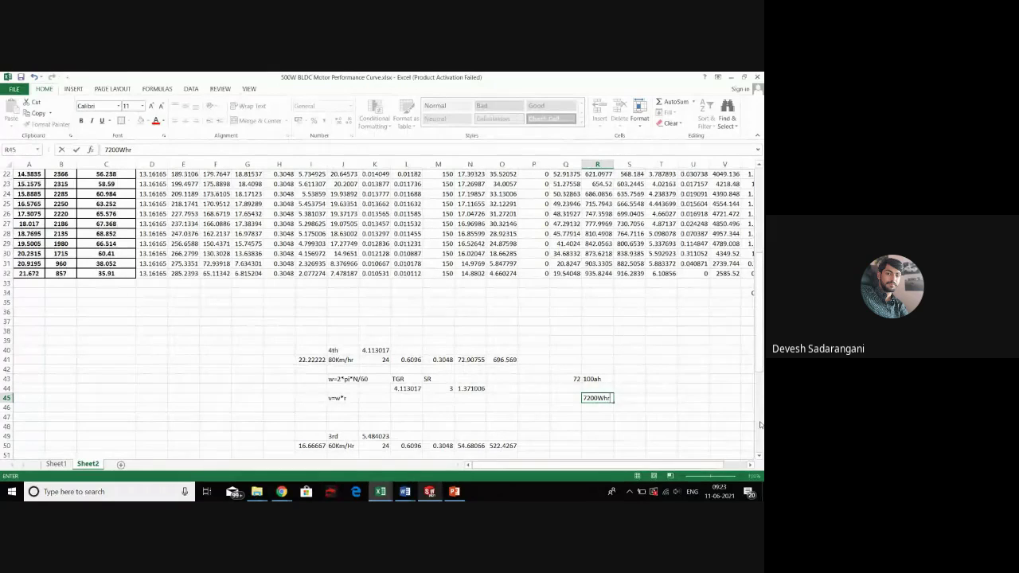
text(r)
key(Return)
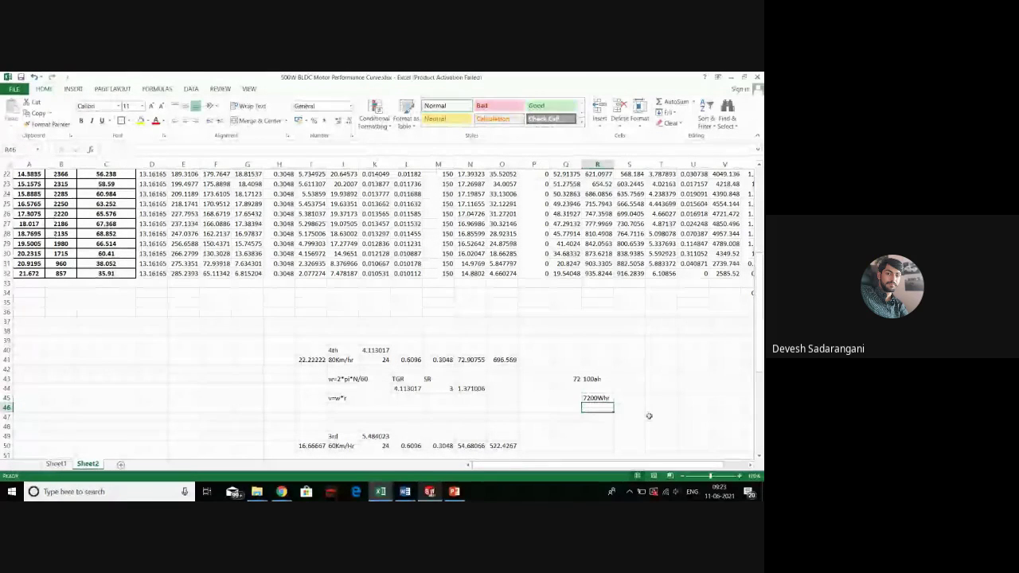
text(7.2)
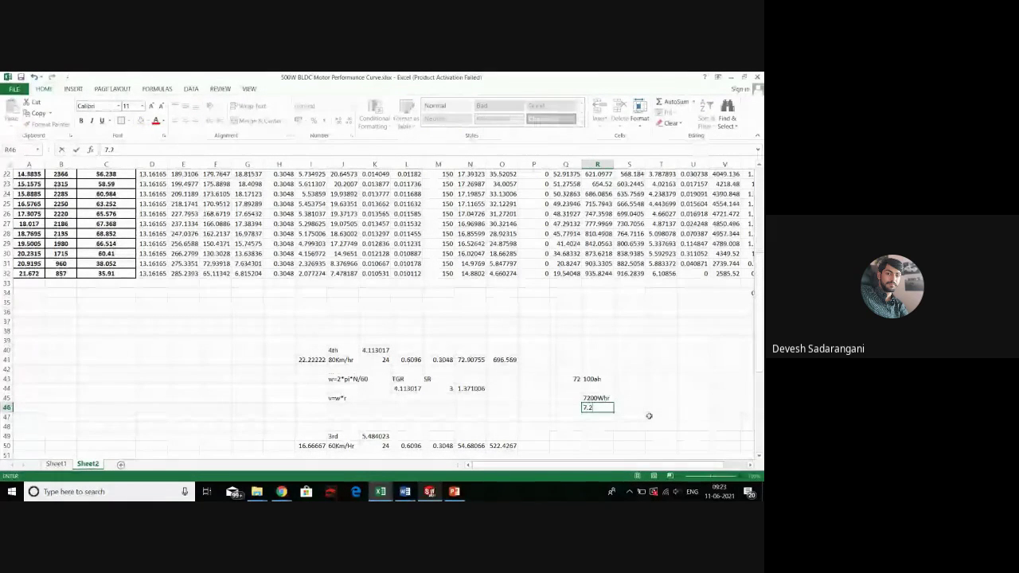
text(KW)
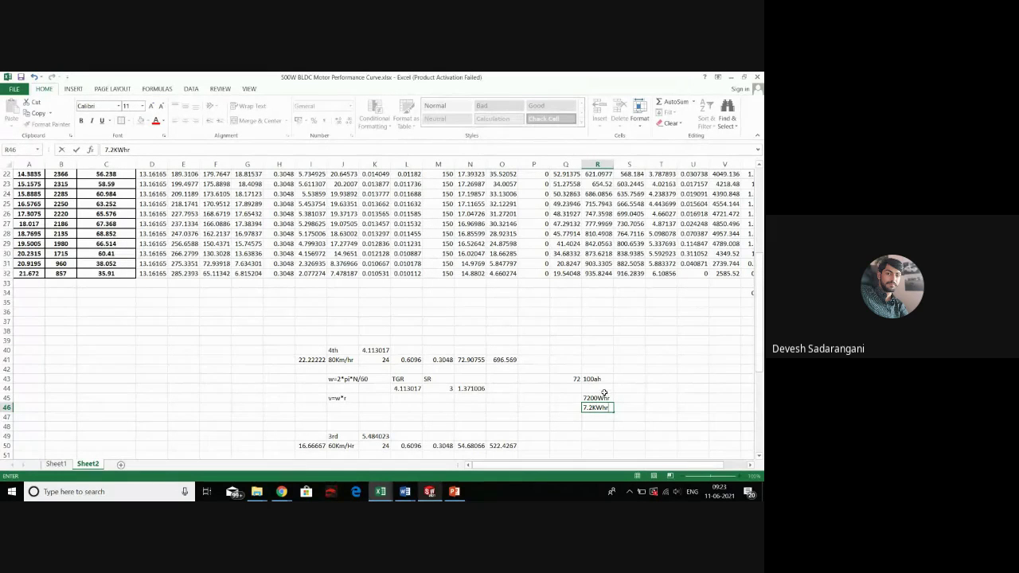
text(h)
click(617, 389)
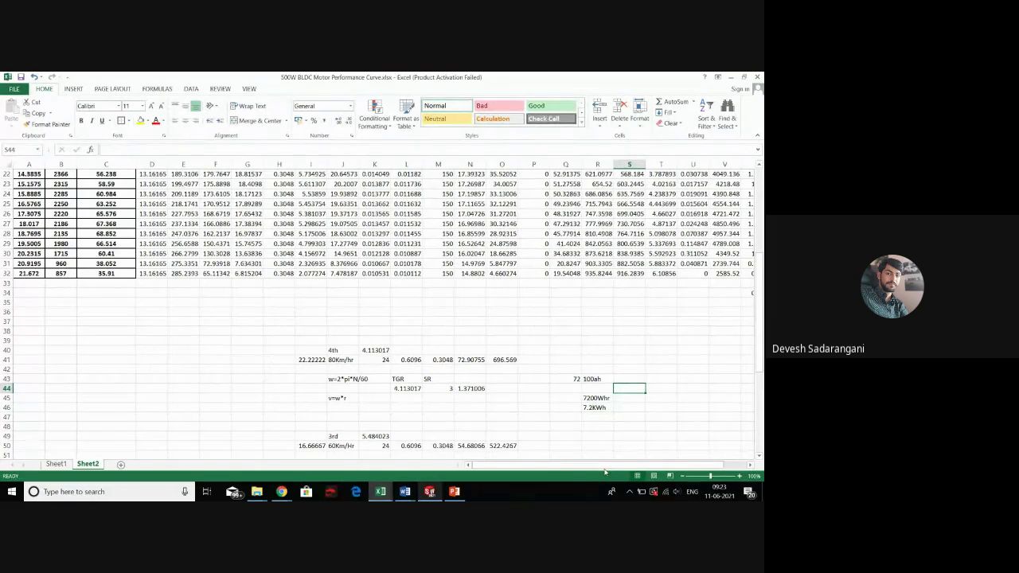
drag(610, 465, 692, 462)
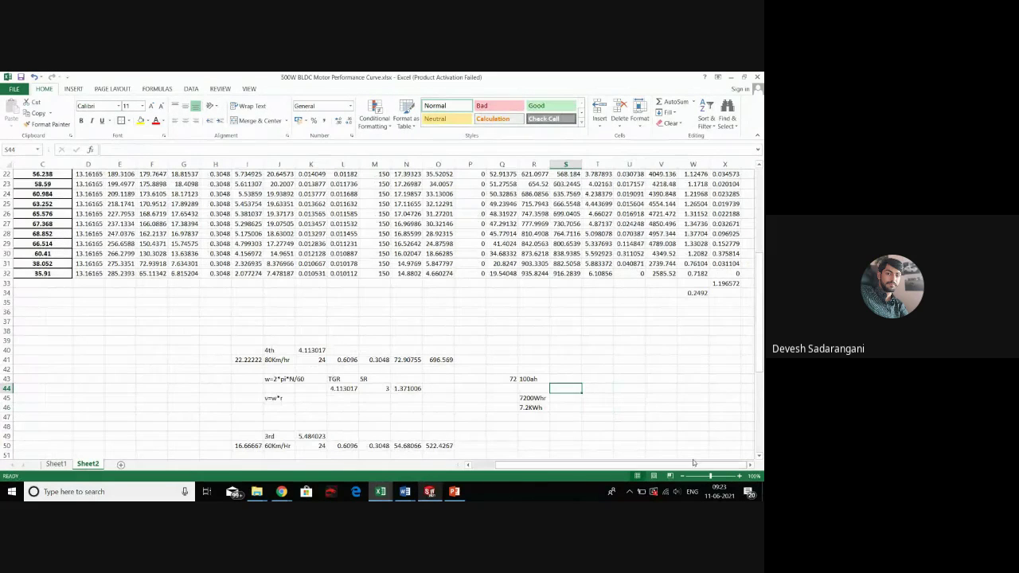
click(696, 293)
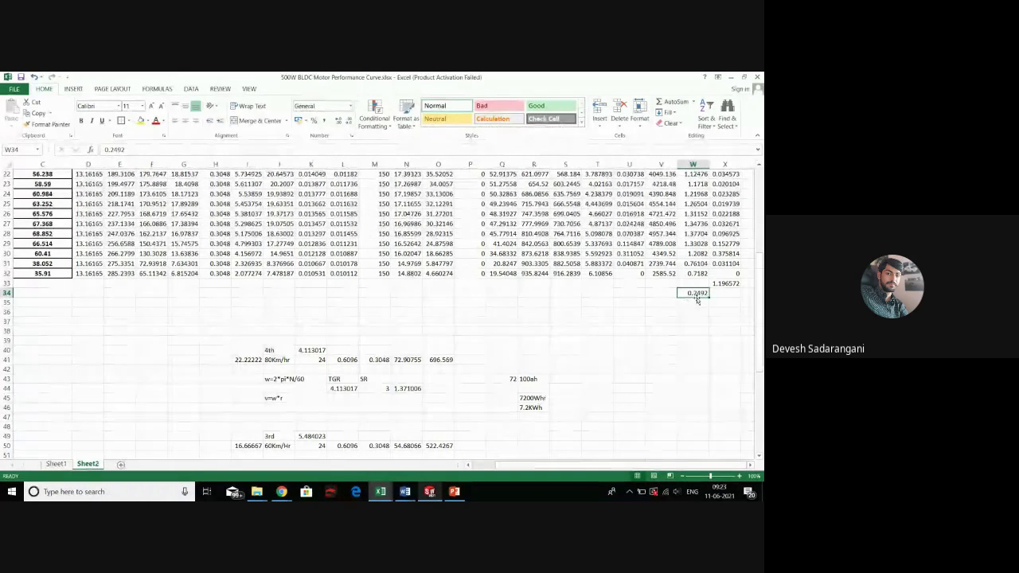
click(717, 293)
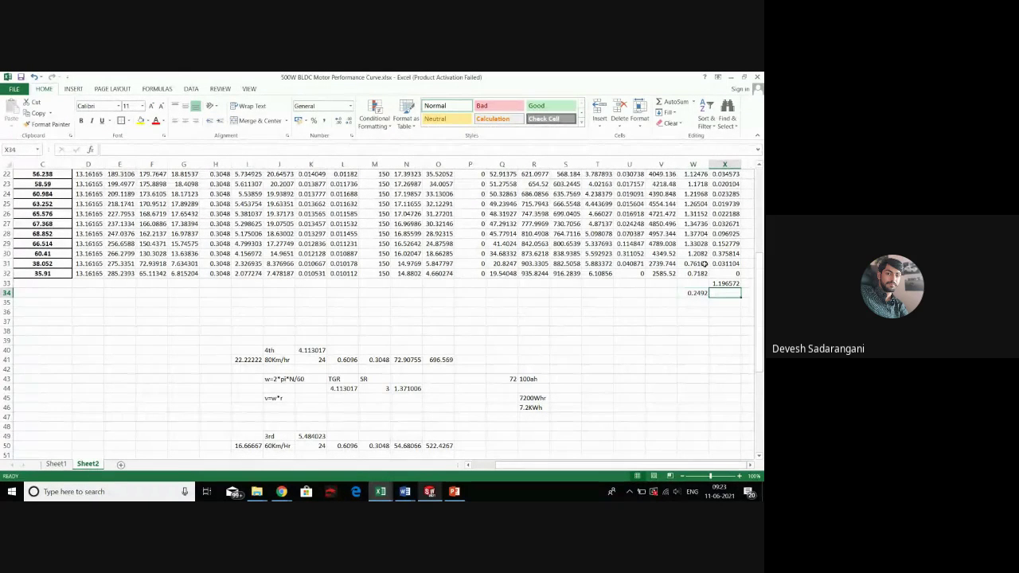
click(704, 294)
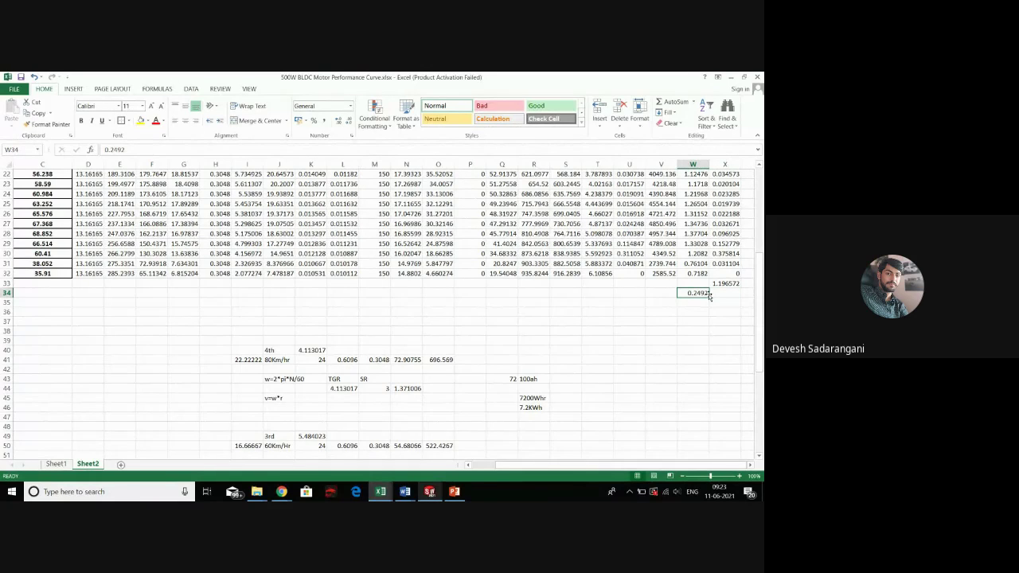
click(726, 295)
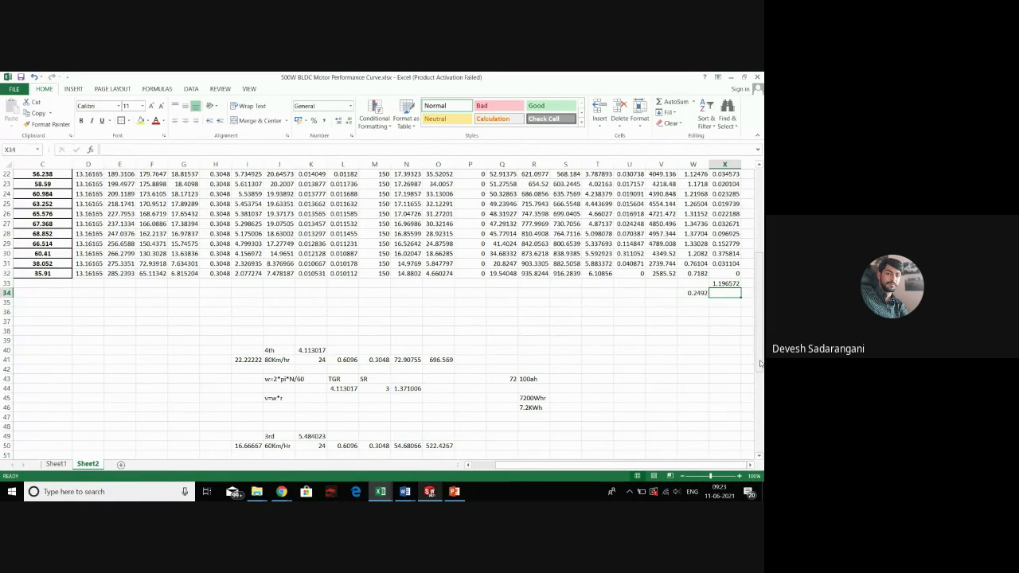
click(694, 293)
scroll(150, 371, up, 7)
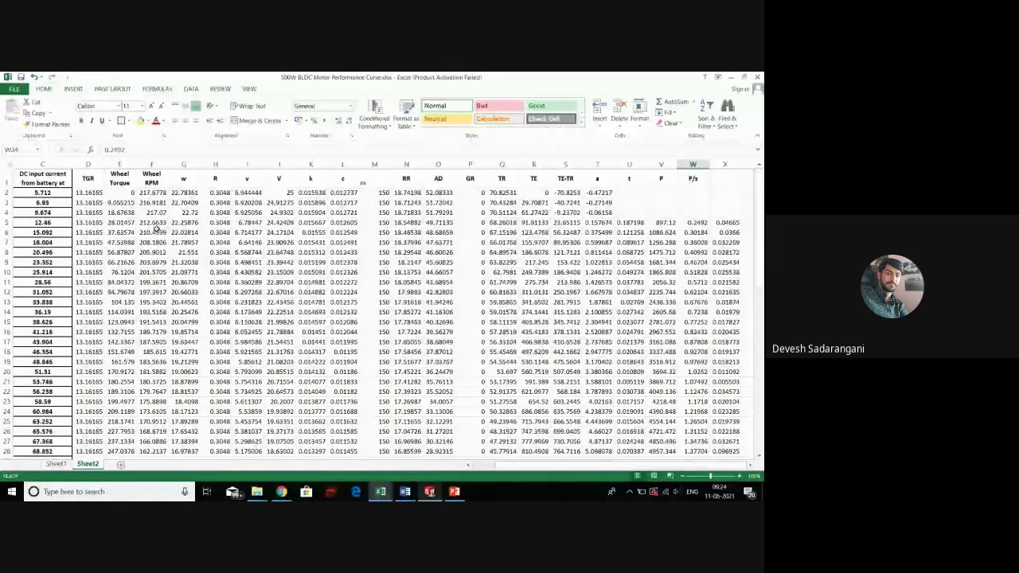
scroll(156, 262, down, 2)
scroll(128, 196, up, 2)
click(278, 223)
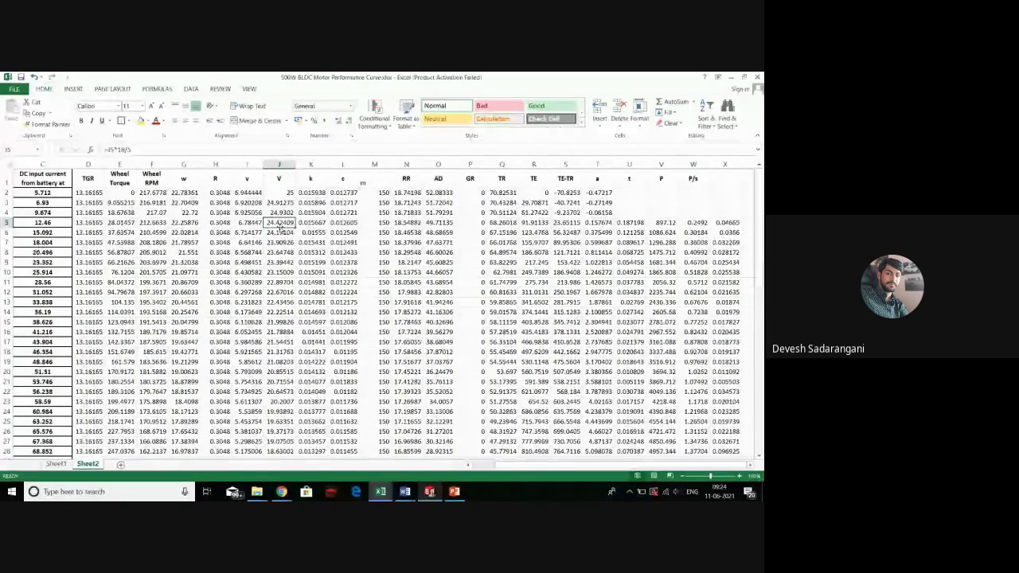
scroll(280, 227, down, 6)
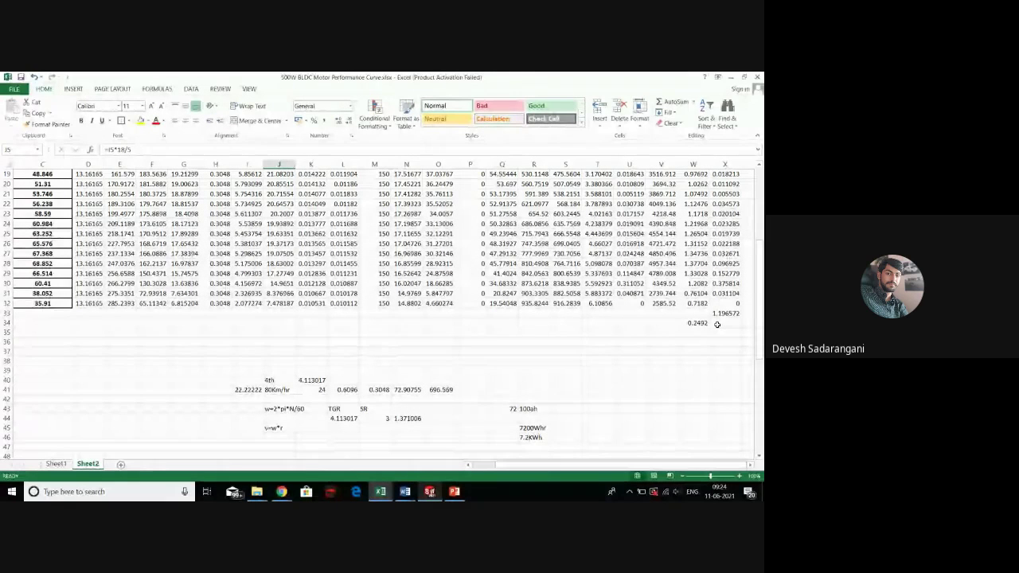
click(698, 324)
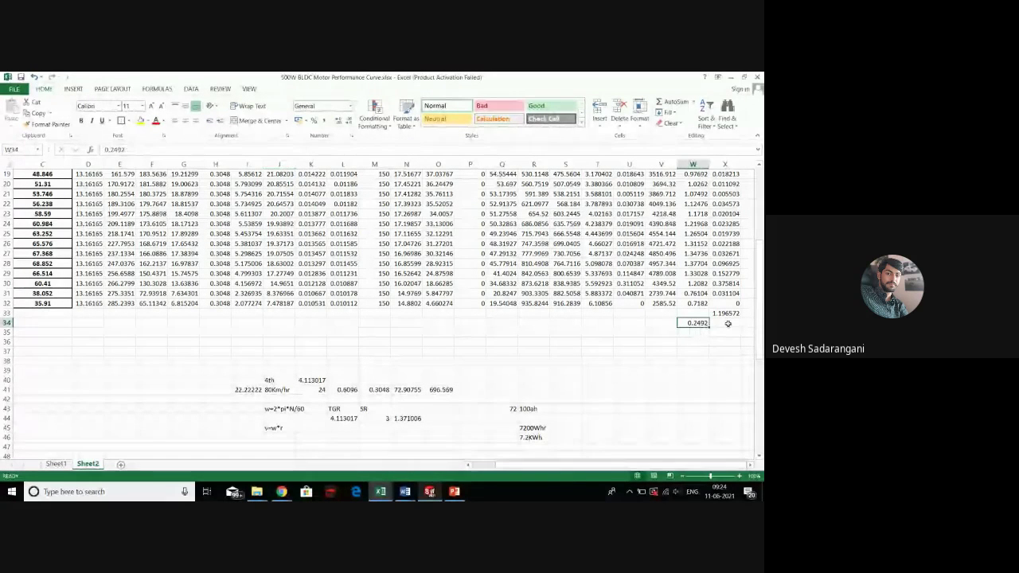
click(728, 323)
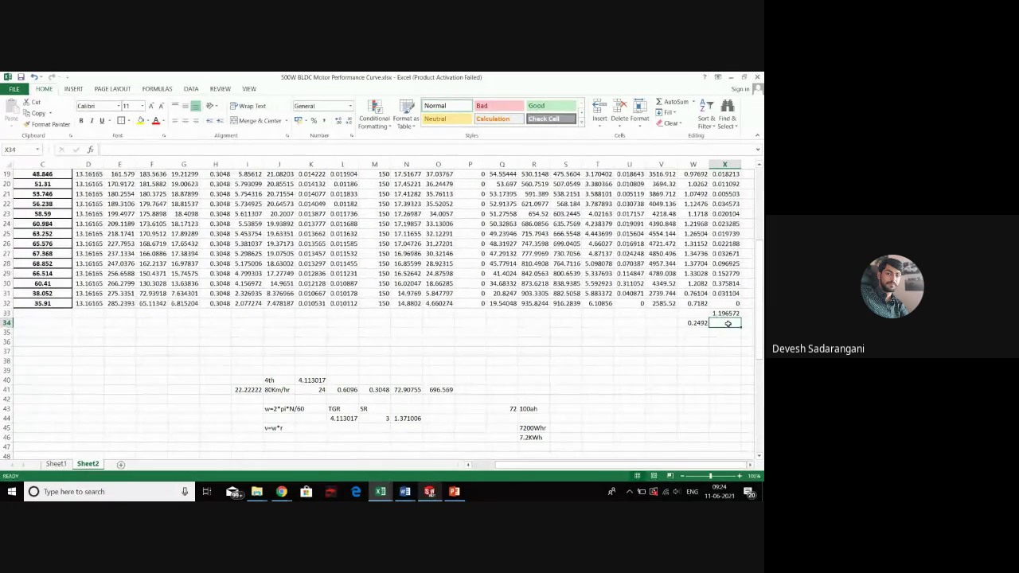
Enter =W34*3600 in X34, giving 897.12
text(=)
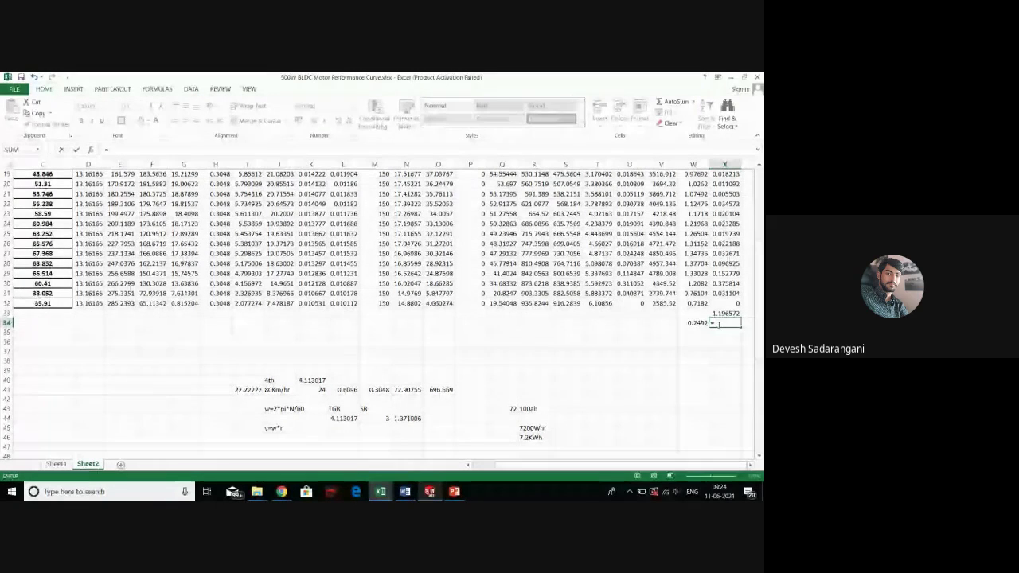
click(697, 325)
text(*)
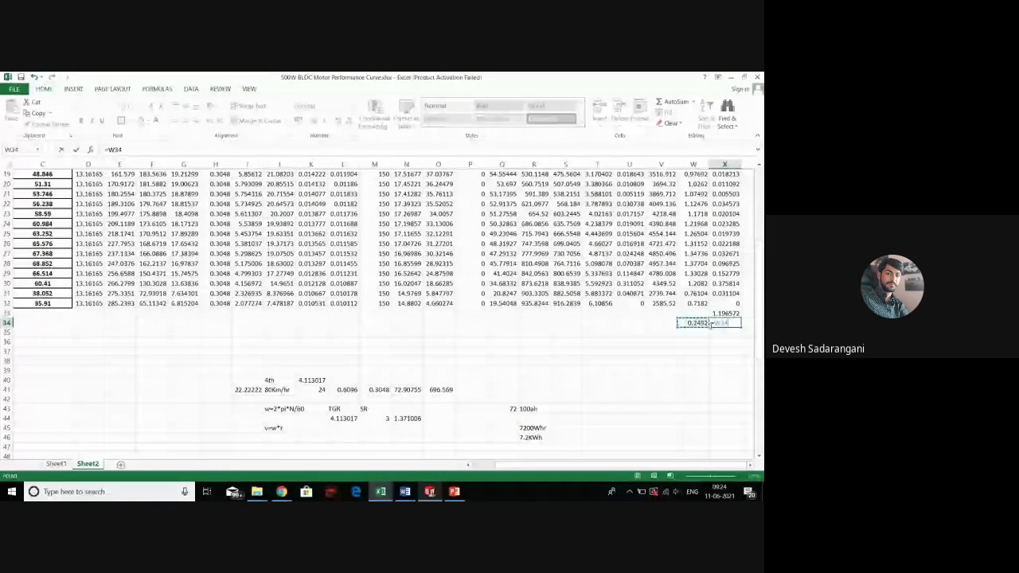
text(3600)
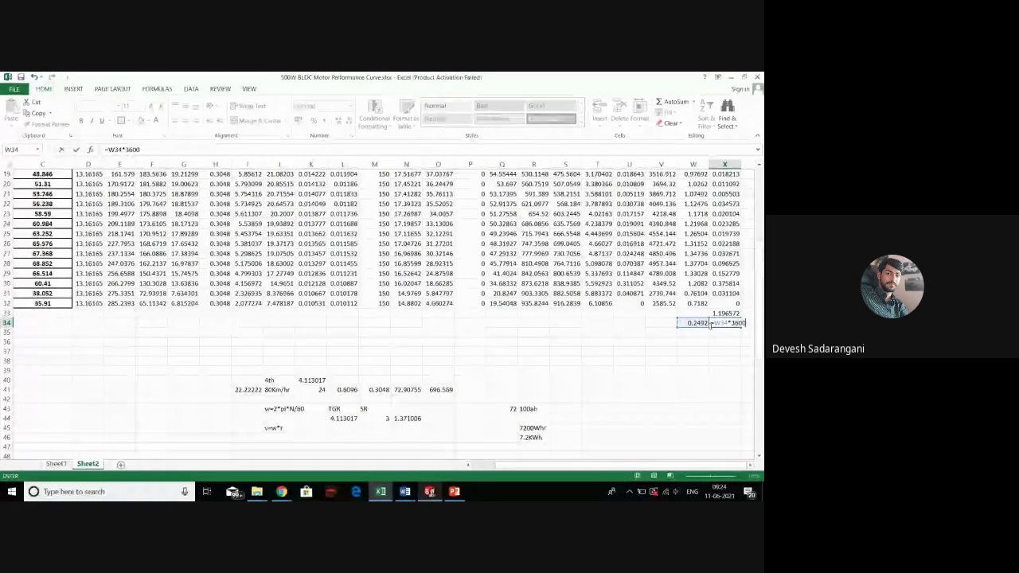
click(711, 323)
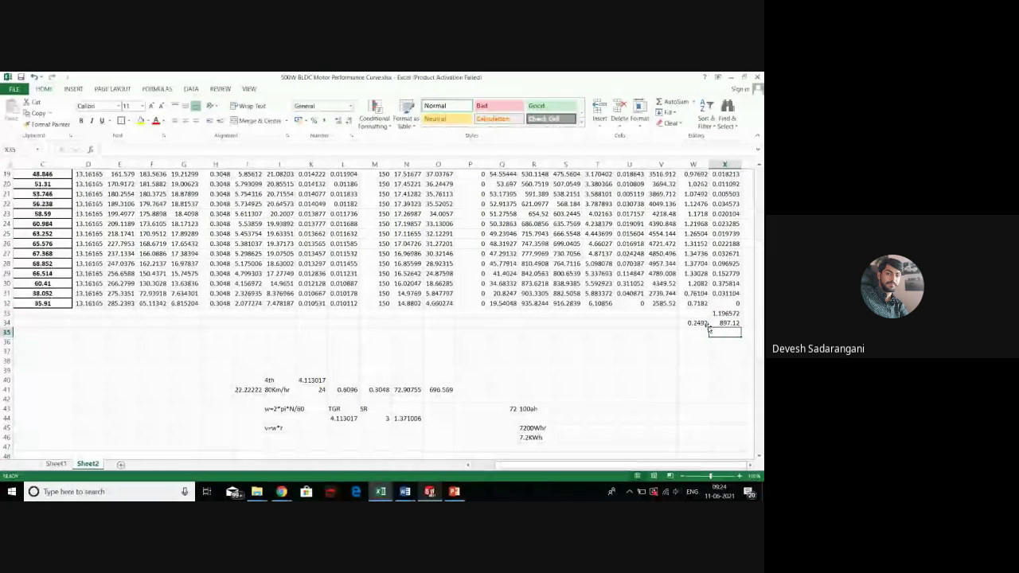
click(722, 339)
drag(724, 313, 724, 322)
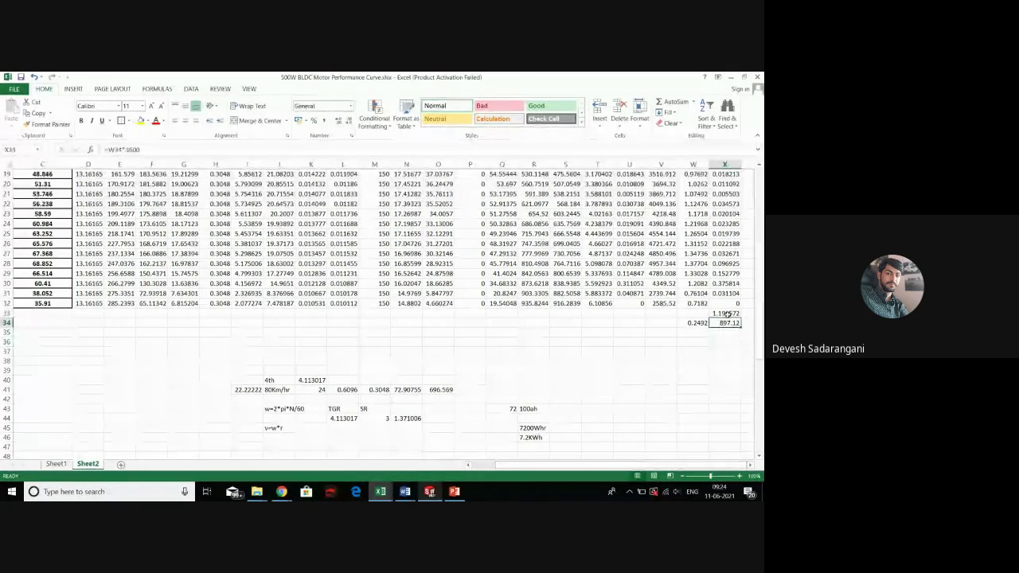
click(724, 322)
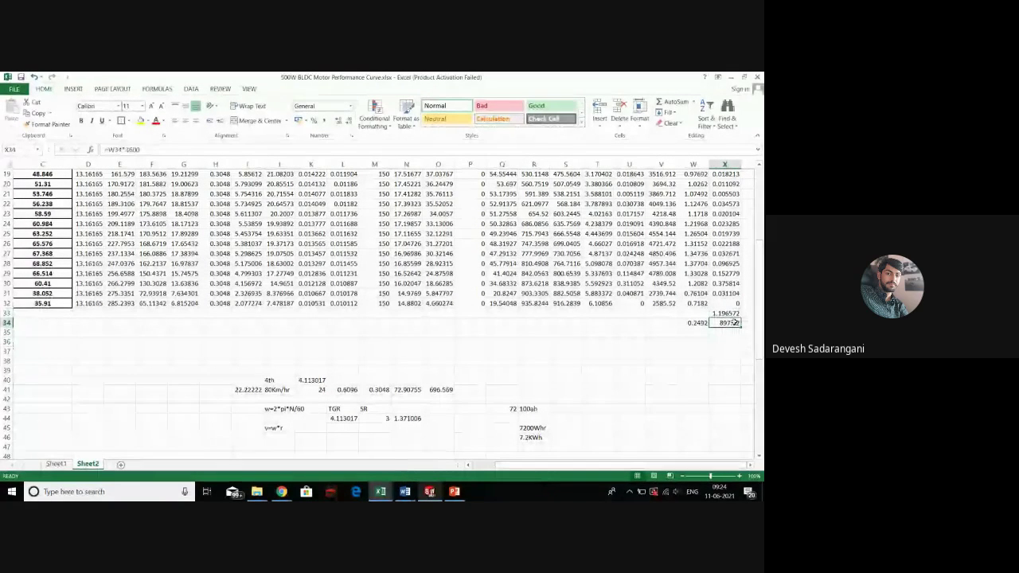
Enter =X34+X33 in X36, dismissing the formula warning, to show 898.3166
click(724, 341)
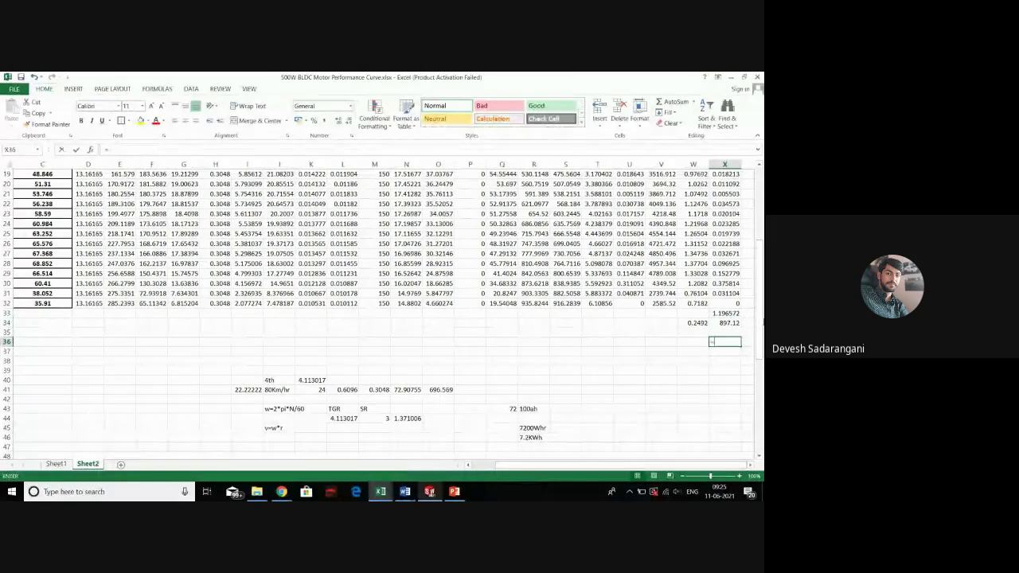
text(=)
click(727, 322)
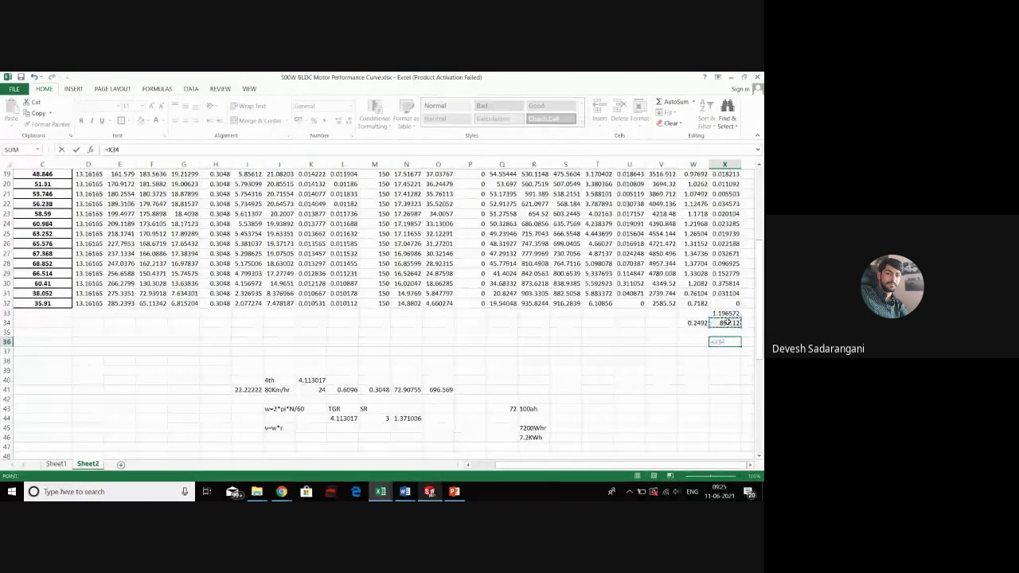
text(+)
click(721, 313)
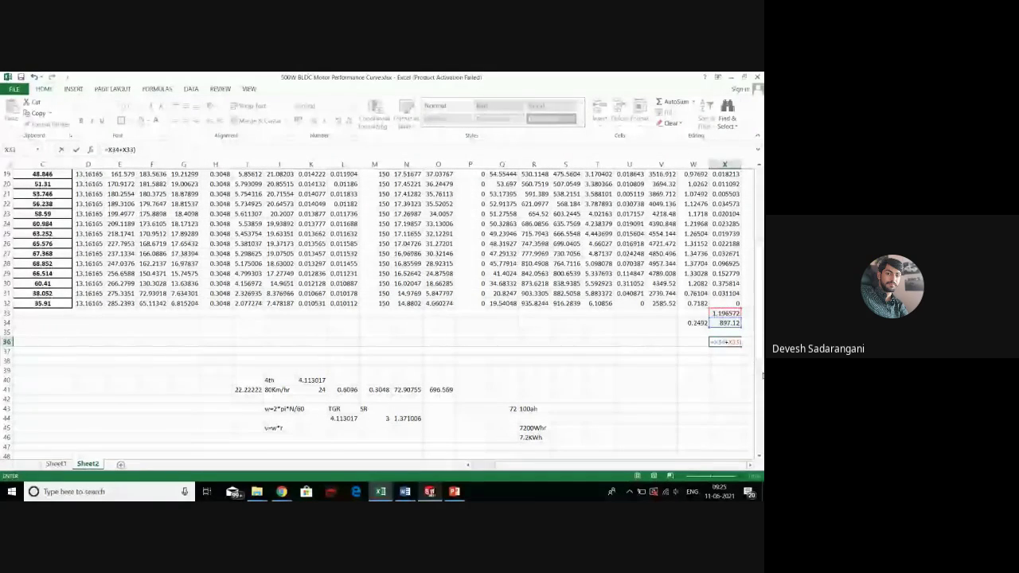
key(Return)
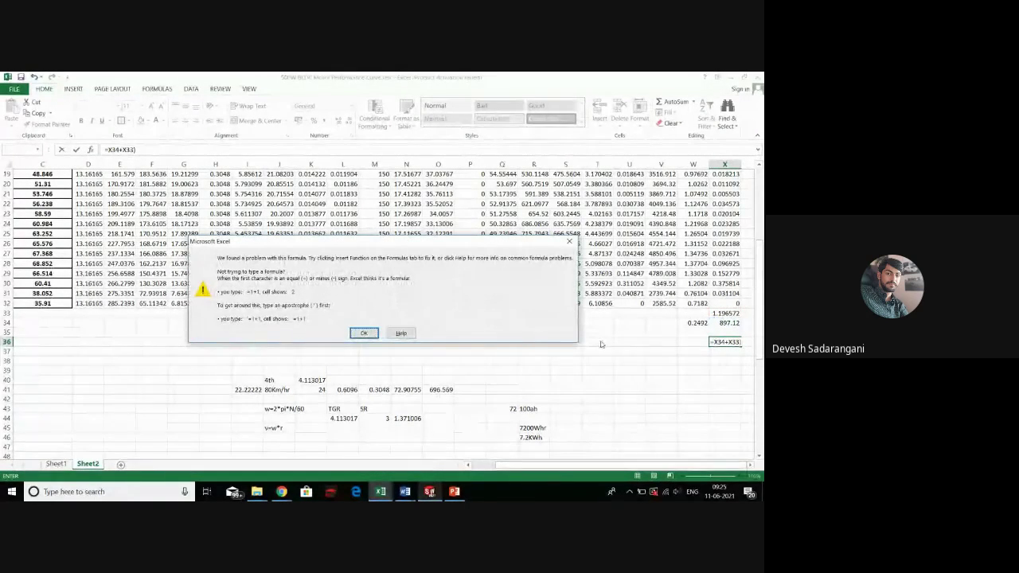
key(Return)
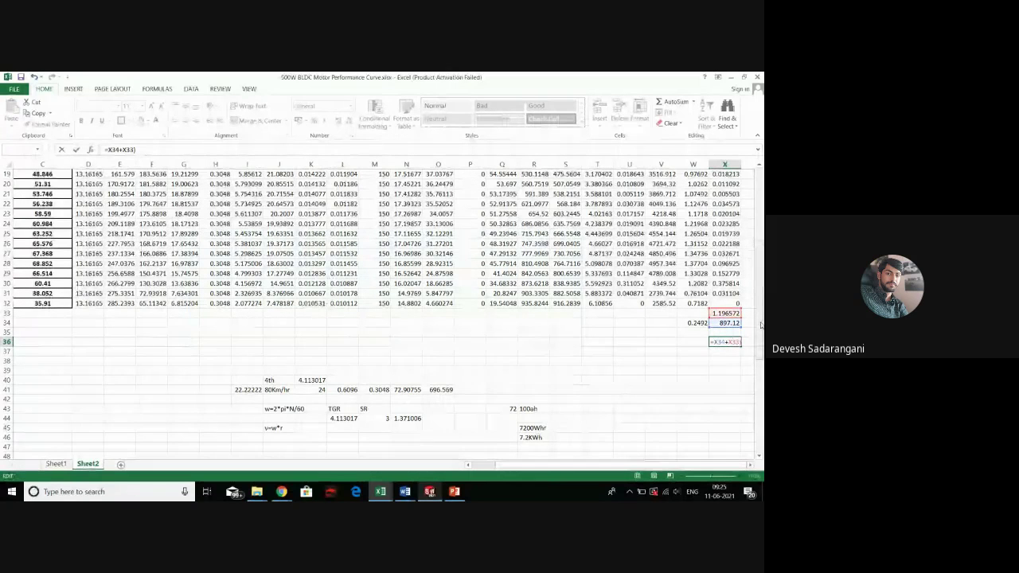
click(589, 418)
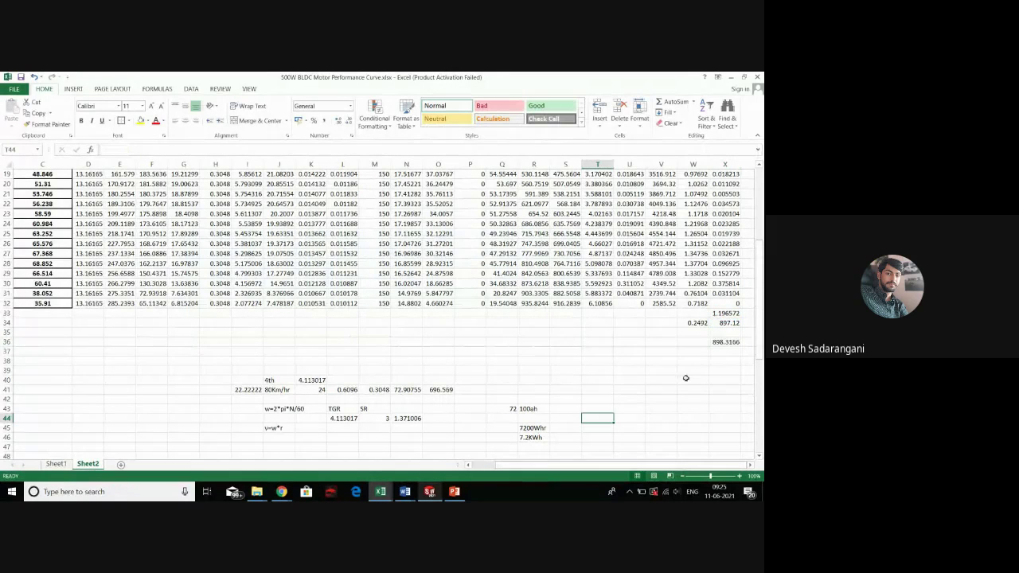
Type 897.12 as a plain value in X37, below the X36 total
click(733, 342)
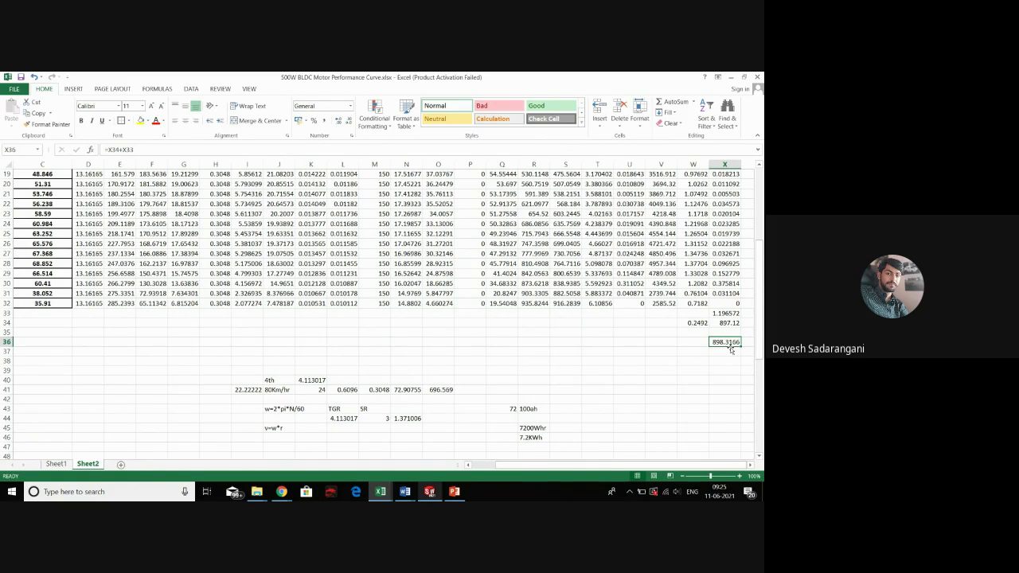
click(537, 428)
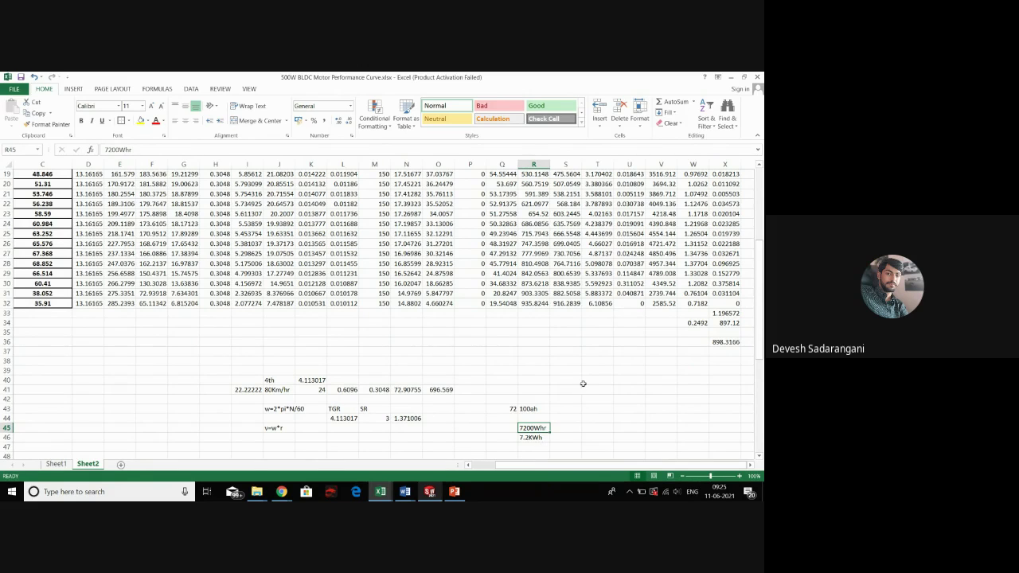
click(612, 367)
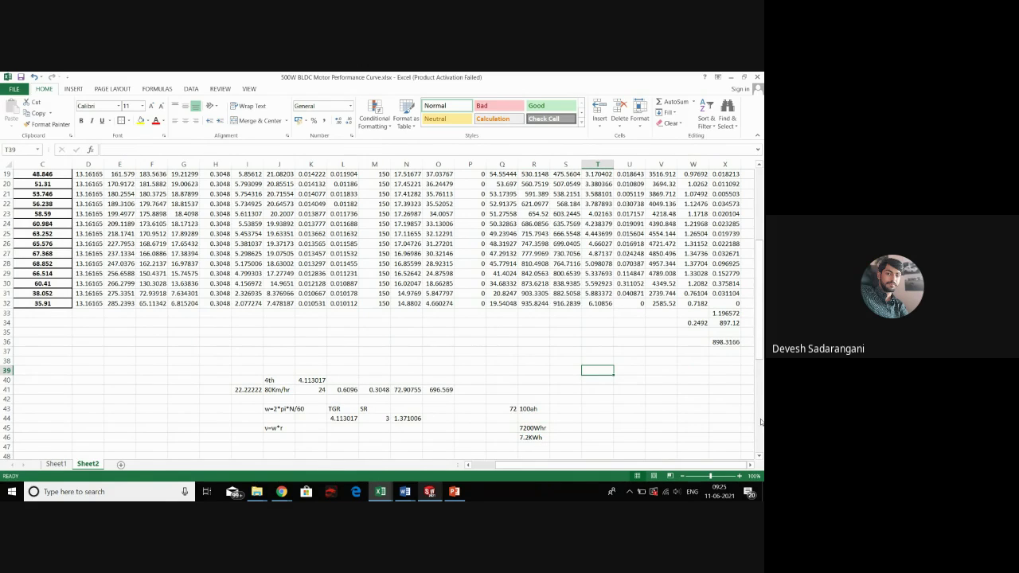
click(722, 351)
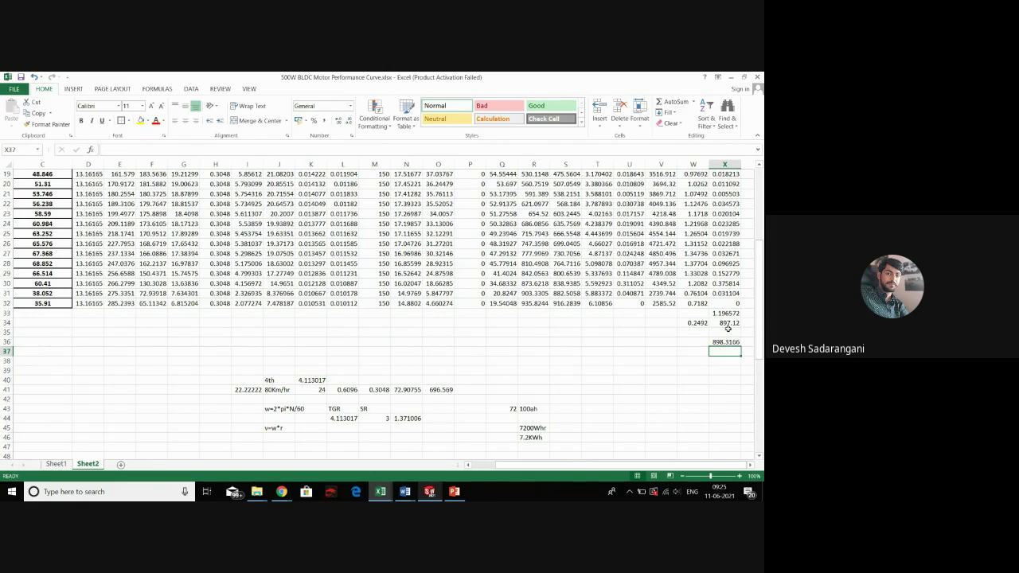
text(897)
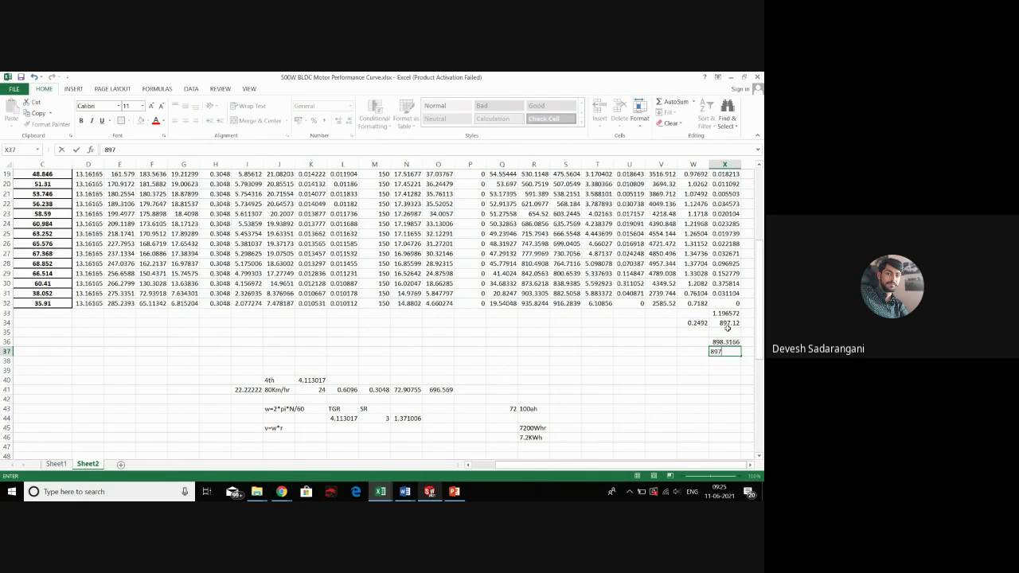
text(.12)
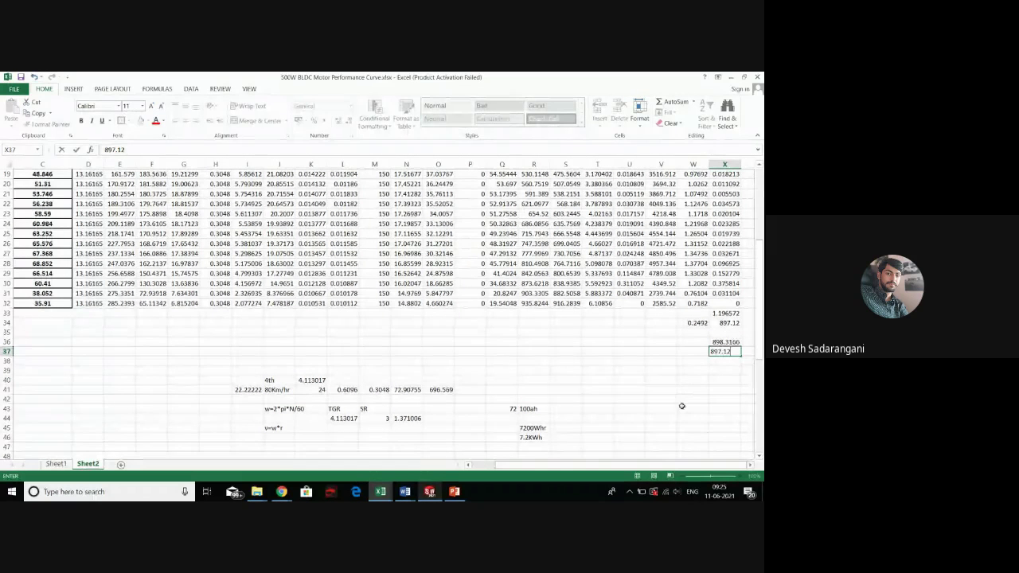
click(682, 408)
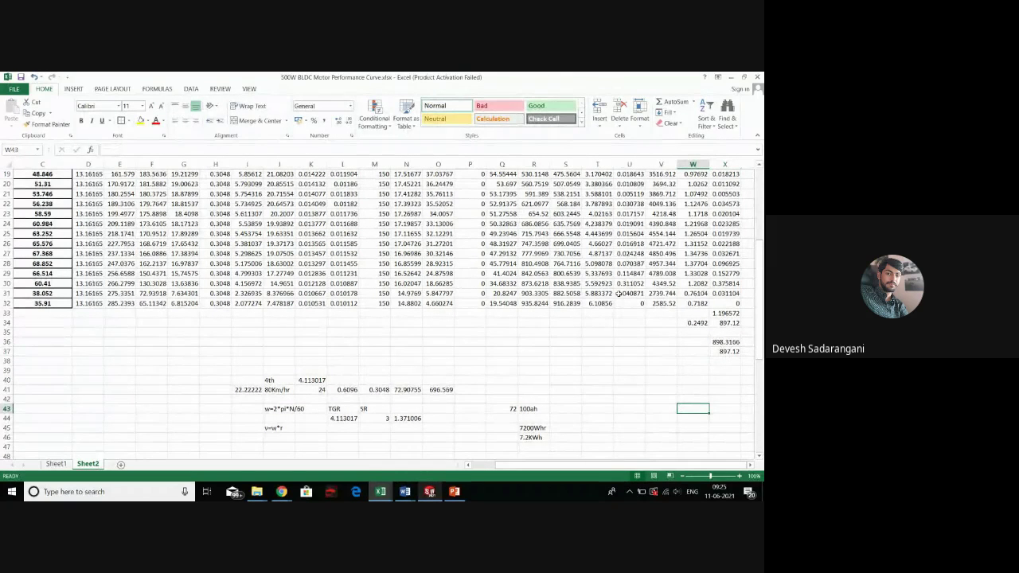
Enter =7200-X36 in T43 for the remaining battery energy, 6301.683
click(599, 408)
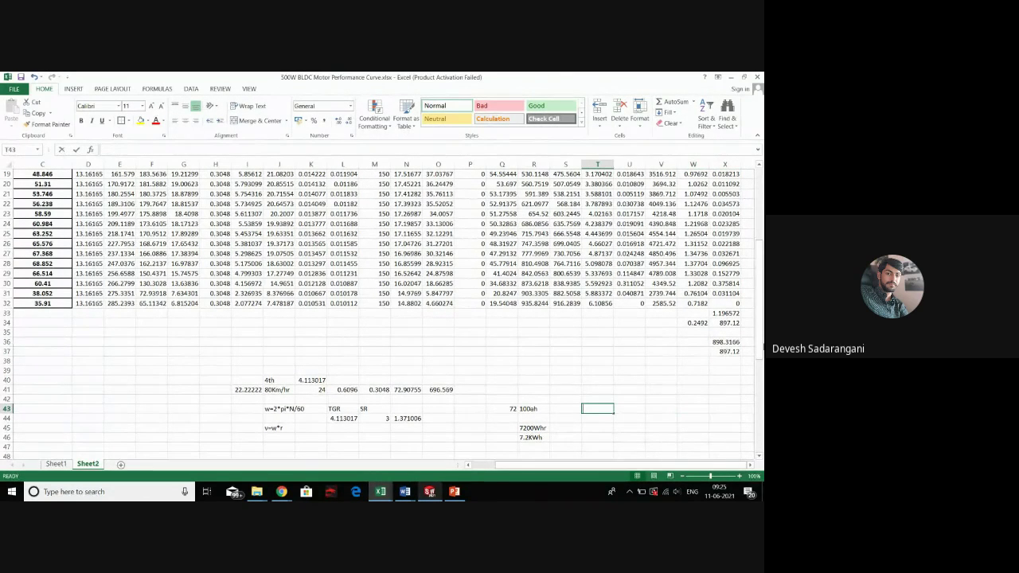
text(7200)
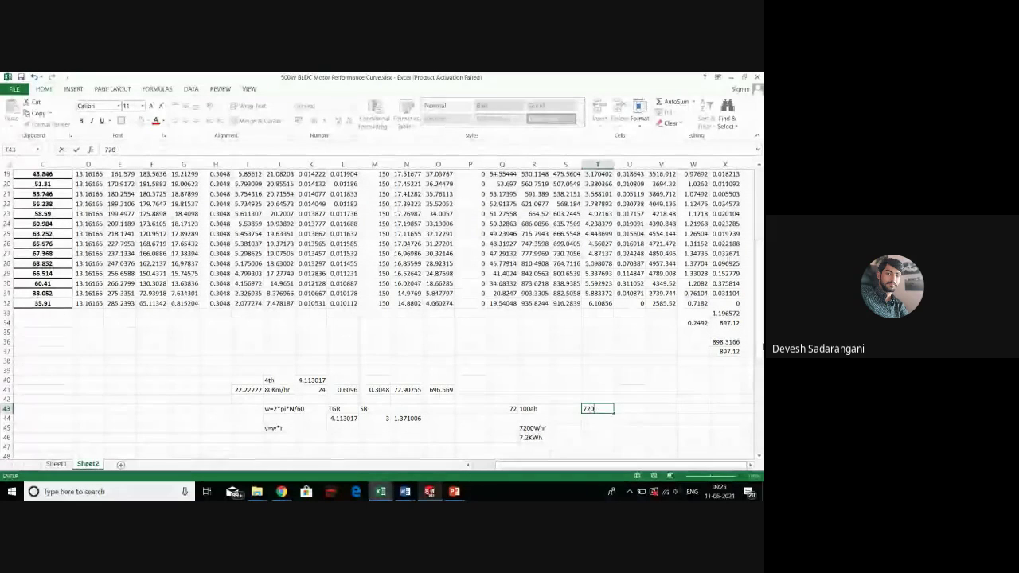
key(BackSpace)
key(BackSpace)
key(BackSpace)
key(BackSpace)
text(=)
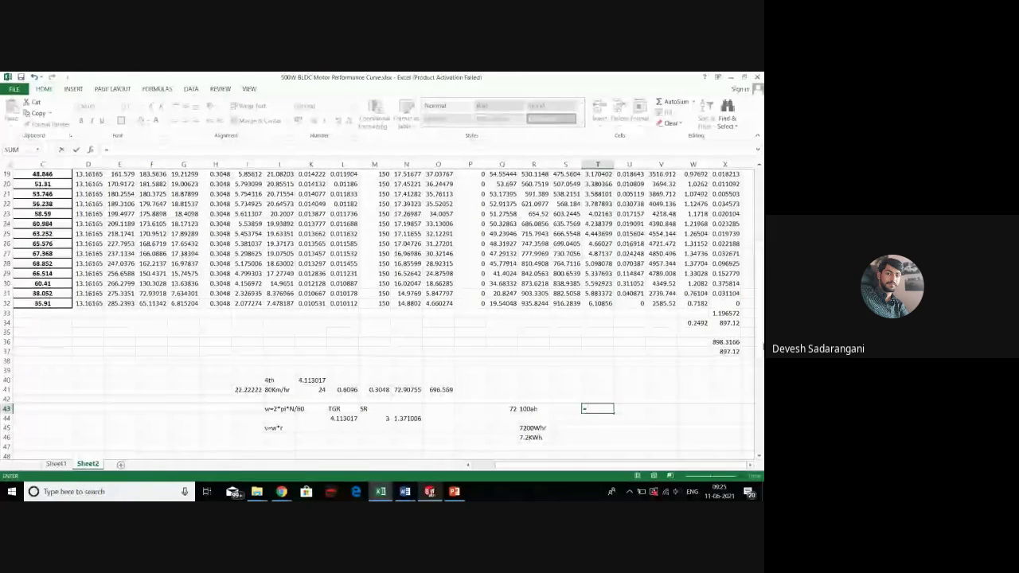
text(7200)
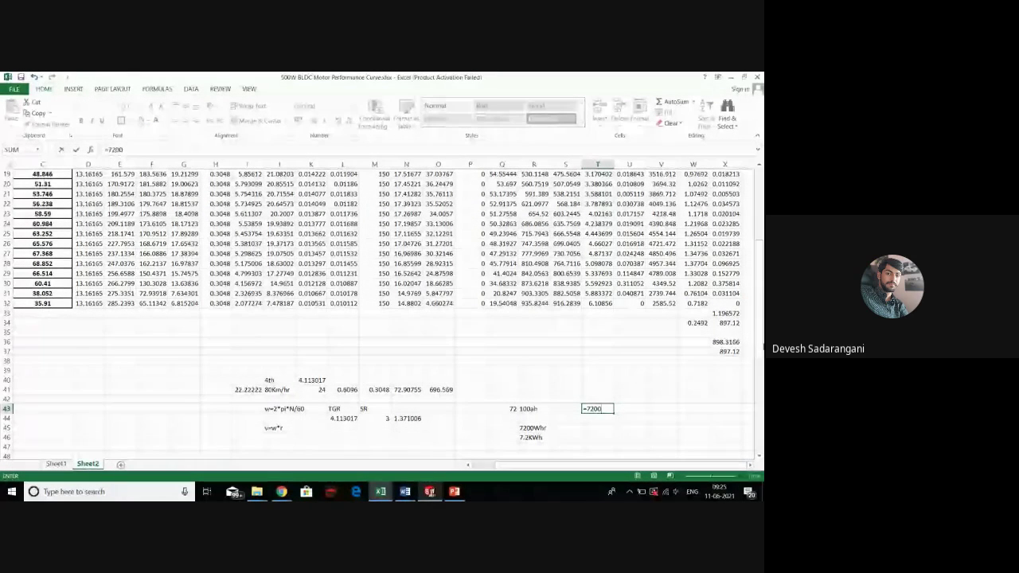
text(-)
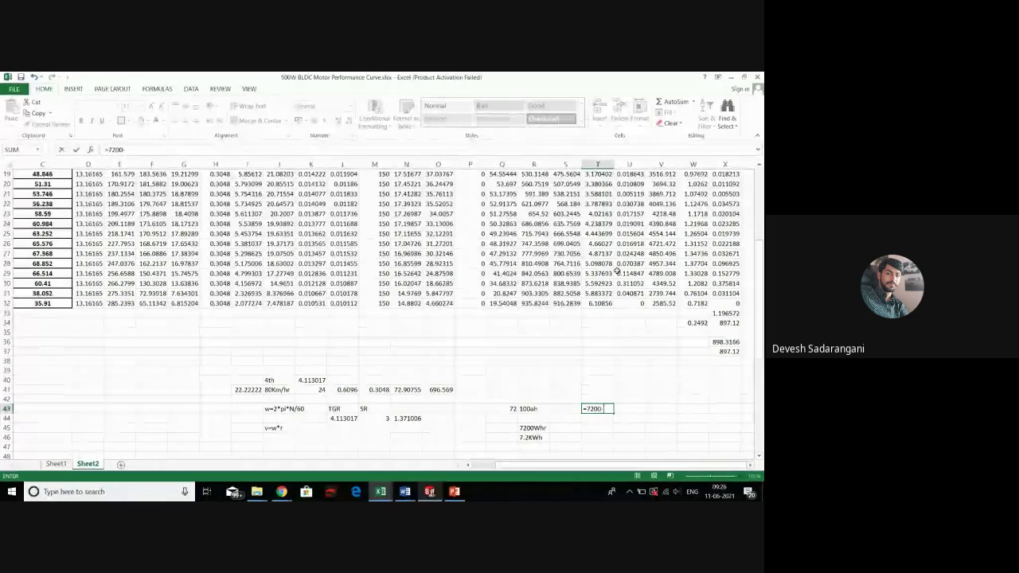
click(725, 342)
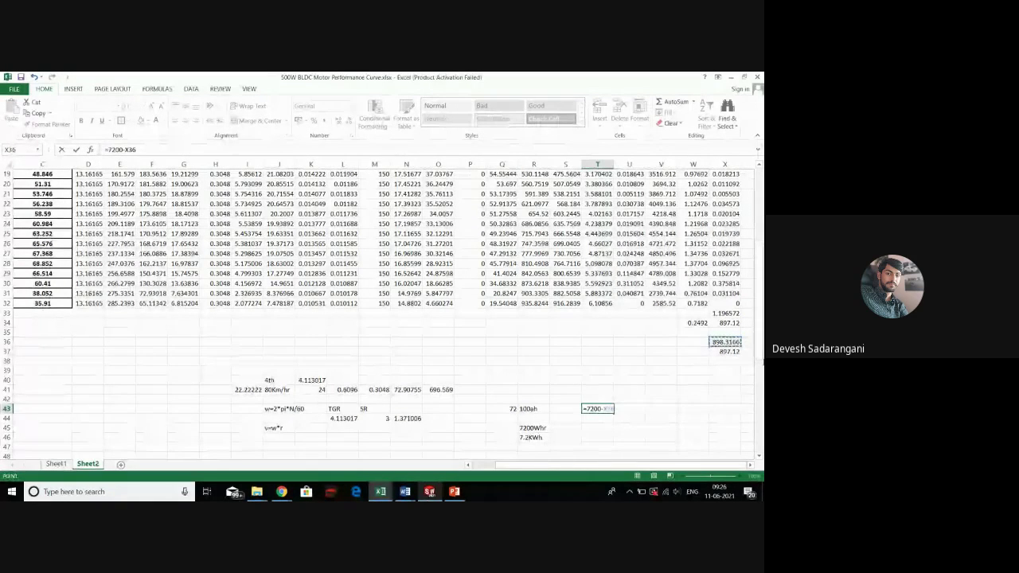
key(Return)
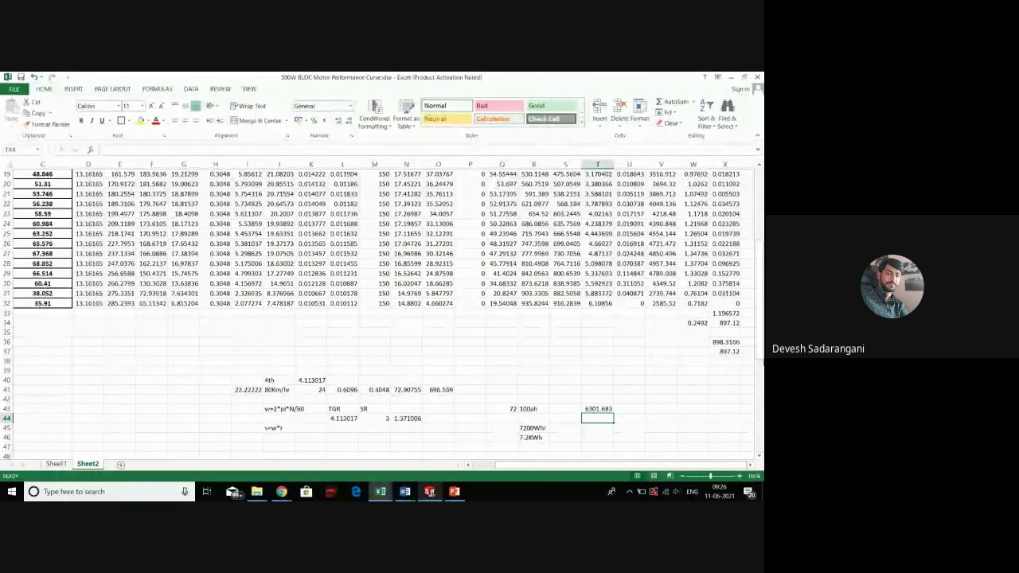
Enter =T43/X37 in T44, giving the ratio 7.024348
text(=)
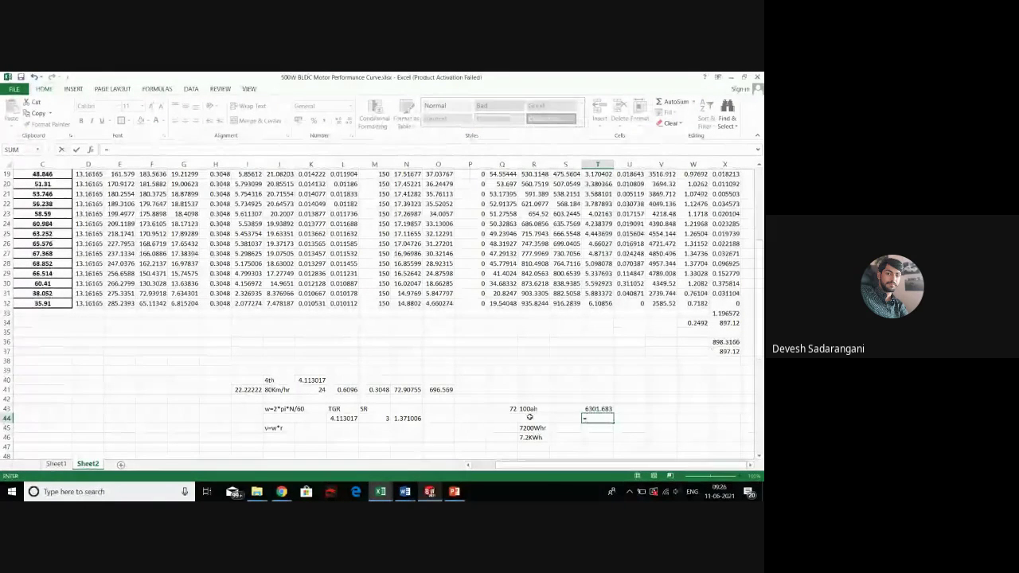
click(598, 408)
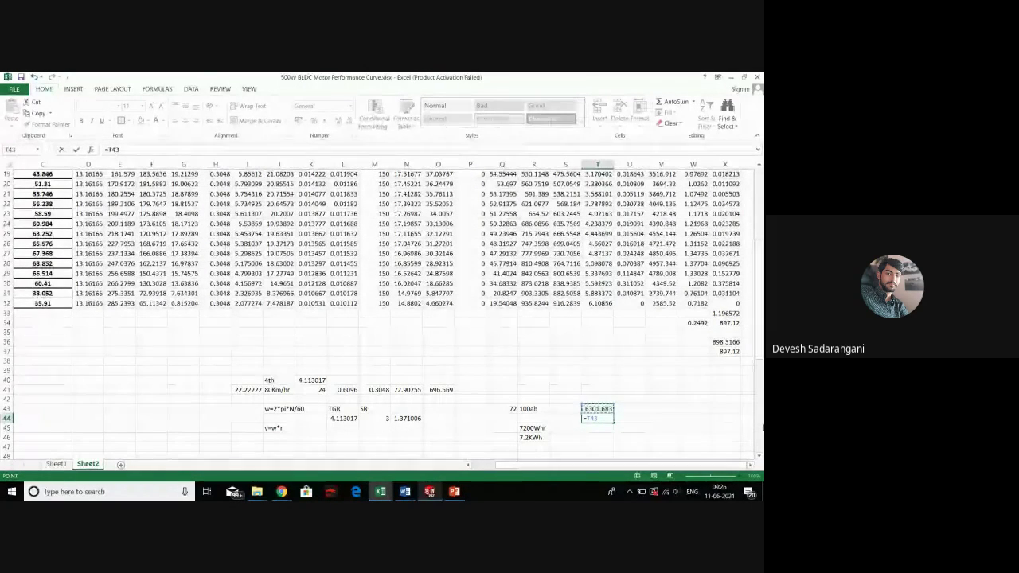
text(/)
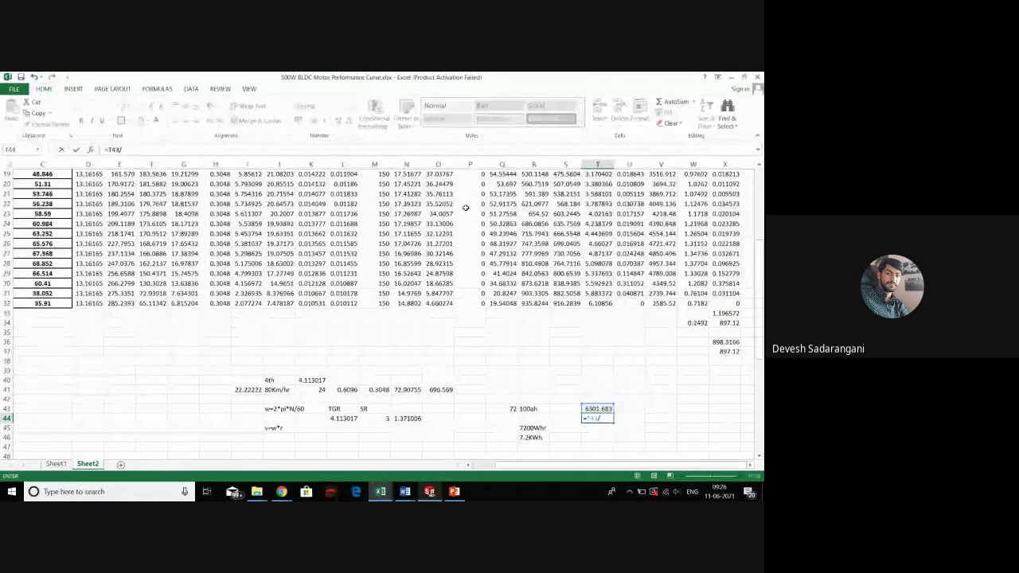
click(712, 351)
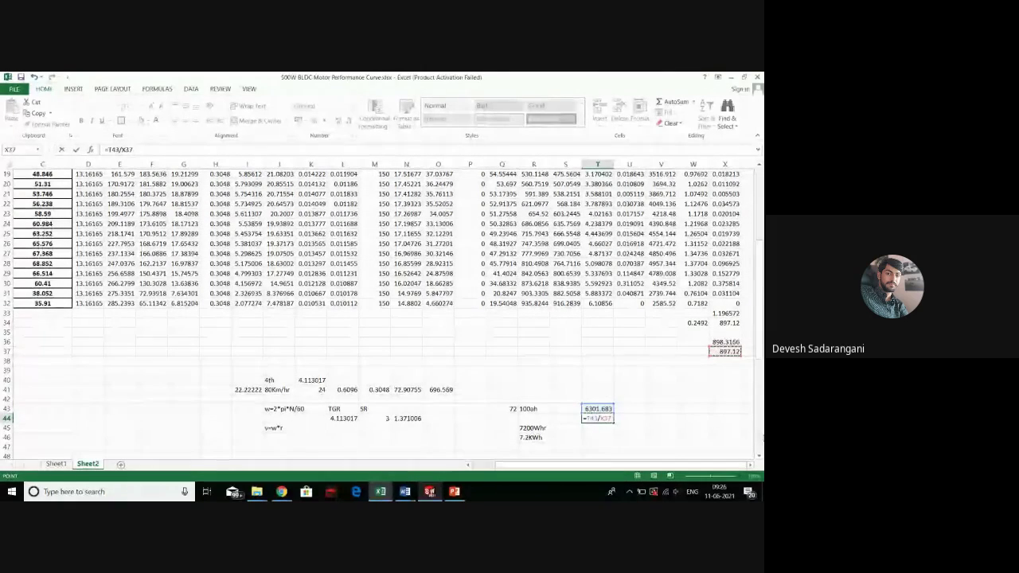
key(Return)
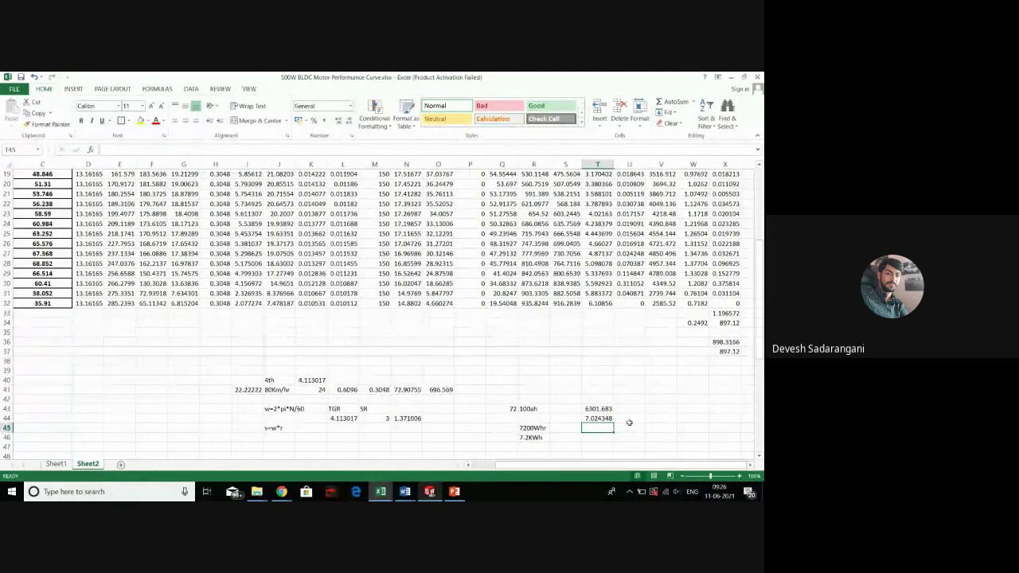
key(Up)
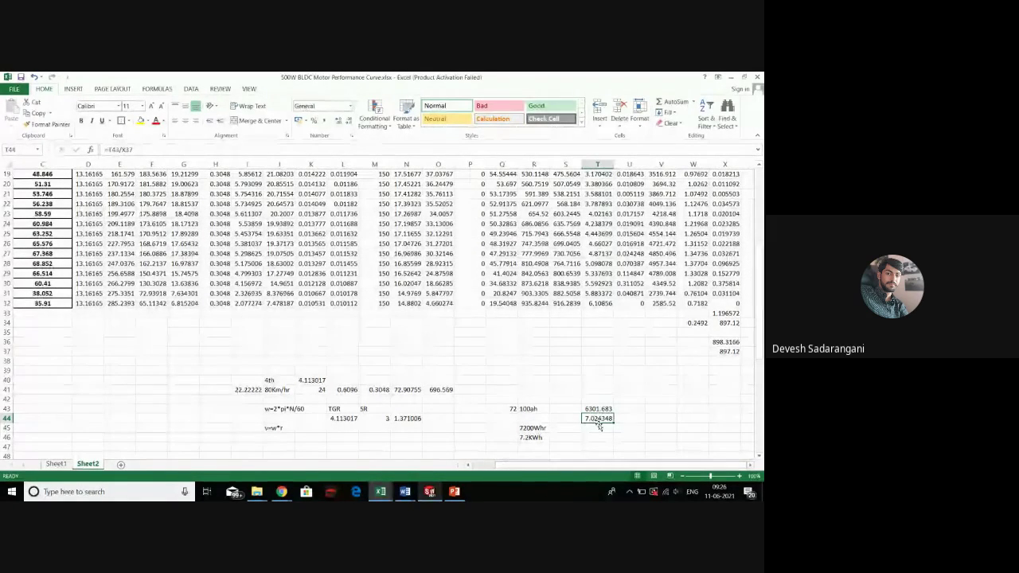
Clear the contents of T44 and T43
key(Delete)
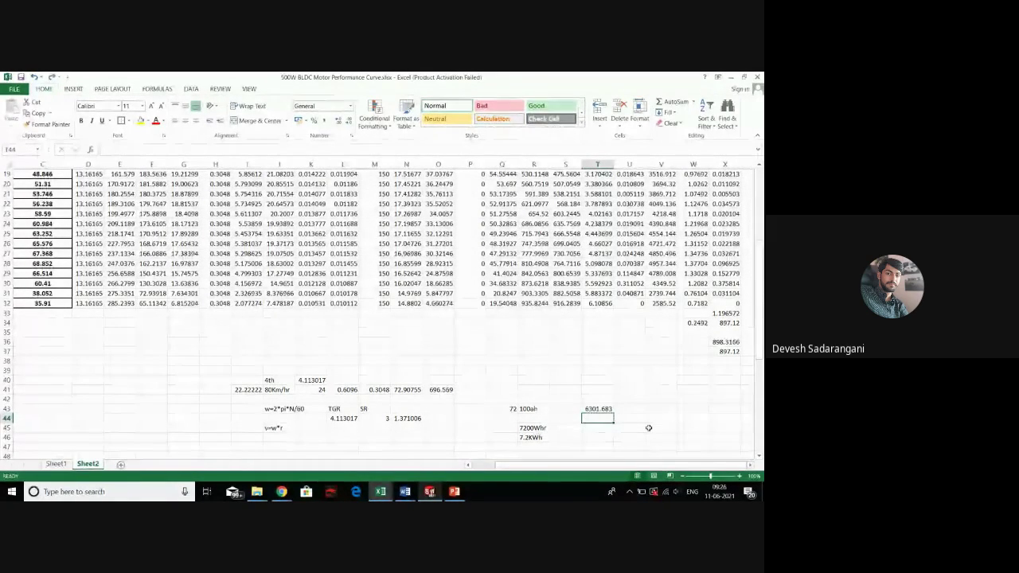
click(607, 409)
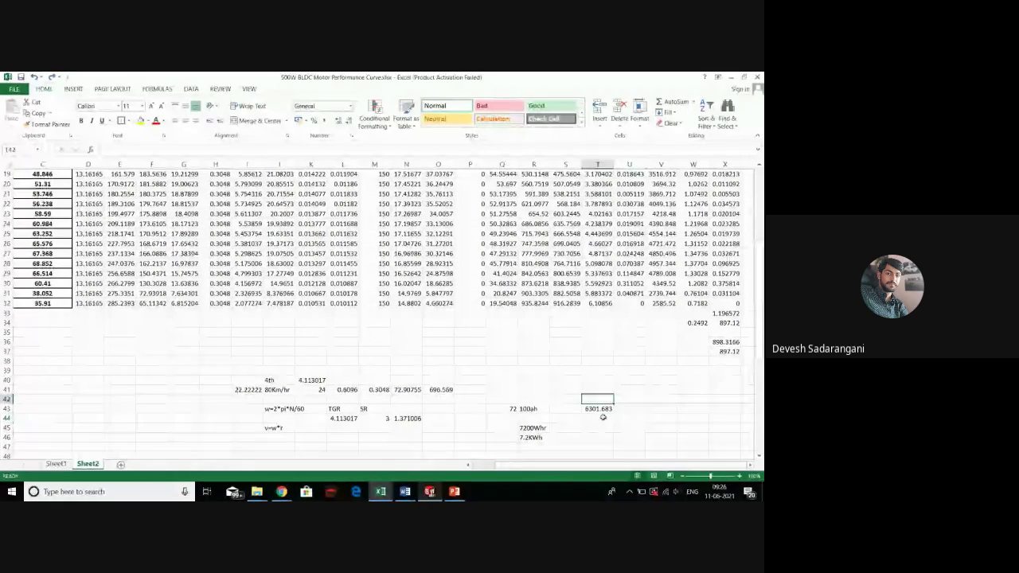
key(Delete)
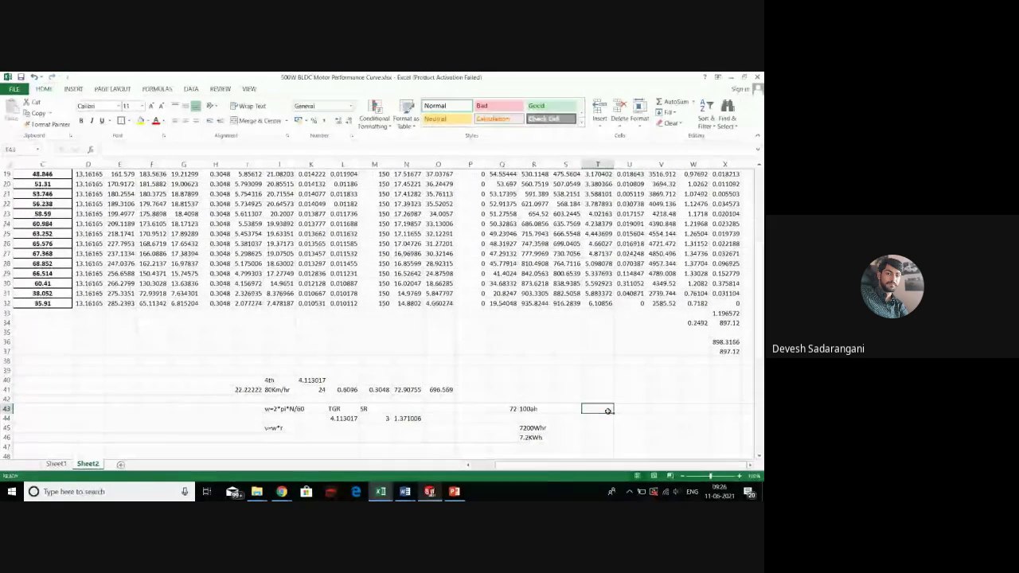
click(725, 341)
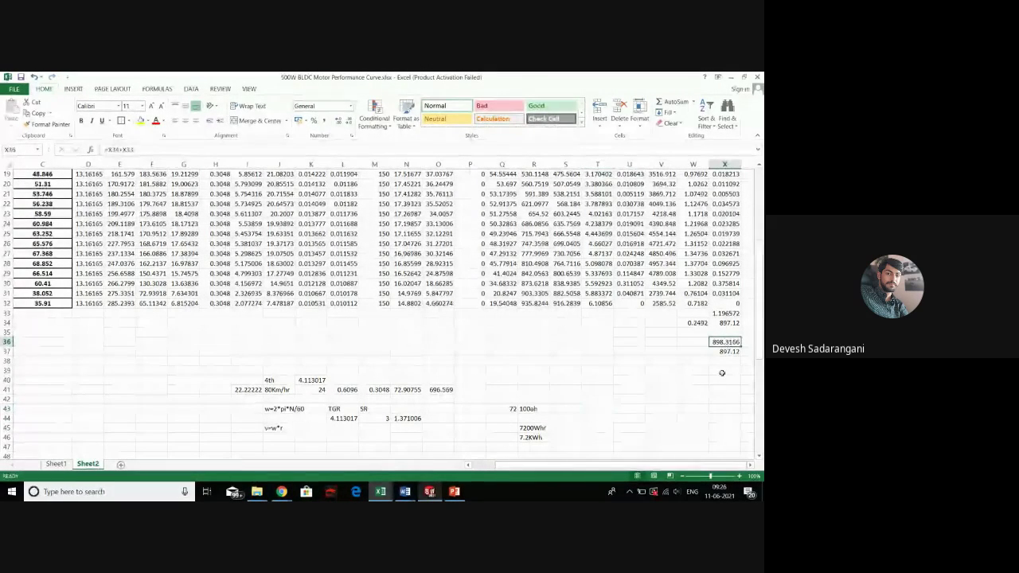
click(728, 314)
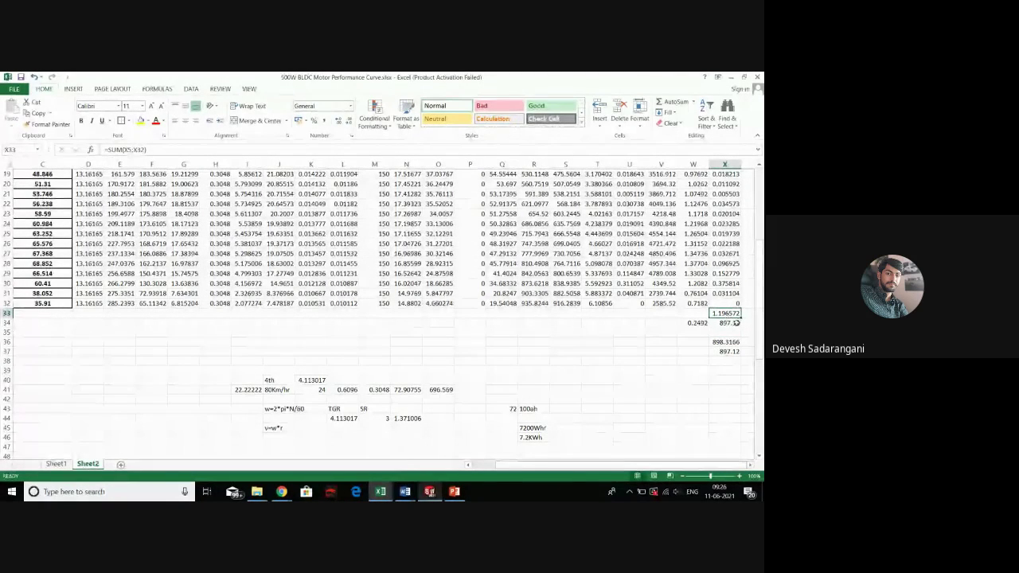
Enter =7200-X36 in T40, giving 6301.683, and compare it with X37
click(600, 380)
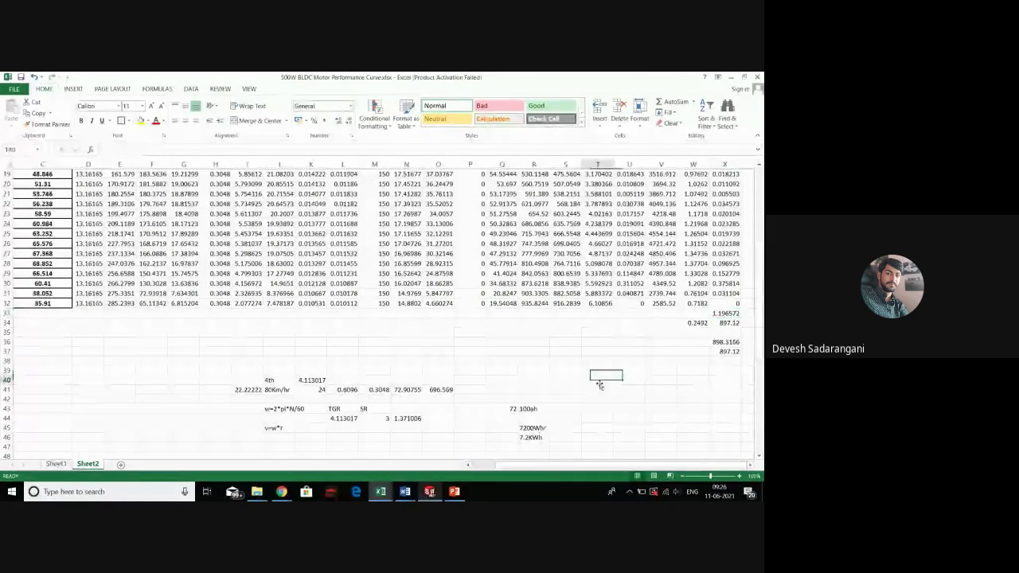
text(=7)
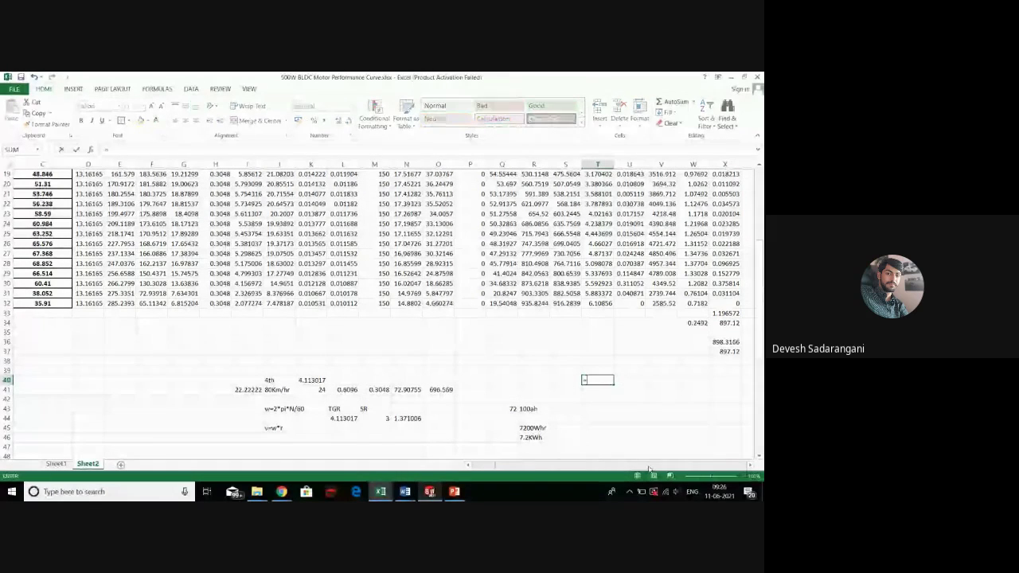
text(200)
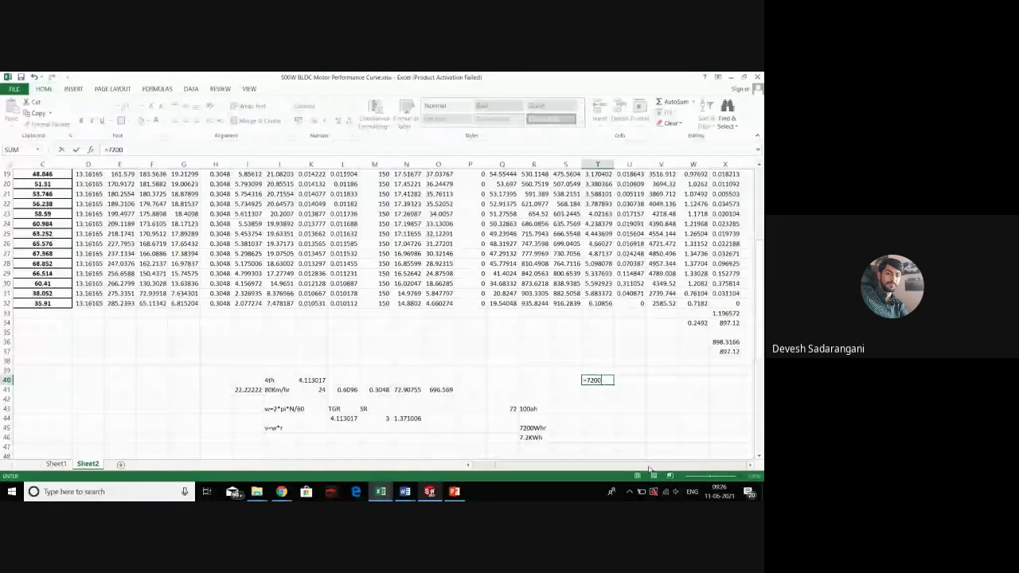
text(-)
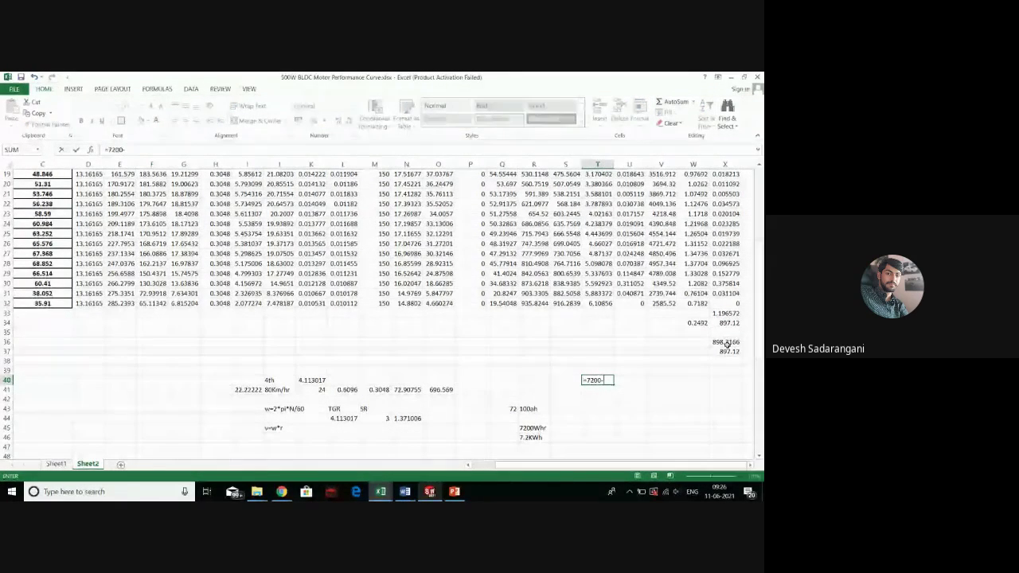
click(725, 343)
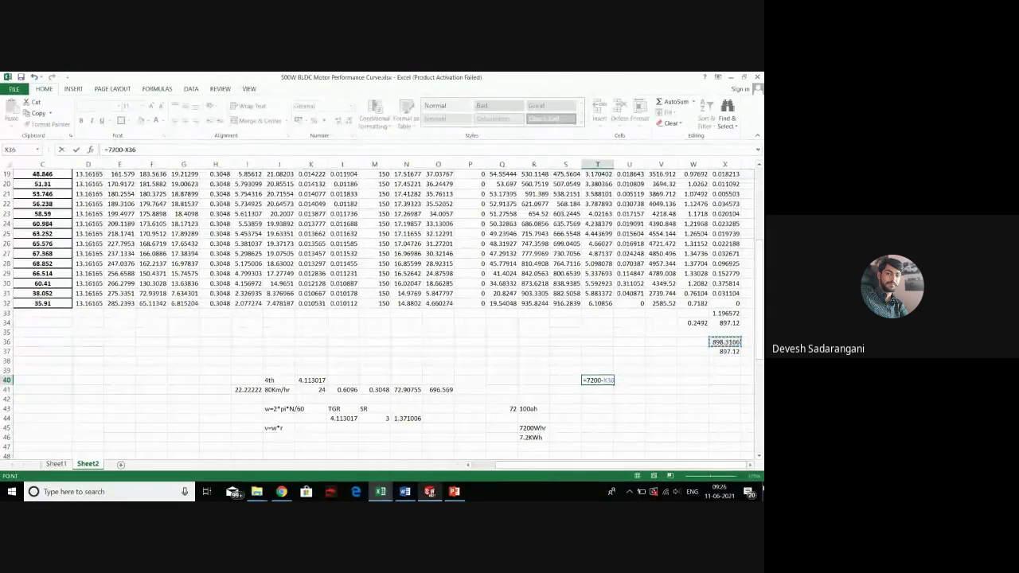
text())
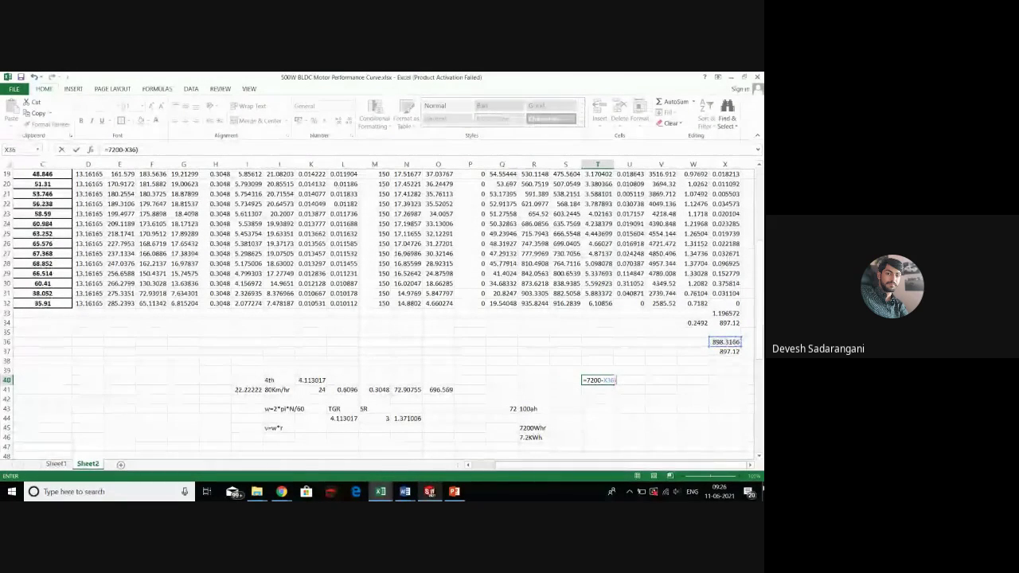
key(BackSpace)
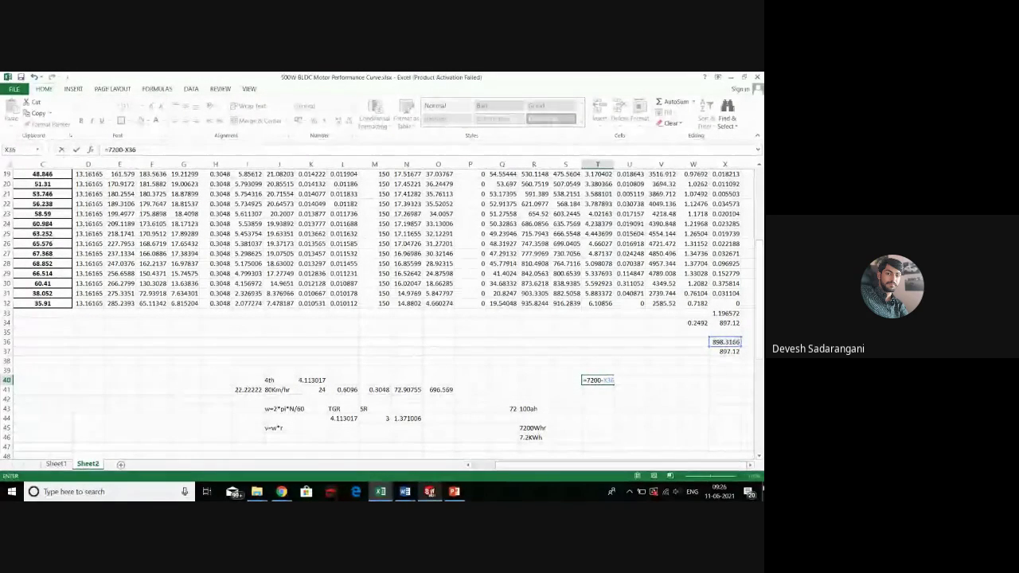
key(Return)
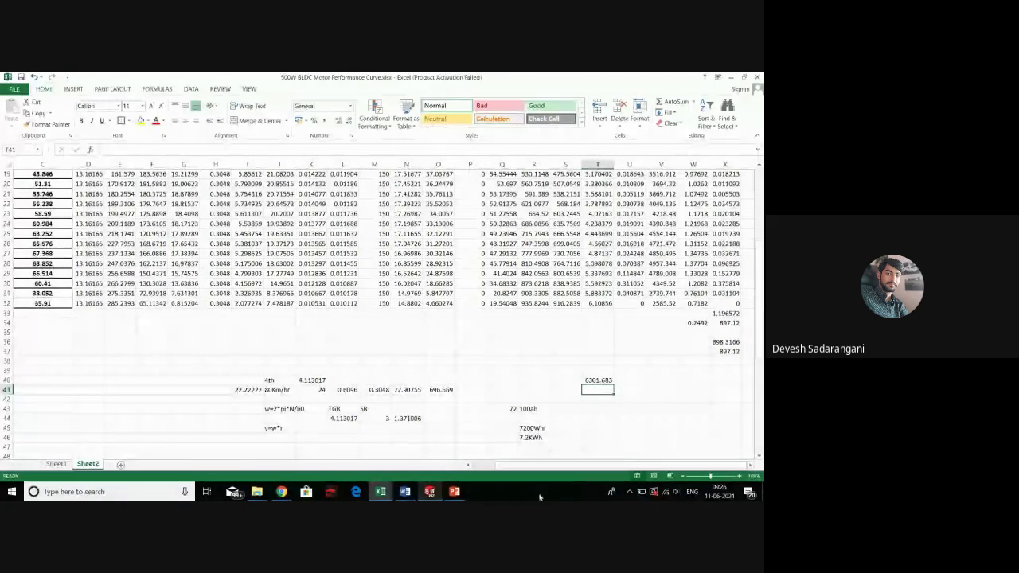
click(595, 371)
click(596, 381)
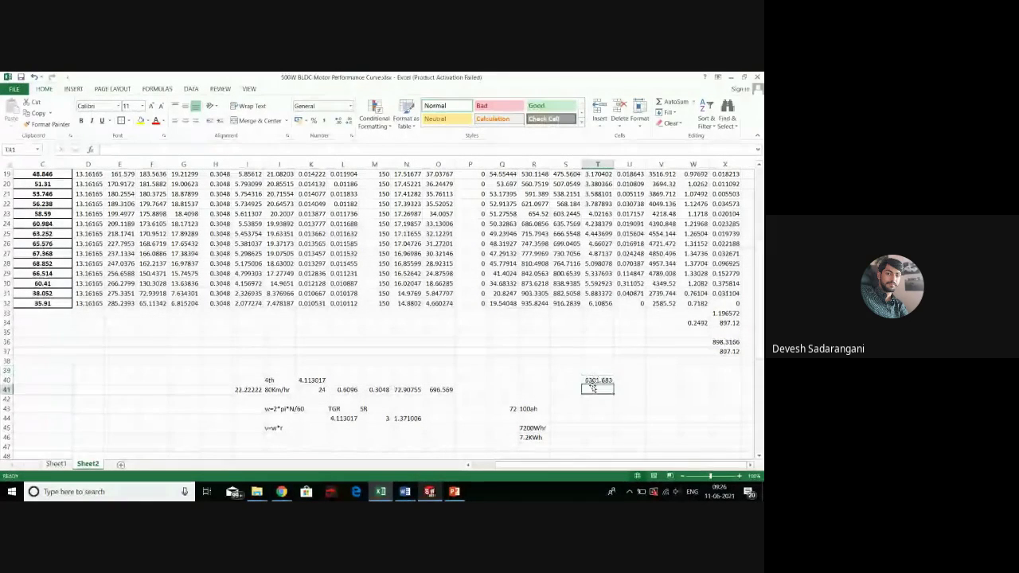
click(728, 351)
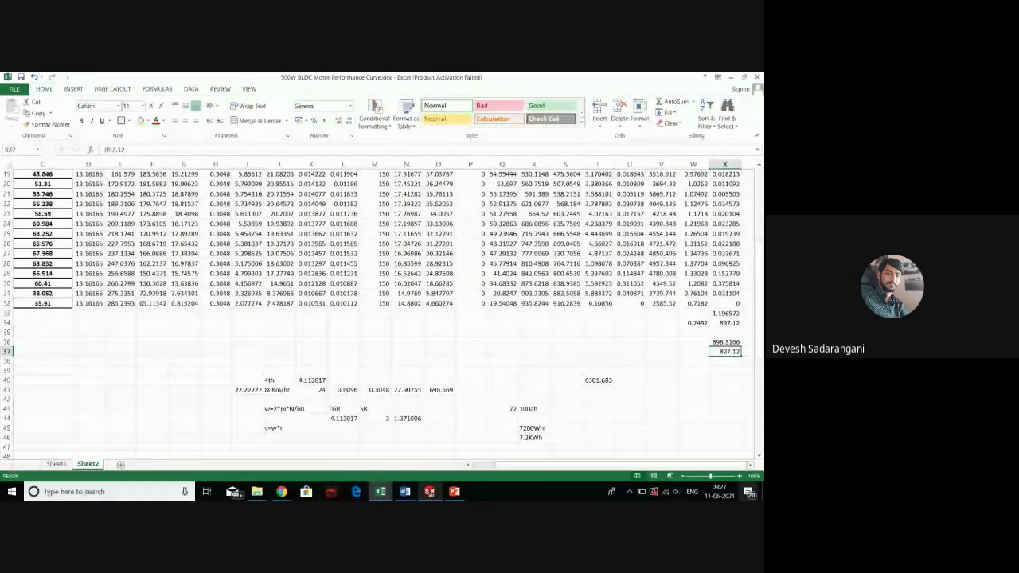
click(601, 381)
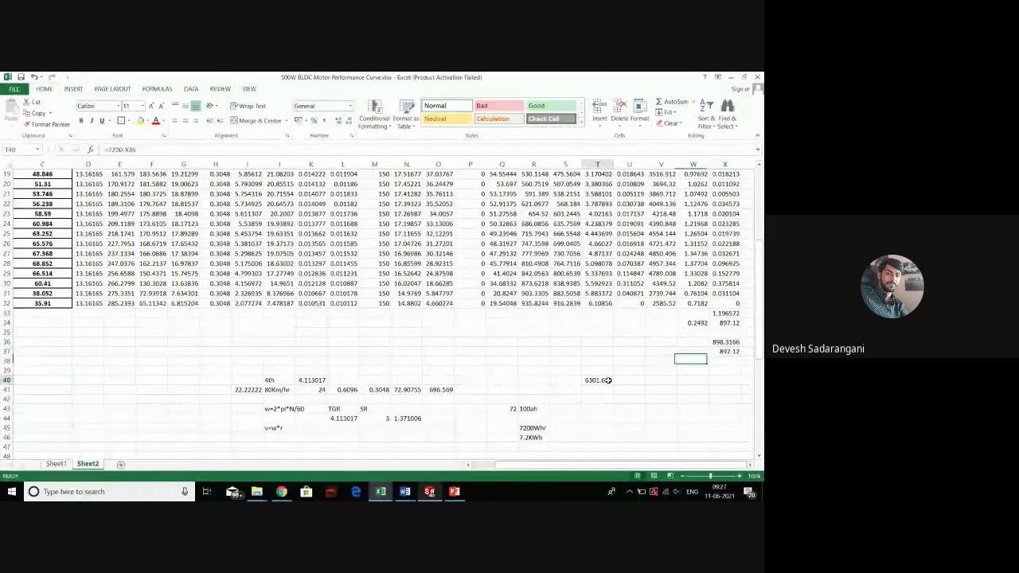
click(725, 352)
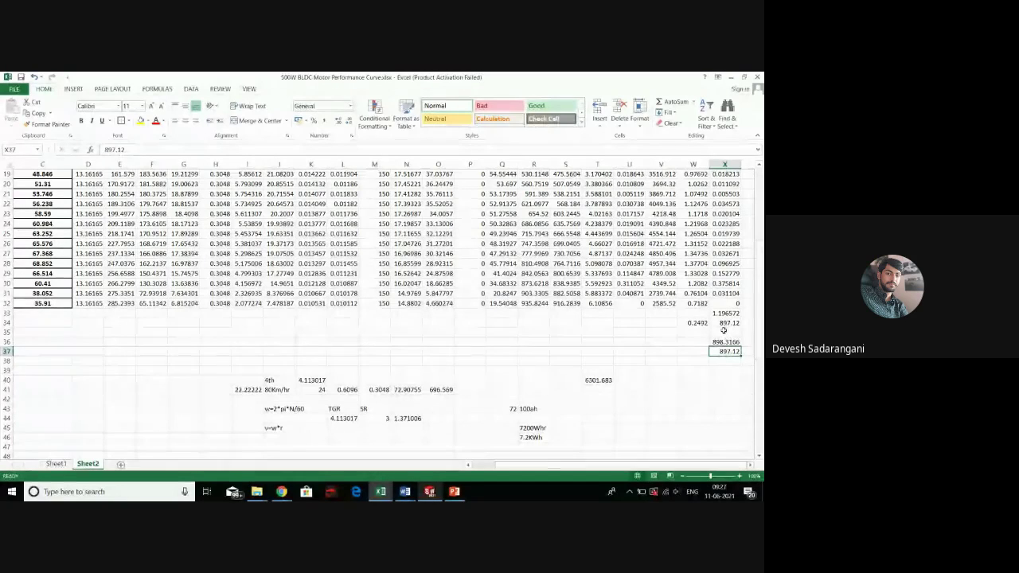
key(Left)
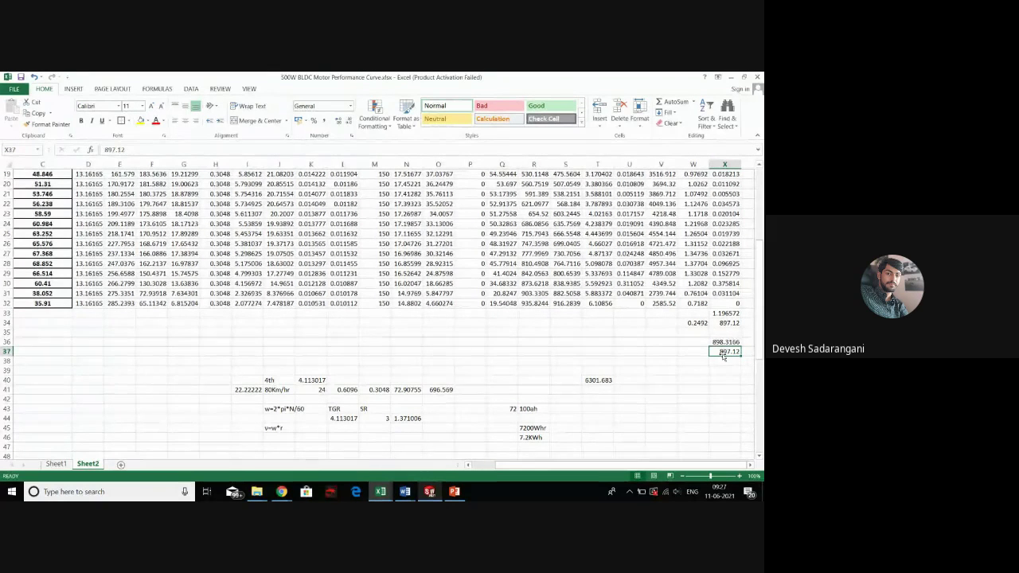
Enter =T40/X37 in T42 so the range ratio shows 7.024348
click(599, 381)
click(608, 397)
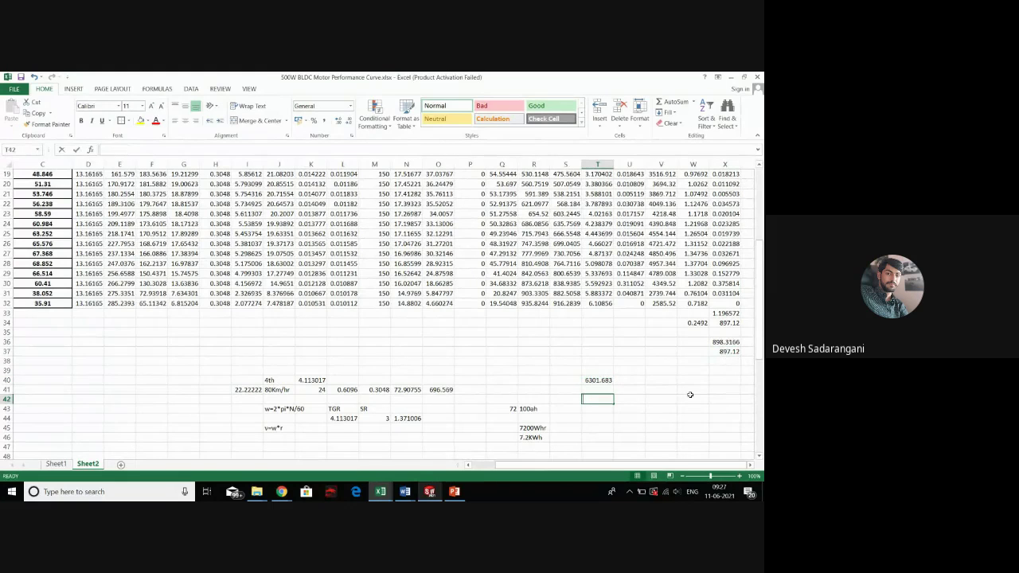
text(=)
click(605, 381)
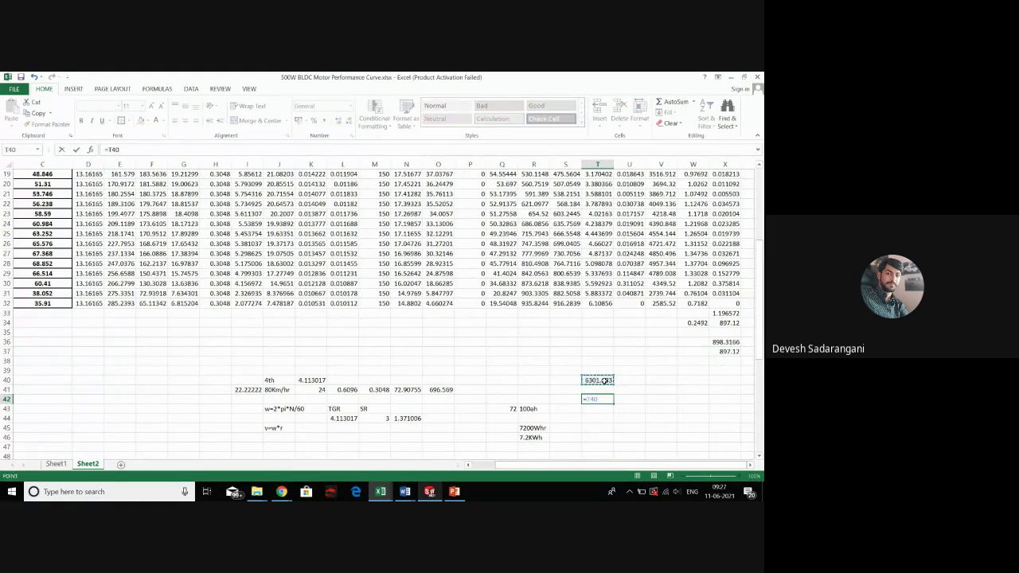
text(/)
click(727, 355)
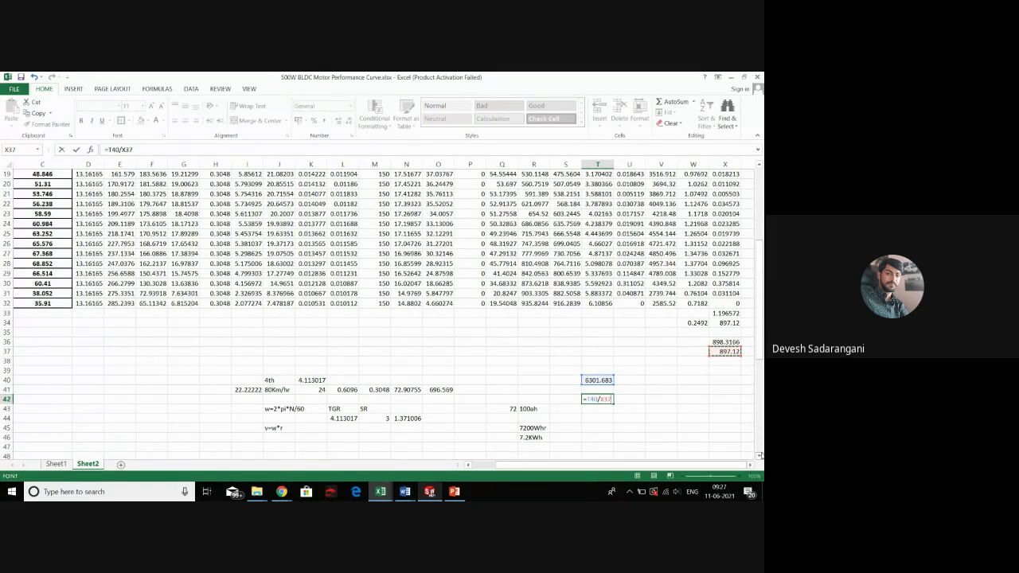
key(Return)
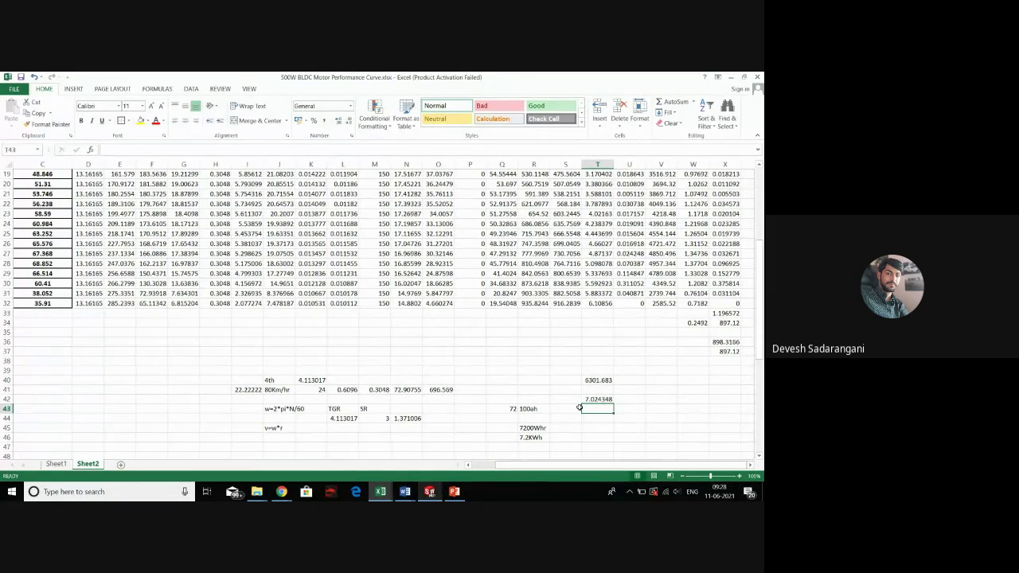
click(621, 397)
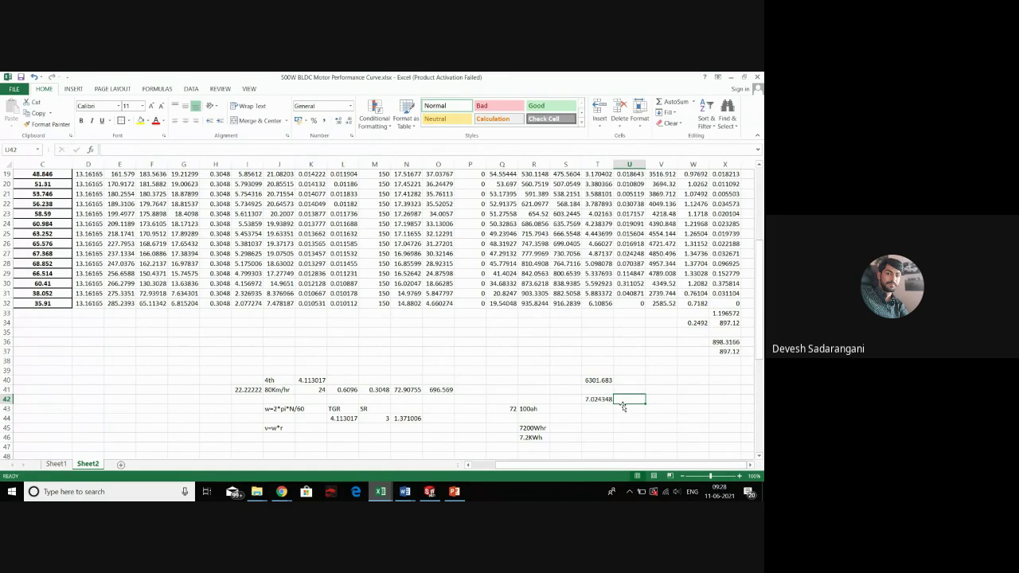
Put 24.42 in U42 beside the 7.024348 ratio, then review T42, U42 and V42
text(24.42)
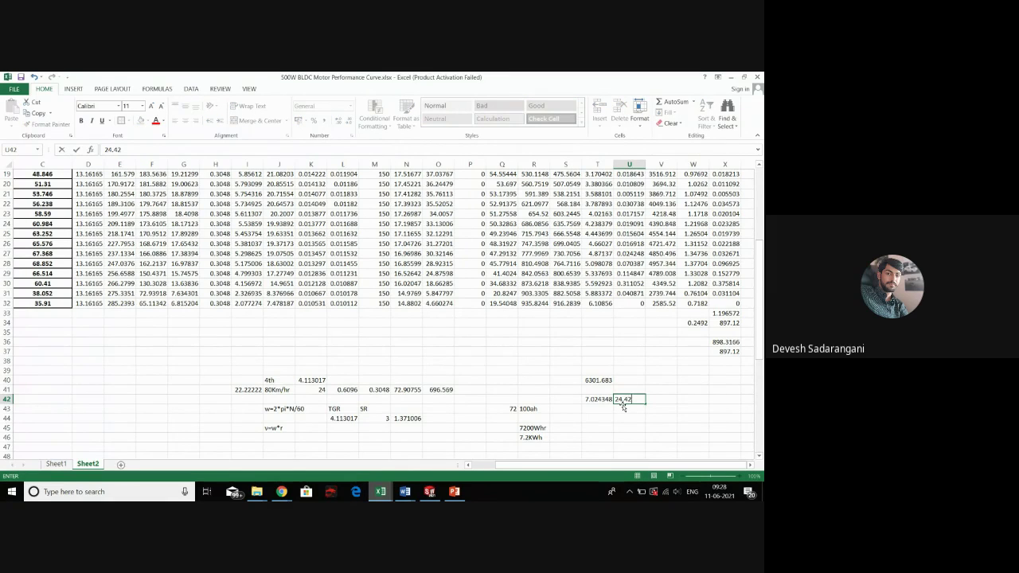
click(600, 436)
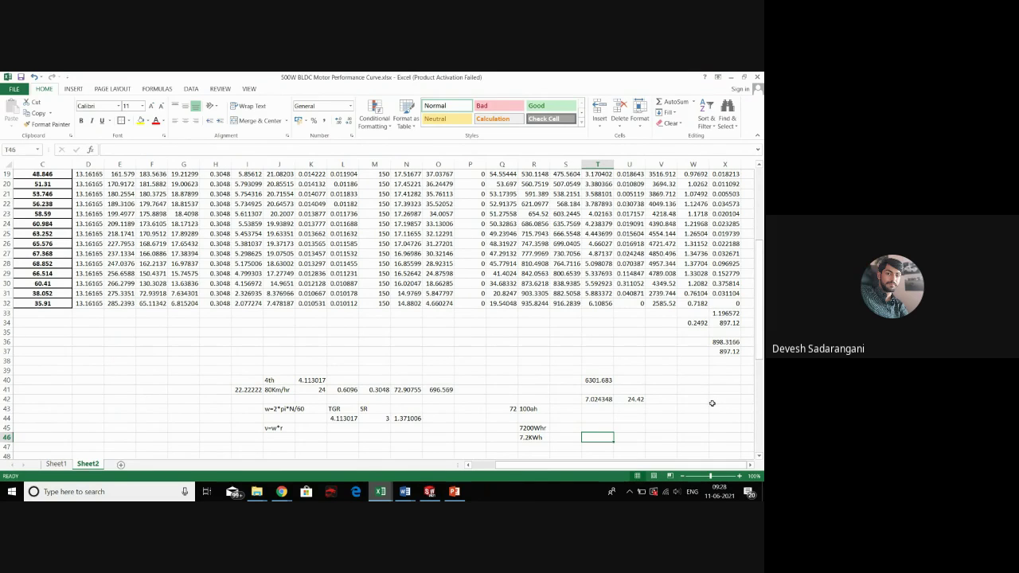
click(667, 398)
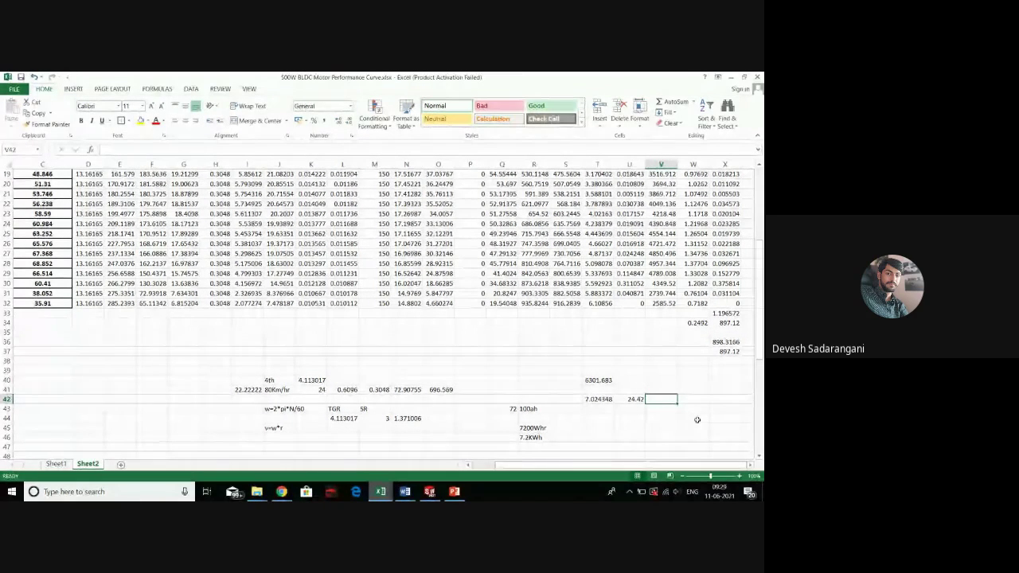
click(599, 399)
click(635, 399)
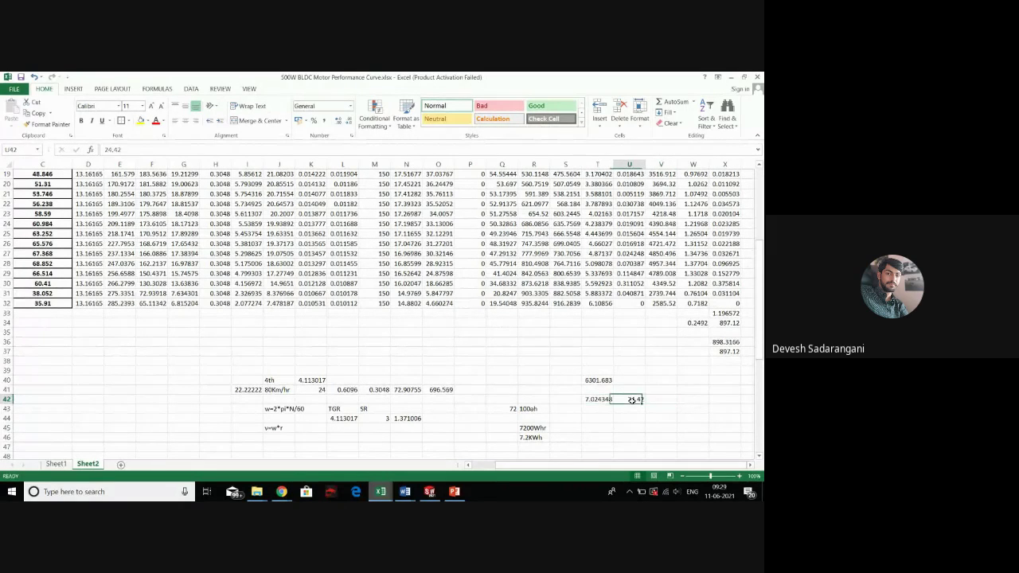
click(670, 397)
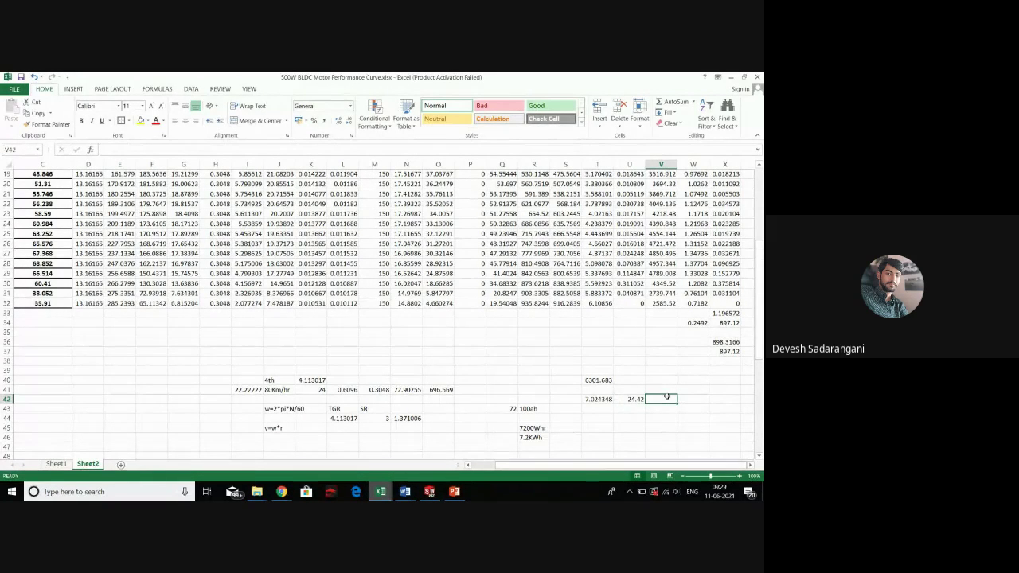
click(617, 403)
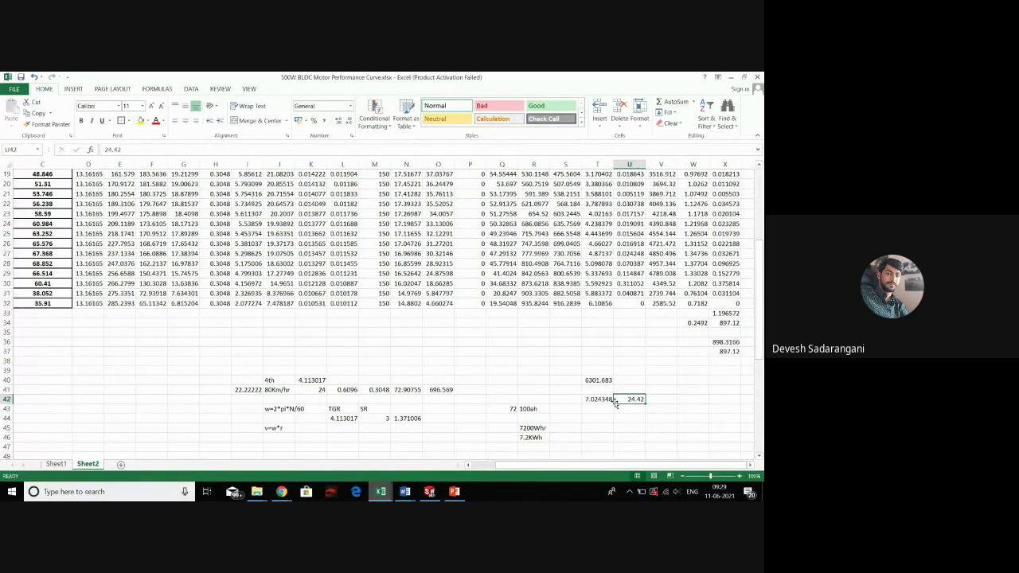
click(612, 400)
click(619, 405)
Enter =U42*T42 in V42 so the distance shows 171.5346
click(659, 399)
text(=)
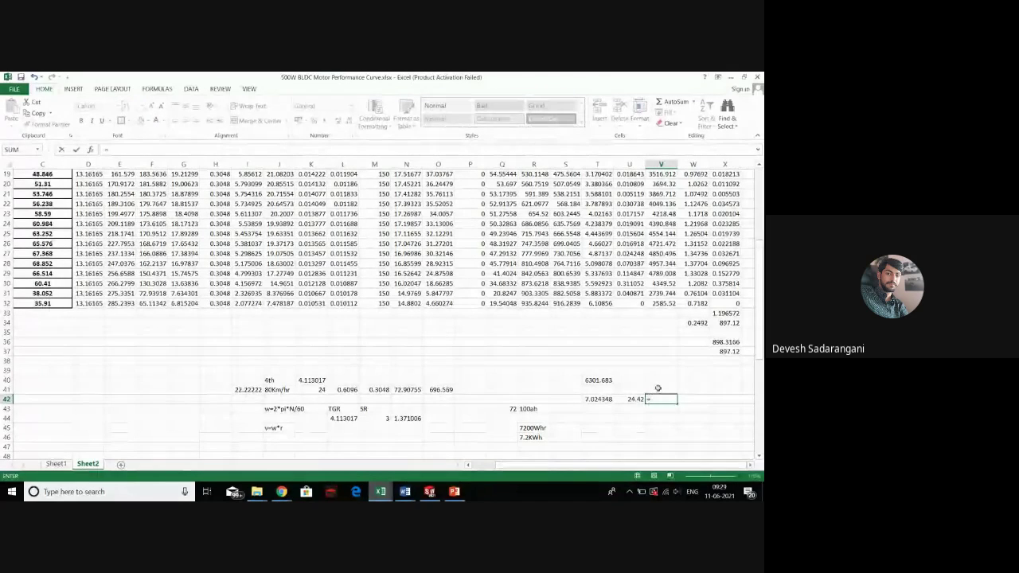
click(630, 398)
text(*)
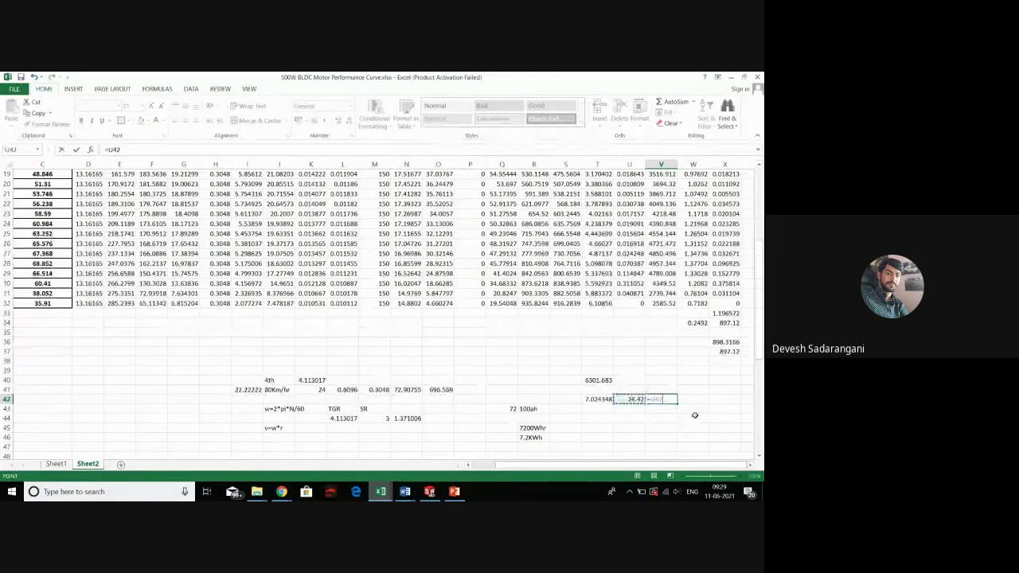
click(609, 399)
key(Return)
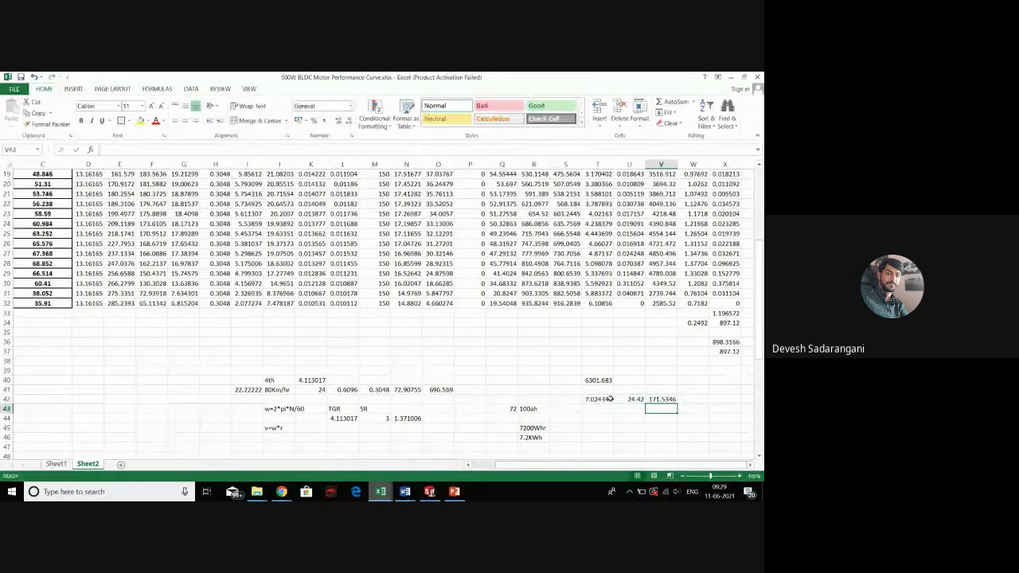
click(673, 396)
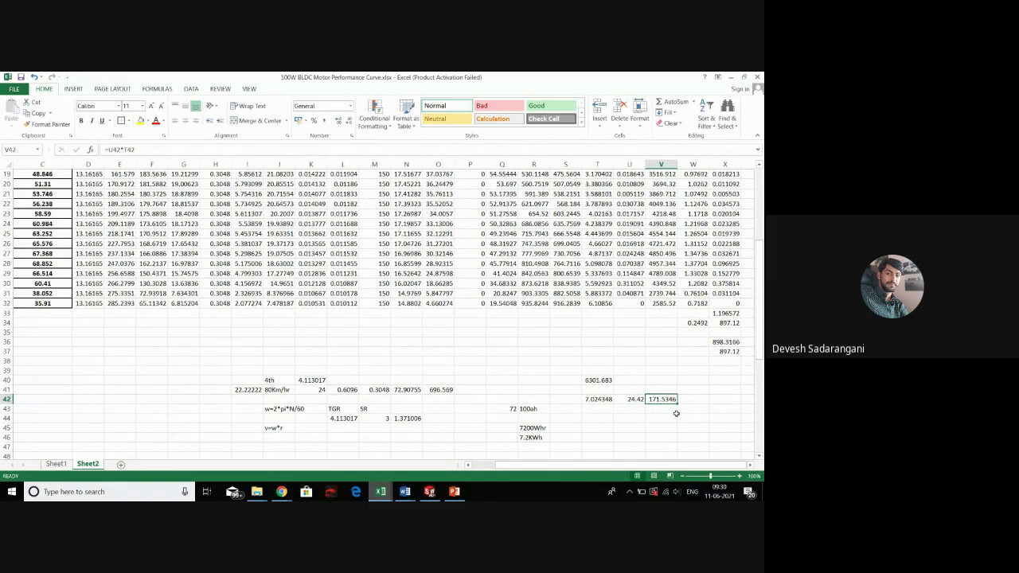
Check the remaining-energy formula in T40 and the 0.2492 value in W34
click(593, 416)
click(598, 409)
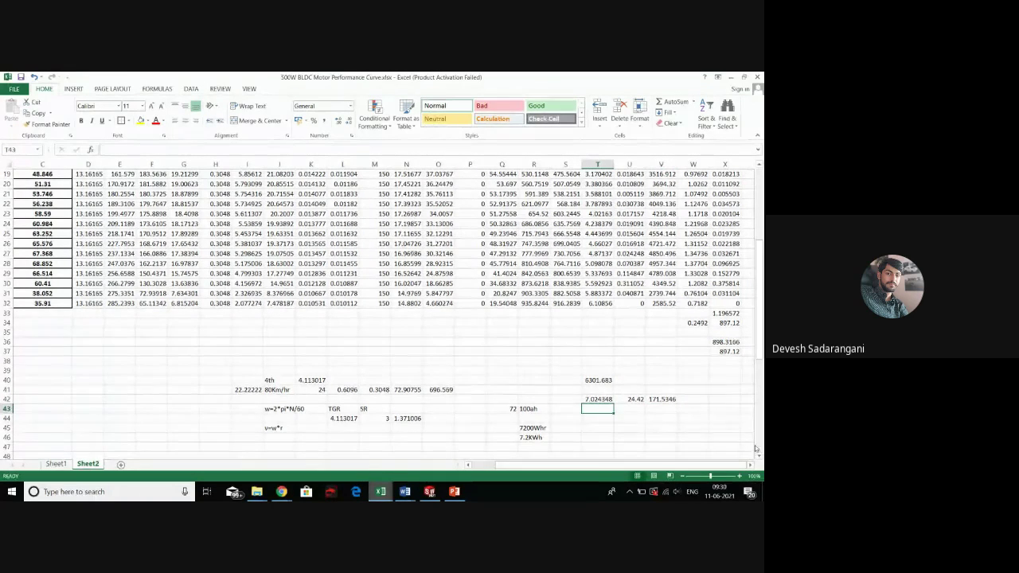
click(607, 380)
click(719, 324)
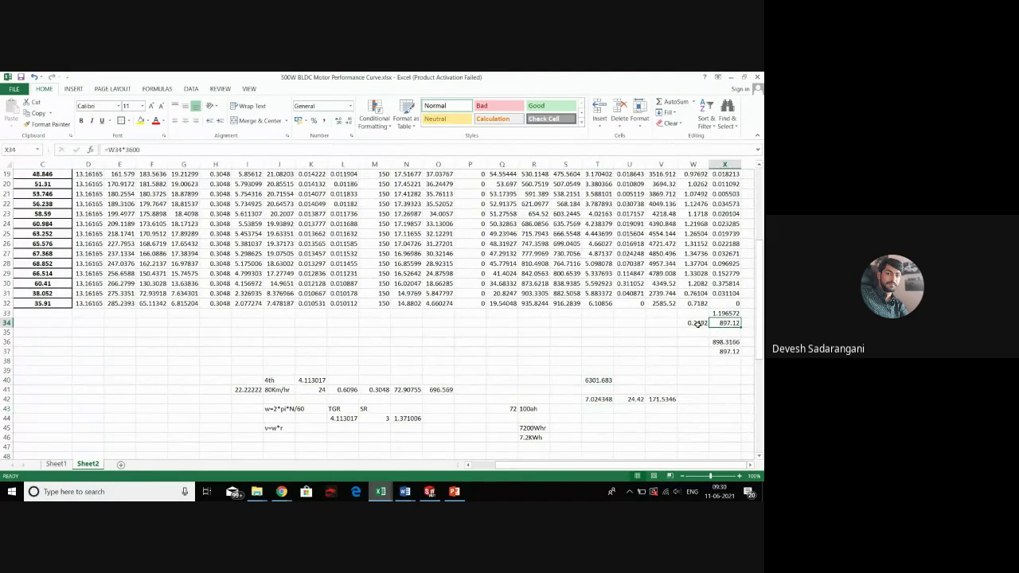
click(698, 324)
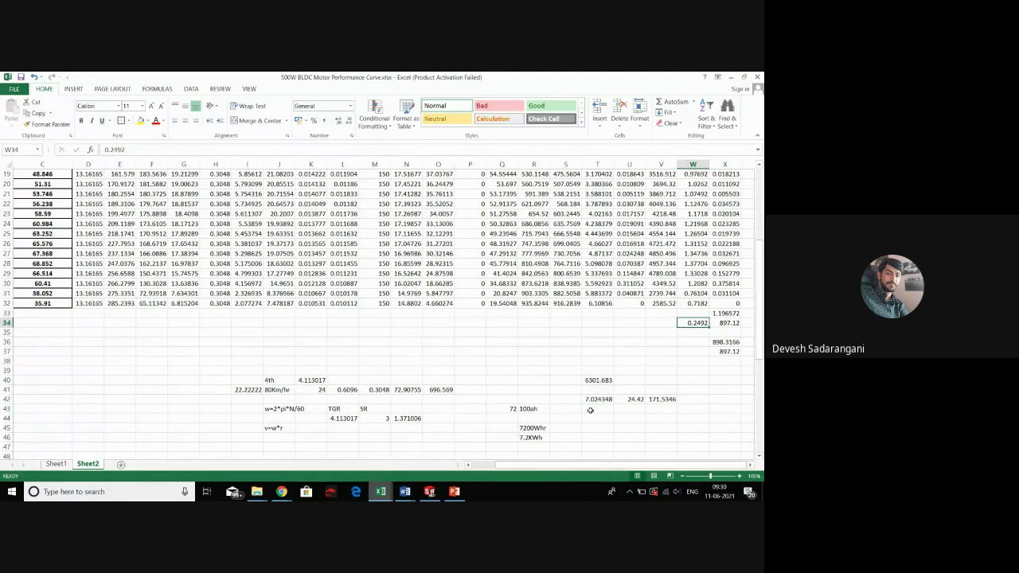
Enter 1 in T43 below the 7.024348 ratio and review the table
click(605, 399)
key(ctrl+c)
click(590, 410)
text(1)
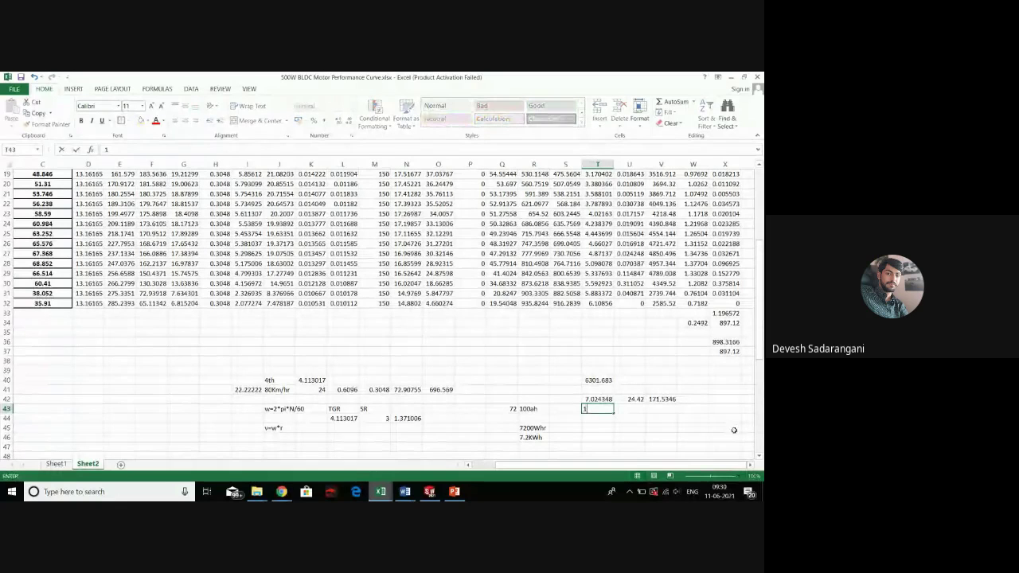
click(628, 410)
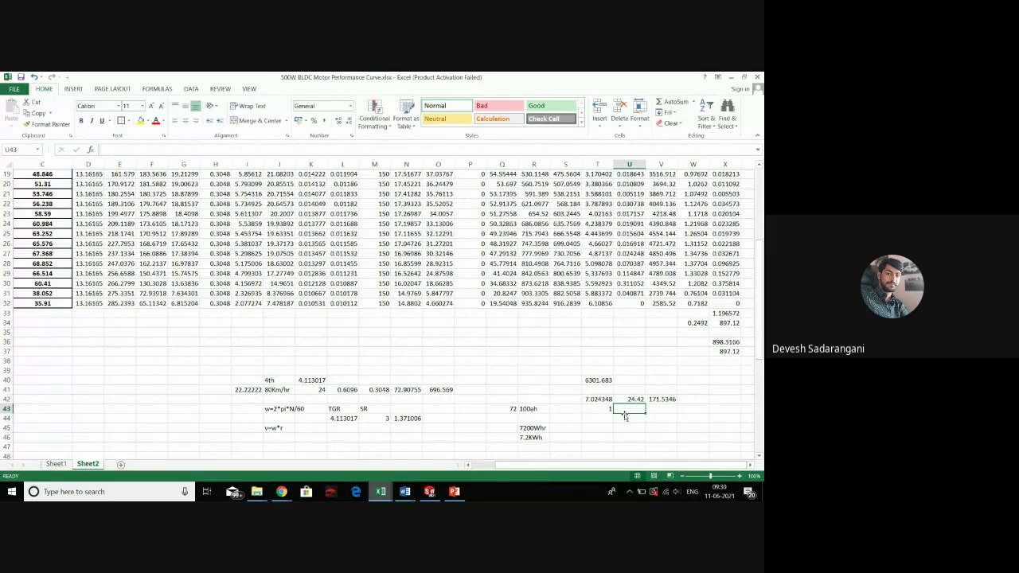
scroll(625, 416, up, 3)
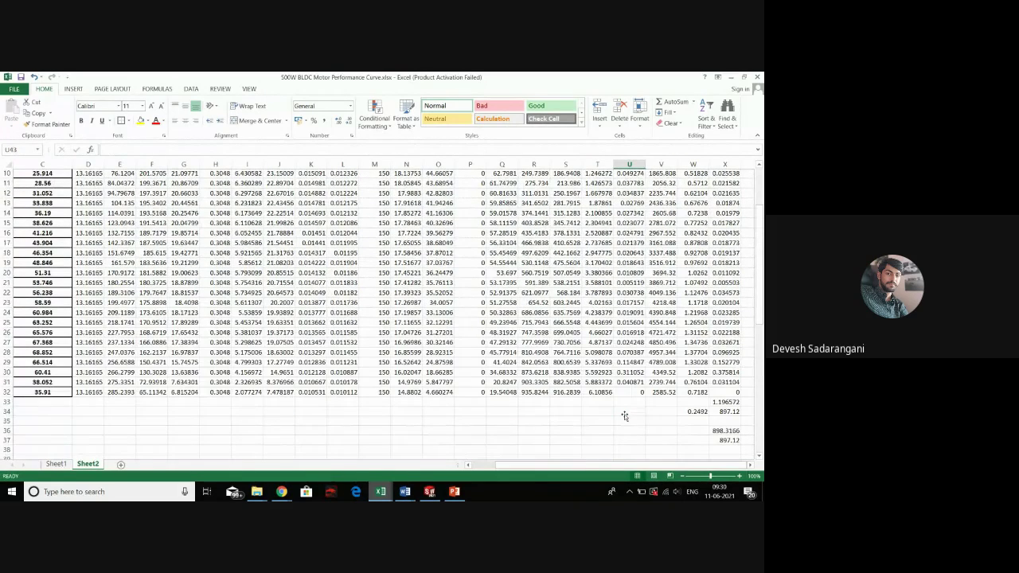
scroll(625, 415, up, 2)
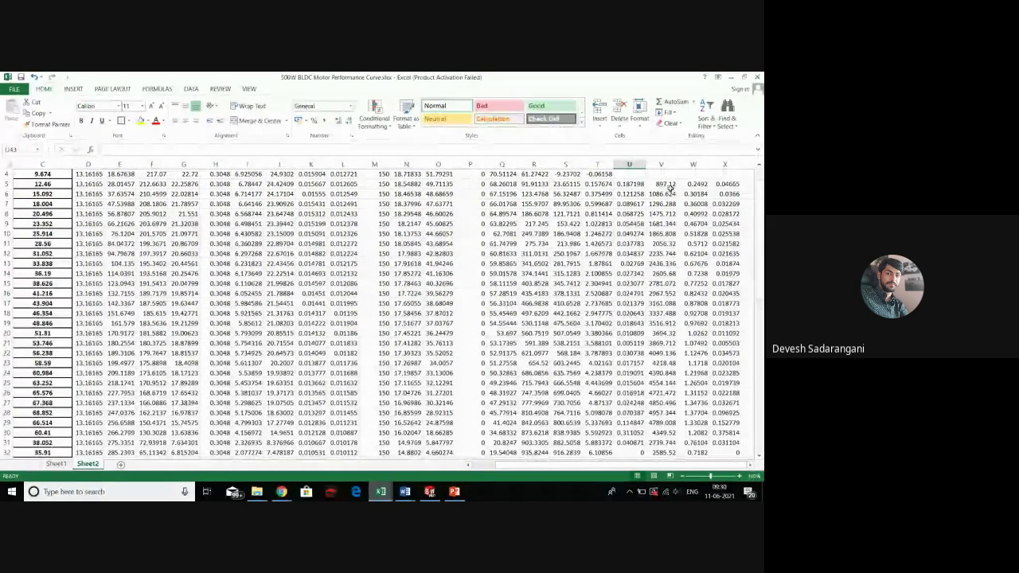
scroll(682, 227, down, 3)
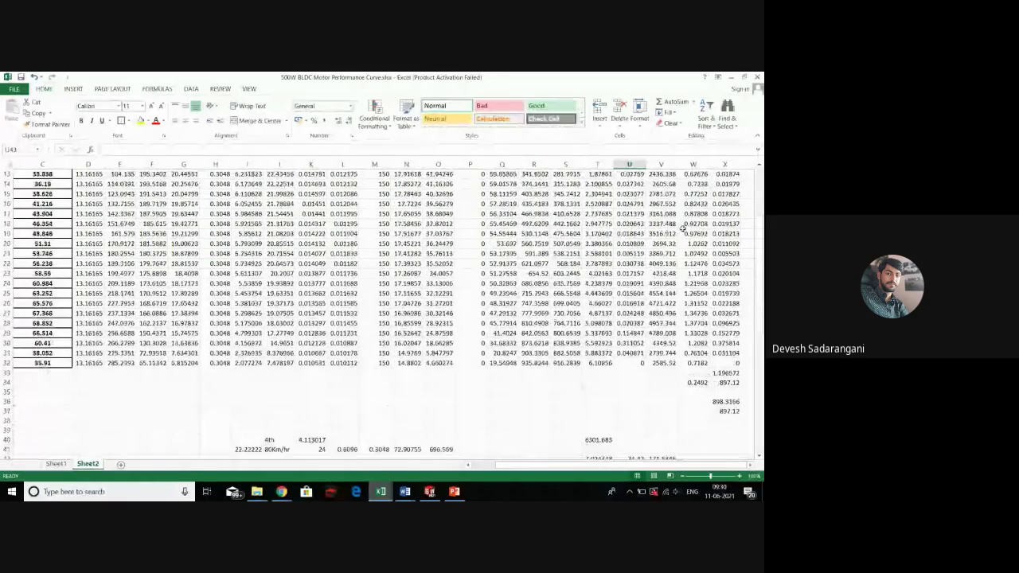
scroll(683, 227, down, 1)
scroll(709, 331, up, 2)
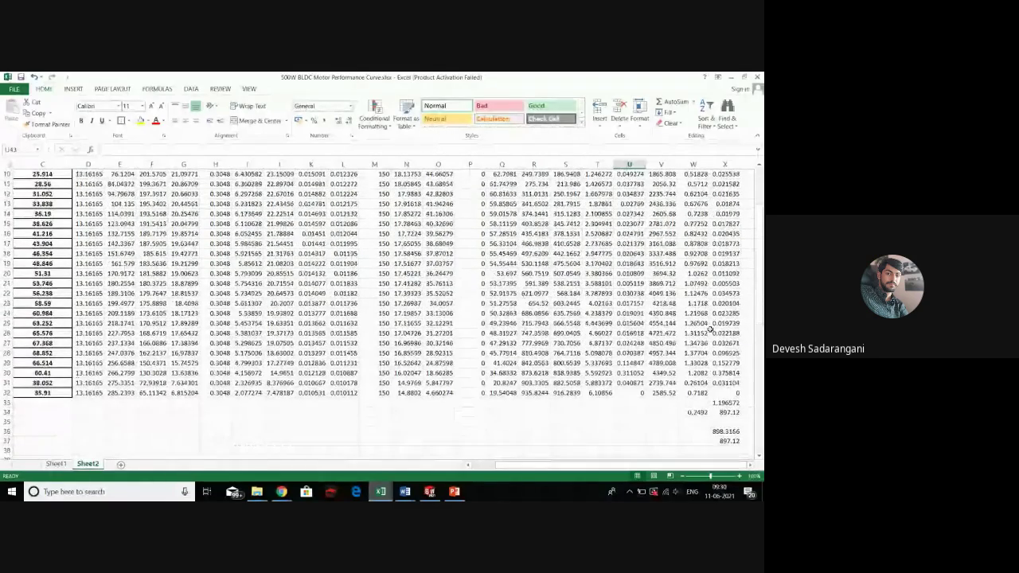
scroll(709, 330, up, 3)
scroll(660, 271, down, 3)
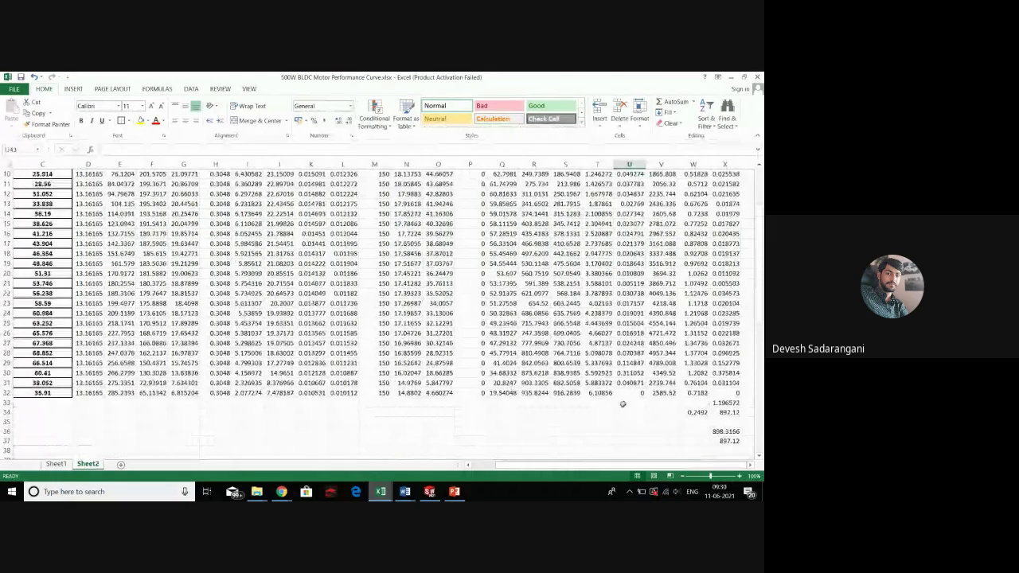
Sum U5:U32 in U33 to total the t column as 1.483555
click(637, 402)
text(=sum)
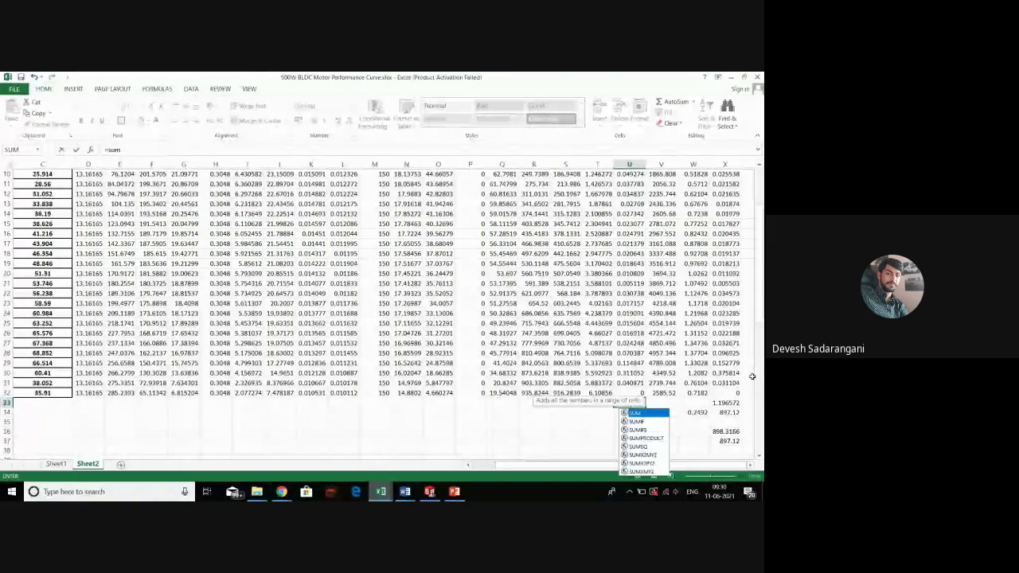
text(()
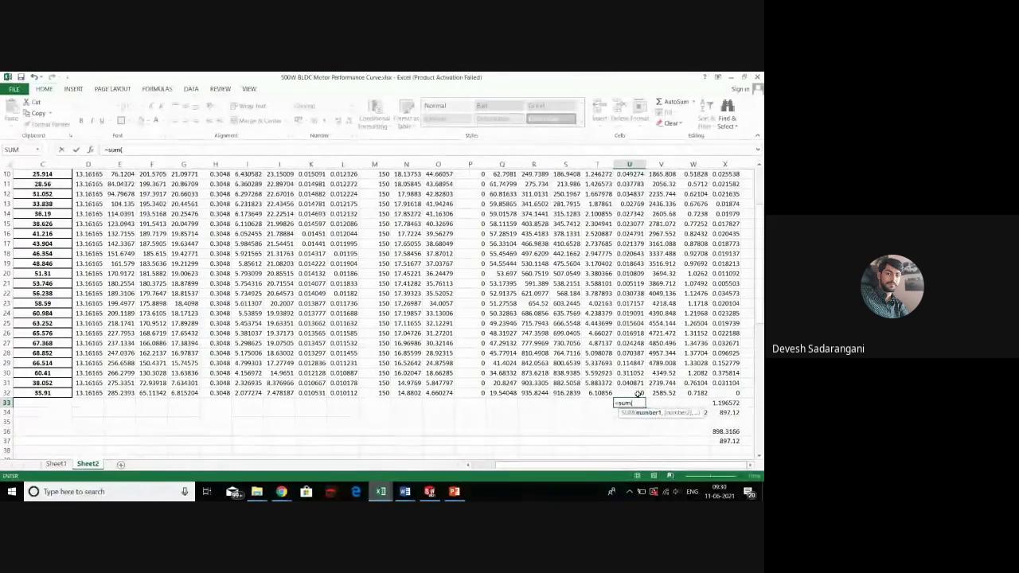
drag(629, 393, 629, 222)
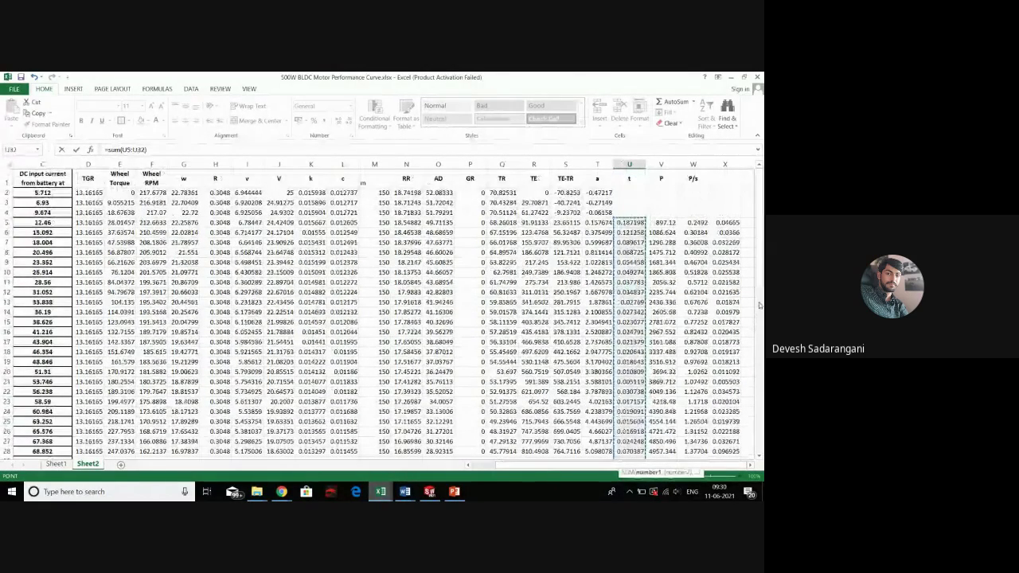
key(Return)
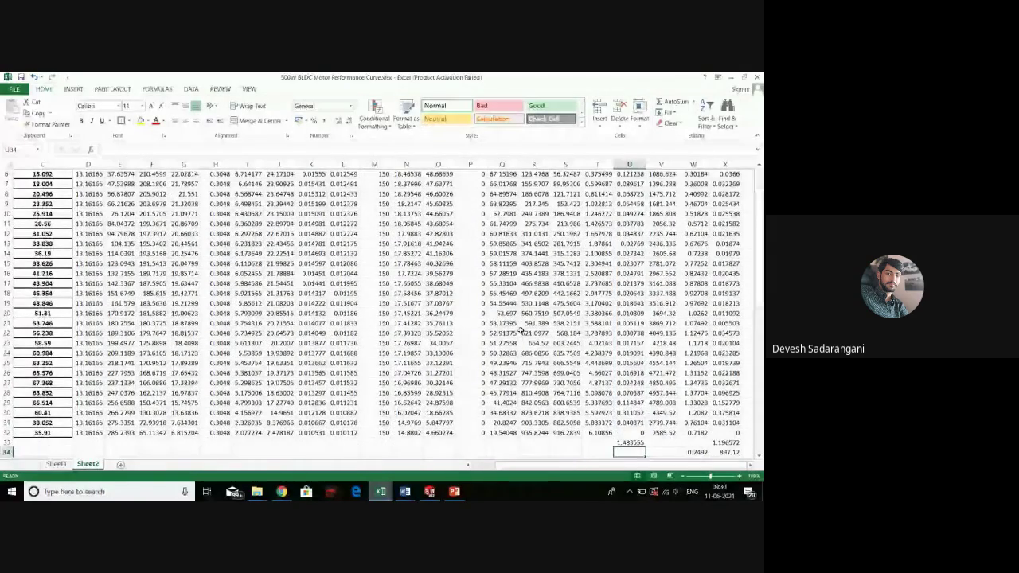
scroll(464, 343, down, 4)
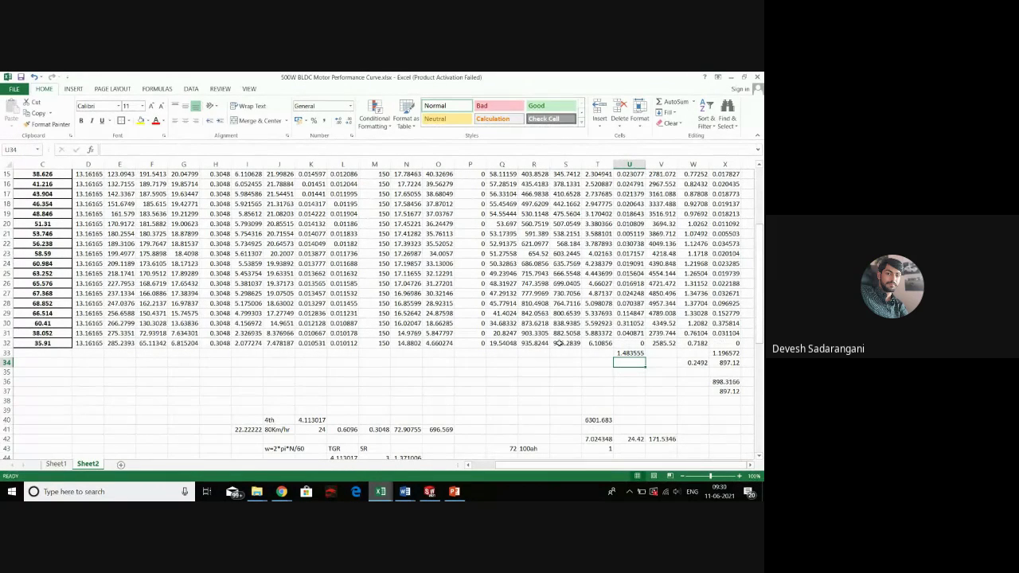
click(640, 344)
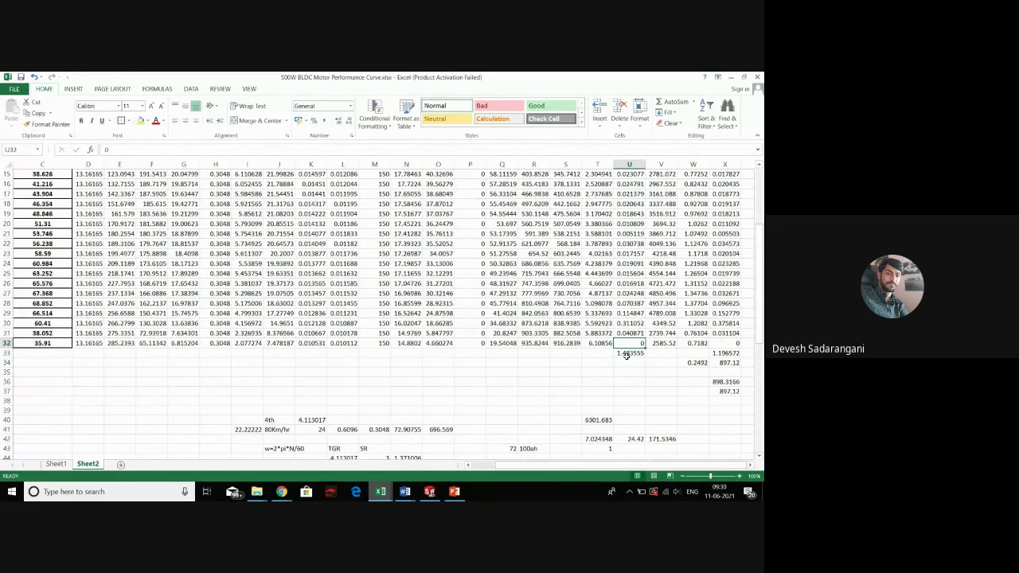
click(628, 355)
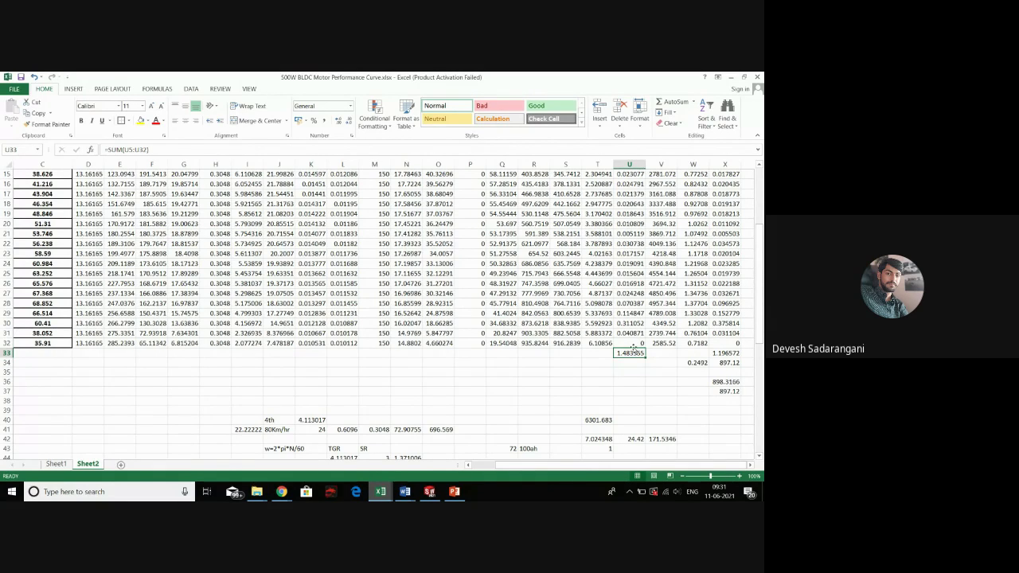
scroll(602, 356, down, 1)
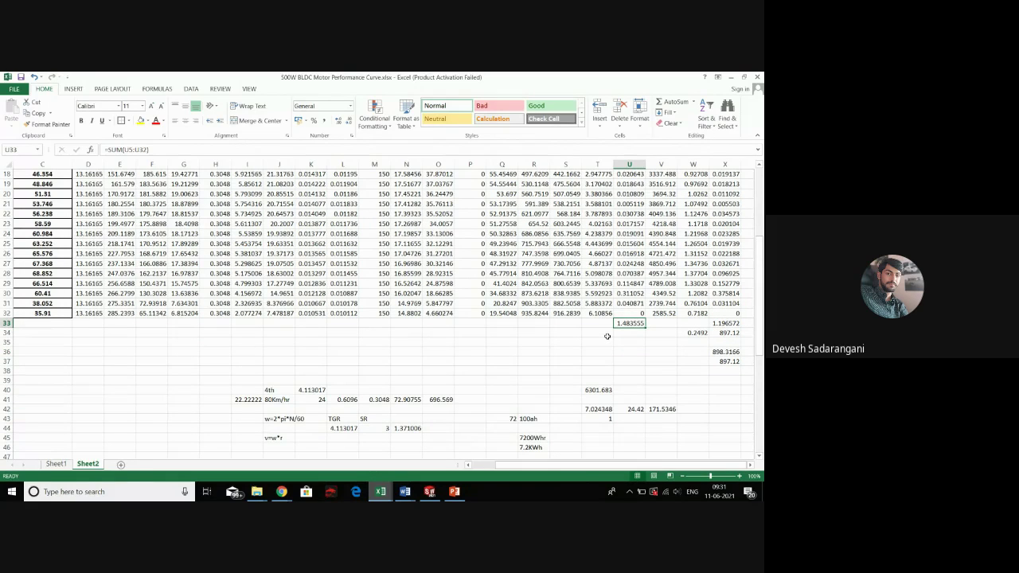
click(607, 336)
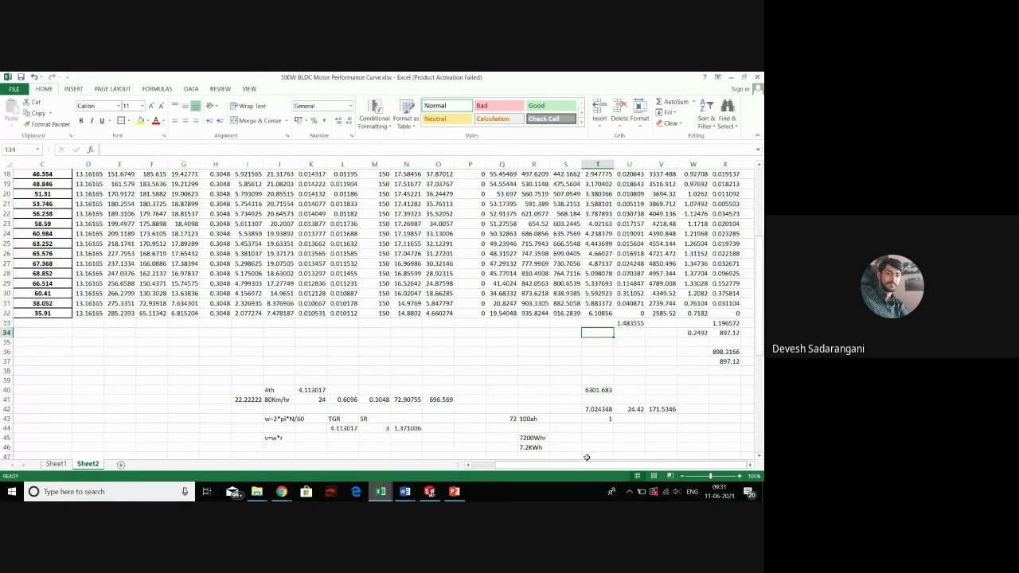
scroll(757, 208, up, 5)
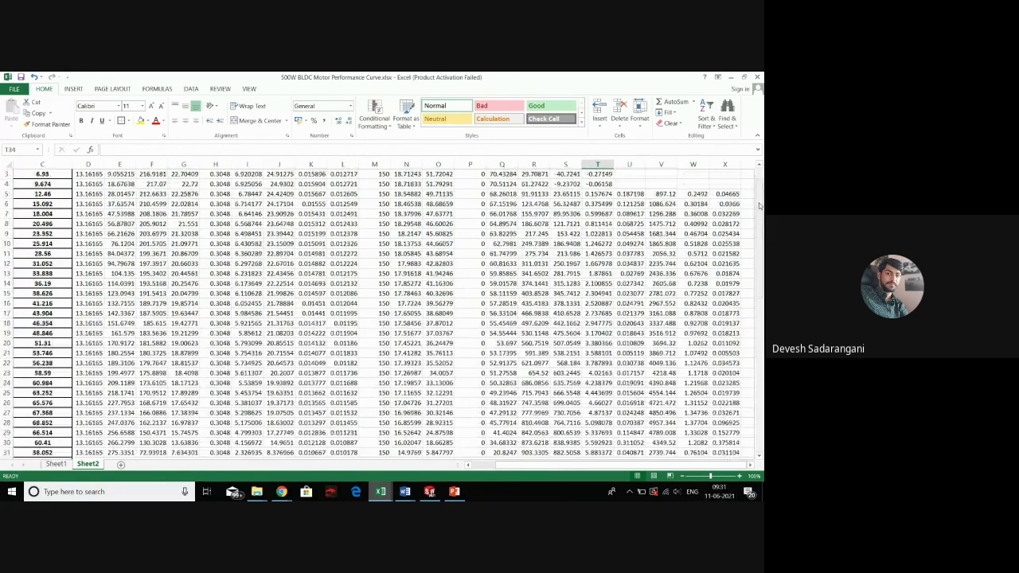
scroll(758, 206, up, 1)
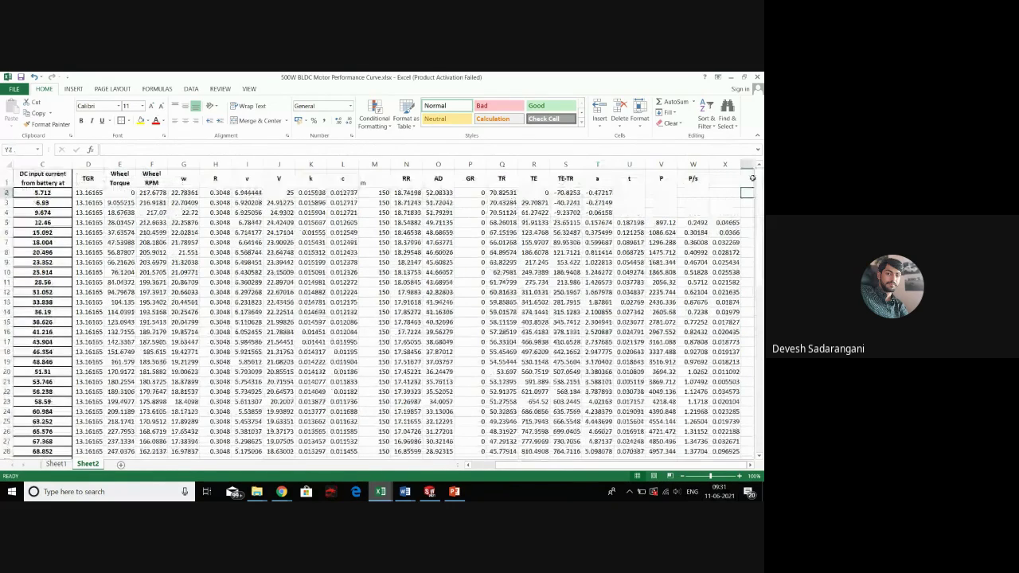
Give column Y the heading 's' in Y1
click(747, 183)
text(s)
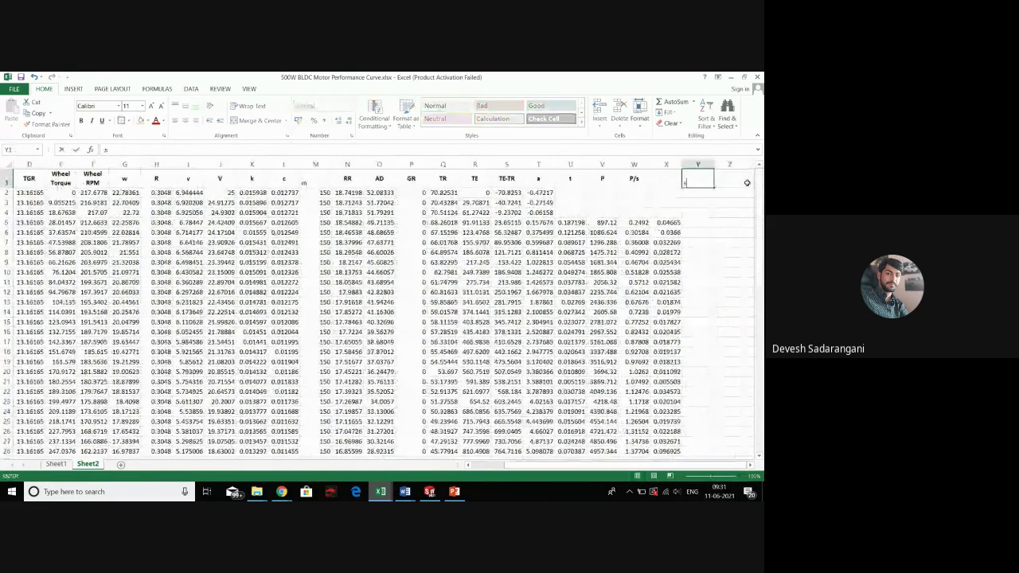
click(719, 266)
scroll(717, 261, down, 2)
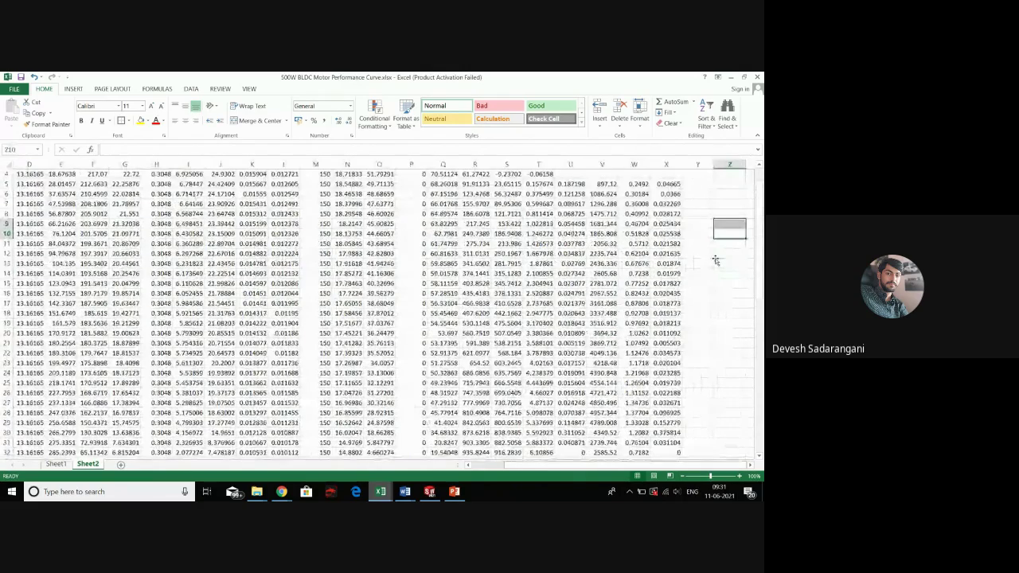
scroll(715, 259, down, 2)
scroll(709, 238, up, 4)
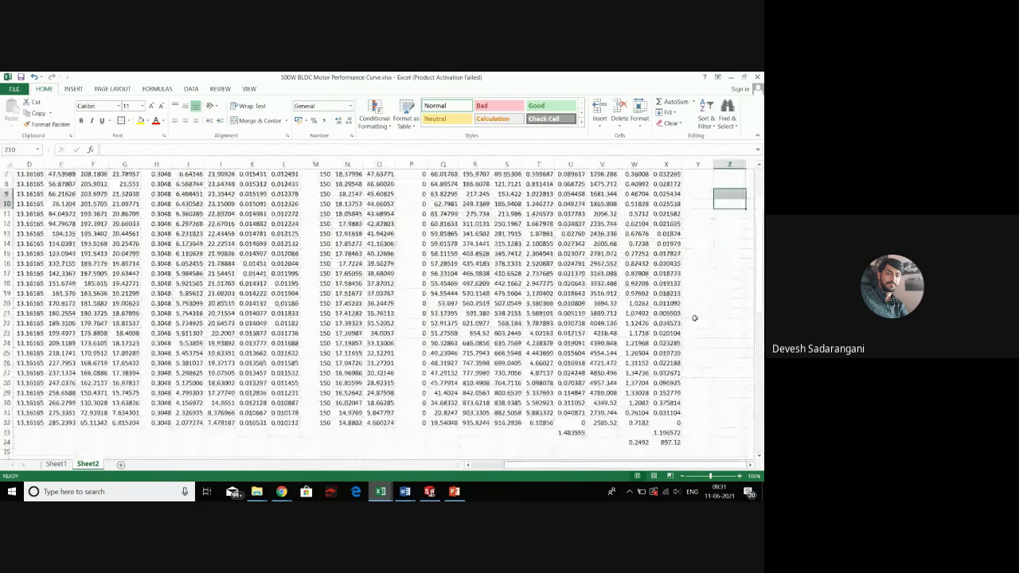
click(697, 223)
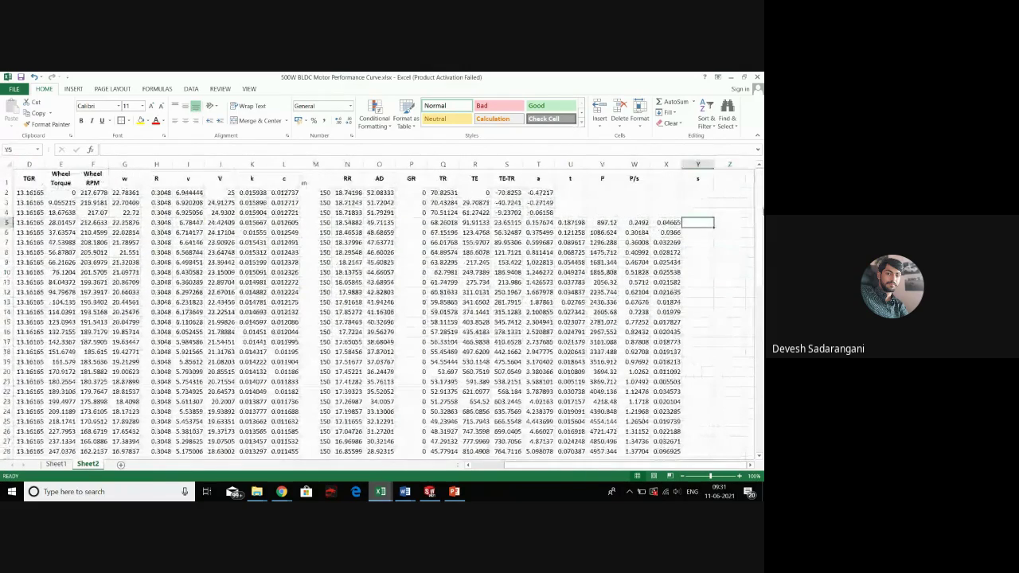
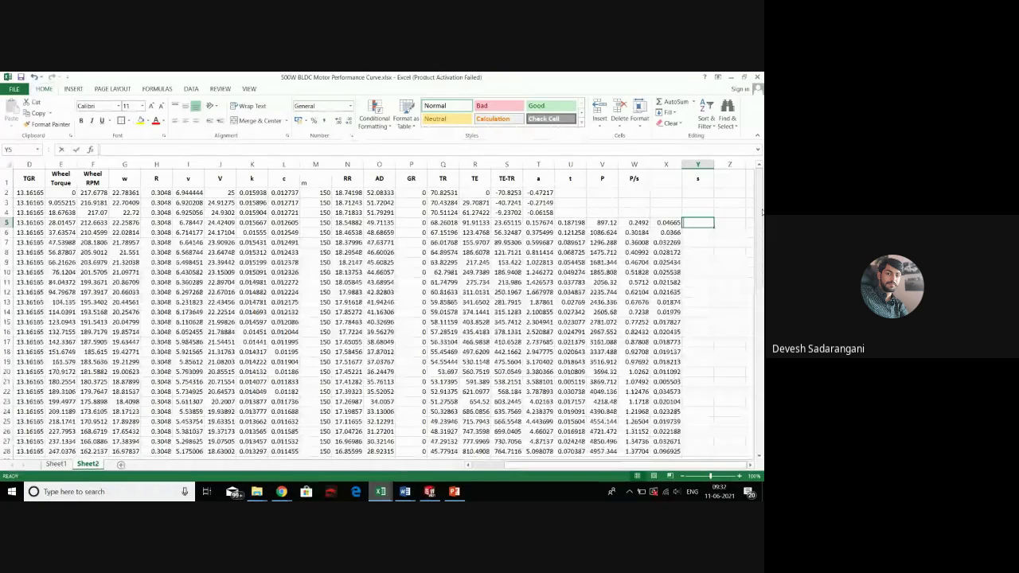
Cancel the stray formula started in Y5 and move down to Y31
text(=()
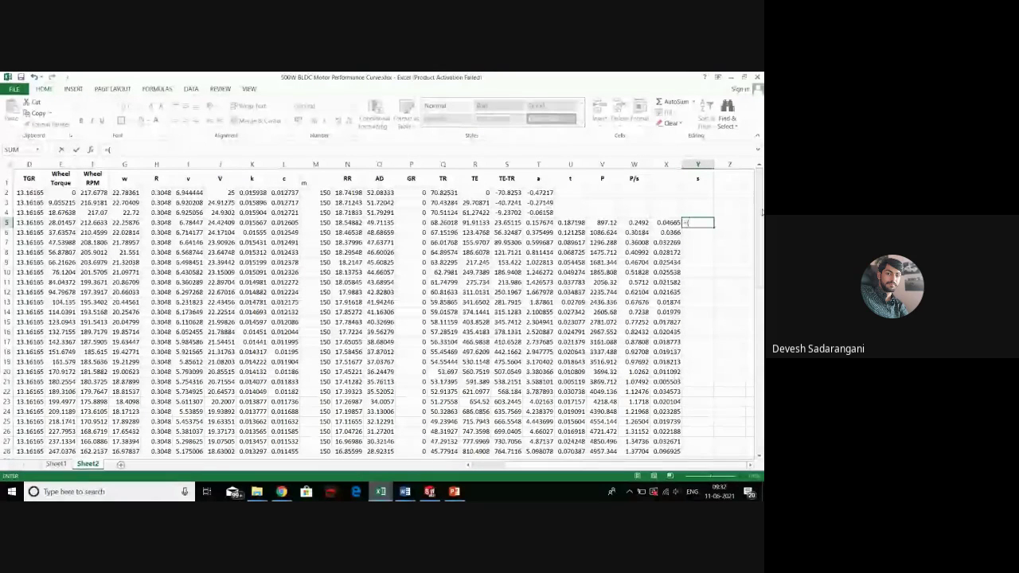
text(()
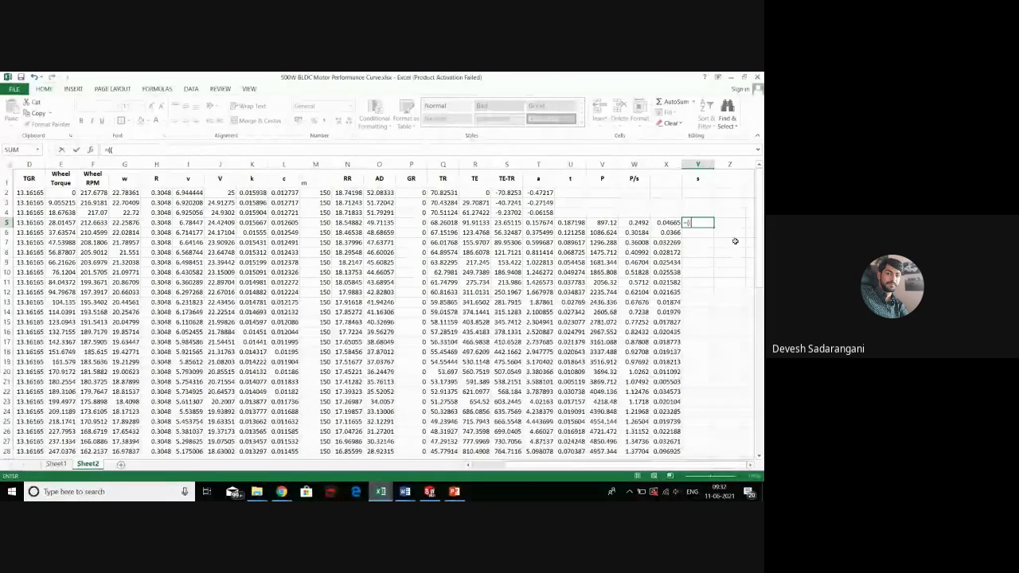
key(BackSpace)
key(BackSpace)
key(Escape)
scroll(719, 289, down, 5)
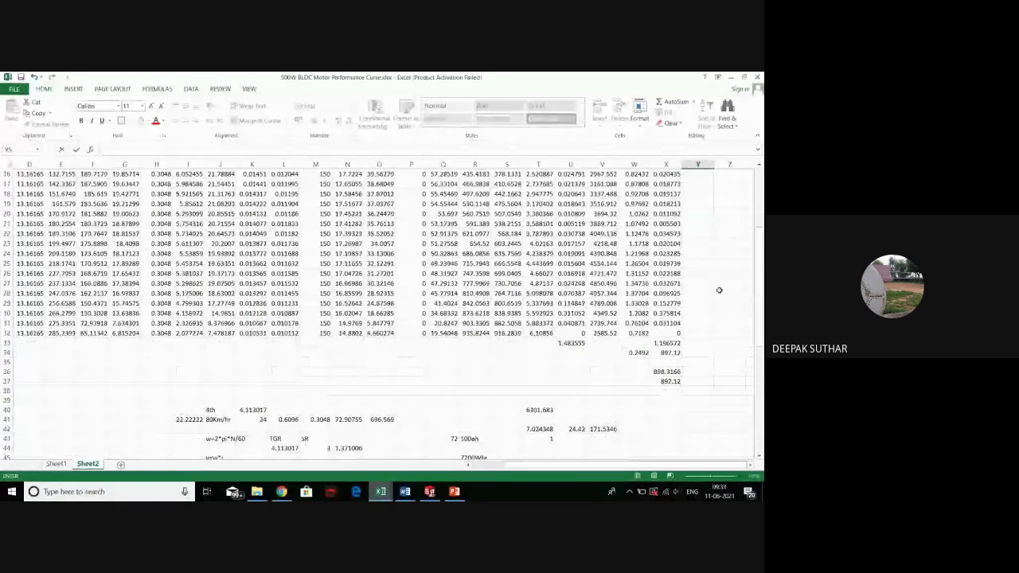
click(695, 333)
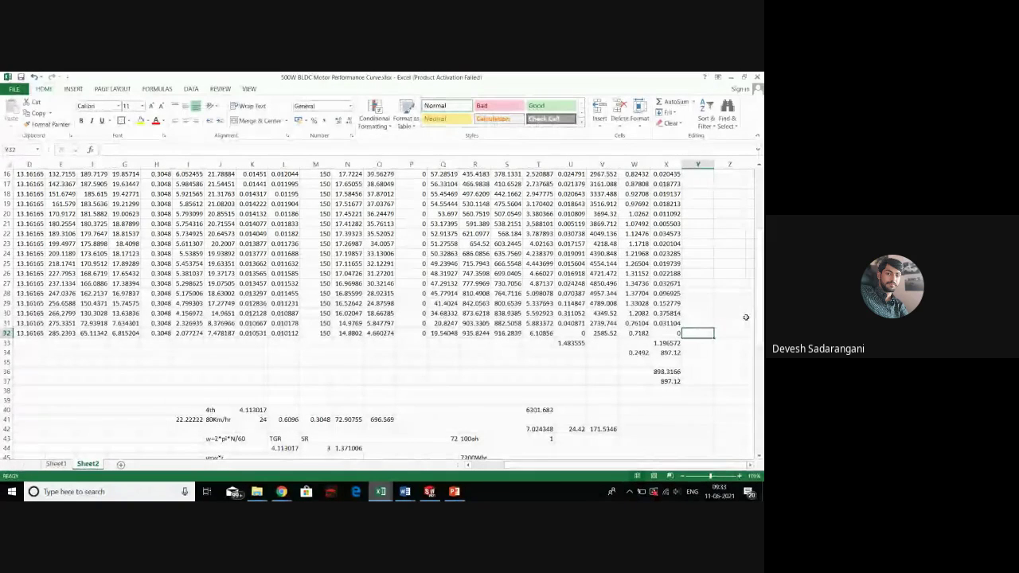
click(697, 323)
Begin the Y31 formula with (I31*I31)−, correcting a misplaced I32 reference
text(=)
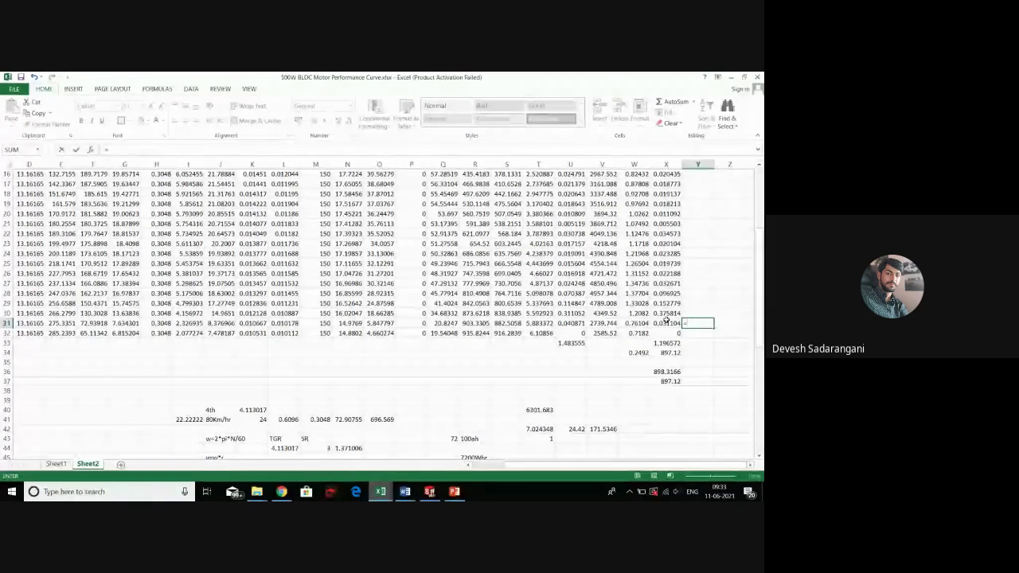
text(()
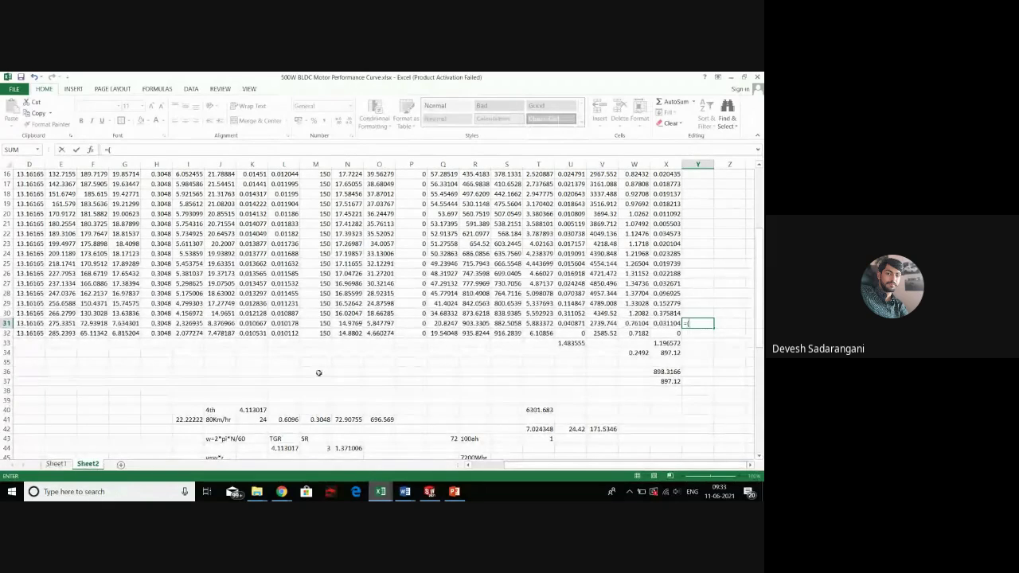
text(()
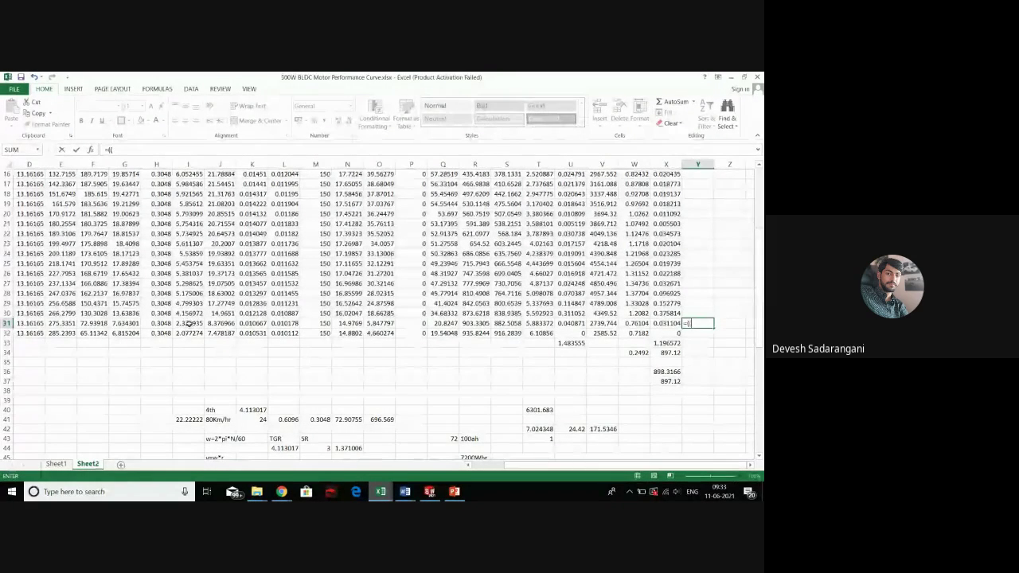
click(189, 324)
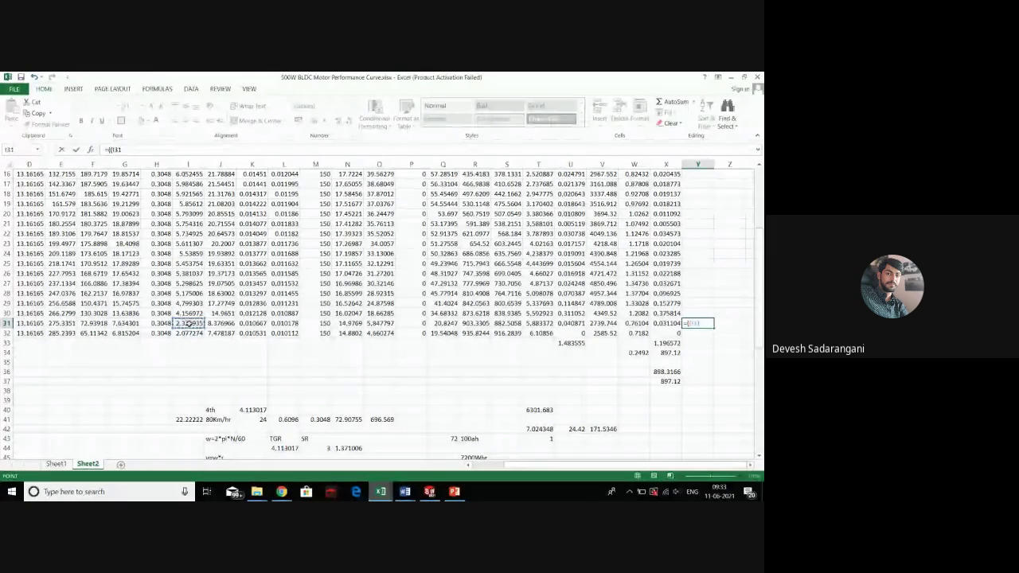
text(*)
click(177, 323)
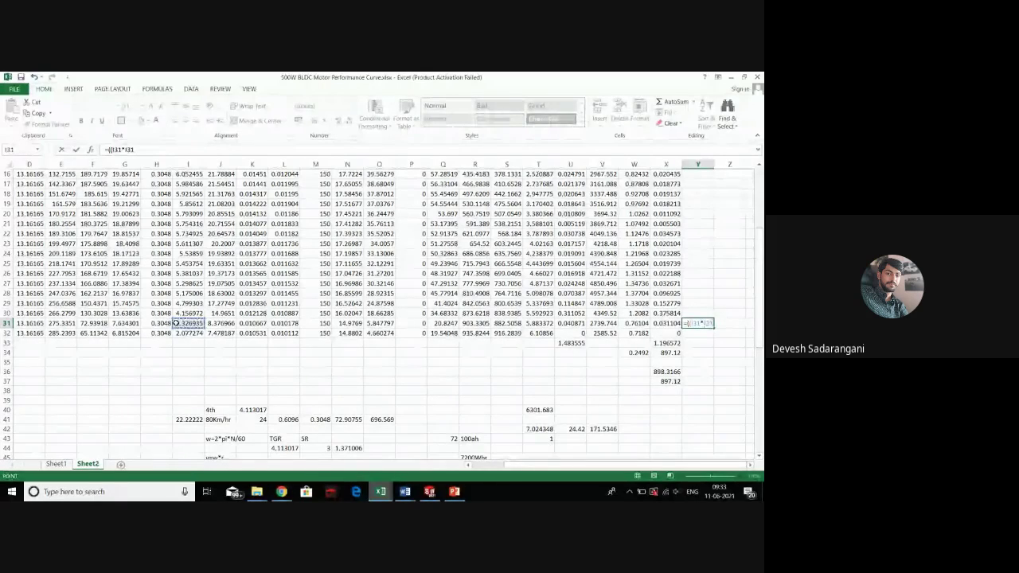
text()-)
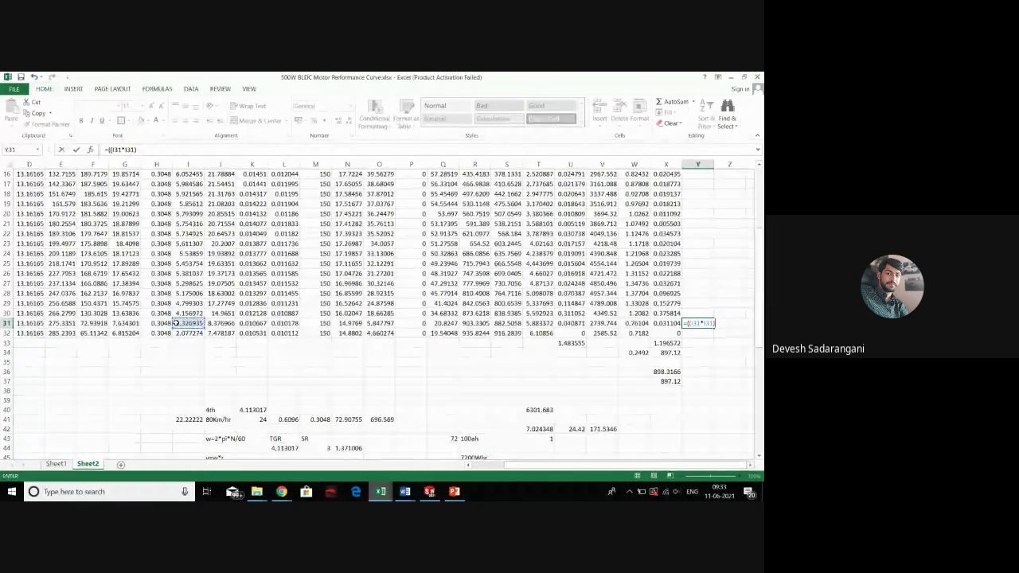
click(184, 332)
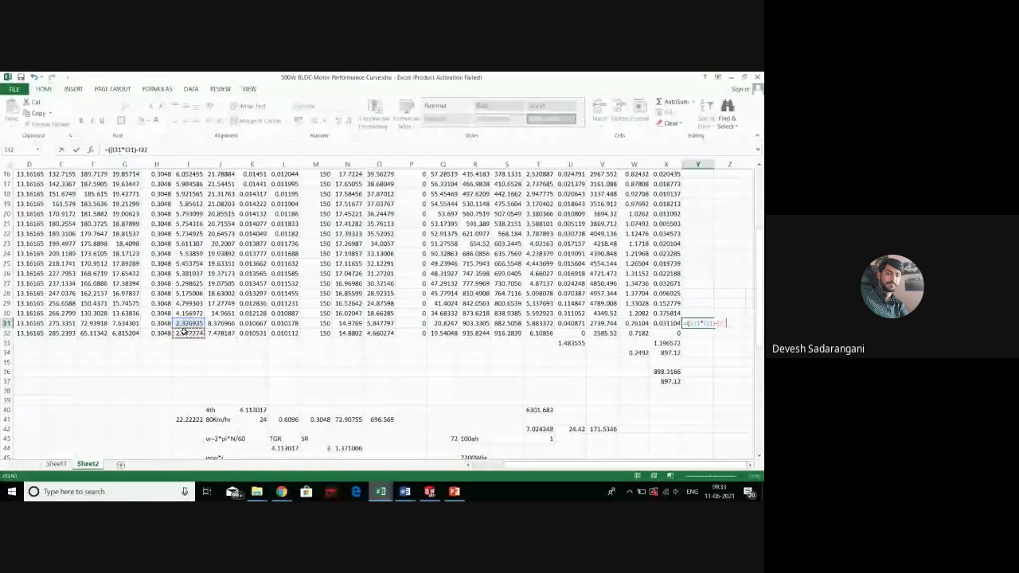
key(BackSpace)
key(BackSpace)
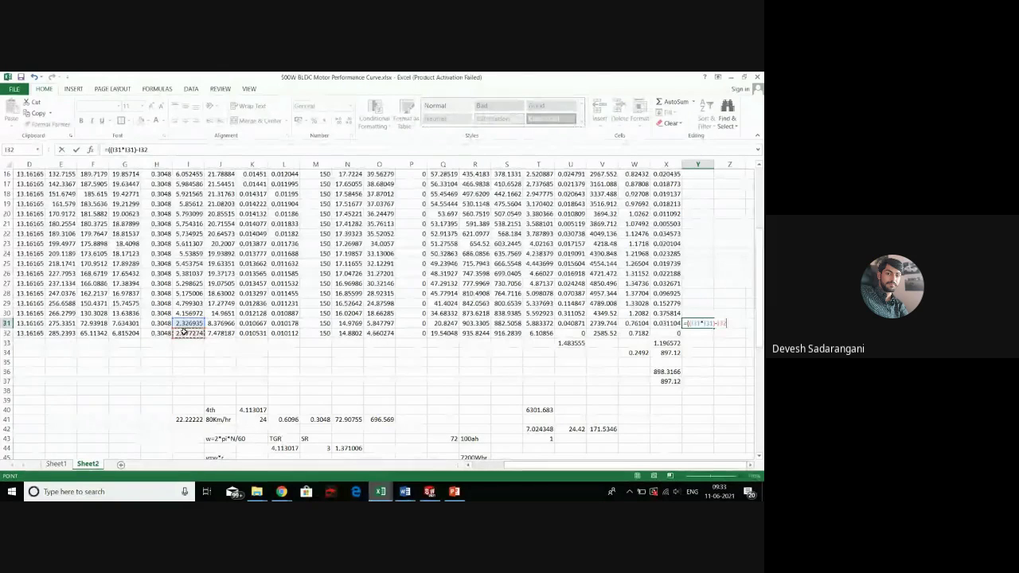
key(BackSpace)
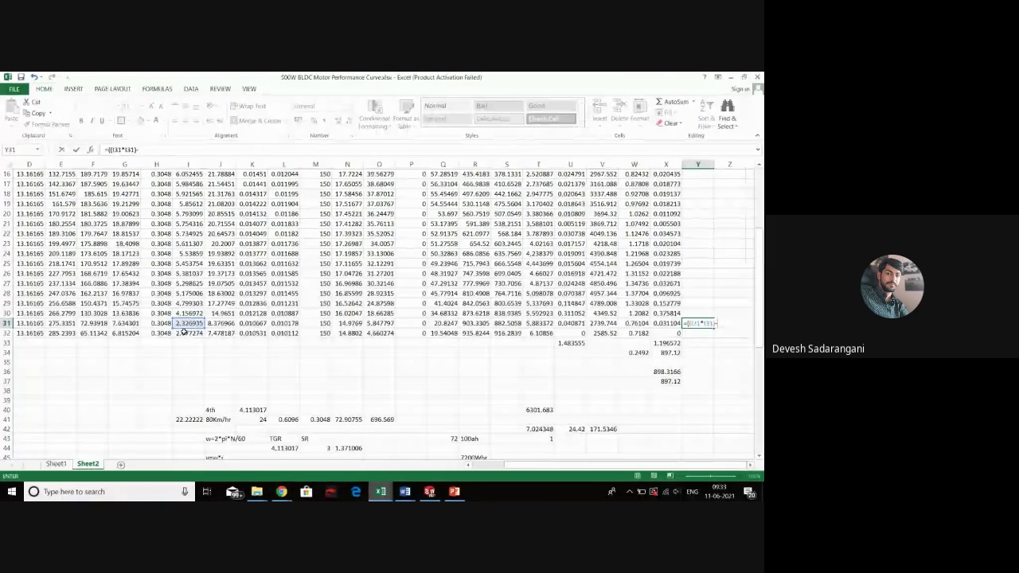
Complete Y31 as =((I31*I31)-(I32*I32))/2*T32, giving 3.358358
click(190, 335)
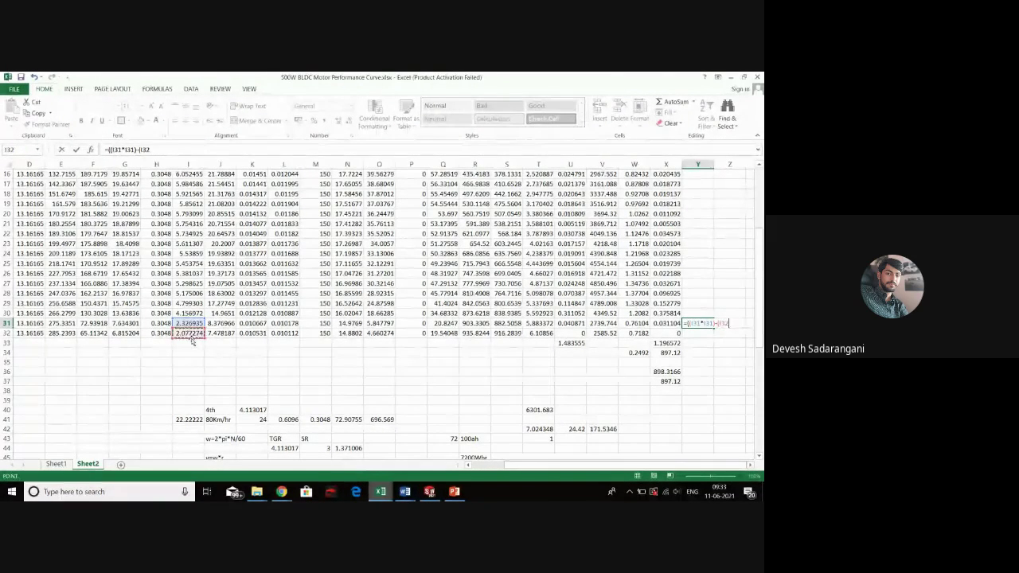
text(*)
click(186, 333)
text())
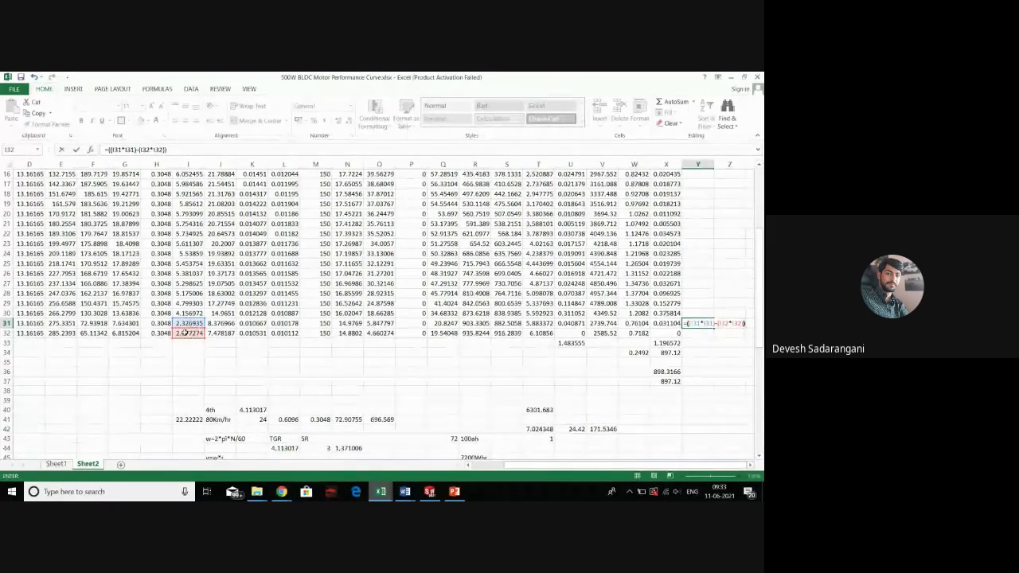
text()/2*)
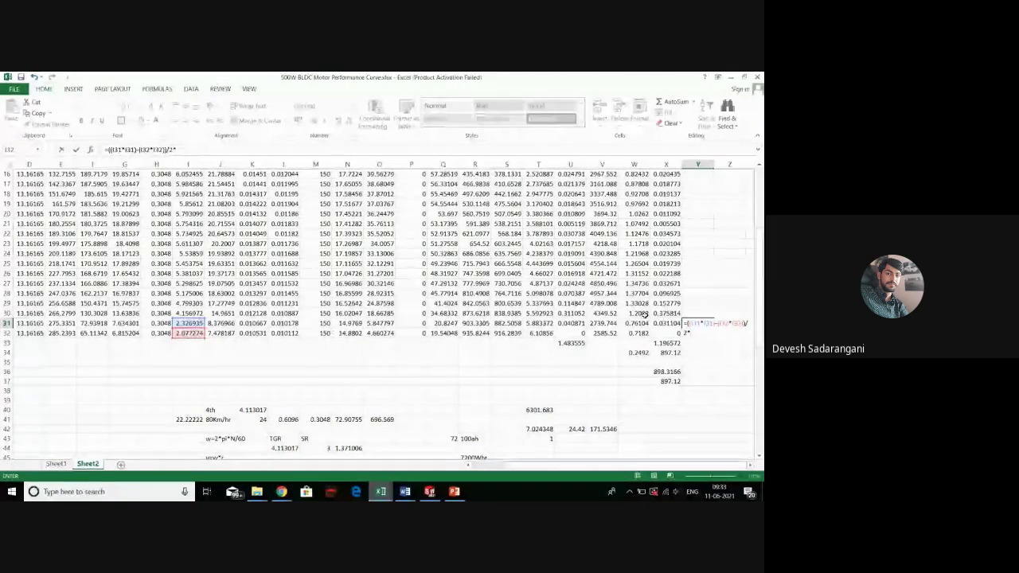
scroll(645, 312, up, 5)
scroll(645, 312, down, 4)
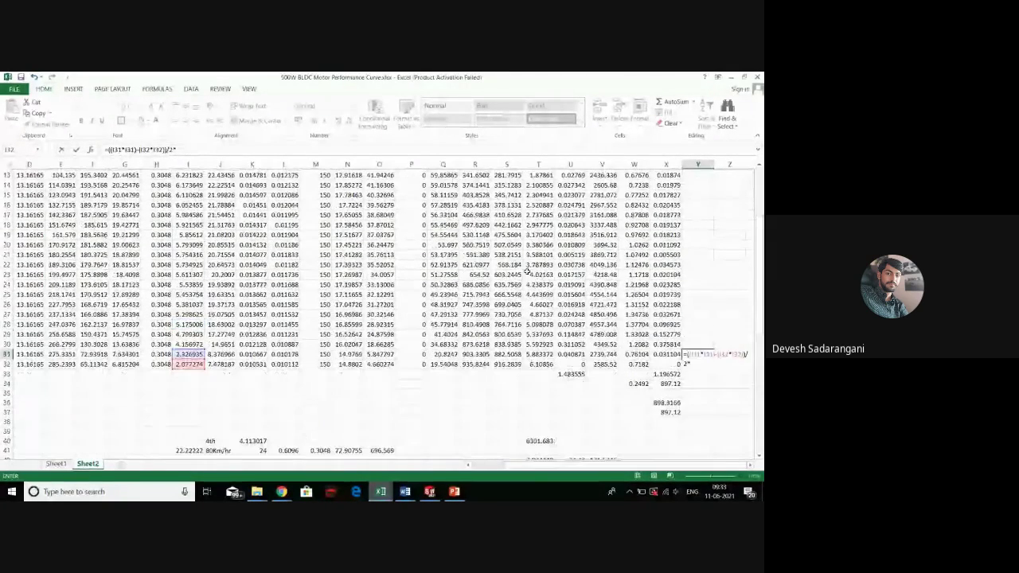
click(533, 364)
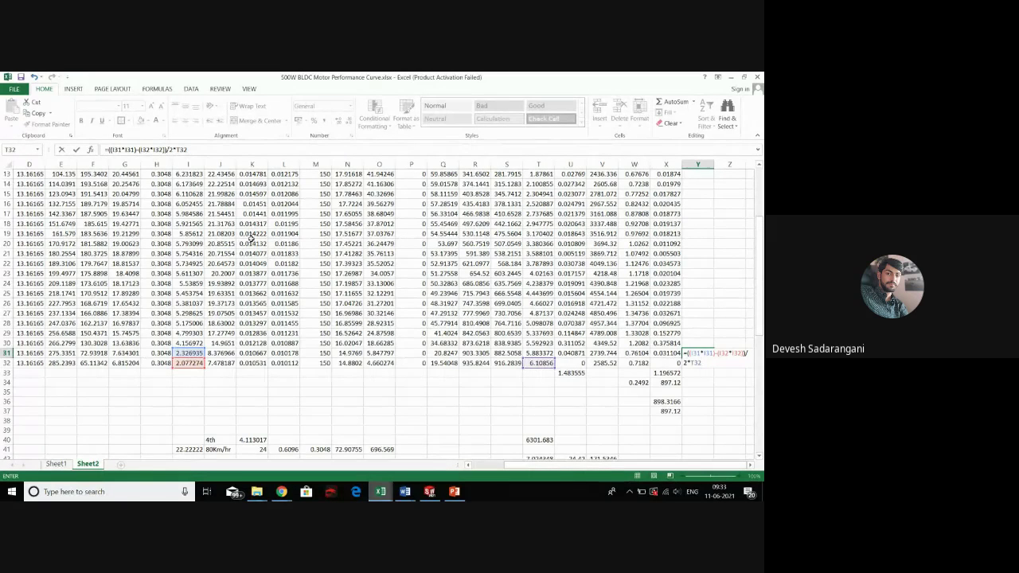
key(Return)
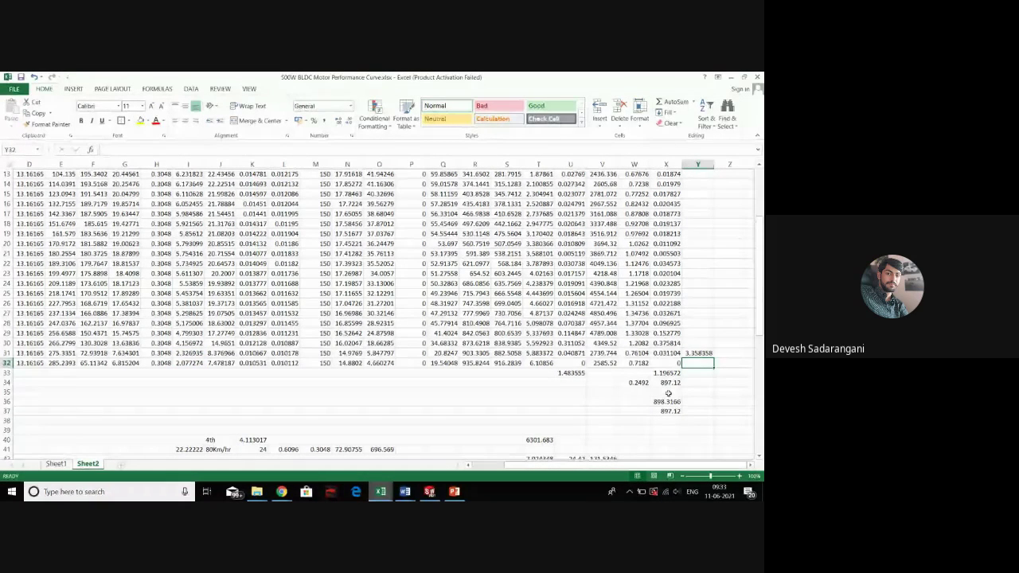
Fill the Y31 s formula up column Y to Y5
click(698, 353)
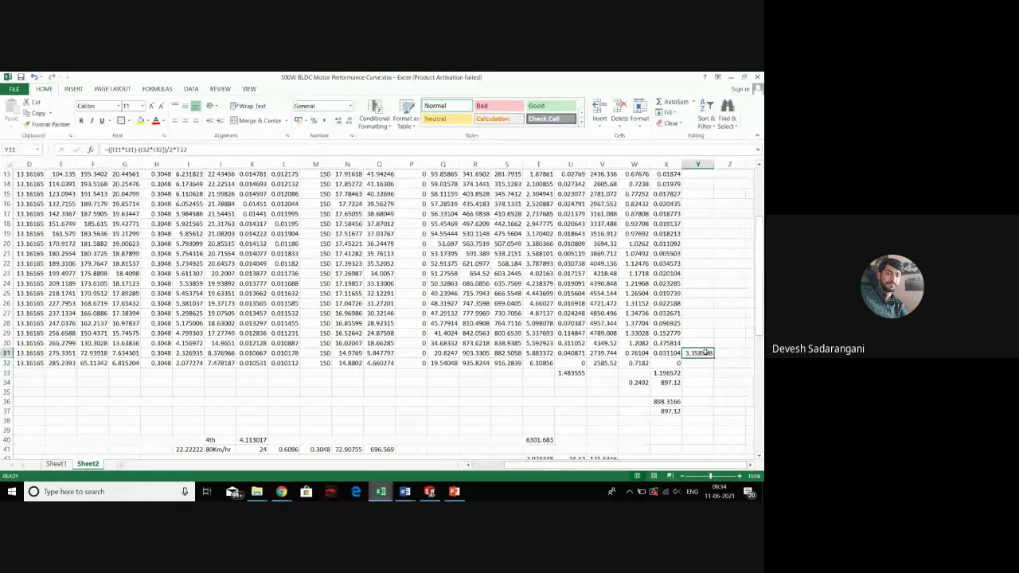
drag(715, 359, 698, 222)
scroll(698, 296, down, 5)
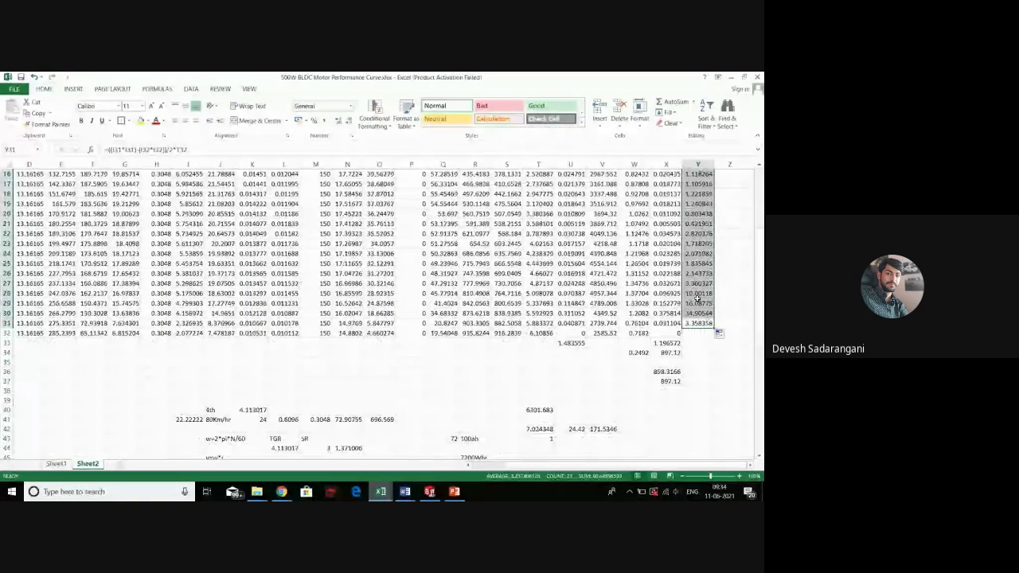
Total the s column in Y33 with =SUM(Y5:Y31), returning 90.64997
click(702, 347)
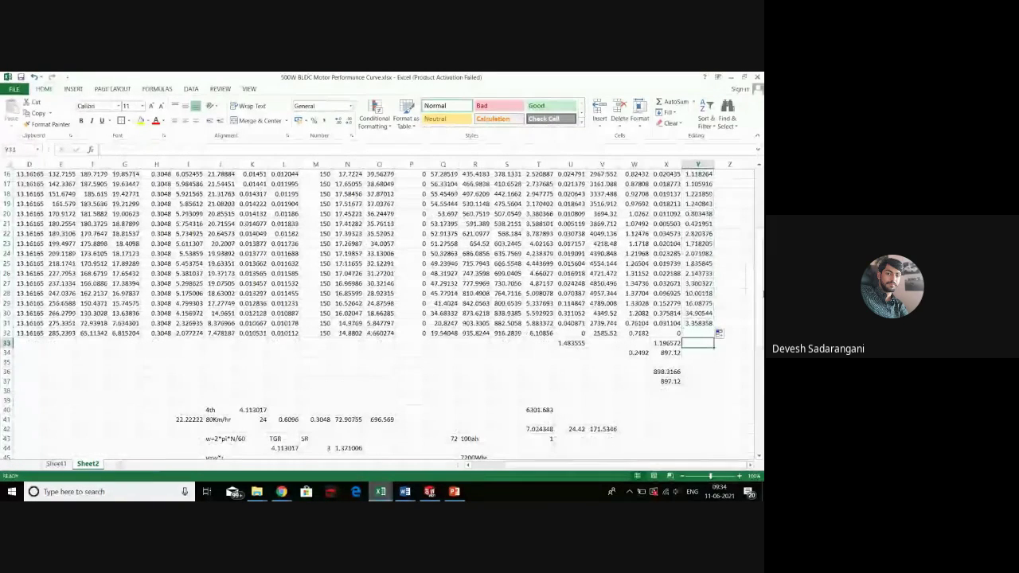
text(=sum()
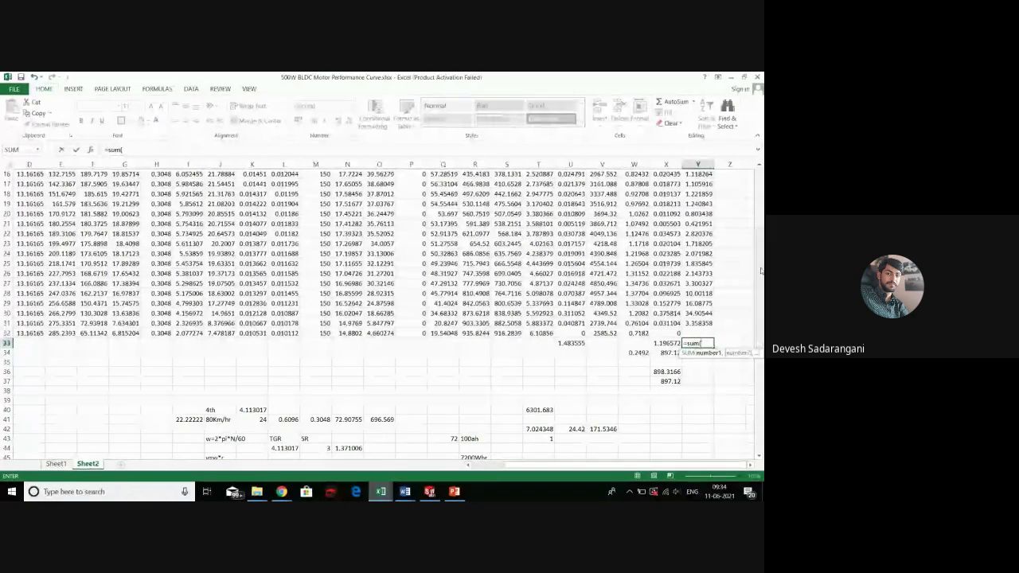
click(634, 361)
click(699, 324)
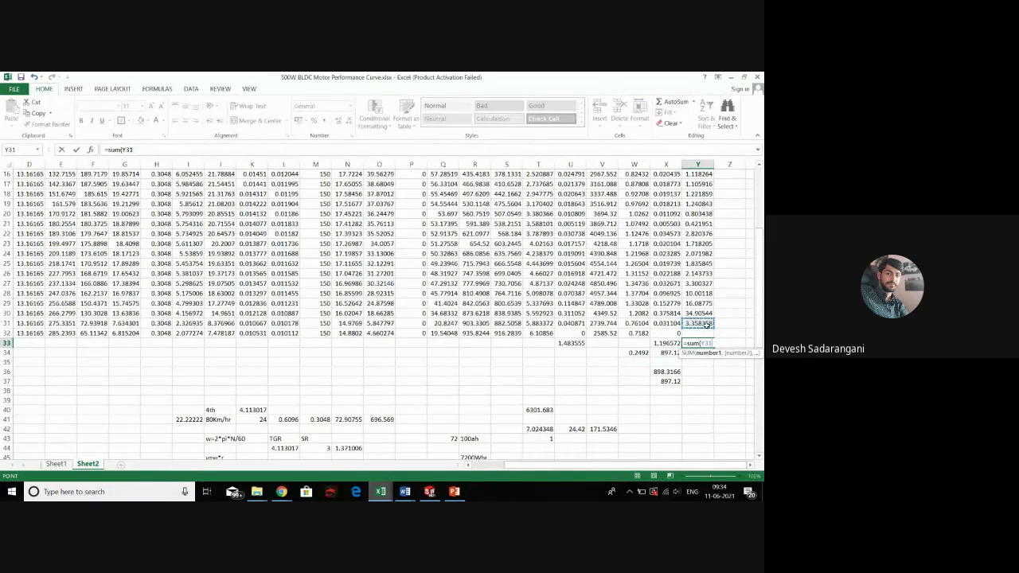
drag(699, 324, 698, 221)
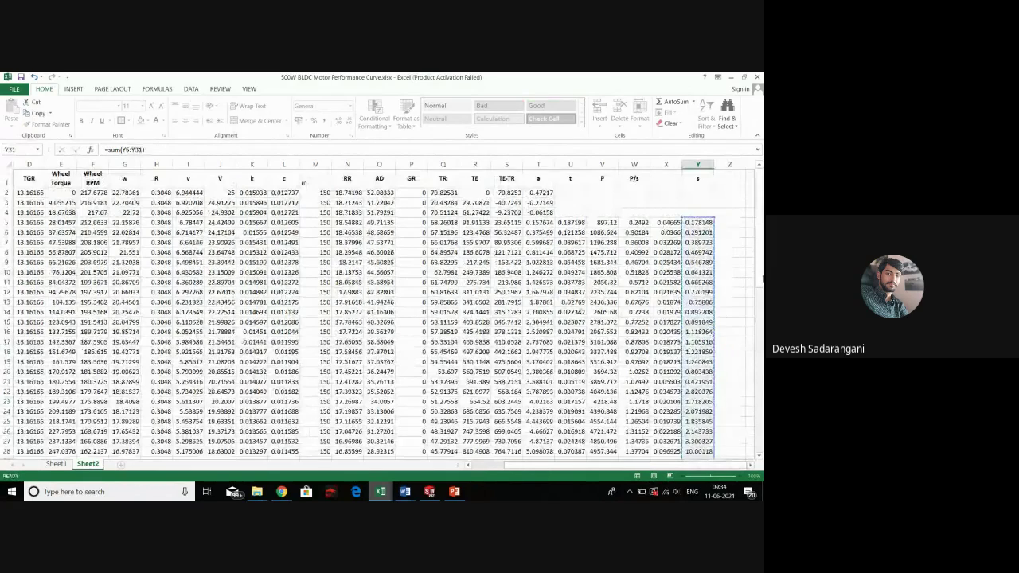
key(Return)
scroll(690, 391, down, 3)
key(Up)
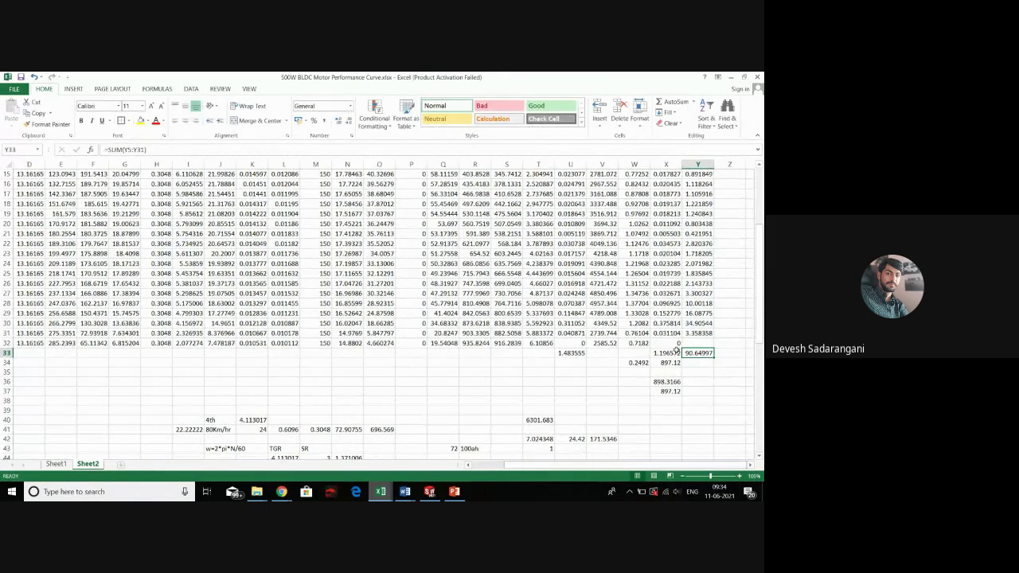
click(673, 352)
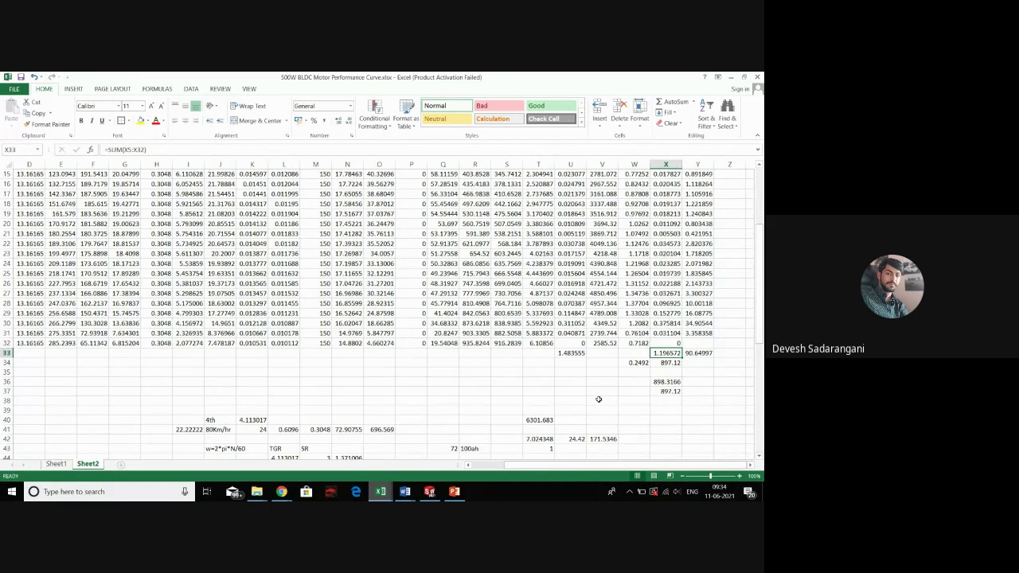
Replace 90 with 0.9 in W42, then check X34's =W34*3600 formula
scroll(599, 399, down, 1)
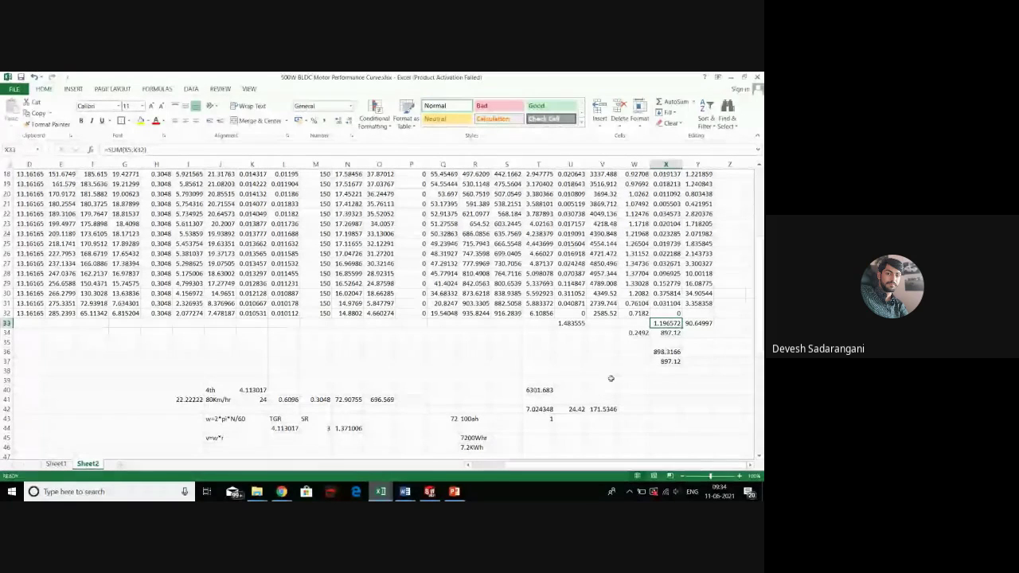
click(634, 409)
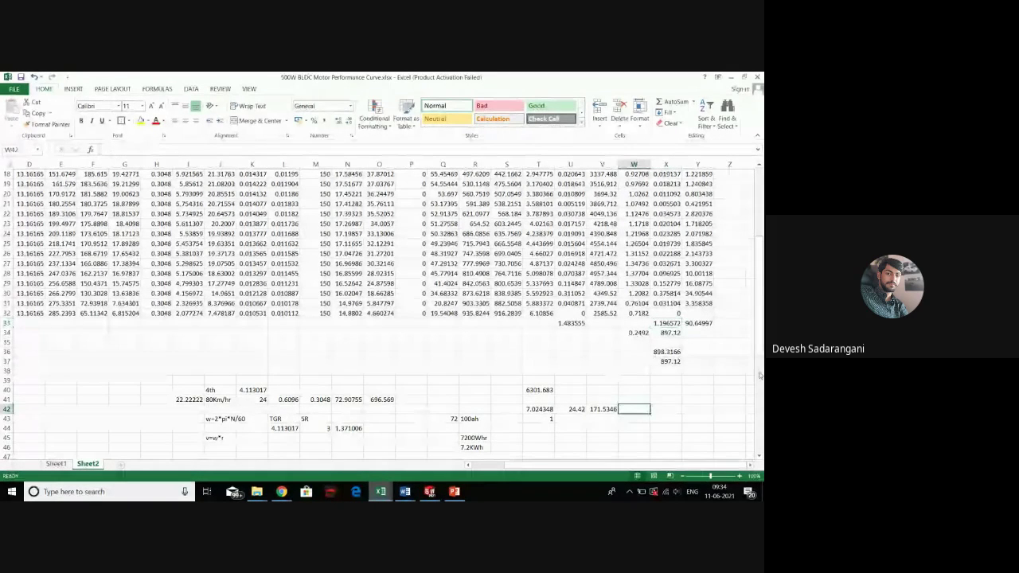
text(90)
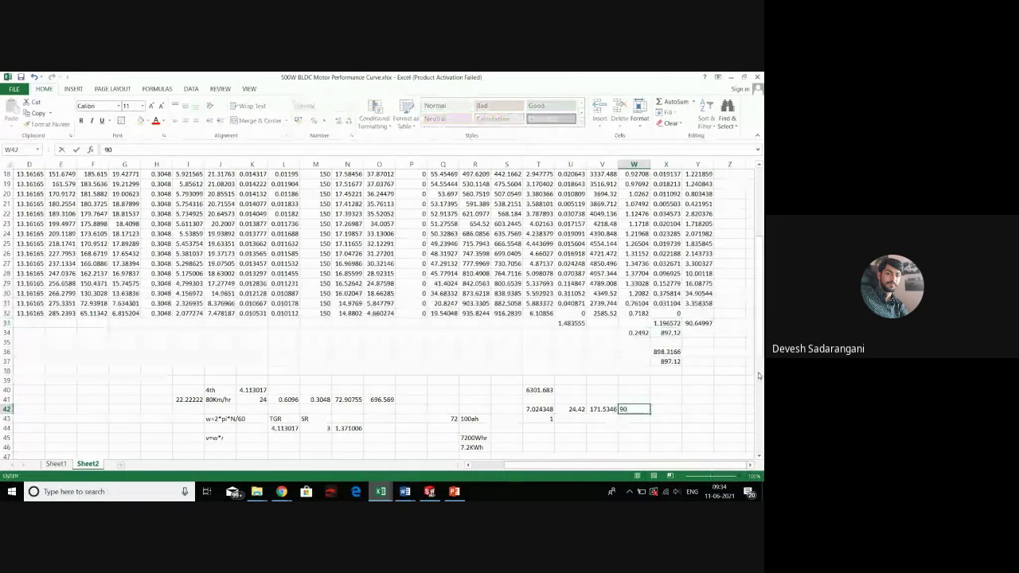
key(BackSpace)
key(BackSpace)
text(0)
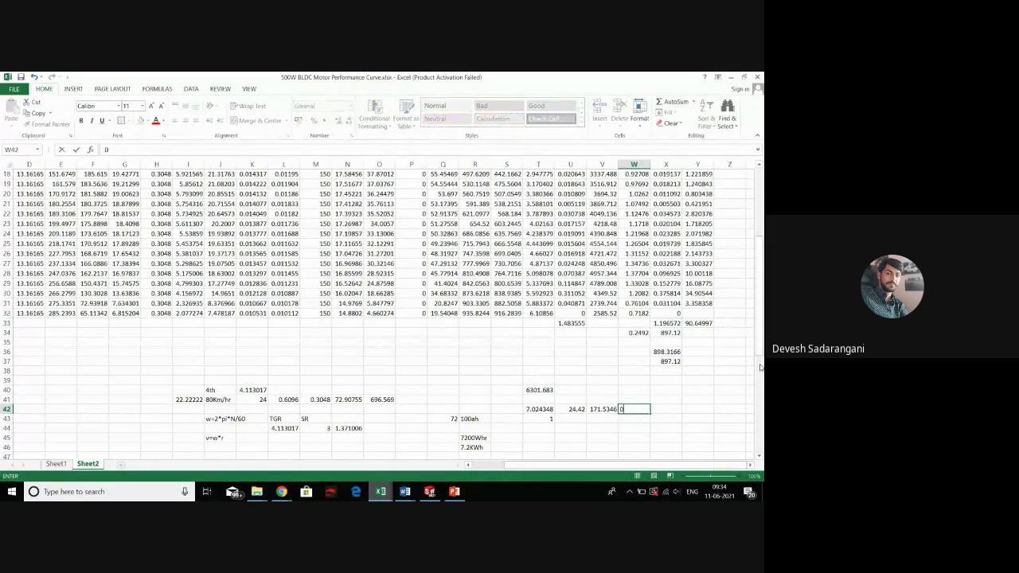
text(.9)
click(667, 399)
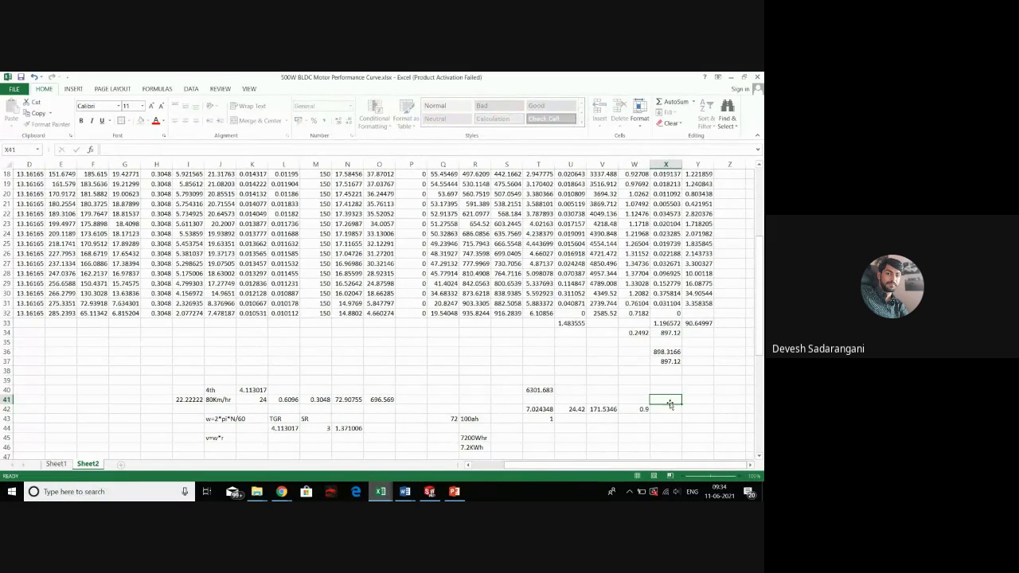
click(671, 333)
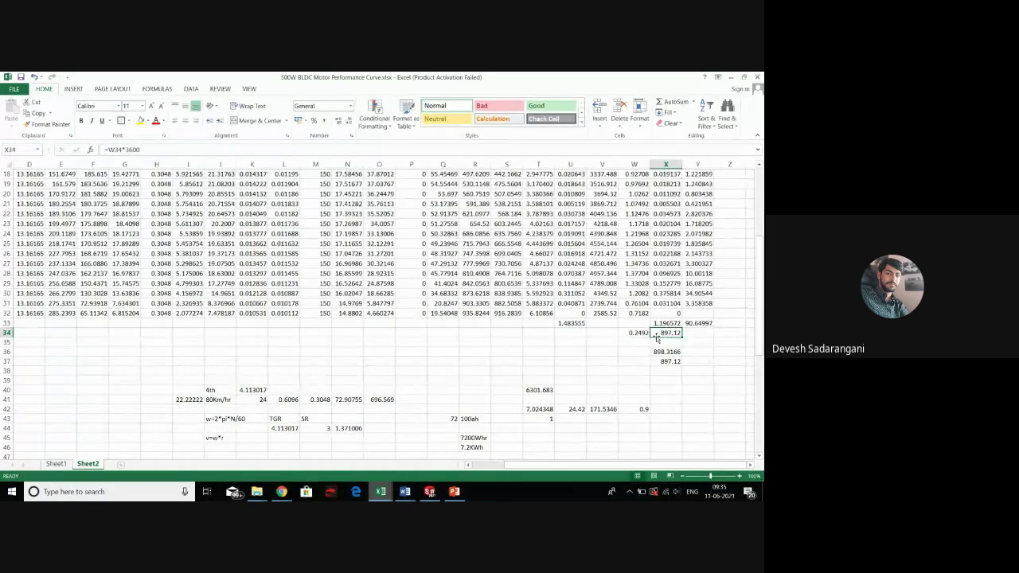
Enter 3589.5 in Z34
click(737, 332)
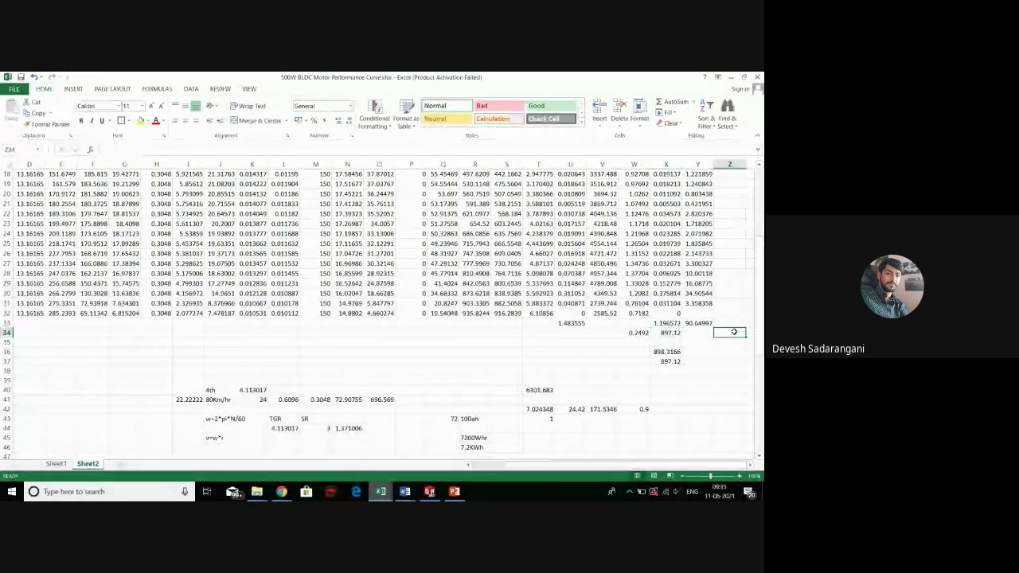
text(3589.5)
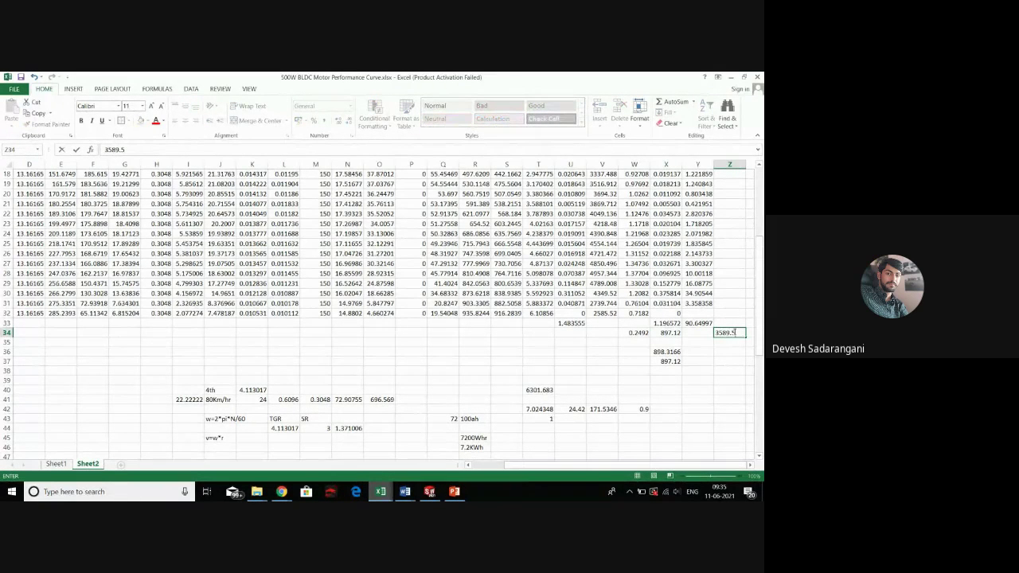
key(ctrl+Return)
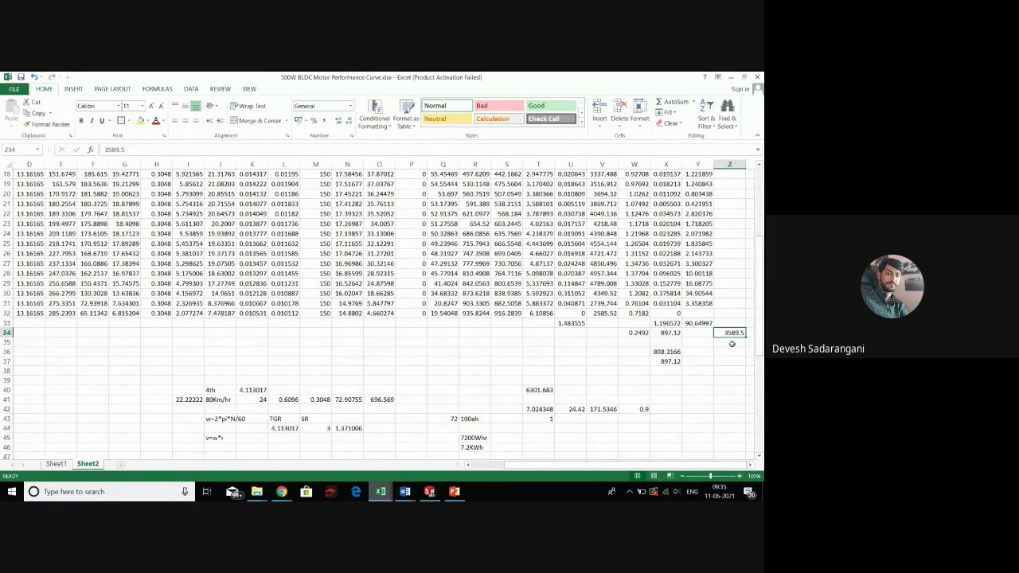
scroll(732, 341, up, 2)
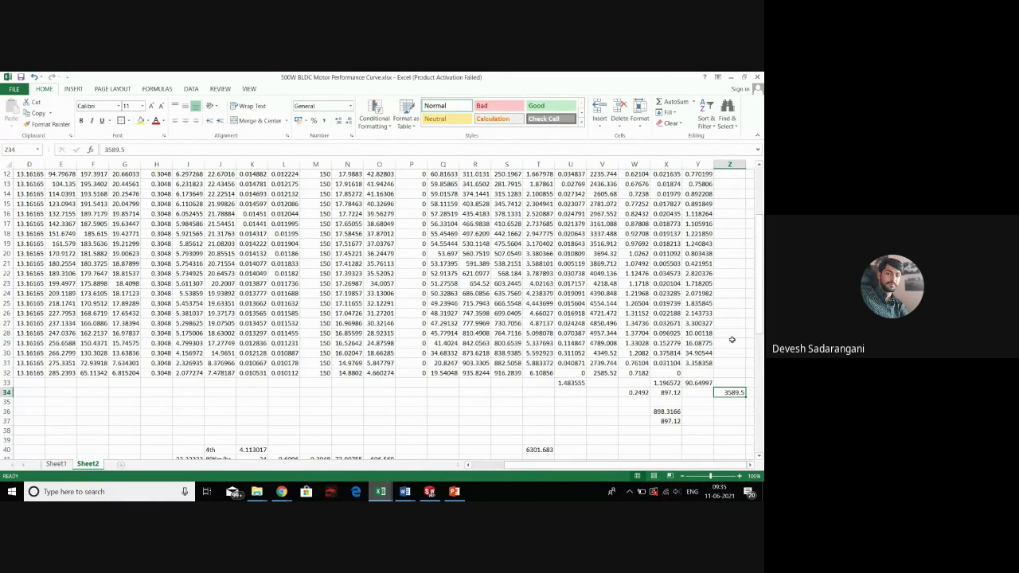
scroll(732, 340, down, 2)
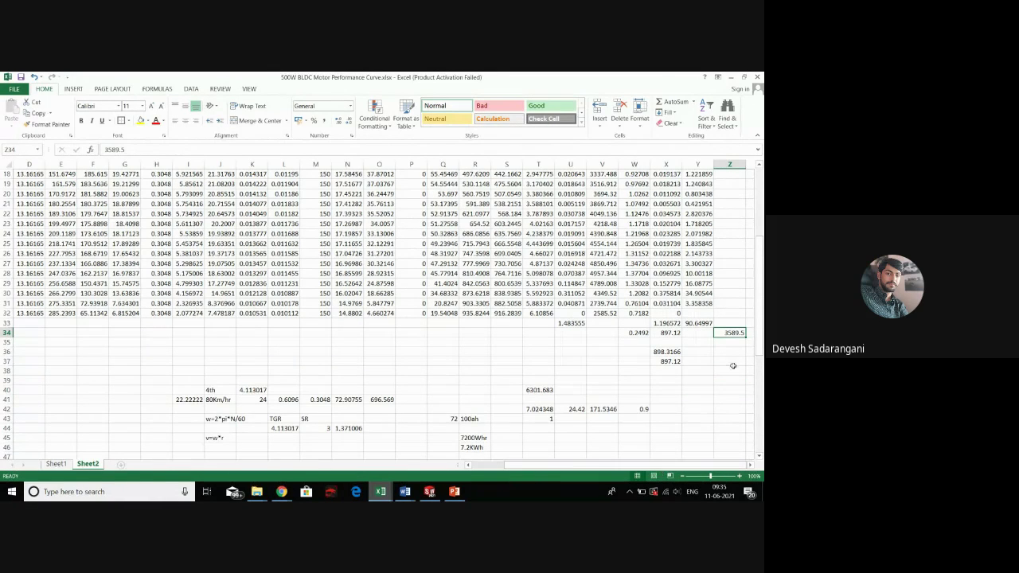
Enter =Z34/3600 in AA34 for 0.997083, and start an AA35 formula referencing AA34
click(749, 335)
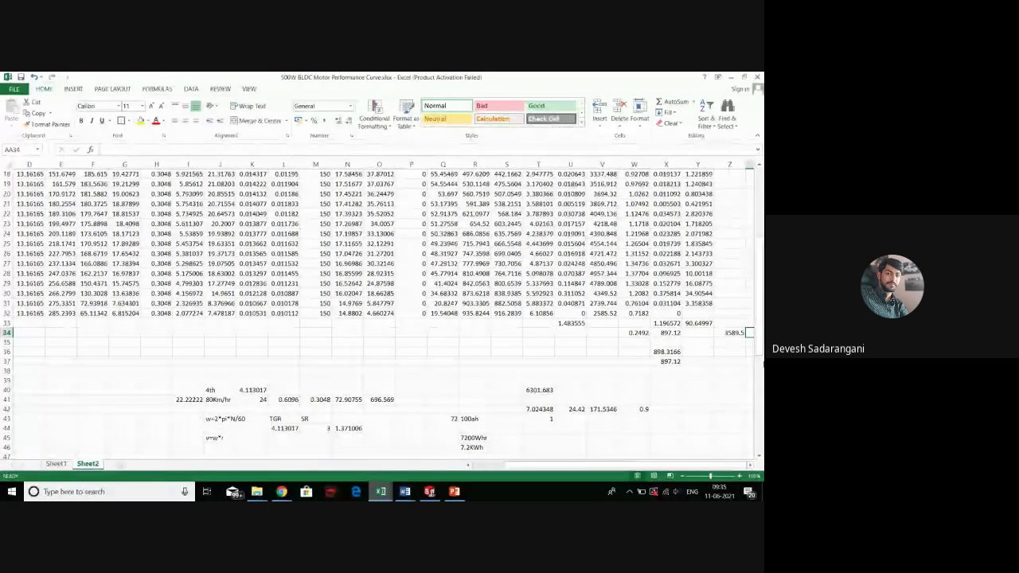
text(3)
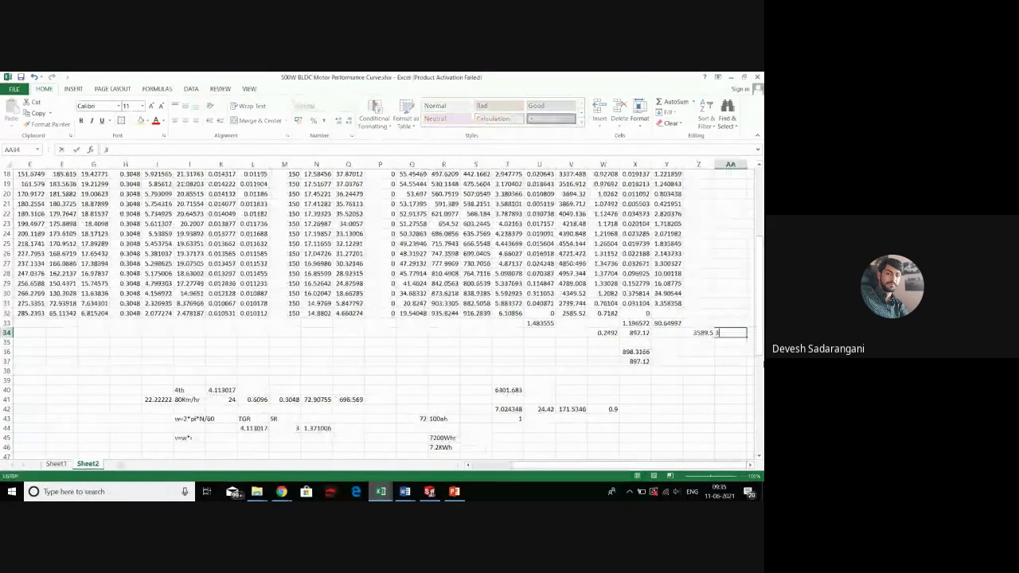
text(598.5)
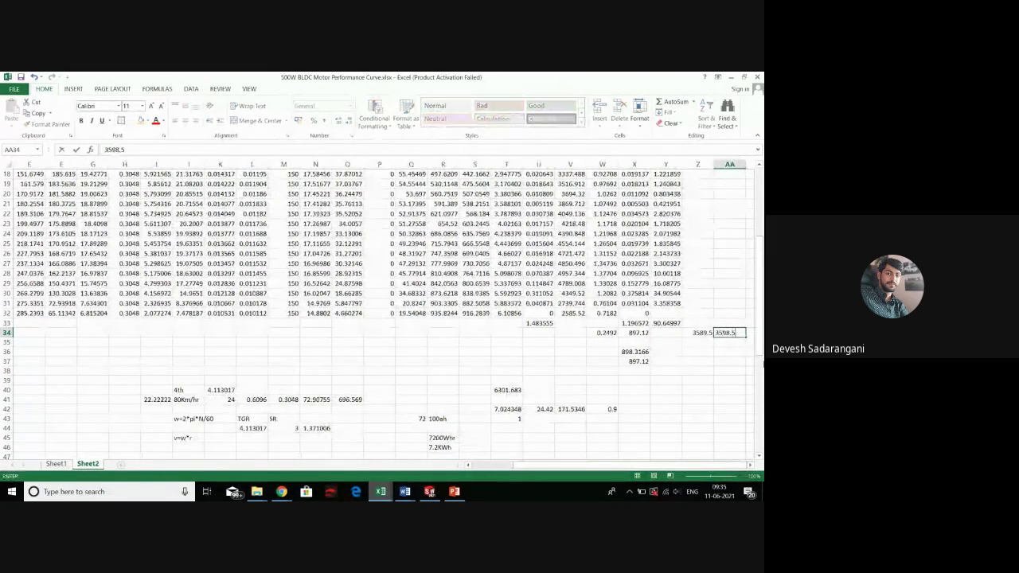
key(BackSpace)
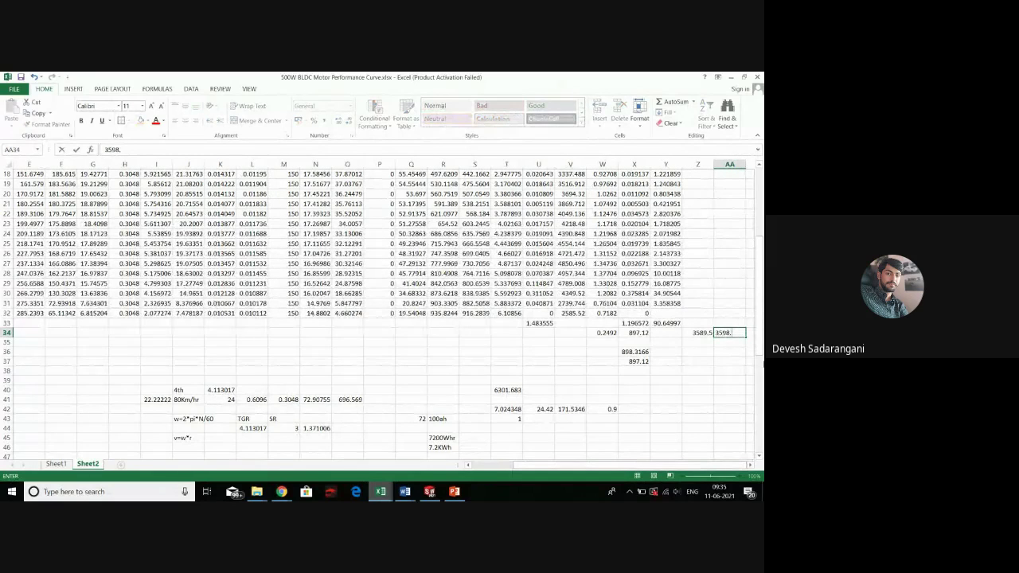
key(BackSpace)
key(BackSpace)
key(BackSpace)
key(BackSpace)
key(BackSpace)
text(=)
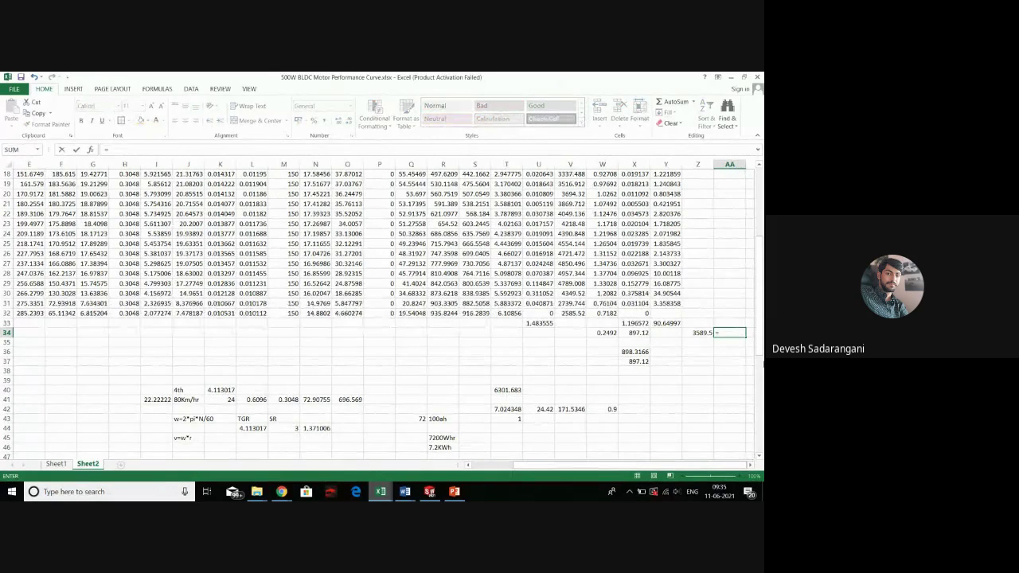
click(699, 333)
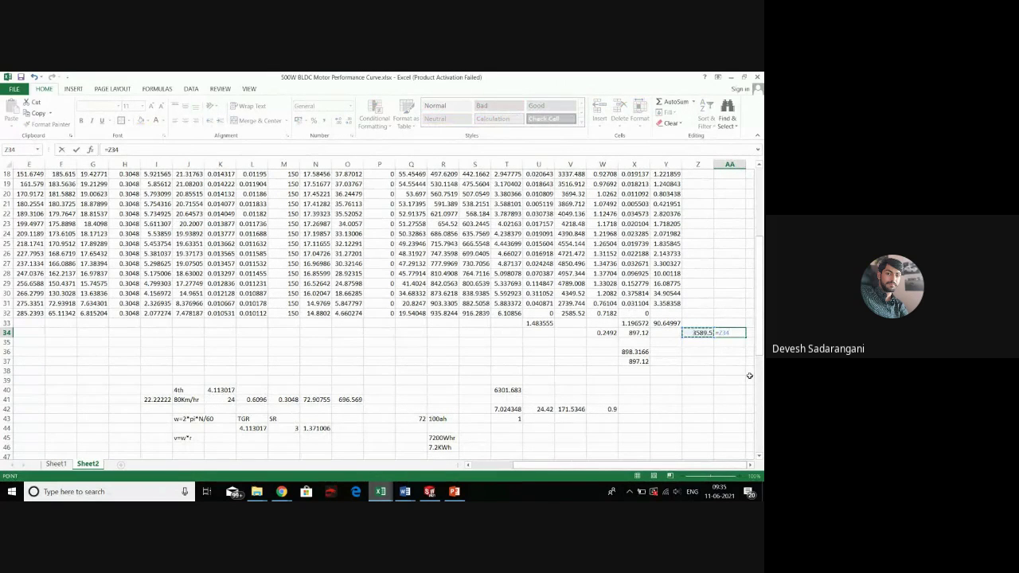
text(/3600)
key(Return)
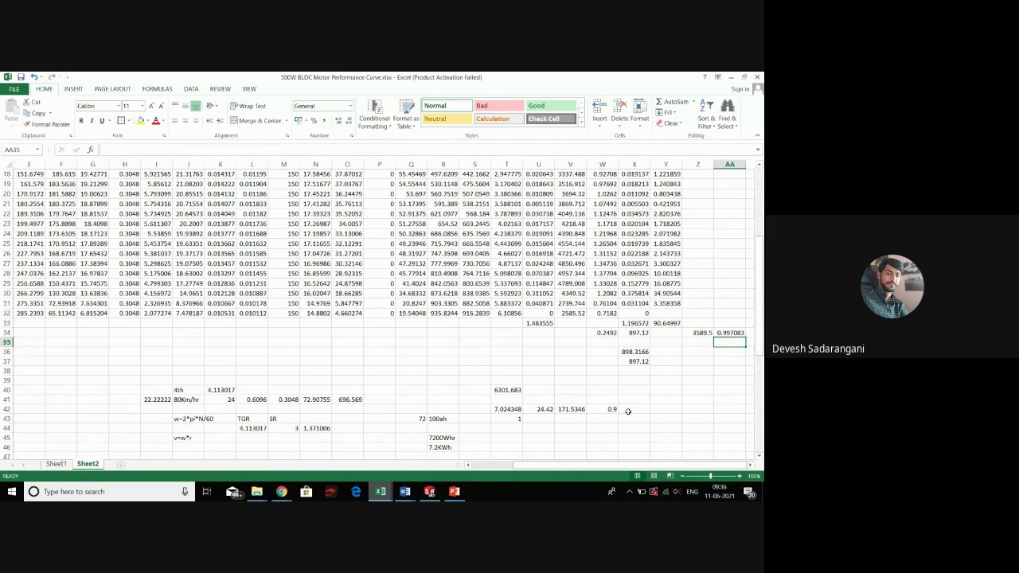
text(=)
click(721, 334)
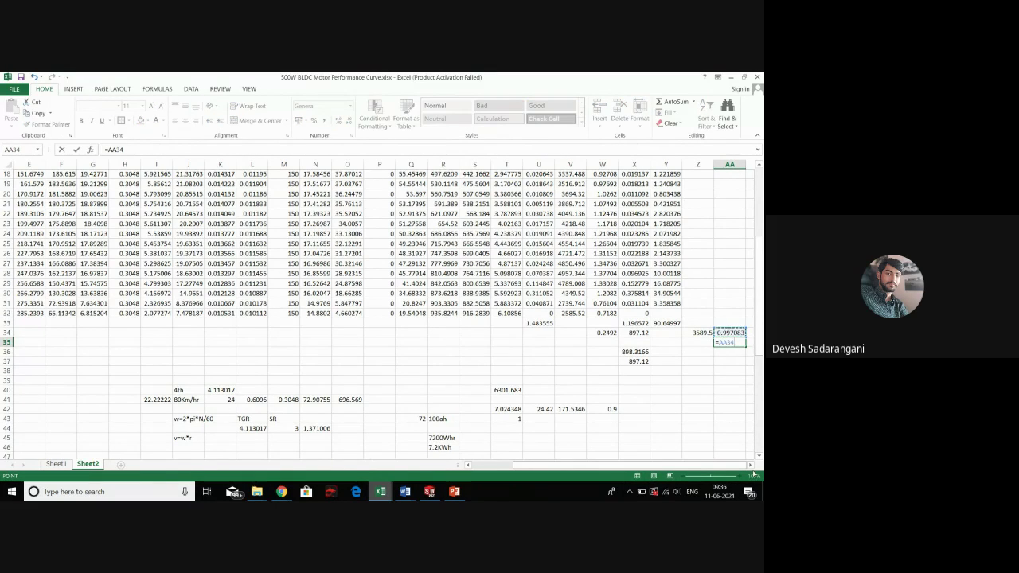
Finish AA35 as AA34 multiplied by U42, giving 24.34878
text())
click(551, 411)
key(Return)
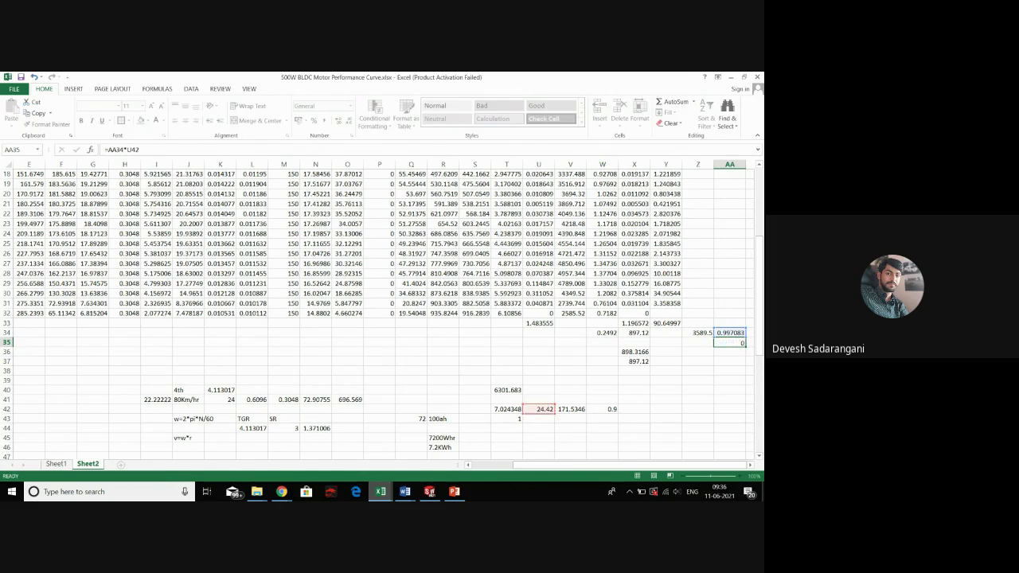
click(741, 342)
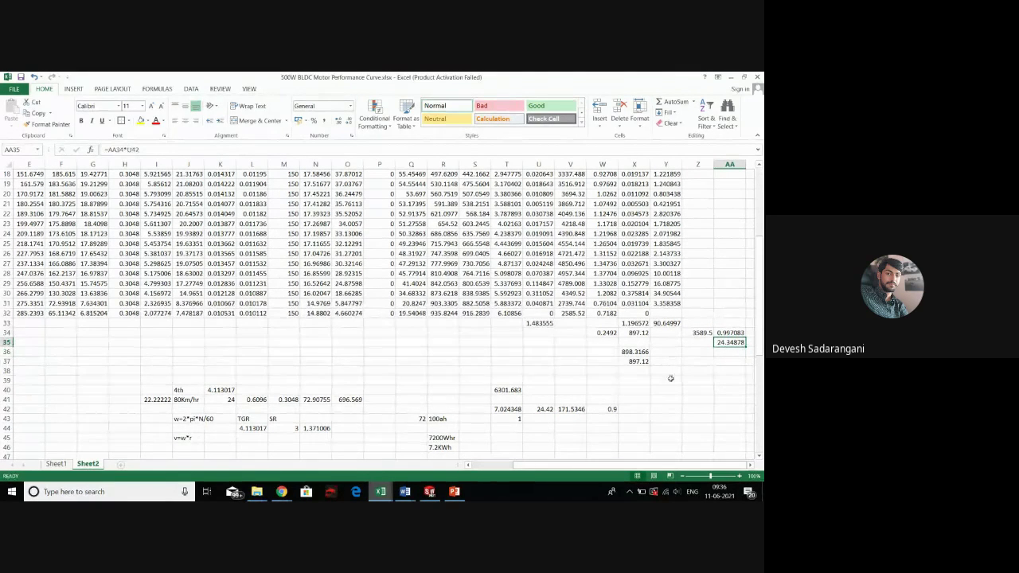
Enter 24.34878 in X42 and total it in Y42 as =V42+W42+X42, giving 196.7834
click(635, 408)
text(24.34)
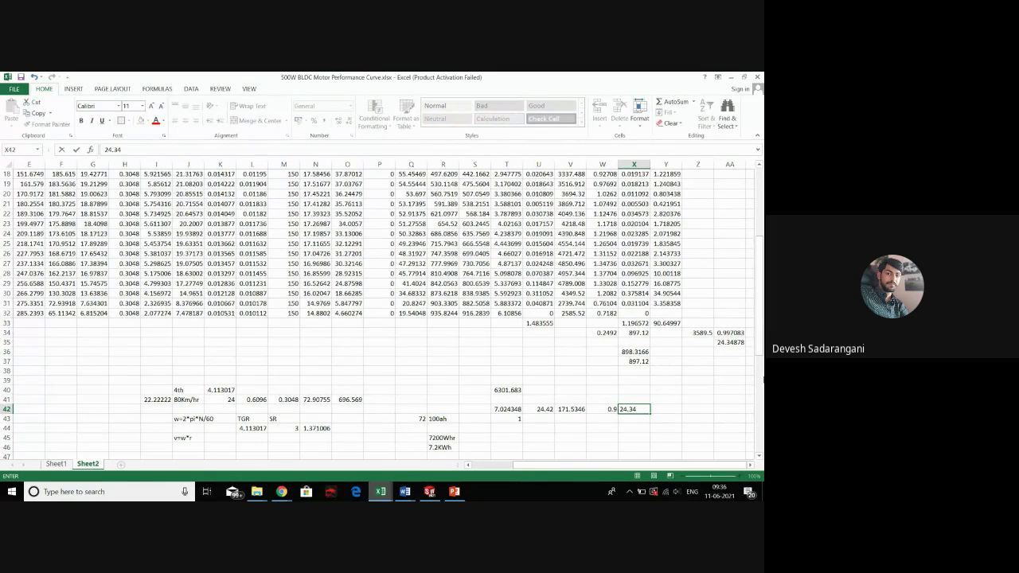
text(878)
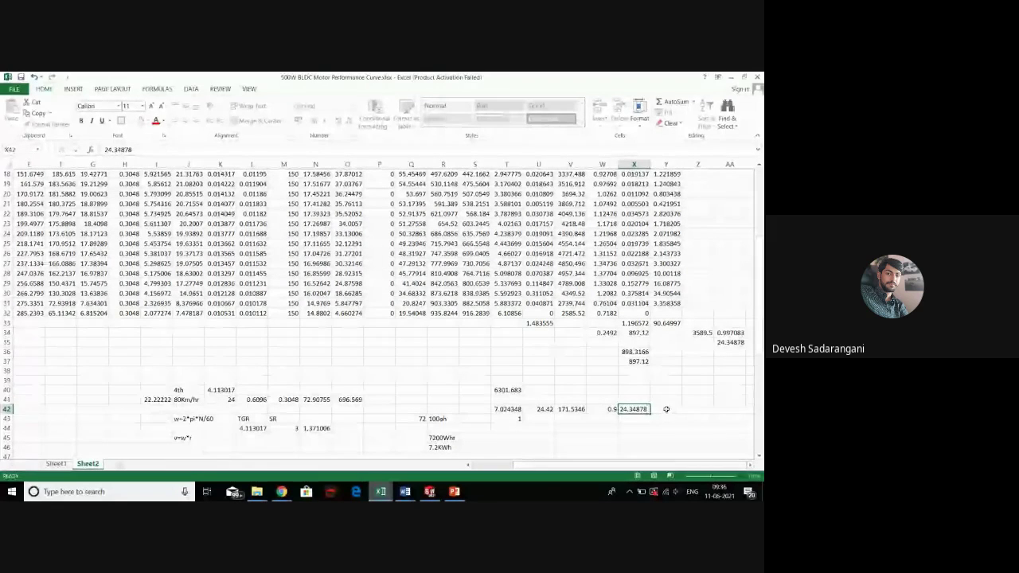
key(Tab)
text(=)
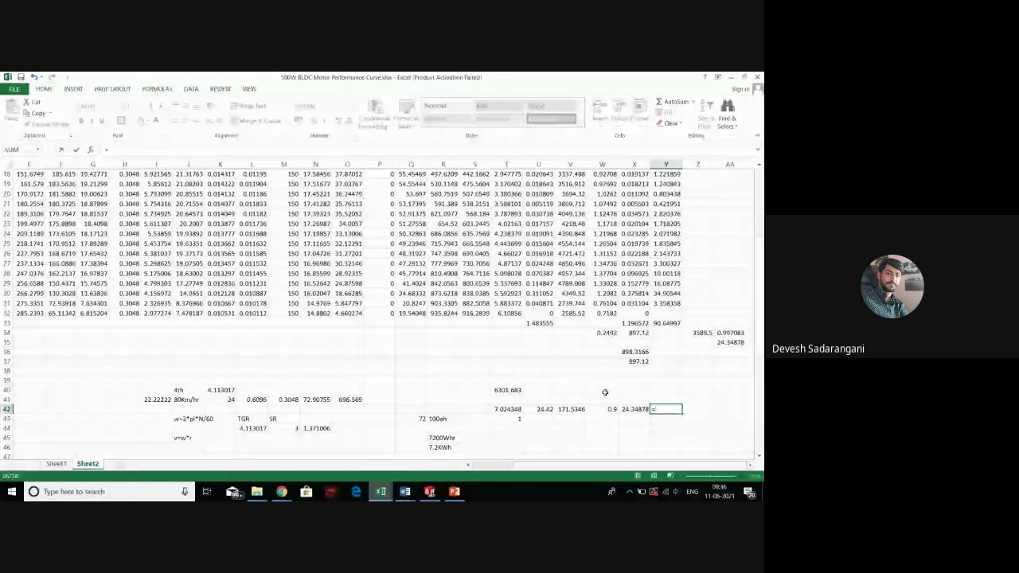
click(567, 409)
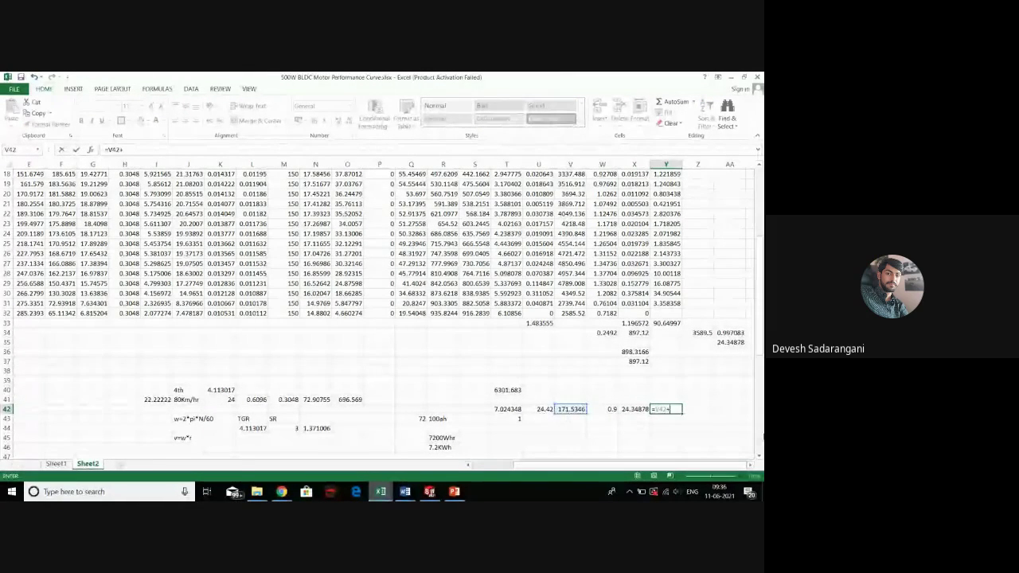
text(+)
click(610, 409)
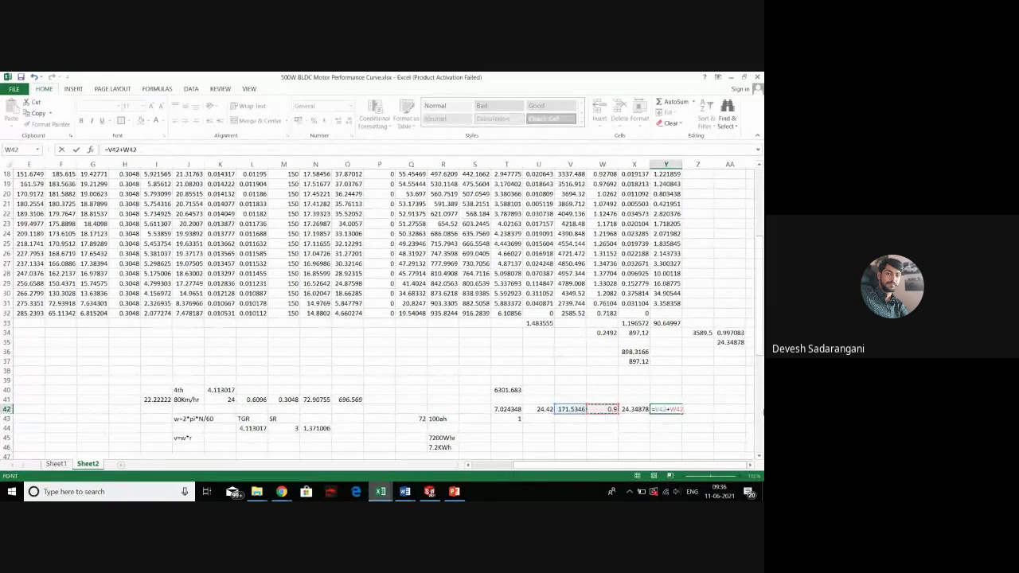
text(+)
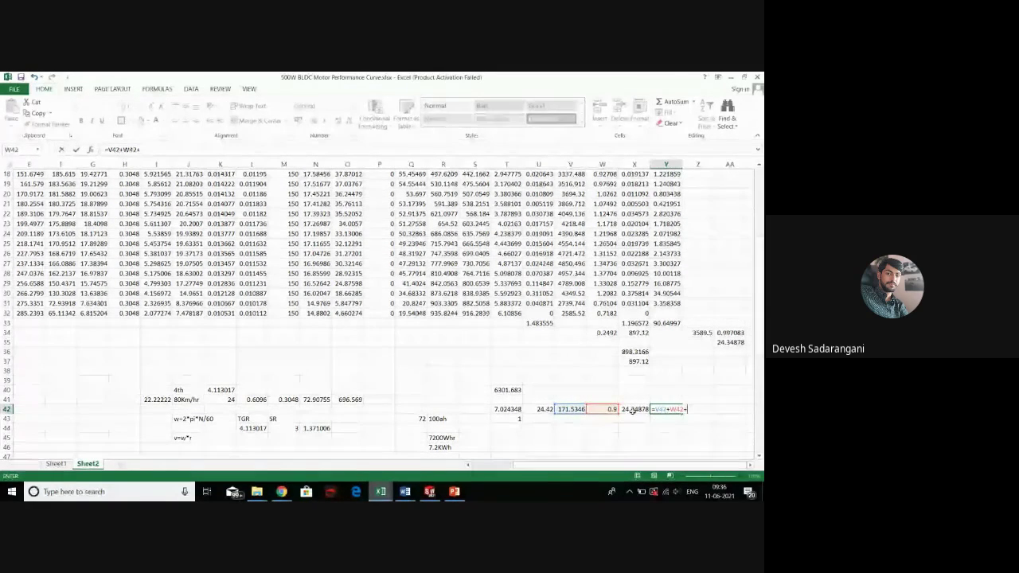
click(635, 409)
key(Return)
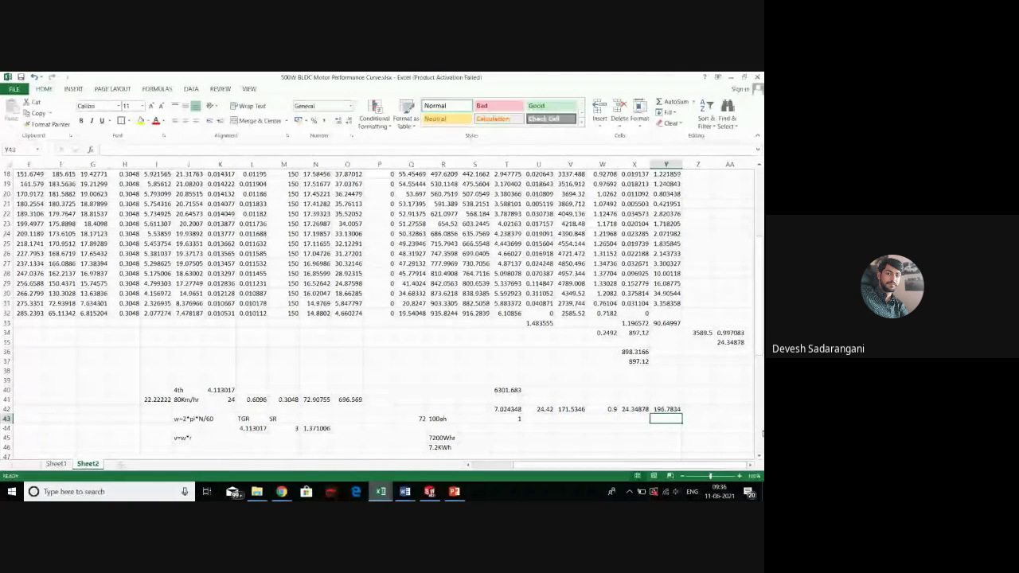
click(655, 409)
click(657, 401)
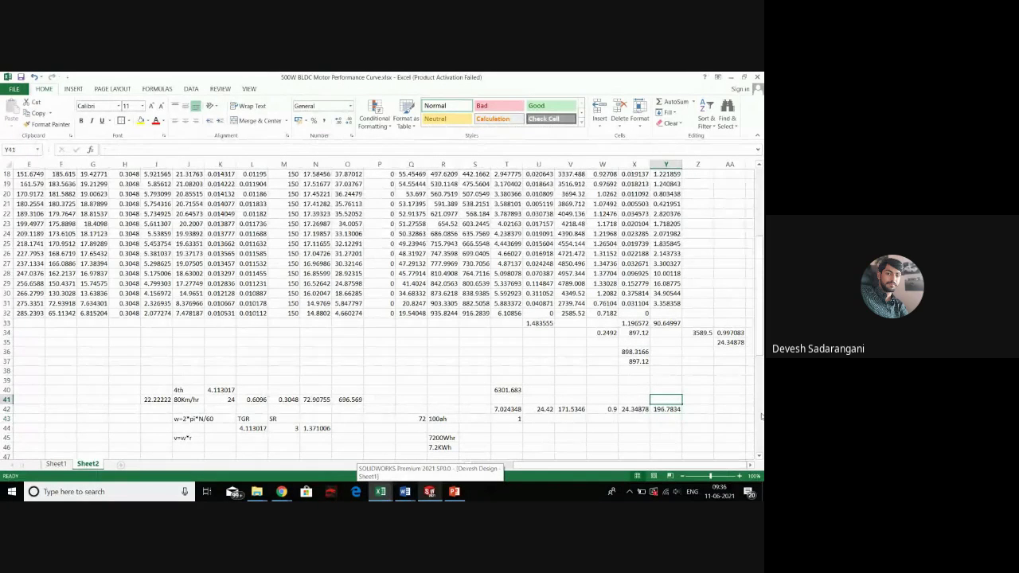
click(672, 408)
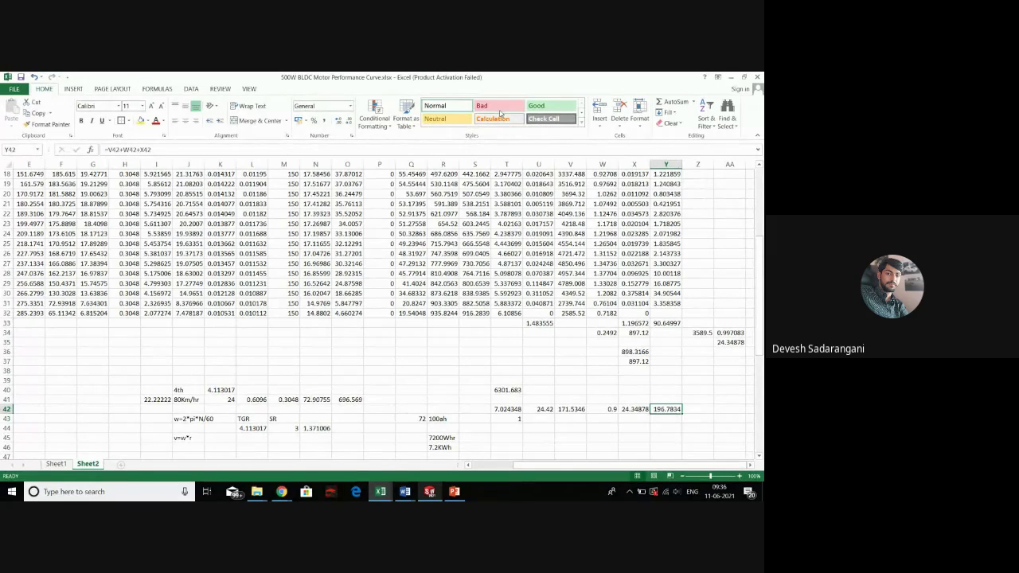
click(498, 118)
click(683, 428)
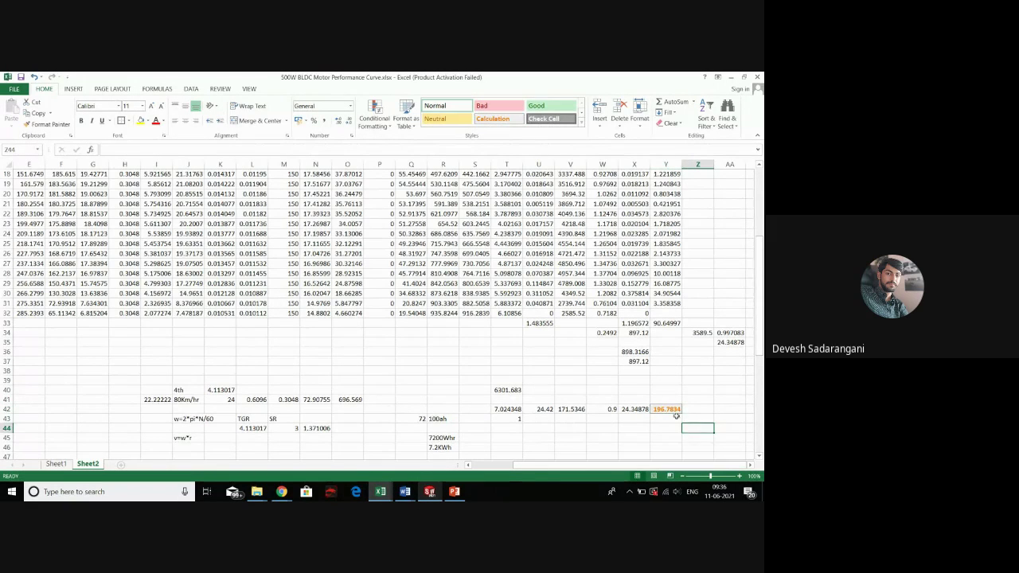
click(671, 402)
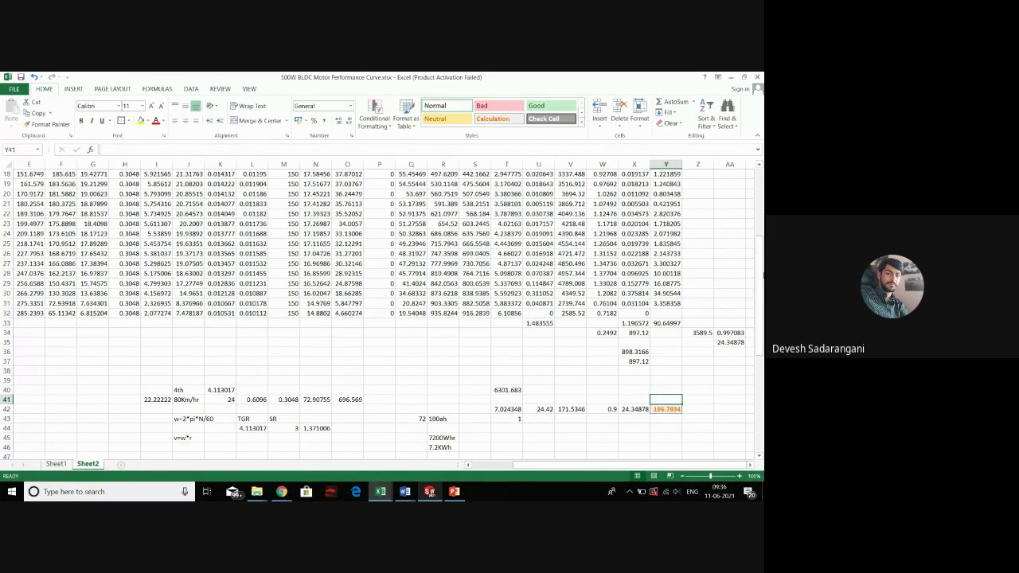
text(Range)
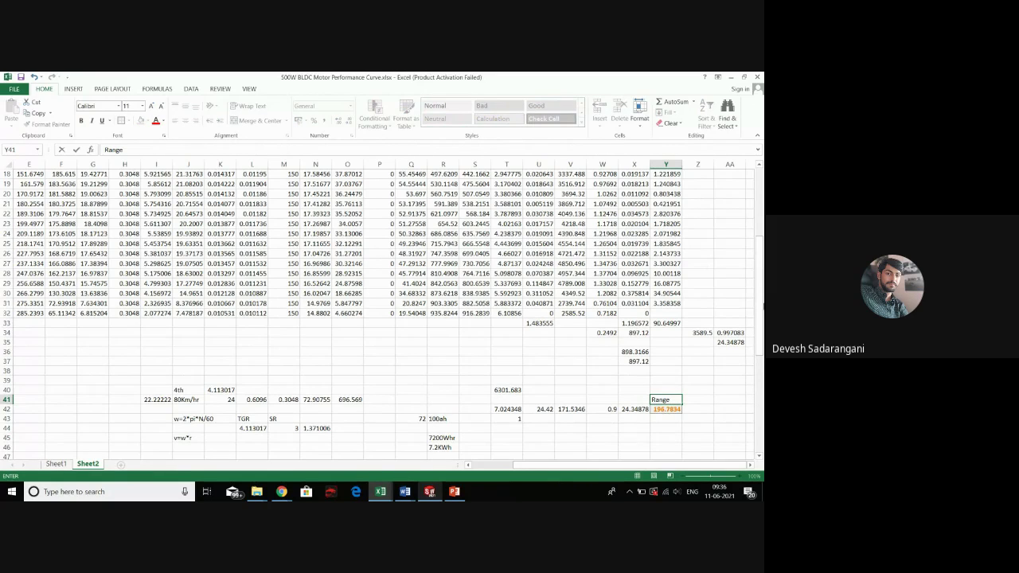
key(ctrl+Return)
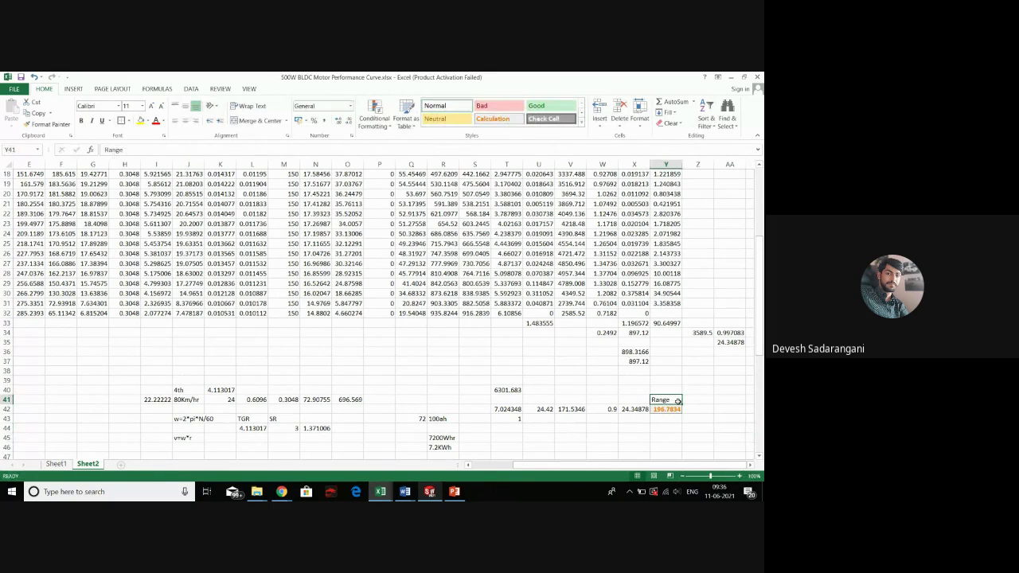
key(ctrl+b)
click(647, 418)
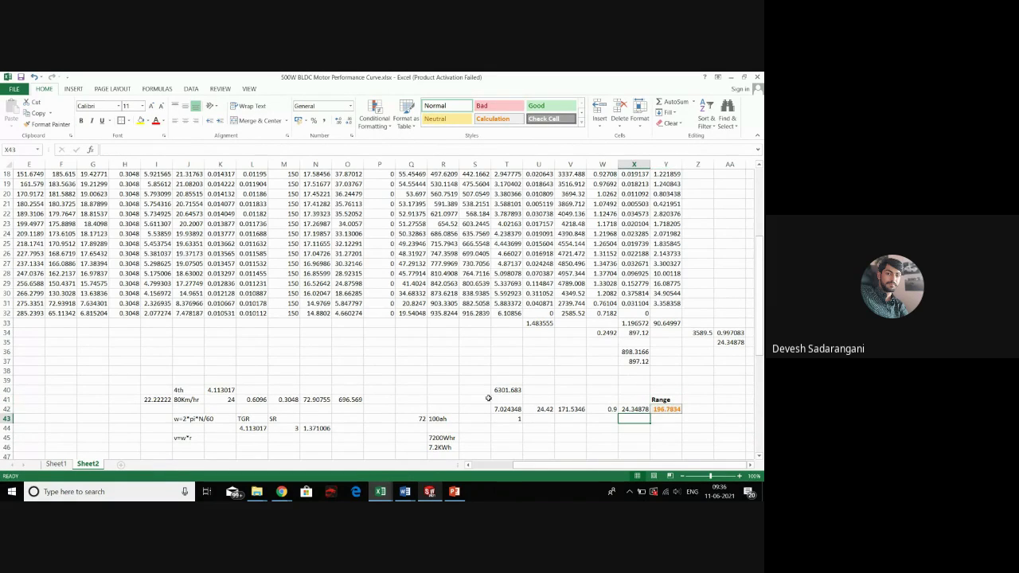
click(424, 418)
scroll(430, 420, down, 1)
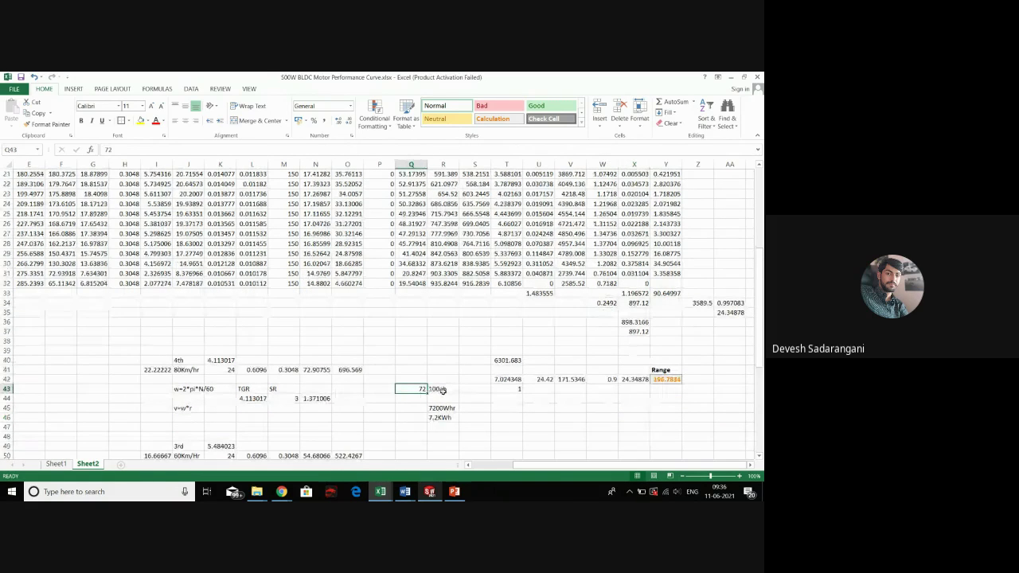
click(678, 380)
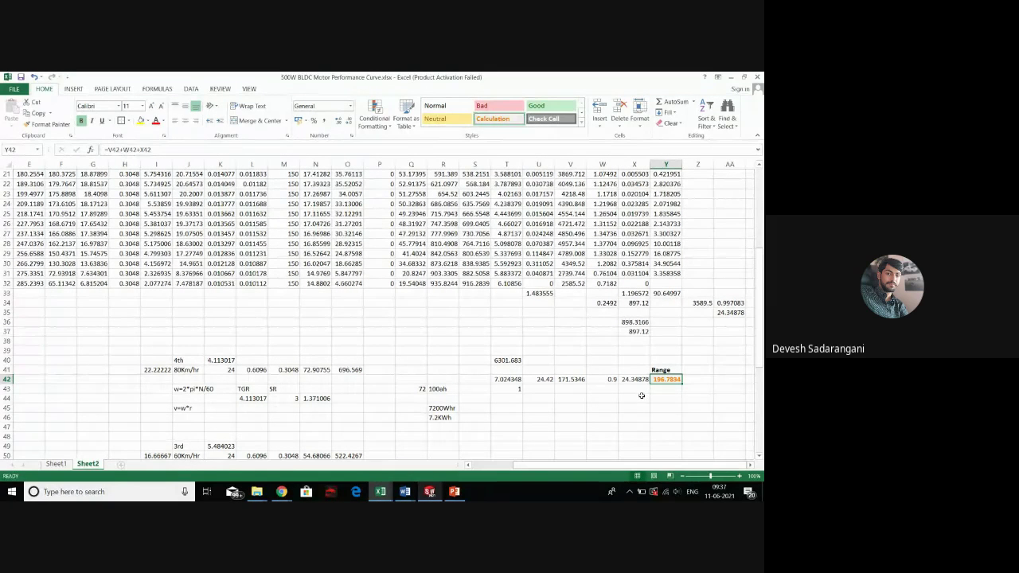
click(697, 382)
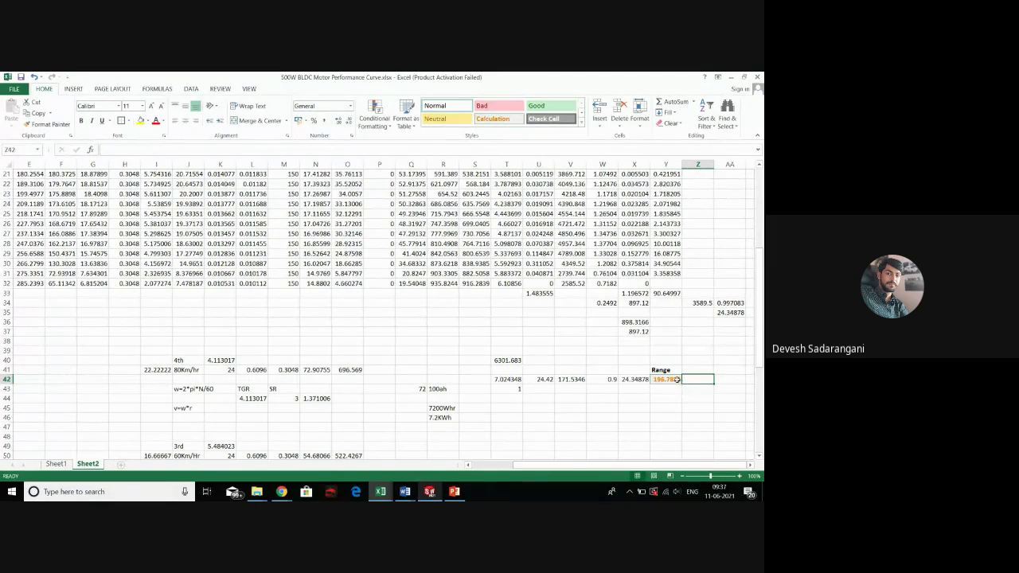
click(675, 380)
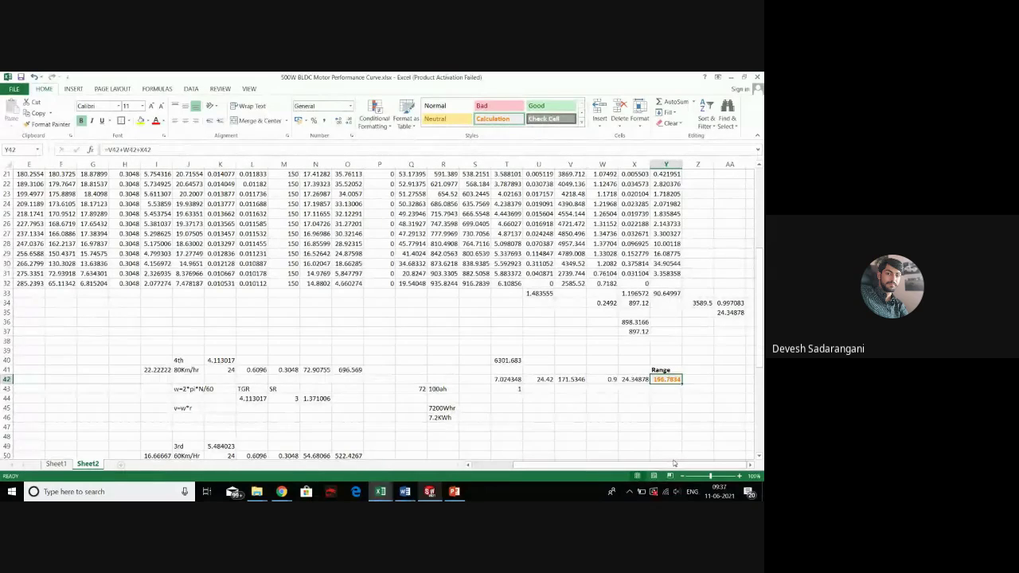
scroll(338, 348, up, 6)
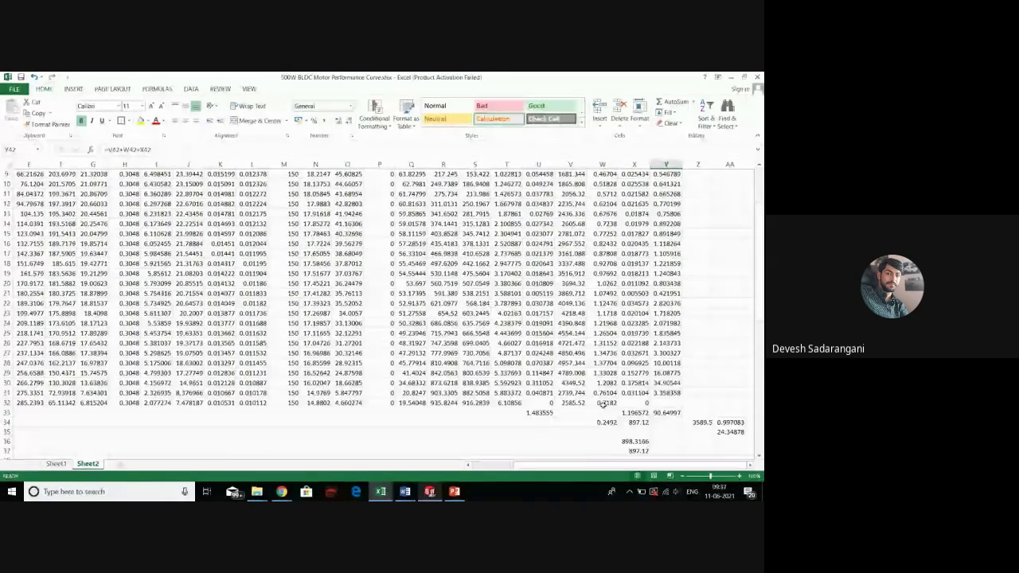
scroll(338, 347, down, 2)
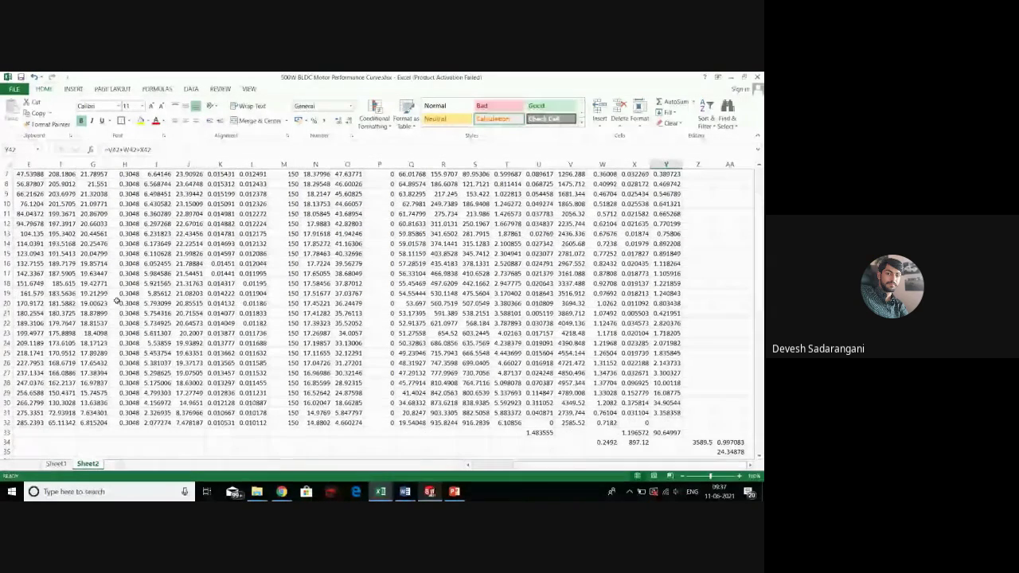
right_click(117, 302)
key(Escape)
click(188, 442)
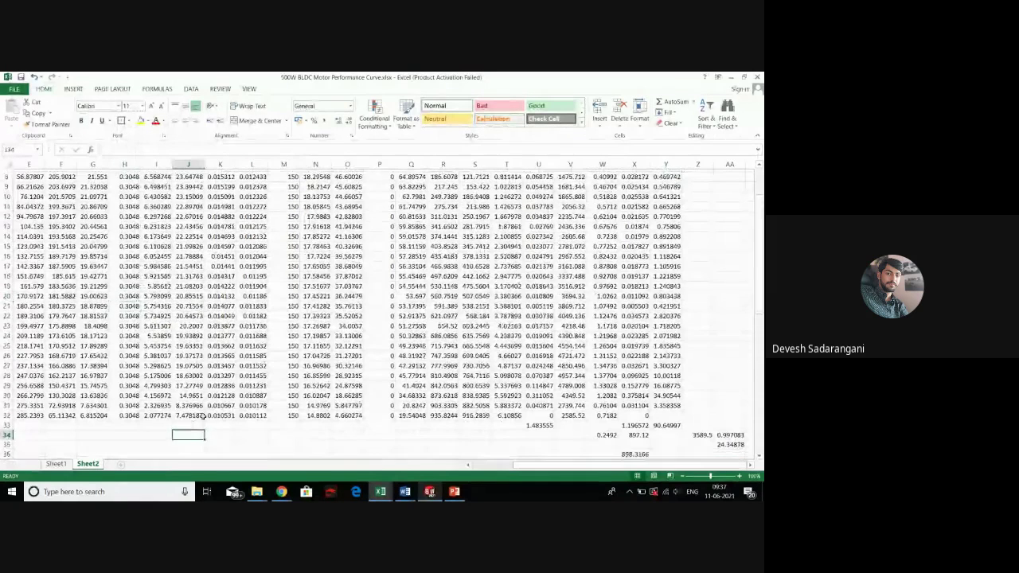
scroll(203, 416, down, 4)
scroll(451, 382, down, 1)
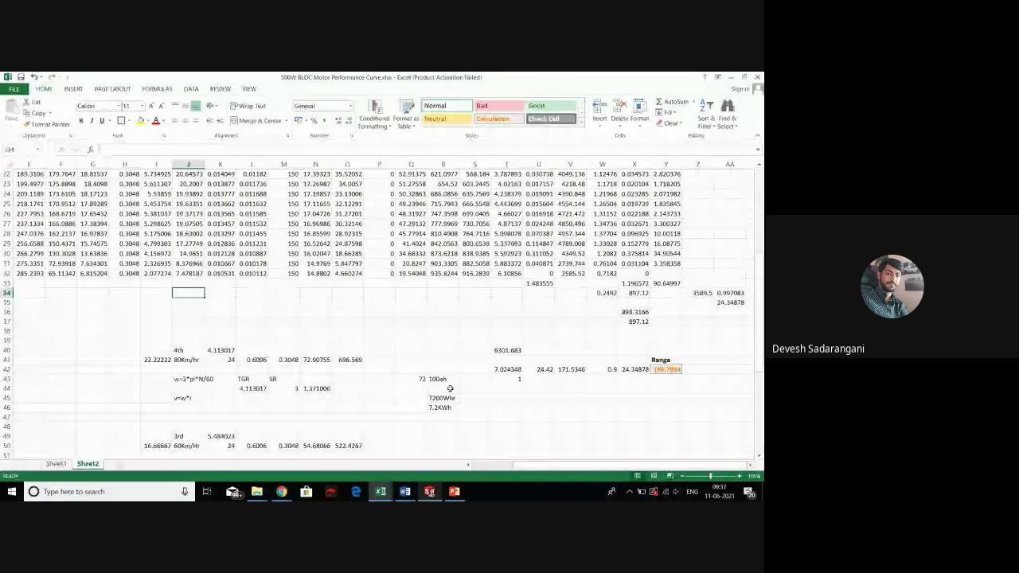
click(674, 368)
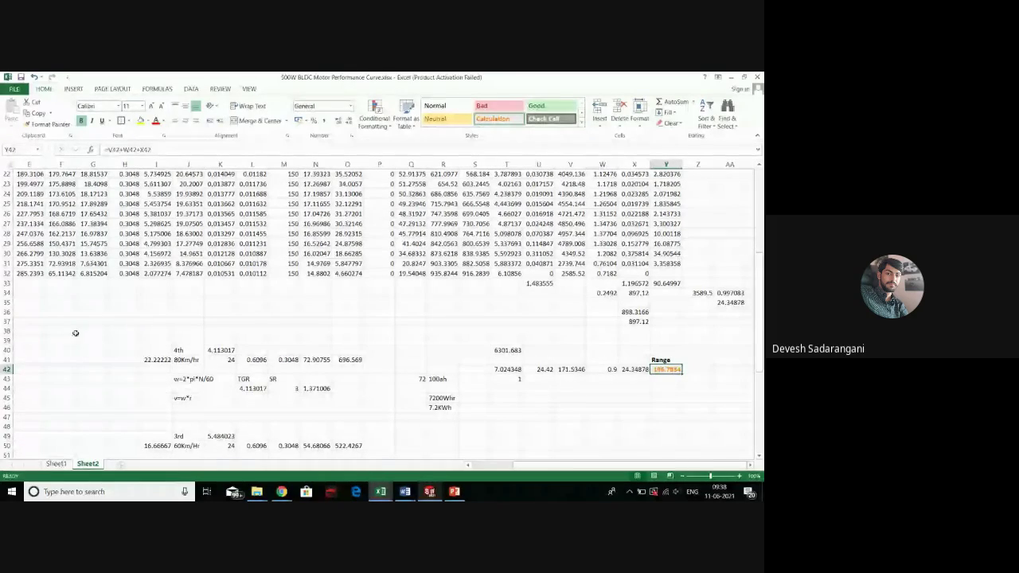
scroll(337, 353, up, 7)
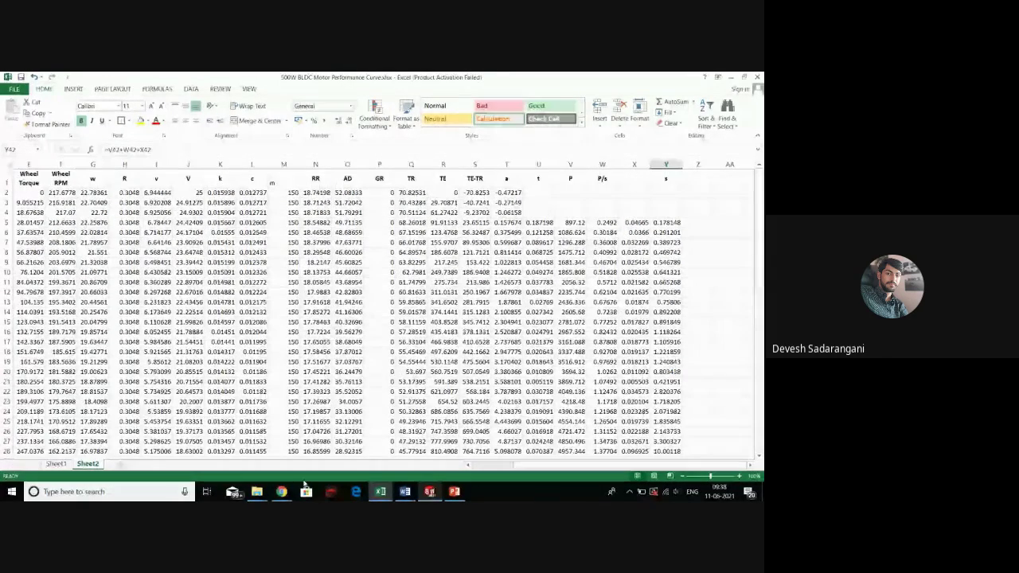
drag(555, 468, 514, 468)
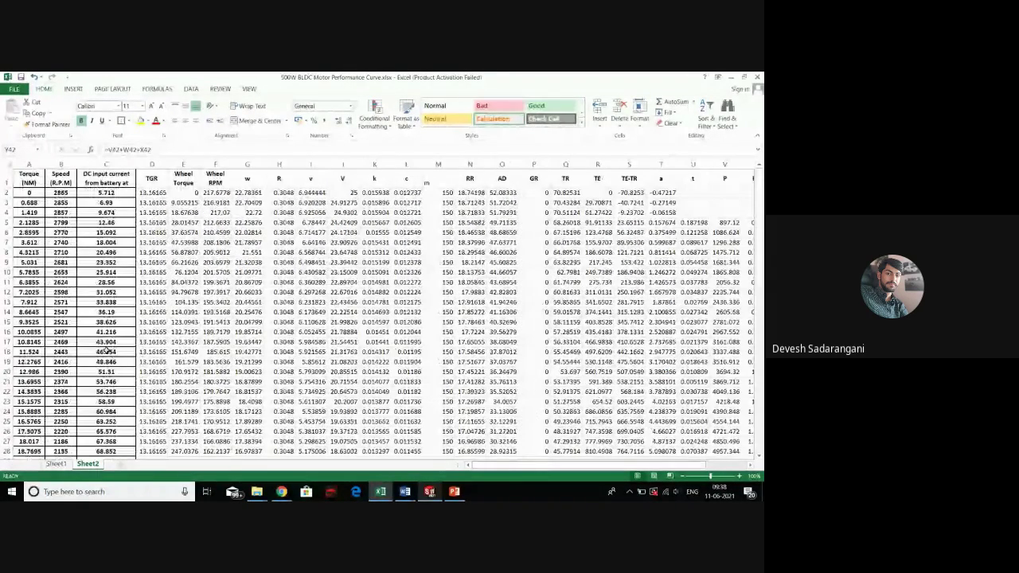
click(112, 232)
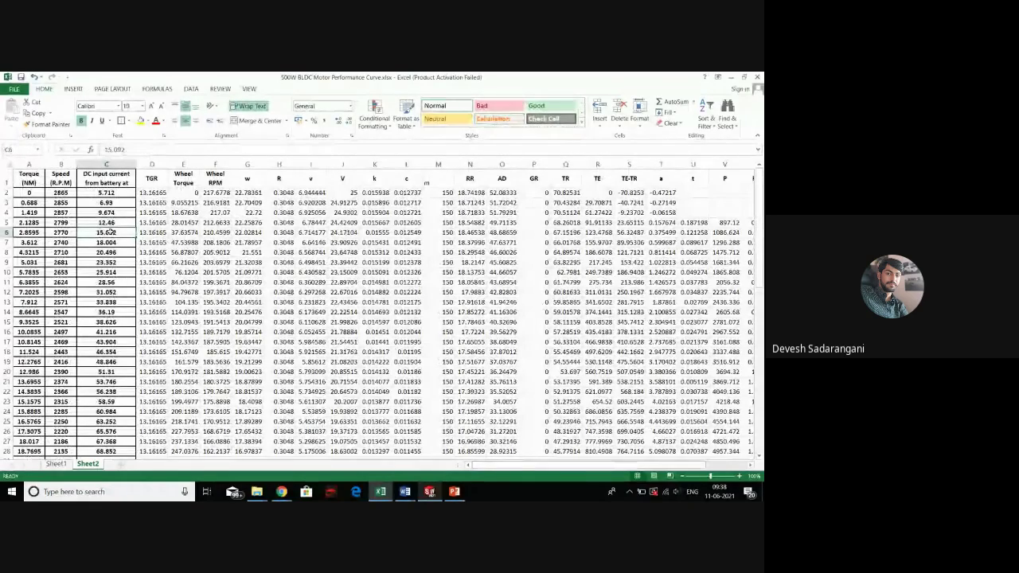
click(654, 213)
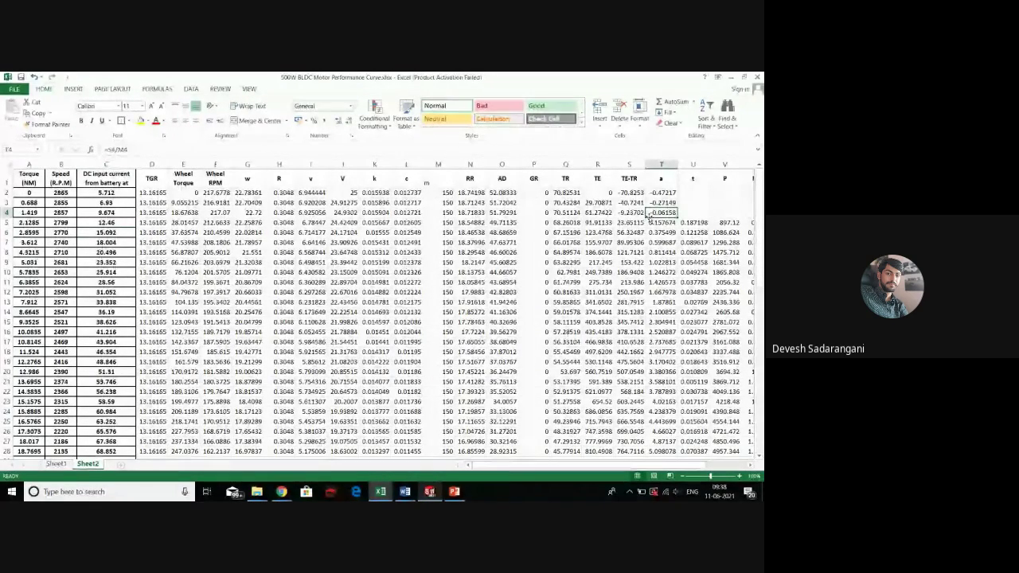
click(112, 225)
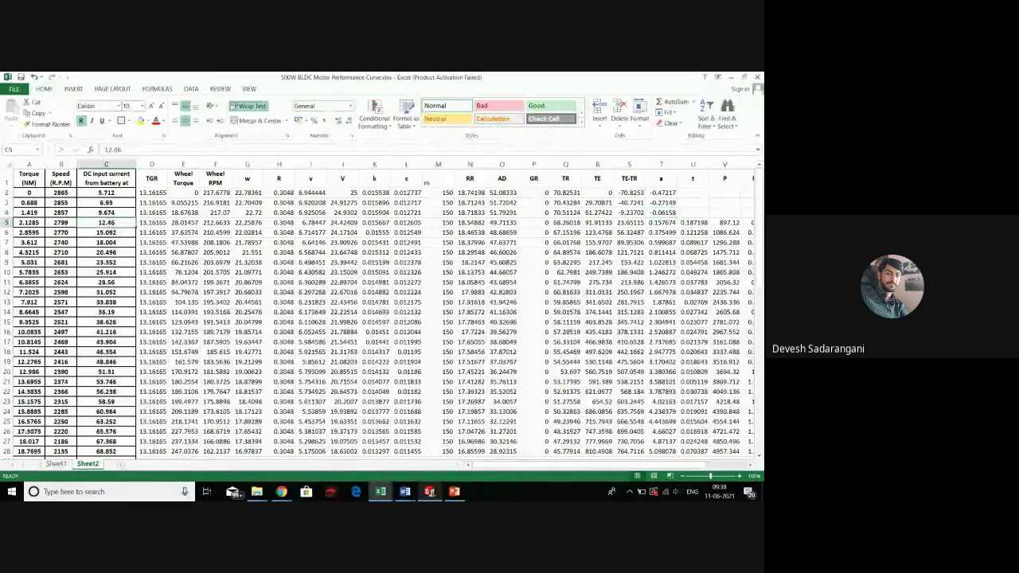
scroll(92, 400, down, 2)
click(103, 382)
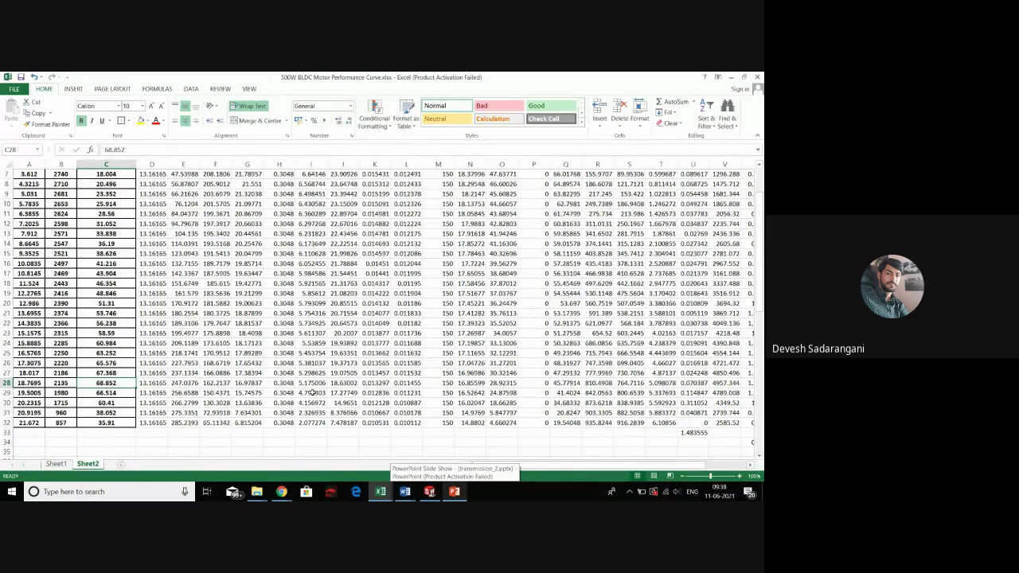
click(344, 383)
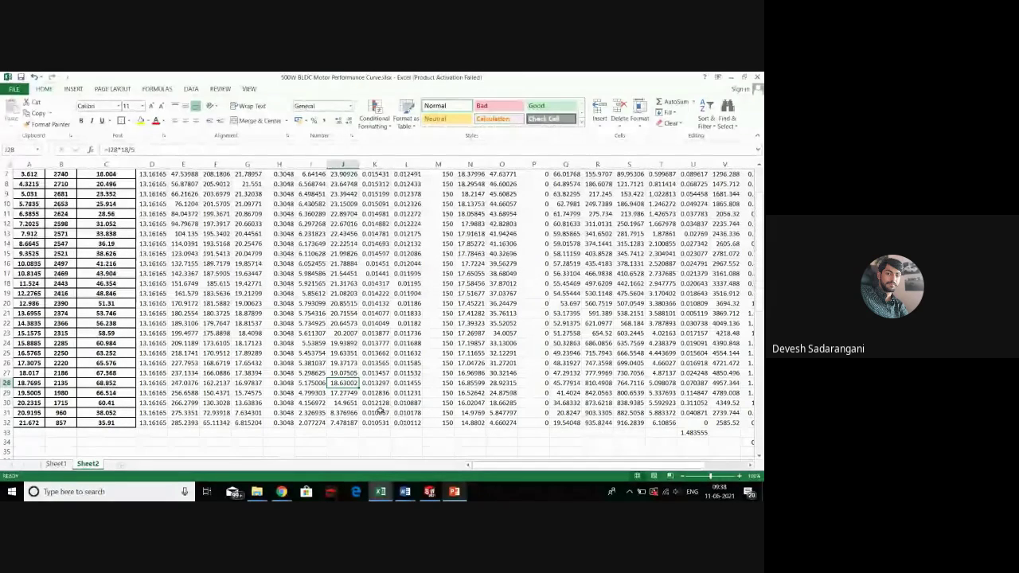
scroll(558, 395, up, 2)
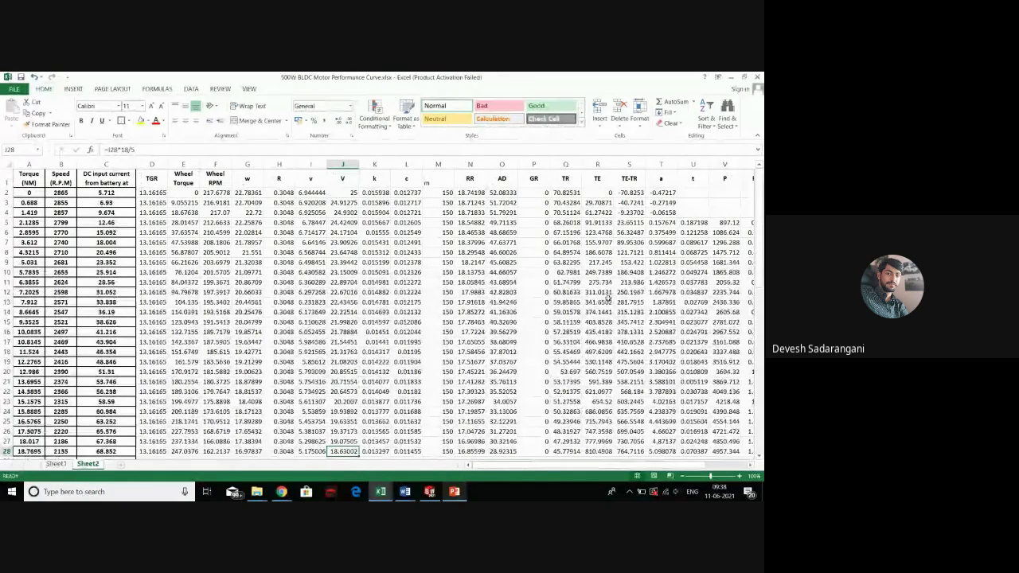
scroll(608, 307, down, 12)
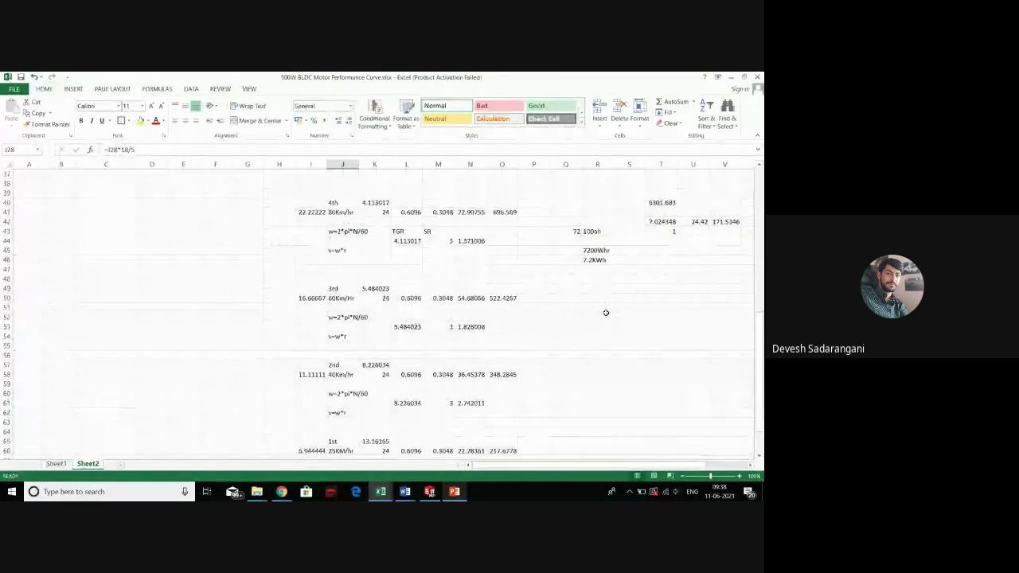
scroll(606, 313, down, 2)
scroll(462, 384, up, 2)
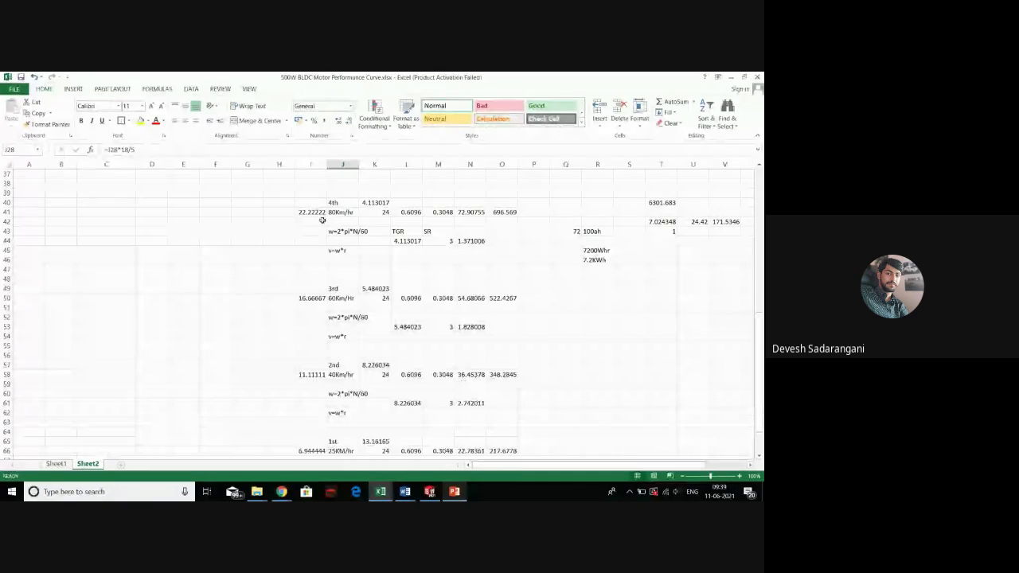
click(403, 239)
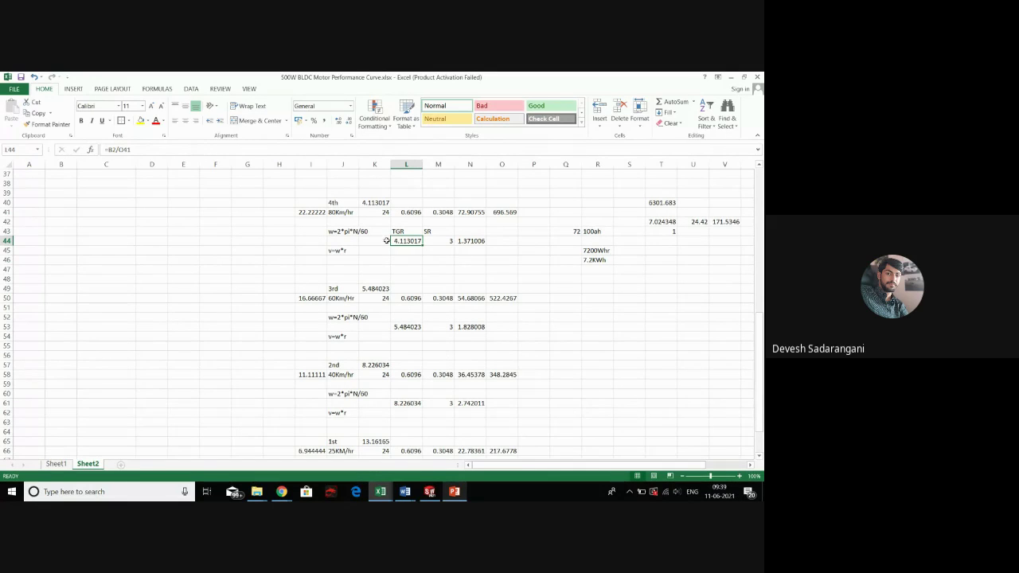
scroll(403, 240, up, 7)
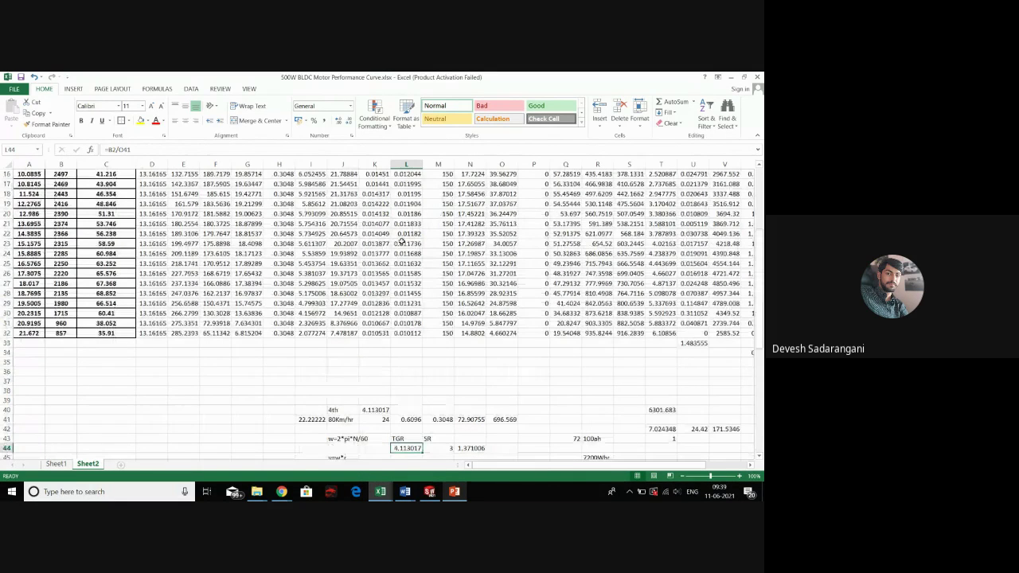
scroll(403, 241, up, 5)
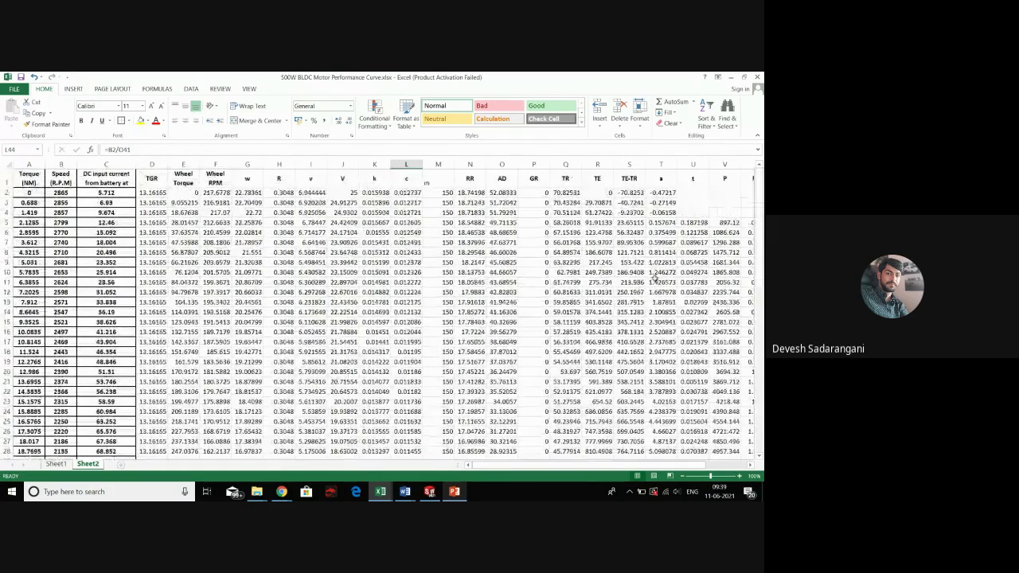
click(101, 313)
click(103, 322)
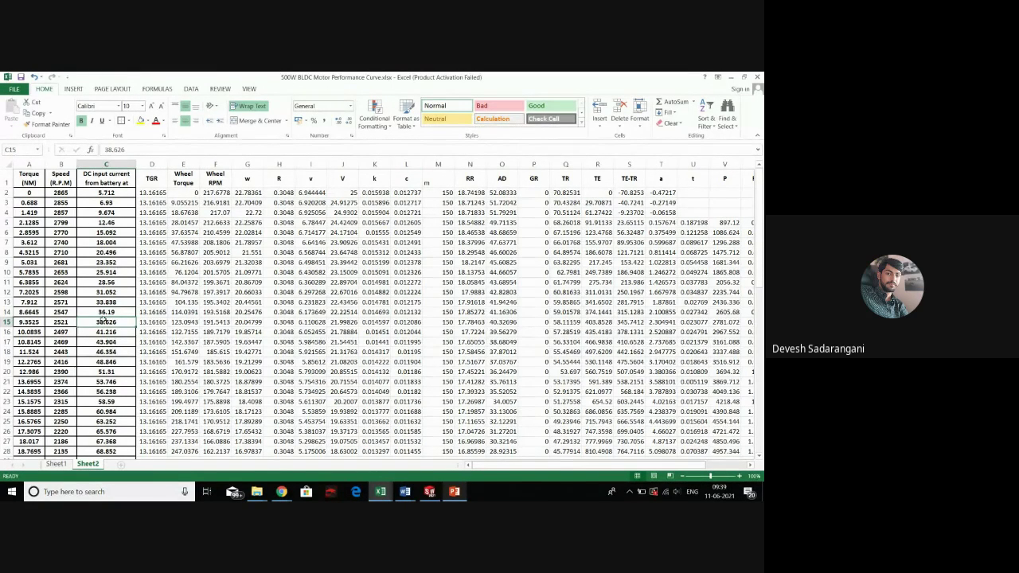
click(106, 331)
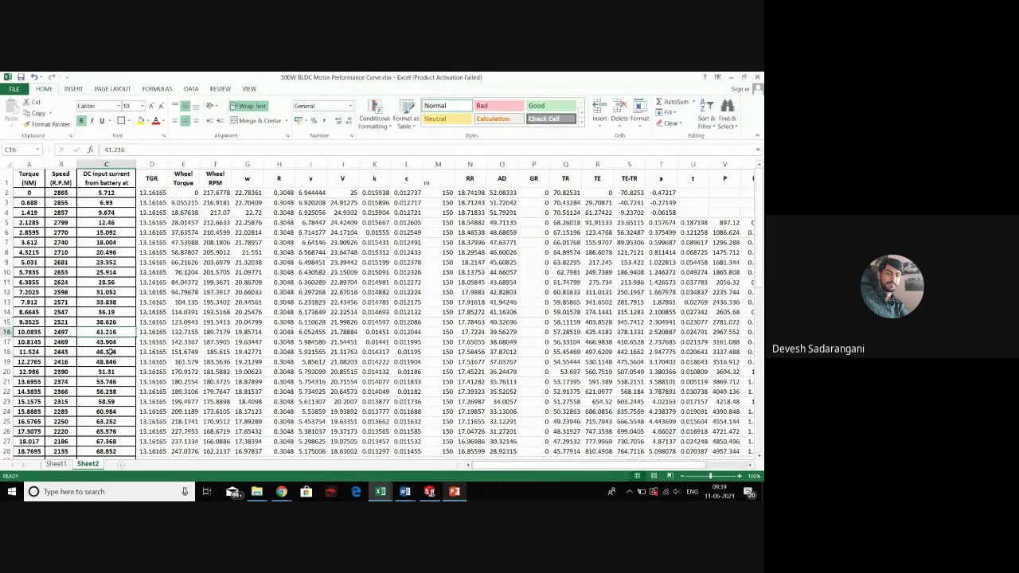
scroll(191, 340, down, 2)
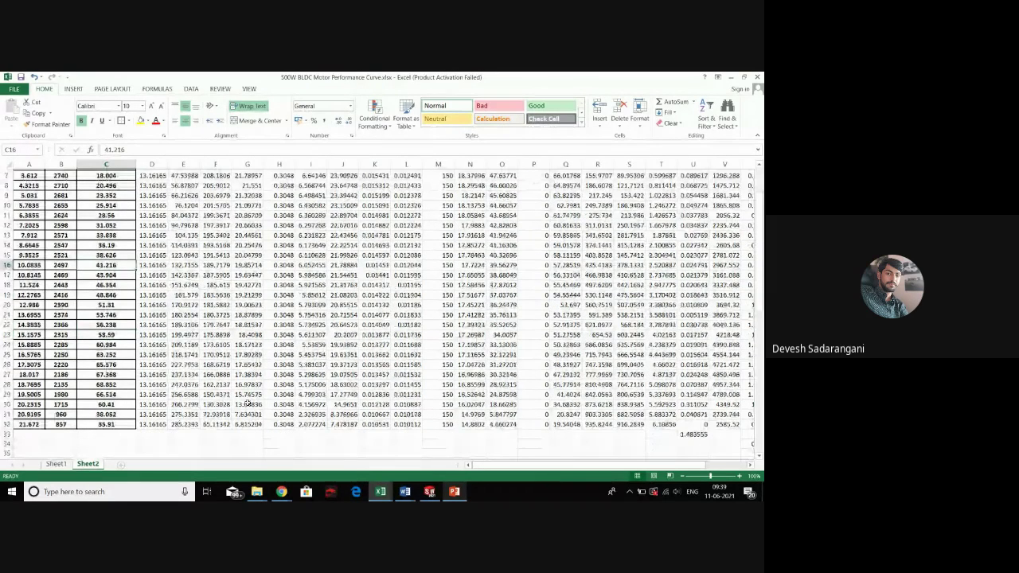
scroll(248, 404, right, 2)
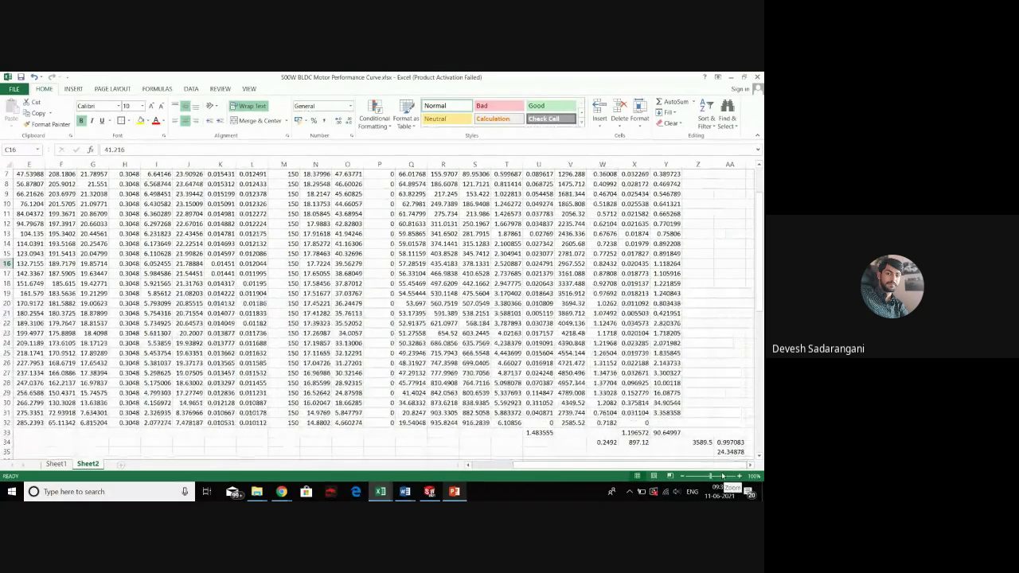
scroll(694, 469, left, 2)
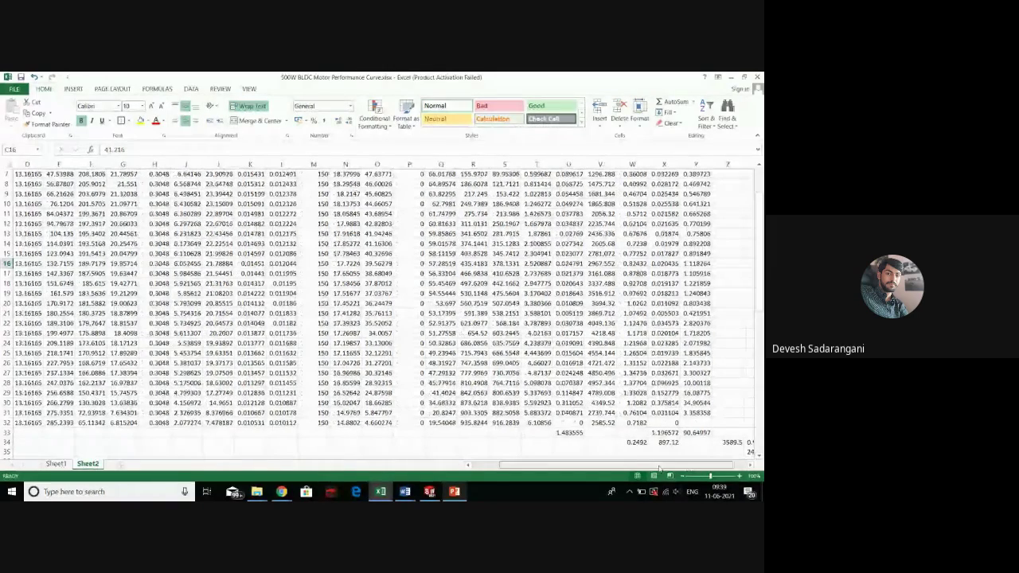
scroll(694, 470, right, 2)
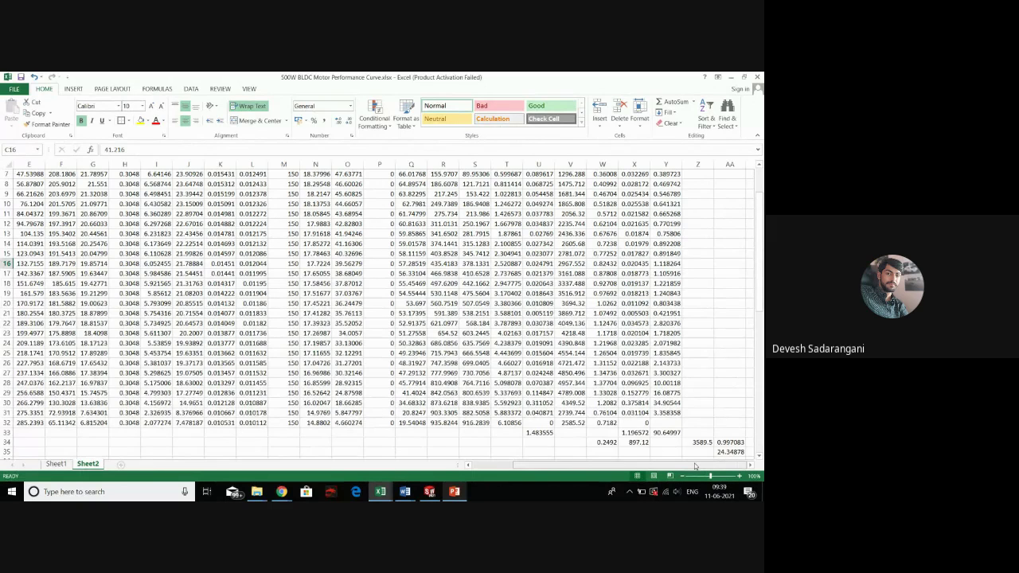
drag(658, 470, 629, 467)
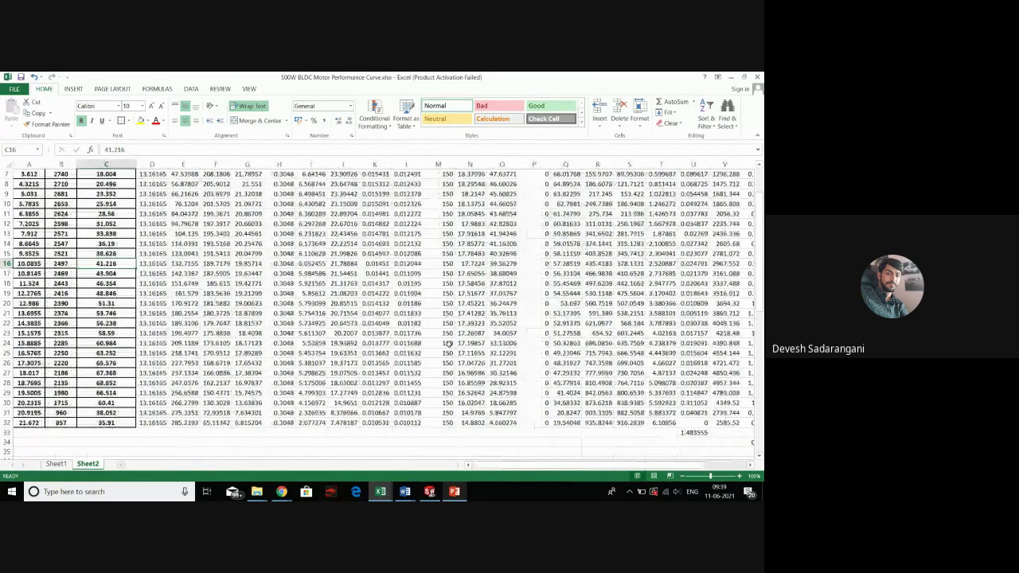
scroll(80, 375, up, 2)
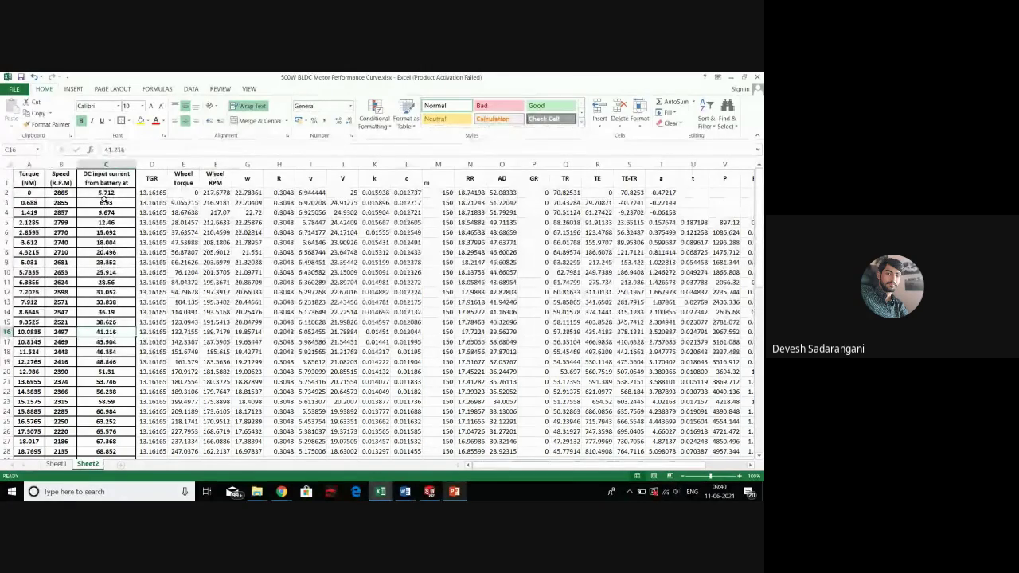
scroll(130, 260, down, 6)
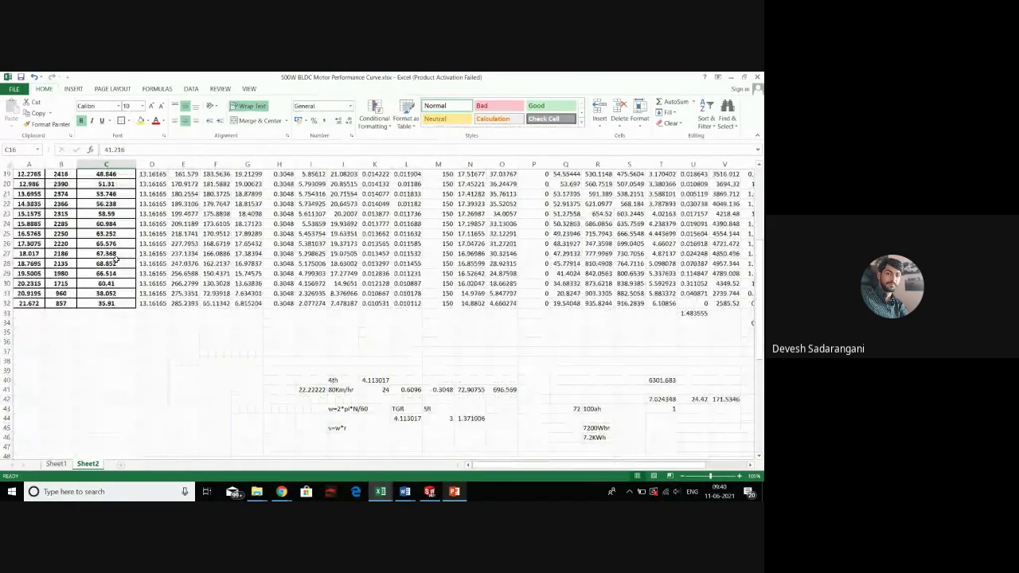
scroll(236, 362, up, 5)
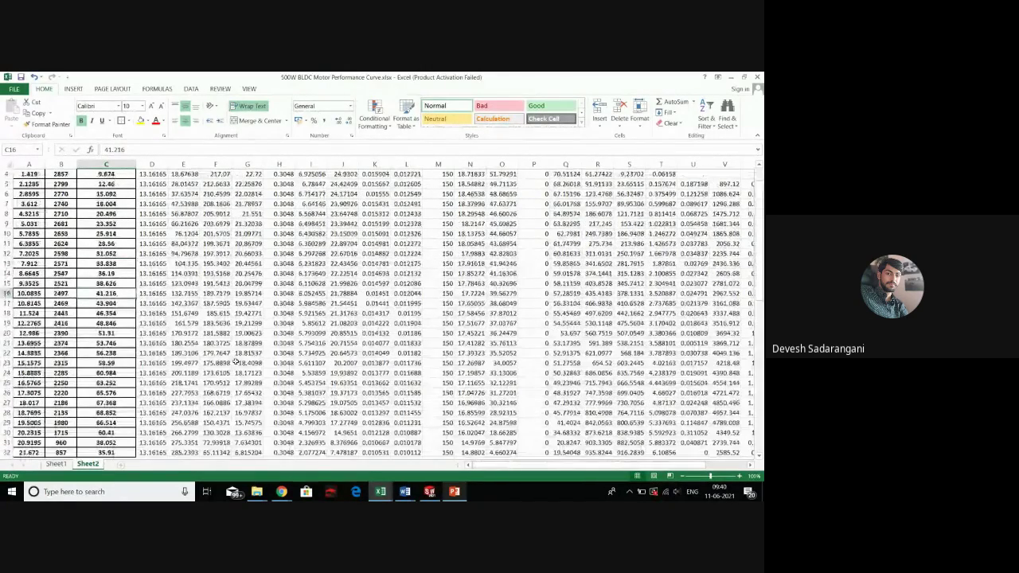
scroll(235, 362, down, 4)
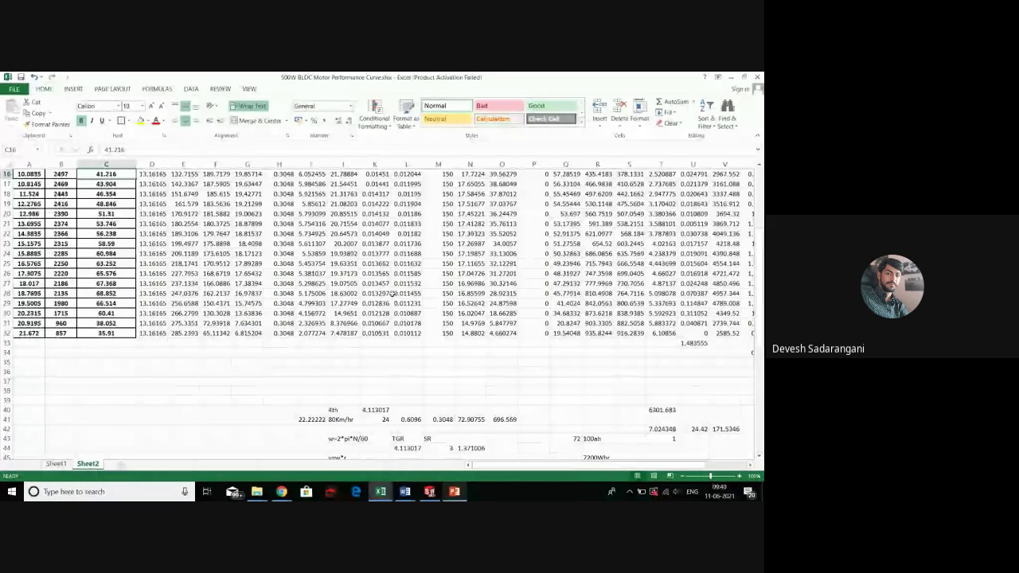
drag(497, 468, 541, 468)
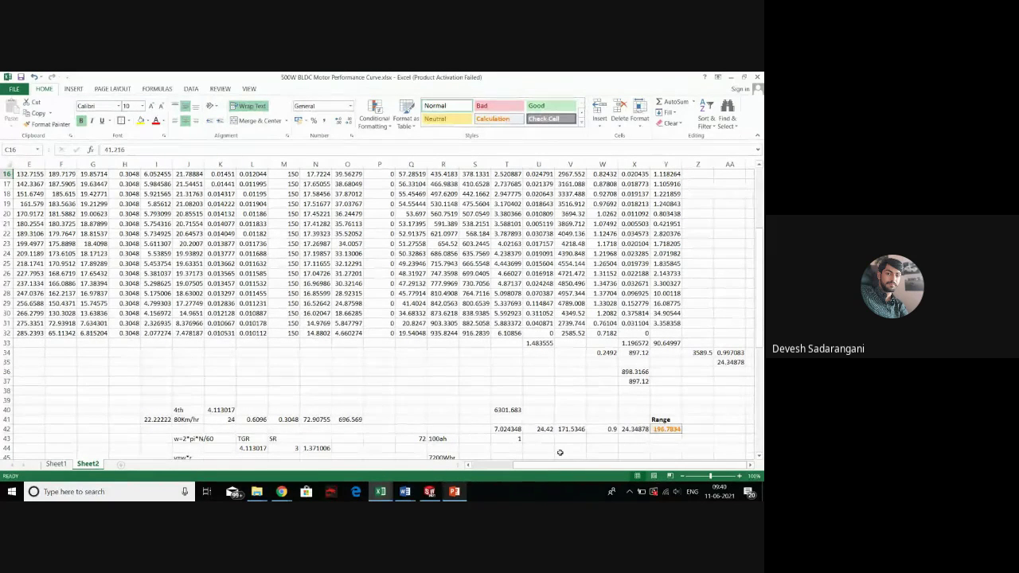
click(666, 429)
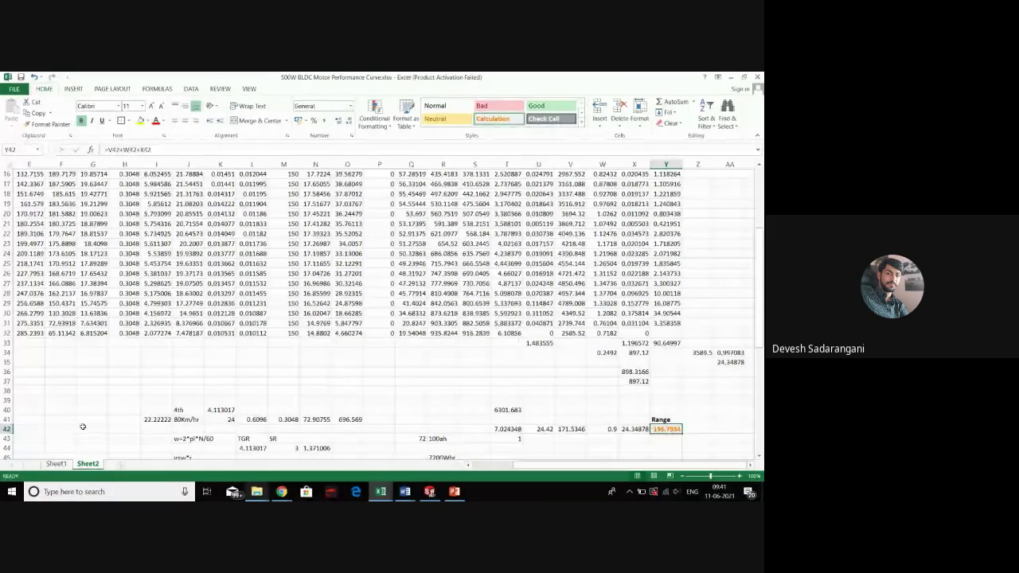
scroll(82, 425, up, 5)
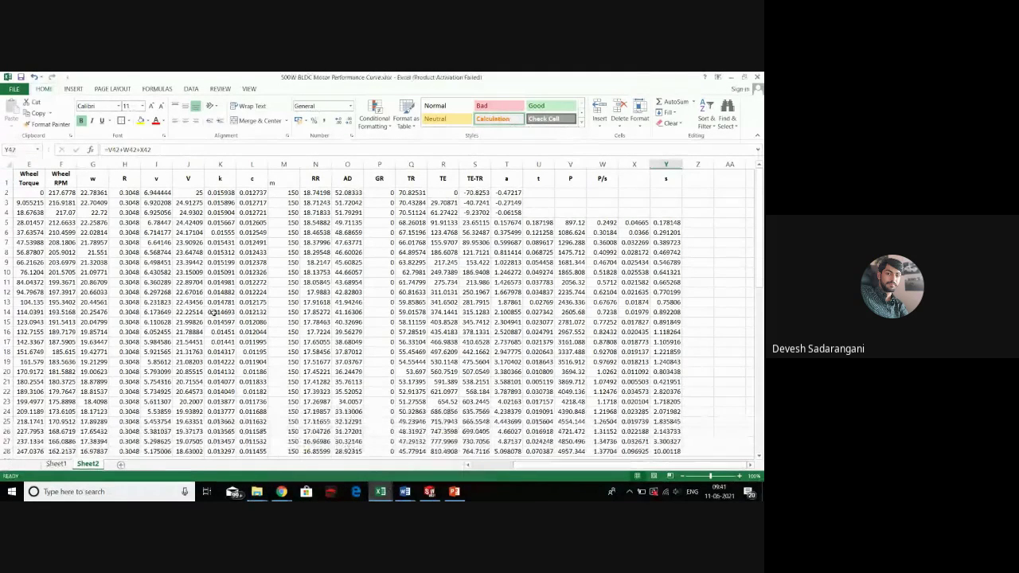
click(189, 203)
click(191, 213)
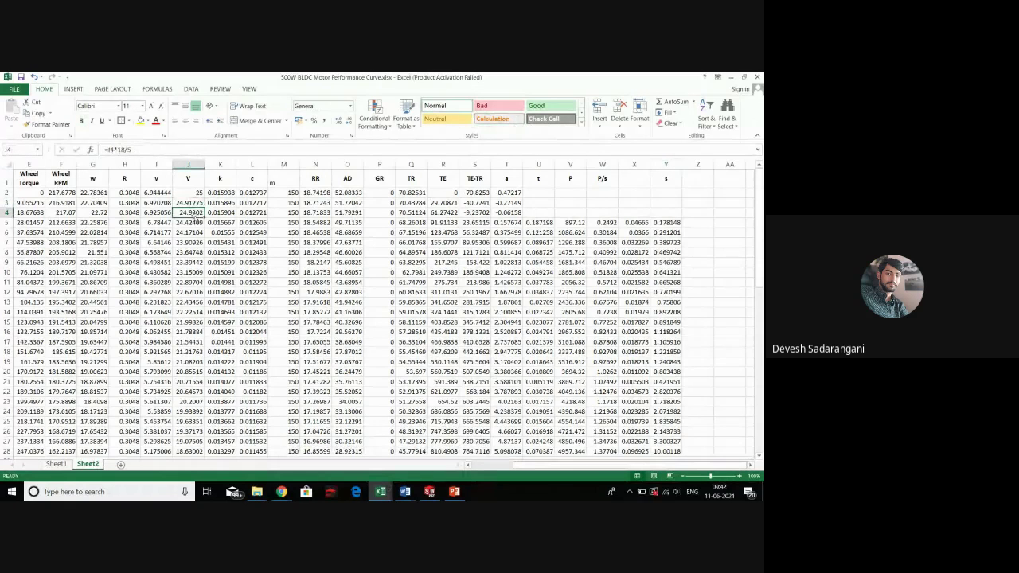
click(193, 223)
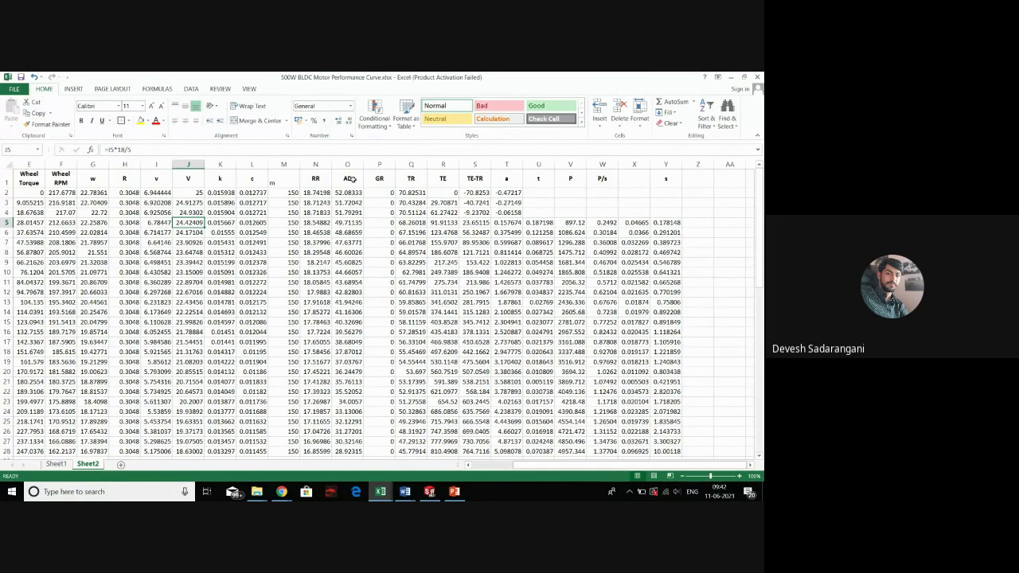
click(757, 76)
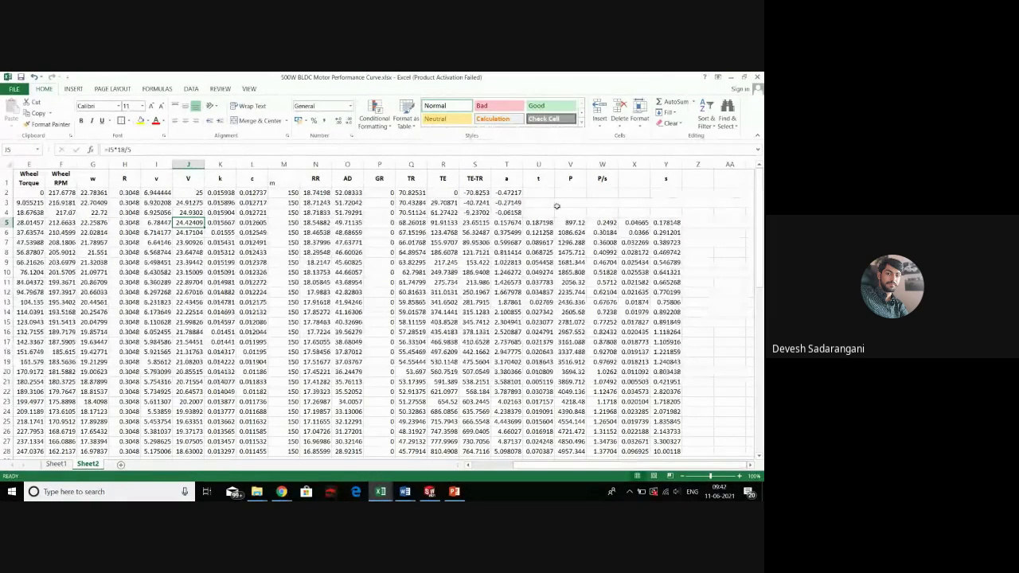
drag(550, 194, 659, 210)
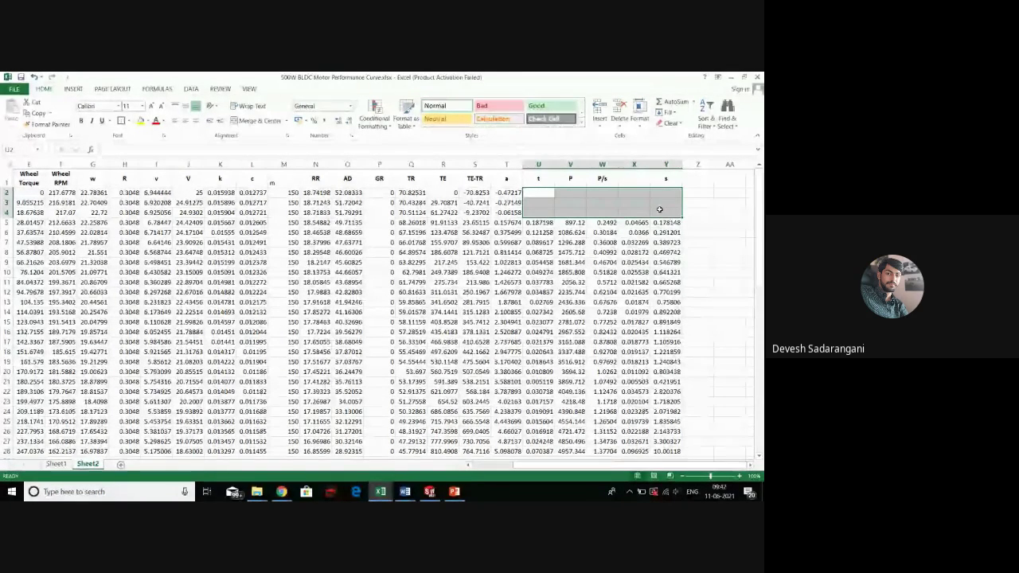
click(689, 211)
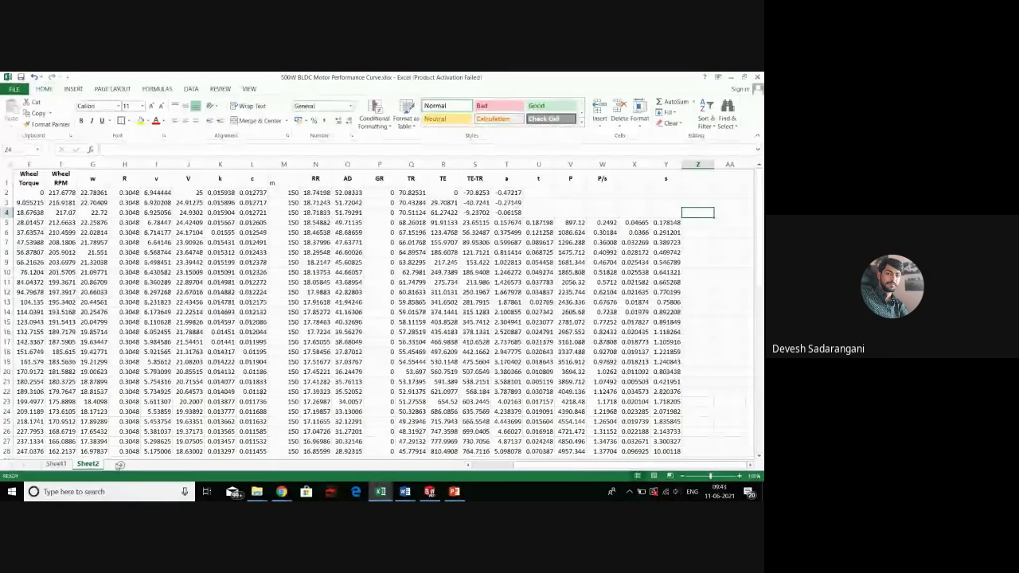
Add Sheet3, paste Sheet2's data table into it, and undo the #REF!-filled paste
click(121, 464)
click(97, 465)
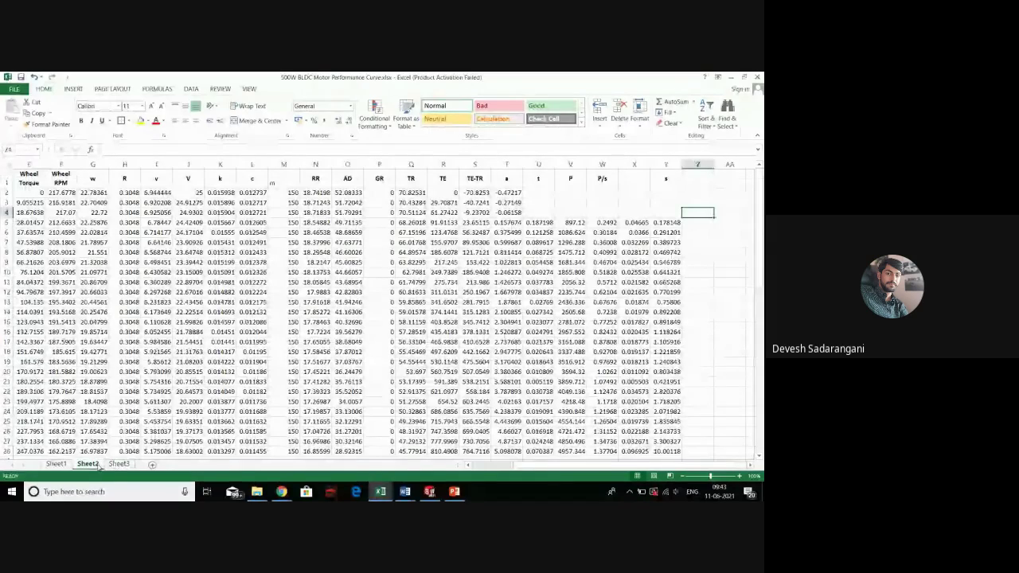
click(43, 182)
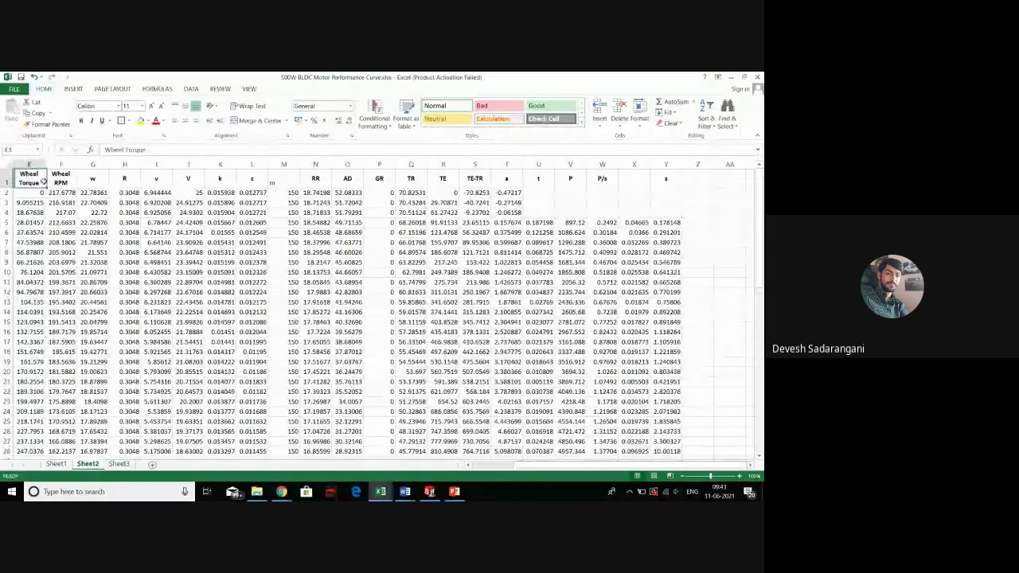
drag(43, 182, 667, 413)
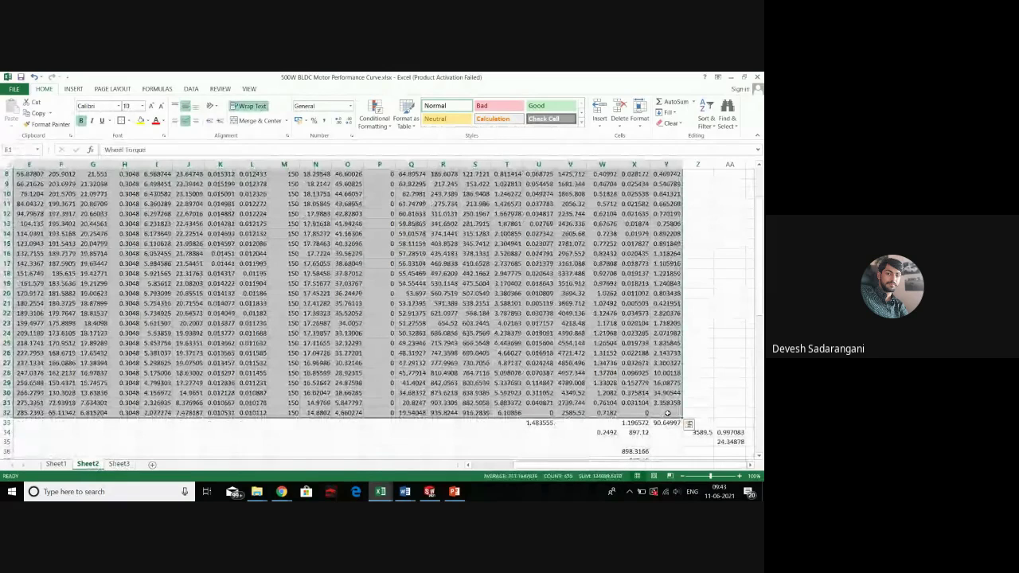
key(ctrl+c)
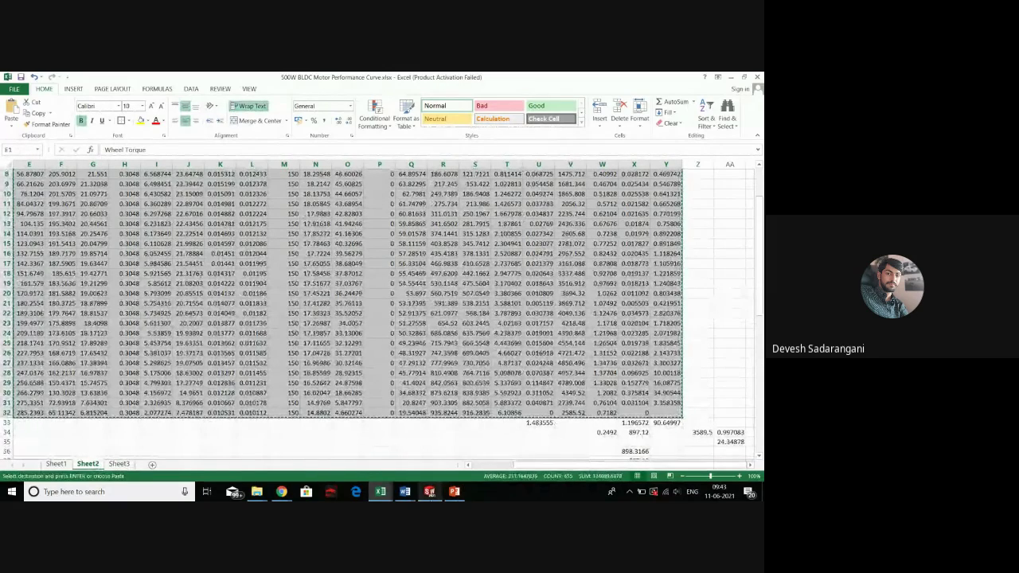
click(119, 463)
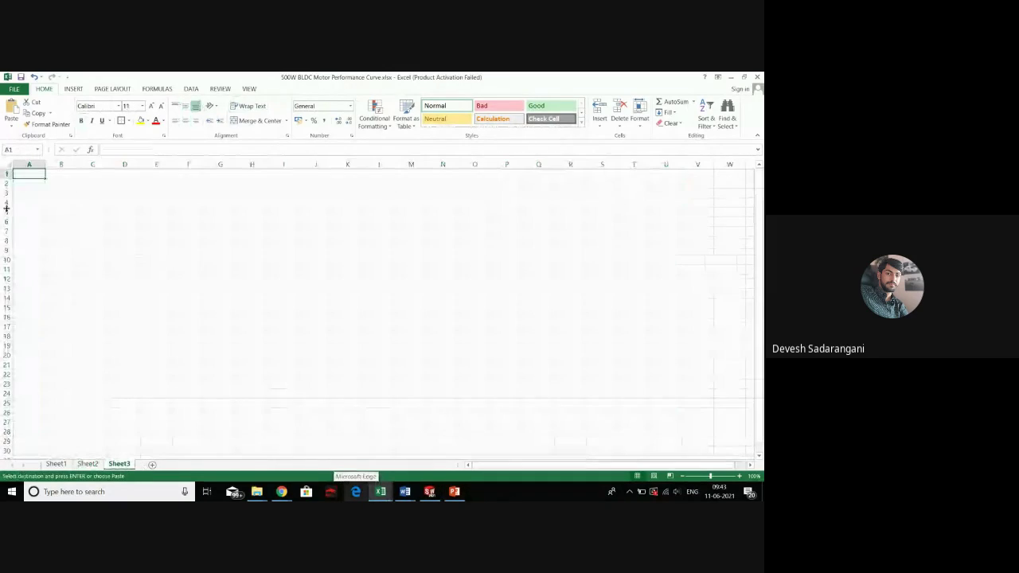
key(ctrl+v)
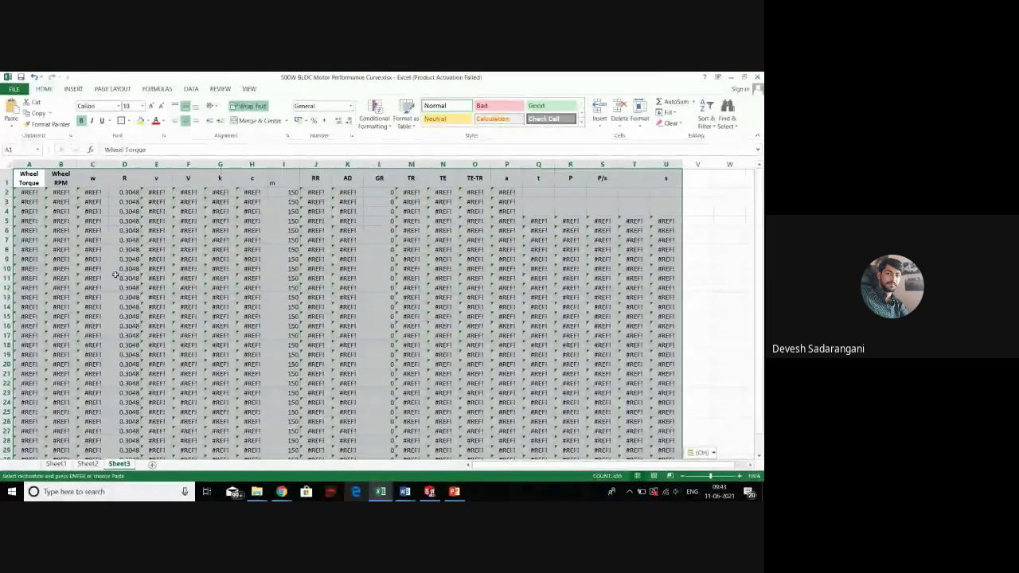
key(ctrl+z)
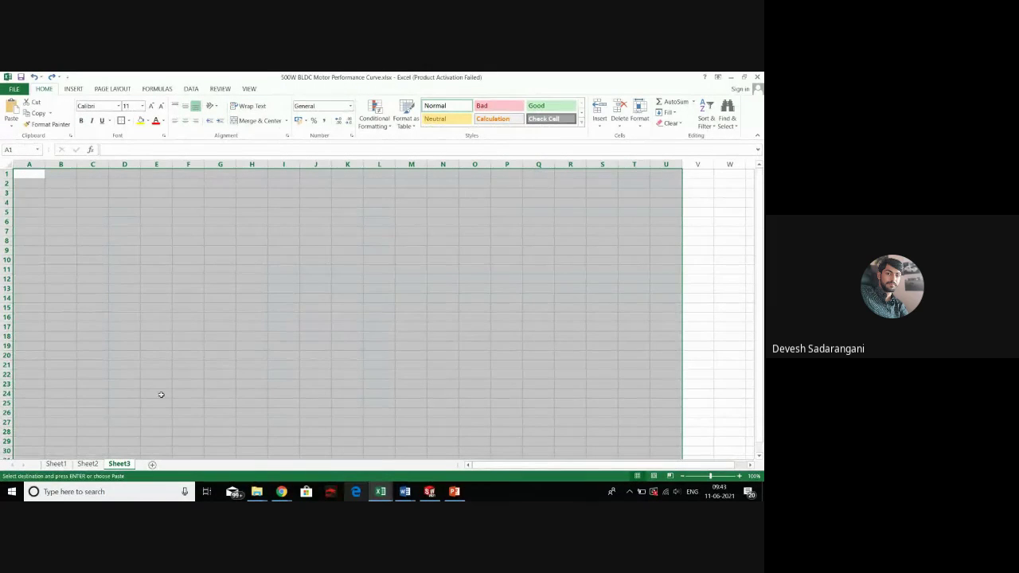
Inspect Sheet2's Wheel Torque formula in E12 and the gear ratio calculations
click(99, 465)
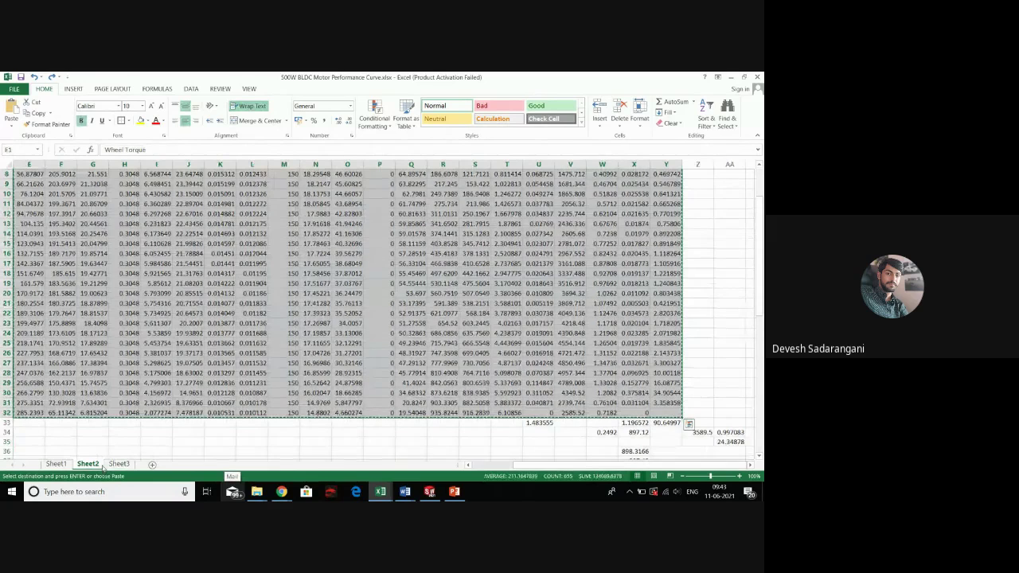
scroll(382, 303, up, 5)
click(24, 292)
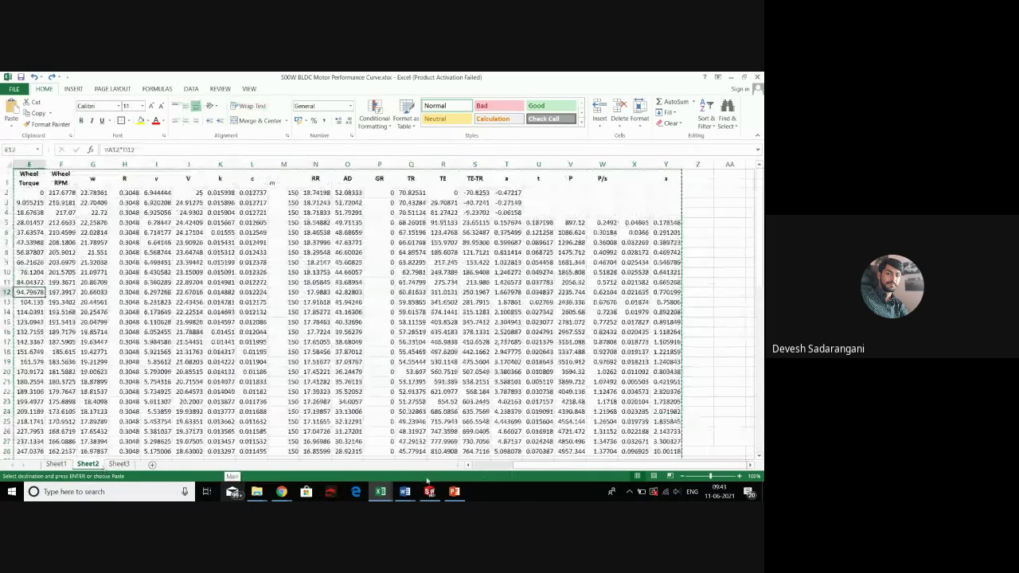
scroll(612, 336, down, 10)
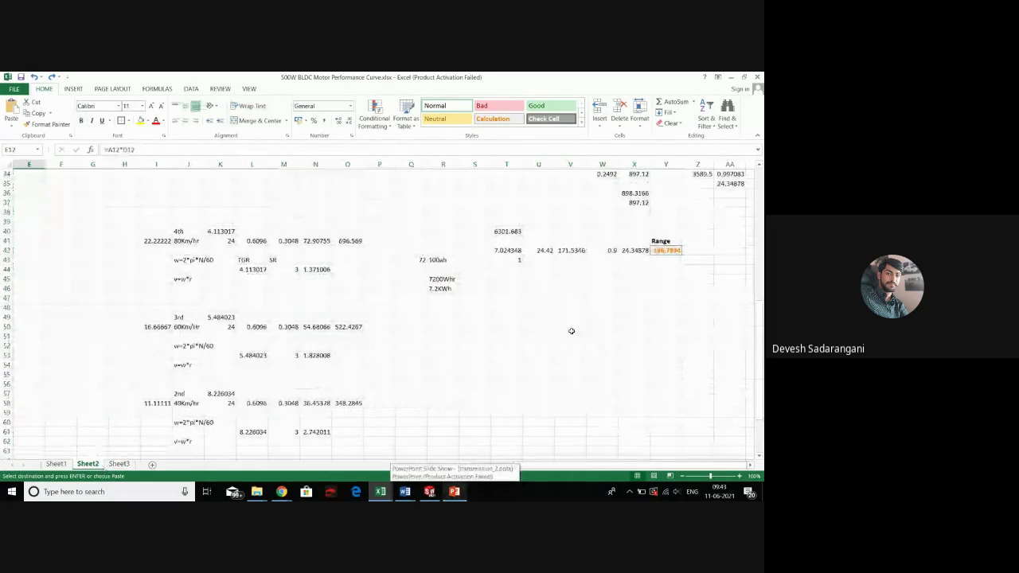
scroll(238, 438, down, 2)
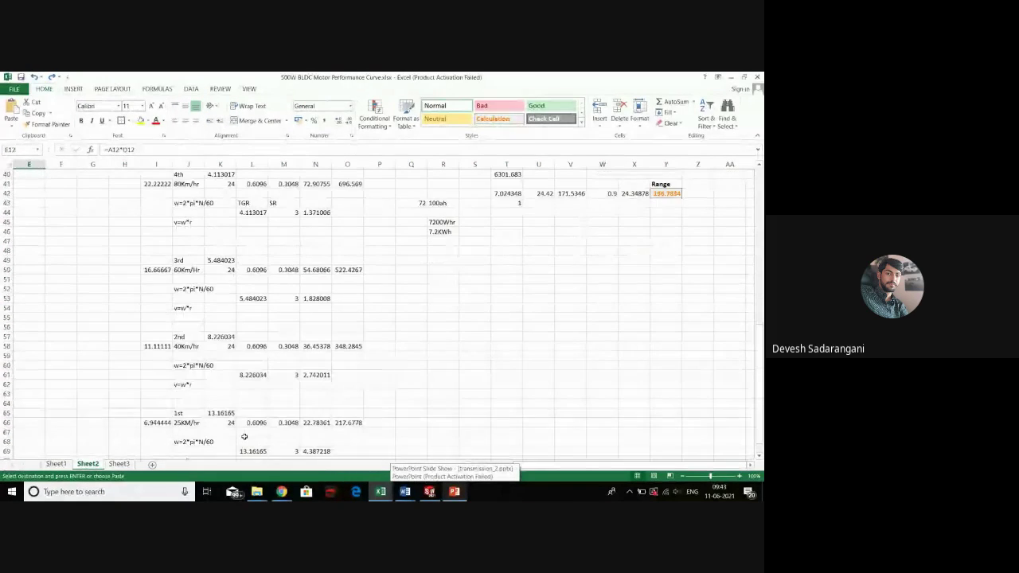
click(254, 456)
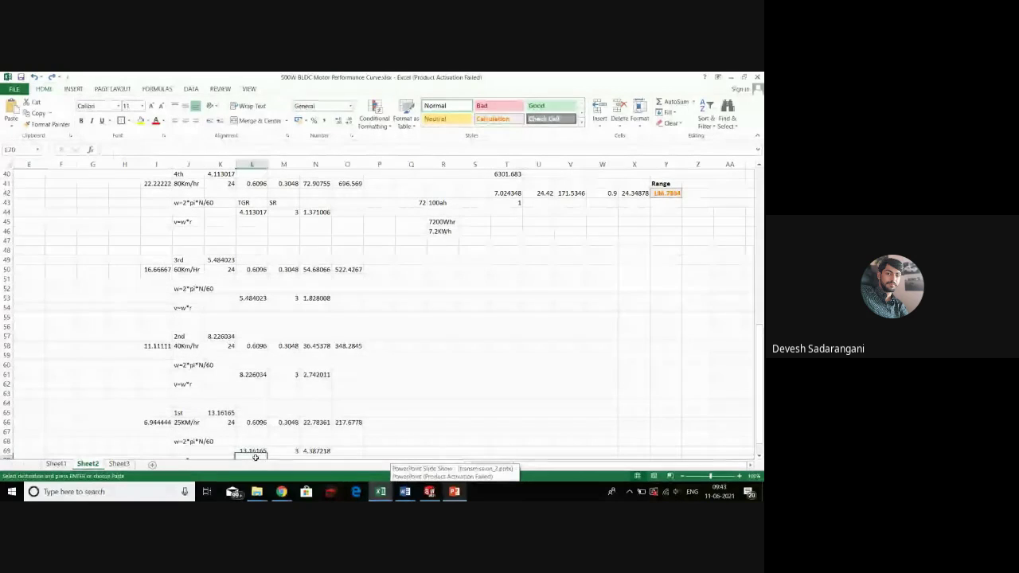
click(259, 366)
click(262, 372)
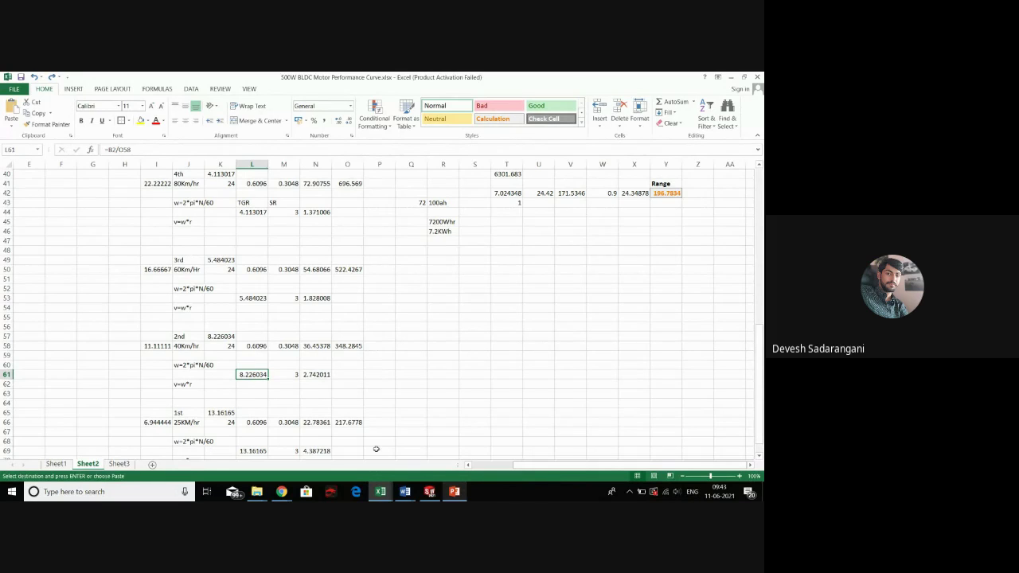
click(50, 465)
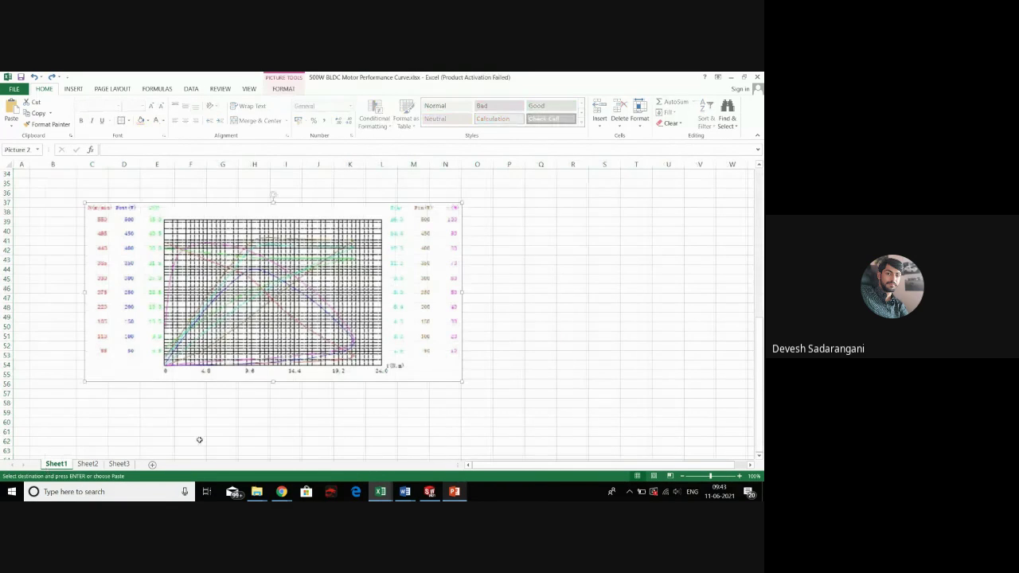
click(88, 464)
Paste the Wheel Torque and Wheel RPM columns into Sheet3 and inspect the #REF! formula in A2
scroll(132, 320, up, 10)
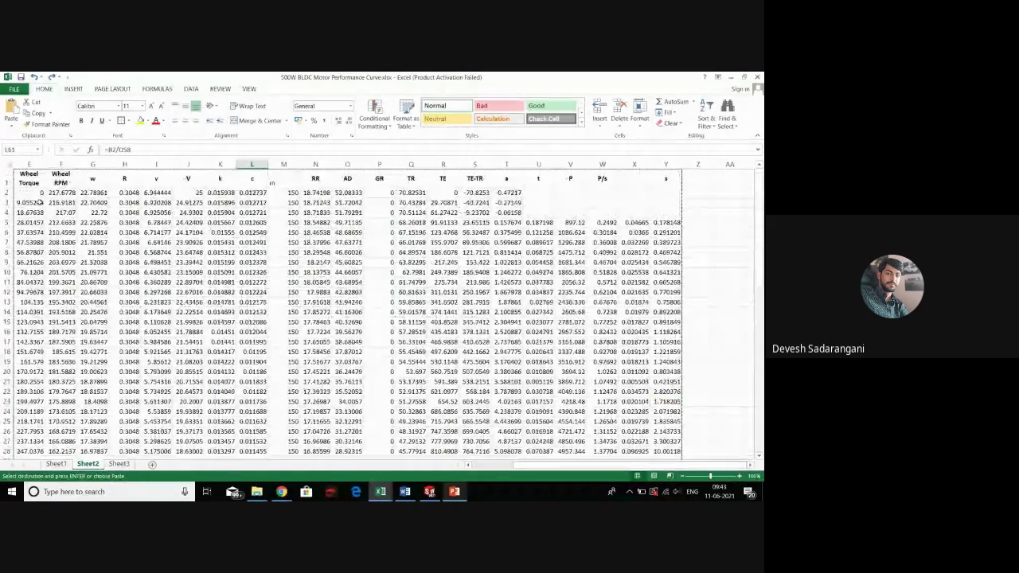
drag(28, 177, 72, 398)
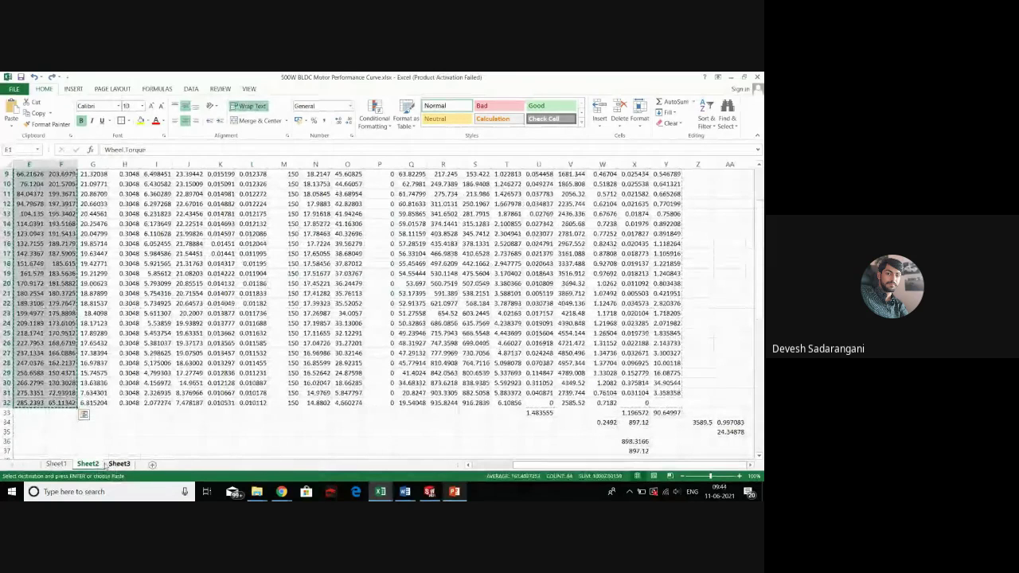
click(119, 463)
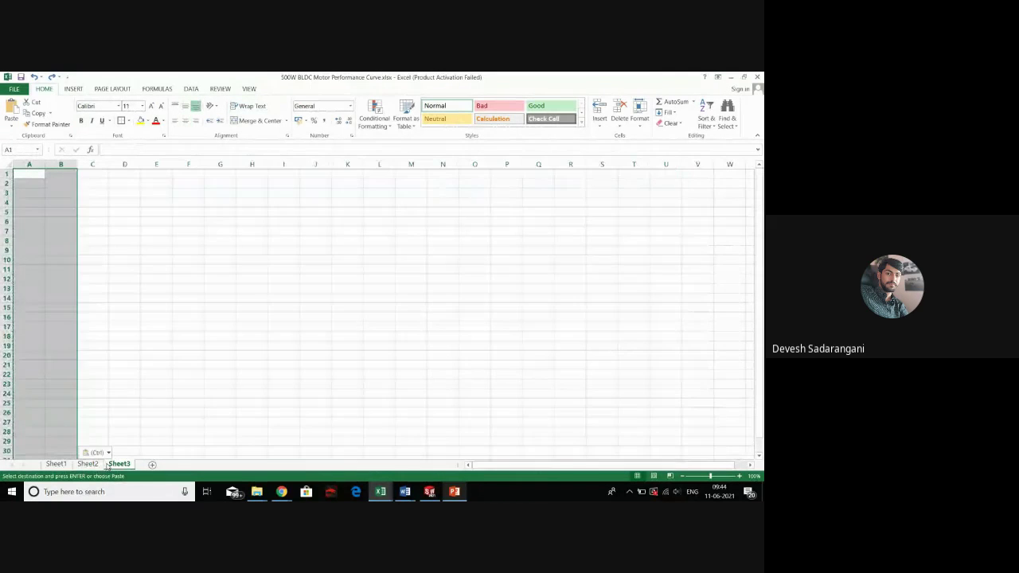
key(ctrl+v)
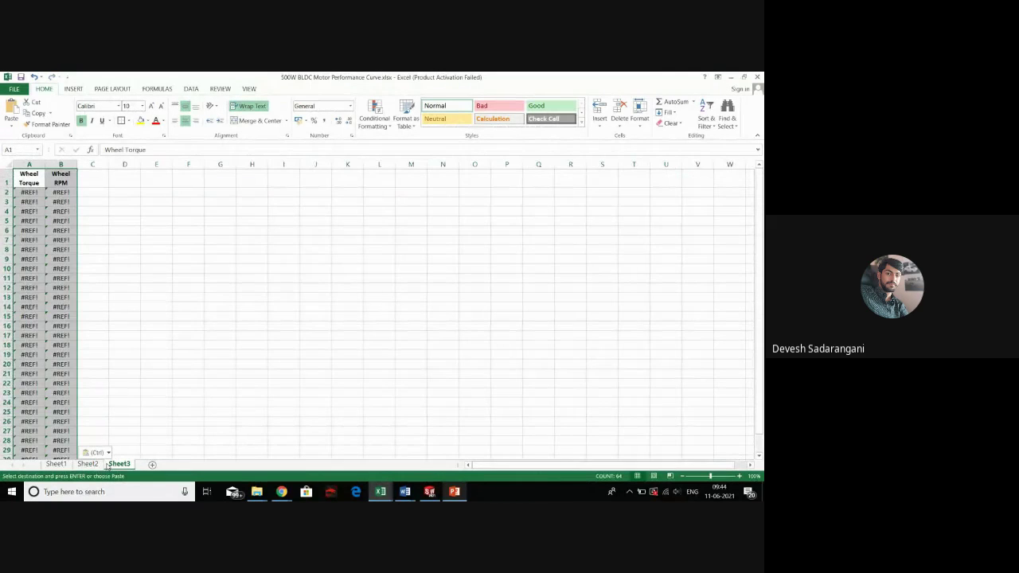
click(28, 192)
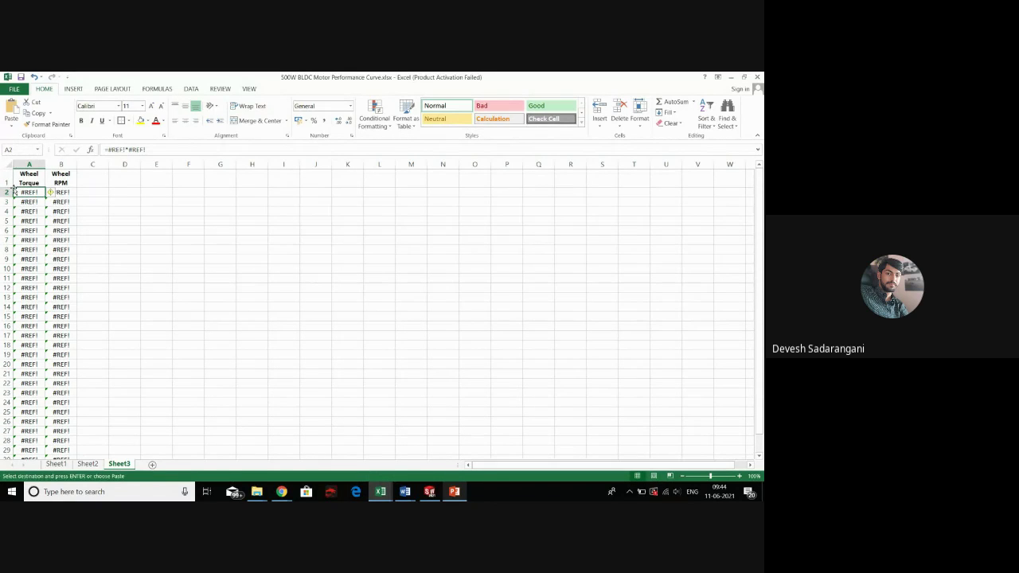
double_click(24, 192)
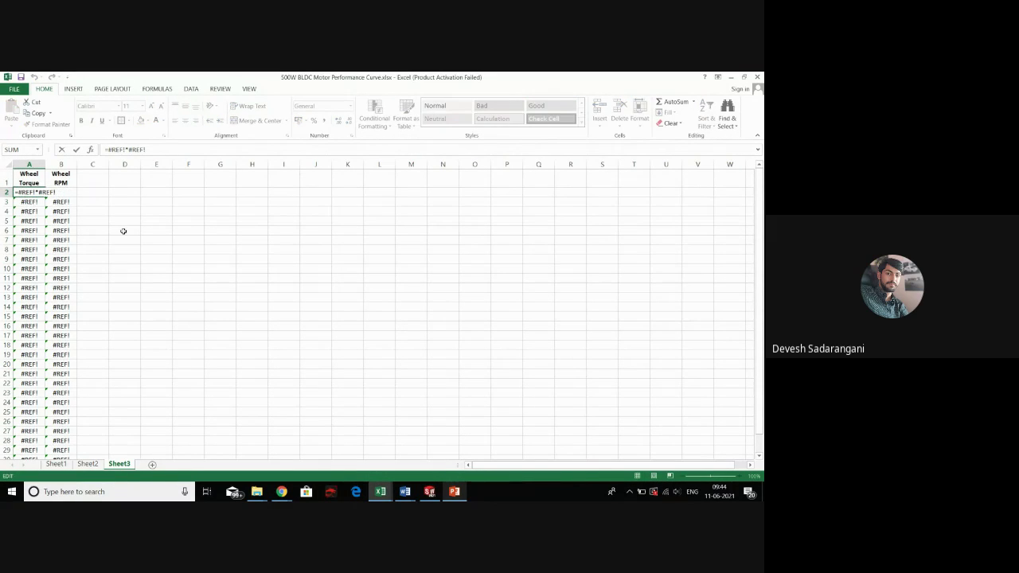
drag(342, 269, 340, 260)
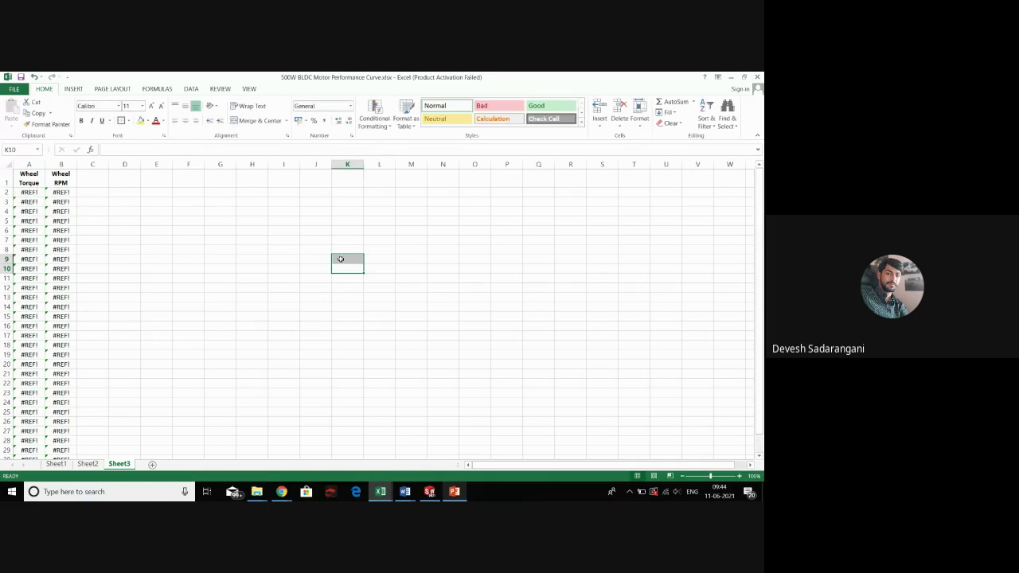
Select Sheet3 columns A and B and delete their #REF! contents
scroll(264, 277, down, 2)
scroll(263, 277, up, 2)
key(ctrl+Home)
key(ctrl+space)
key(shift+Right)
key(ctrl+x)
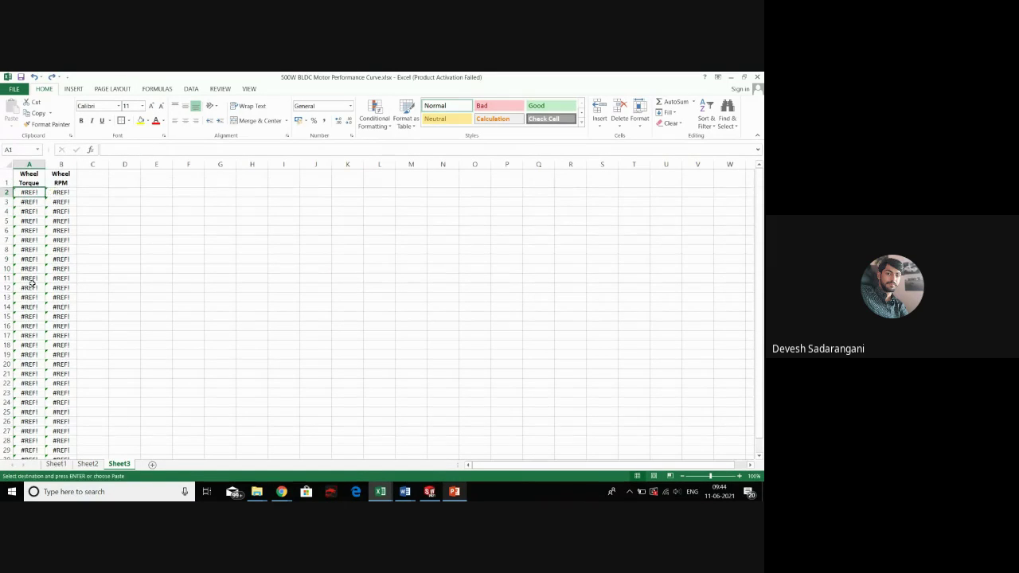
key(Delete)
Select the Torque, Speed and DC input current columns in the Word motor table, then return to Excel
click(406, 491)
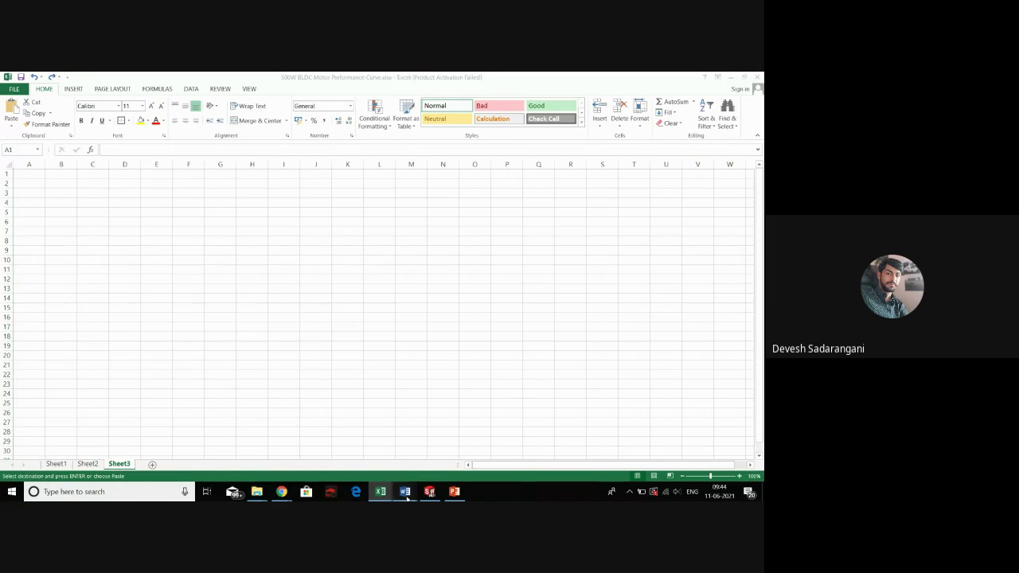
click(433, 456)
scroll(433, 456, up, 5)
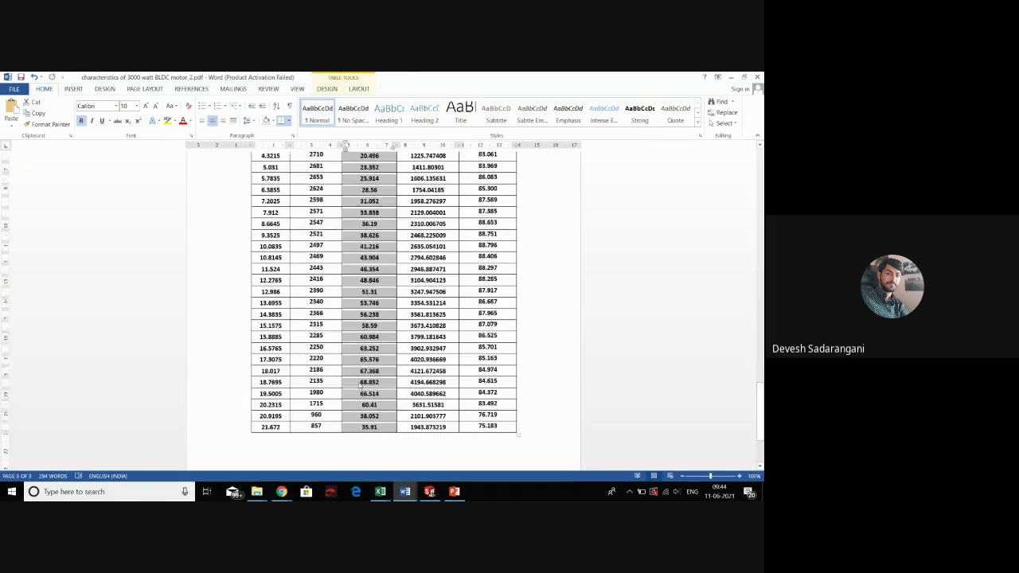
drag(266, 163, 379, 309)
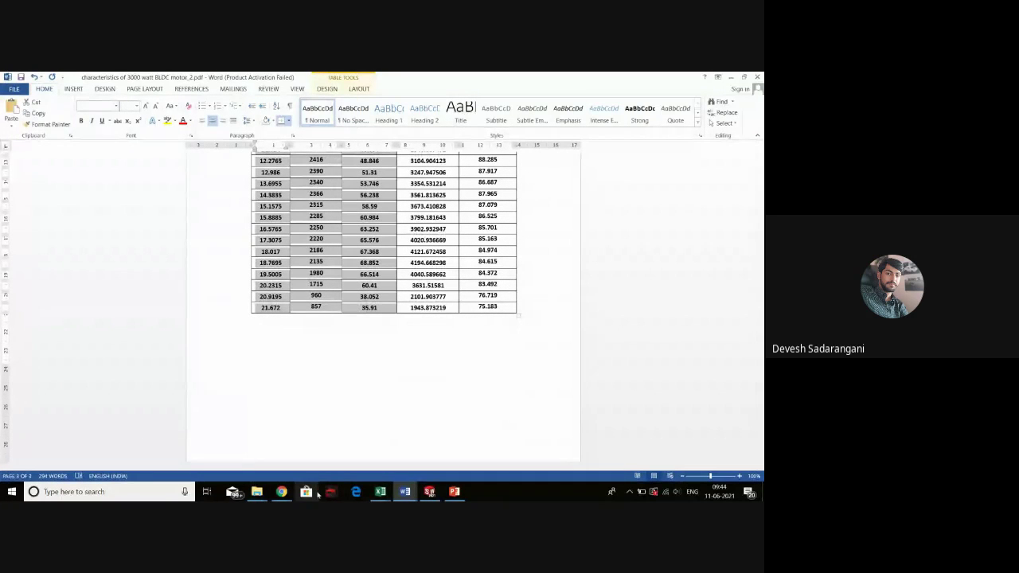
click(380, 491)
Paste the Word motor table into Sheet3 starting at A1
click(436, 433)
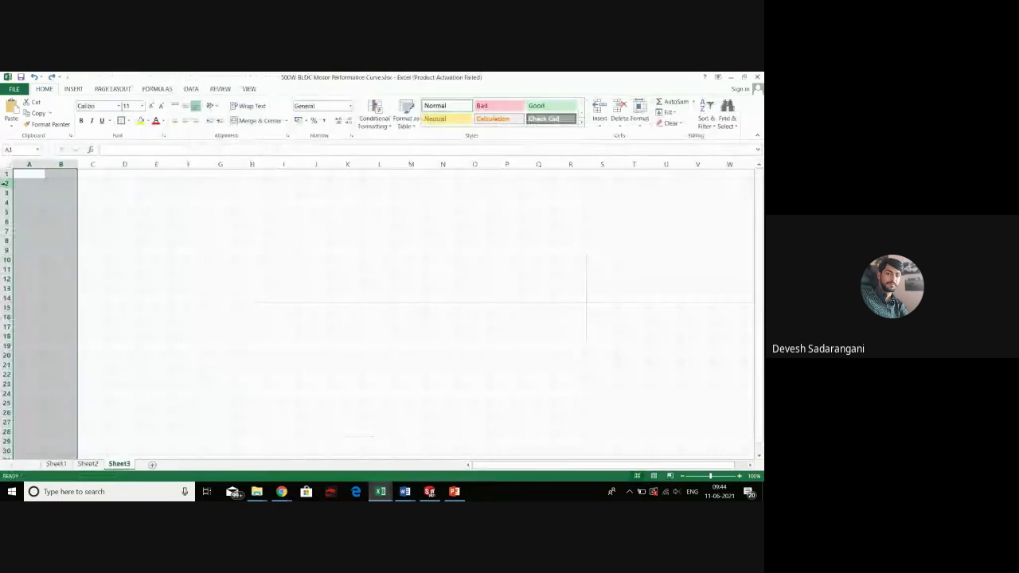
click(32, 172)
key(ctrl+v)
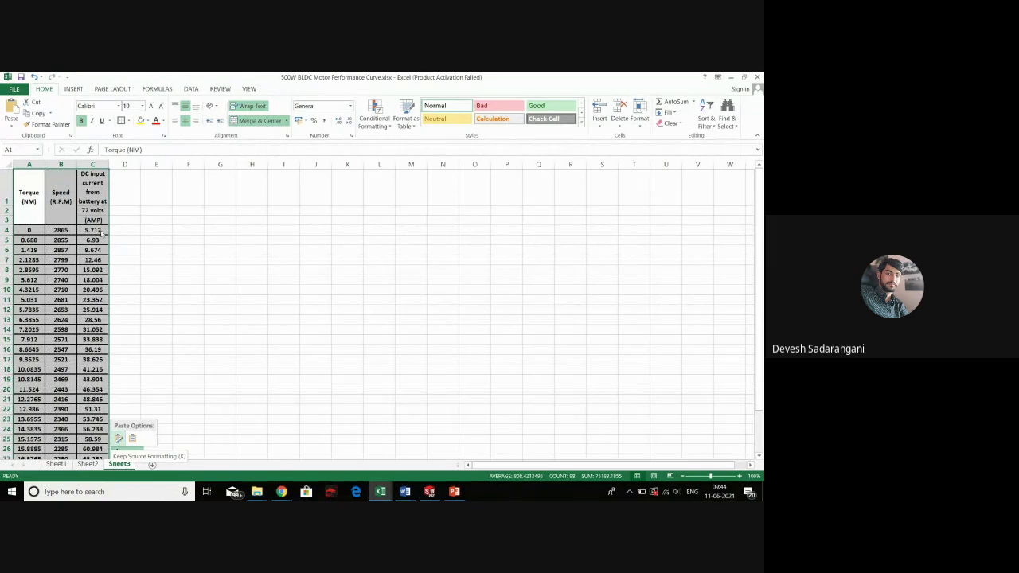
key(Escape)
scroll(233, 266, down, 4)
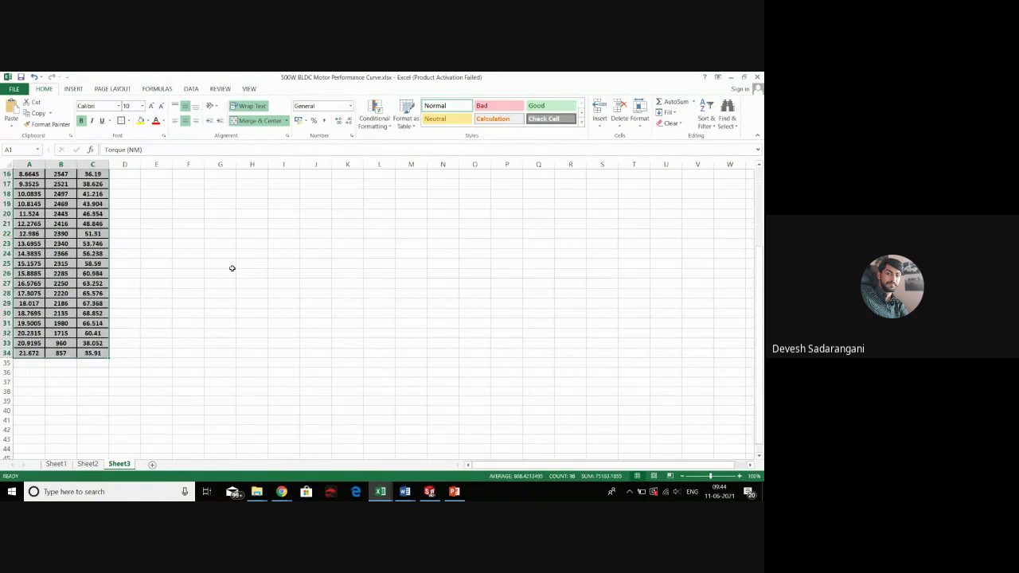
scroll(231, 267, up, 4)
scroll(219, 260, down, 2)
scroll(219, 261, up, 2)
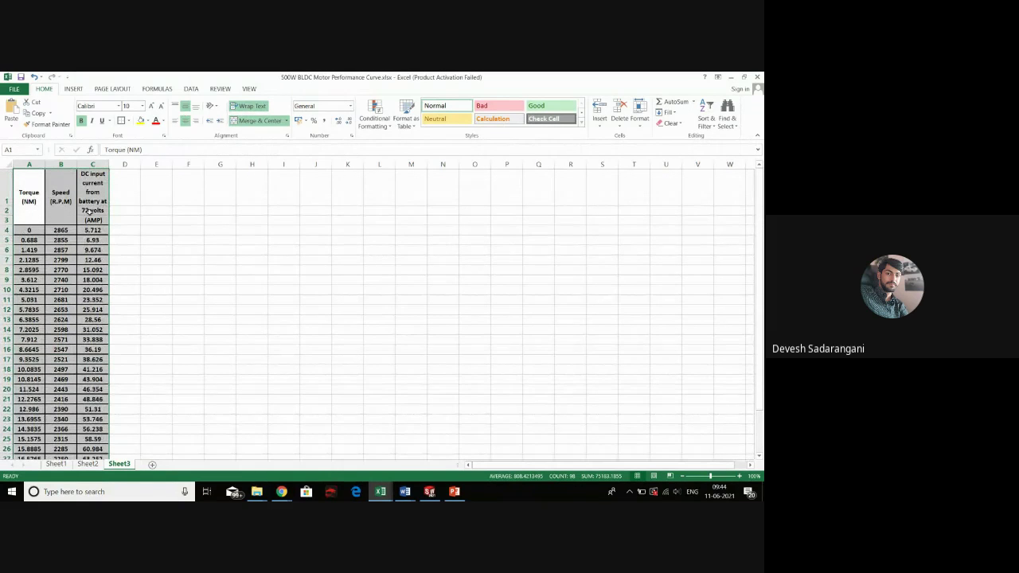
Try merging the column C header cells, then undo the merge to keep the header whole
click(90, 210)
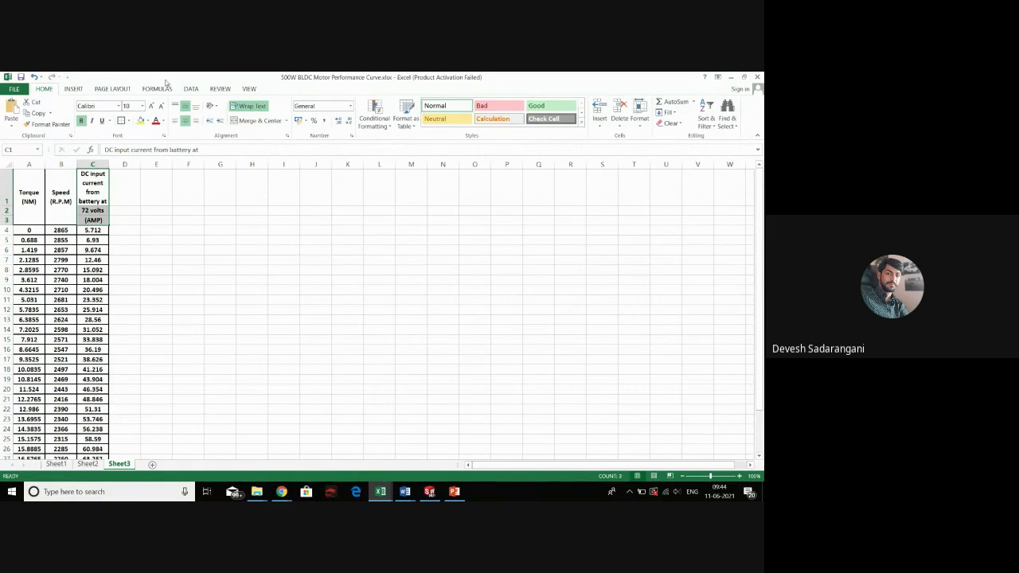
click(248, 120)
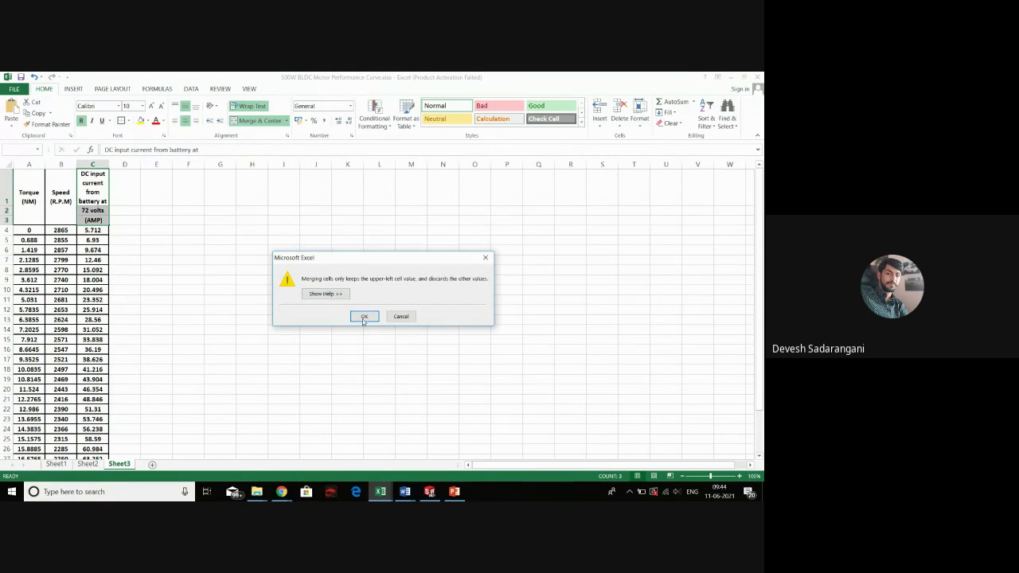
click(363, 317)
click(126, 227)
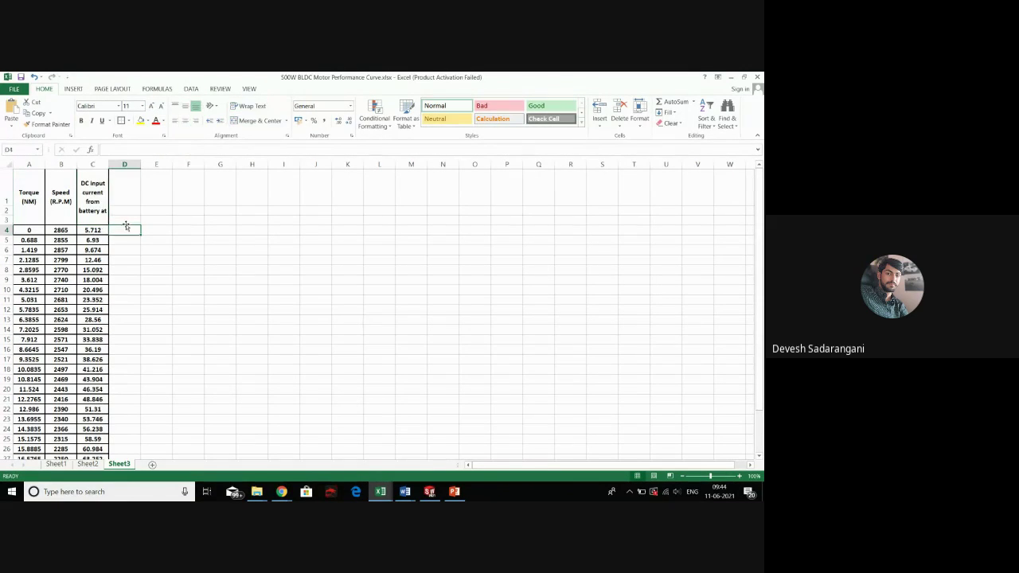
click(127, 192)
drag(125, 206, 123, 211)
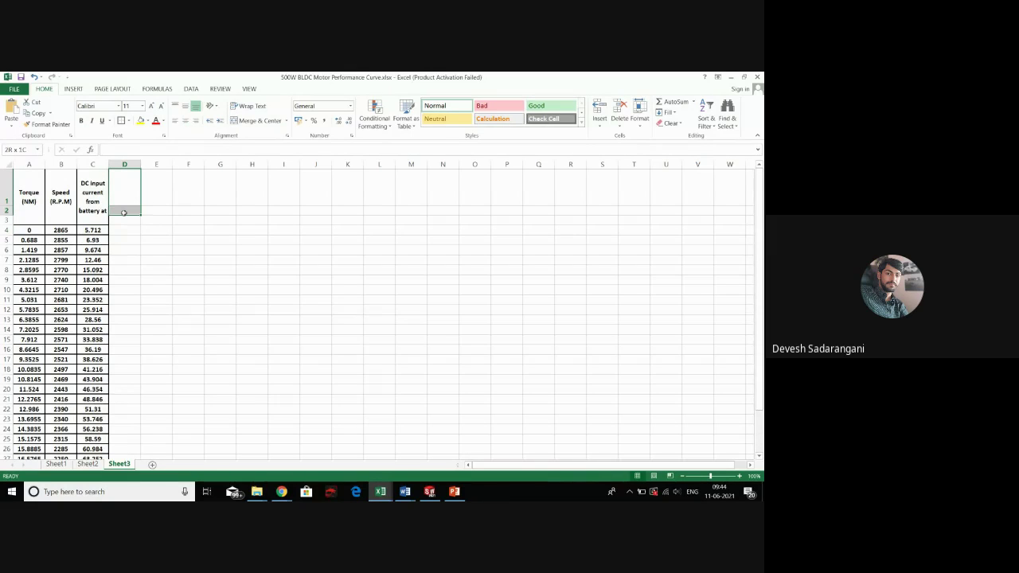
key(ctrl+z)
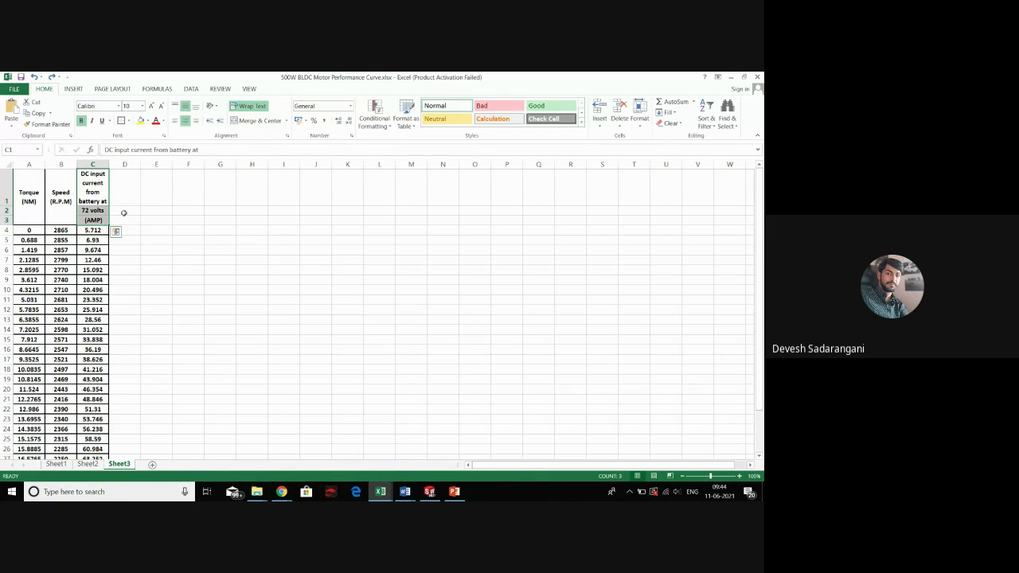
click(125, 229)
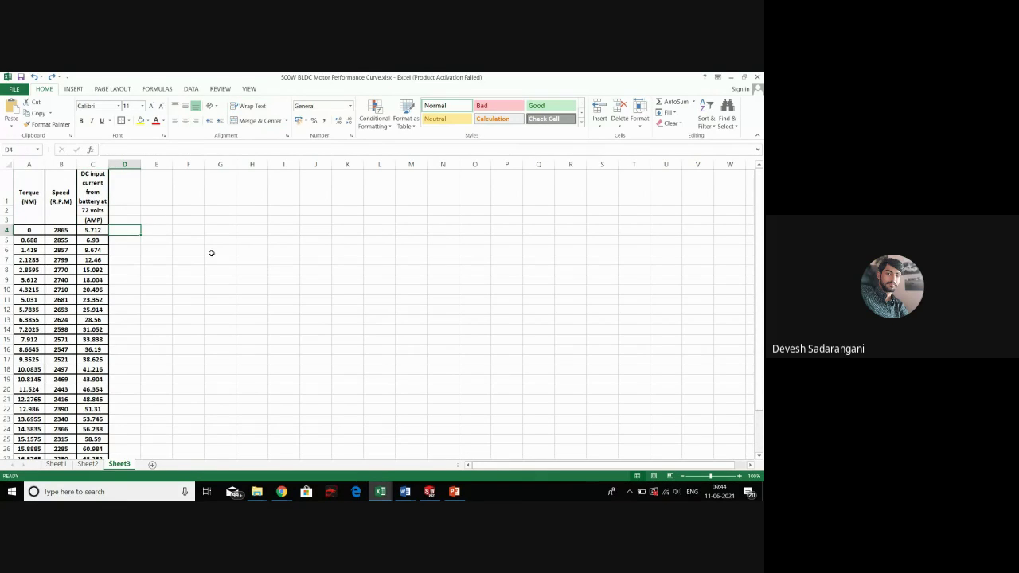
Check Sheet2's Wheel RPM formula in F14, then clear the pasted A1:C34 table on Sheet3
click(88, 464)
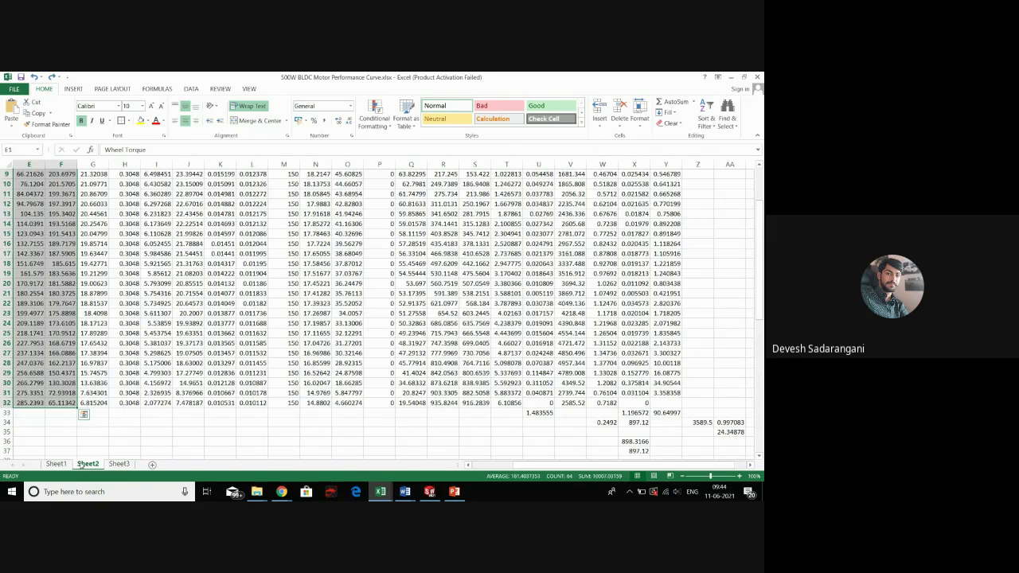
scroll(89, 183, up, 3)
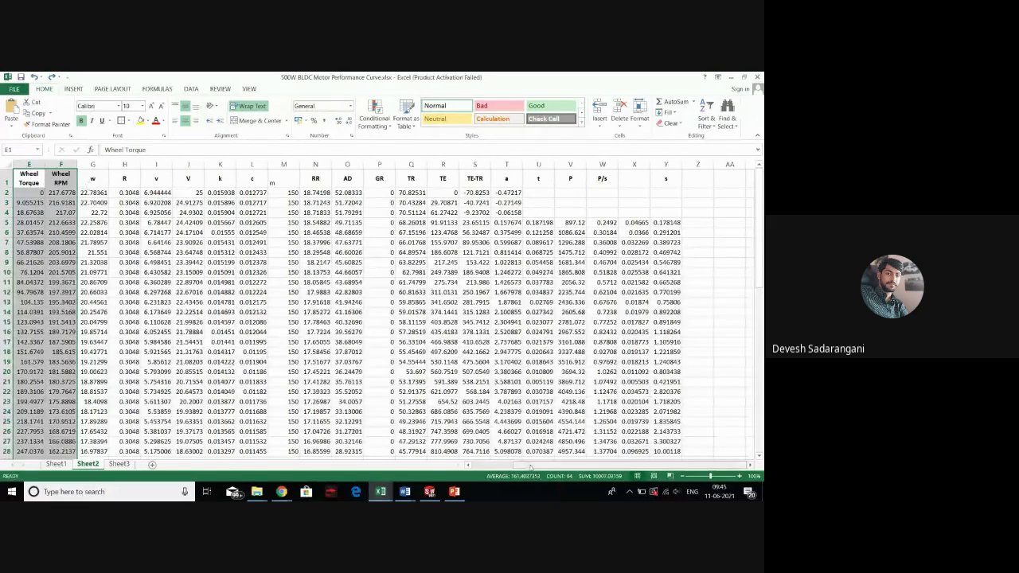
drag(509, 466, 462, 467)
click(217, 312)
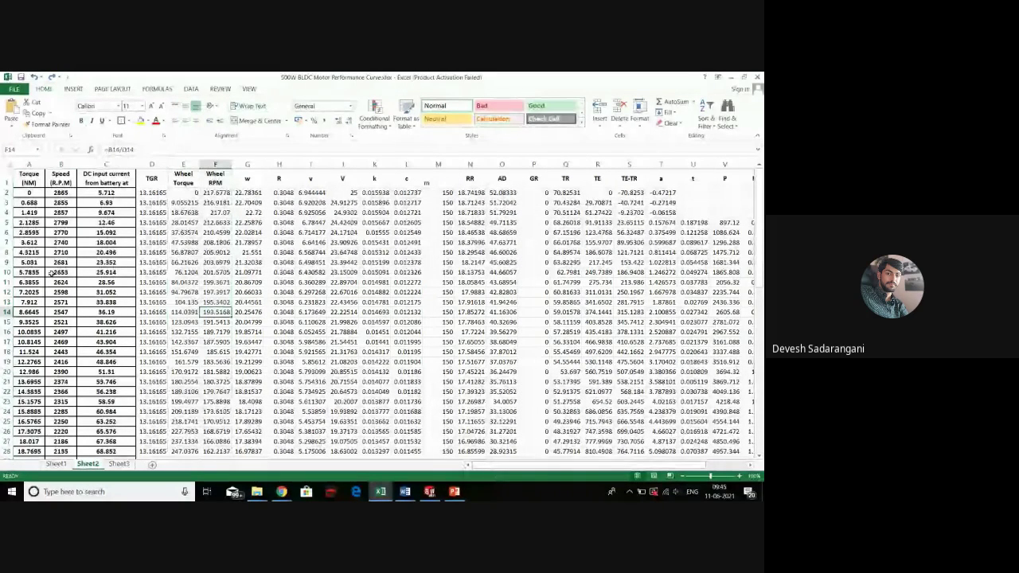
click(119, 463)
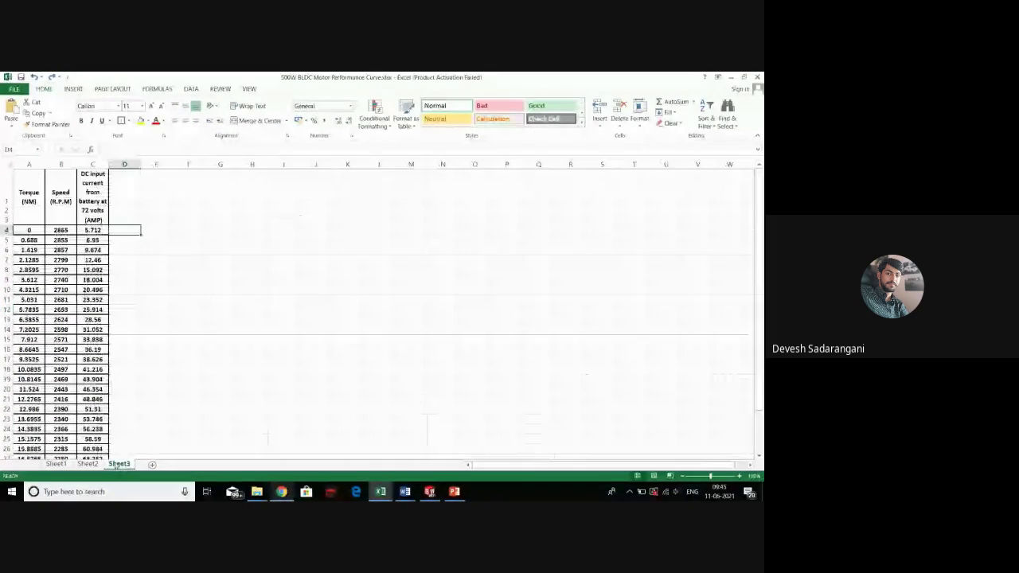
mouse_move(25, 181)
mouse_down()
mouse_move(93, 460)
mouse_move(92, 423)
mouse_up()
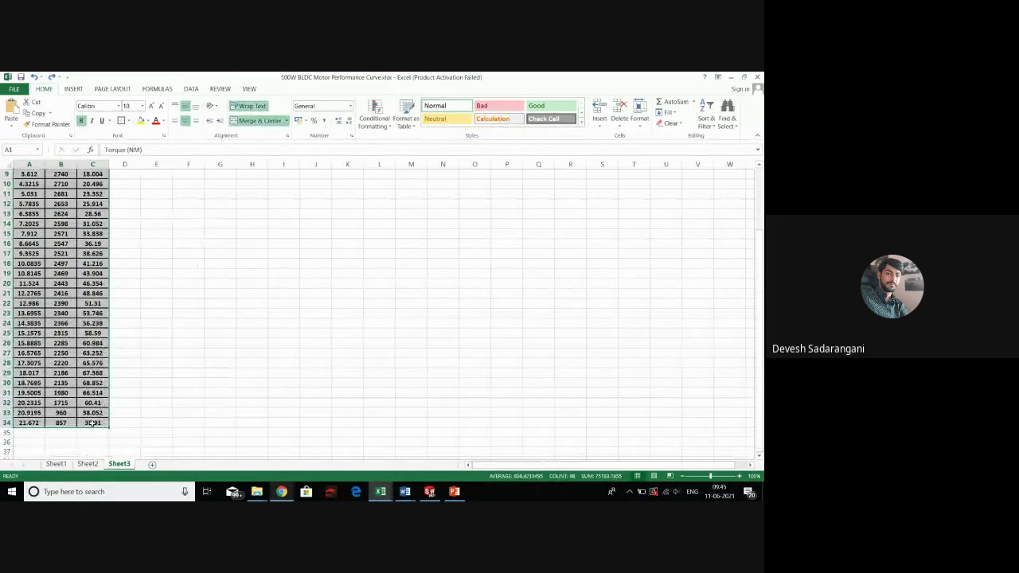
key(Delete)
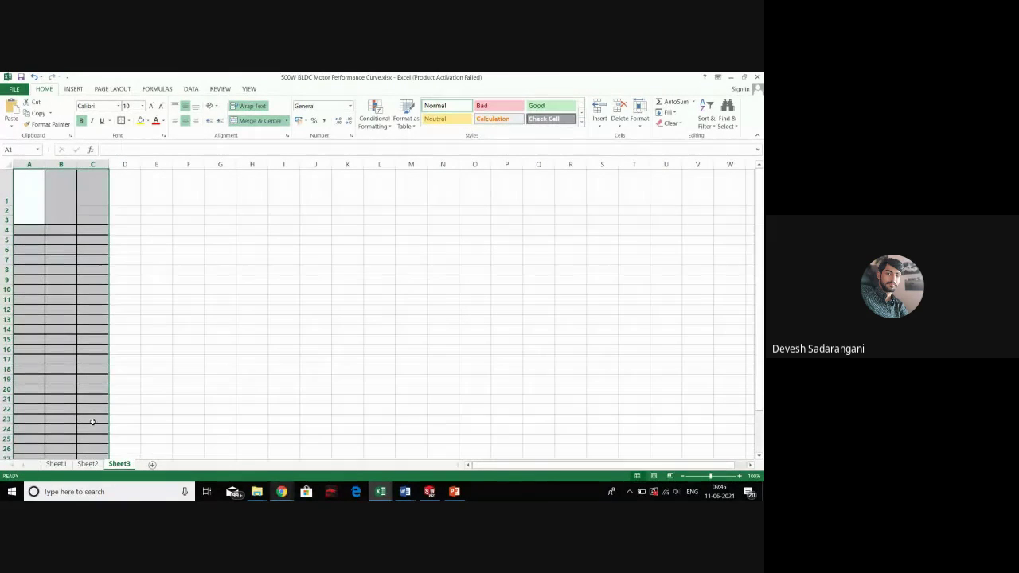
key(ctrl+z)
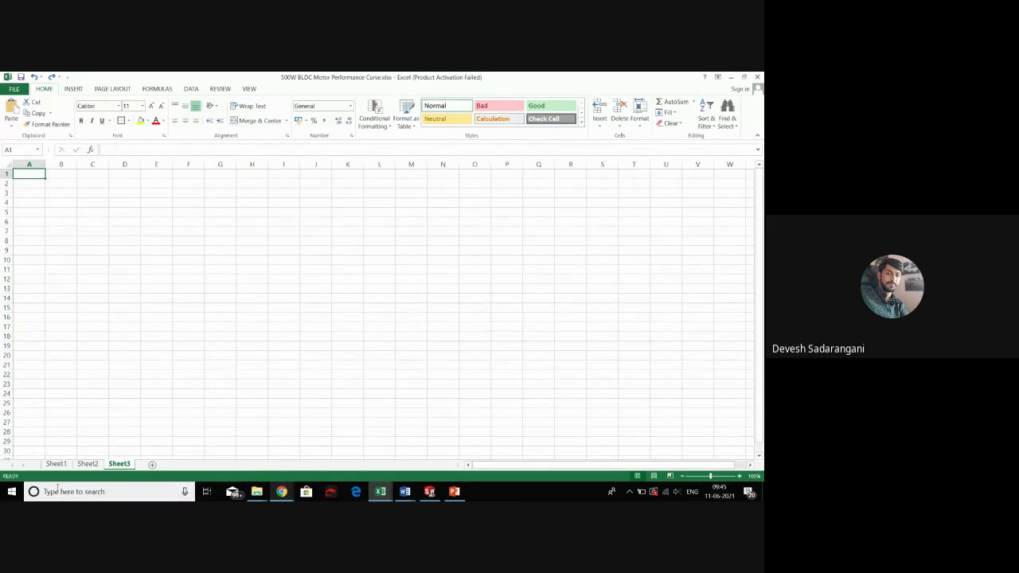
Paste Sheet2's A1:Y32 motor table into Sheet3 at A1 and check F2's Wheel RPM formula
click(85, 469)
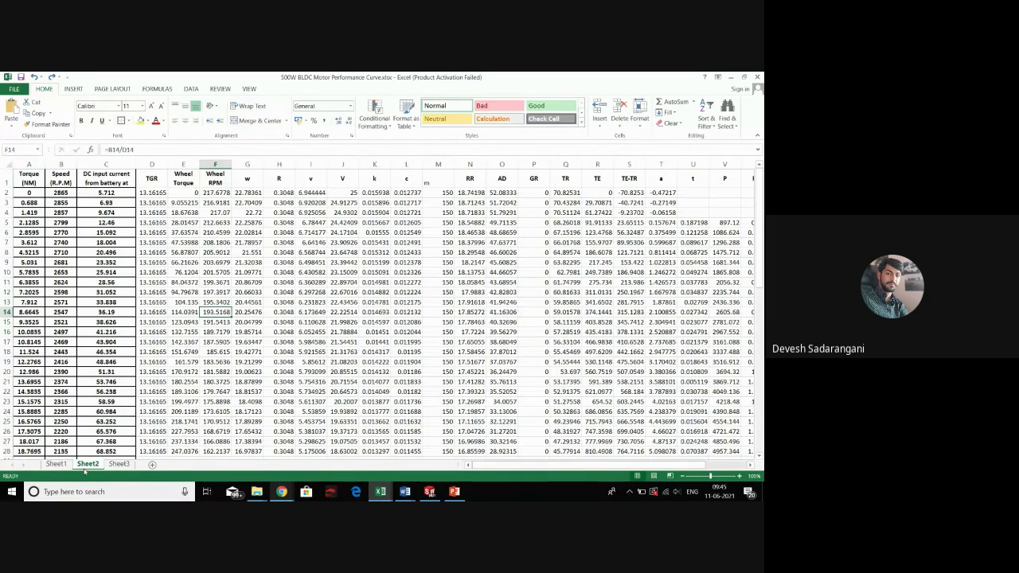
drag(29, 174, 646, 393)
key(ctrl+c)
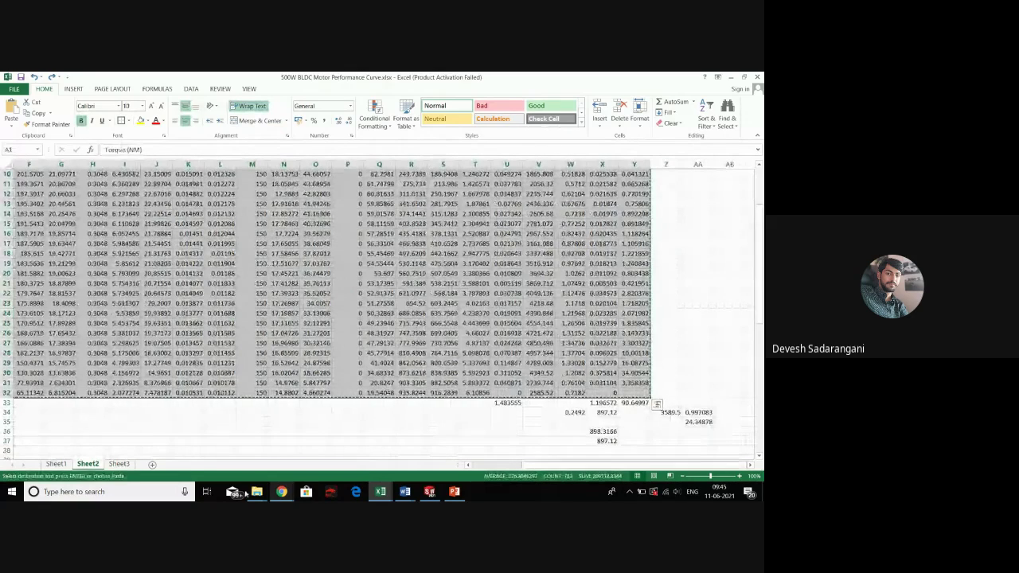
click(657, 404)
click(119, 463)
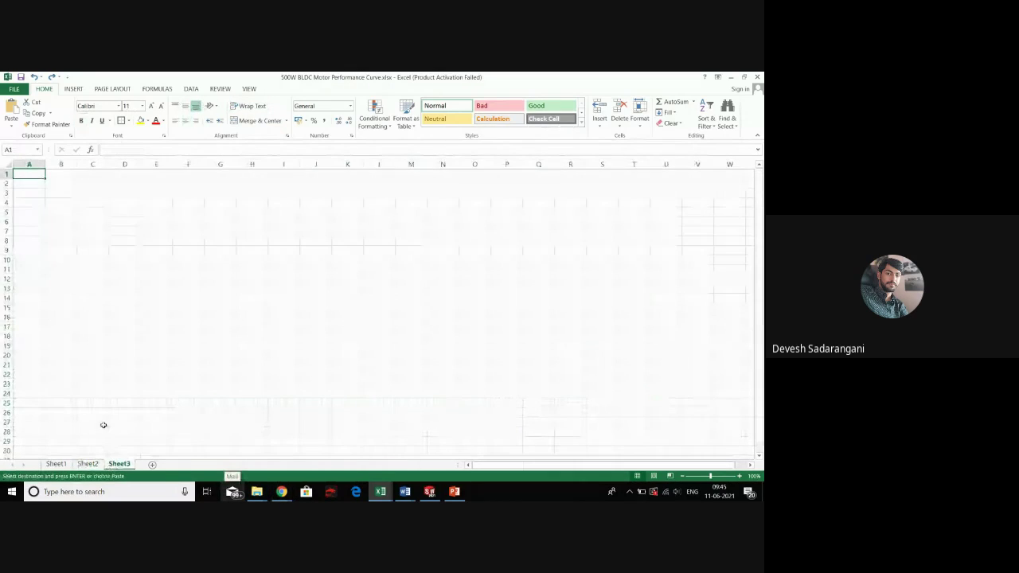
key(ctrl+v)
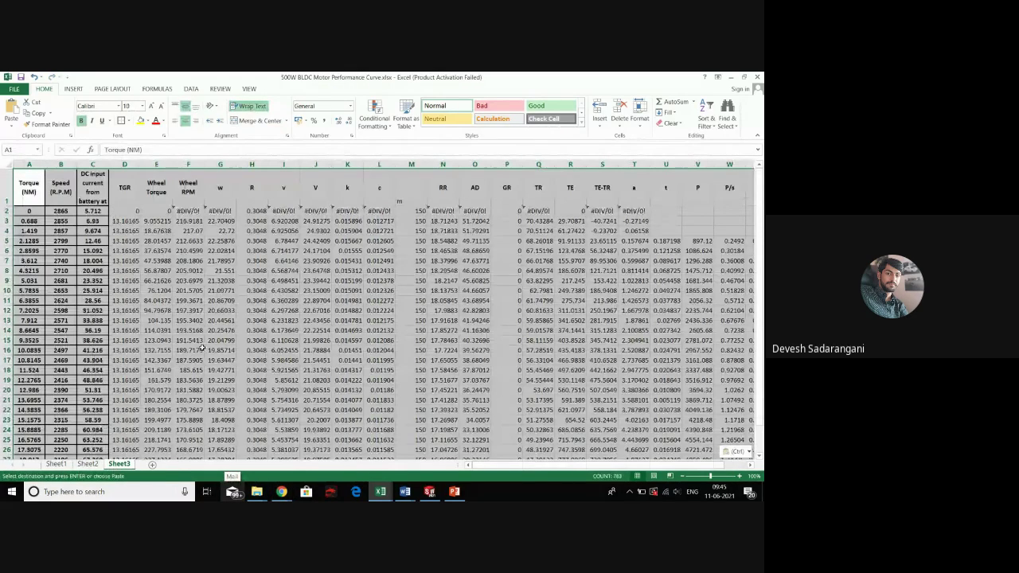
scroll(203, 348, down, 1)
scroll(203, 348, up, 1)
click(186, 210)
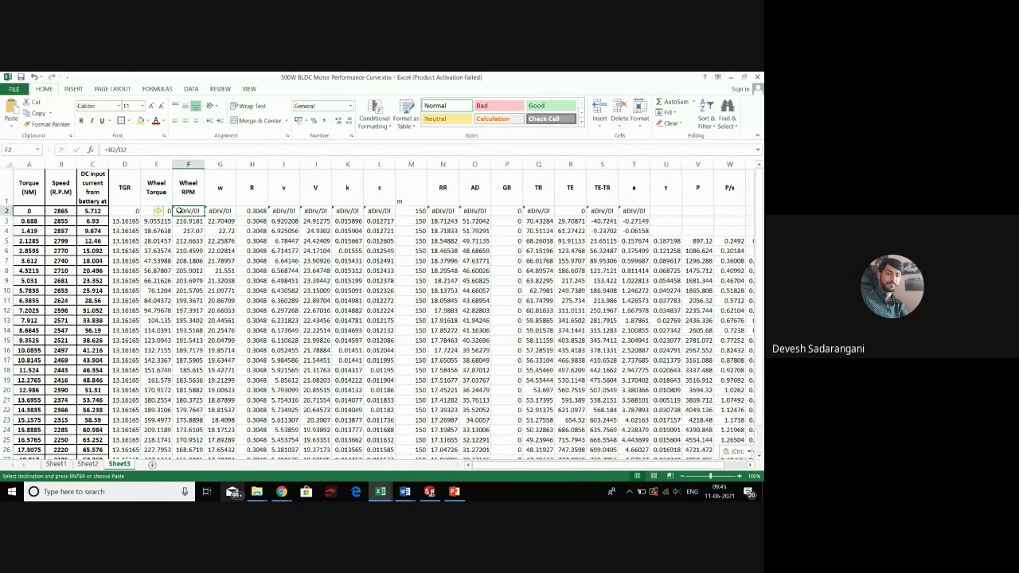
click(119, 214)
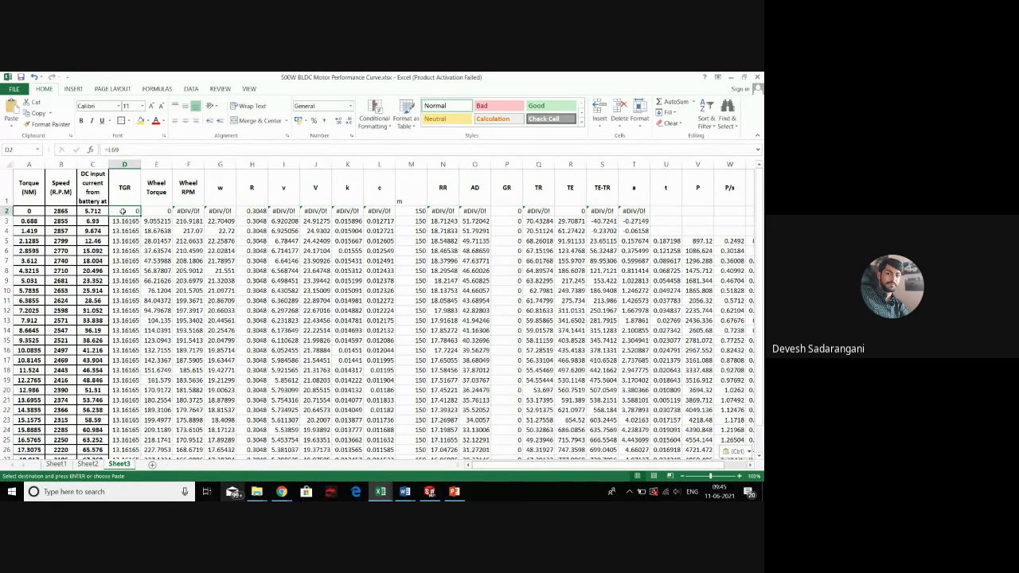
text(8.22)
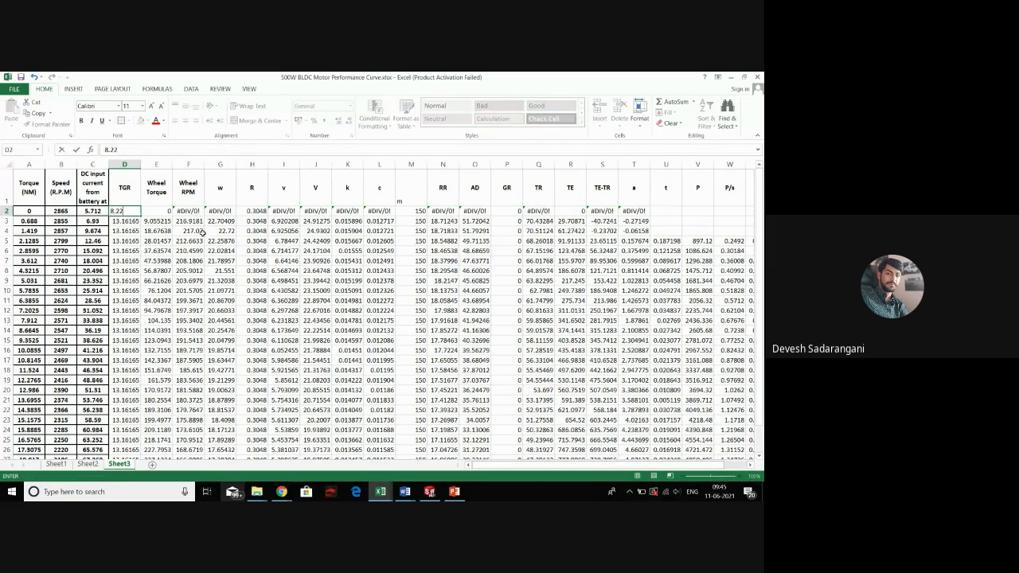
click(127, 212)
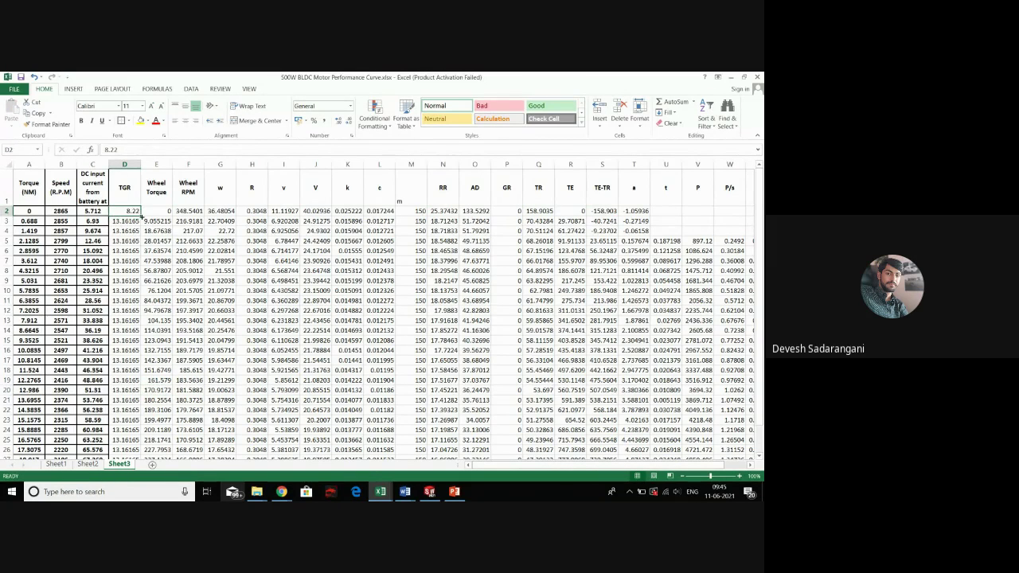
drag(142, 215, 159, 461)
scroll(398, 359, down, 1)
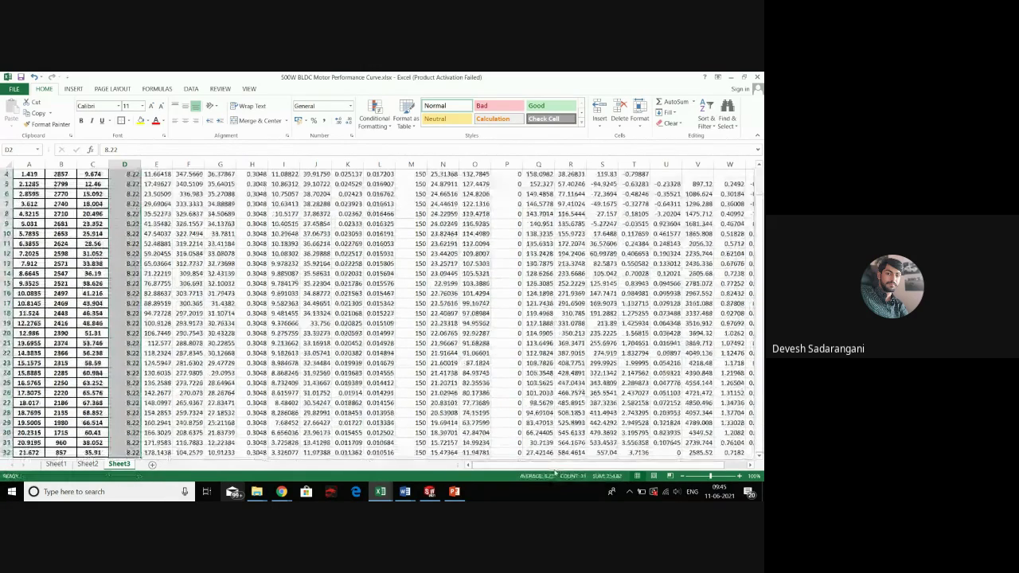
drag(519, 466, 563, 466)
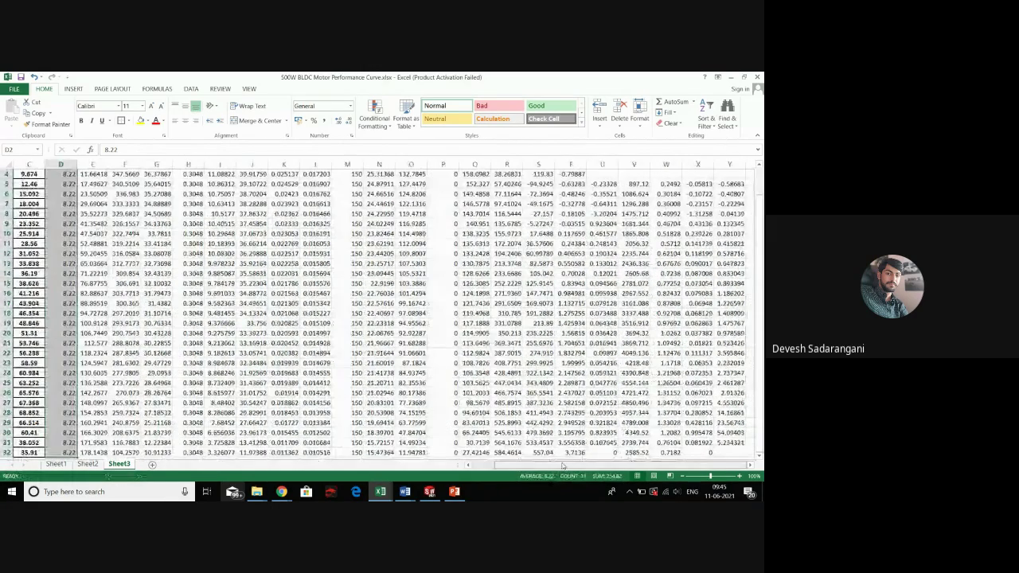
Inspect Sheet3's TE-TR formula in S9, velocity formulas in J9 and J10, and acceleration in T10
click(538, 224)
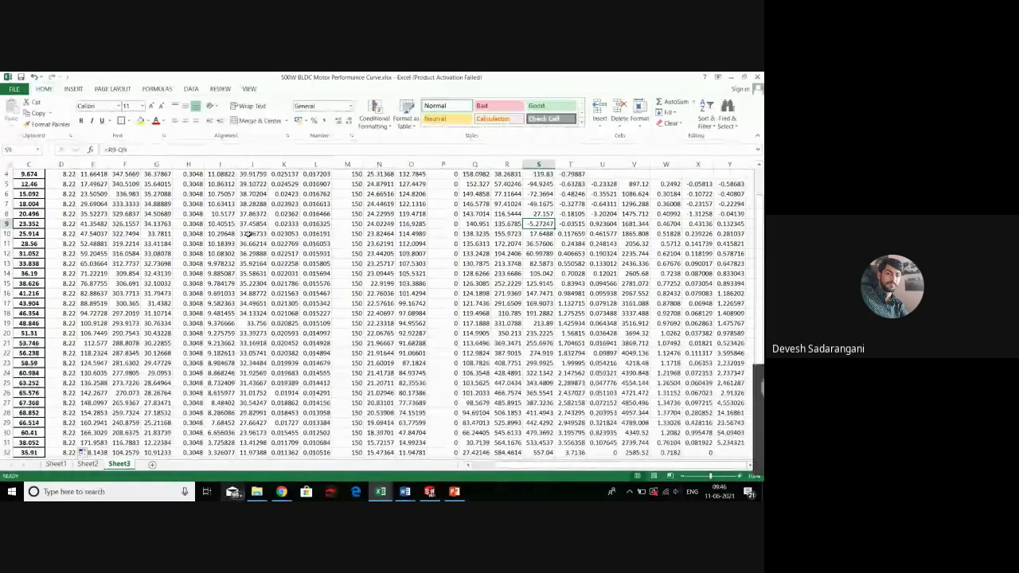
click(249, 224)
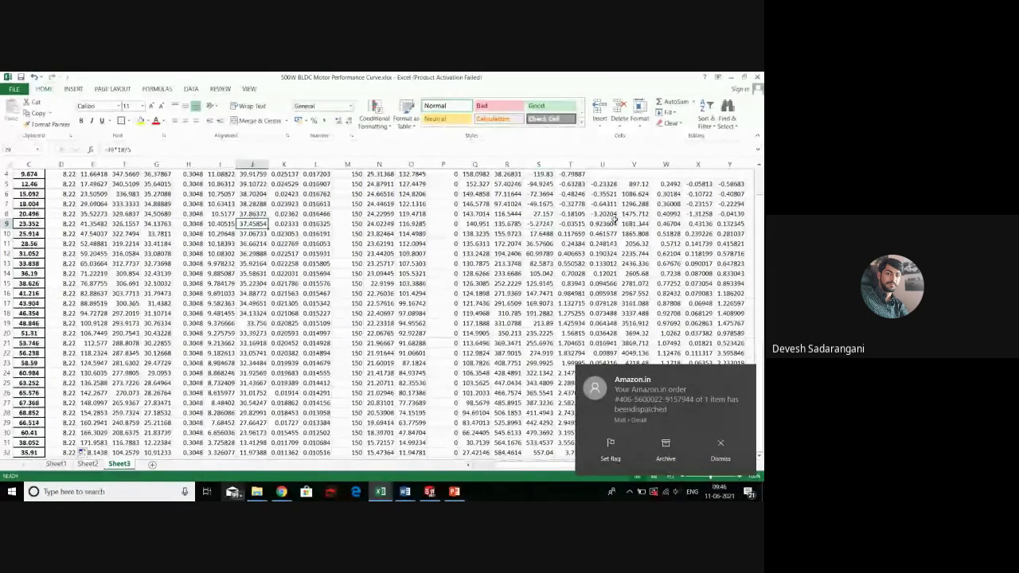
click(256, 234)
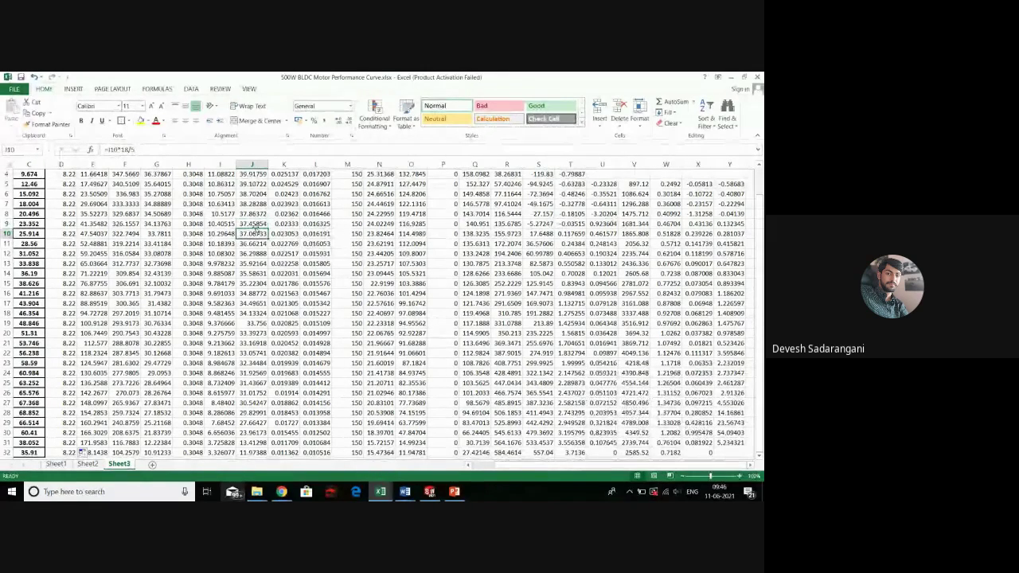
scroll(538, 238, up, 2)
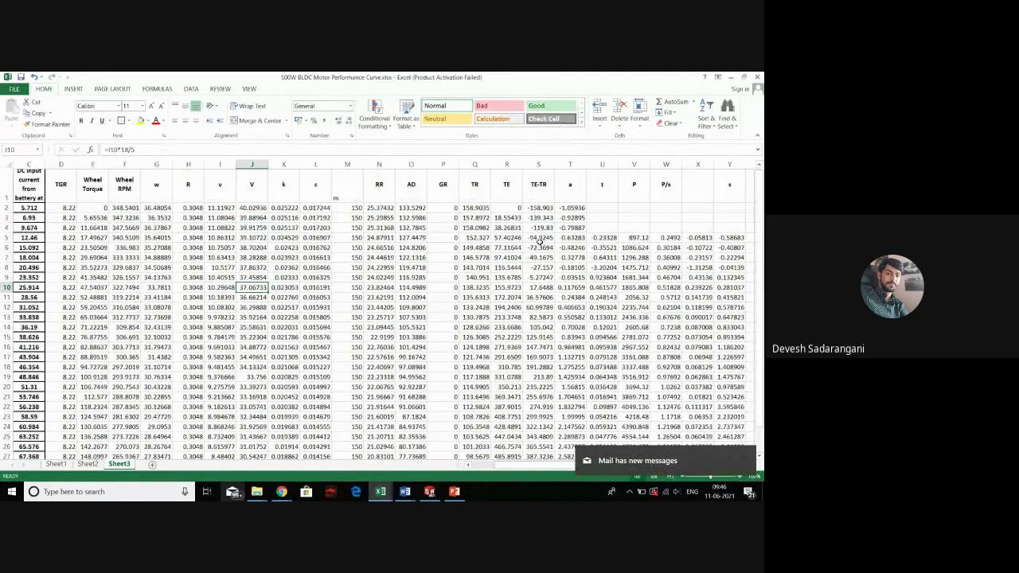
scroll(540, 242, down, 1)
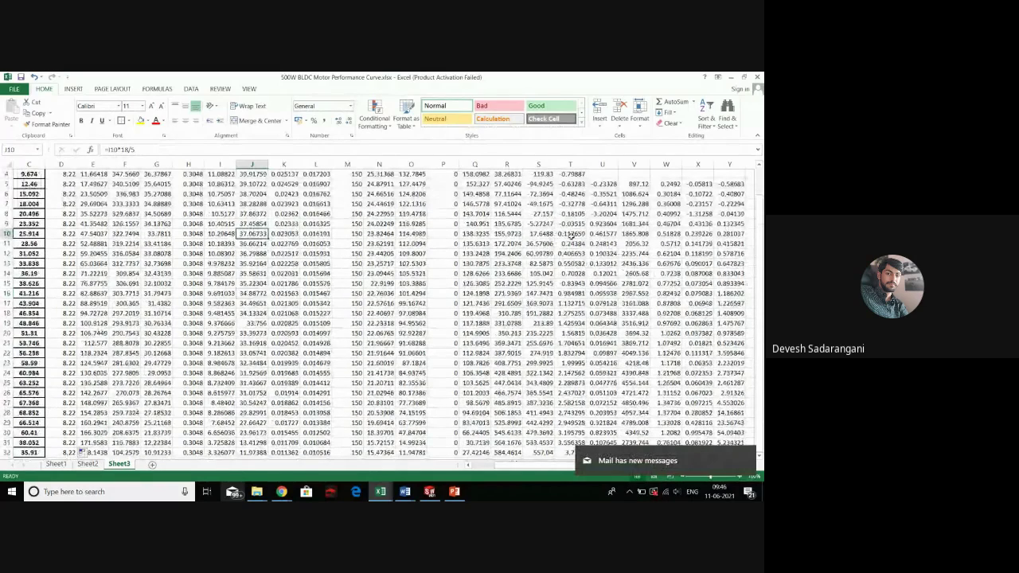
click(570, 234)
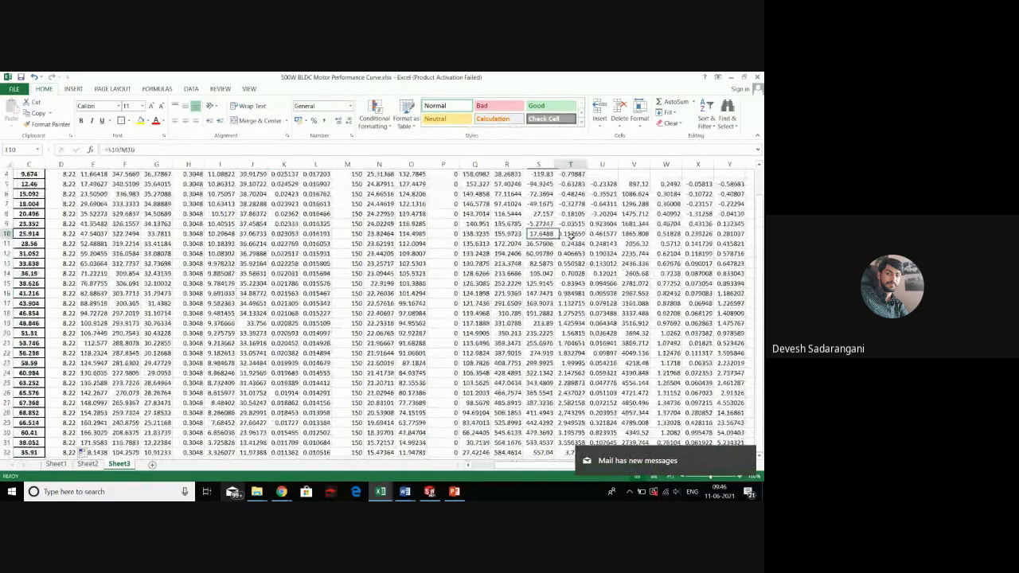
click(258, 224)
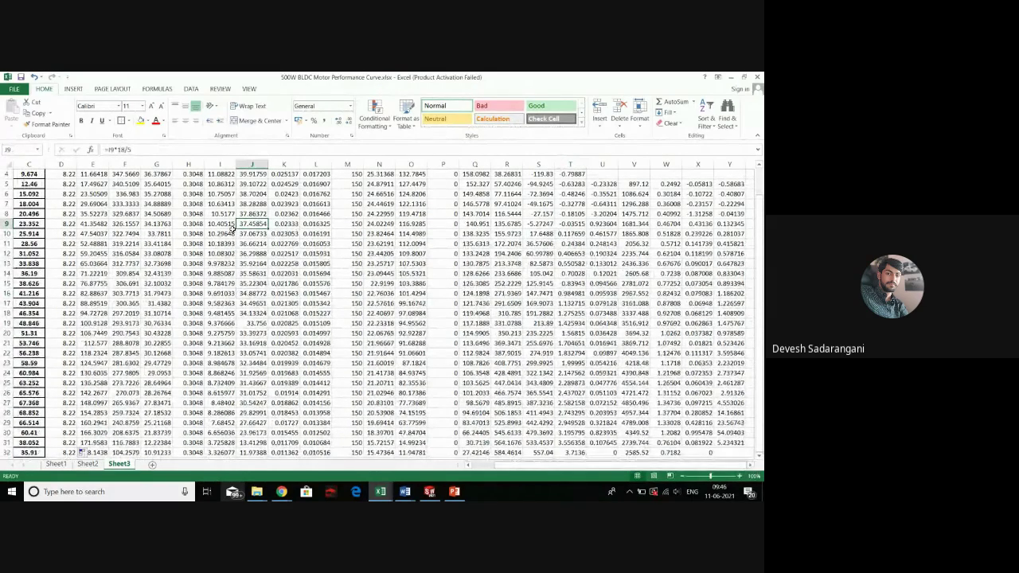
scroll(235, 229, up, 1)
scroll(231, 229, down, 2)
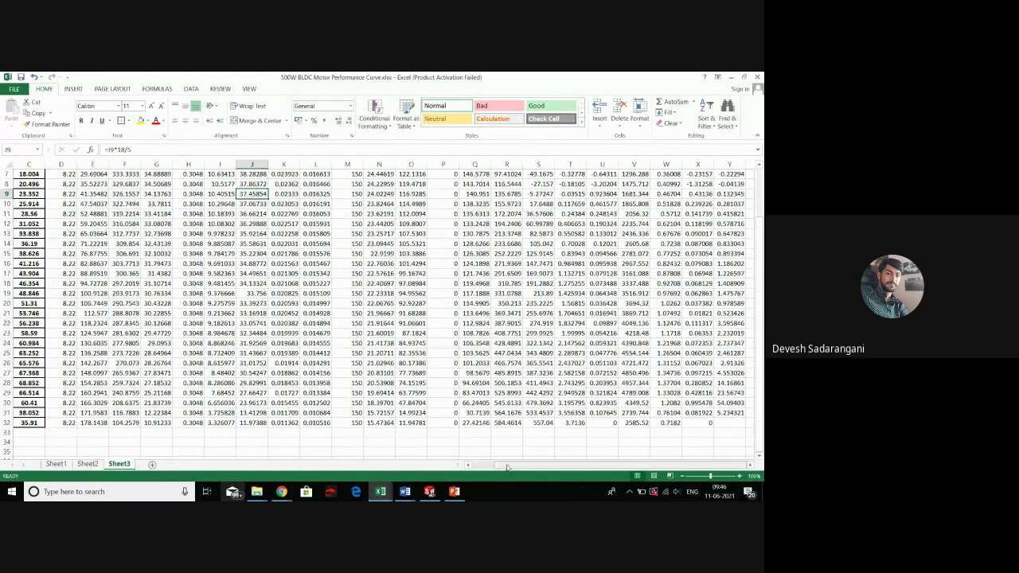
drag(503, 465, 481, 466)
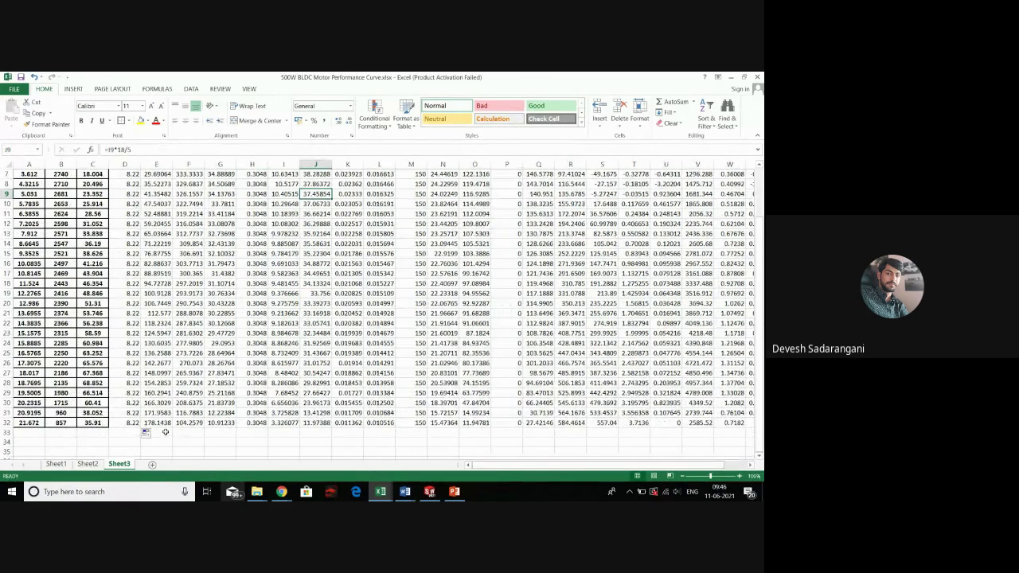
Compare Sheet2's J5 velocity formula with Sheet3's last-row formula J30 (=I30*18/5)
click(55, 464)
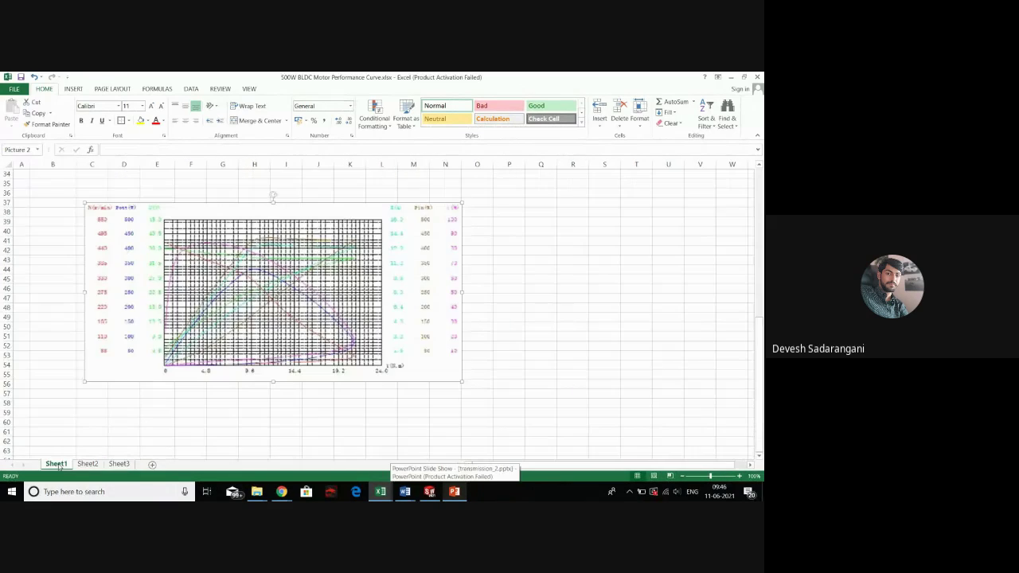
click(88, 465)
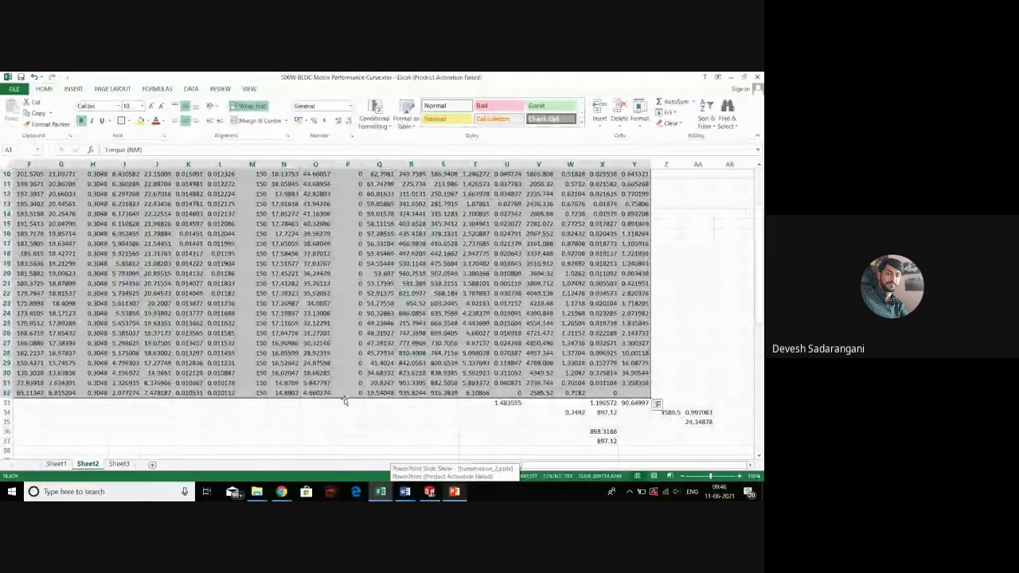
click(224, 413)
scroll(271, 318, up, 3)
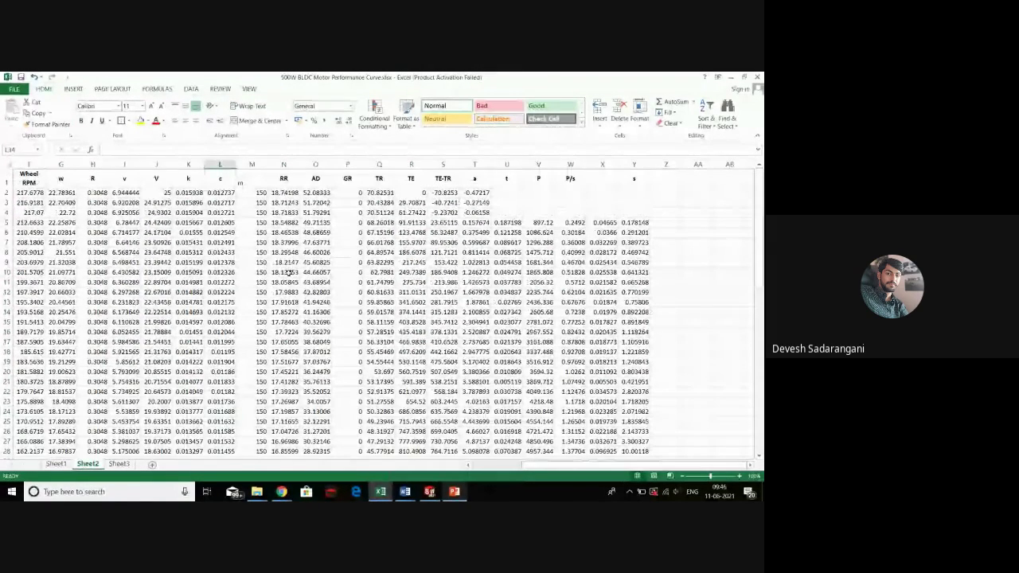
click(159, 222)
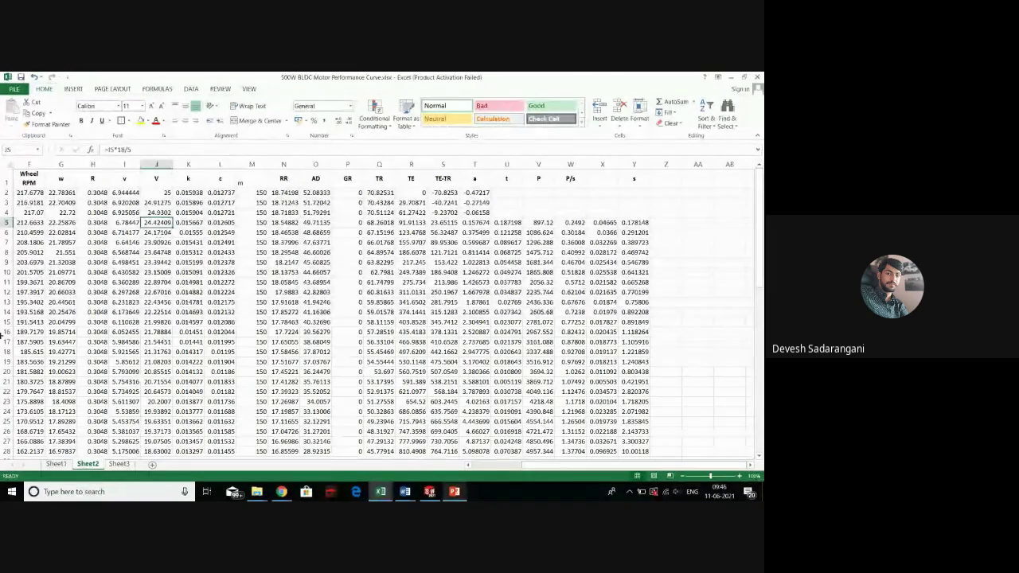
click(119, 464)
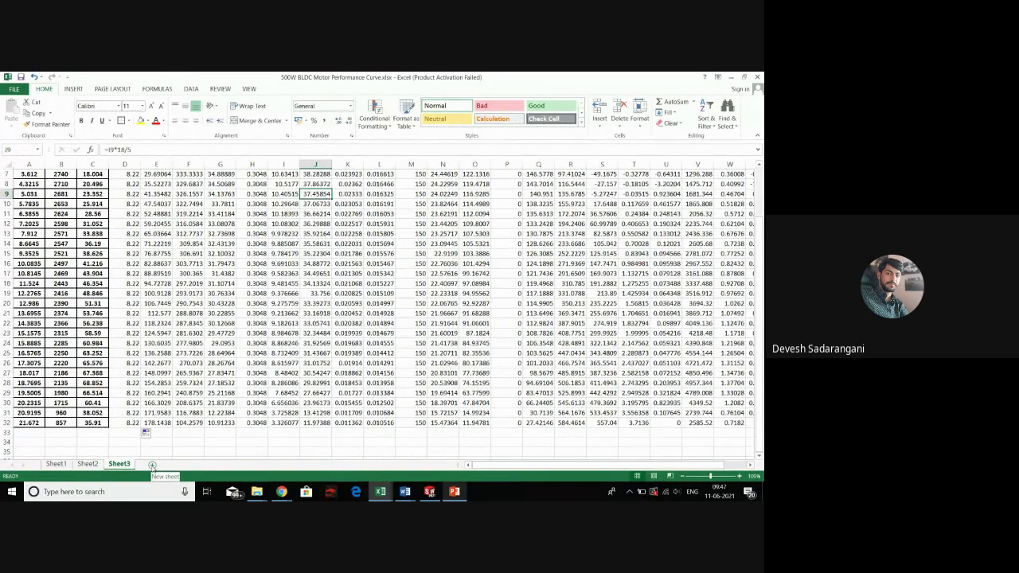
click(316, 402)
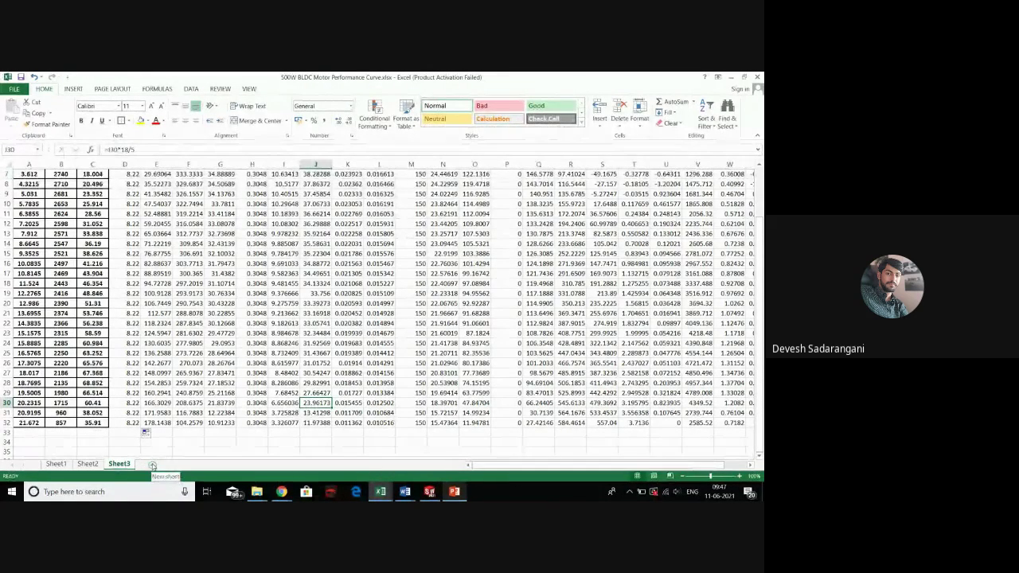
Insert a new Sheet4, rename it 'Combined', and return to Sheet2
click(152, 465)
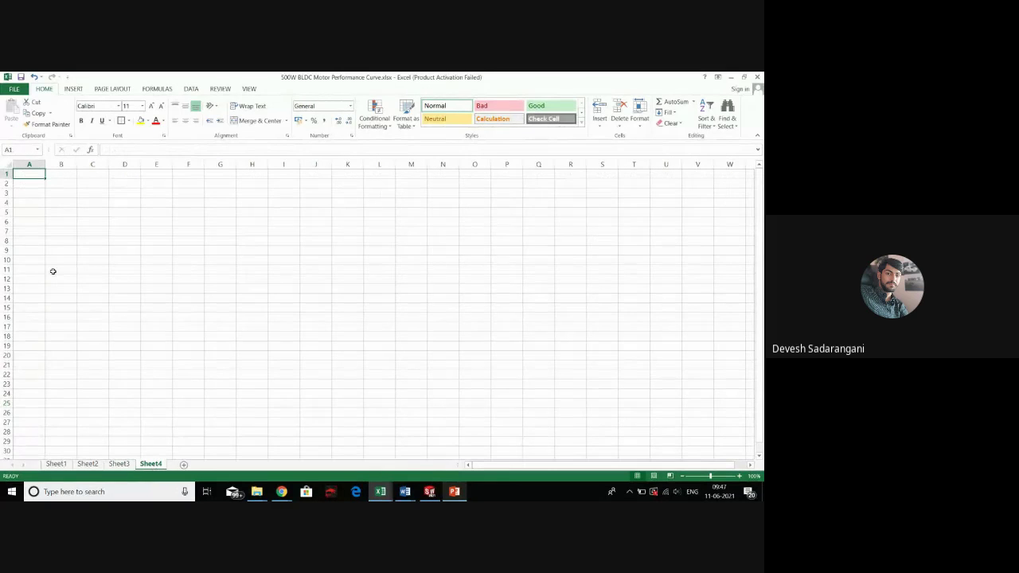
double_click(150, 464)
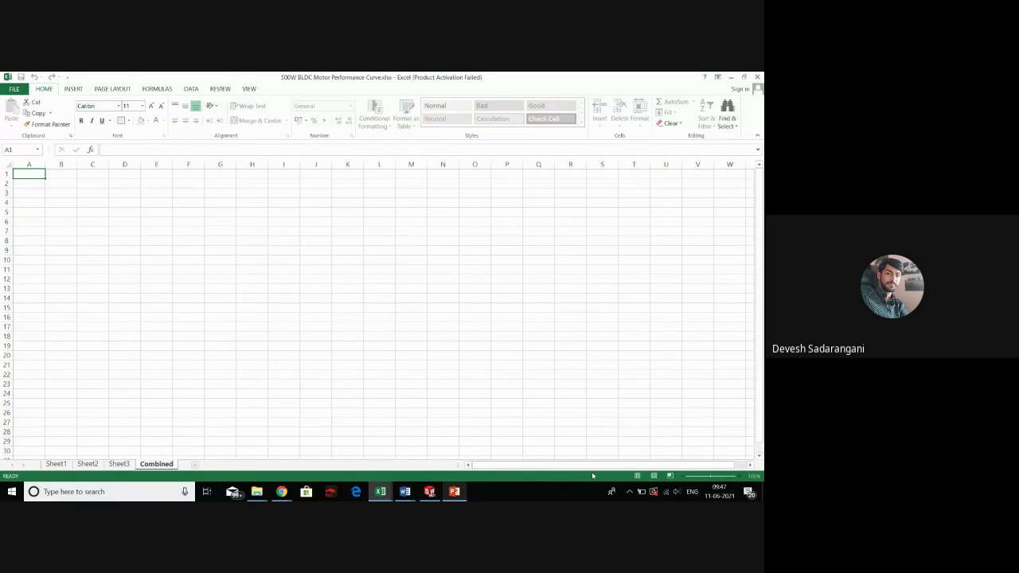
key(Return)
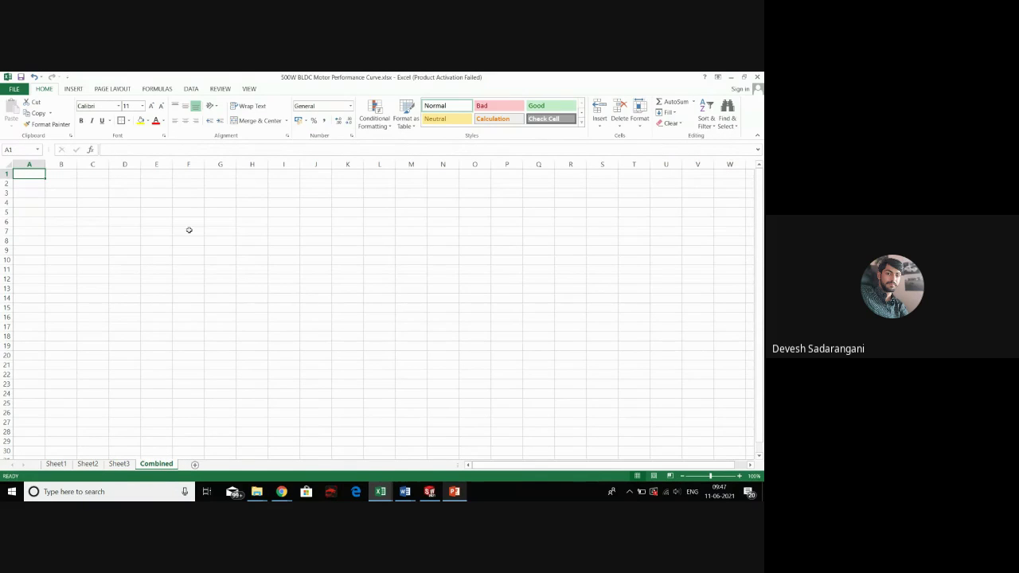
click(81, 465)
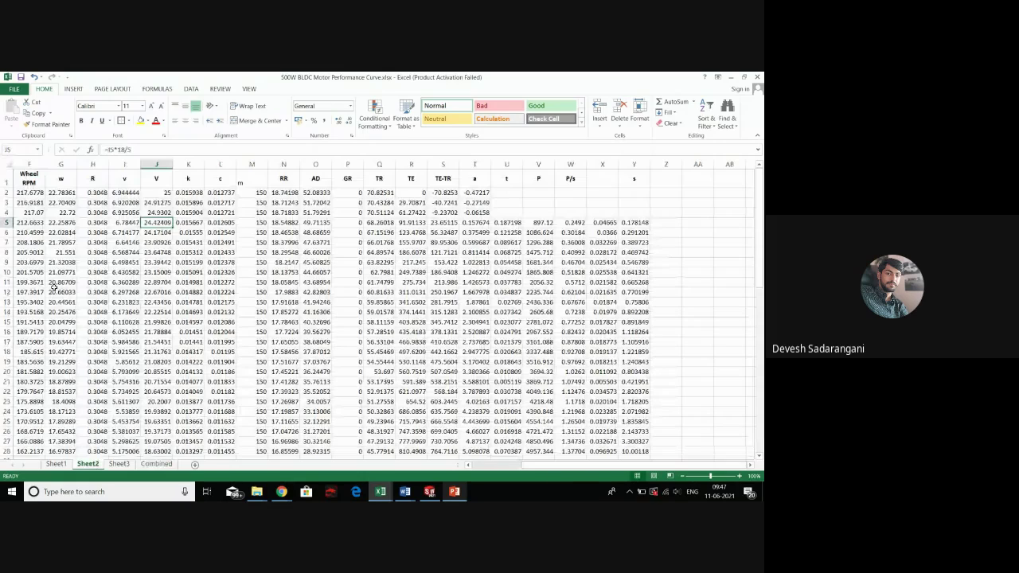
Copy Sheet2's motor table and paste it into the Combined sheet
scroll(52, 292, left, 3)
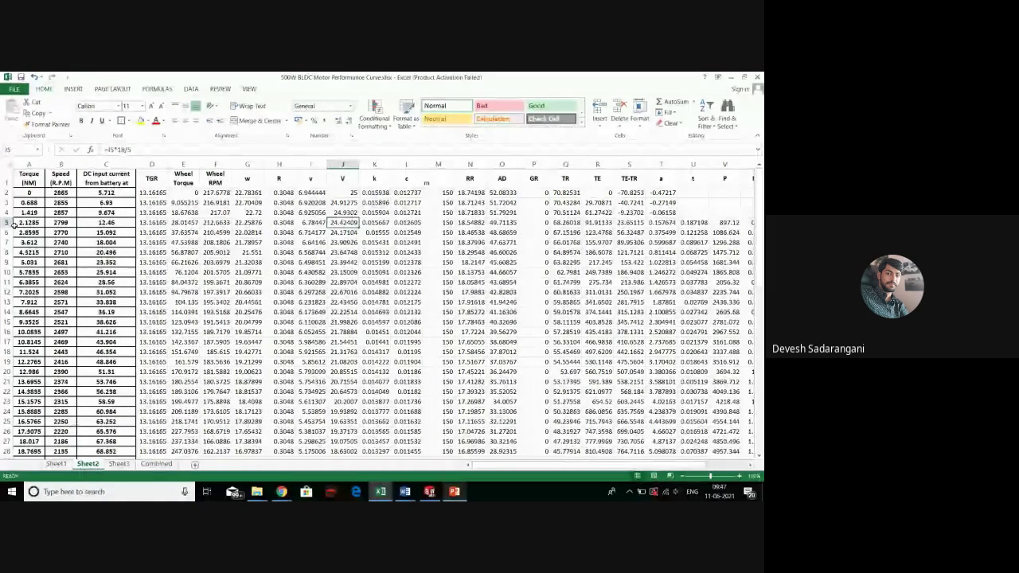
drag(28, 179, 652, 427)
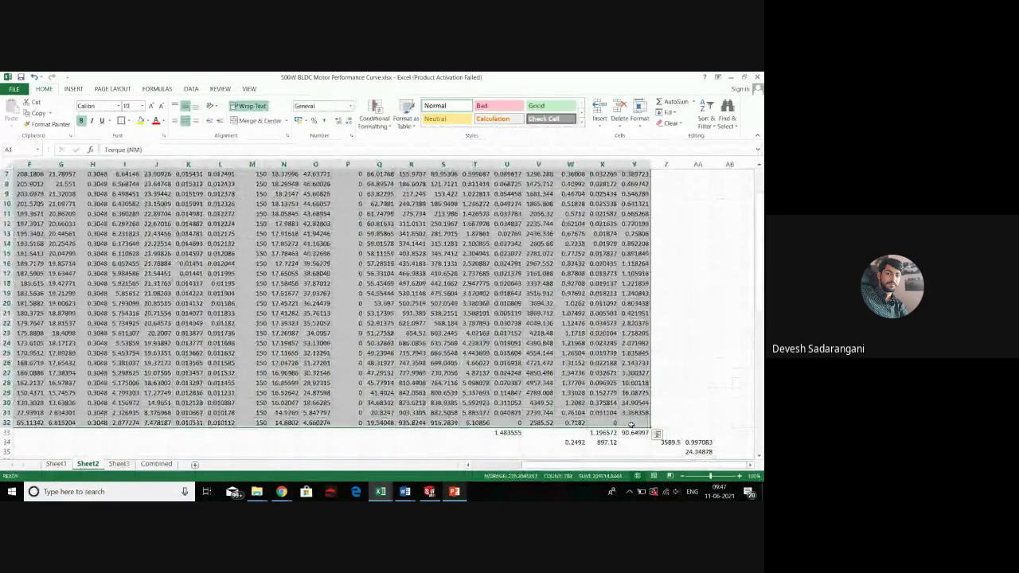
key(ctrl+c)
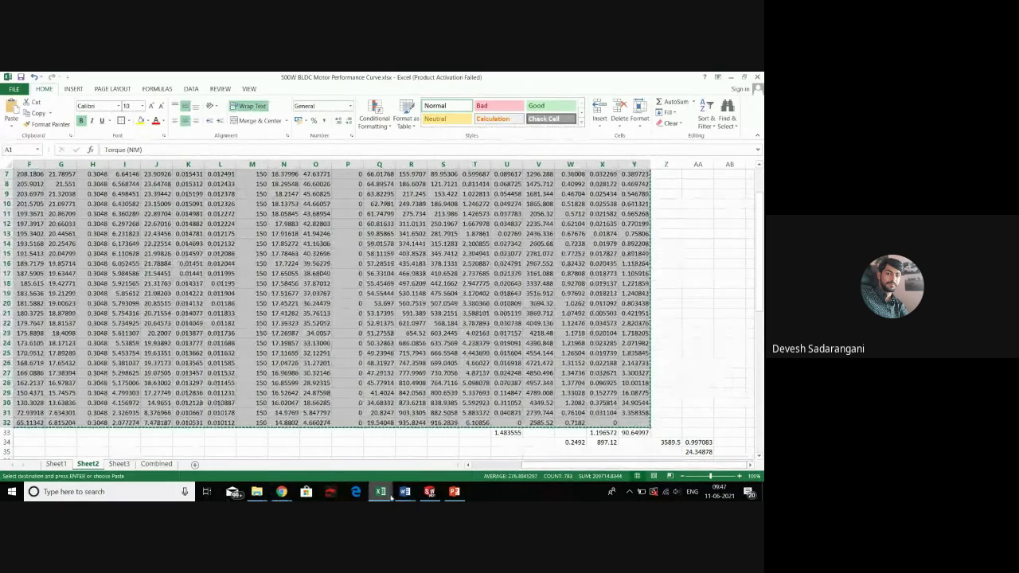
mouse_move(390, 496)
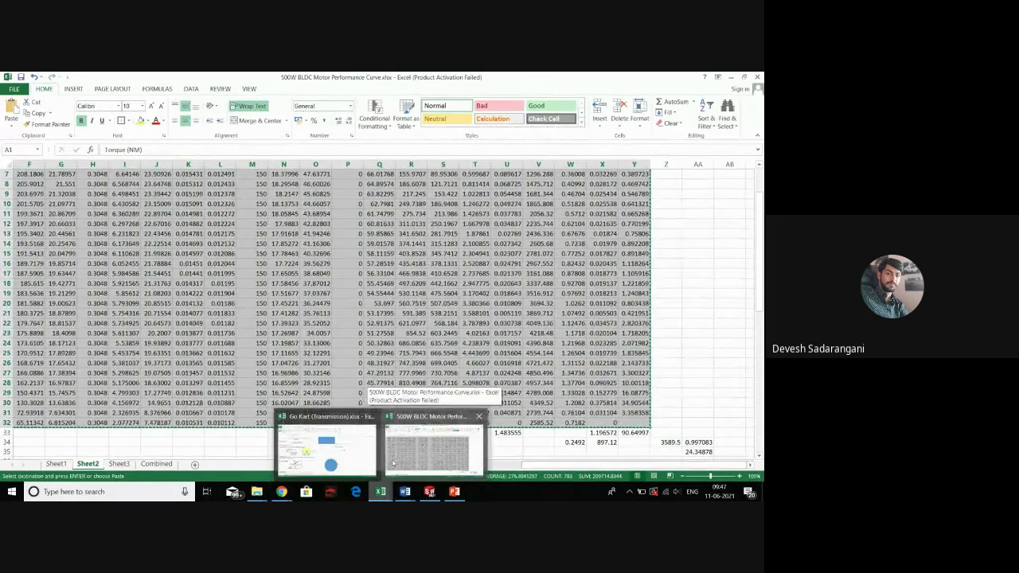
click(151, 465)
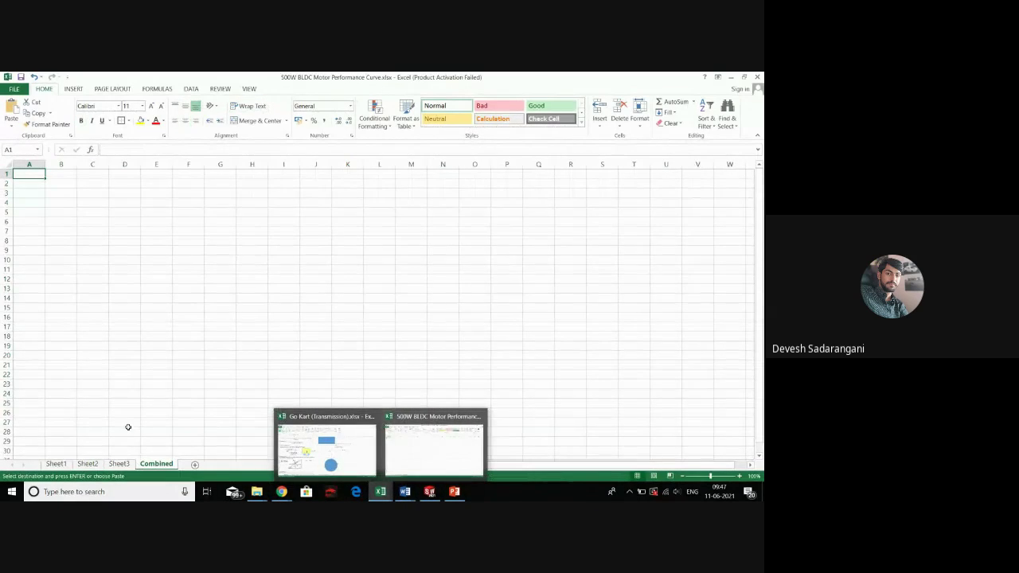
key(ctrl+v)
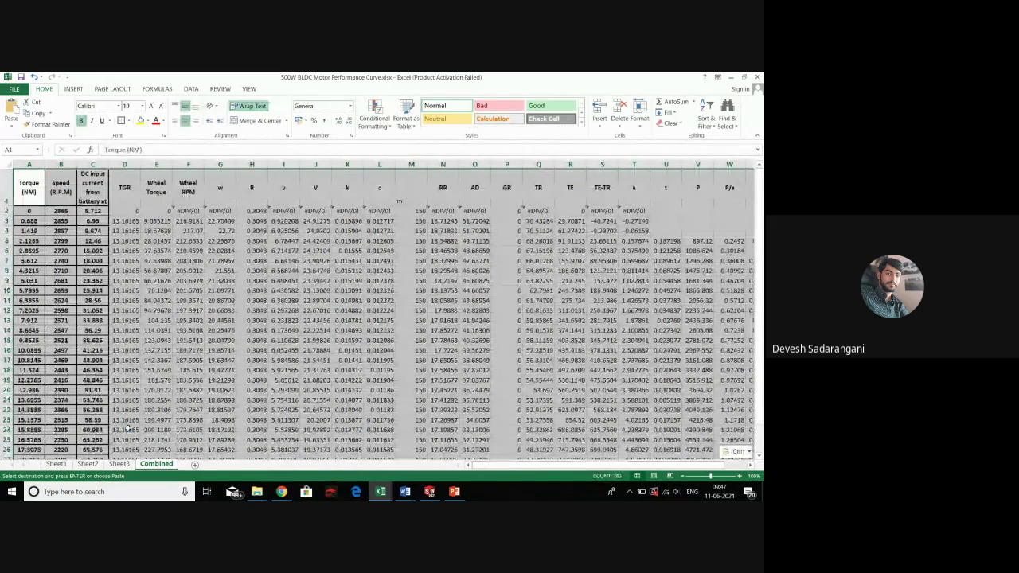
Change the TGR in Combined's D2 to 13.16165, then go back to Sheet2
click(121, 211)
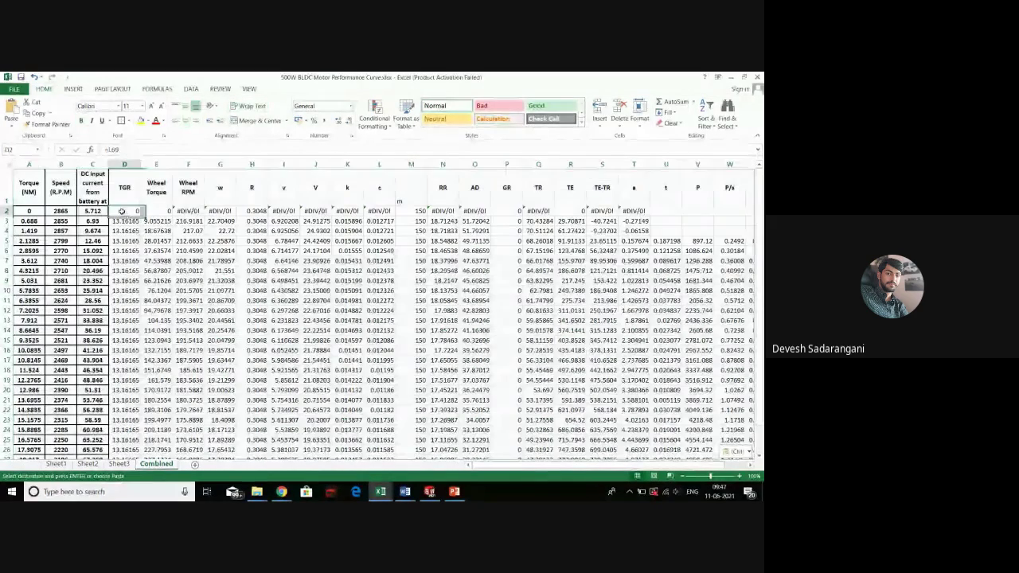
text(13)
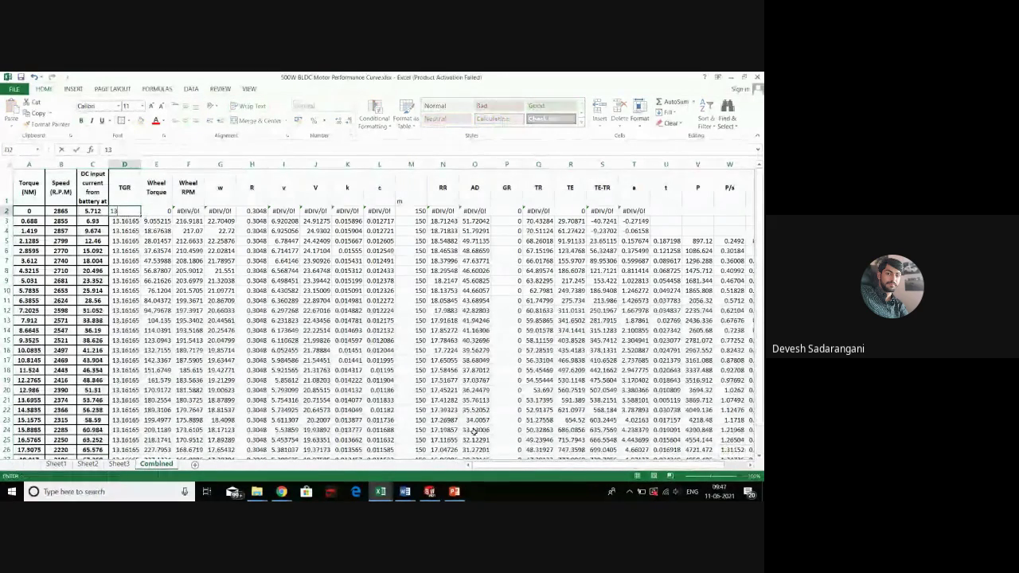
text(.1611)
key(BackSpace)
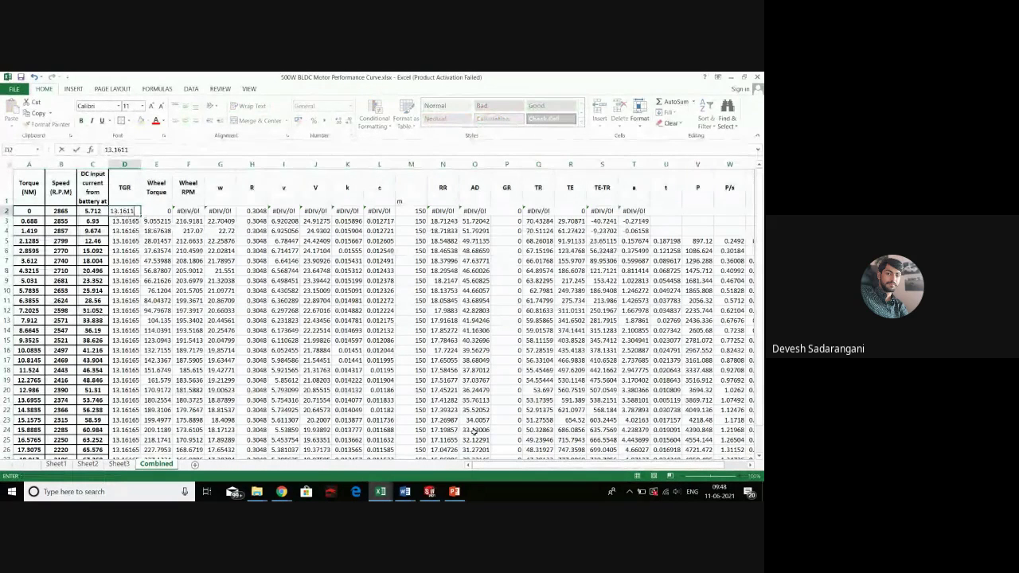
text(65)
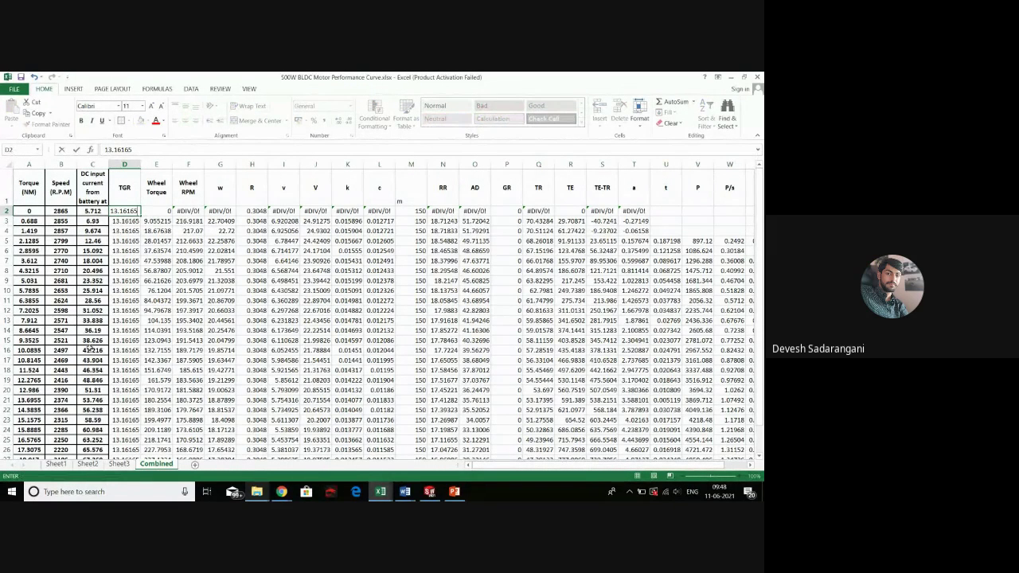
click(114, 330)
scroll(200, 336, down, 1)
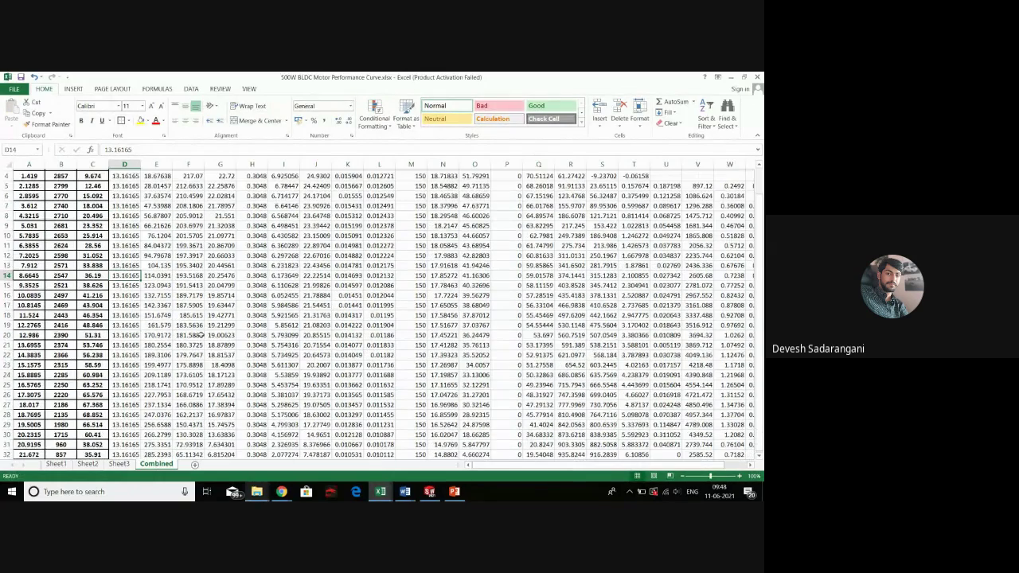
scroll(201, 336, down, 3)
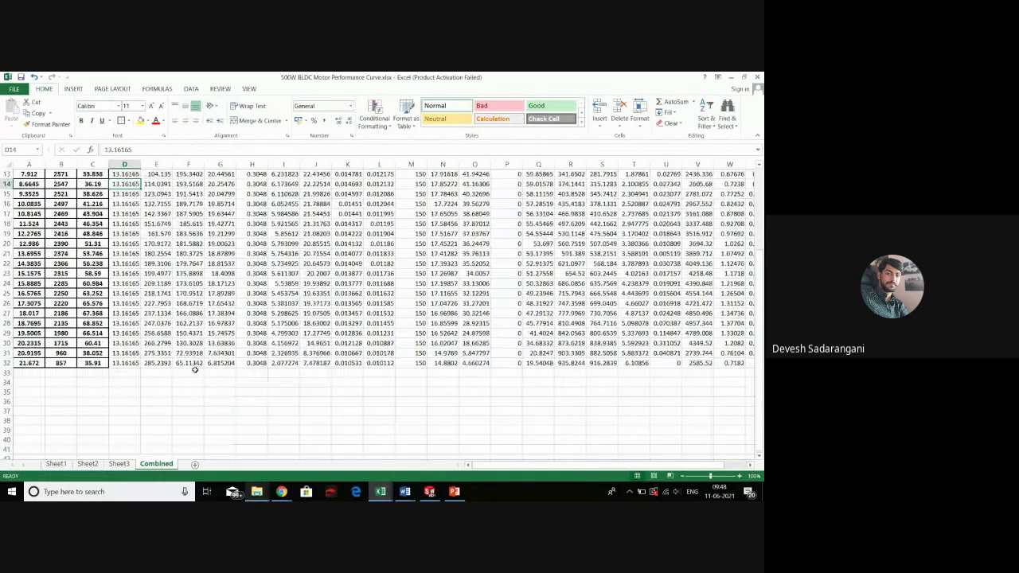
click(89, 464)
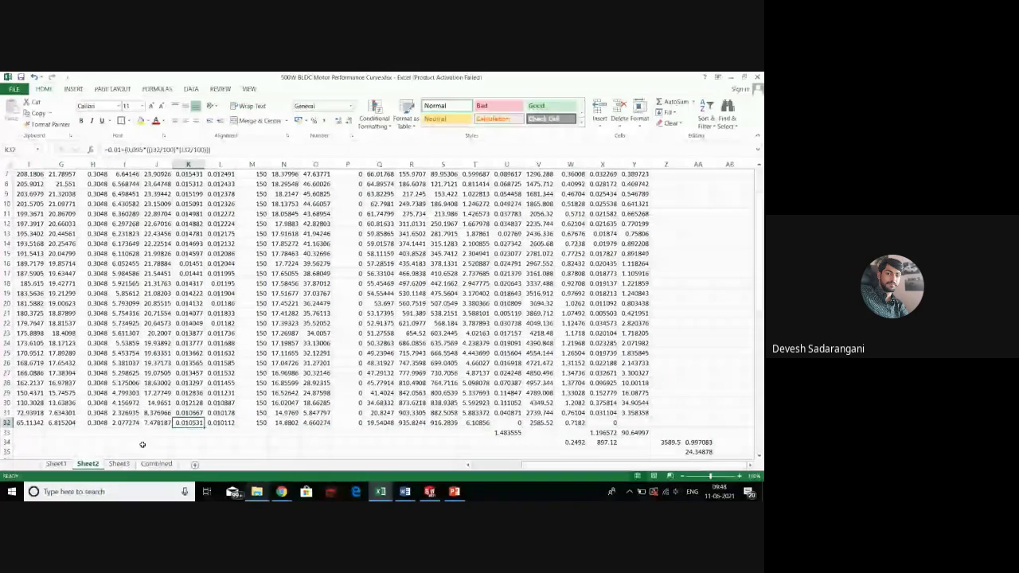
Select Sheet3's block A10:Y30 with the 8.22-TGR results and copy it
click(118, 464)
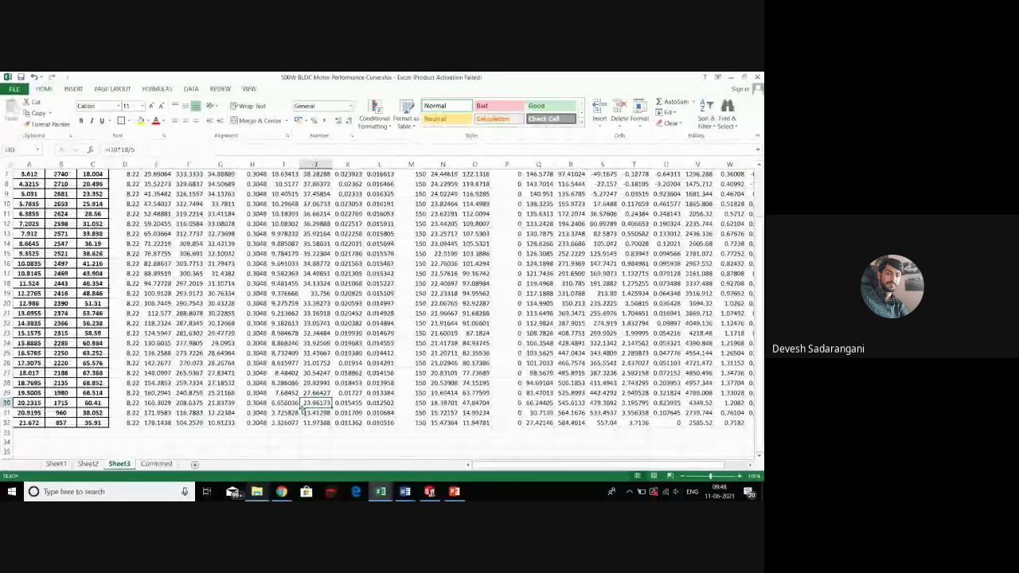
drag(16, 403, 88, 71)
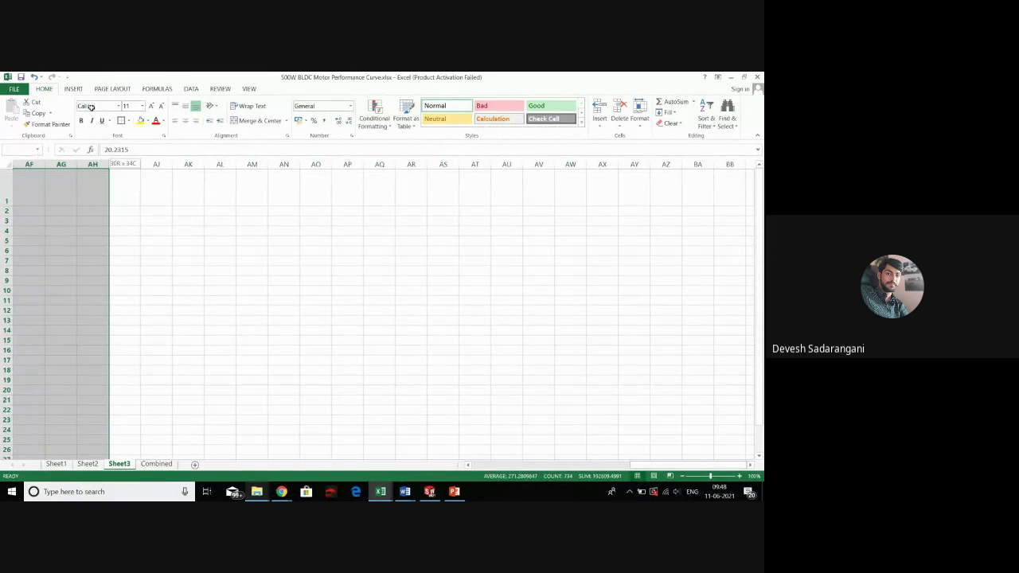
drag(91, 107, 316, 295)
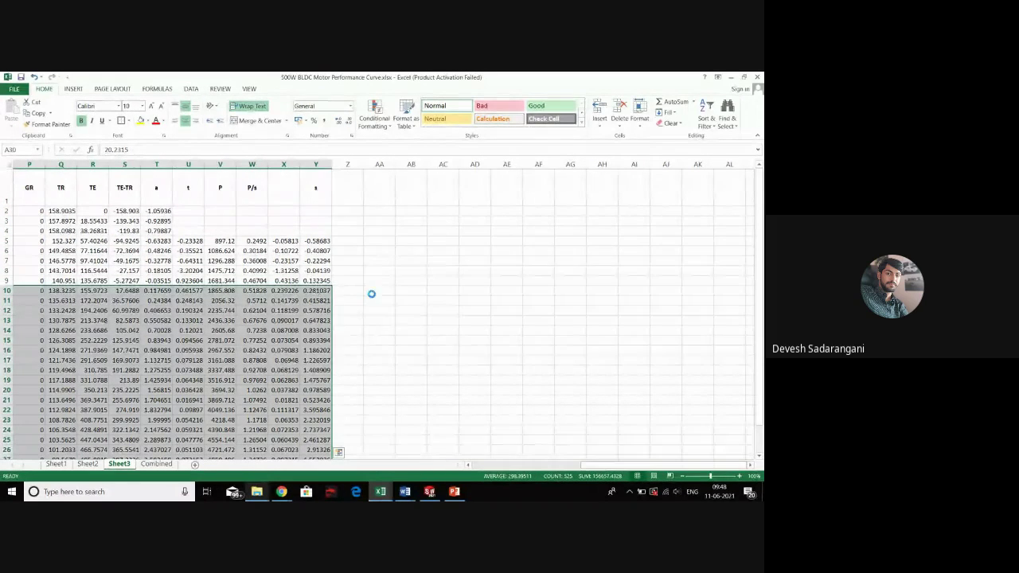
key(ctrl+c)
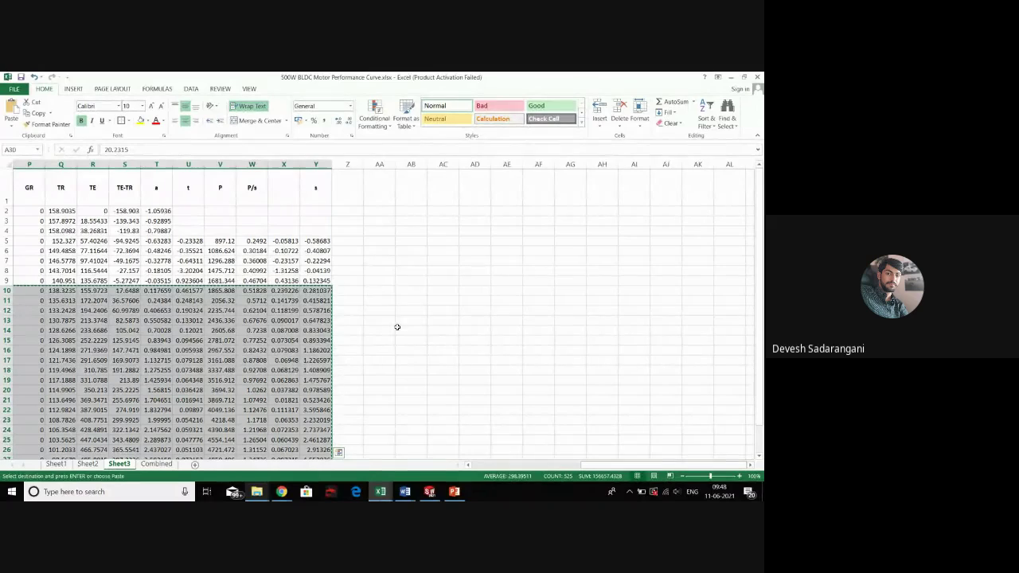
Paste the copied rows at Combined's A2, then undo the paste that overwrote data
click(153, 464)
scroll(187, 428, up, 4)
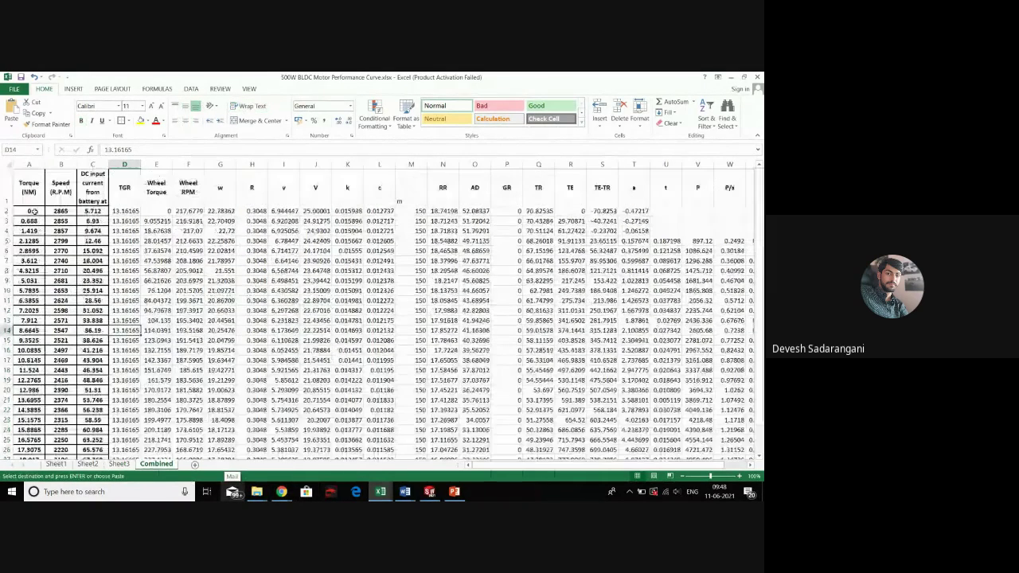
click(31, 211)
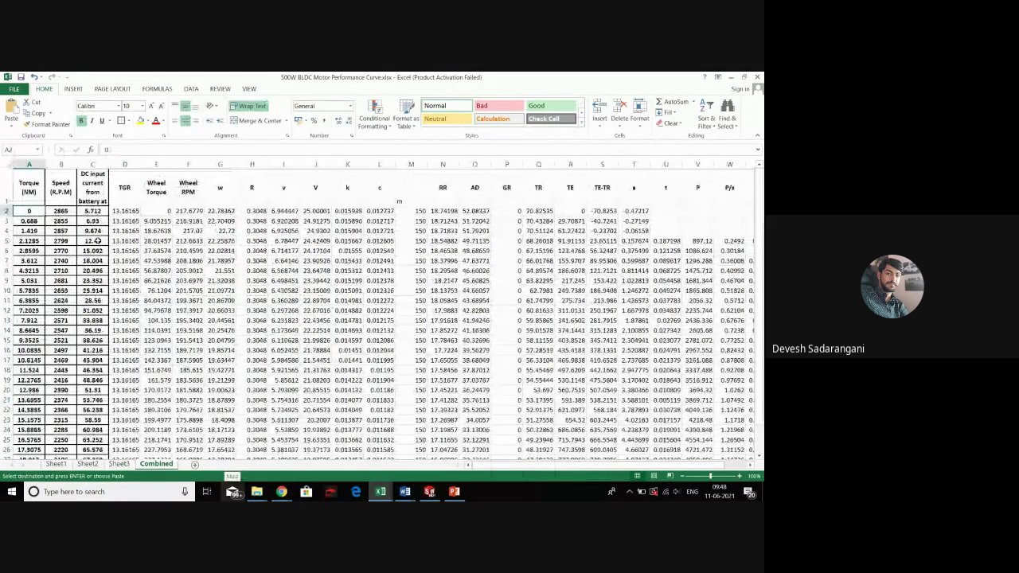
key(ctrl+v)
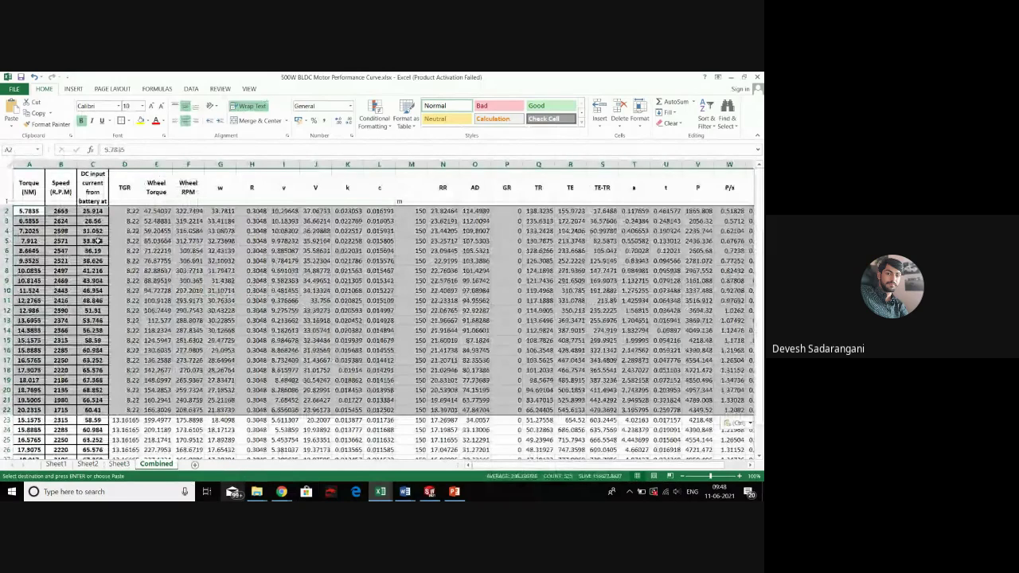
key(ctrl+z)
click(231, 301)
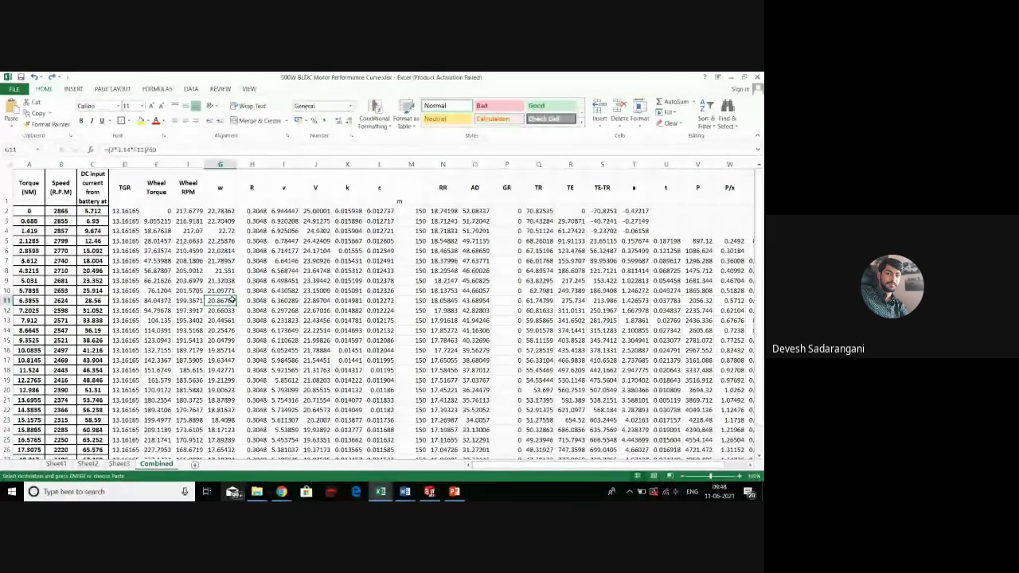
Insert the copied cells at A2, shifting the existing 13.16165 rows down
scroll(148, 430, down, 6)
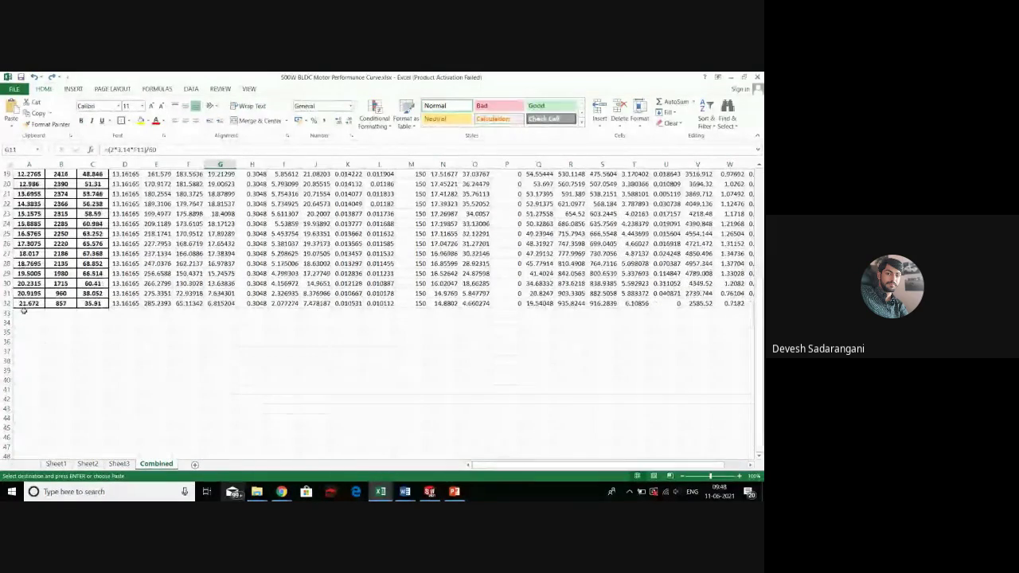
scroll(30, 318, up, 6)
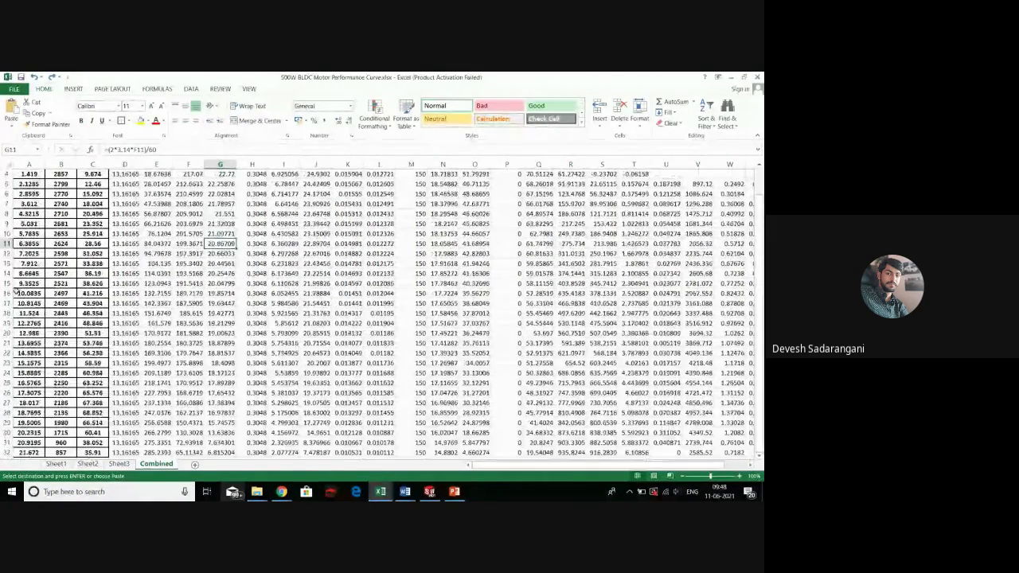
scroll(24, 302, down, 1)
scroll(24, 303, up, 1)
click(29, 210)
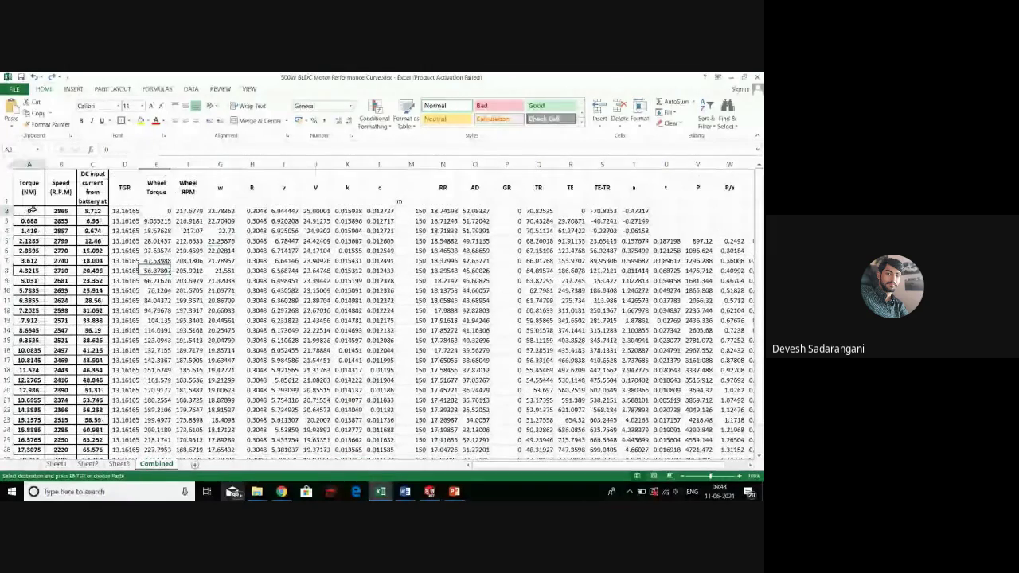
right_click(32, 211)
click(63, 278)
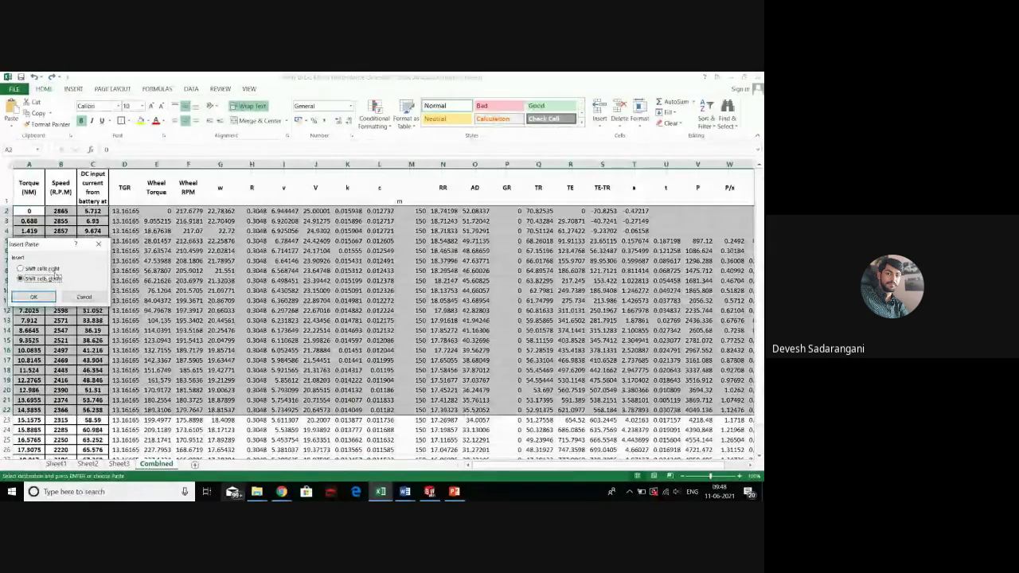
click(35, 297)
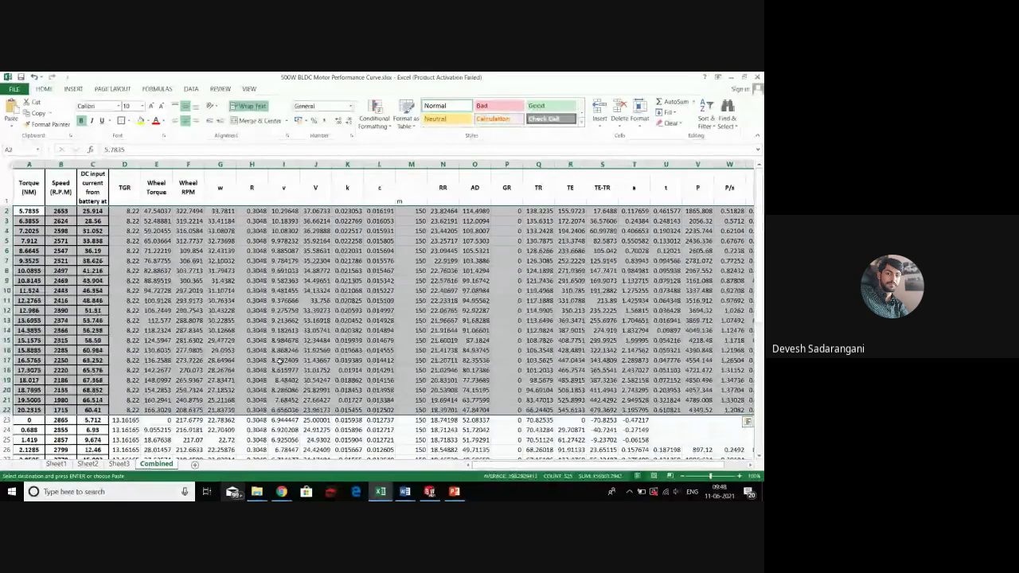
Delete entire rows 23–25, the three lowest-torque 13.16165 rows, from Combined
click(315, 430)
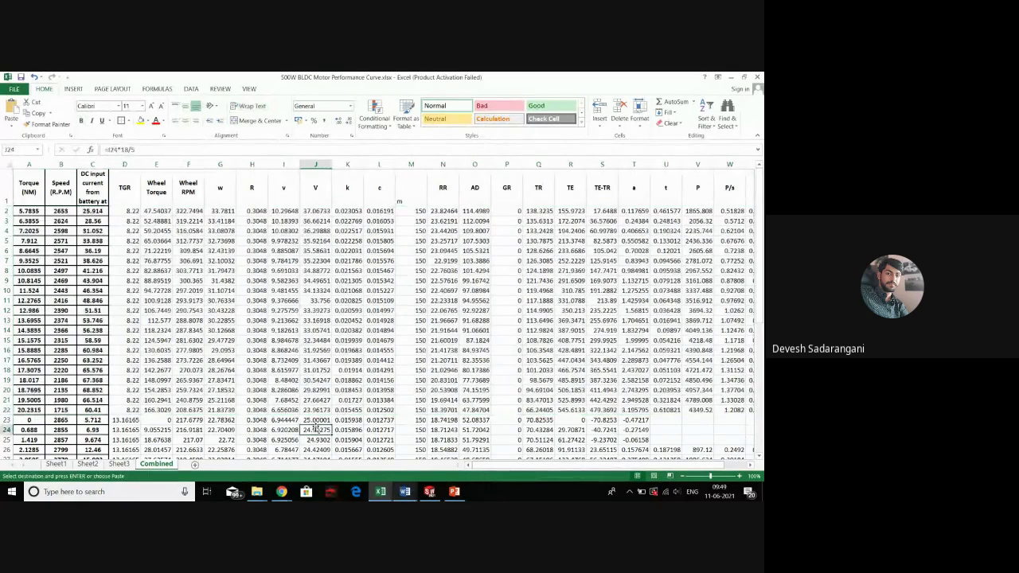
scroll(315, 428, down, 2)
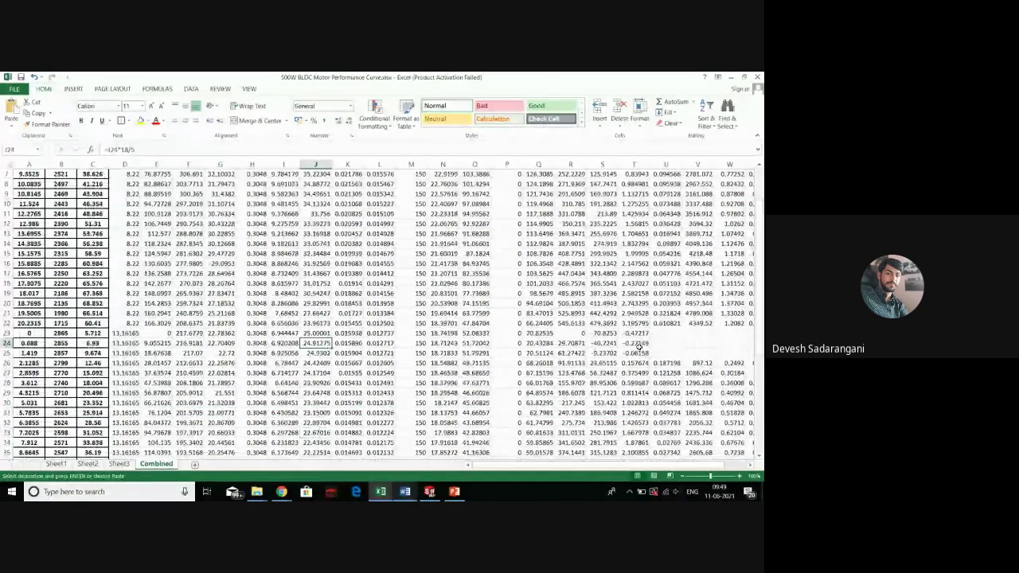
drag(645, 353, 16, 332)
right_click(33, 353)
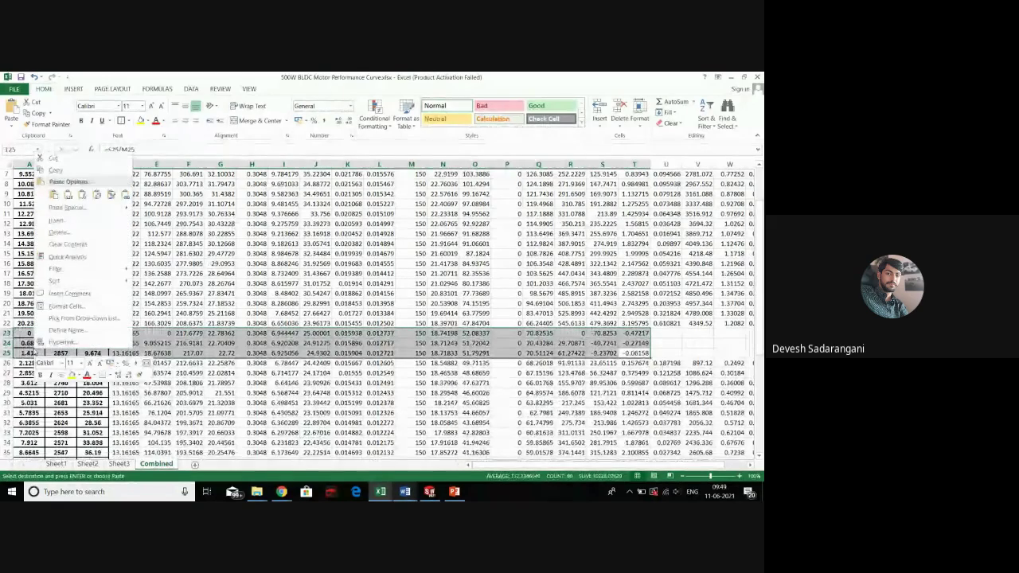
click(57, 232)
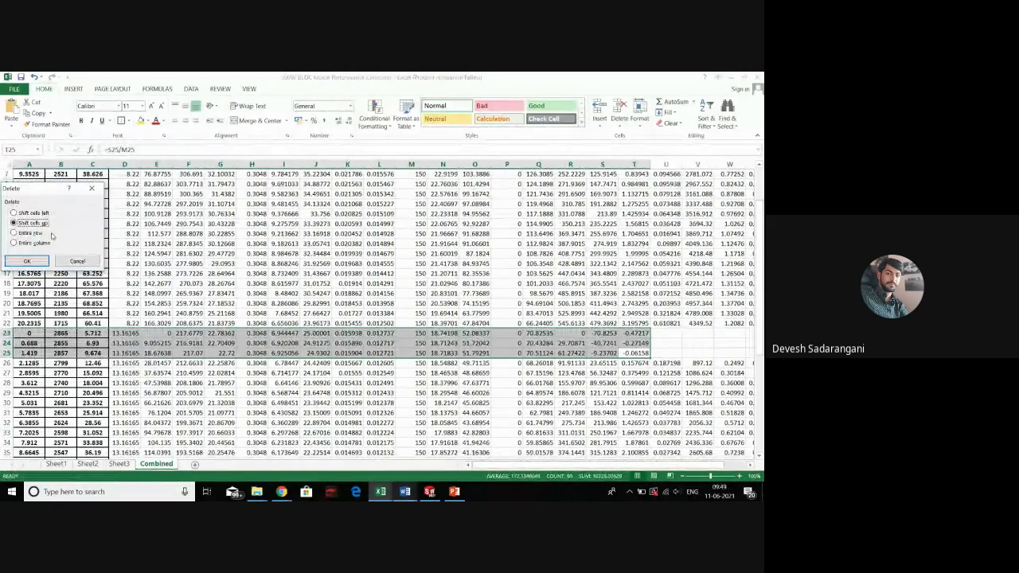
click(23, 232)
click(26, 261)
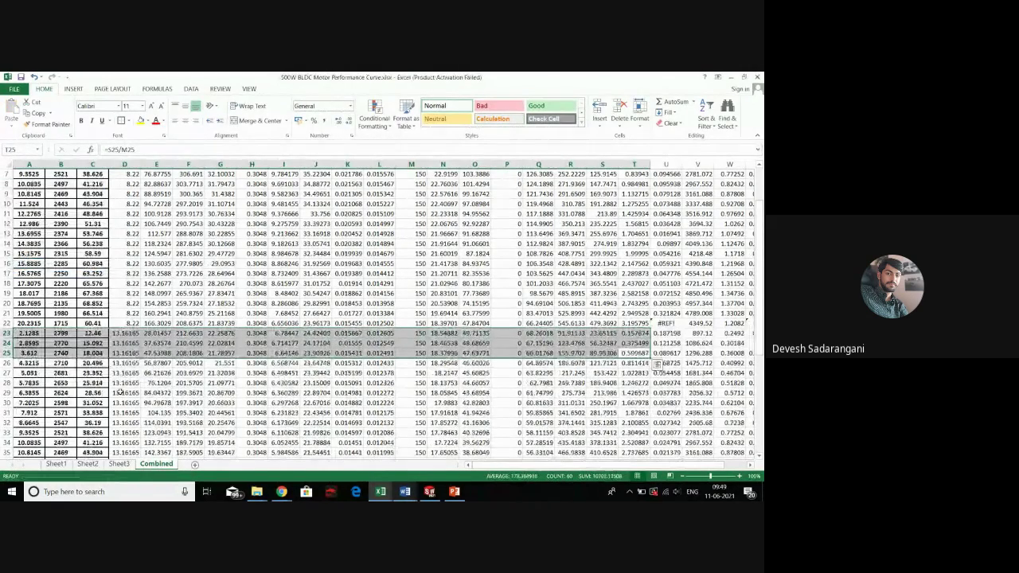
Verify the velocity formulas in rows 23, 22 and 2, then switch to Sheet1
click(316, 443)
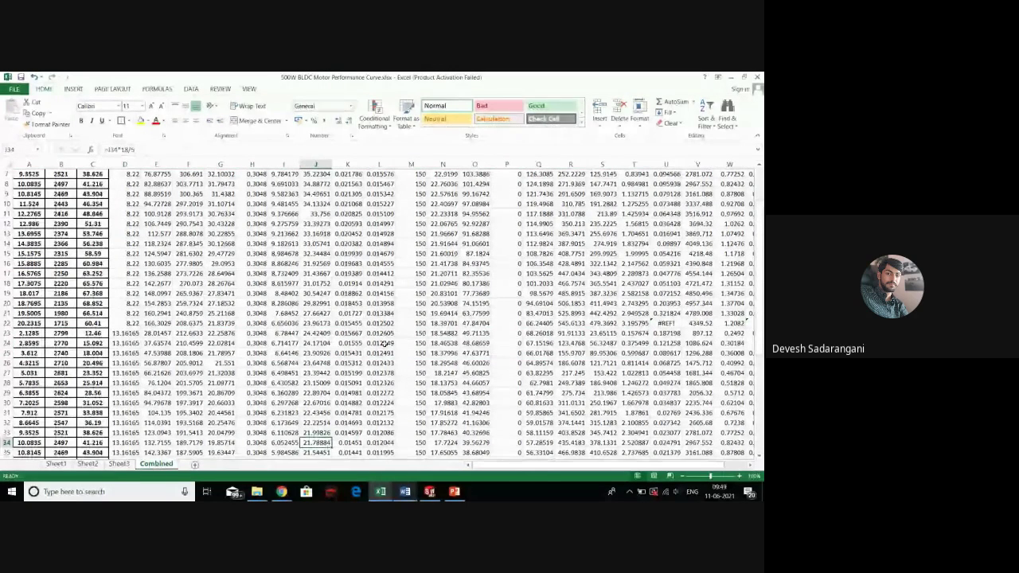
click(315, 335)
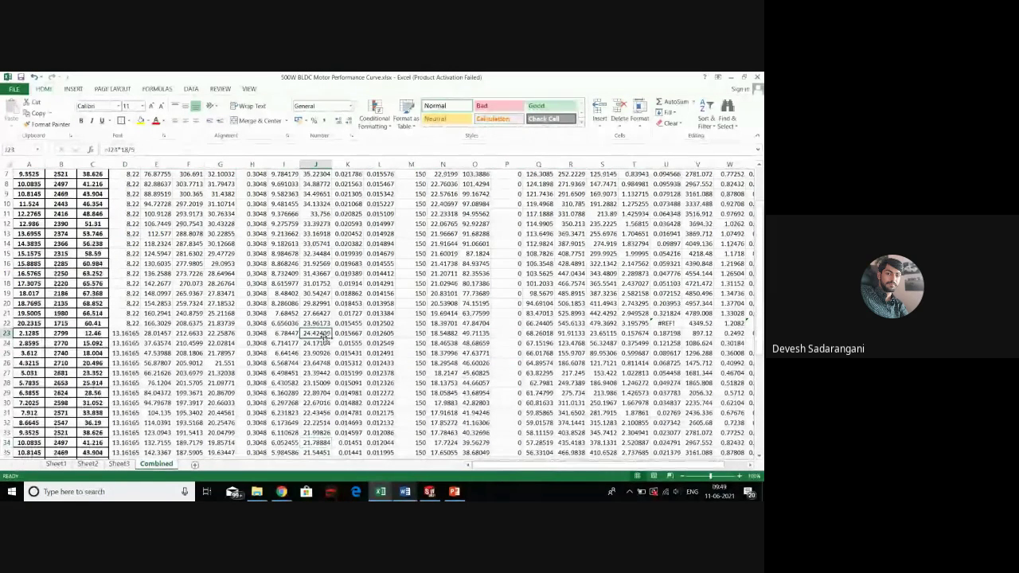
click(319, 324)
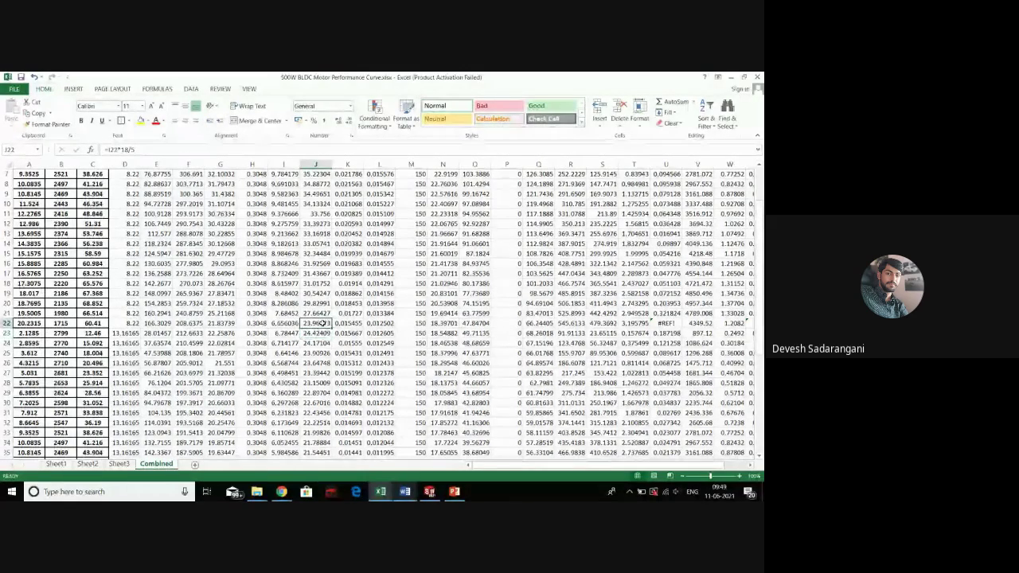
scroll(323, 323, up, 2)
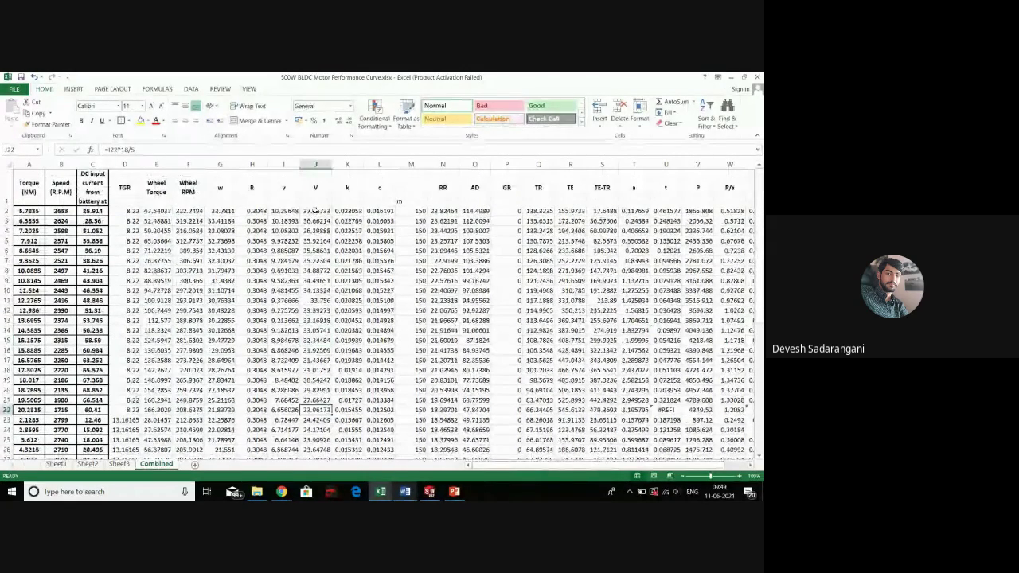
click(315, 210)
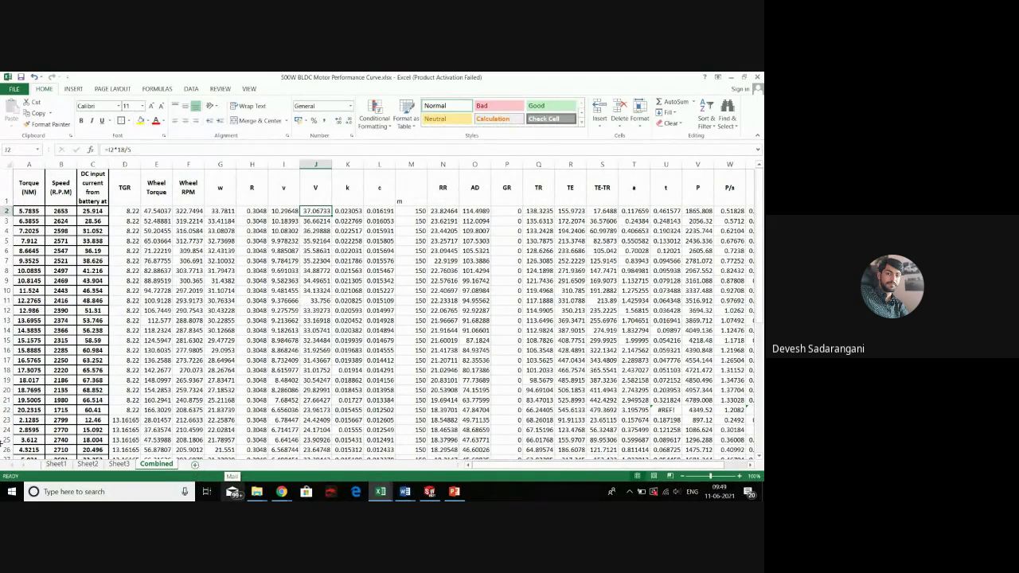
click(68, 465)
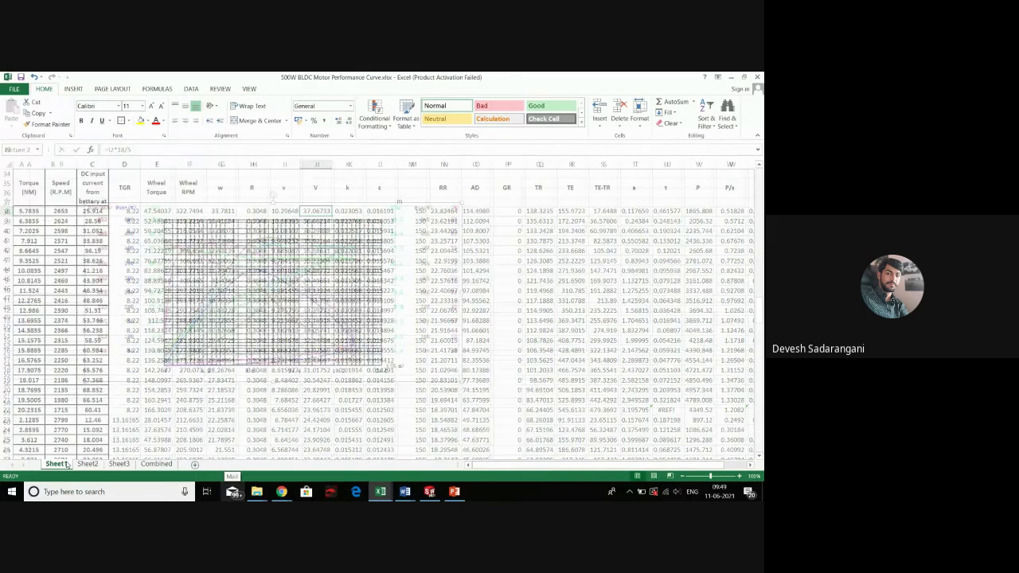
Show Sheet2 scrolled down to its gear calculation blocks and the 196.7834 Range result
click(87, 464)
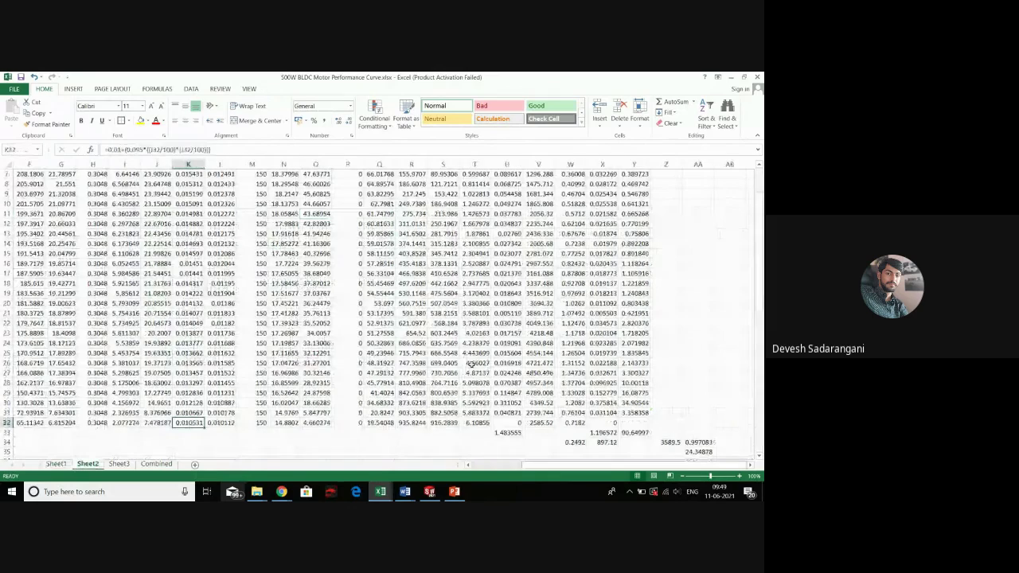
scroll(472, 364, down, 1)
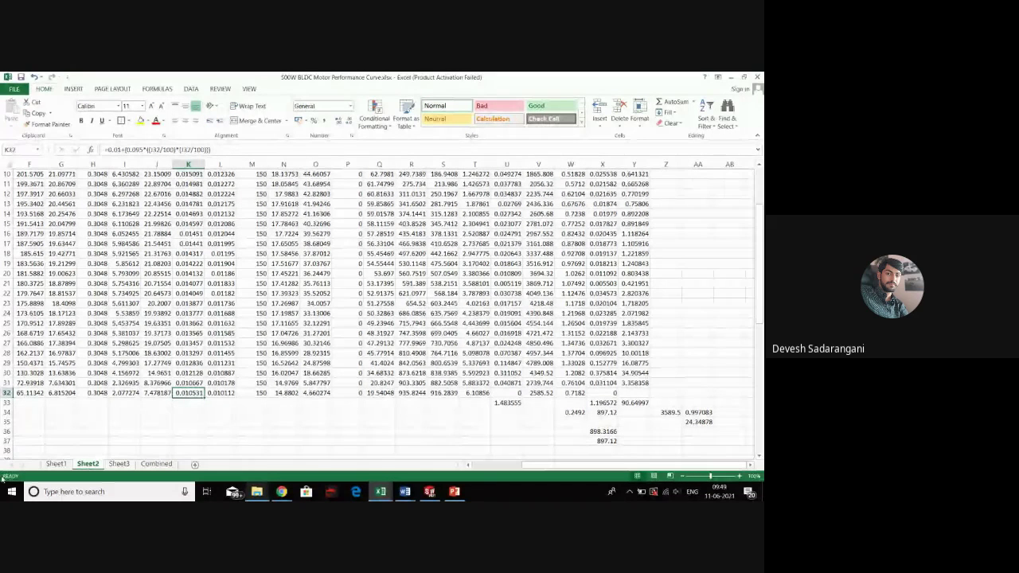
scroll(199, 408, down, 7)
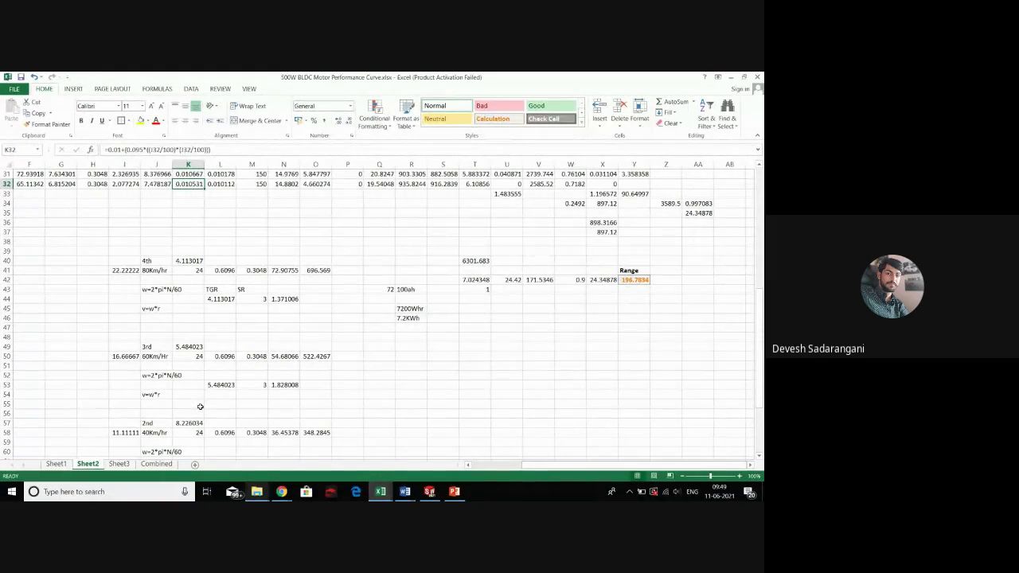
Add a new Sheet5, then select and copy Sheet2's table A1:Y32
click(194, 464)
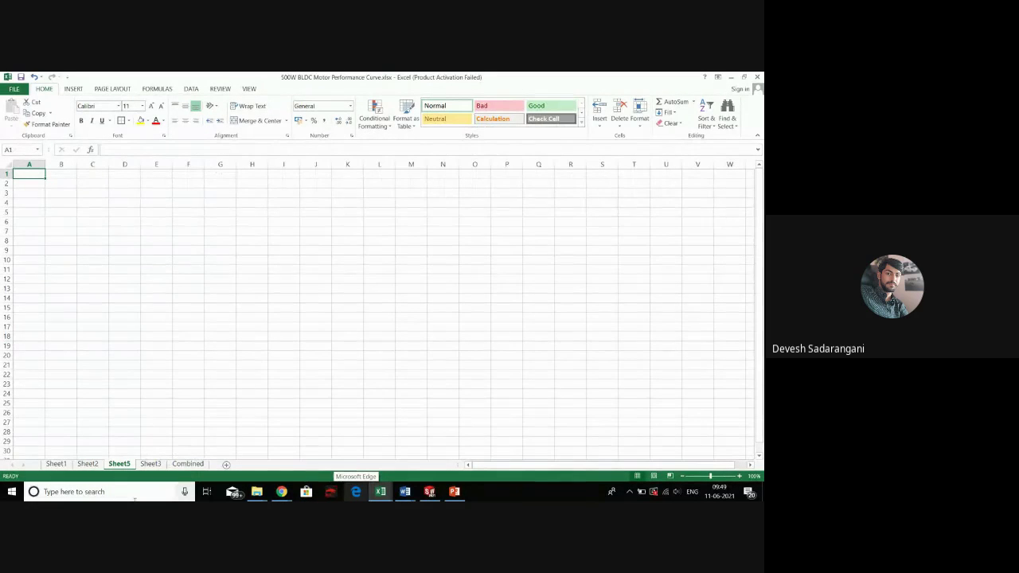
click(57, 462)
click(88, 463)
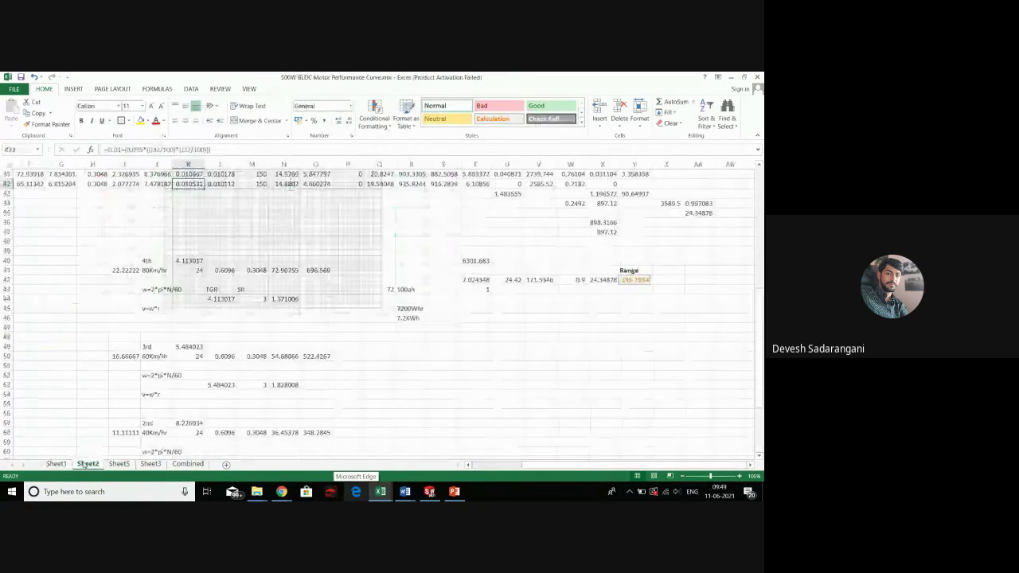
drag(521, 468, 478, 468)
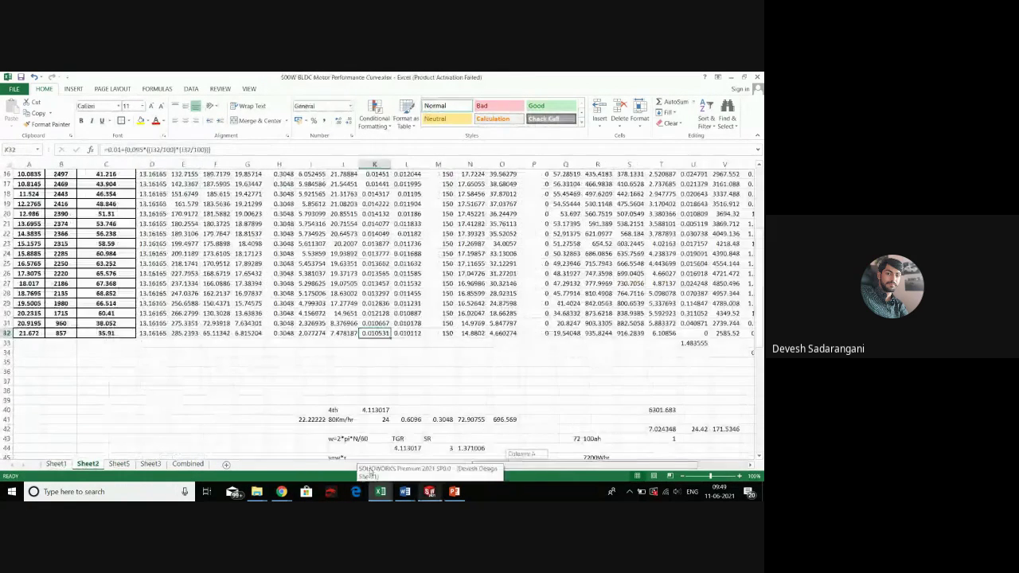
scroll(79, 242, up, 5)
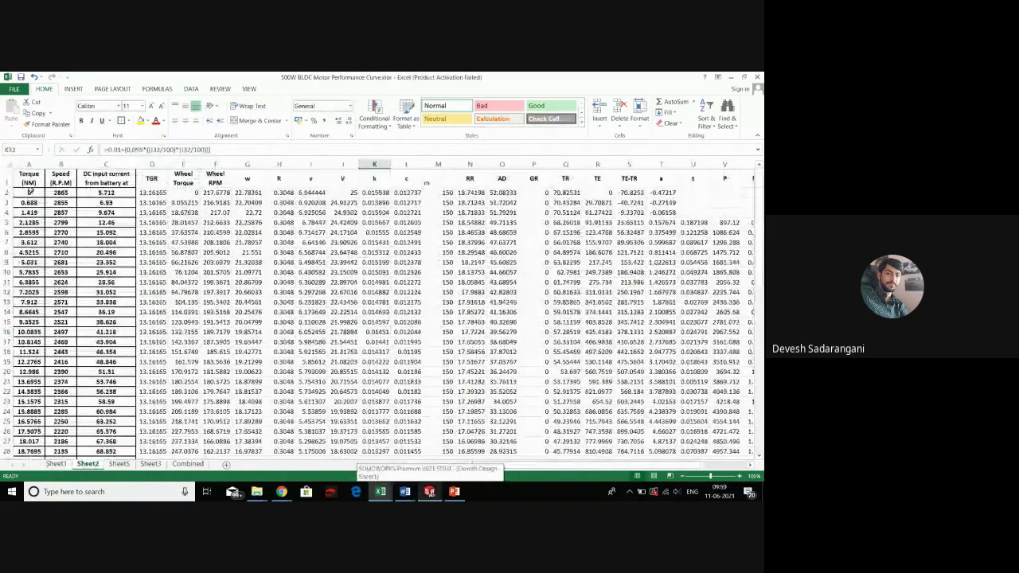
drag(30, 191, 666, 406)
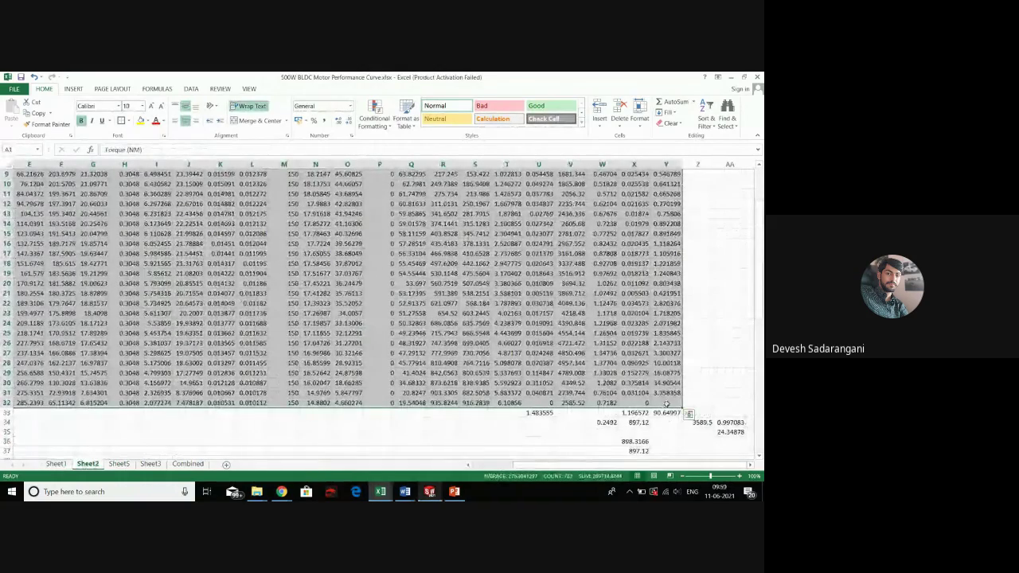
key(ctrl+c)
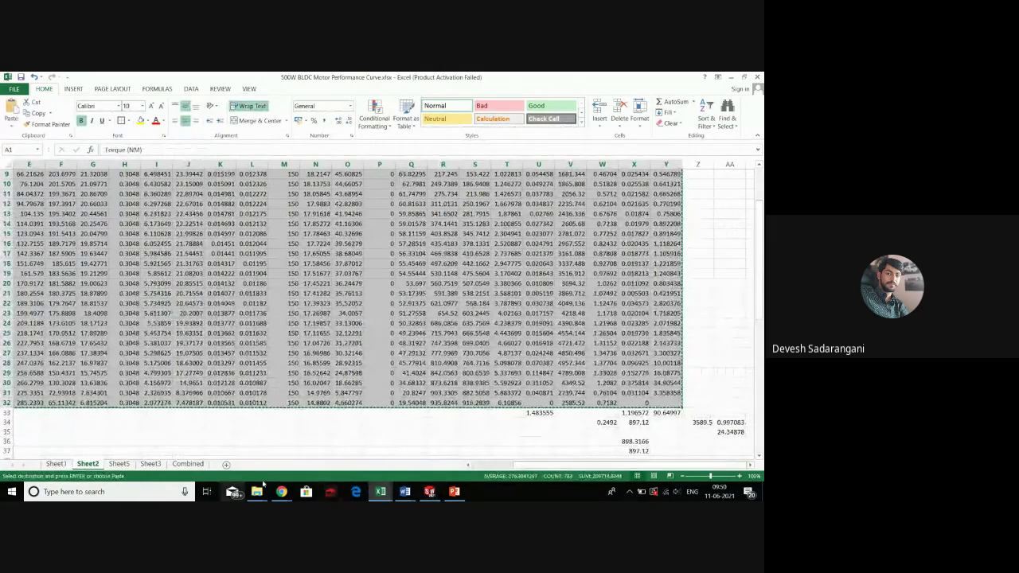
Paste the copied motor table into Sheet5 at A1
click(186, 464)
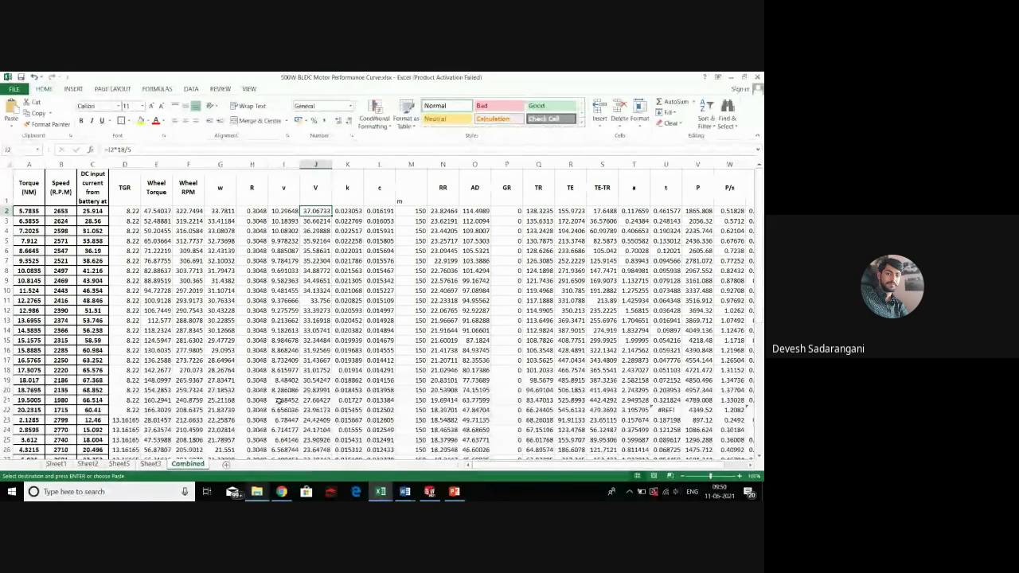
scroll(279, 400, down, 3)
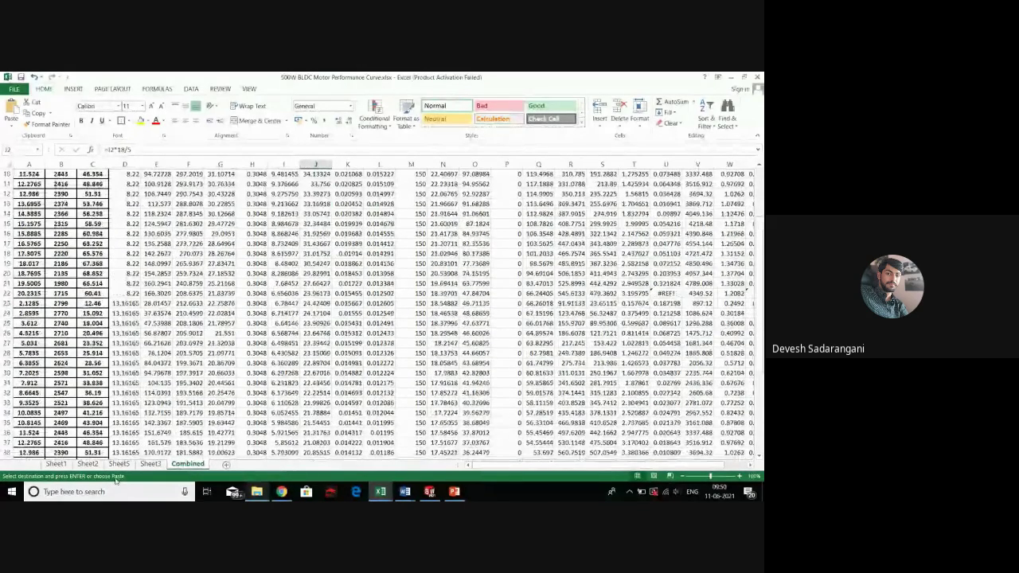
click(116, 463)
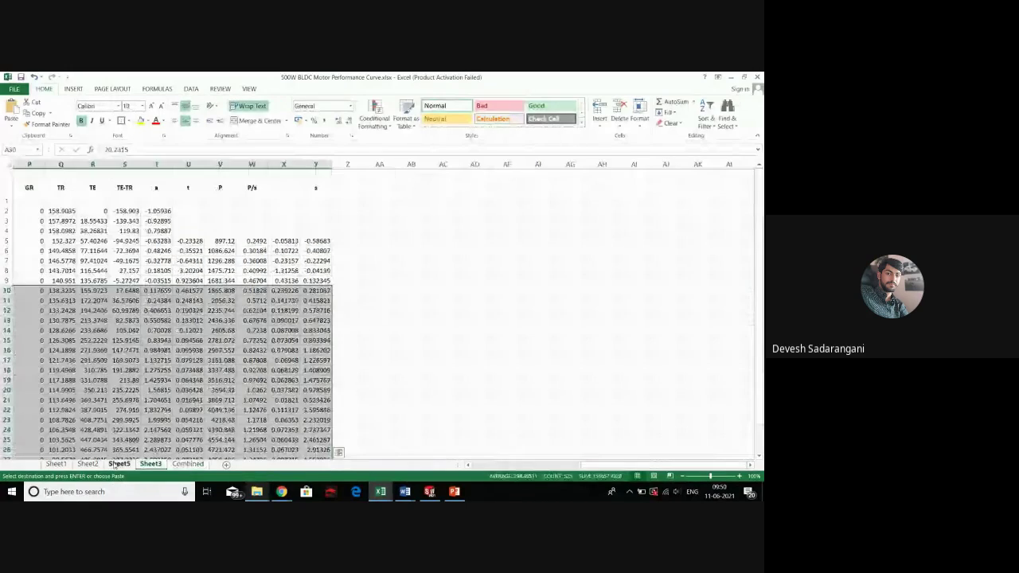
key(ctrl+v)
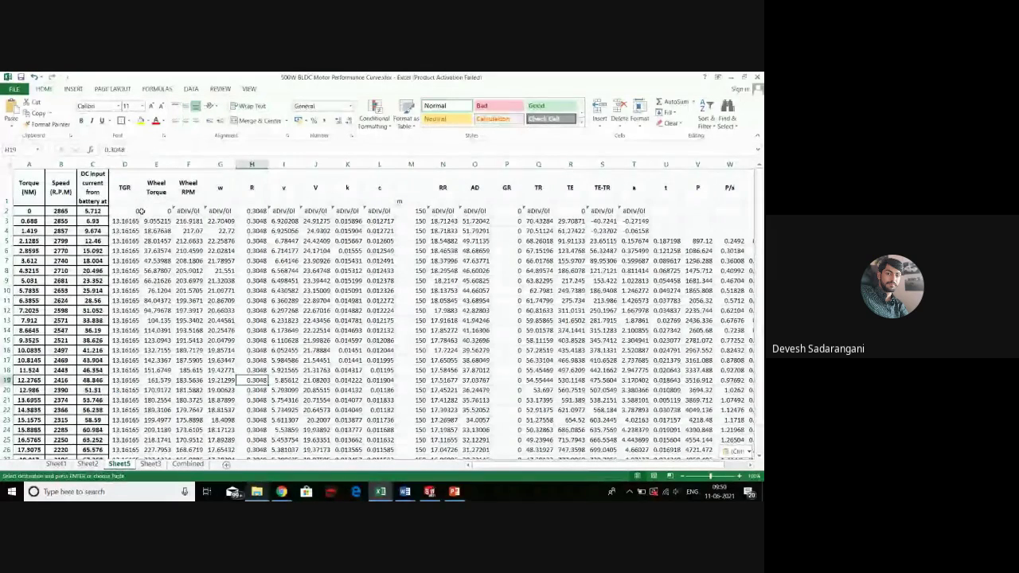
click(139, 211)
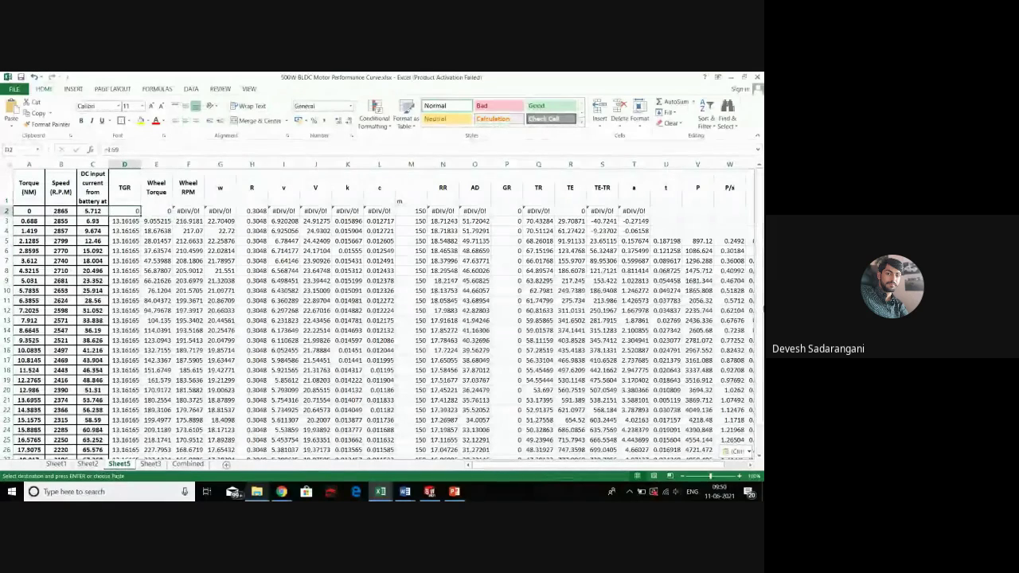
Enter TGR 5.484 in D2 and fill it down the column to row 32
text(5)
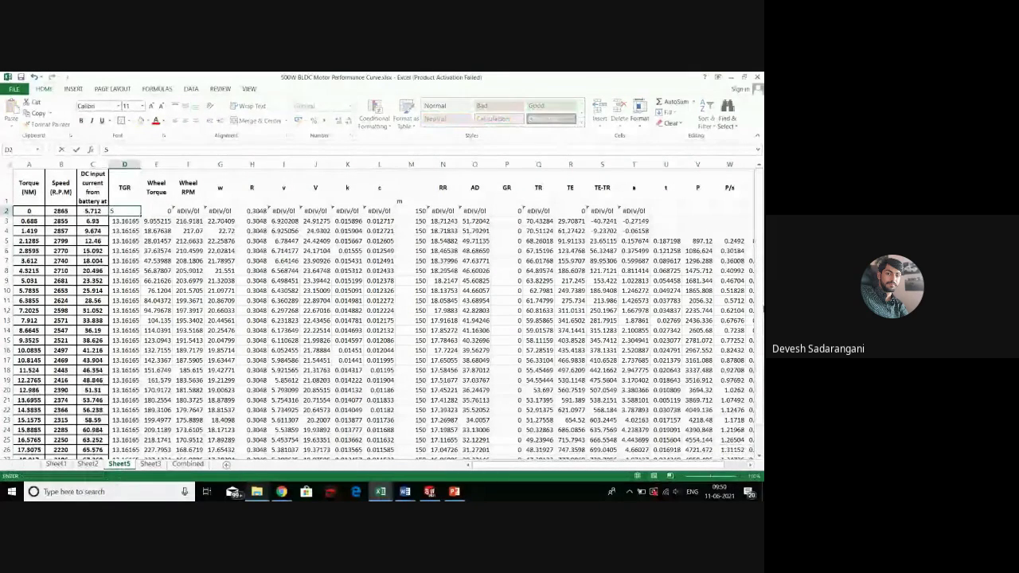
text(.)
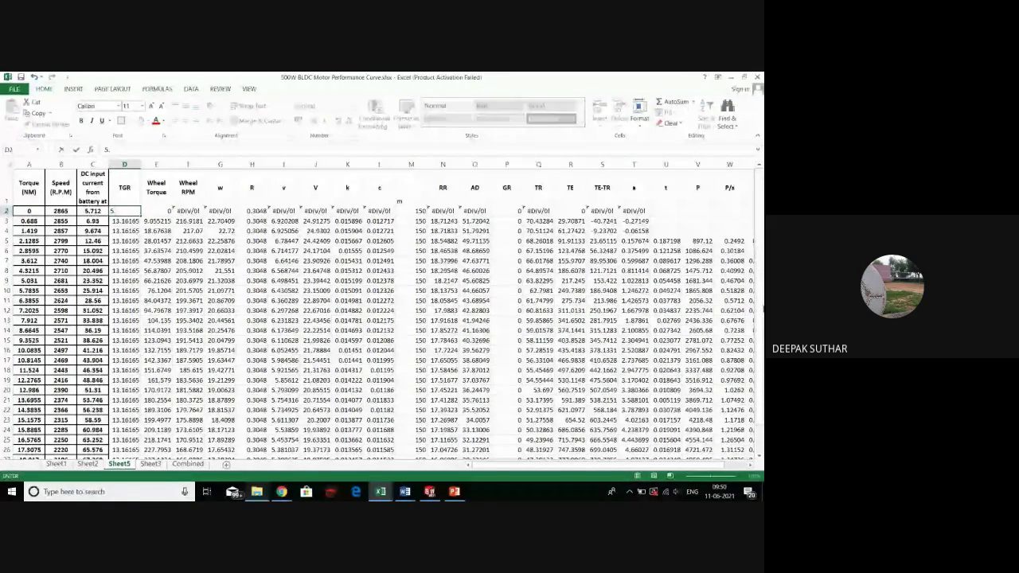
text(84)
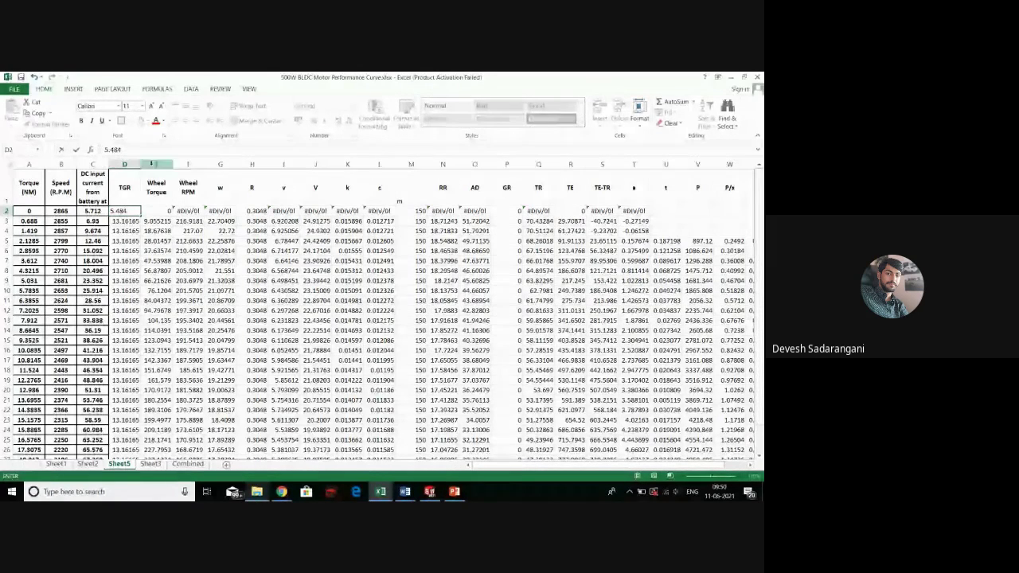
key(ctrl+Return)
drag(142, 214, 155, 458)
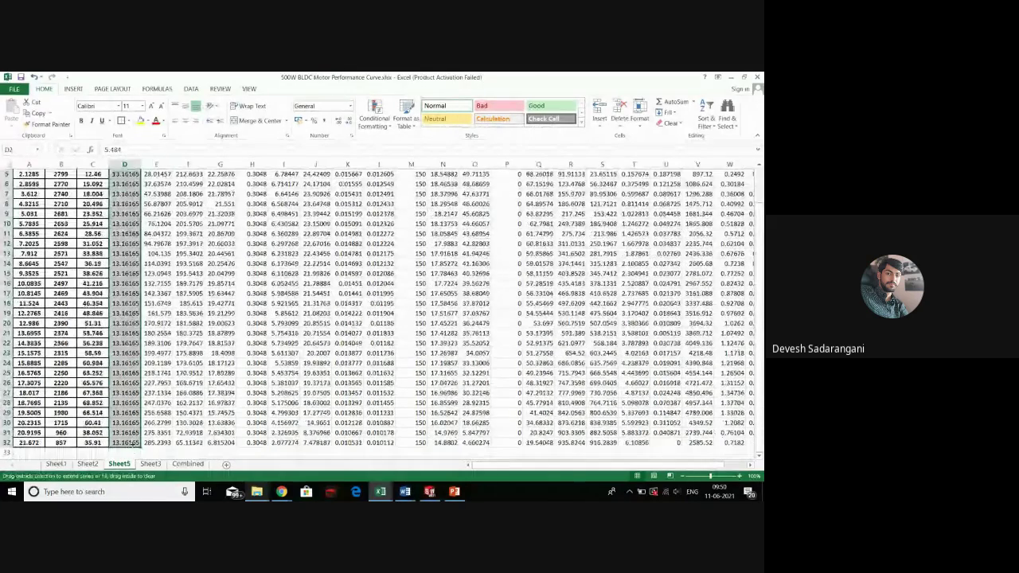
scroll(278, 400, up, 1)
scroll(278, 400, down, 1)
scroll(278, 401, up, 1)
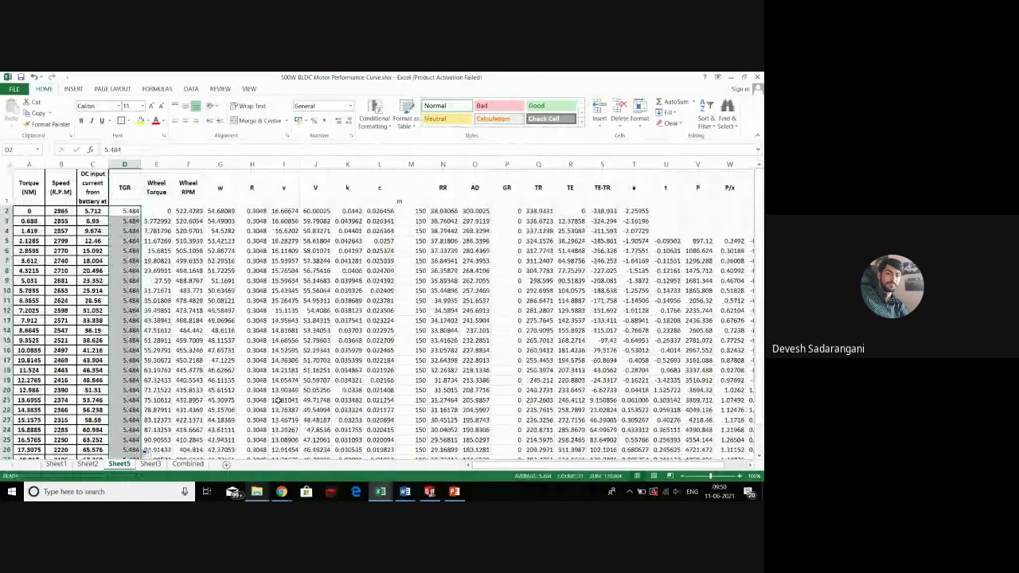
scroll(730, 362, down, 1)
scroll(729, 362, down, 1)
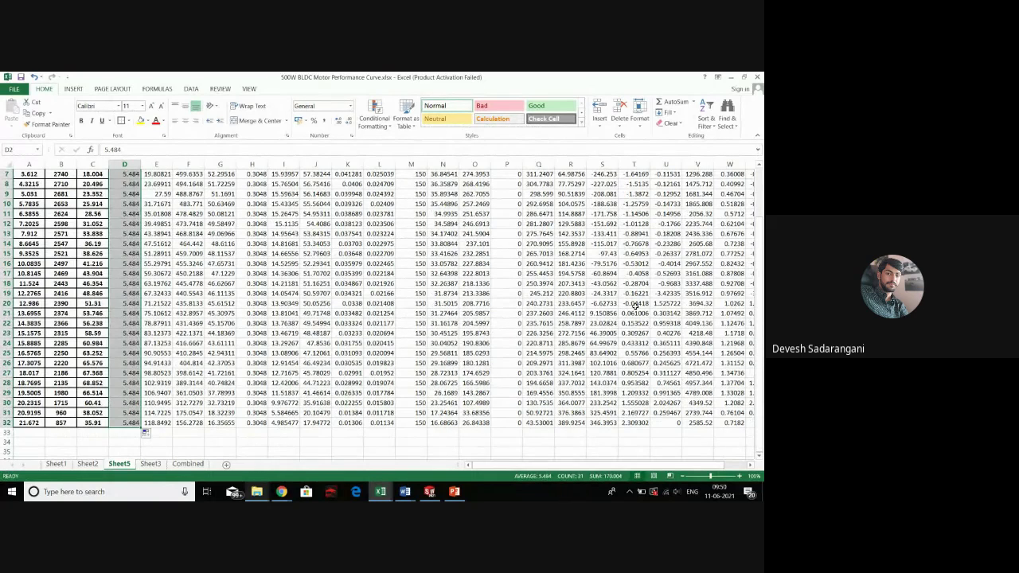
Check the formulas in T20 and J20, then select table rows 20–30
click(634, 303)
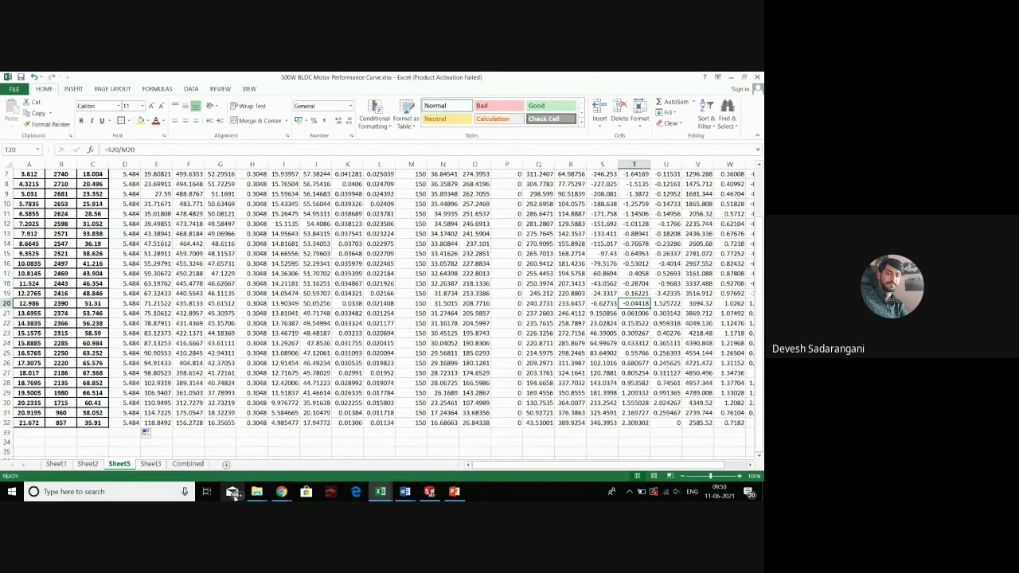
mouse_move(454, 492)
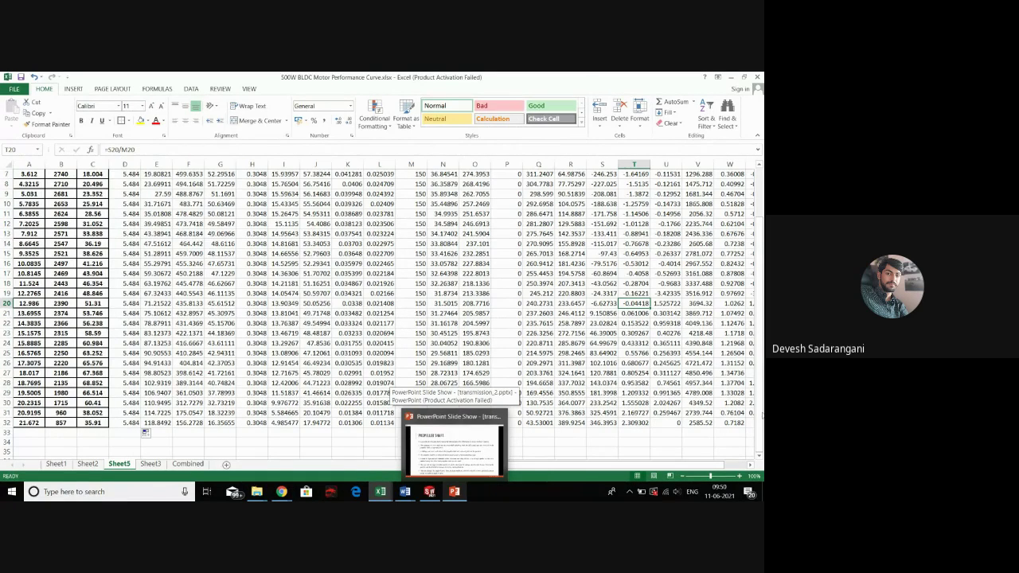
click(636, 451)
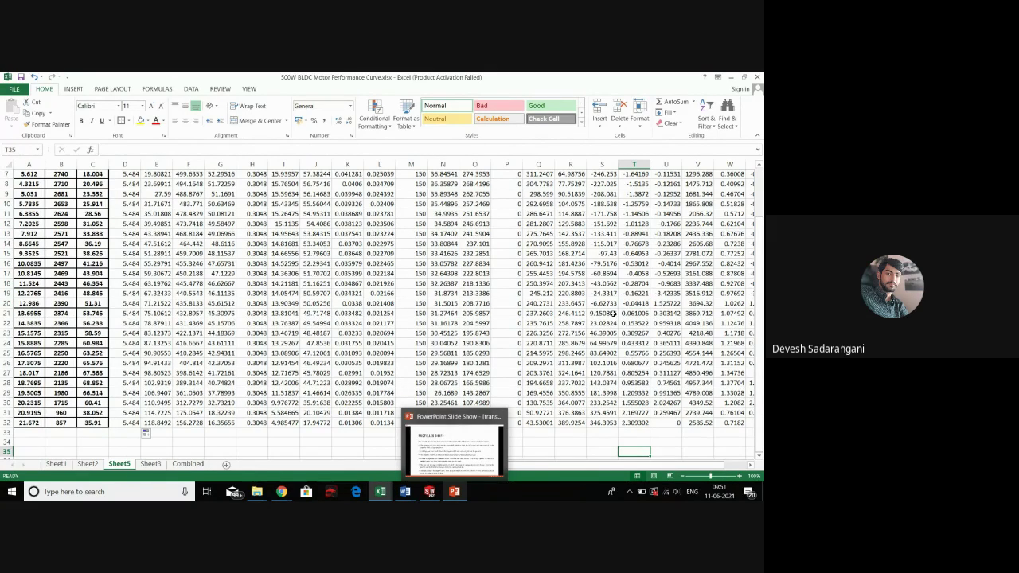
click(315, 303)
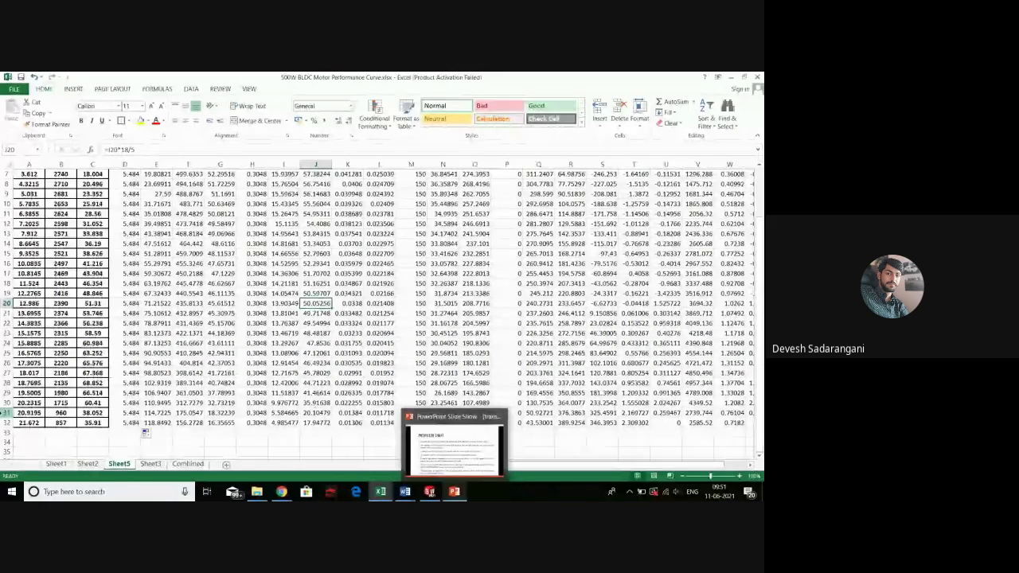
drag(23, 402, 706, 307)
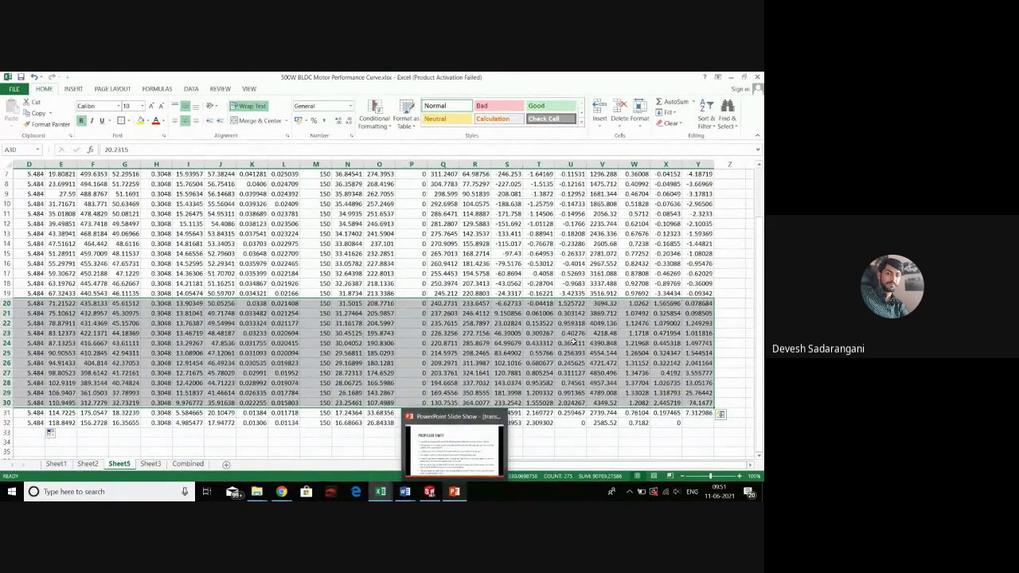
Copy the eleven TGR 5.484 rows and insert them at Combined A2, shifting the 8.22 rows down
scroll(574, 341, up, 2)
scroll(574, 341, down, 2)
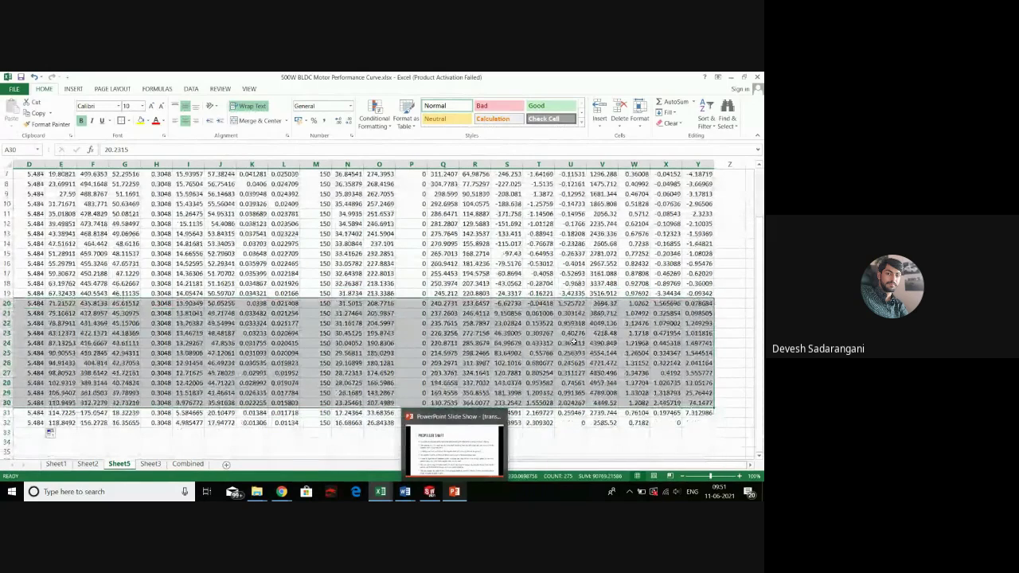
right_click(573, 341)
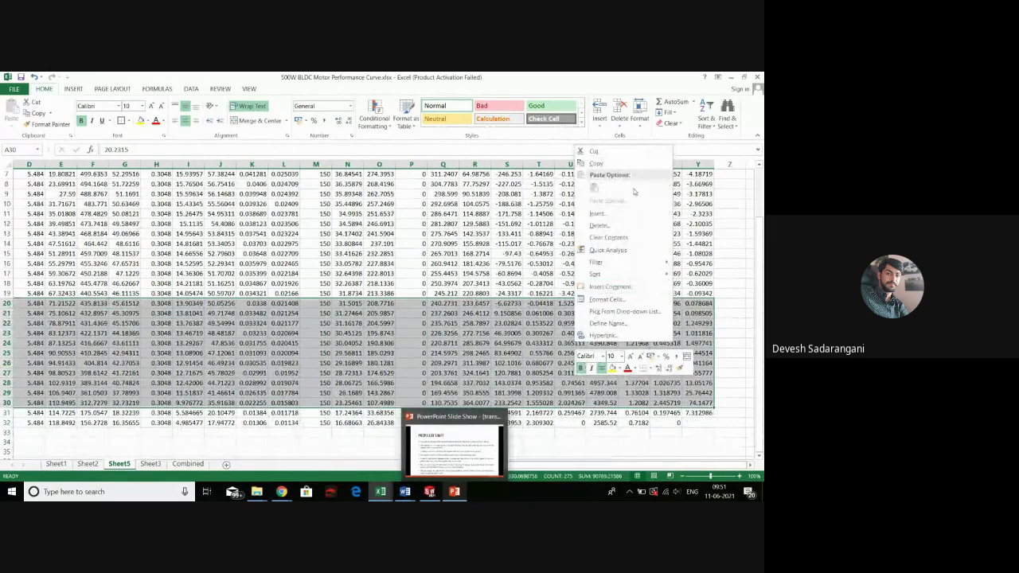
click(631, 163)
scroll(213, 391, left, 2)
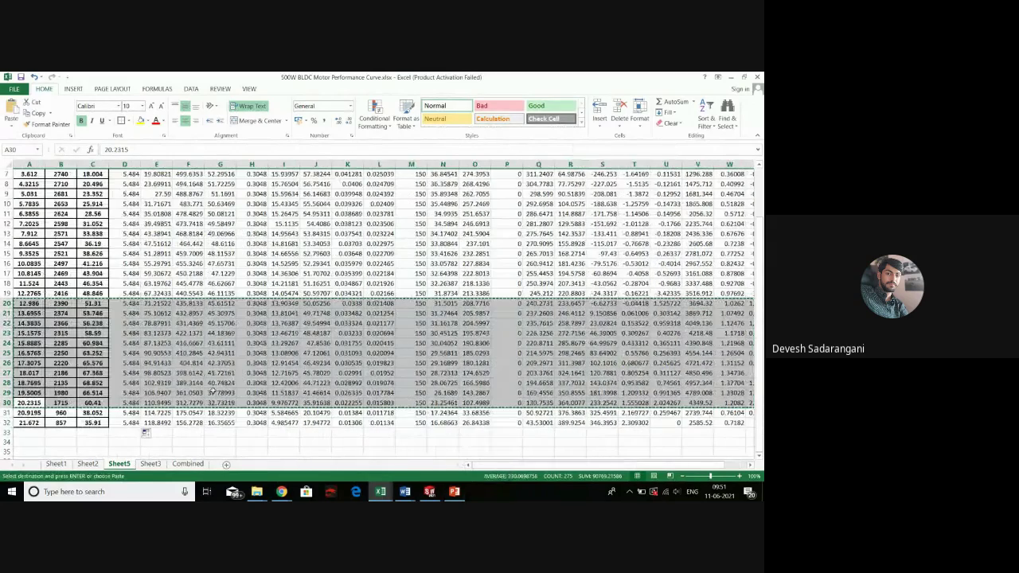
key(ctrl+Page_Down)
key(ctrl+Page_Down)
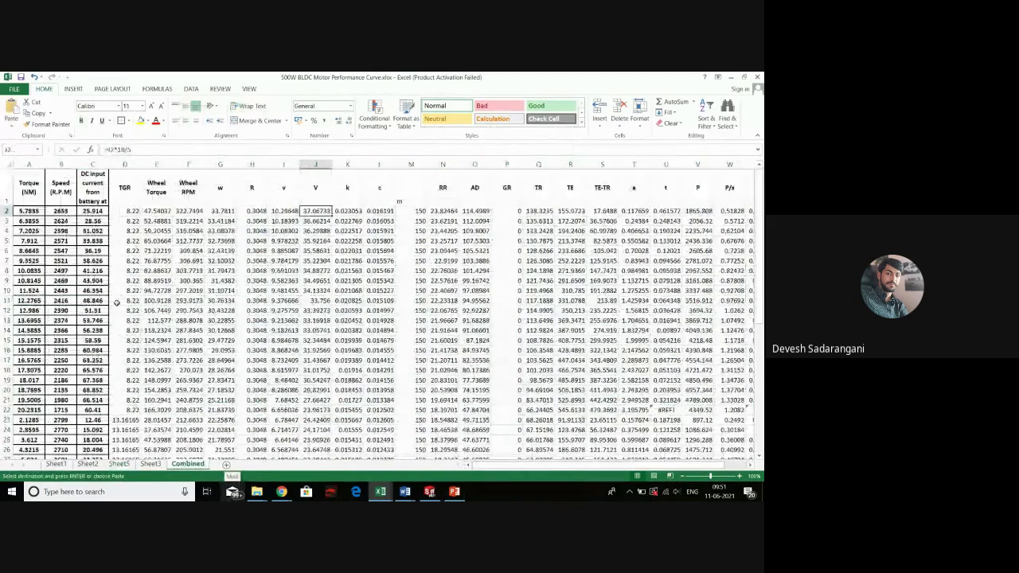
right_click(26, 210)
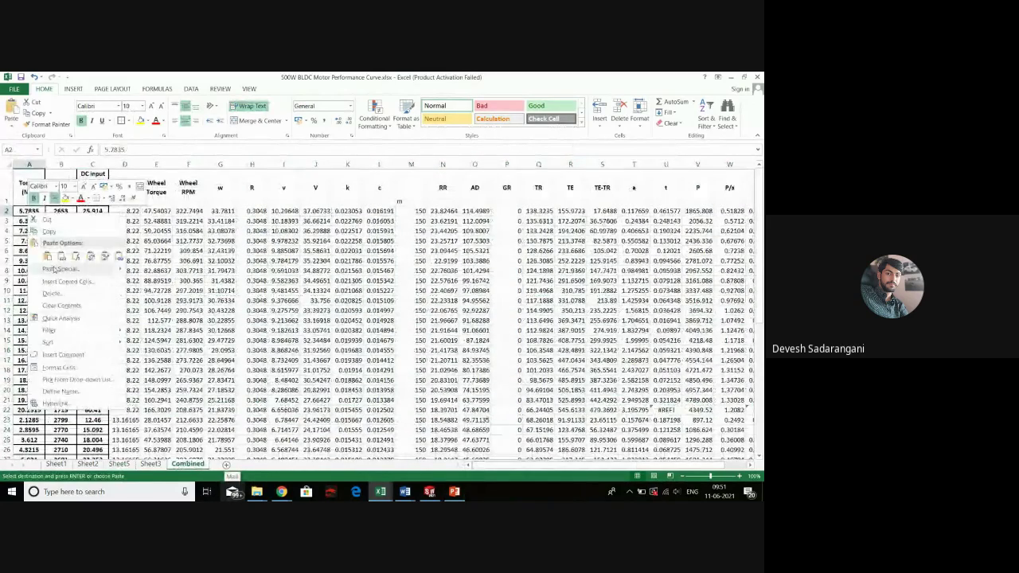
click(67, 282)
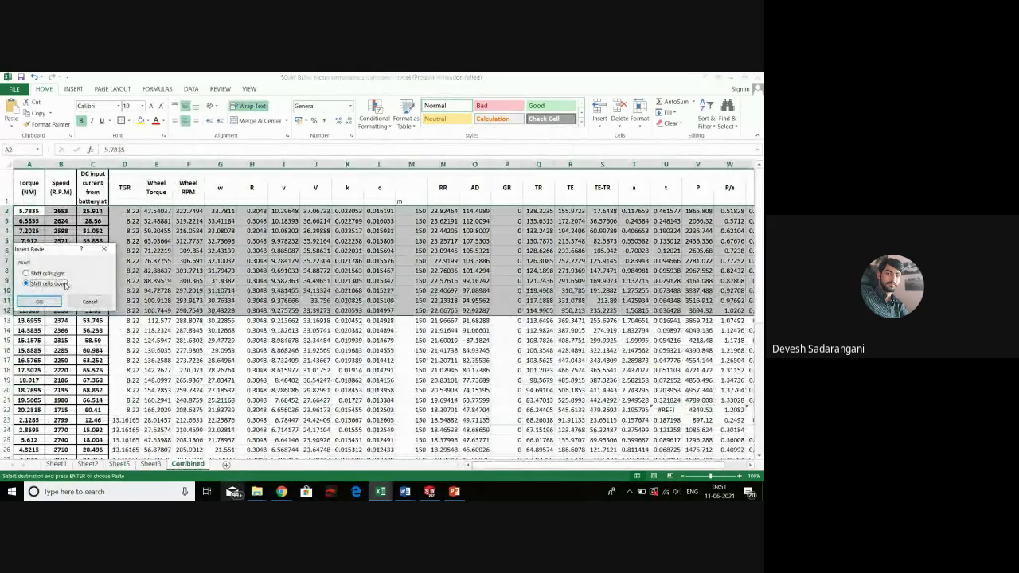
click(49, 301)
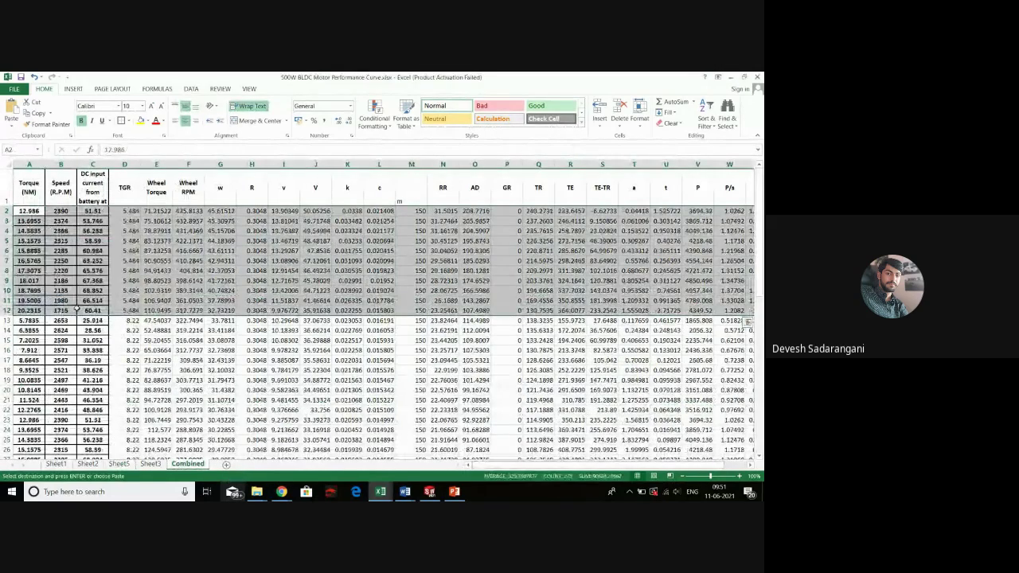
click(267, 390)
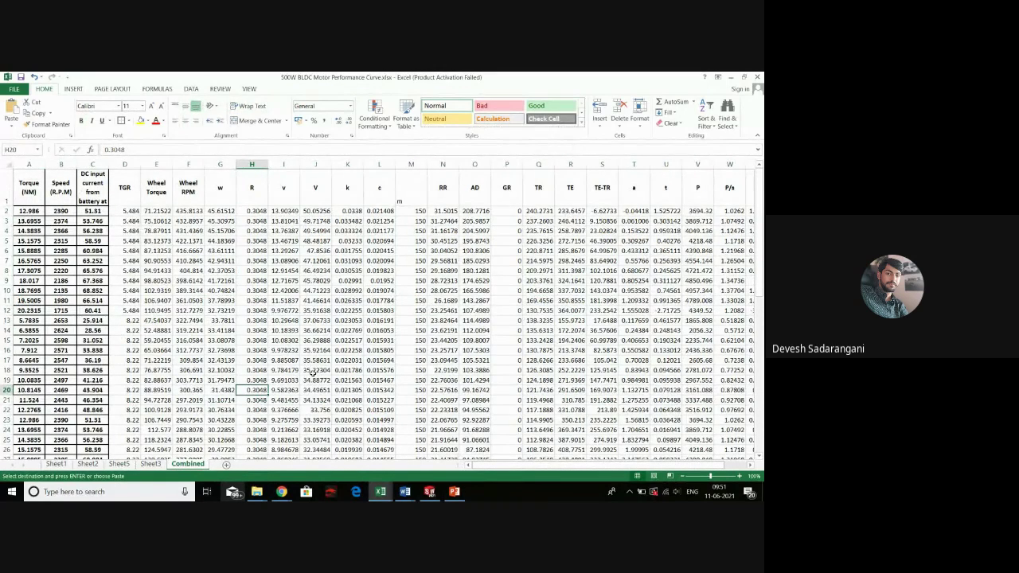
Check the J13 formula on Combined and review Sheet1 and Sheet2's table
click(322, 320)
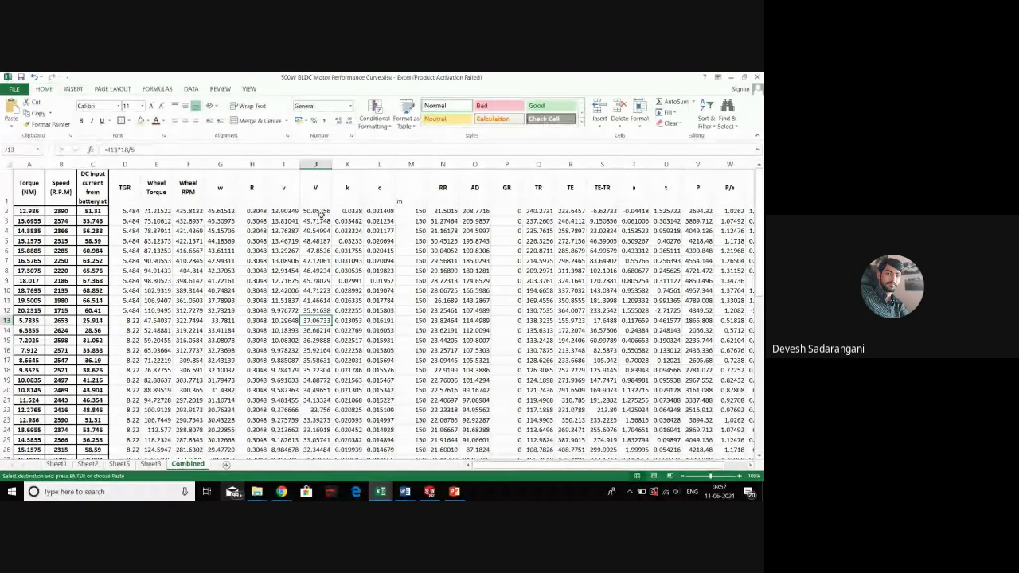
click(55, 464)
click(87, 464)
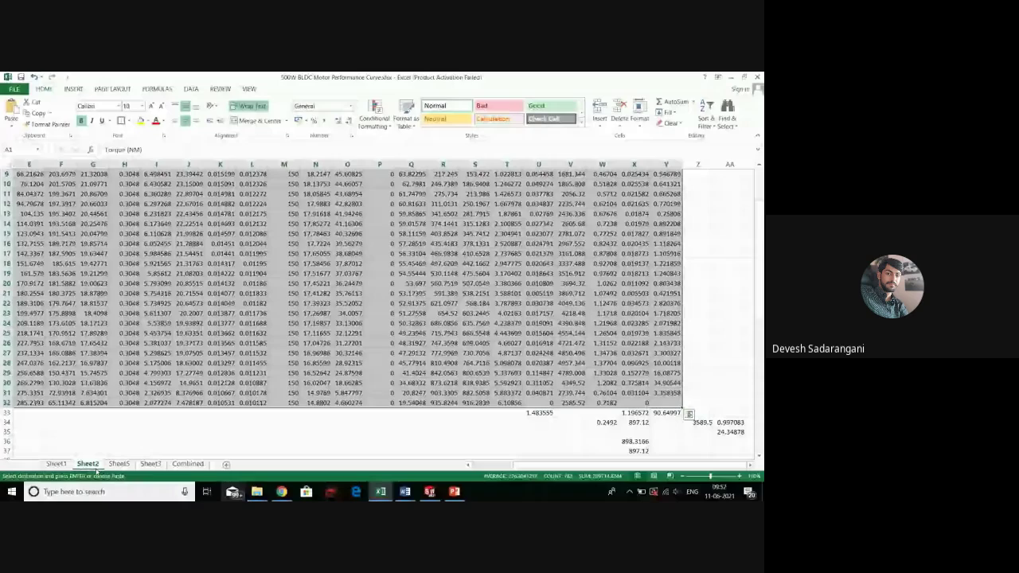
scroll(370, 395, down, 6)
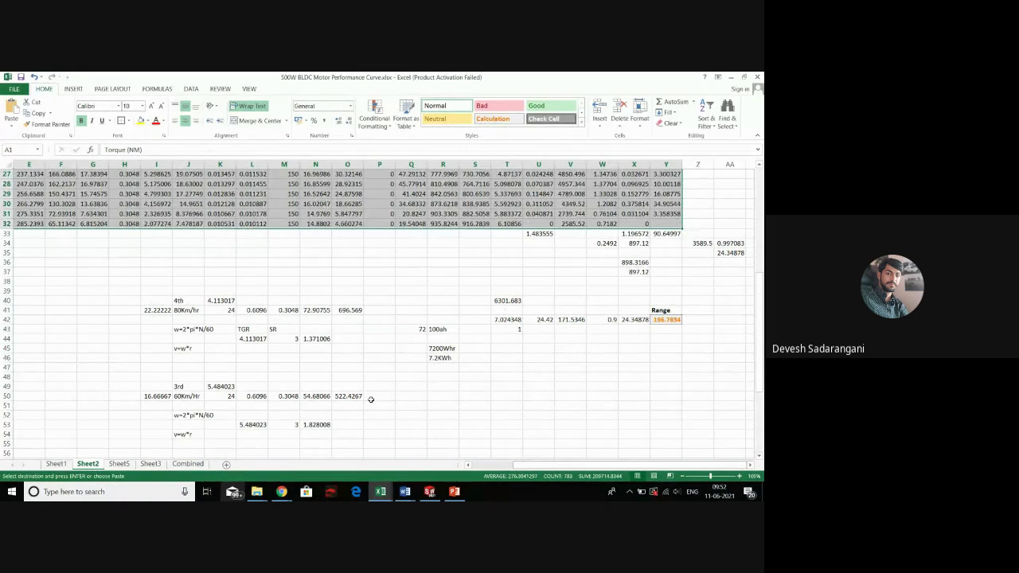
click(183, 465)
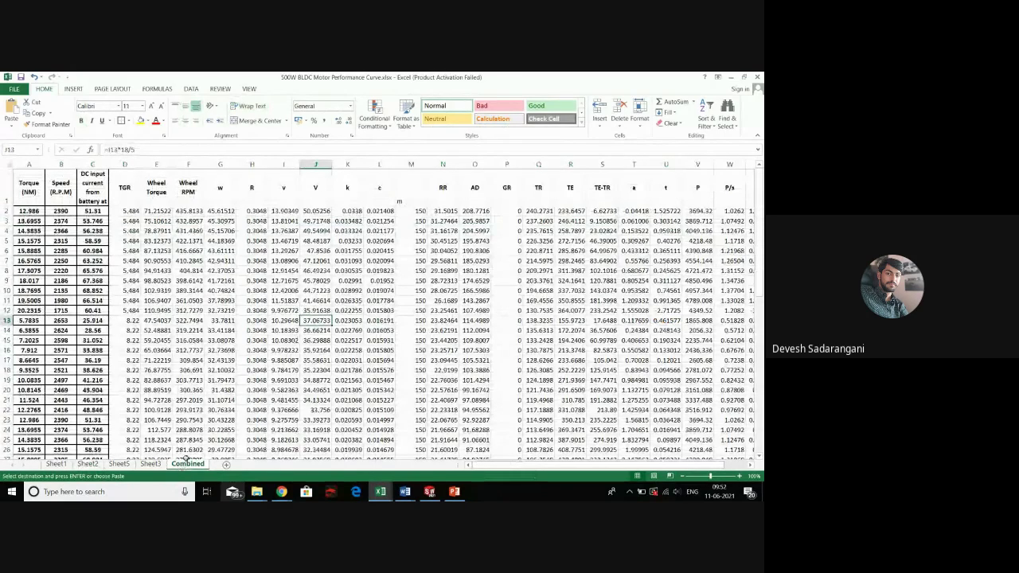
Add a new Sheet6 and paste Sheet2's motor performance table into it
click(226, 464)
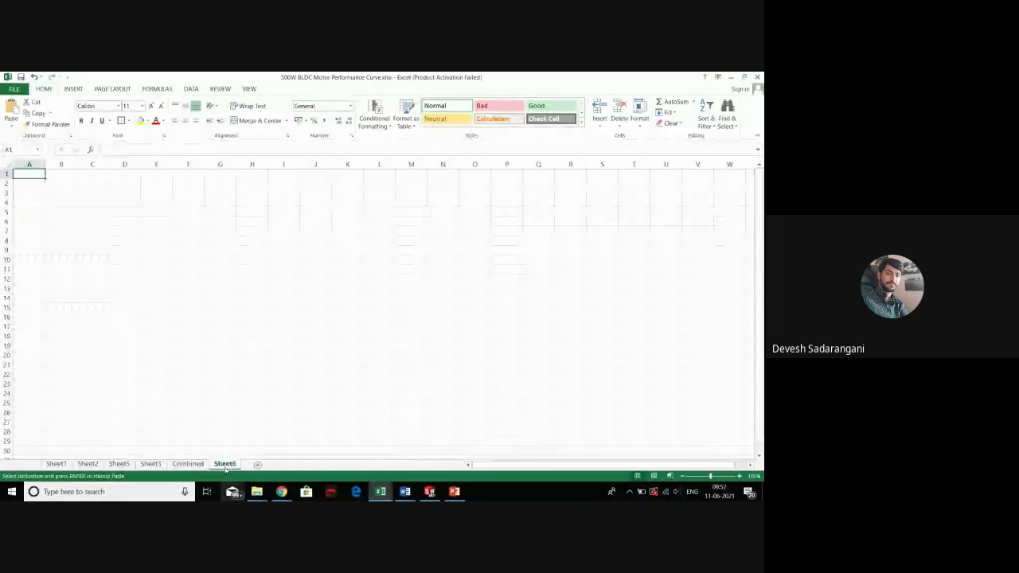
click(55, 463)
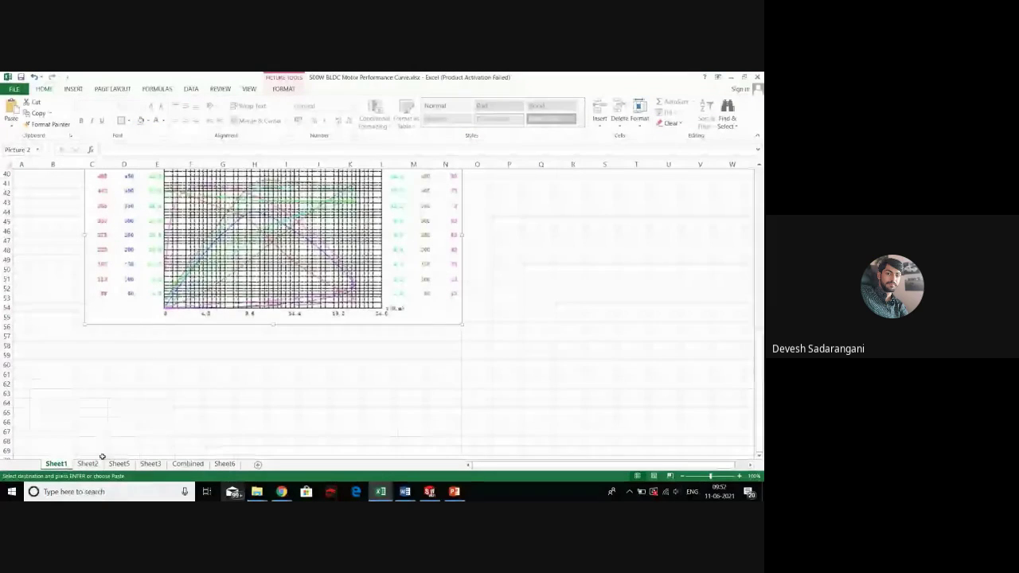
click(87, 463)
scroll(63, 310, up, 9)
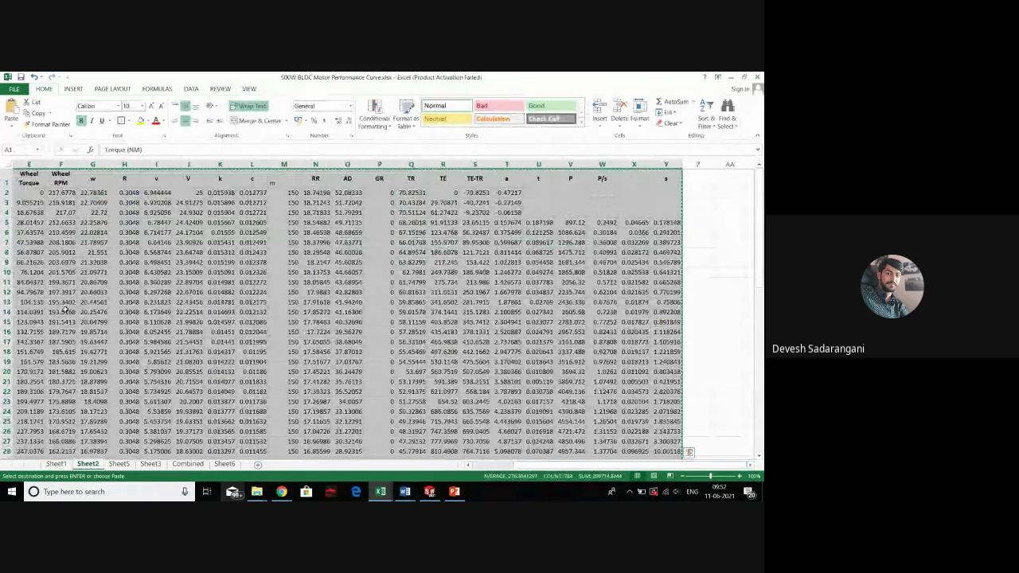
click(224, 463)
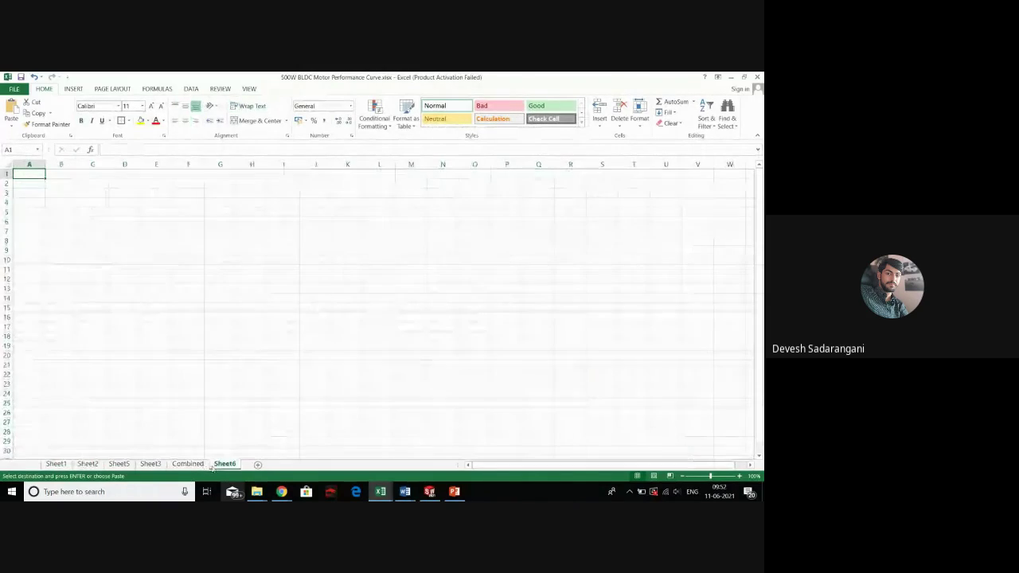
key(ctrl+v)
Enter 4.113 as the TGR value in cell D2 of Sheet6
click(240, 408)
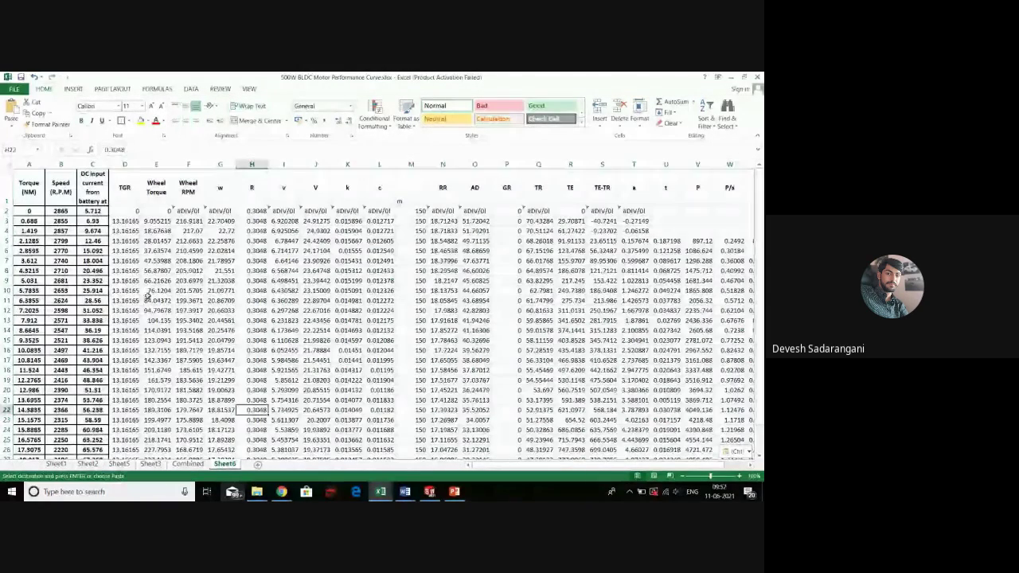
click(128, 213)
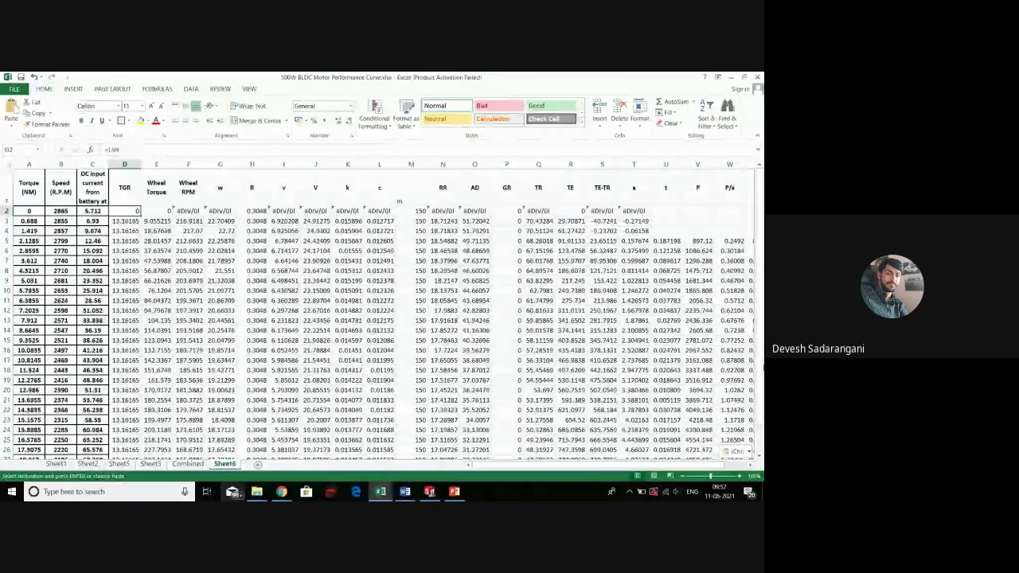
text(4.)
click(29, 211)
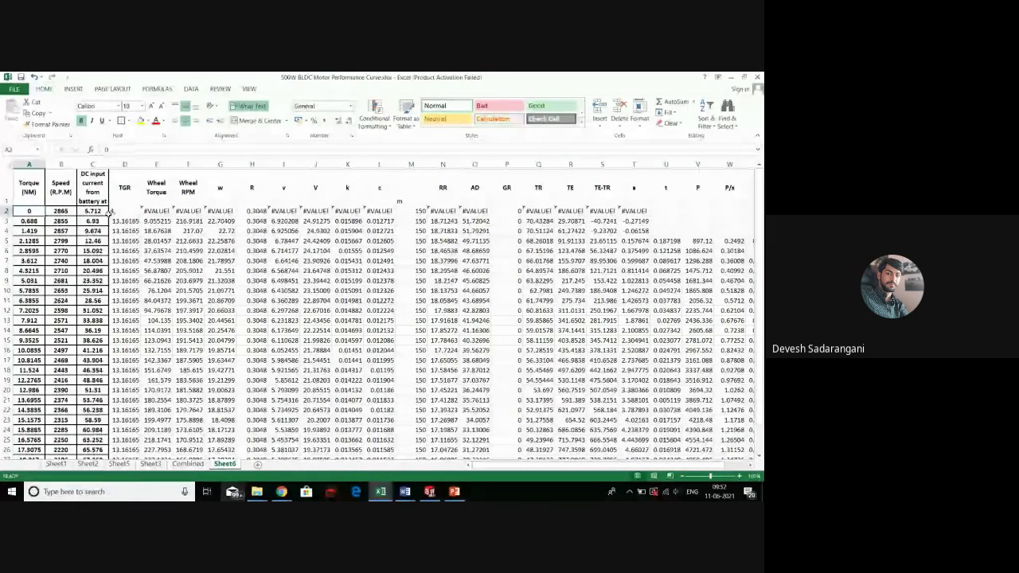
click(113, 211)
text(4.)
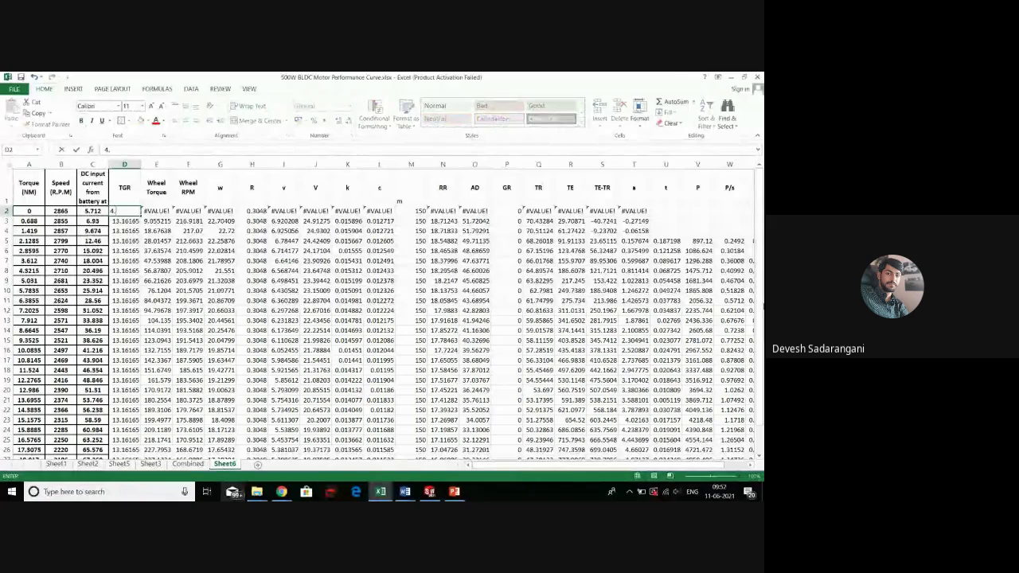
text(113)
key(Return)
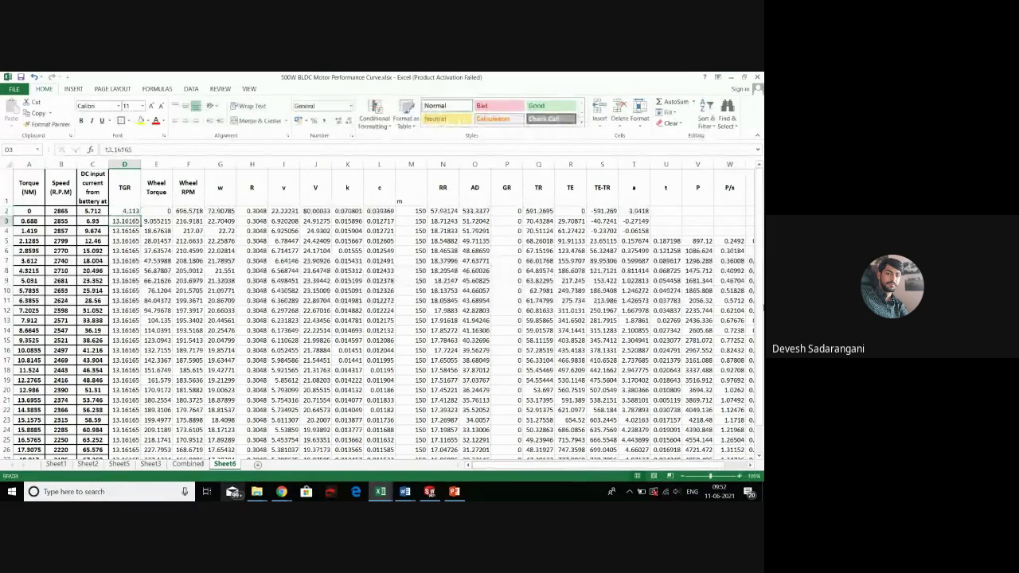
Fill 4.113 down the TGR column to row 32 and check the S29 and J30 formulas
click(117, 210)
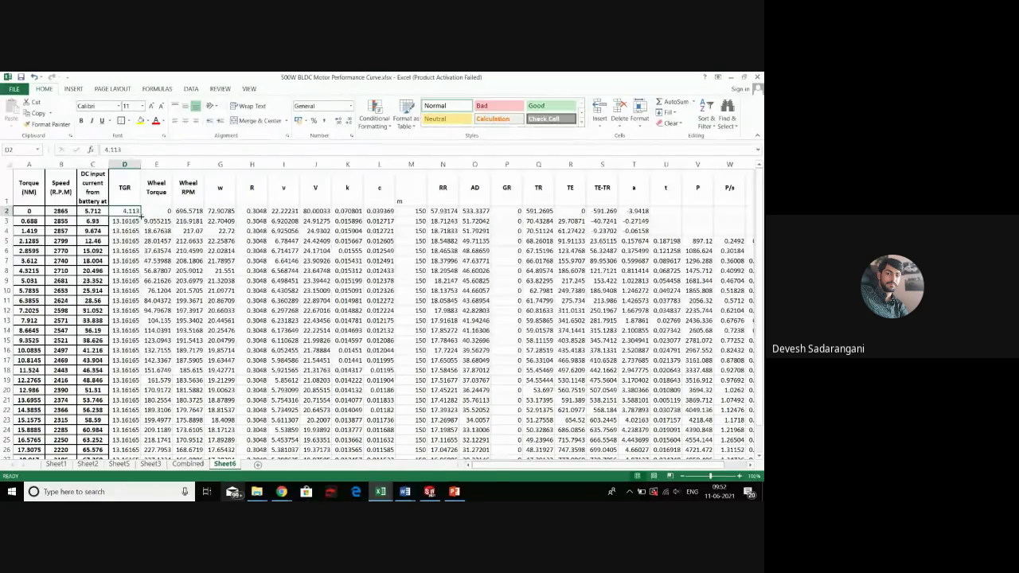
drag(141, 215, 136, 446)
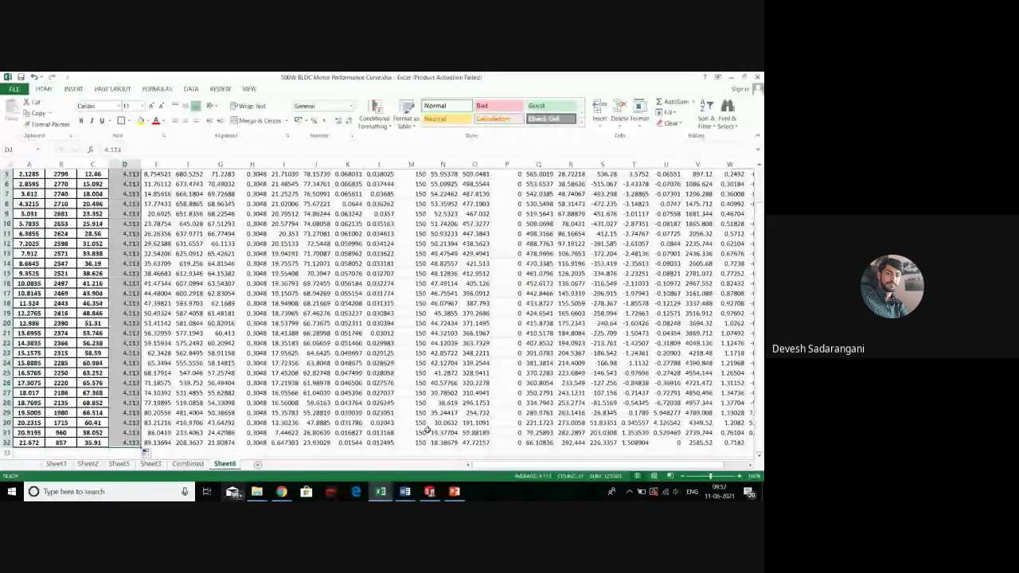
scroll(470, 408, down, 1)
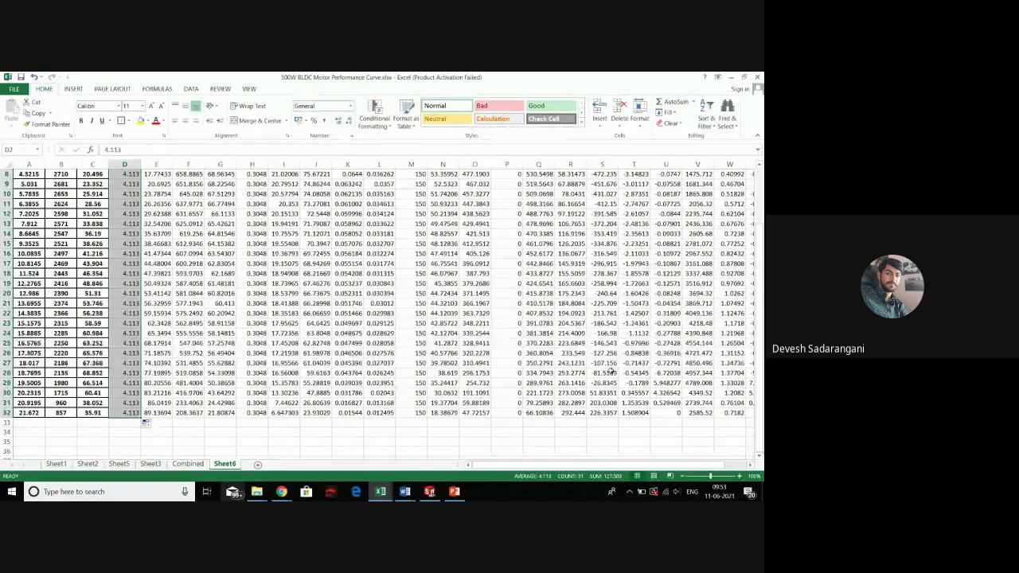
click(605, 382)
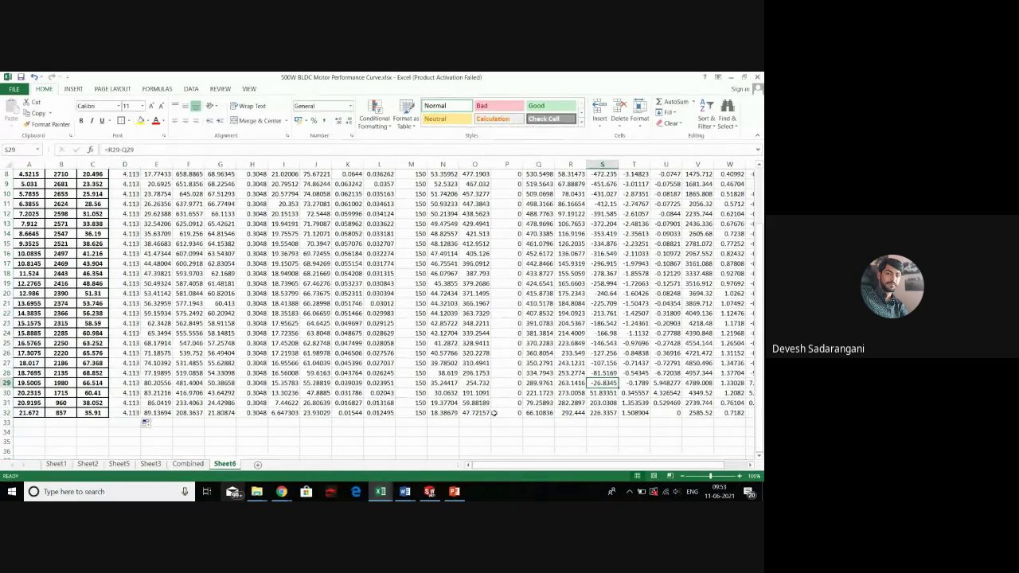
click(317, 393)
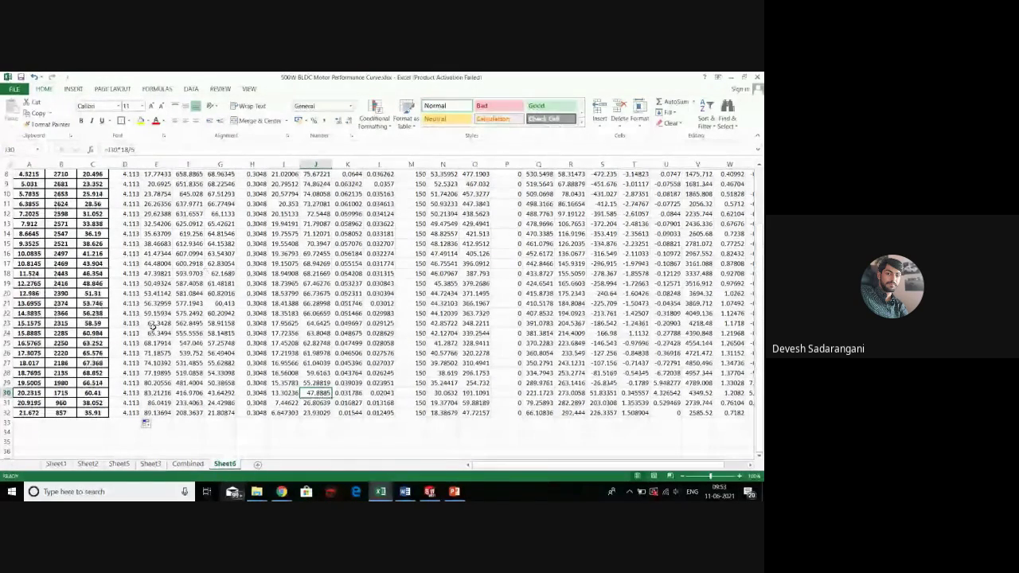
scroll(135, 228, up, 3)
scroll(124, 225, down, 1)
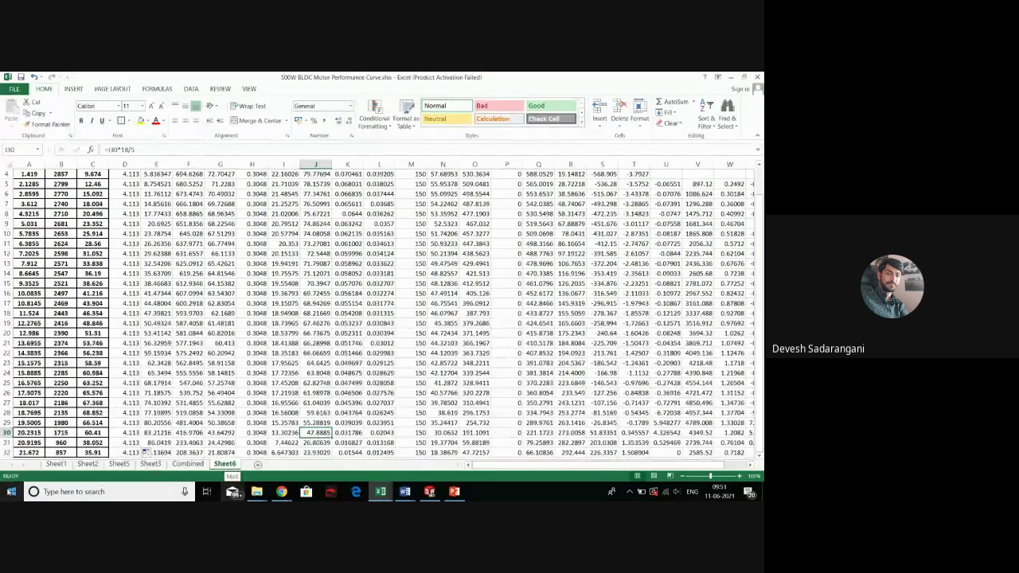
On Sheet2, inspect the gear-ratio formulas in L69, L61, L53 and L44
click(55, 464)
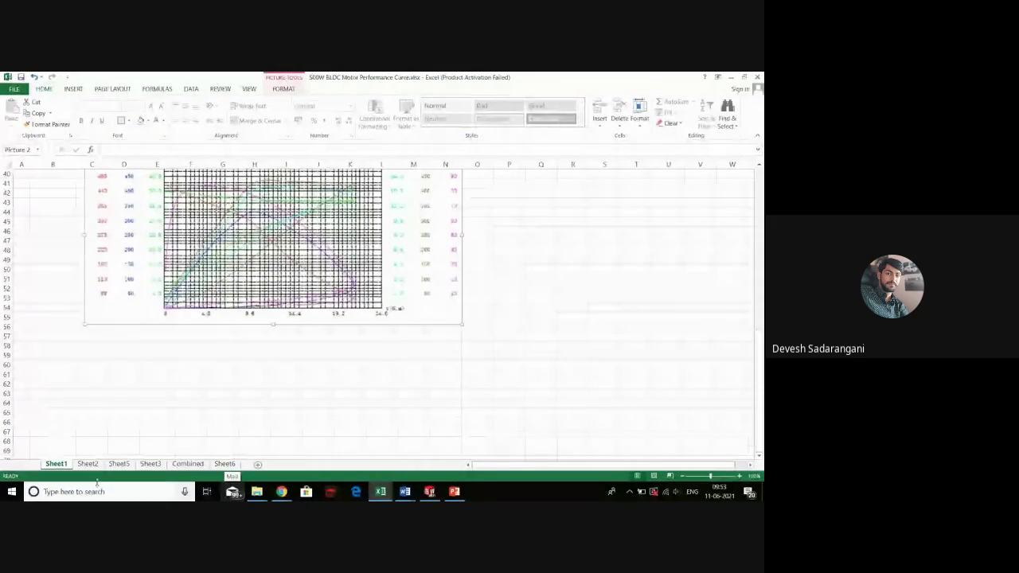
click(87, 463)
scroll(217, 365, down, 12)
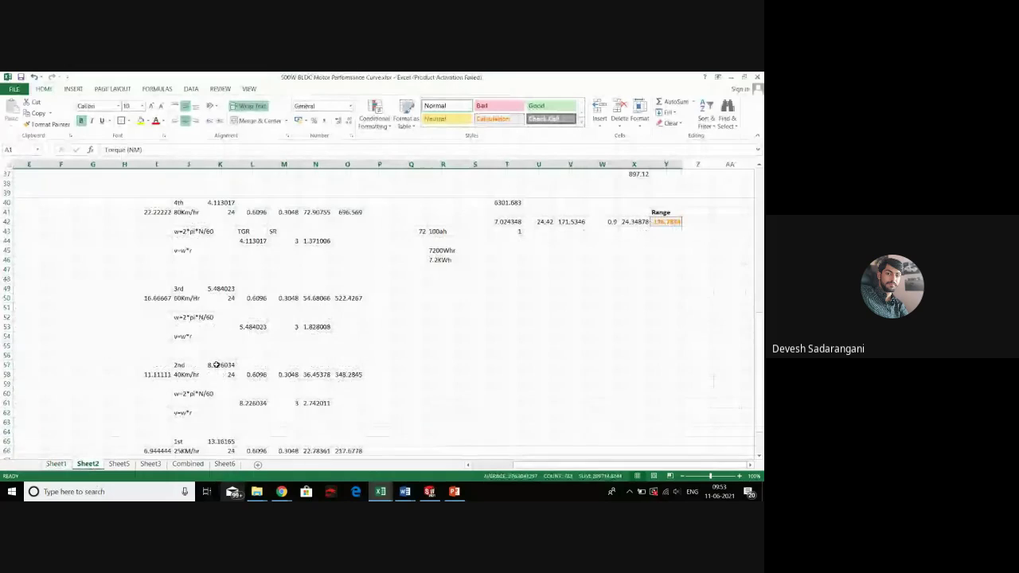
scroll(217, 365, down, 2)
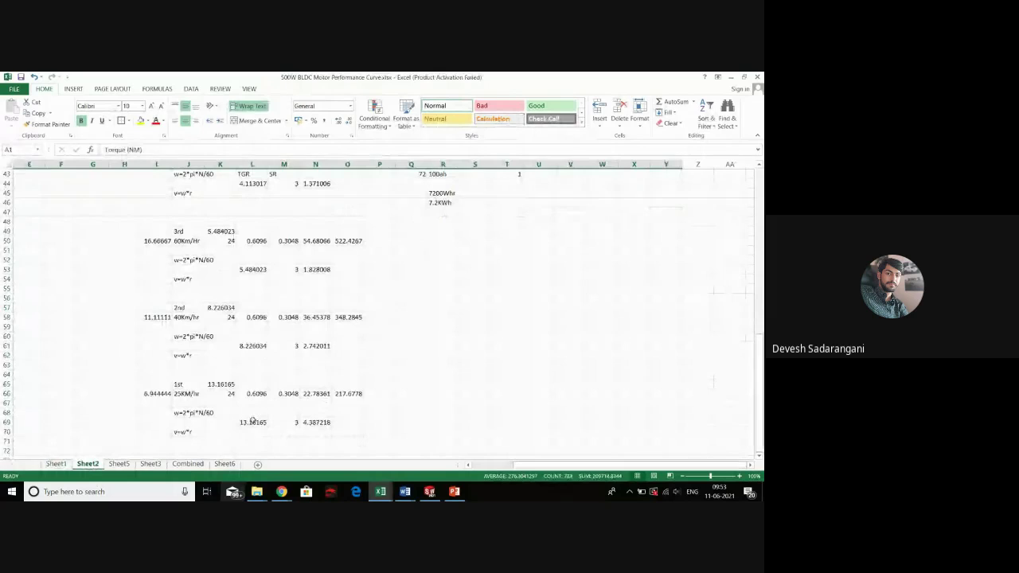
click(252, 422)
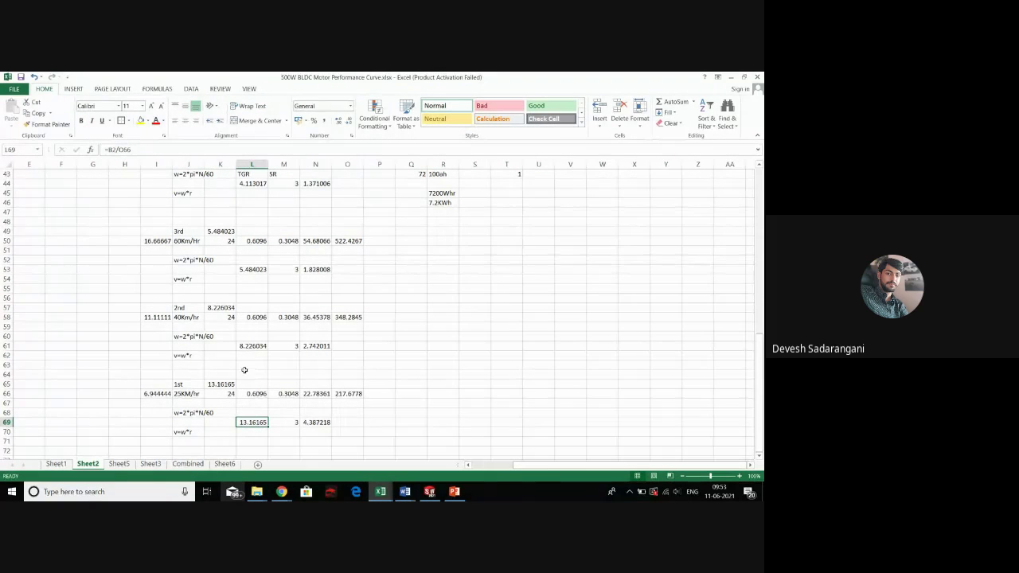
click(262, 345)
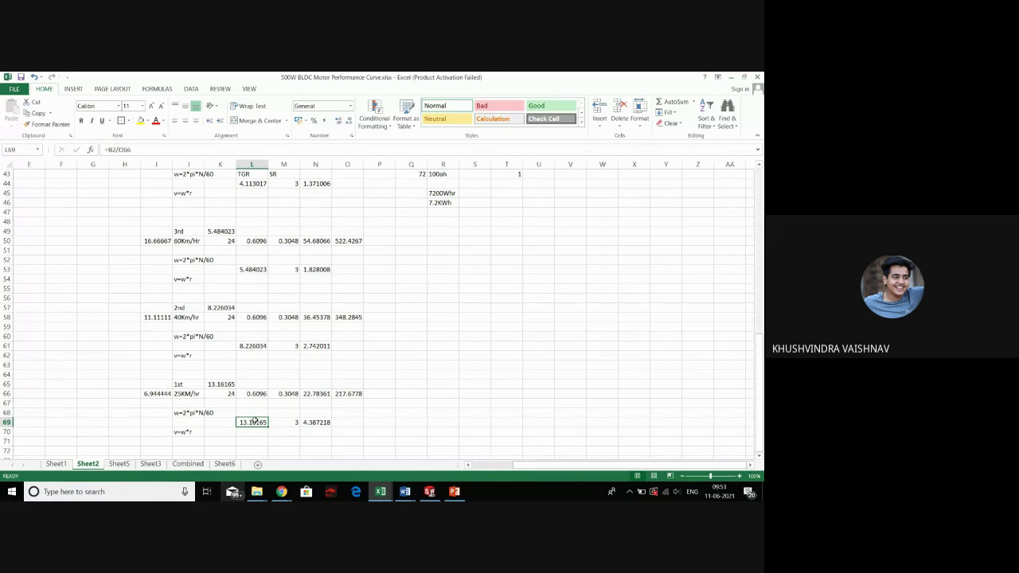
click(255, 355)
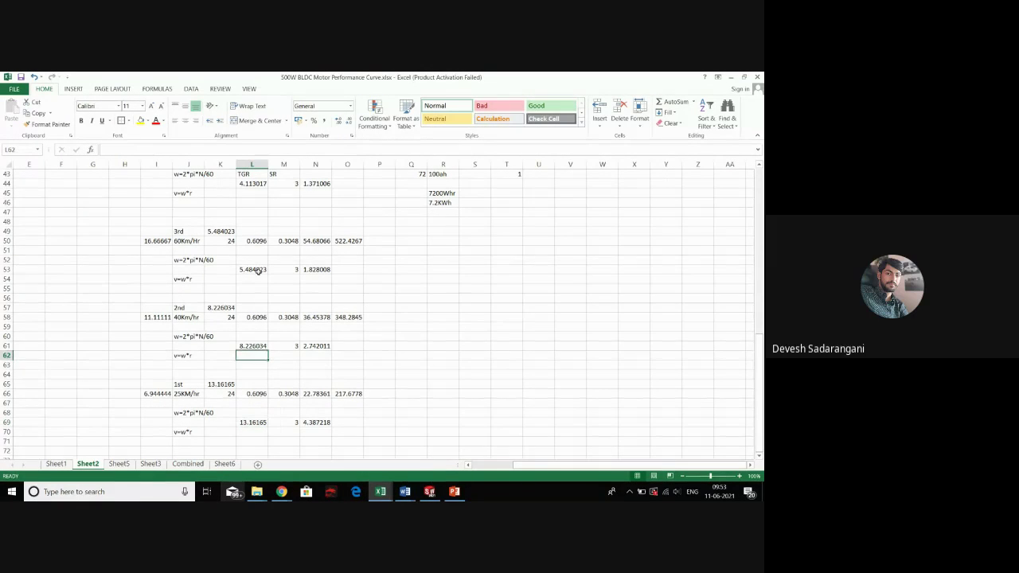
click(258, 270)
click(266, 191)
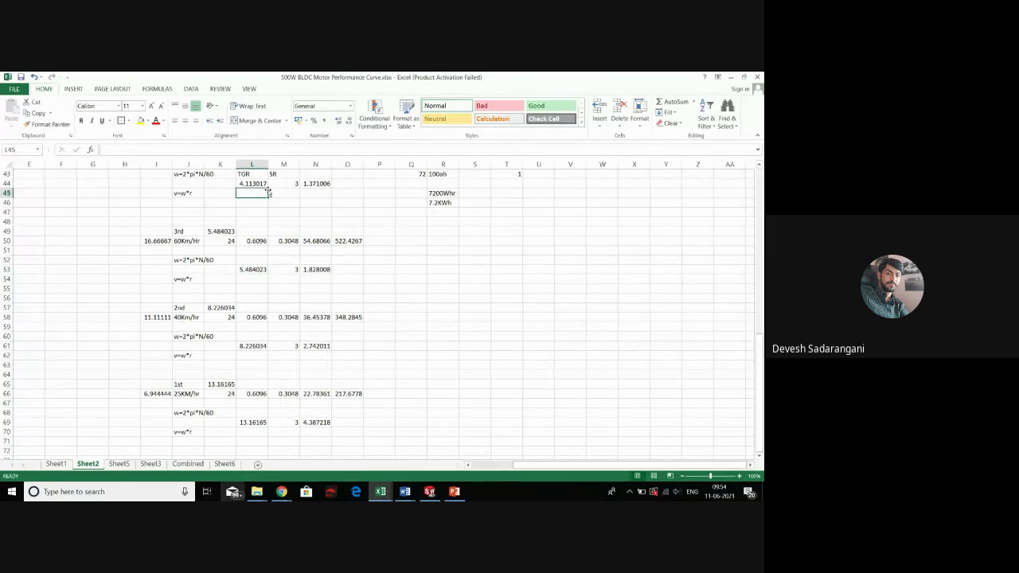
click(267, 182)
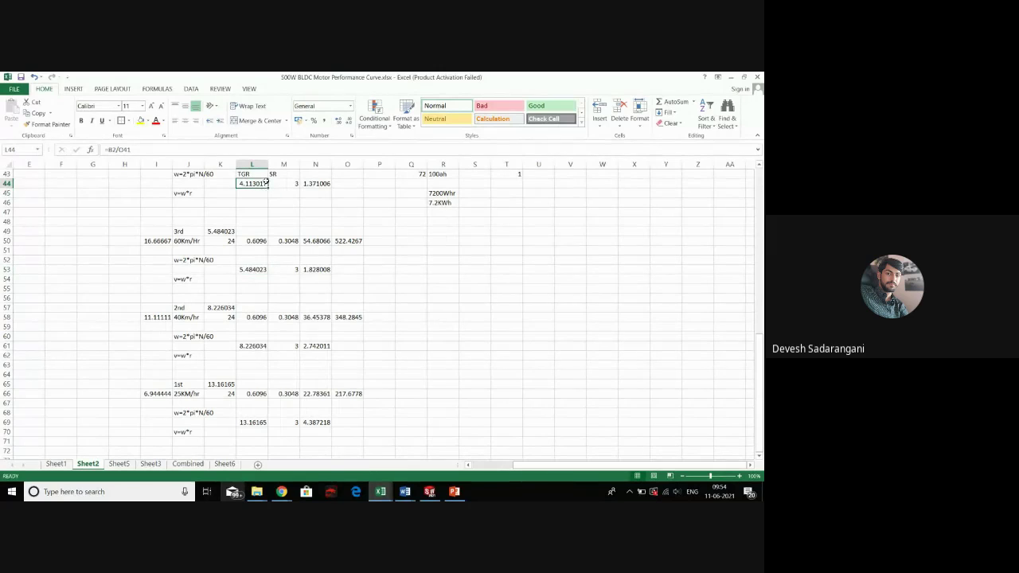
Return to the top of Sheet2 and check J5's 18/5 speed conversion formula
click(57, 464)
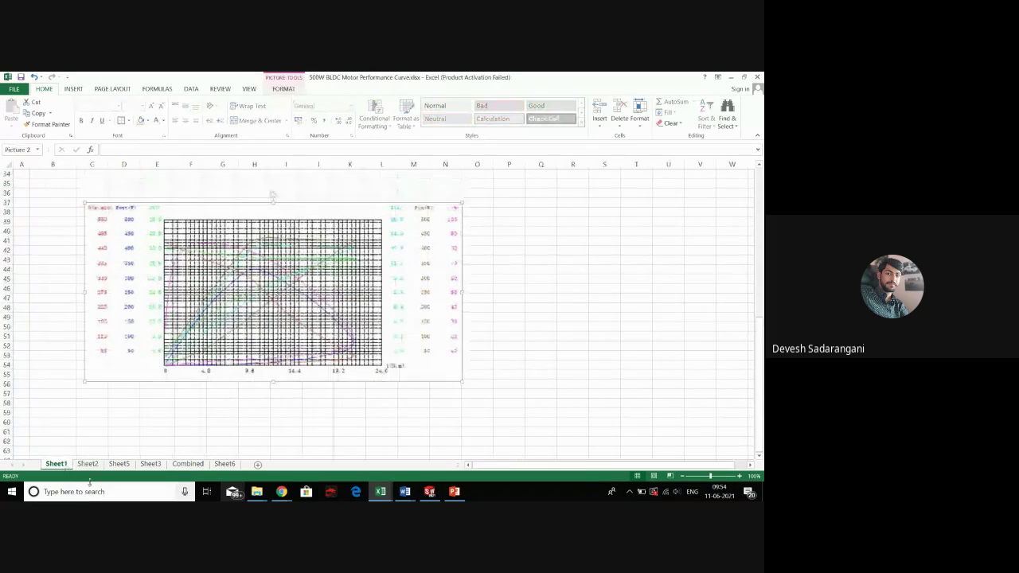
click(88, 464)
scroll(77, 174, up, 11)
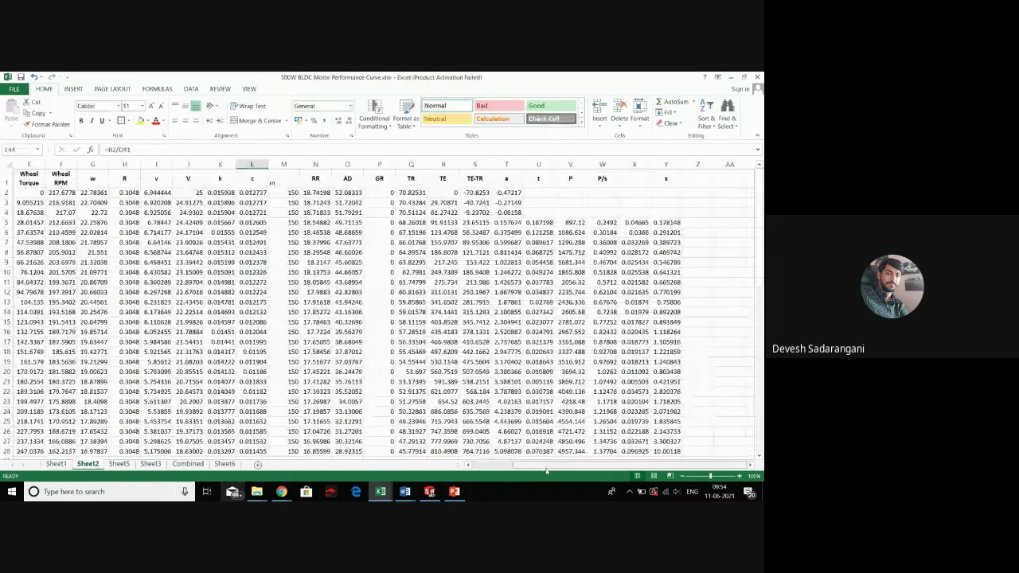
drag(494, 464, 472, 464)
scroll(169, 189, down, 1)
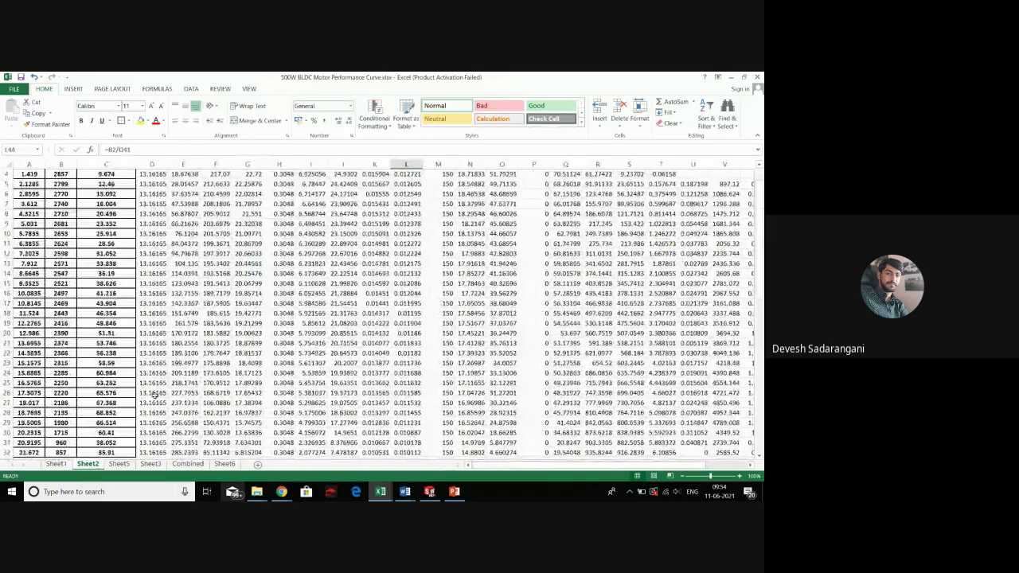
scroll(153, 394, up, 1)
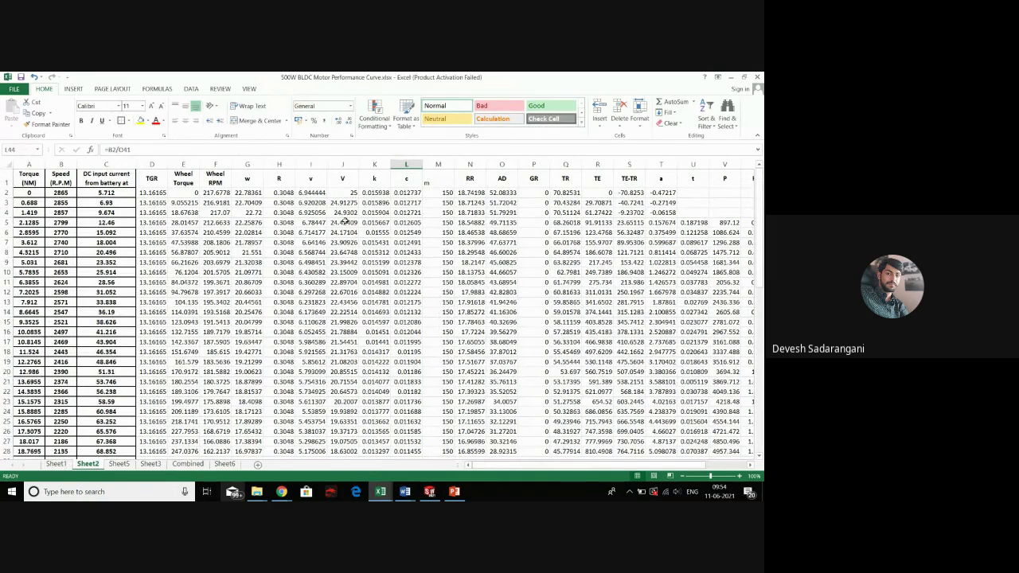
click(345, 222)
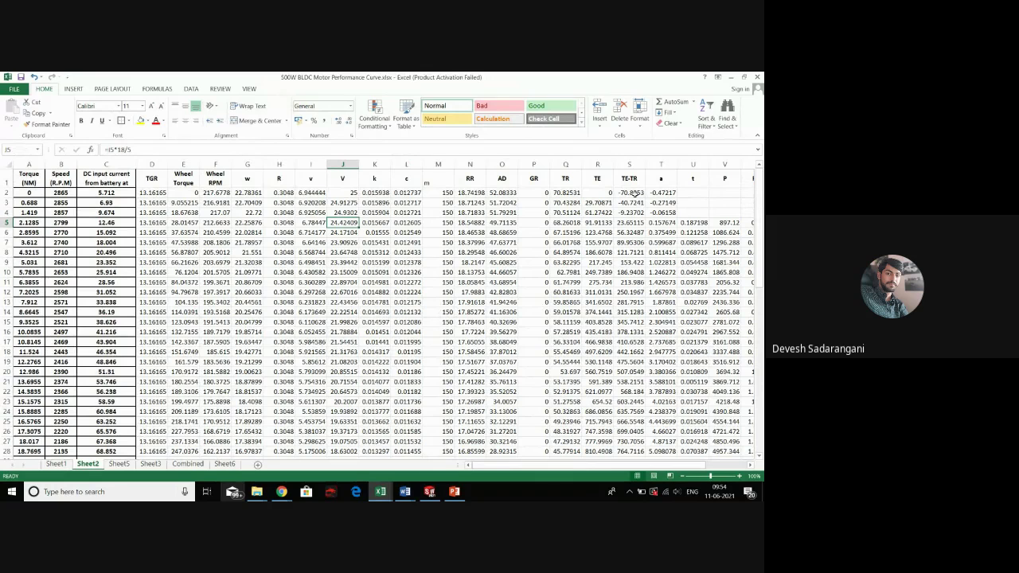
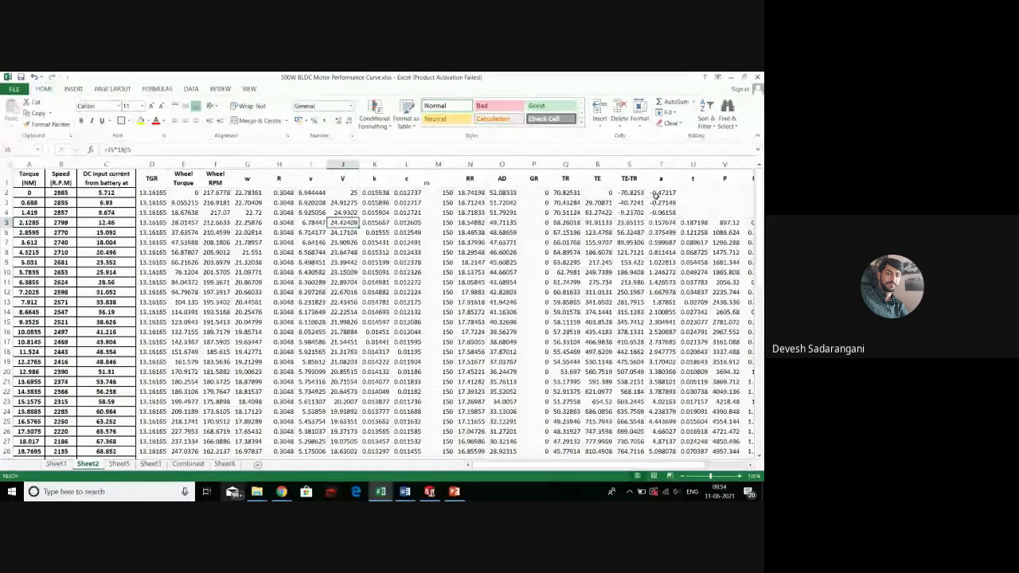
Check the acceleration formula in T5 and the km/h speed formula in J5
click(662, 222)
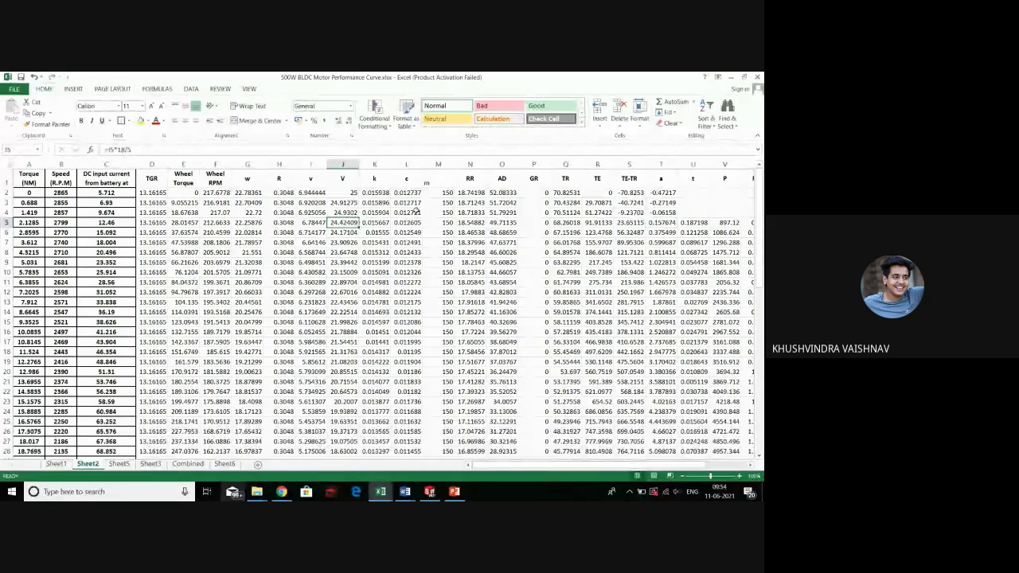
click(360, 223)
click(656, 223)
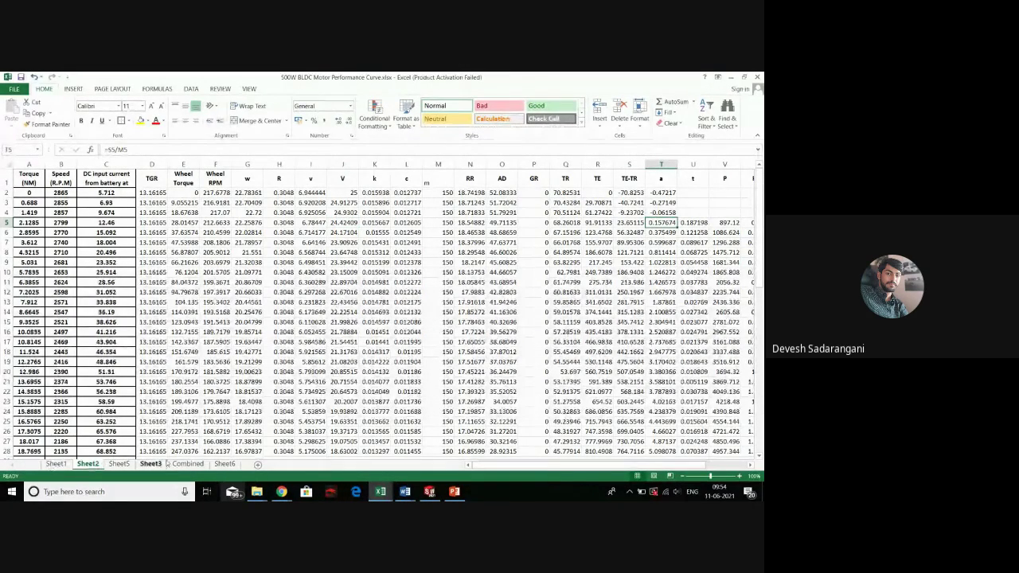
On Sheet3, inspect the D2 gear ratio, the row 8 and T10 acceleration, and the J10 speed formula
click(151, 464)
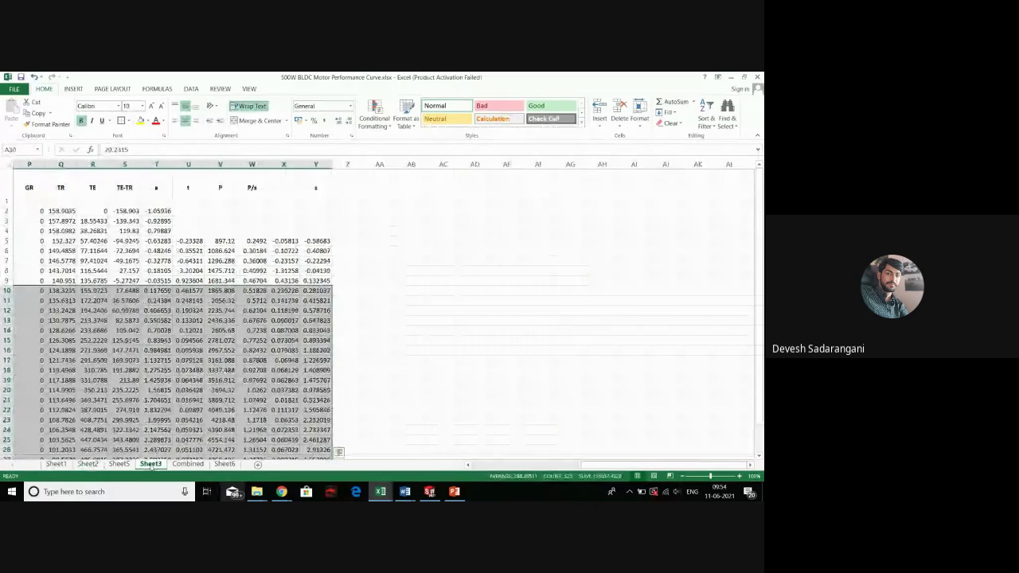
scroll(370, 328, down, 2)
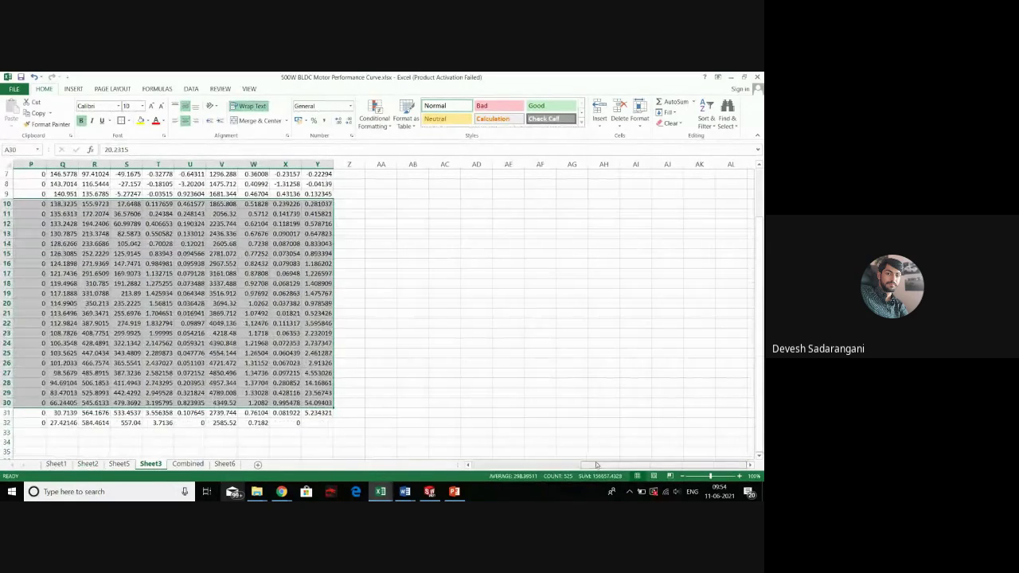
drag(596, 464, 473, 471)
scroll(125, 211, up, 2)
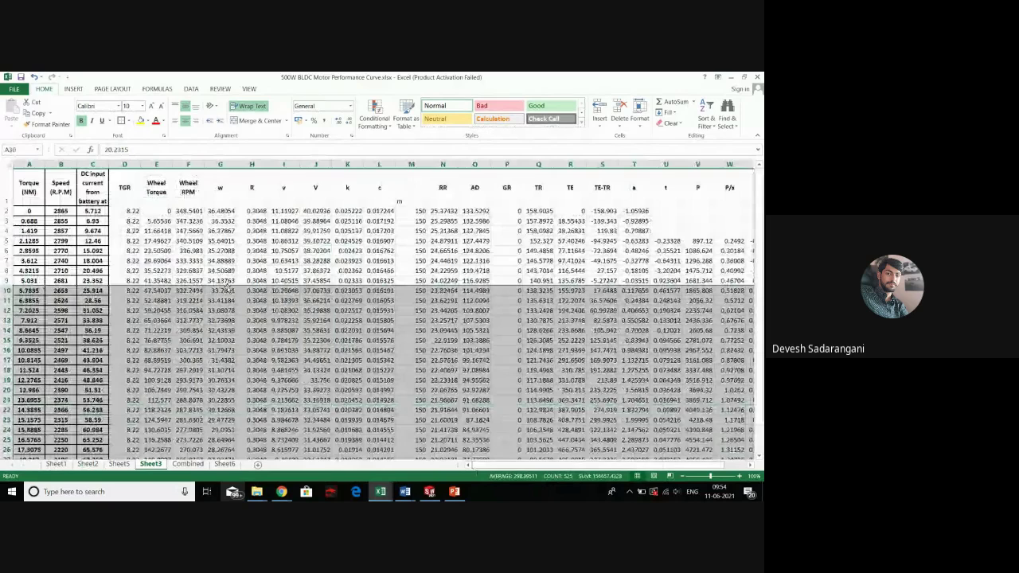
click(125, 211)
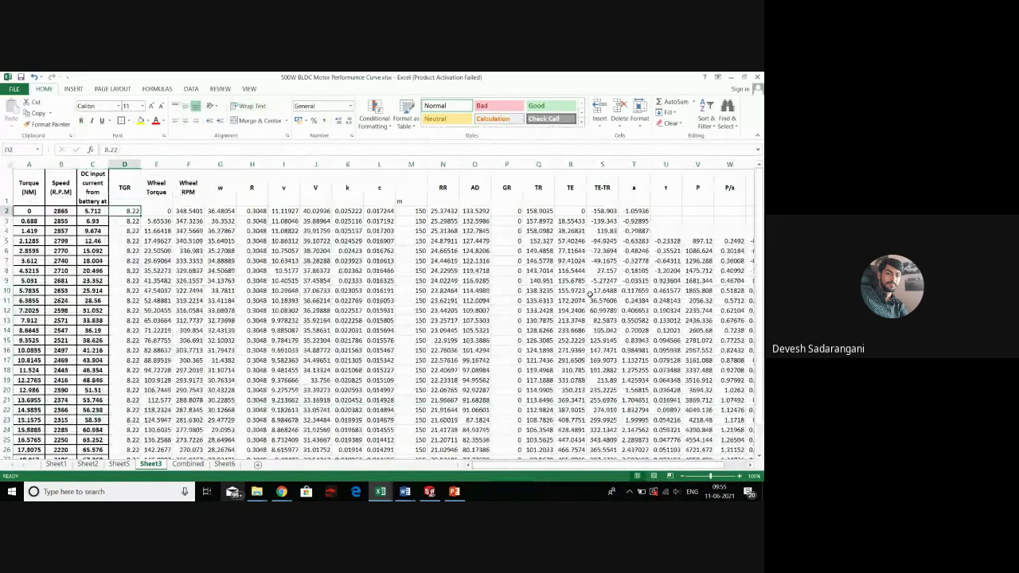
click(632, 279)
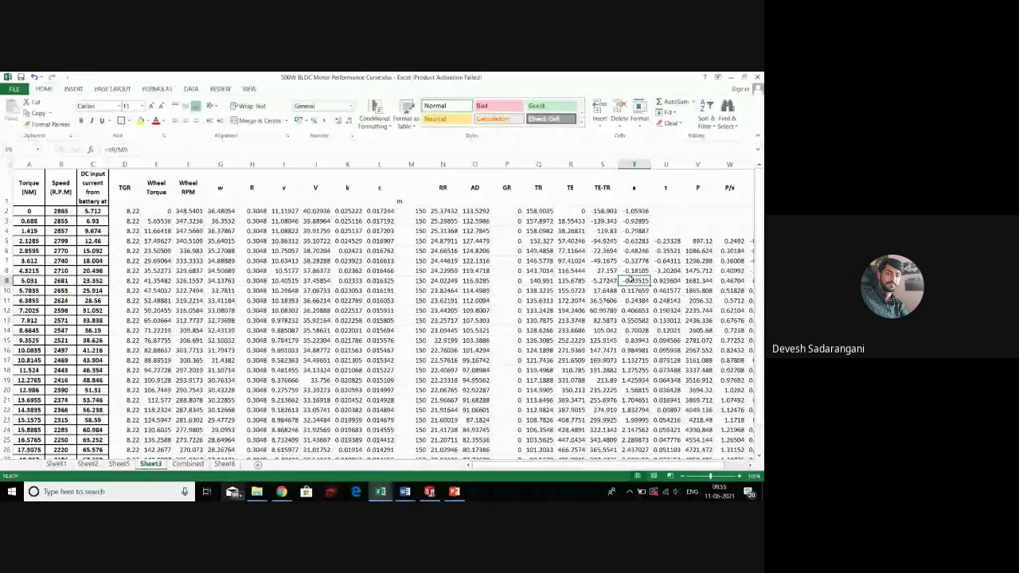
click(630, 290)
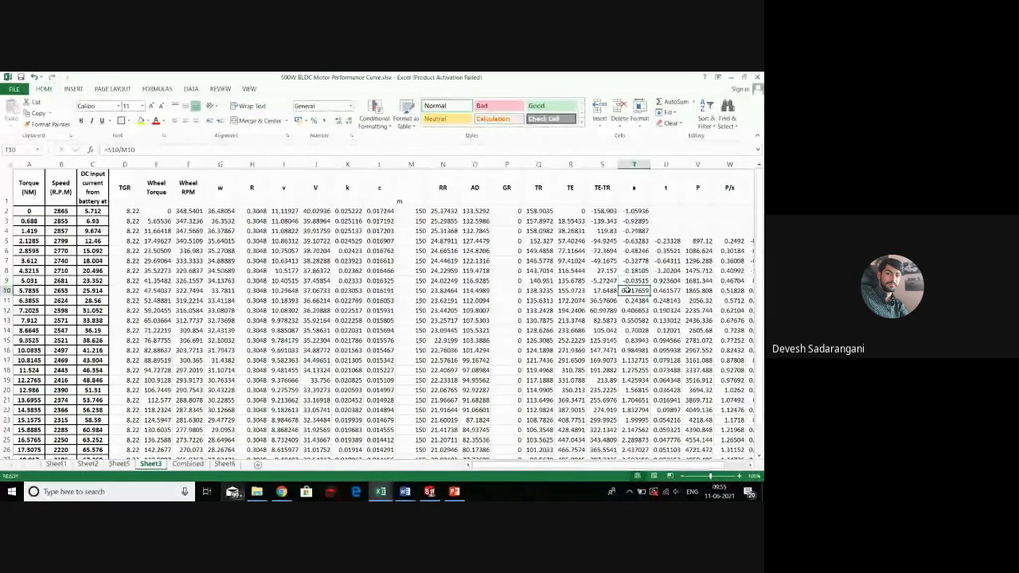
click(314, 292)
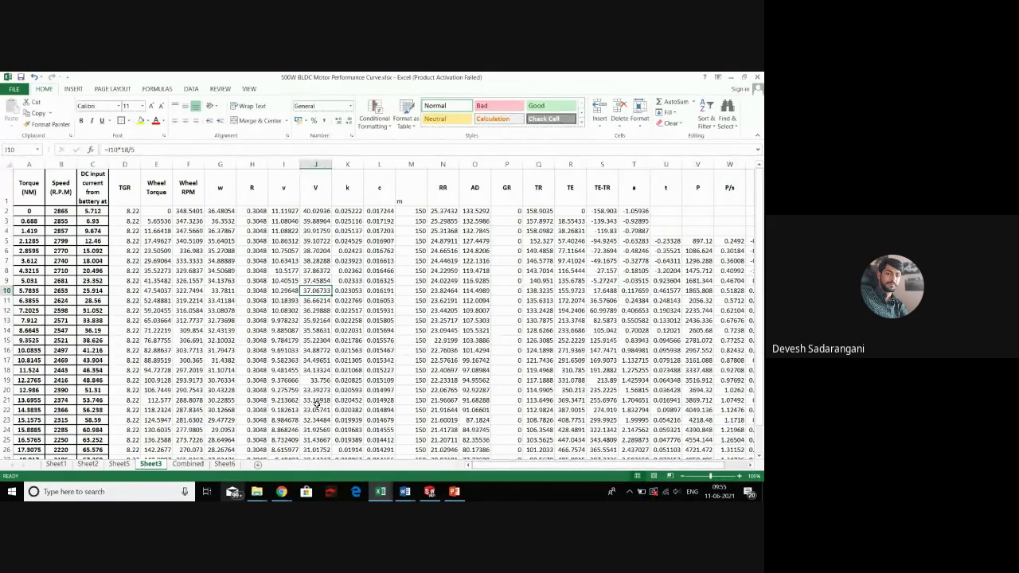
Select Sheet3's speed values J30, J8, J10 and J23:J30 for comparison
scroll(318, 403, down, 2)
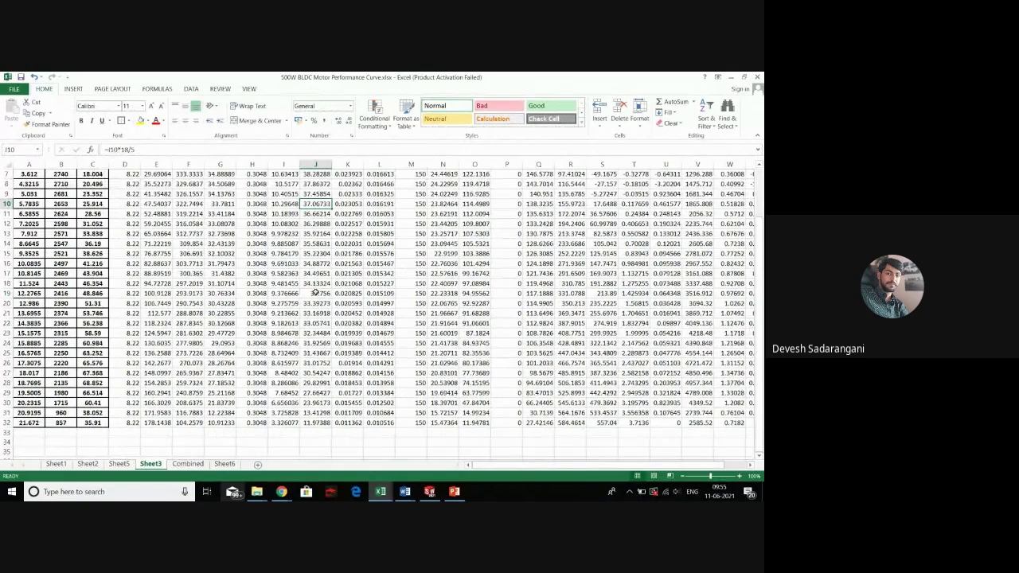
click(316, 404)
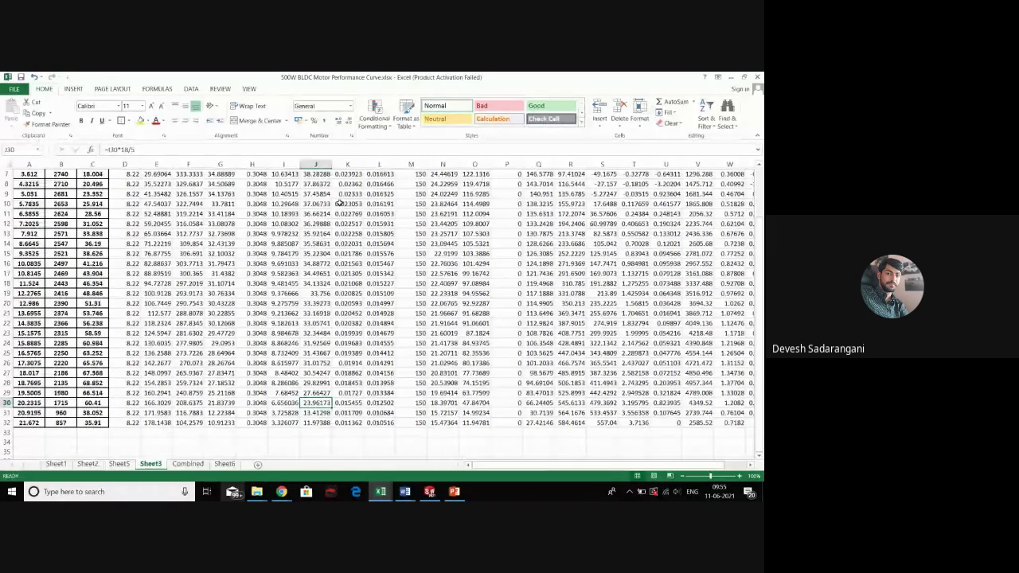
ctrl+click(322, 182)
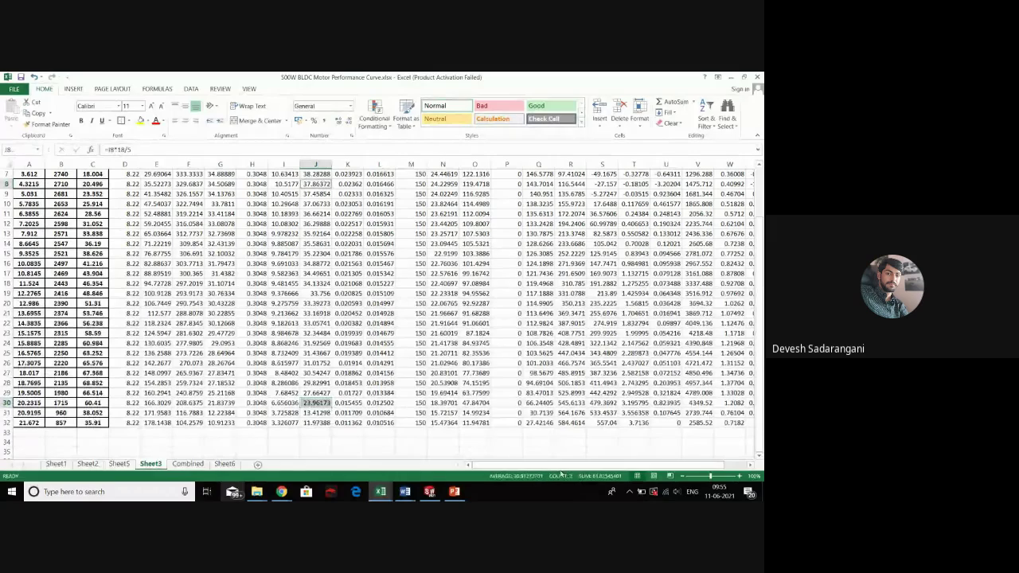
ctrl+click(317, 204)
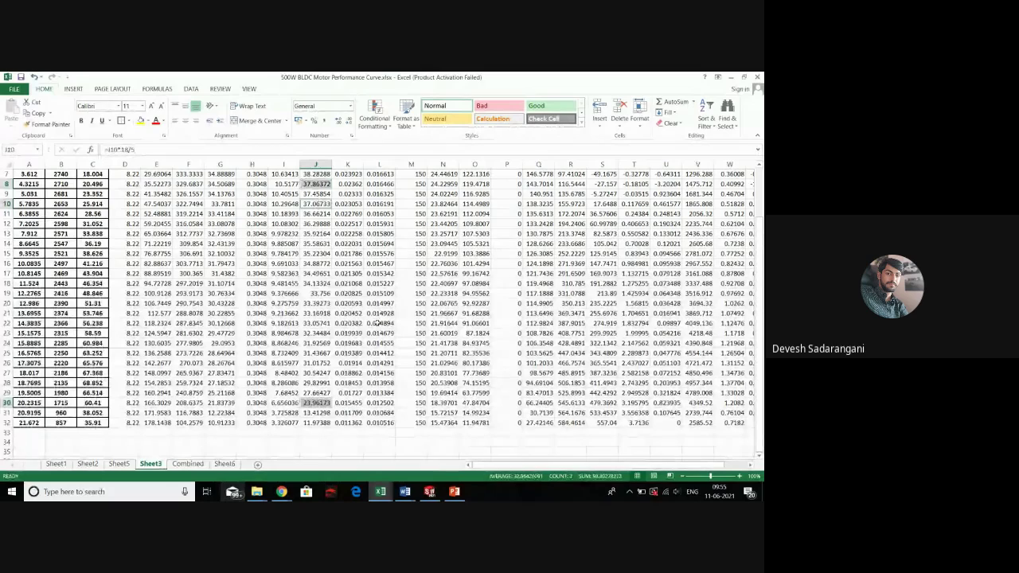
drag(315, 402, 317, 204)
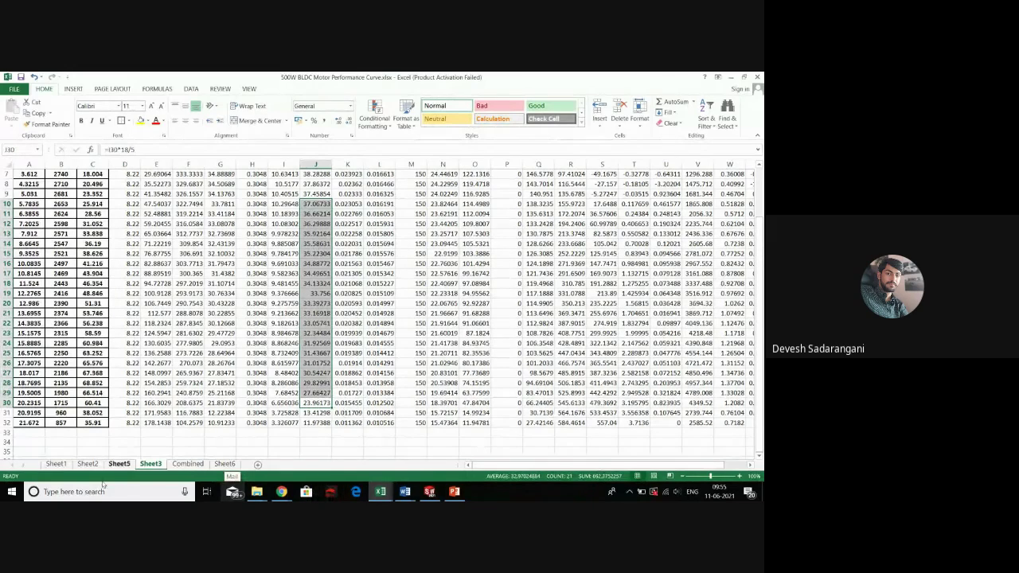
On the Combined sheet, check the J34 speed formula and the 8.22 gear ratio in D33
click(175, 466)
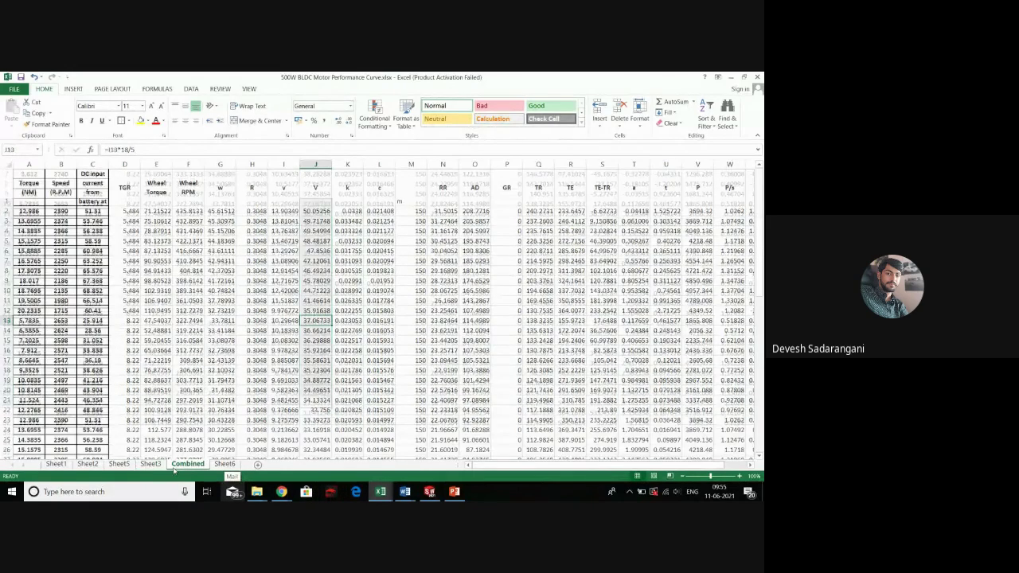
scroll(337, 379, down, 8)
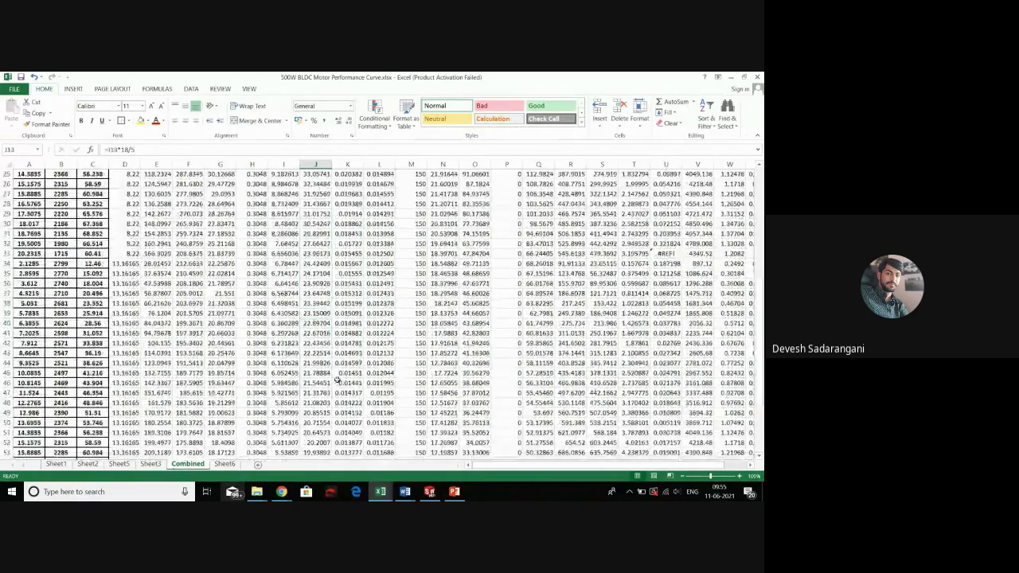
scroll(337, 380, down, 4)
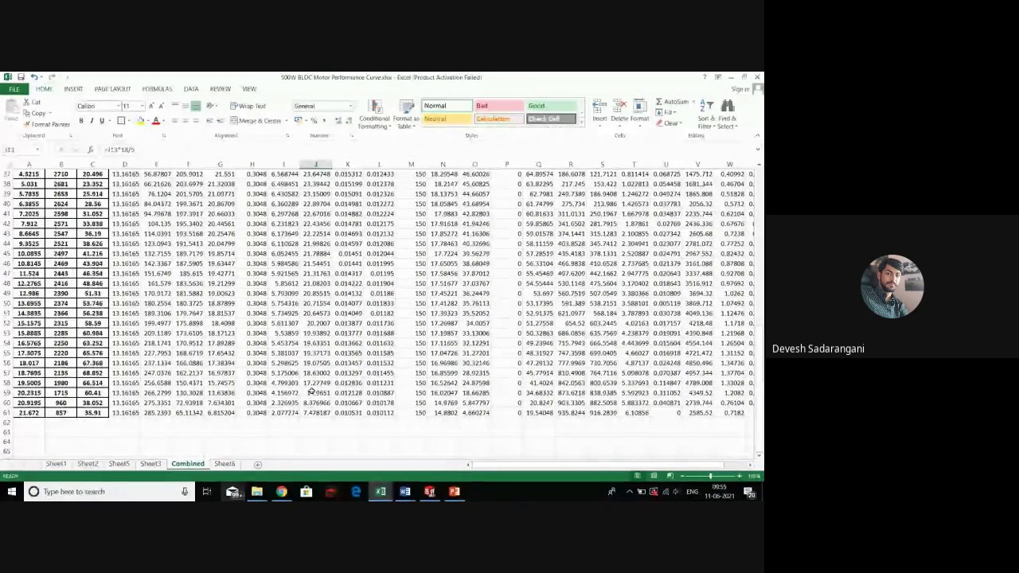
scroll(310, 407, up, 5)
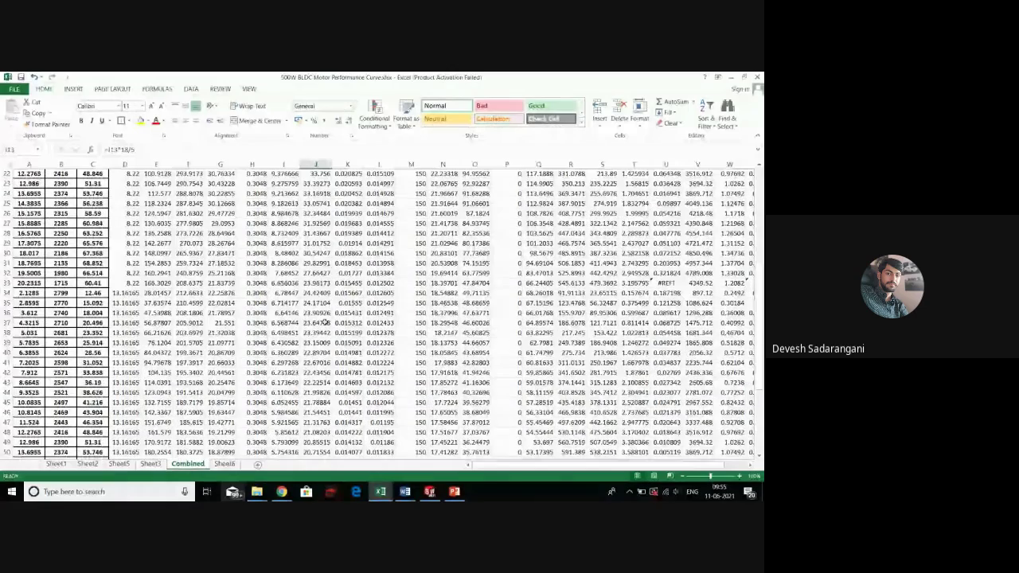
scroll(325, 321, up, 2)
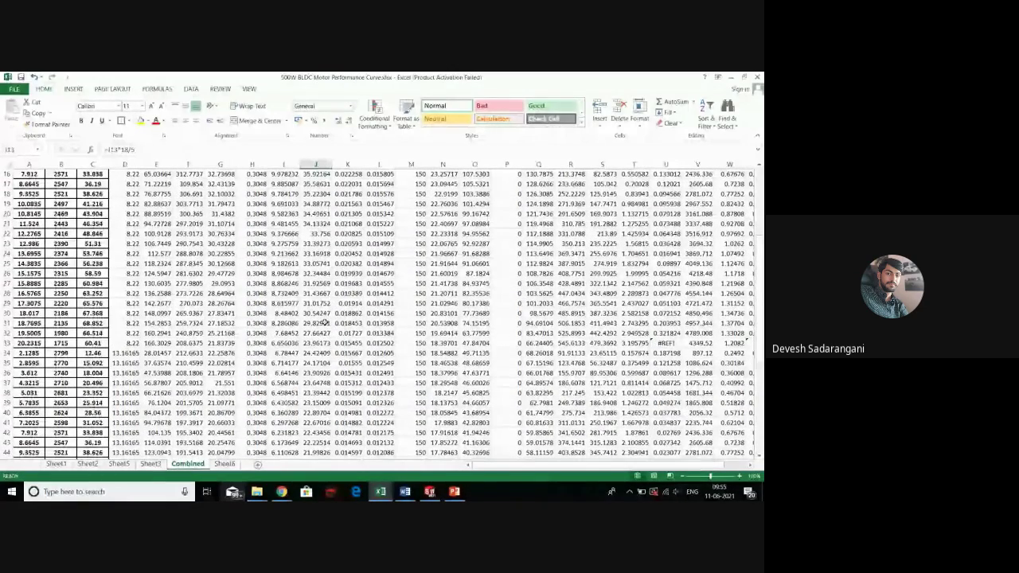
scroll(324, 322, down, 1)
click(320, 323)
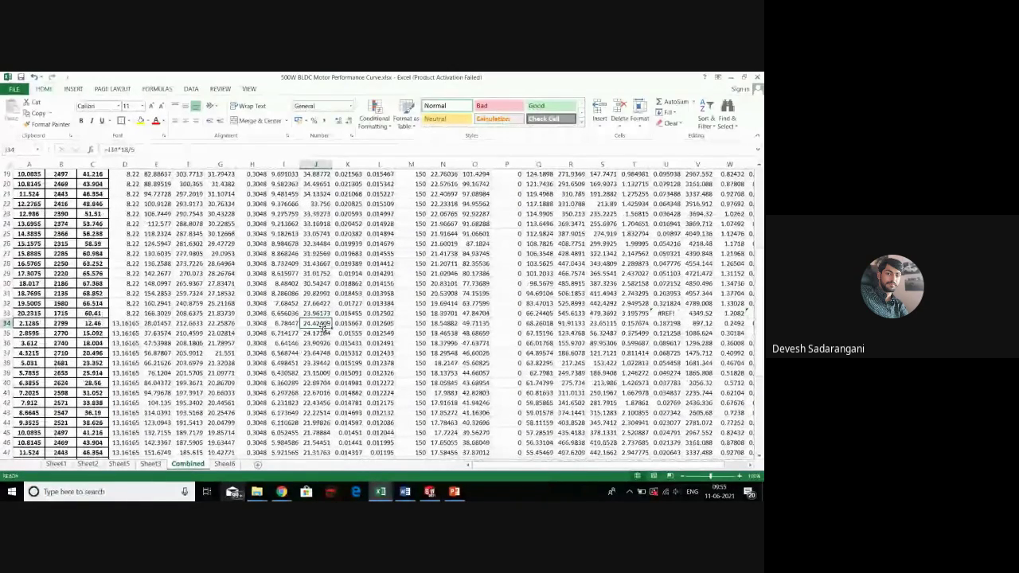
click(117, 324)
click(118, 313)
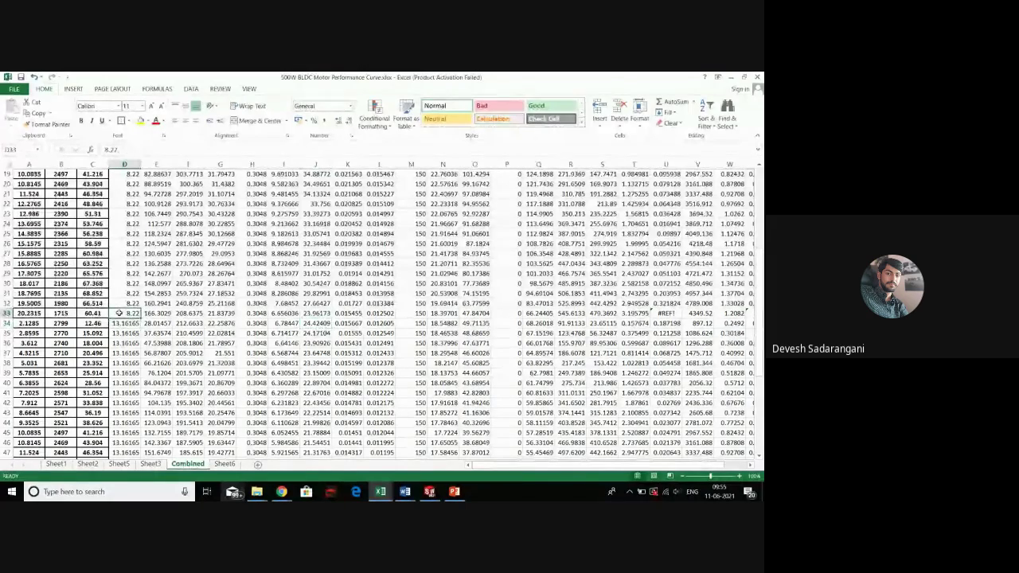
Check the speed formulas in J13 and J2, then bring up Sheet6
scroll(118, 313, up, 5)
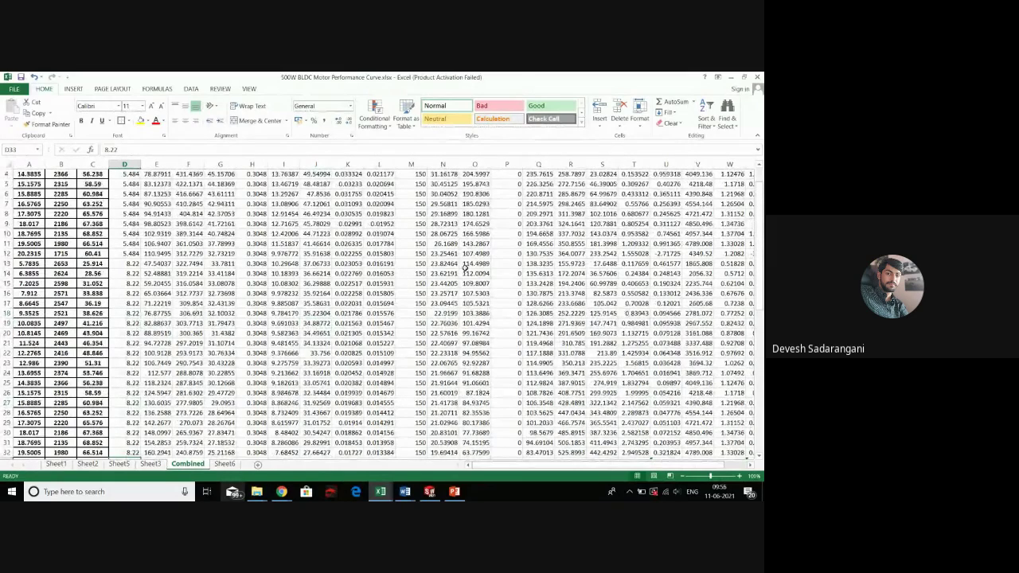
click(306, 263)
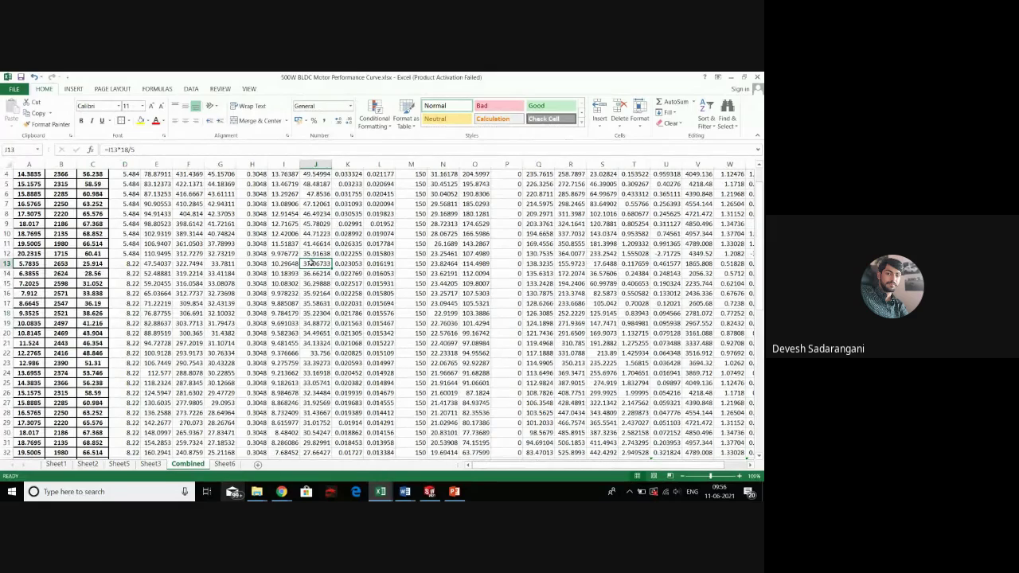
scroll(315, 239, up, 2)
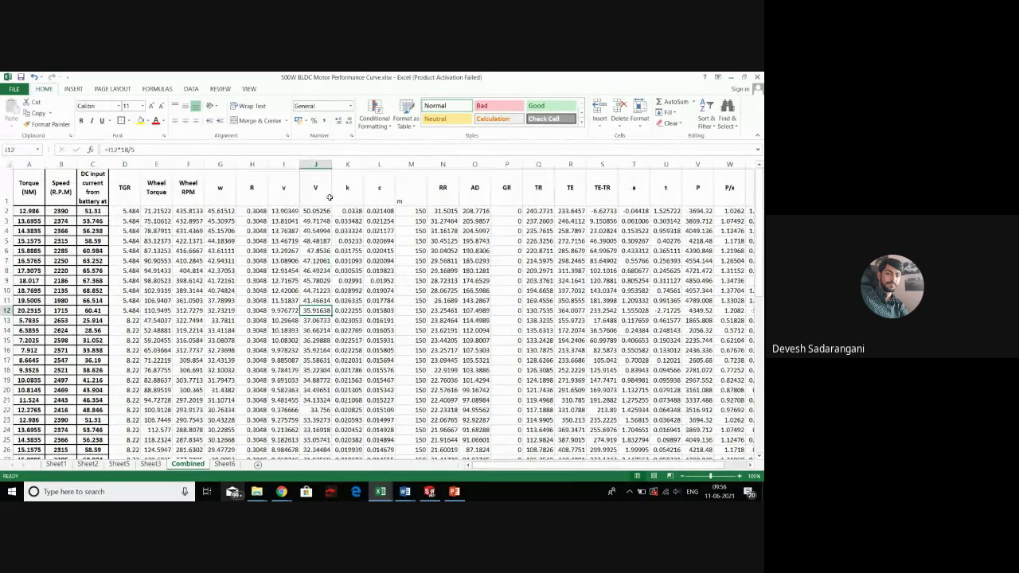
click(322, 212)
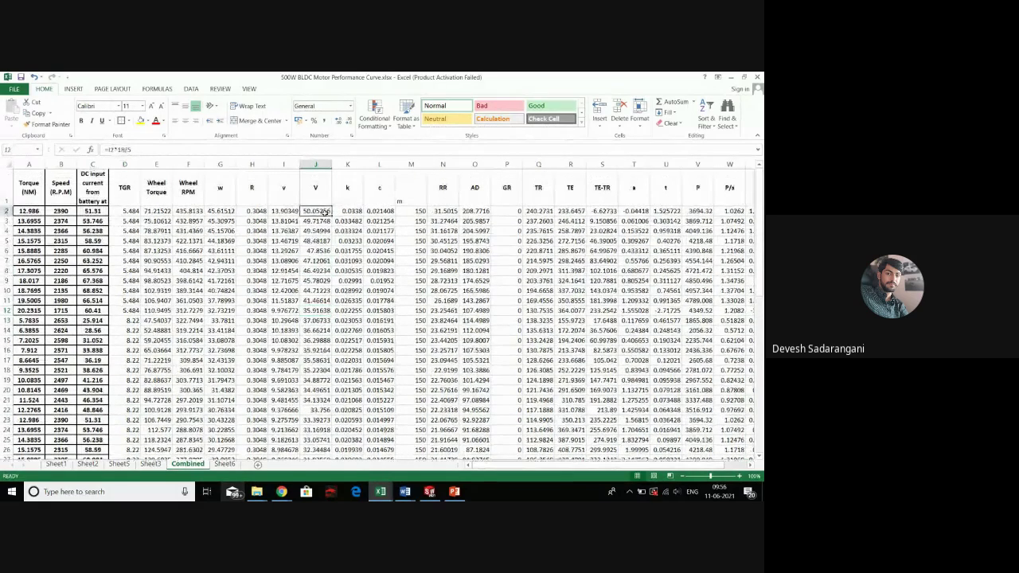
click(224, 463)
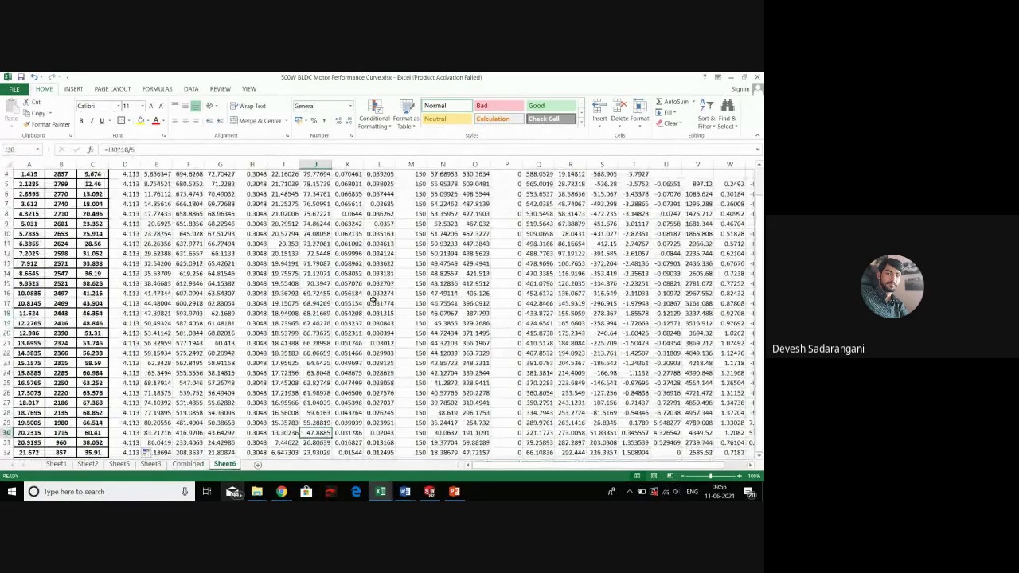
Open Sheet6's J30 speed formula for editing, then return to the Combined sheet
scroll(703, 296, down, 2)
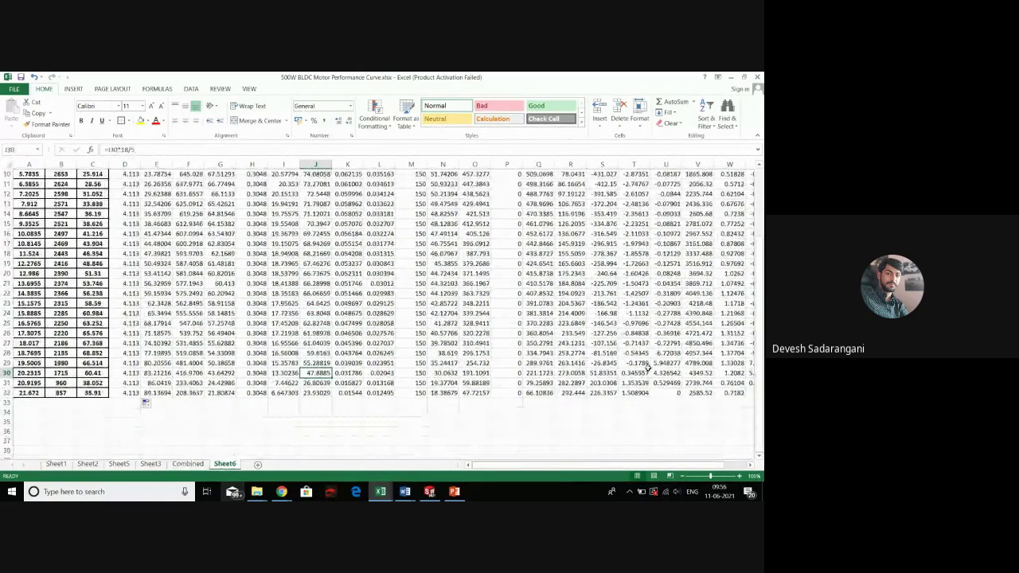
double_click(316, 373)
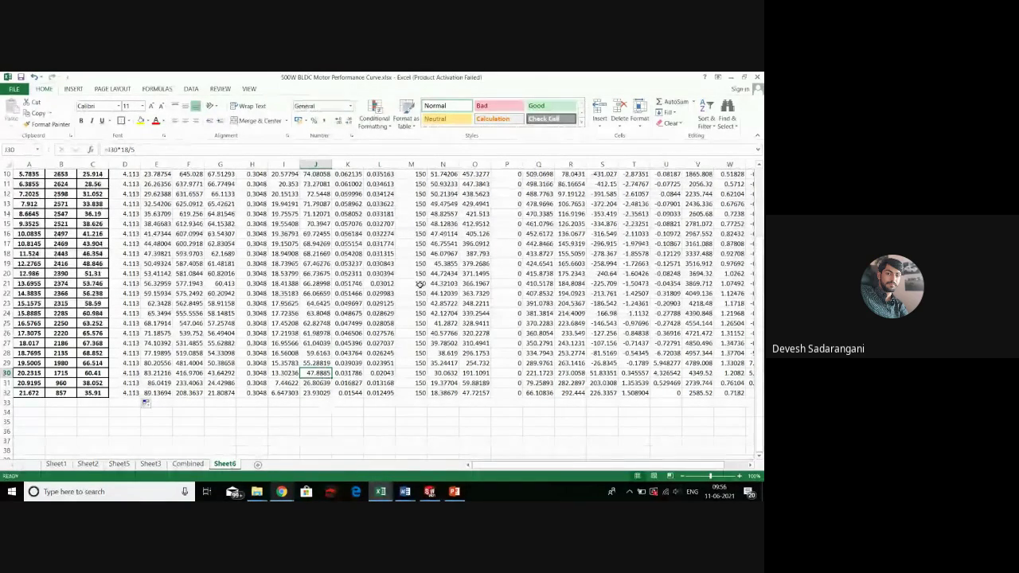
scroll(492, 295, up, 2)
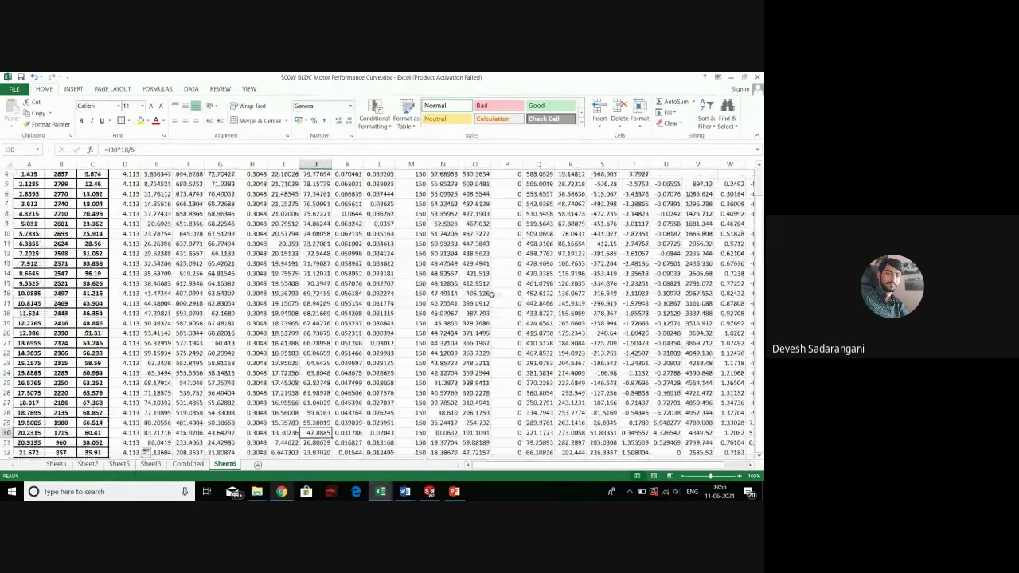
scroll(491, 295, up, 1)
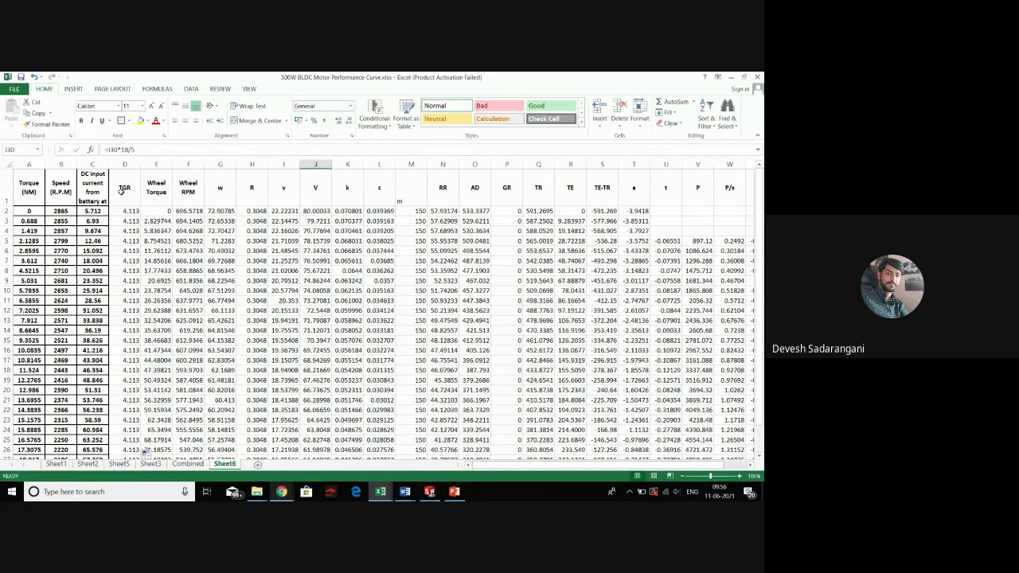
scroll(356, 439, down, 3)
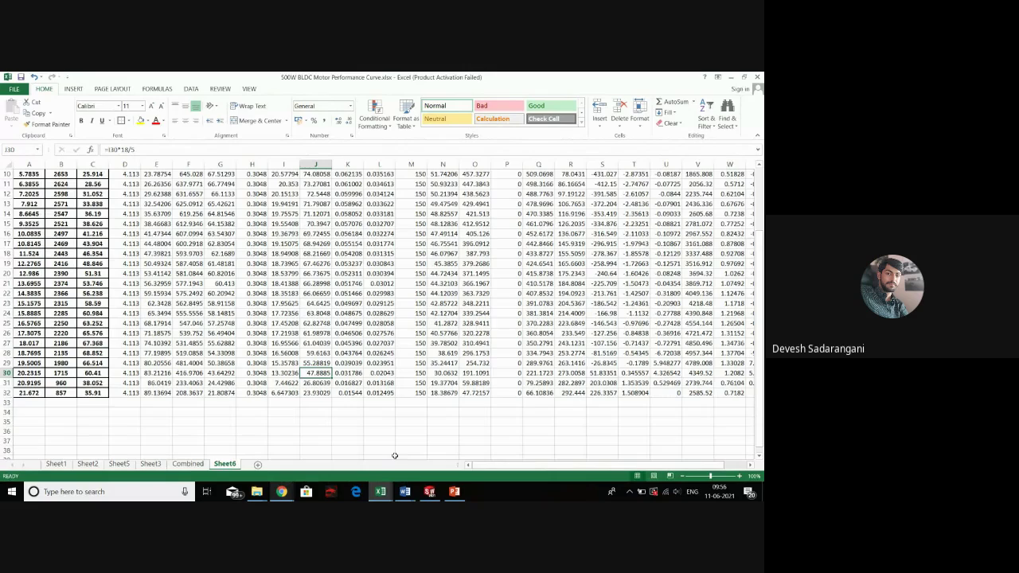
scroll(259, 362, up, 2)
scroll(259, 362, up, 2)
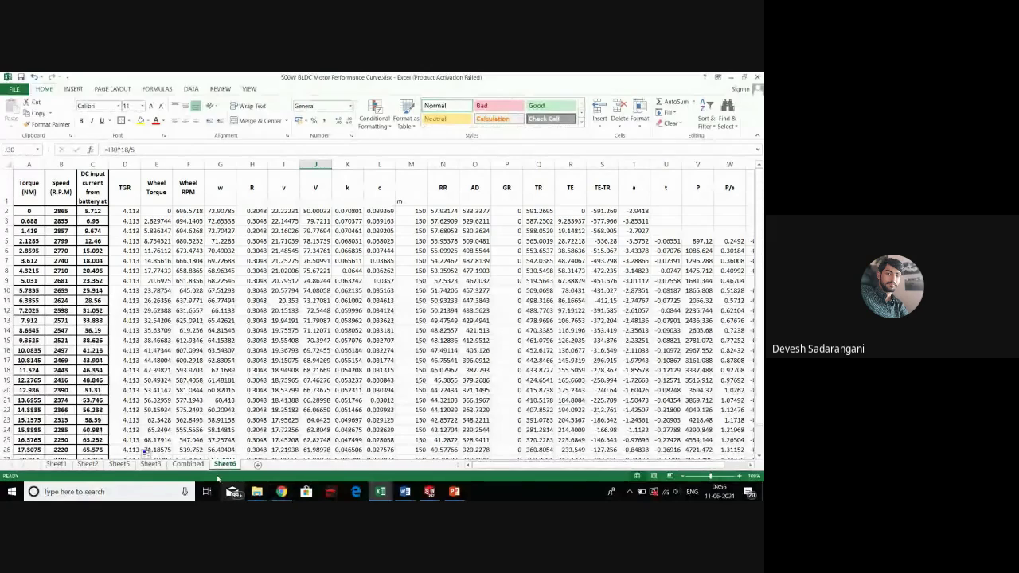
click(176, 467)
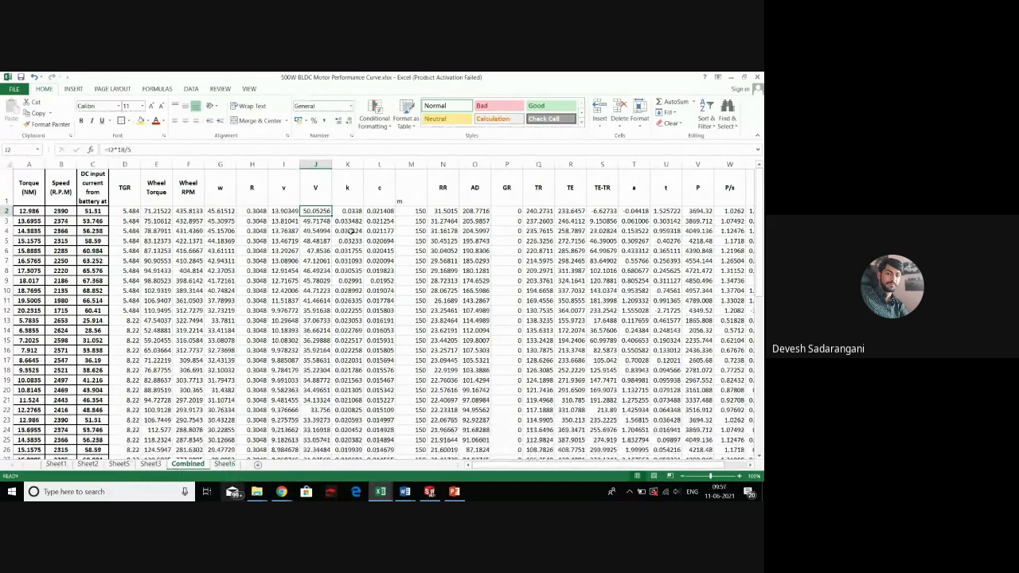
drag(482, 465, 601, 468)
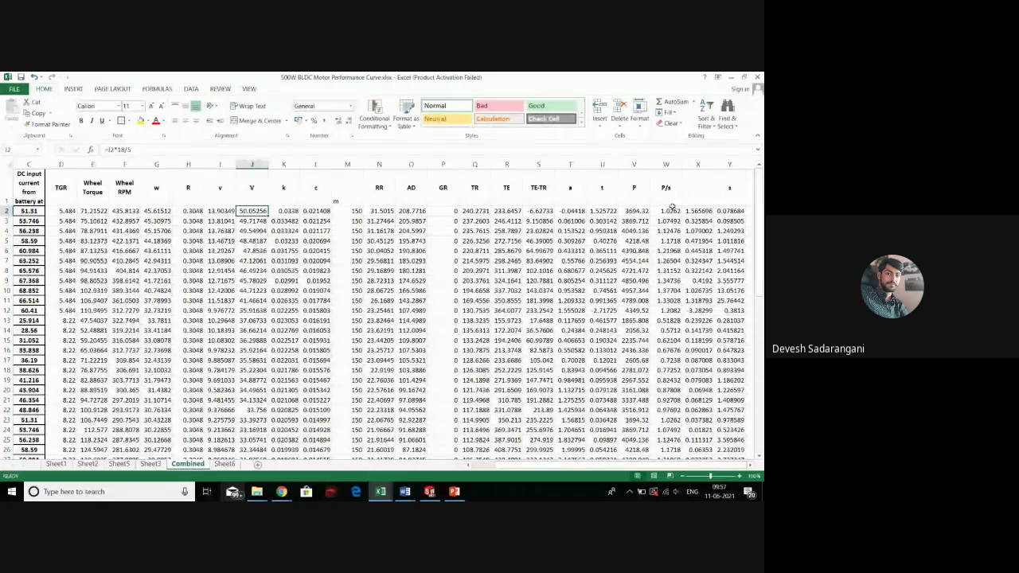
scroll(668, 411, down, 5)
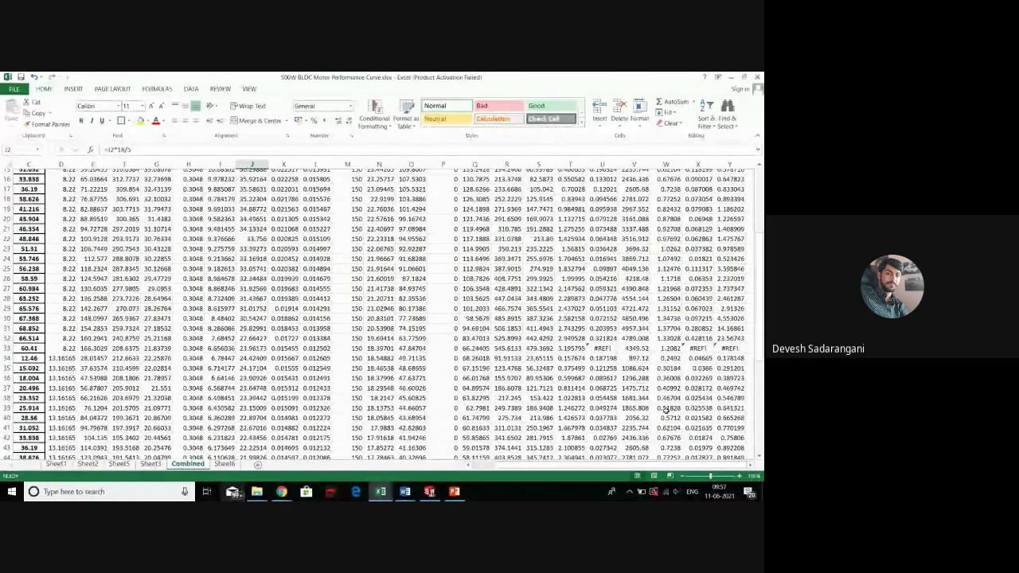
scroll(667, 411, down, 3)
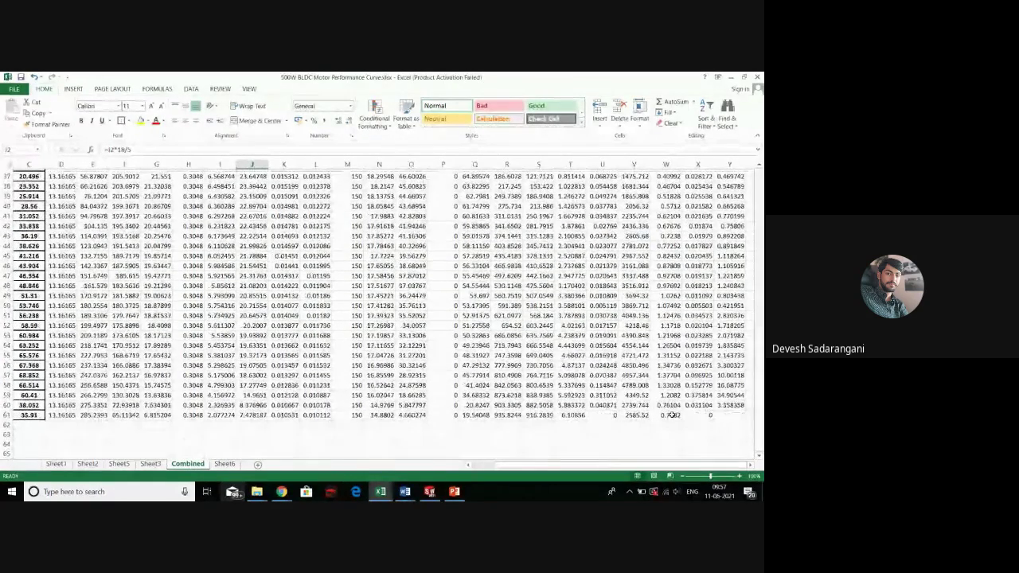
scroll(671, 413, up, 6)
scroll(672, 408, down, 5)
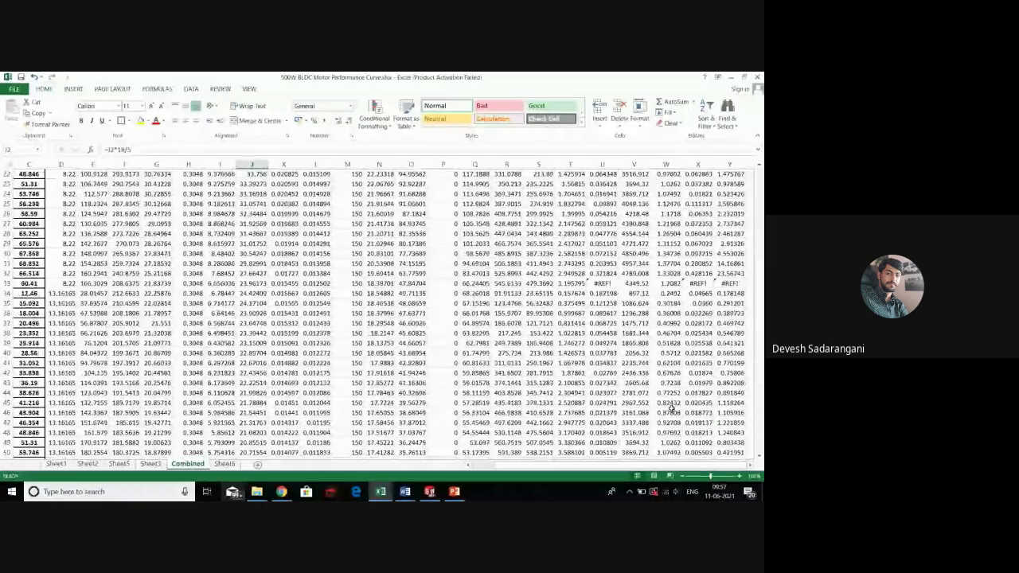
scroll(671, 408, down, 5)
Begin a =SUM( formula in the empty cell W62 below the P/s column
click(674, 422)
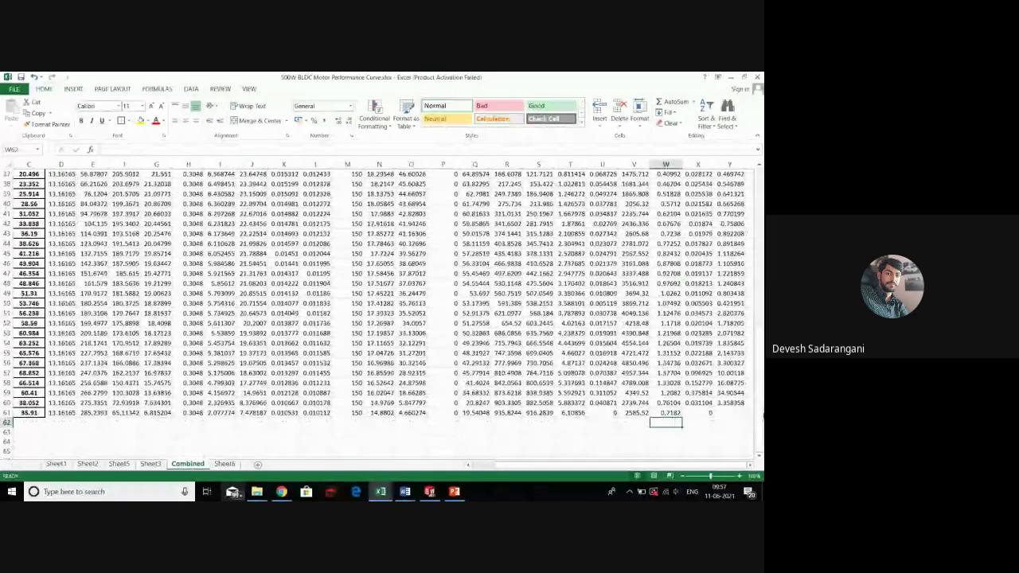
text(=)
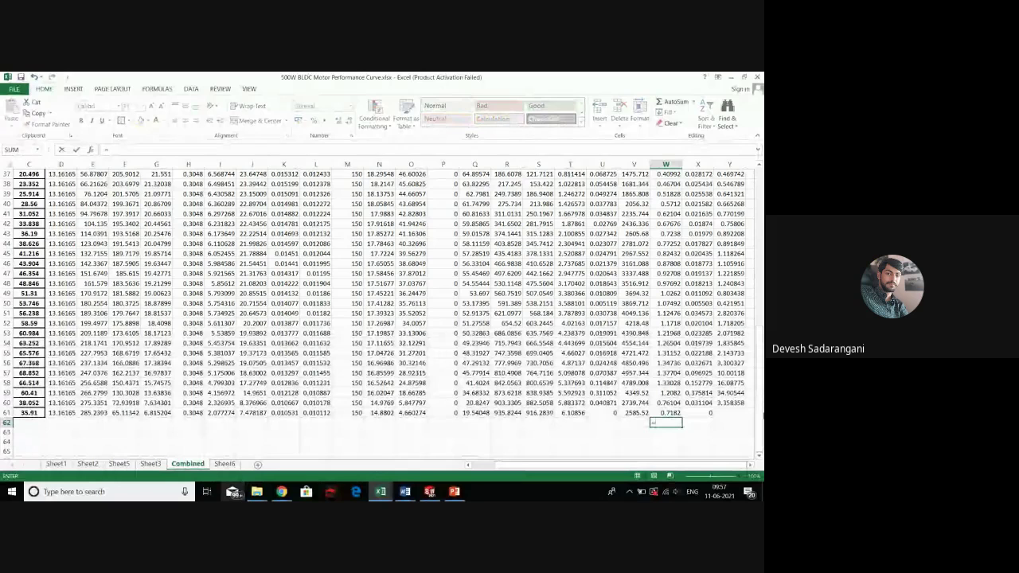
text(su)
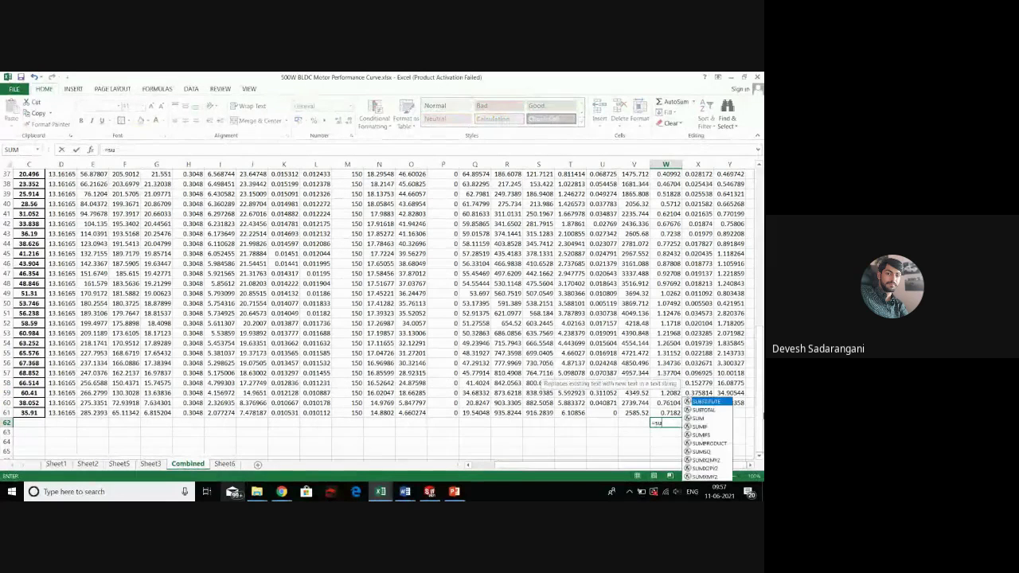
text(m()
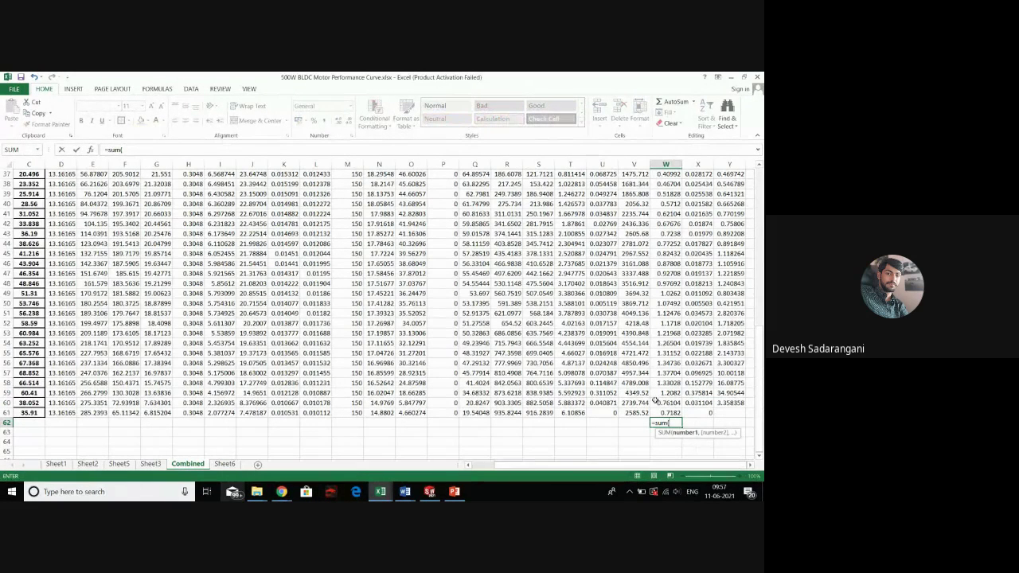
scroll(671, 411, up, 1)
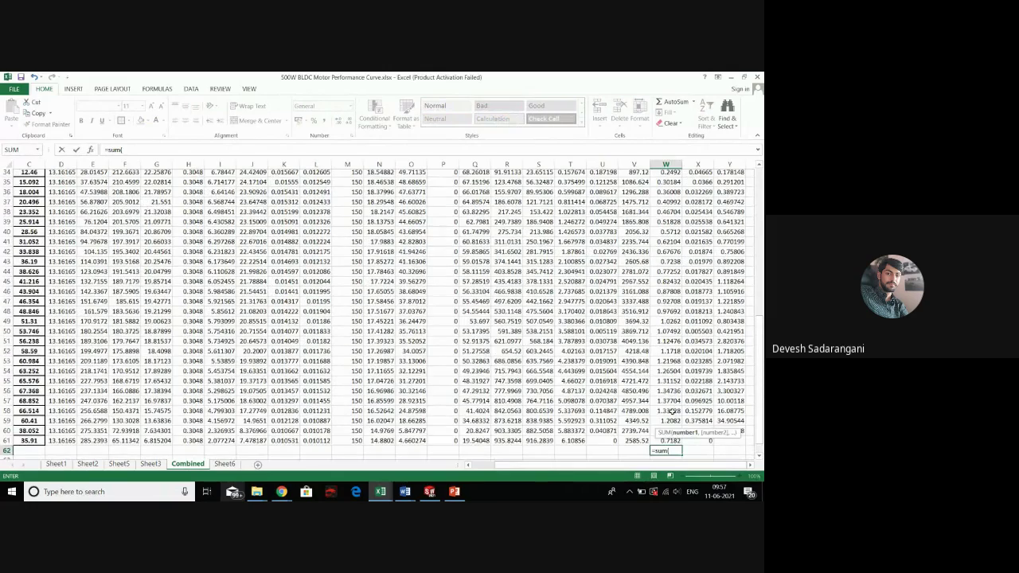
scroll(671, 412, down, 1)
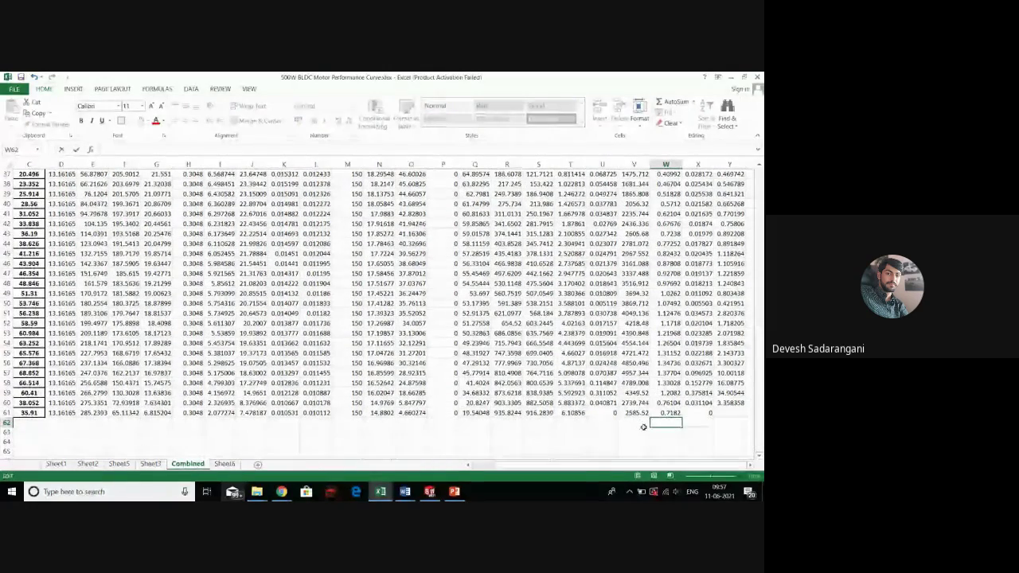
Head column X 'Power Consumed' in X1 and widen column X to show full values
scroll(647, 425, up, 6)
scroll(707, 419, up, 6)
scroll(733, 193, down, 2)
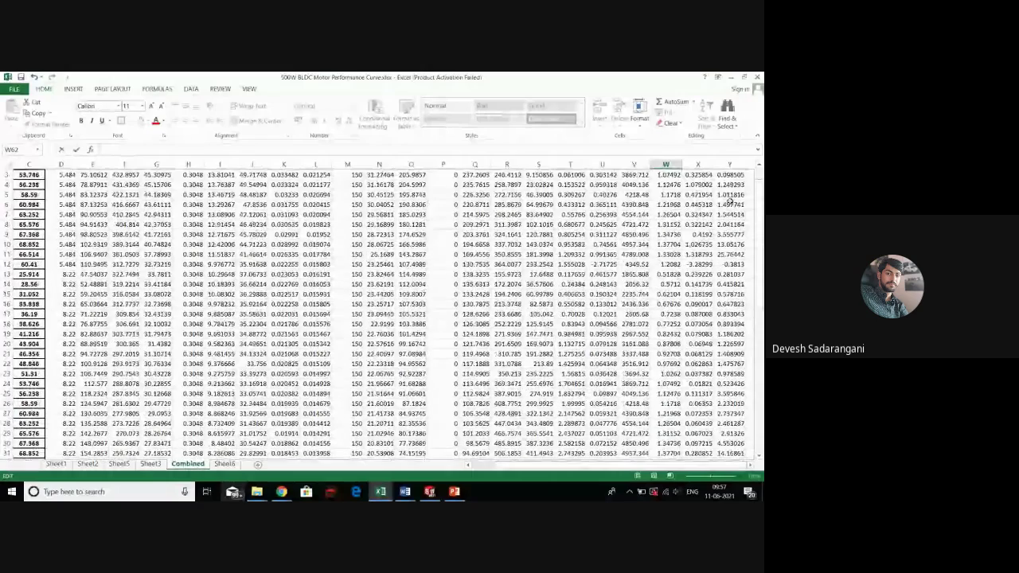
scroll(732, 193, up, 2)
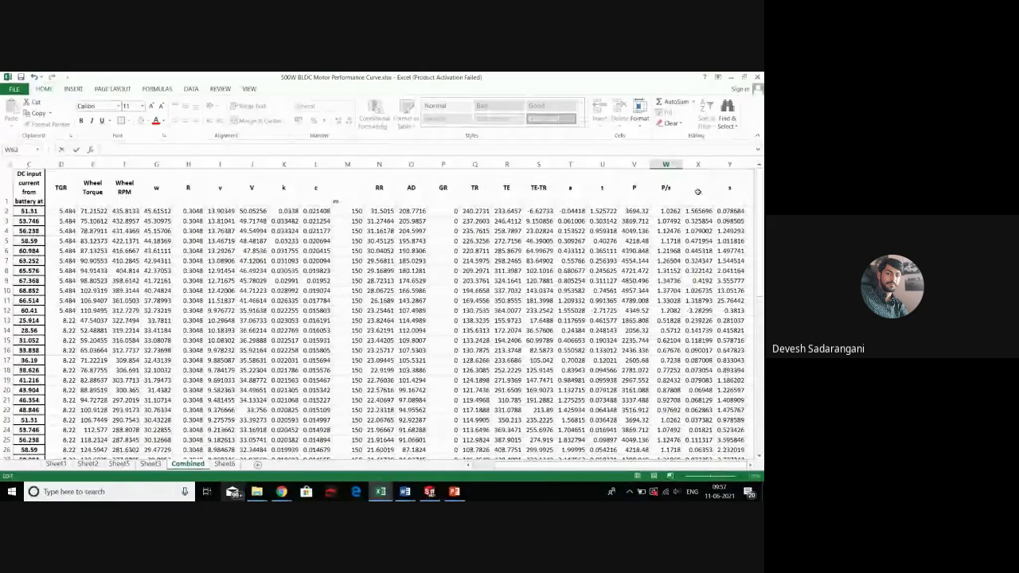
click(698, 192)
text(P)
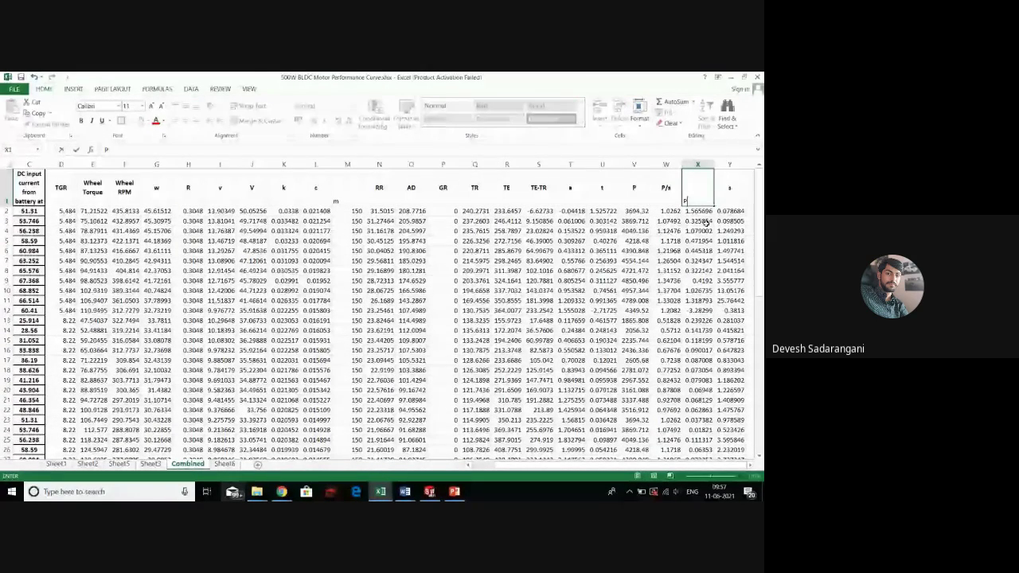
text(oweeer\\\)
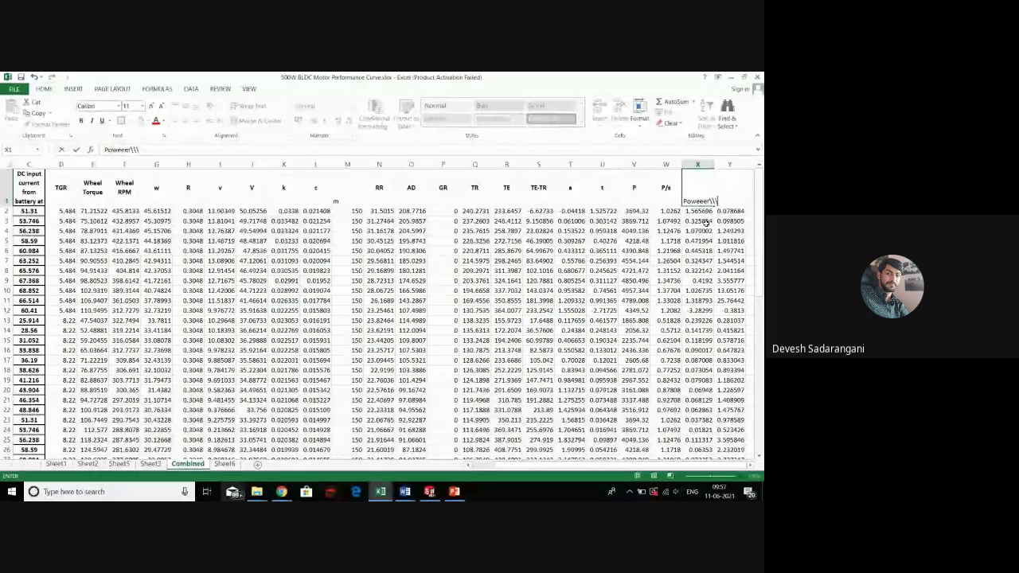
key(BackSpace)
key(BackSpace)
key(BackSpace)
key(BackSpace)
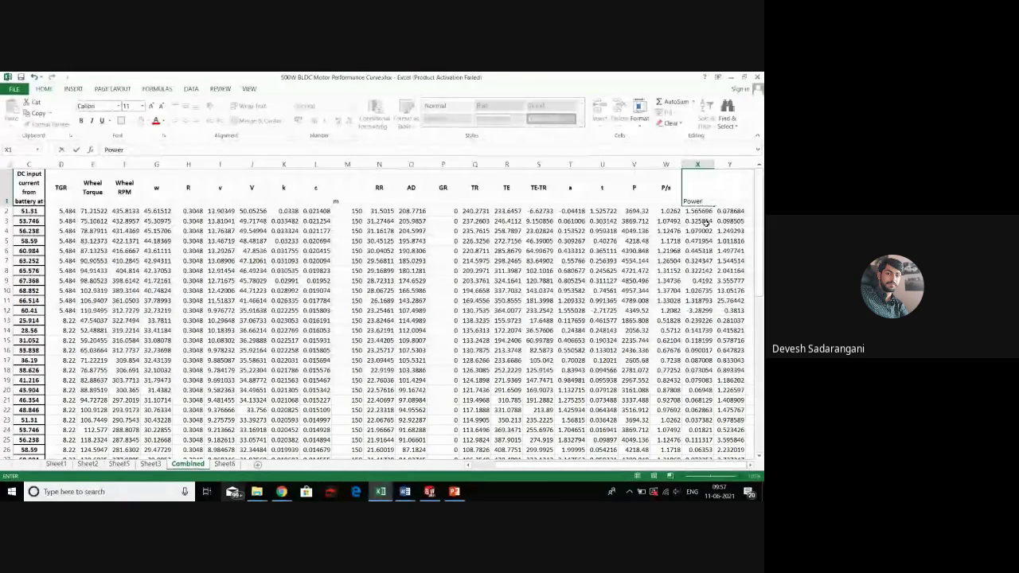
text(Consumes)
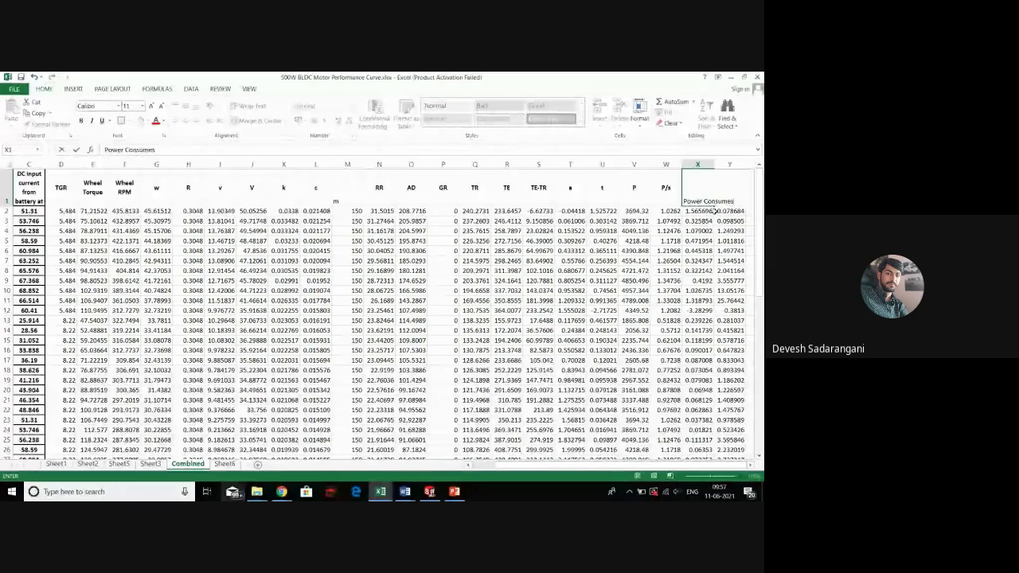
key(BackSpace)
text(d)
click(693, 271)
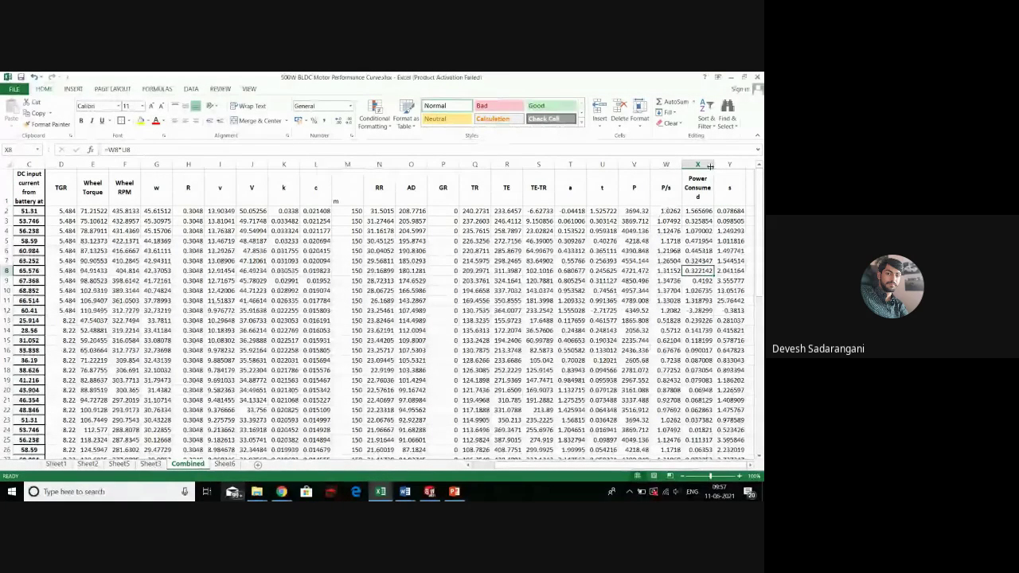
drag(710, 165, 719, 166)
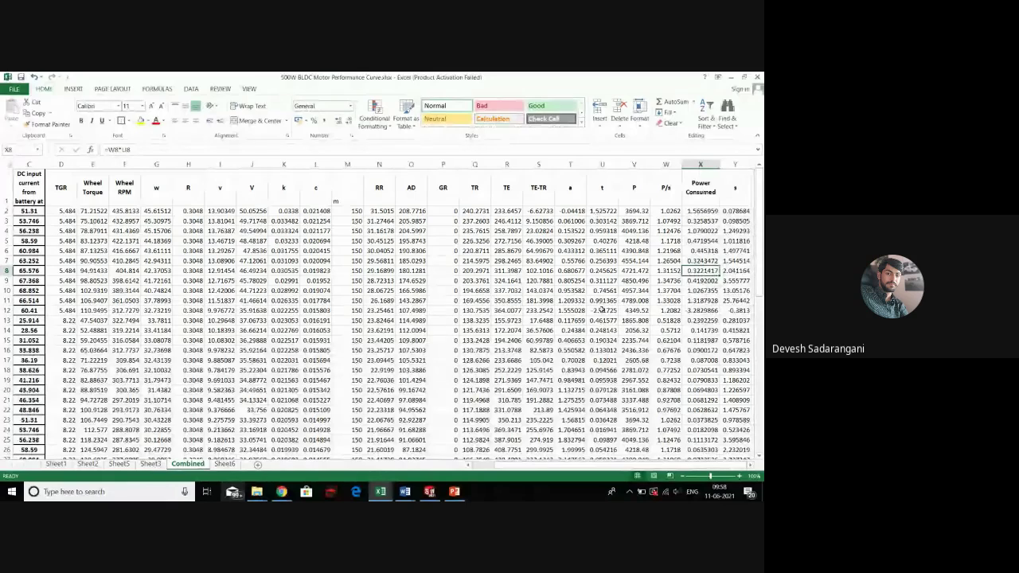
click(603, 309)
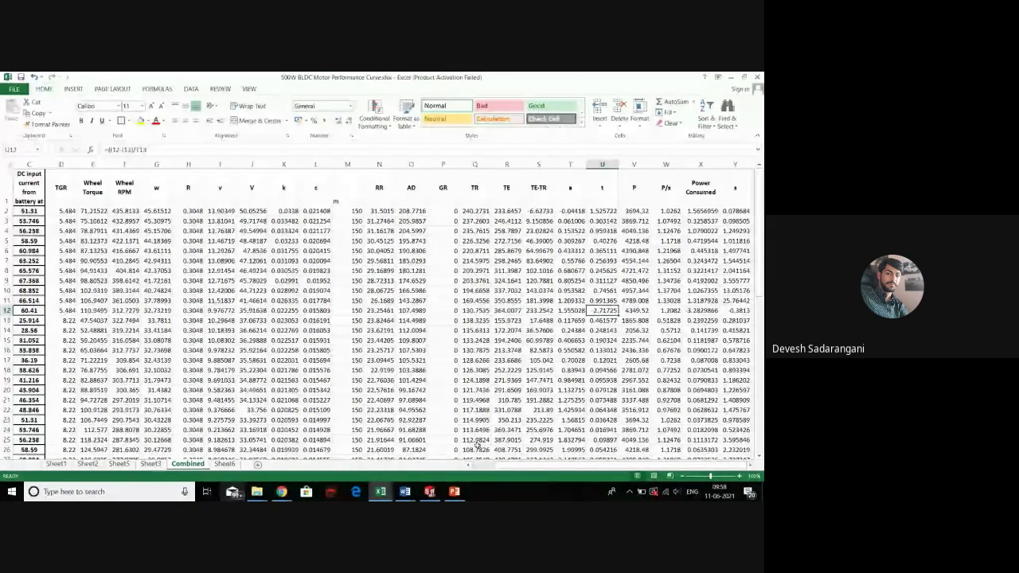
drag(509, 470, 484, 468)
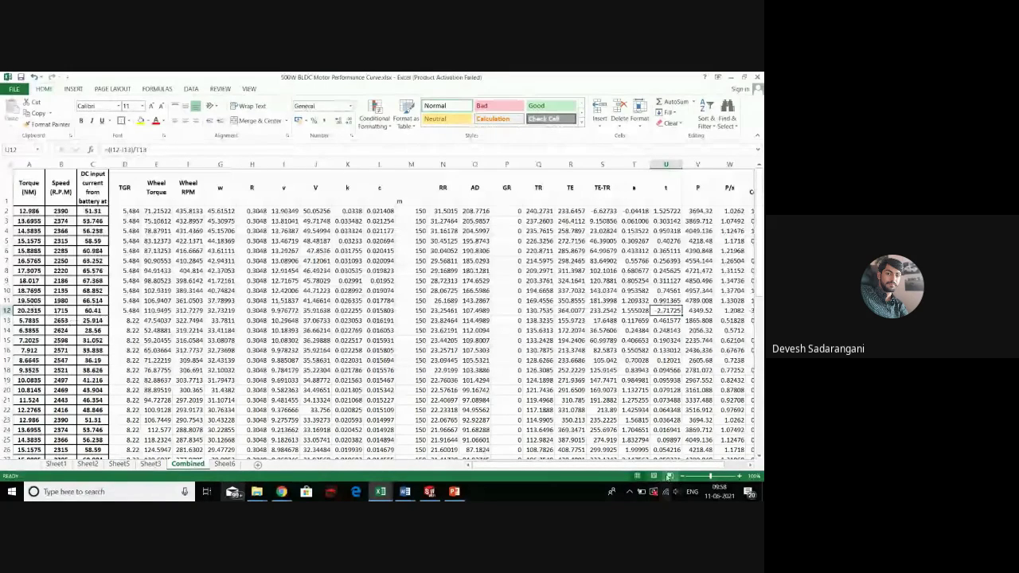
scroll(714, 457, right, 2)
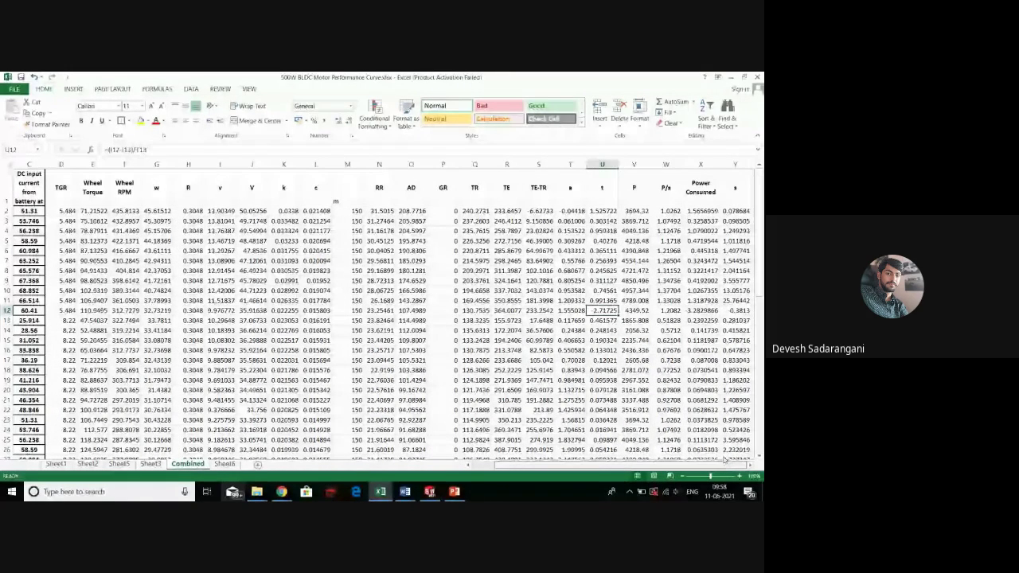
Edit U12's formula so its t value becomes positive, reading 2.717254
double_click(590, 310)
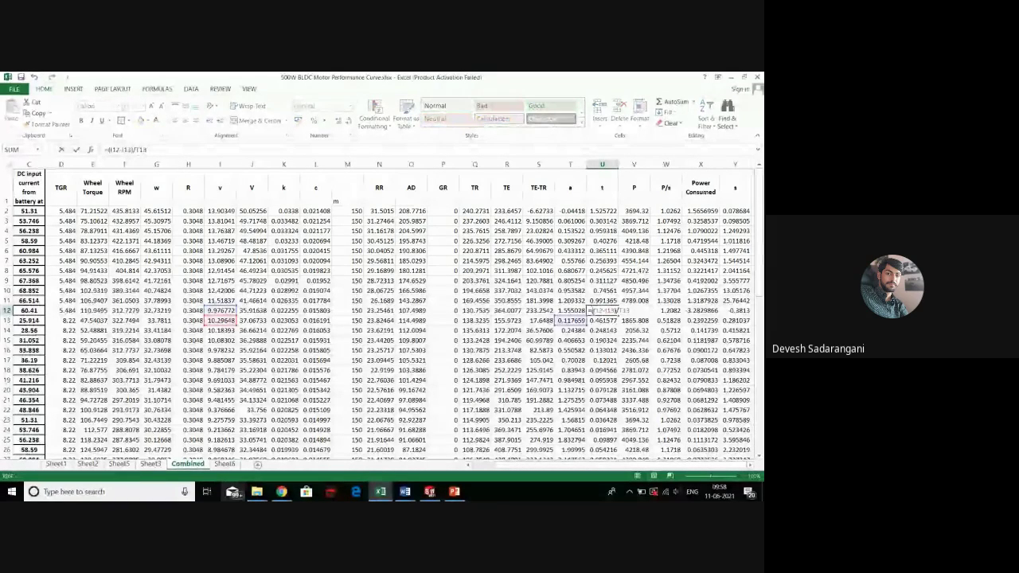
key(Escape)
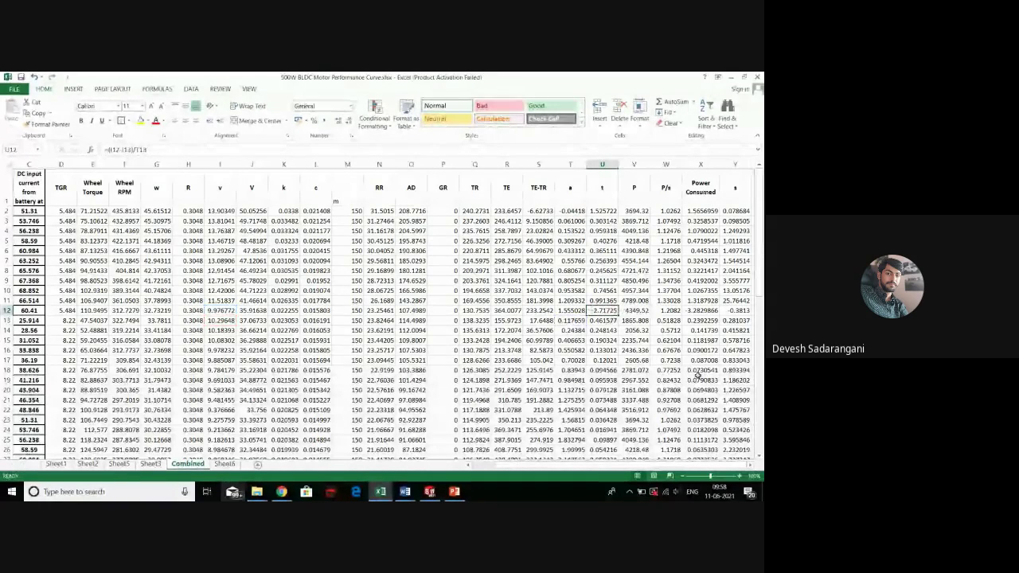
double_click(592, 311)
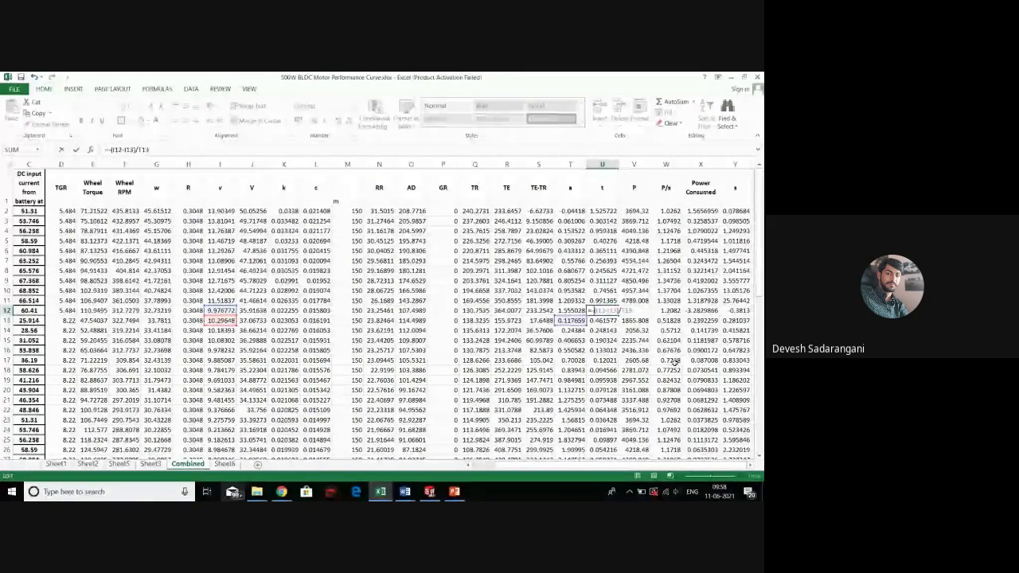
click(673, 361)
text(/)
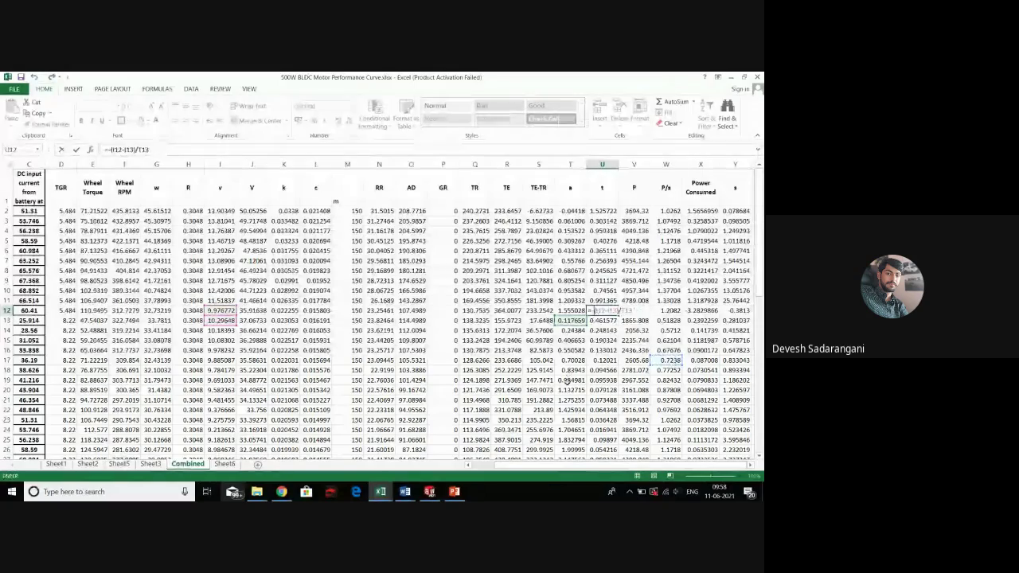
key(Return)
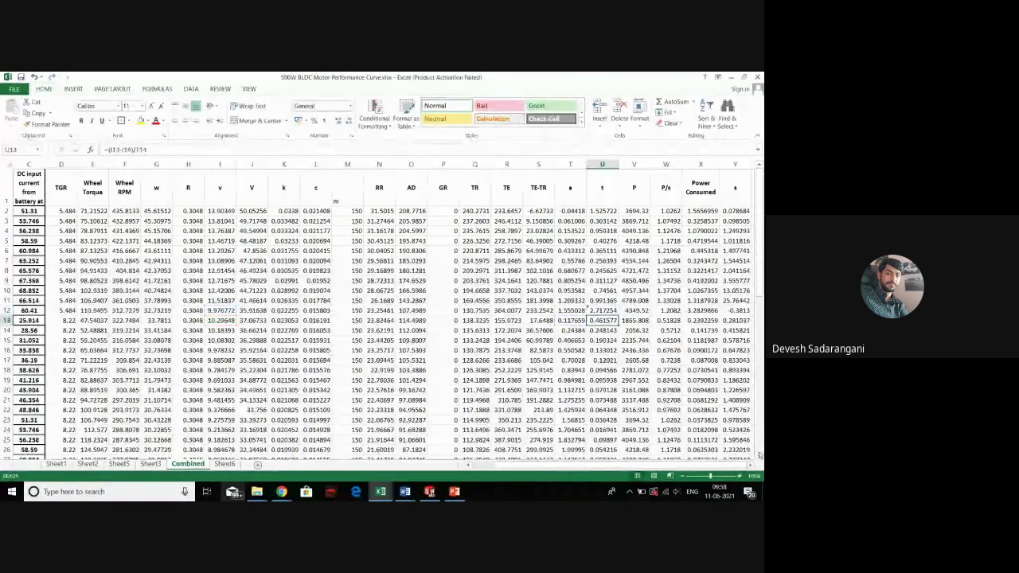
scroll(529, 398, down, 4)
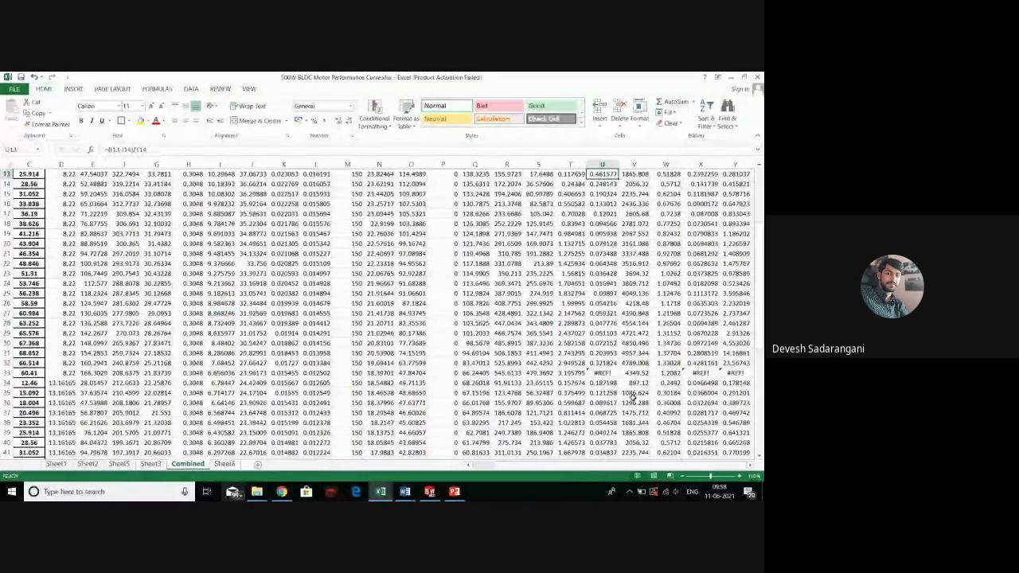
scroll(633, 399, down, 4)
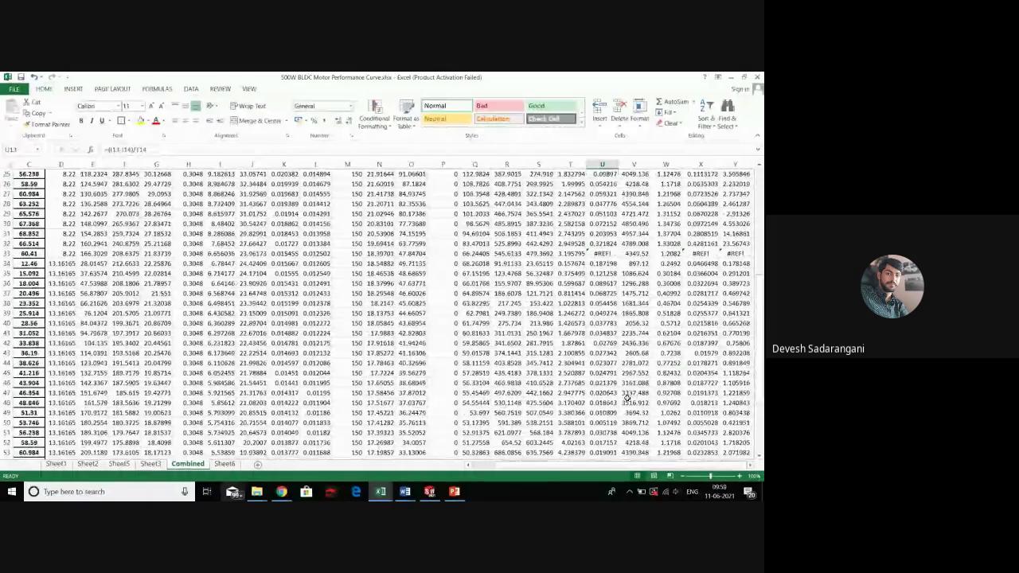
scroll(628, 397, up, 1)
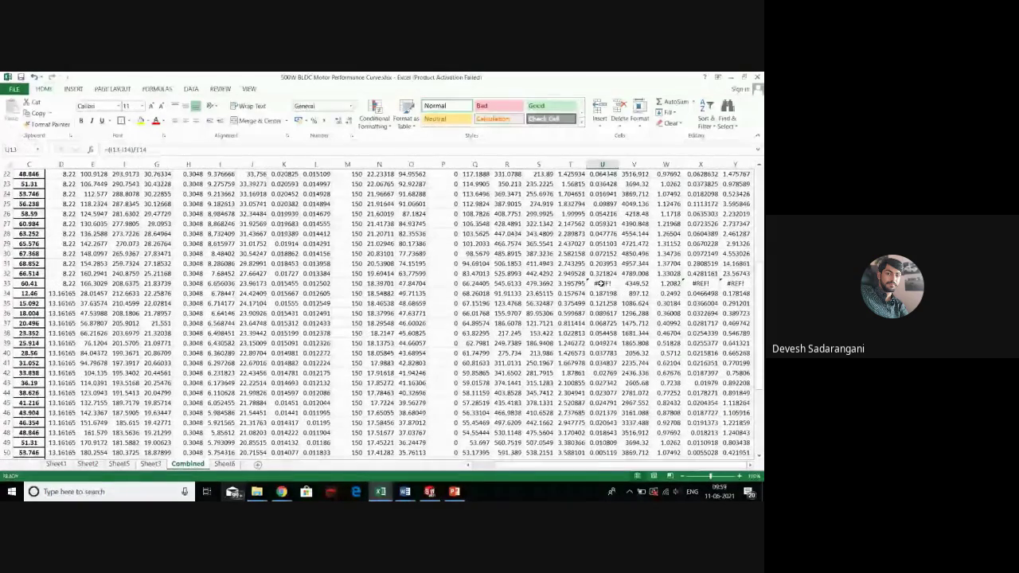
Replace the #REF! errors in U33, X33 and Y33 with 0
click(602, 283)
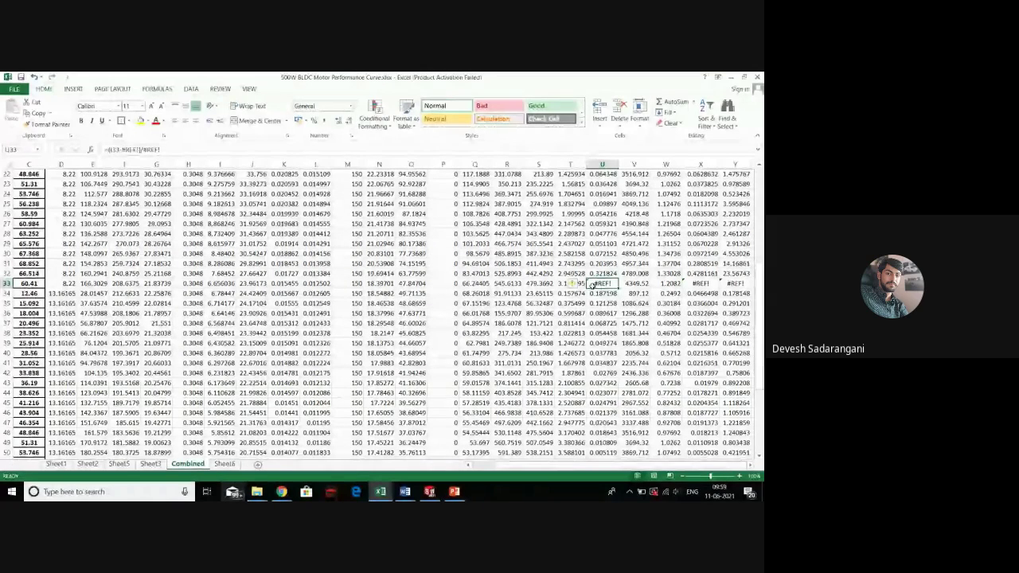
text(0)
key(Return)
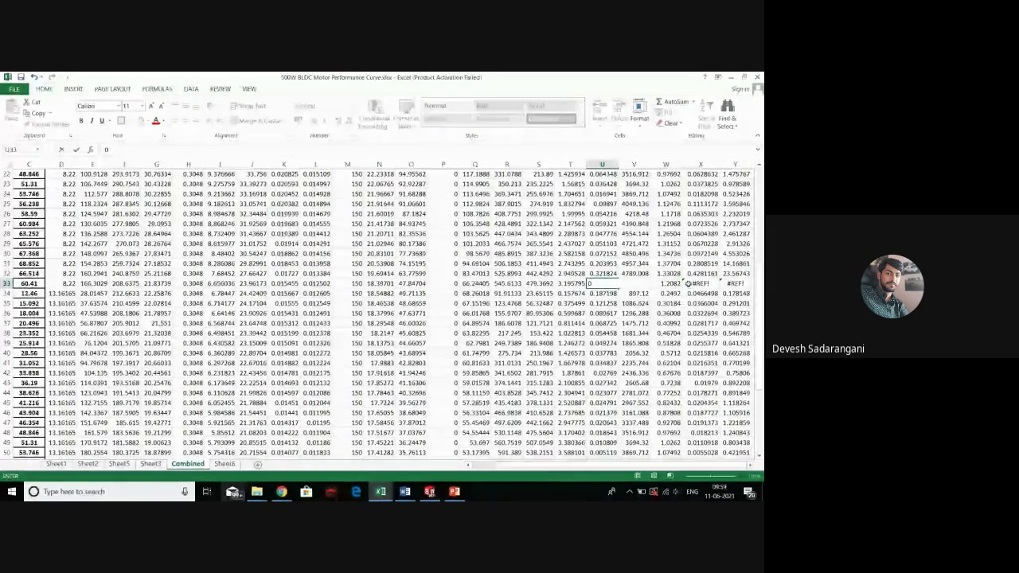
double_click(694, 283)
text(0)
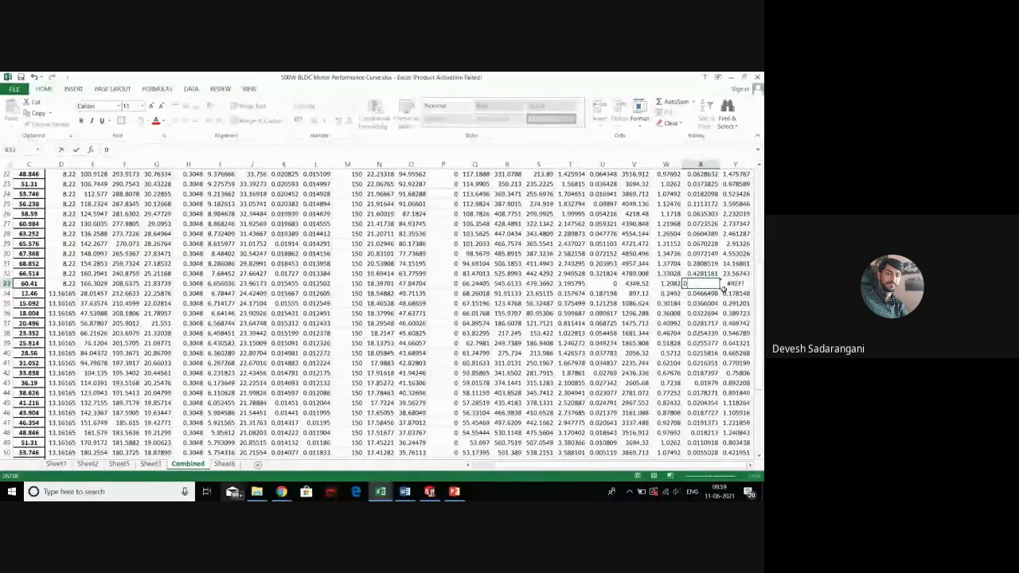
key(Tab)
text(0)
Inspect column Y's s formula =((I15*I15)-(I16*I16))/2*T16, filled down through row 61
scroll(548, 275, up, 3)
scroll(547, 275, up, 4)
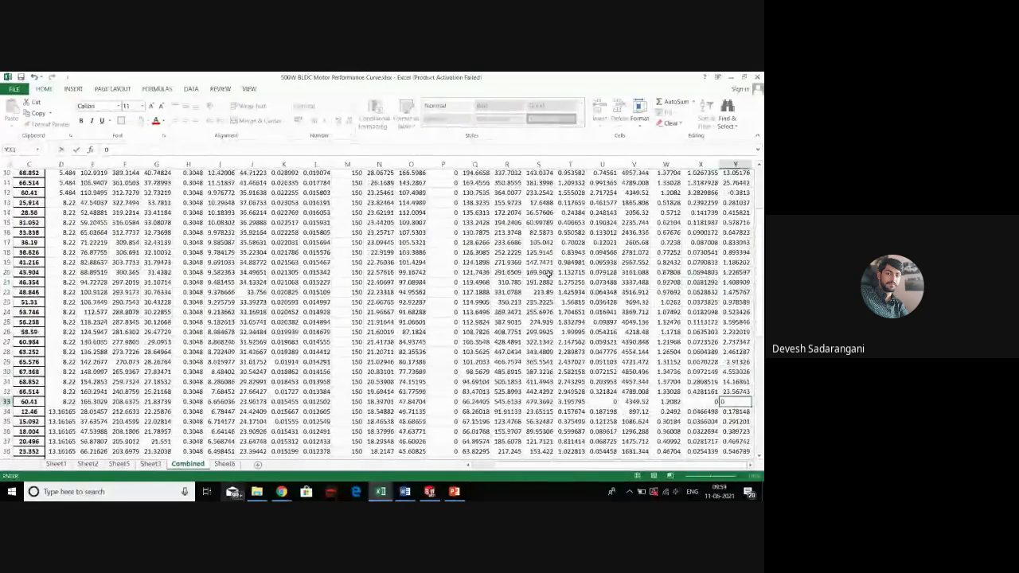
scroll(548, 272, down, 2)
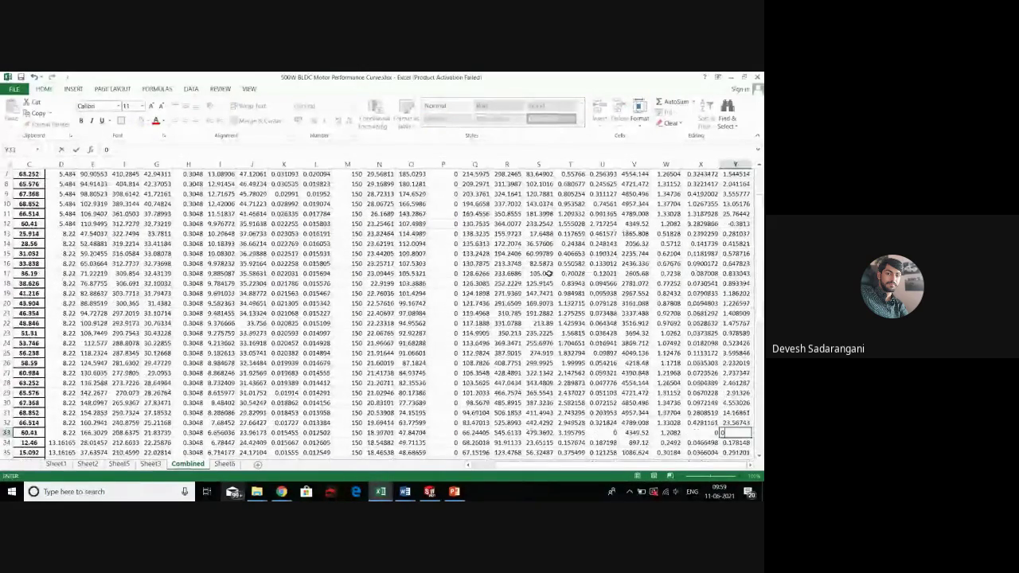
scroll(548, 273, up, 2)
scroll(548, 274, down, 2)
scroll(549, 271, down, 4)
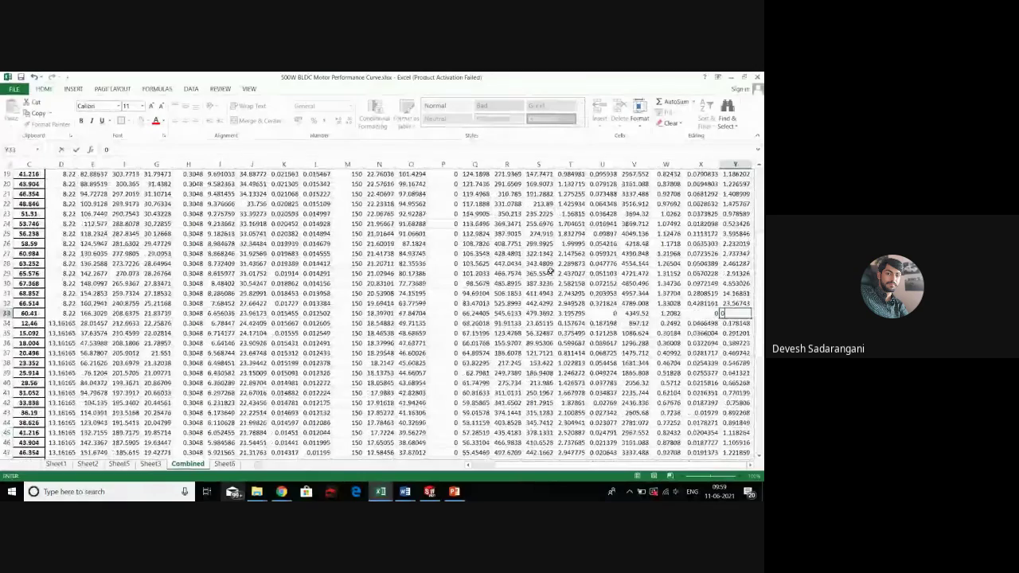
scroll(549, 271, down, 7)
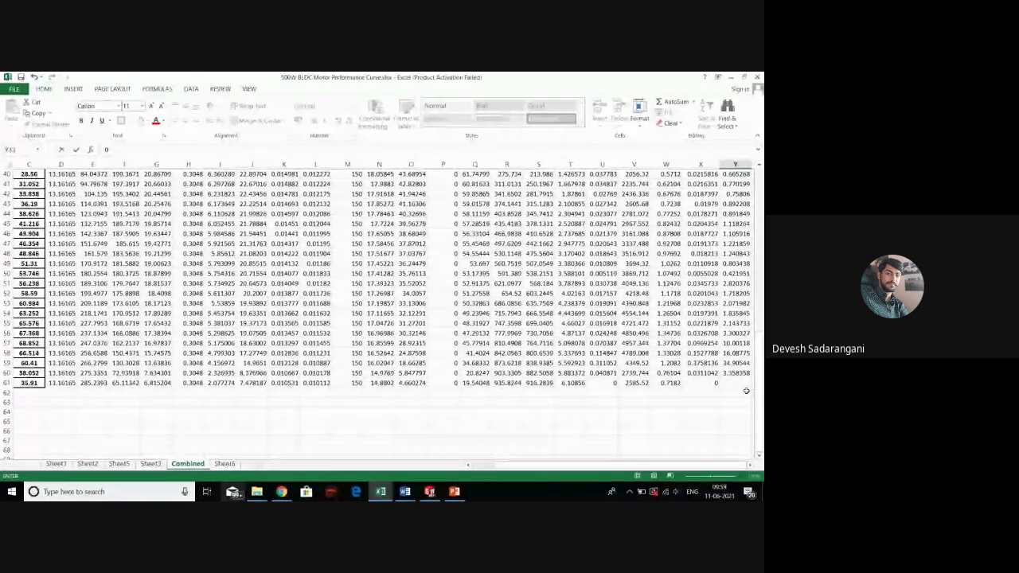
scroll(746, 391, up, 10)
click(735, 223)
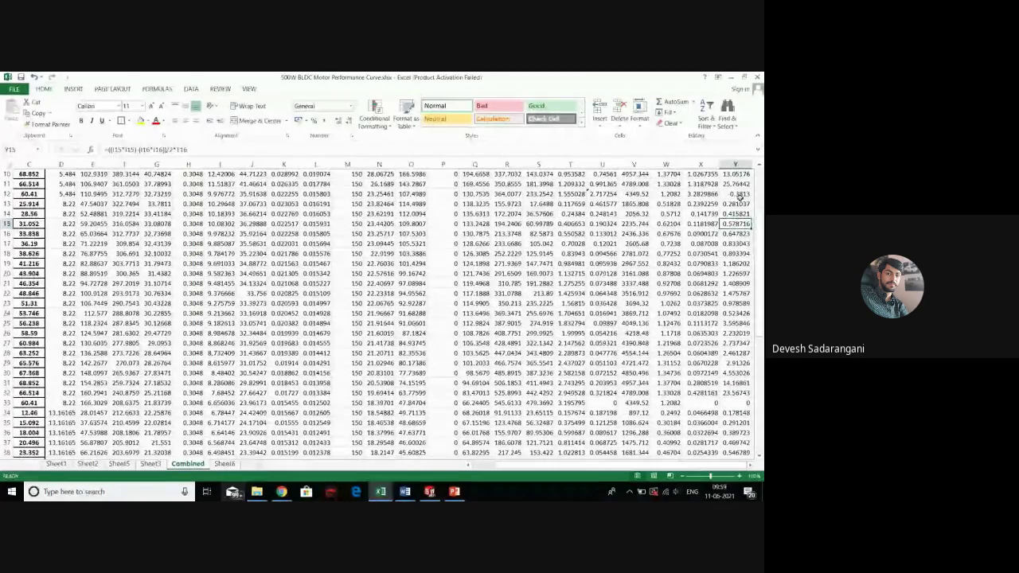
scroll(741, 197, up, 3)
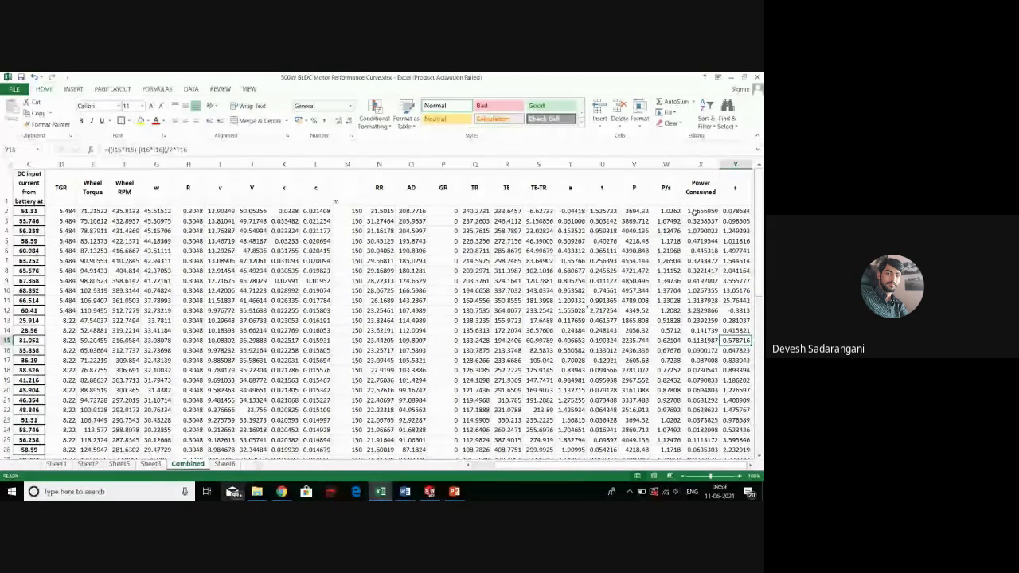
scroll(695, 211, down, 3)
scroll(694, 213, down, 10)
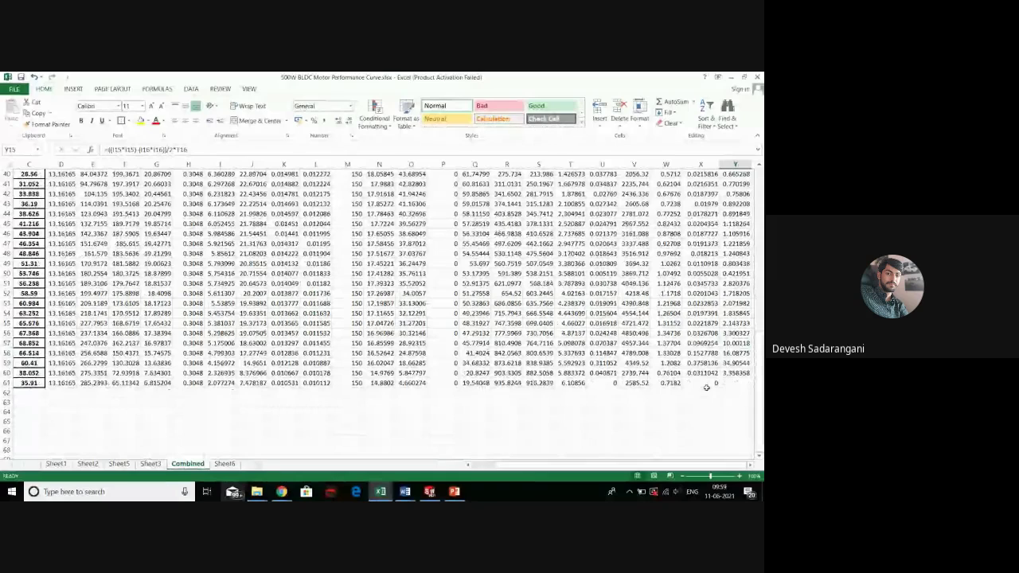
Total X2:X61 in X62 with =SUM, giving 14.043836, and verify its range
click(706, 390)
text(=s)
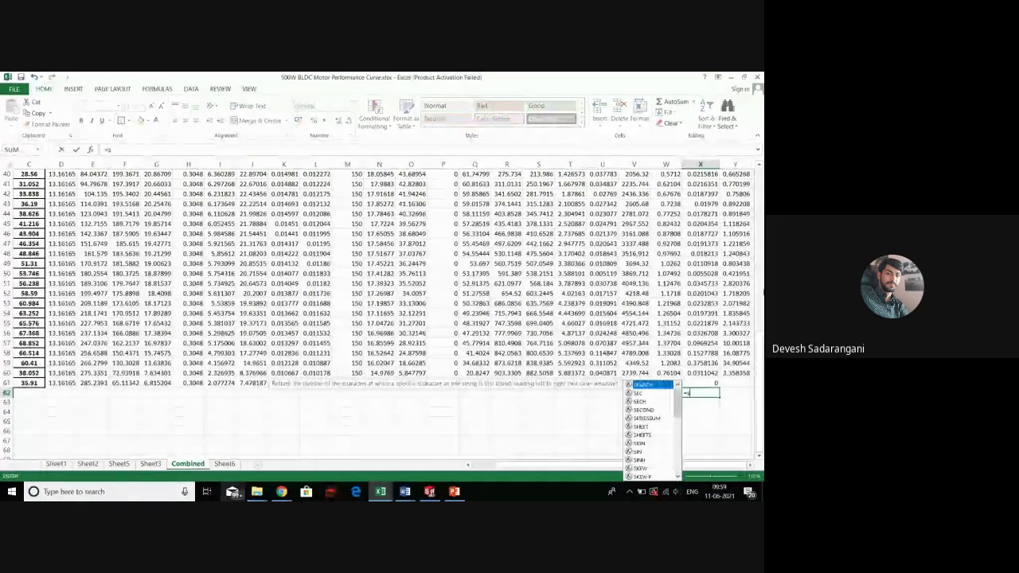
text(um)
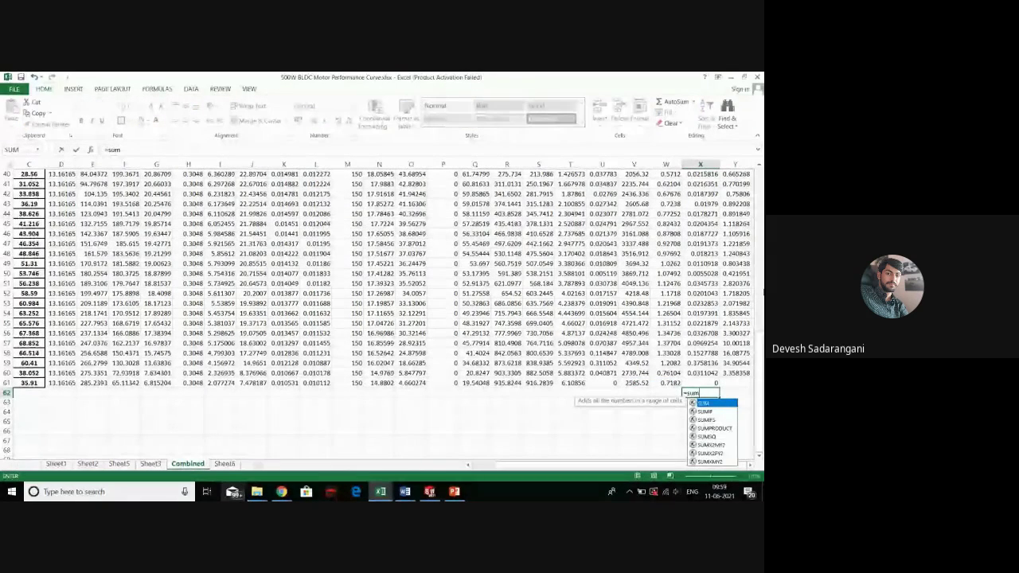
text(()
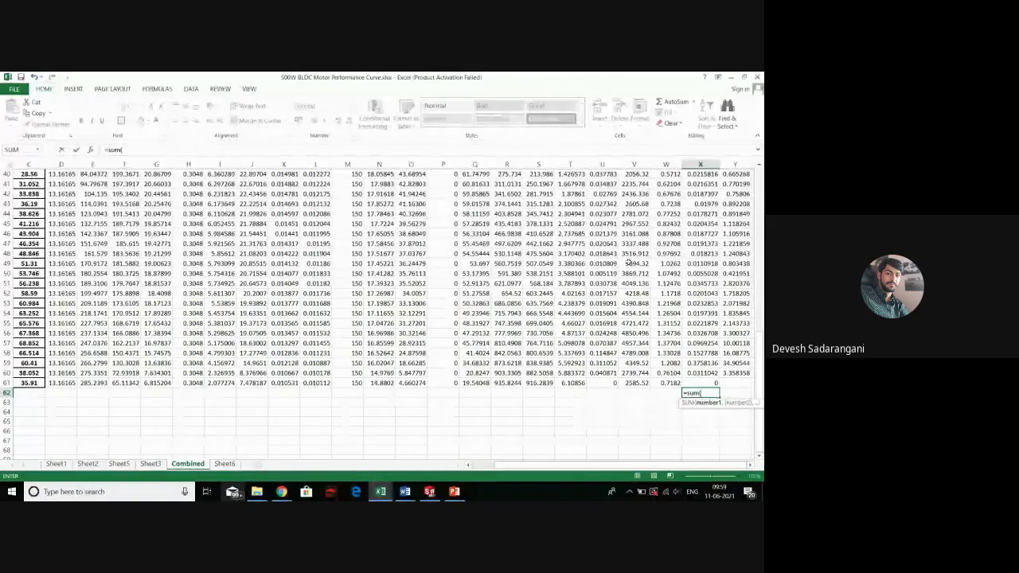
drag(704, 384, 695, 212)
key(Return)
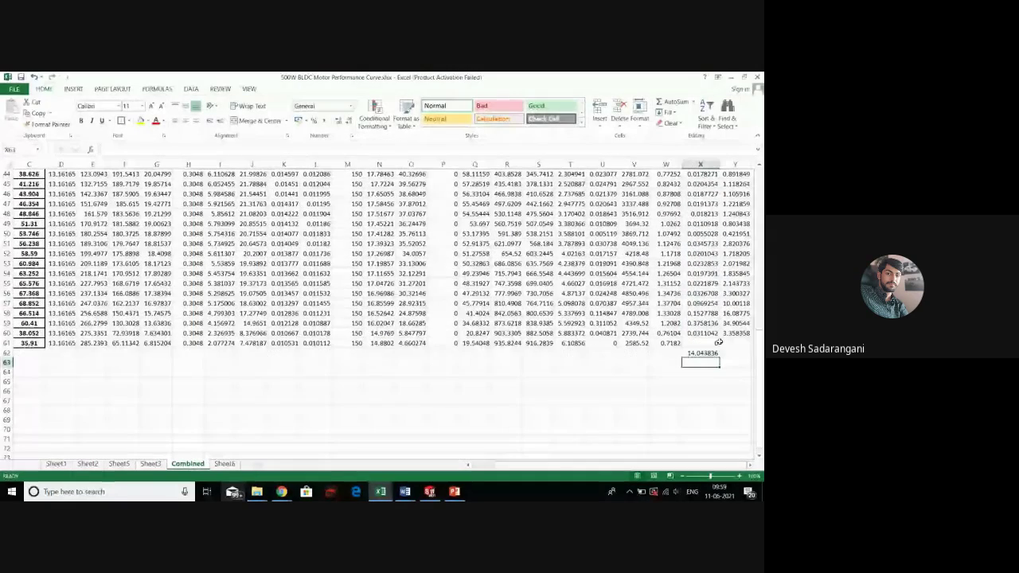
click(707, 353)
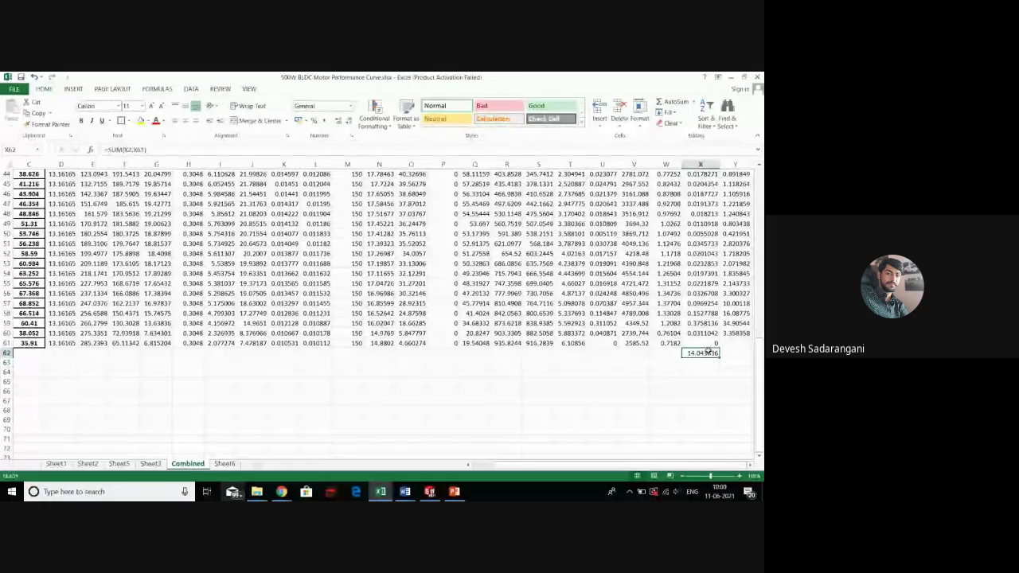
double_click(707, 353)
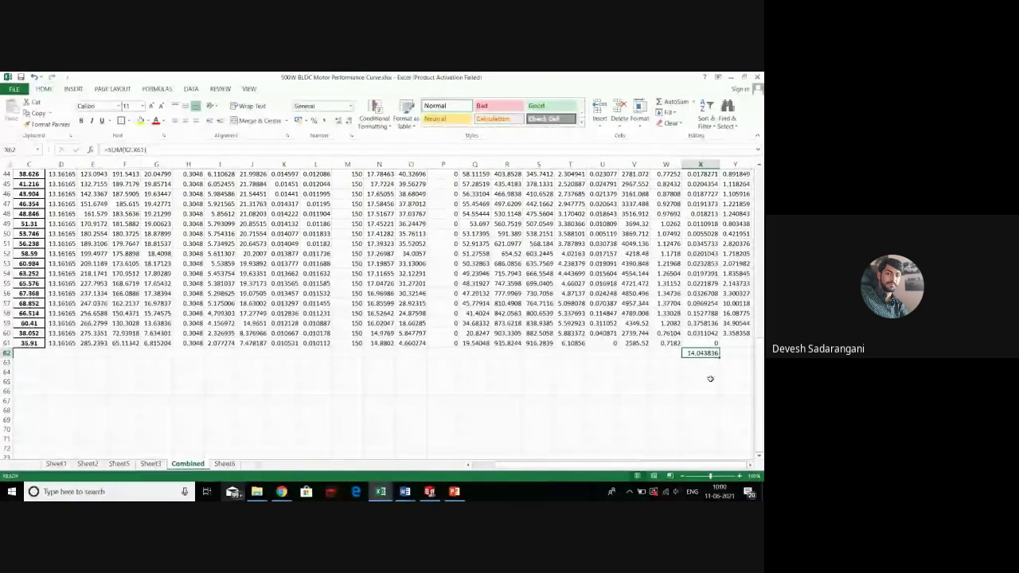
scroll(696, 357, up, 4)
scroll(697, 356, up, 6)
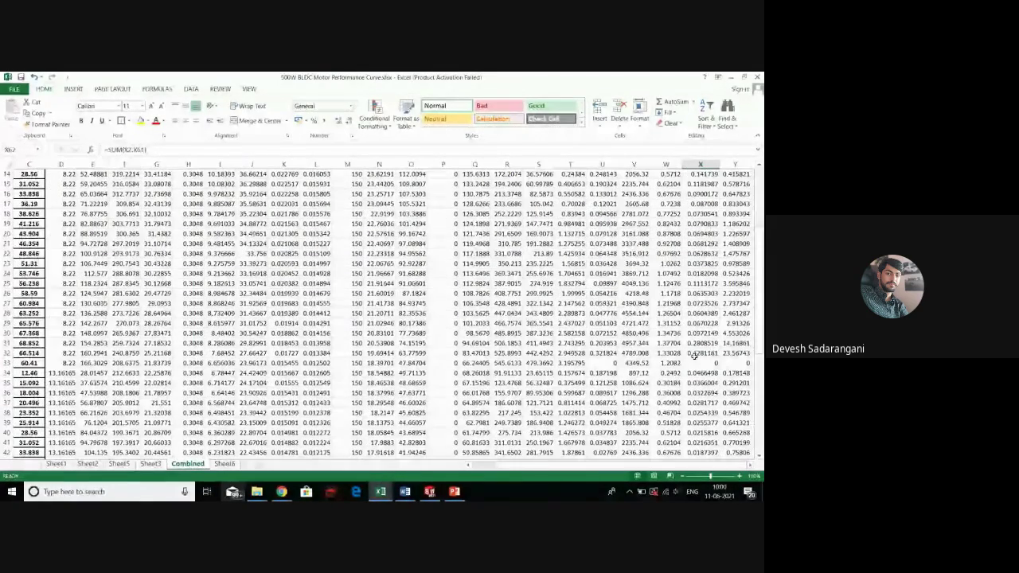
scroll(696, 354, up, 5)
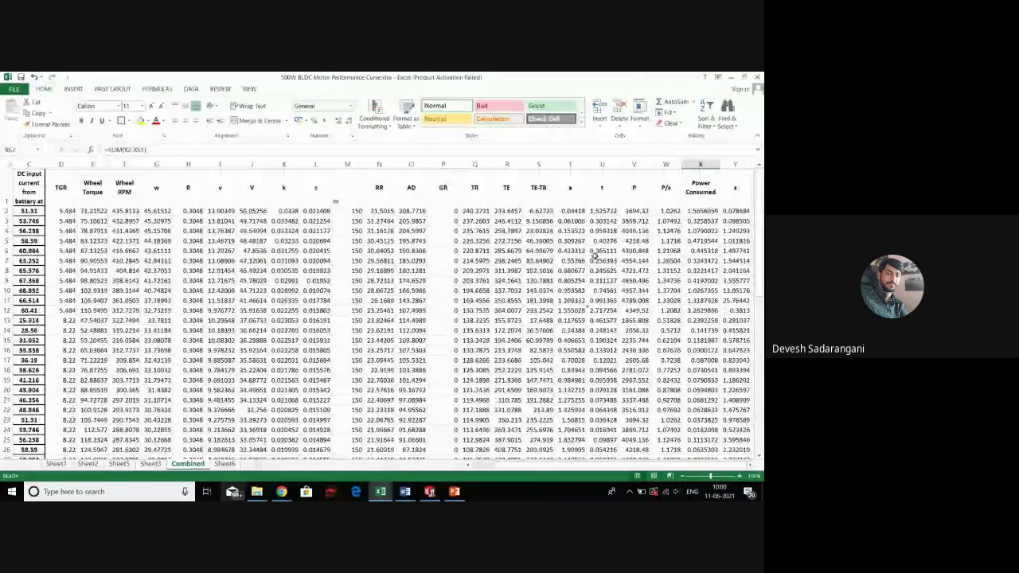
scroll(593, 243, down, 2)
scroll(593, 241, down, 10)
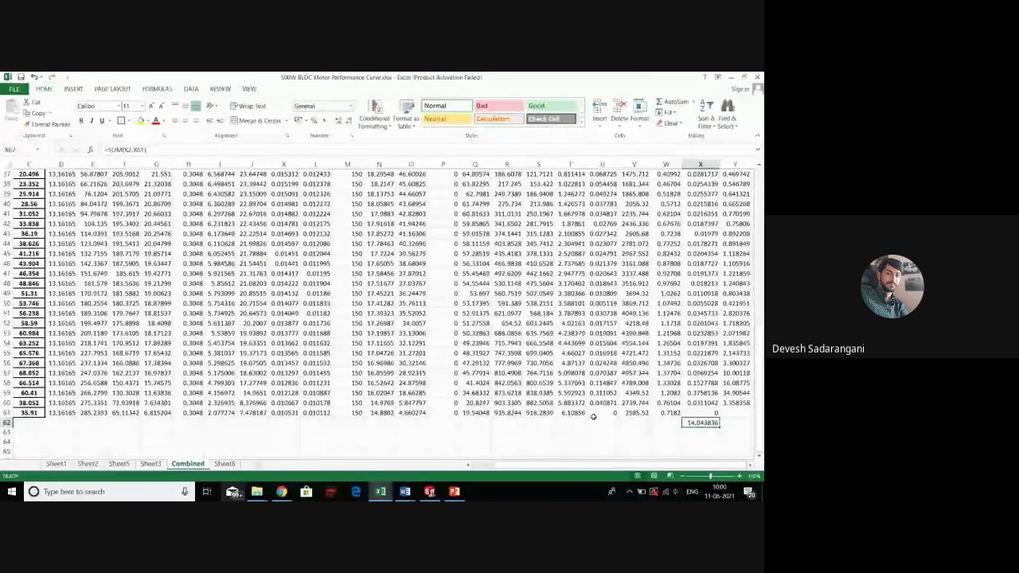
Total U2:U61 in U62 with =SUM, giving 12.8304, and recheck the X62 total
click(595, 422)
text(=)
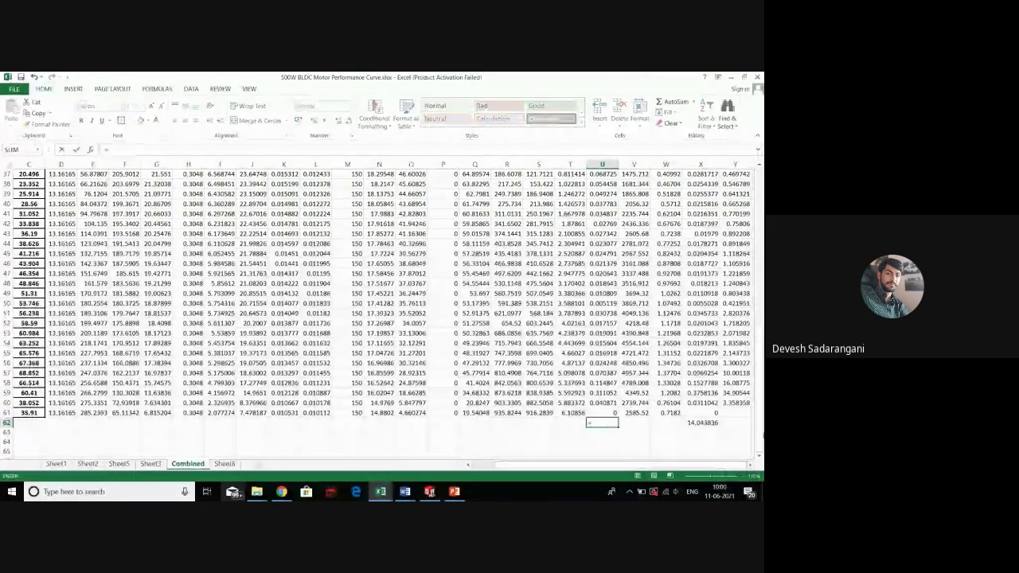
text(sum)
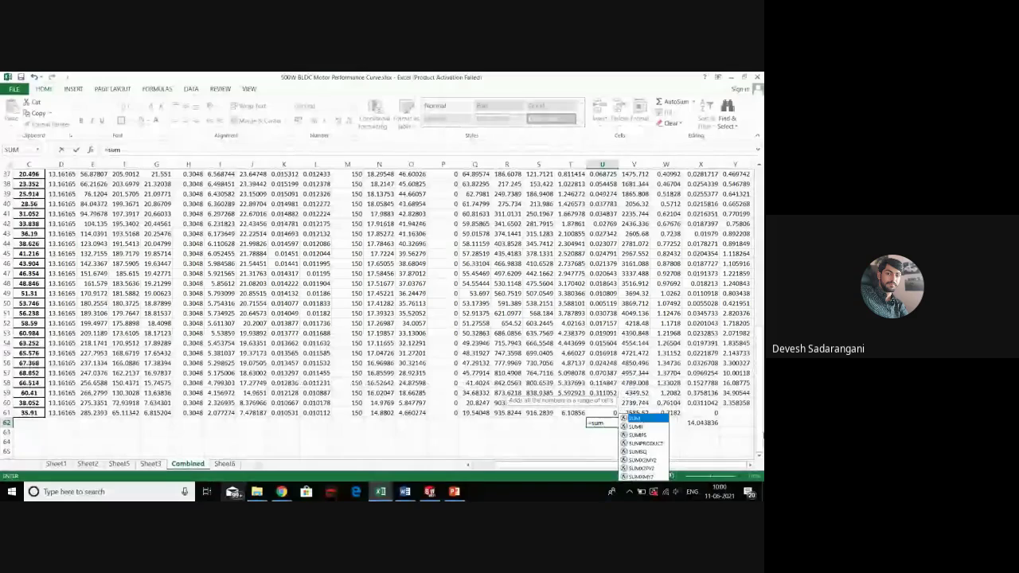
text(()
click(605, 413)
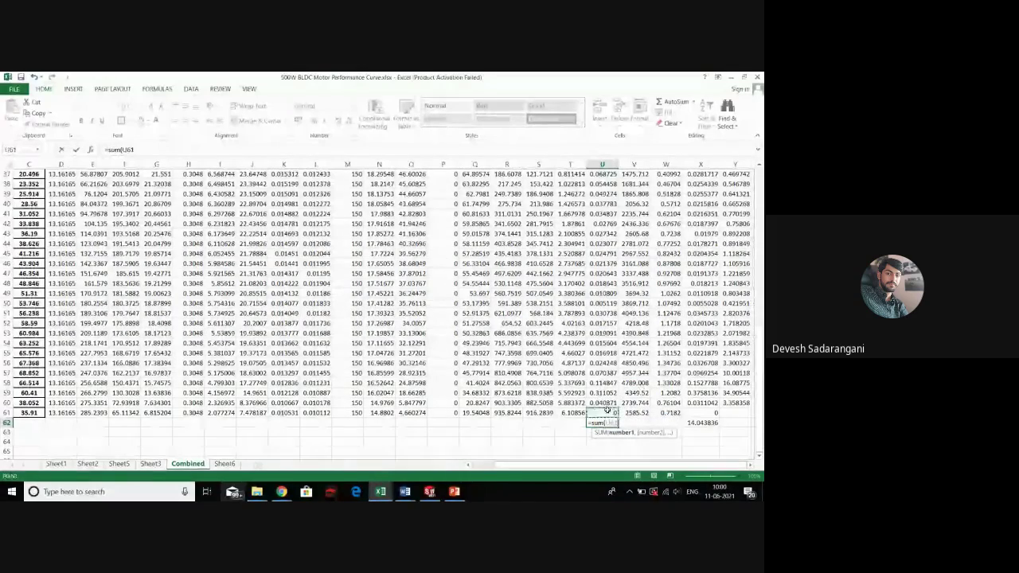
drag(607, 409, 600, 211)
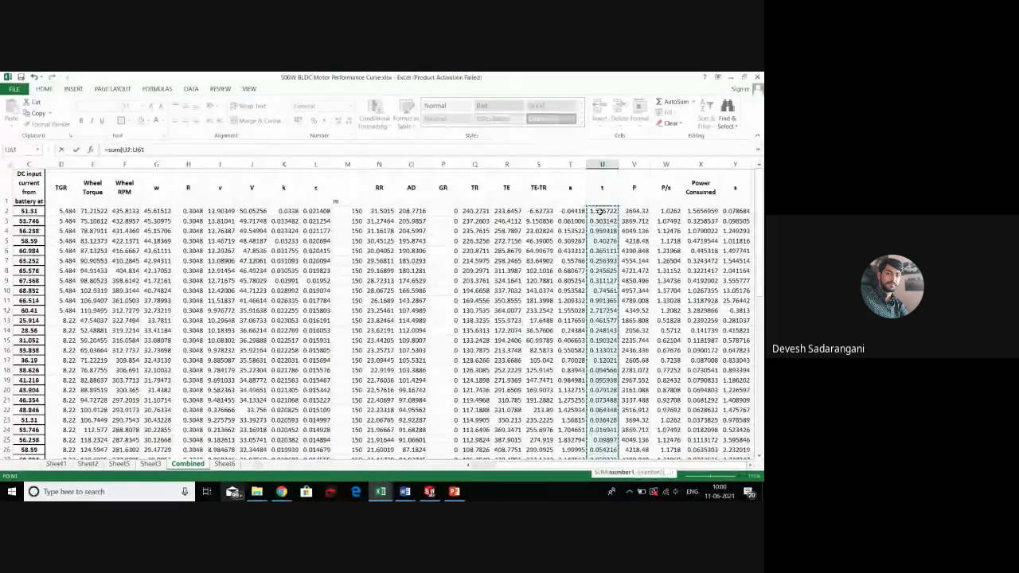
key(Return)
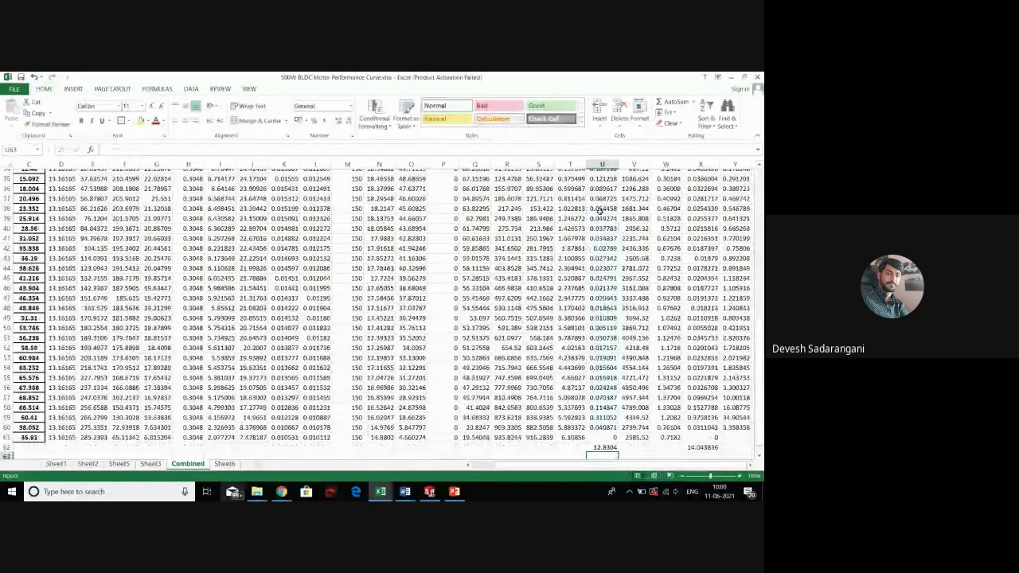
scroll(601, 211, down, 3)
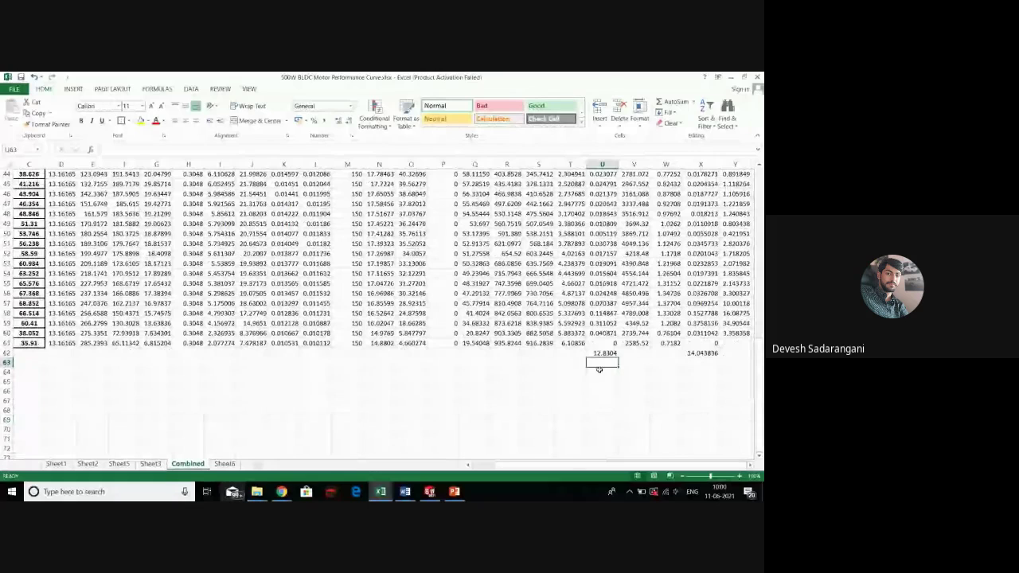
click(716, 353)
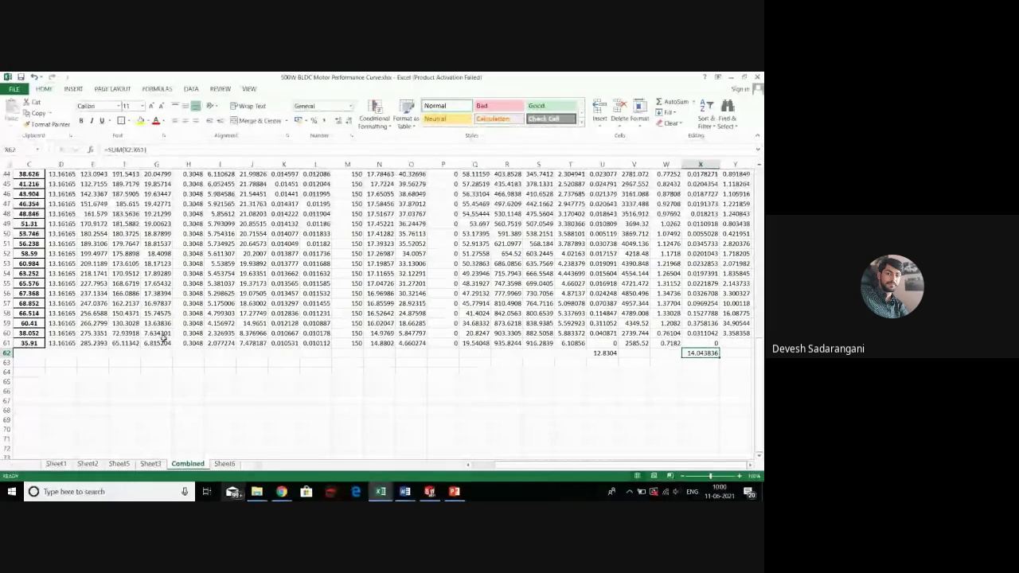
Enter the note '7200W' in P67 below the table
click(433, 402)
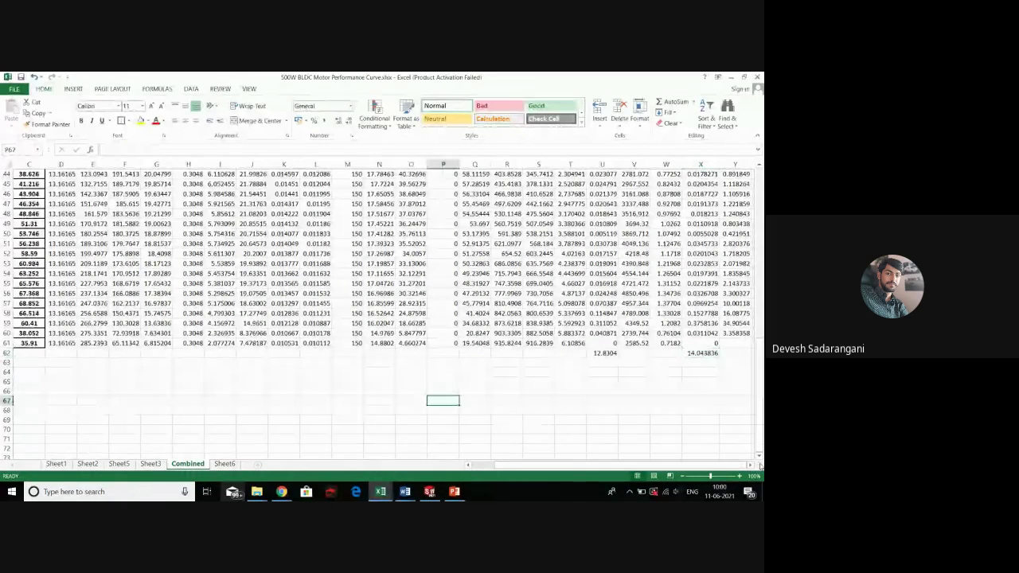
text(7200W)
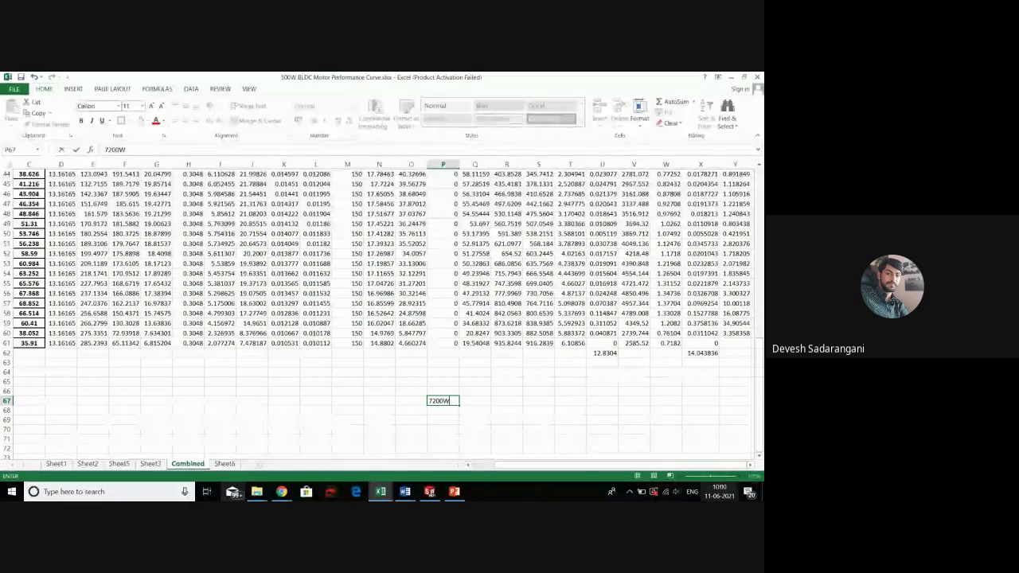
click(544, 410)
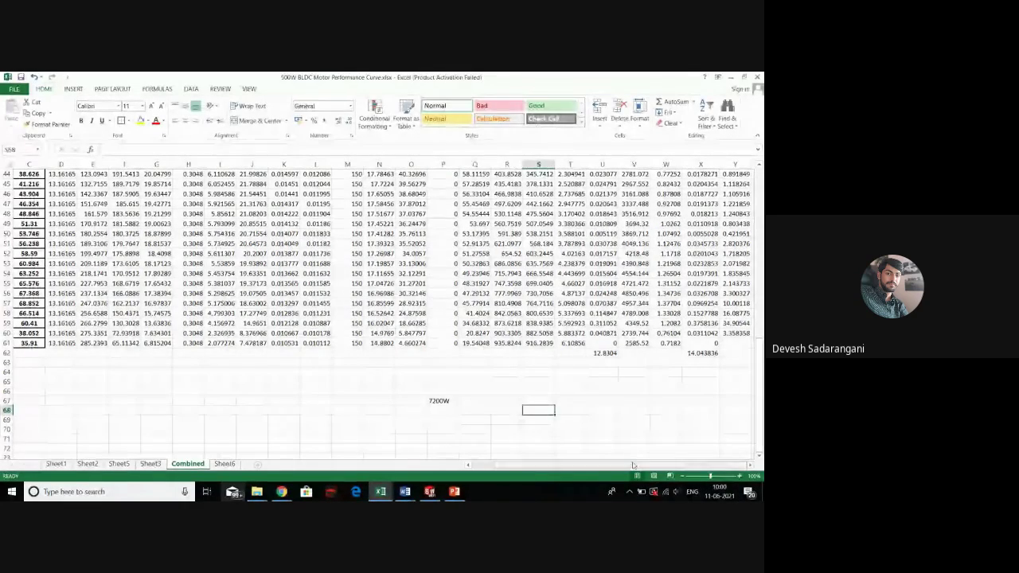
Check the J2 speed conversion formula and C2 battery current, then view the data's end rows
scroll(548, 411, up, 2)
scroll(548, 410, up, 5)
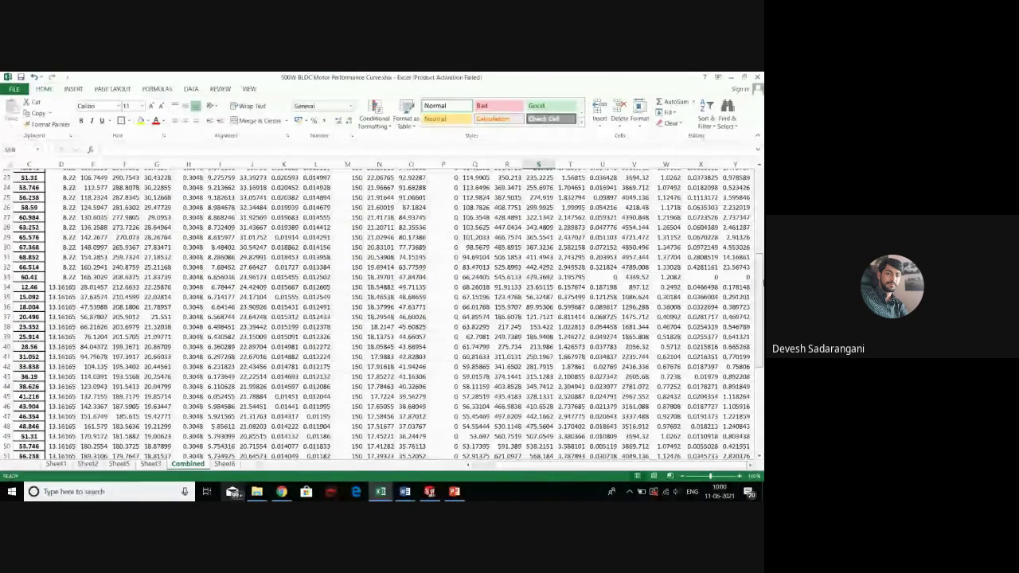
scroll(382, 310, up, 7)
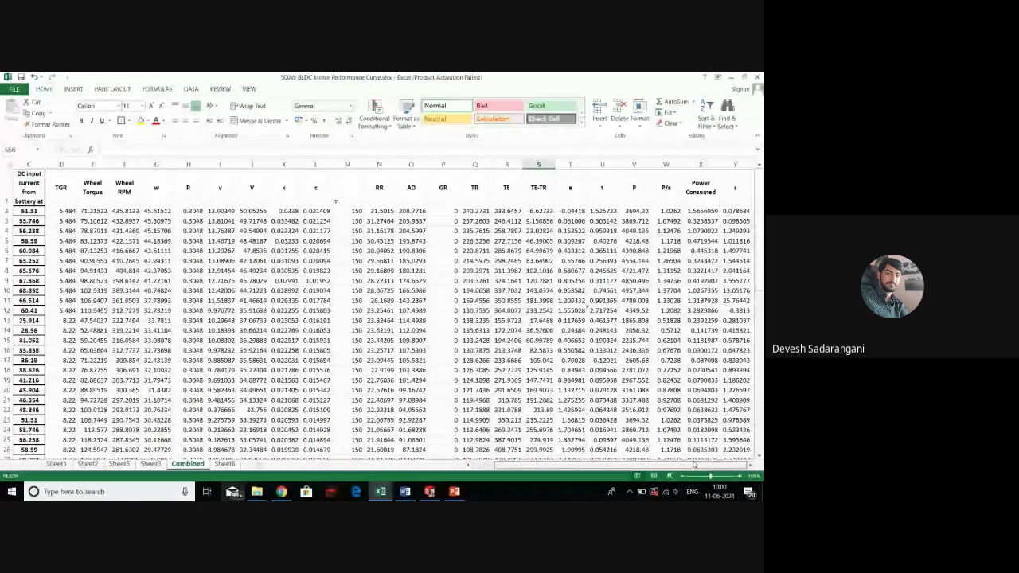
click(753, 201)
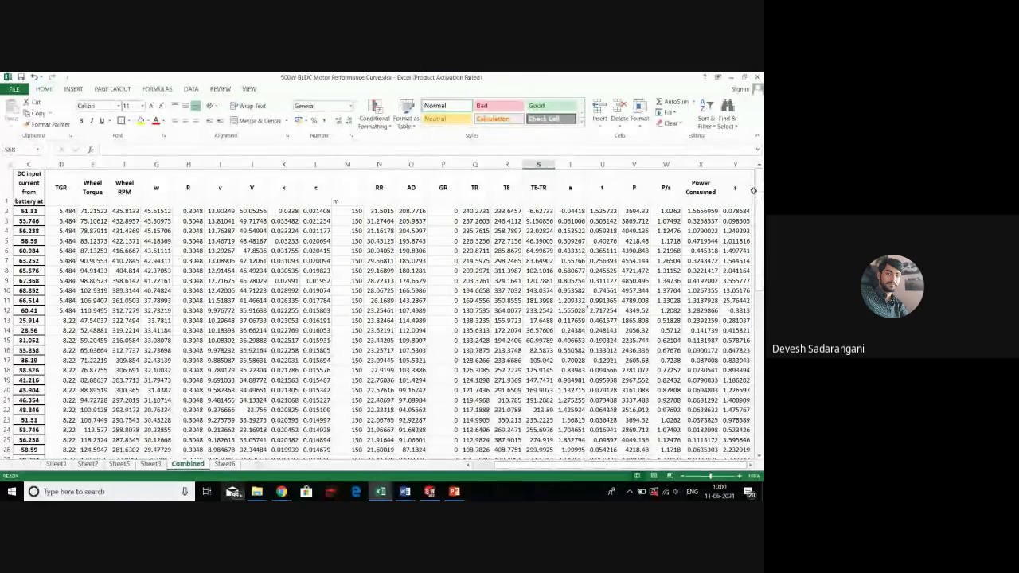
scroll(382, 319, down, 5)
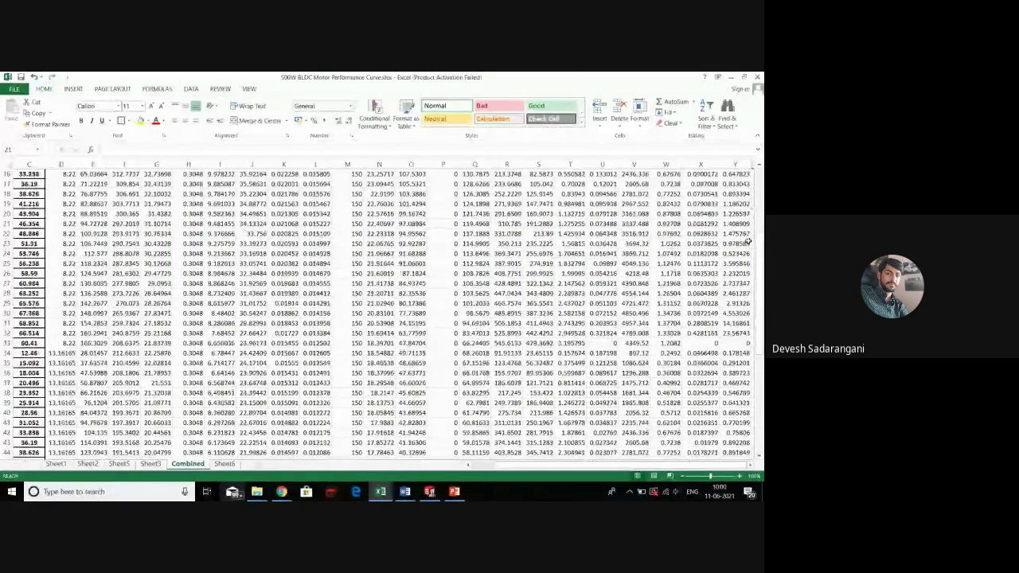
scroll(239, 319, up, 5)
click(30, 211)
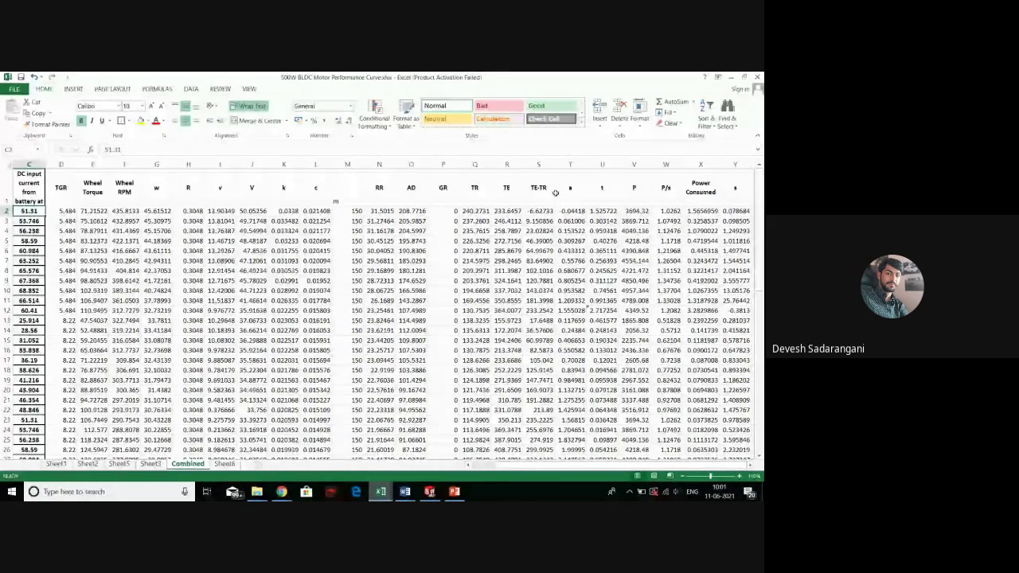
click(249, 210)
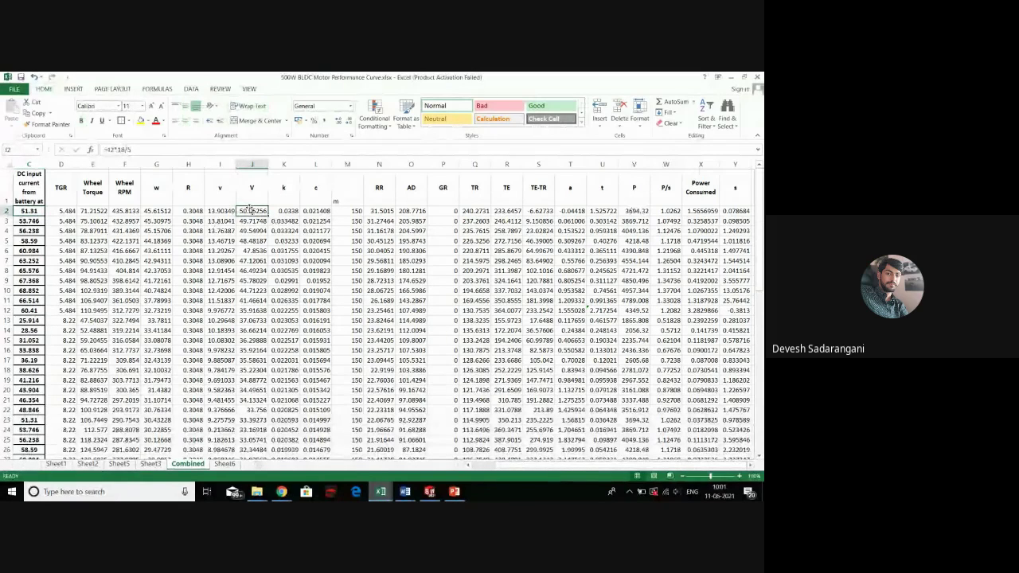
click(35, 212)
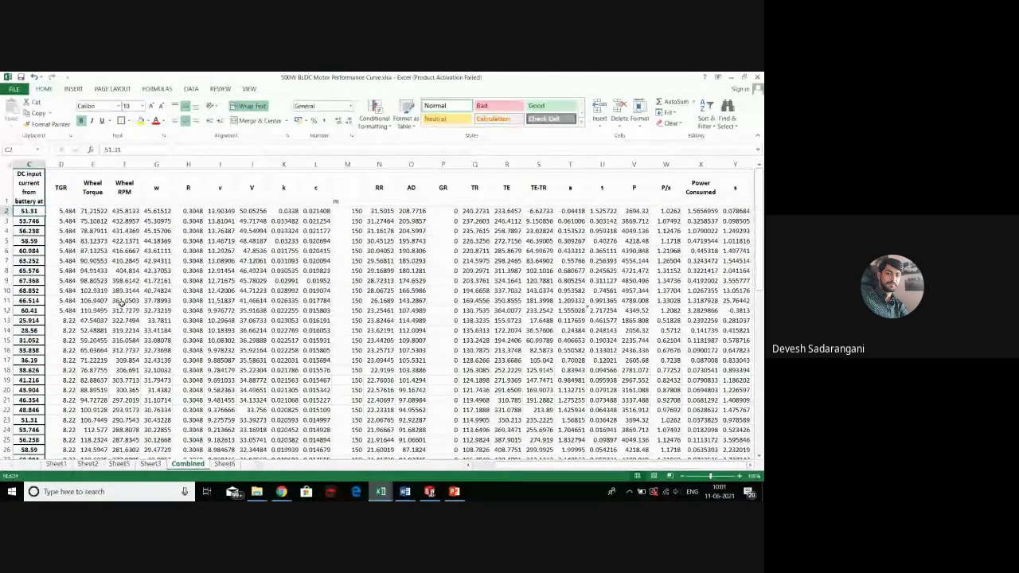
scroll(287, 351, down, 1)
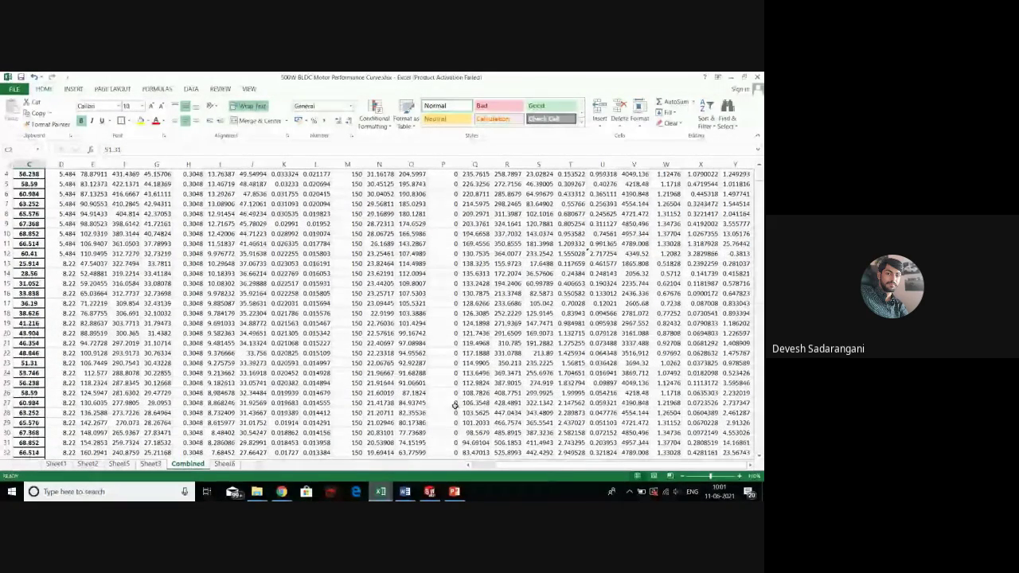
scroll(455, 405, down, 17)
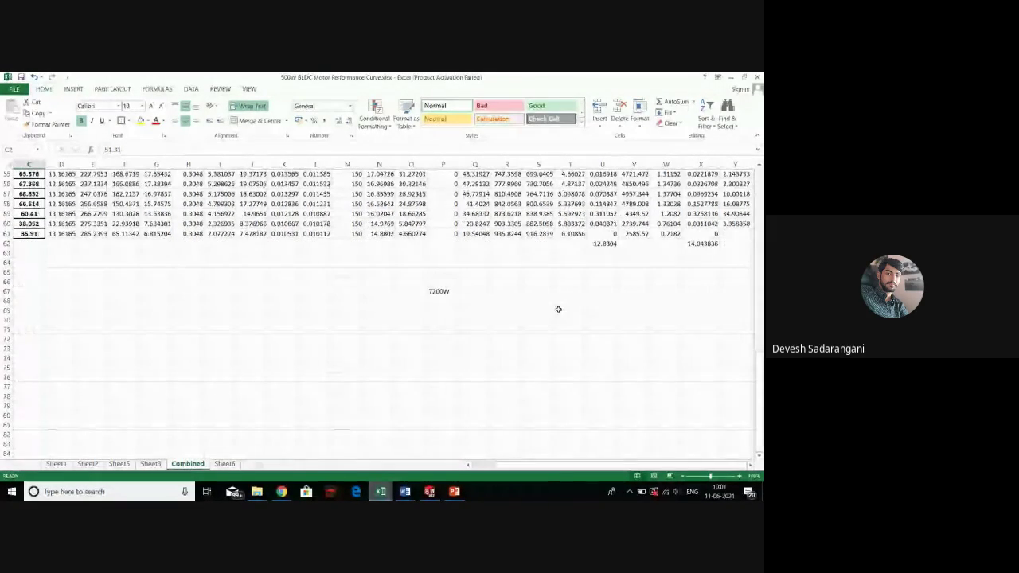
Enter =72*51.31 in S64 to get 3694.32 and check its formula
click(533, 265)
text(=)
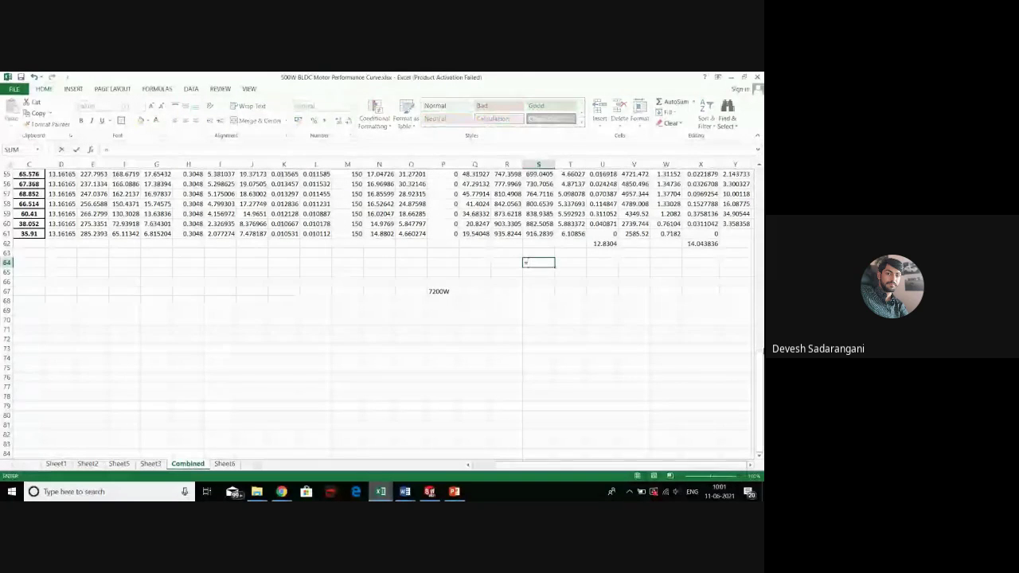
text(72)
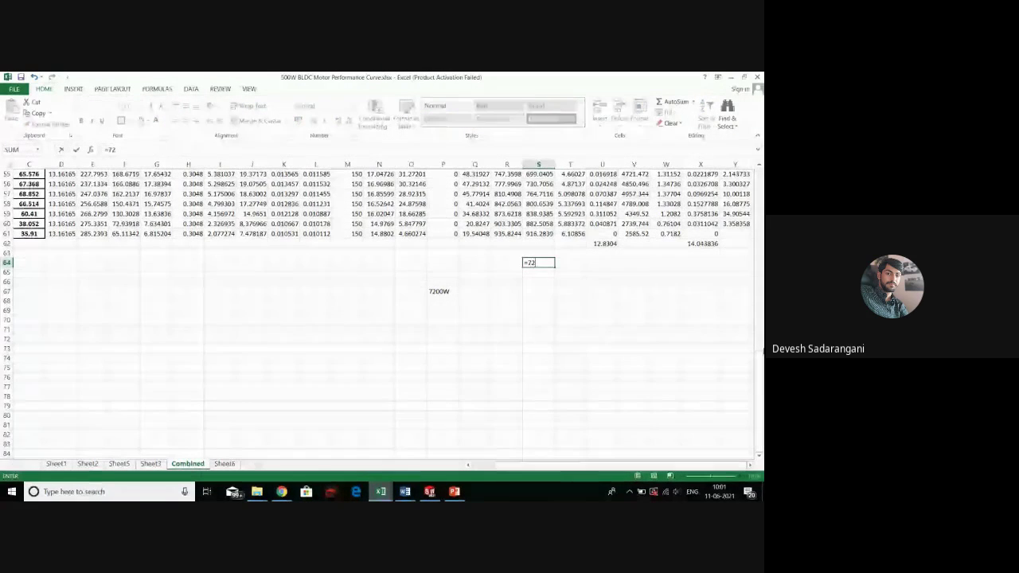
text(*51)
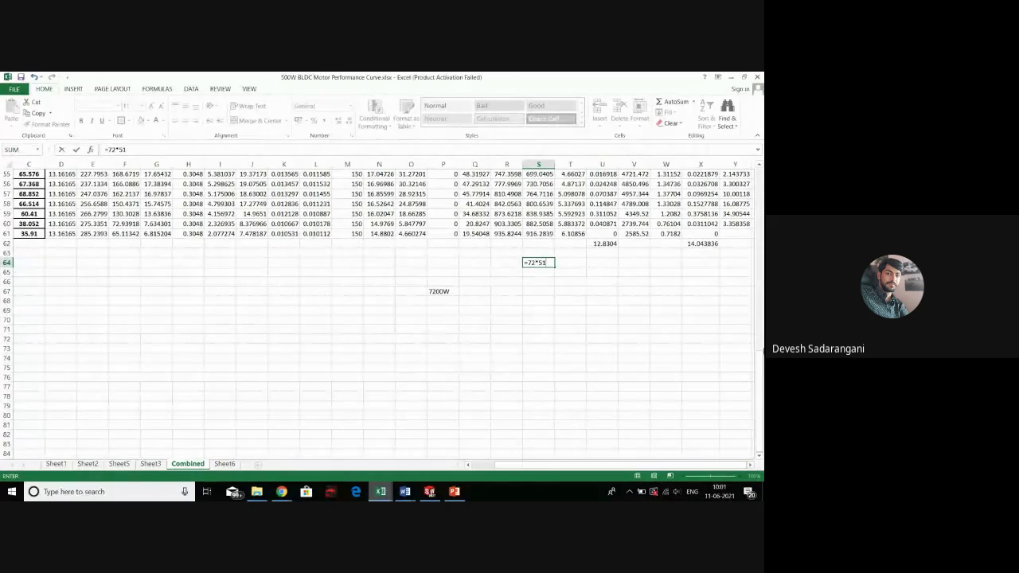
text(.31)
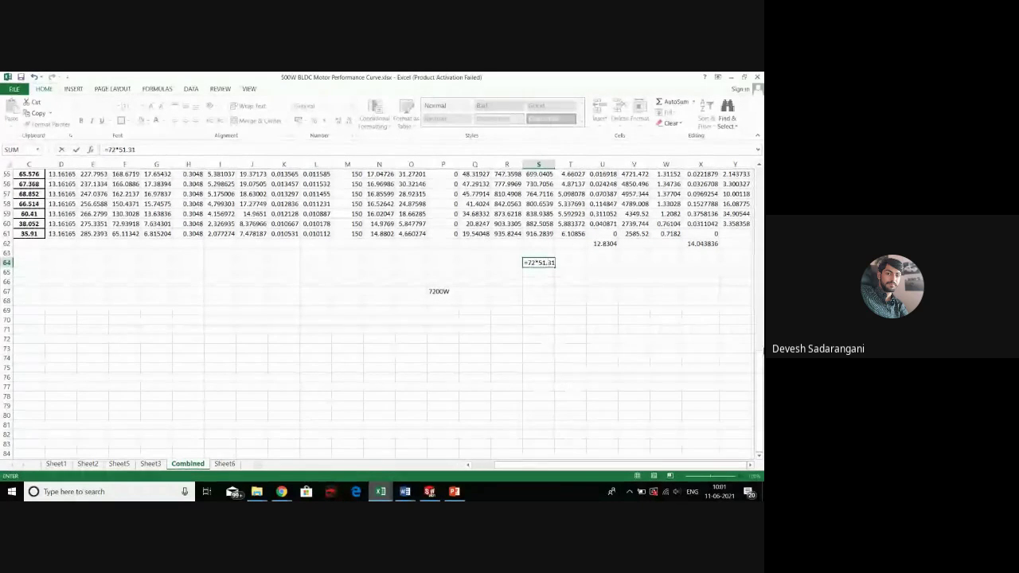
key(Return)
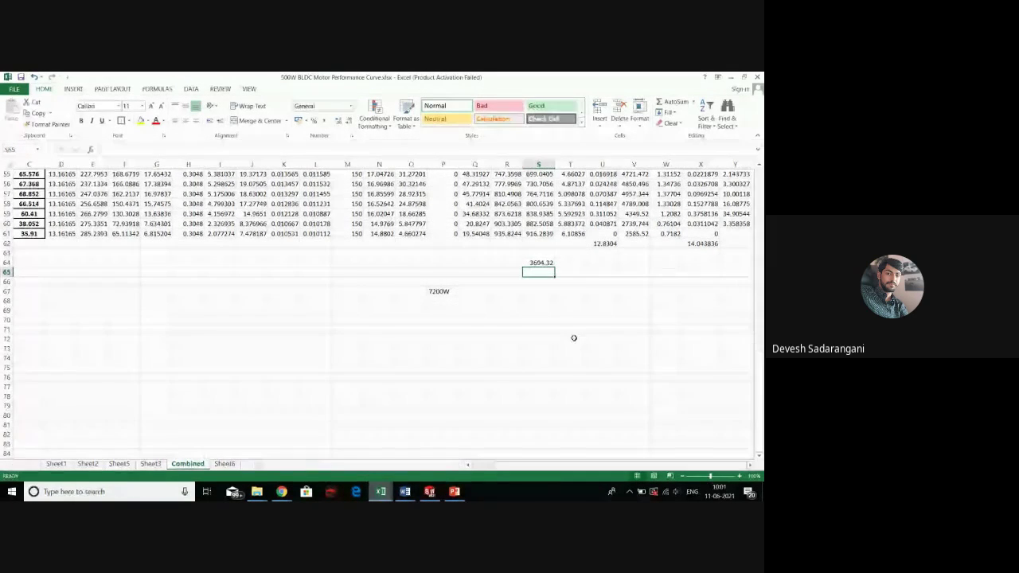
click(559, 272)
click(539, 262)
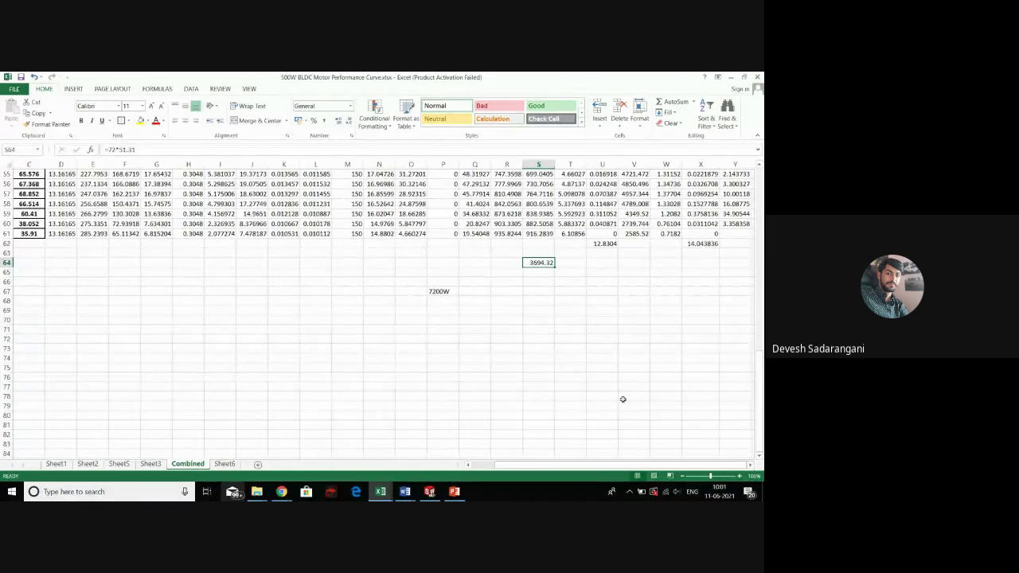
click(484, 310)
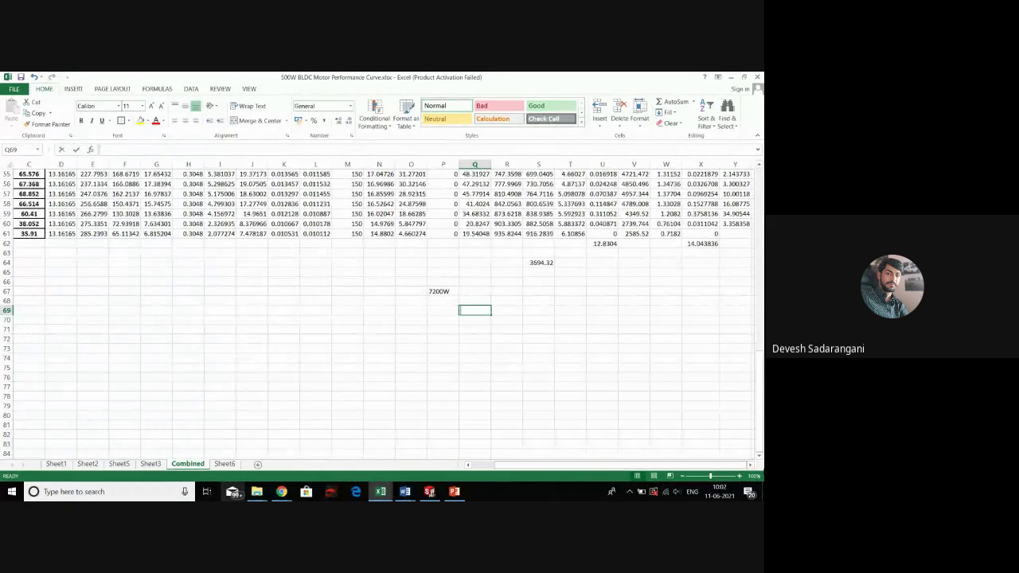
Start a 7200 minus X63 formula in Q69, then cancel it
text(=72)
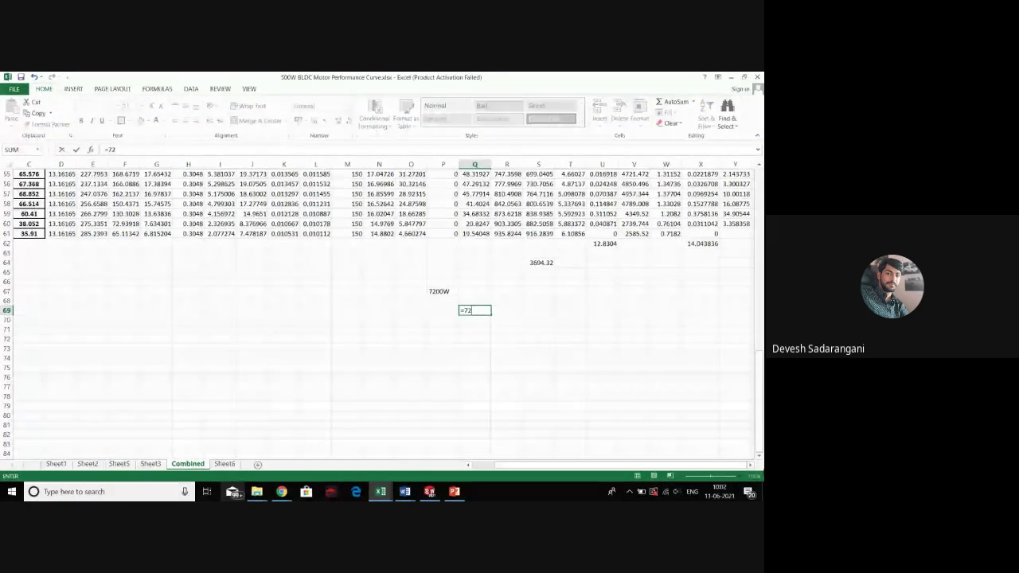
text(00-)
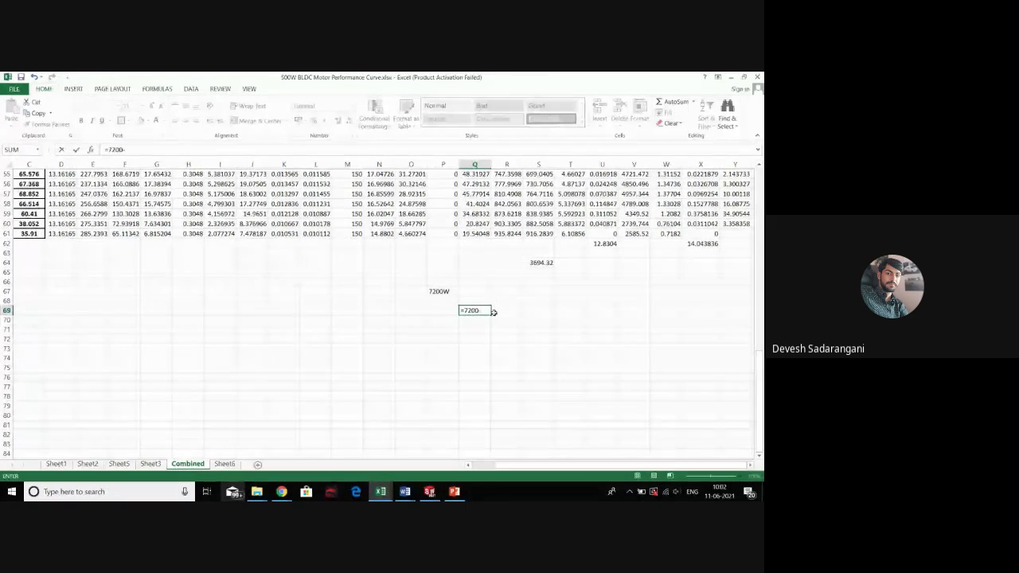
click(697, 255)
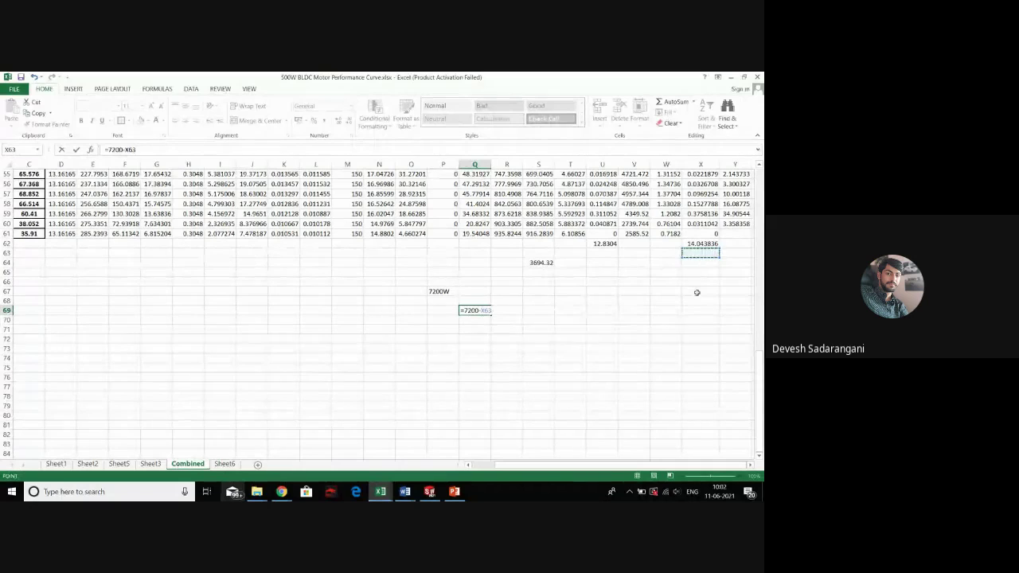
key(Escape)
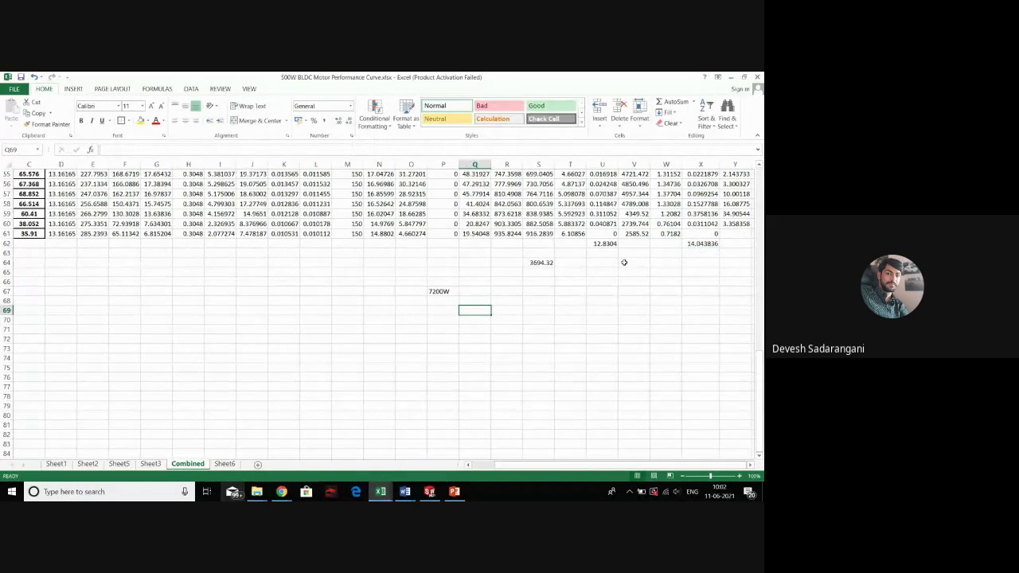
Enter =S64+X62 in X65, giving 3708.3638
click(699, 274)
text(=)
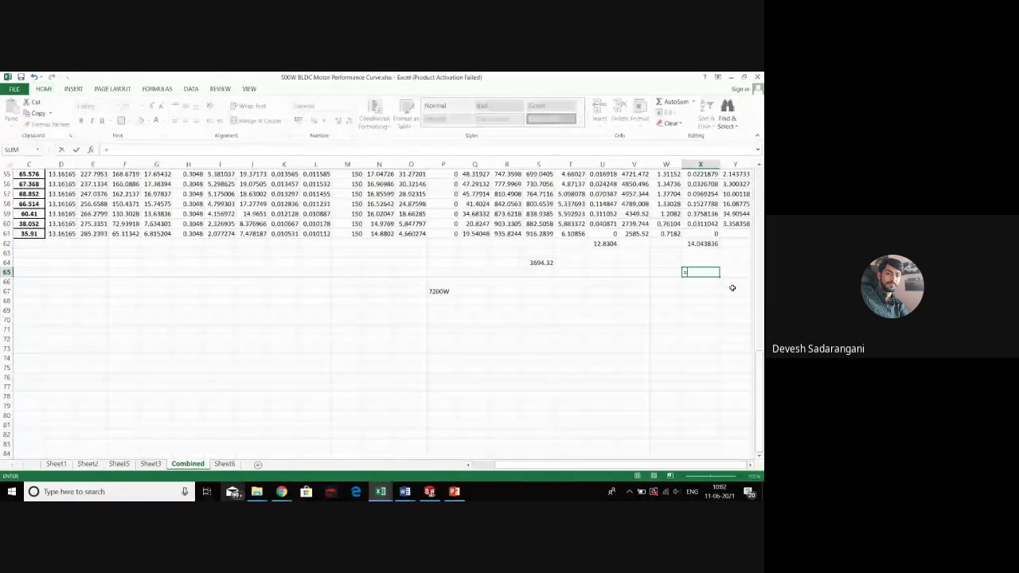
click(539, 263)
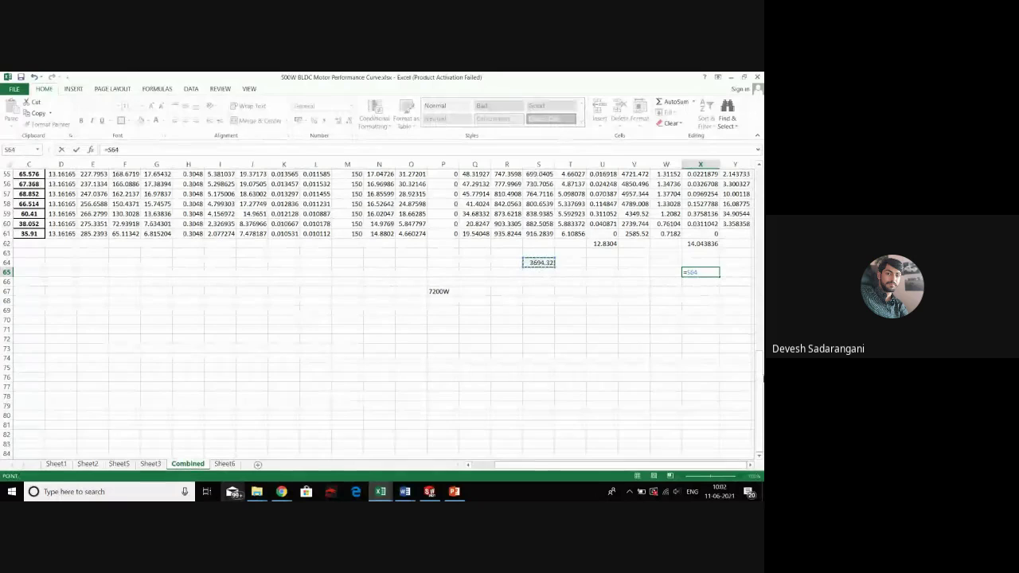
text(+)
click(700, 244)
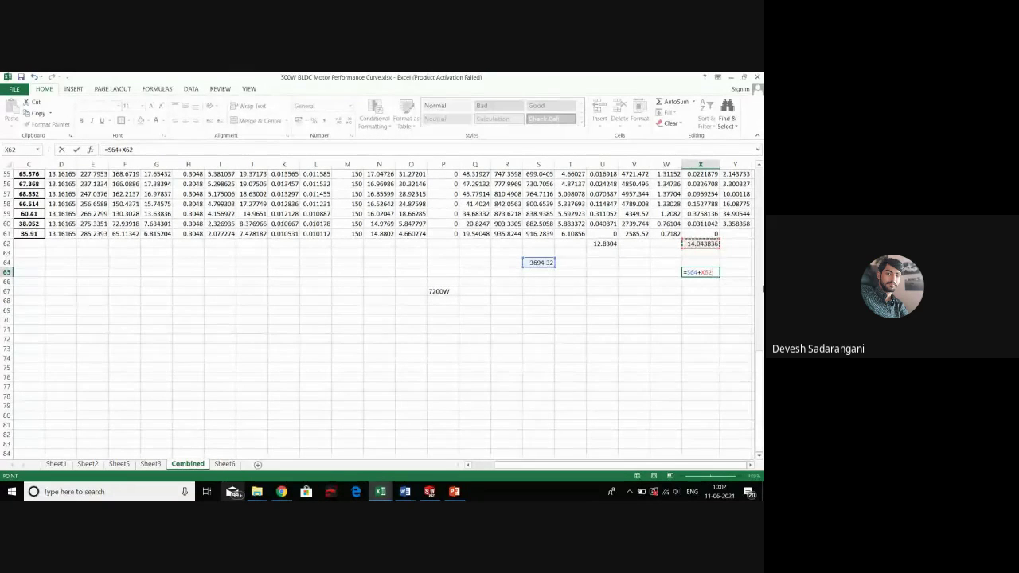
key(Return)
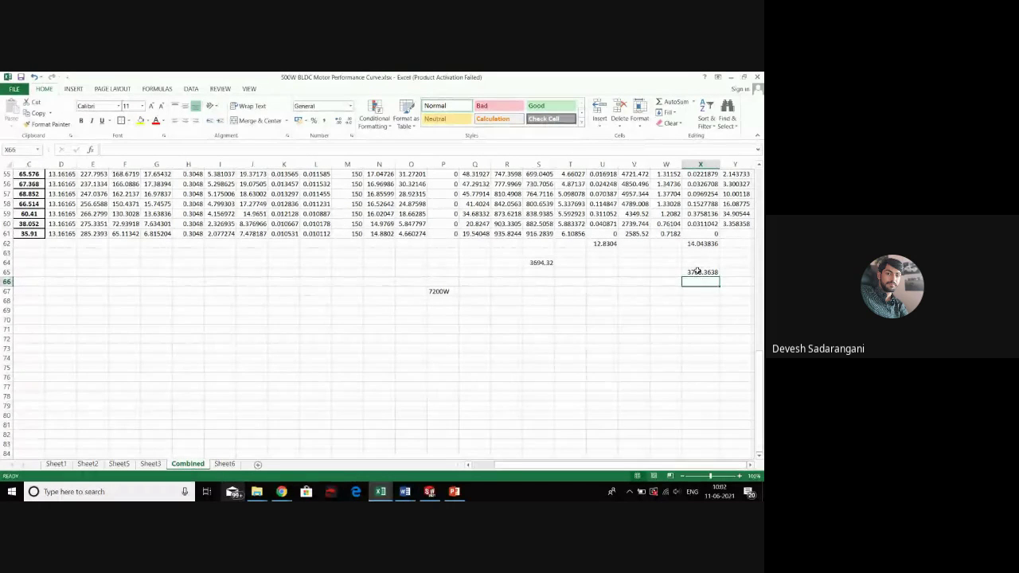
scroll(702, 280, up, 1)
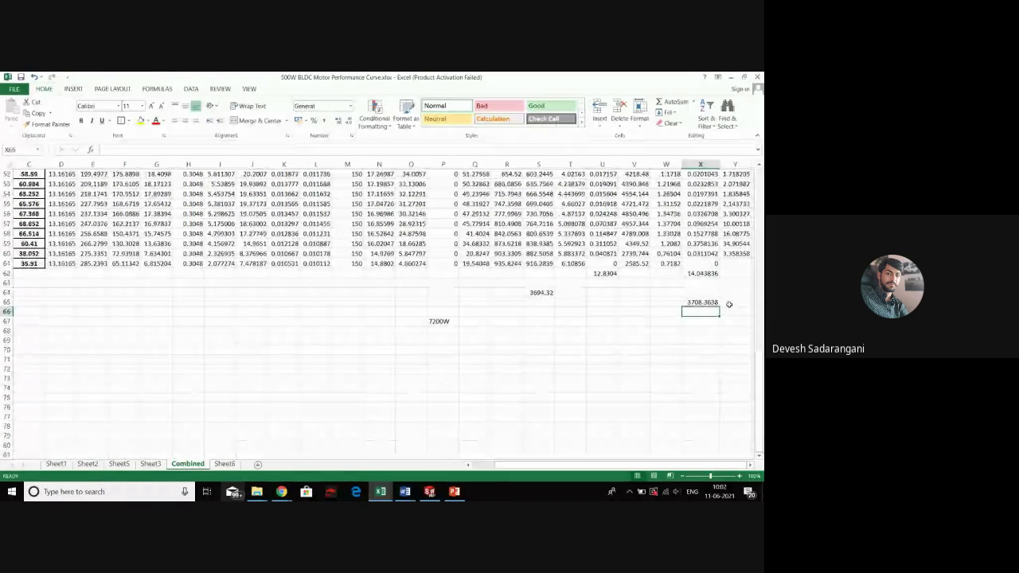
Enter 3600 in Y65 and 12.8304 in Y64
click(729, 303)
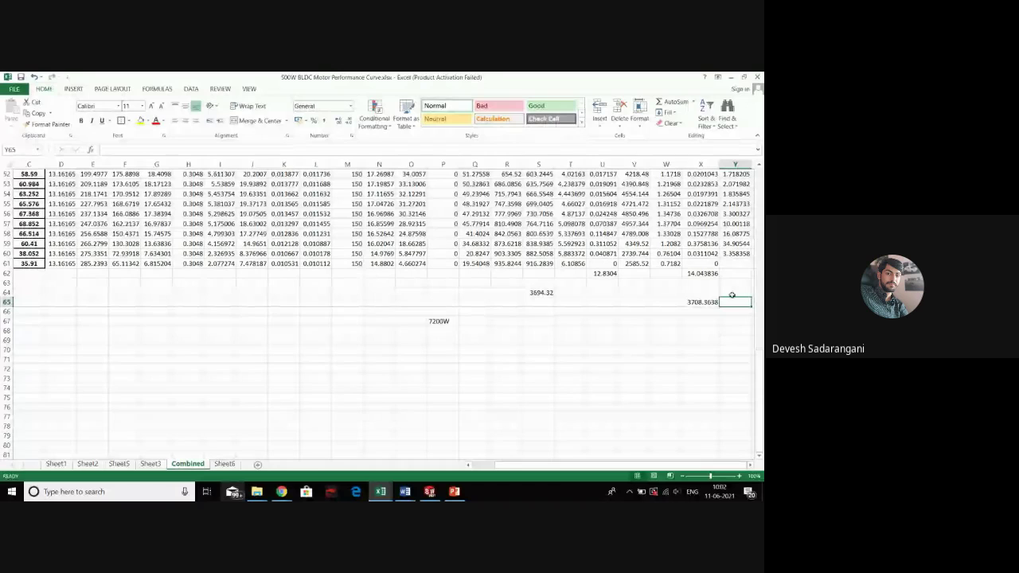
text(3600)
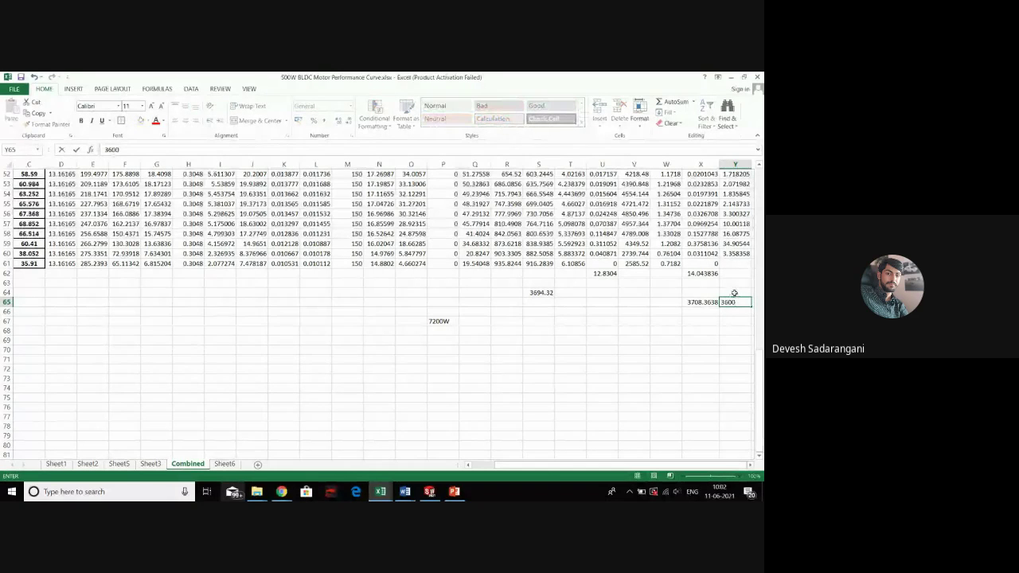
click(734, 293)
text(1)
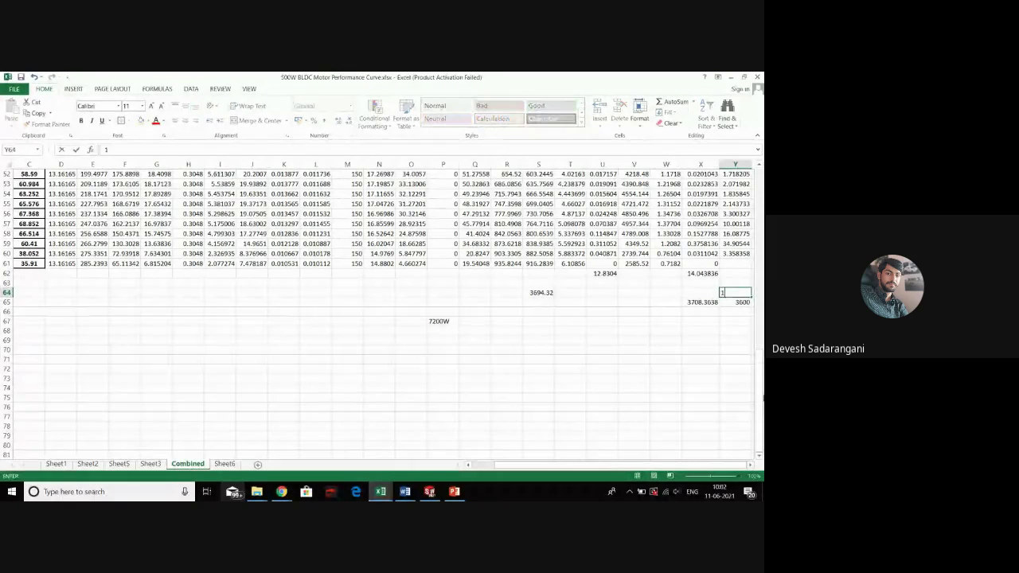
text(2)
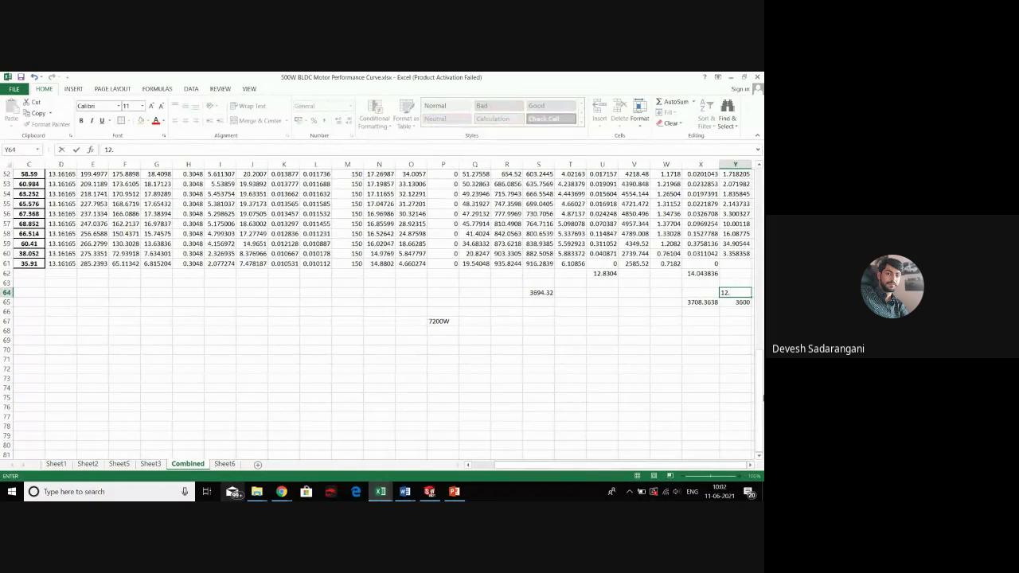
text(.83)
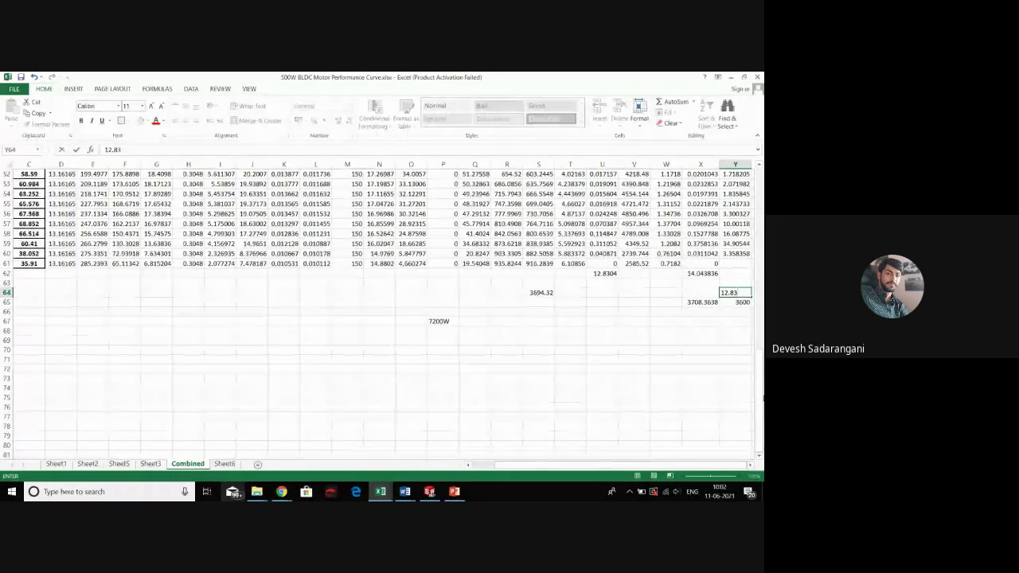
text(04)
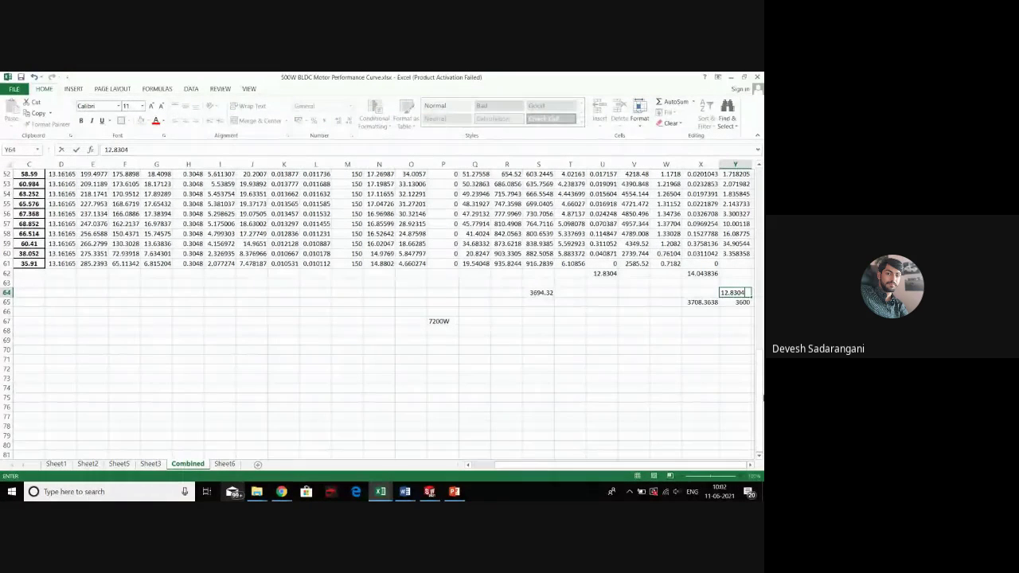
click(736, 397)
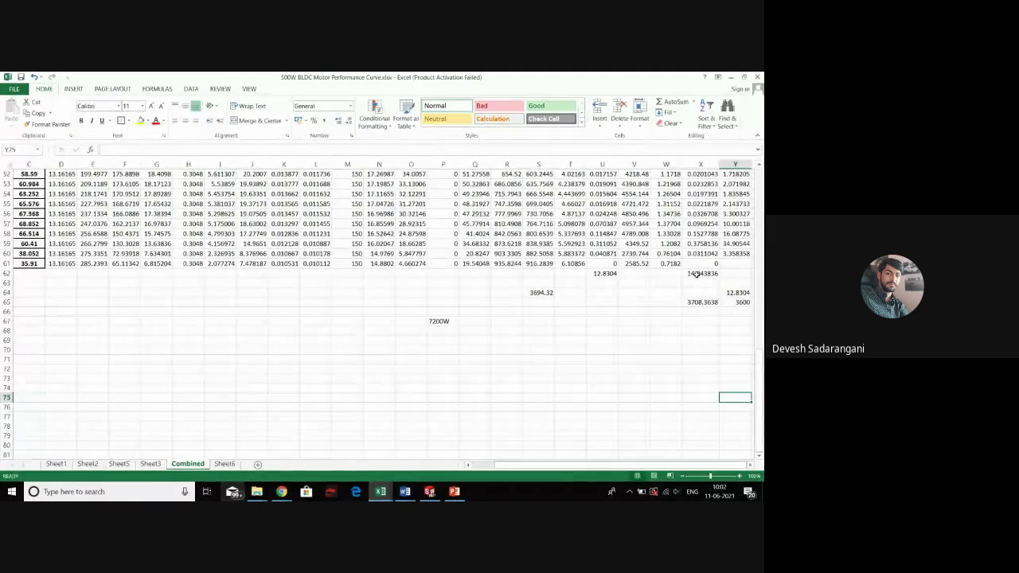
Set X64 to reference the 14.043836 value and check the X64:X65 total
click(701, 292)
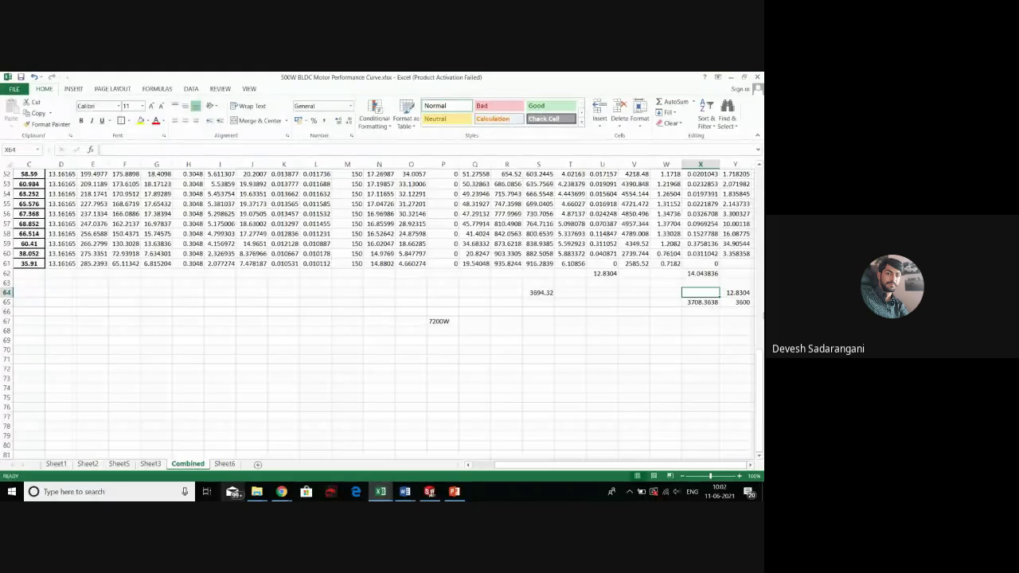
text(=)
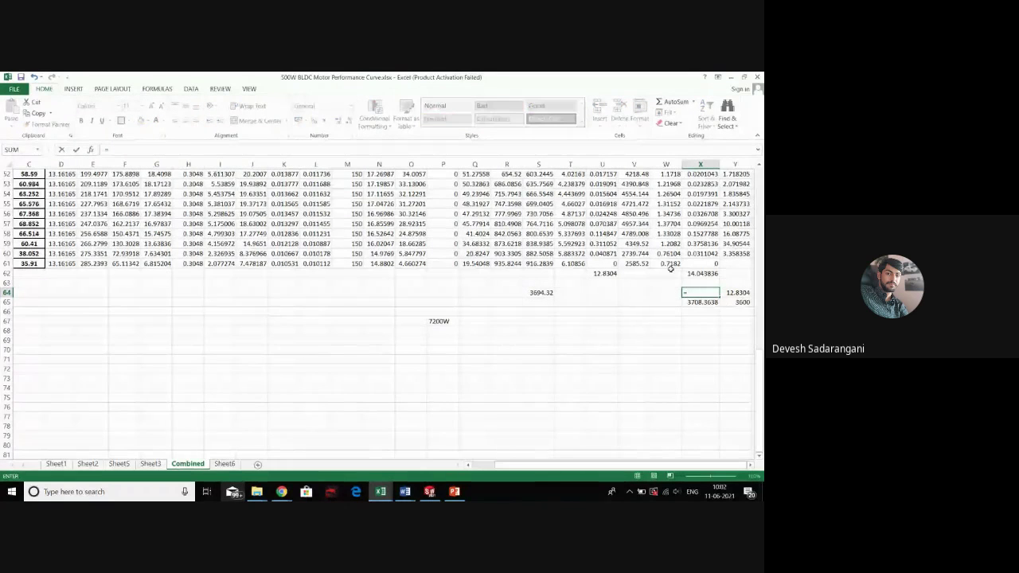
click(699, 273)
key(Return)
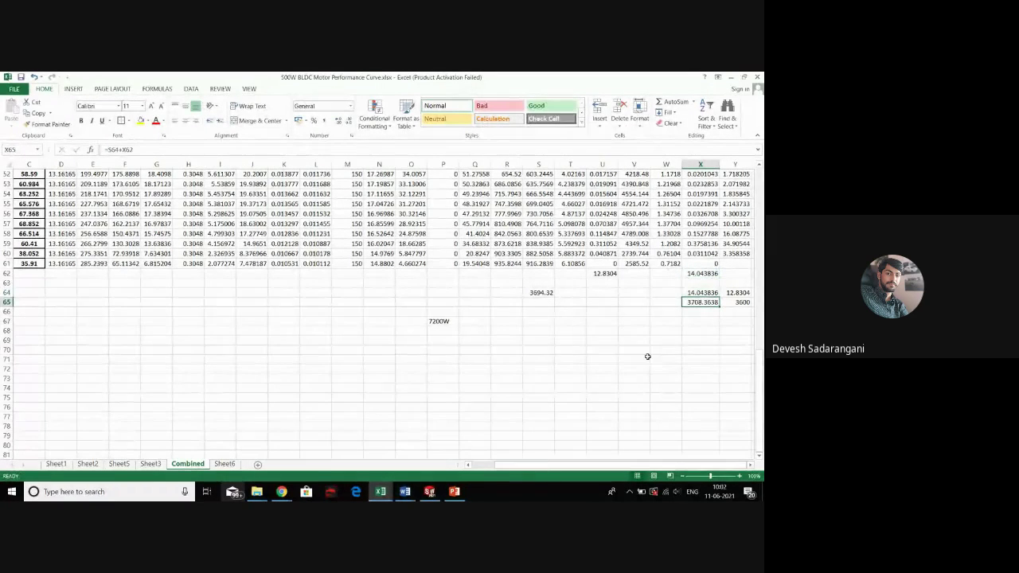
drag(701, 293, 701, 302)
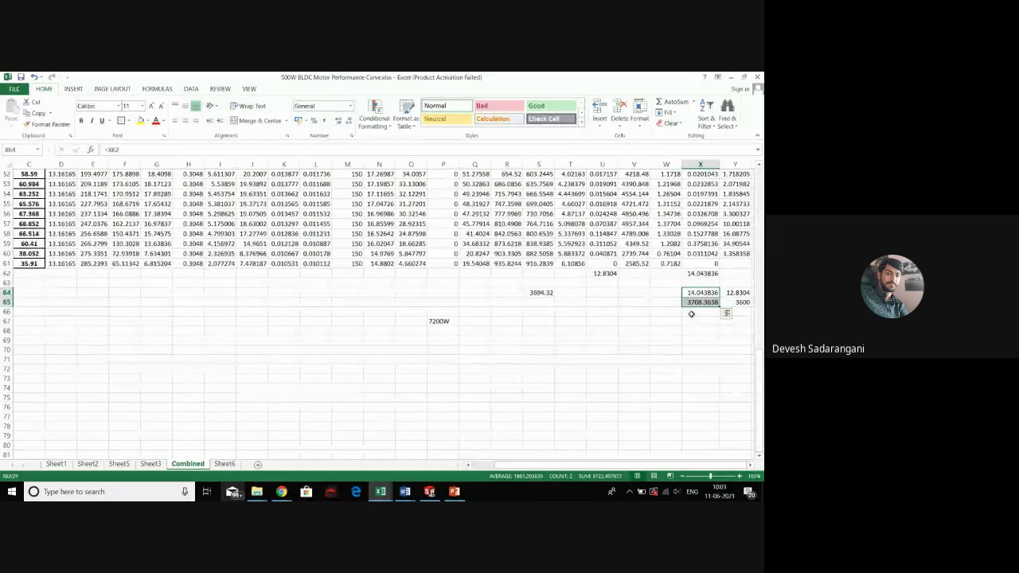
click(691, 313)
click(693, 321)
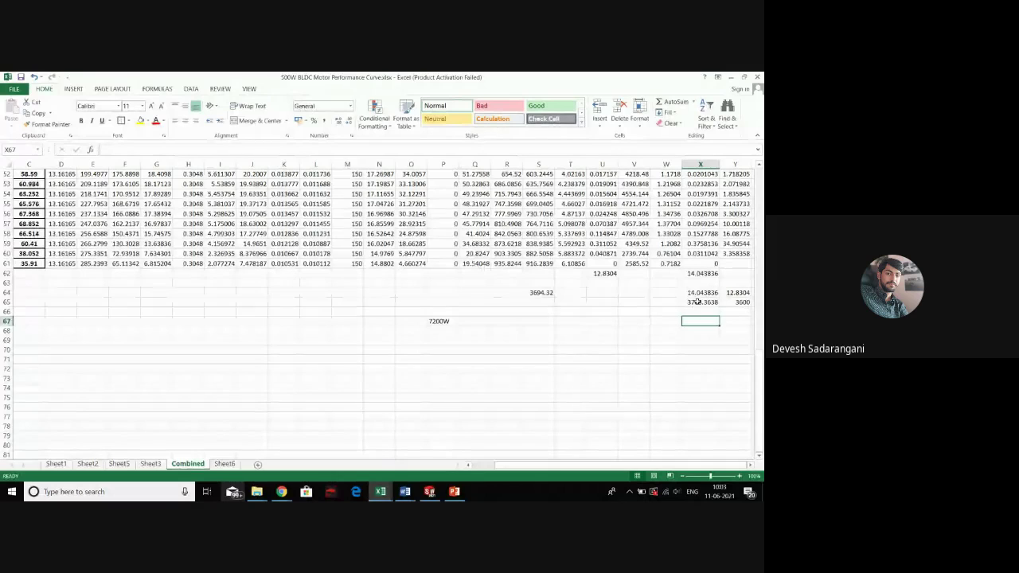
Set X65 to =S64 (3694.32) and total X65+X64 in X66
click(696, 302)
text(=)
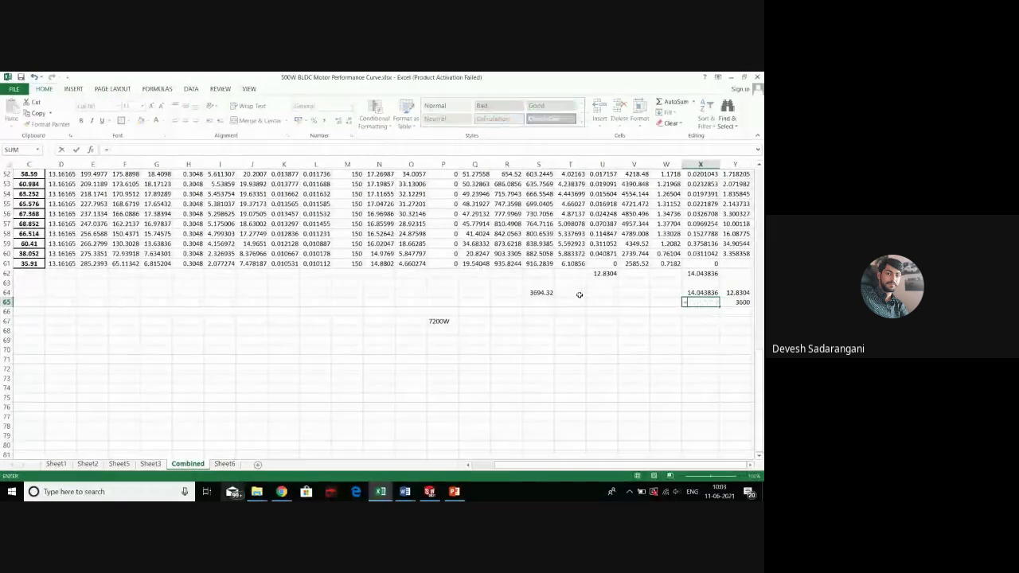
click(541, 293)
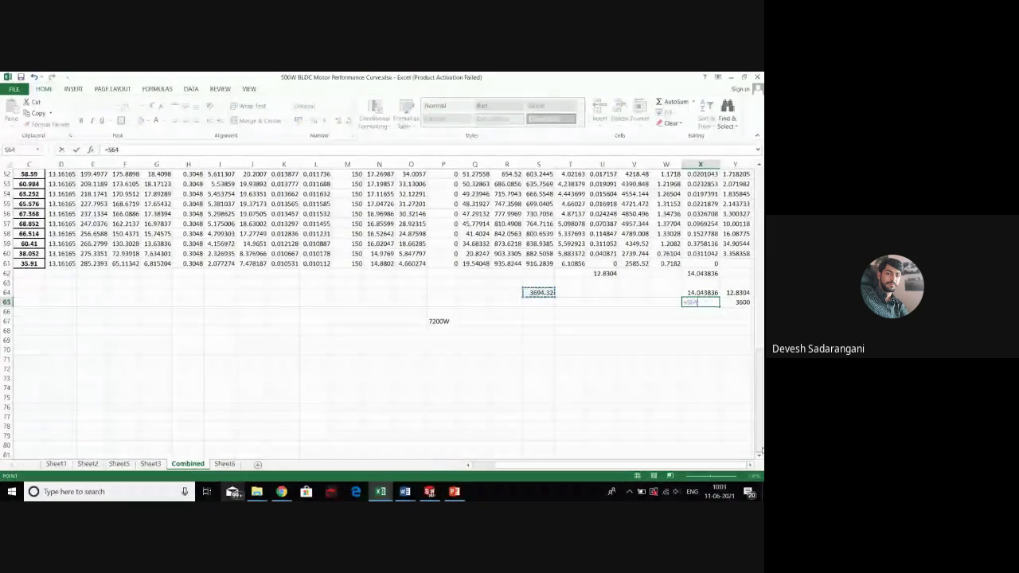
key(Return)
text(=)
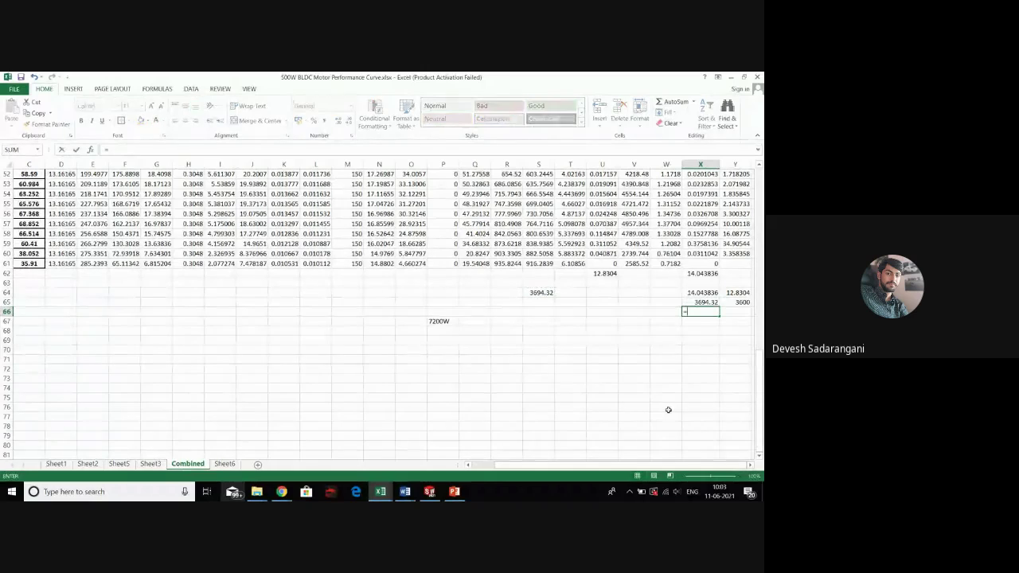
click(712, 302)
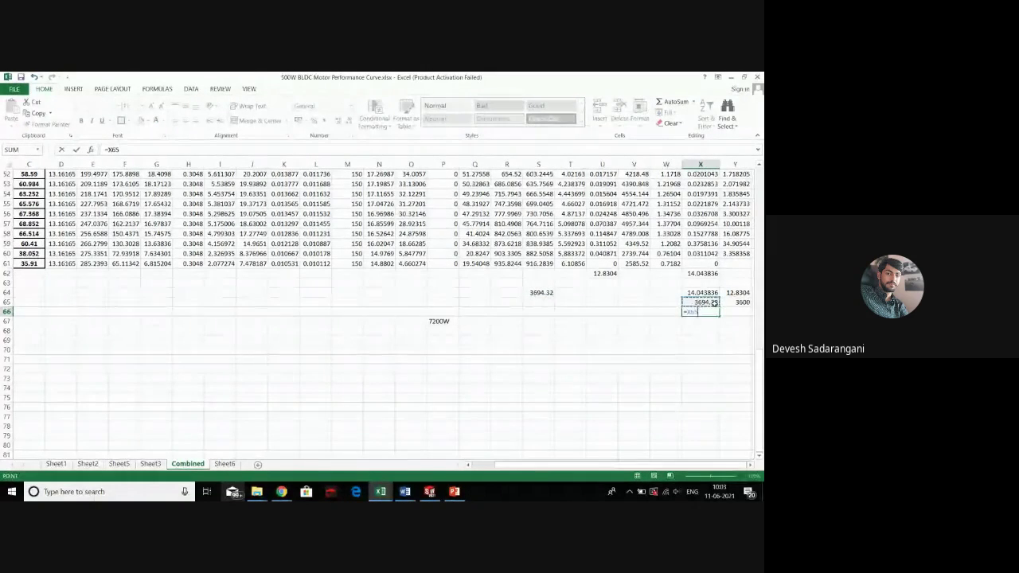
text(+)
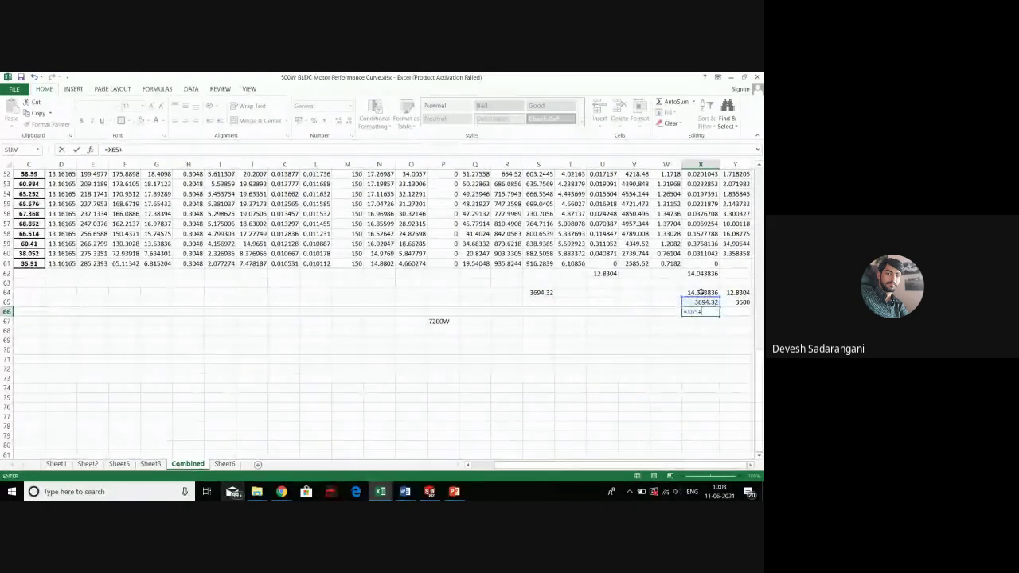
click(700, 293)
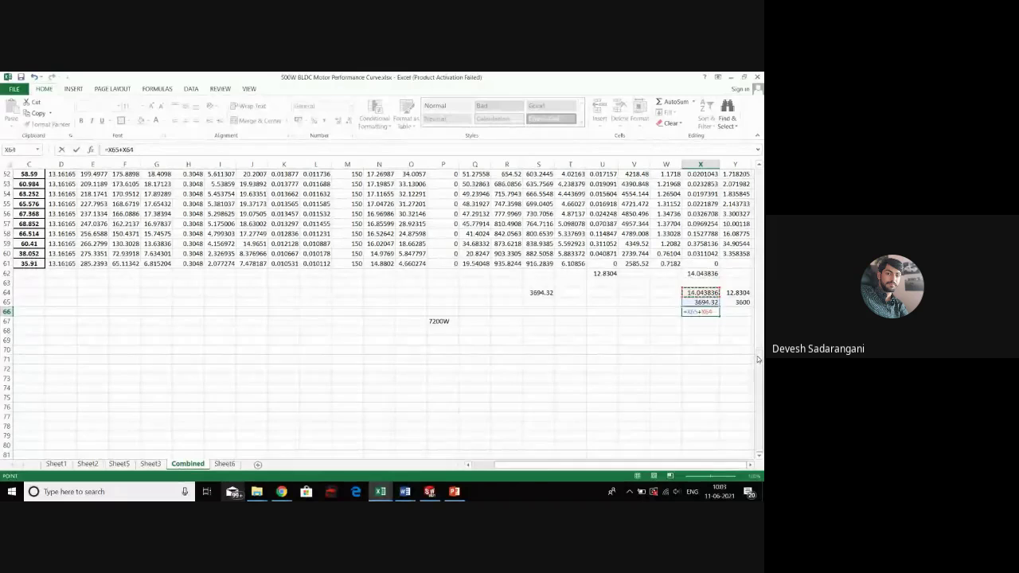
key(Tab)
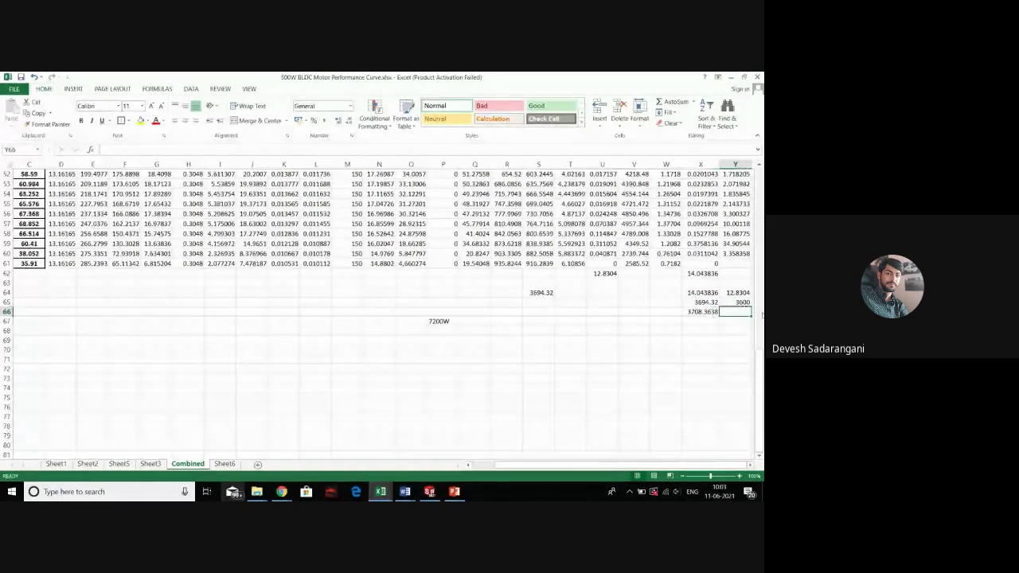
Sum Y65+Y64 in Y66 (3612.83) and divide Y66 by 3600 in Y67
text(=)
click(743, 303)
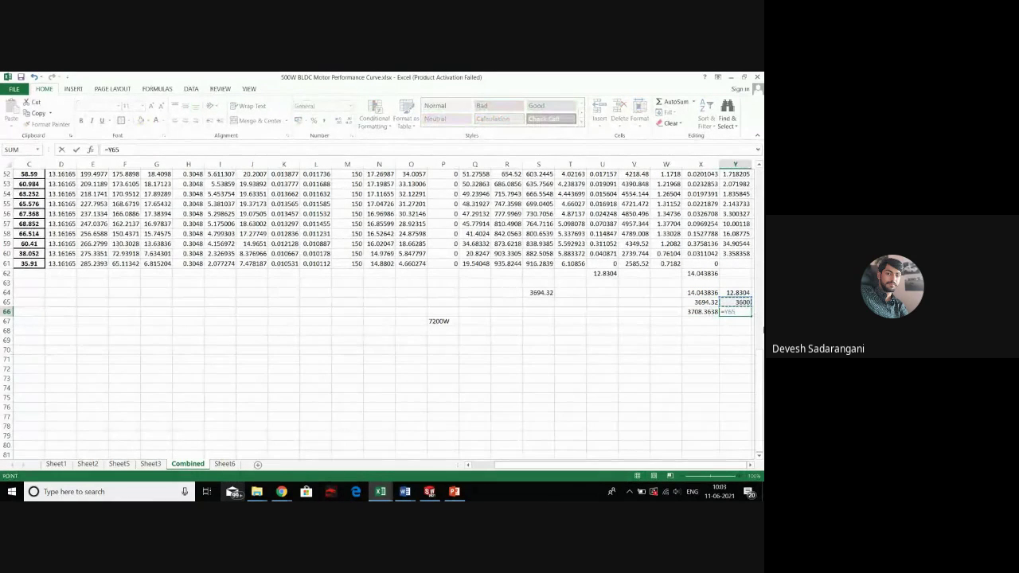
click(725, 293)
key(Return)
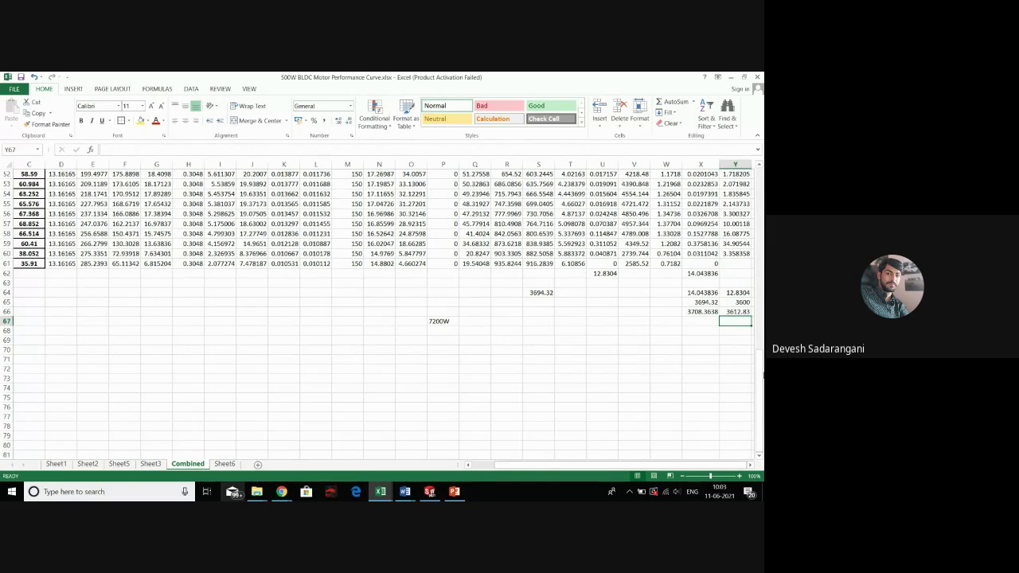
text(=)
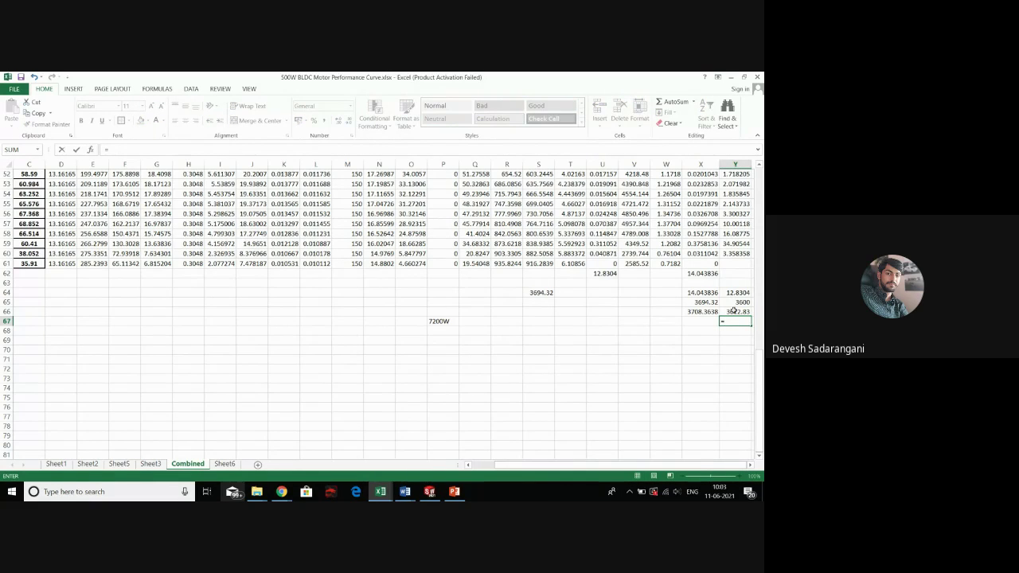
click(734, 312)
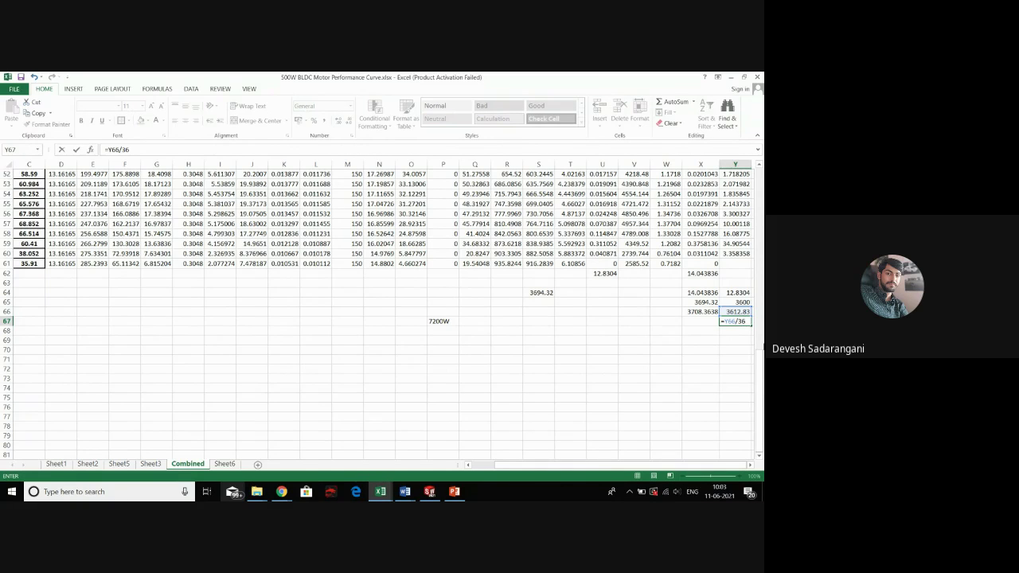
key(Return)
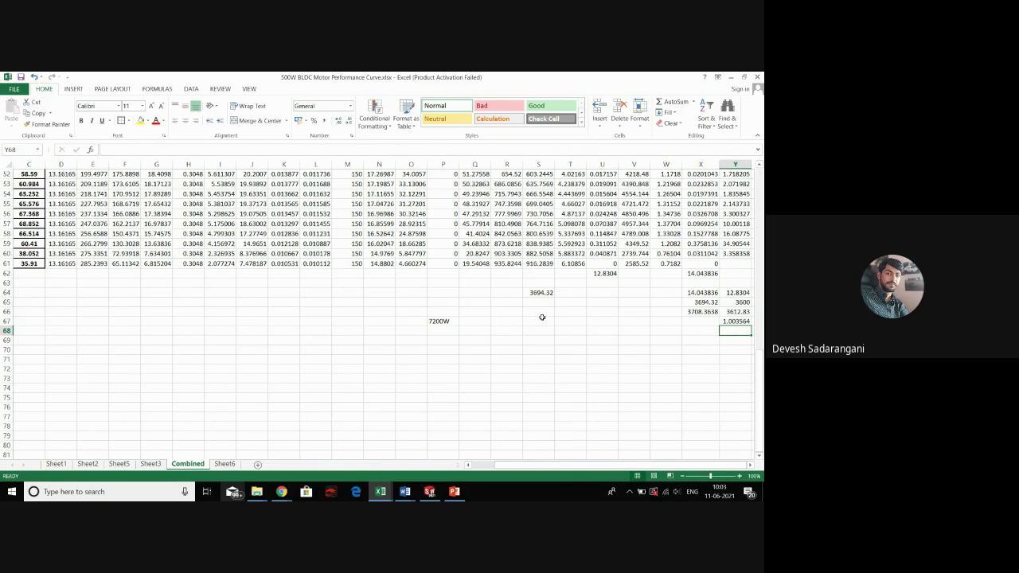
Enter =7200-X66 in S69, giving 3491.636
click(529, 343)
text(=7200-)
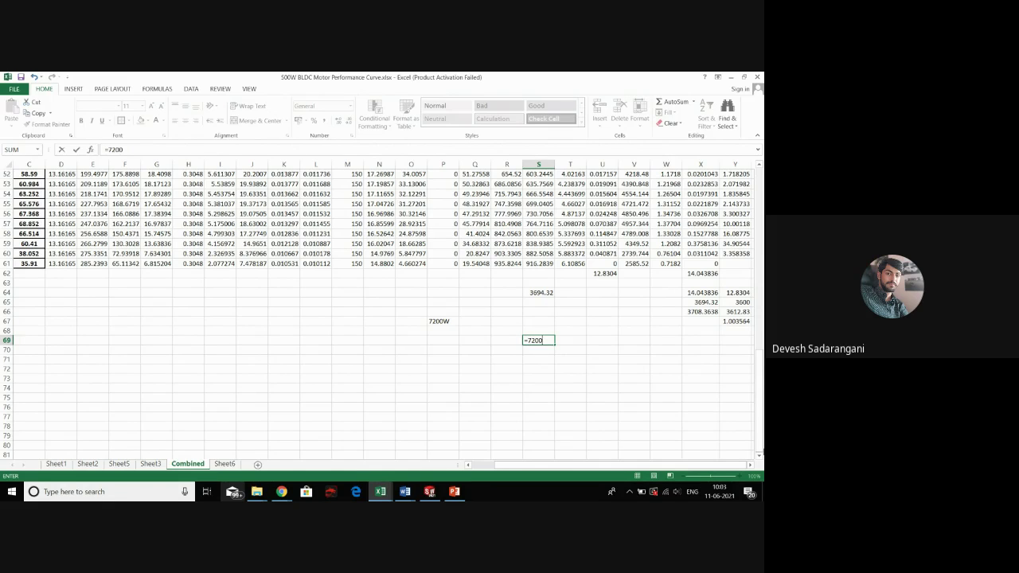
click(689, 312)
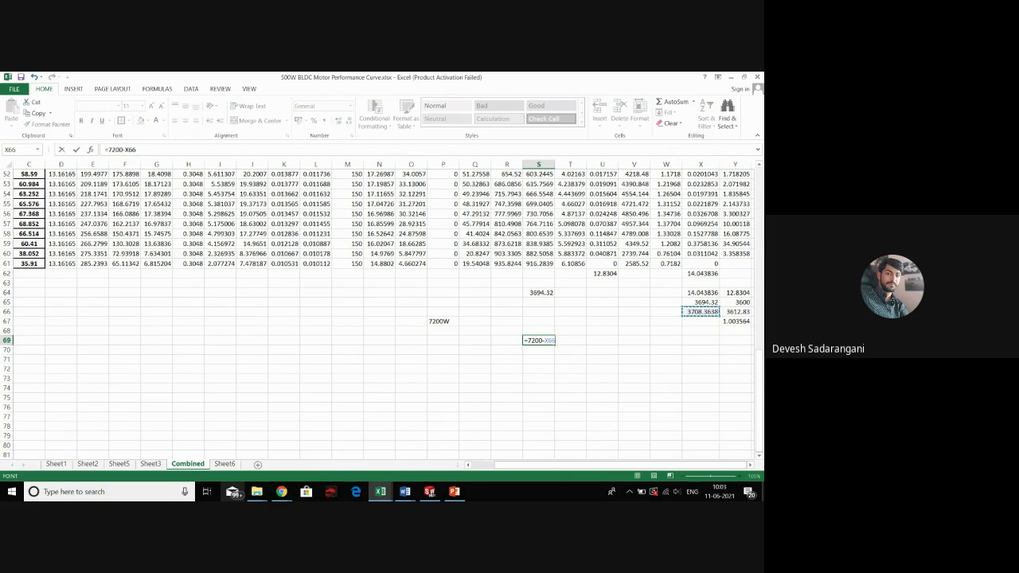
key(Return)
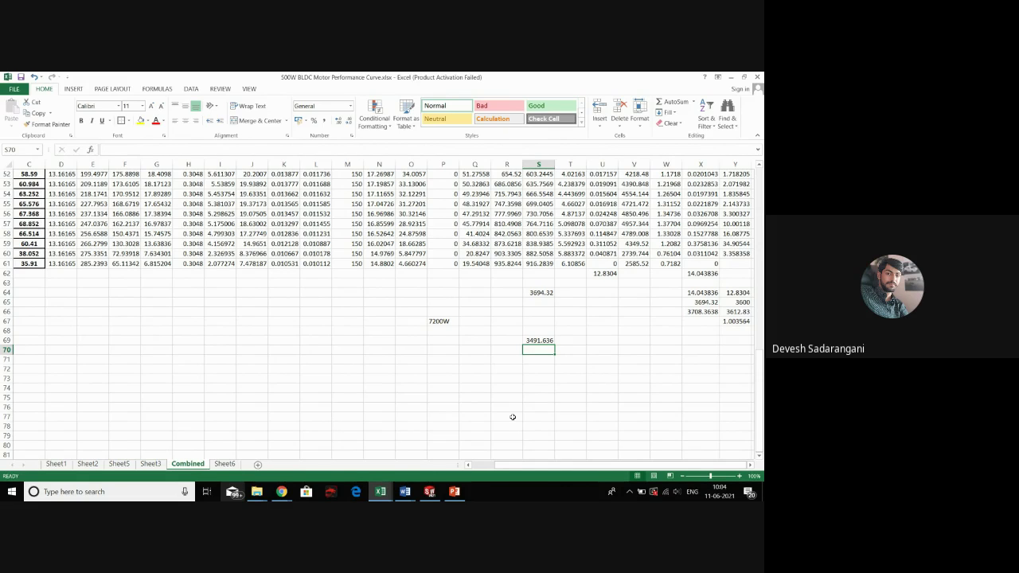
Compare the formulas in X65 and S69
click(545, 341)
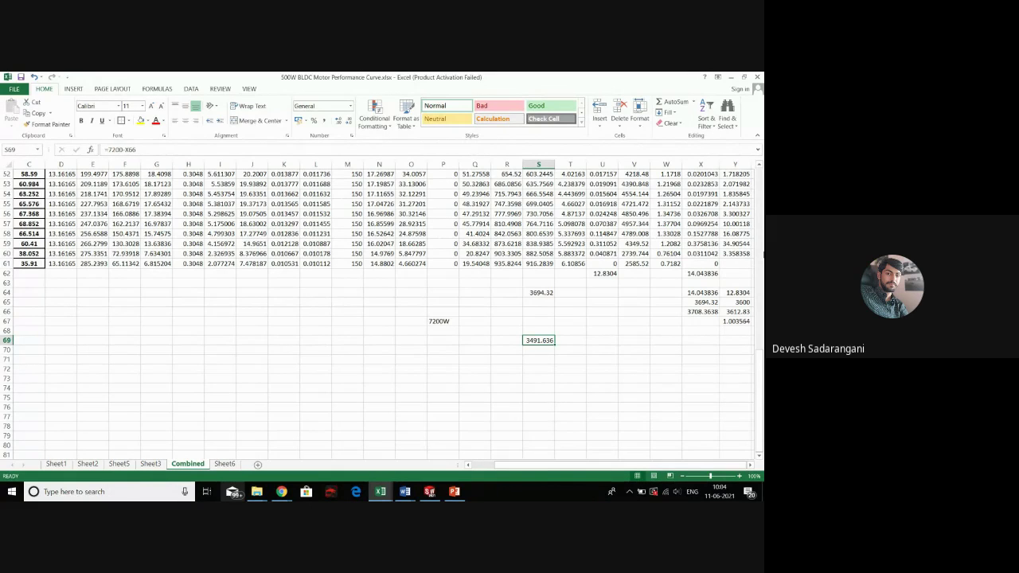
click(707, 303)
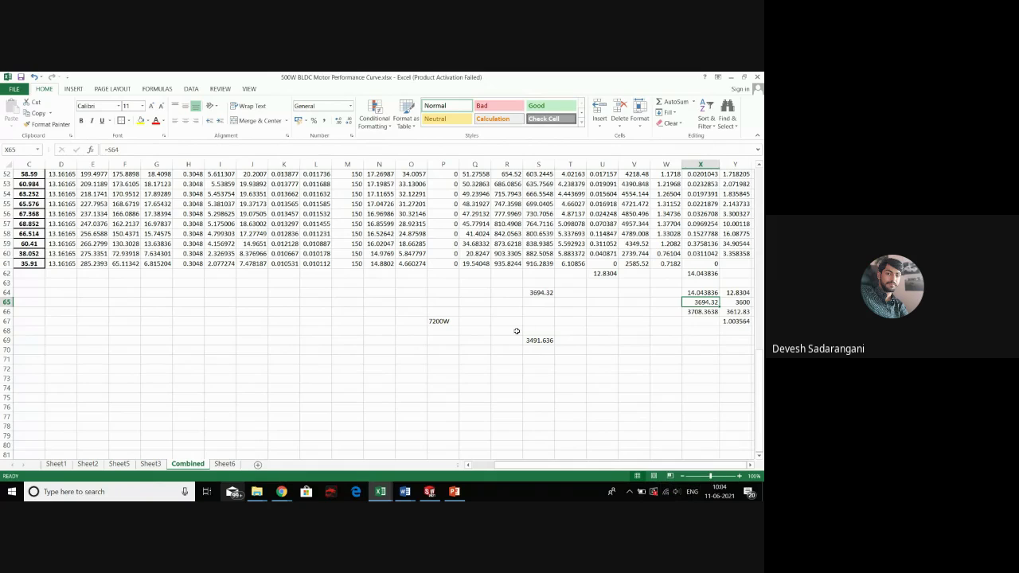
click(539, 340)
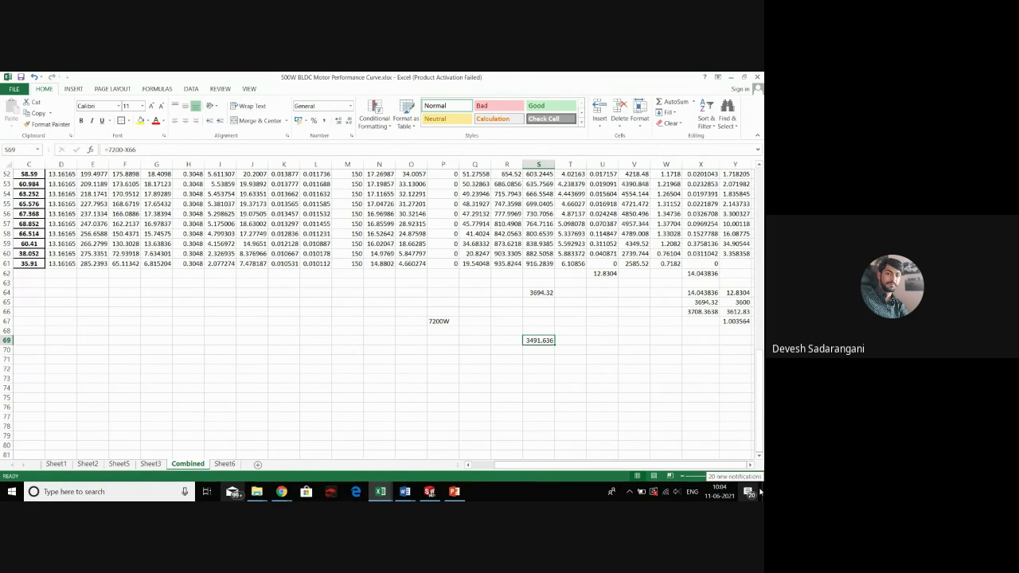
click(716, 304)
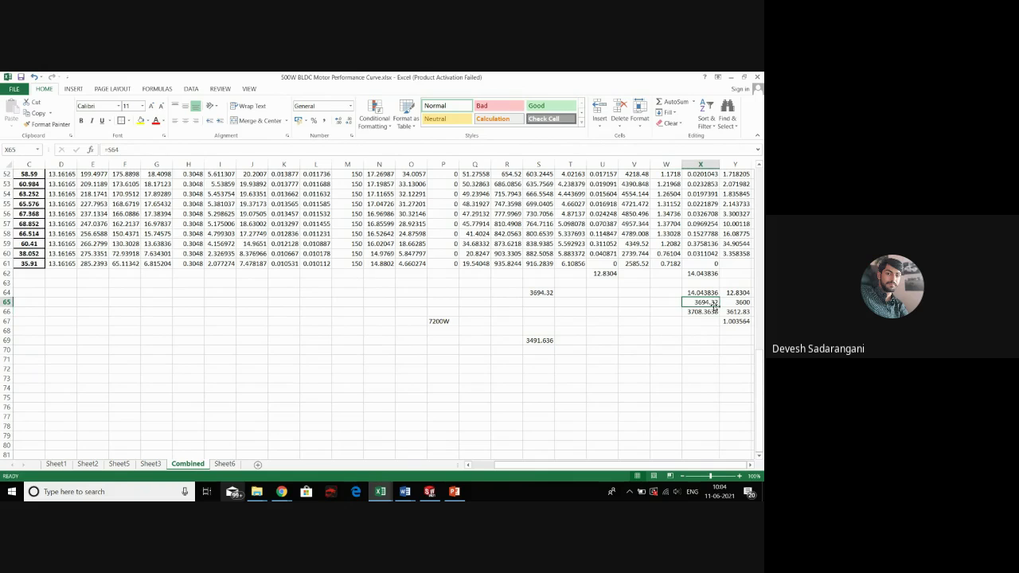
click(536, 340)
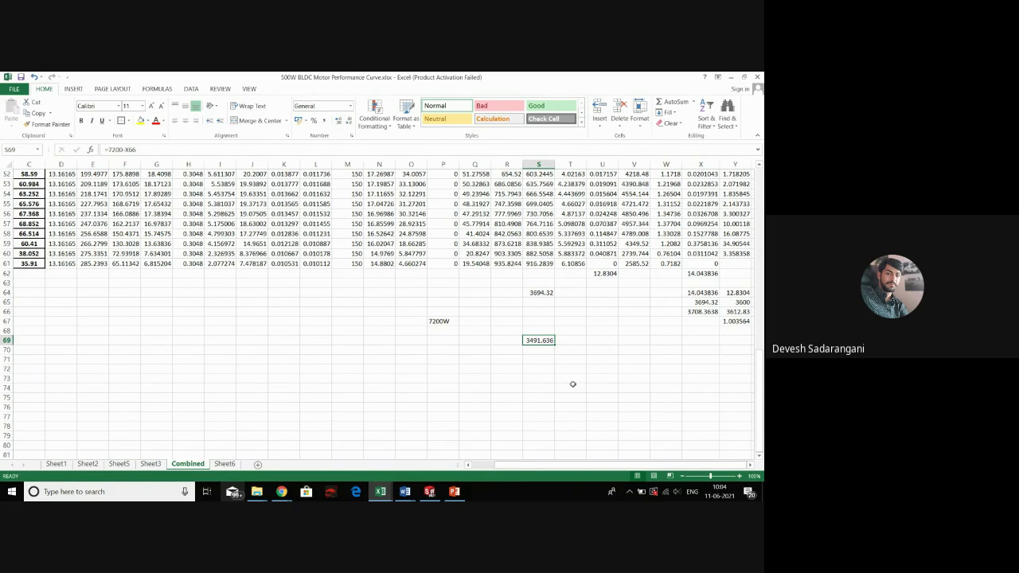
click(564, 359)
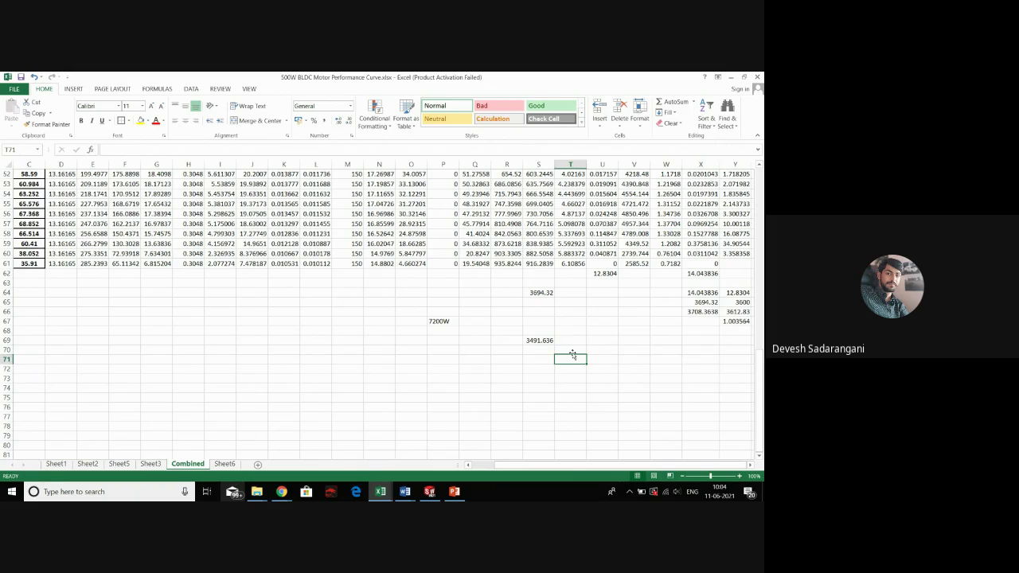
Enter =X65/S69 in T71, then undo the reversed ratio
text(=)
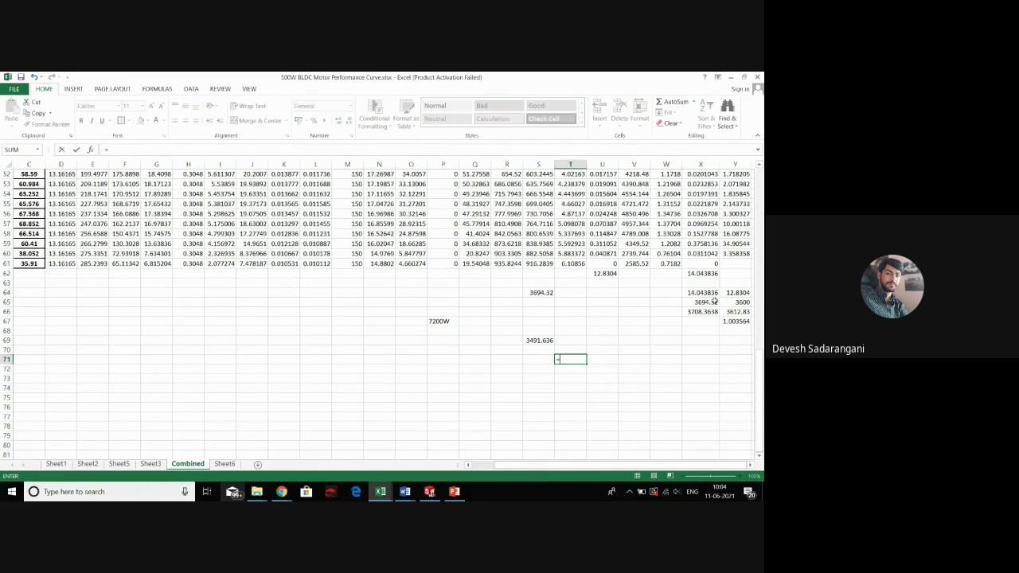
click(715, 302)
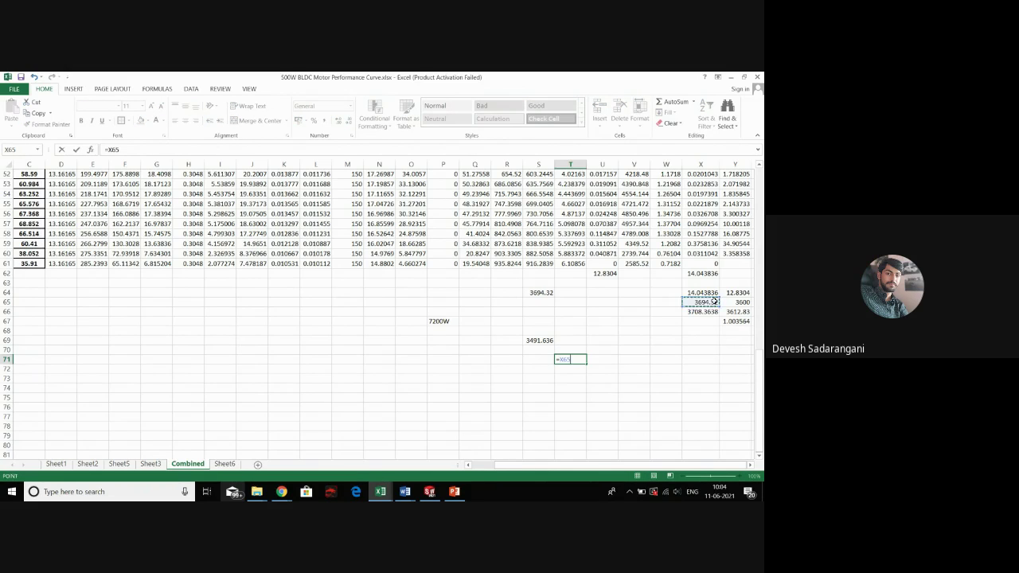
text(/)
click(541, 340)
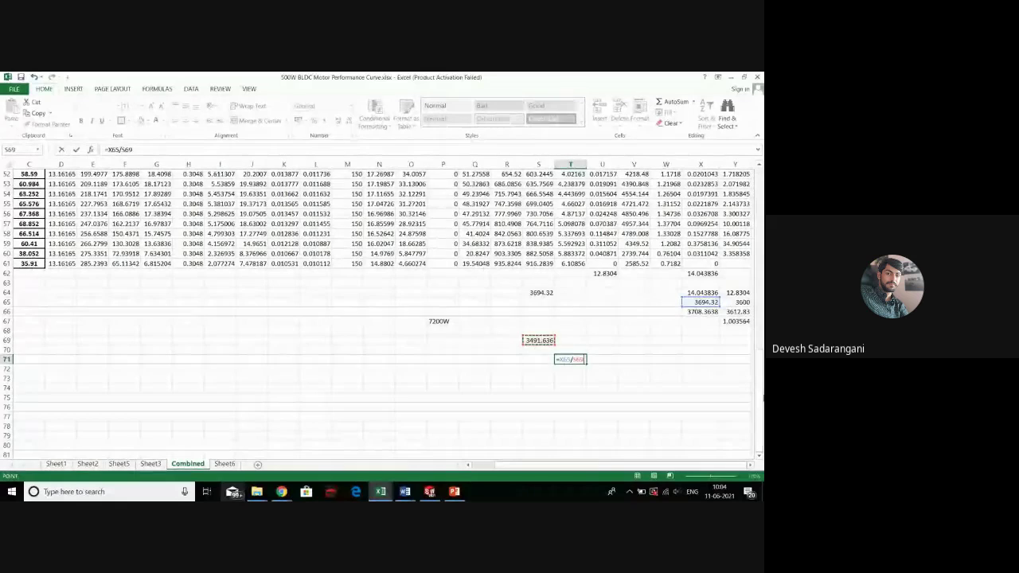
key(Return)
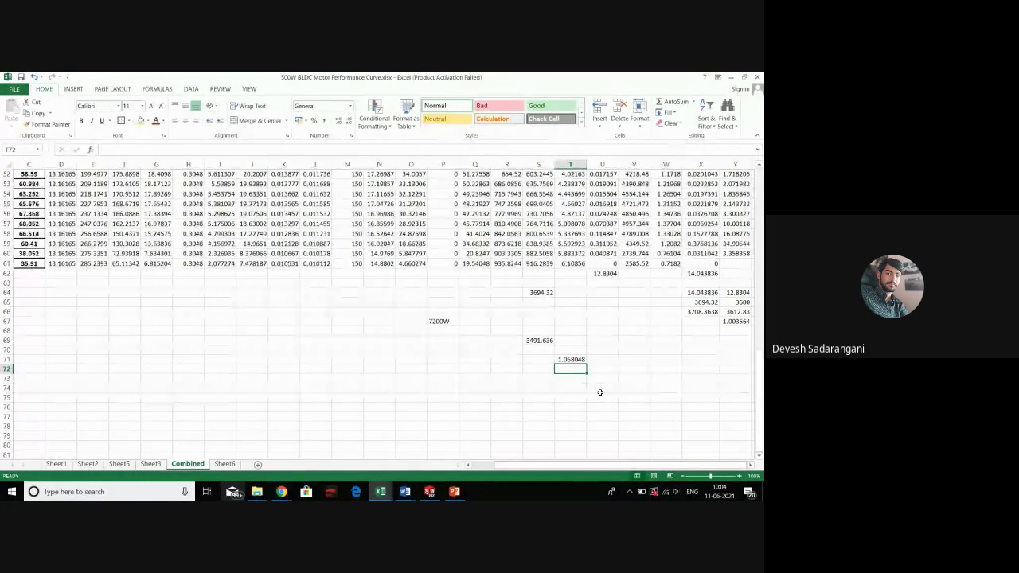
key(ctrl+z)
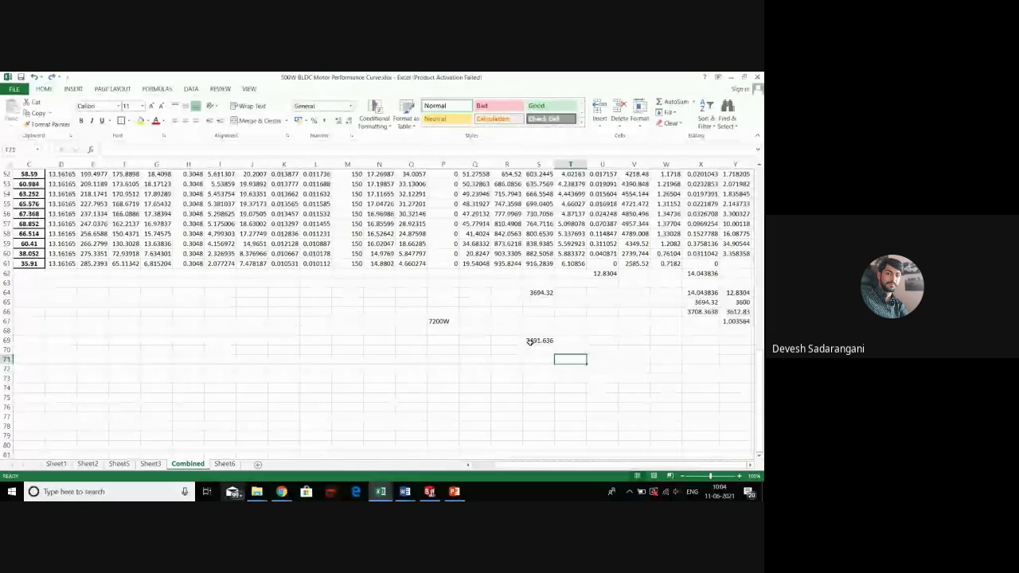
Enter =S69/X65 in T71, giving 0.945136
click(530, 339)
click(578, 358)
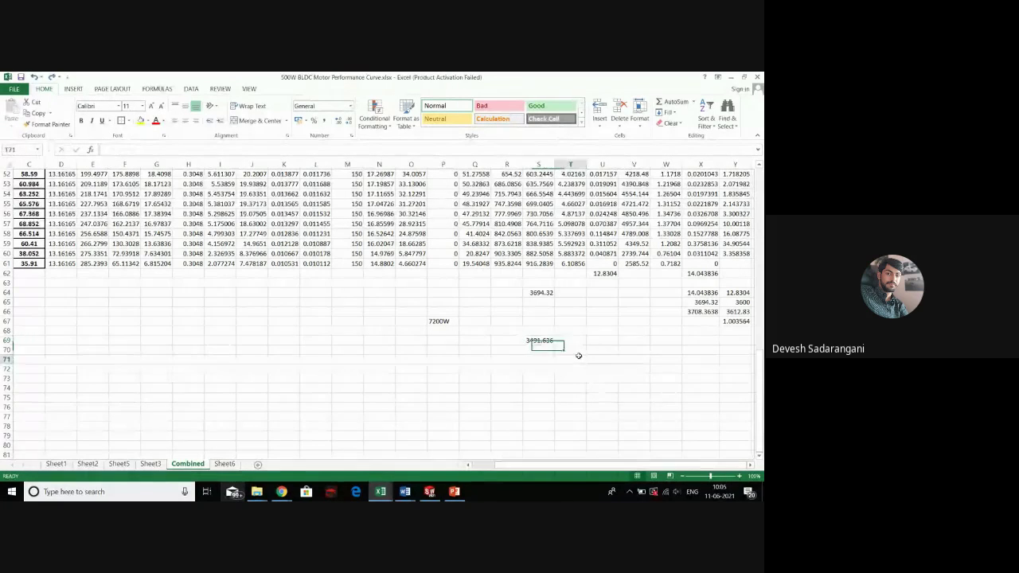
text(=)
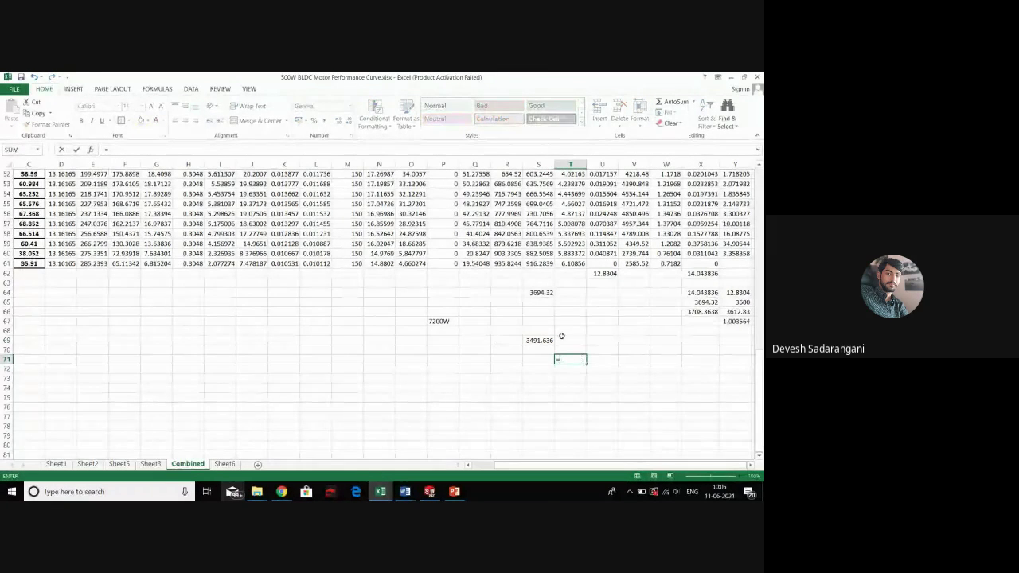
click(537, 340)
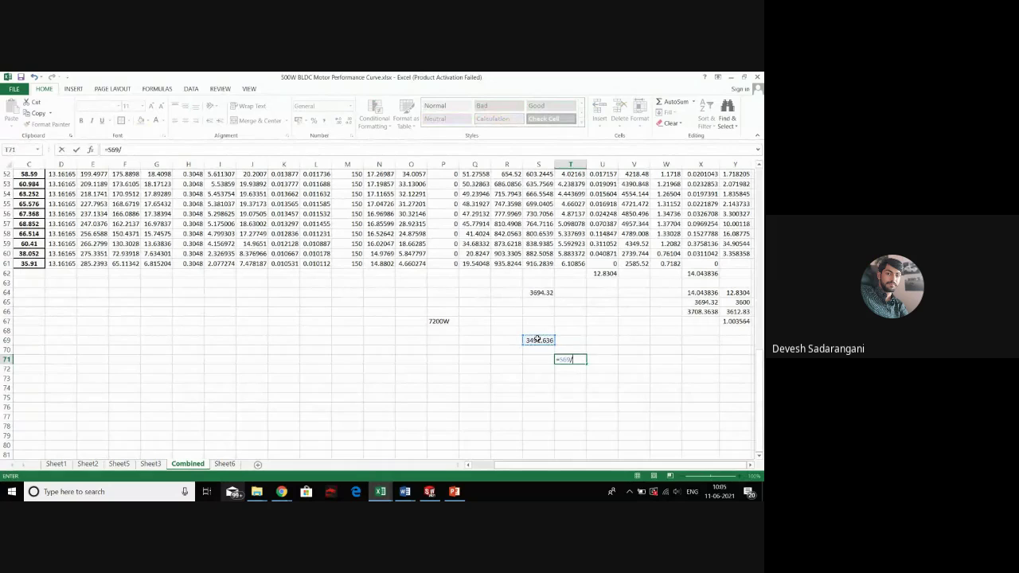
text(/)
click(700, 302)
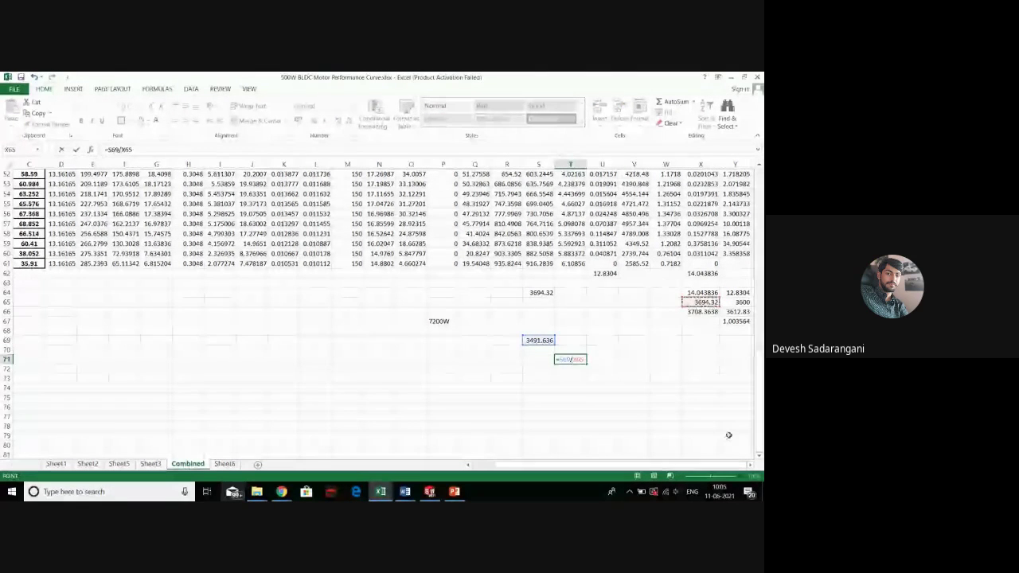
key(Return)
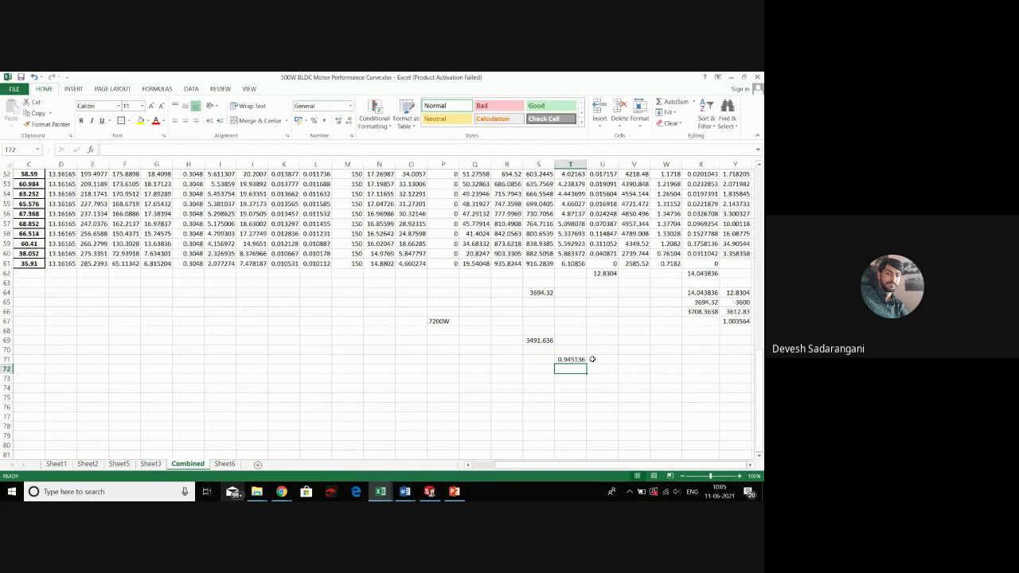
scroll(464, 372, up, 5)
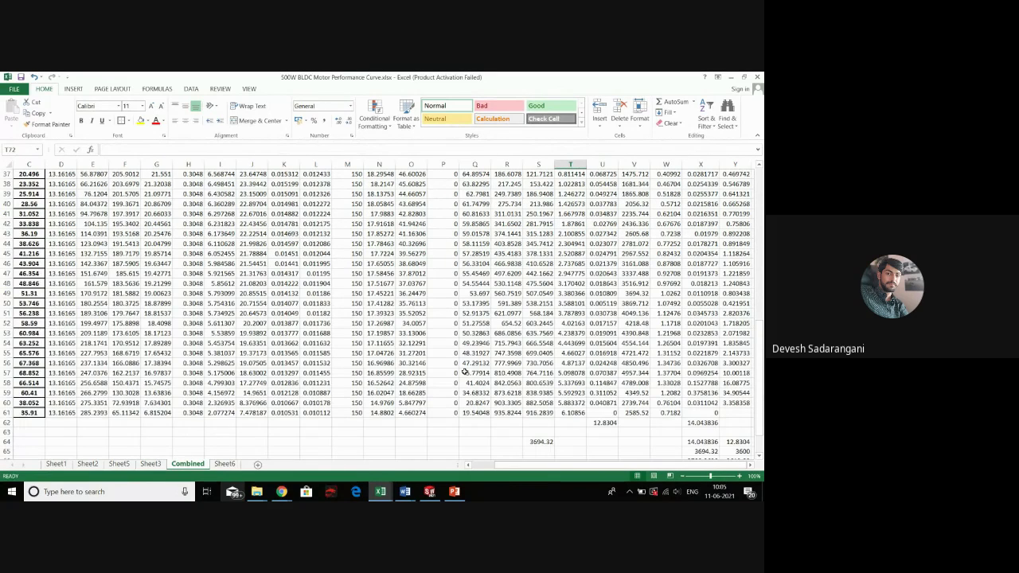
Enter 50.05256 in U71
scroll(464, 372, up, 12)
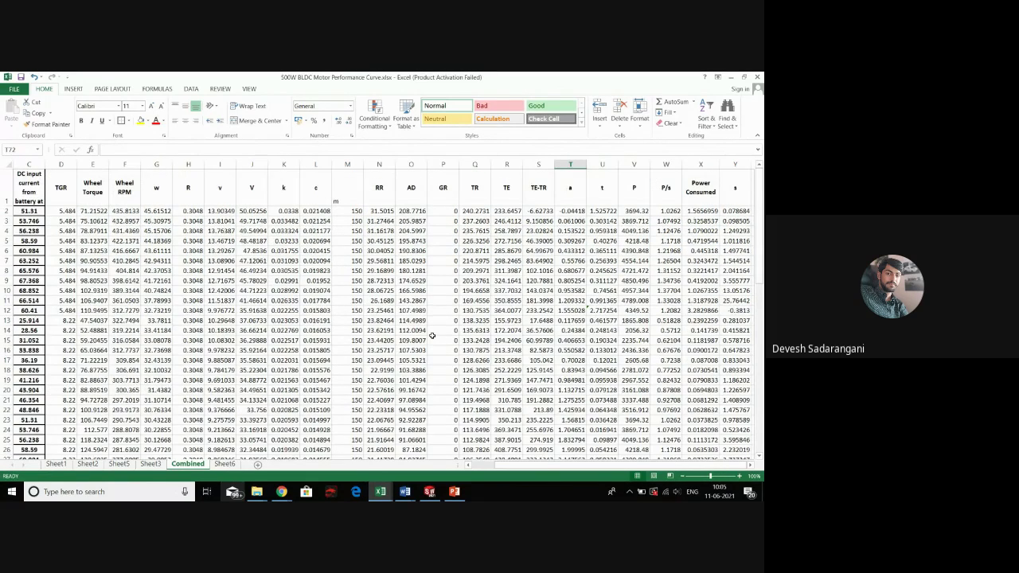
scroll(432, 335, down, 6)
scroll(651, 383, down, 12)
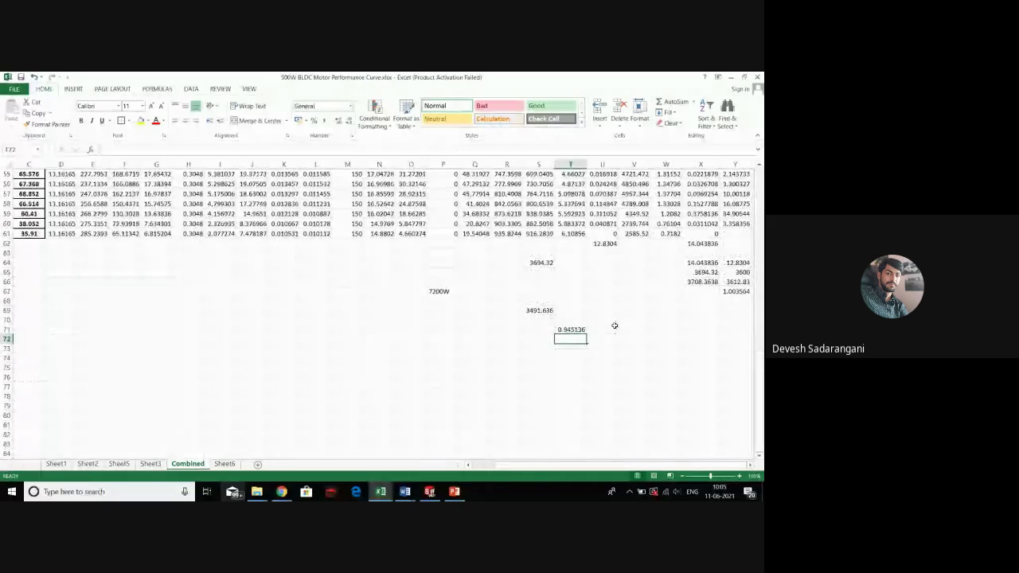
click(603, 328)
text(5)
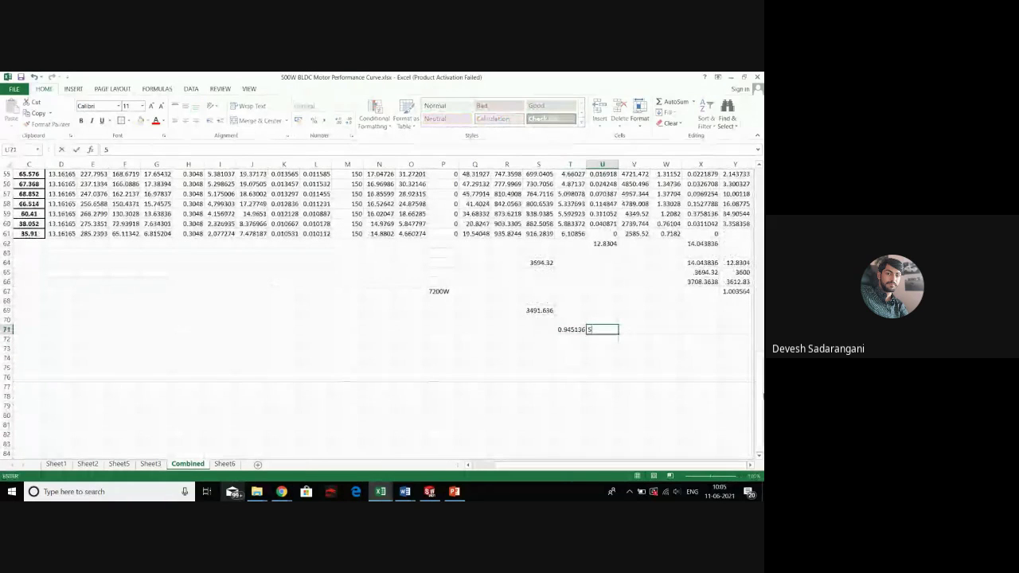
text(0.05)
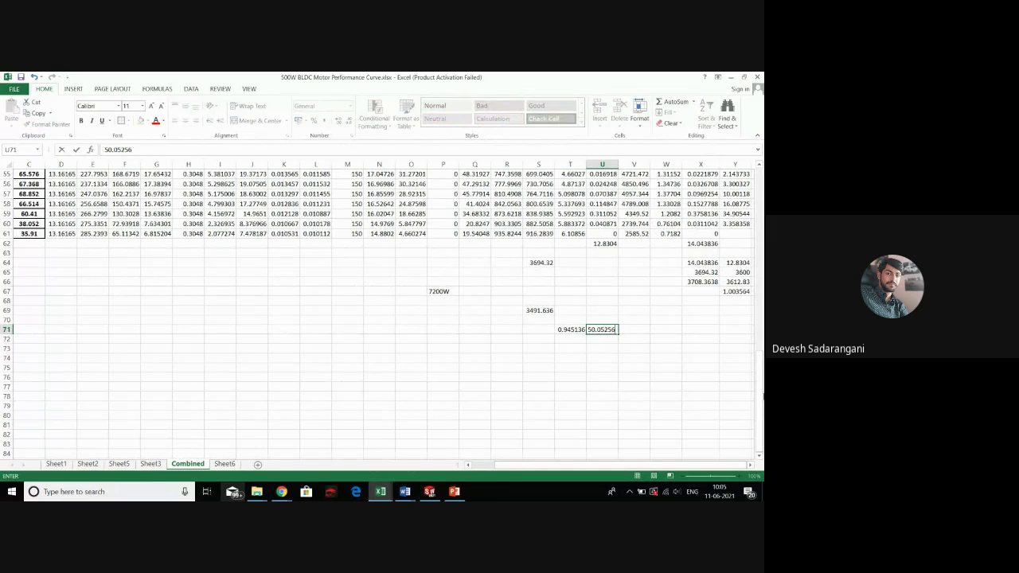
text(256)
click(715, 409)
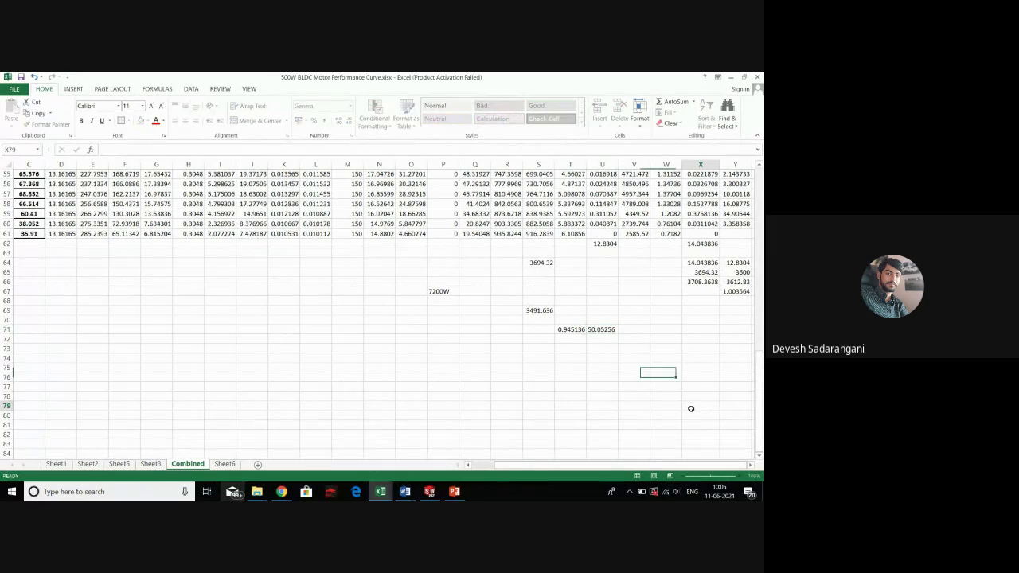
Enter =T71*U71 in V71, giving 47.30649
click(627, 333)
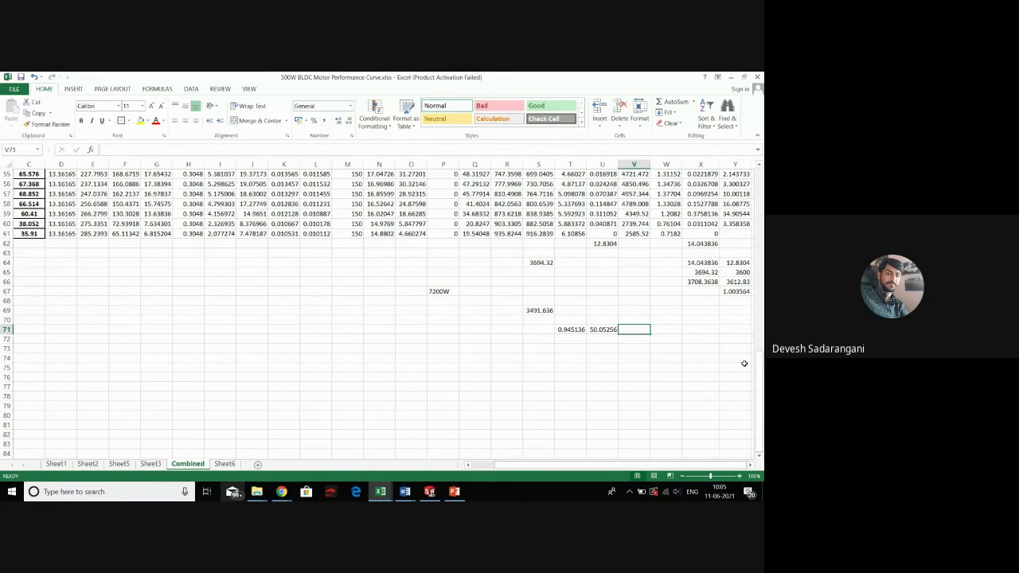
text(=)
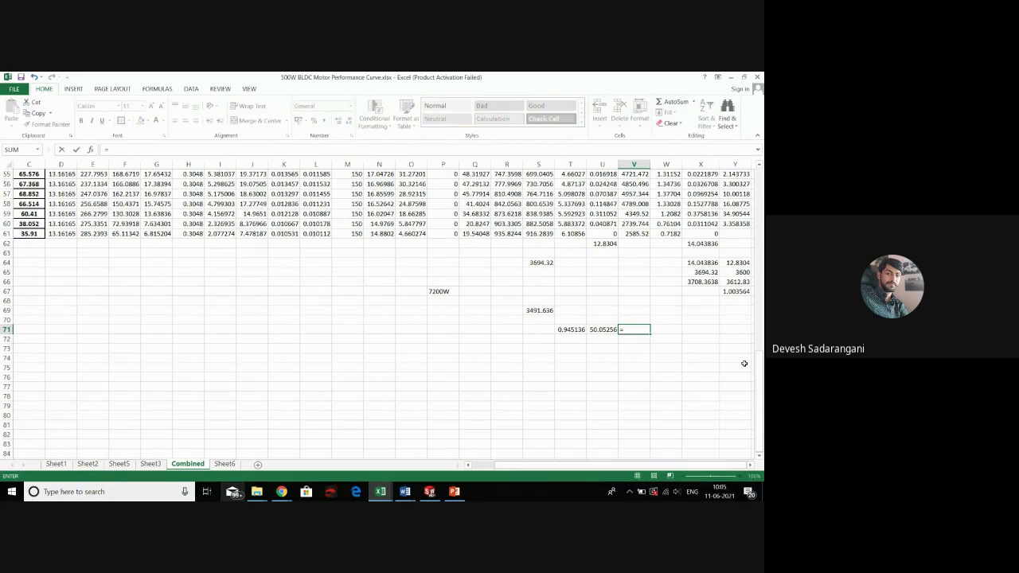
click(571, 329)
text(*)
click(599, 330)
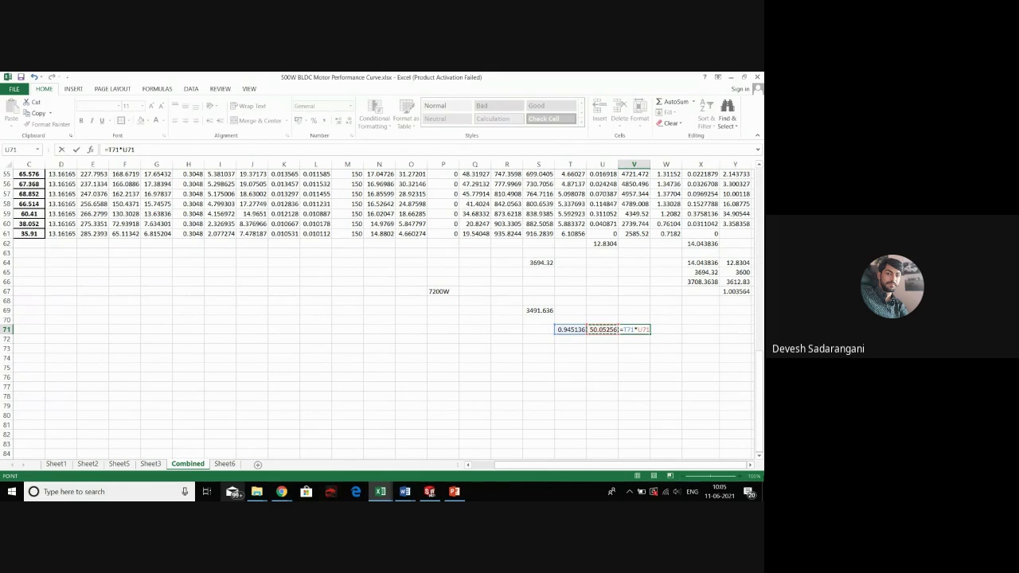
key(Return)
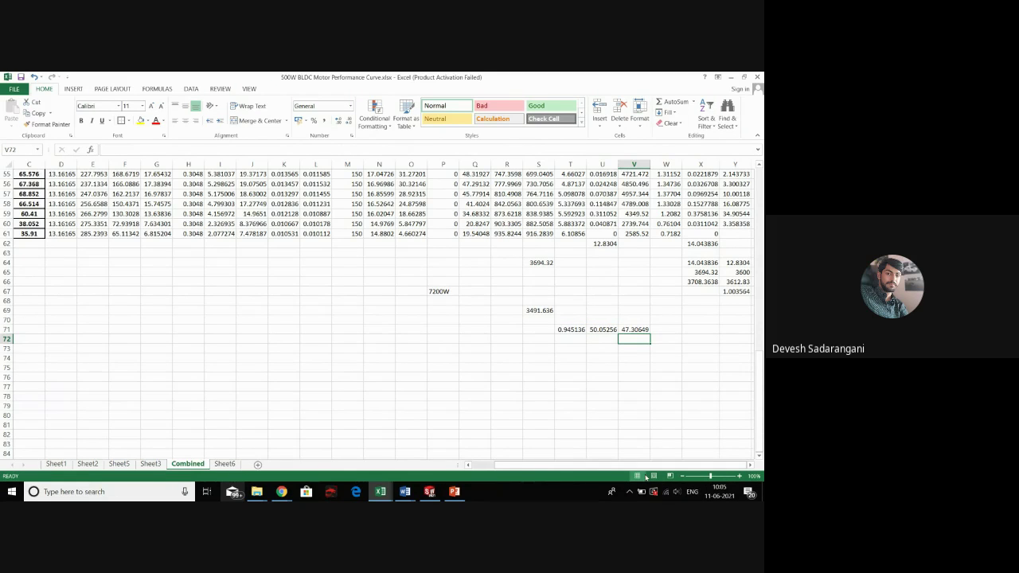
scroll(666, 436, up, 1)
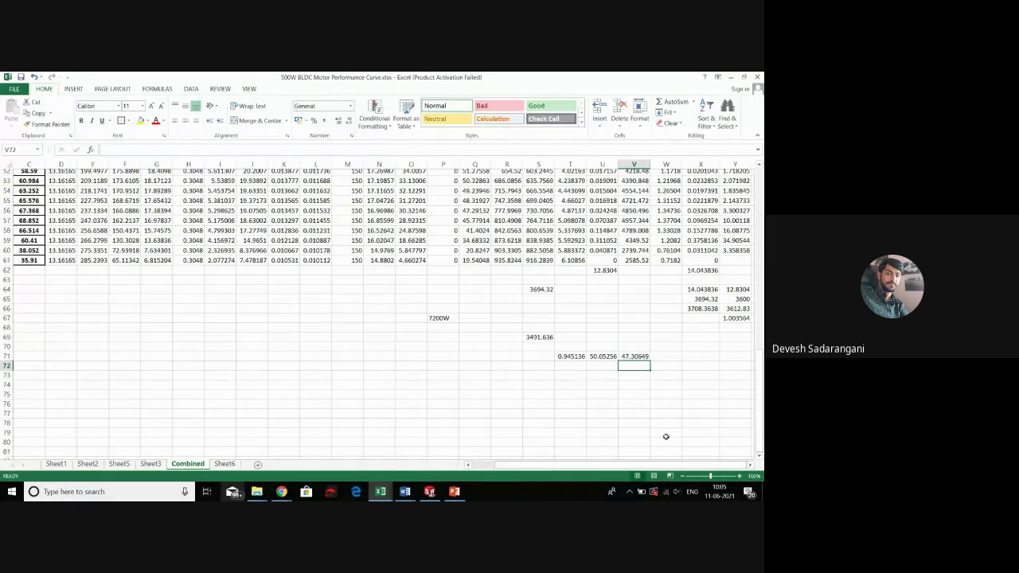
scroll(666, 437, down, 1)
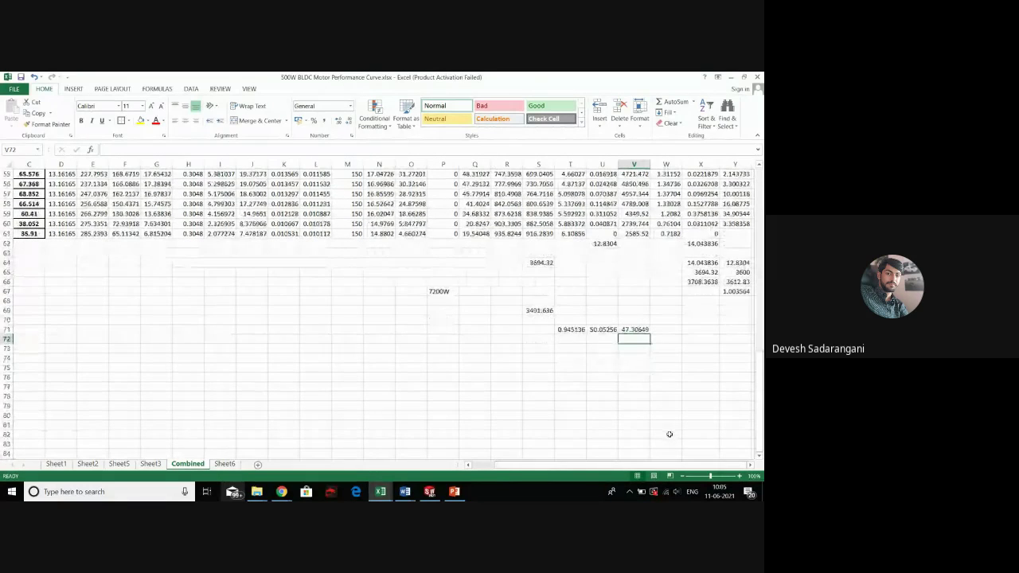
scroll(670, 434, up, 2)
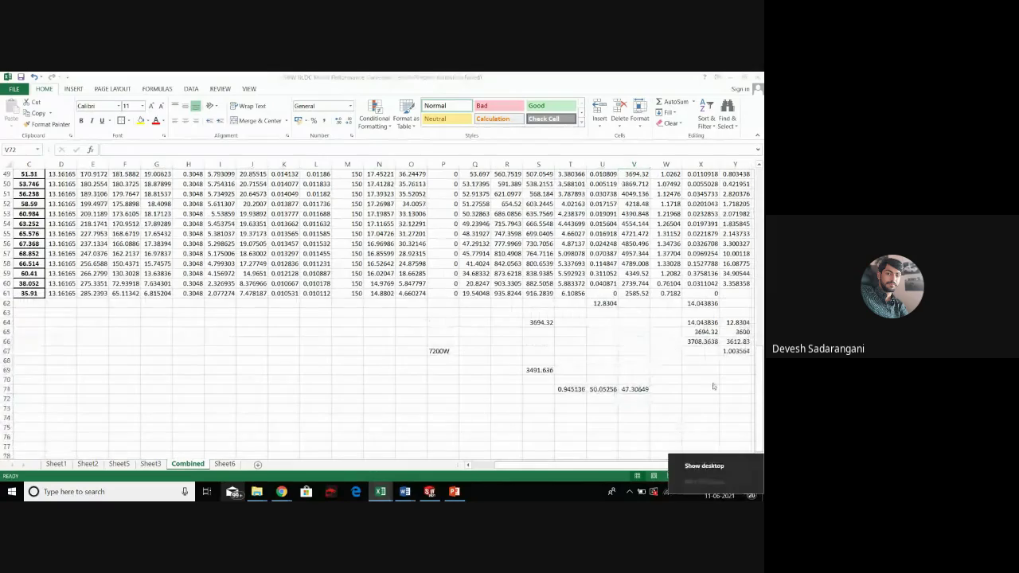
Enter a SUM of the column Y values through Y61 in Y62, giving 206.8405
scroll(720, 318, up, 11)
scroll(722, 311, up, 5)
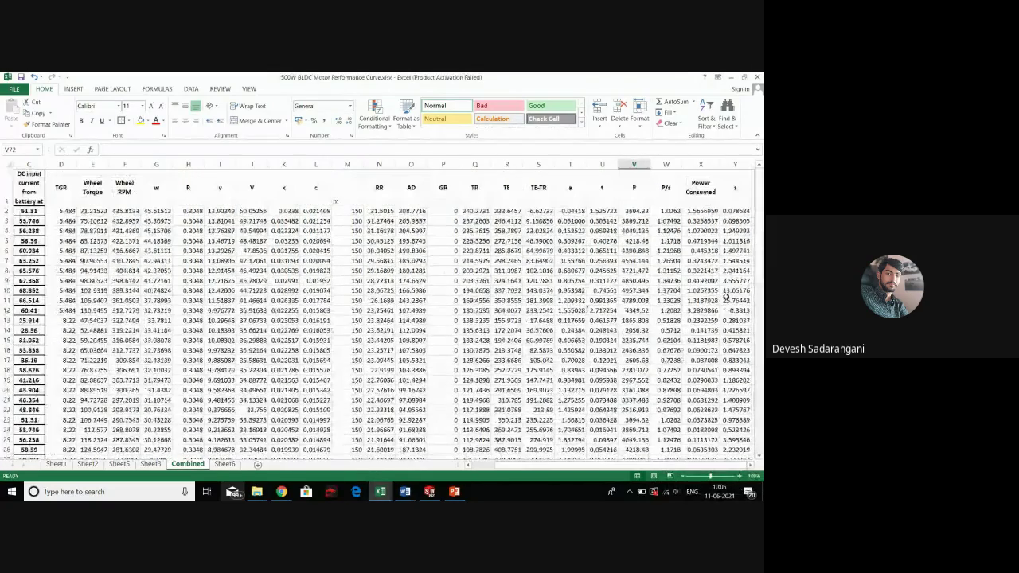
scroll(722, 310, down, 13)
scroll(744, 378, down, 2)
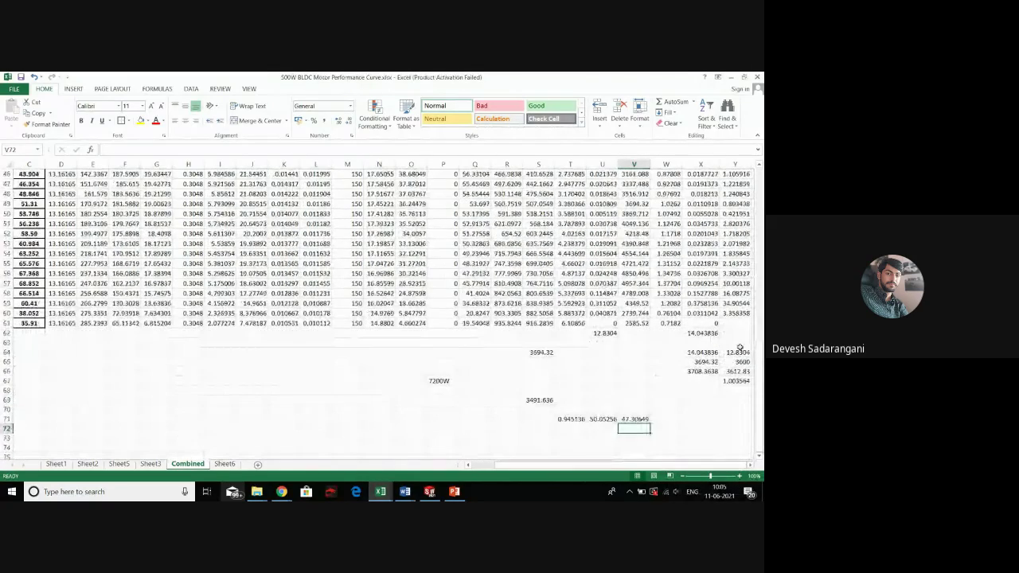
click(736, 333)
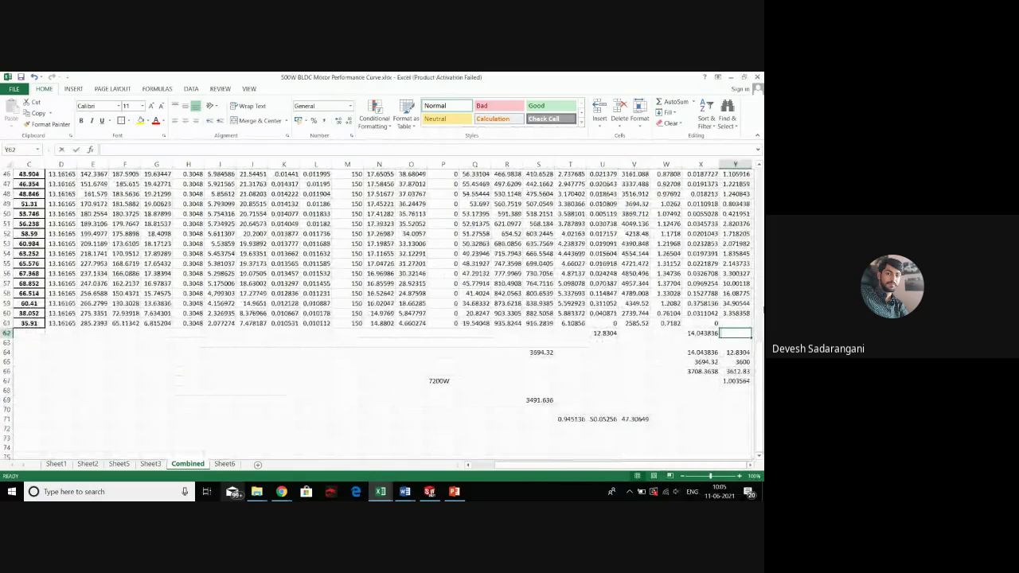
text(=xs)
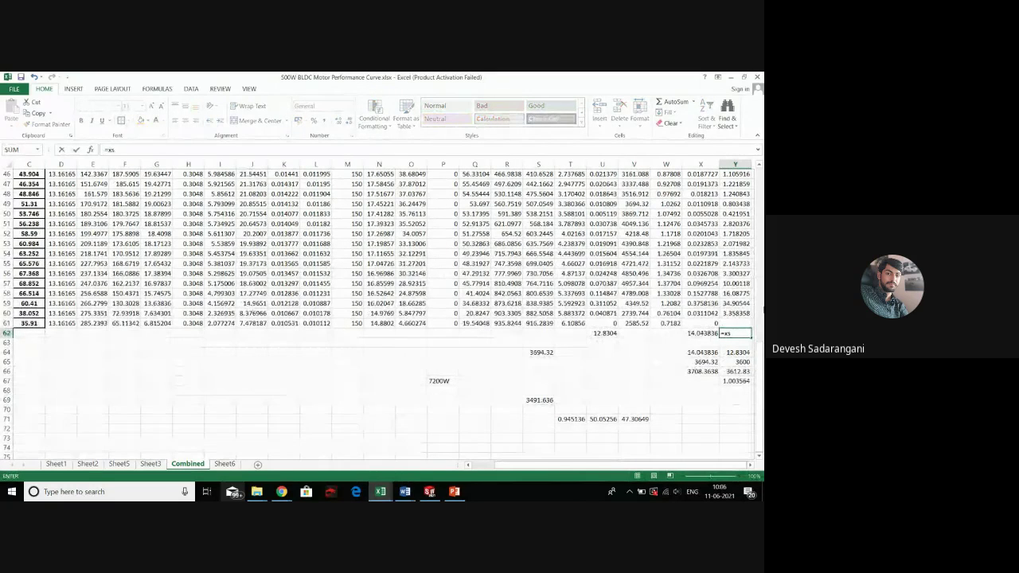
key(BackSpace)
key(BackSpace)
text(sum)
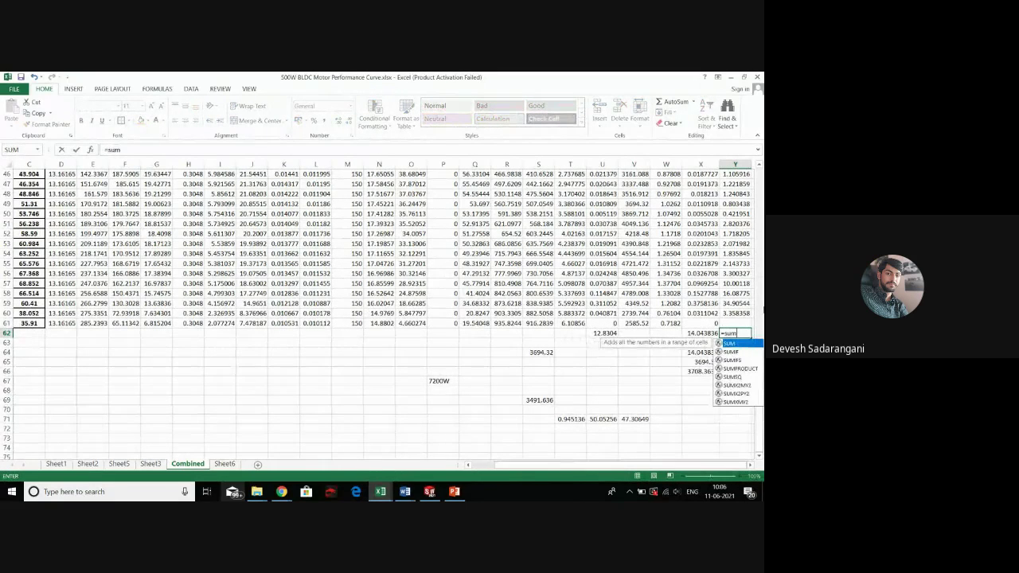
text(()
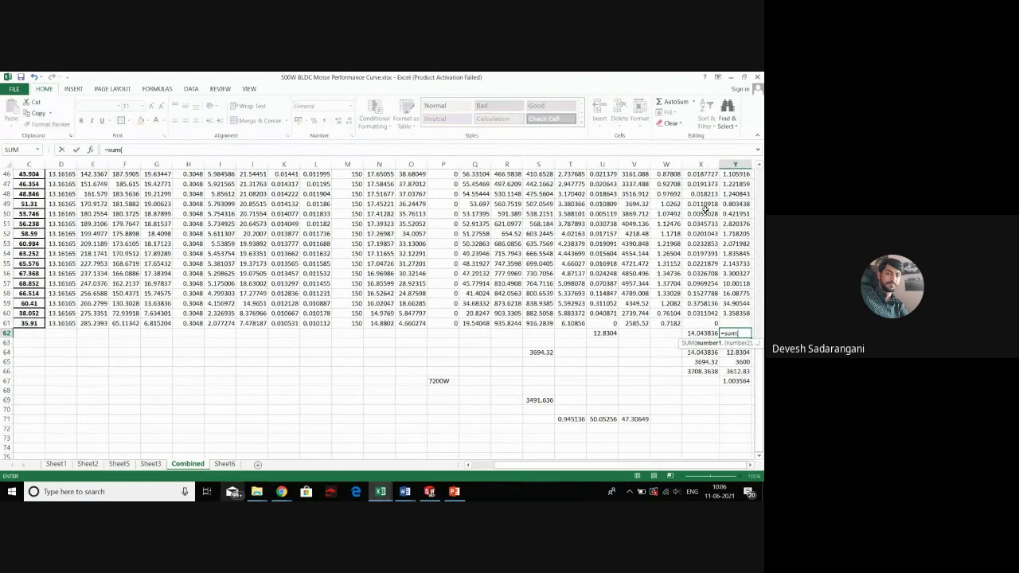
drag(736, 323, 639, 210)
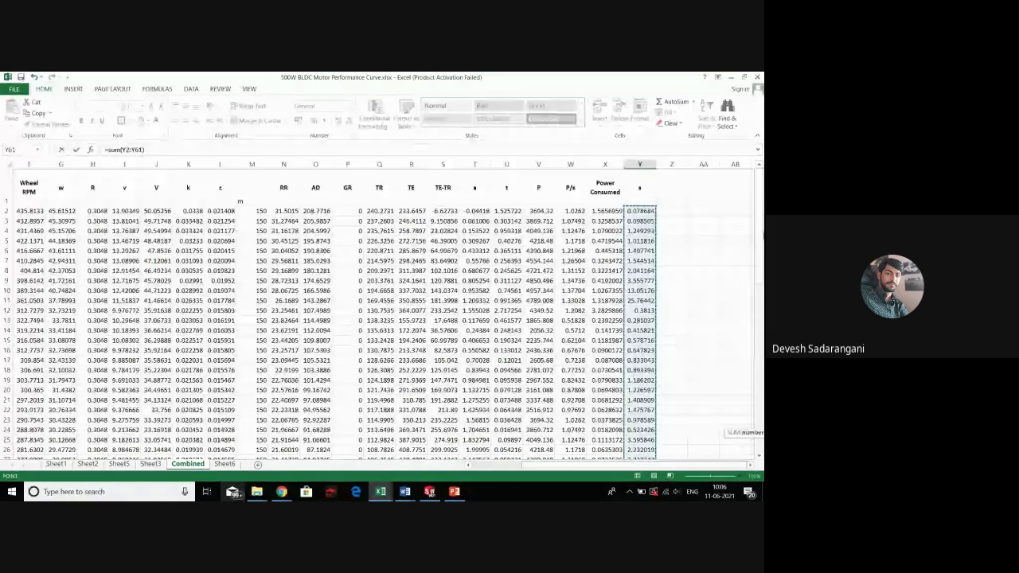
key(Return)
scroll(683, 280, down, 4)
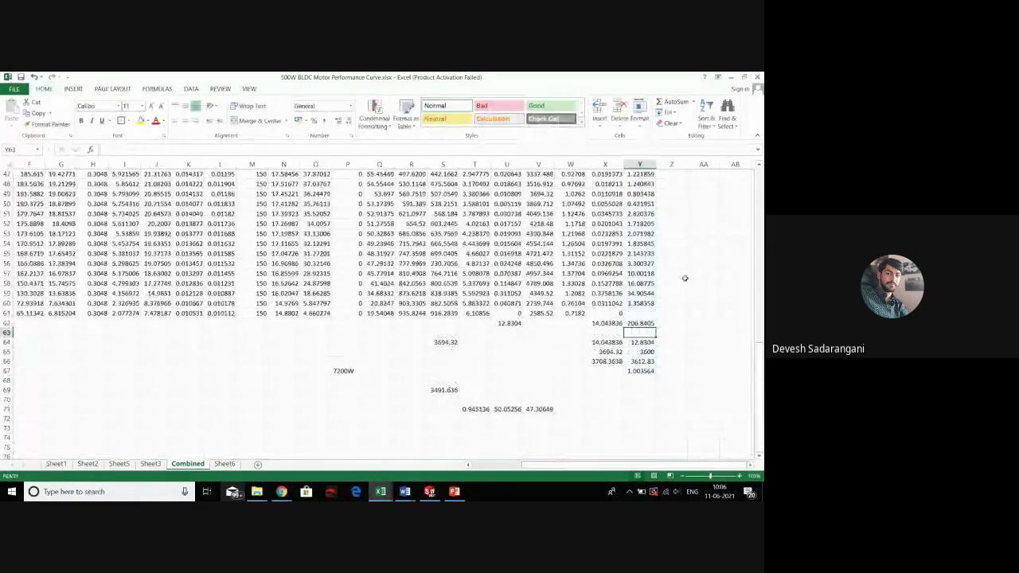
click(645, 323)
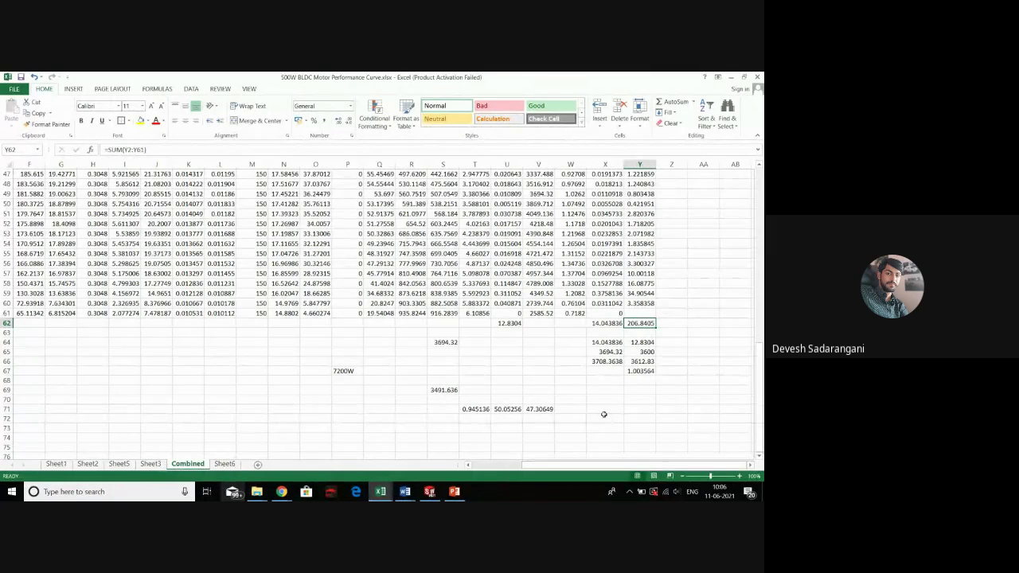
click(565, 410)
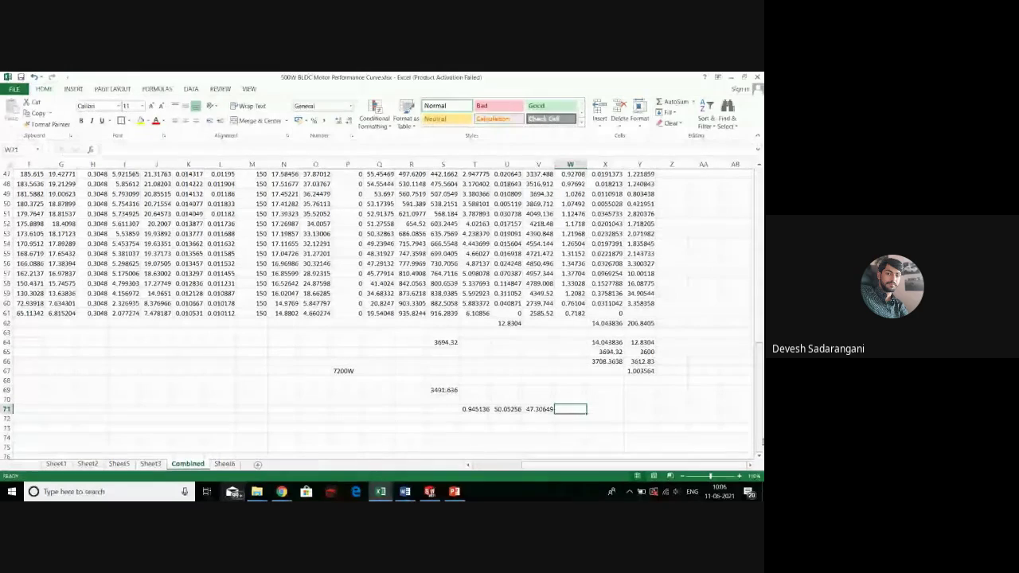
Enter 0.2068 in W71 and inspect the X65 and Y65 values
text(0.2)
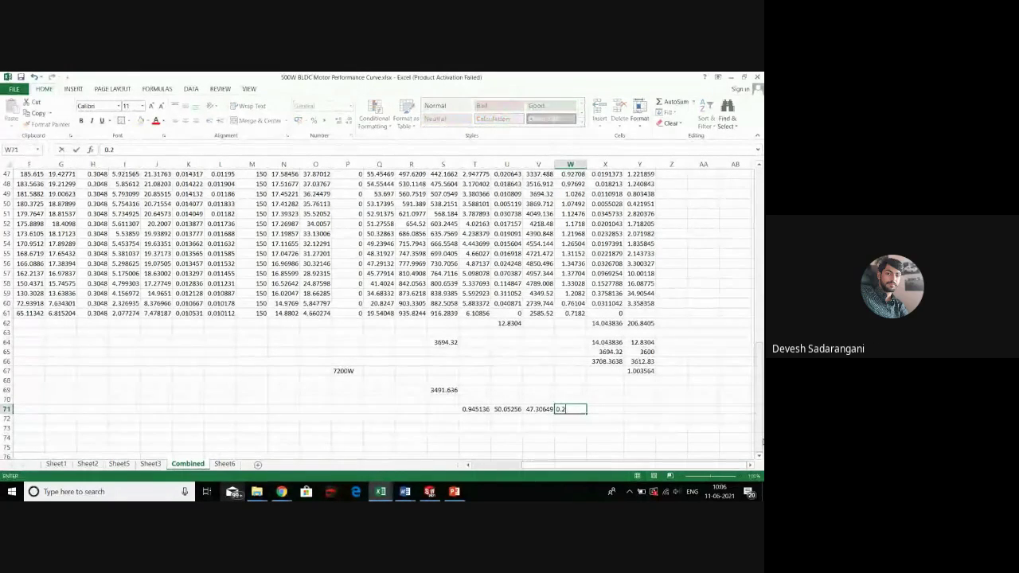
text(06)
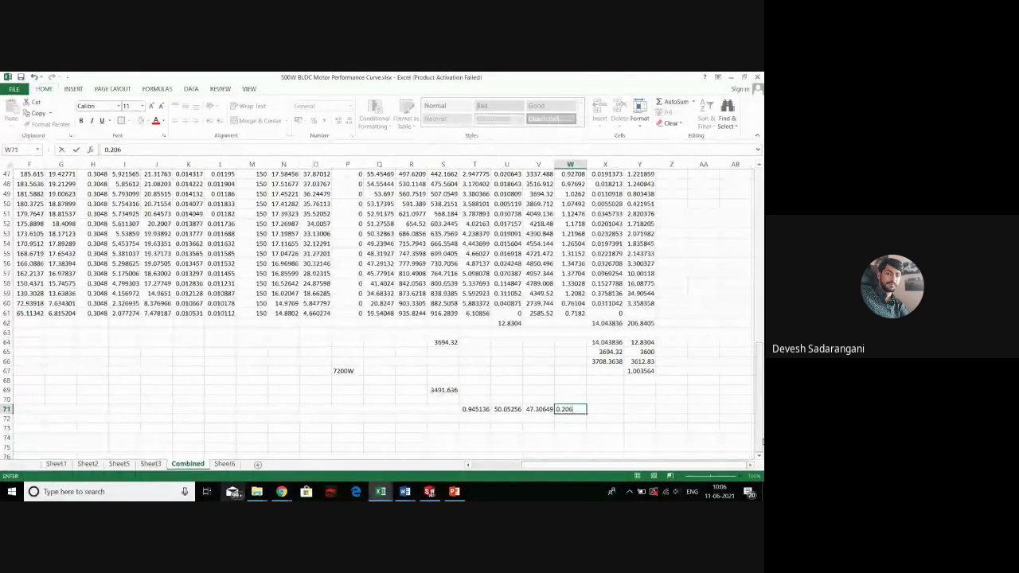
text(8)
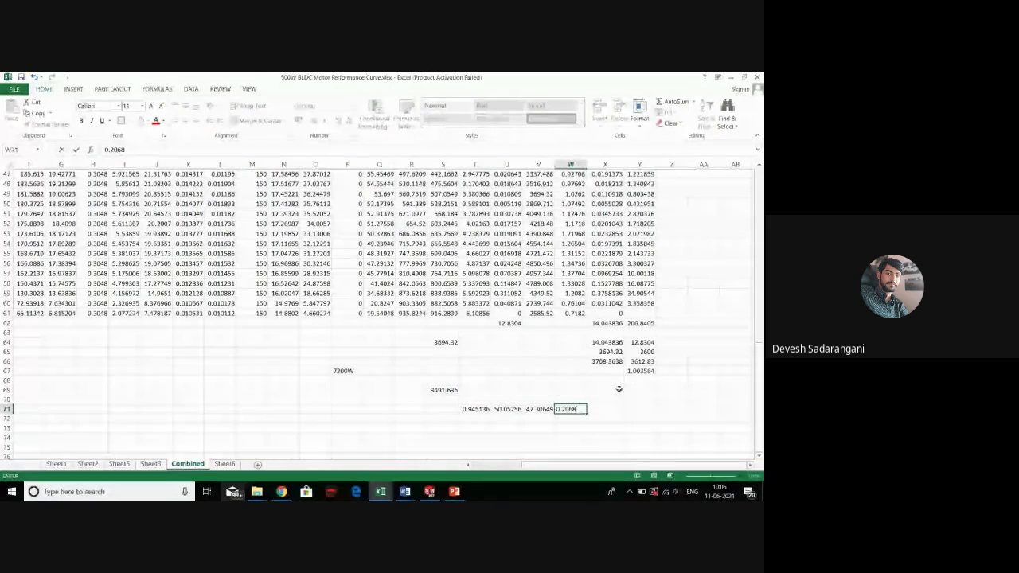
click(609, 411)
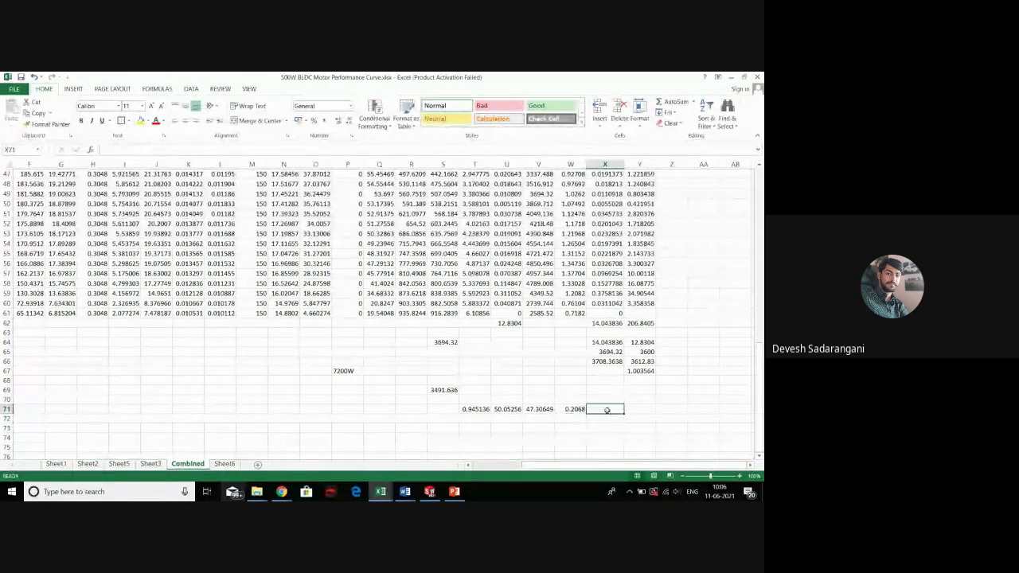
click(607, 352)
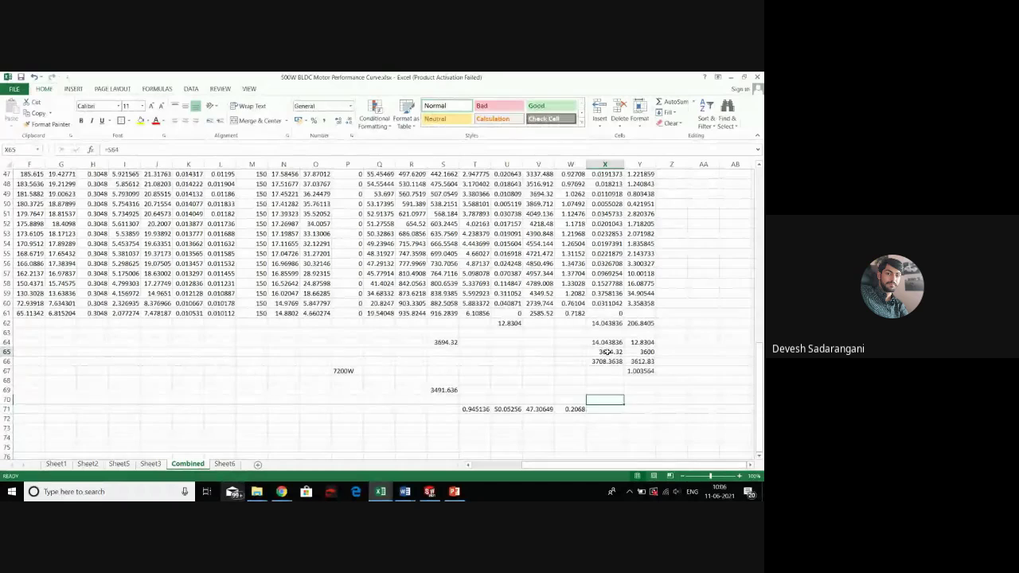
click(641, 351)
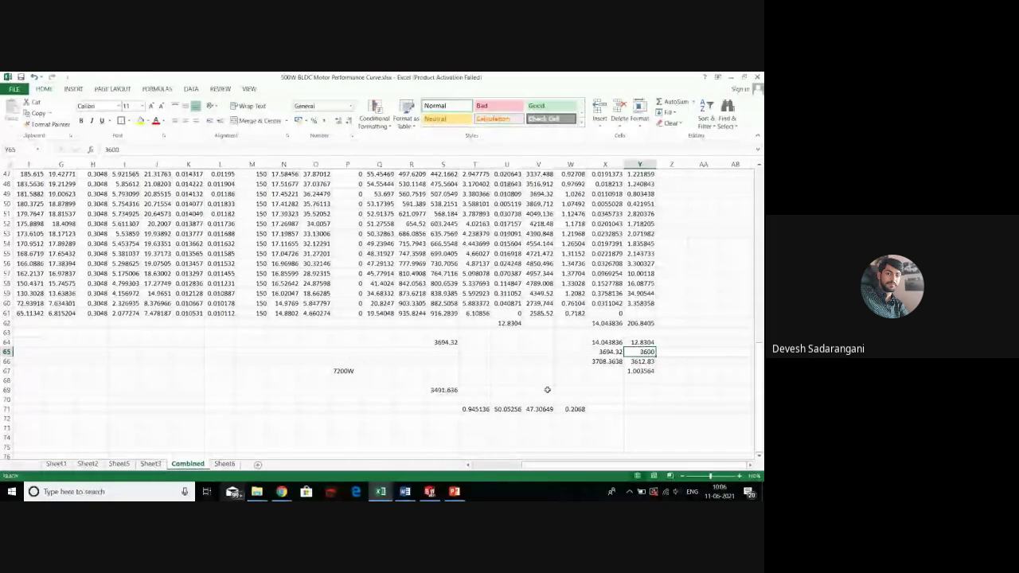
Enter 50.05256 in X71 and verify the value
click(604, 410)
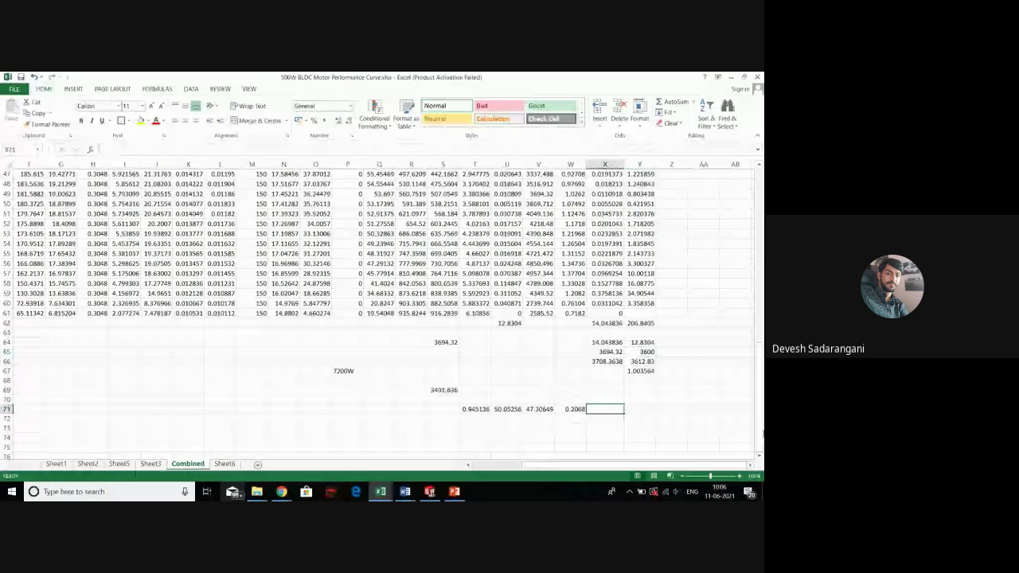
text(5)
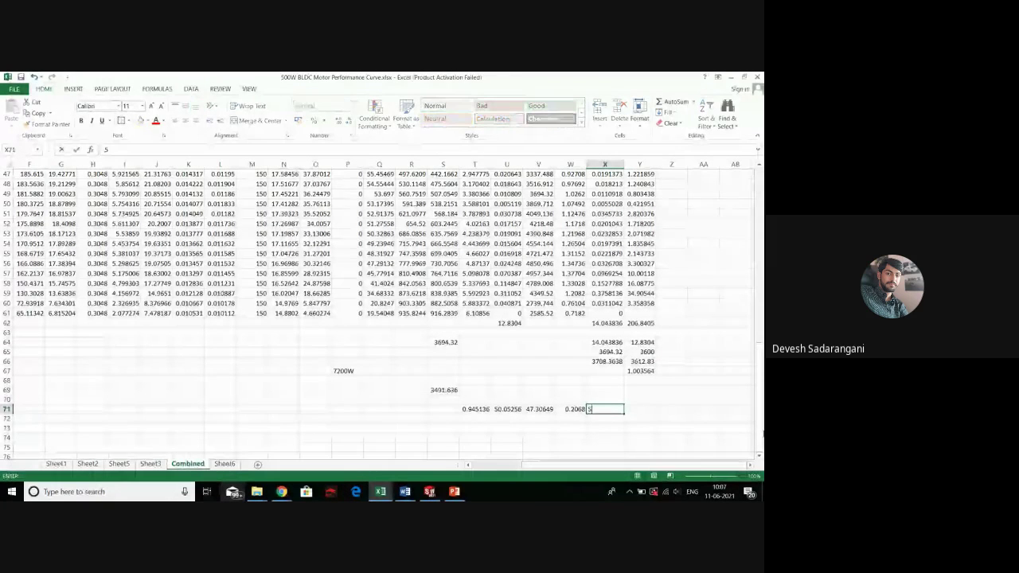
text(0.02)
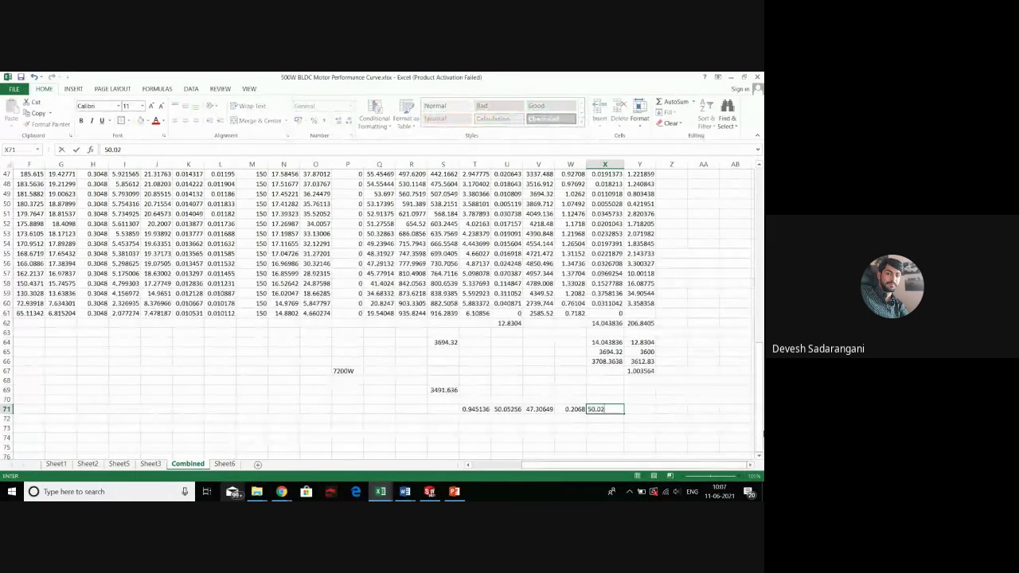
text(56)
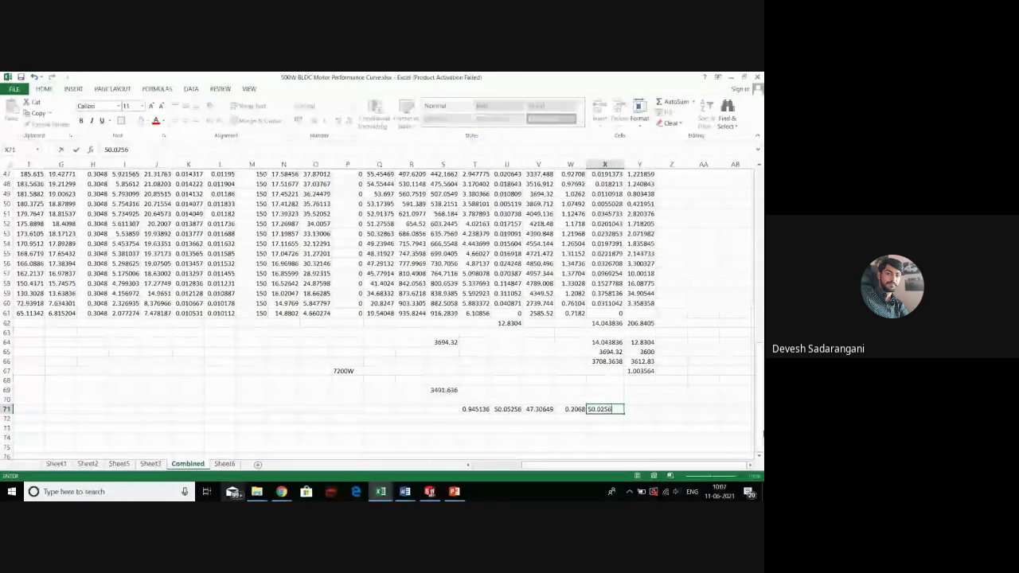
click(667, 439)
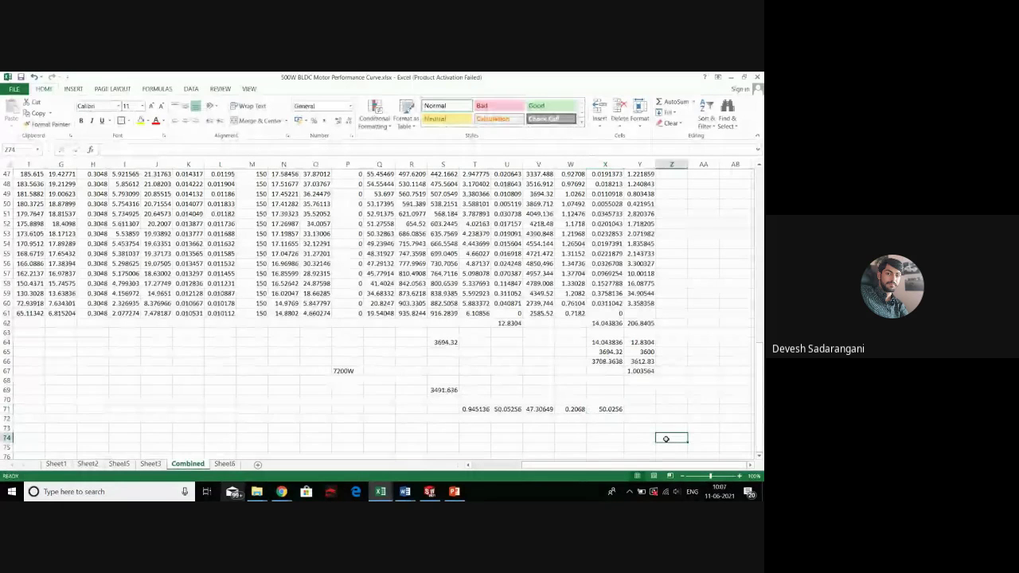
double_click(611, 410)
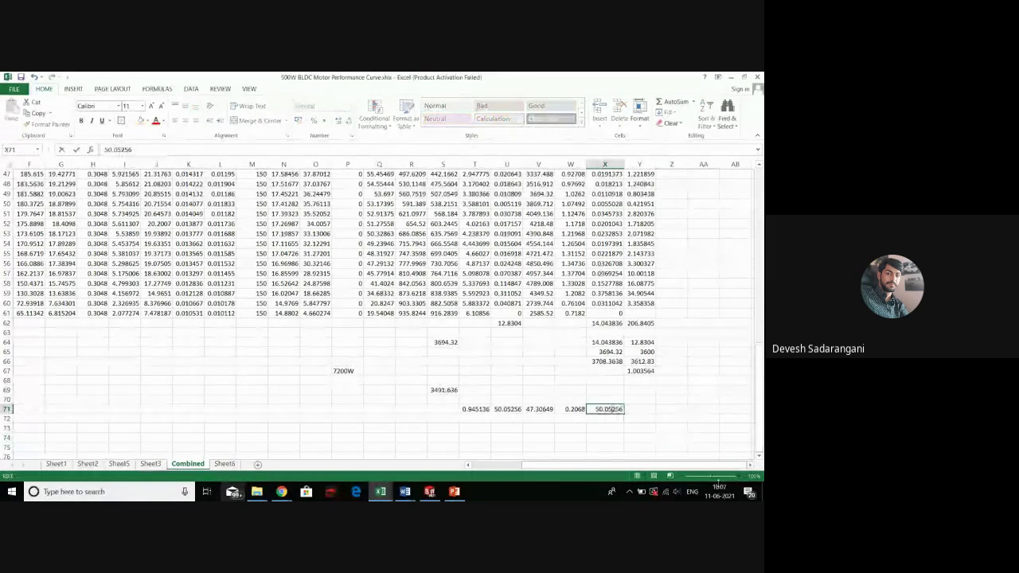
click(605, 437)
click(633, 410)
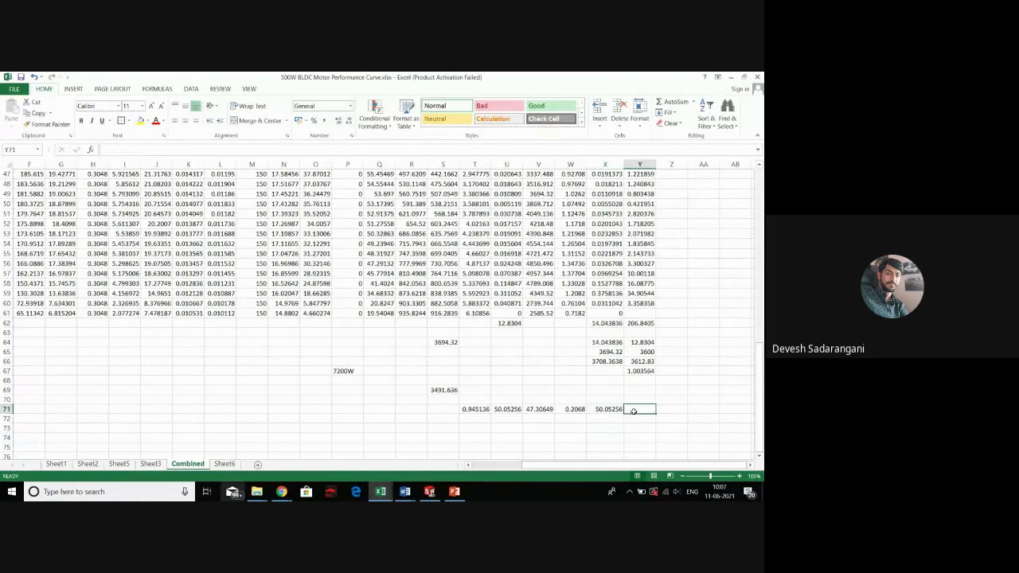
Enter =V71+W71+X71 in Y71 (97.56585) and apply the Calculation cell style
text(=)
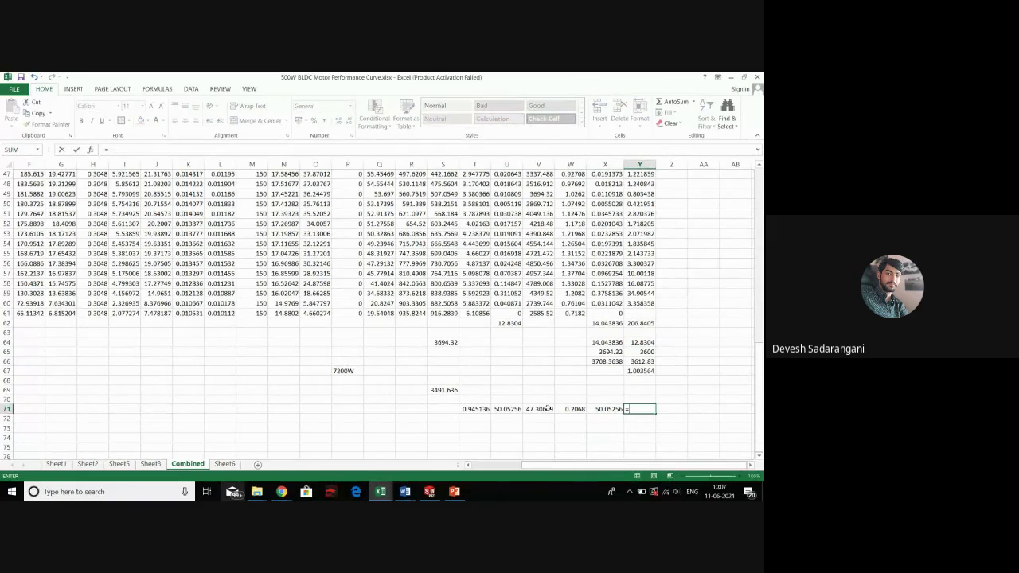
click(548, 409)
text(+)
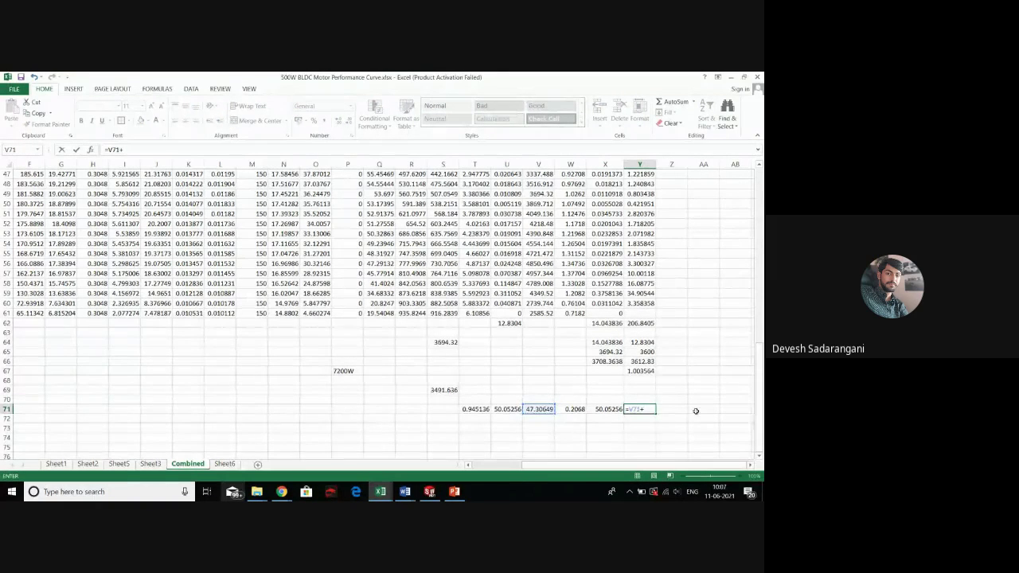
click(574, 409)
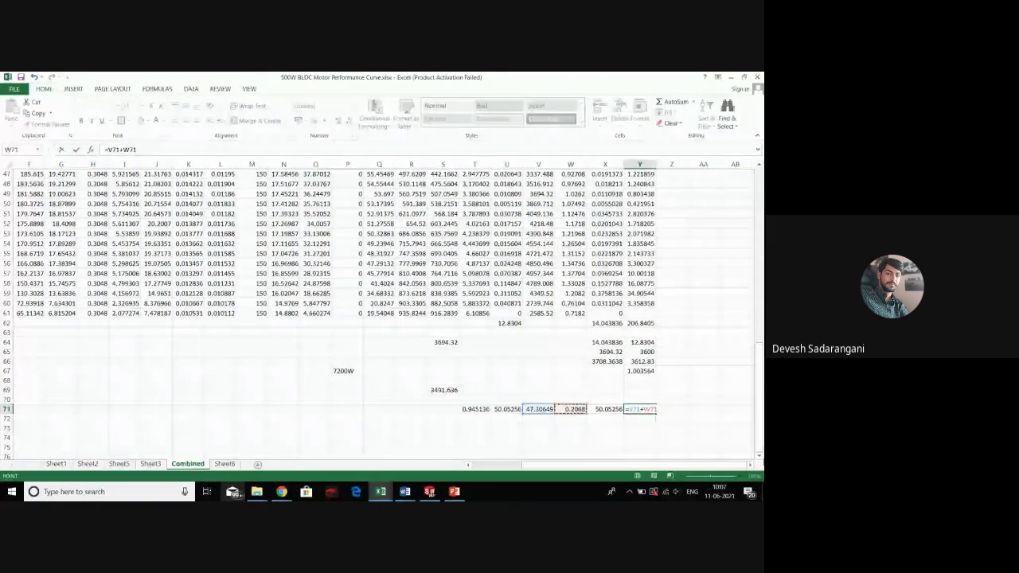
text(+)
click(610, 410)
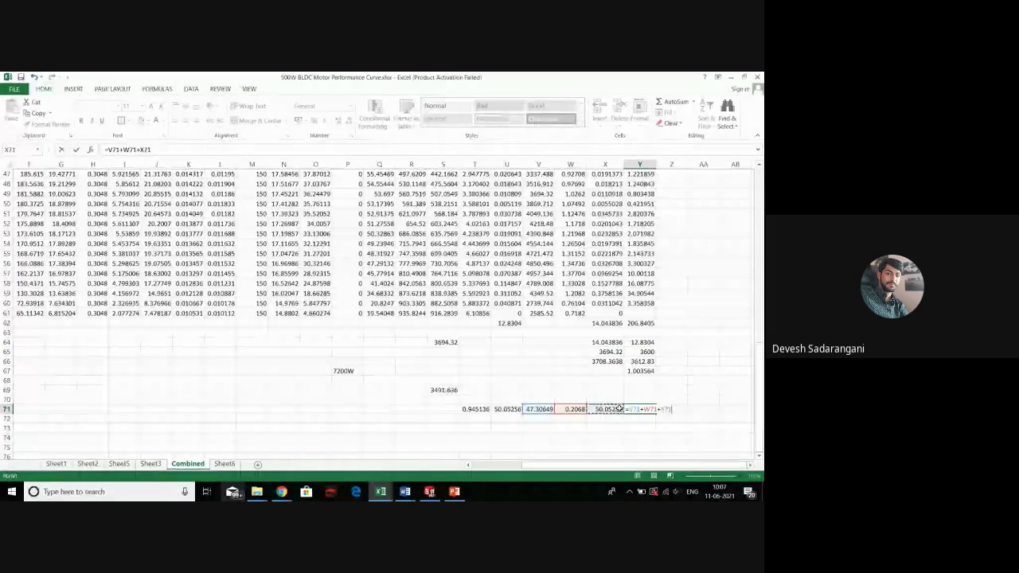
key(Return)
click(634, 411)
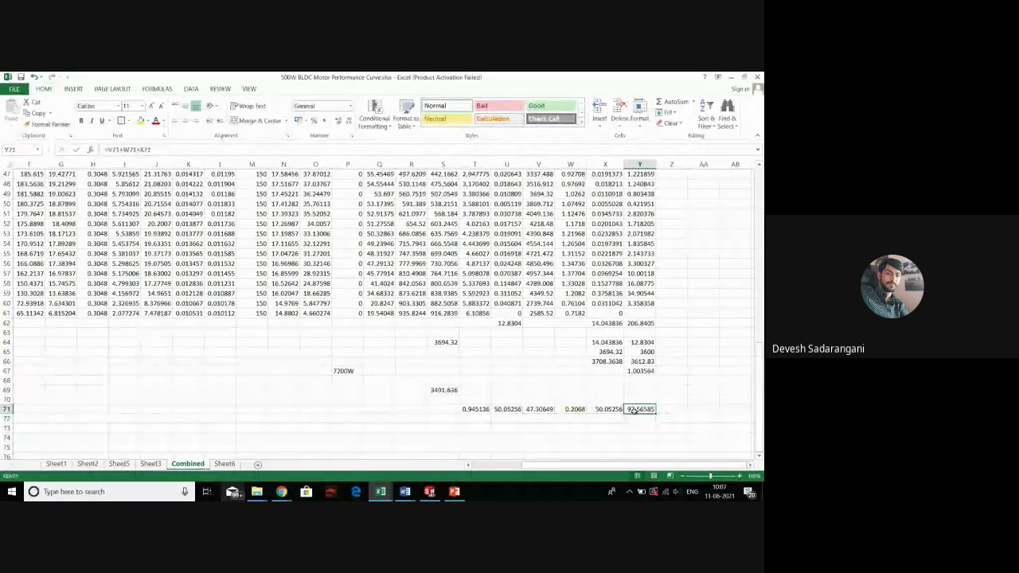
click(492, 118)
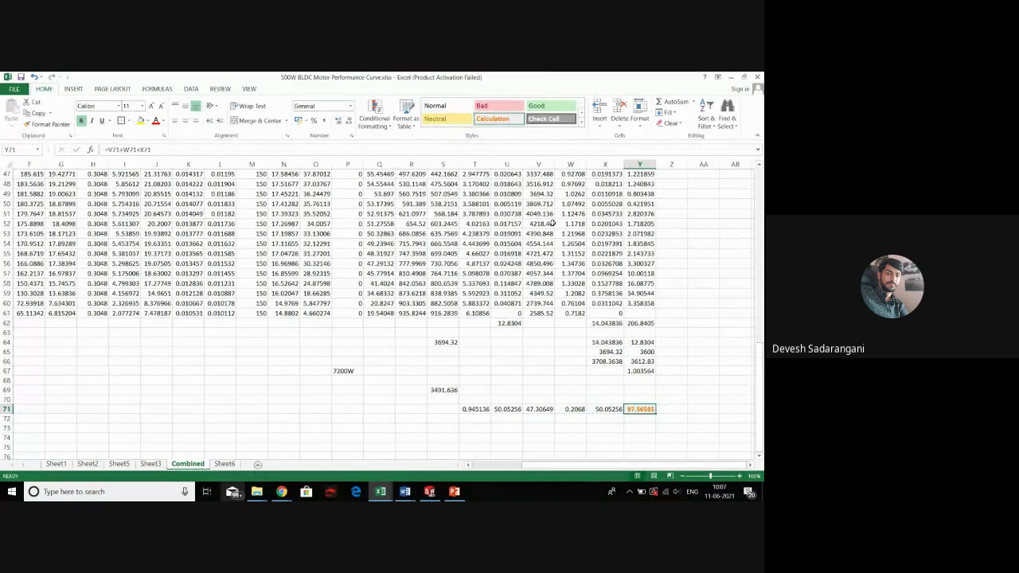
Label Y70 'Range' and make it bold
click(630, 396)
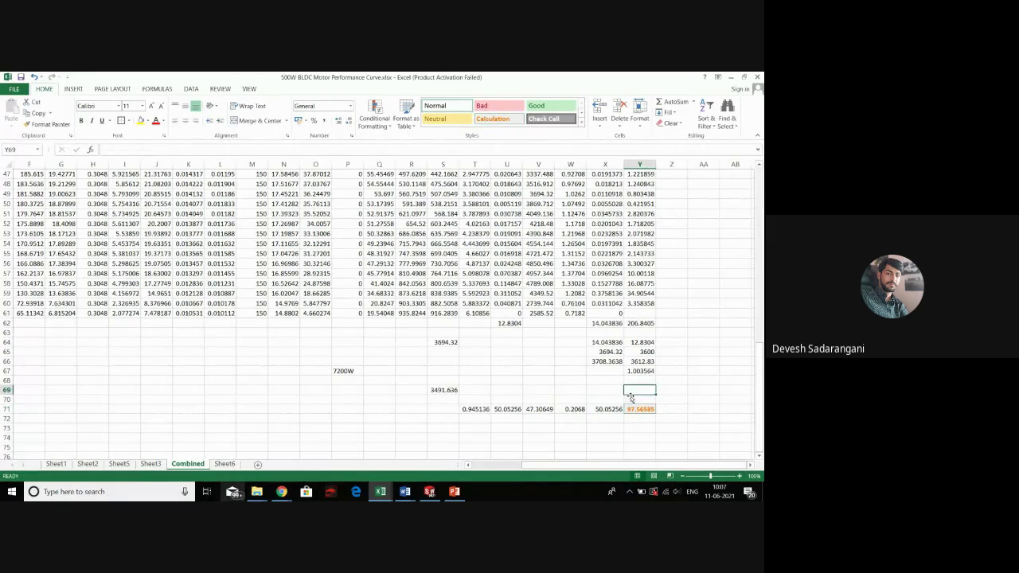
text(R)
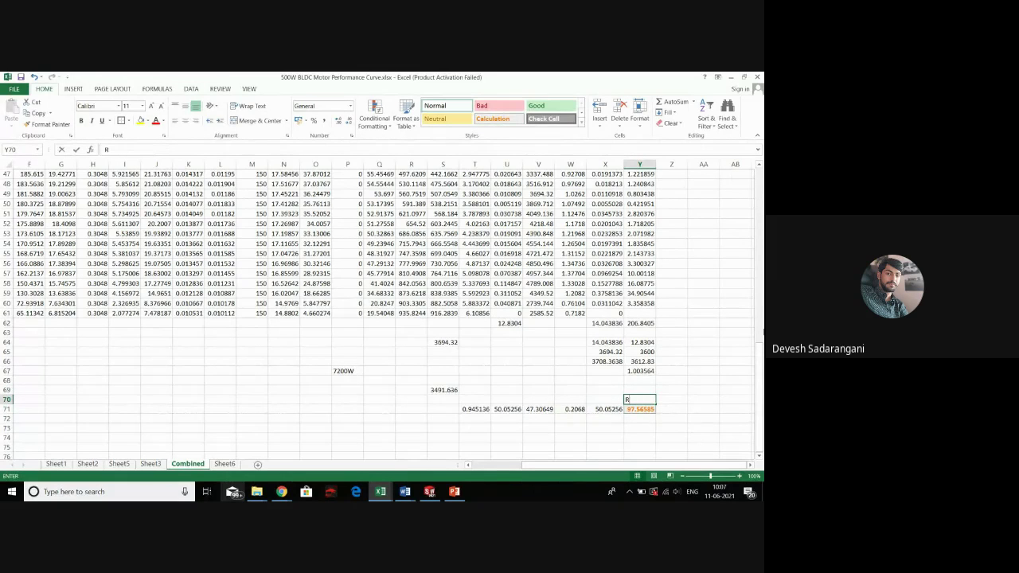
text(angd)
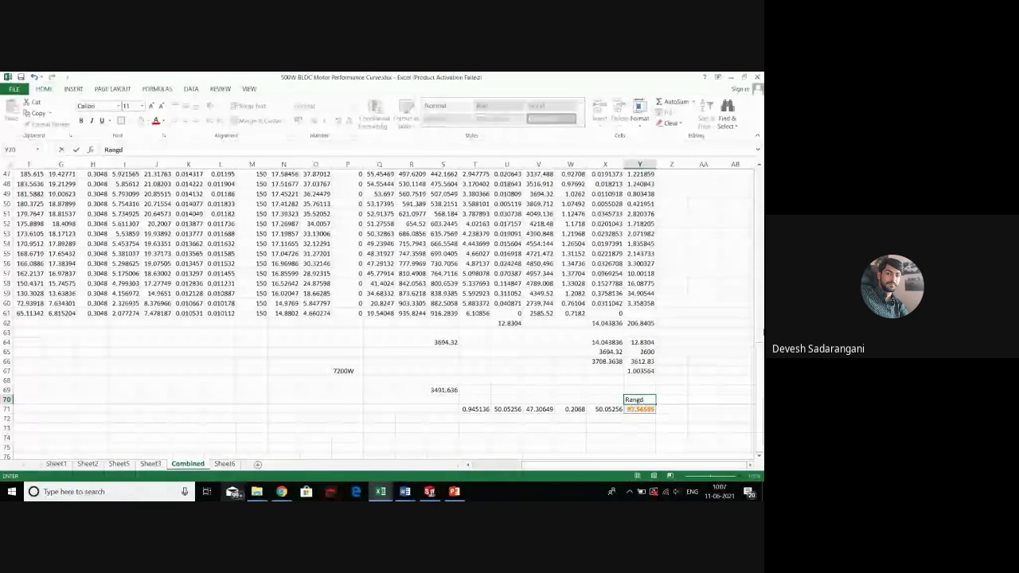
key(BackSpace)
text(e)
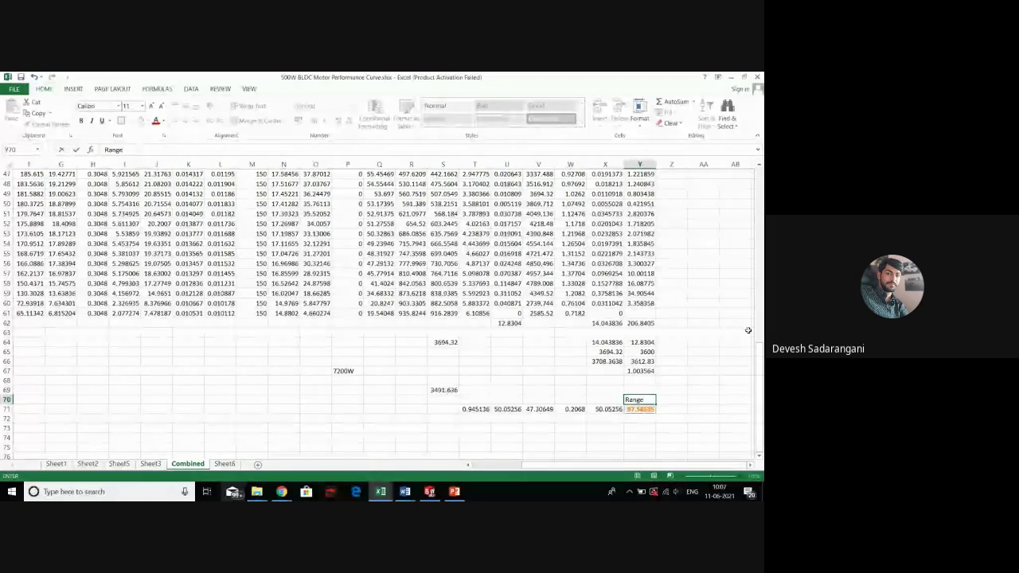
click(703, 409)
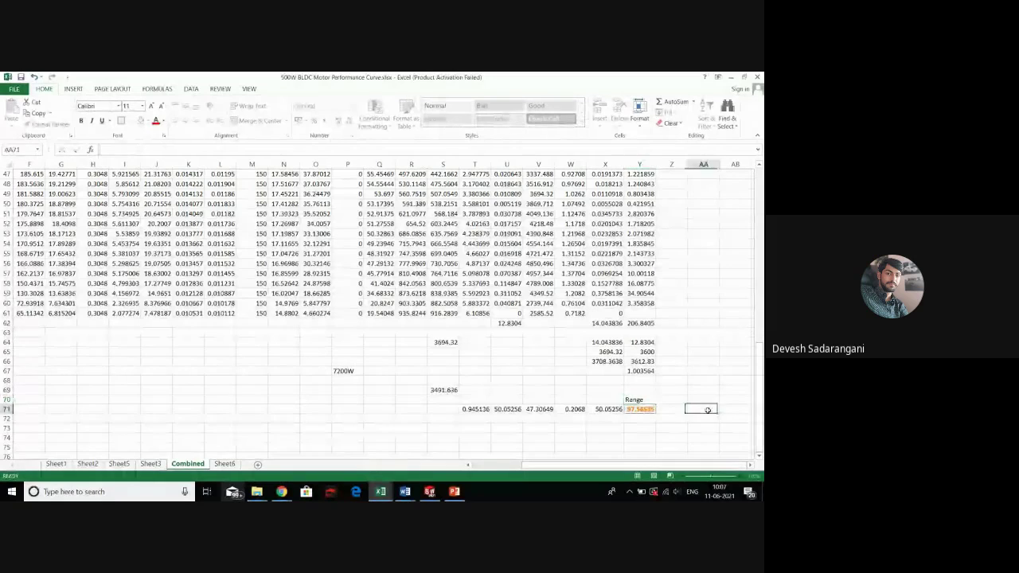
click(647, 401)
key(ctrl+b)
click(671, 371)
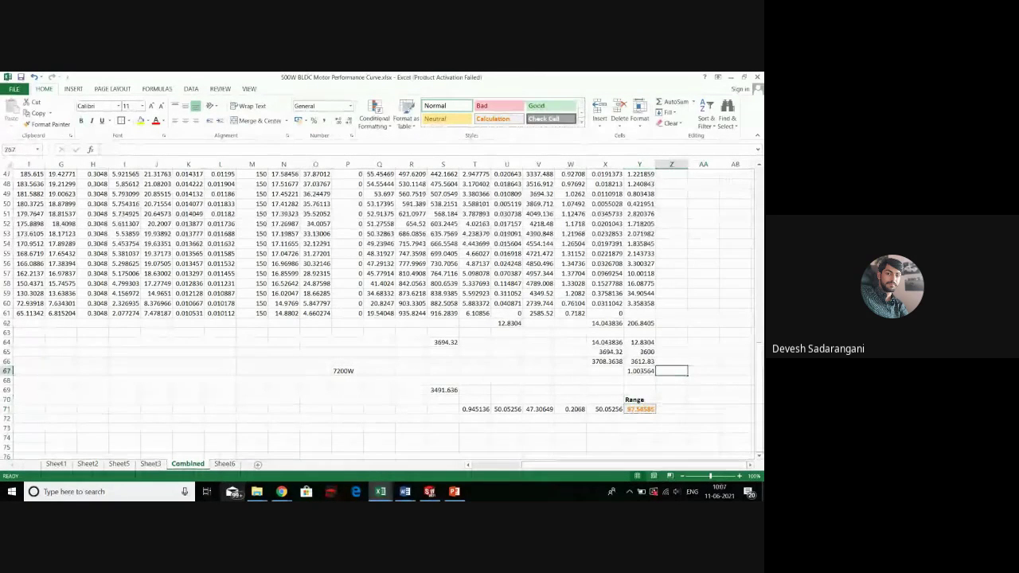
click(637, 406)
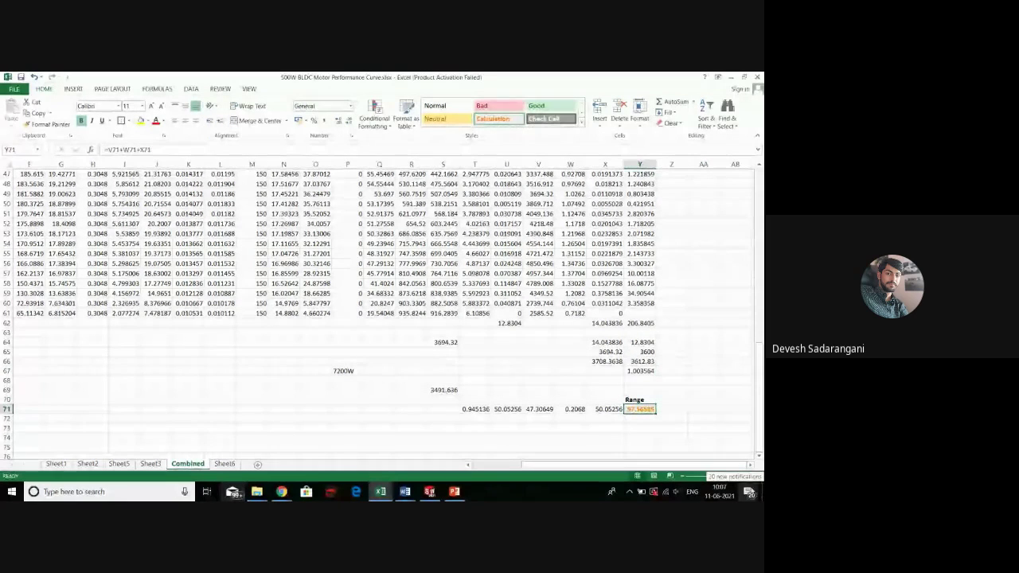
click(55, 464)
click(88, 464)
scroll(707, 383, down, 5)
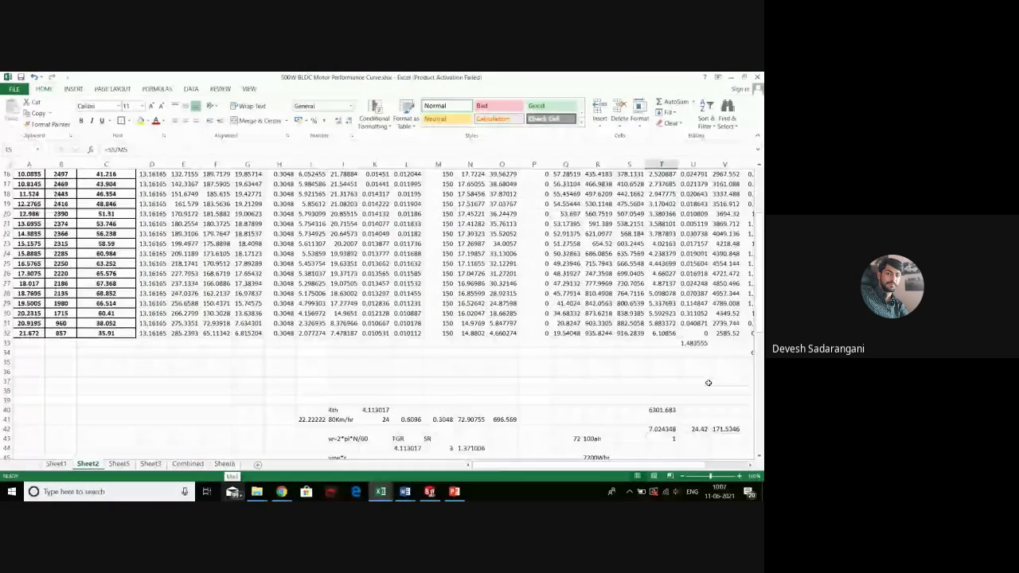
scroll(707, 383, down, 5)
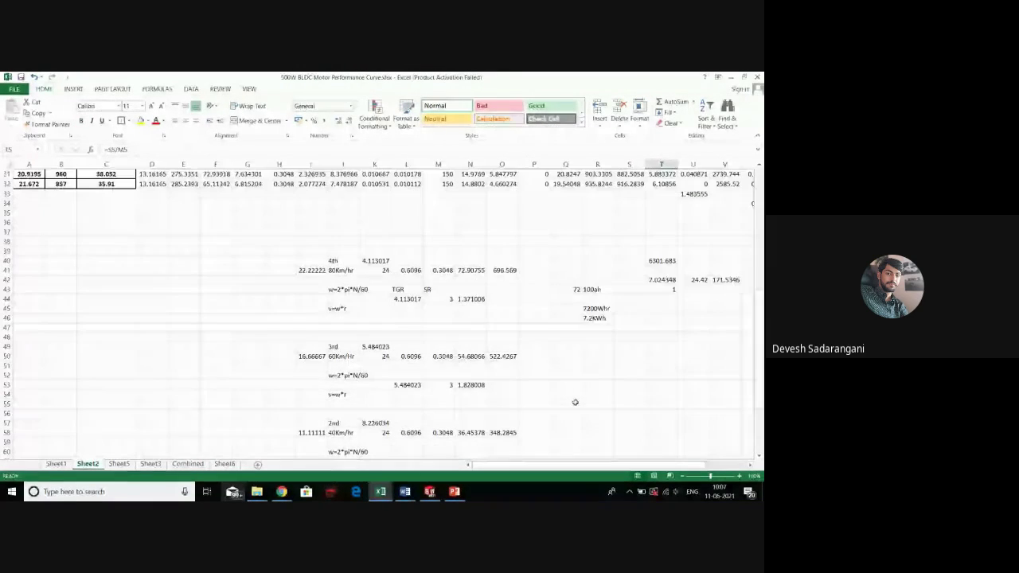
scroll(575, 402, right, 2)
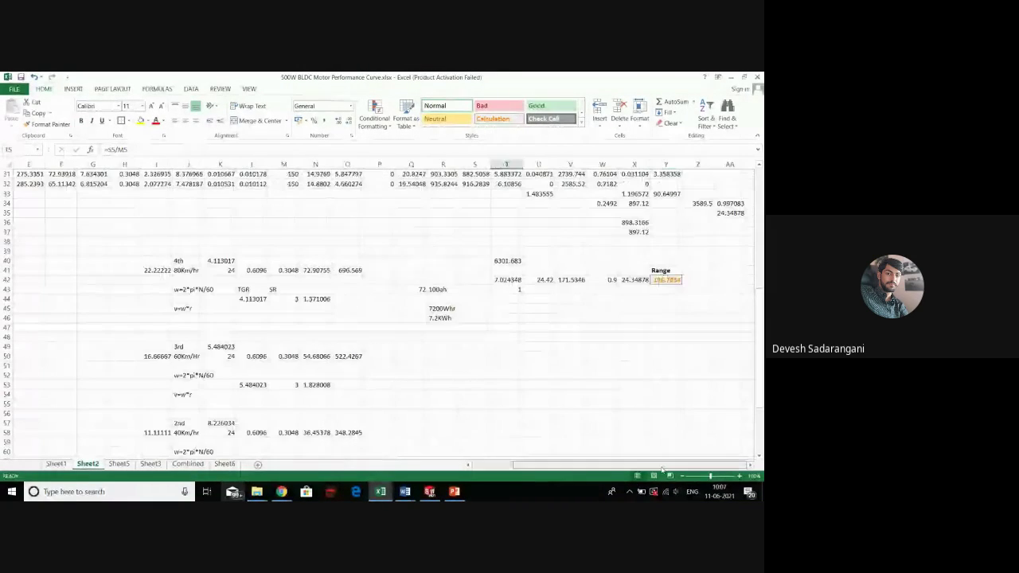
click(667, 280)
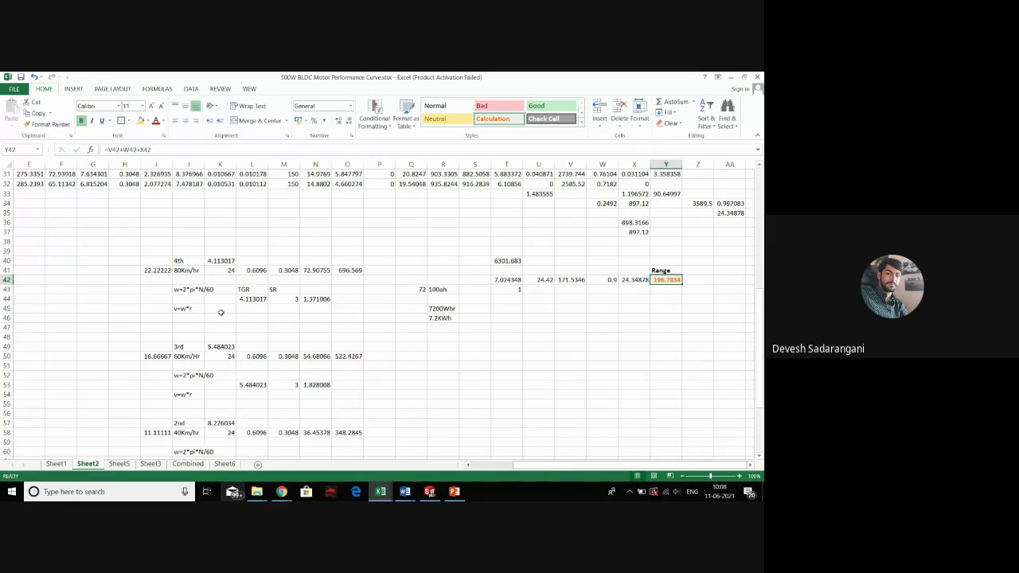
click(226, 464)
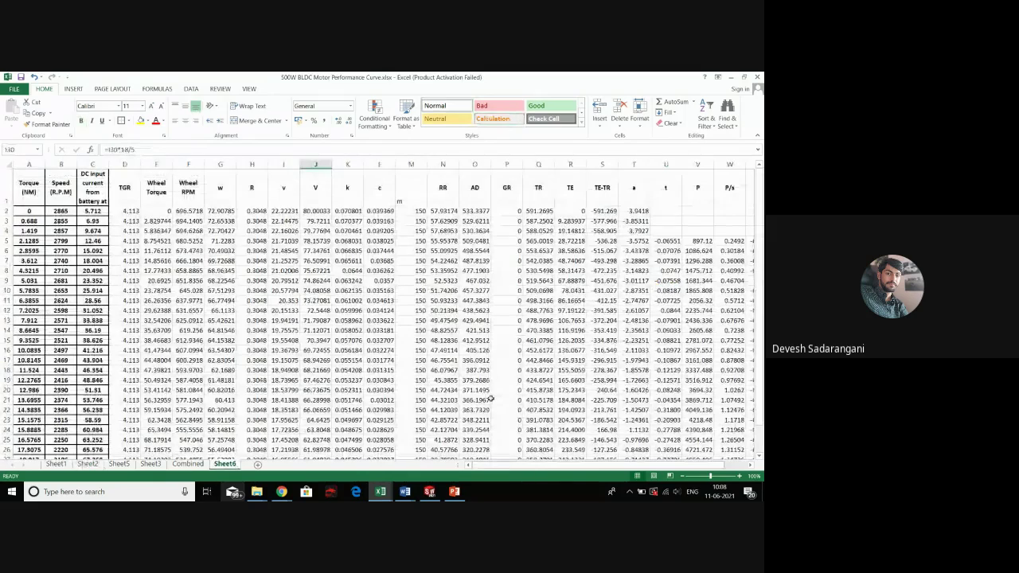
scroll(558, 372, down, 1)
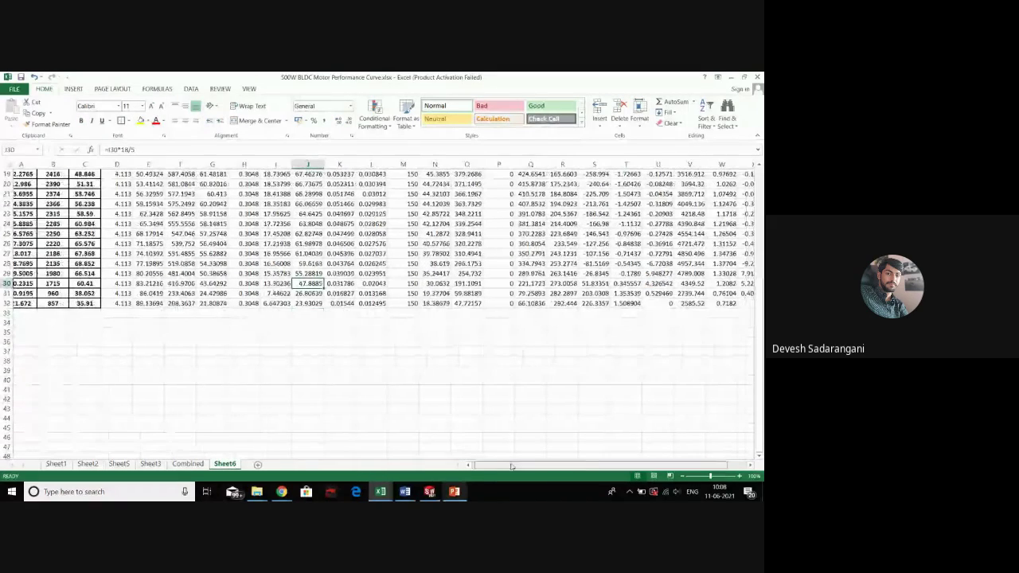
scroll(484, 468, right, 2)
click(188, 463)
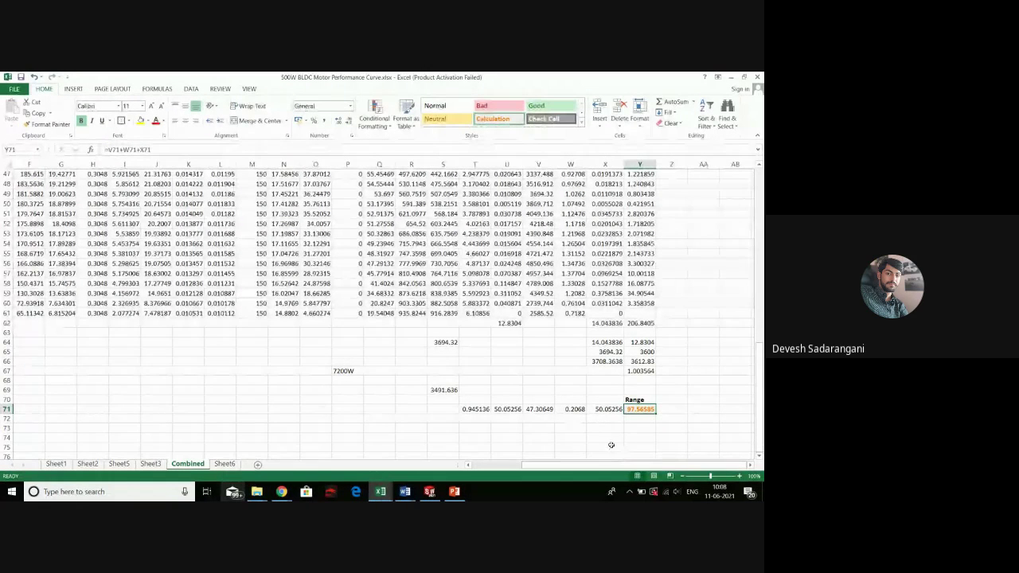
Switch to Sheet2 and inspect the K3, J3 and J2 formulas, including J3's =I3*18/5
click(88, 464)
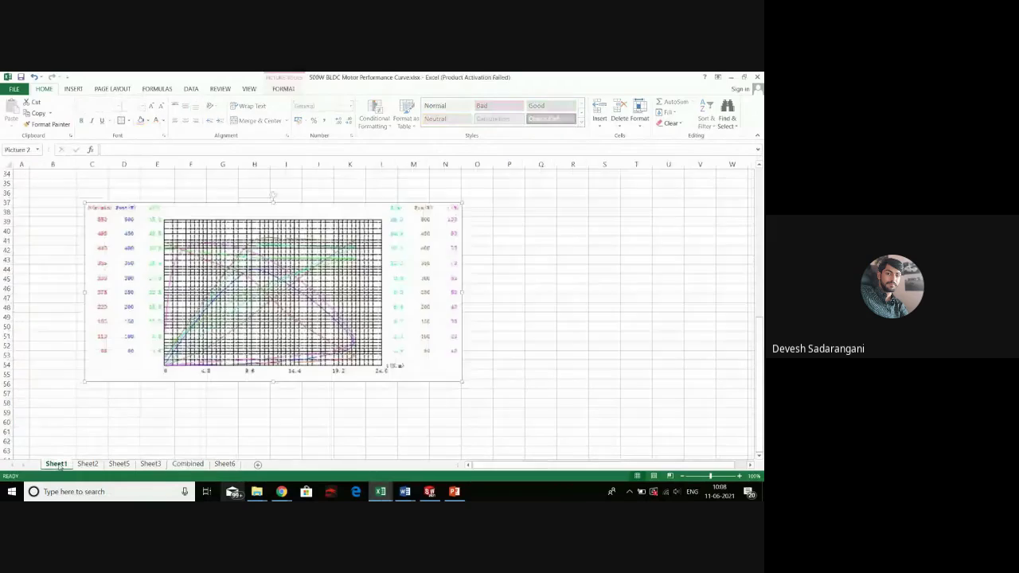
scroll(707, 357, up, 10)
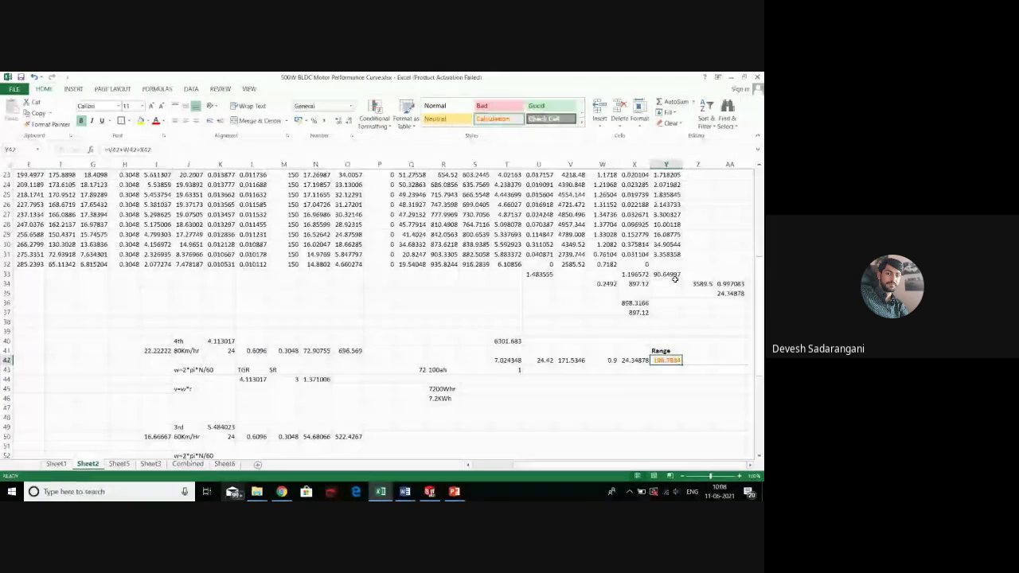
click(64, 257)
click(140, 223)
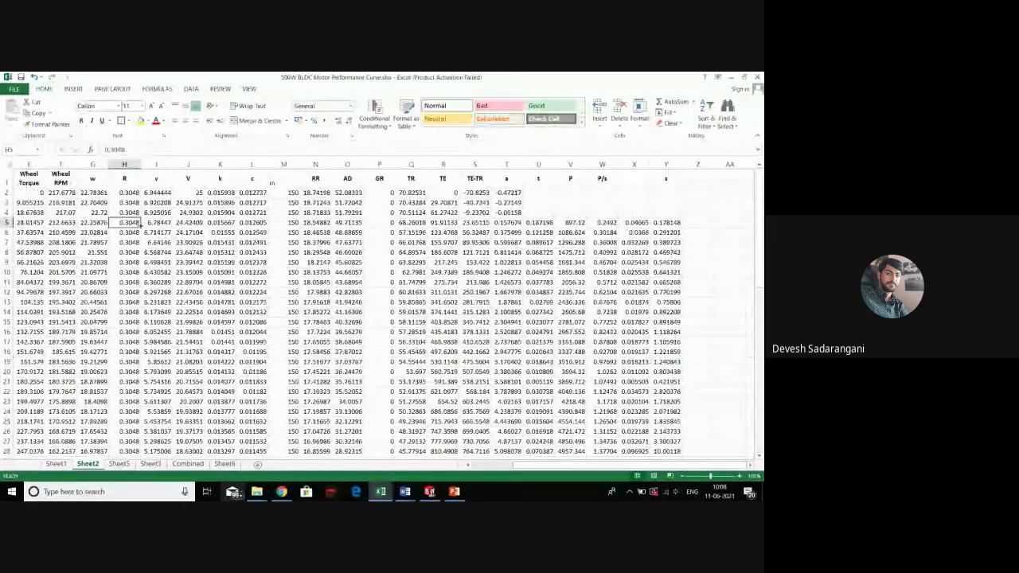
click(217, 202)
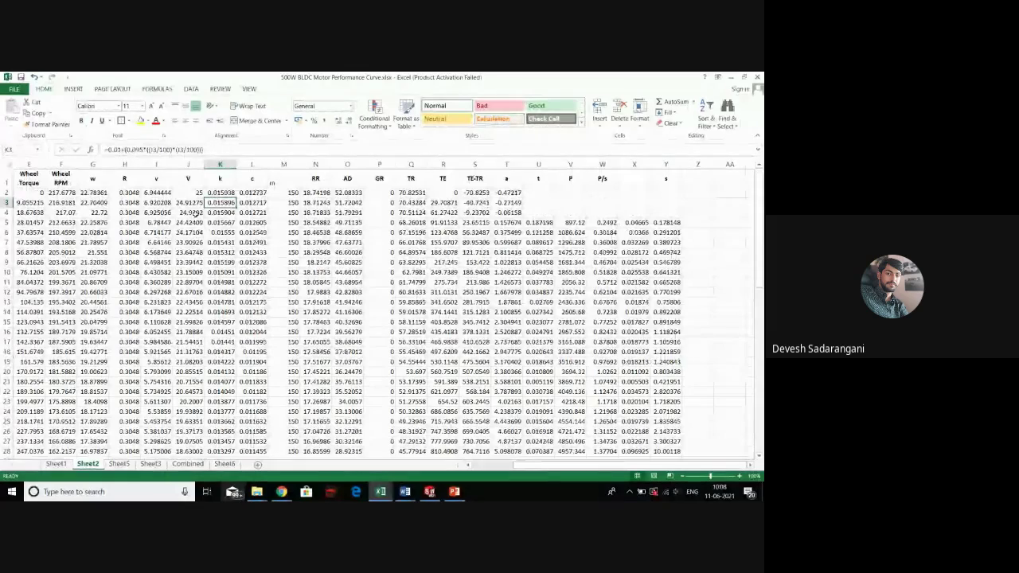
click(198, 204)
click(193, 194)
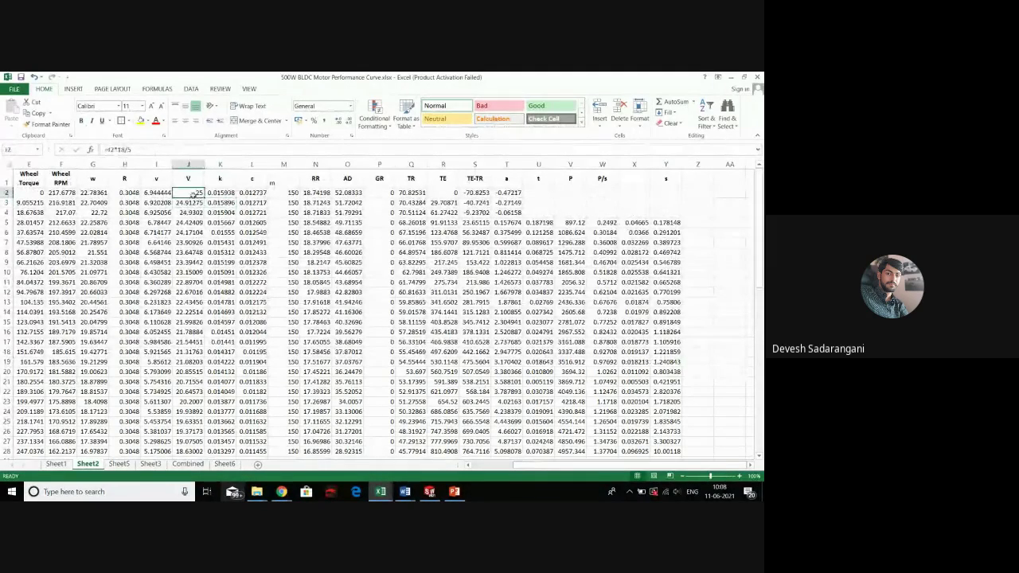
click(187, 206)
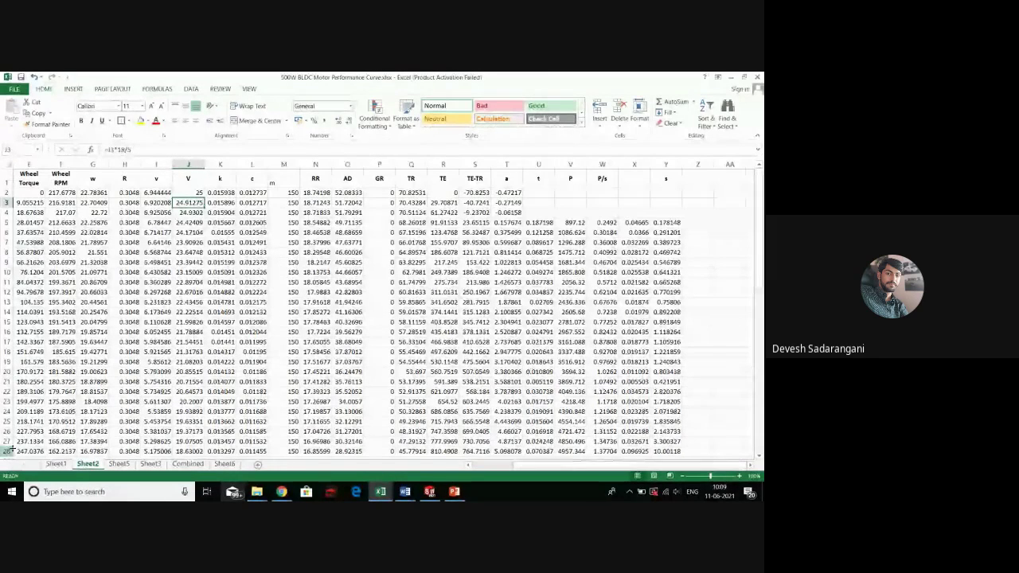
On the Combined sheet, center the m heading in M1 horizontally and vertically
click(188, 464)
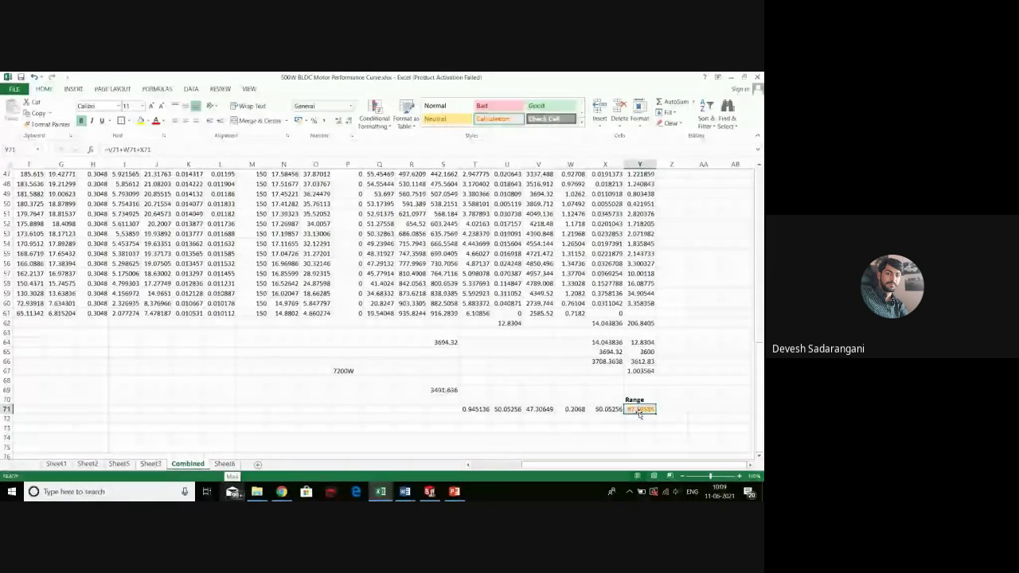
scroll(639, 413, up, 3)
scroll(640, 413, up, 8)
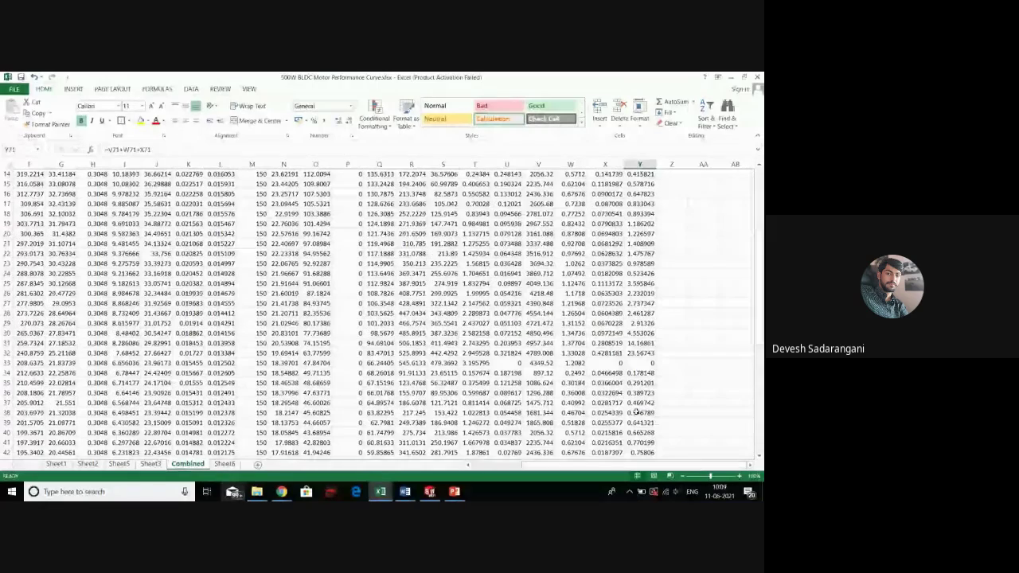
scroll(371, 350, up, 5)
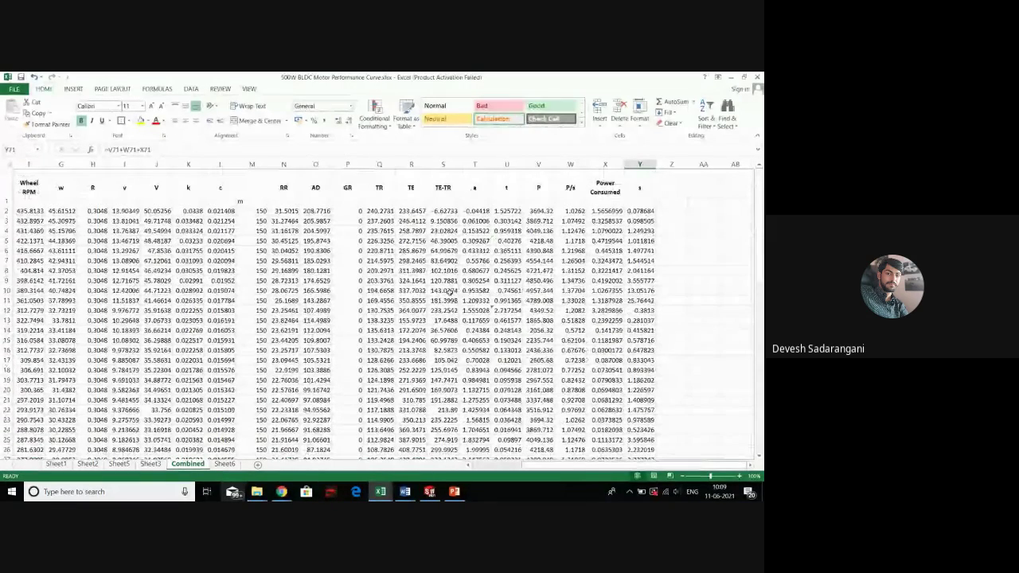
click(254, 203)
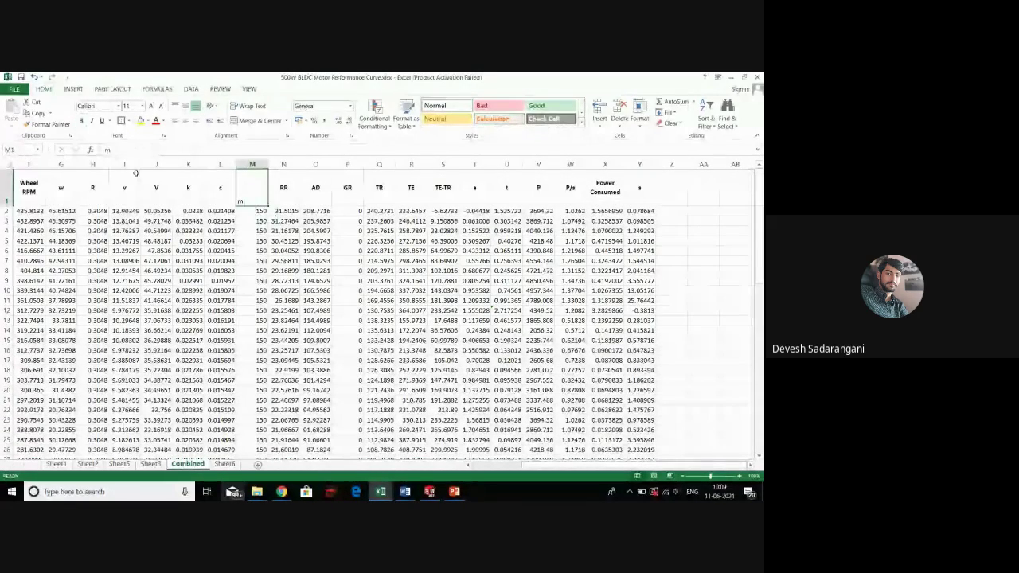
click(185, 121)
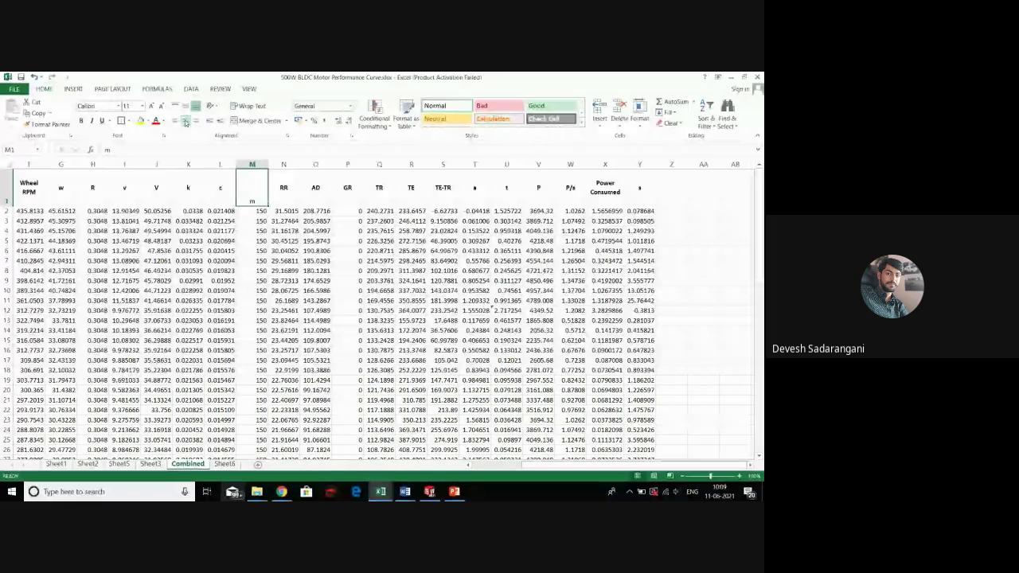
click(184, 108)
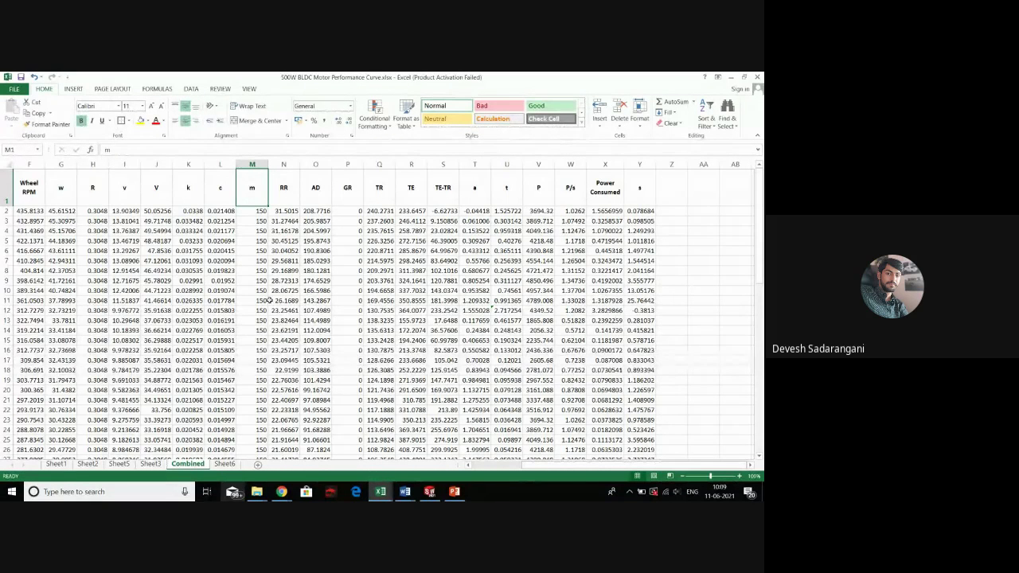
Check the TE formula in R16, then bring the Y71 Range result into view
click(411, 350)
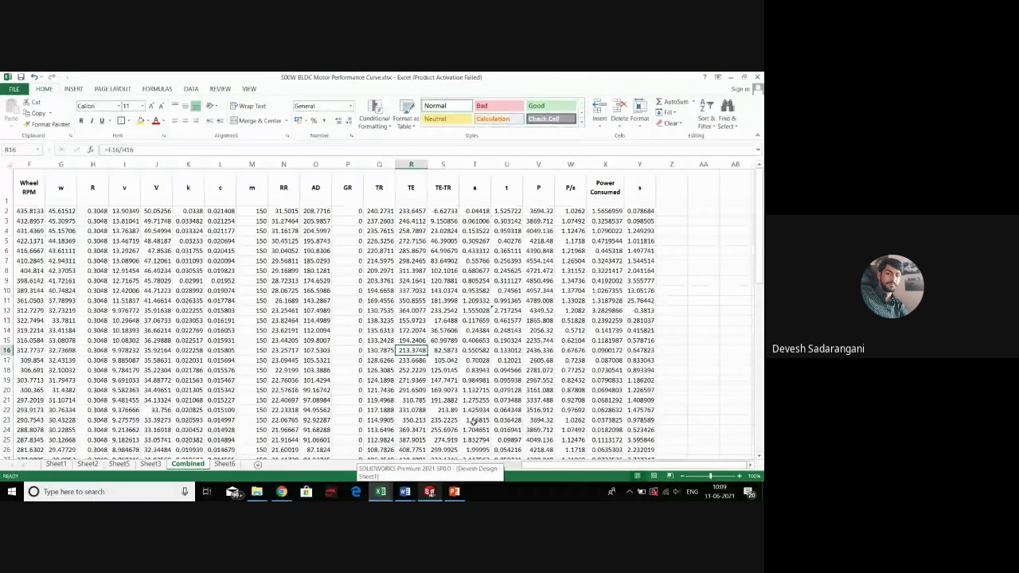
scroll(474, 421, down, 3)
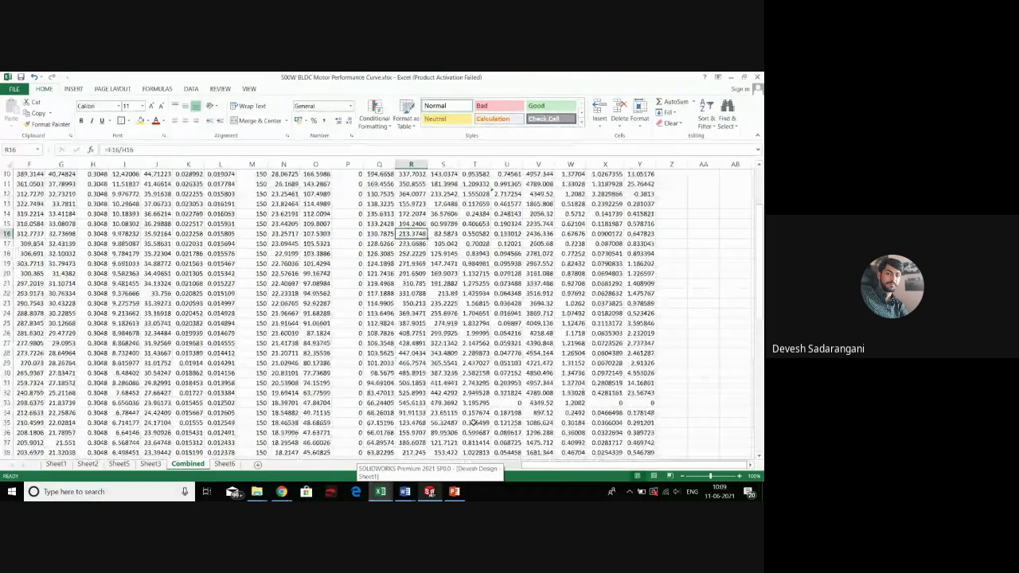
scroll(473, 423, up, 1)
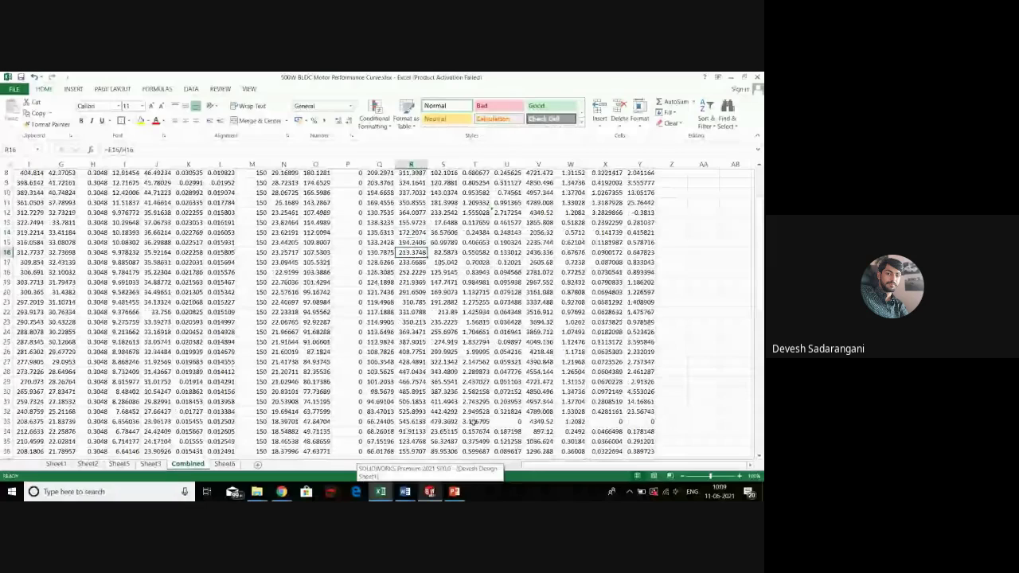
scroll(474, 421, up, 3)
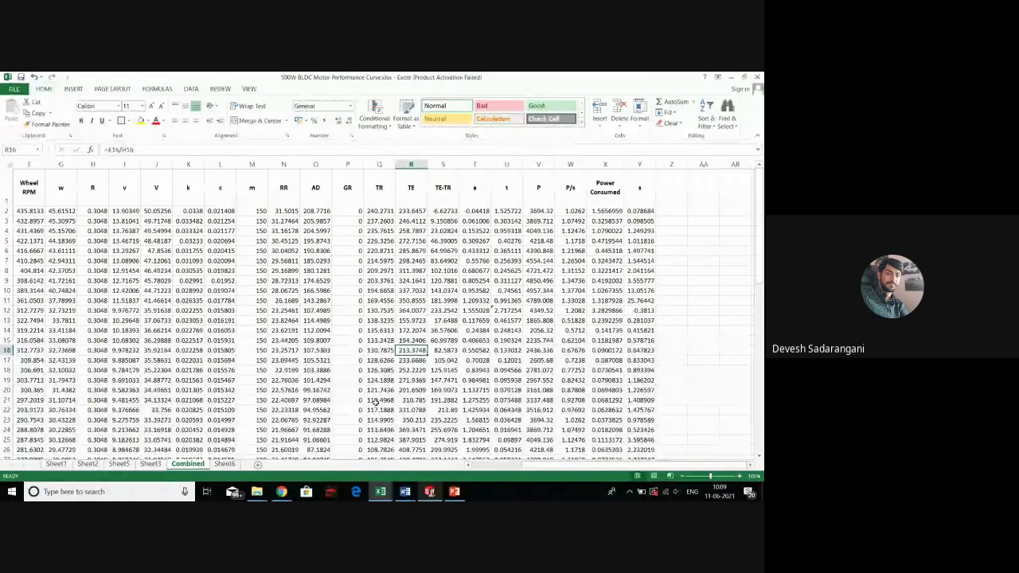
scroll(378, 395, down, 1)
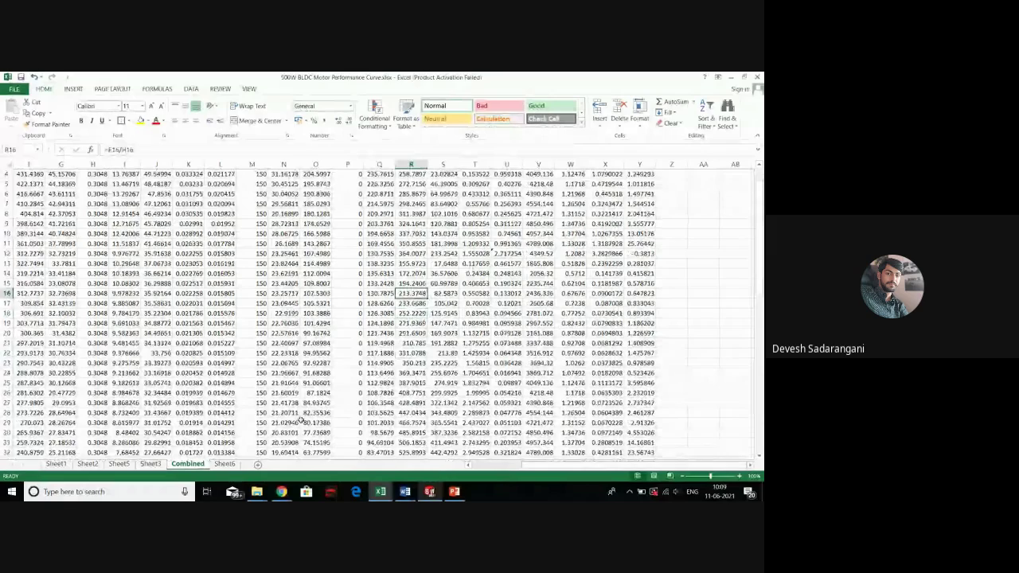
scroll(308, 416, down, 6)
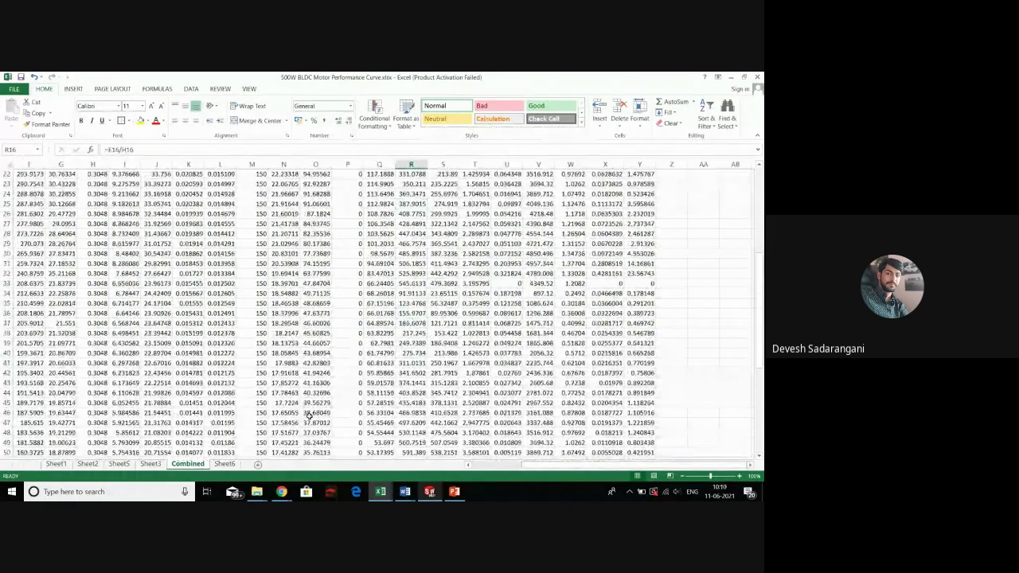
scroll(465, 392, down, 11)
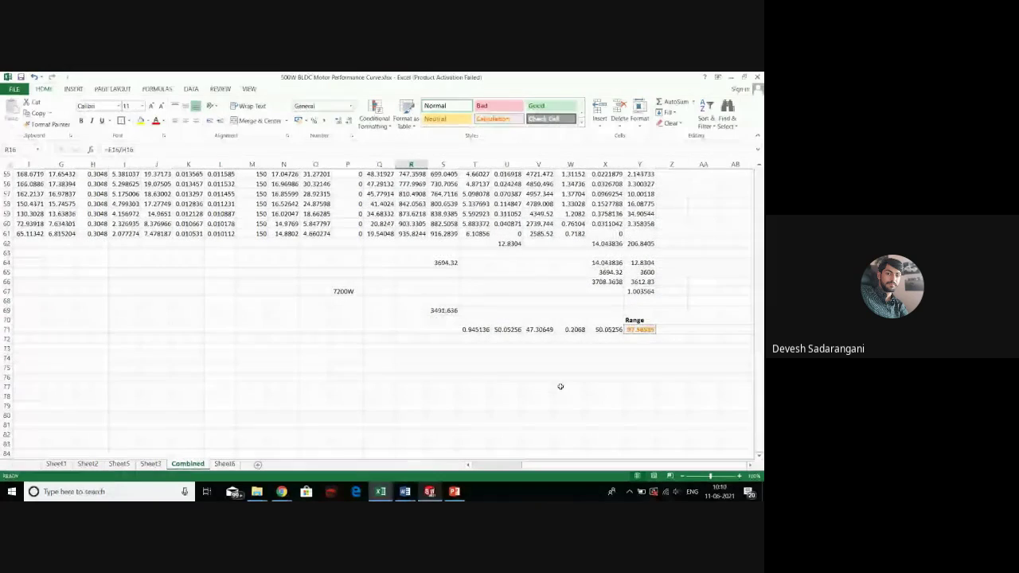
Enter the 100Km note in Y73 below the Y71 Range result and verify it
click(628, 330)
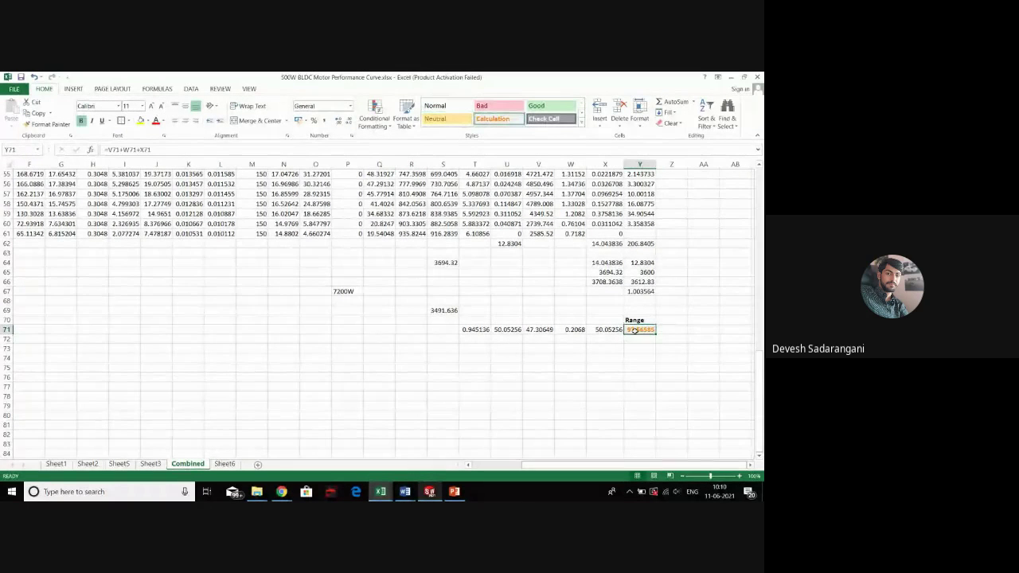
click(639, 348)
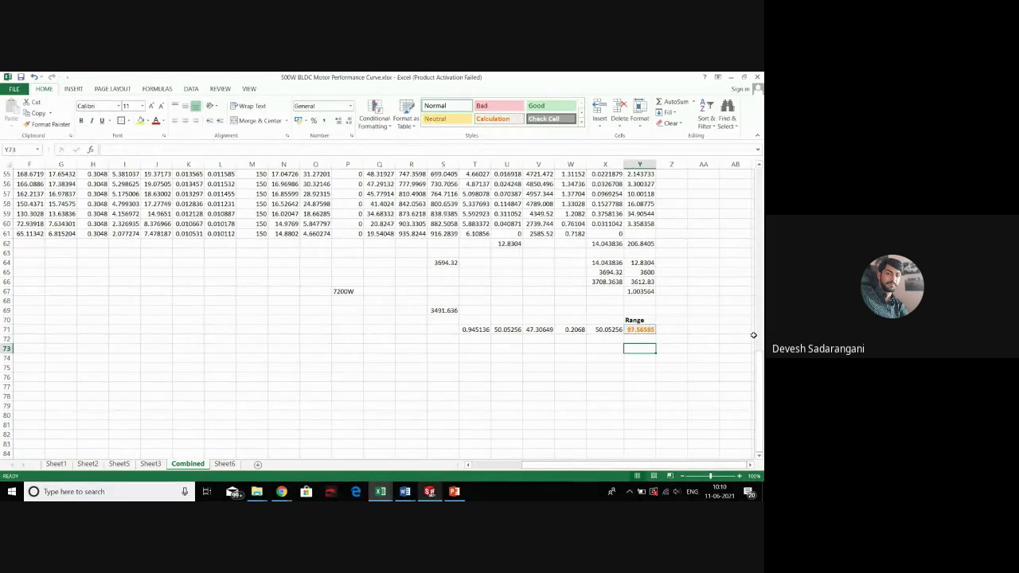
text(1)
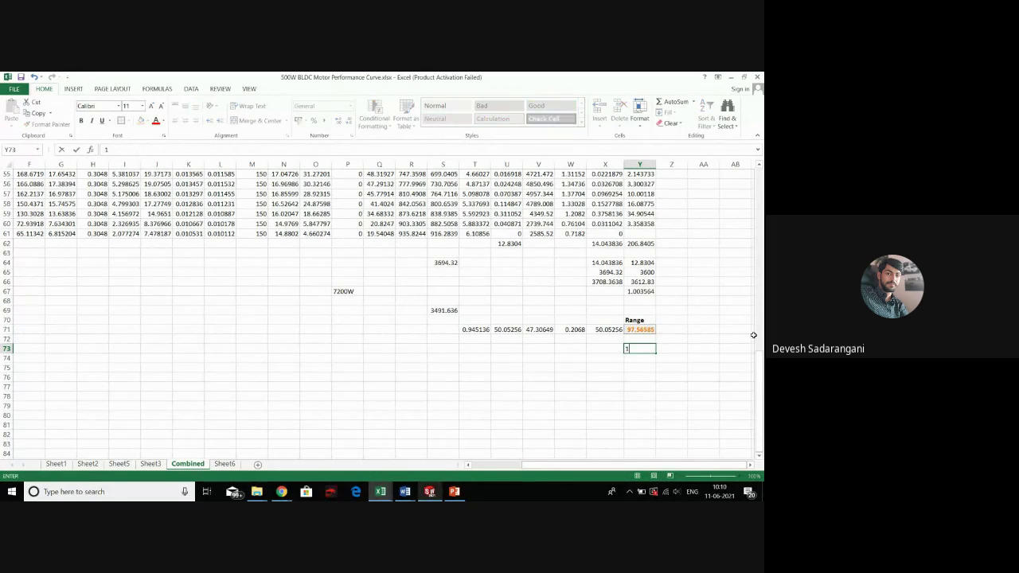
text(000)
click(588, 386)
click(638, 349)
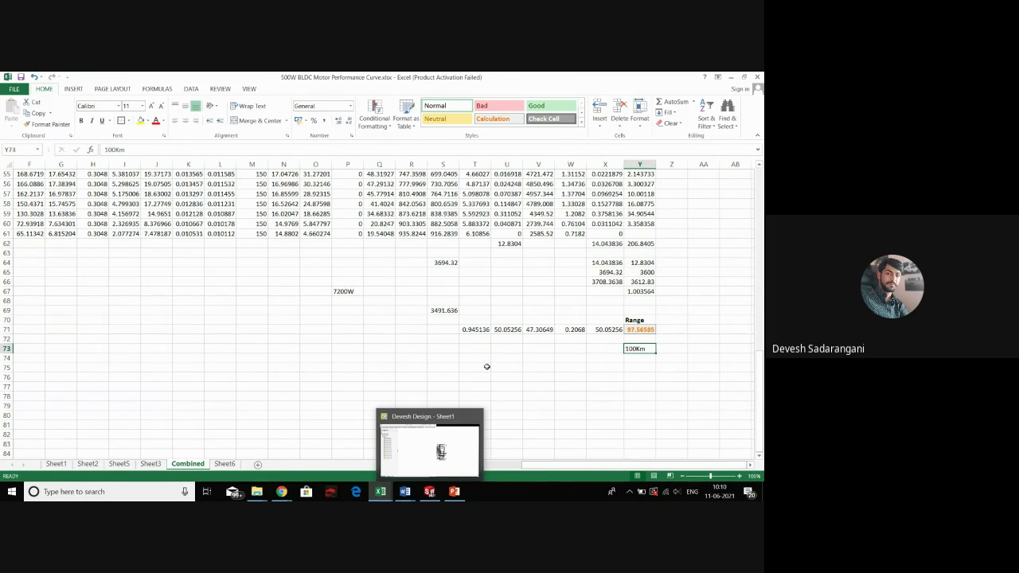
click(397, 378)
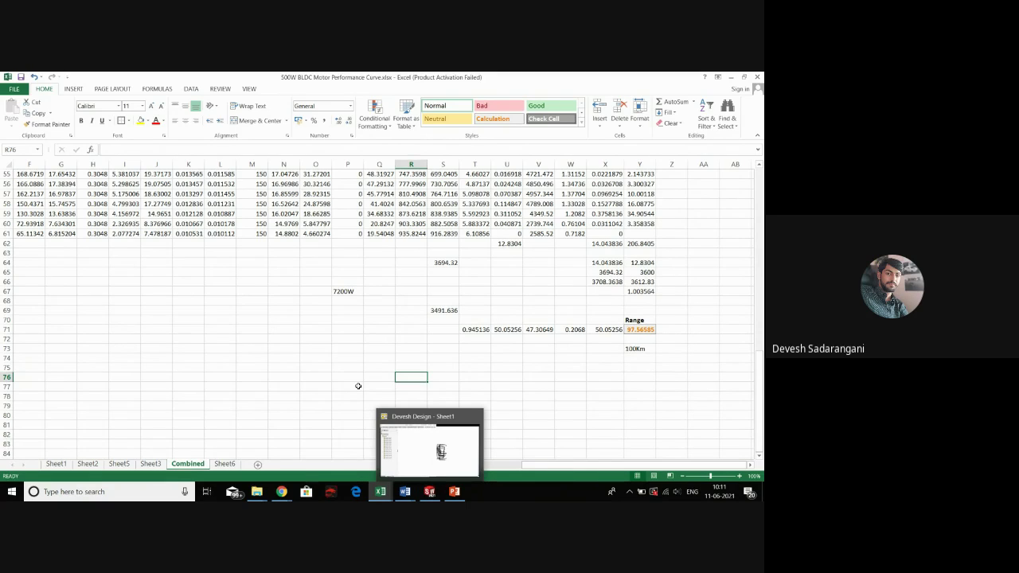
scroll(358, 386, up, 4)
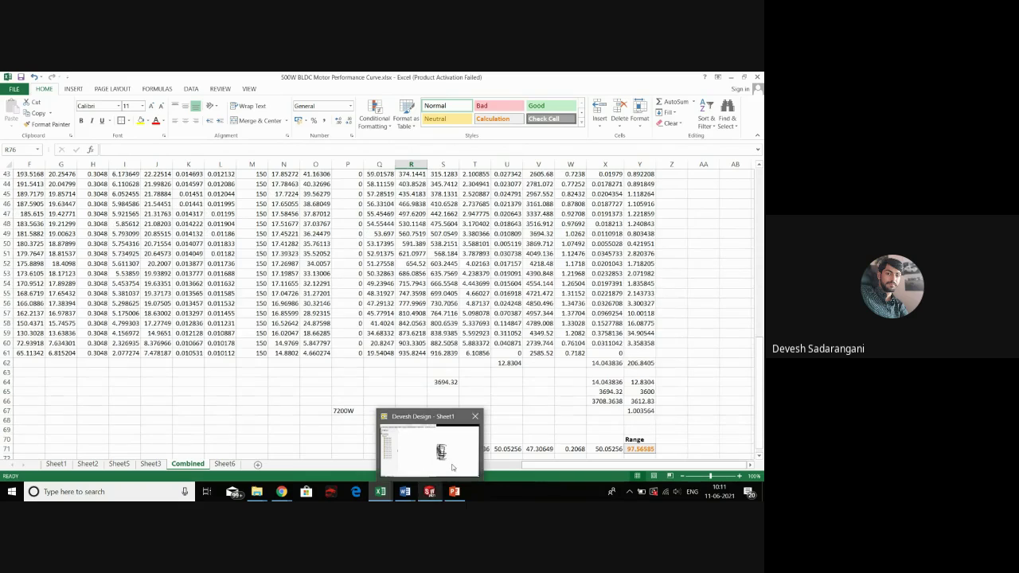
scroll(594, 264, up, 14)
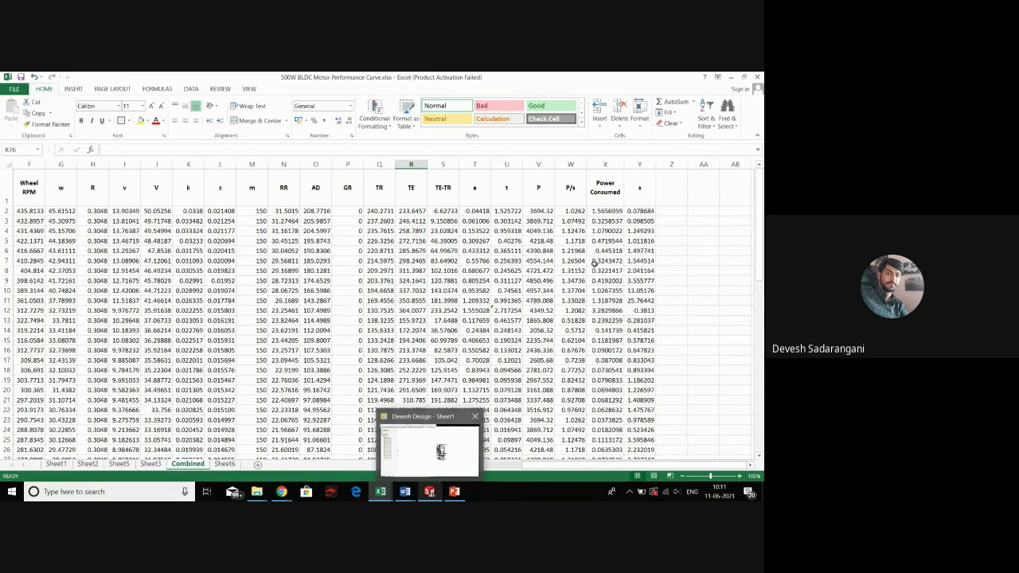
click(610, 241)
scroll(613, 247, down, 17)
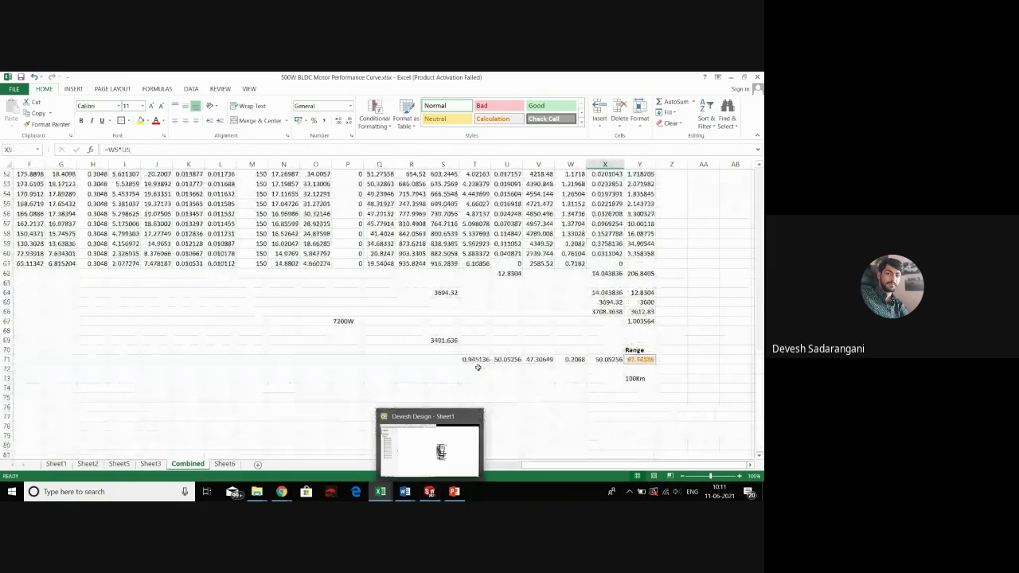
scroll(476, 374, up, 3)
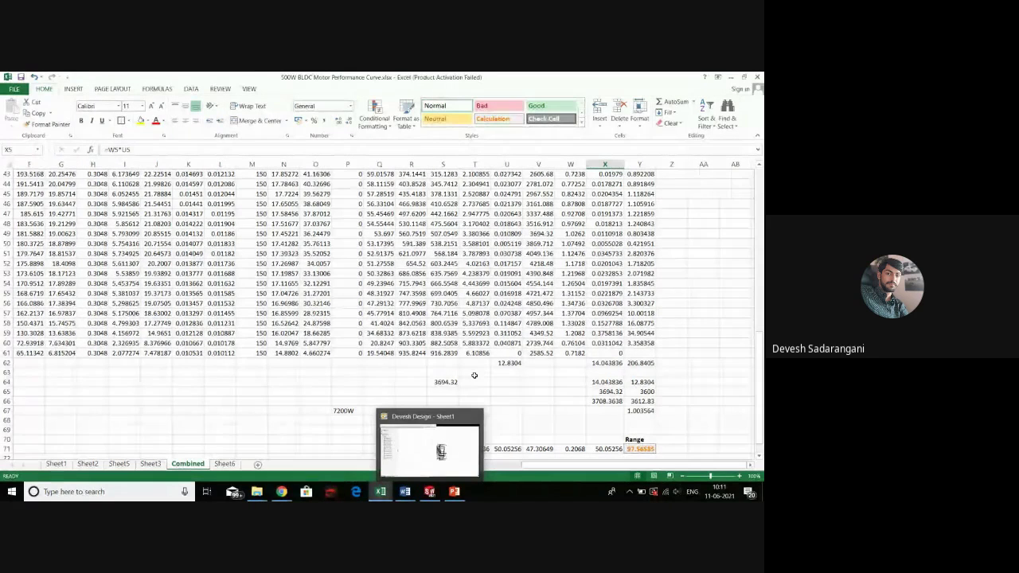
click(188, 293)
scroll(30, 293, up, 6)
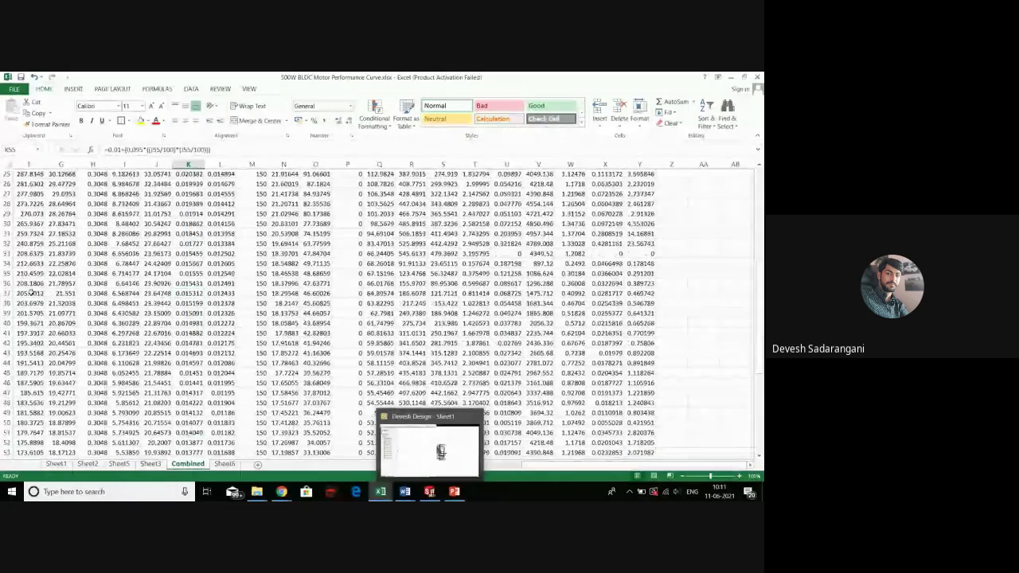
scroll(30, 293, up, 8)
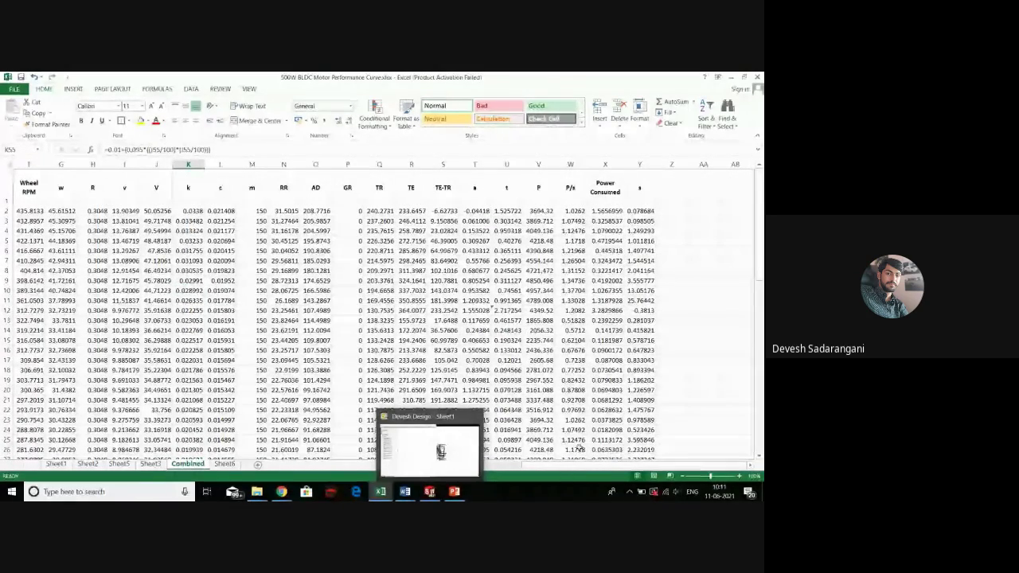
scroll(570, 470, left, 3)
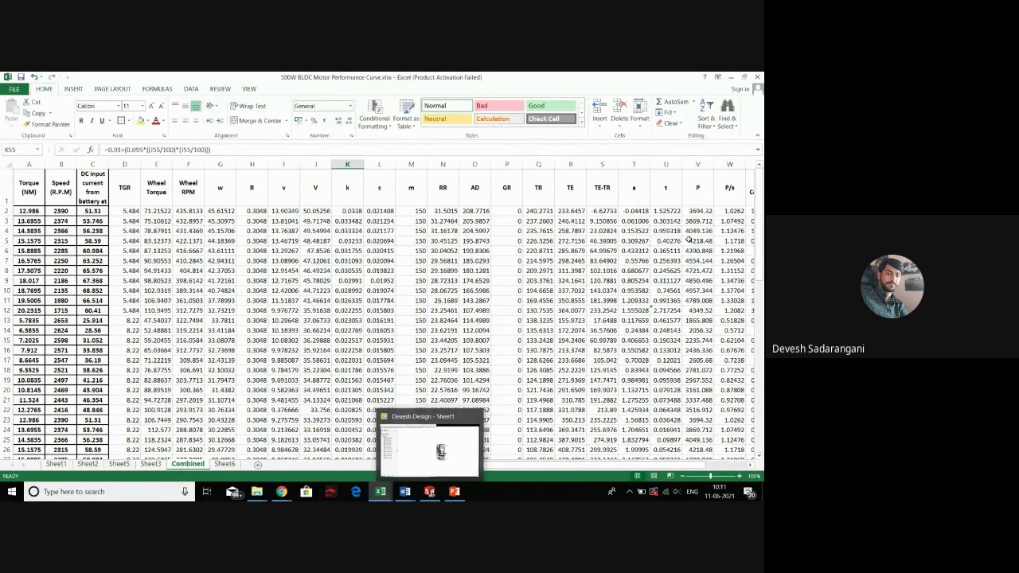
scroll(565, 284, down, 4)
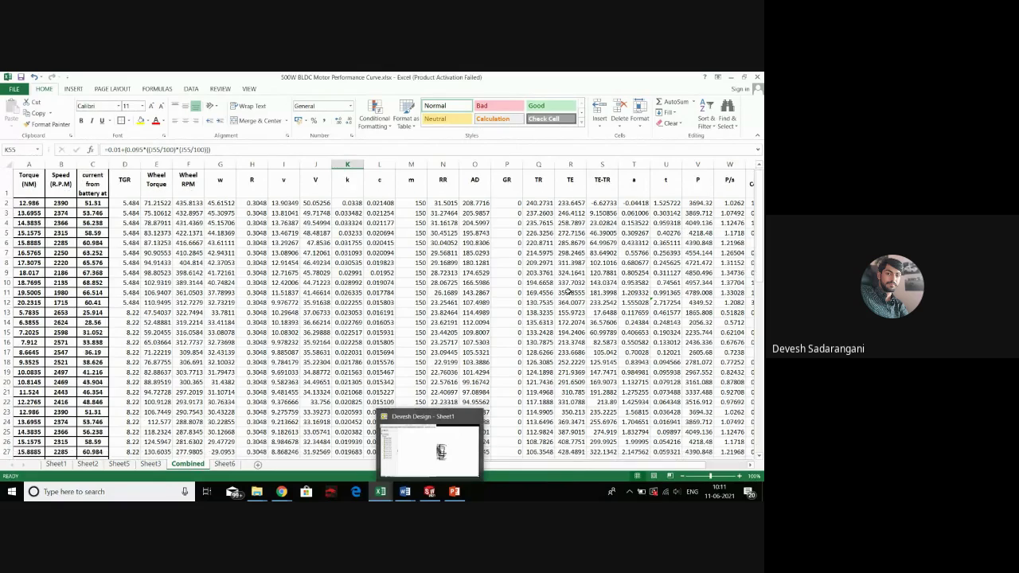
scroll(564, 284, up, 4)
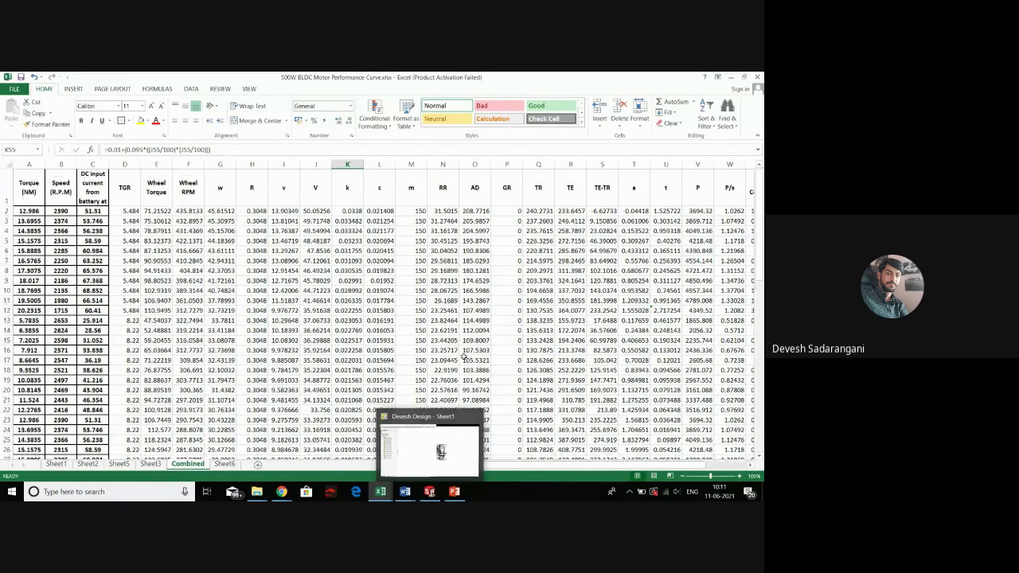
scroll(462, 357, down, 1)
click(533, 313)
scroll(532, 313, down, 1)
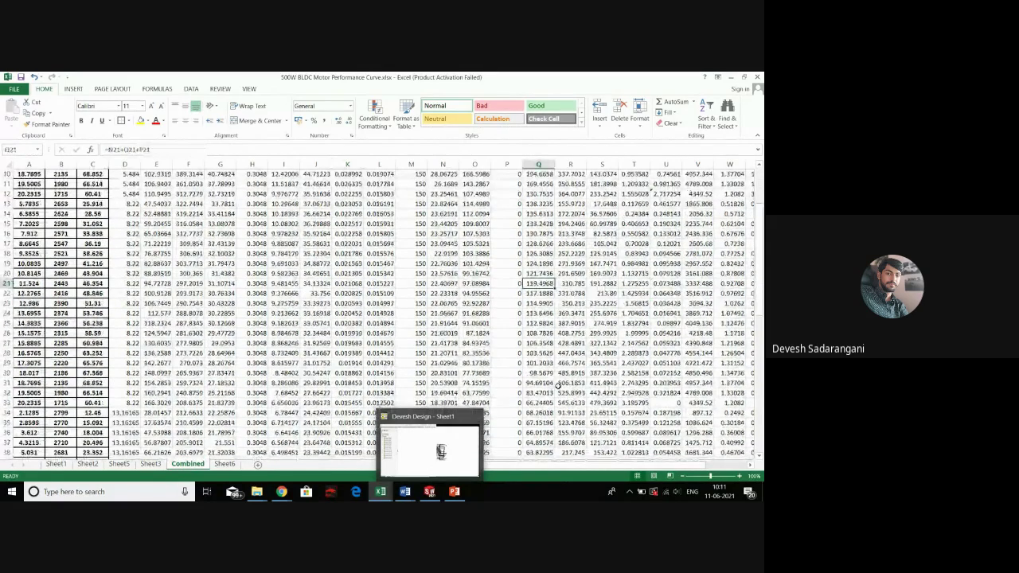
scroll(526, 381, up, 3)
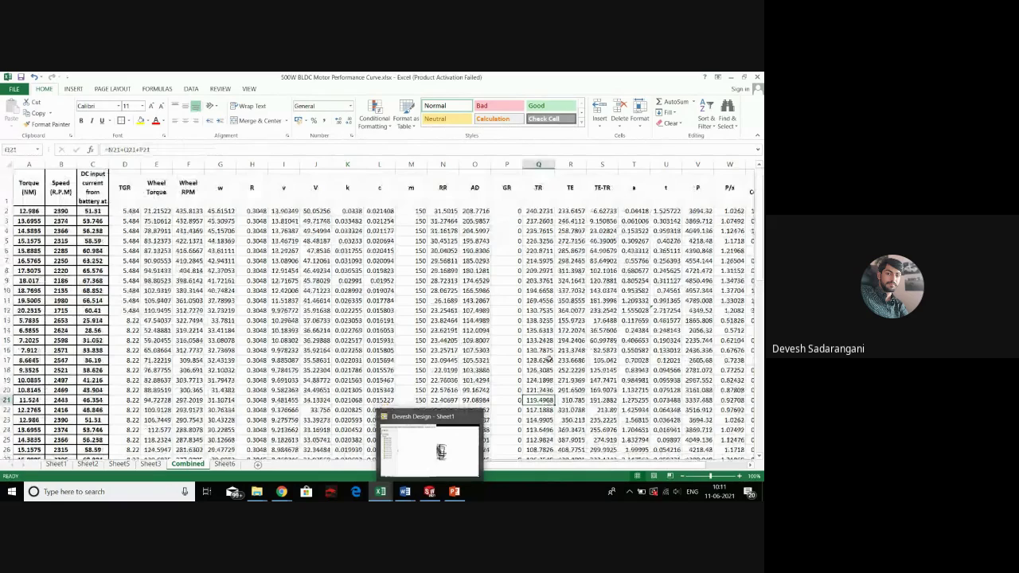
click(666, 330)
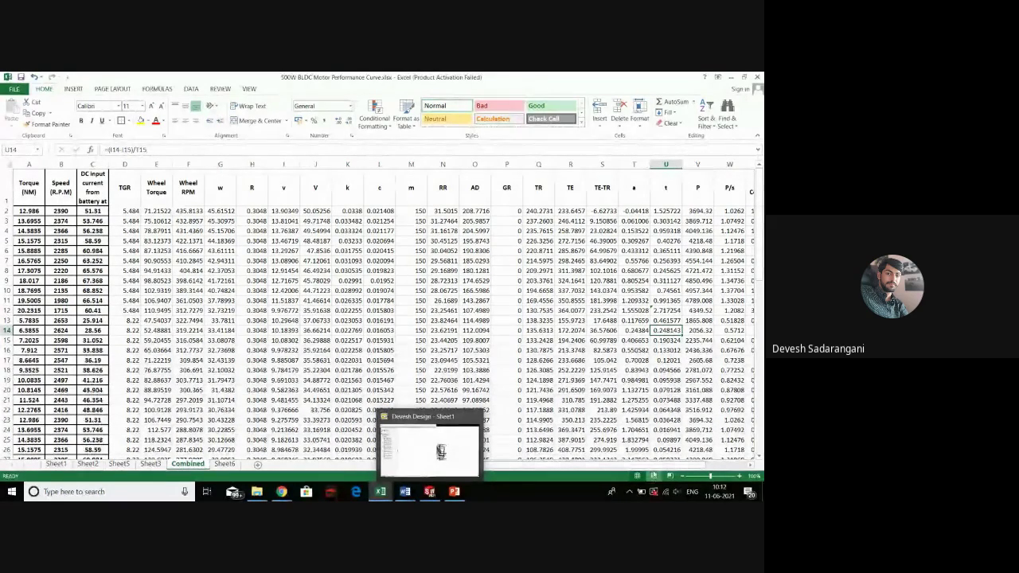
scroll(739, 456, right, 3)
click(602, 300)
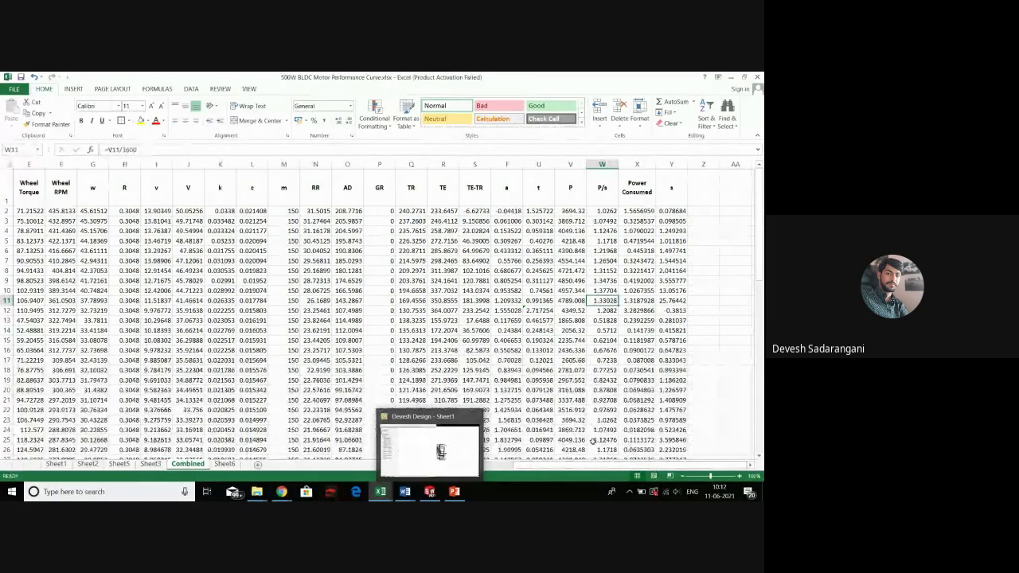
click(584, 459)
drag(558, 465, 486, 475)
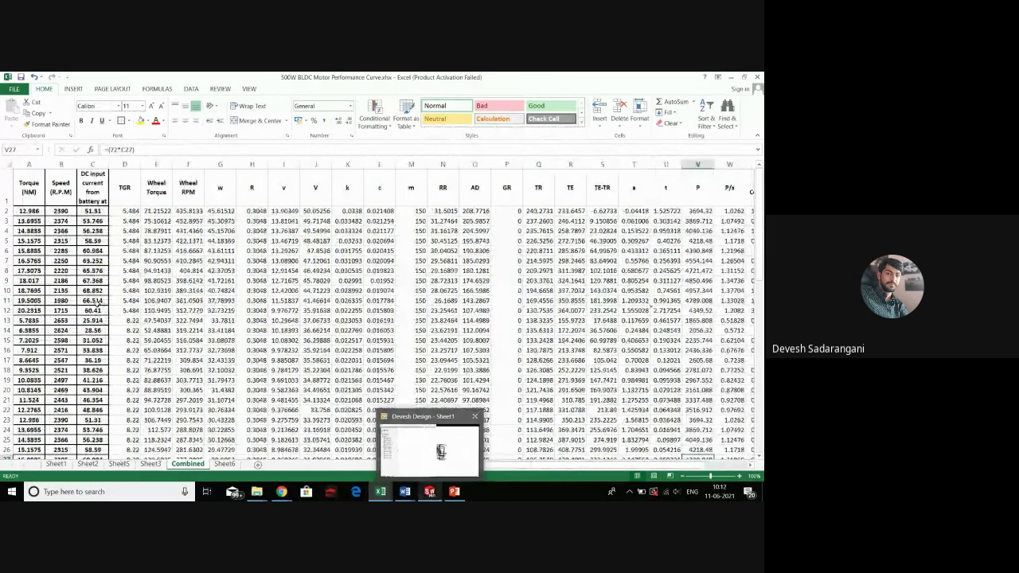
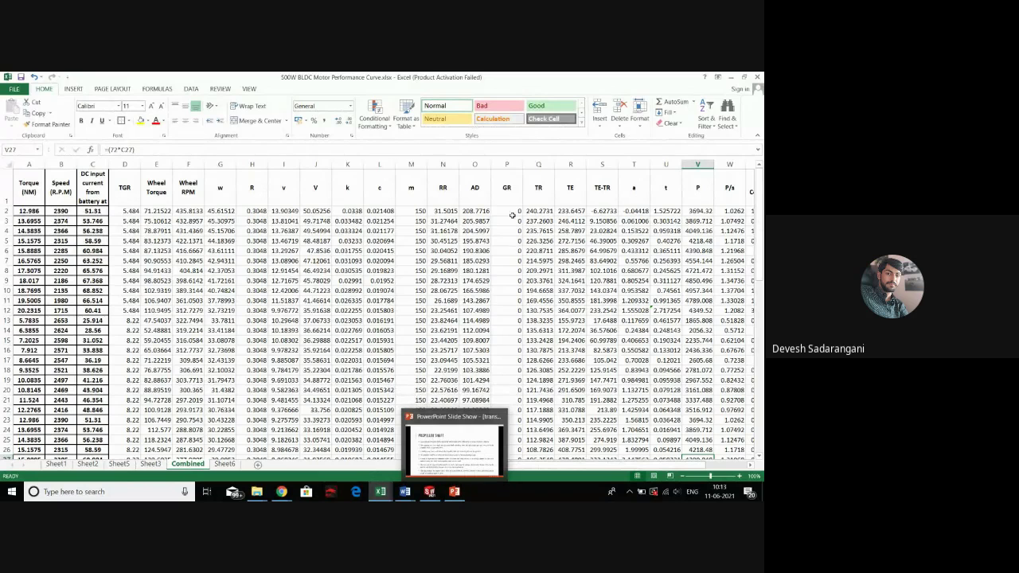
Create a new blank SOLIDWORKS part, Part2, then bring the Design Handbook back up
click(209, 290)
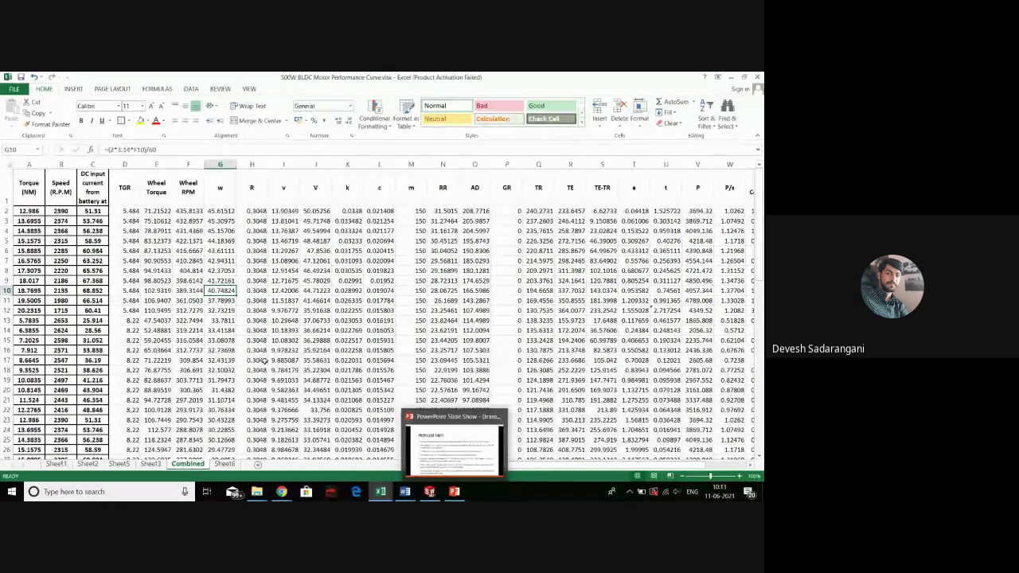
mouse_move(422, 481)
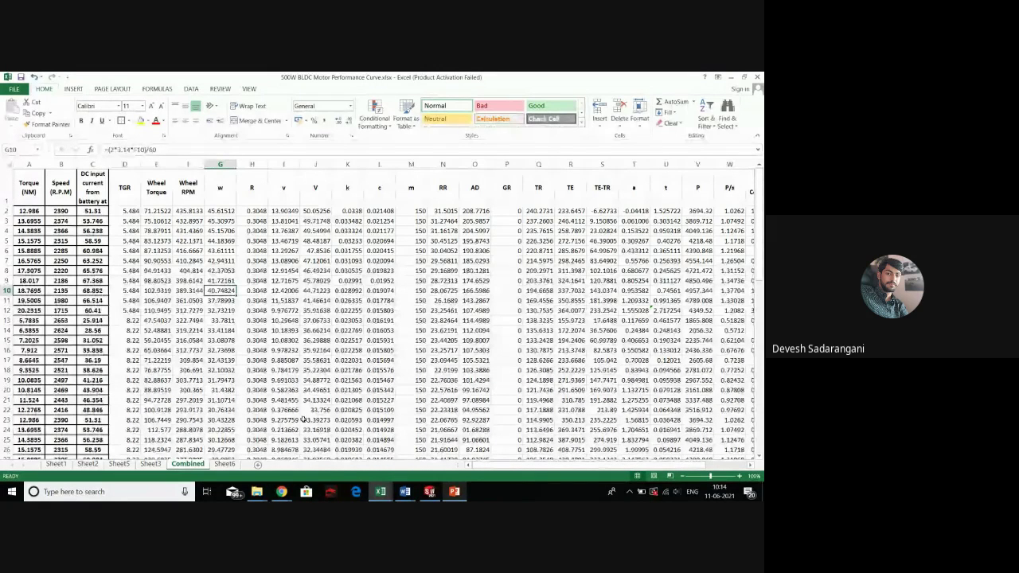
click(429, 492)
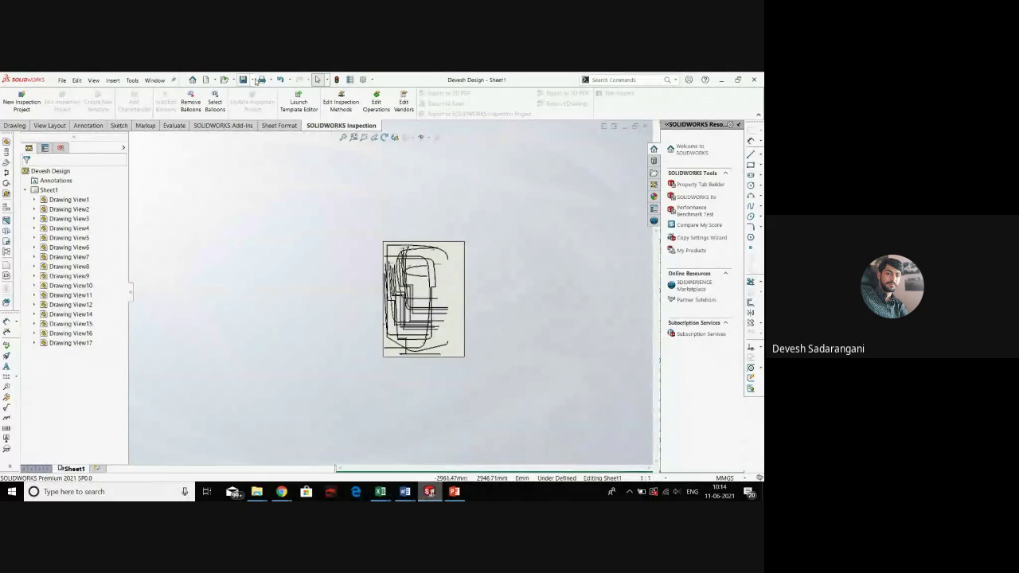
click(206, 80)
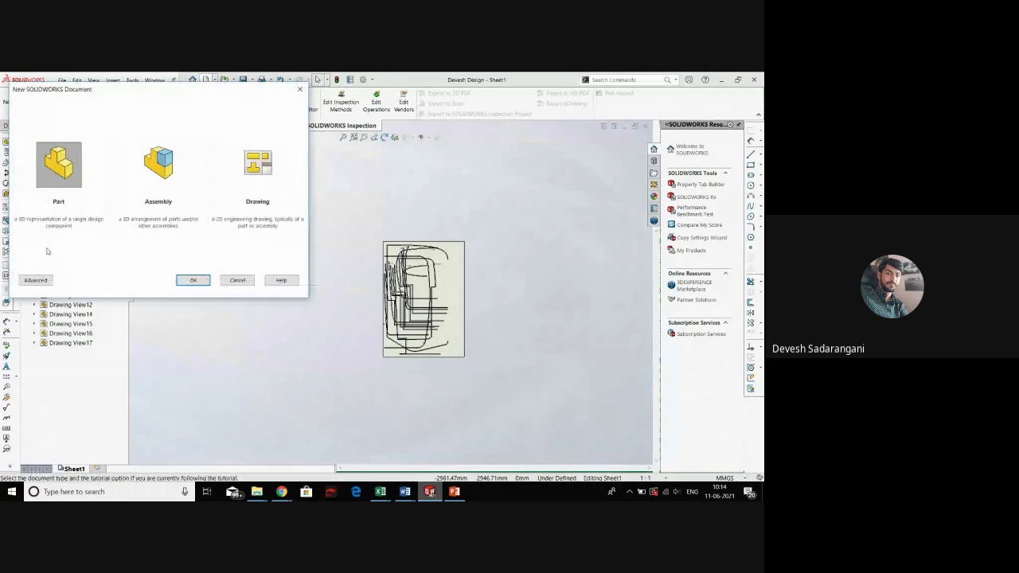
click(192, 279)
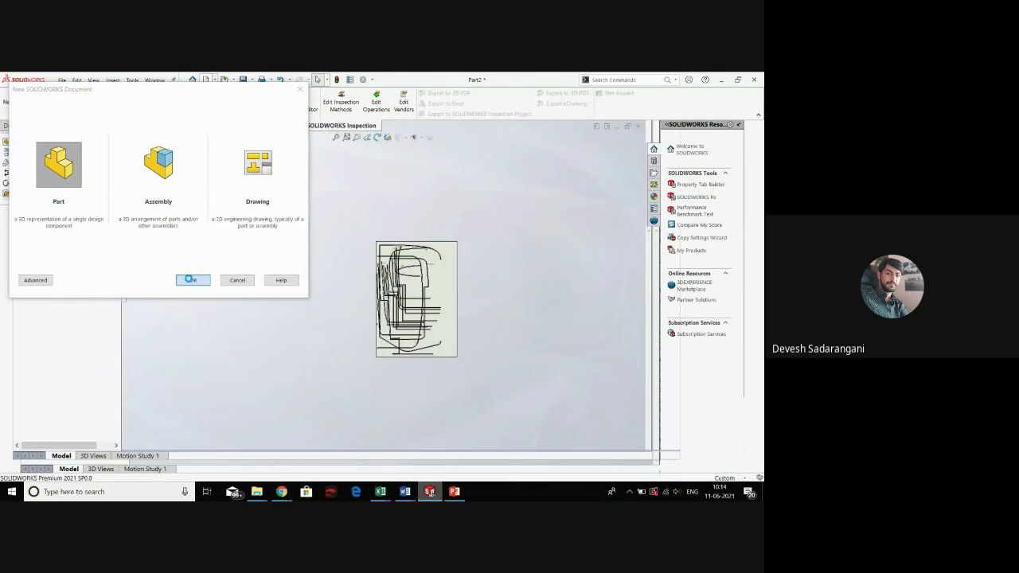
mouse_move(404, 491)
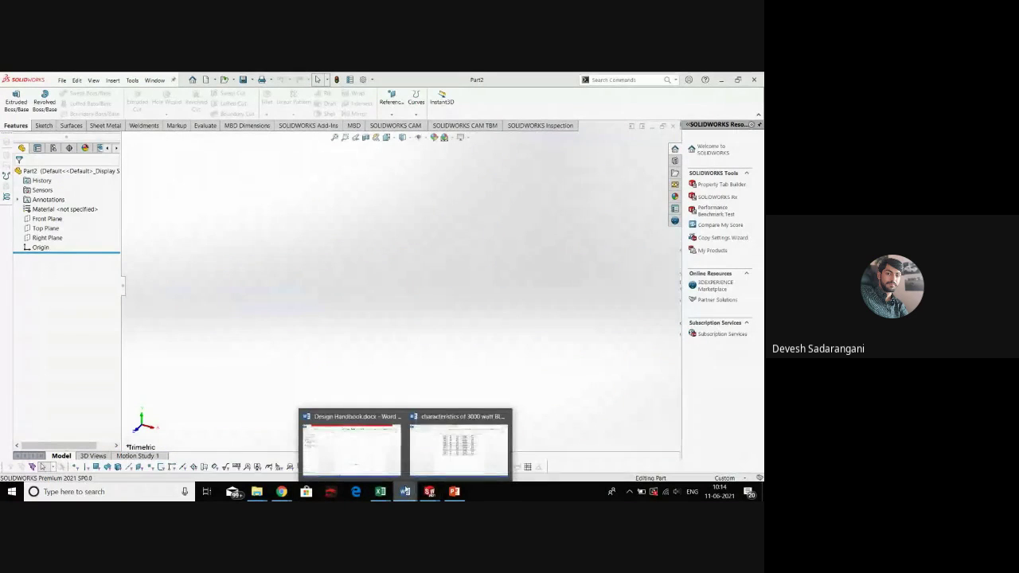
click(374, 450)
Scroll the Design Handbook to page 59's bracket drawing dimensioned 18, 30, 60, 15 and 9
scroll(314, 347, down, 10)
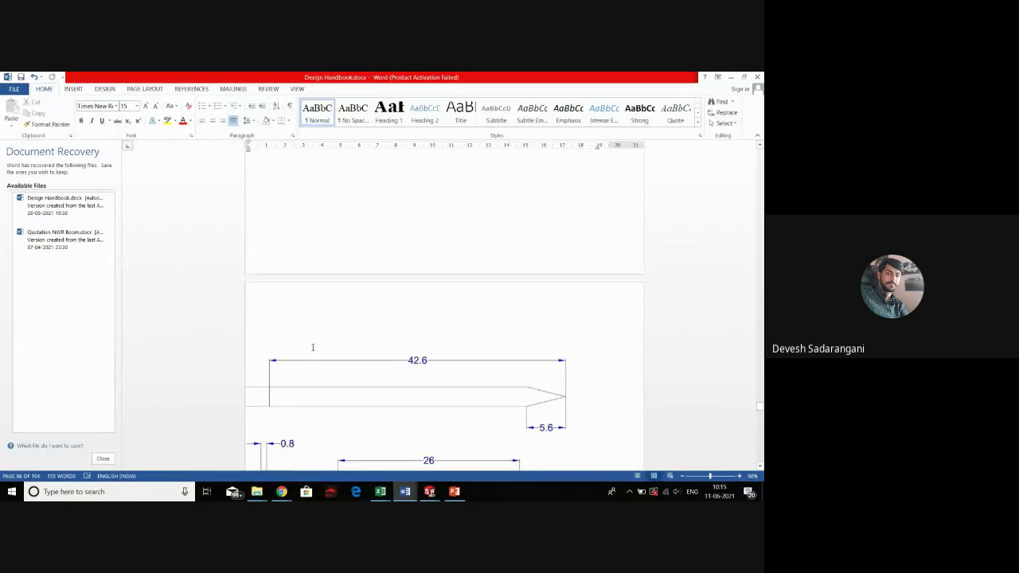
scroll(314, 347, up, 5)
scroll(313, 348, up, 15)
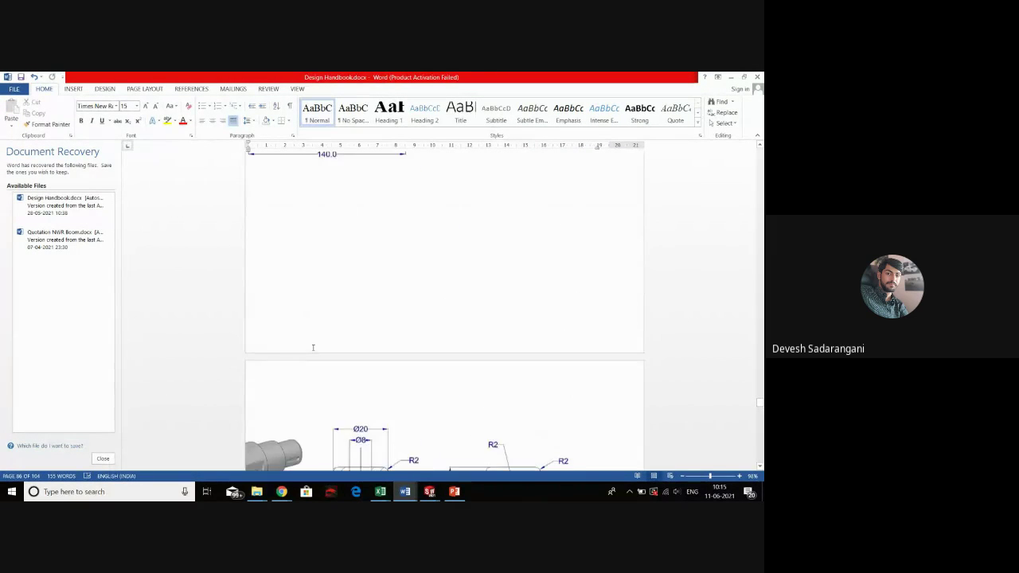
scroll(312, 349, up, 15)
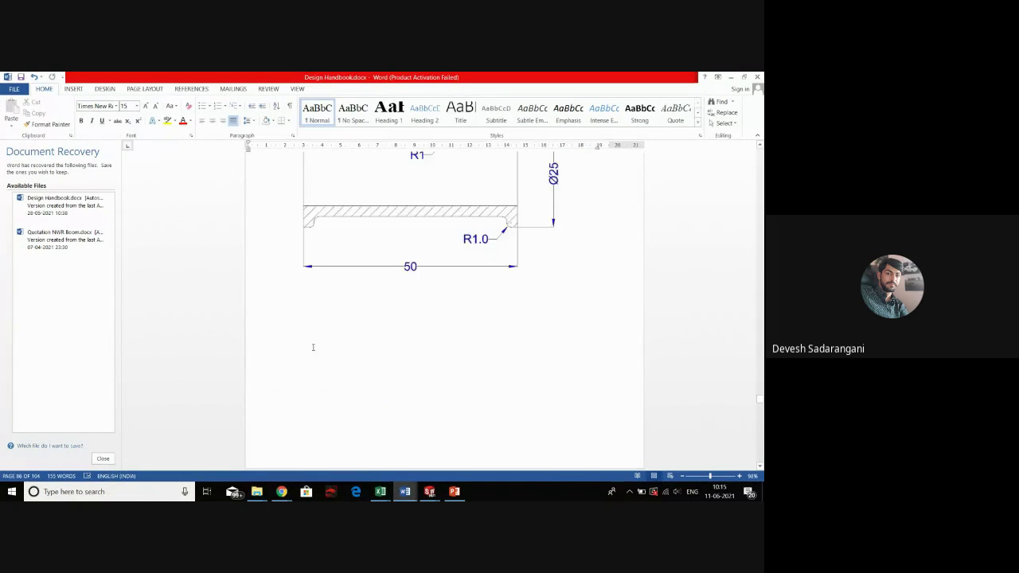
scroll(313, 348, up, 15)
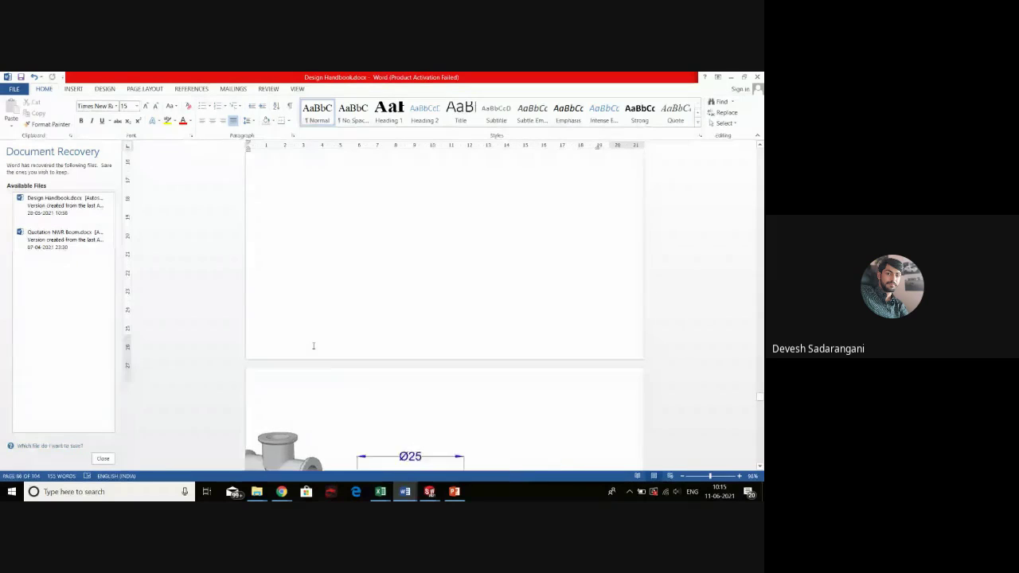
scroll(310, 347, down, 15)
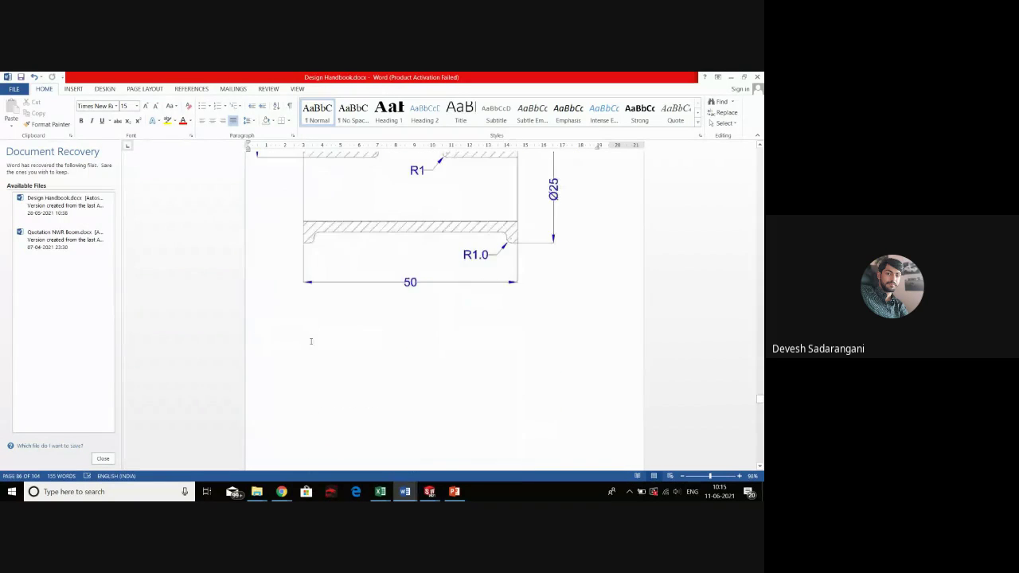
scroll(310, 342, down, 15)
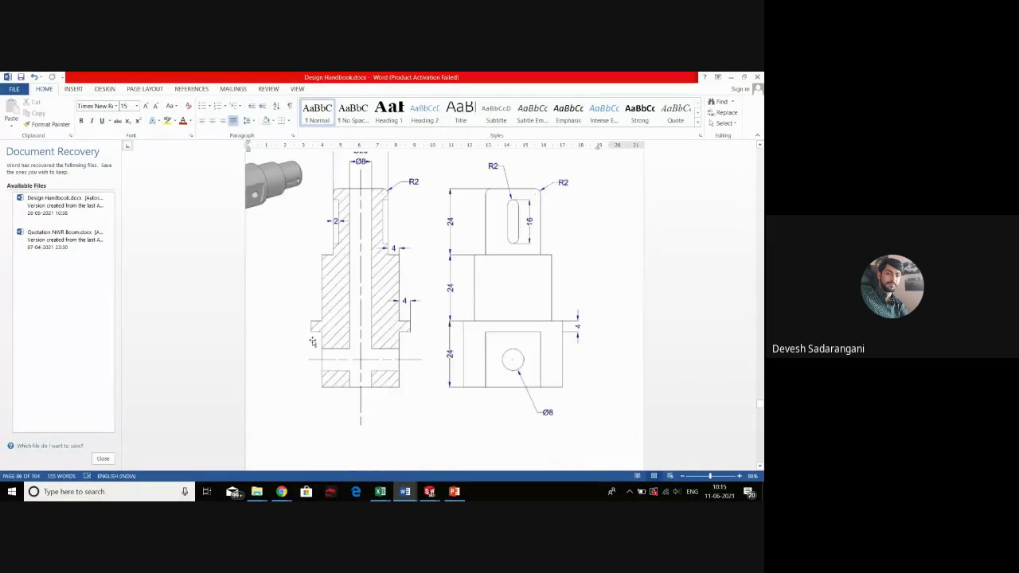
scroll(312, 341, down, 15)
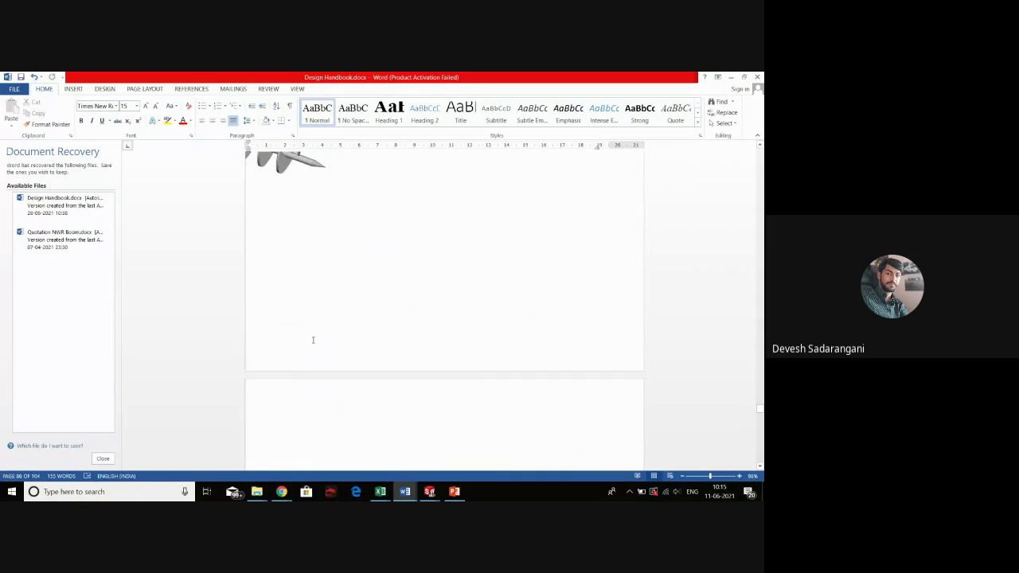
scroll(309, 344, up, 15)
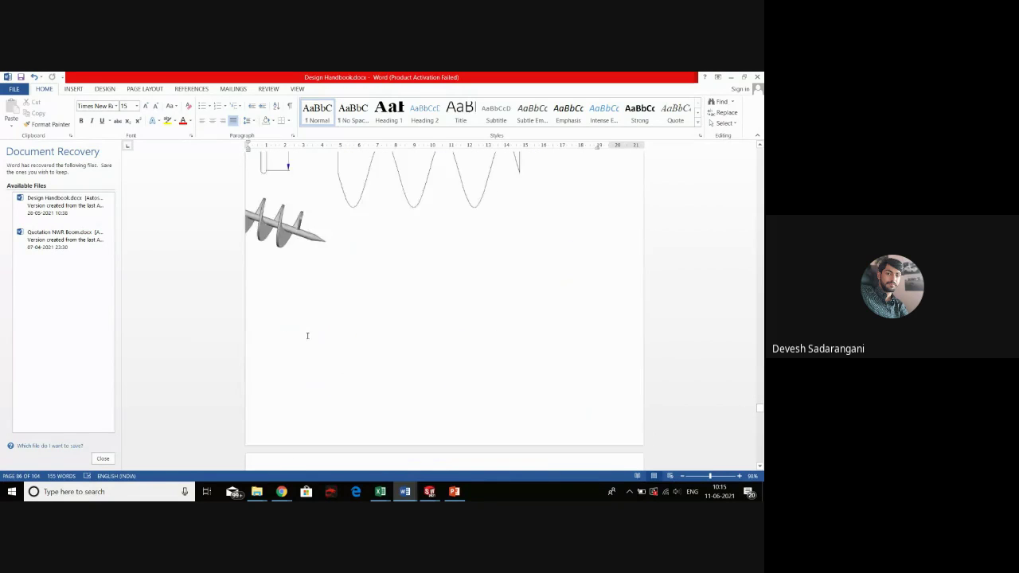
scroll(302, 335, up, 15)
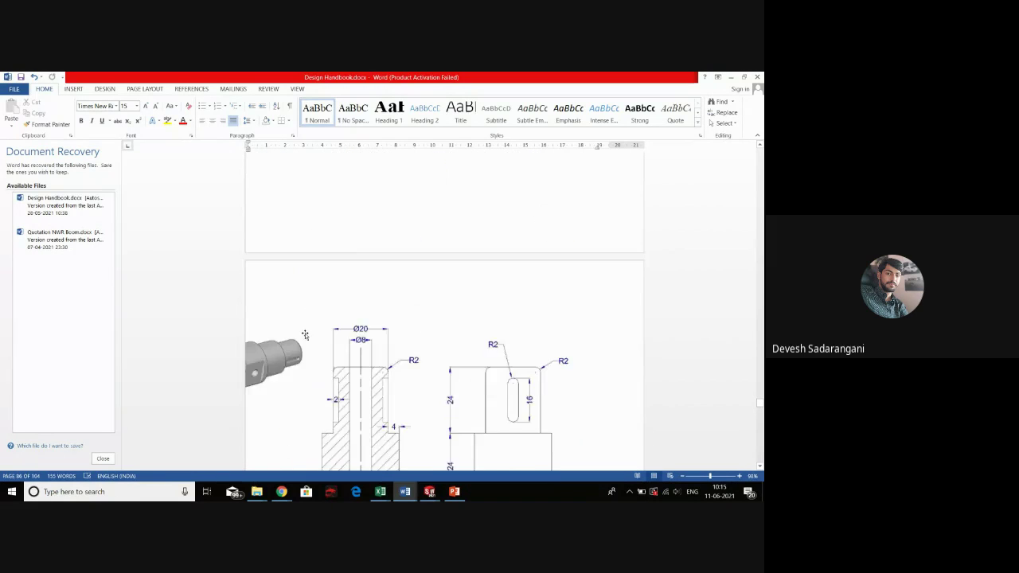
scroll(299, 337, up, 15)
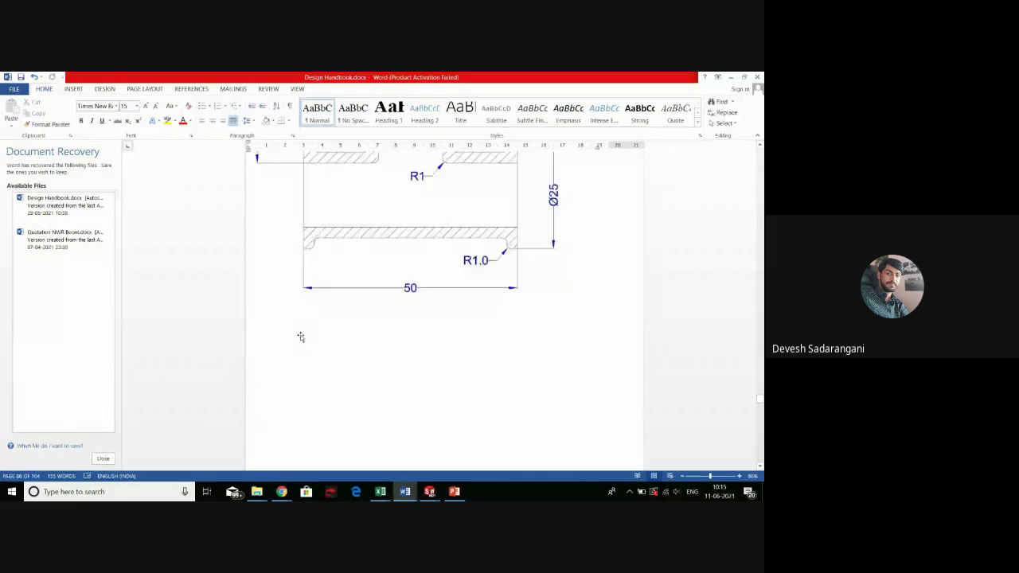
scroll(299, 337, up, 15)
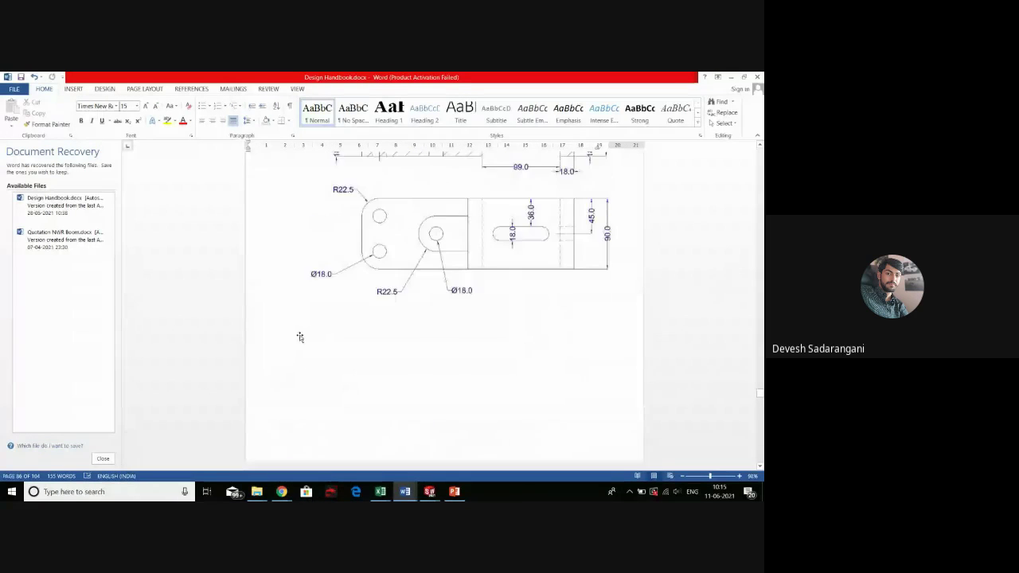
scroll(300, 335, up, 12)
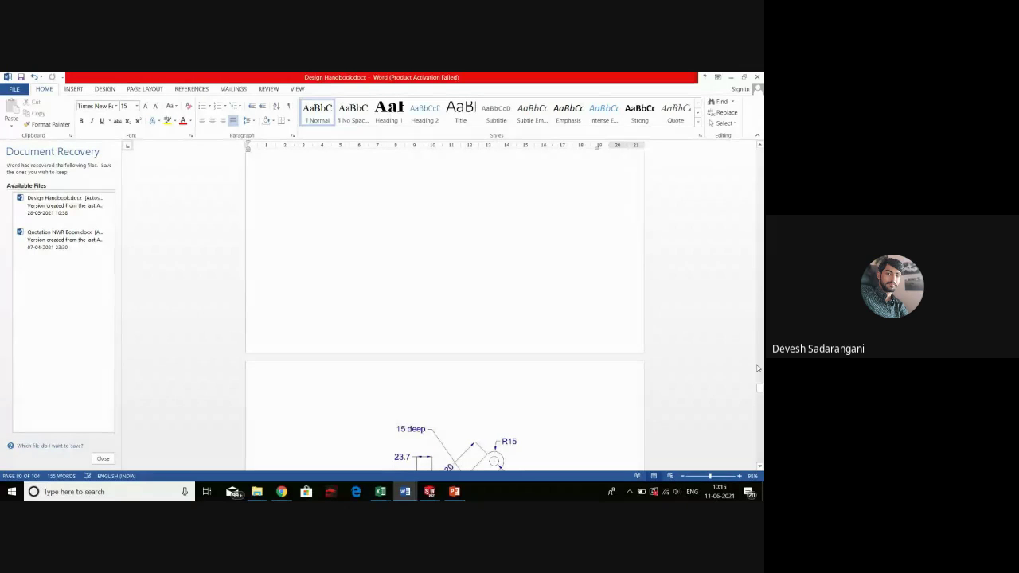
drag(761, 390, 760, 324)
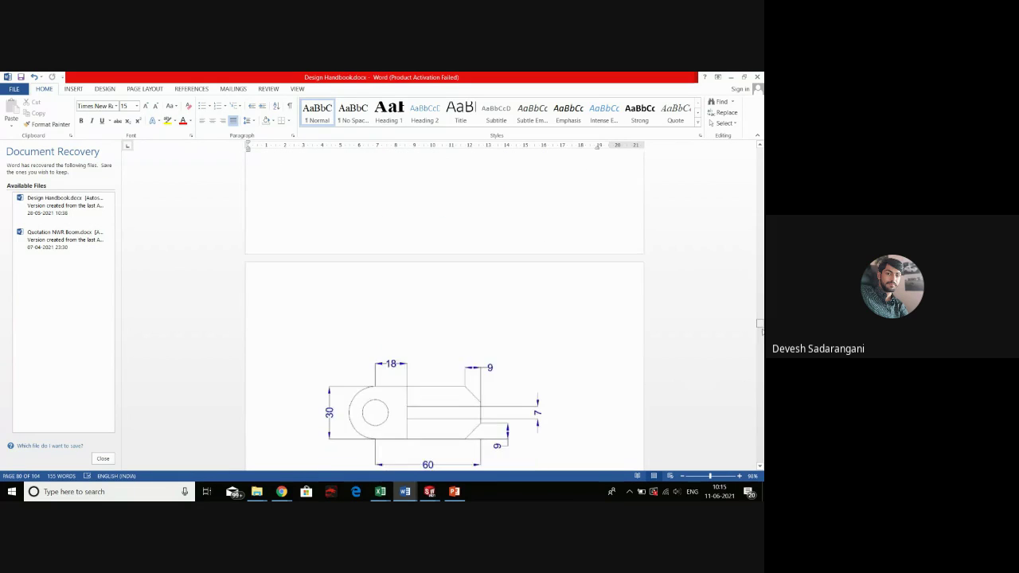
scroll(627, 364, down, 3)
scroll(628, 363, down, 10)
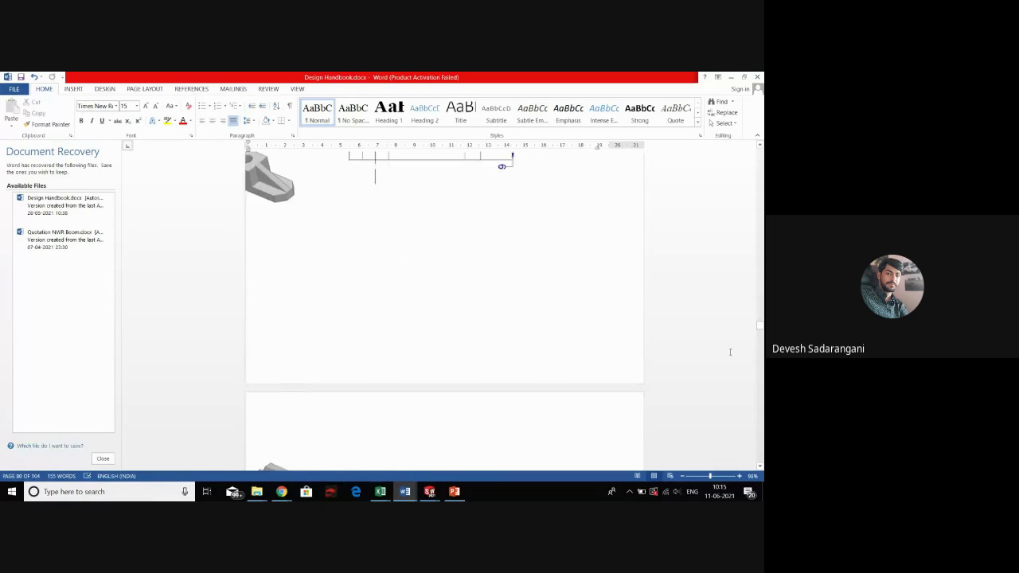
drag(760, 326, 761, 333)
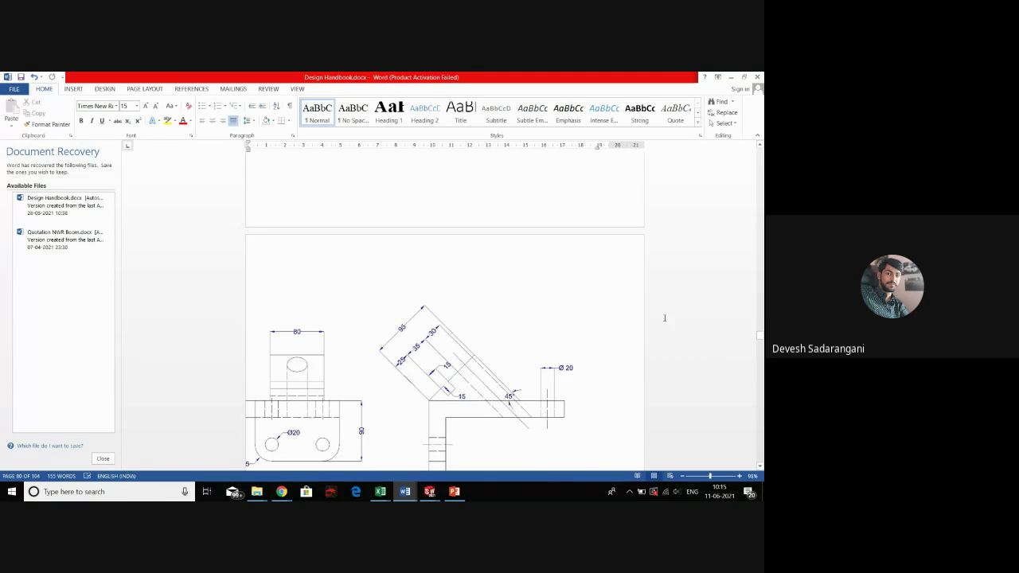
scroll(661, 317, up, 6)
scroll(650, 314, up, 2)
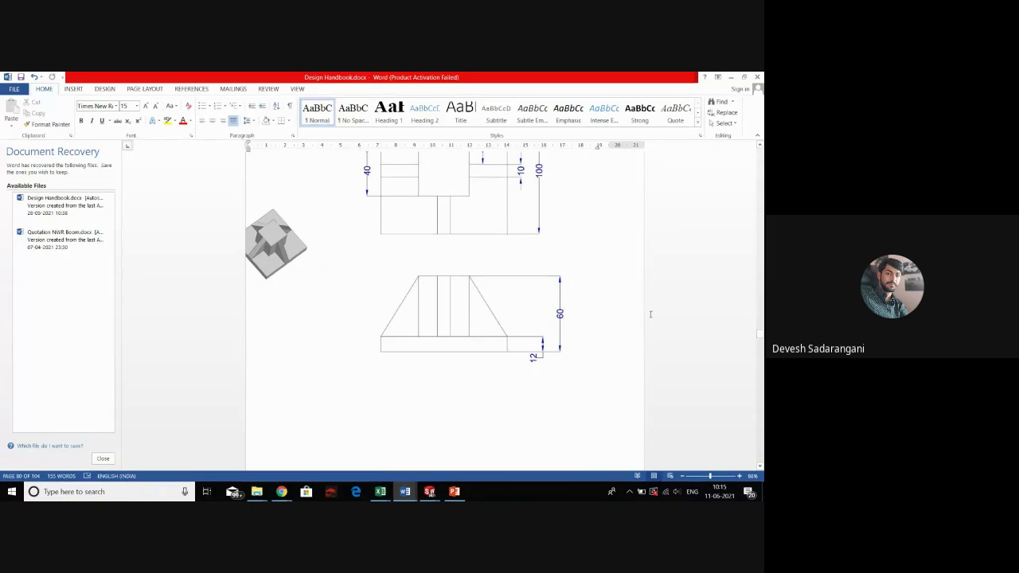
scroll(651, 314, up, 3)
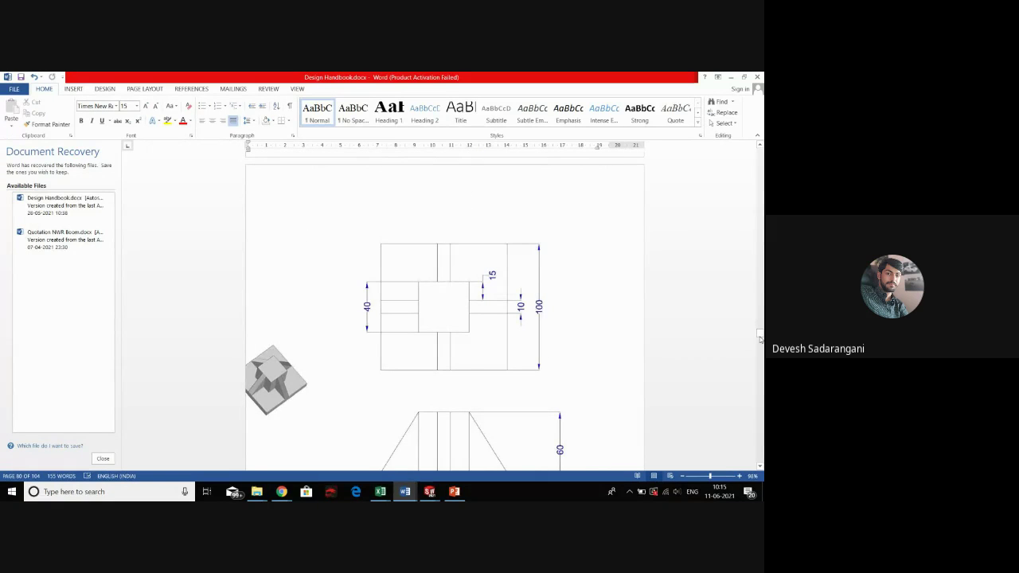
drag(760, 337, 759, 328)
scroll(333, 263, up, 5)
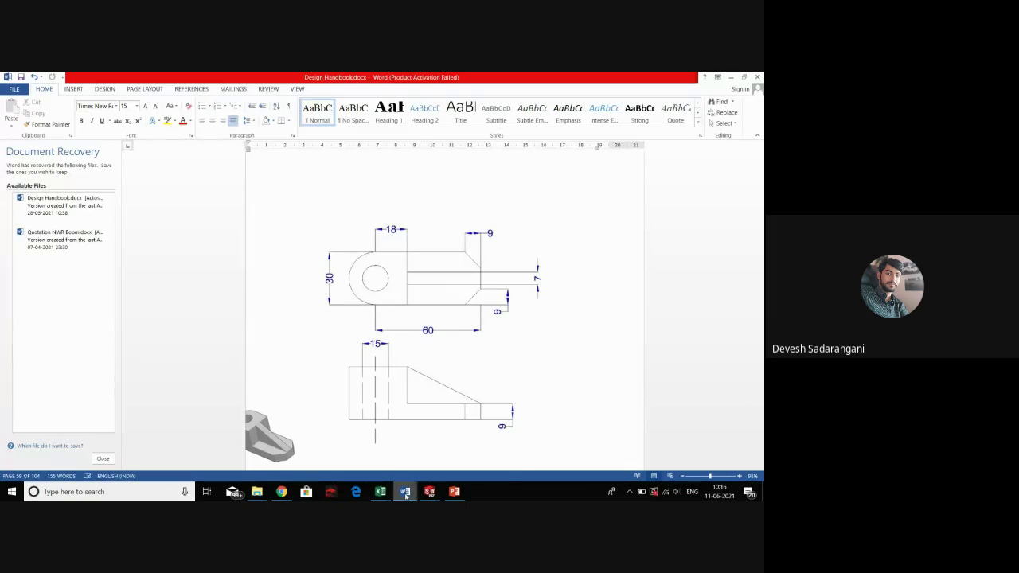
mouse_move(404, 493)
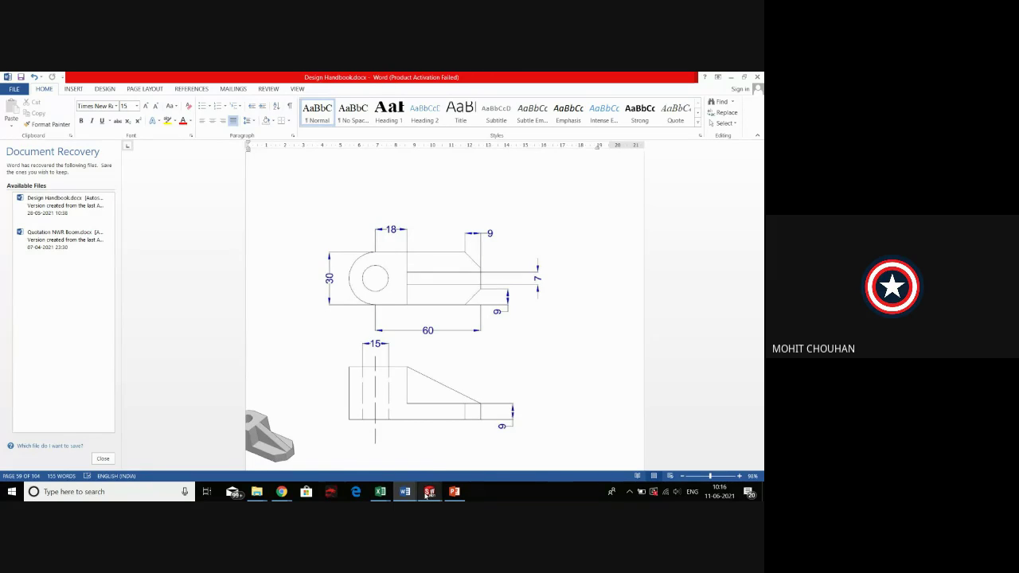
Draw a center rectangle from the origin in a new sketch on the Top Plane
click(404, 430)
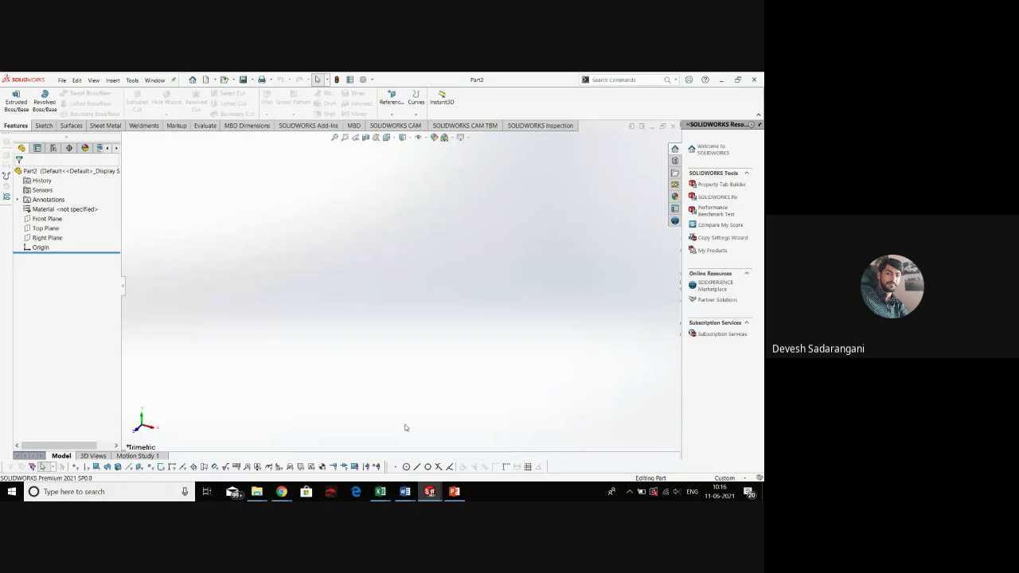
click(46, 228)
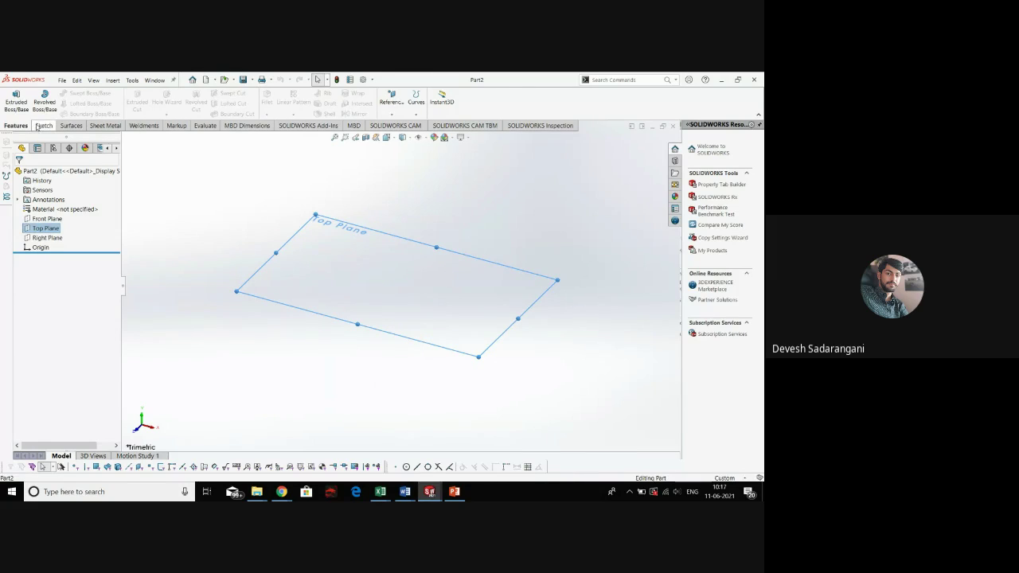
click(43, 125)
click(11, 97)
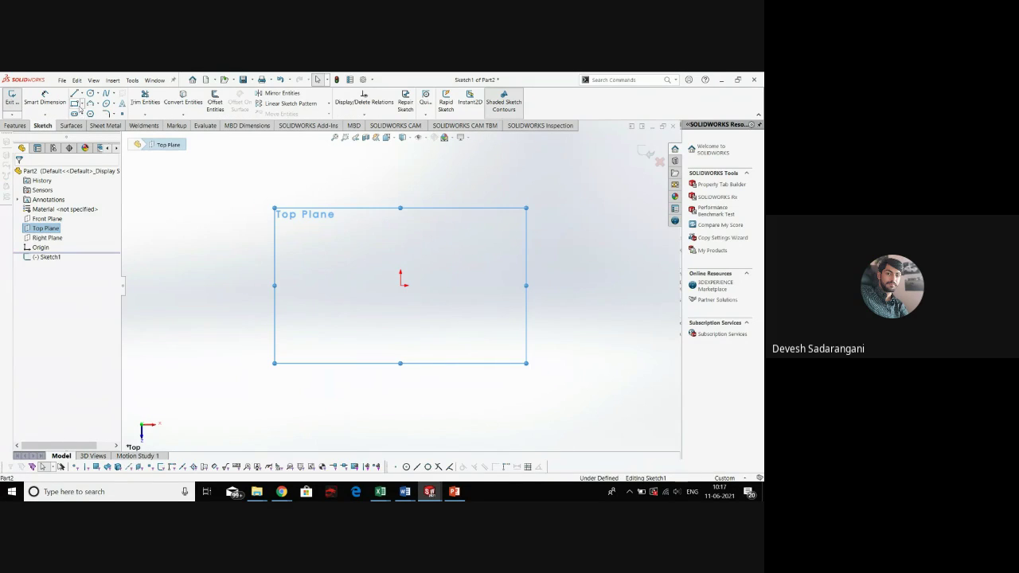
click(74, 104)
click(81, 104)
click(88, 124)
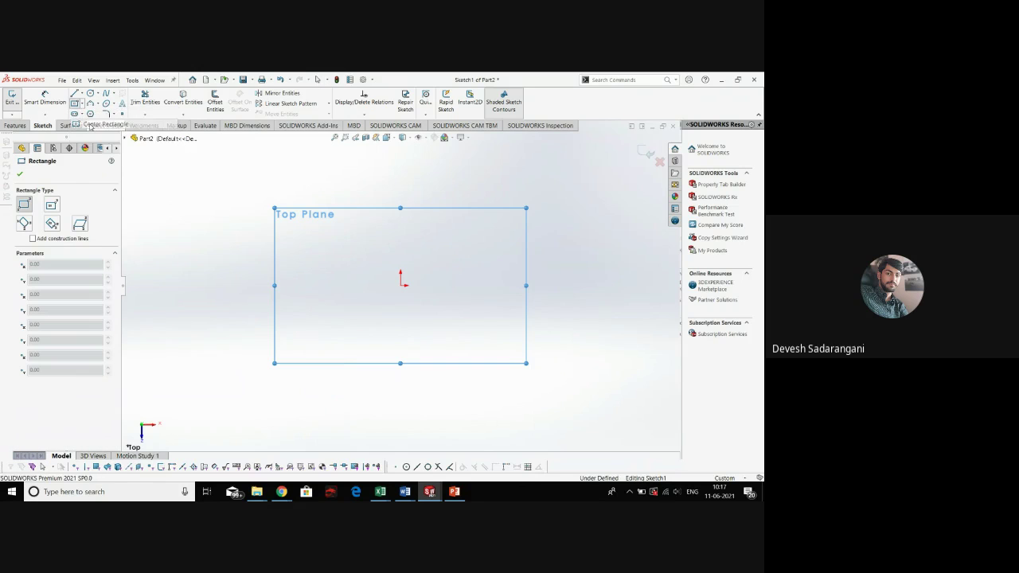
click(401, 285)
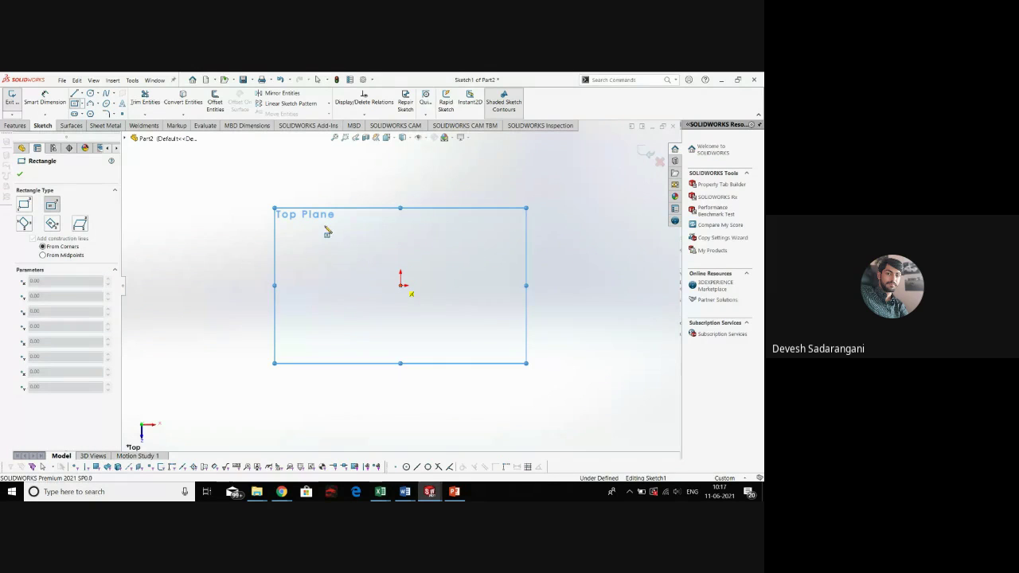
click(278, 225)
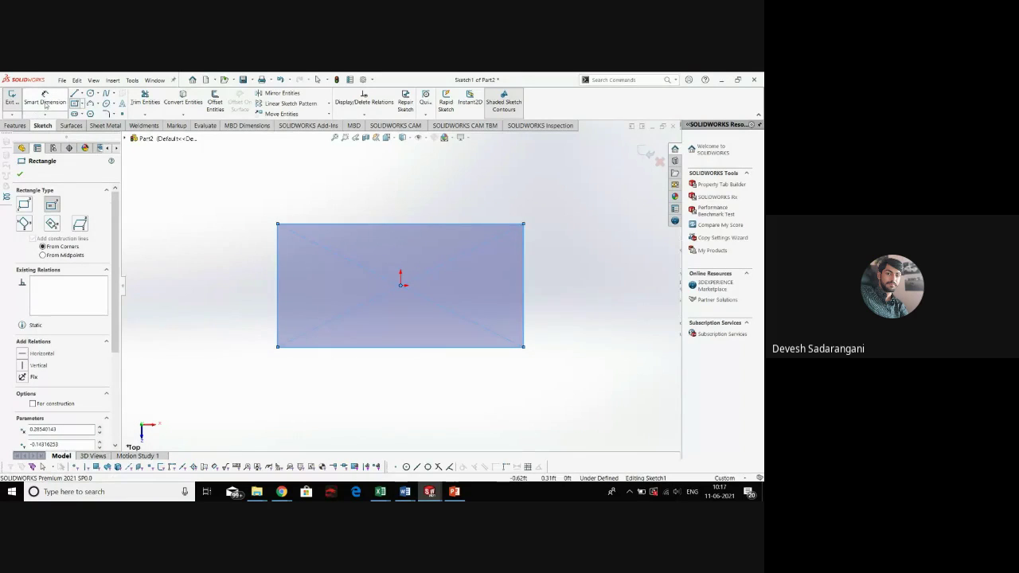
key(Escape)
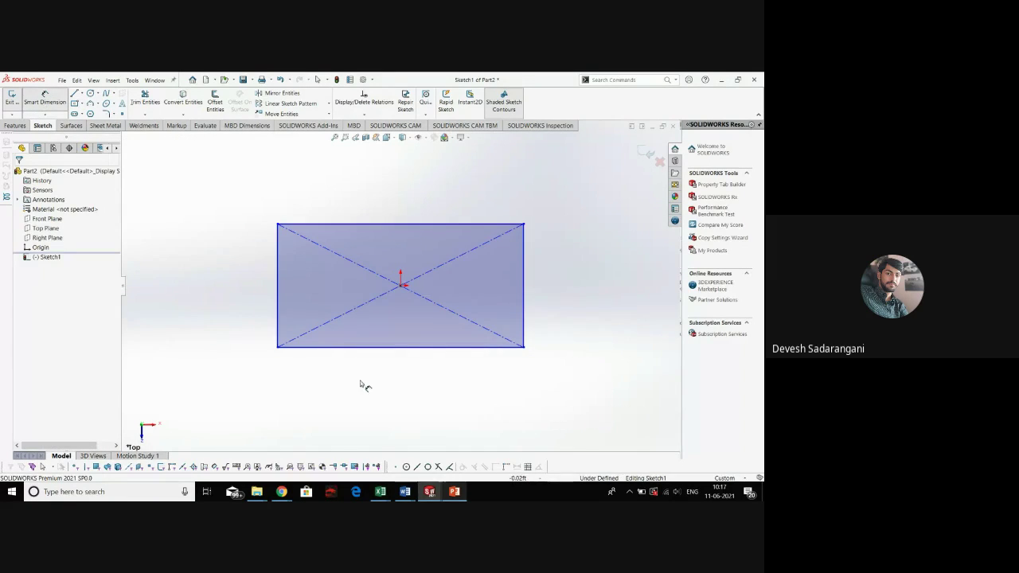
Add a Smart Dimension to the rectangle's bottom edge, placed below it
key(d)
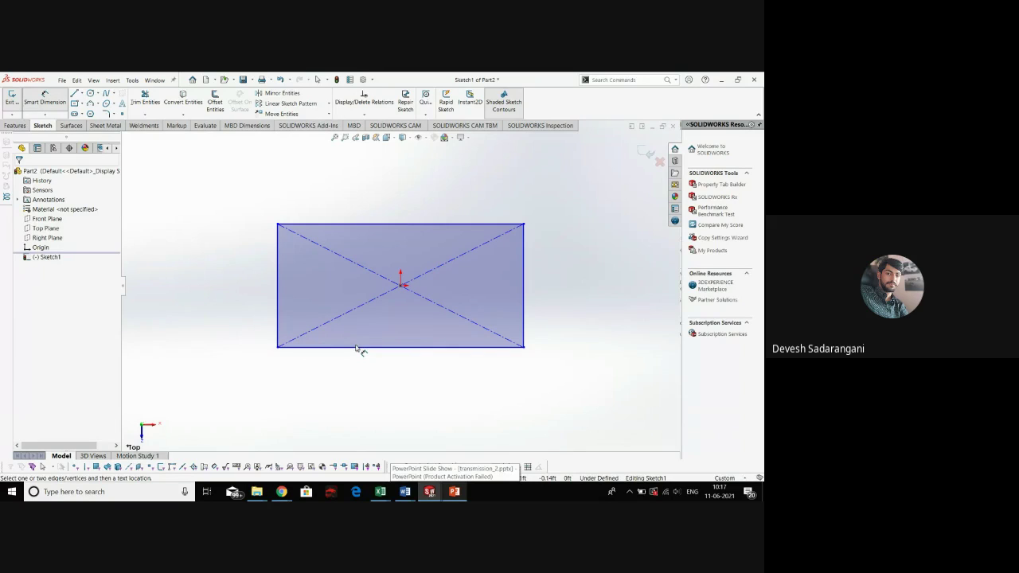
click(357, 348)
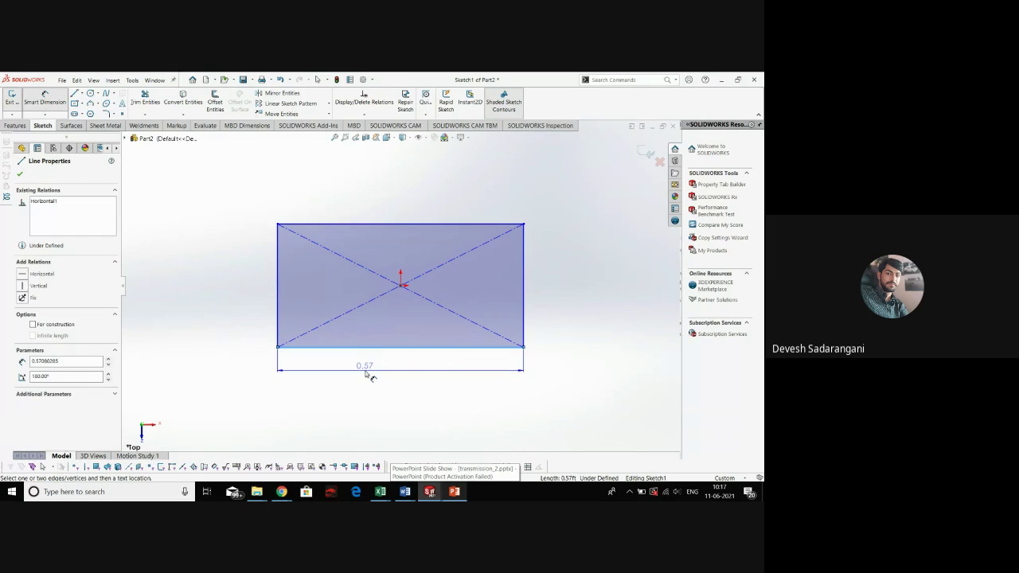
click(366, 373)
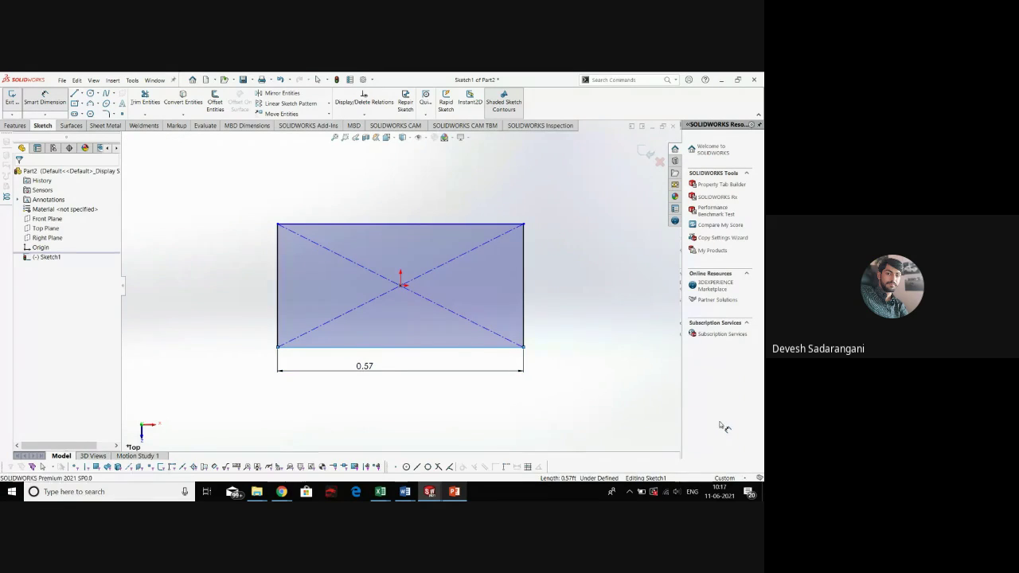
click(444, 493)
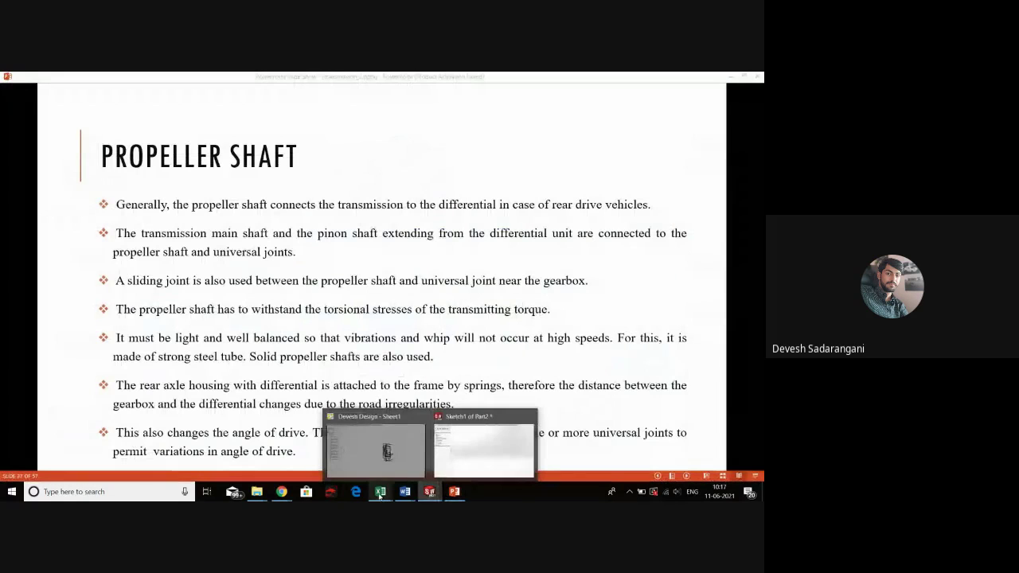
Bring the Design Handbook's page 59 bracket drawing back on screen
mouse_move(405, 493)
click(394, 462)
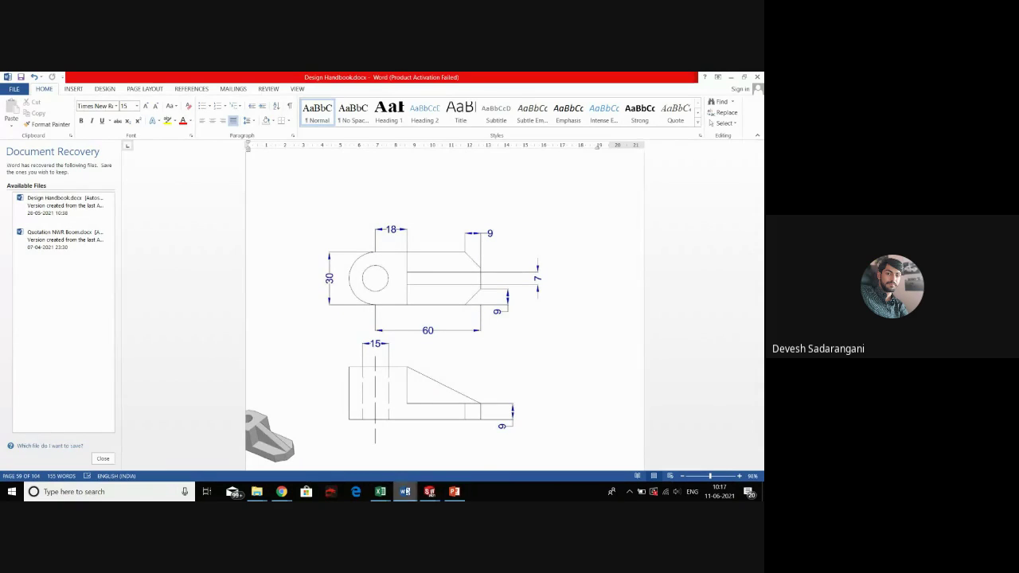
Dimension the rectangle 60 mm wide and 30 mm tall
click(429, 491)
click(374, 447)
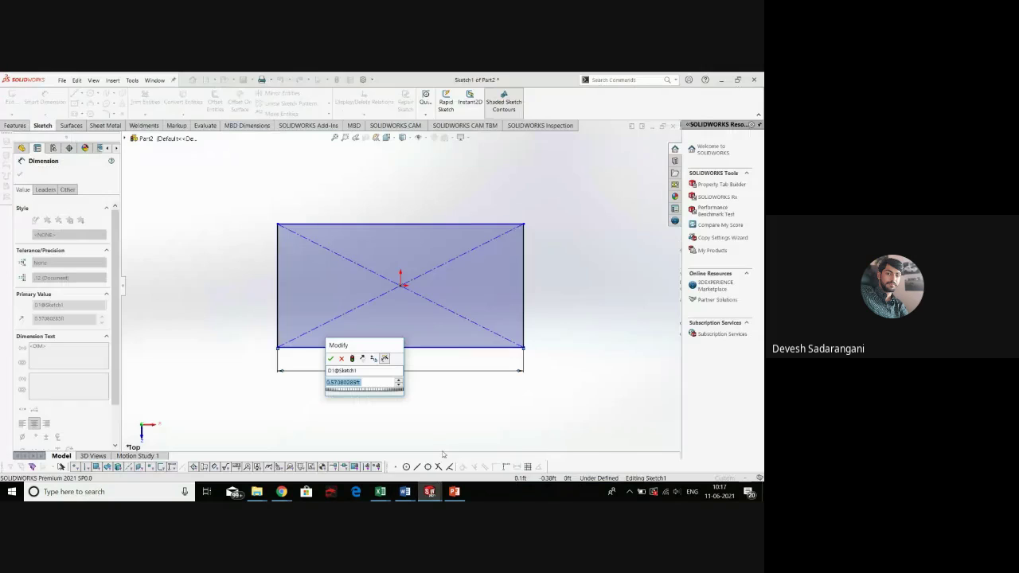
text(60mm)
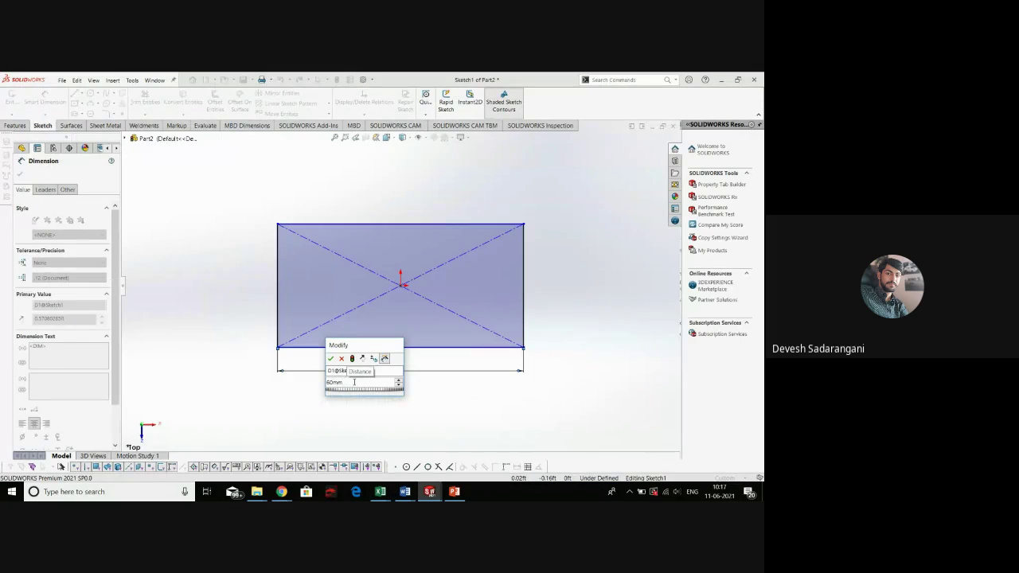
key(Return)
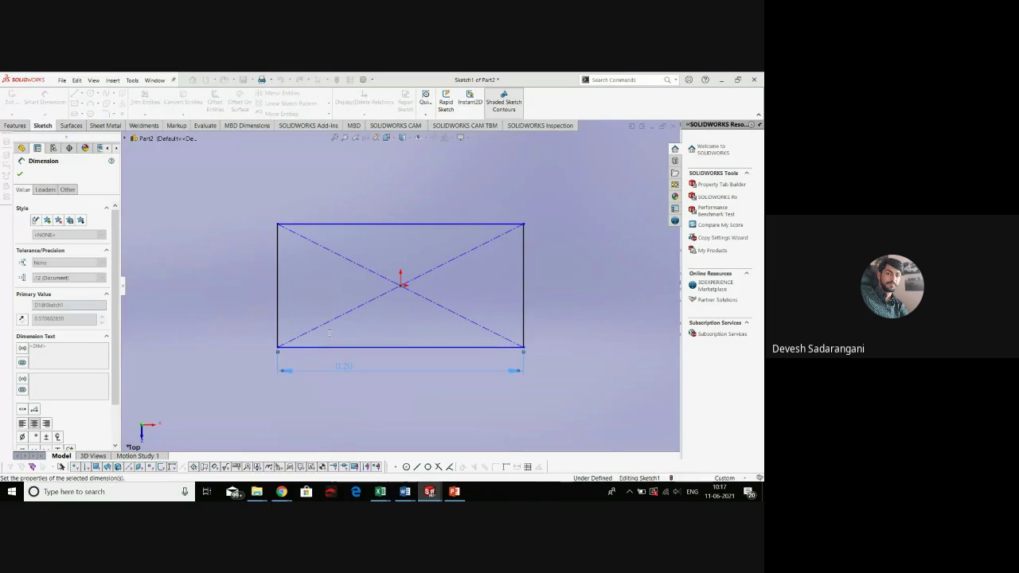
click(278, 280)
click(250, 273)
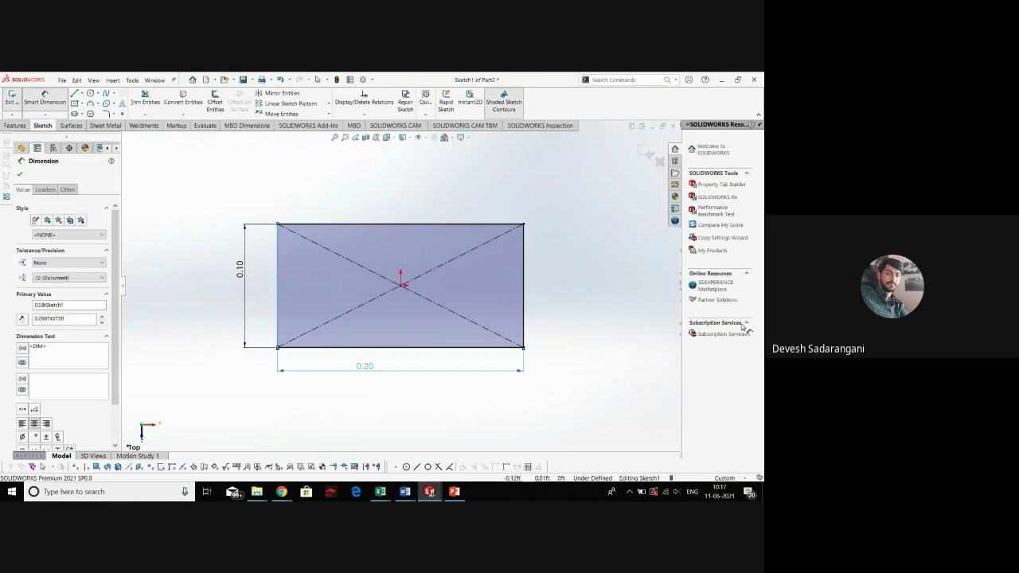
text(30mm)
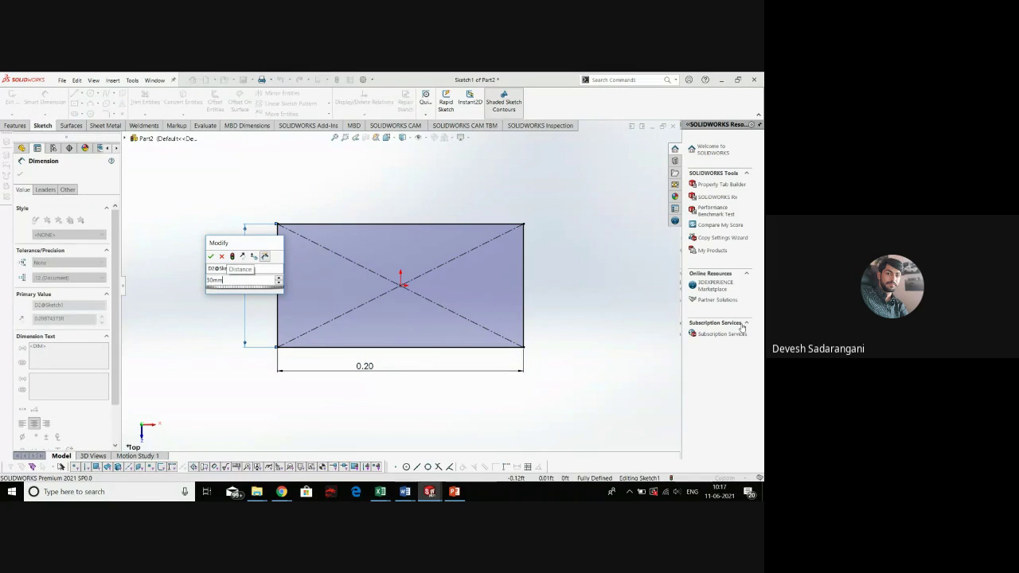
key(Return)
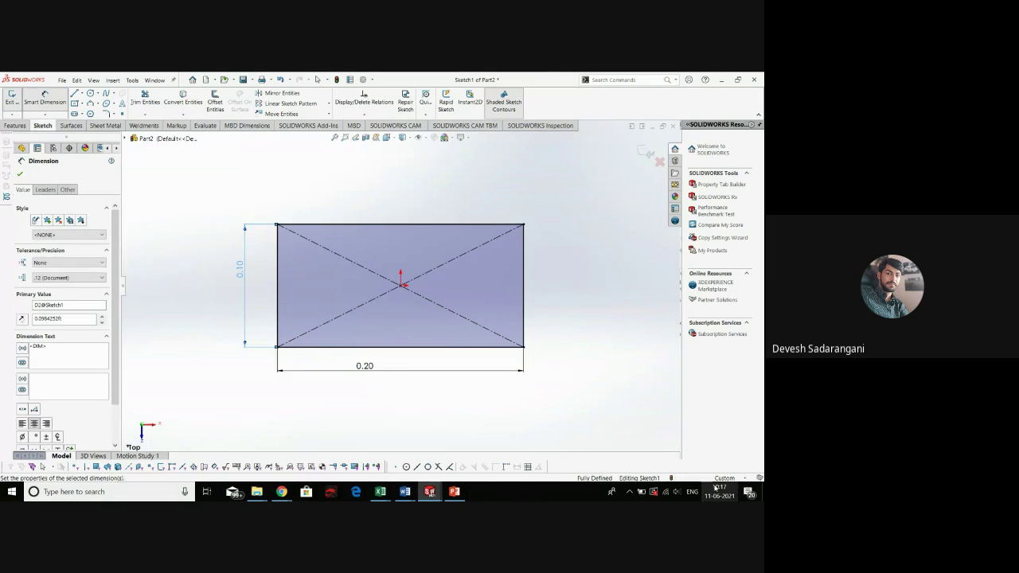
key(Escape)
Switch the document units to MMGS, then exit and re-edit the sketch
click(725, 478)
click(711, 432)
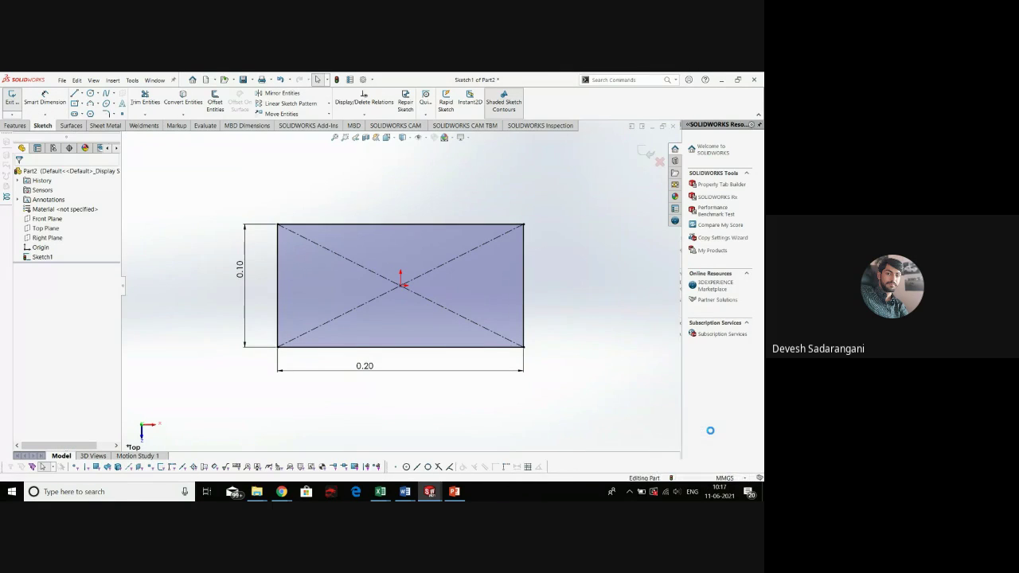
click(649, 153)
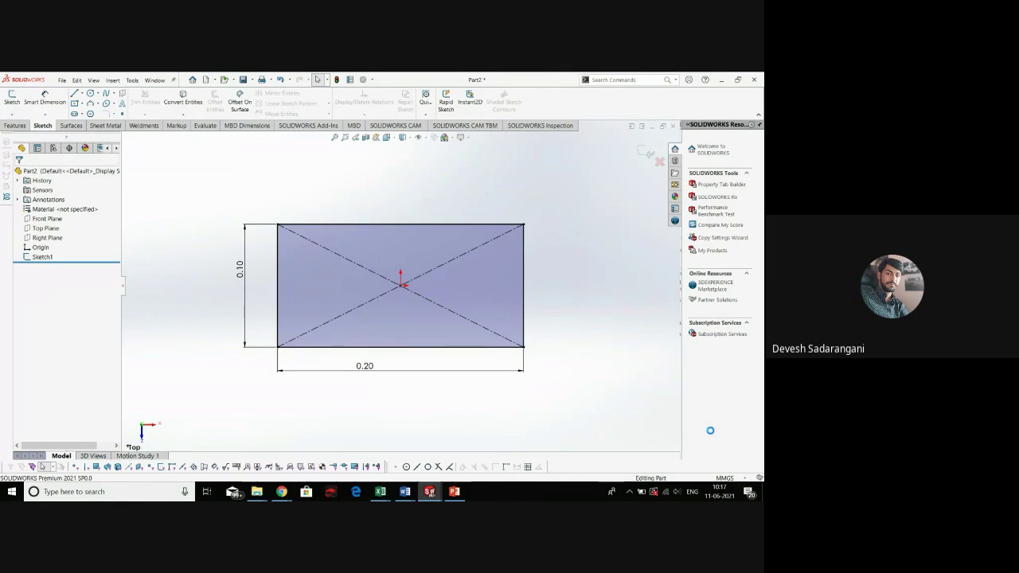
right_click(417, 352)
click(424, 321)
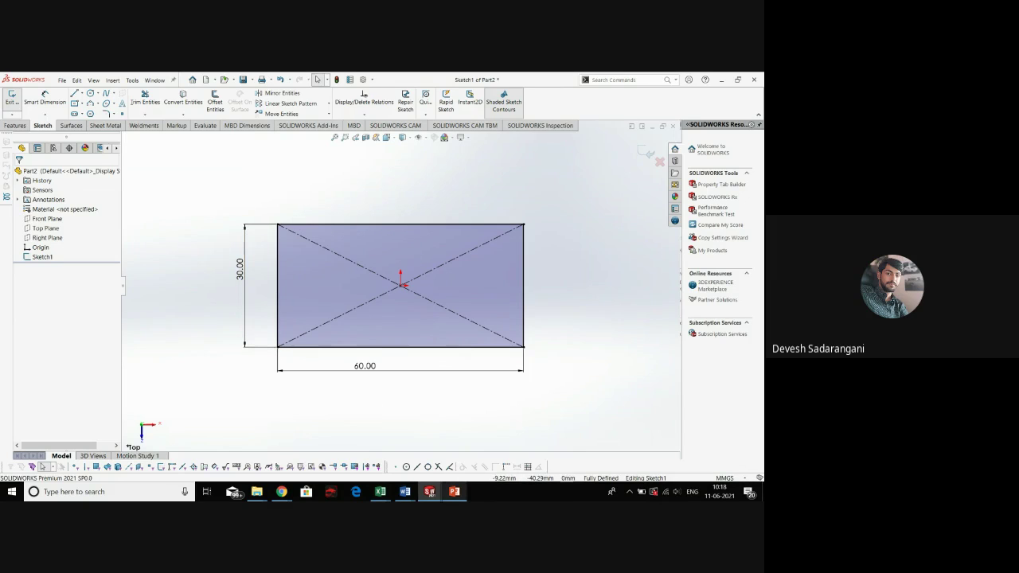
mouse_move(405, 491)
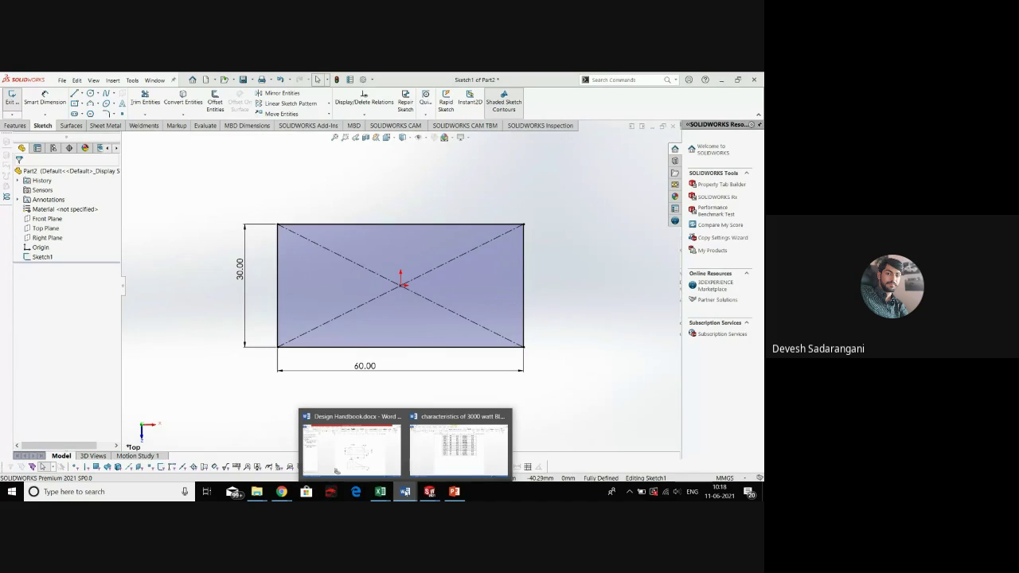
click(363, 443)
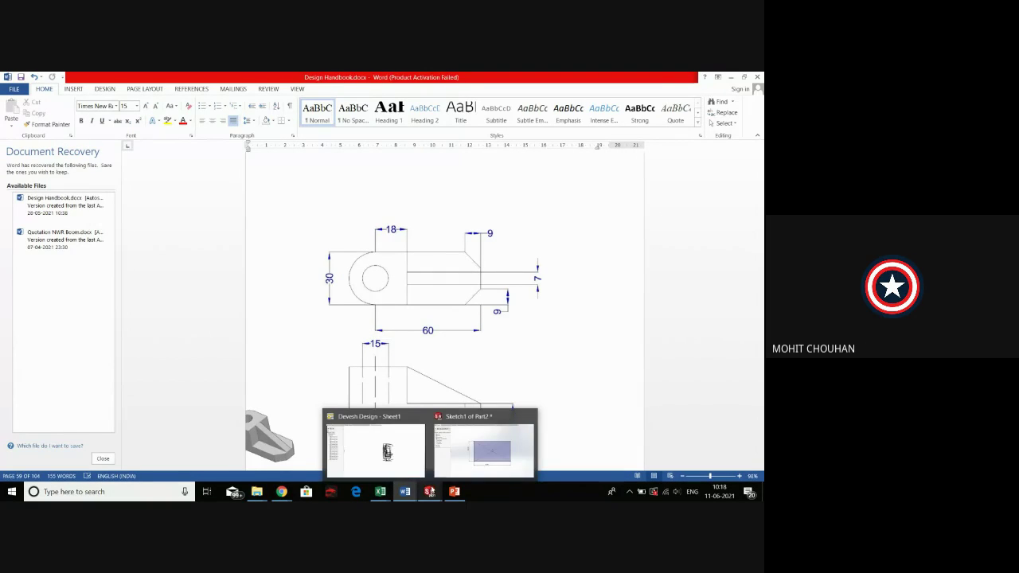
Draw a 3-point arc between the rectangle's left corners, bulging outward
click(475, 462)
click(90, 104)
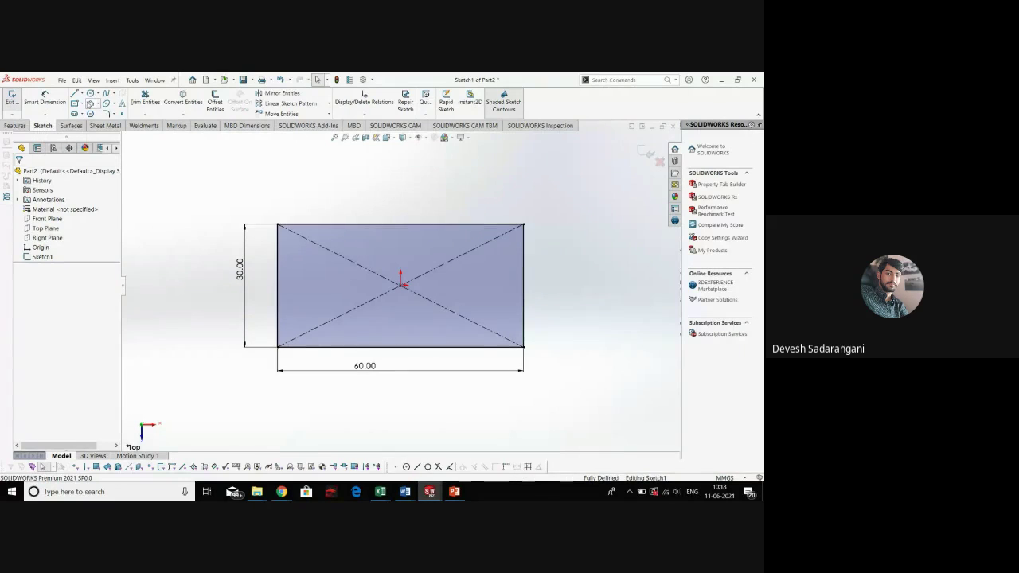
drag(277, 347, 282, 227)
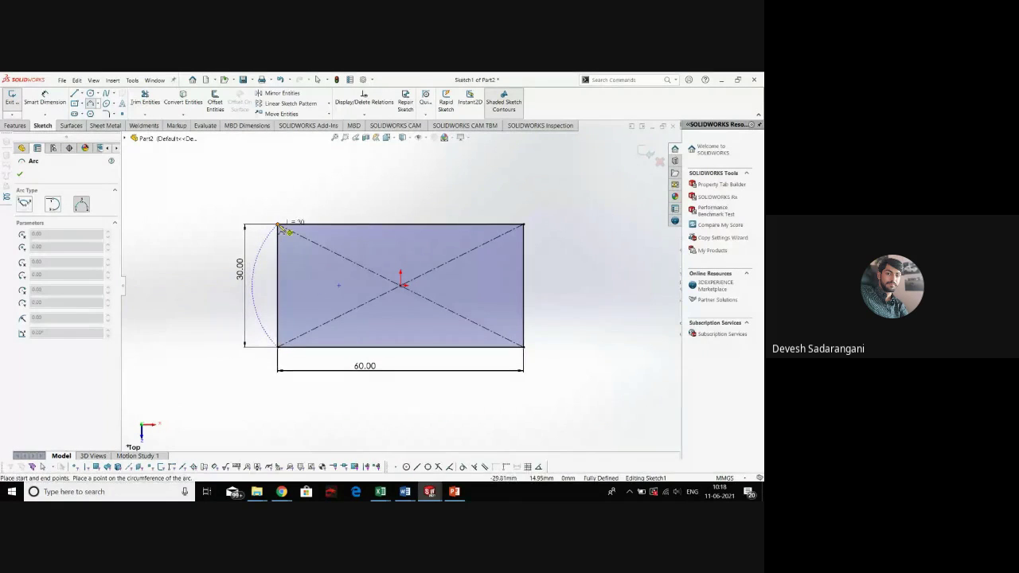
click(213, 237)
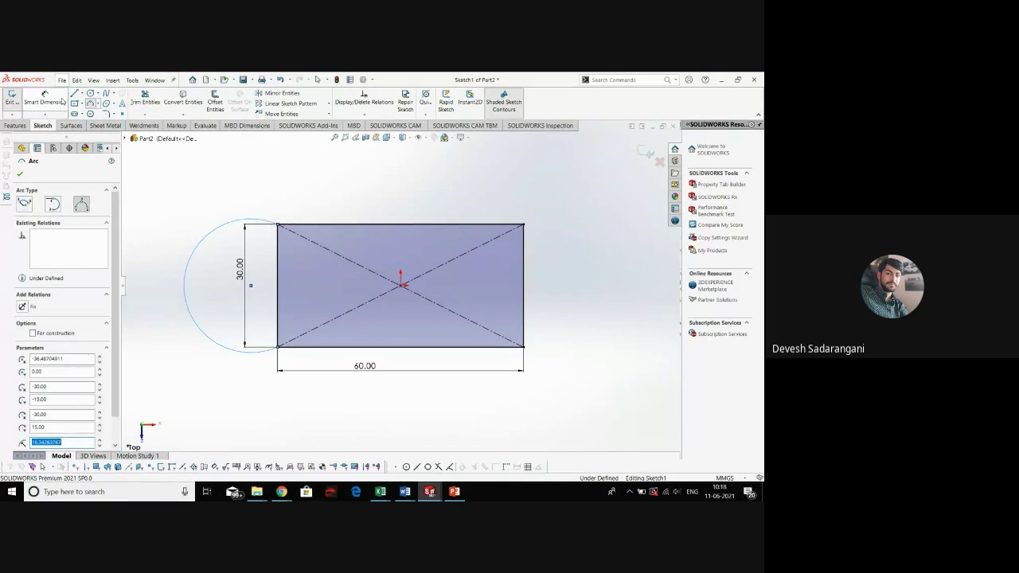
Give the arc an R15 radius dimension, checking it against the reference drawing
click(62, 101)
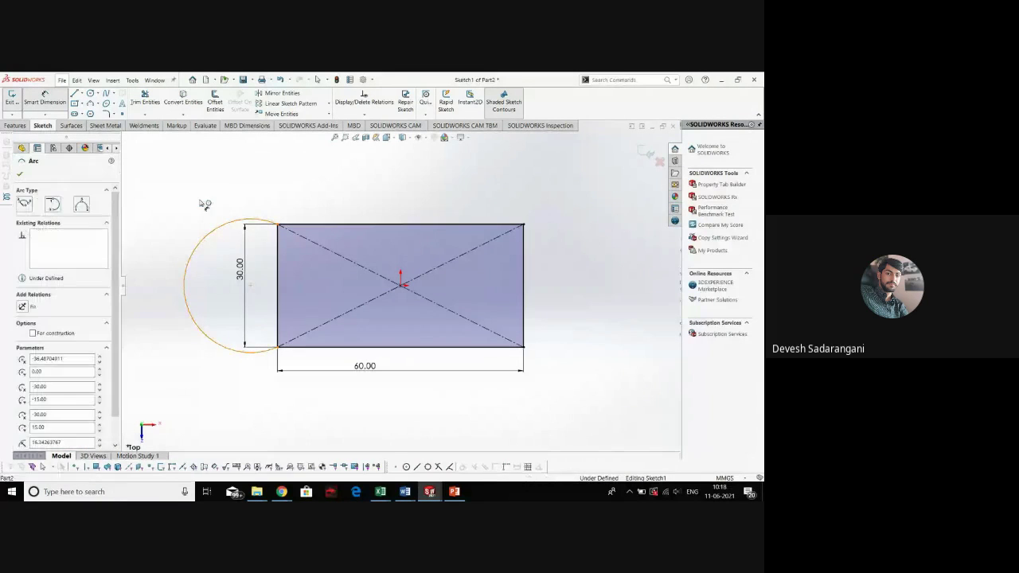
click(216, 228)
click(200, 184)
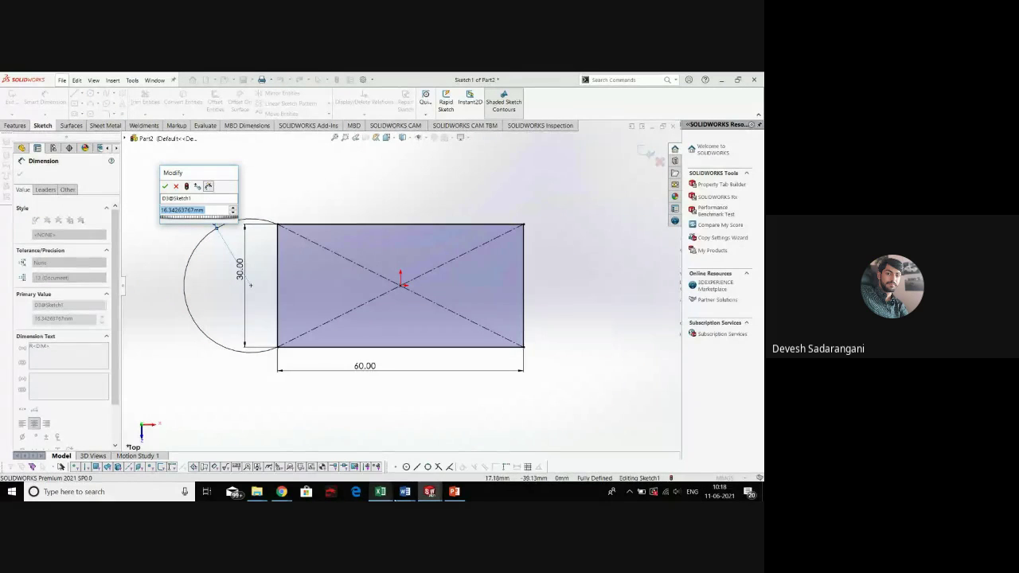
mouse_move(405, 492)
click(382, 467)
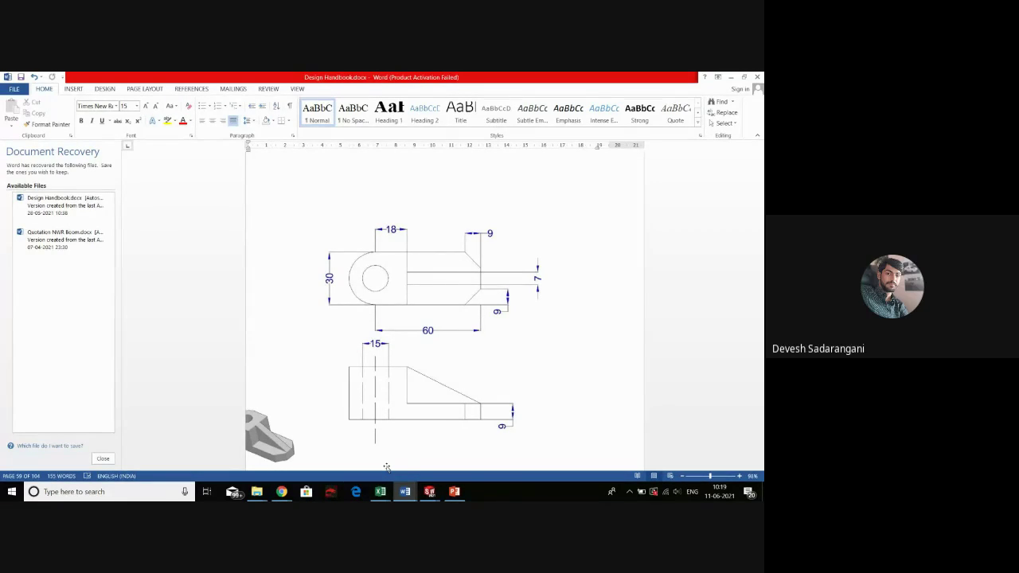
click(429, 492)
click(489, 441)
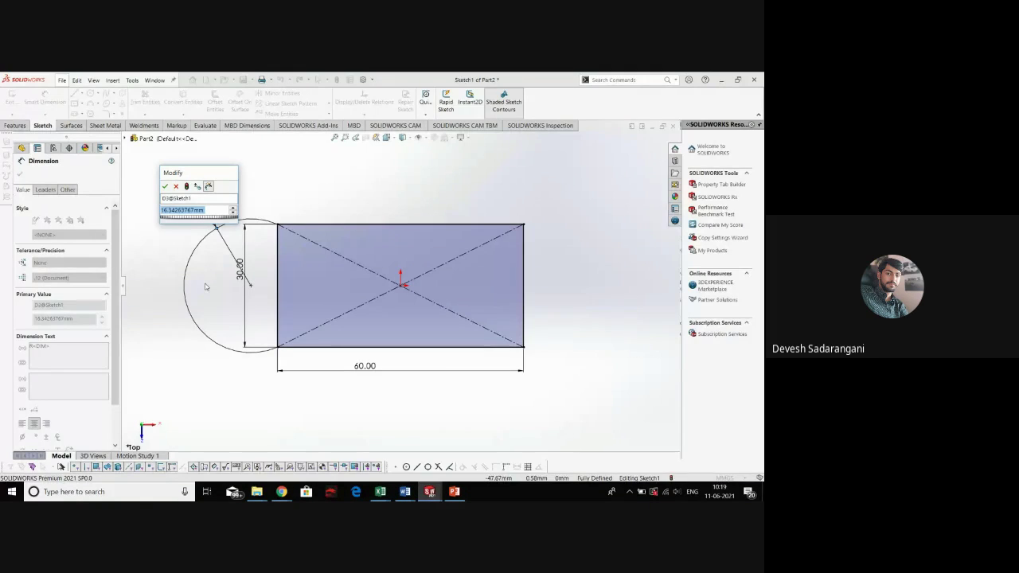
text(15)
key(Return)
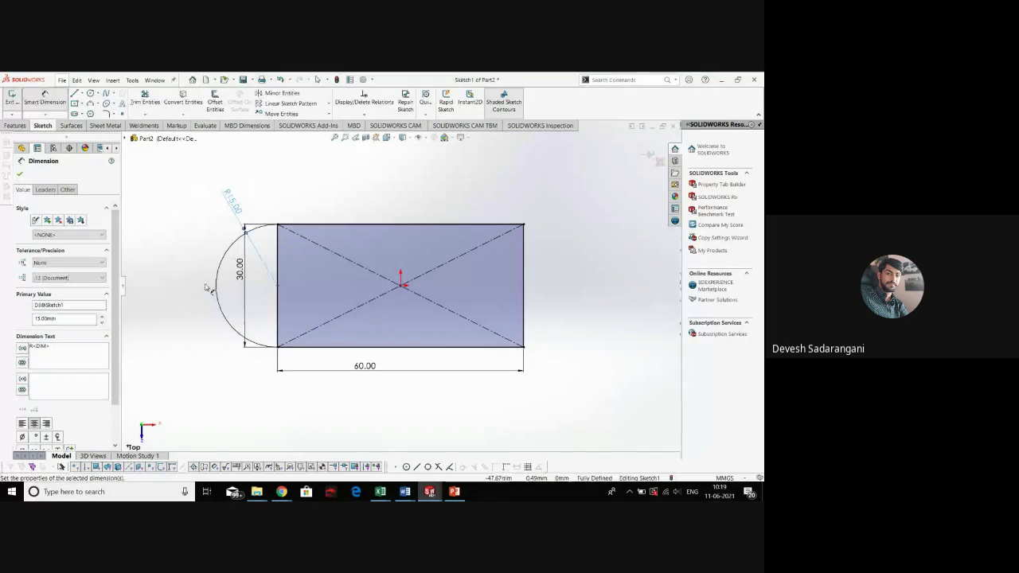
key(Escape)
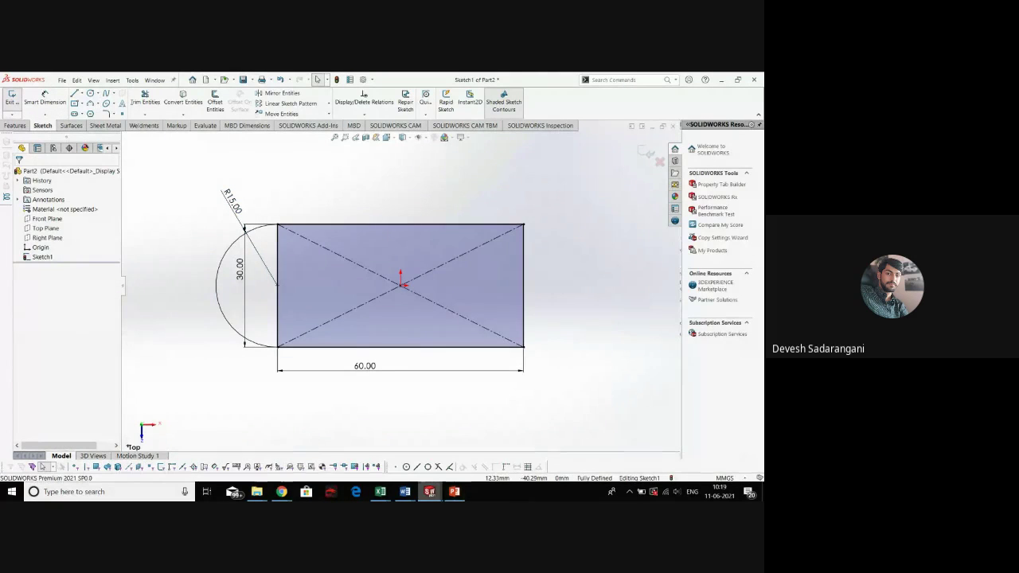
Draw a Ø15 circle centred on the midpoint of the rectangle's left edge
click(406, 489)
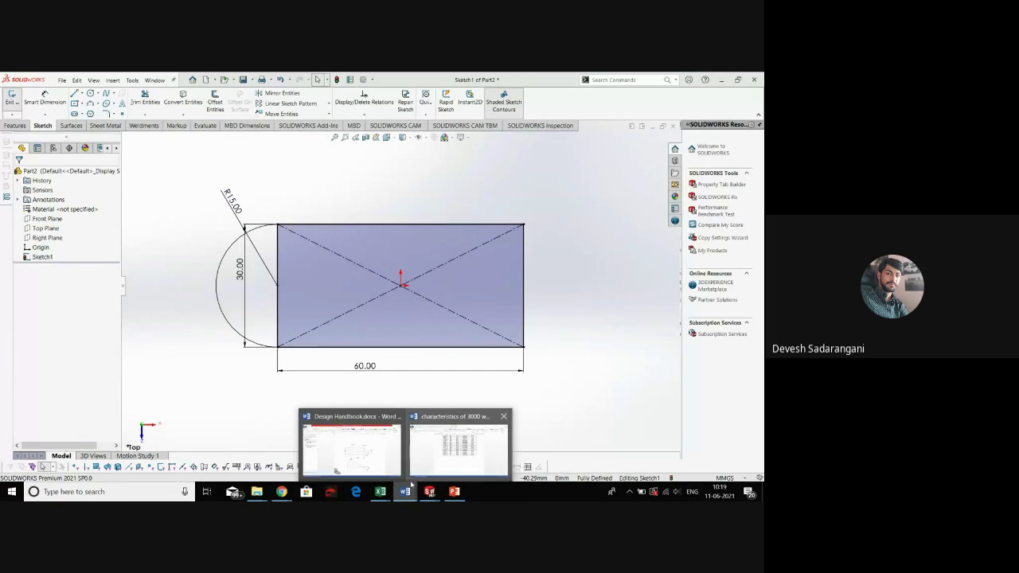
click(372, 455)
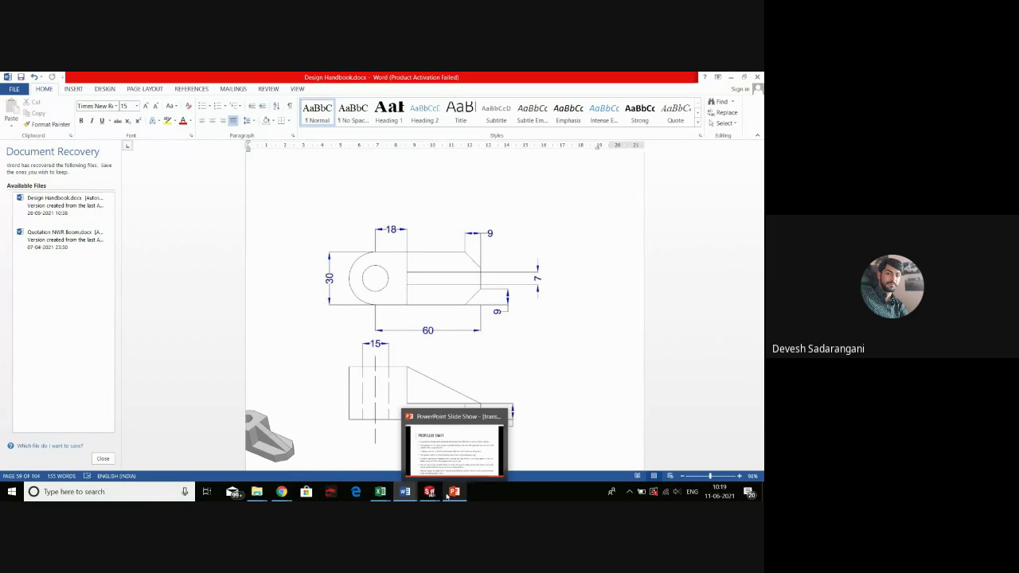
mouse_move(429, 491)
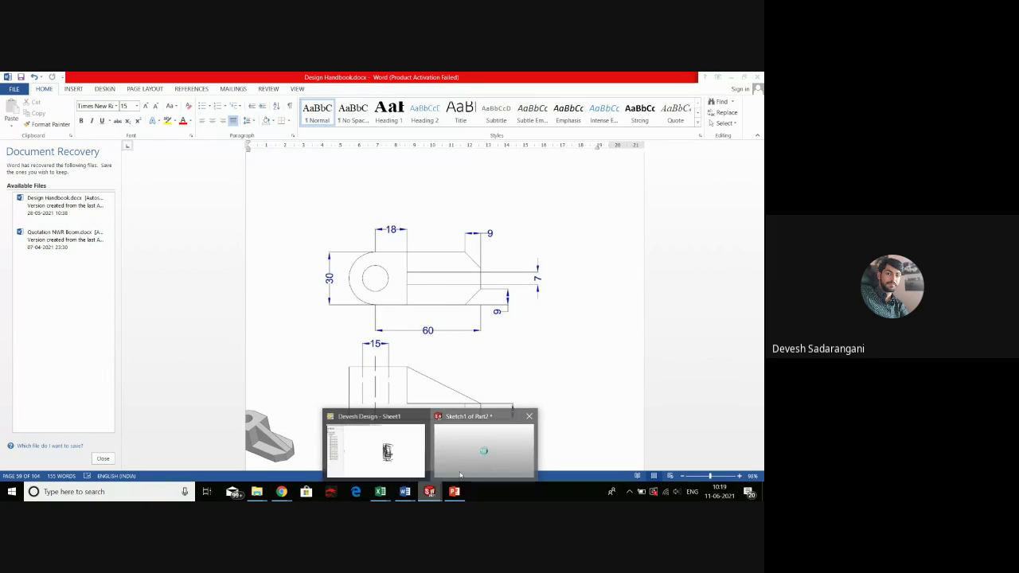
click(429, 491)
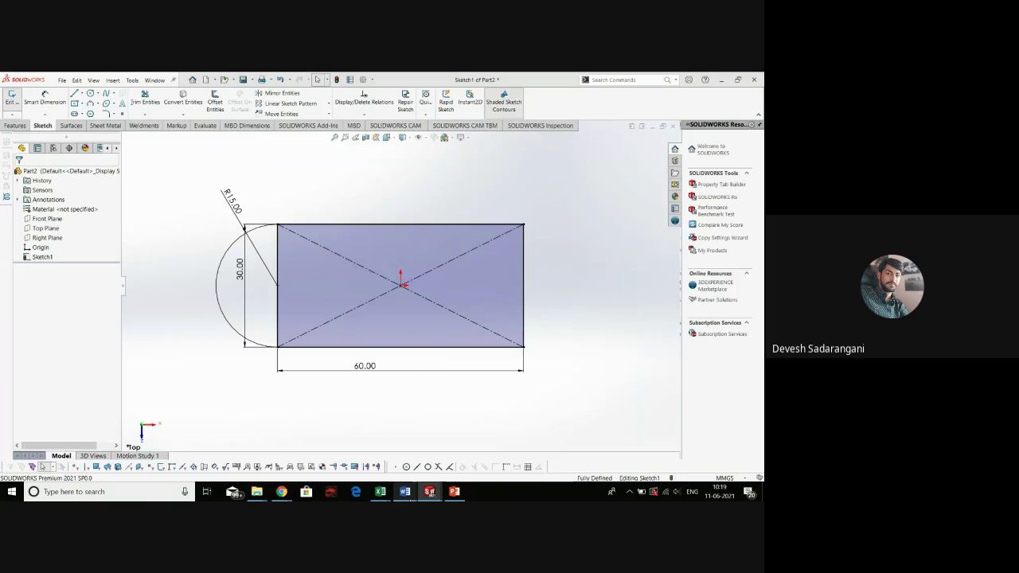
click(90, 93)
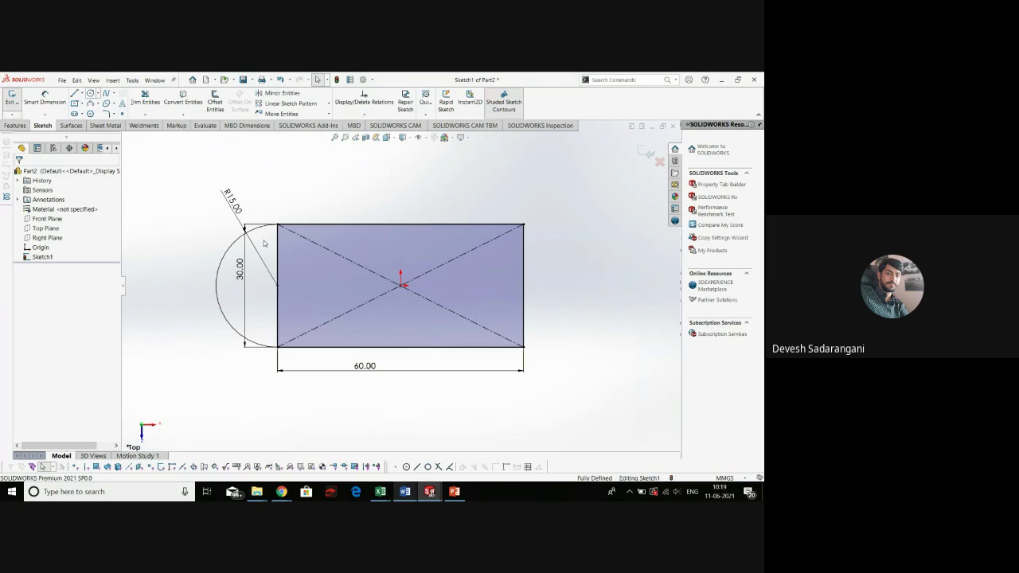
click(277, 285)
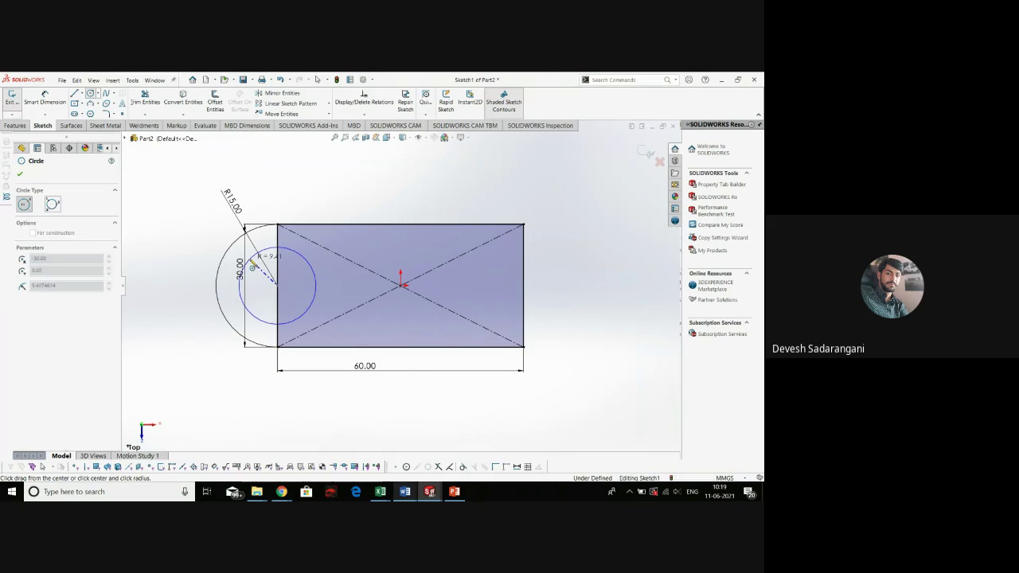
click(251, 258)
key(Escape)
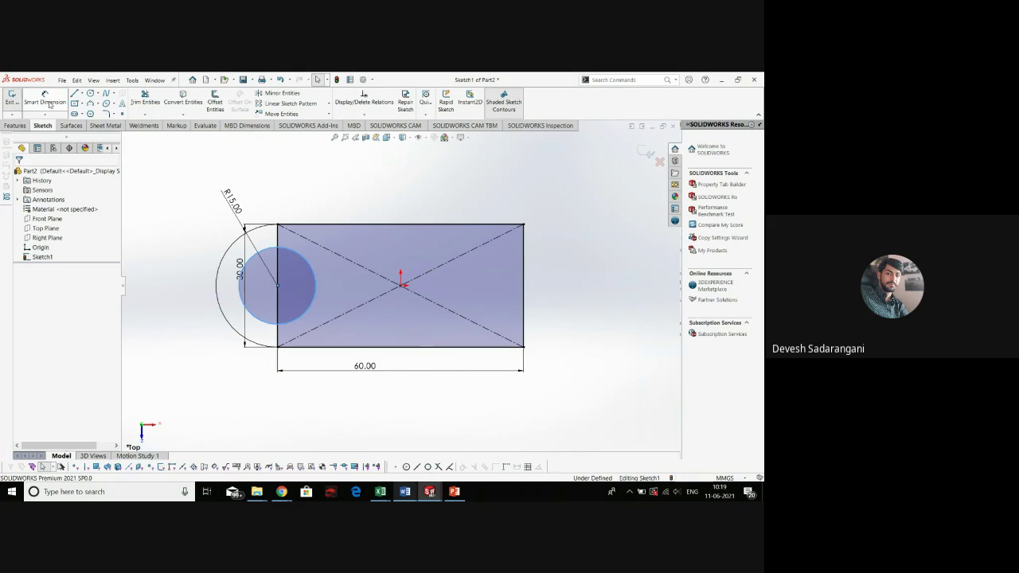
click(271, 254)
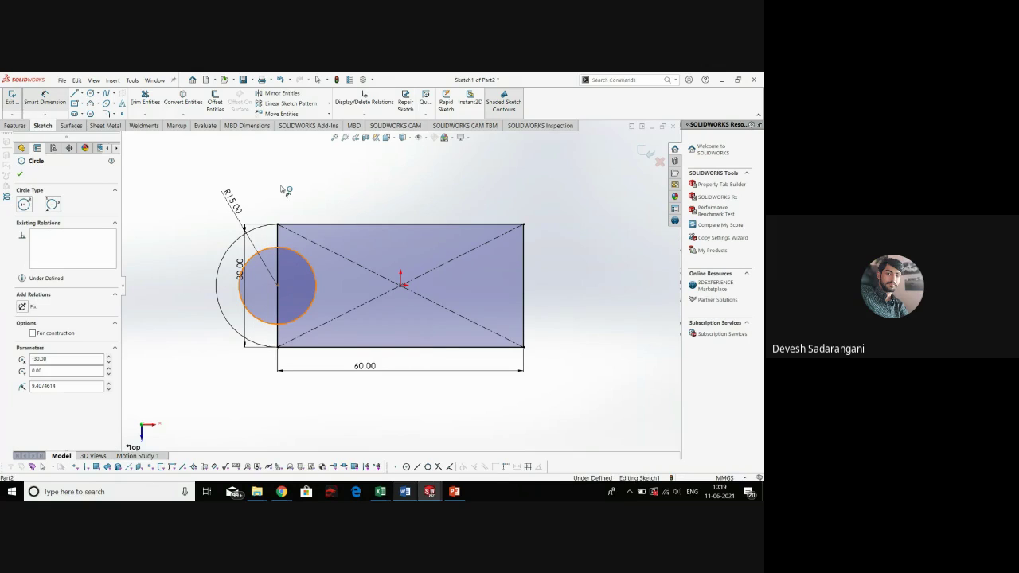
click(279, 186)
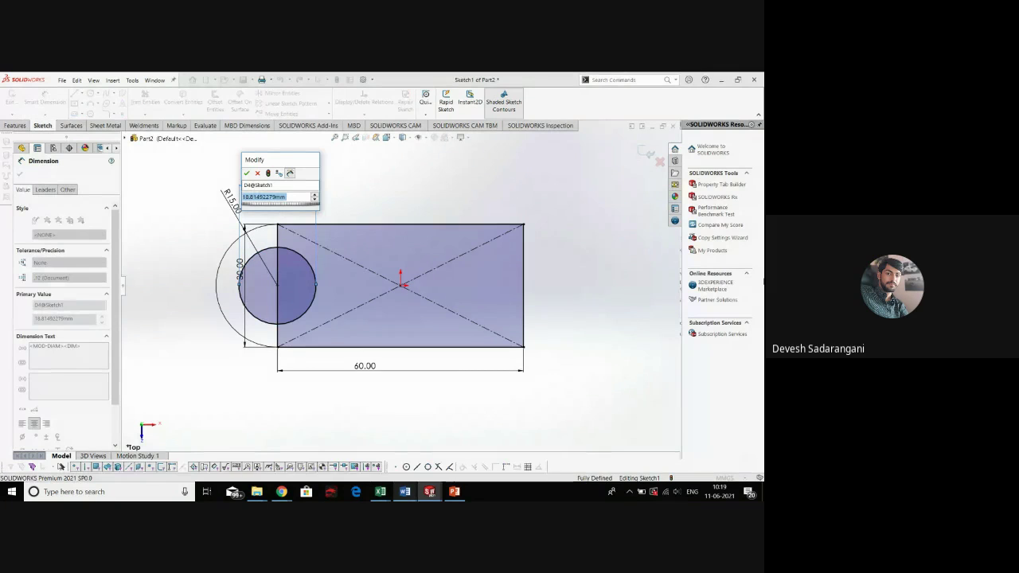
text(15)
key(Return)
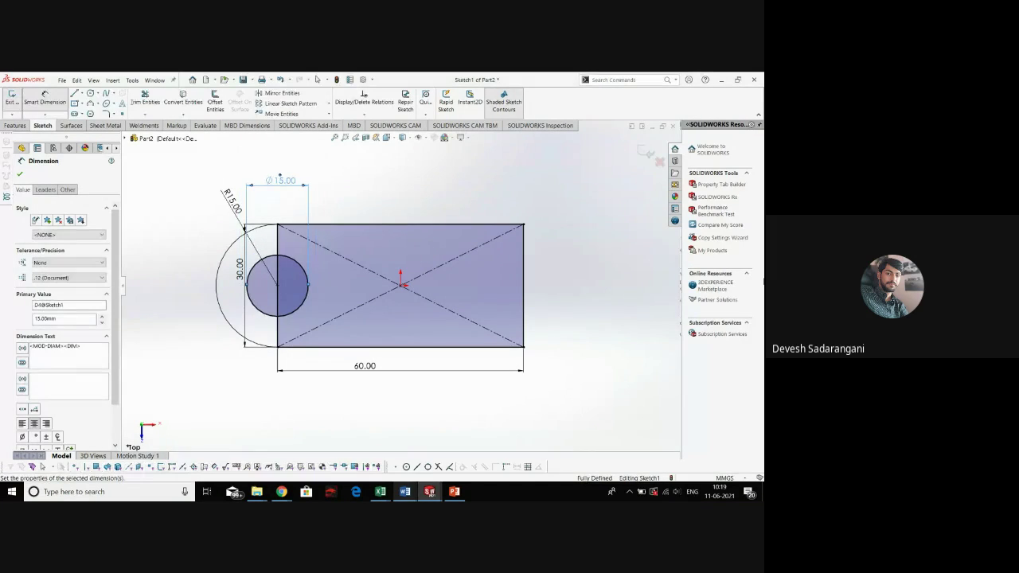
click(227, 179)
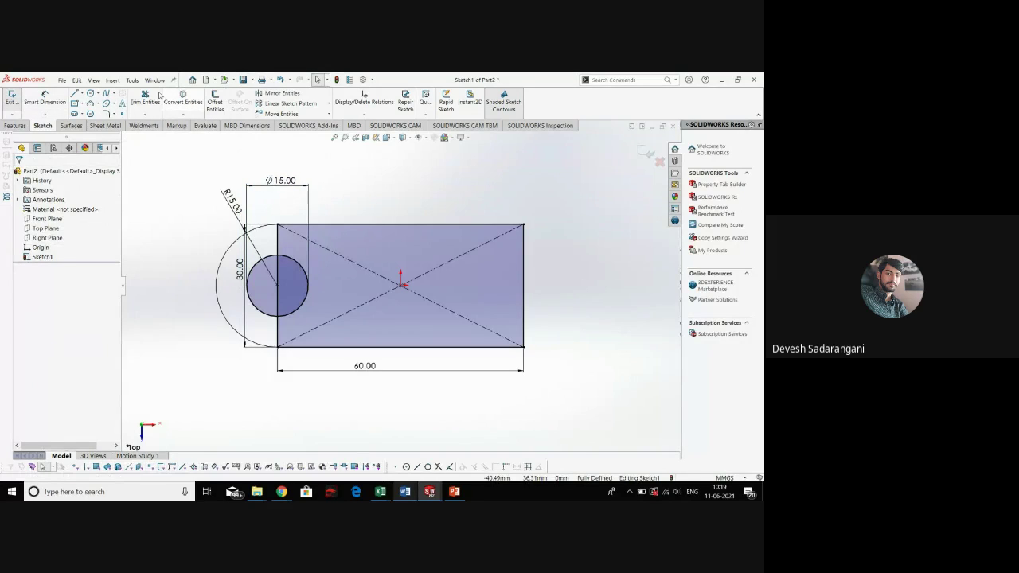
Trim away the rectangle's left edge so the R15 arc closes the profile
key(t)
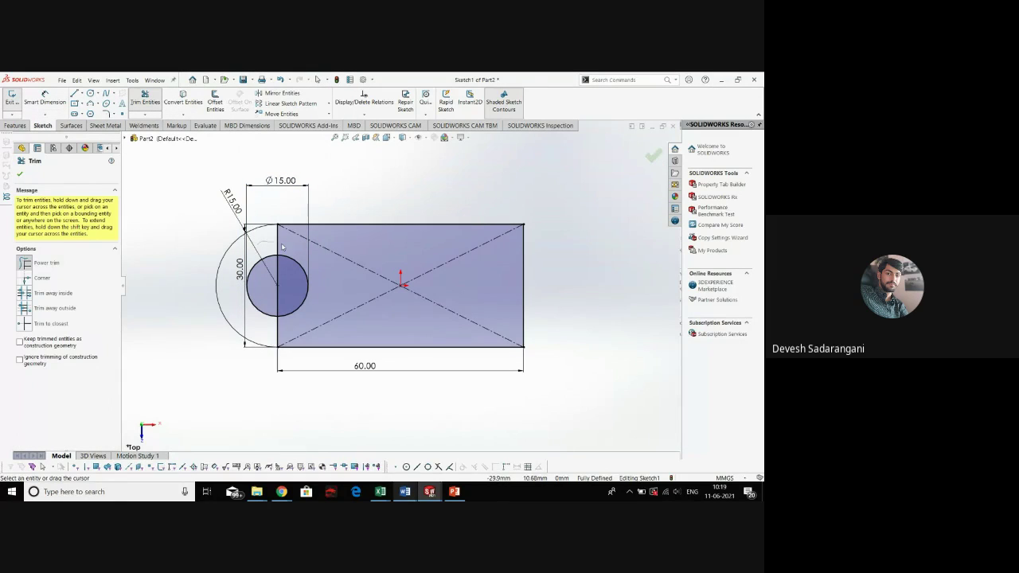
mouse_move(282, 248)
mouse_down()
mouse_move(272, 276)
mouse_move(282, 281)
mouse_up()
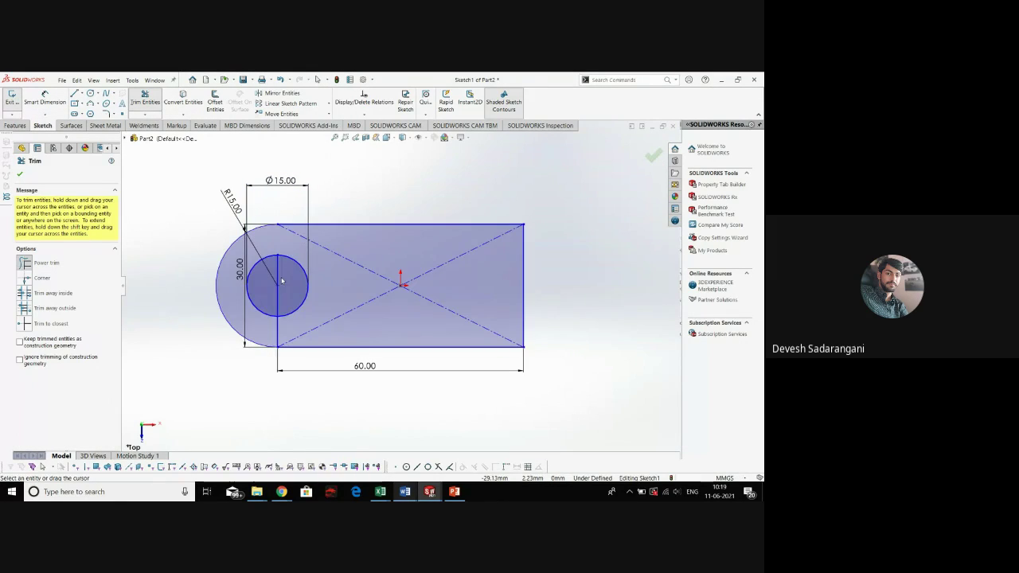
drag(290, 328, 273, 326)
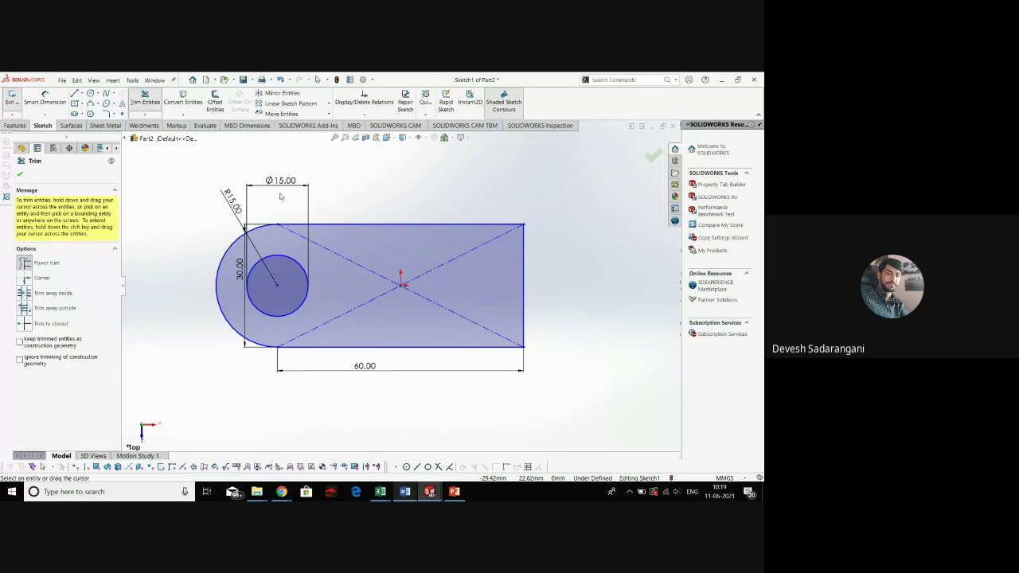
click(19, 174)
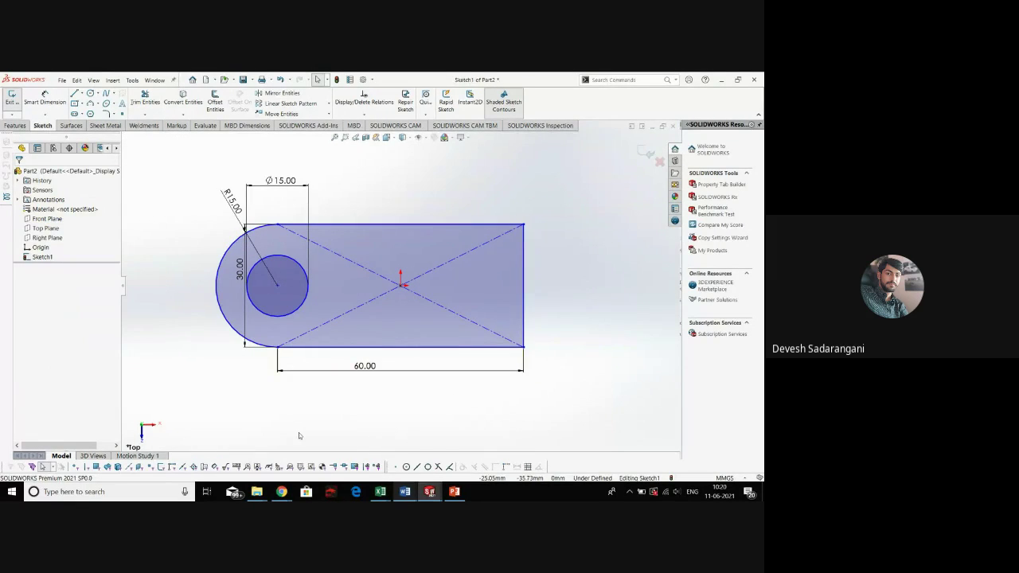
mouse_move(430, 491)
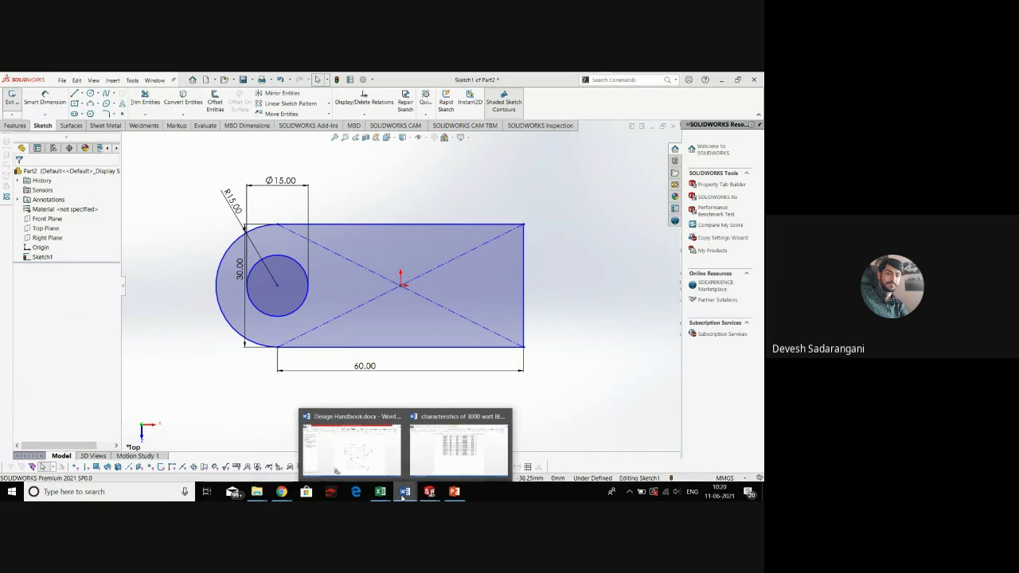
Start a sketch chamfer, checking the handbook drawing for the chamfer size
click(392, 457)
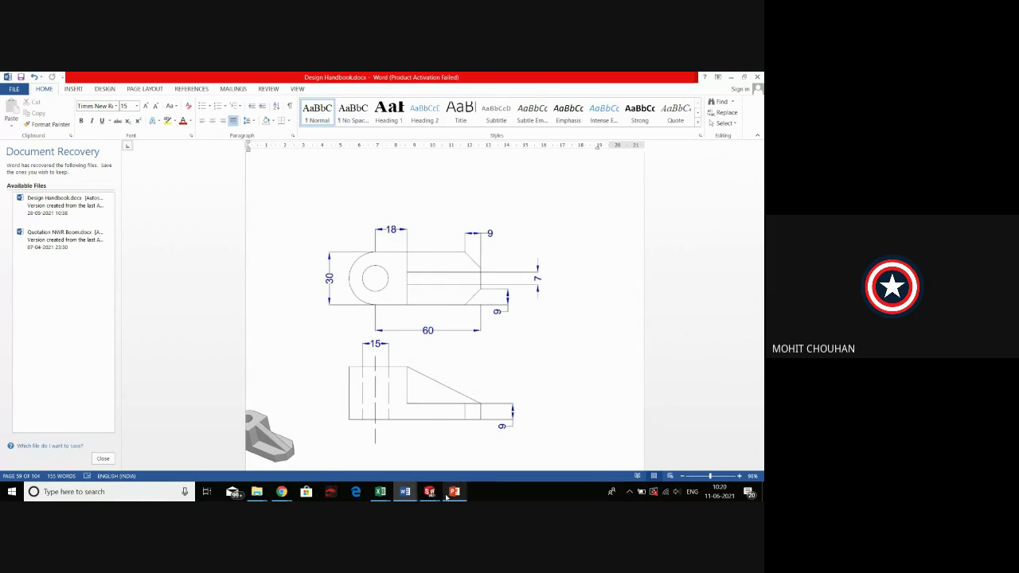
mouse_move(418, 491)
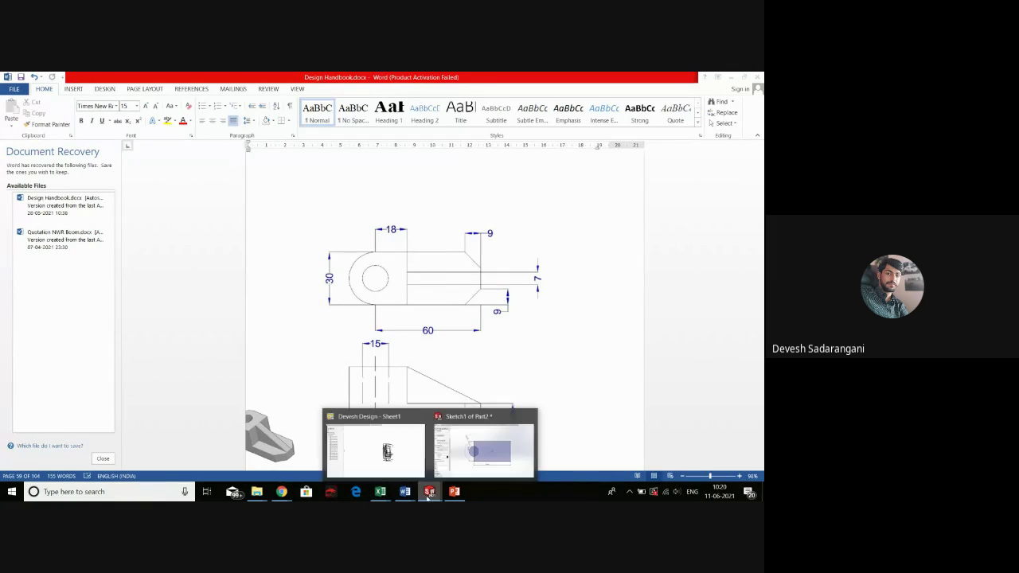
click(473, 444)
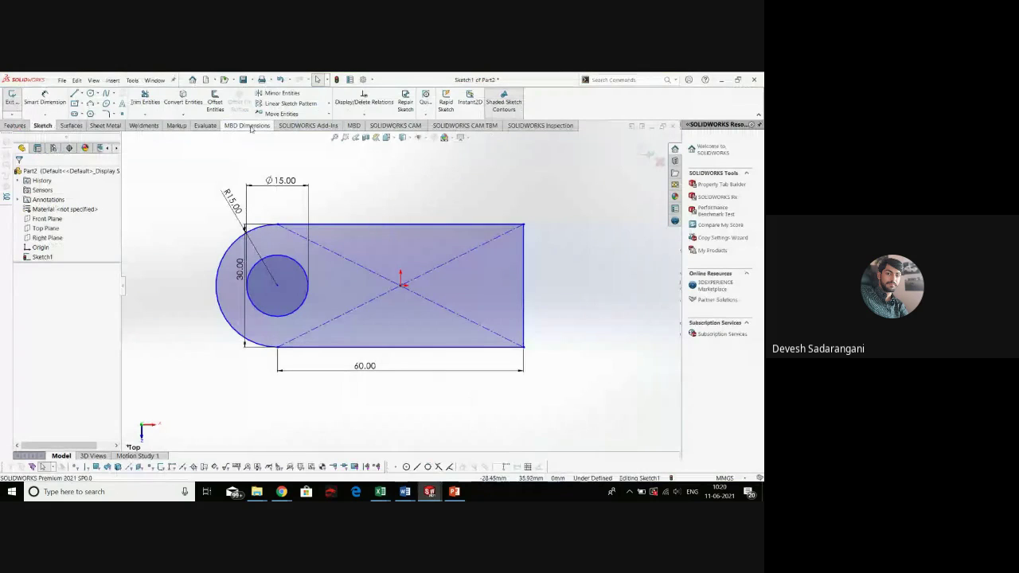
click(115, 116)
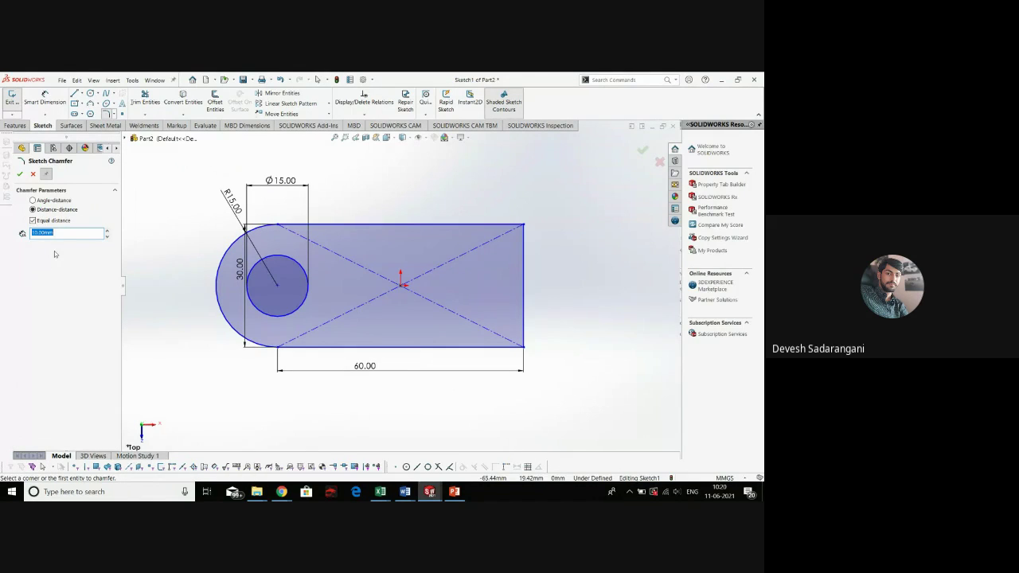
text(5)
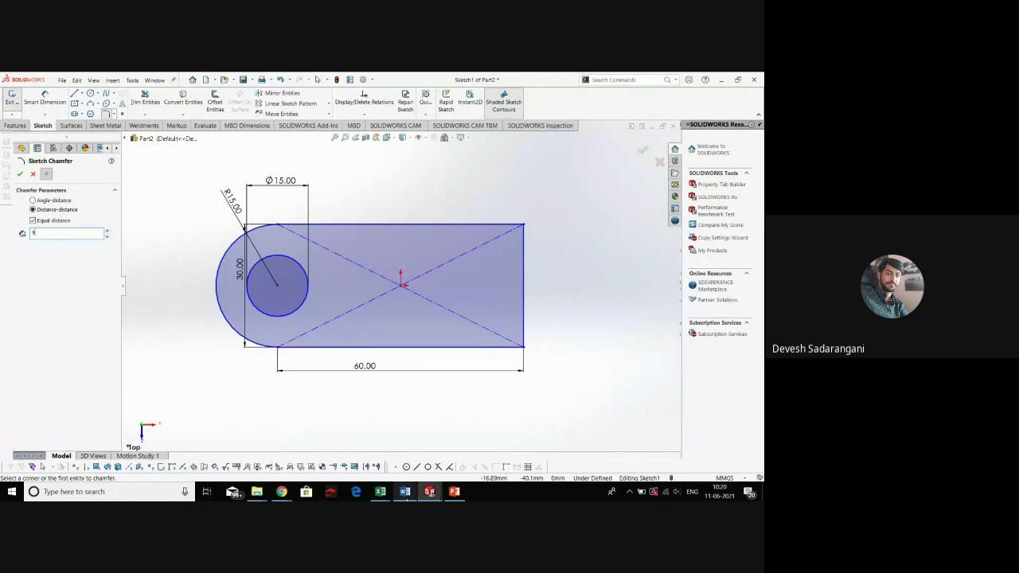
mouse_move(405, 491)
click(389, 455)
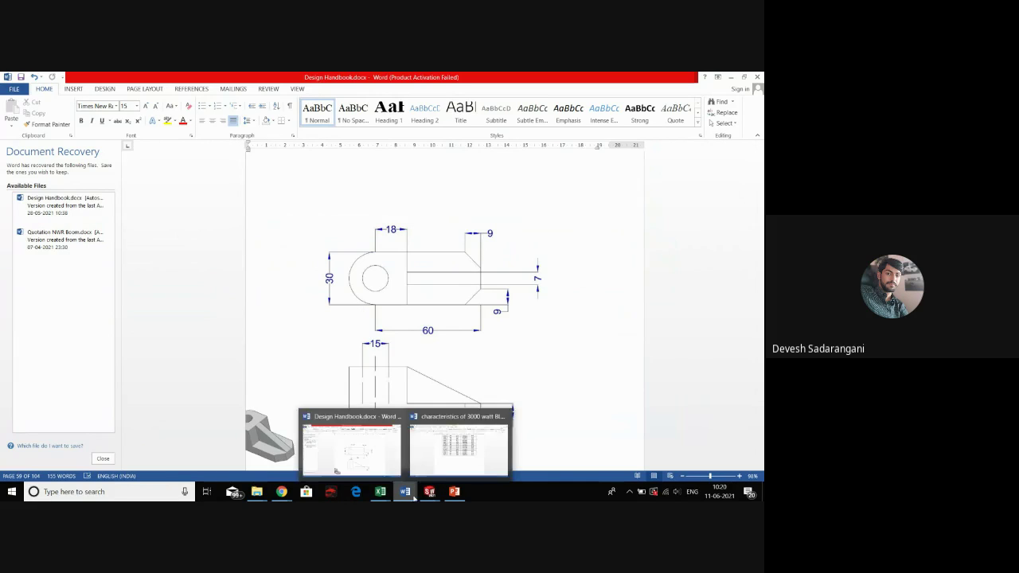
mouse_move(430, 492)
click(449, 461)
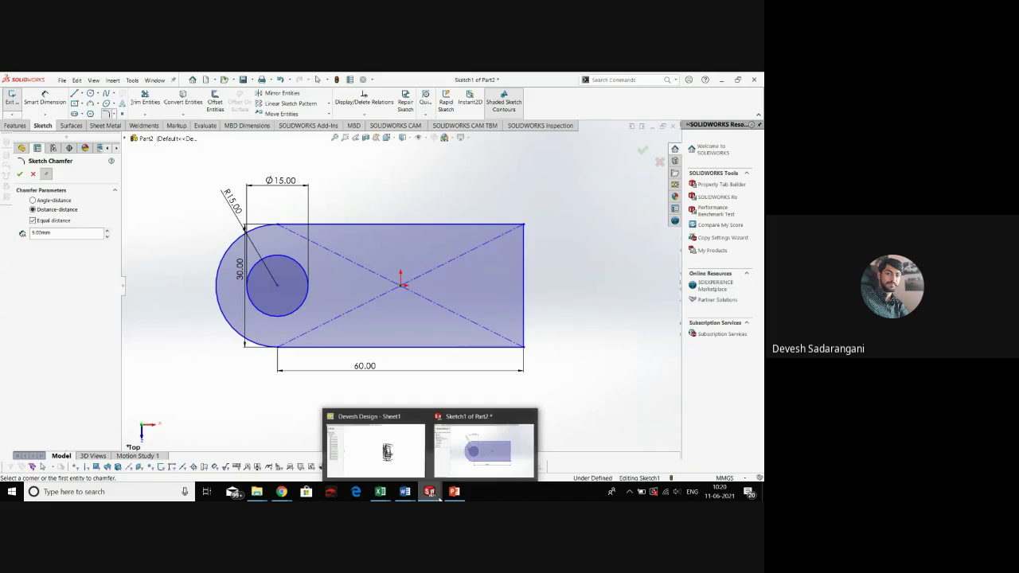
click(477, 445)
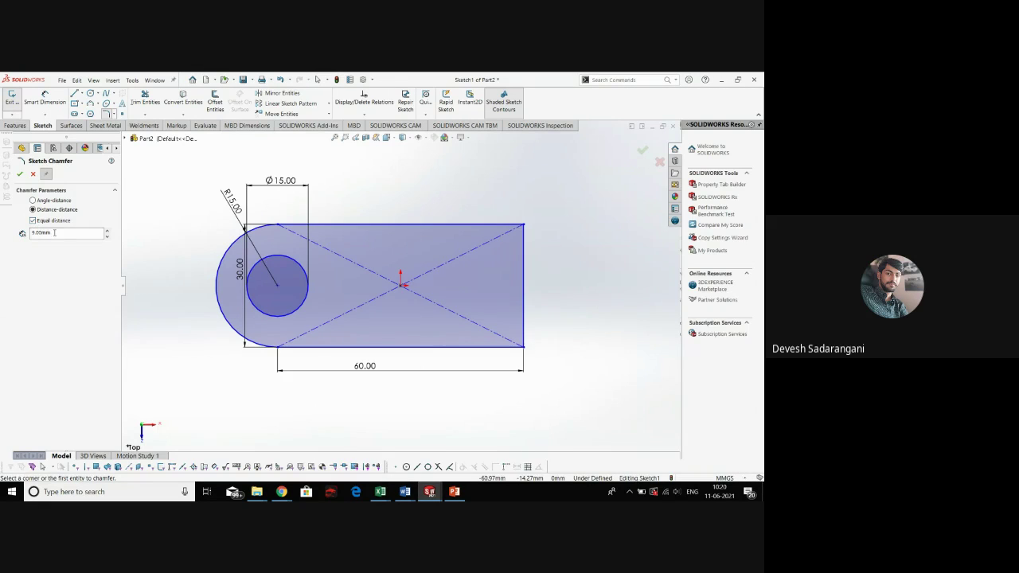
Chamfer the plate's top-right and bottom-right corners by 9 mm
click(524, 226)
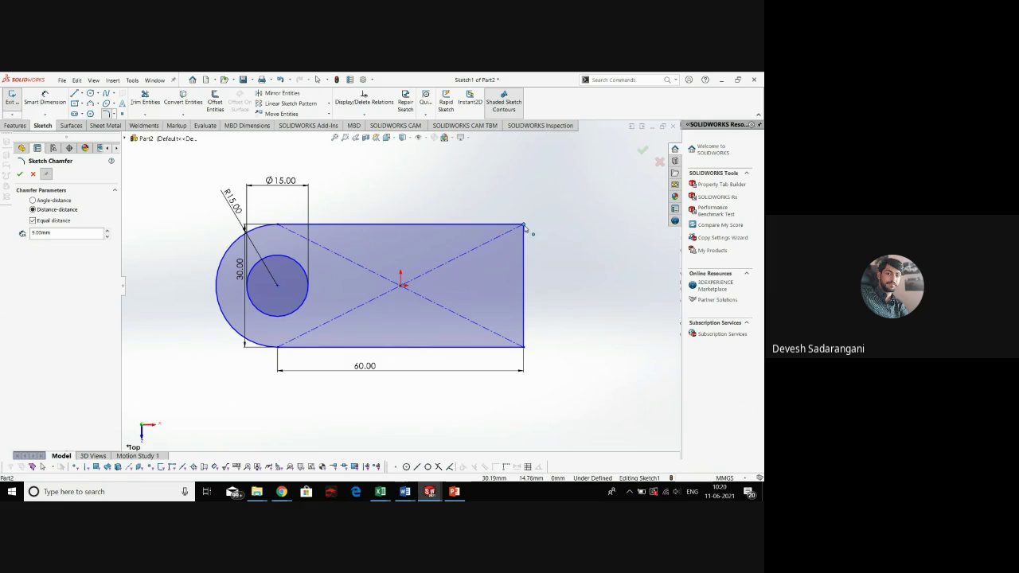
click(524, 348)
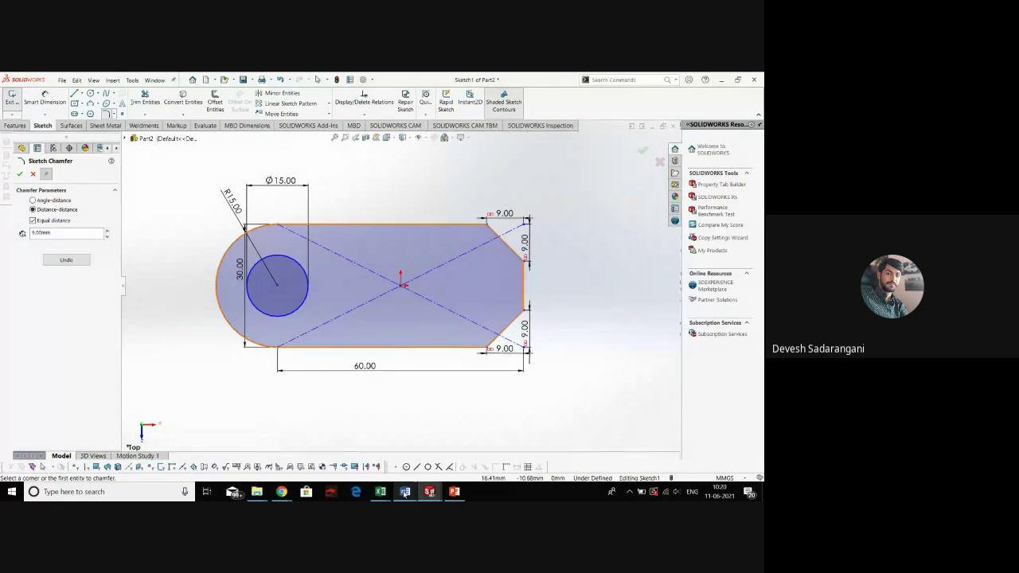
mouse_move(404, 491)
click(374, 452)
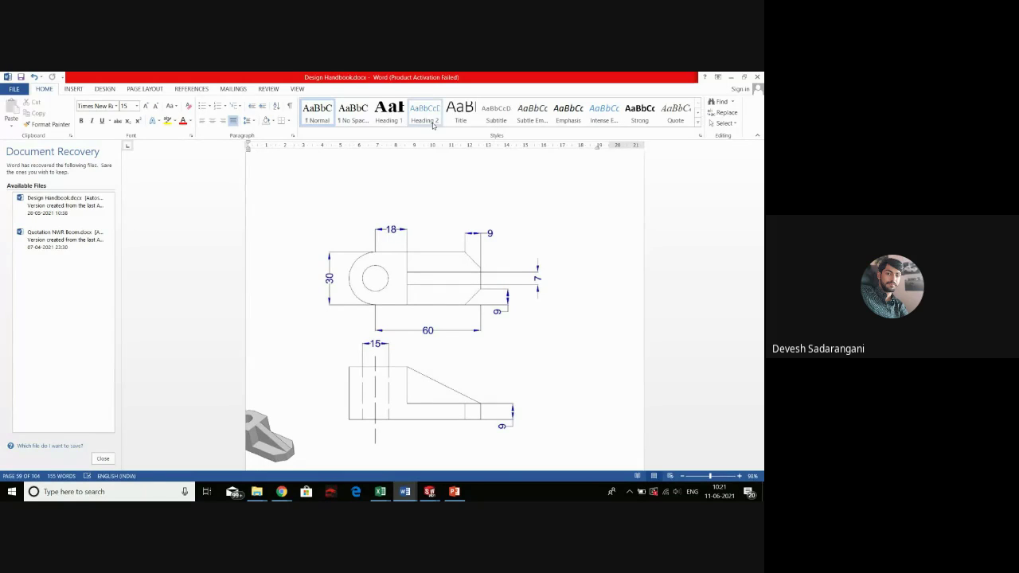
Page further through the handbook, then accept the 9 mm sketch chamfers in SOLIDWORKS
key(Page_Down)
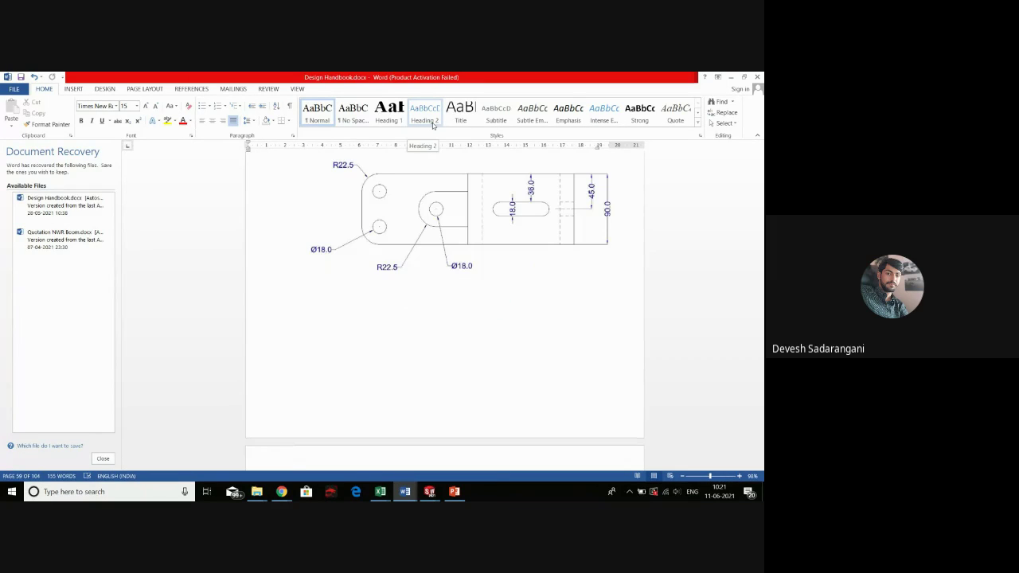
scroll(462, 240, down, 5)
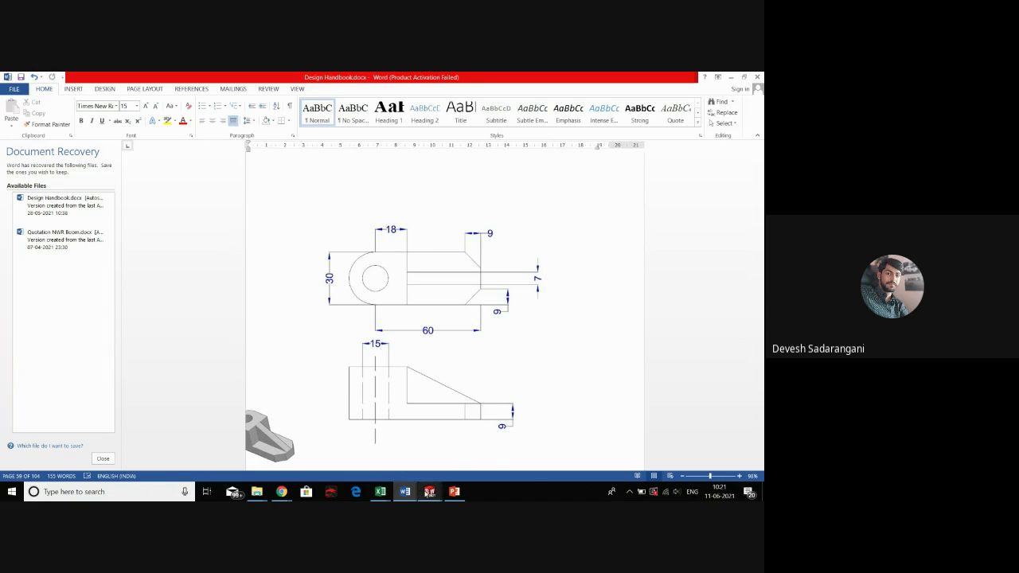
mouse_move(429, 491)
click(465, 450)
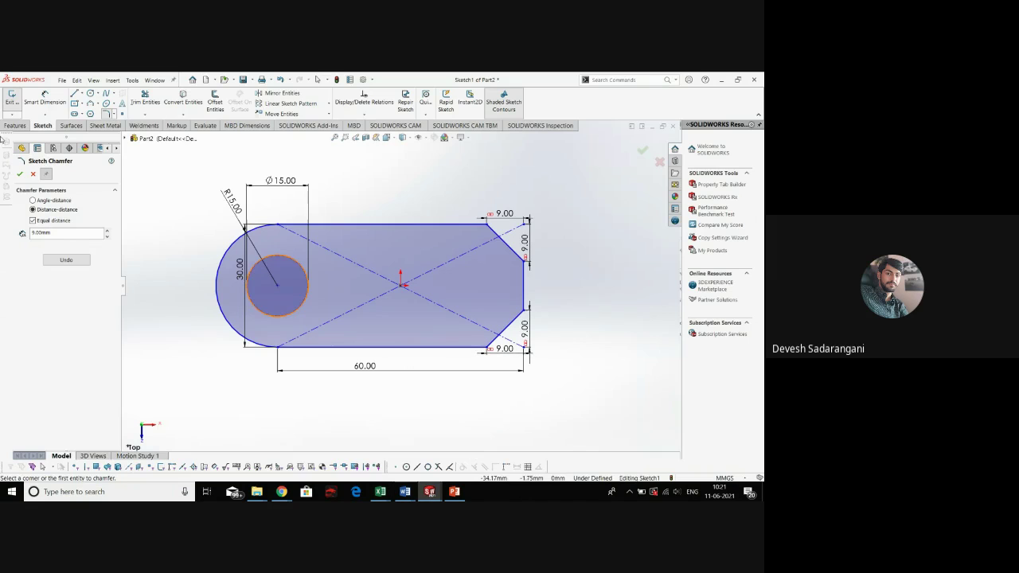
click(20, 174)
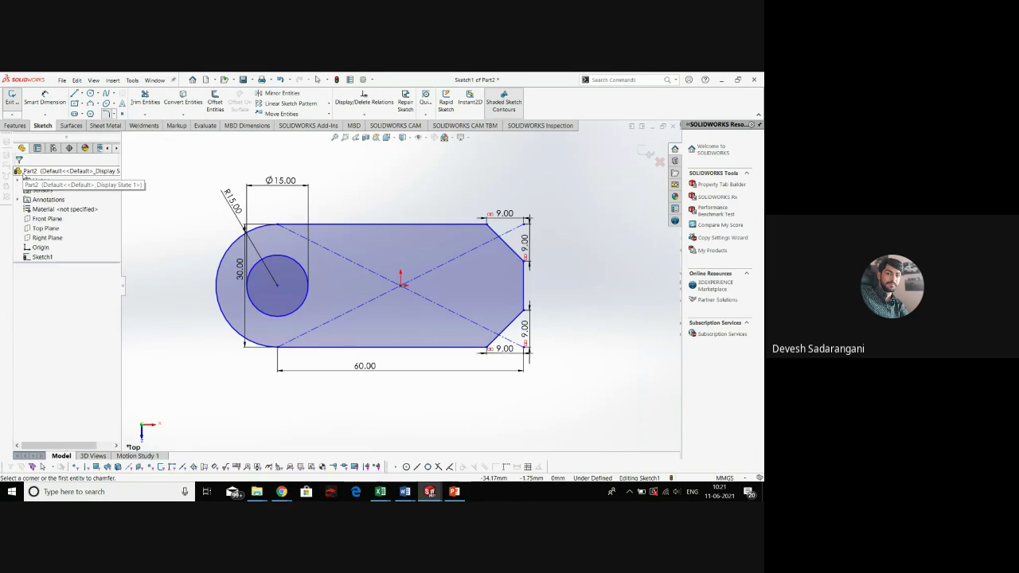
click(15, 125)
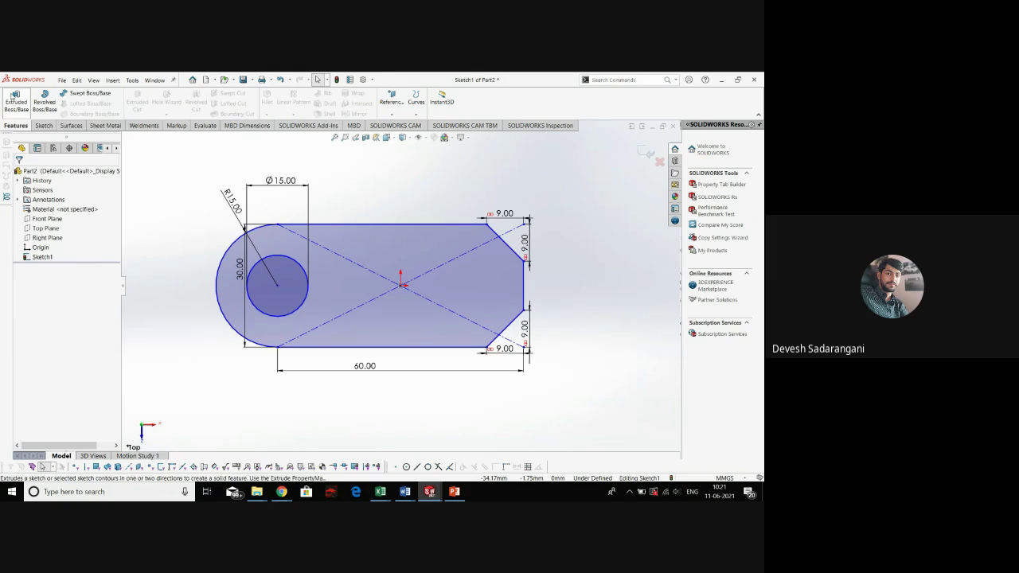
Extrude the plate sketch 9 mm thick and start a new sketch on its top face
click(14, 98)
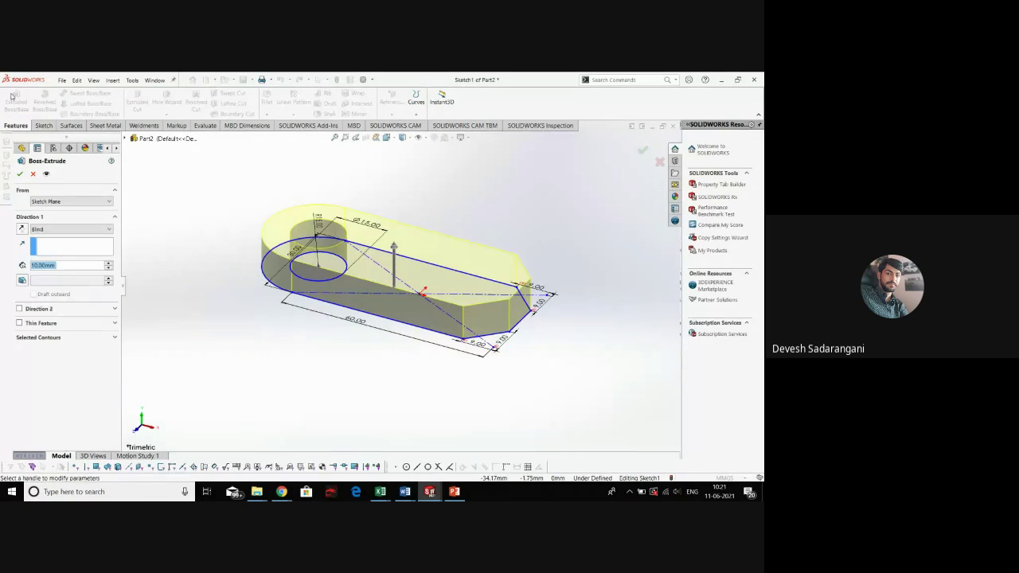
click(404, 491)
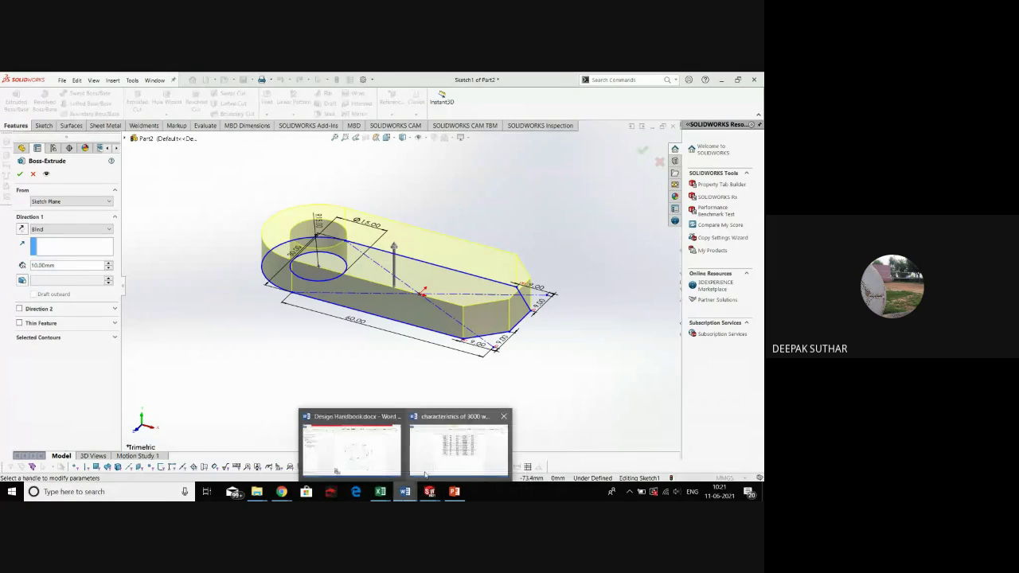
click(72, 266)
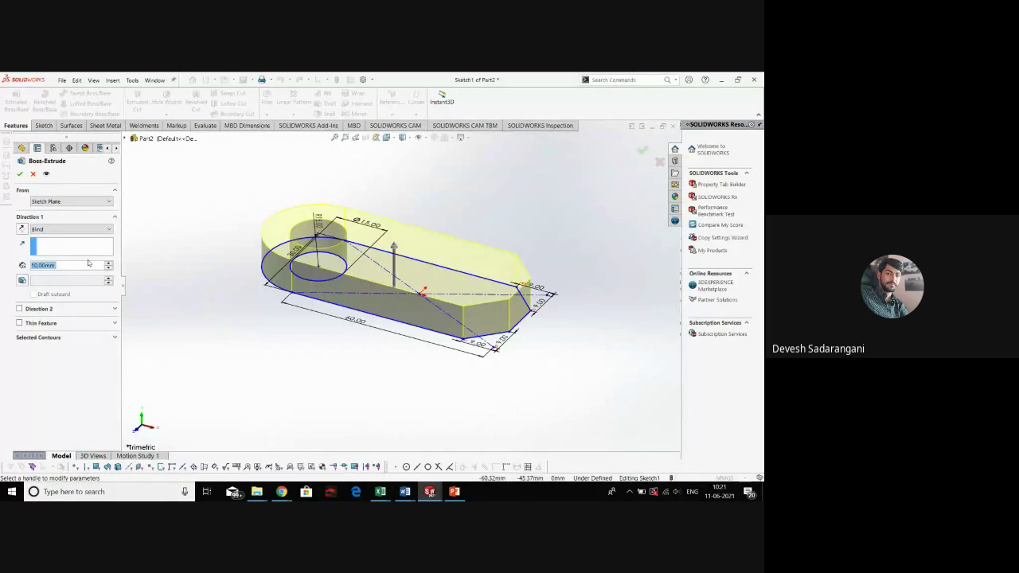
text(9)
key(Return)
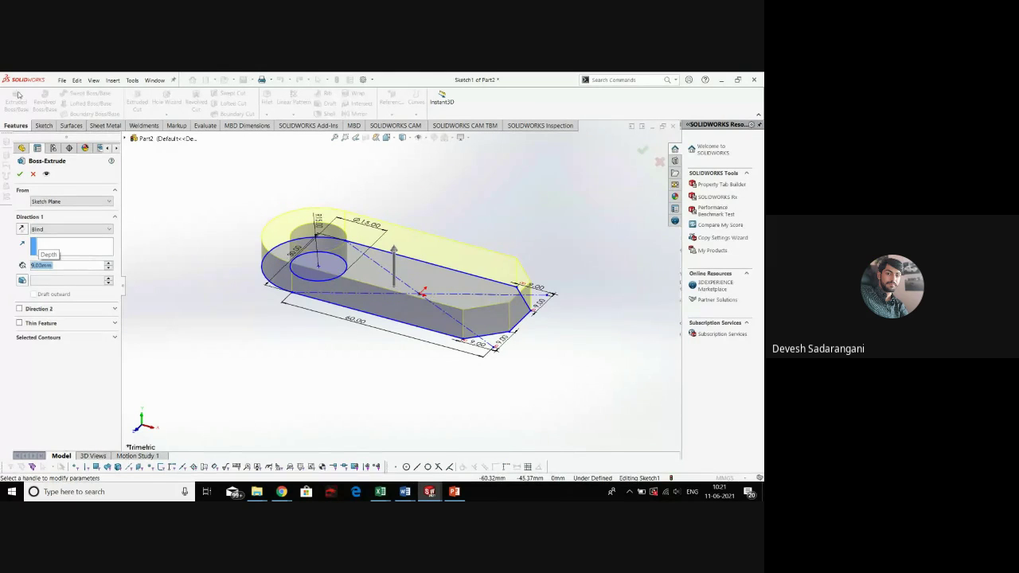
click(19, 175)
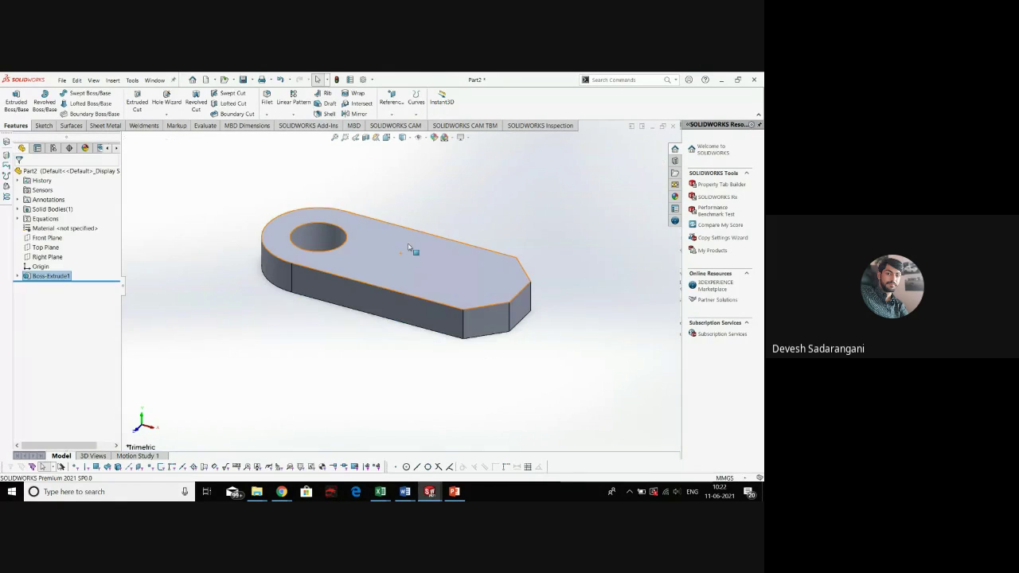
click(408, 248)
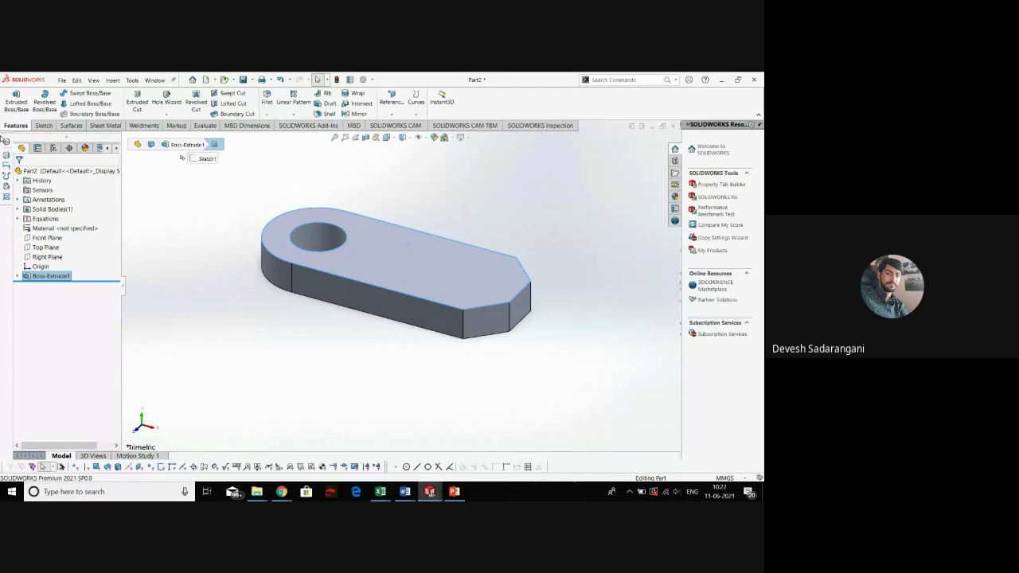
click(40, 127)
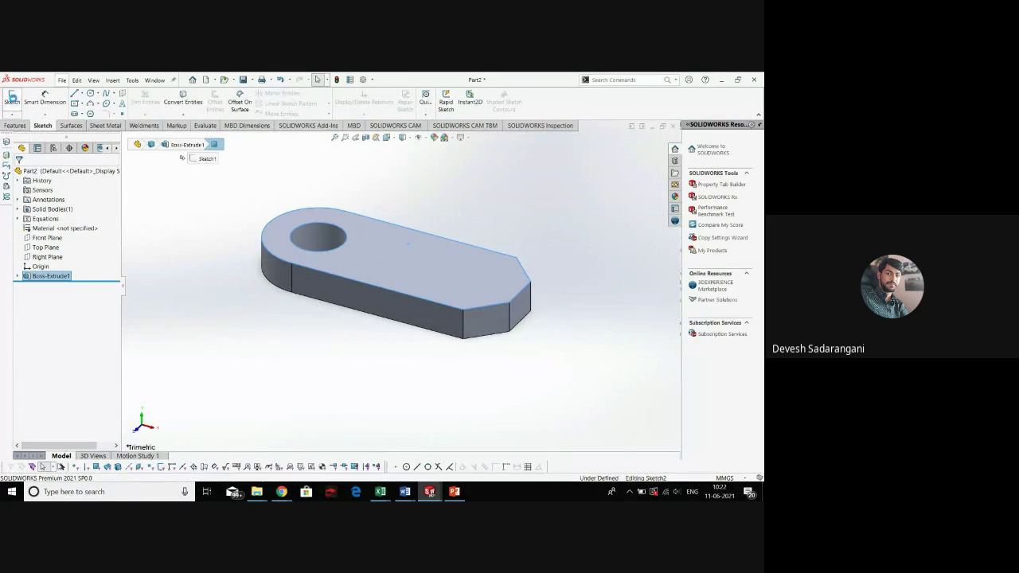
Start a sketch on the top face, convert its edges, and draw a line across the face
click(11, 97)
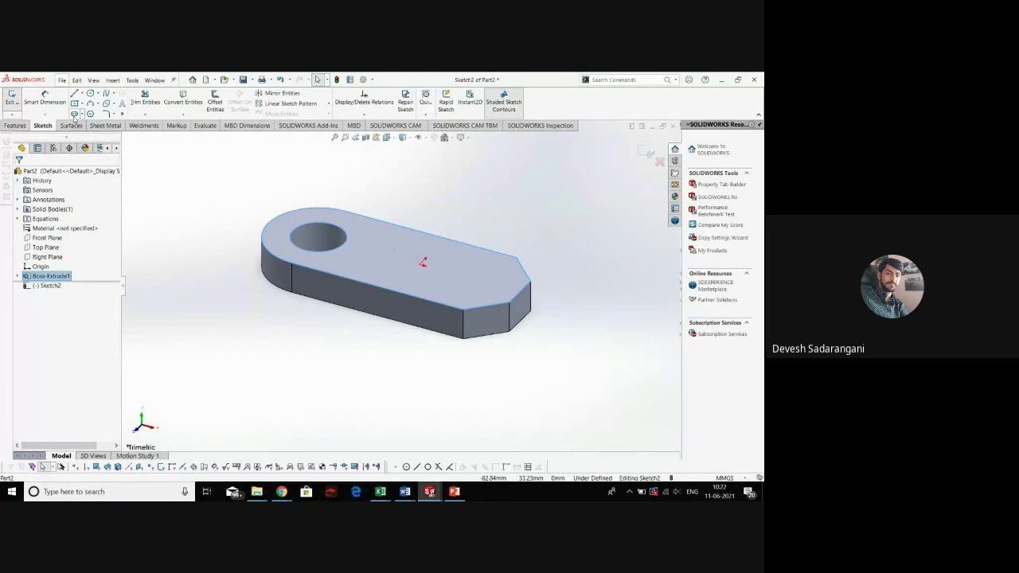
click(190, 106)
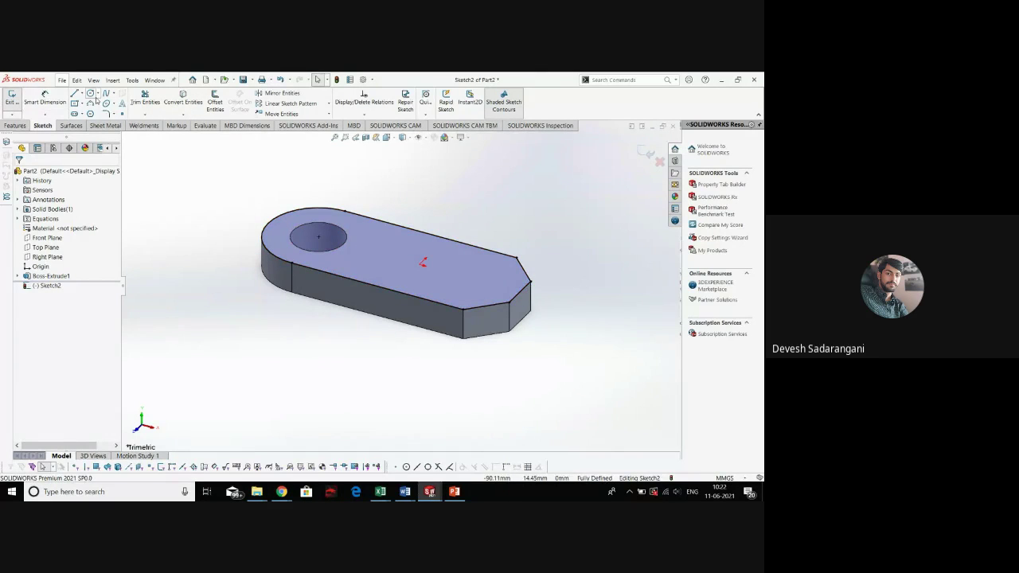
click(346, 235)
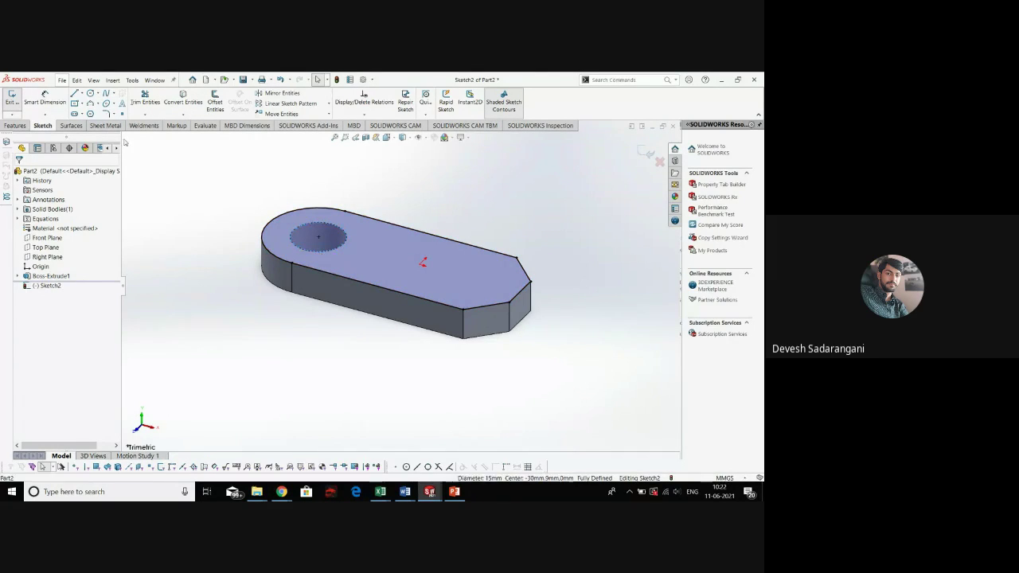
click(173, 94)
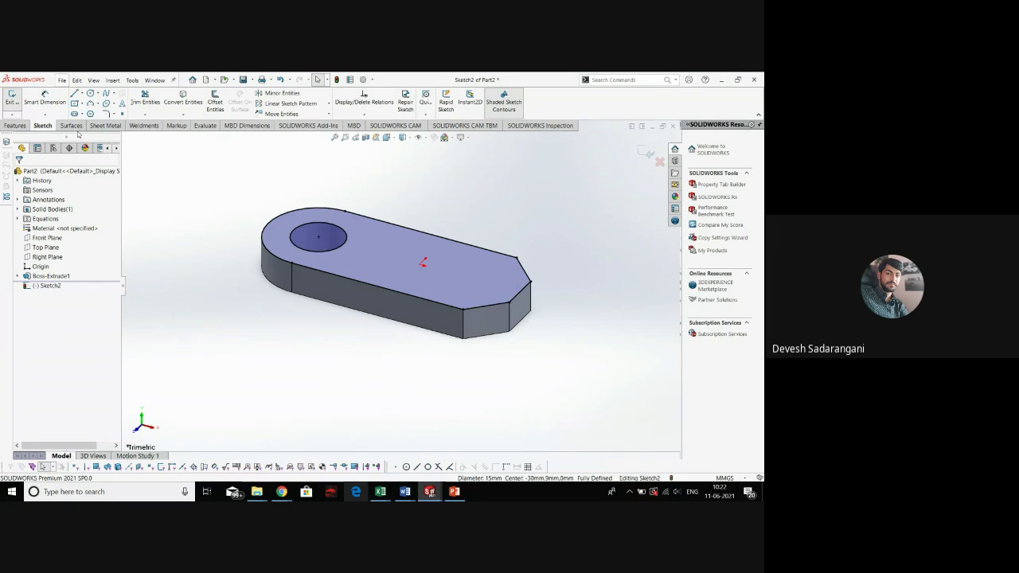
click(334, 274)
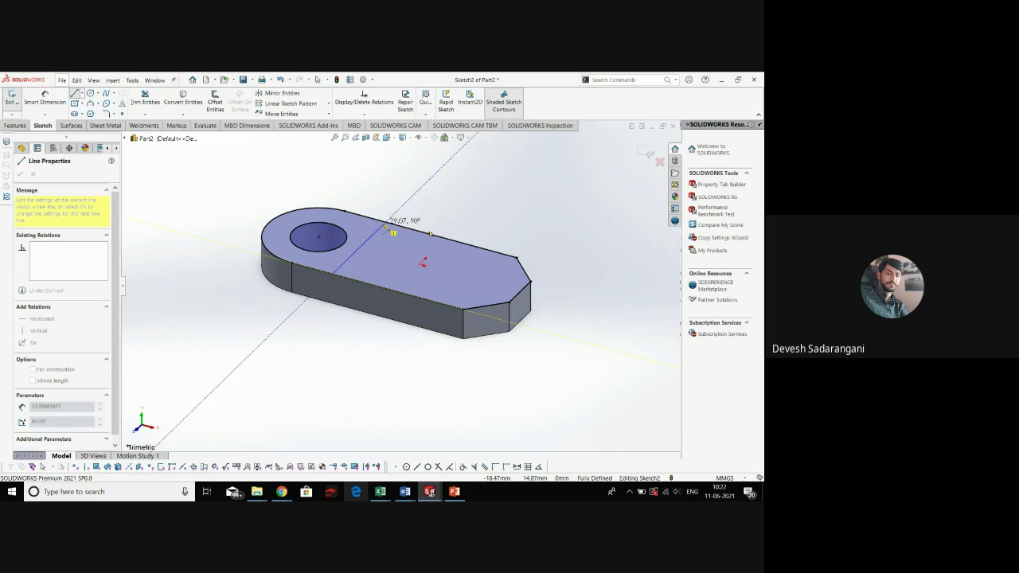
click(390, 226)
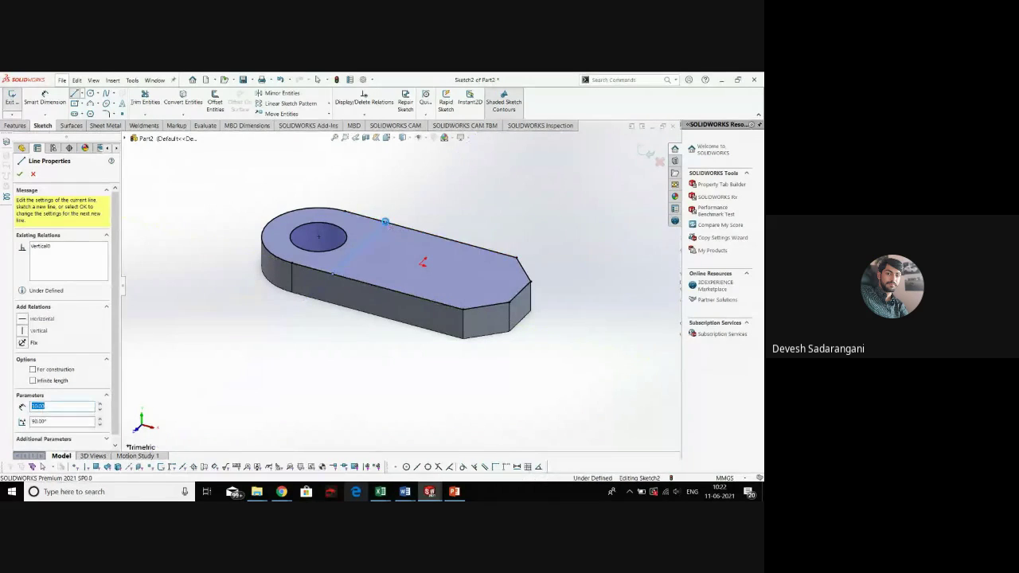
key(Escape)
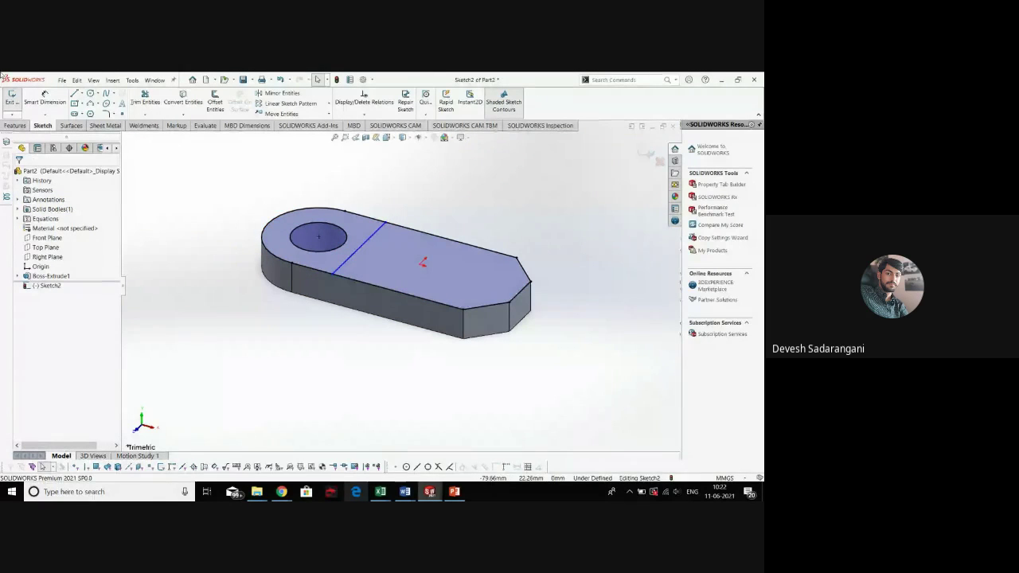
Dimension the cross line 18 mm from the hole centre
click(319, 237)
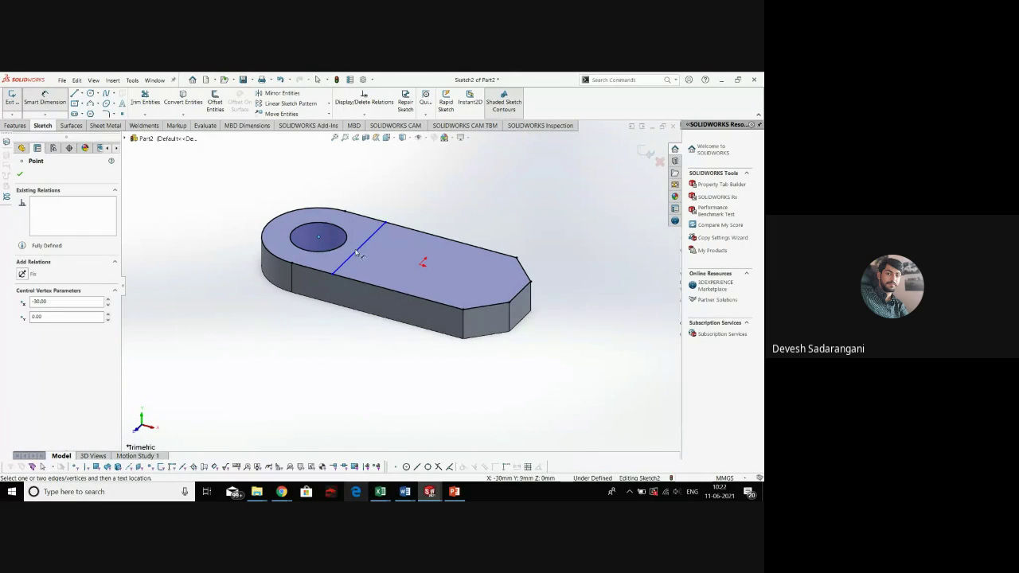
click(357, 252)
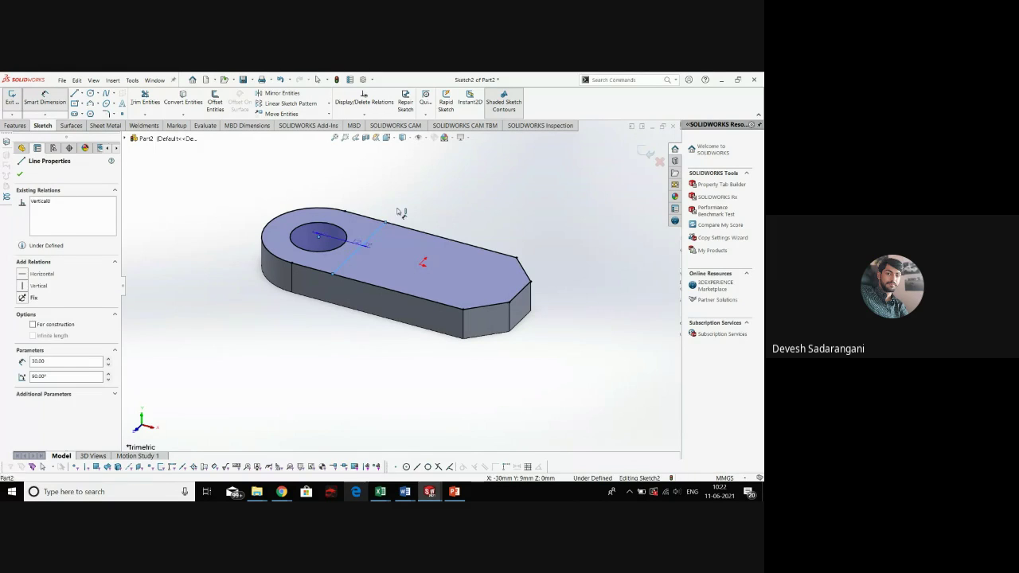
click(362, 191)
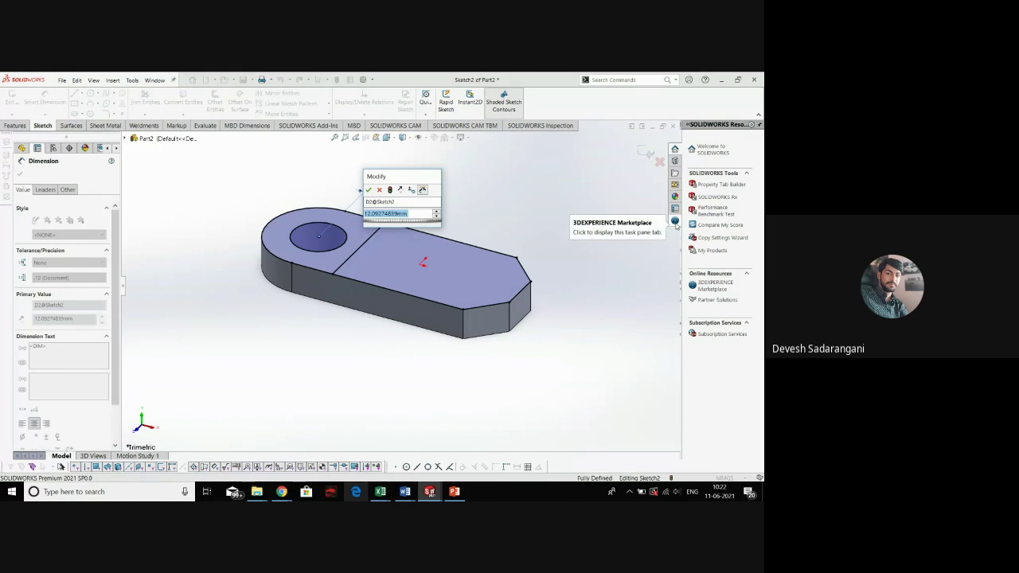
text(18)
key(Return)
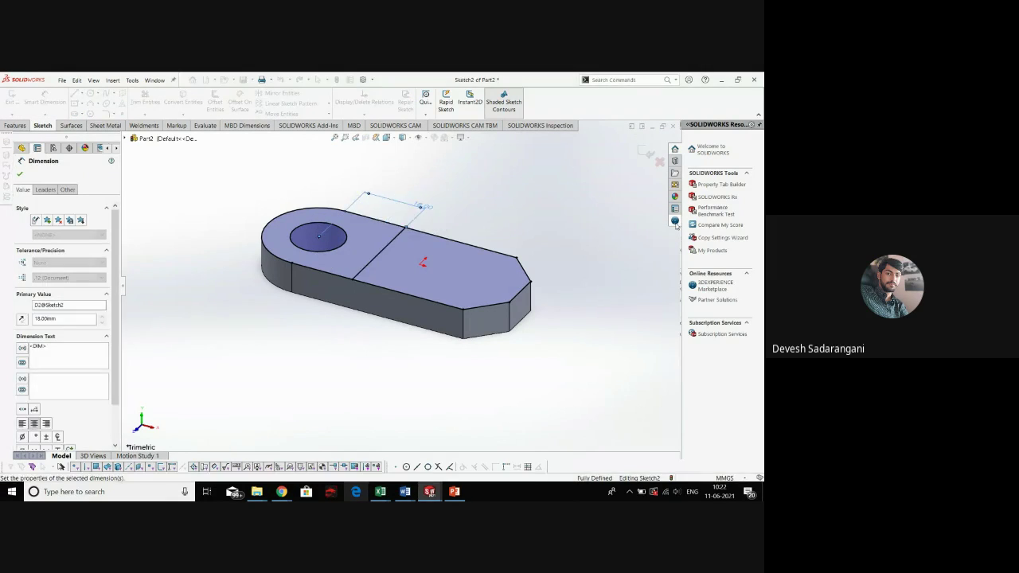
key(Escape)
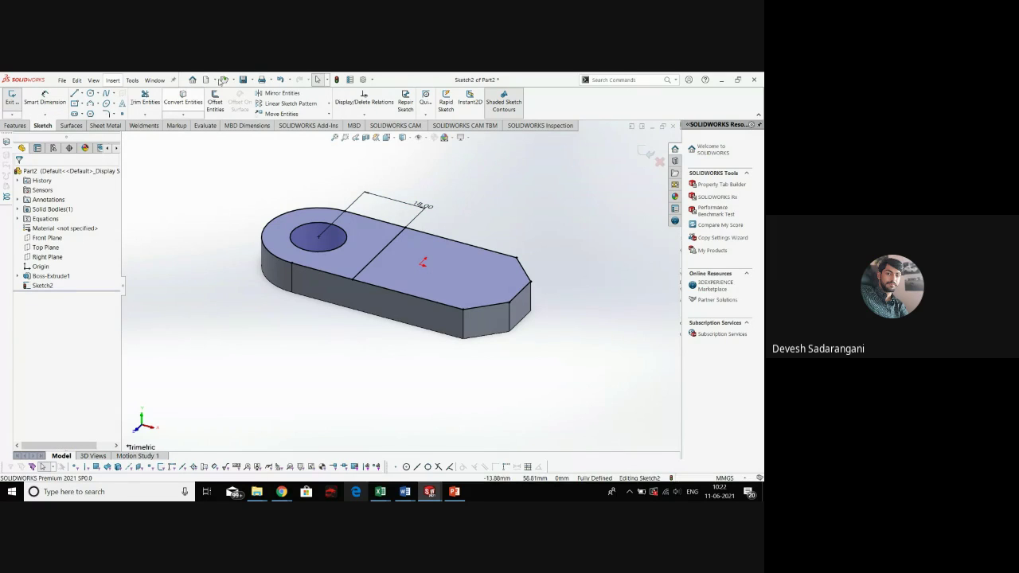
Trim away the converted edges lying beyond the cross line
click(132, 98)
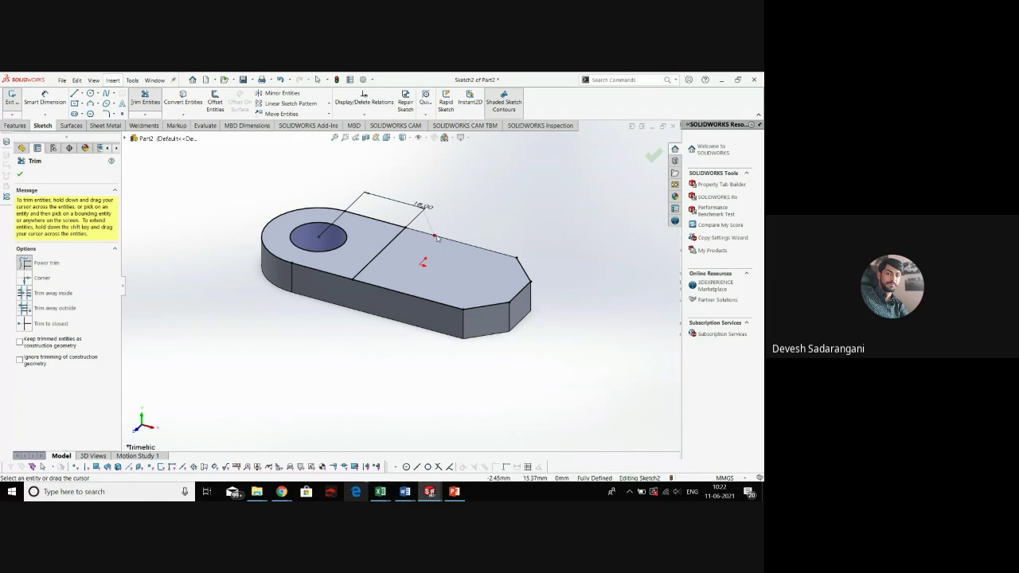
mouse_move(402, 296)
mouse_down()
mouse_move(434, 317)
mouse_move(500, 319)
mouse_move(525, 285)
mouse_move(529, 256)
mouse_up()
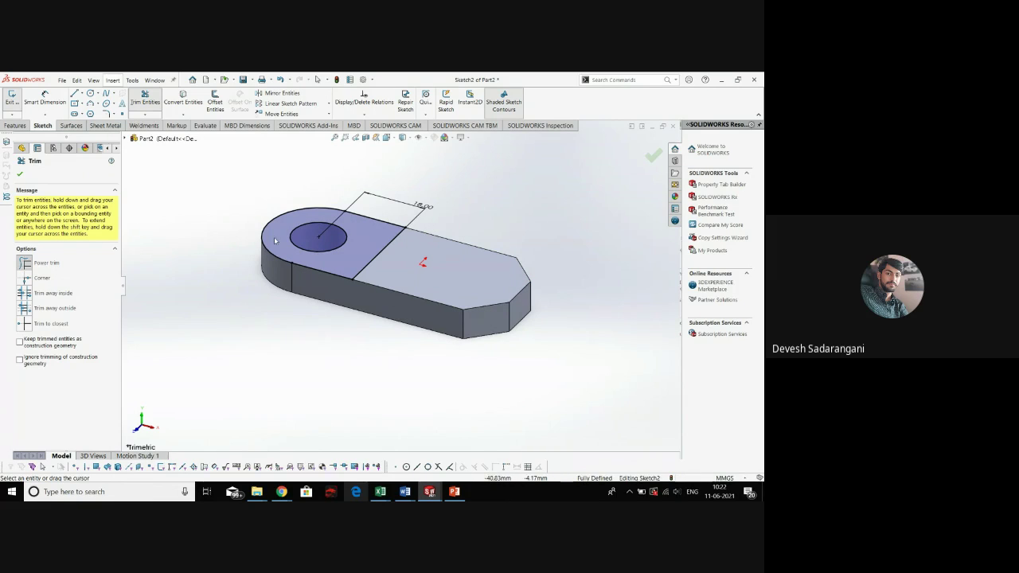
click(19, 175)
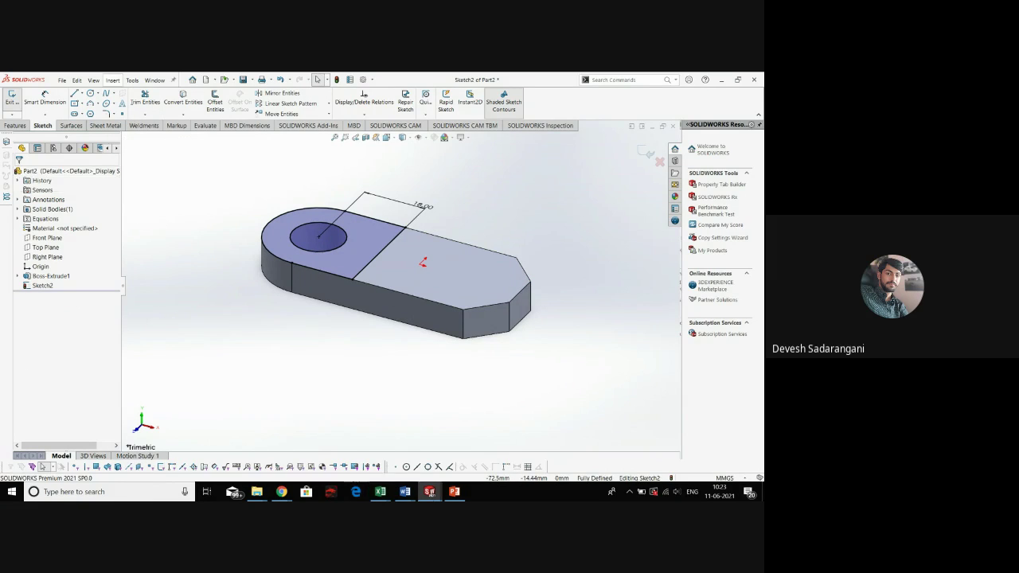
mouse_move(399, 497)
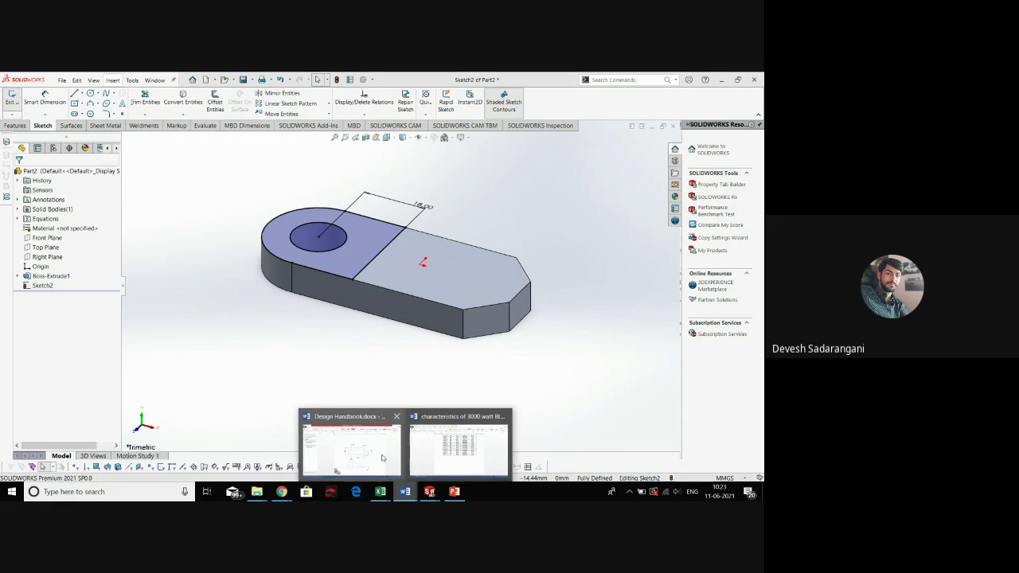
click(383, 455)
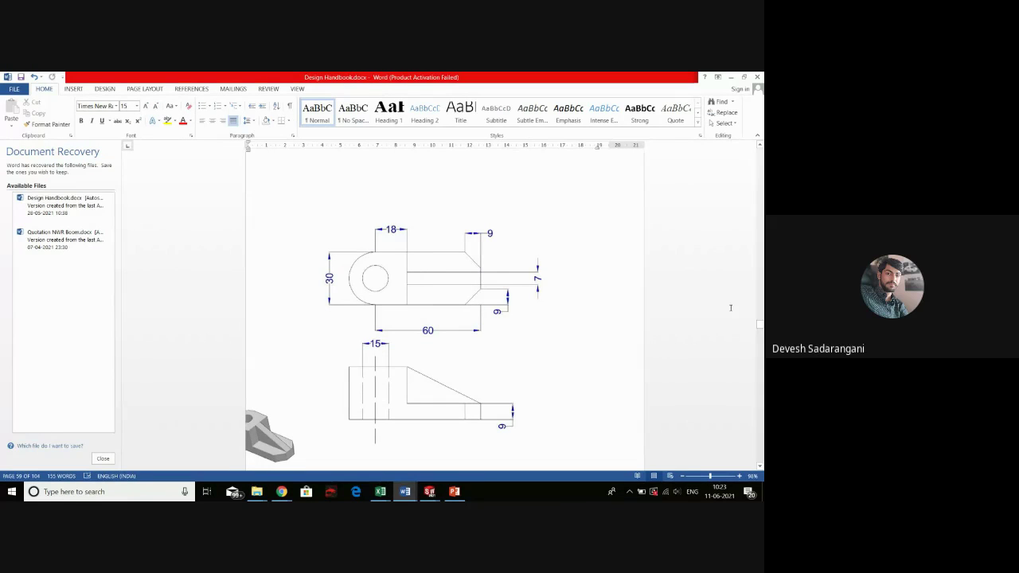
mouse_move(429, 491)
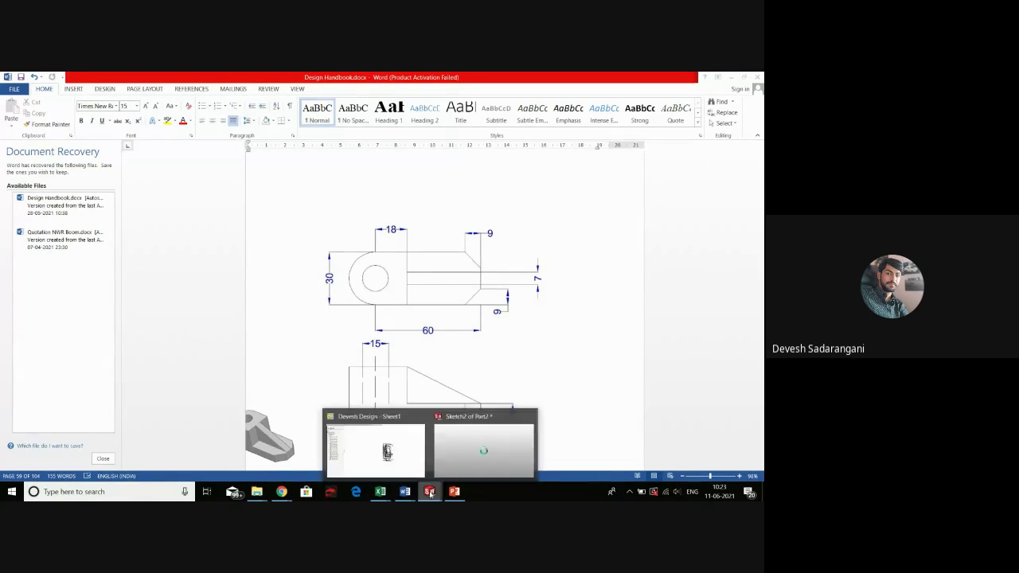
click(487, 444)
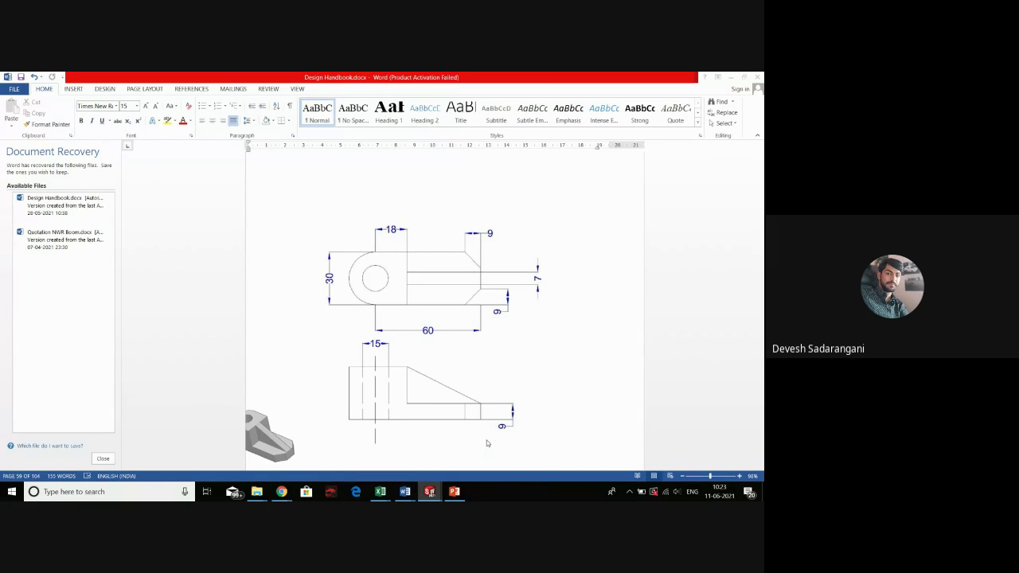
mouse_move(429, 491)
click(469, 451)
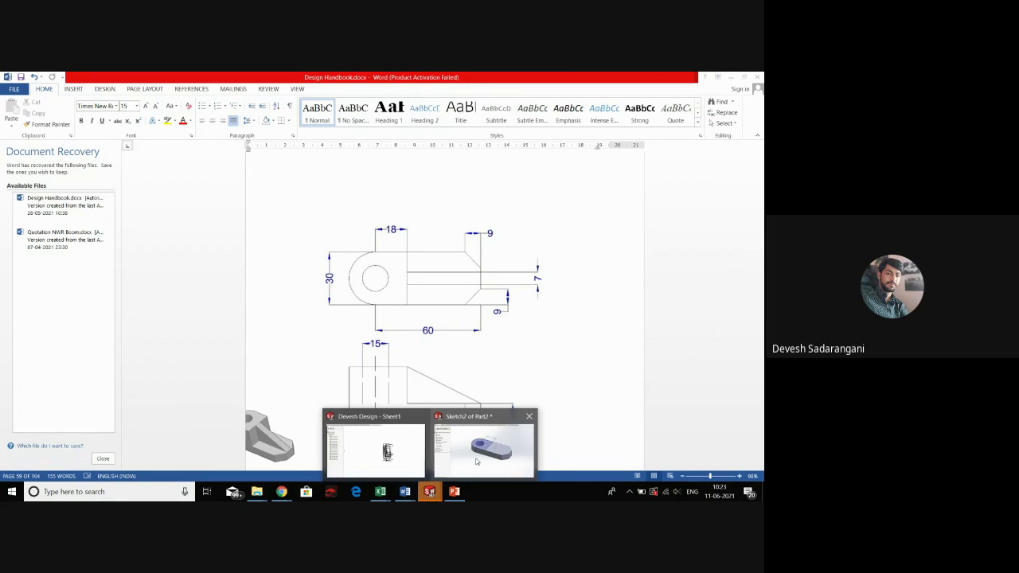
click(476, 461)
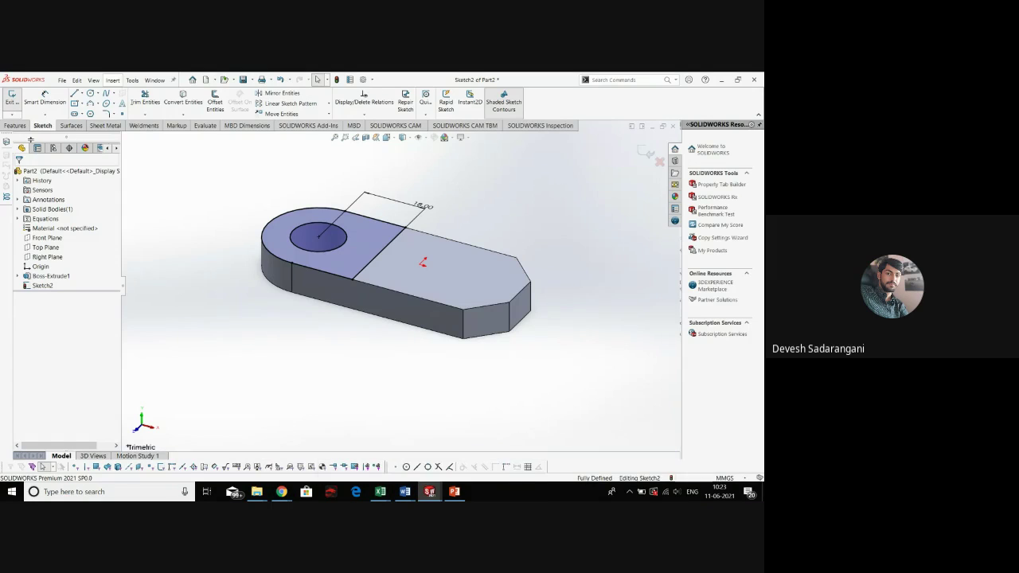
Extrude the rounded hole-end sketch 21 mm upward into a boss
click(15, 126)
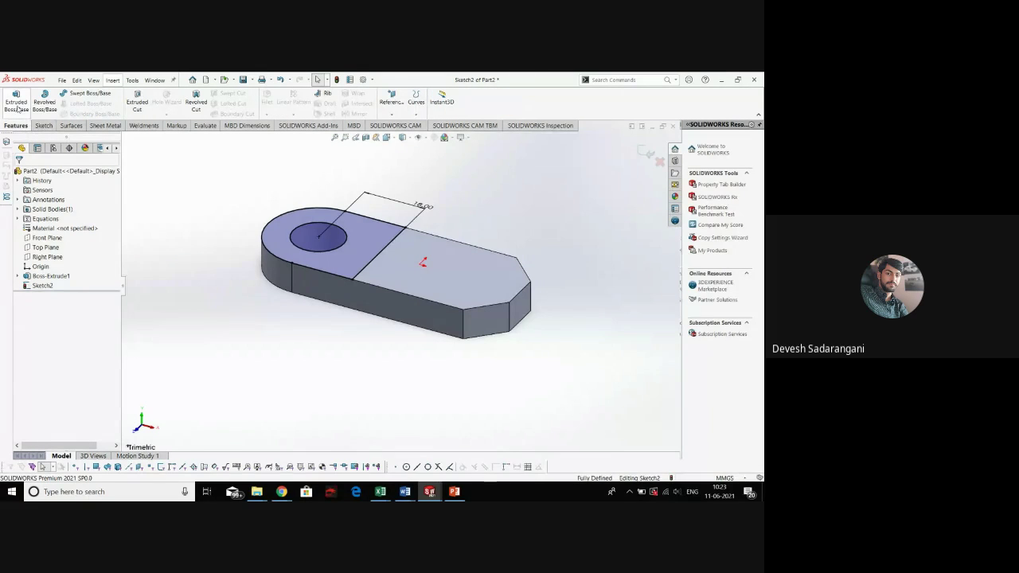
click(16, 102)
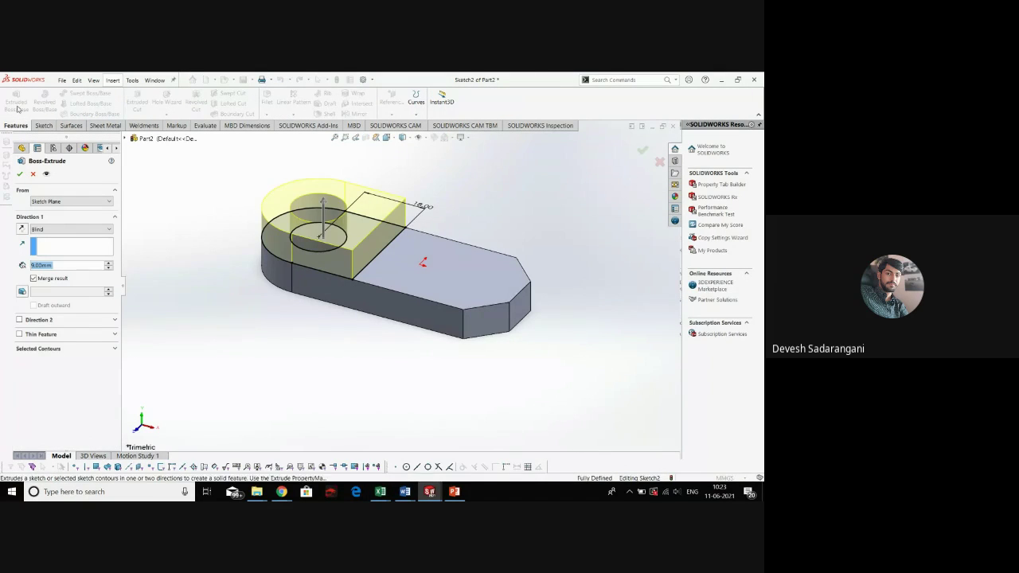
text(22)
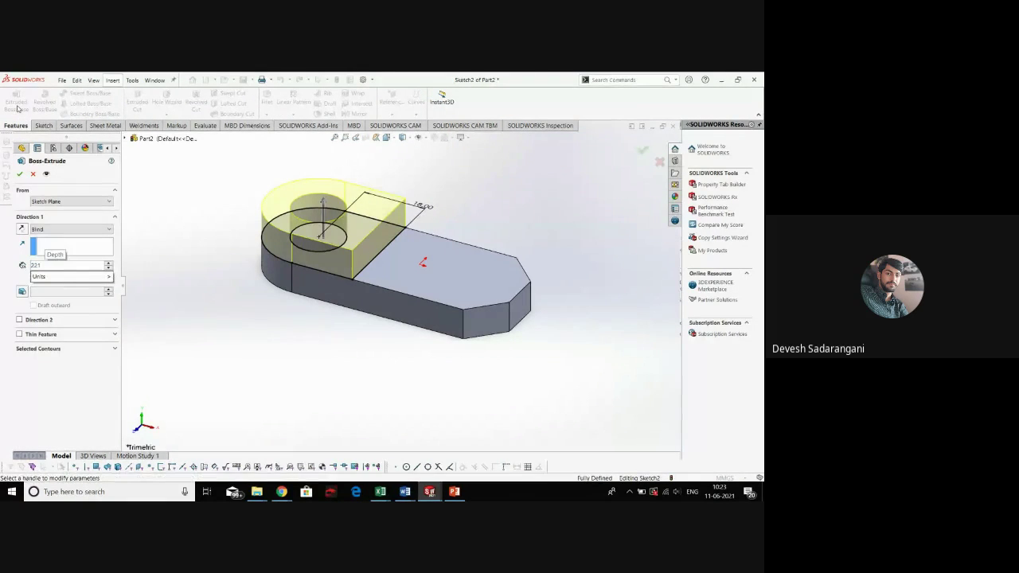
text(1)
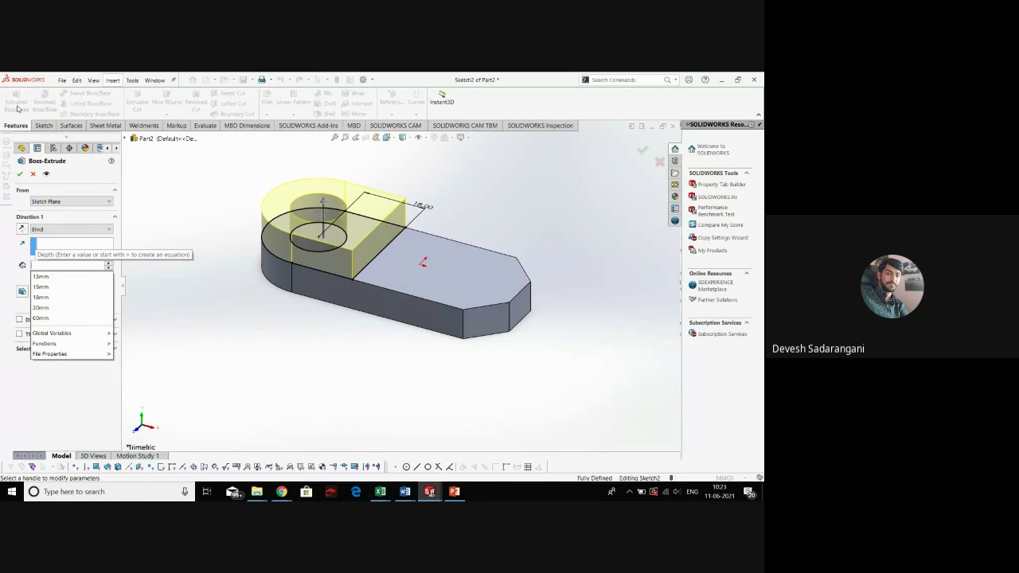
key(BackSpace)
key(BackSpace)
key(BackSpace)
text(21)
key(Return)
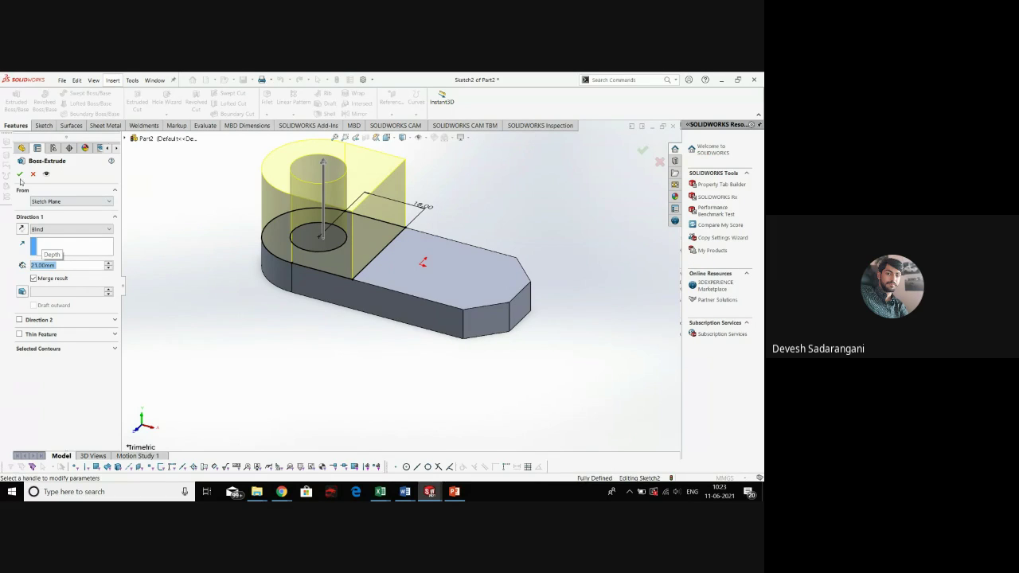
click(21, 176)
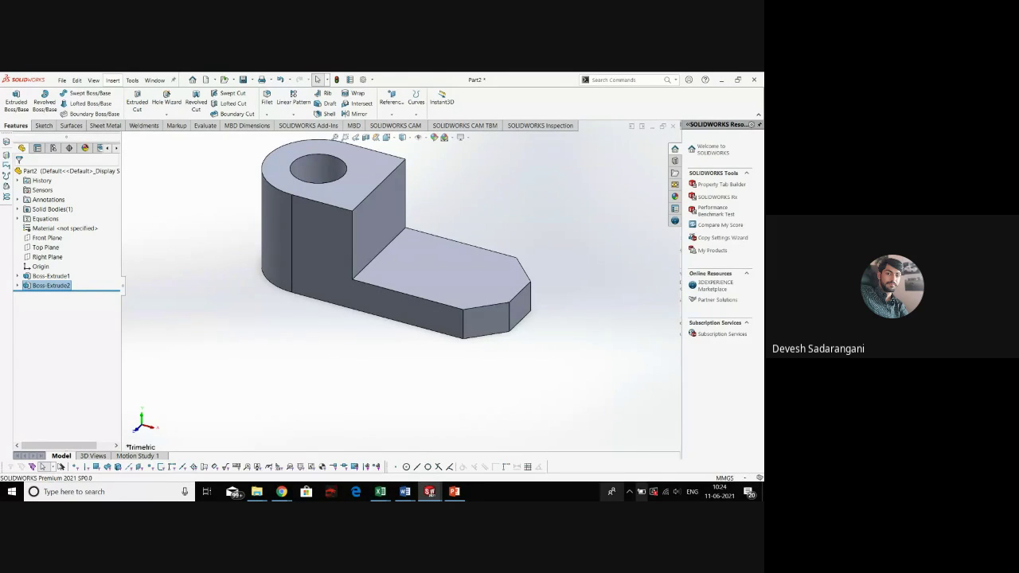
Bring the Design Handbook forward in Word to recheck the bracket drawing
mouse_move(404, 491)
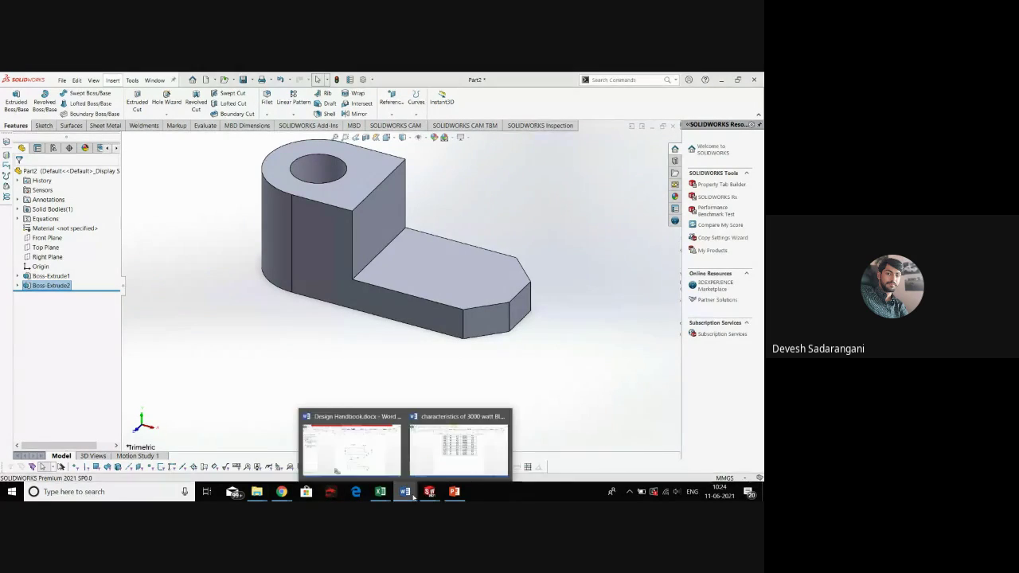
click(396, 461)
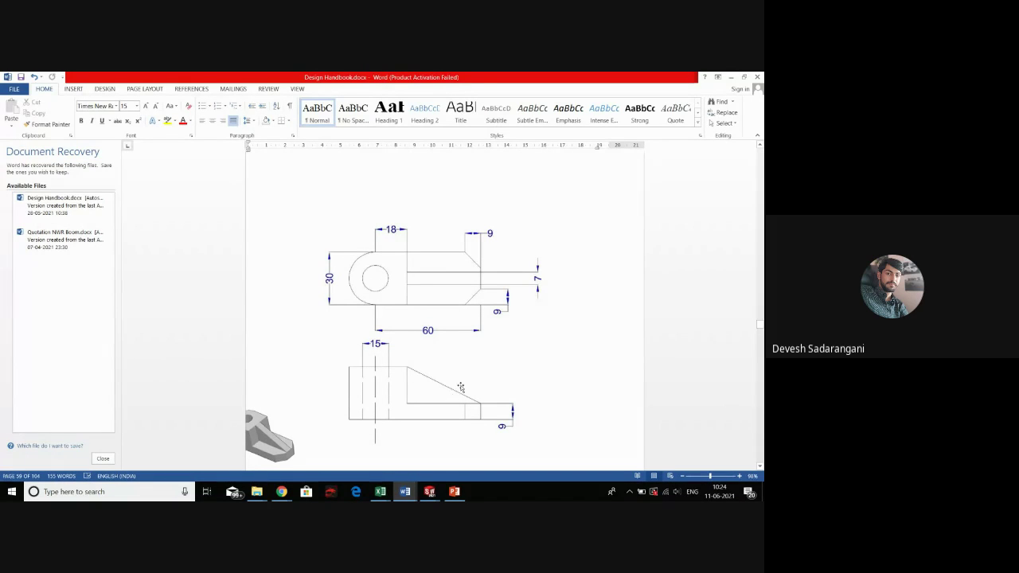
mouse_move(429, 491)
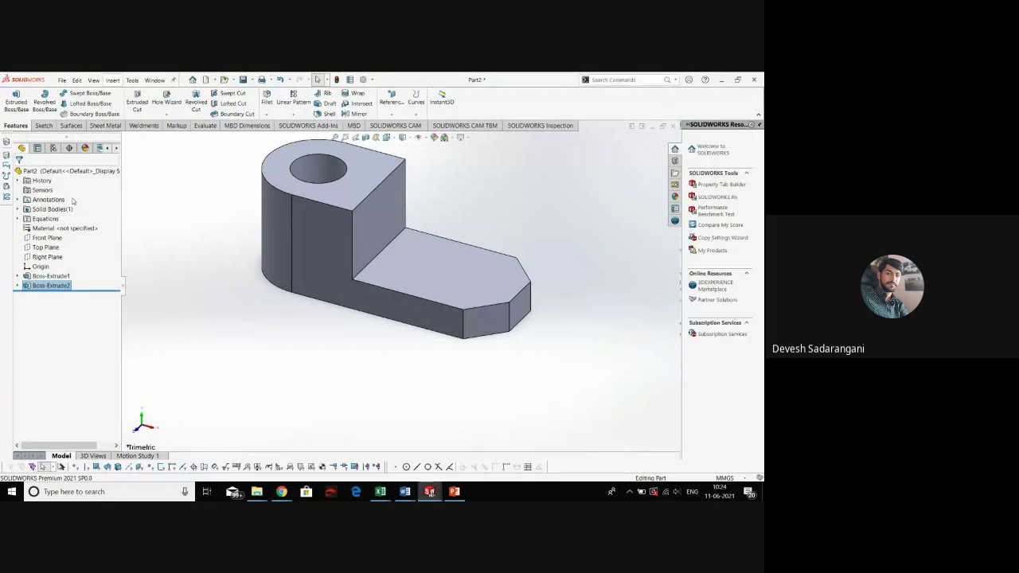
Sketch a three-line triangle on Front Plane from the boss top edge to the plate's far corner
click(50, 238)
drag(445, 258, 335, 307)
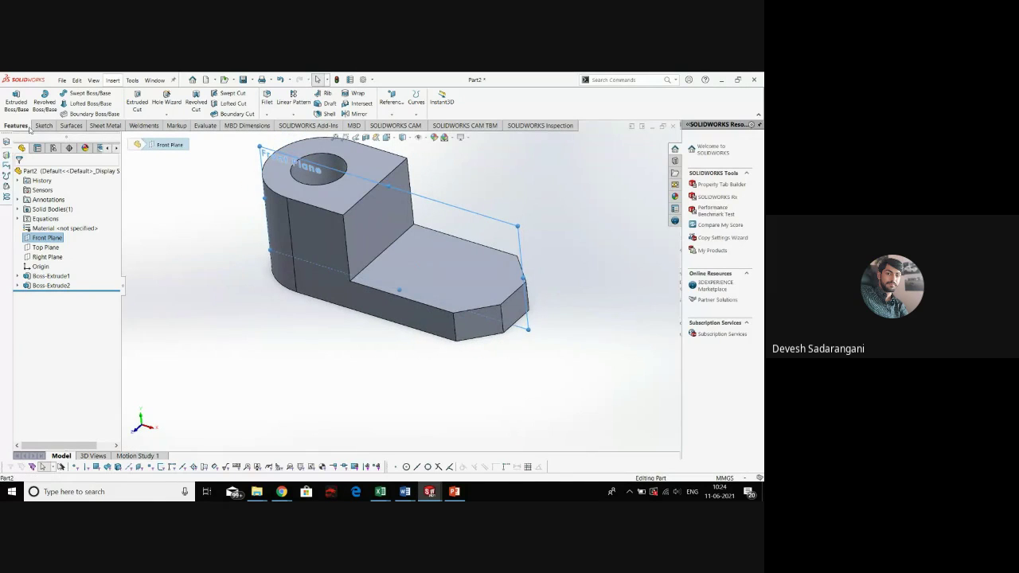
click(44, 125)
click(13, 102)
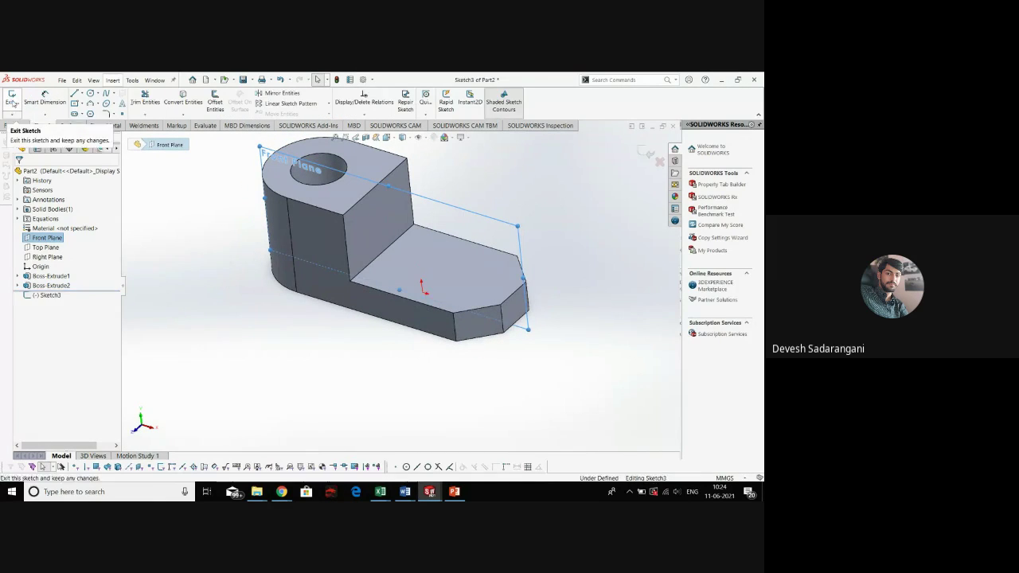
click(74, 93)
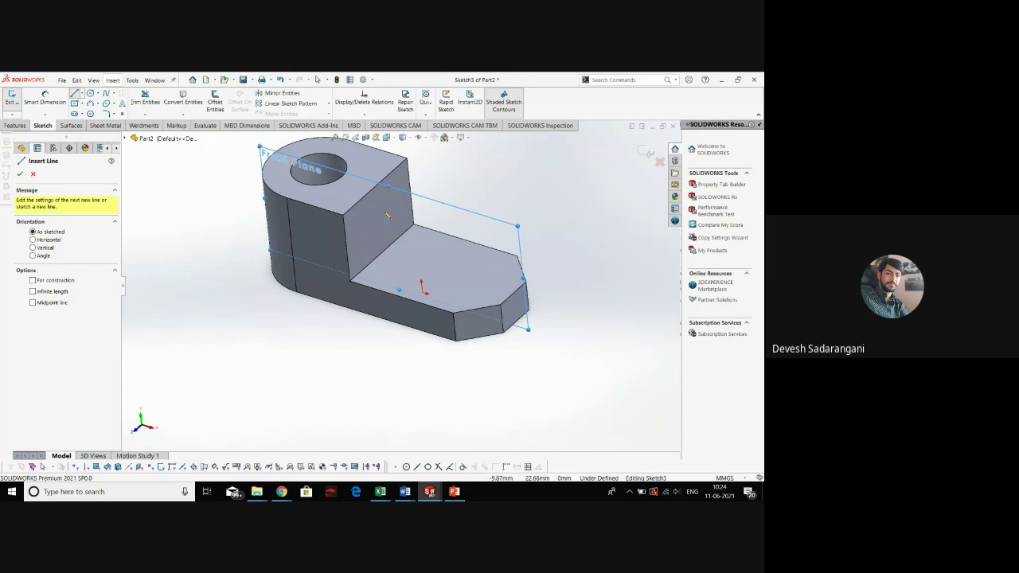
click(381, 187)
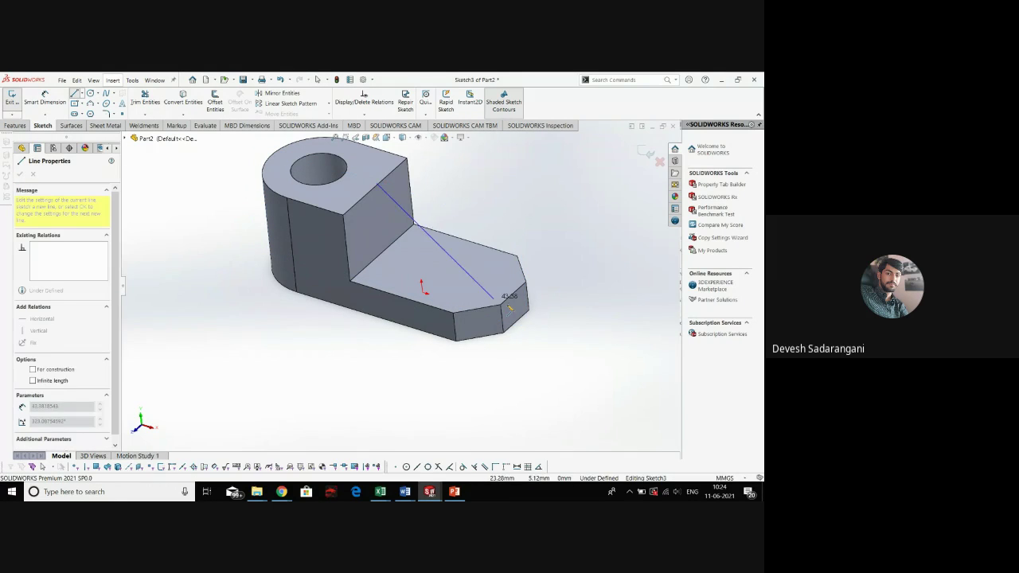
click(514, 295)
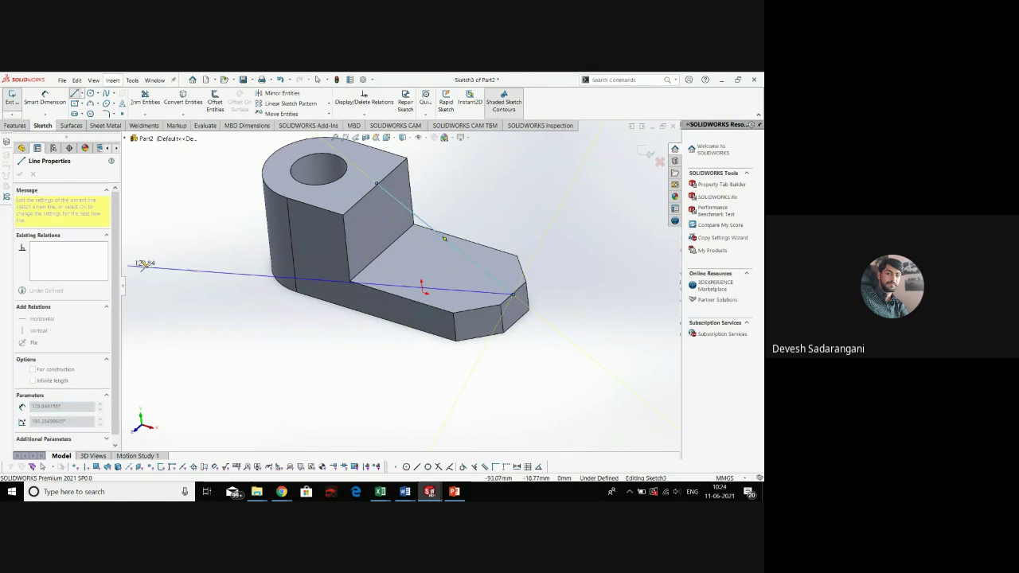
click(383, 253)
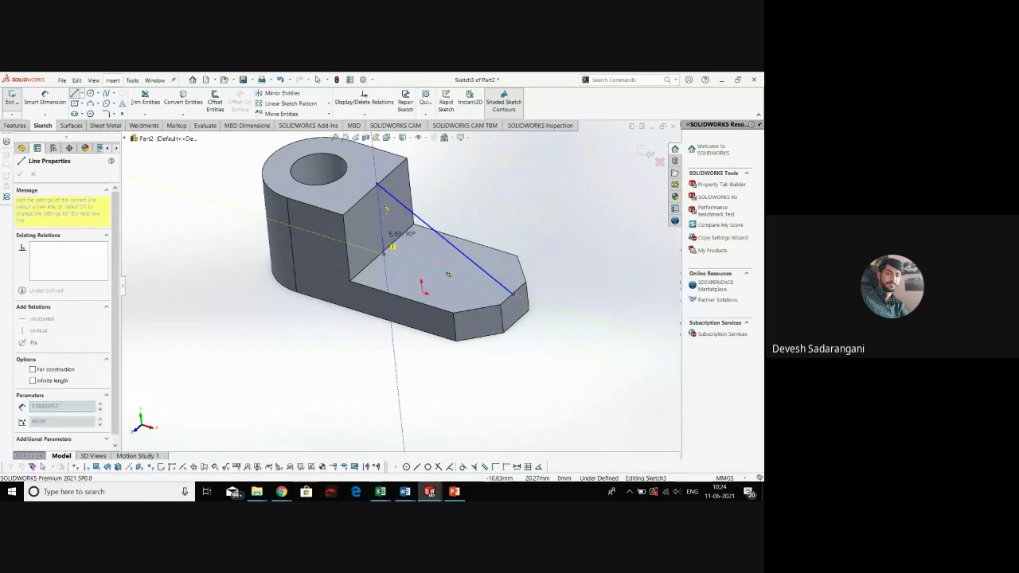
click(378, 184)
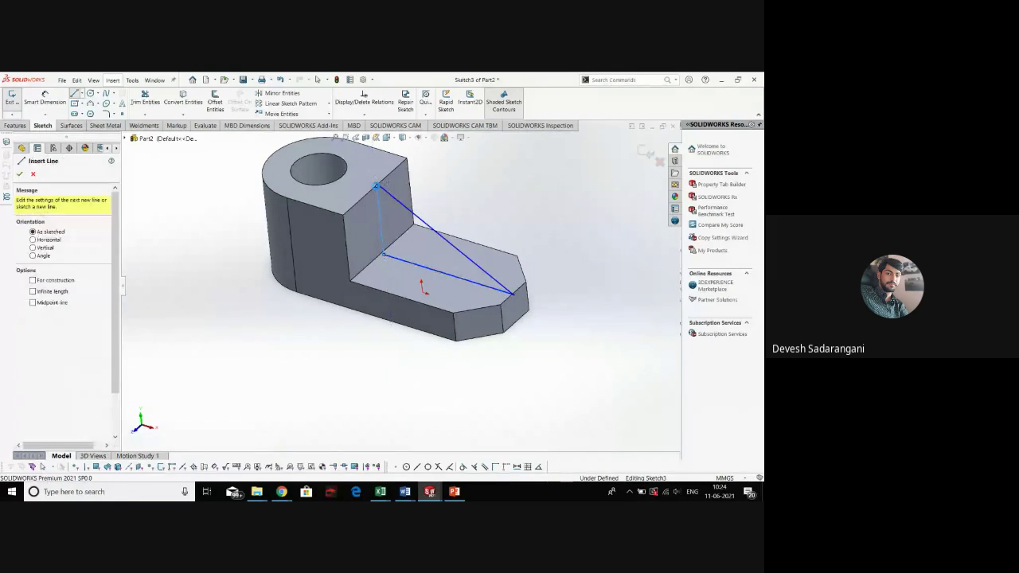
key(Escape)
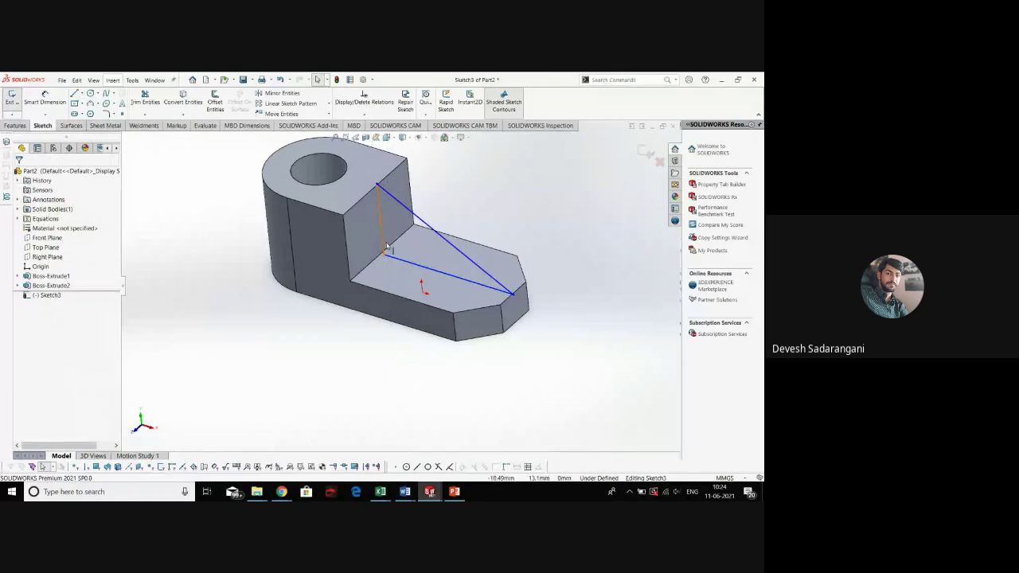
Pierce the triangle's lower-right vertex and inner corner point onto the base plate edges
click(512, 297)
ctrl+click(510, 296)
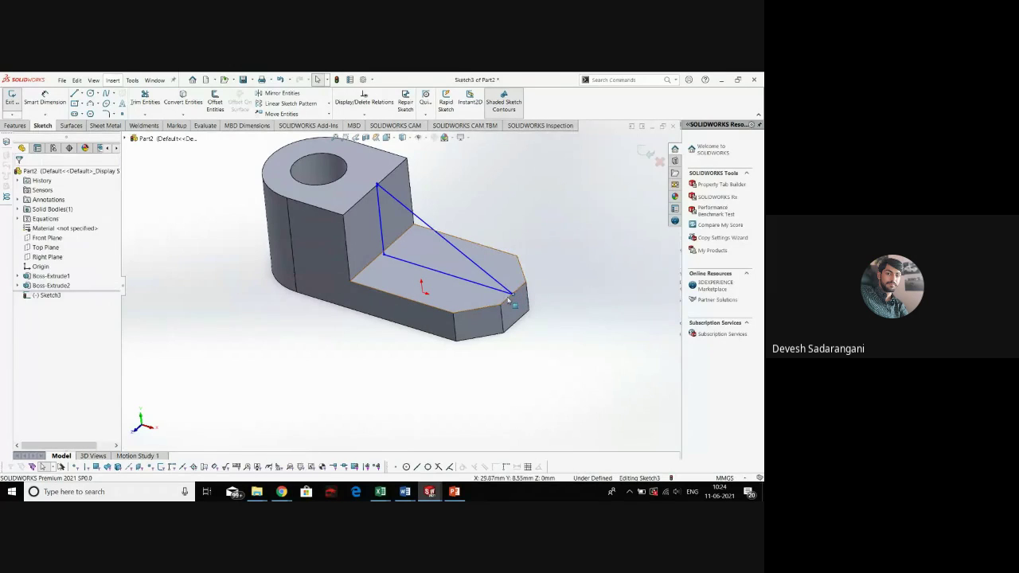
click(511, 297)
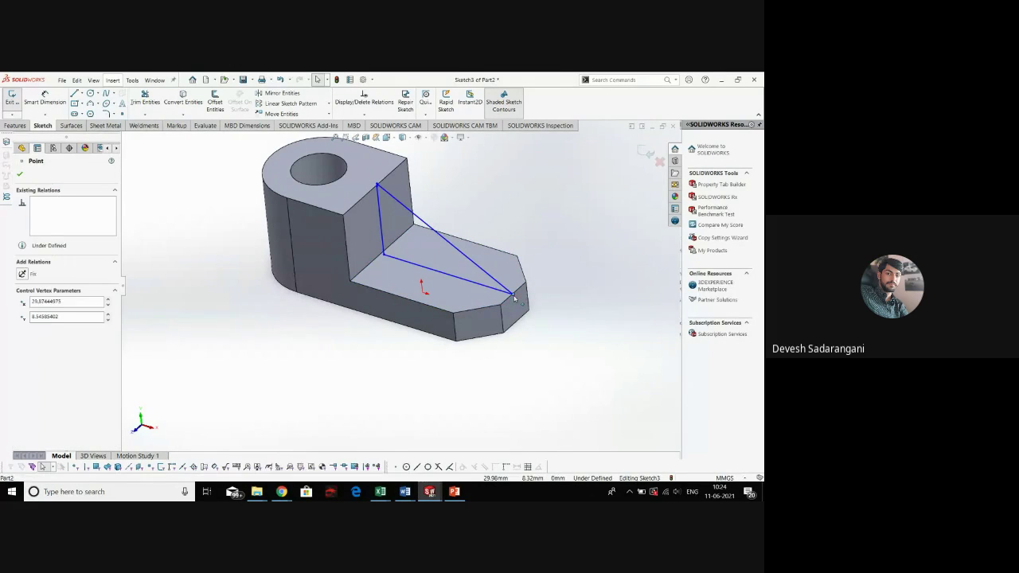
ctrl+click(507, 304)
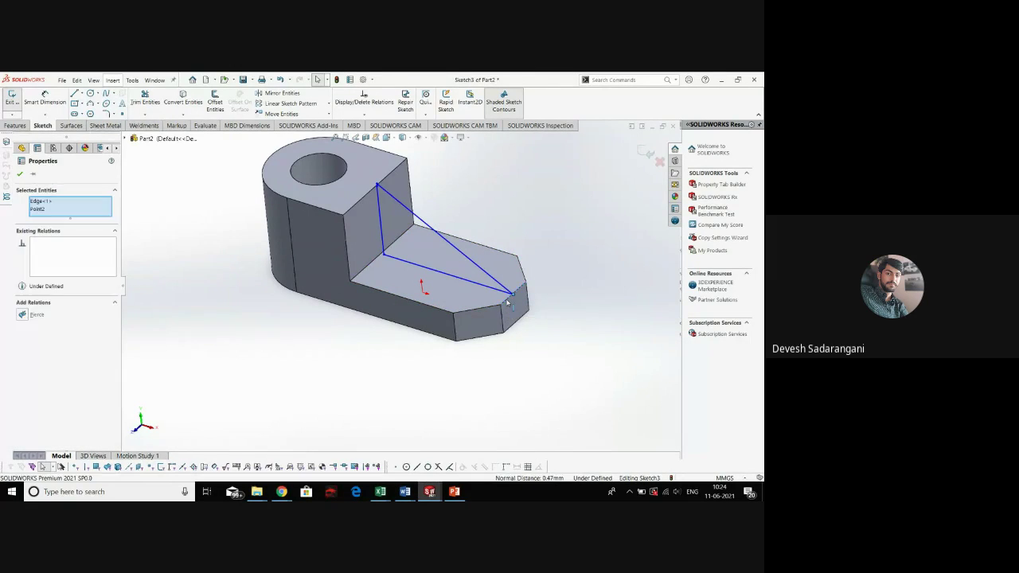
click(24, 314)
key(Escape)
scroll(356, 276, down, 6)
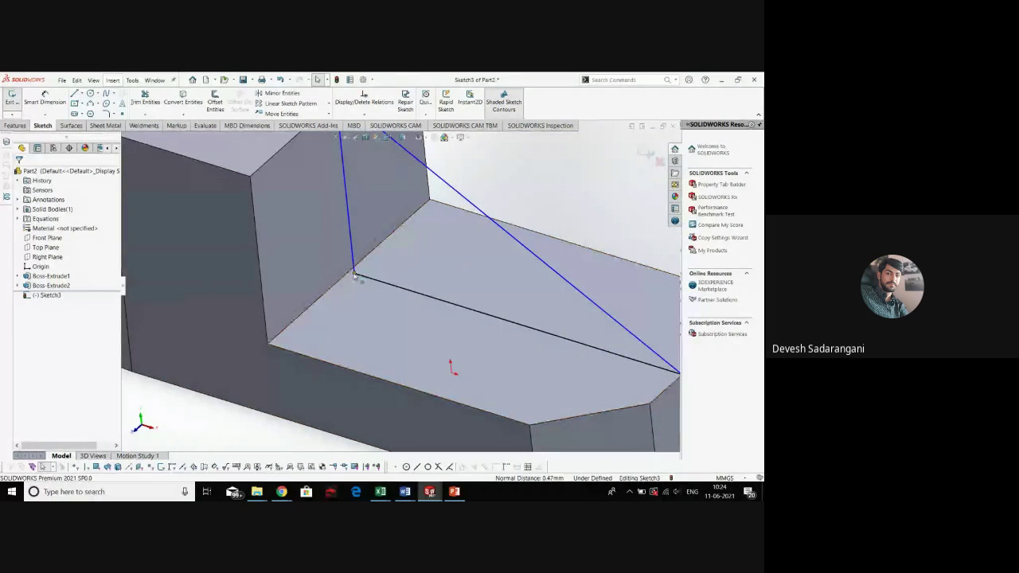
click(354, 275)
click(351, 279)
ctrl+click(355, 274)
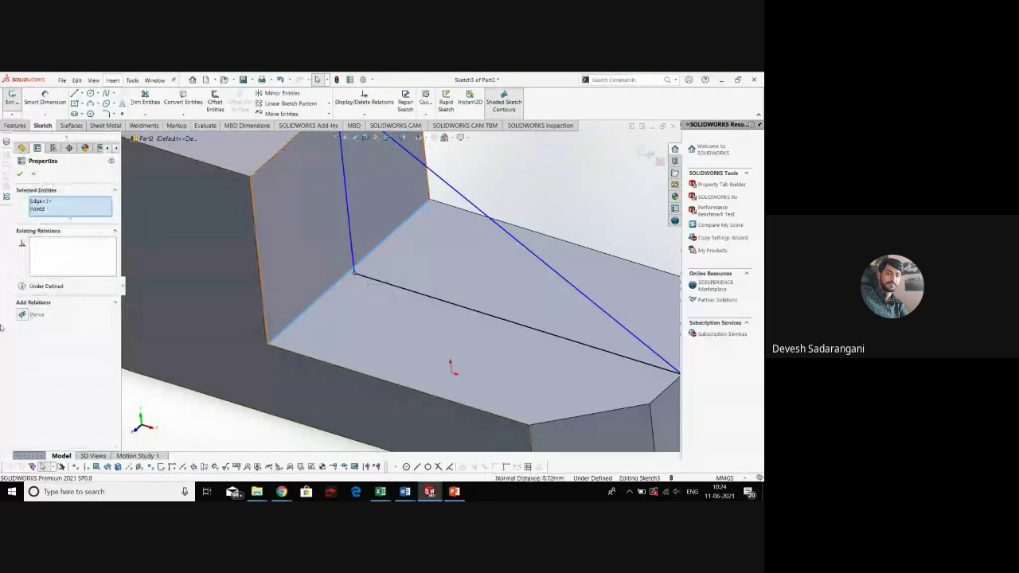
click(24, 316)
Pierce the top sketch points onto the boss top edge, fully defining the sketch
scroll(421, 310, up, 5)
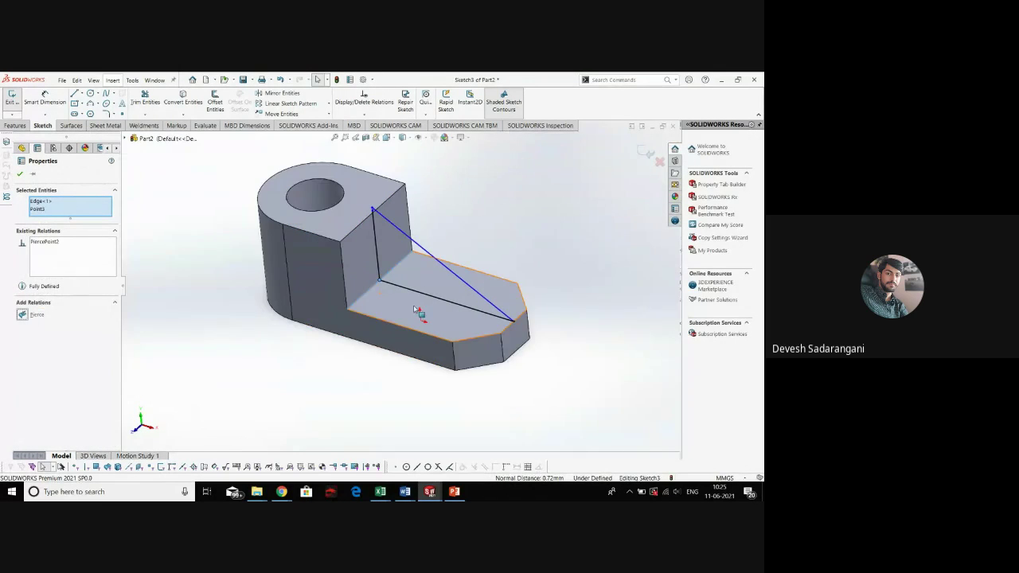
scroll(430, 285, down, 6)
scroll(366, 209, down, 3)
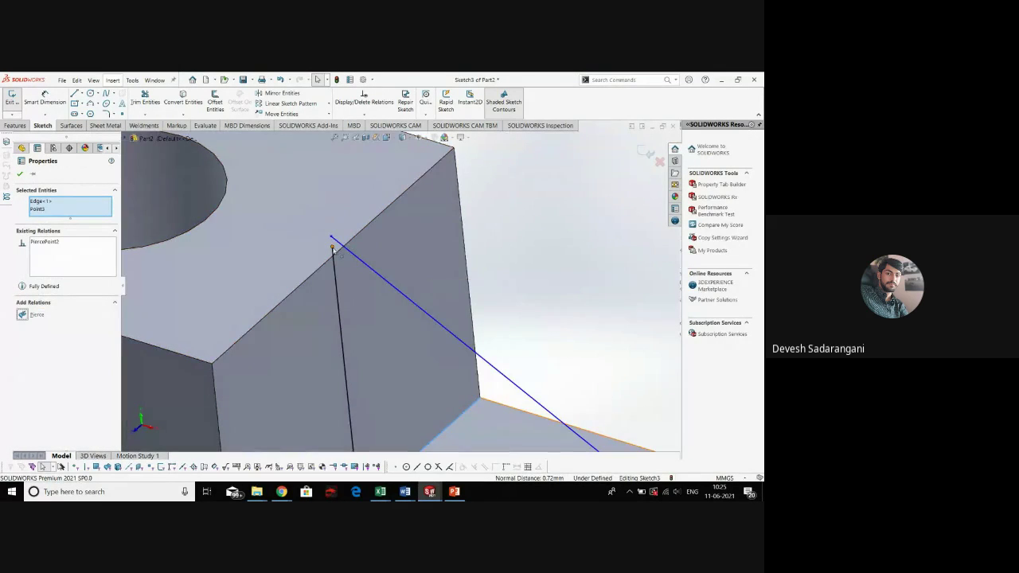
click(336, 250)
ctrl+click(338, 253)
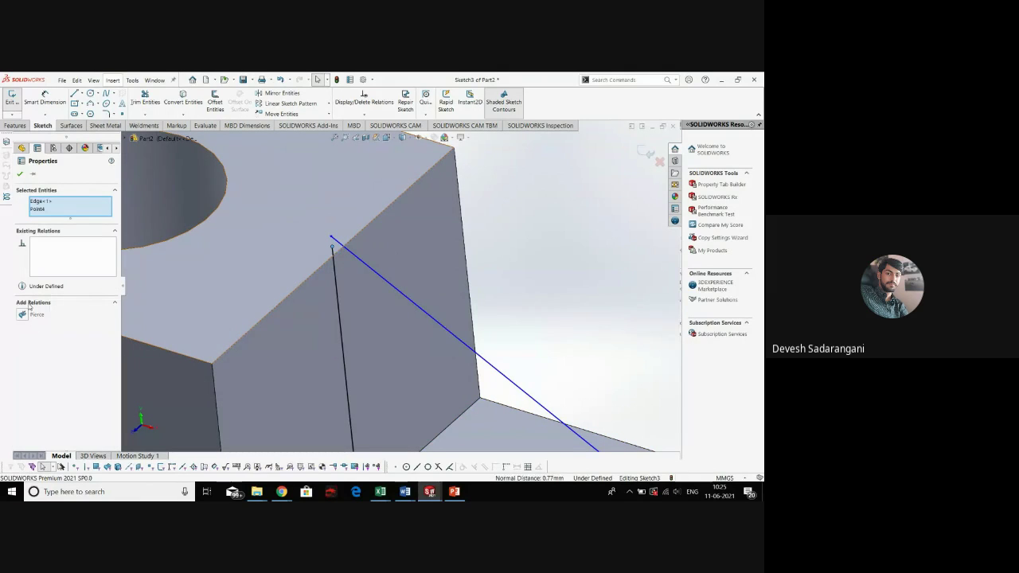
click(23, 315)
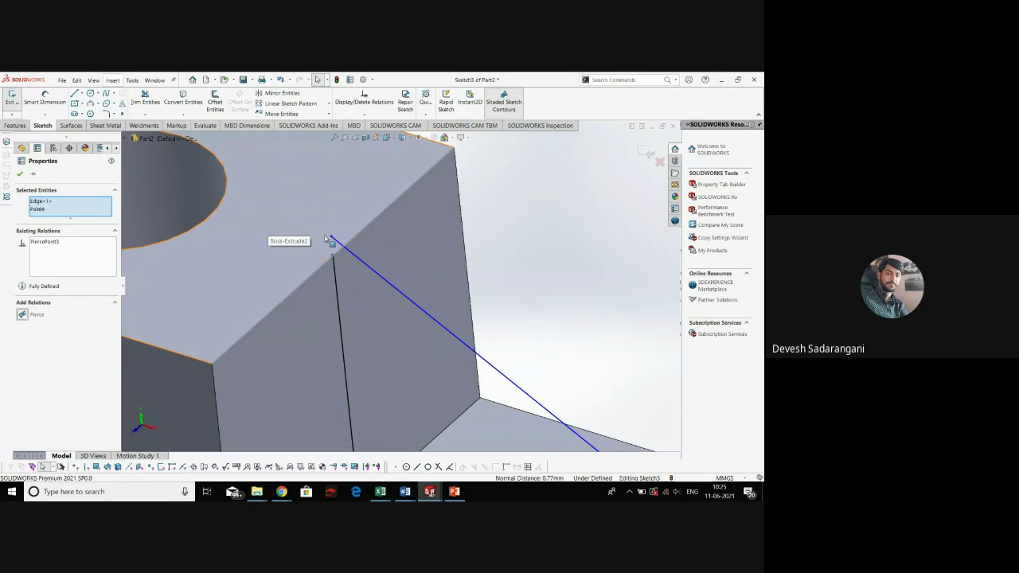
key(Escape)
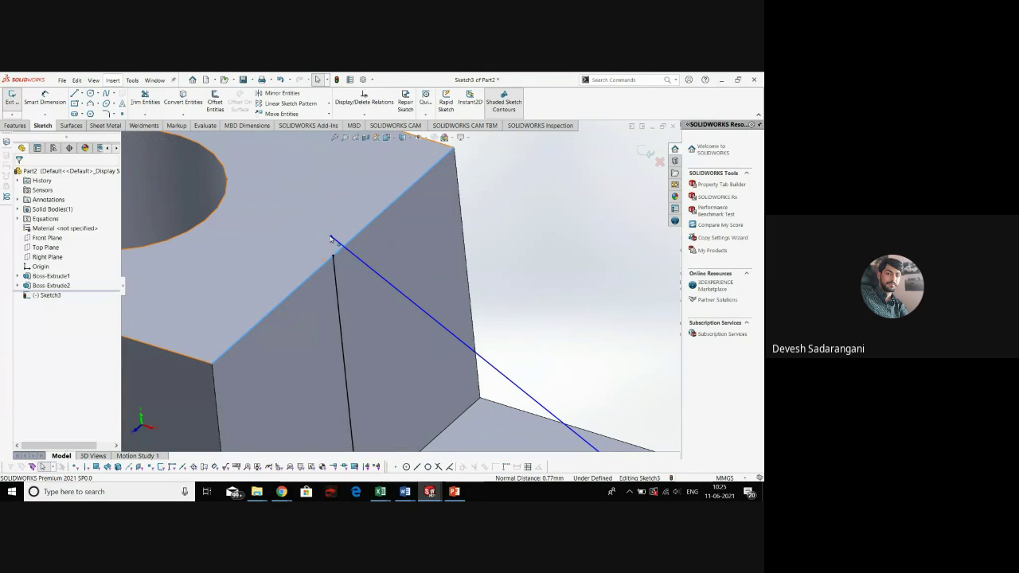
click(331, 238)
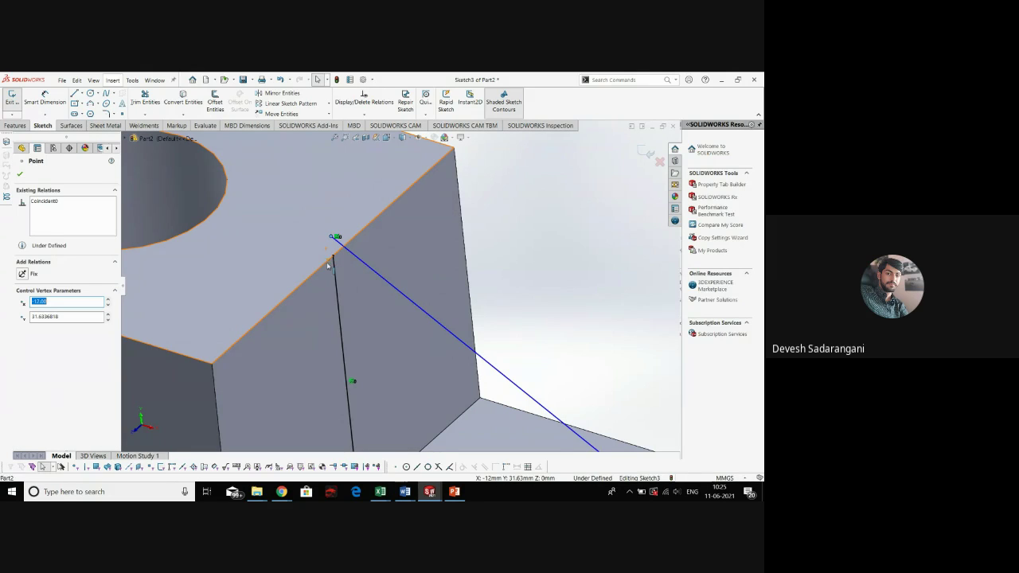
ctrl+click(325, 268)
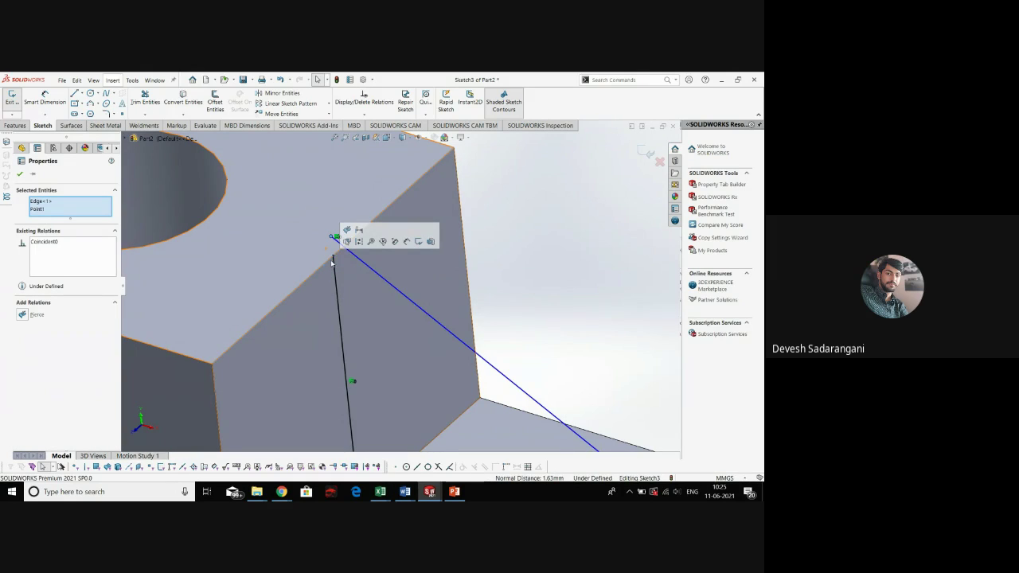
click(23, 314)
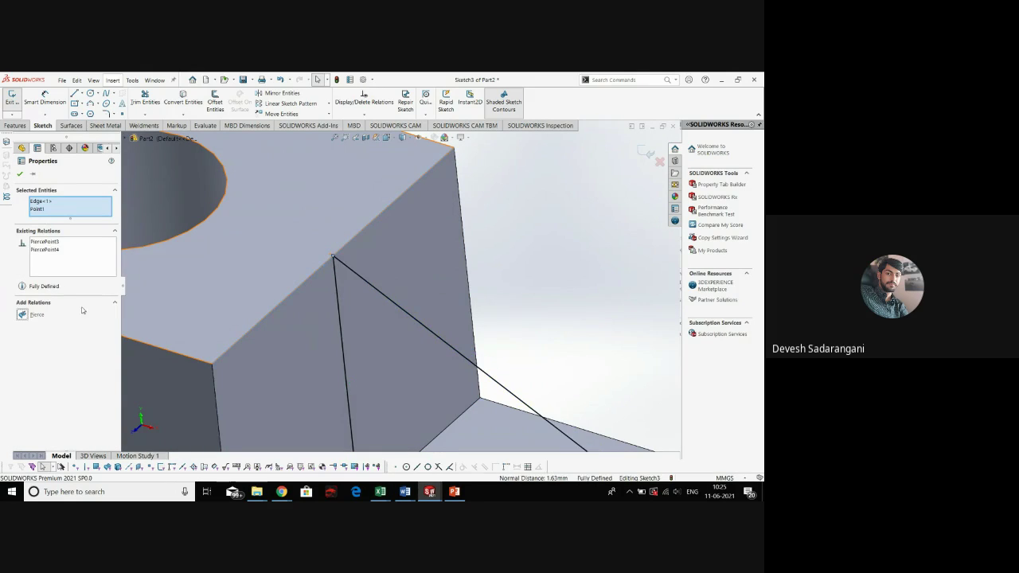
key(Escape)
key(f)
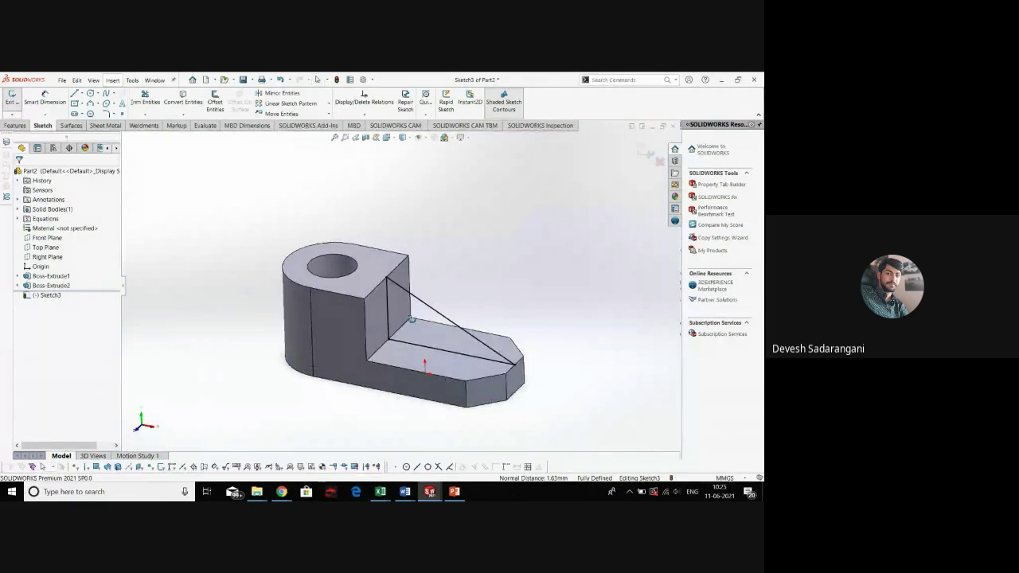
Set up a Mid Plane extrusion of the triangle sketch, then switch to the Design Handbook
click(17, 125)
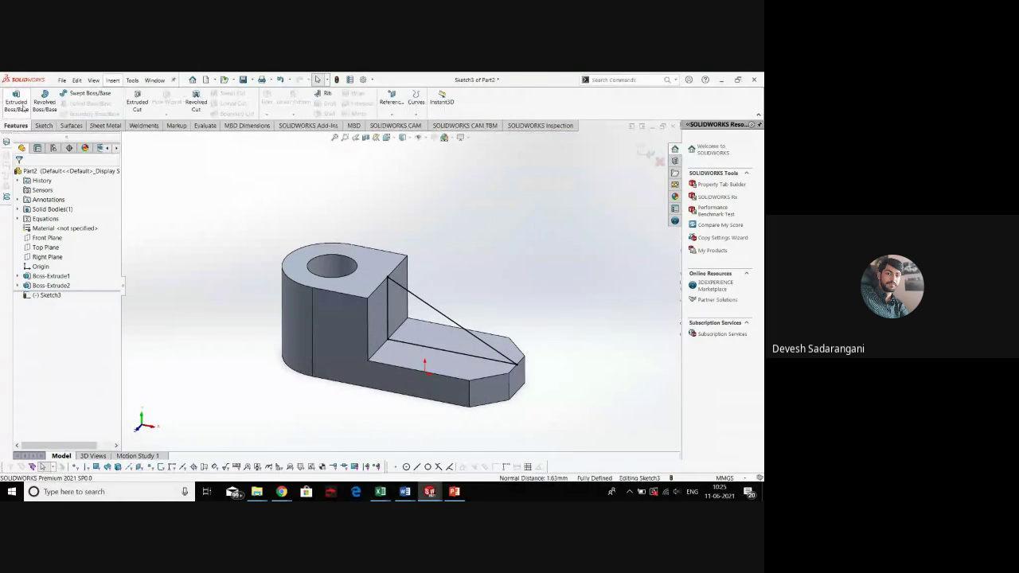
click(17, 99)
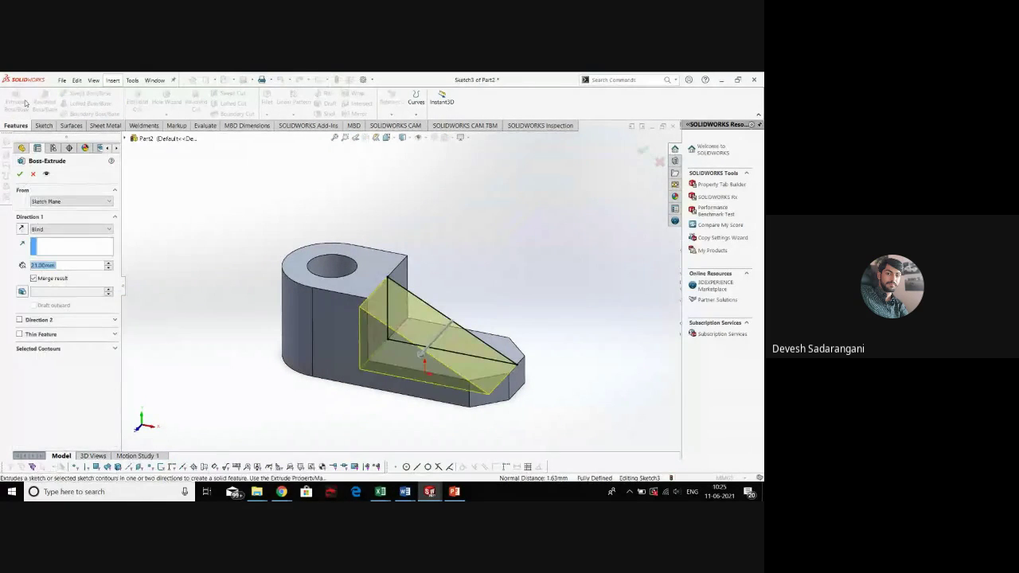
click(46, 230)
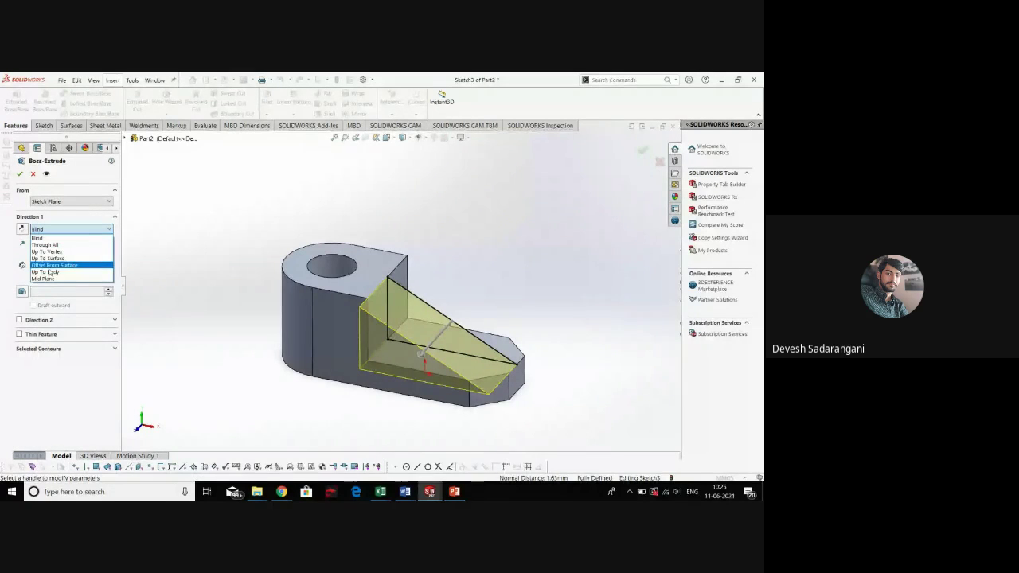
click(49, 278)
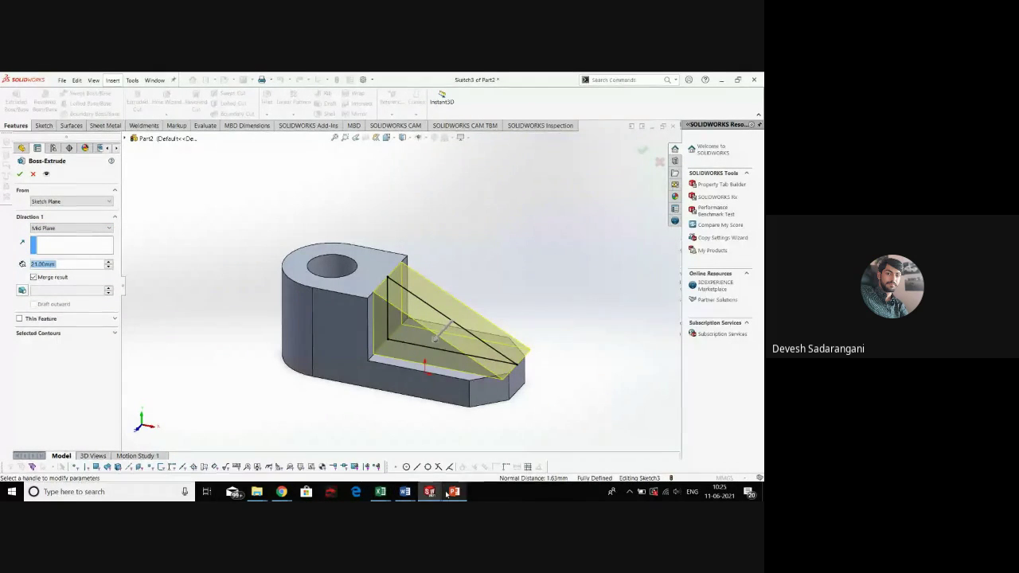
mouse_move(404, 491)
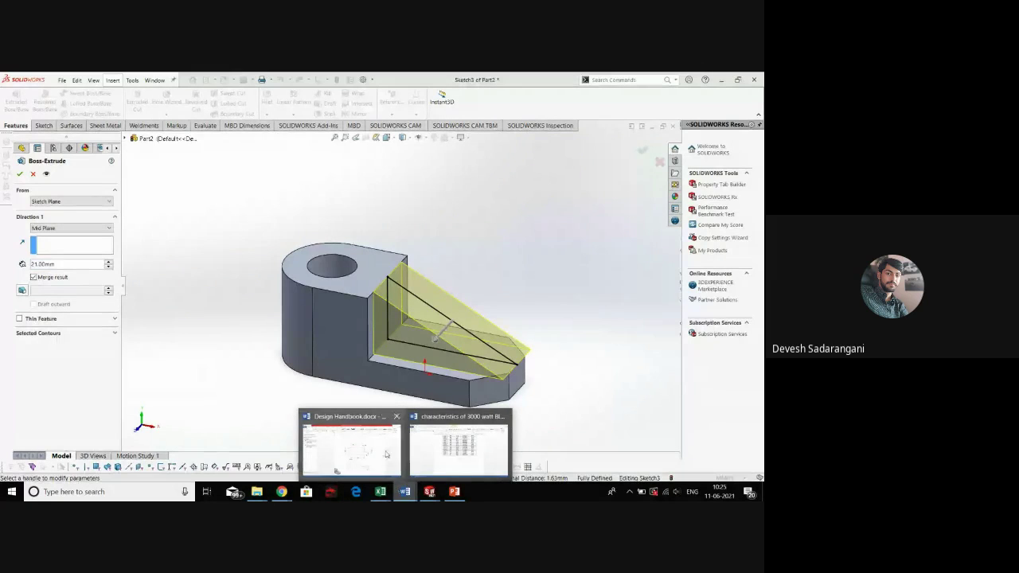
click(387, 454)
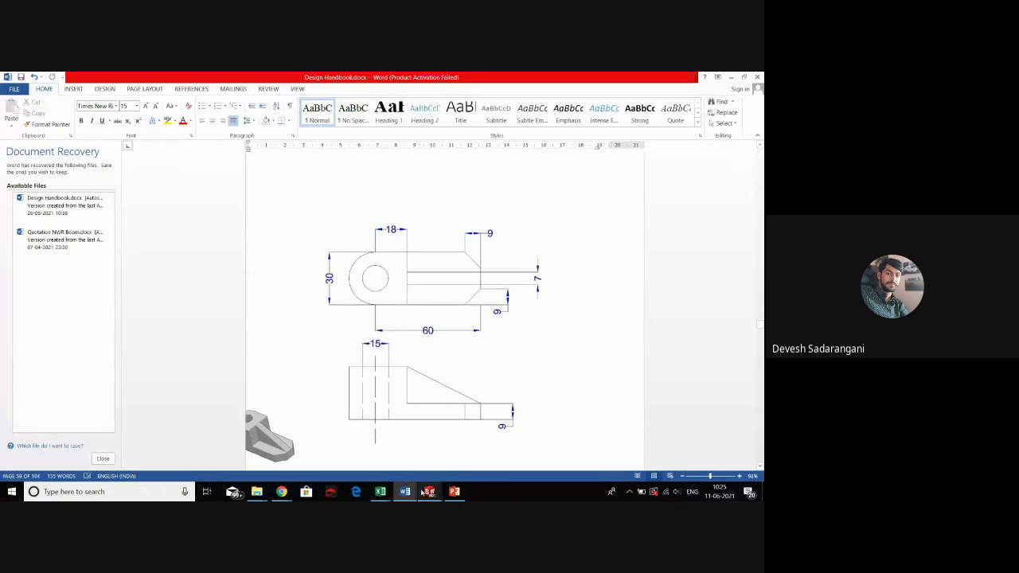
Return from the handbook drawing to the pending extrusion in SOLIDWORKS
mouse_move(426, 492)
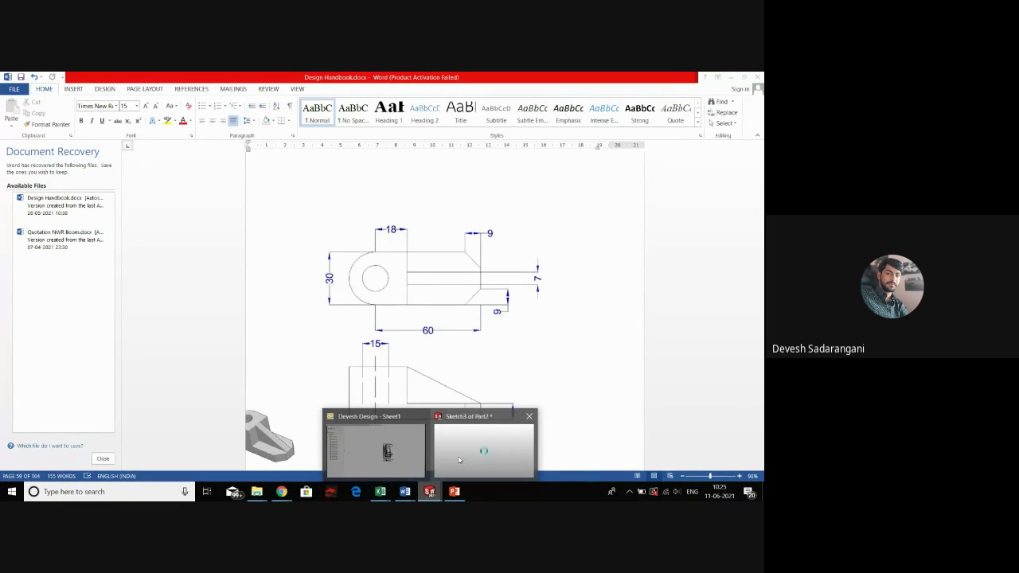
click(465, 445)
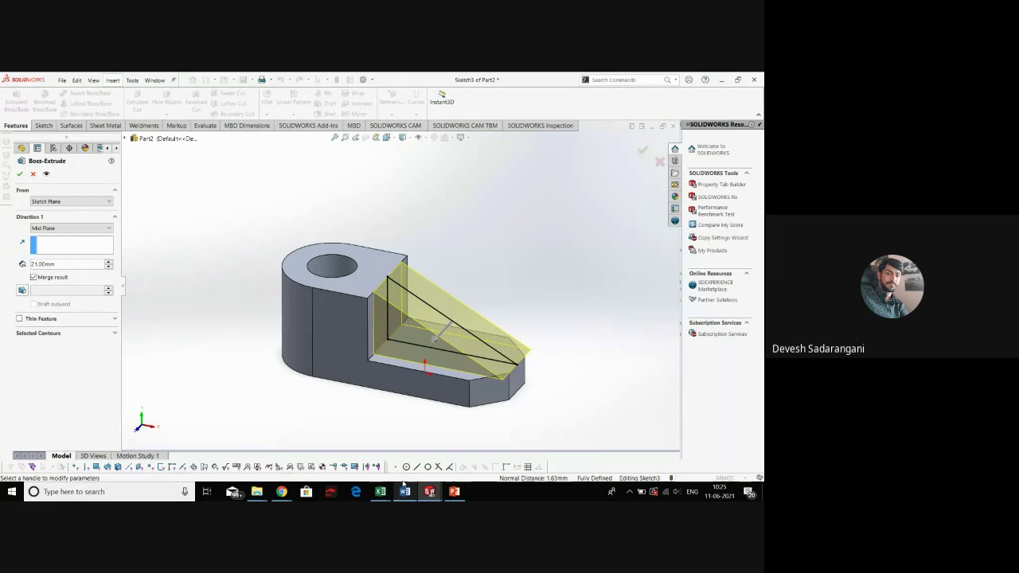
Change the Mid Plane extrusion depth to 7 mm and accept the triangular extrusion
double_click(67, 264)
text(7)
key(Return)
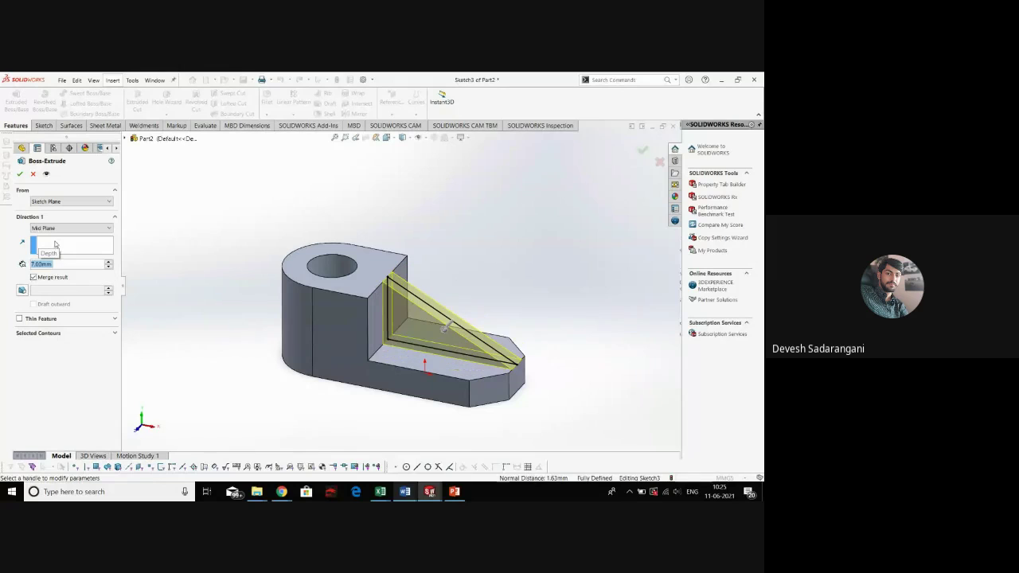
click(19, 174)
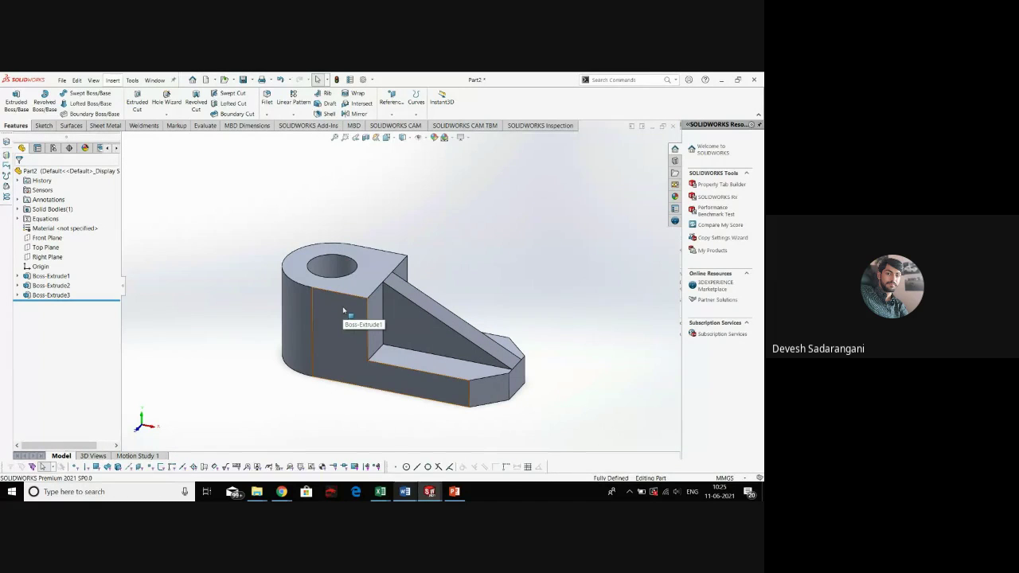
Undo the extrusion, delete the triangle's vertical and horizontal lines, and exit the sketch
key(ctrl+z)
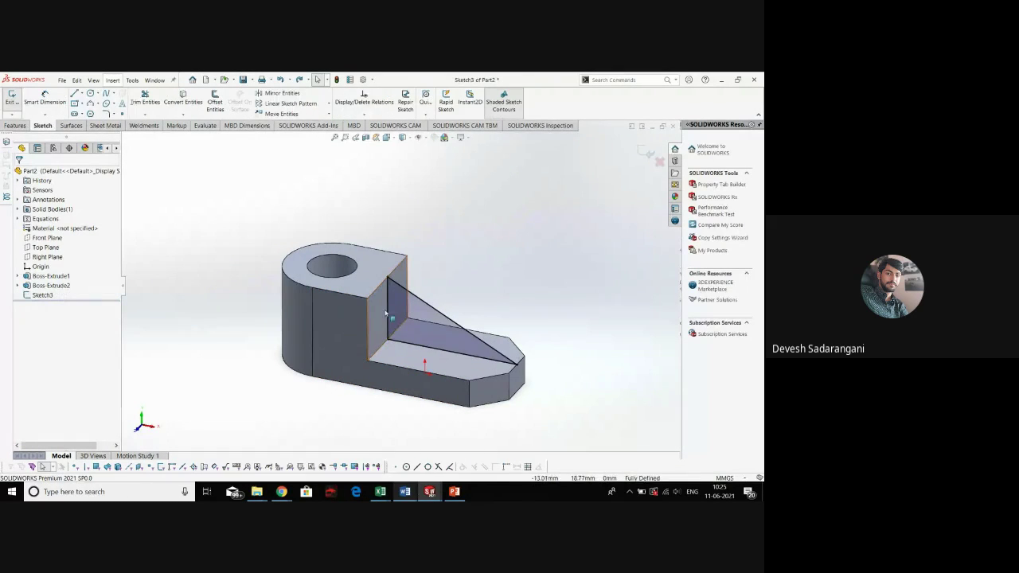
click(388, 312)
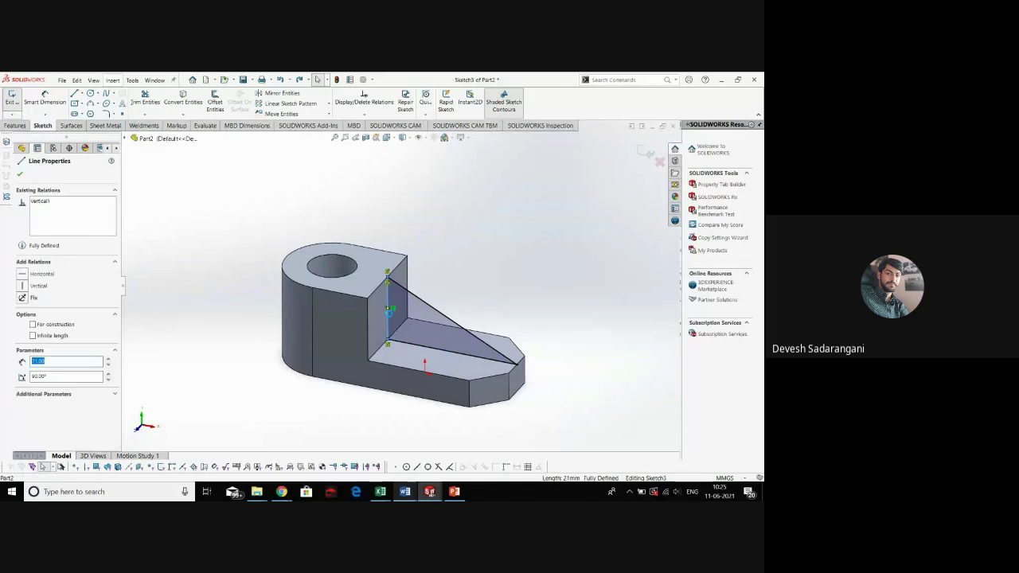
key(Delete)
click(410, 345)
key(Delete)
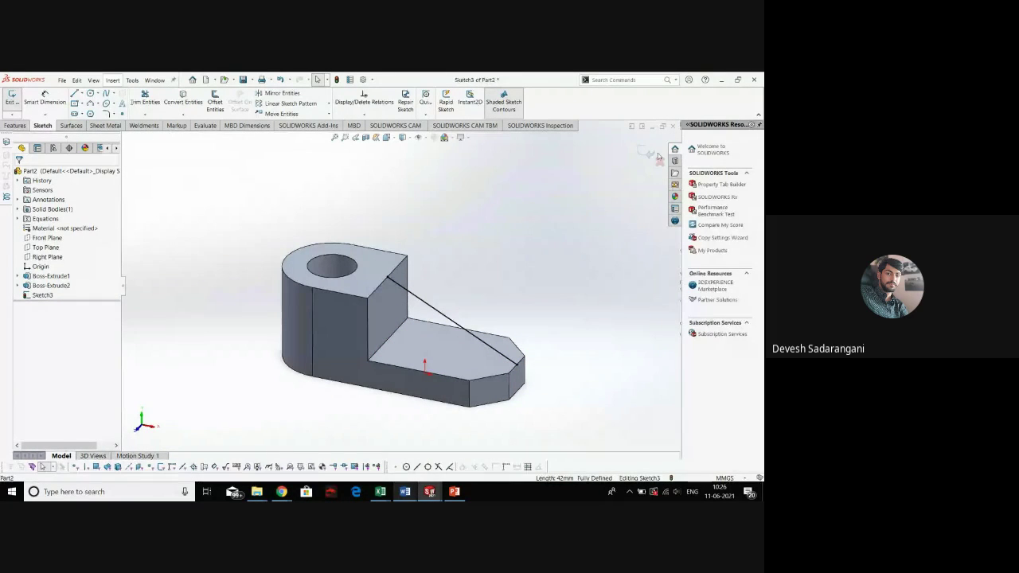
click(641, 149)
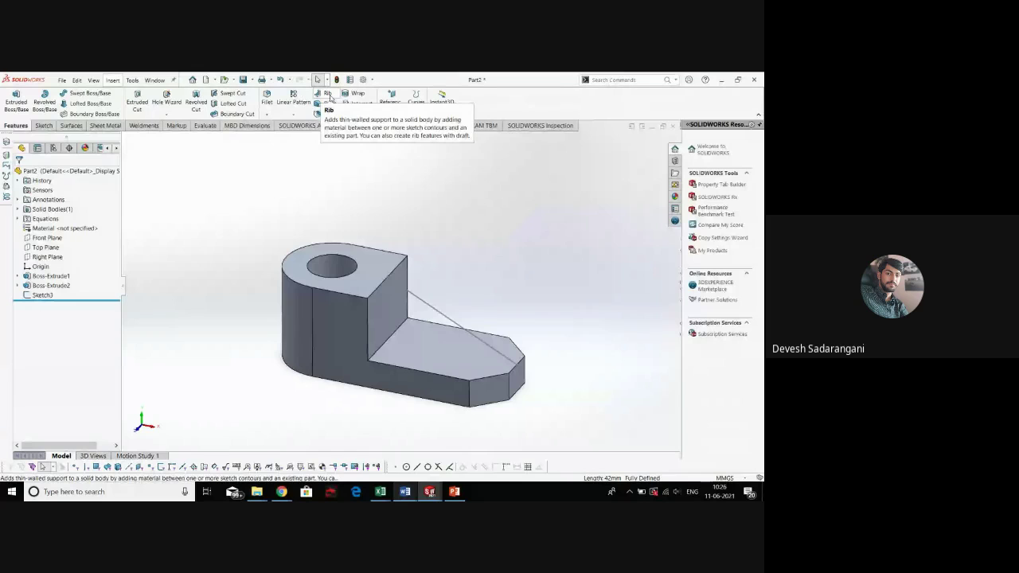
Build a 7 mm thick rib from Sketch3's diagonal line
click(328, 95)
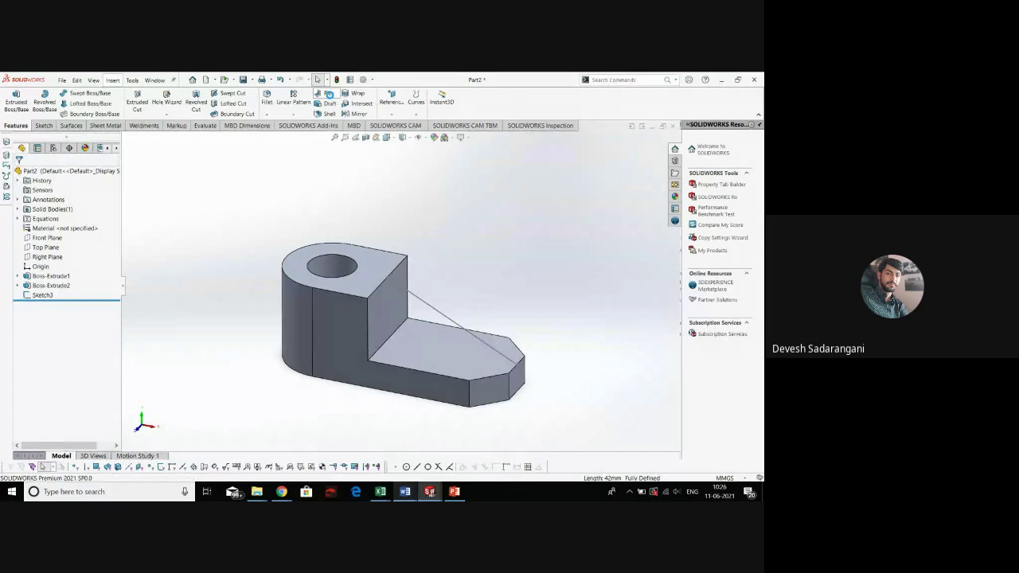
click(424, 305)
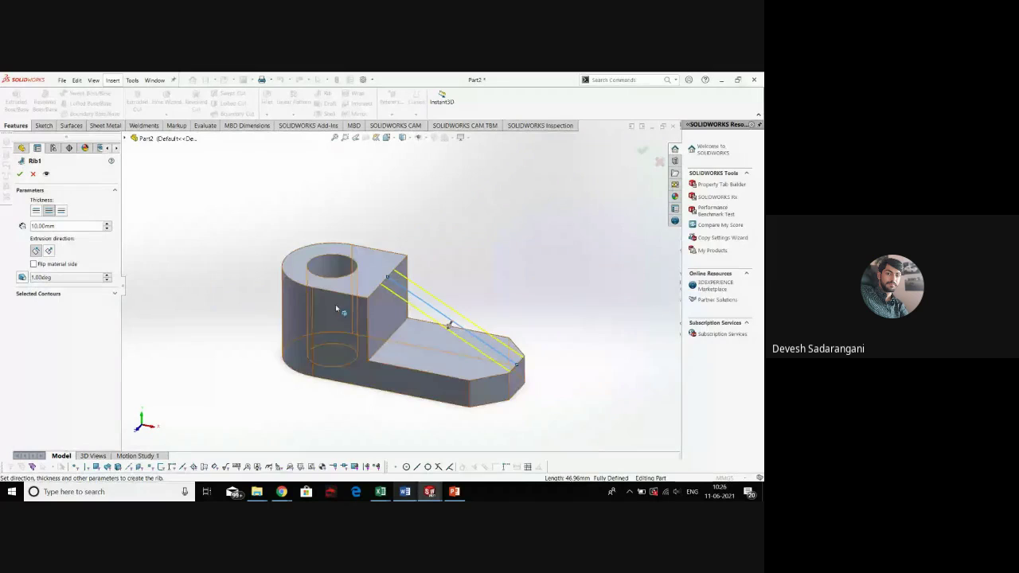
drag(336, 308, 294, 317)
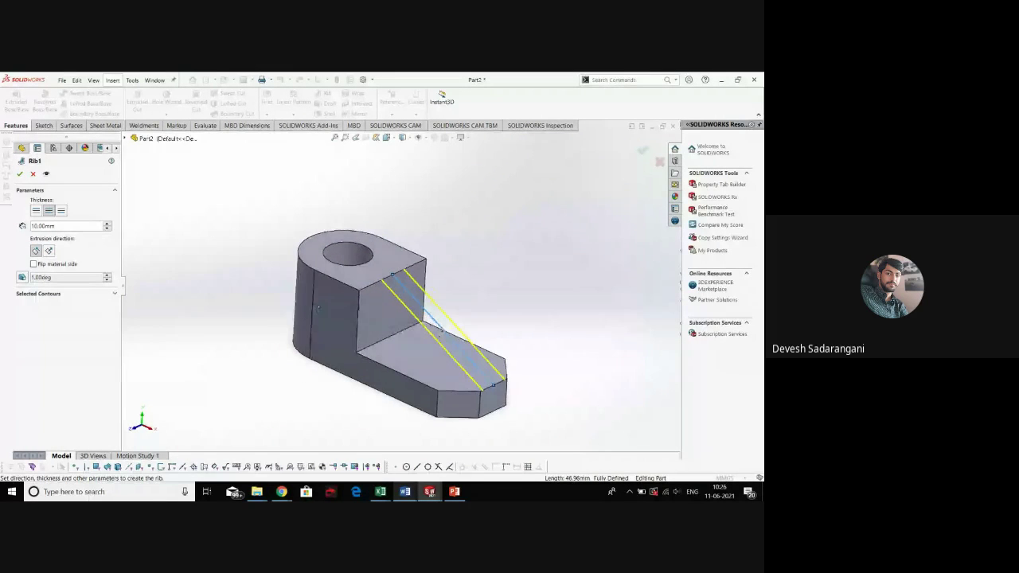
double_click(56, 226)
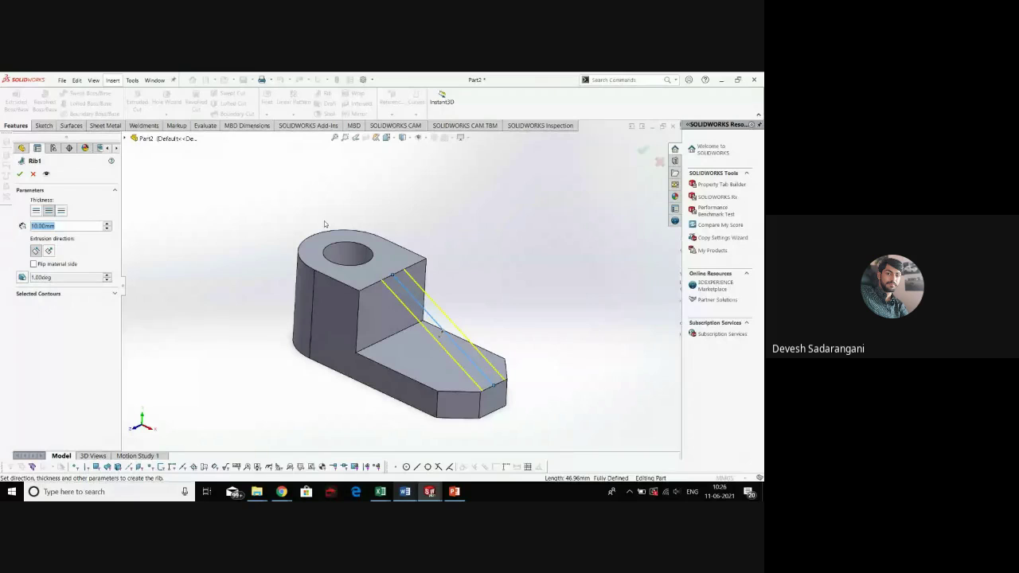
text(7)
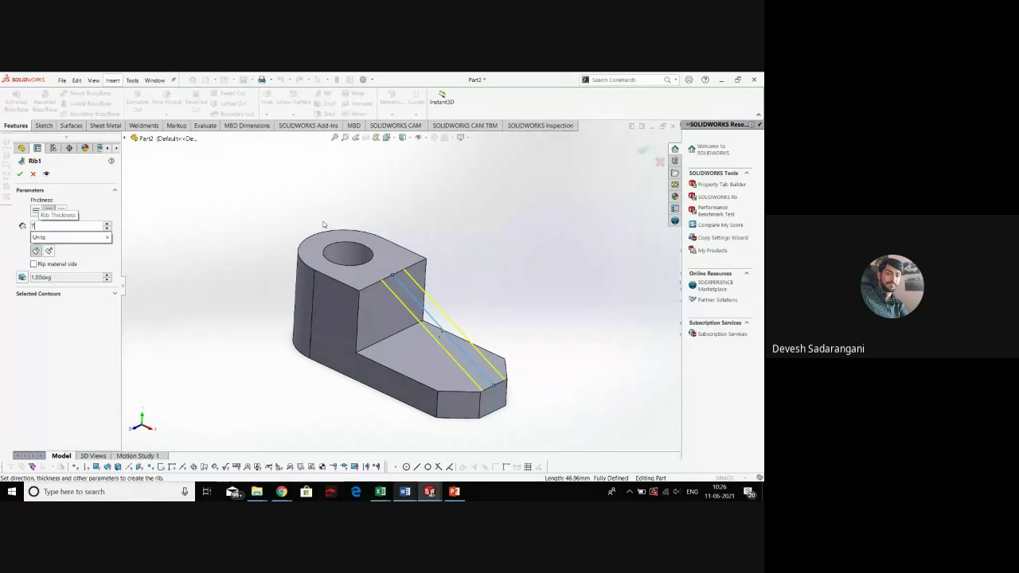
key(Return)
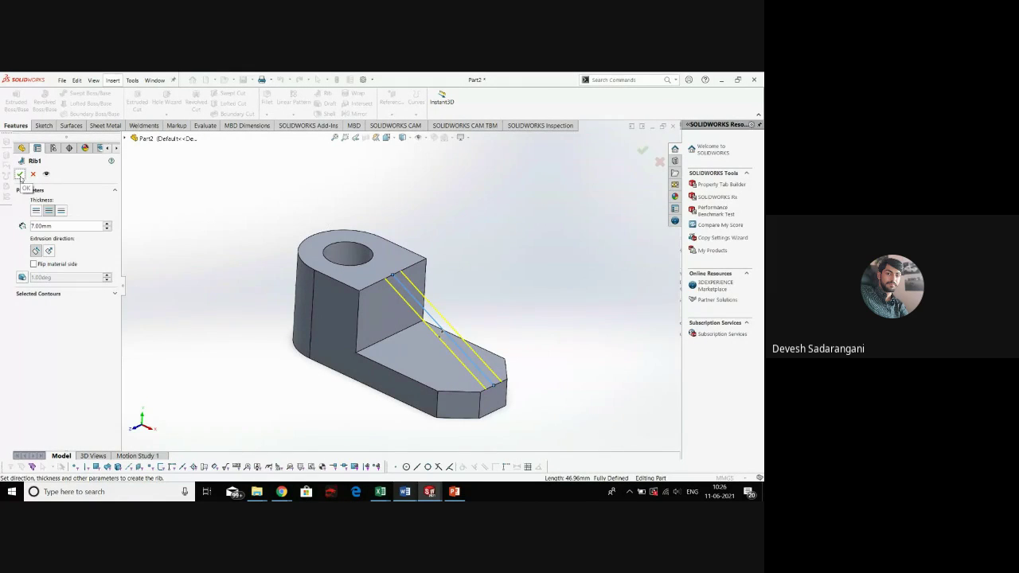
click(20, 174)
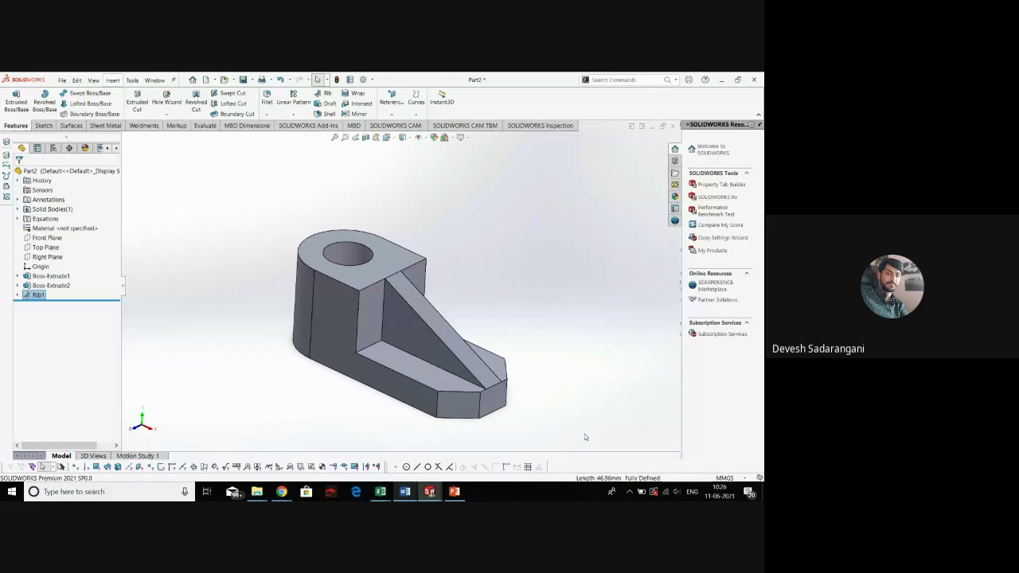
Undo the rib and redo it, comparing parallel and normal-to-sketch rib directions
key(ctrl+z)
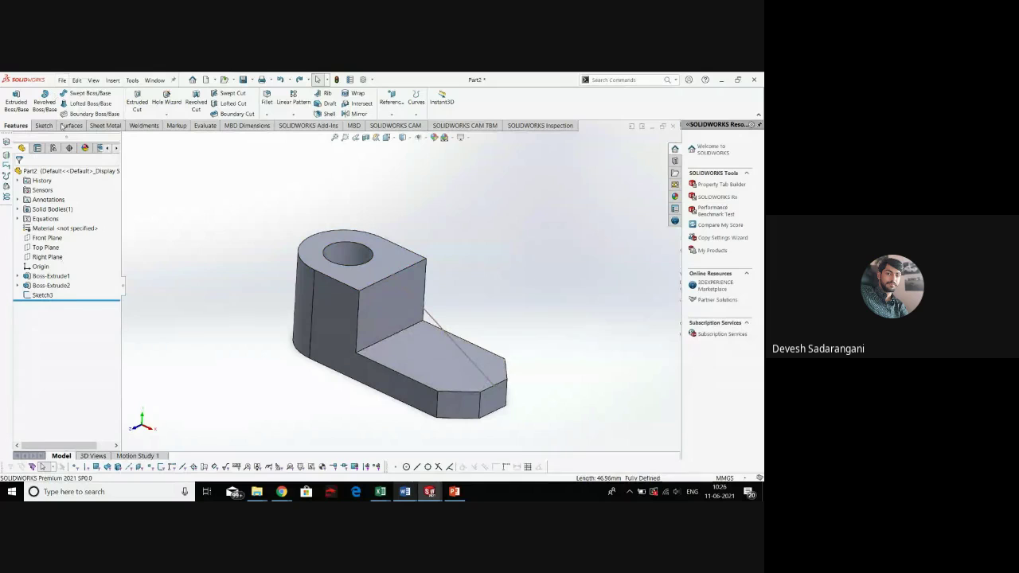
click(323, 95)
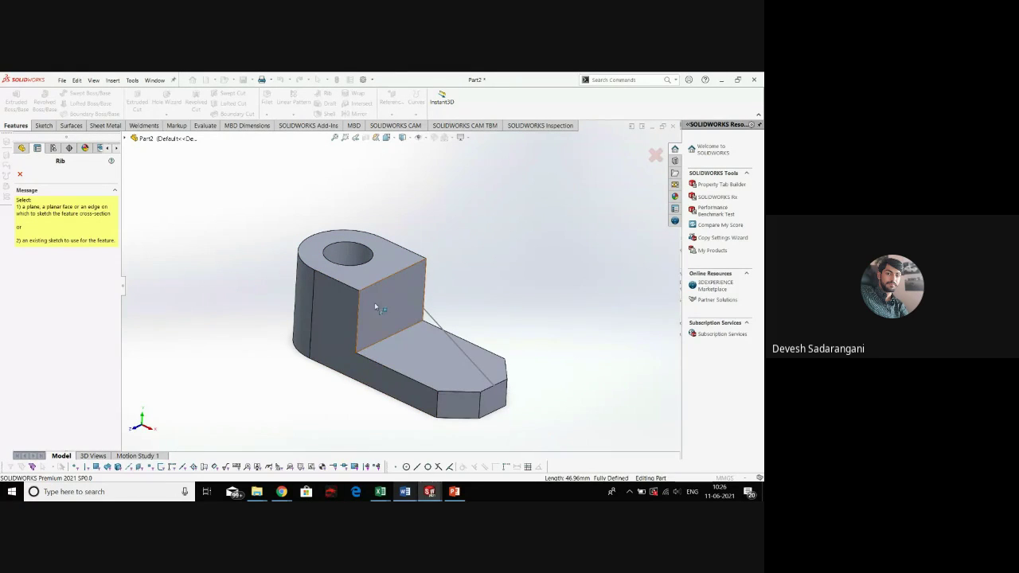
click(439, 328)
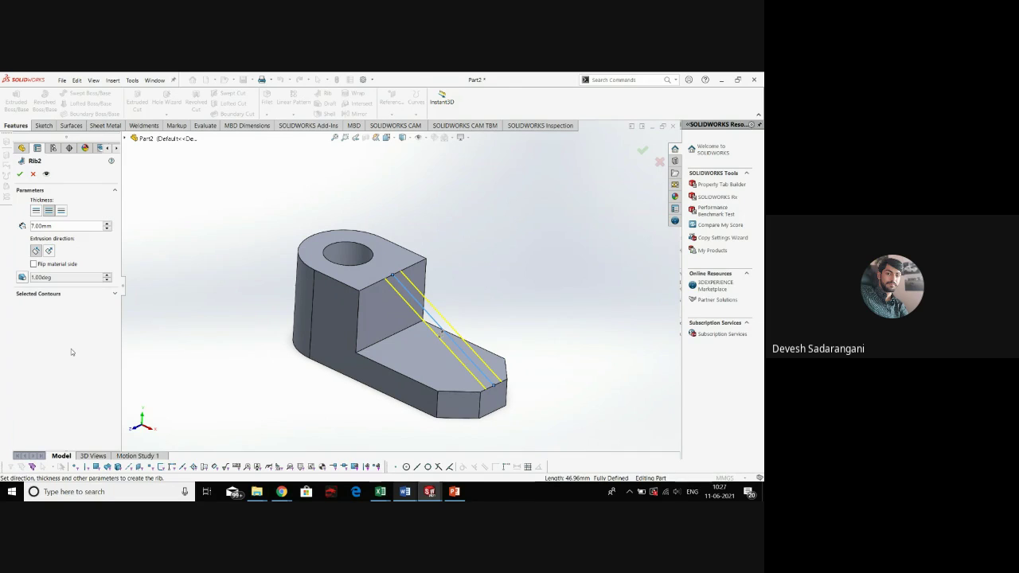
click(49, 251)
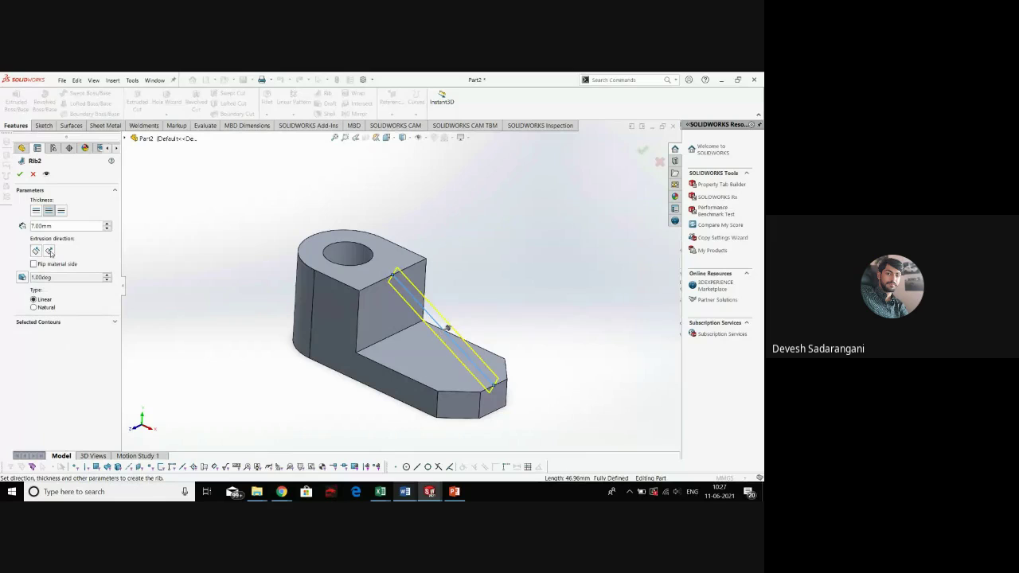
drag(351, 296, 366, 291)
click(35, 251)
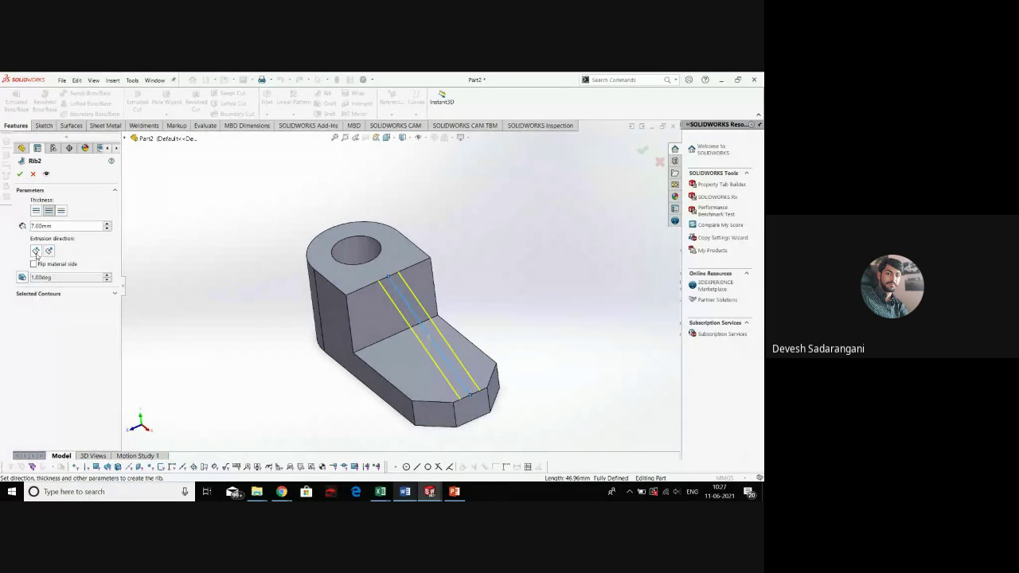
click(49, 251)
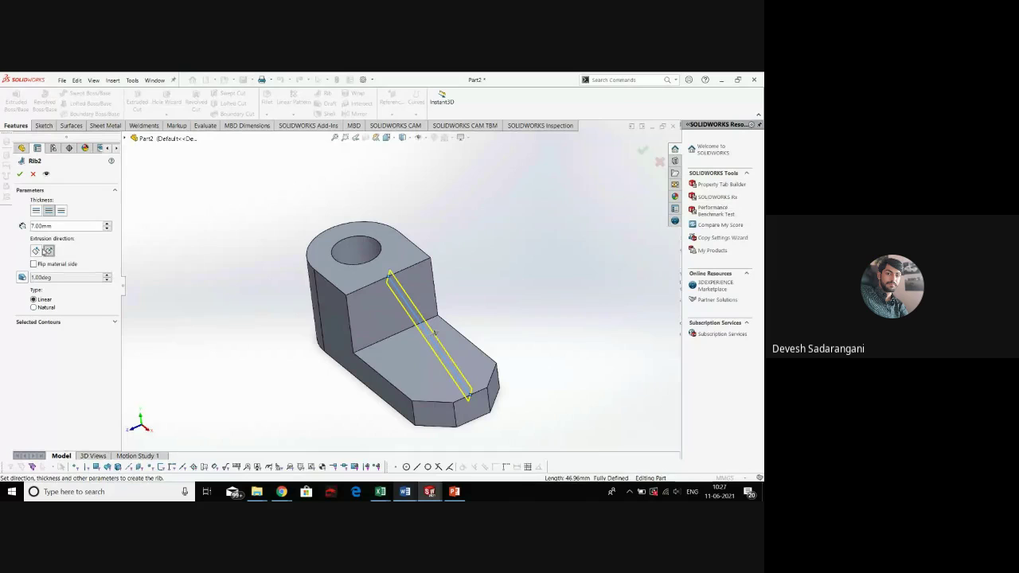
click(35, 251)
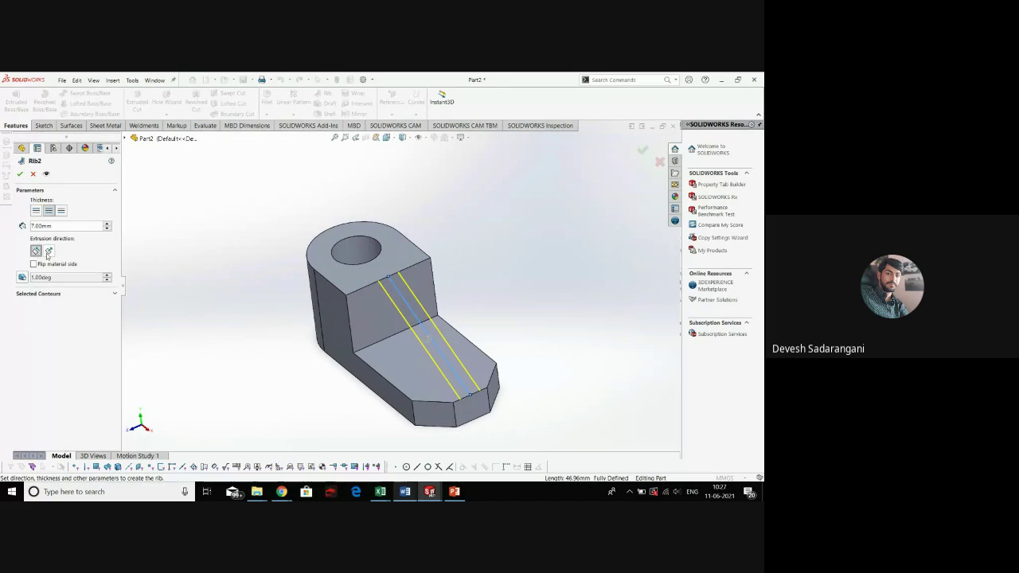
click(49, 251)
click(35, 252)
click(49, 251)
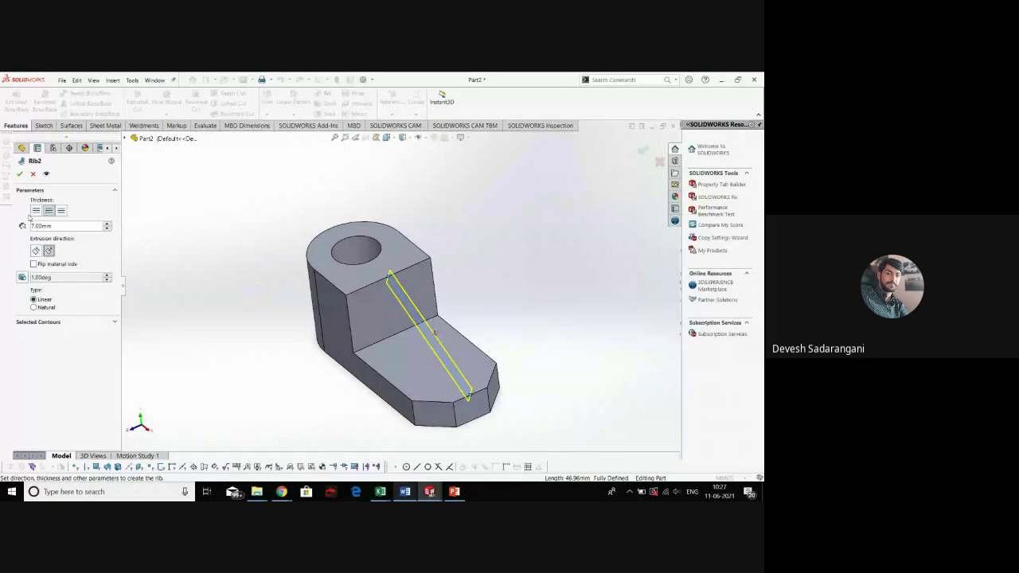
After the parallel-direction rib fails to rebuild, cancel and create the 7 mm rib as Rib5
click(20, 173)
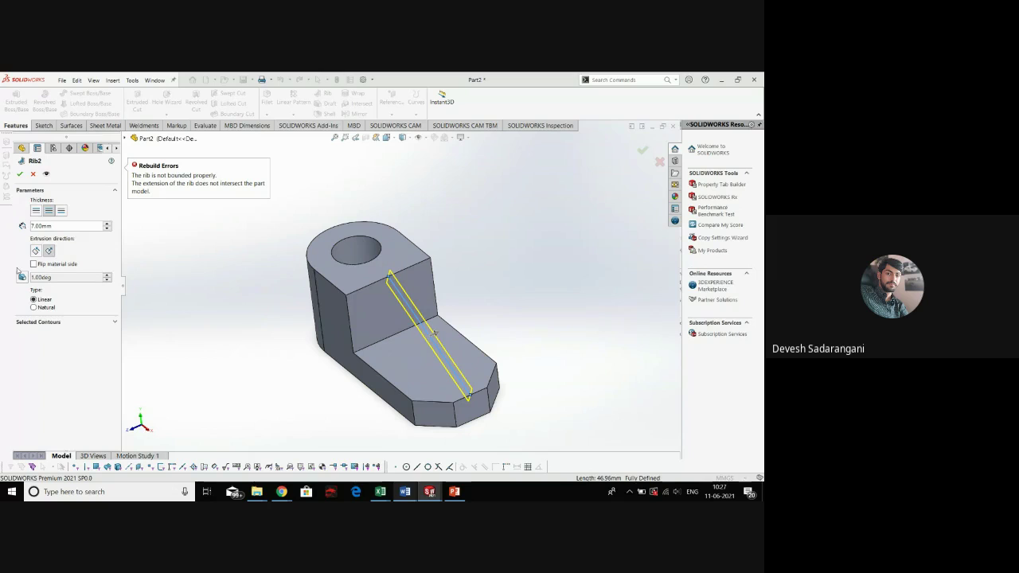
click(35, 251)
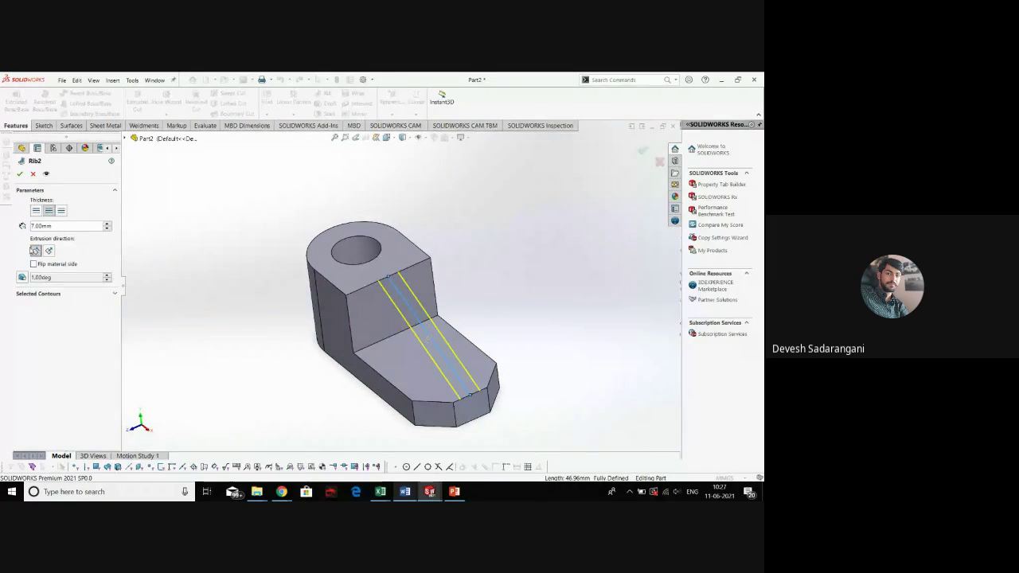
click(21, 173)
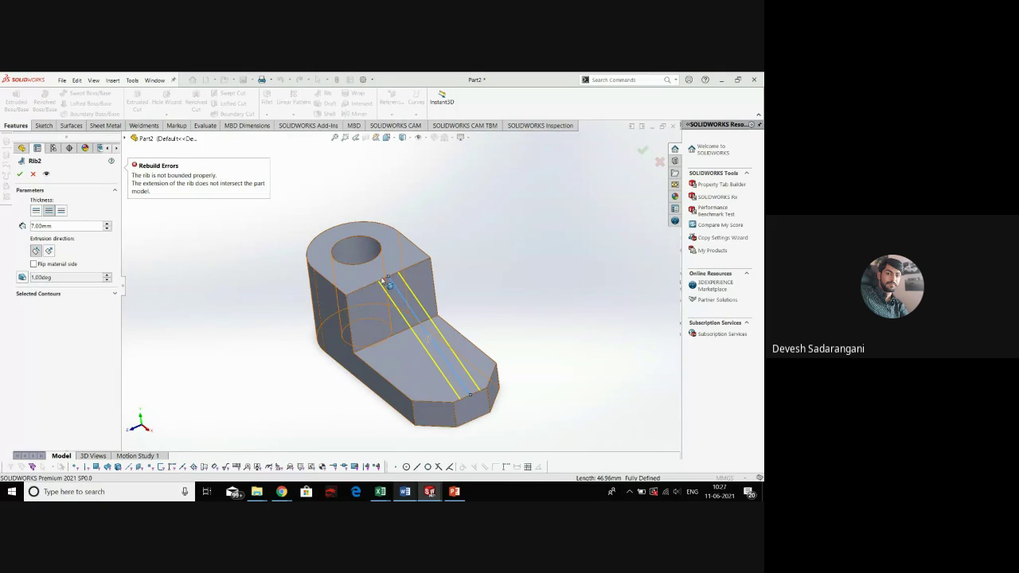
key(Escape)
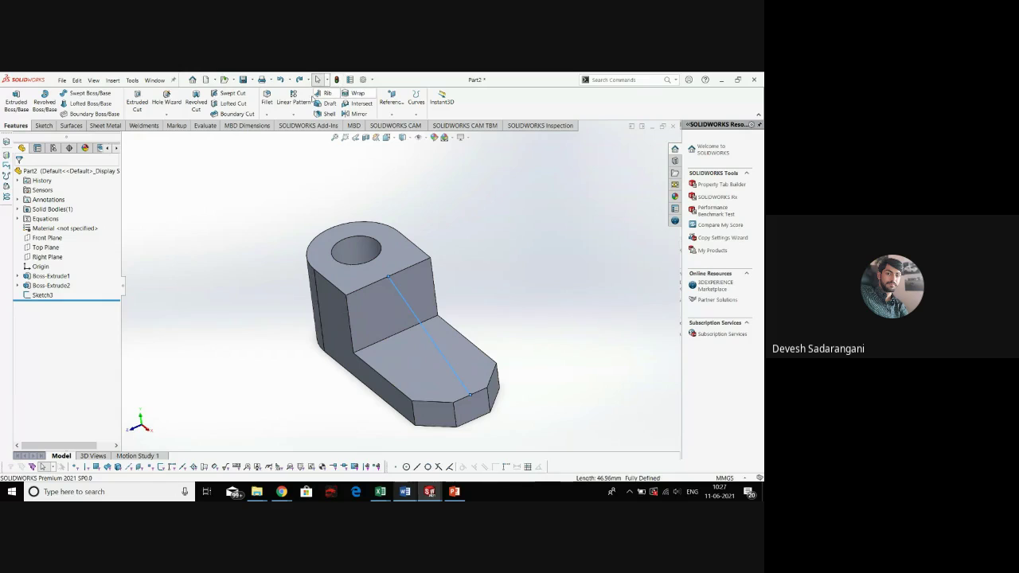
click(317, 95)
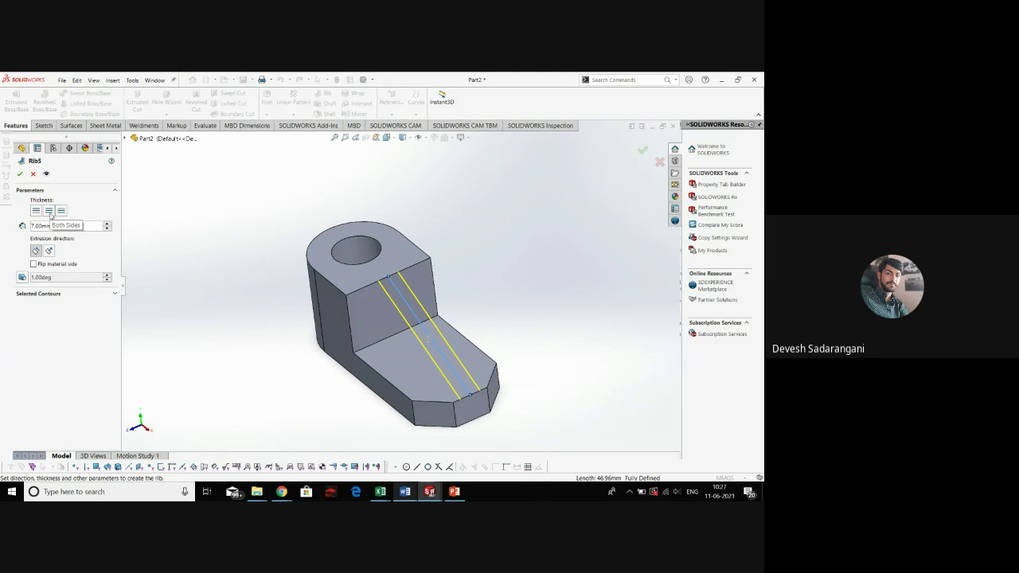
click(20, 174)
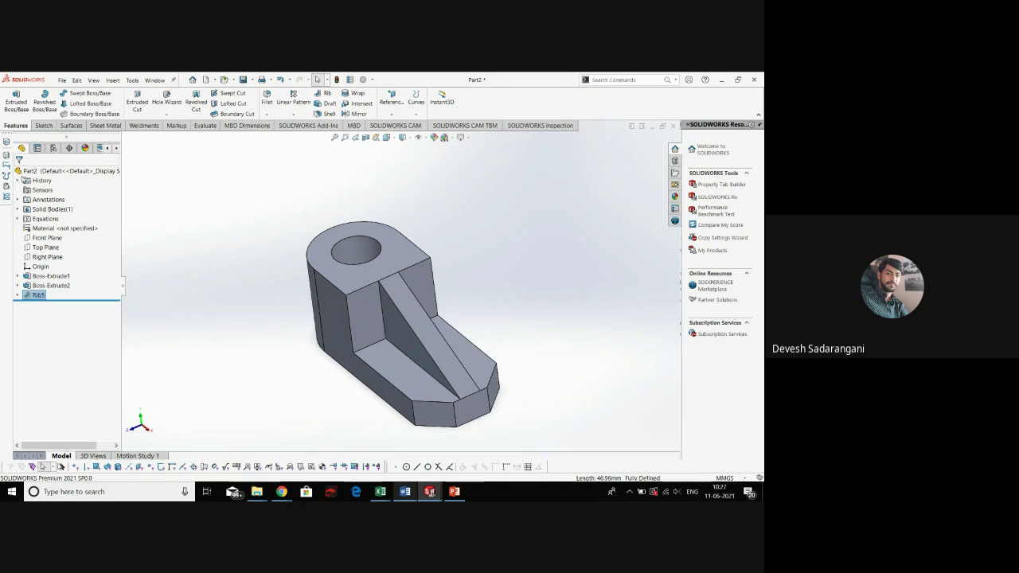
drag(500, 444, 487, 401)
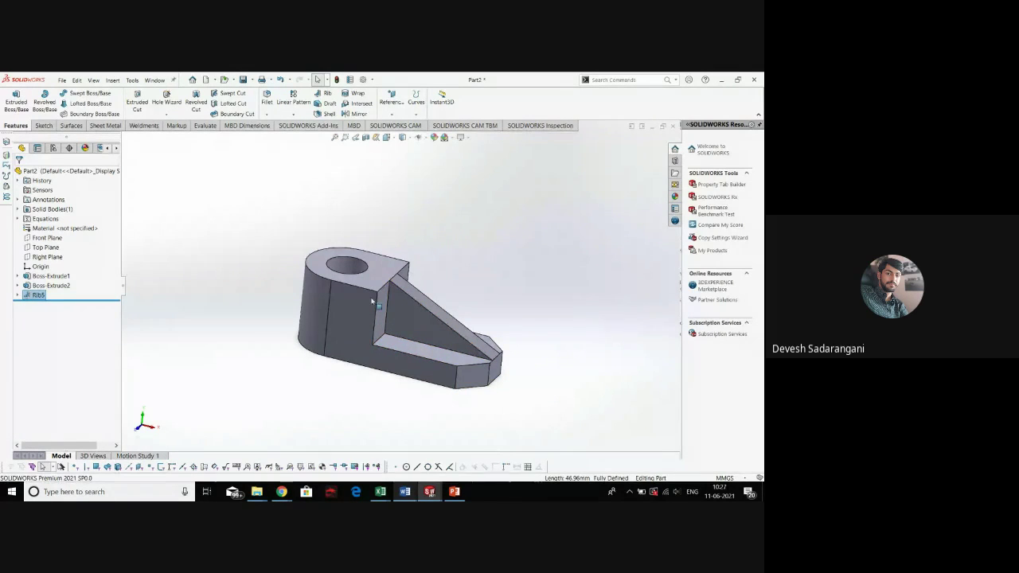
drag(374, 308, 390, 301)
key(ctrl+7)
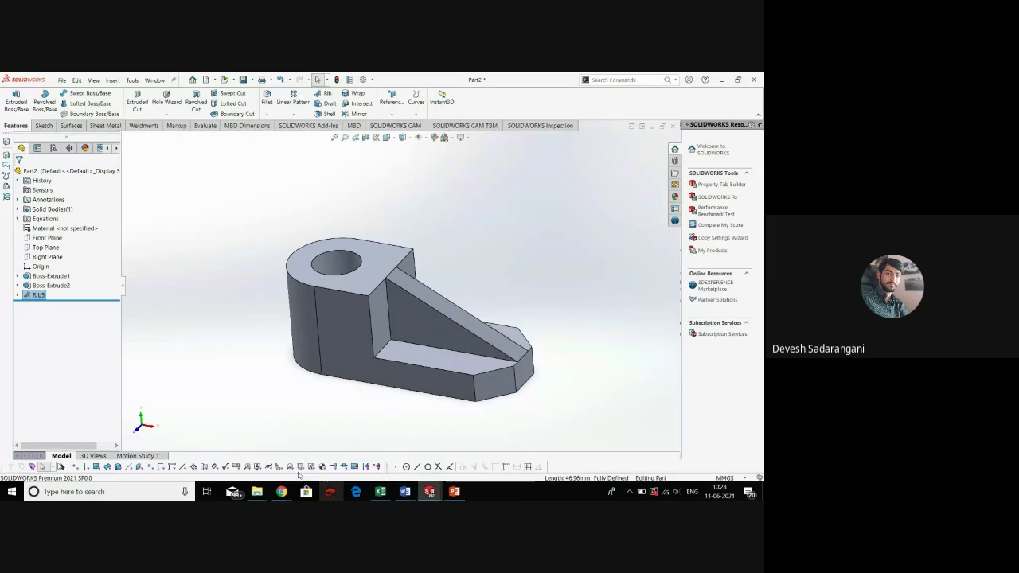
key(Escape)
click(448, 318)
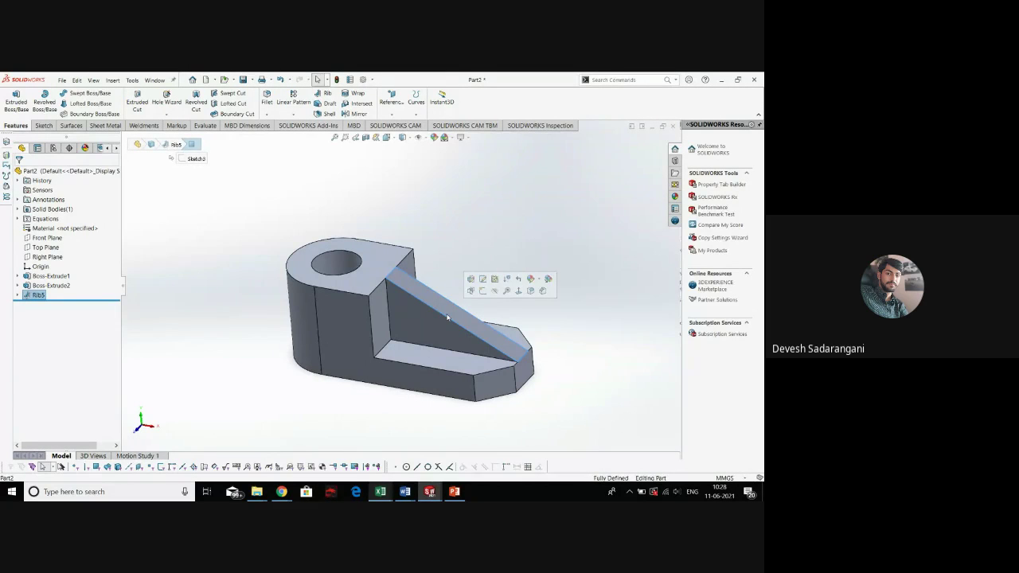
click(329, 204)
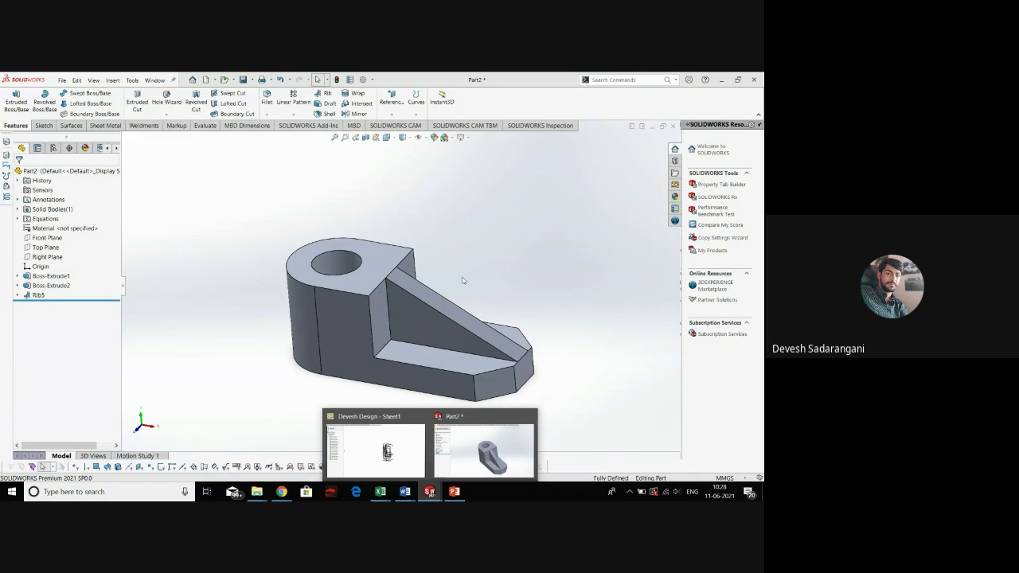
scroll(322, 266, up, 2)
scroll(322, 266, down, 2)
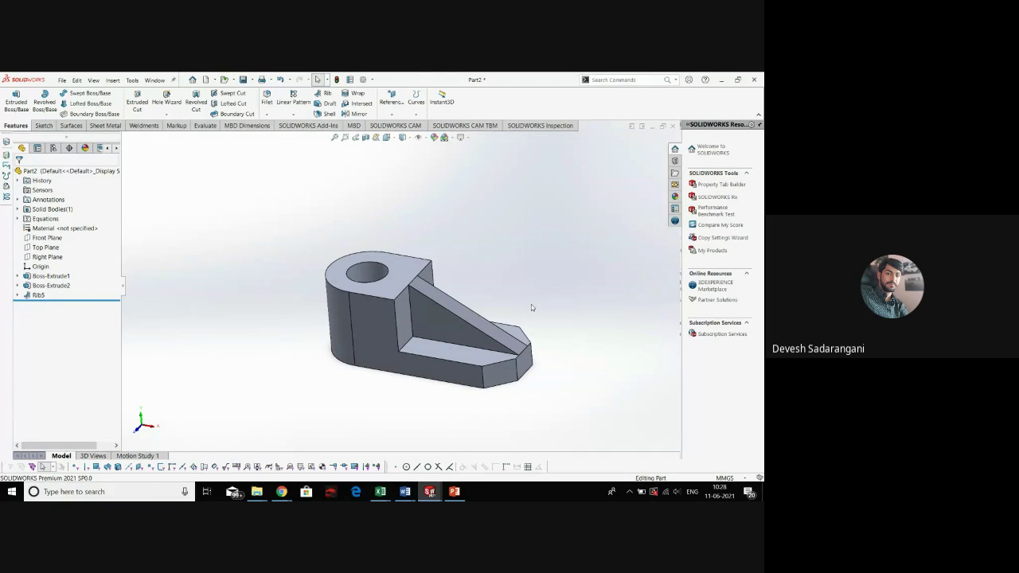
scroll(513, 351, up, 3)
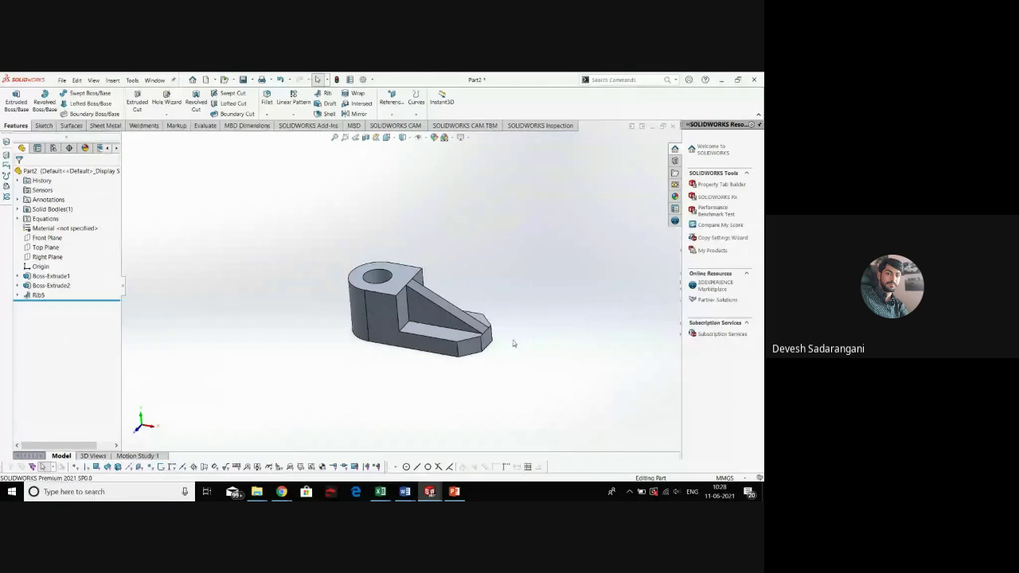
scroll(512, 340, down, 3)
drag(502, 330, 459, 357)
scroll(462, 350, up, 2)
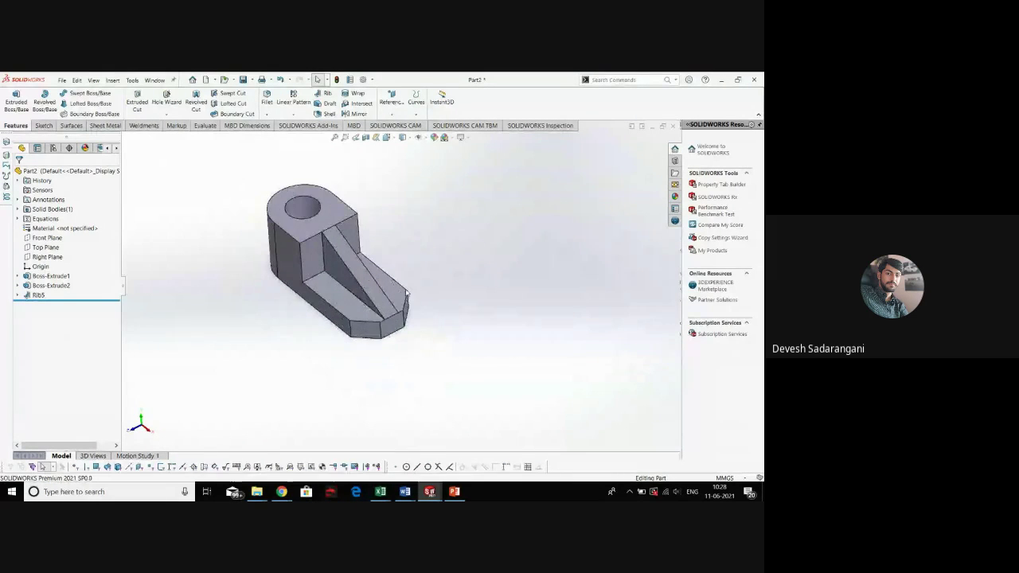
scroll(367, 230, down, 2)
scroll(367, 230, up, 2)
mouse_move(257, 244)
mouse_down()
mouse_move(275, 253)
mouse_move(259, 244)
mouse_up()
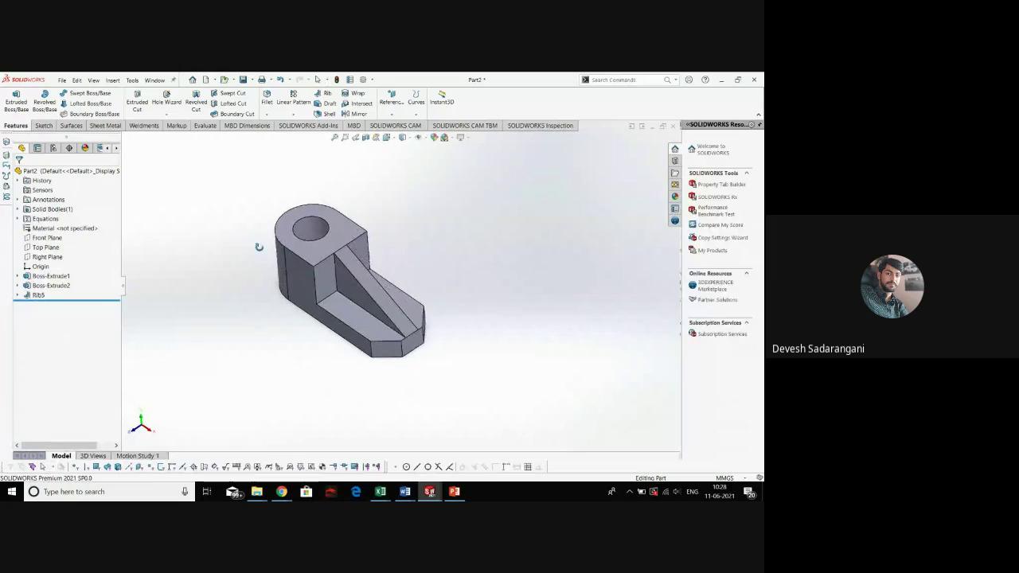
key(f)
click(38, 294)
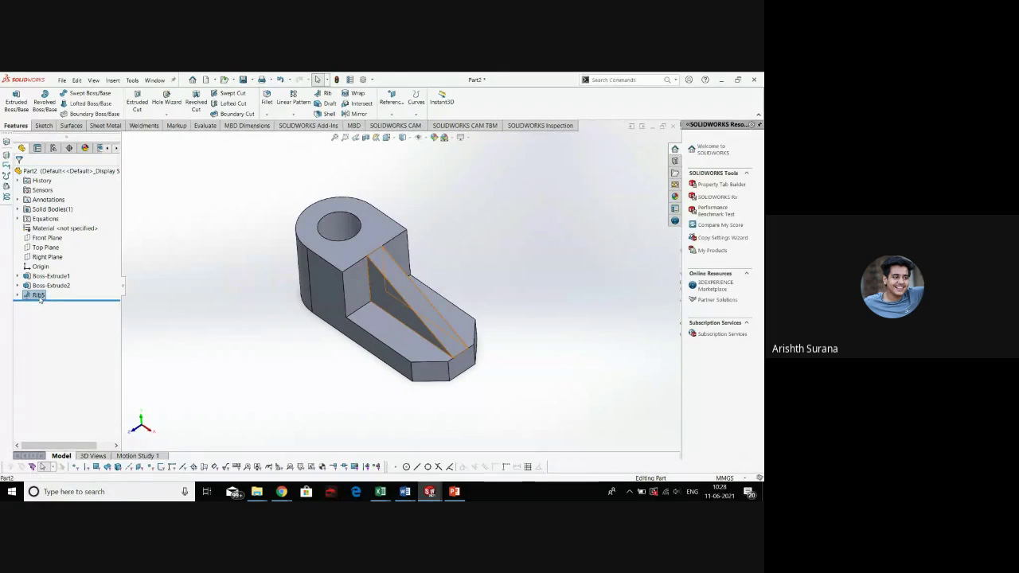
click(297, 330)
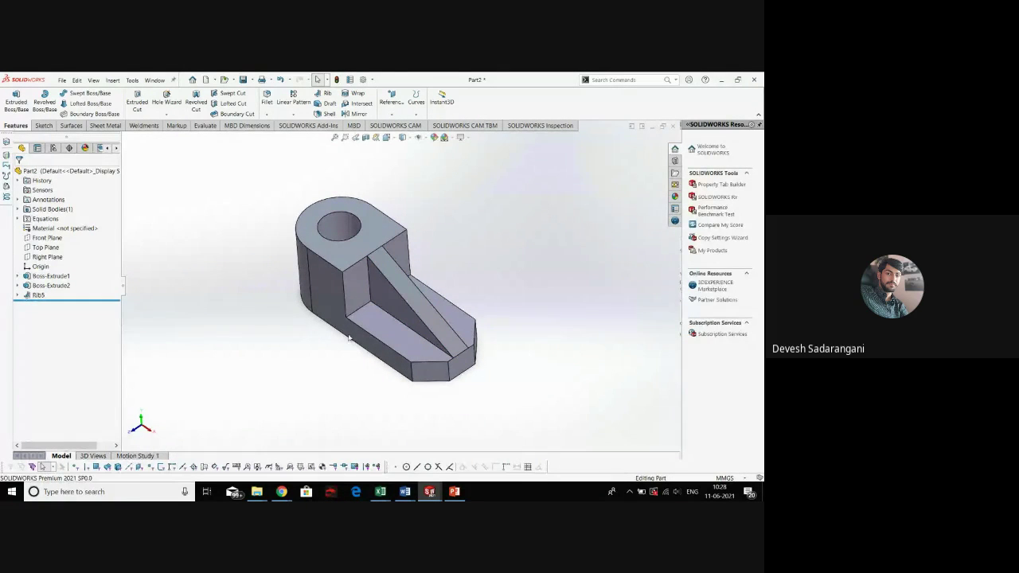
drag(430, 351, 425, 331)
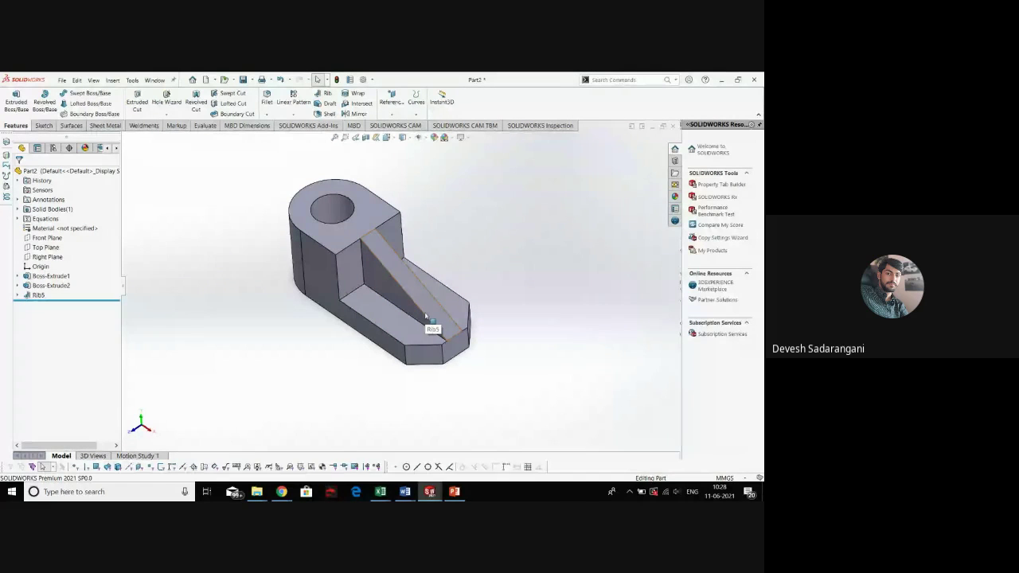
mouse_move(281, 492)
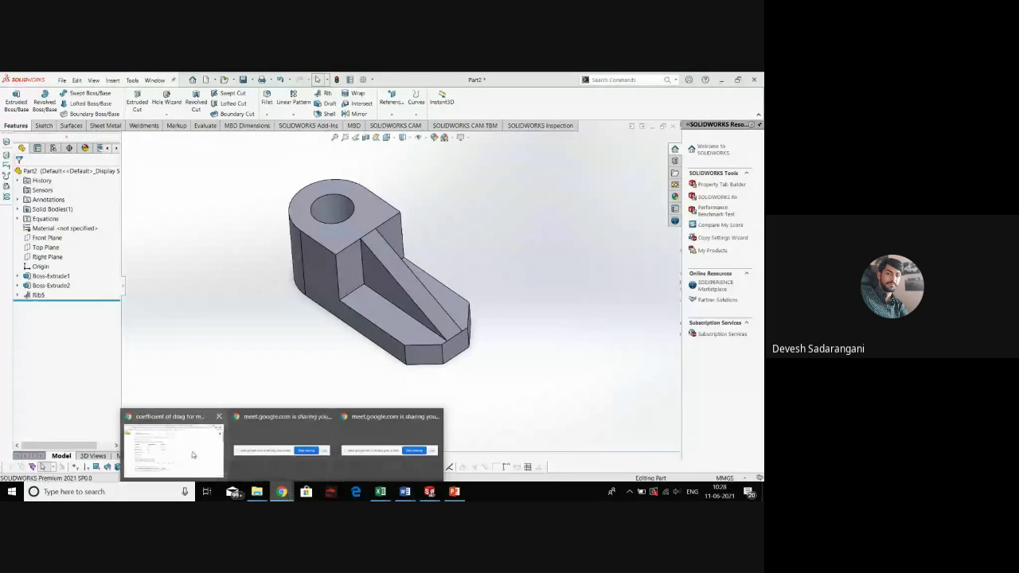
click(248, 448)
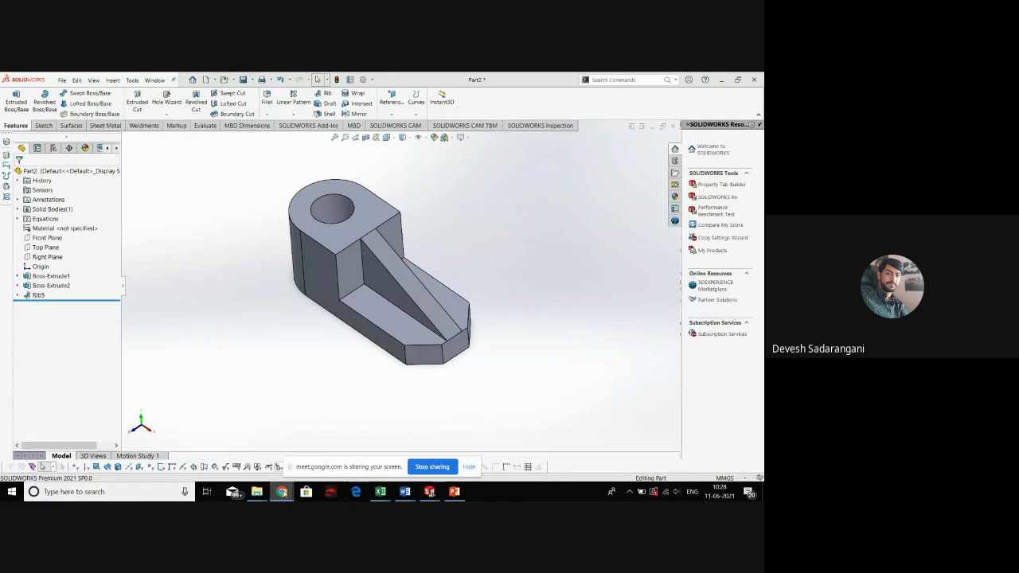
mouse_move(282, 491)
click(269, 468)
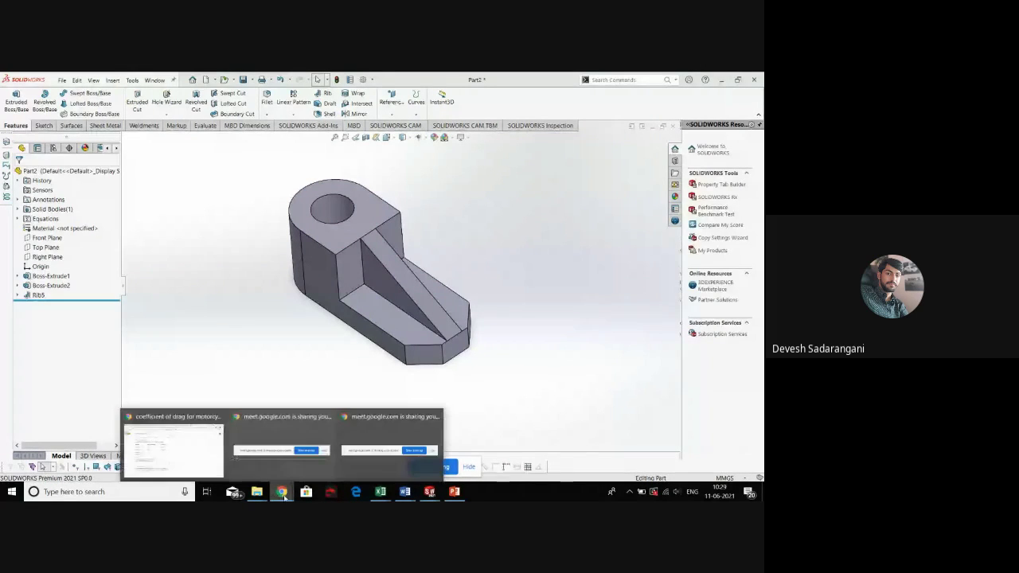
Glance over the drag-coefficient results and the Meet call, then return to Part2
click(196, 448)
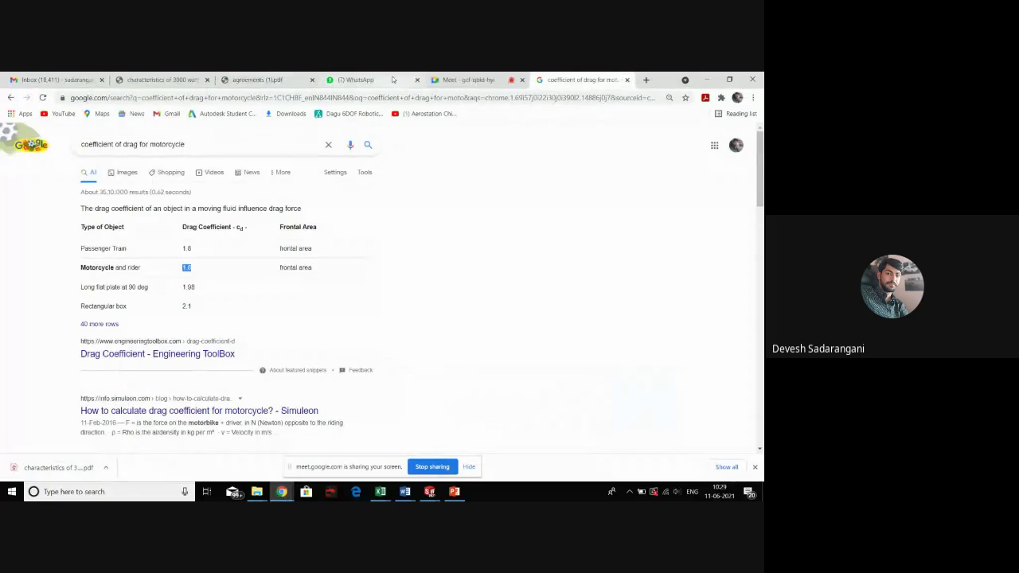
click(456, 79)
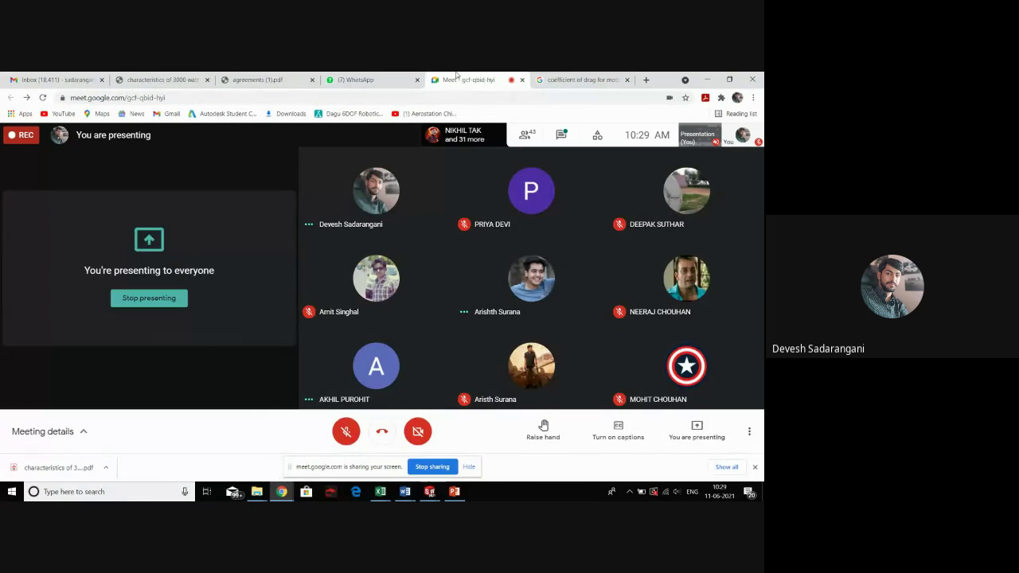
mouse_move(430, 493)
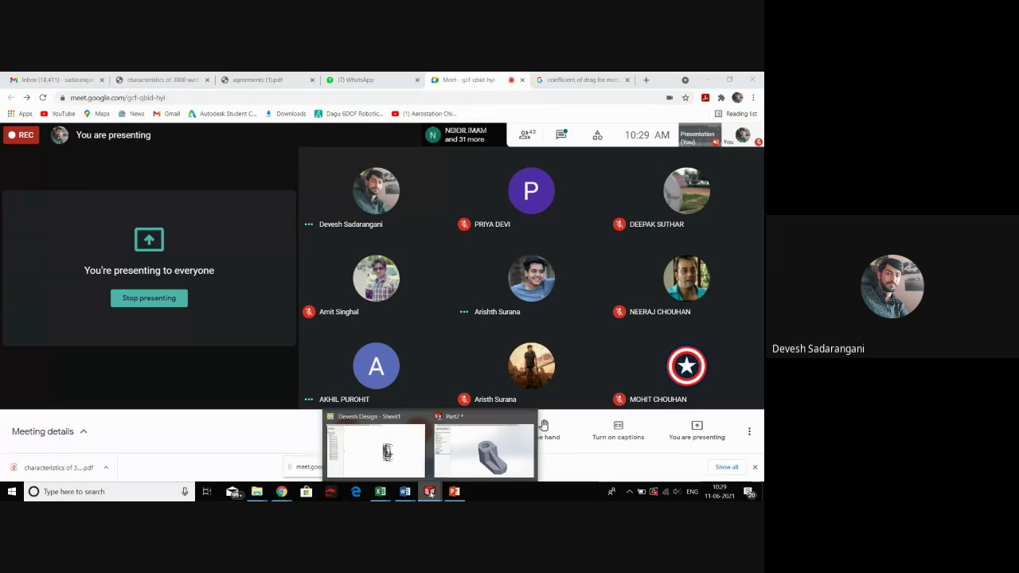
click(481, 452)
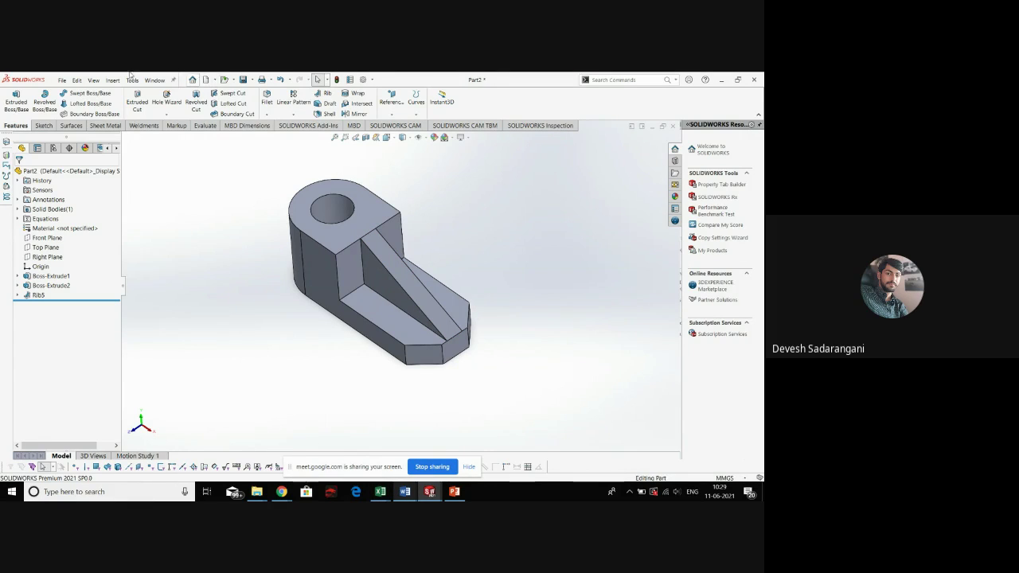
Shell the part with a 2 mm wall thickness, leaving the top face open
click(328, 114)
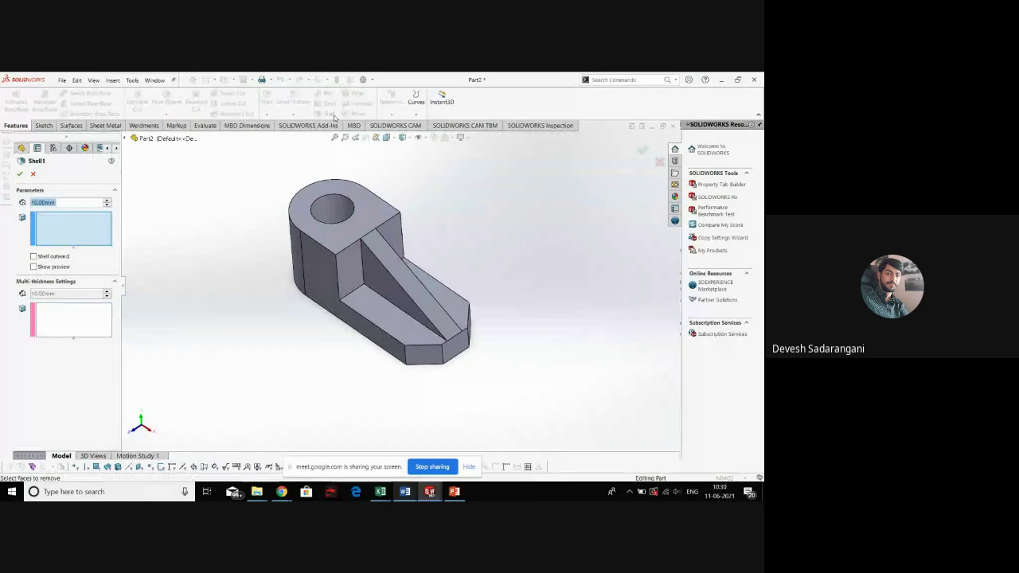
click(377, 215)
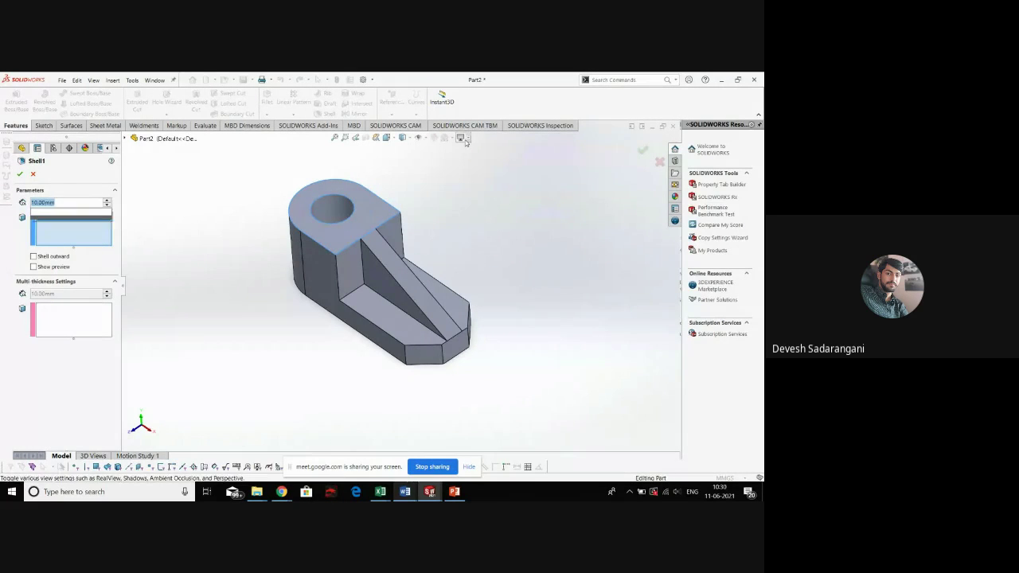
text(2)
key(Return)
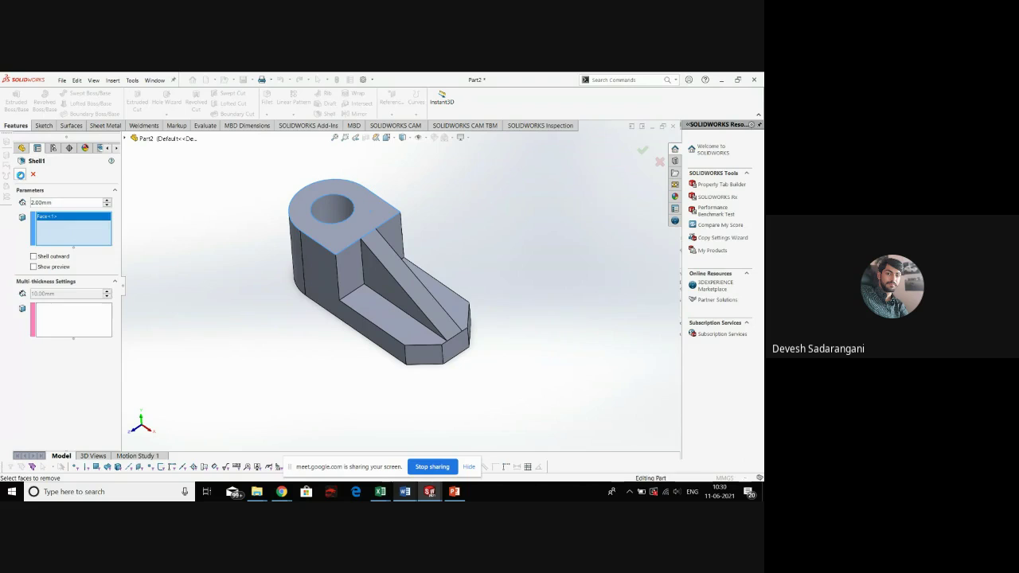
click(21, 174)
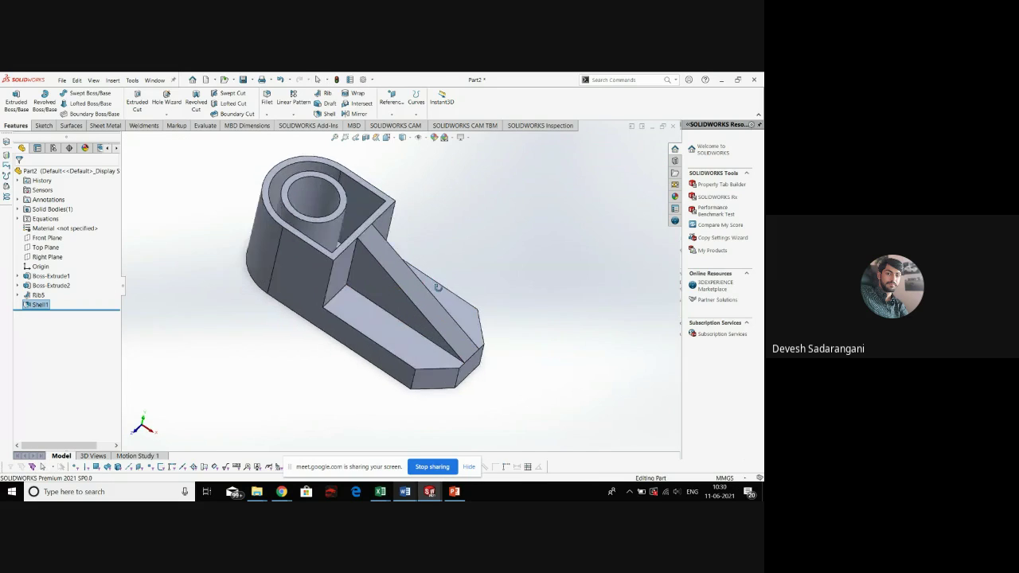
Inspect the hollowed part in wireframe, then shaded with edges, and select Shell1 for removal
drag(438, 288, 406, 155)
scroll(395, 295, down, 3)
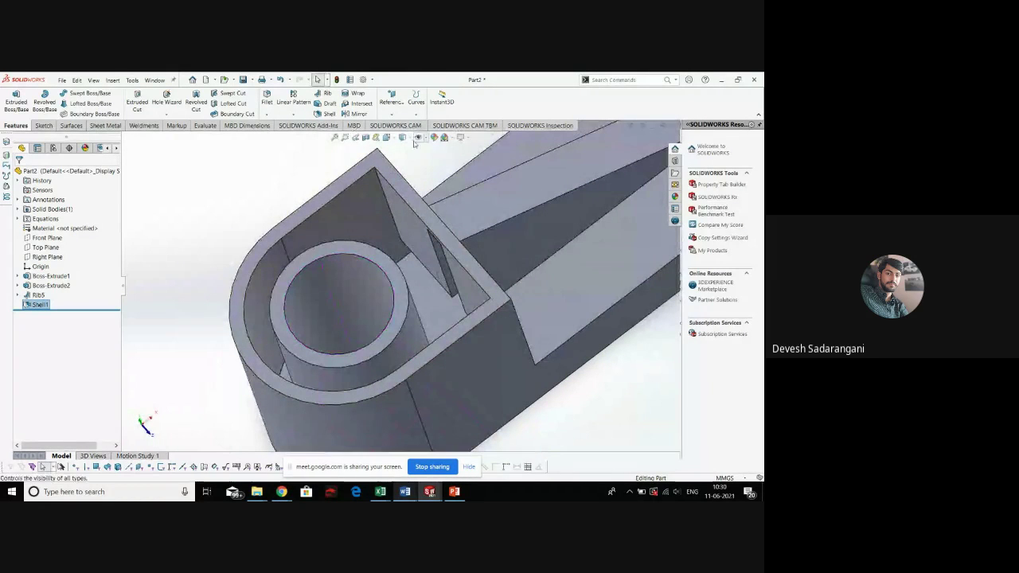
click(414, 142)
click(399, 195)
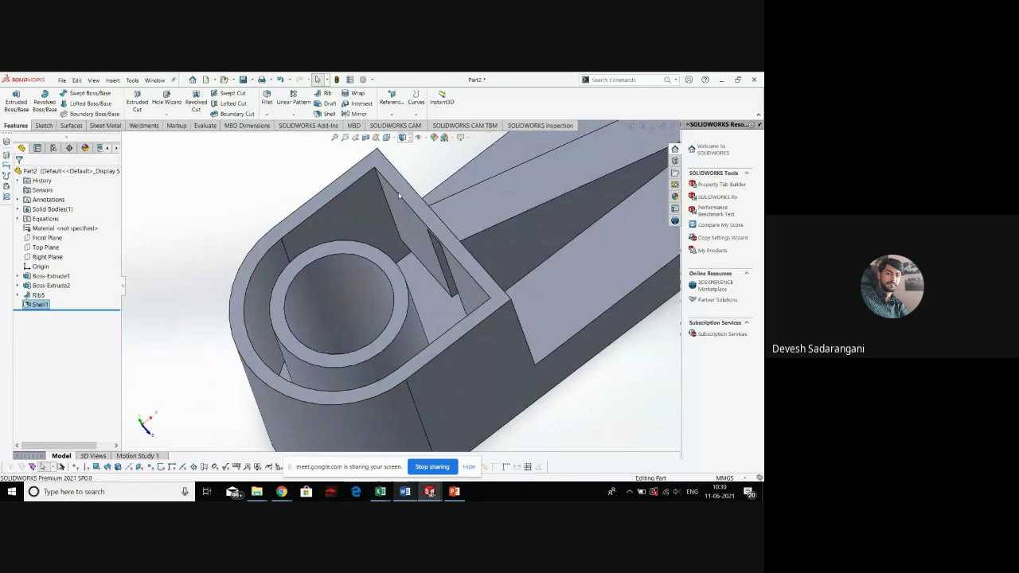
mouse_move(399, 195)
mouse_down()
mouse_move(391, 200)
mouse_move(363, 132)
mouse_move(350, 203)
mouse_move(415, 247)
mouse_up()
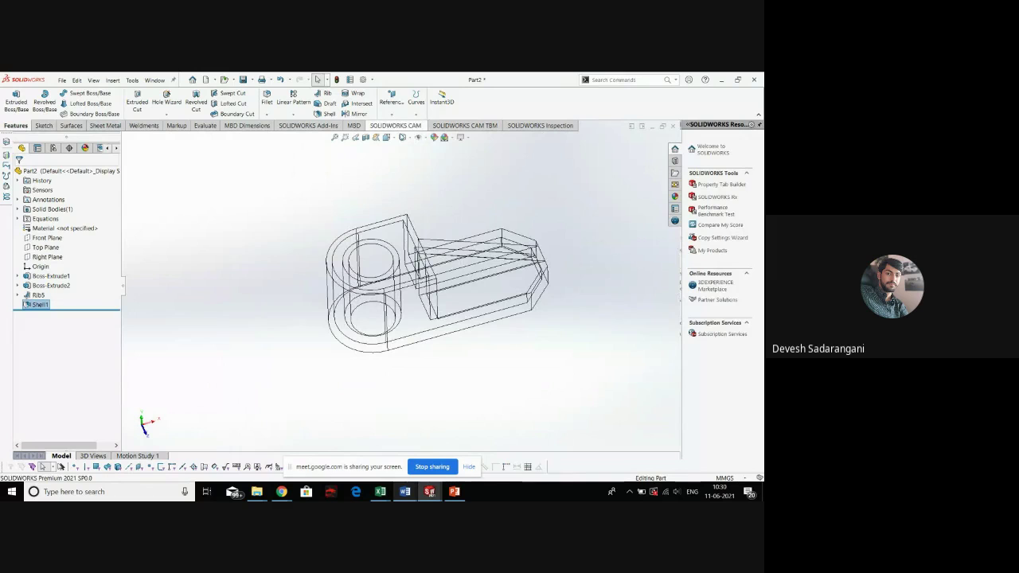
click(407, 139)
click(405, 148)
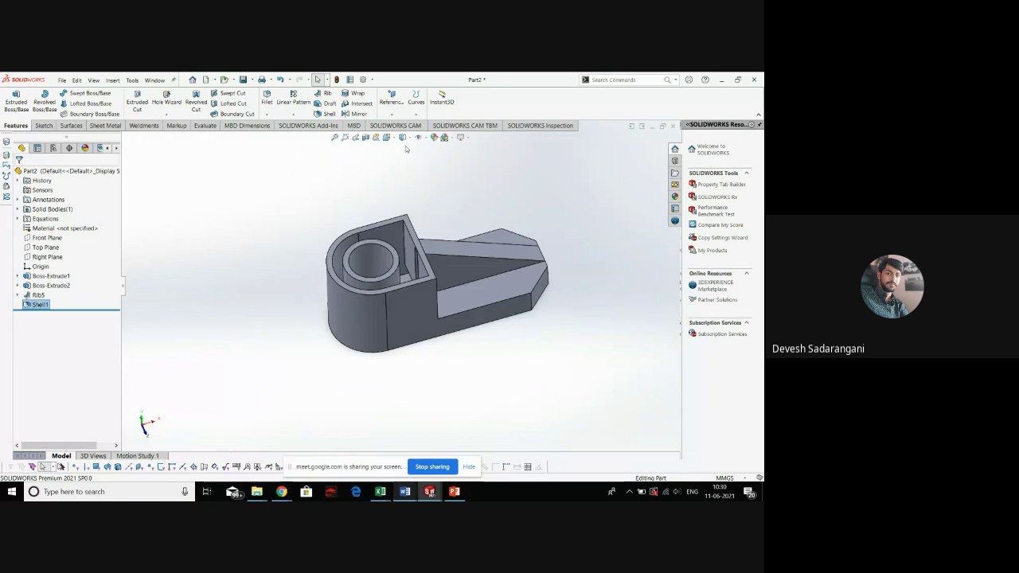
click(408, 140)
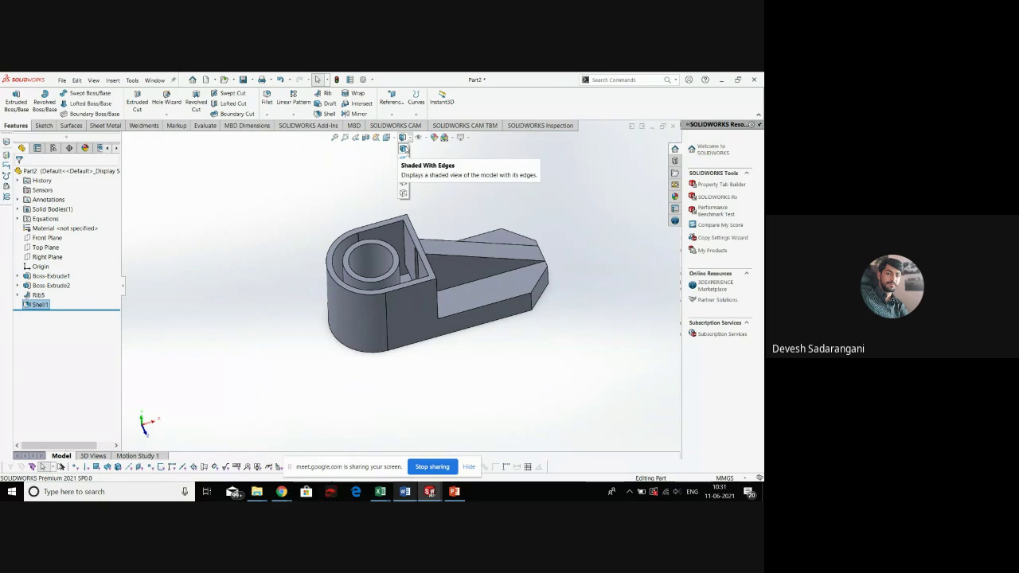
click(38, 303)
Delete Shell1 and orbit the now-solid bracket to check it
key(Delete)
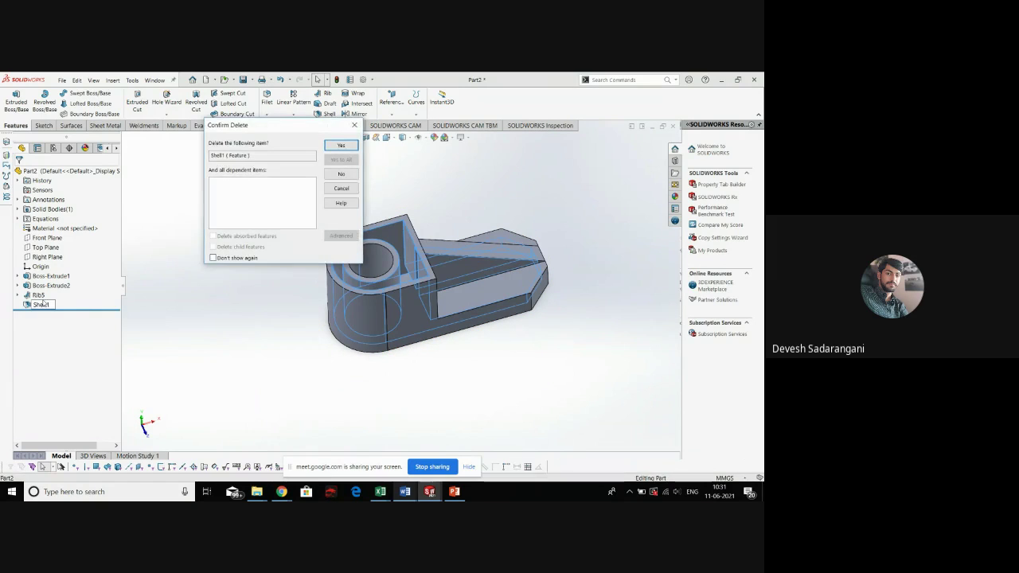
key(Return)
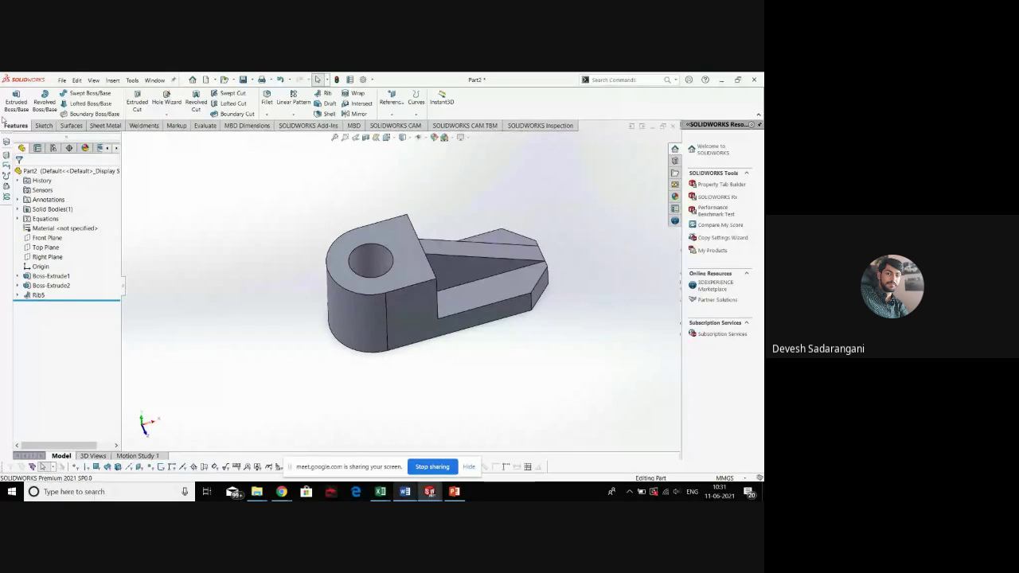
scroll(307, 256, up, 2)
scroll(449, 311, down, 2)
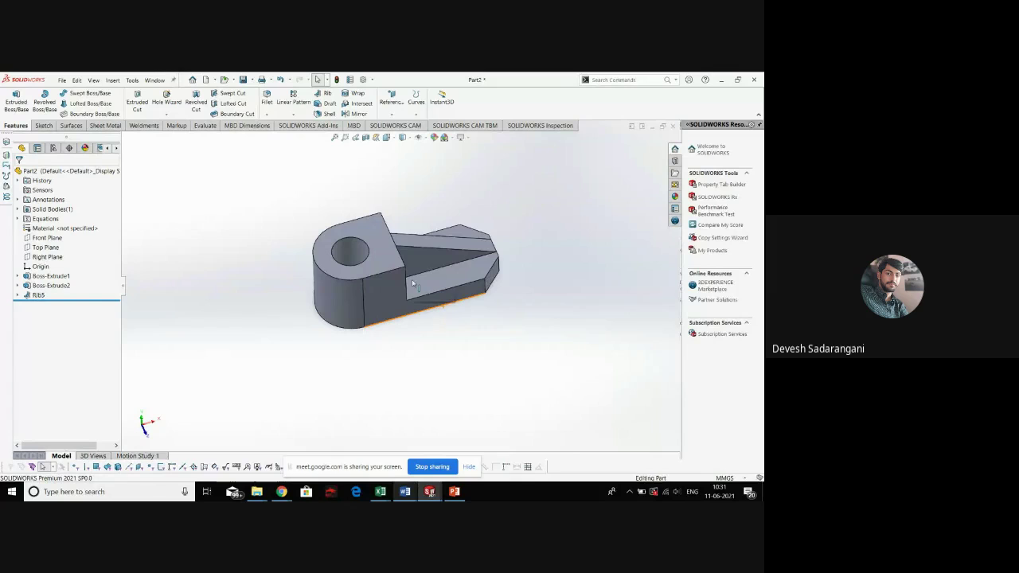
drag(411, 249, 446, 259)
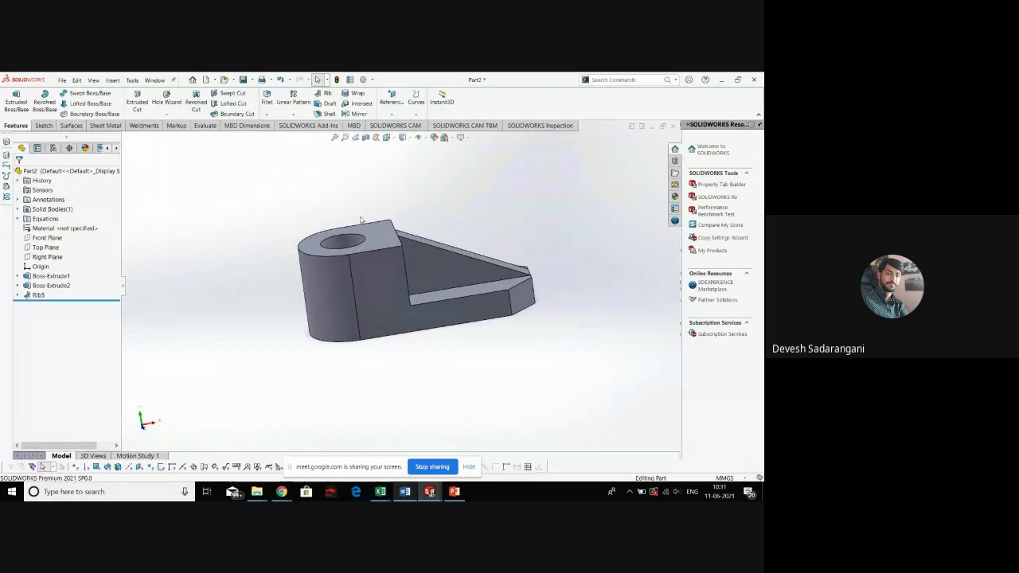
scroll(445, 259, down, 1)
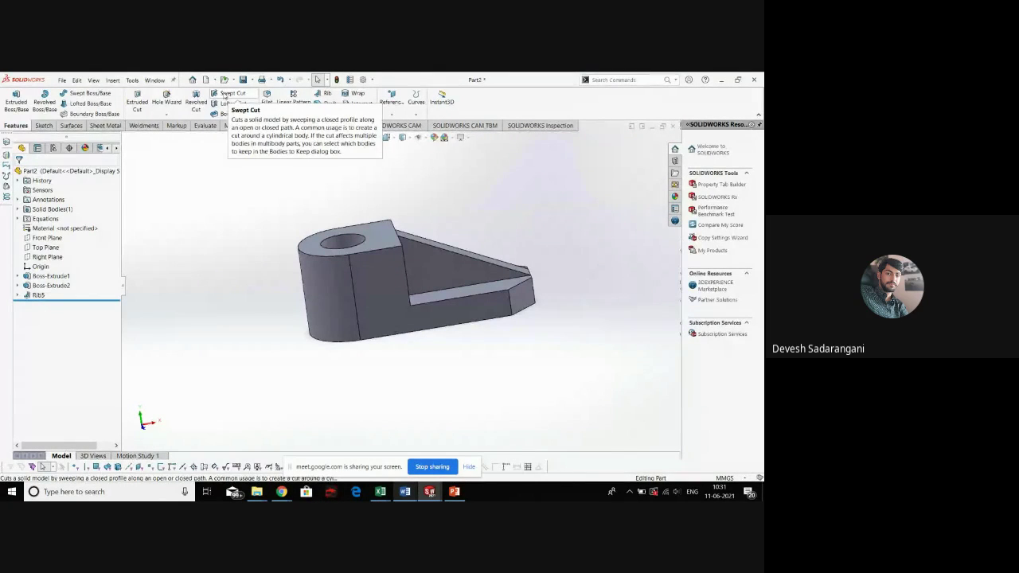
Box-select the entire part's edges and faces and attempt to delete them
drag(240, 207, 625, 410)
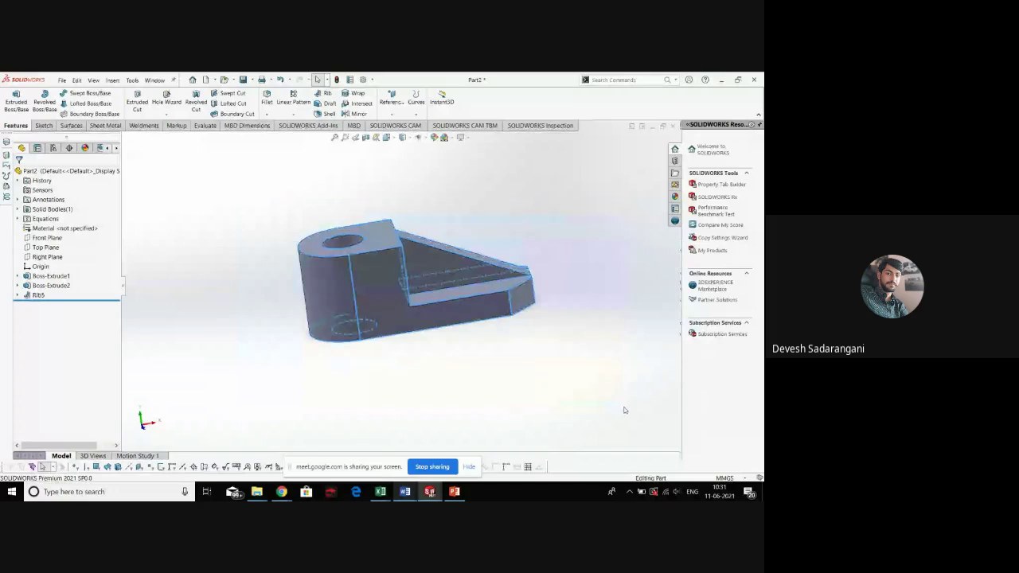
key(Delete)
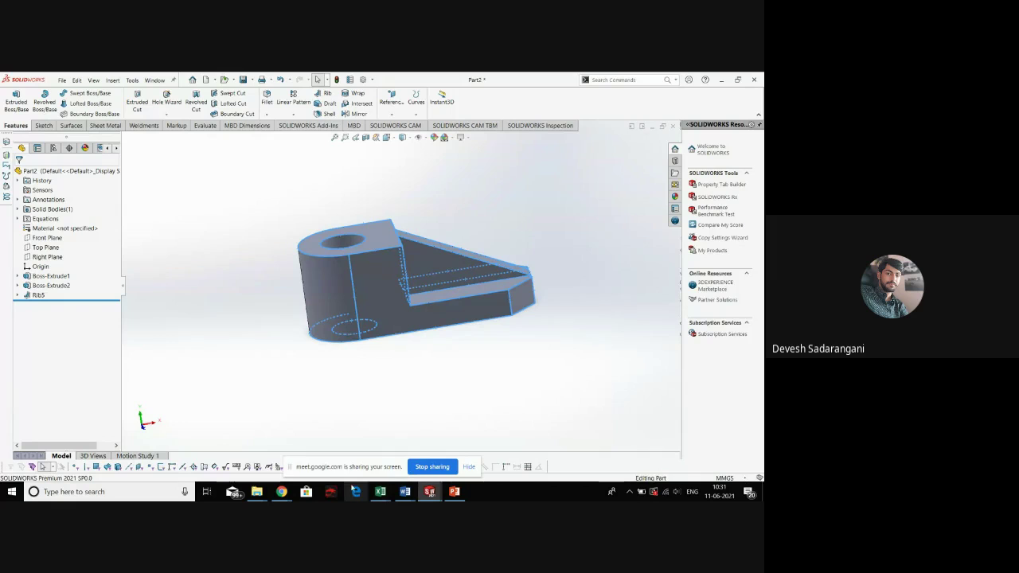
mouse_move(411, 487)
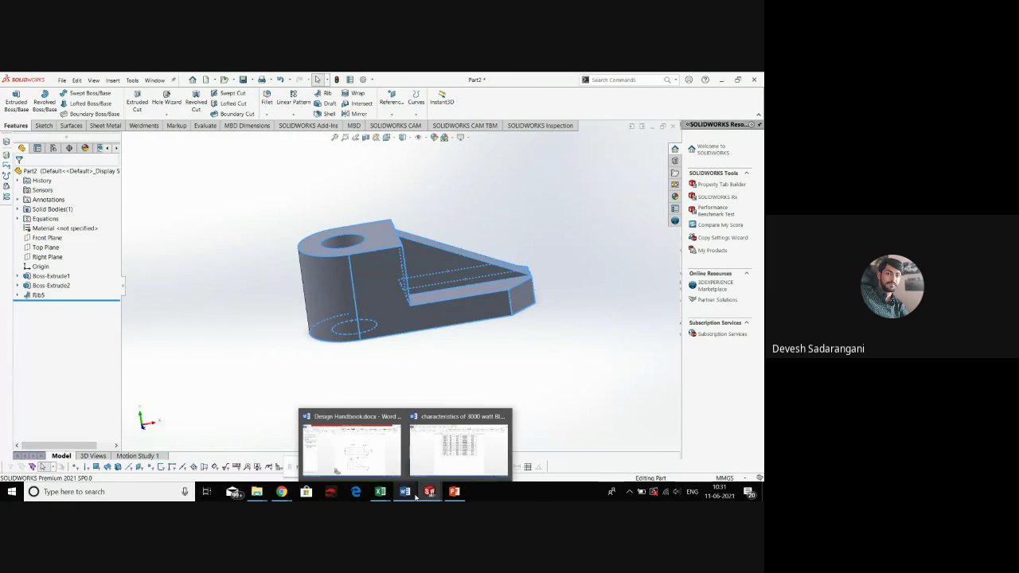
Scroll Design Handbook.docx to page 87's auger drawing (42.6, 26) and nudge the picture right
click(327, 451)
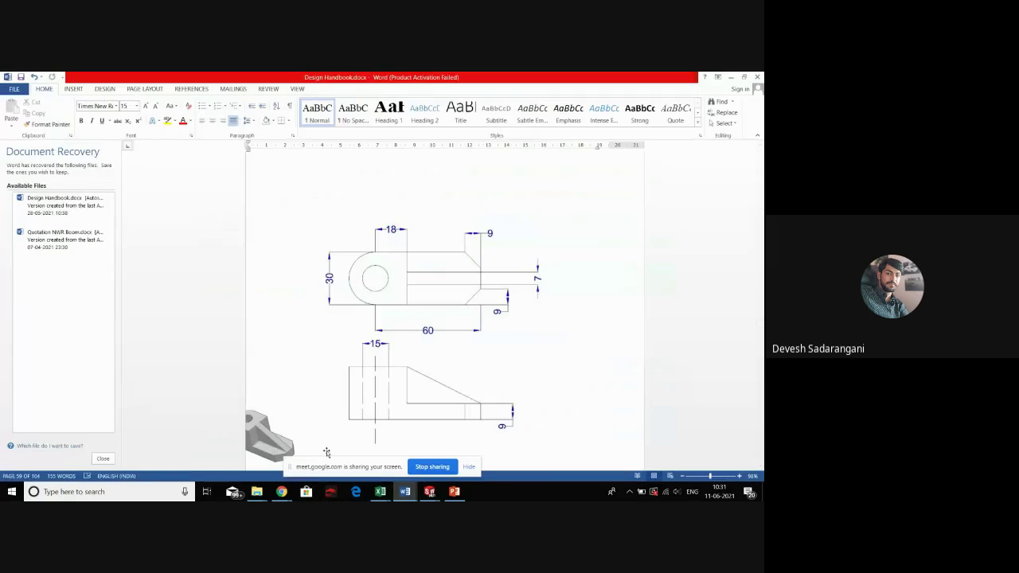
scroll(337, 388, down, 5)
scroll(337, 388, up, 8)
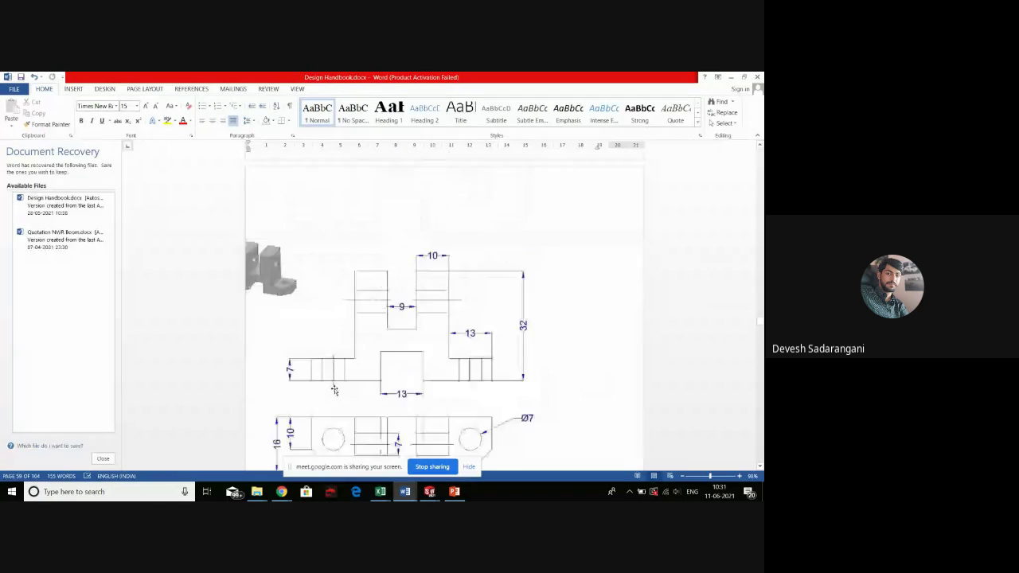
scroll(338, 380, down, 5)
scroll(340, 378, down, 20)
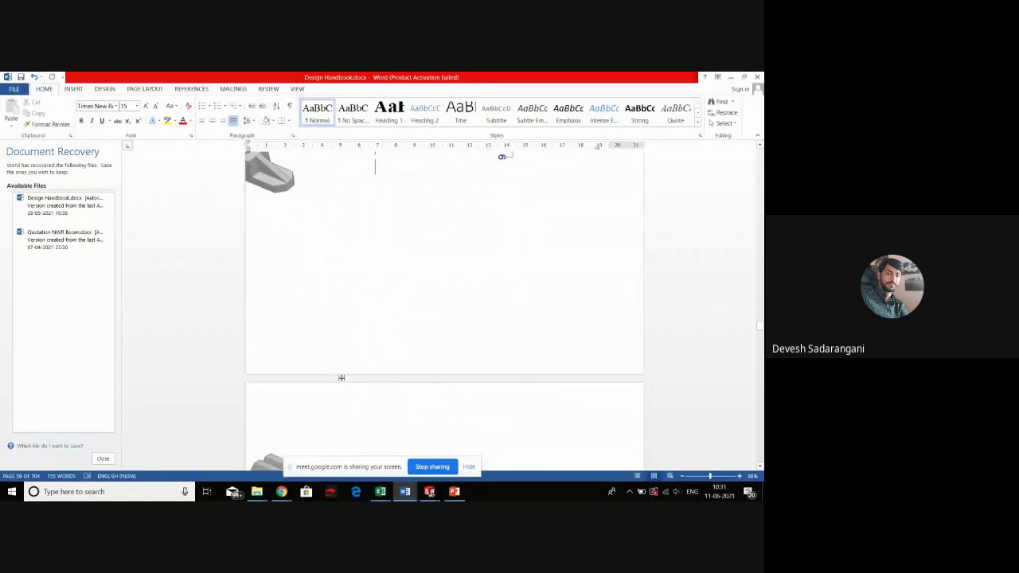
scroll(342, 370, down, 20)
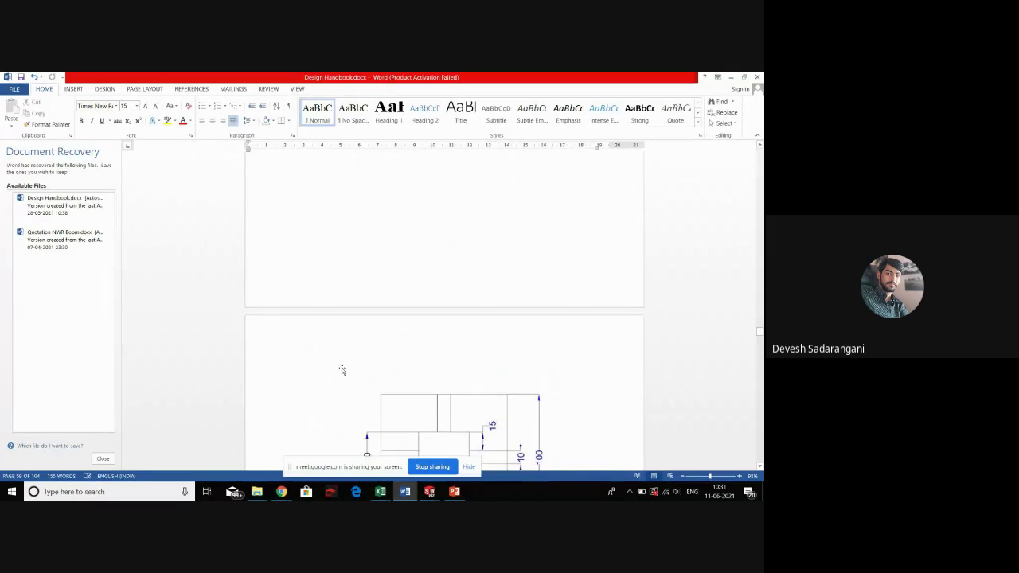
scroll(340, 362, down, 20)
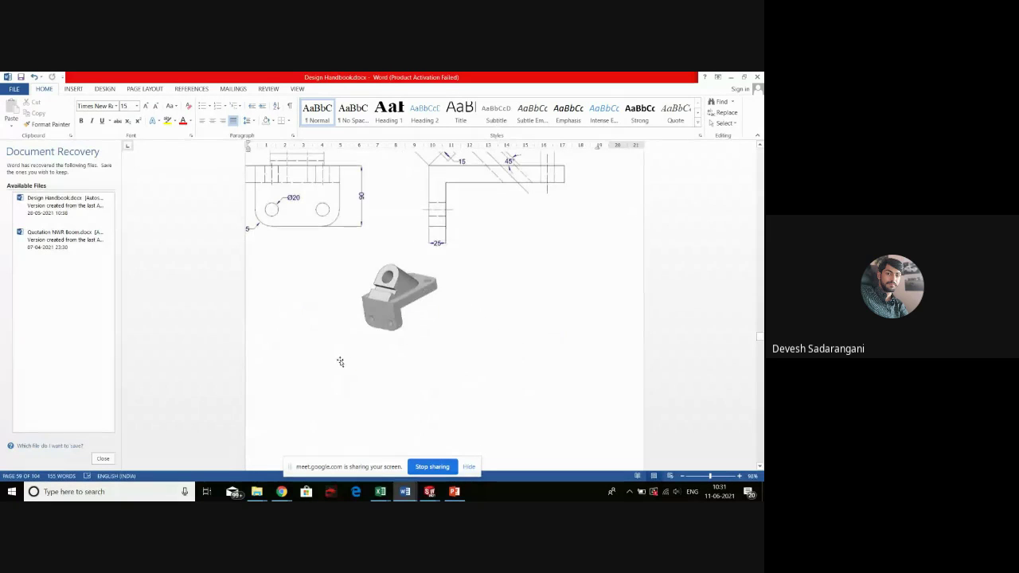
scroll(340, 363, down, 20)
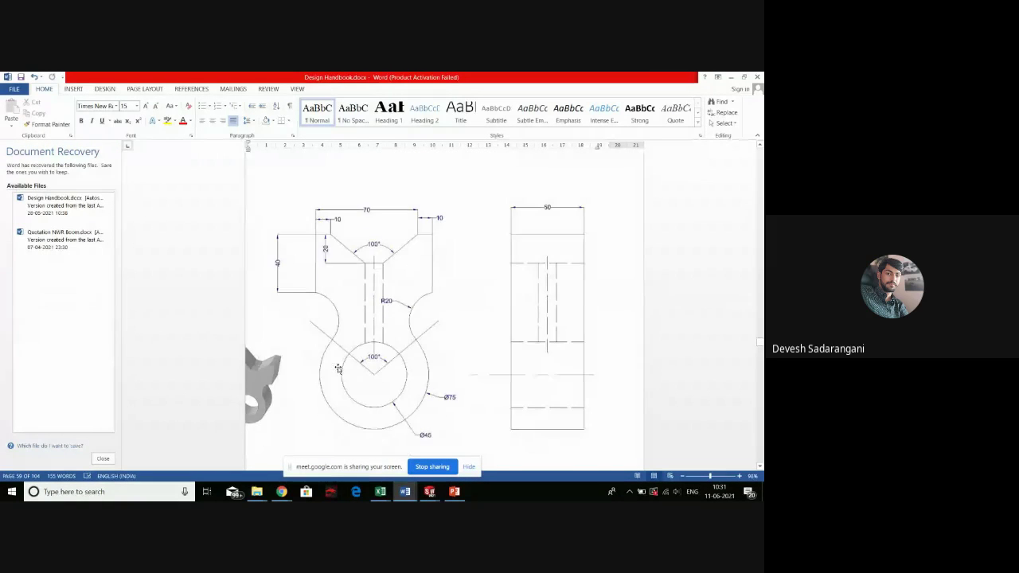
scroll(340, 364, down, 20)
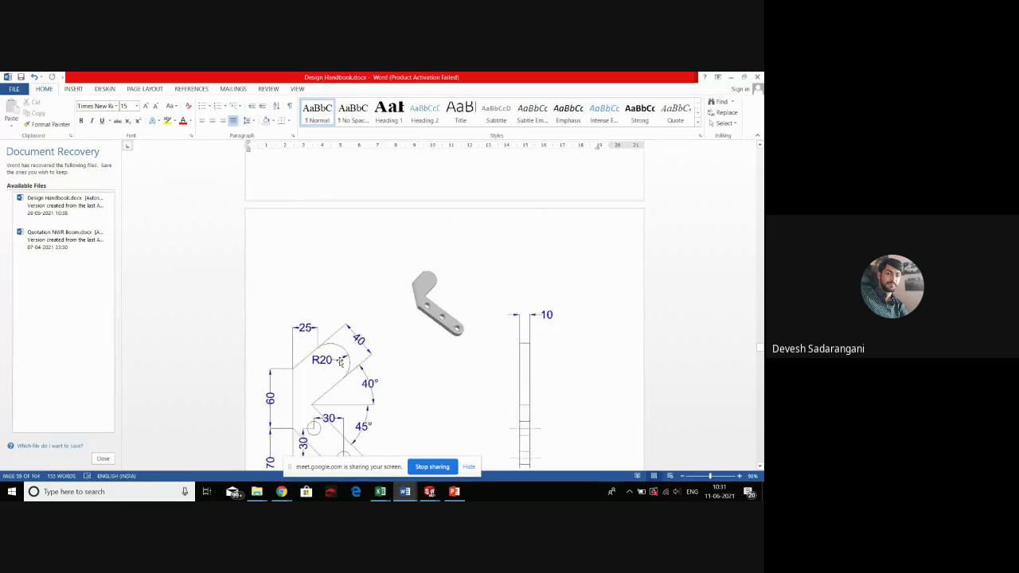
scroll(339, 360, down, 20)
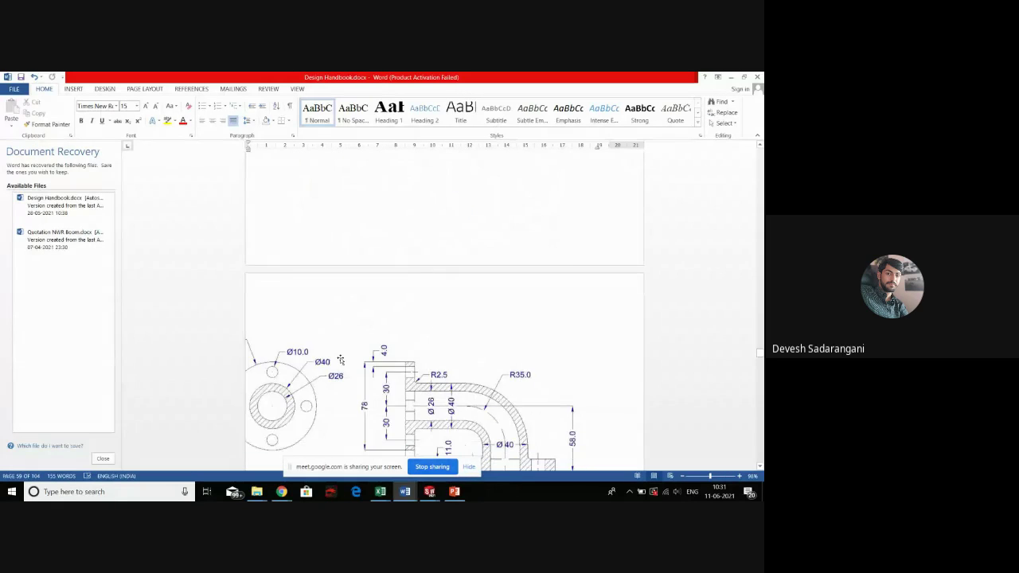
scroll(340, 360, down, 20)
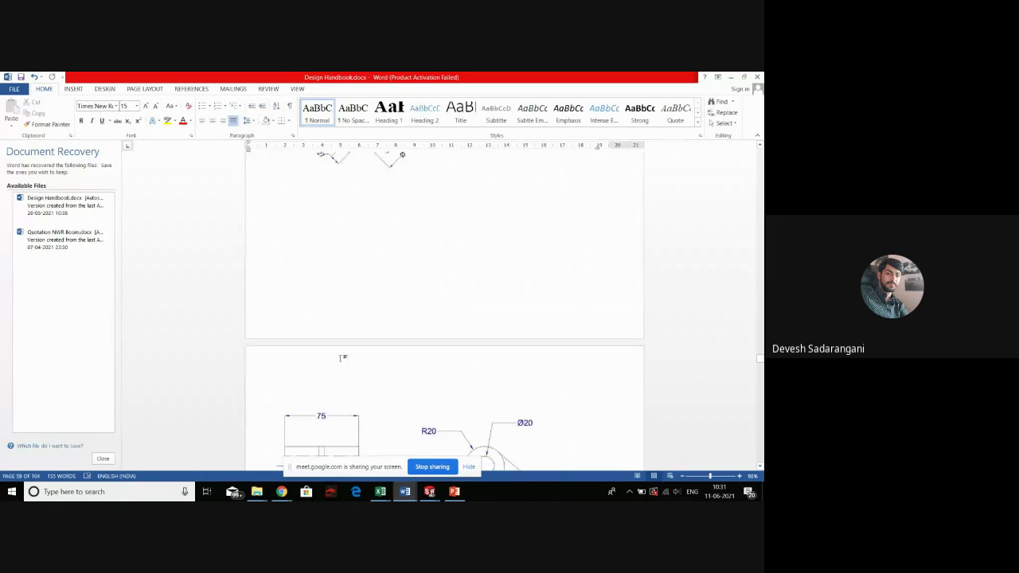
scroll(340, 359, down, 20)
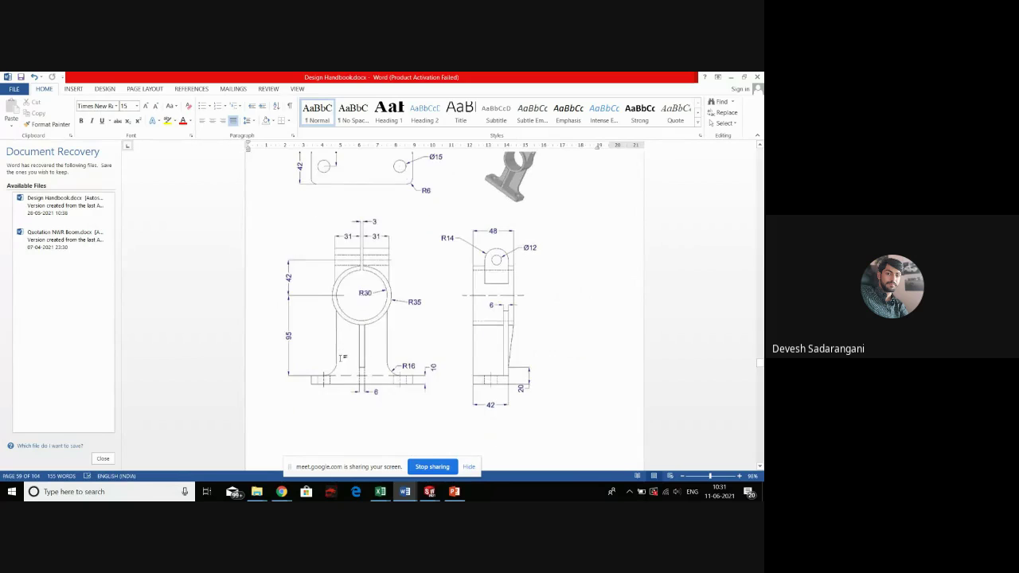
scroll(340, 360, down, 20)
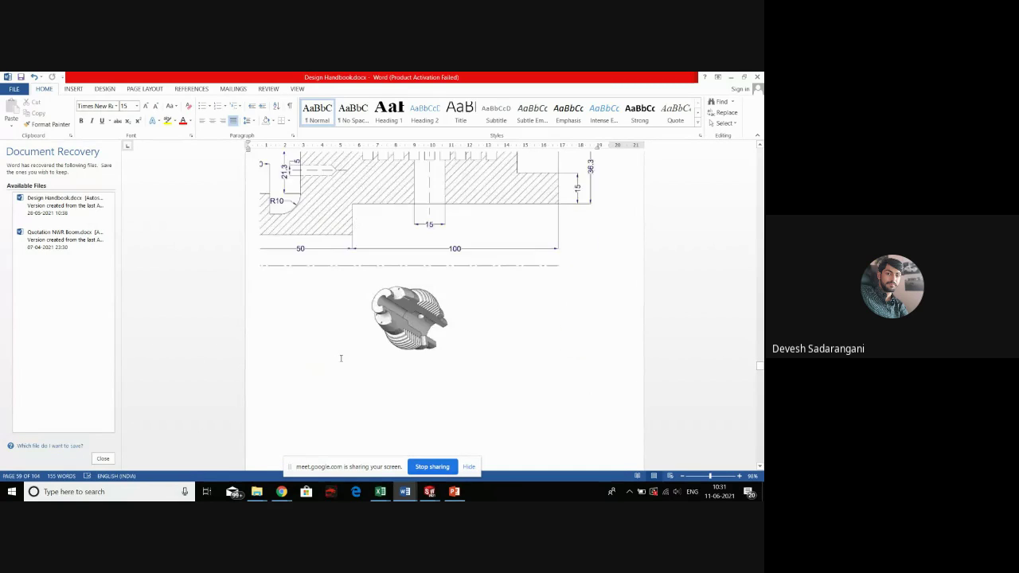
scroll(340, 360, down, 20)
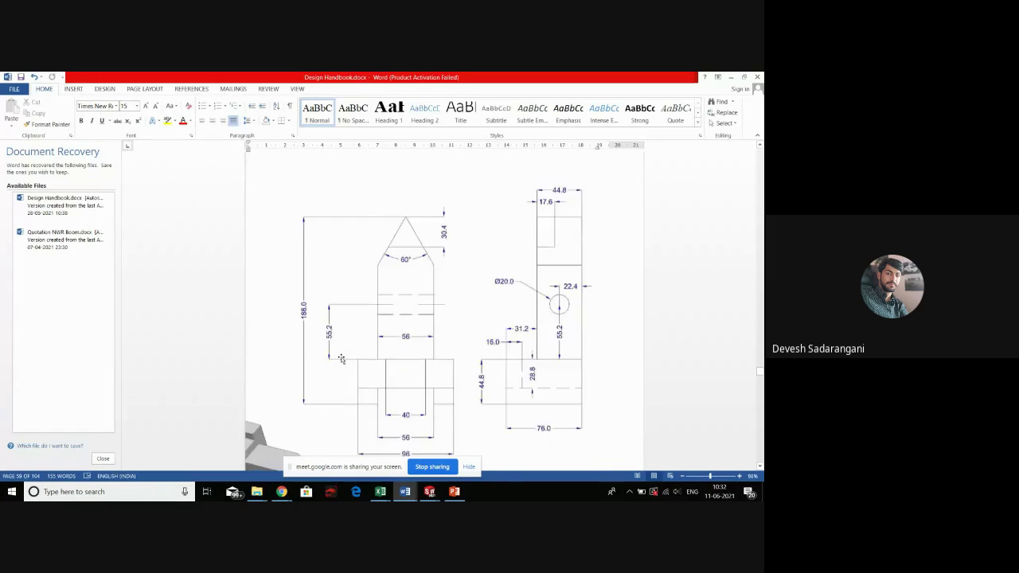
scroll(341, 359, down, 20)
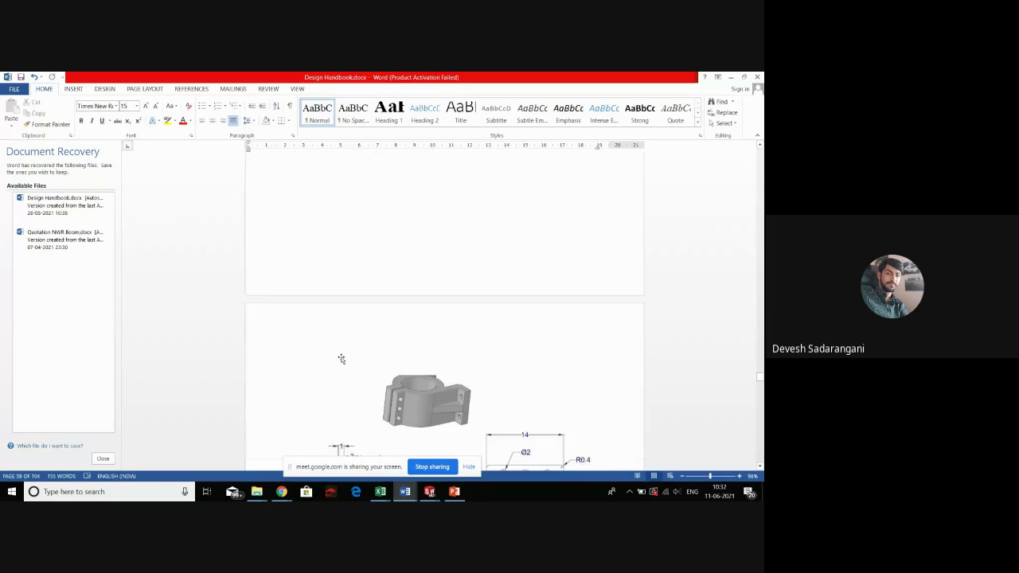
scroll(340, 359, down, 20)
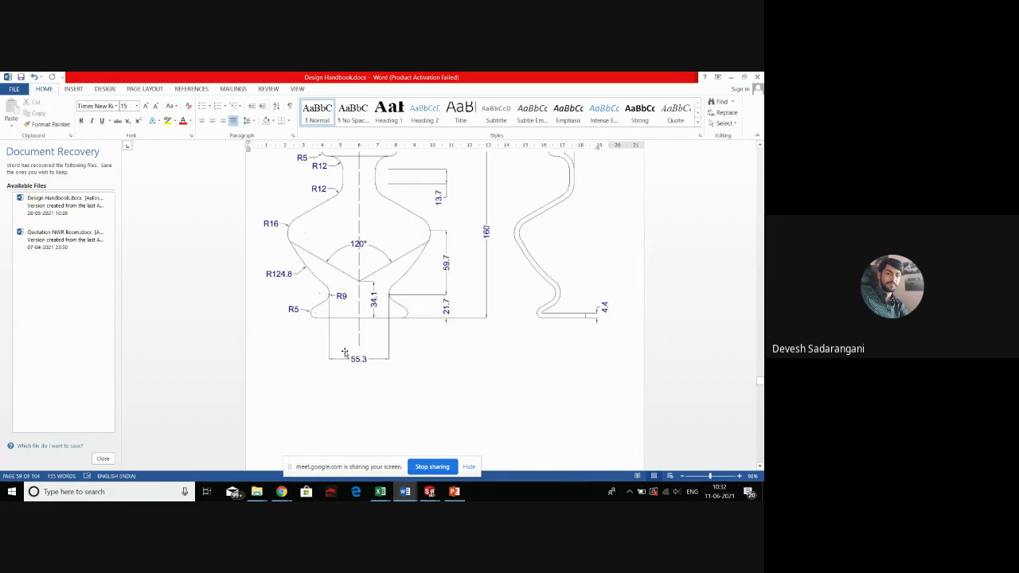
scroll(344, 351, down, 20)
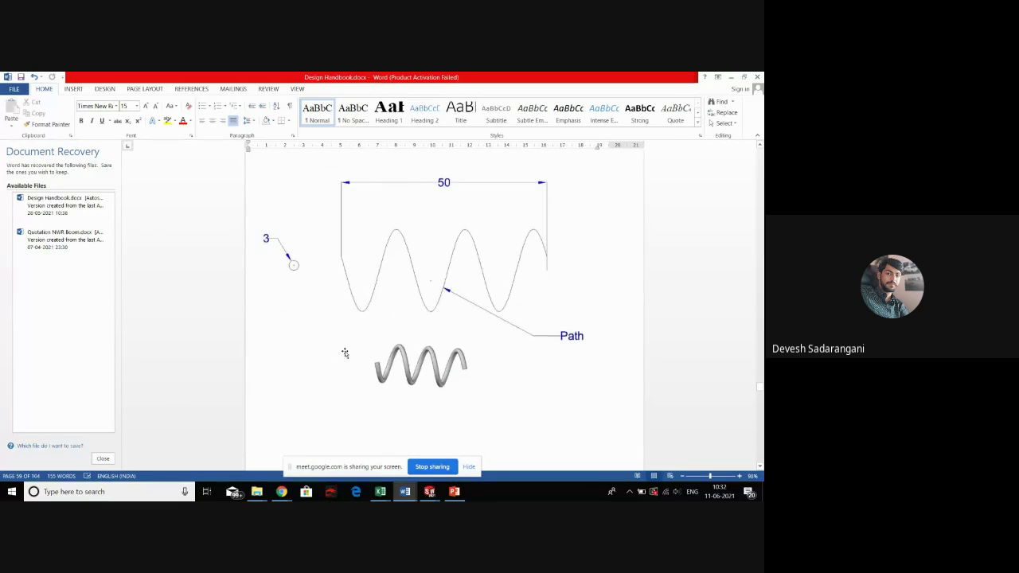
scroll(344, 356, down, 20)
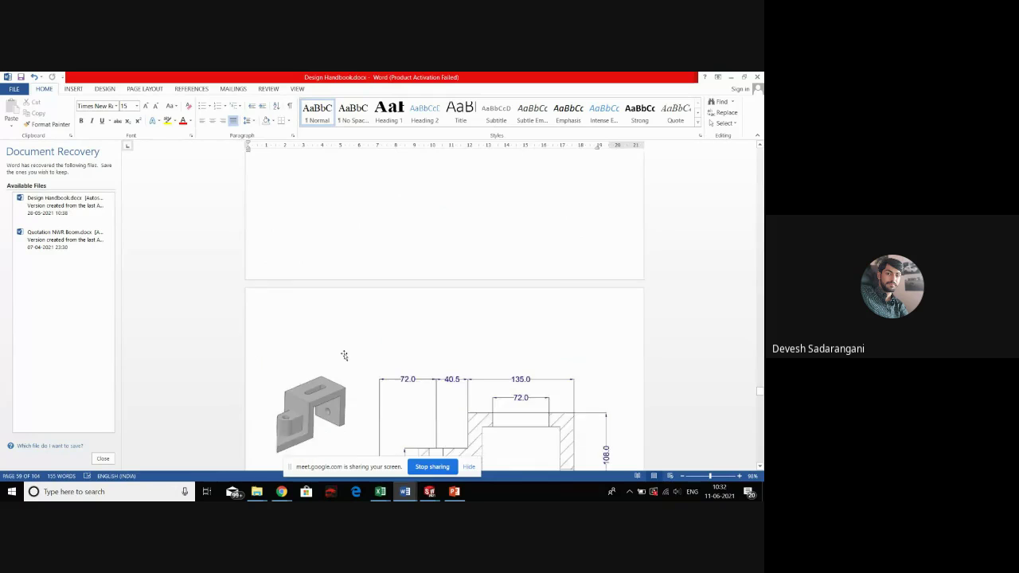
scroll(344, 355, down, 20)
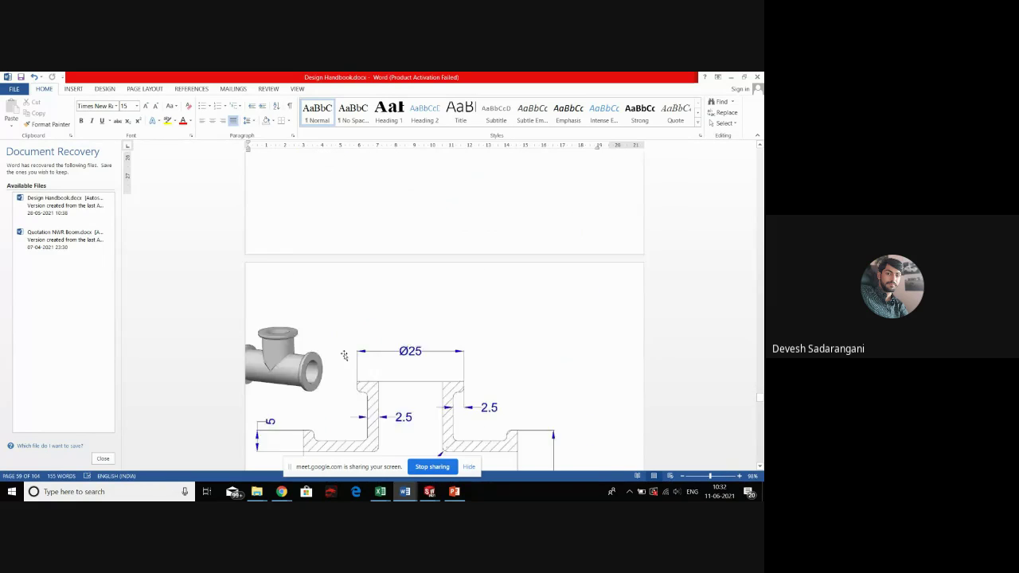
scroll(344, 355, down, 20)
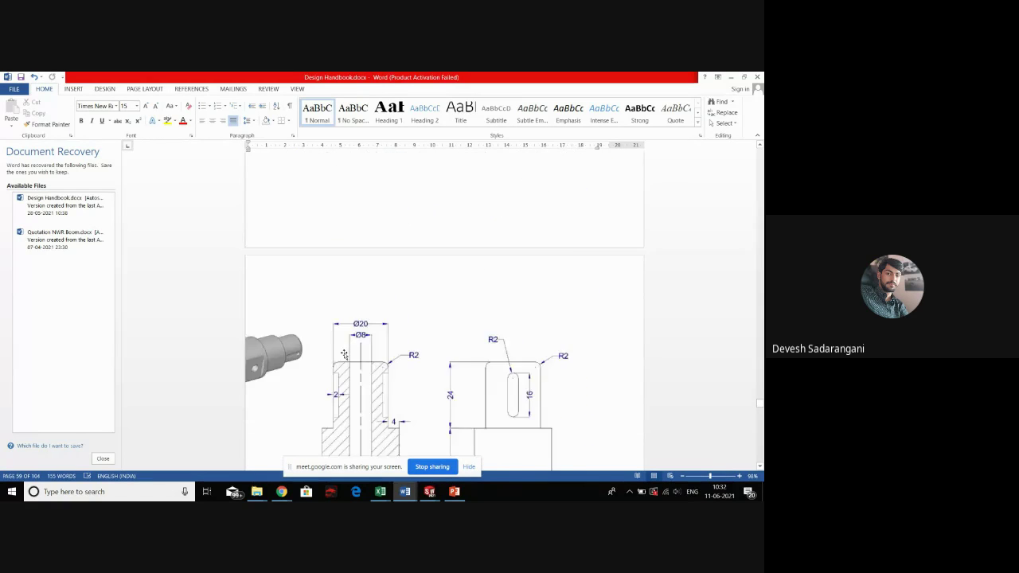
scroll(344, 355, down, 4)
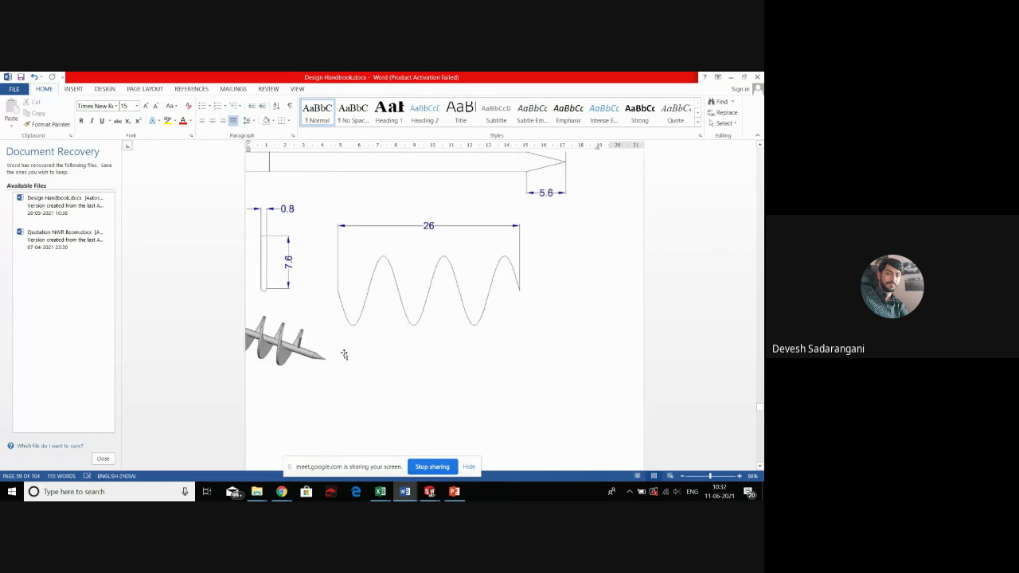
scroll(342, 358, up, 2)
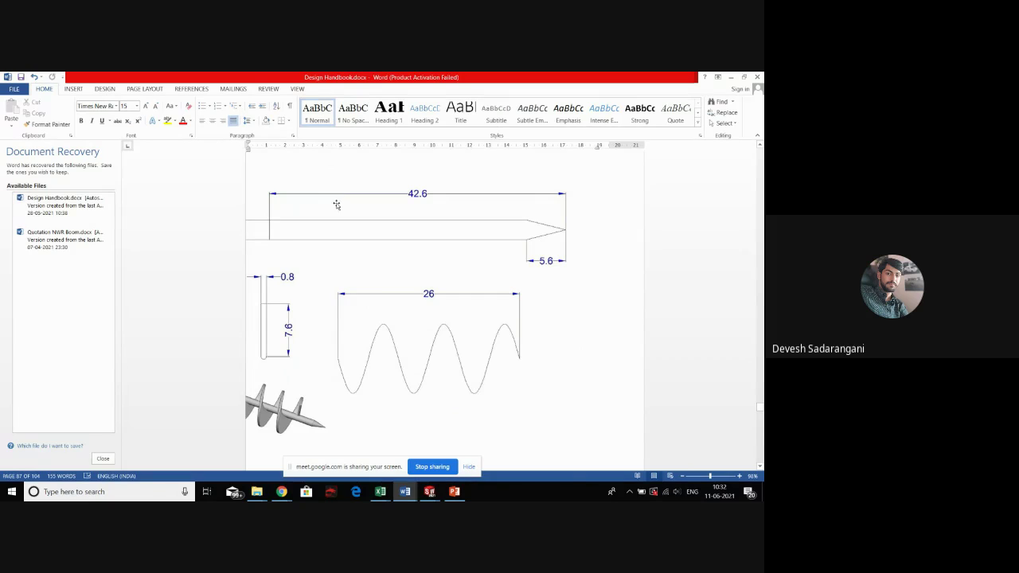
drag(327, 233, 354, 227)
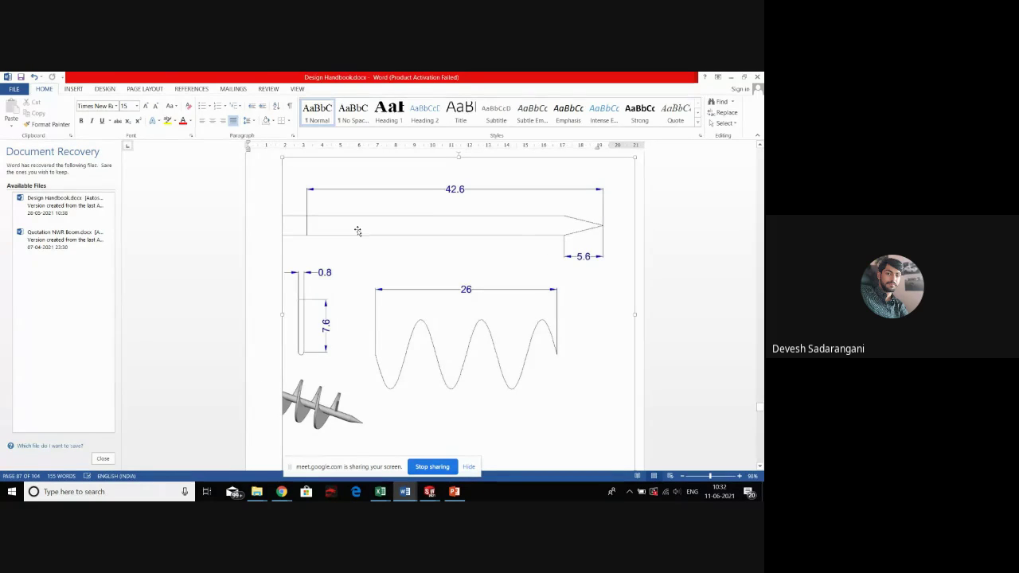
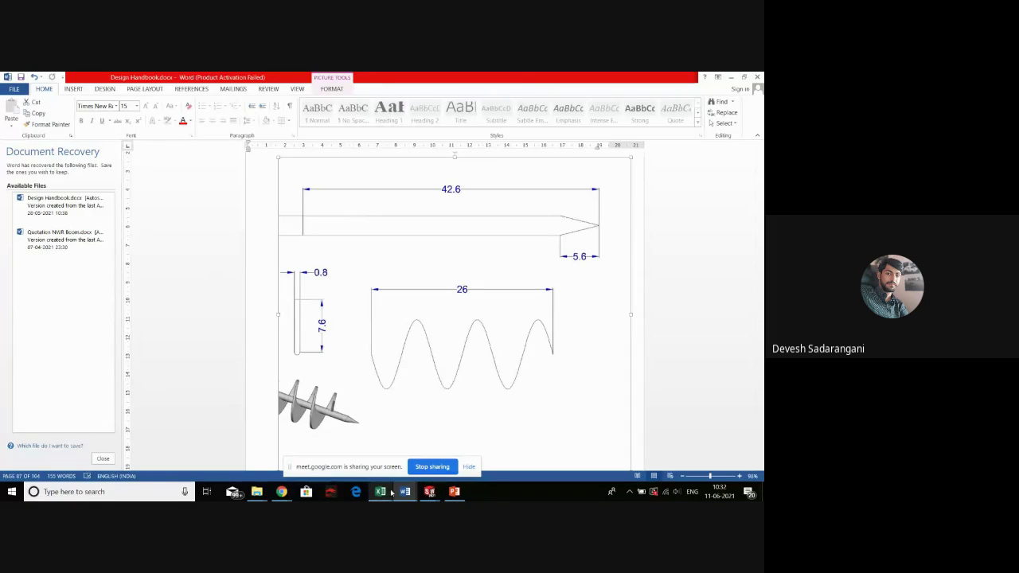
Show thumbnails of the open SOLIDWORKS windows, including the Part2 model
click(429, 492)
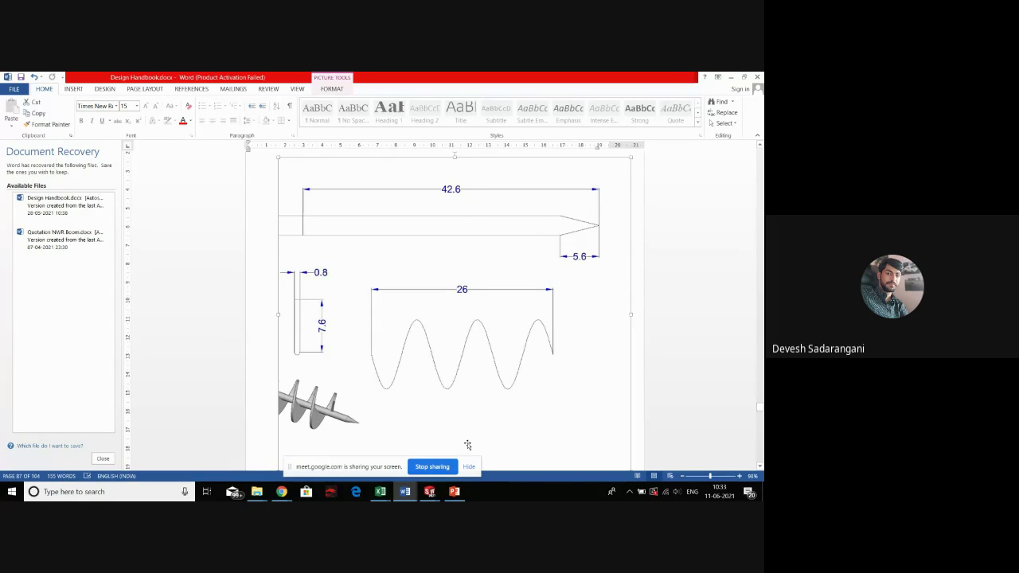
Switch to Part2 and delete Boss-Extrude1, dismissing the rebuild error
mouse_move(424, 497)
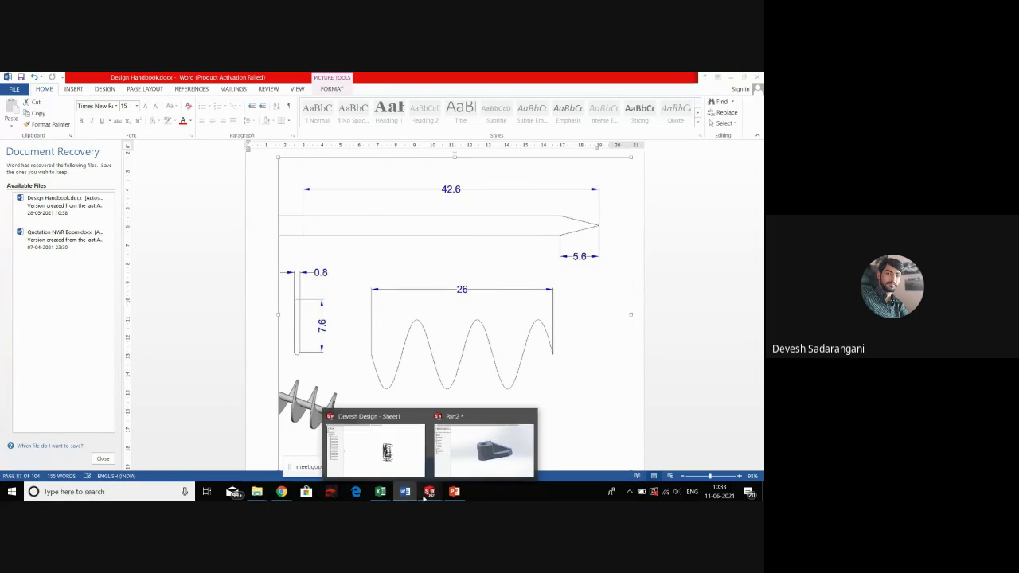
click(458, 449)
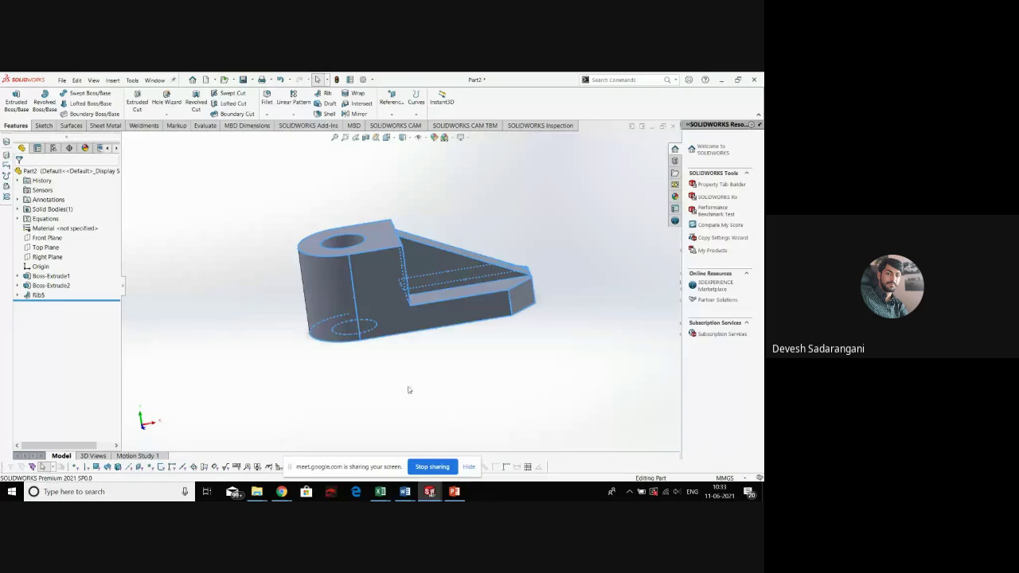
scroll(407, 389, up, 3)
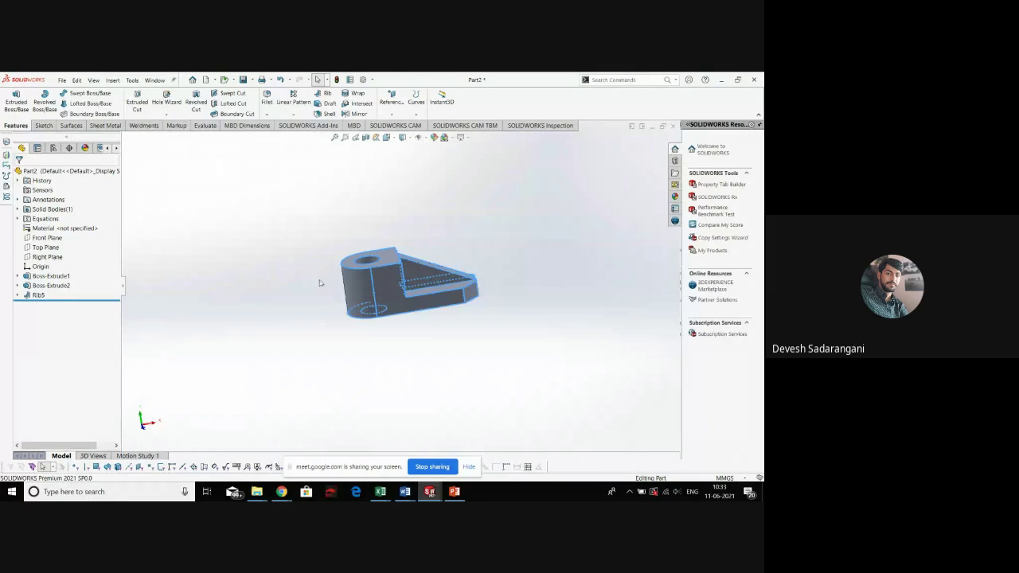
drag(304, 240, 533, 378)
key(Delete)
click(527, 355)
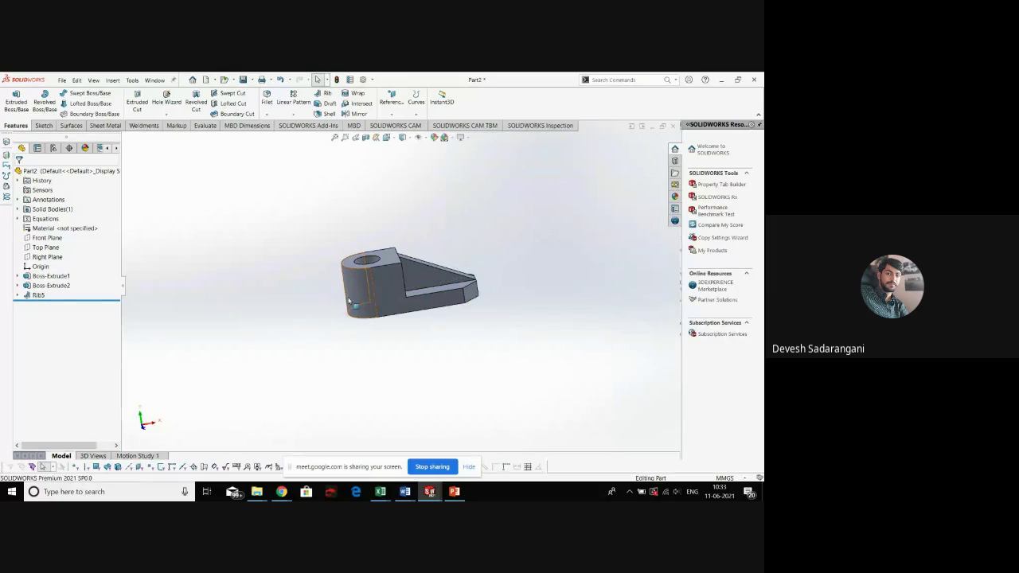
click(366, 293)
key(Delete)
key(Return)
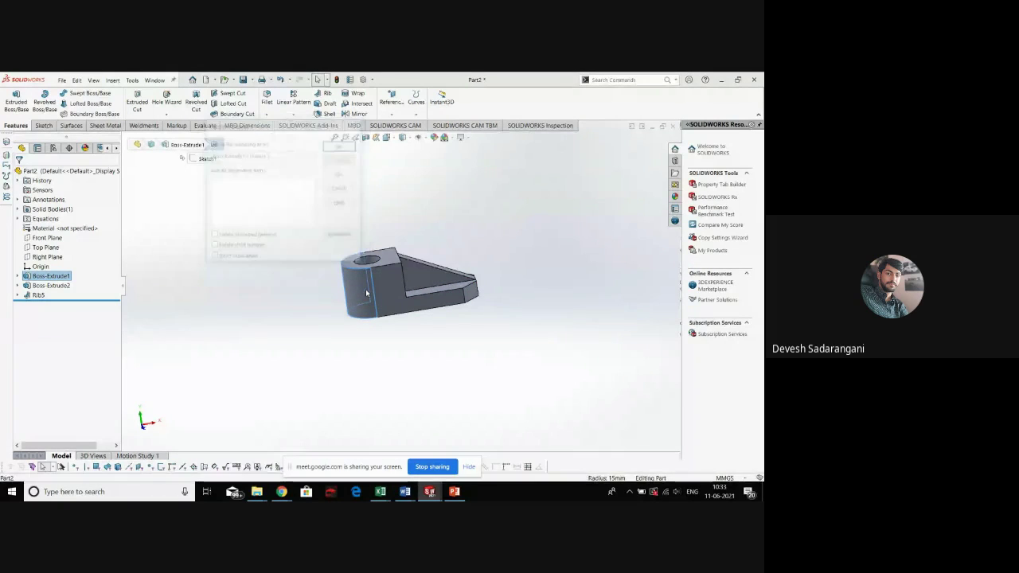
click(375, 289)
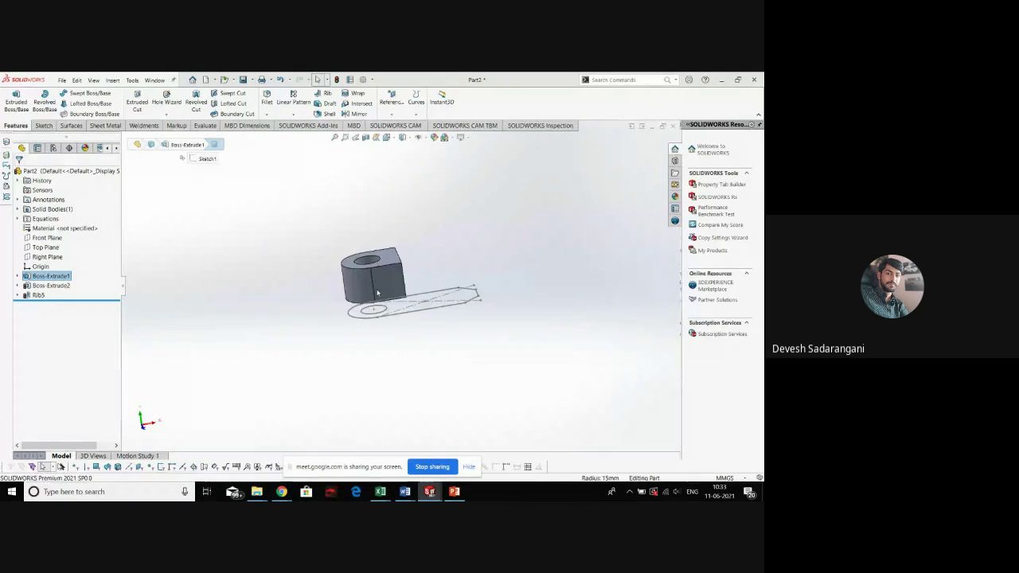
Delete Boss-Extrude2 and the failed Rib5 feature
click(371, 294)
key(Delete)
key(Return)
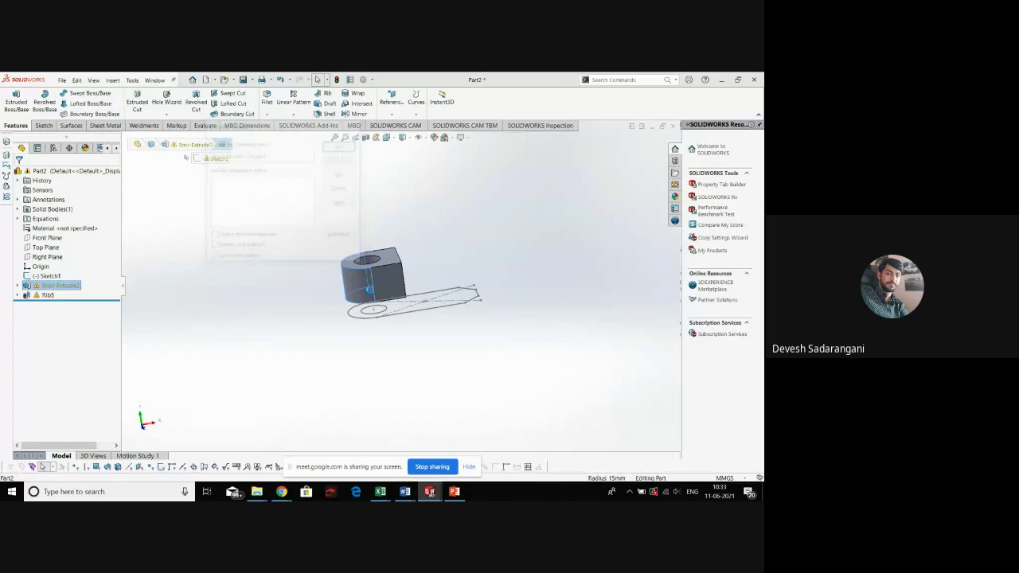
click(370, 289)
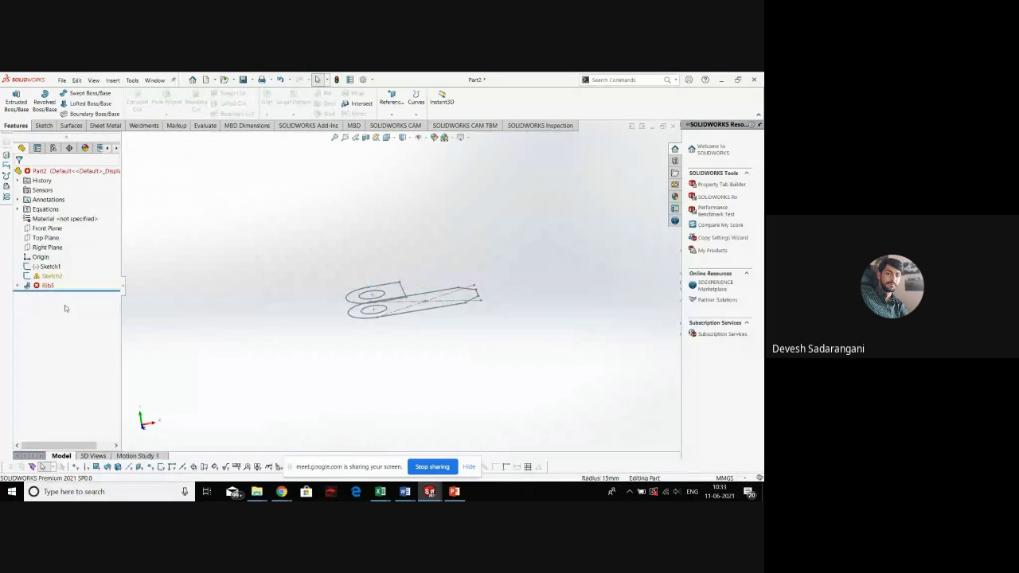
click(28, 287)
key(Delete)
key(Return)
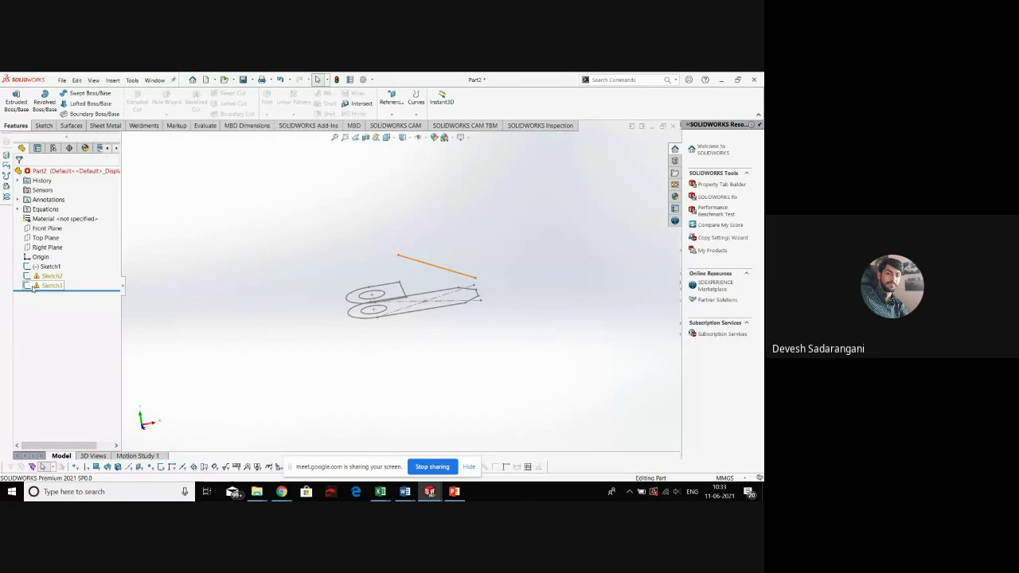
Delete Sketch3, Sketch2 and Sketch1, leaving only the default planes and origin
click(34, 286)
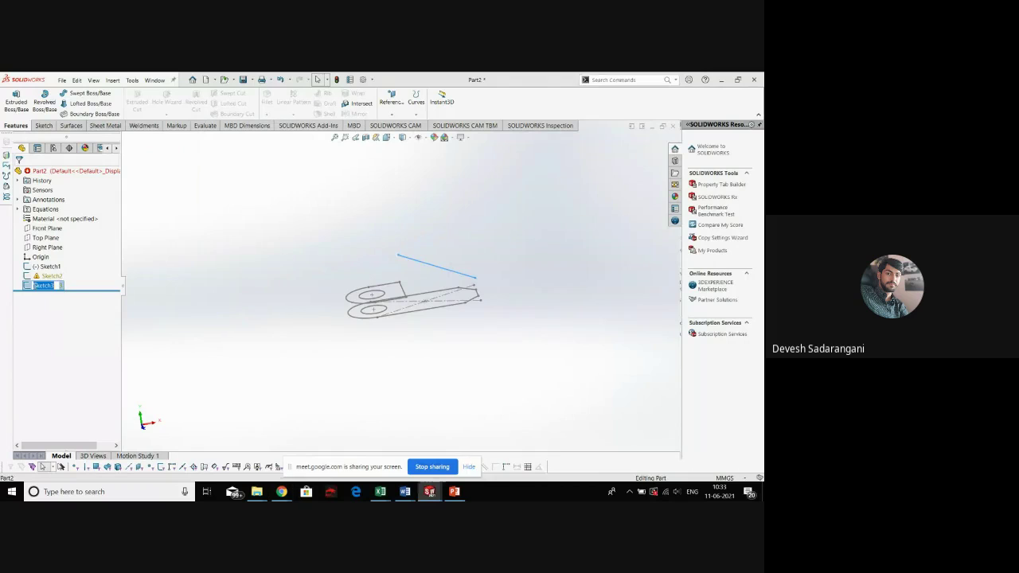
click(106, 288)
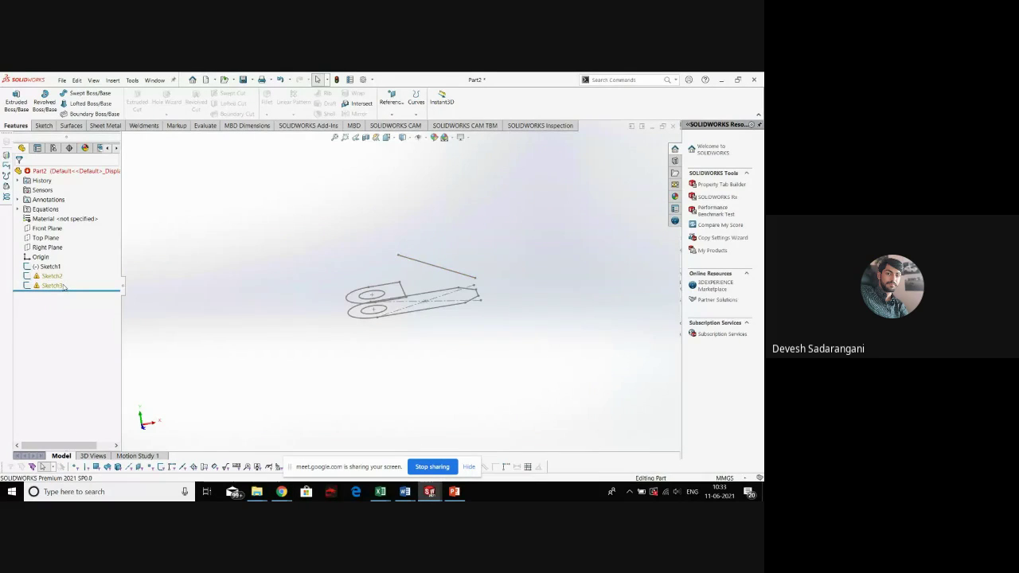
click(52, 285)
key(Delete)
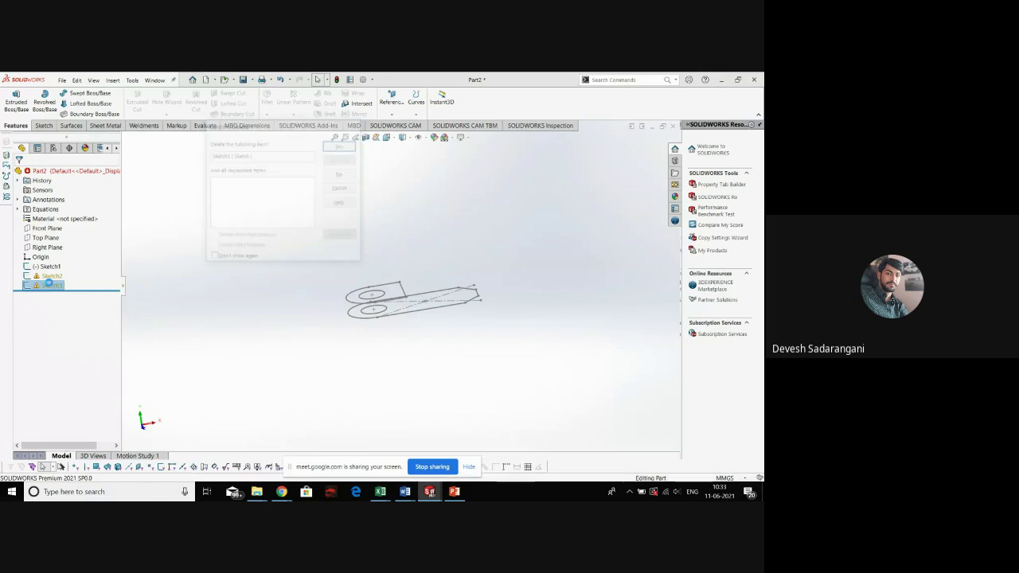
key(Return)
click(52, 276)
key(Delete)
key(Return)
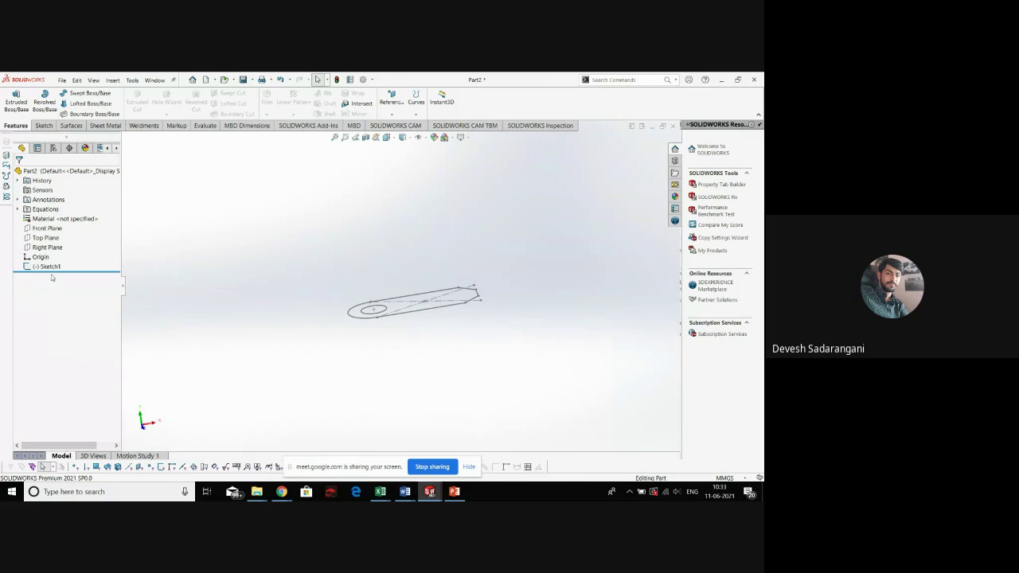
click(53, 267)
key(Delete)
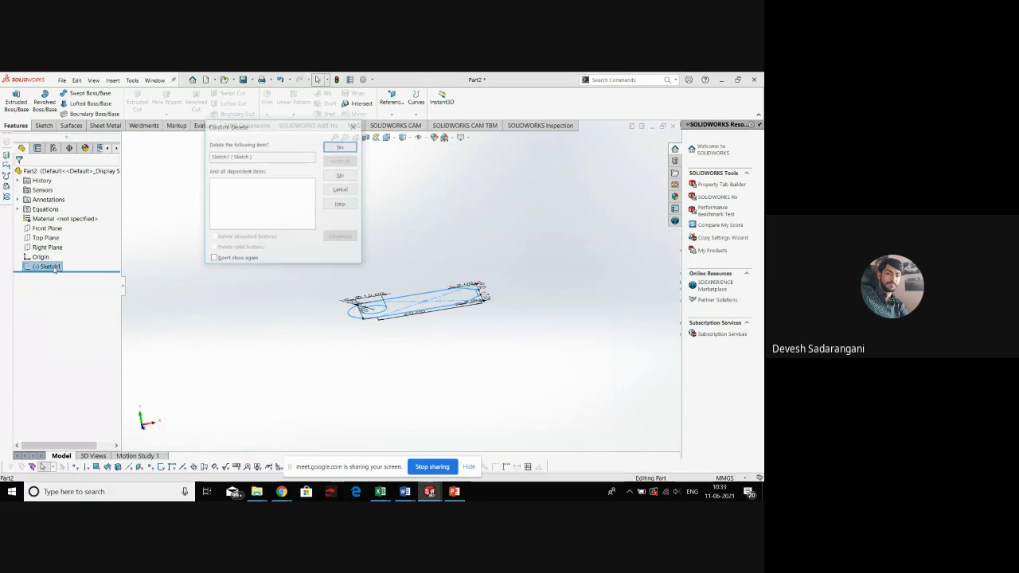
key(Return)
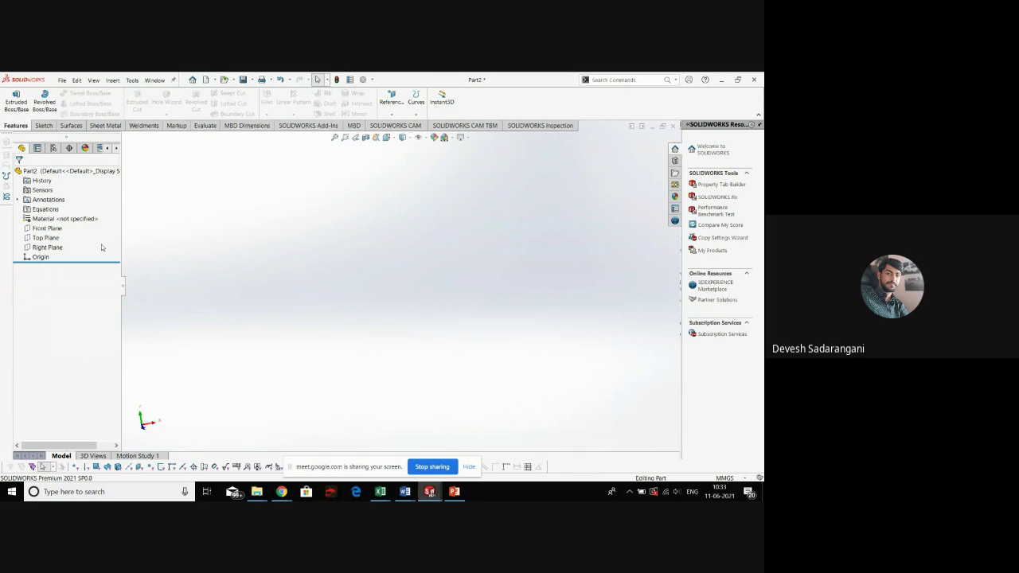
right_click(46, 237)
On the Top Plane, draw a closed four-line profile from the origin with a slanted right end
click(62, 222)
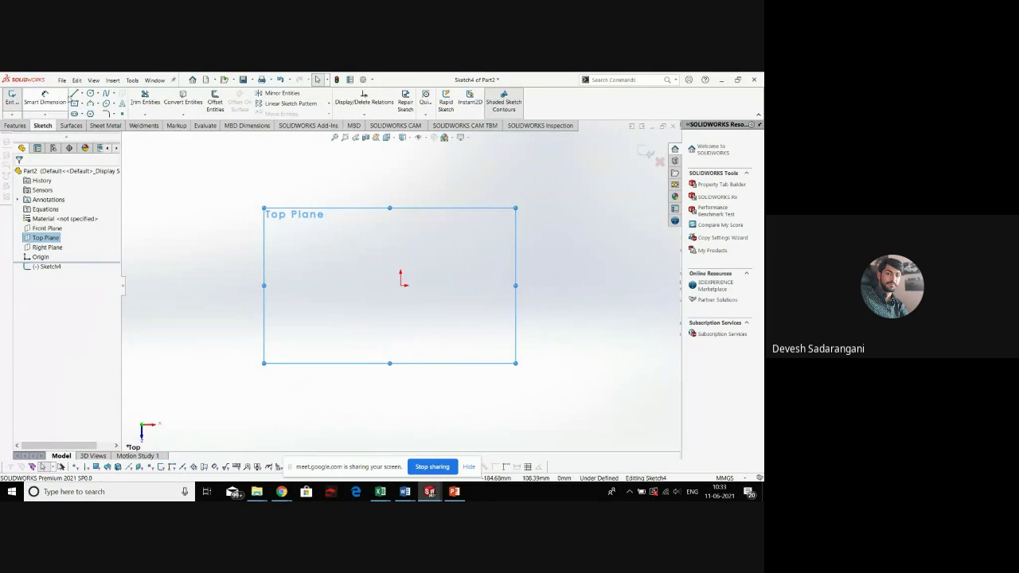
click(74, 93)
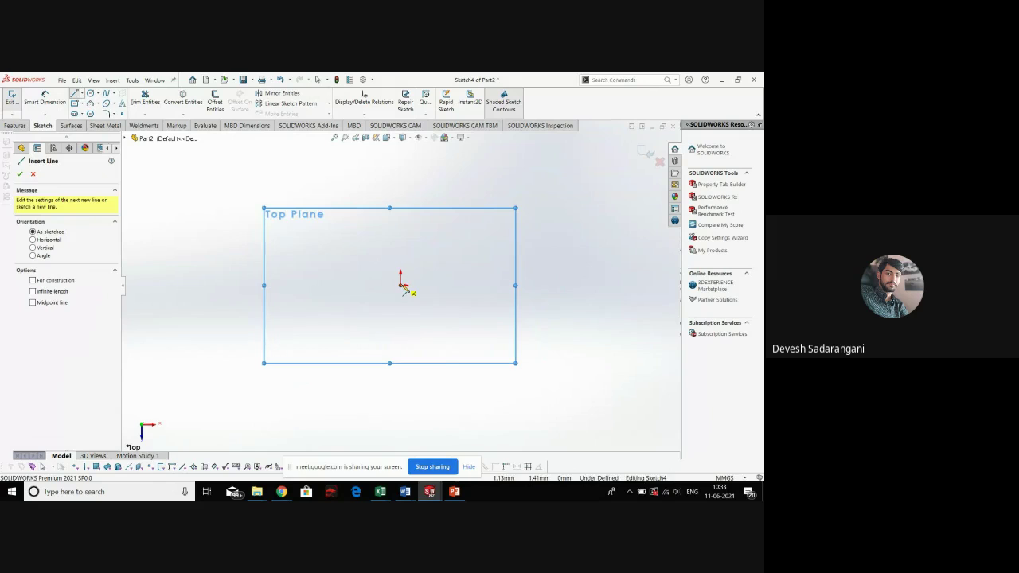
click(402, 285)
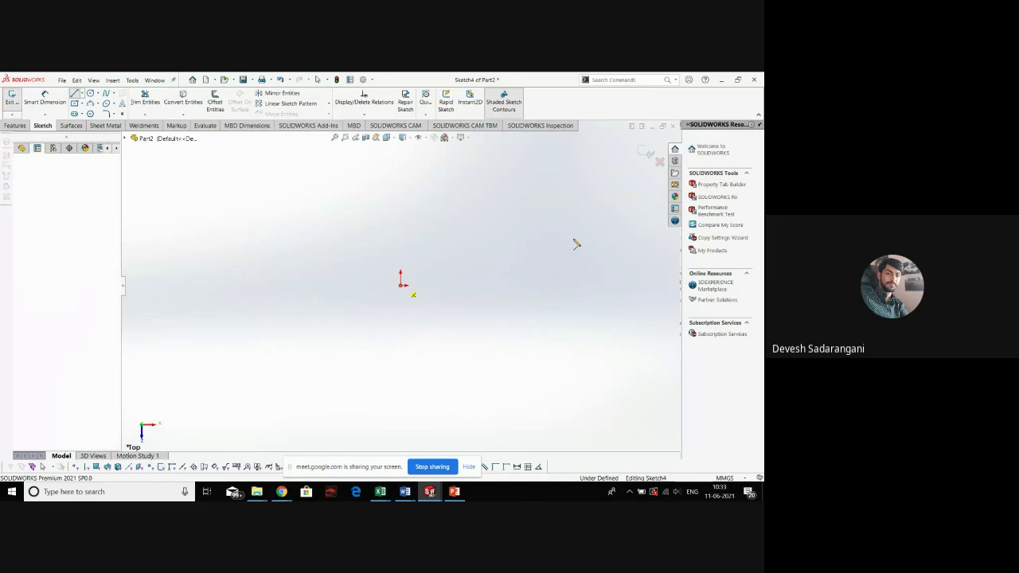
click(639, 285)
click(603, 261)
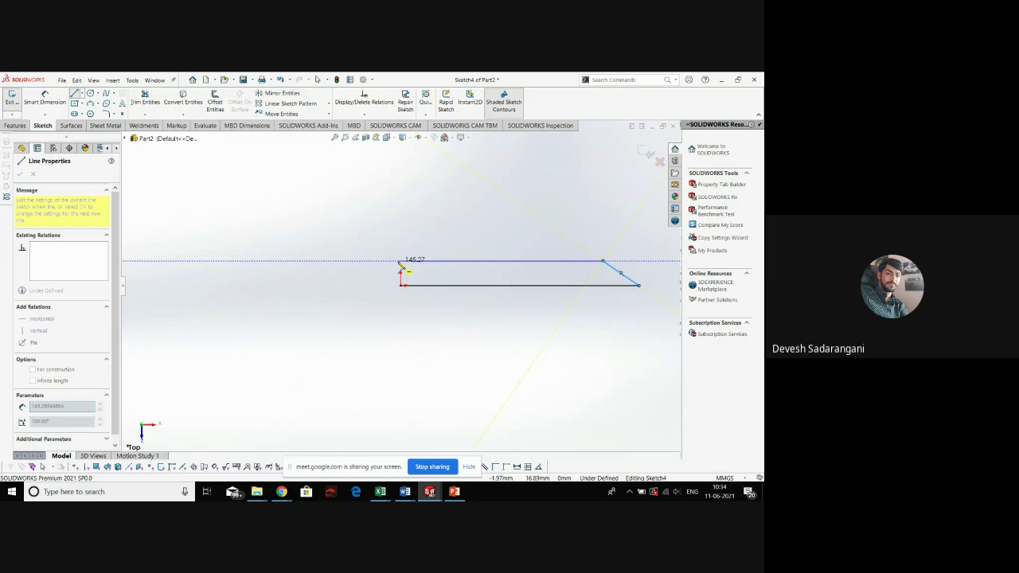
click(401, 262)
click(402, 285)
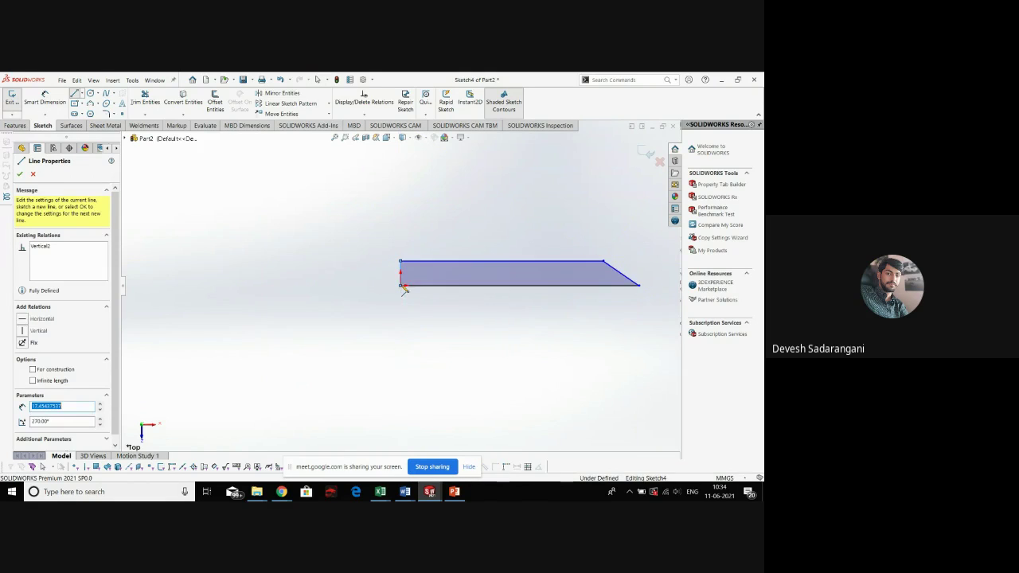
key(Escape)
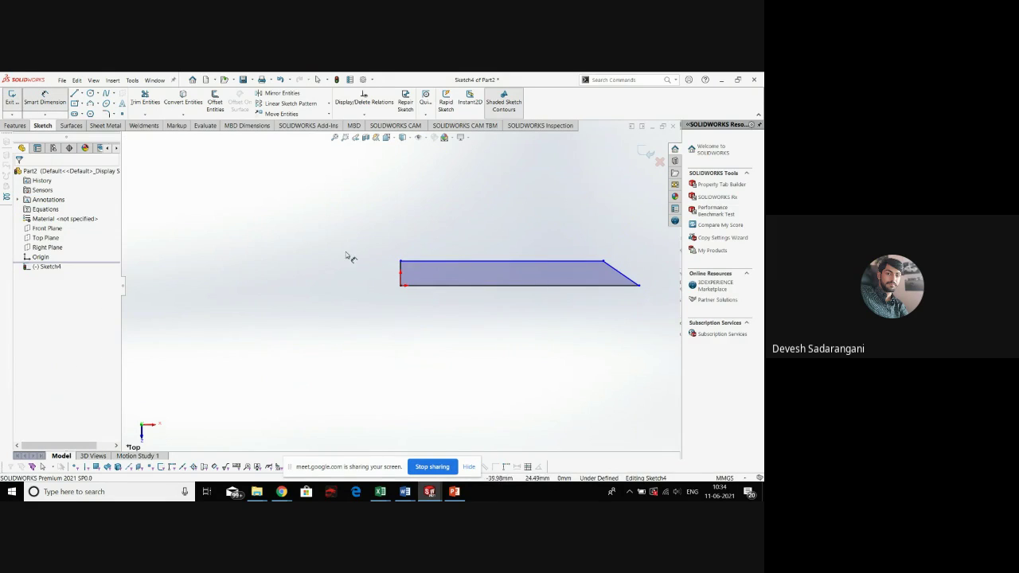
Dimension the left edge to 10 mm and place a length dimension on the top edge
click(404, 275)
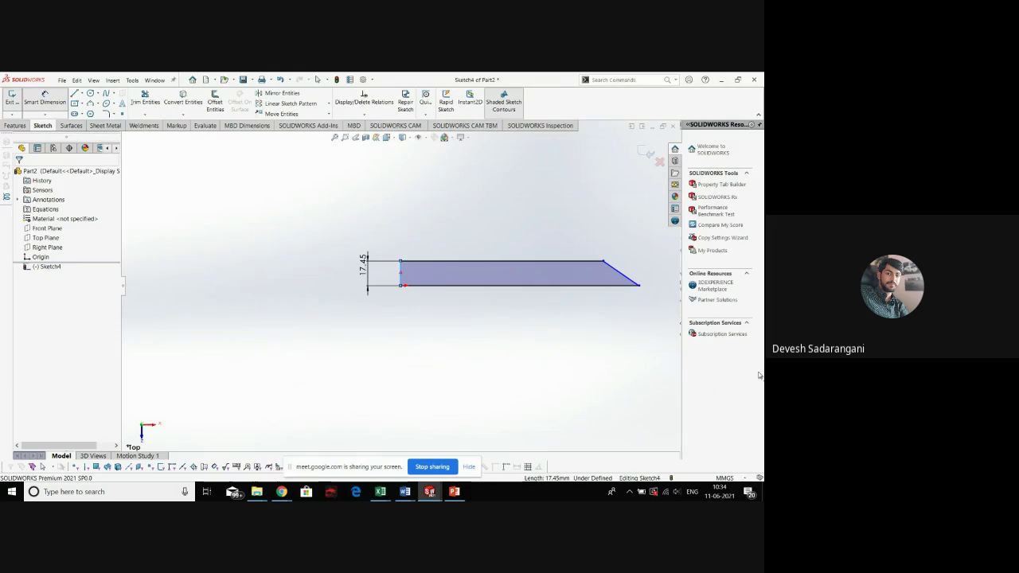
click(367, 278)
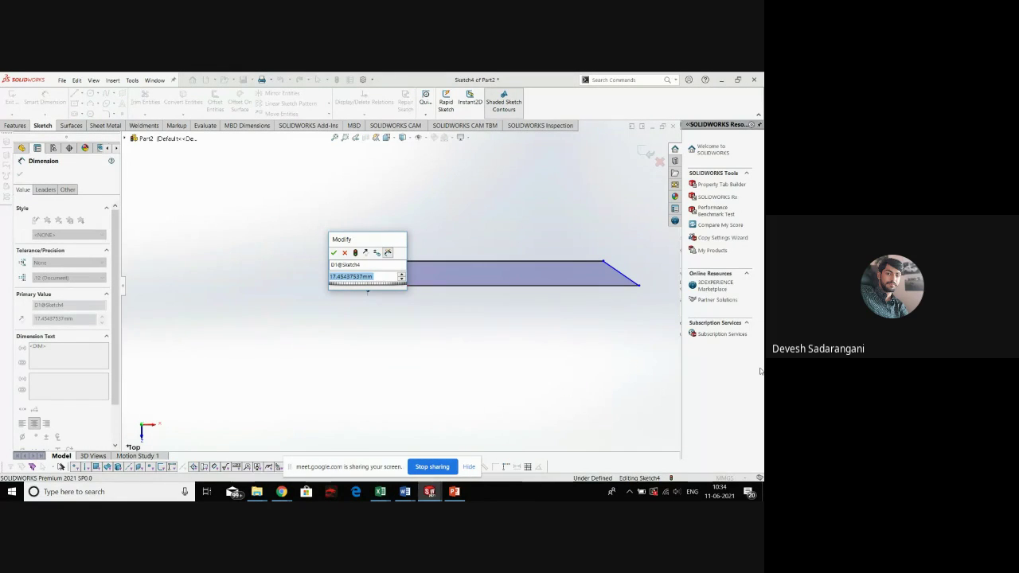
text(10)
key(Return)
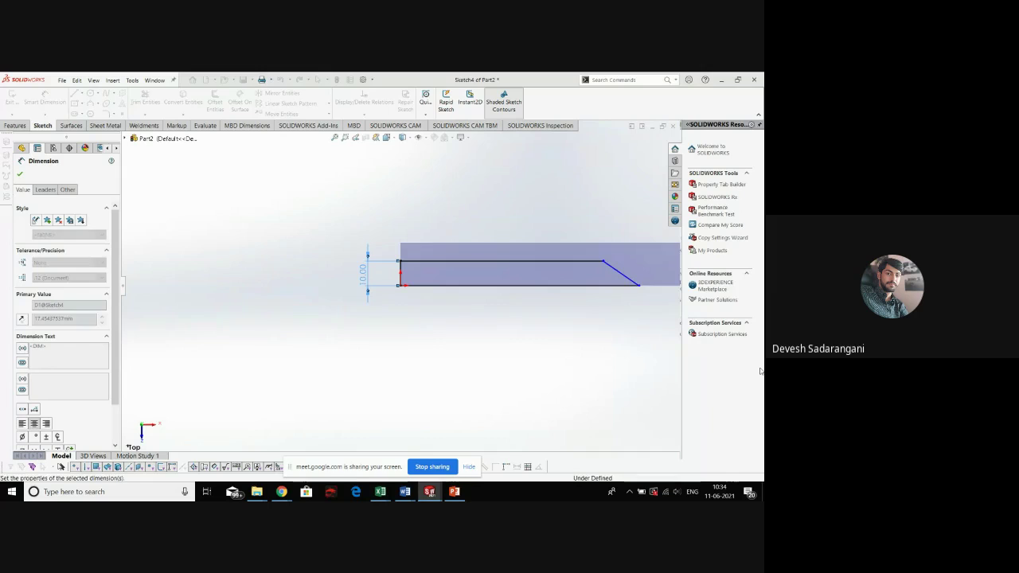
click(504, 261)
click(500, 233)
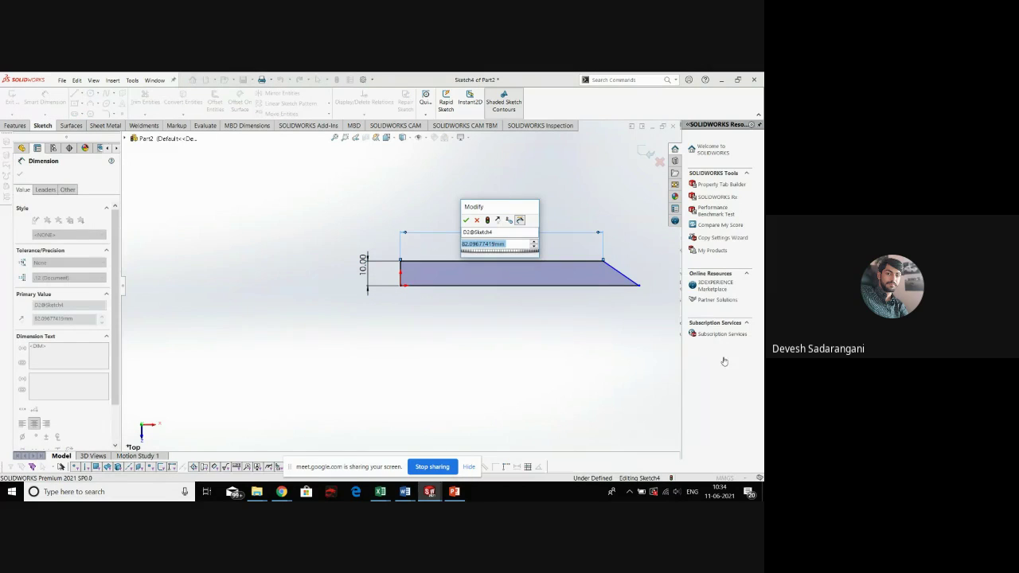
click(412, 496)
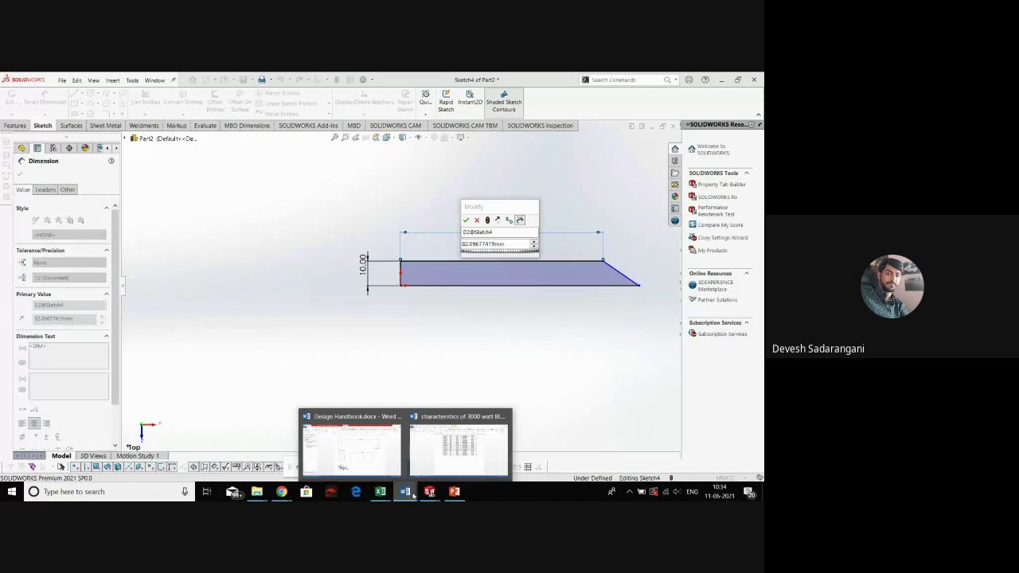
Switch to the Design Handbook.docx document with the screw drawing
click(351, 451)
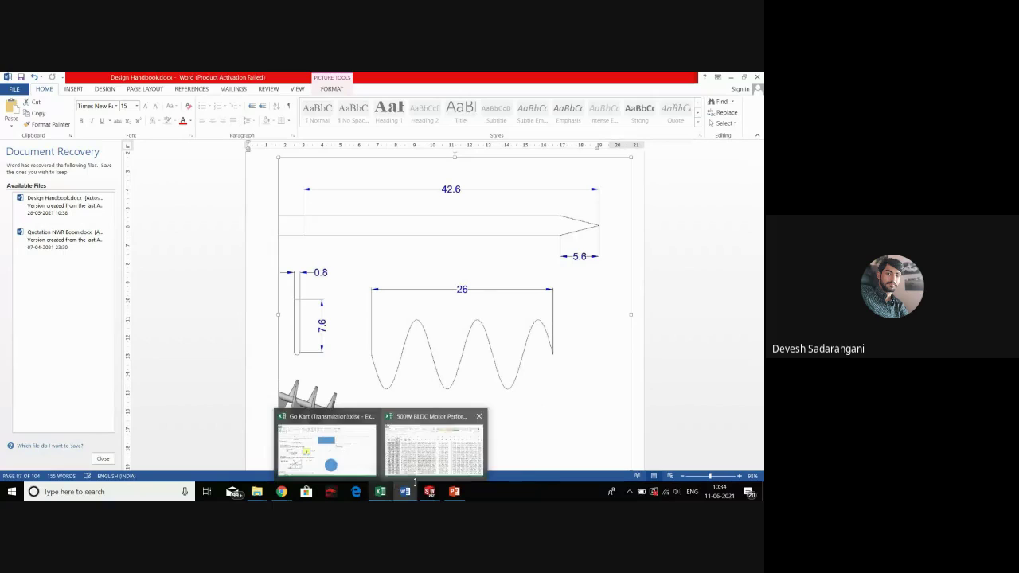
Set the top edge length dimension to 37 mm
mouse_move(429, 491)
click(483, 451)
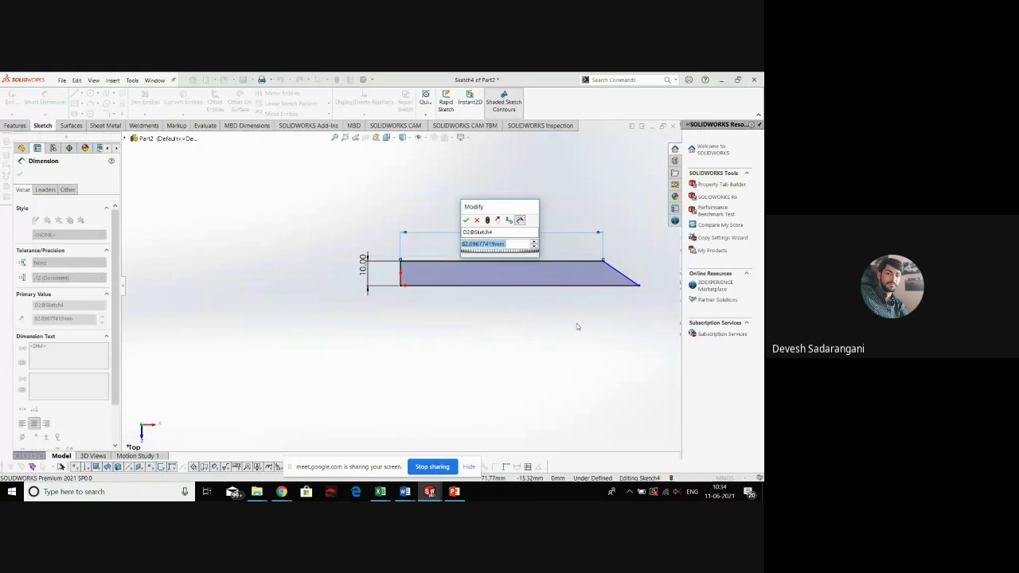
drag(492, 199, 454, 167)
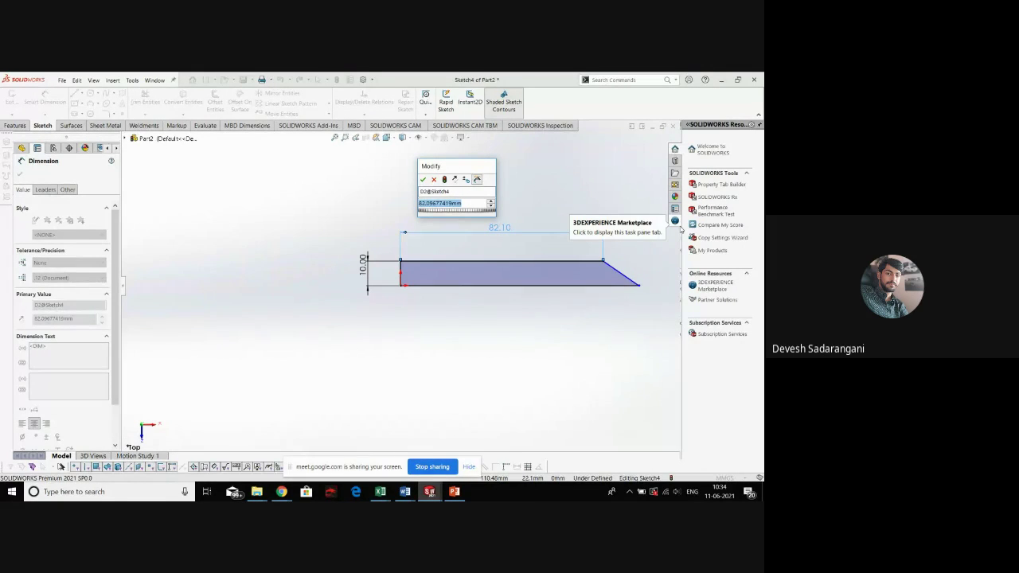
text(37)
key(Return)
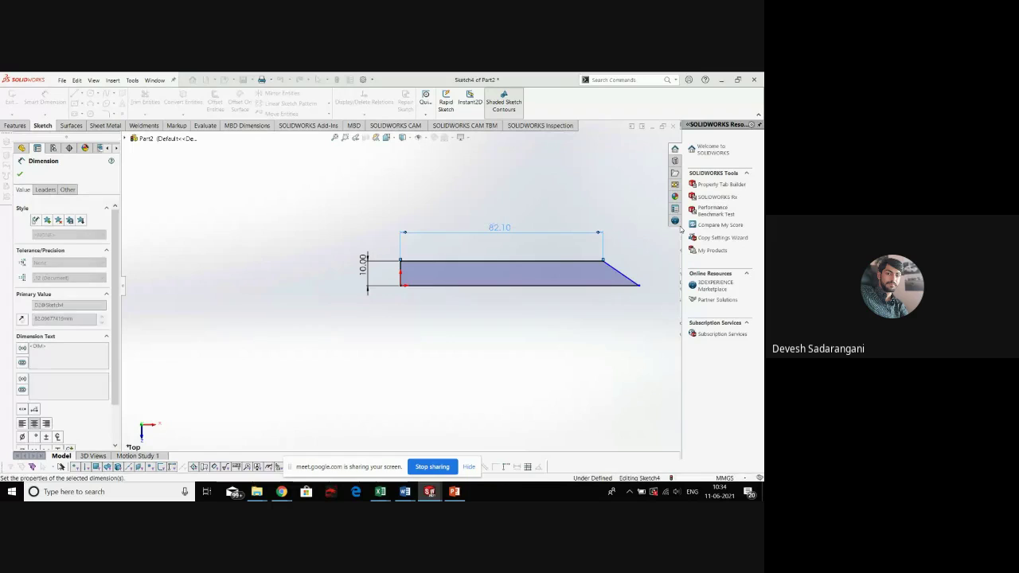
key(Escape)
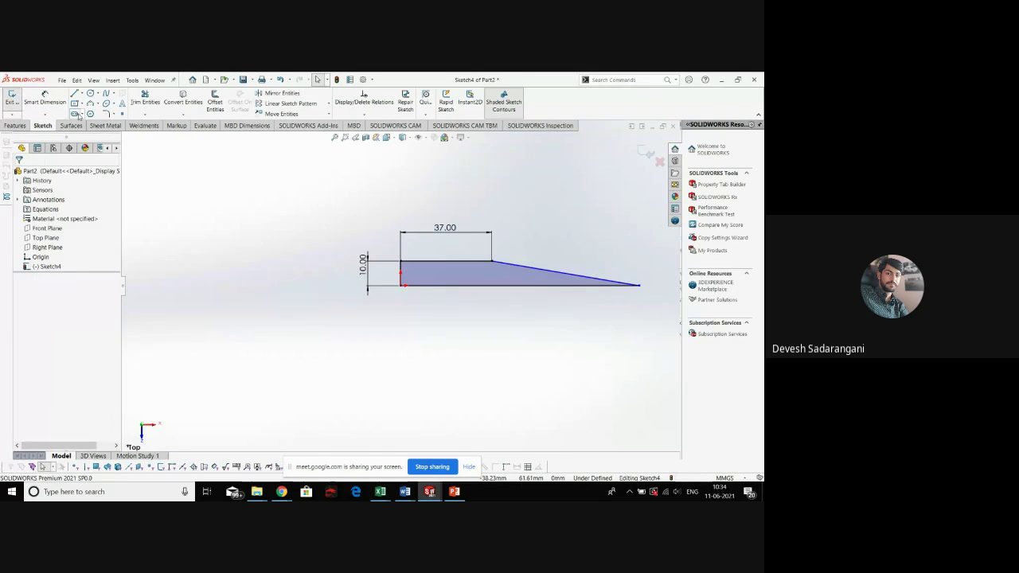
Add a horizontal 5.60 mm dimension across the sloped tip
click(44, 100)
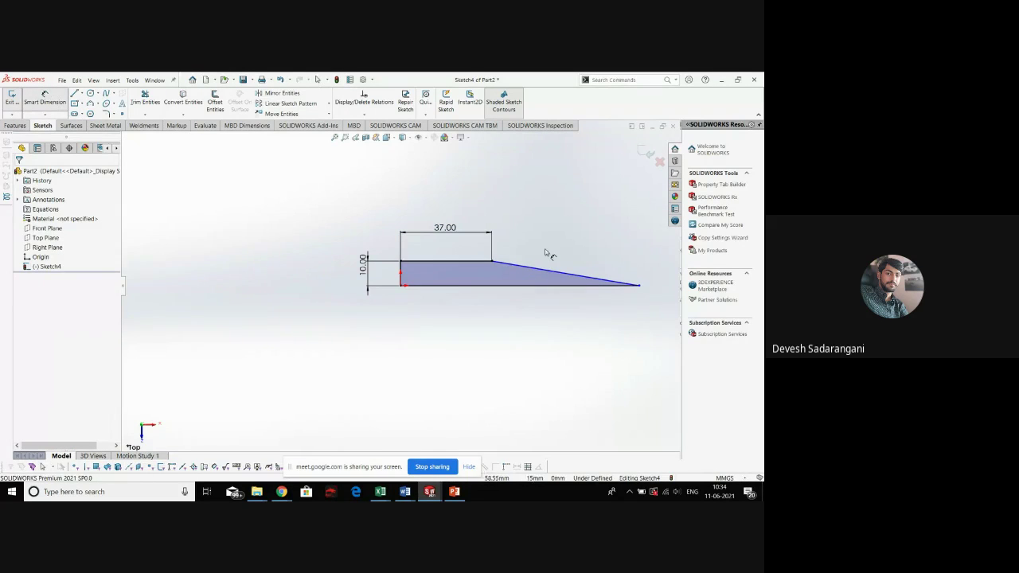
click(492, 261)
click(639, 285)
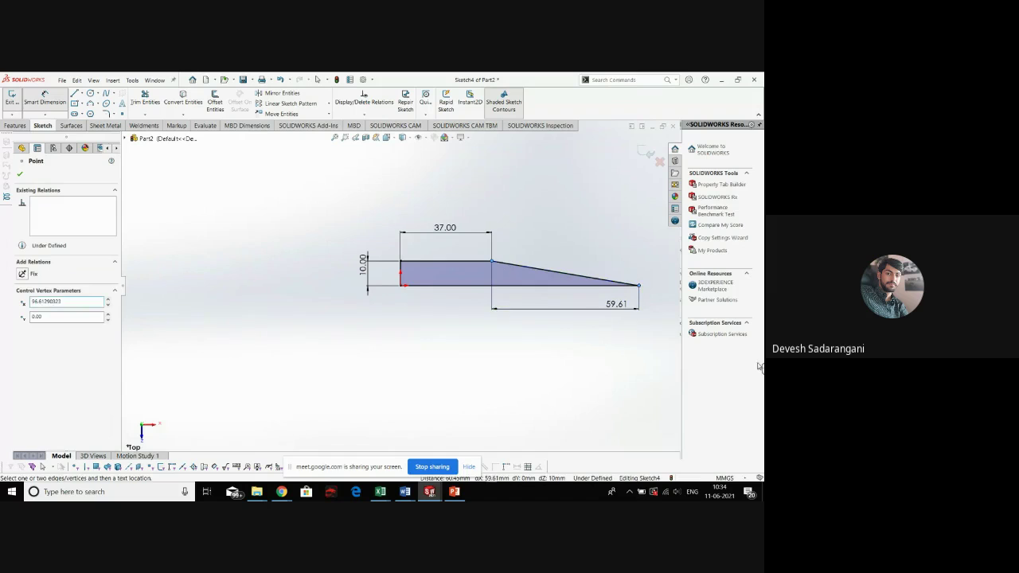
click(610, 310)
text(5)
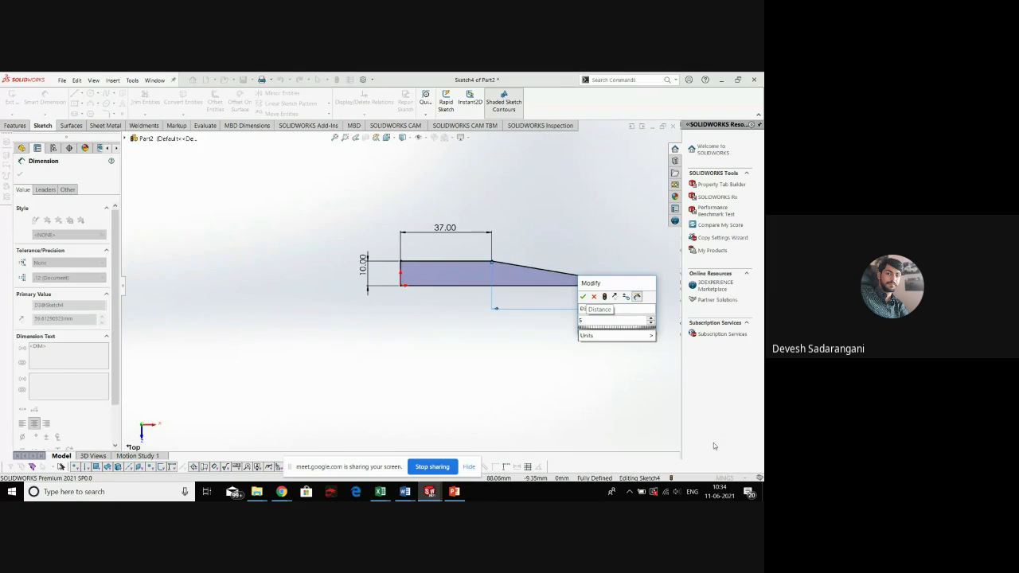
text(9.61)
key(Return)
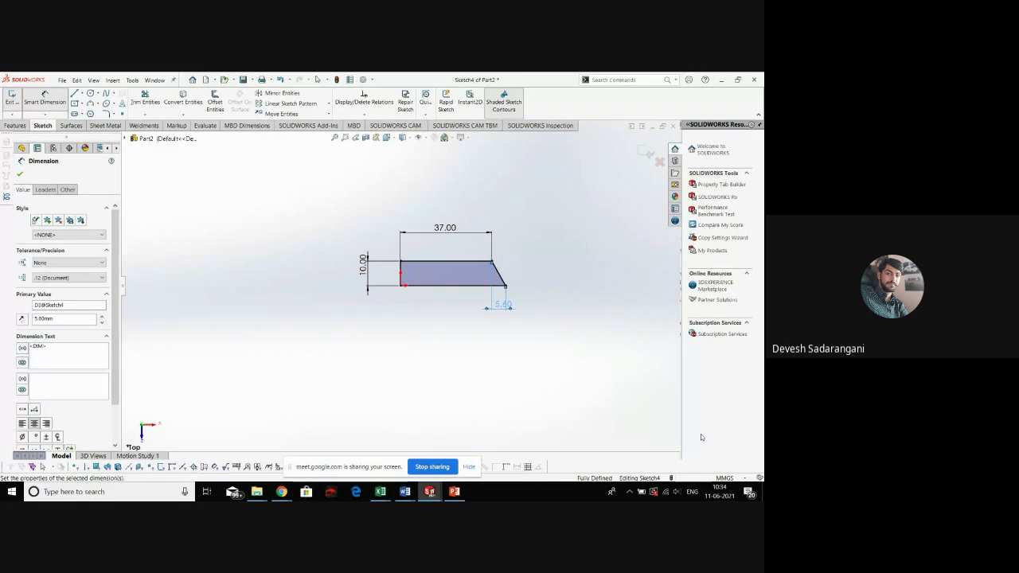
key(Escape)
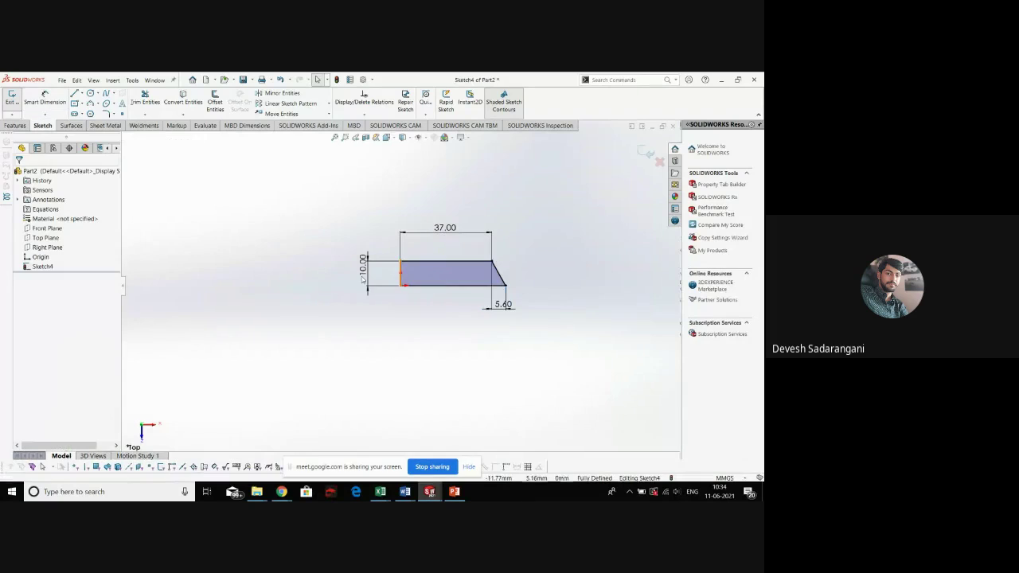
Change the height from 10 to 5, then 2 mm, and tidy the dimension positions
double_click(371, 274)
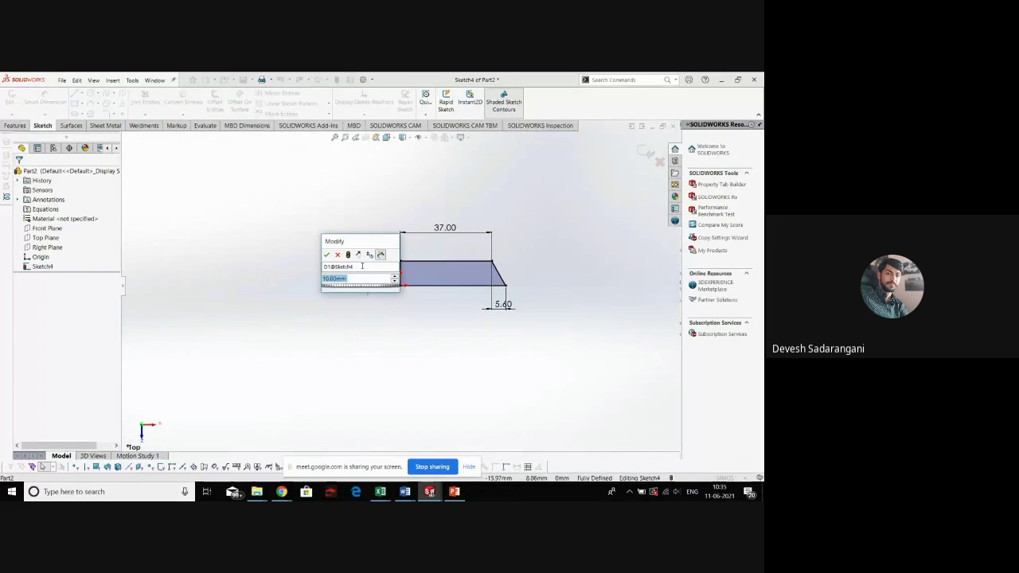
text(5)
key(Return)
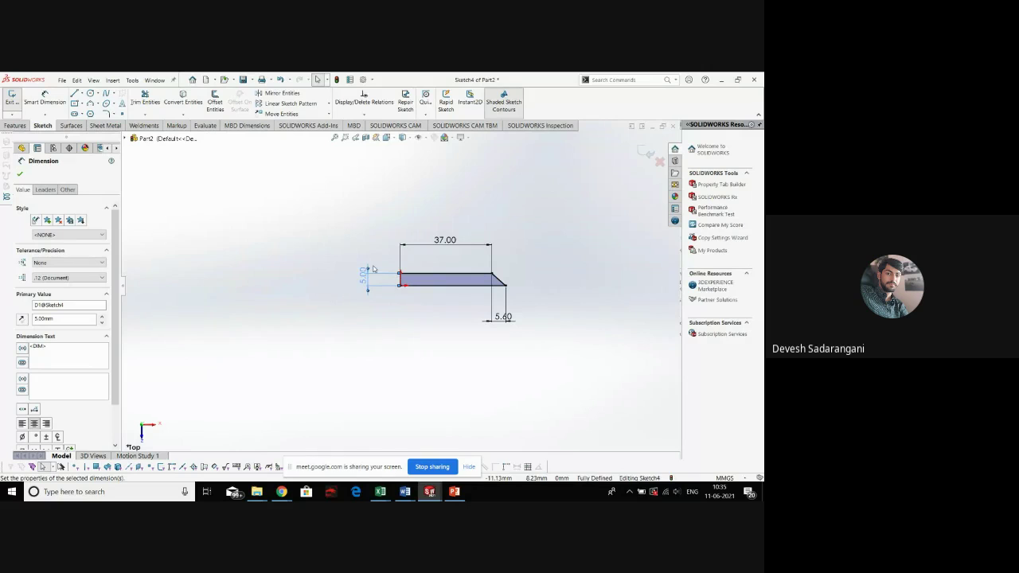
double_click(365, 273)
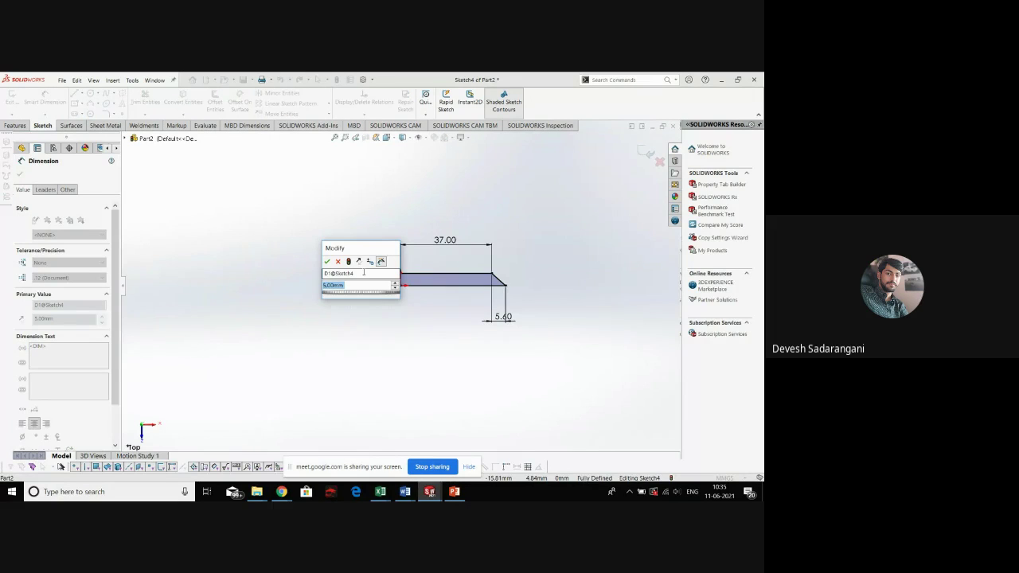
text(2)
key(Return)
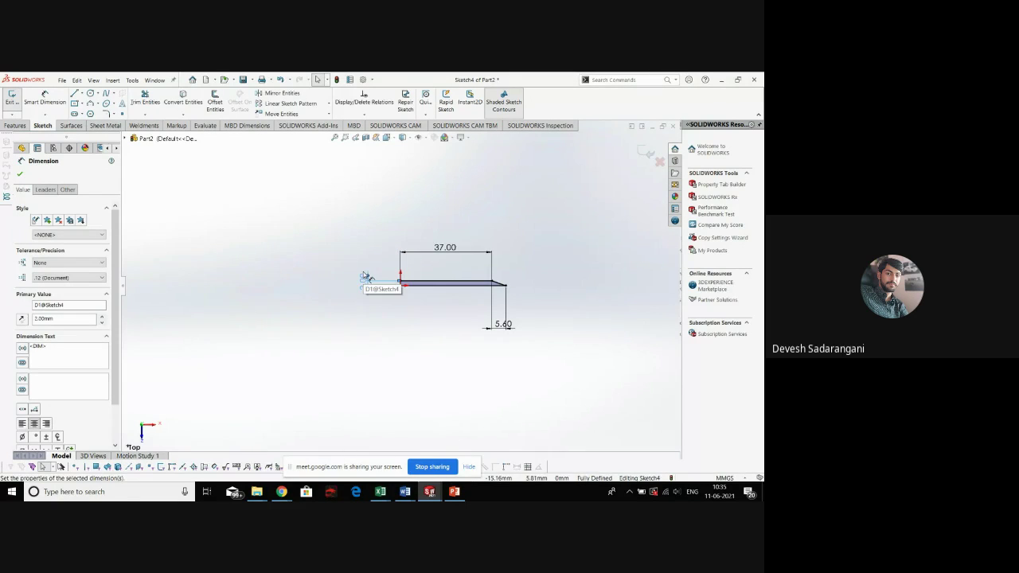
scroll(477, 288, down, 5)
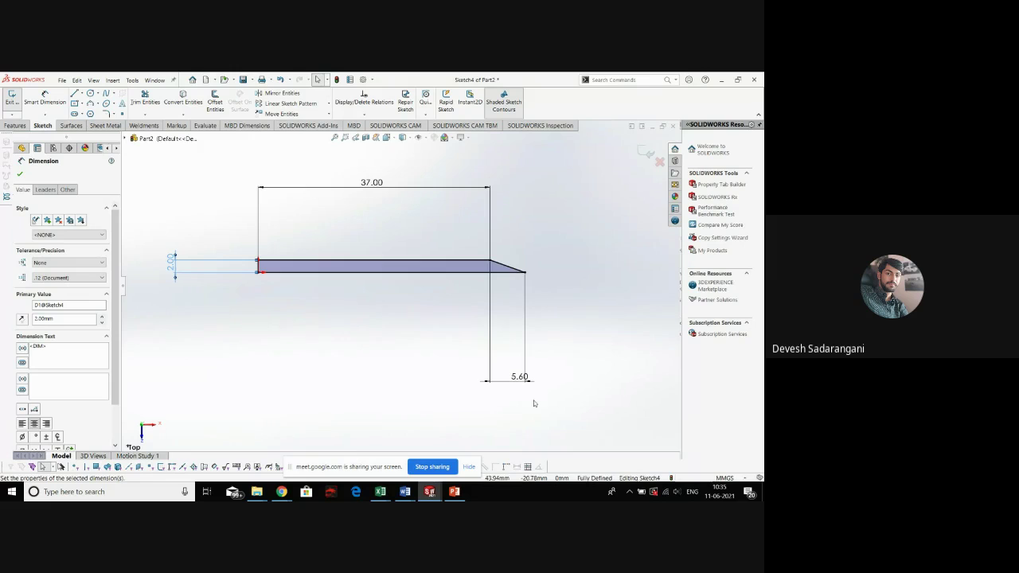
drag(519, 377, 516, 297)
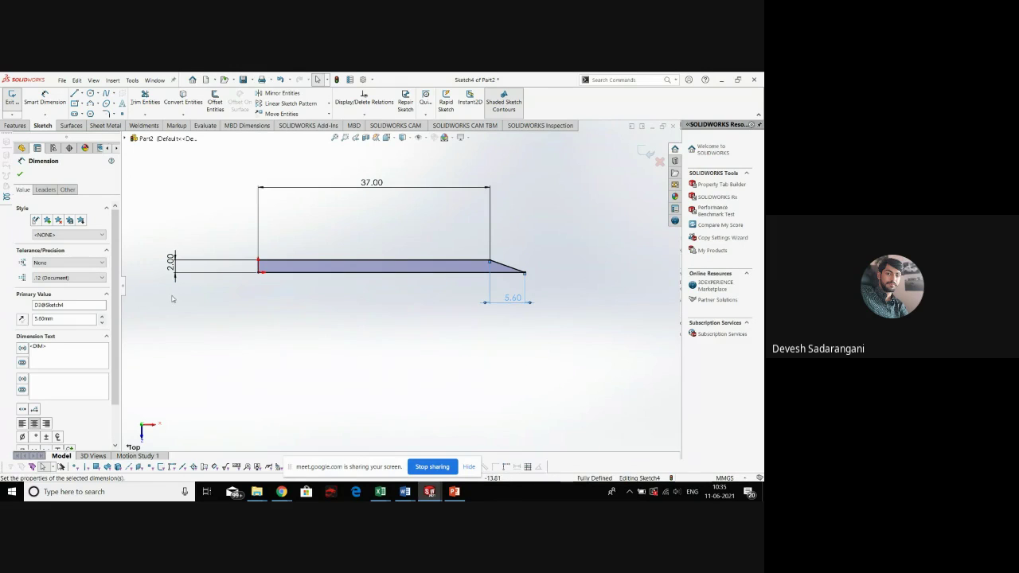
drag(171, 262, 200, 264)
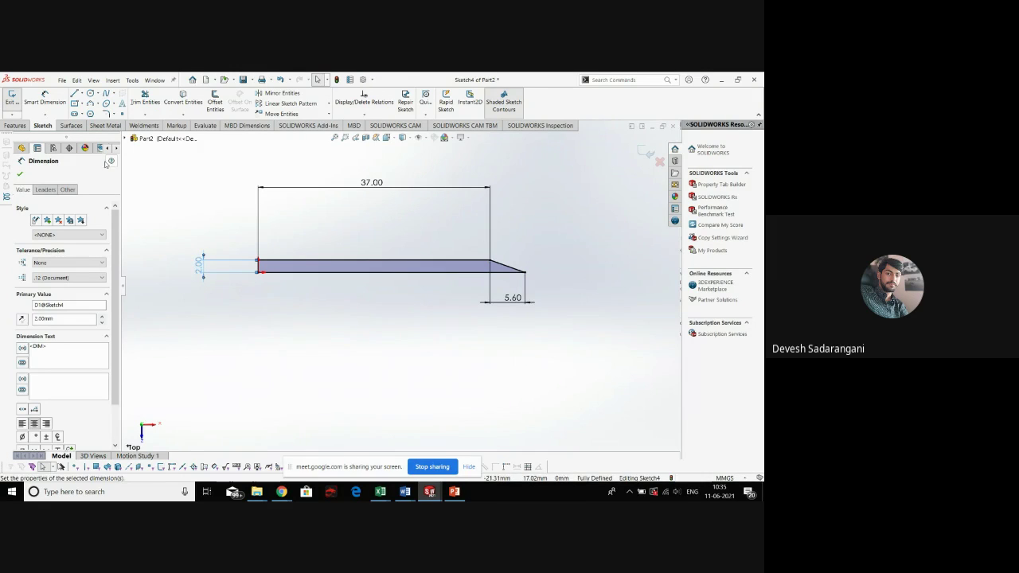
click(17, 127)
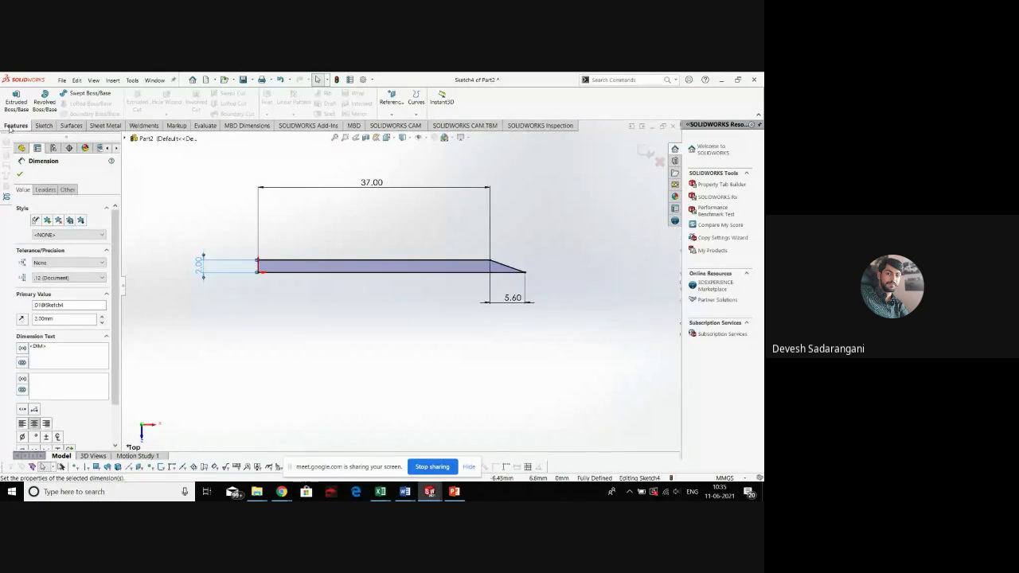
Revolve the profile 360° about its lower edge into a pointed pin, then view from Top
click(38, 101)
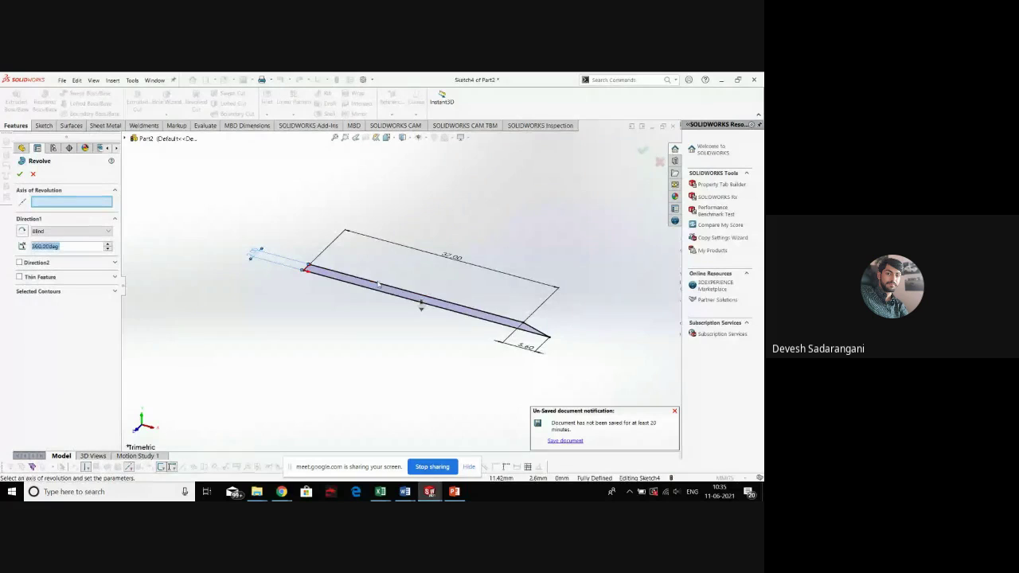
click(383, 289)
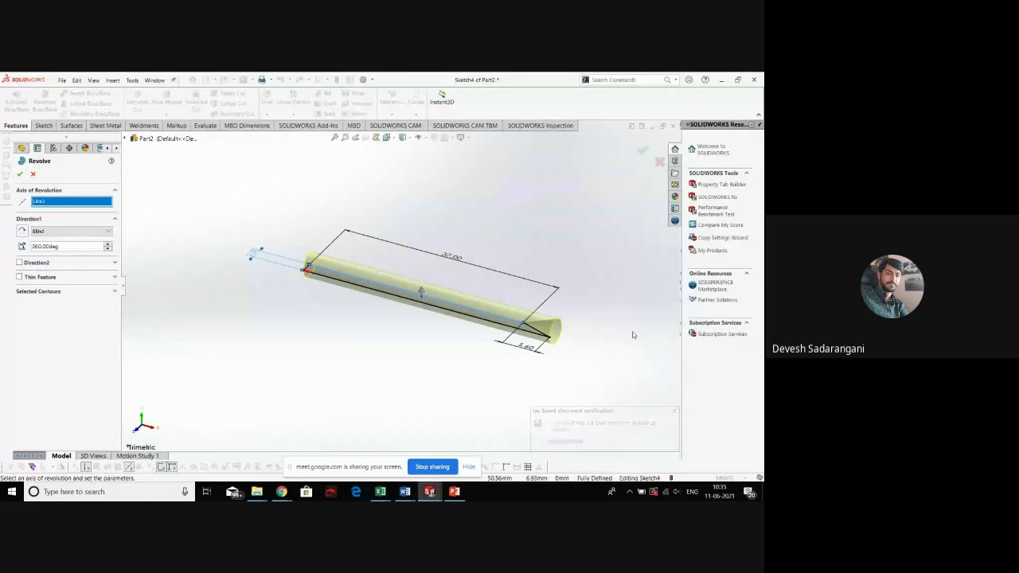
drag(605, 323, 618, 386)
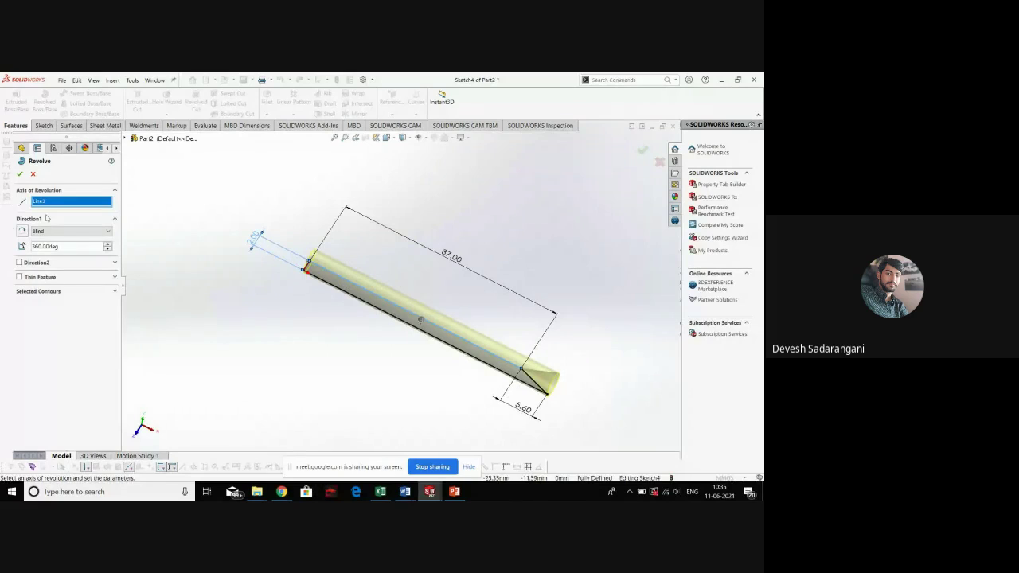
key(Delete)
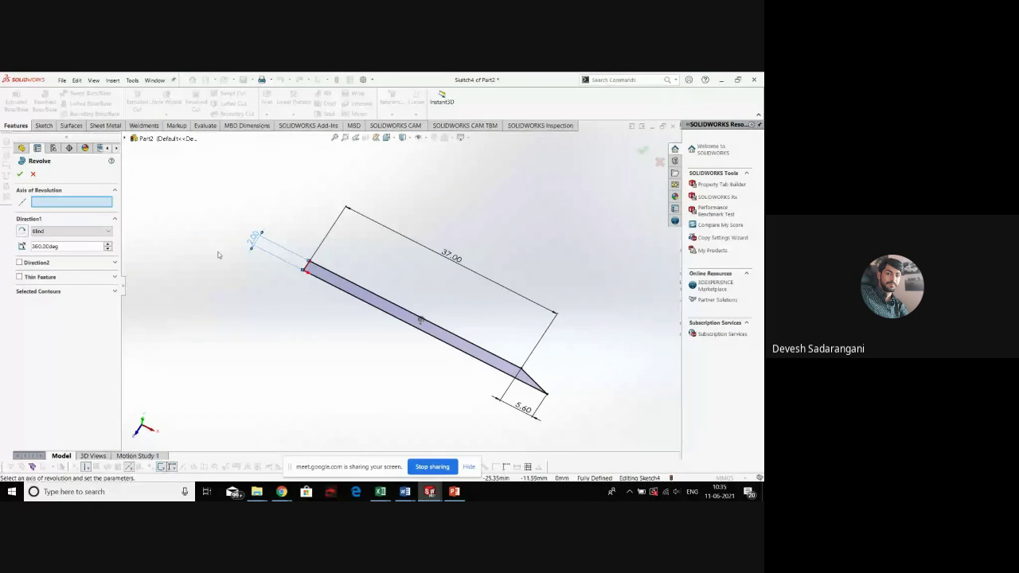
click(337, 289)
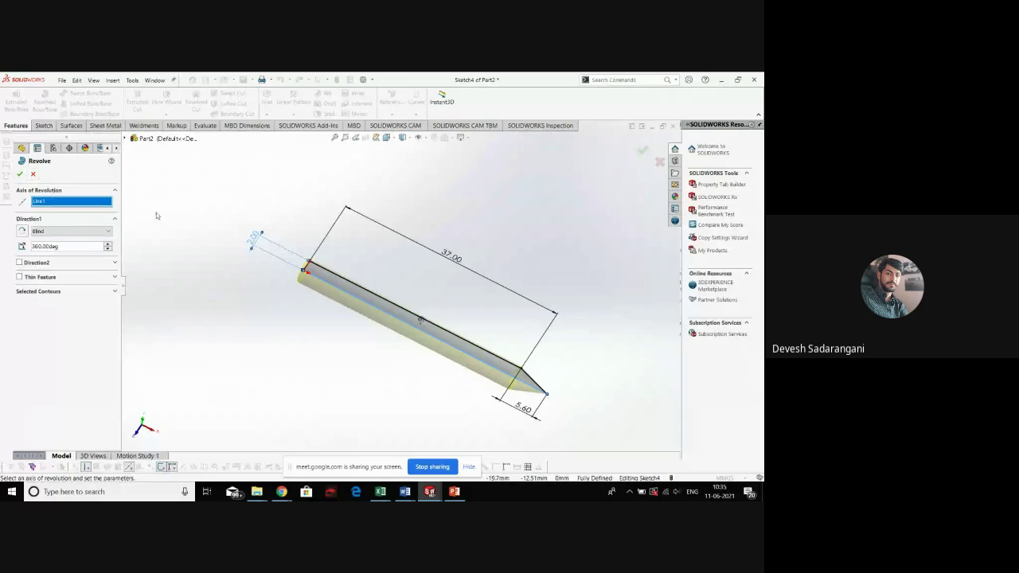
click(20, 174)
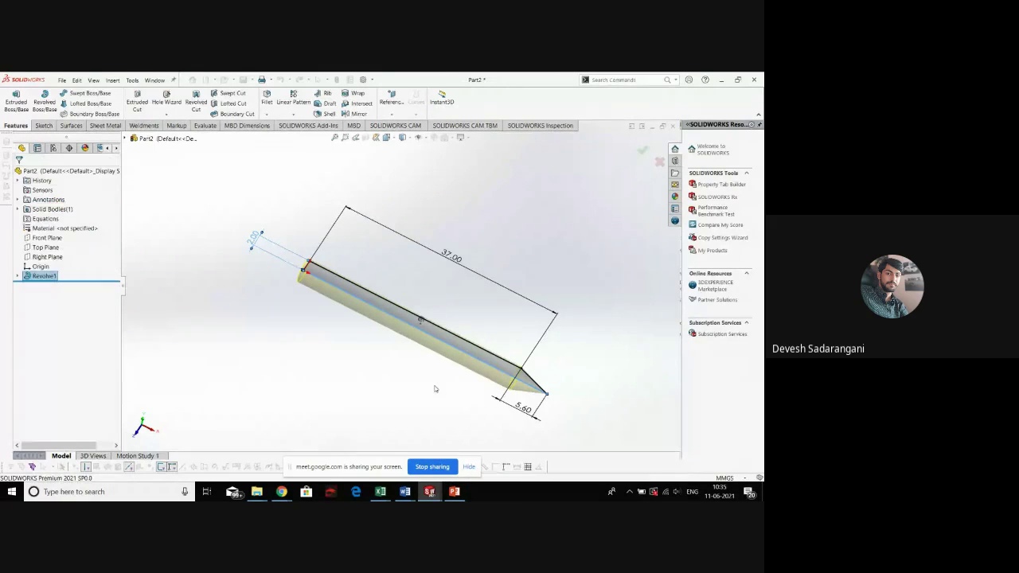
key(space)
click(388, 387)
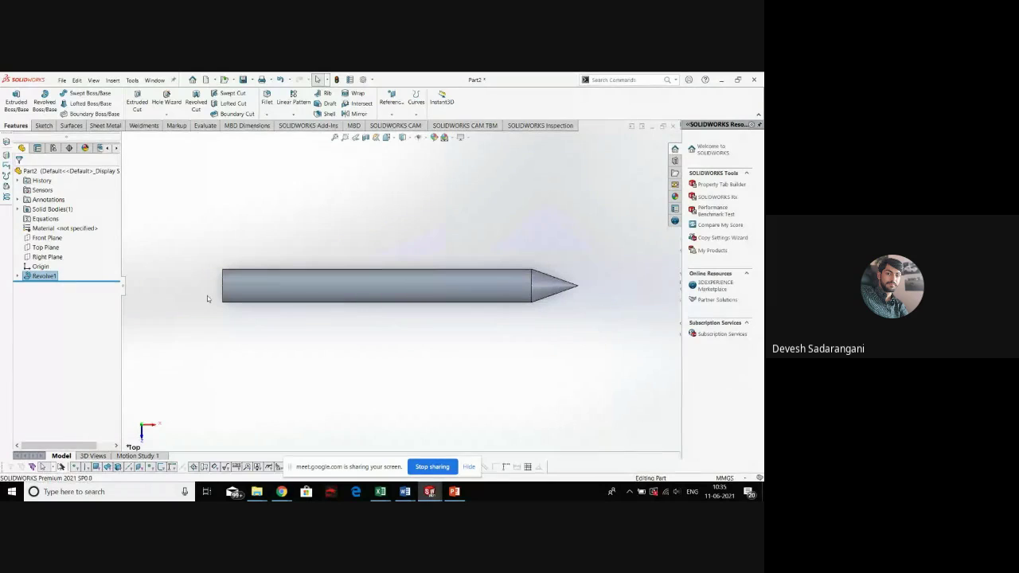
Reopen Sketch4, inspect the 2.00 height dimension unchanged, and exit the sketch
click(18, 275)
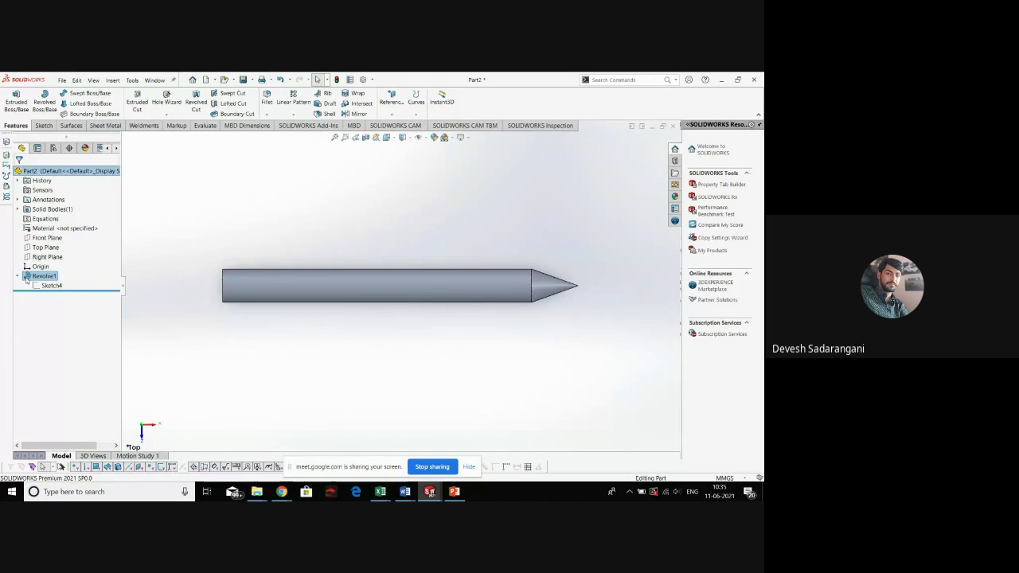
right_click(49, 285)
click(32, 257)
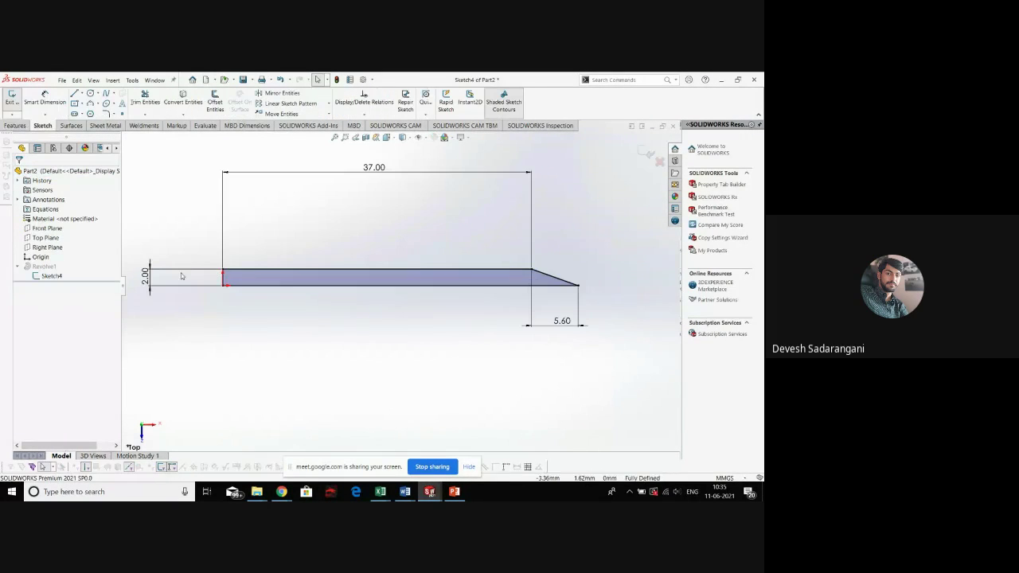
double_click(183, 276)
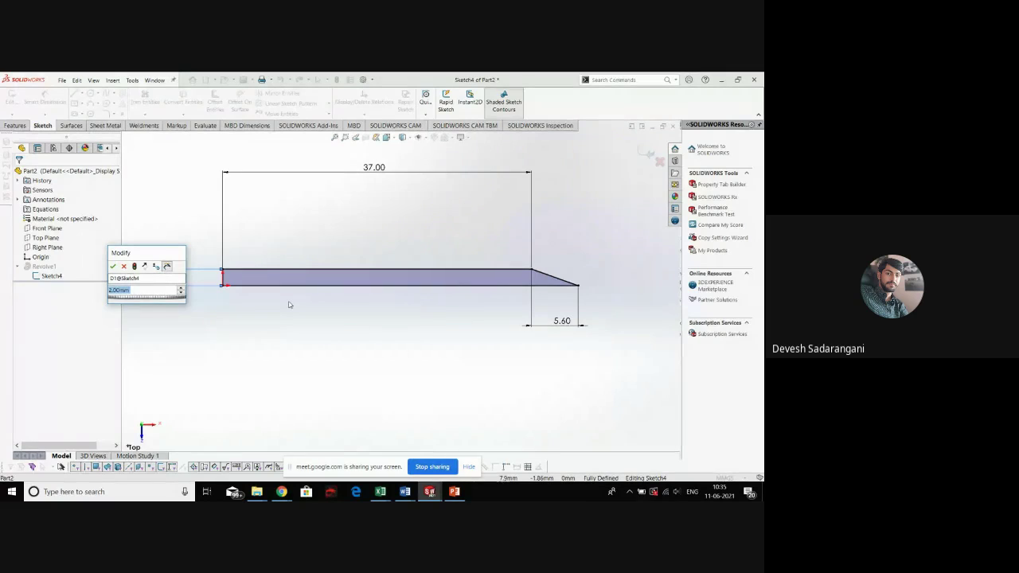
key(Return)
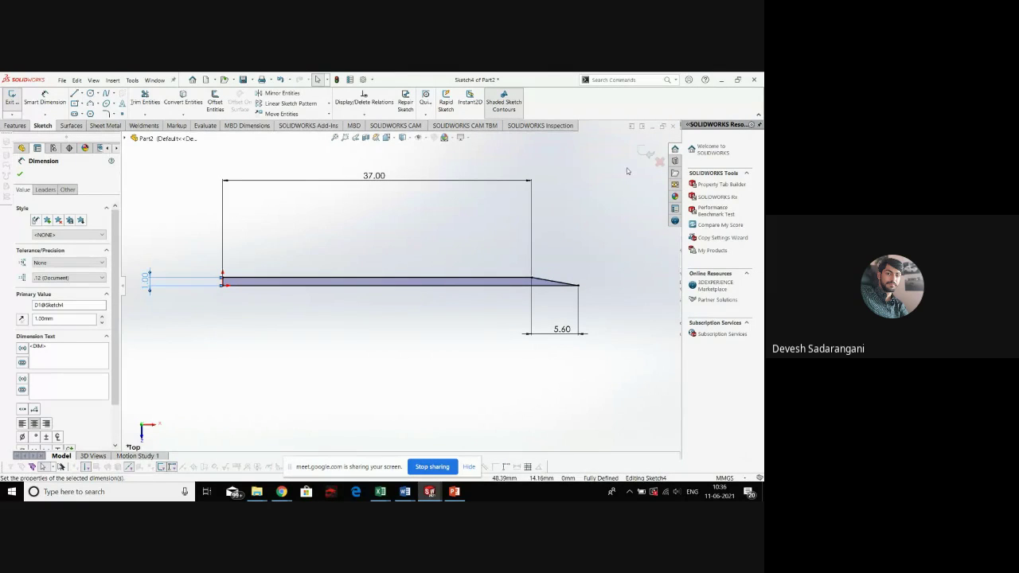
click(644, 154)
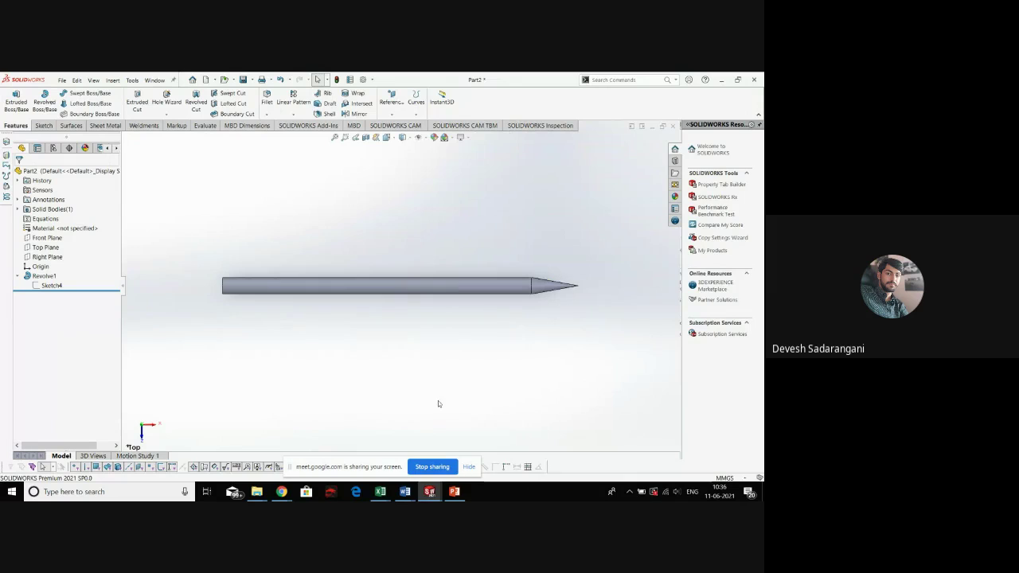
Glance at the Design Handbook document in Word, then return to Part2
mouse_move(429, 492)
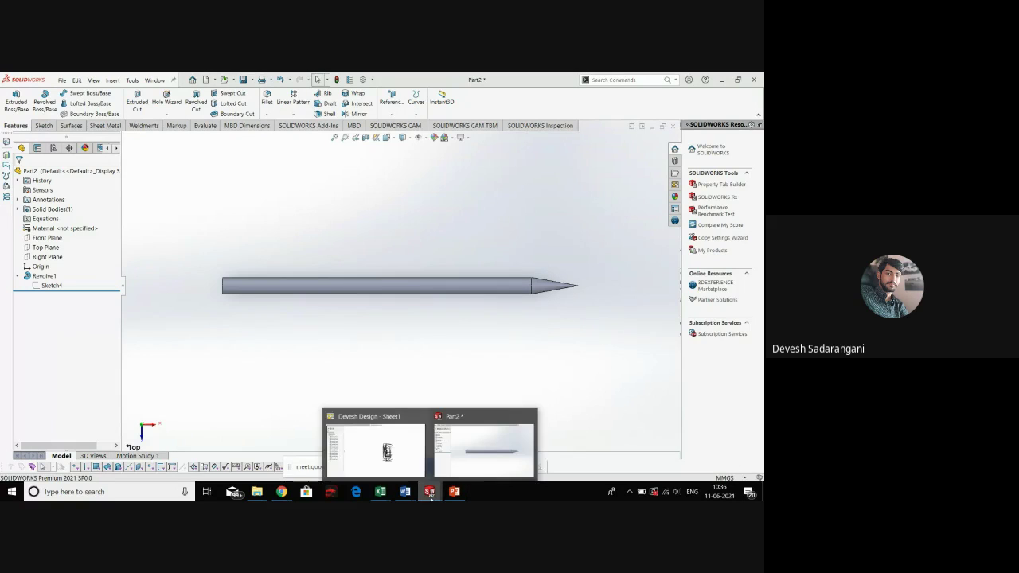
click(483, 450)
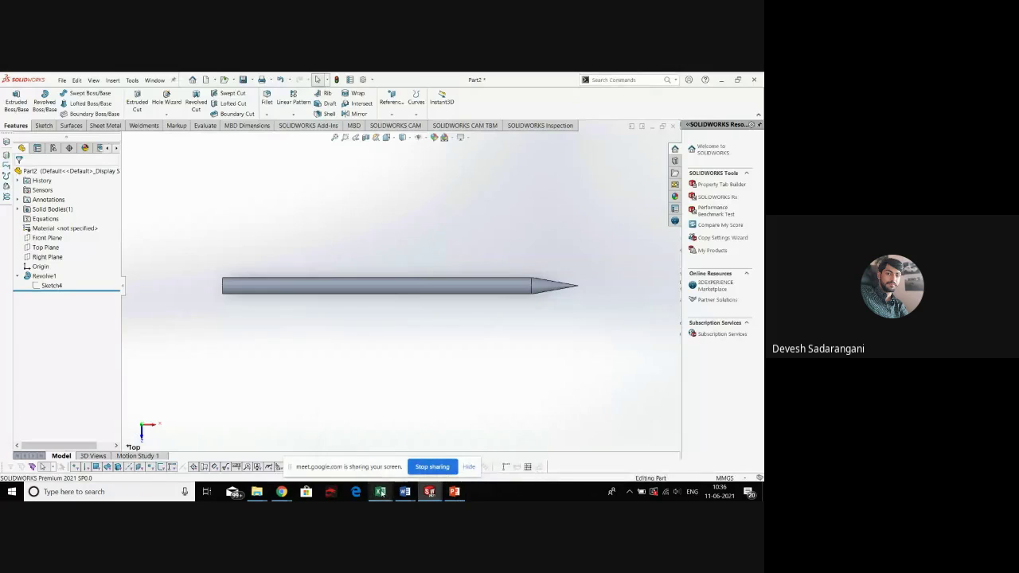
mouse_move(404, 491)
click(398, 466)
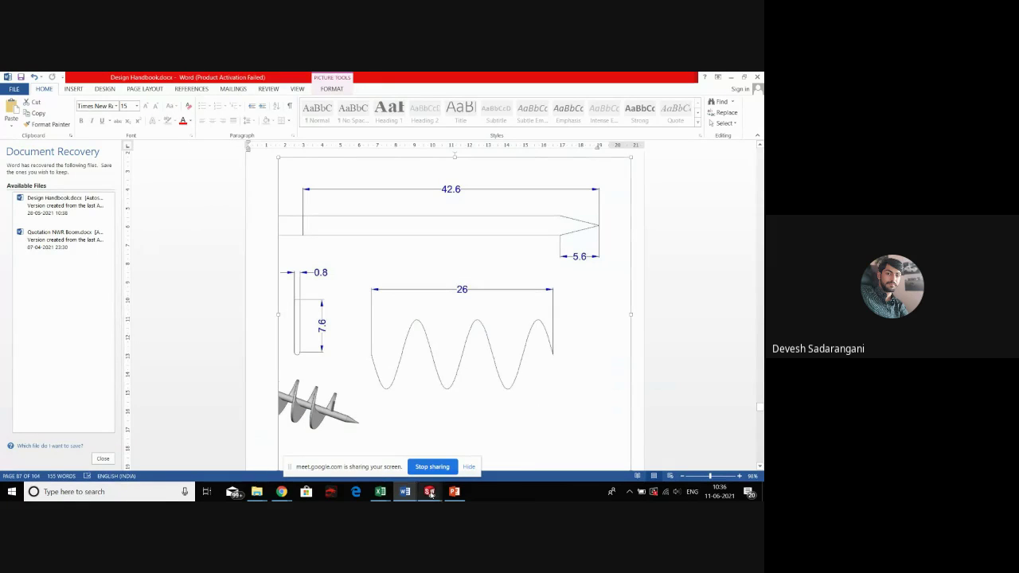
mouse_move(429, 493)
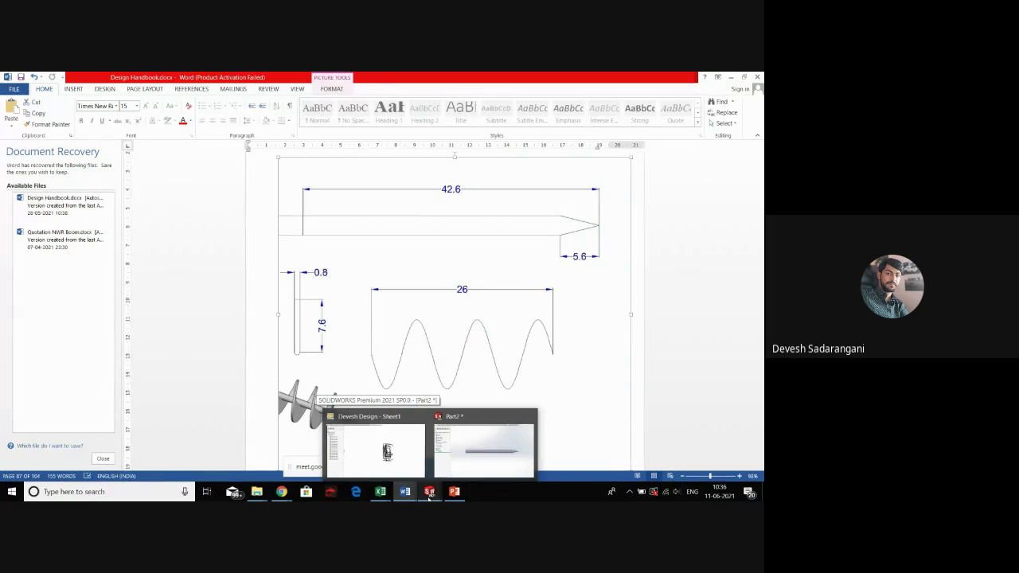
click(470, 455)
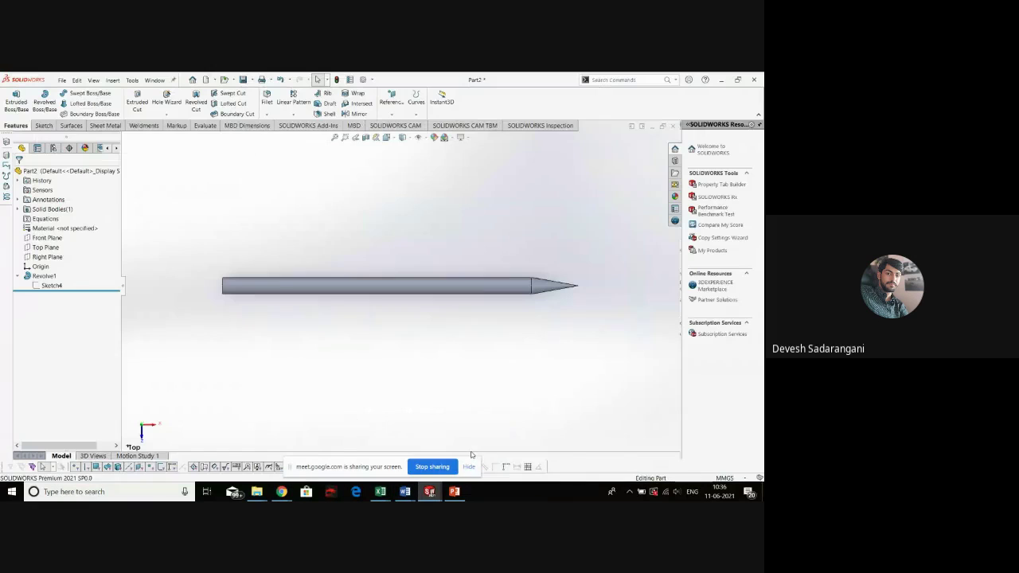
Change Sketch4's vertical 1.00 dimension to 1.5 mm and exit to rebuild Revolve1
right_click(50, 285)
click(64, 267)
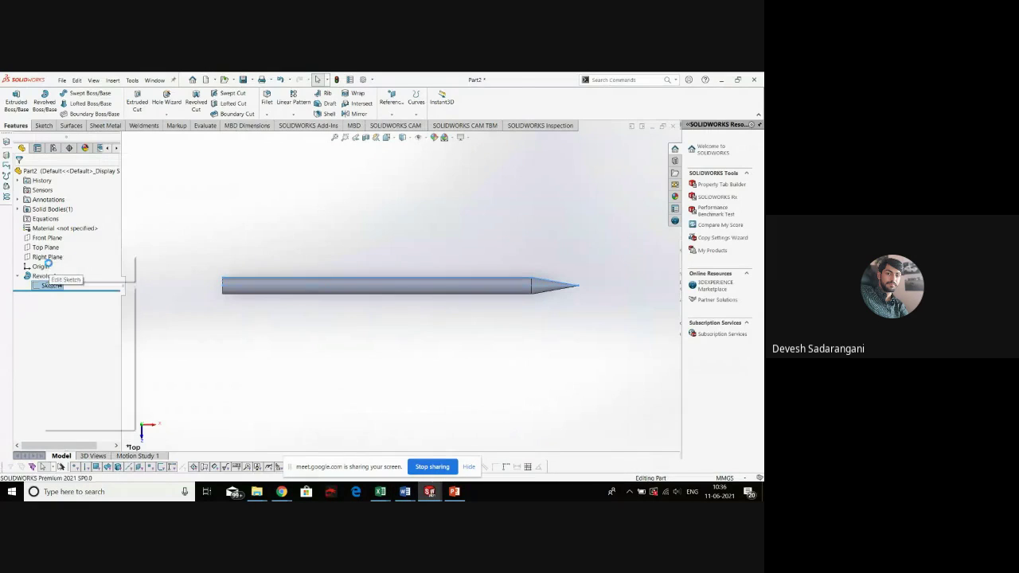
double_click(146, 280)
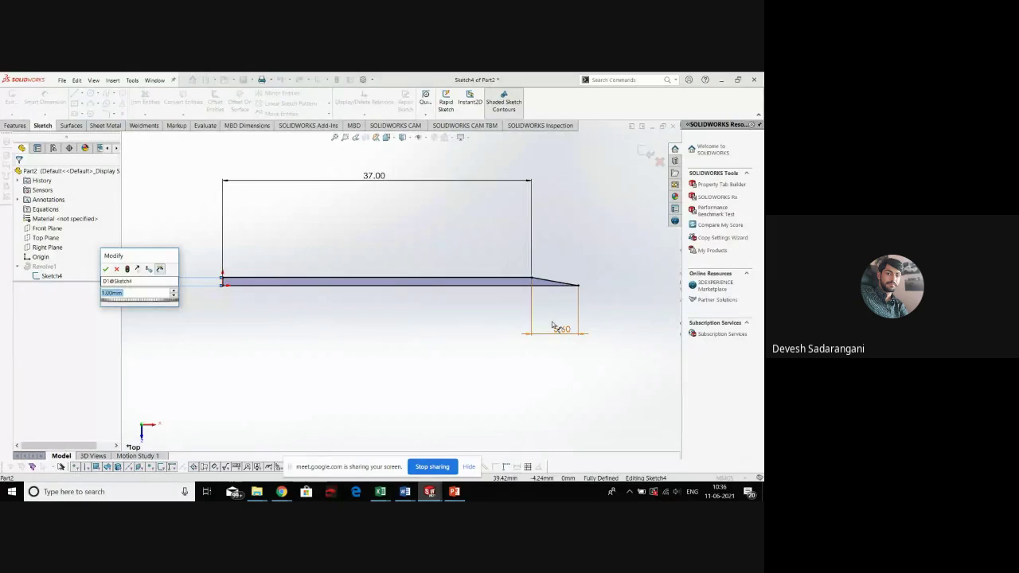
text(1.5)
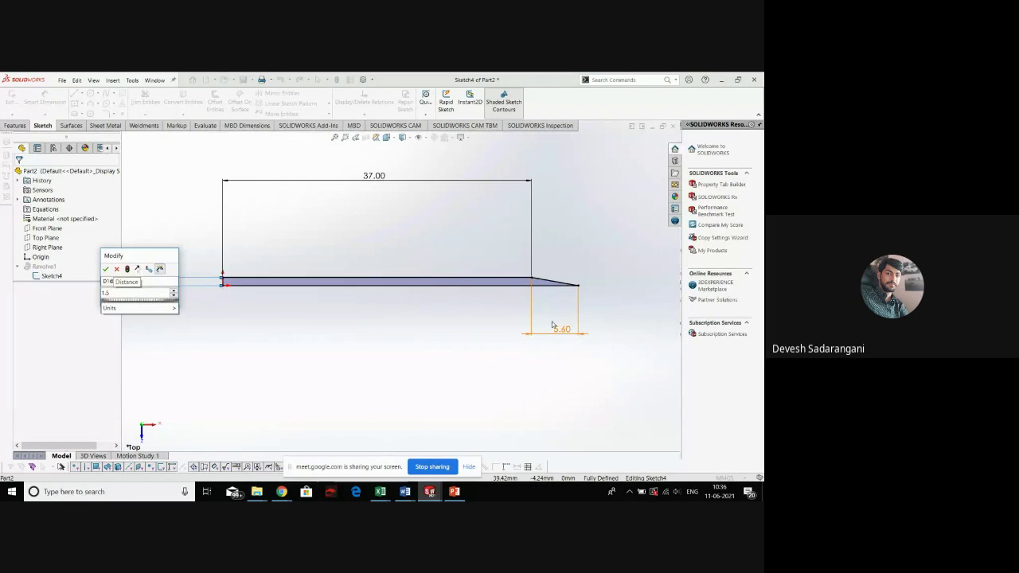
key(Return)
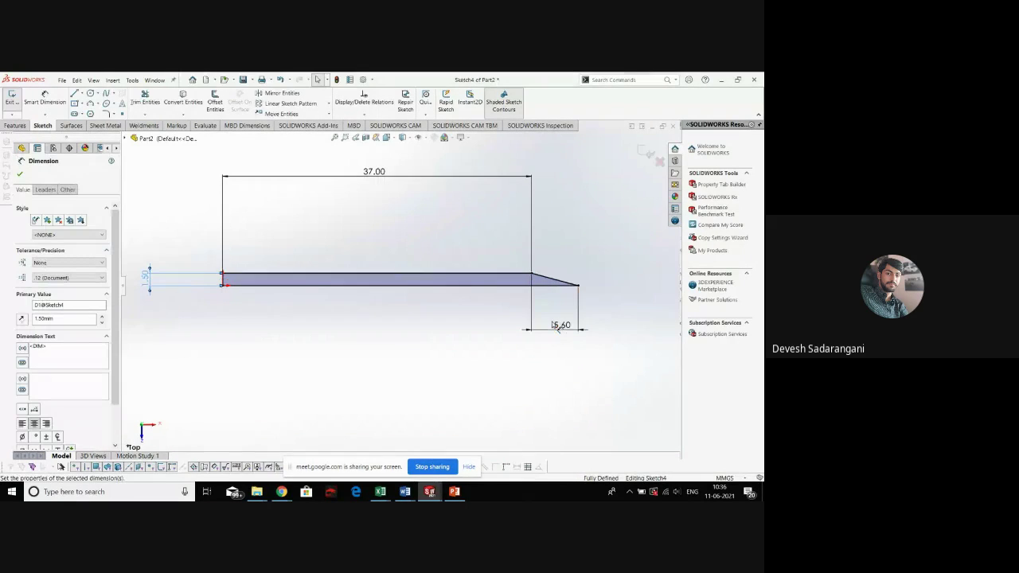
click(648, 152)
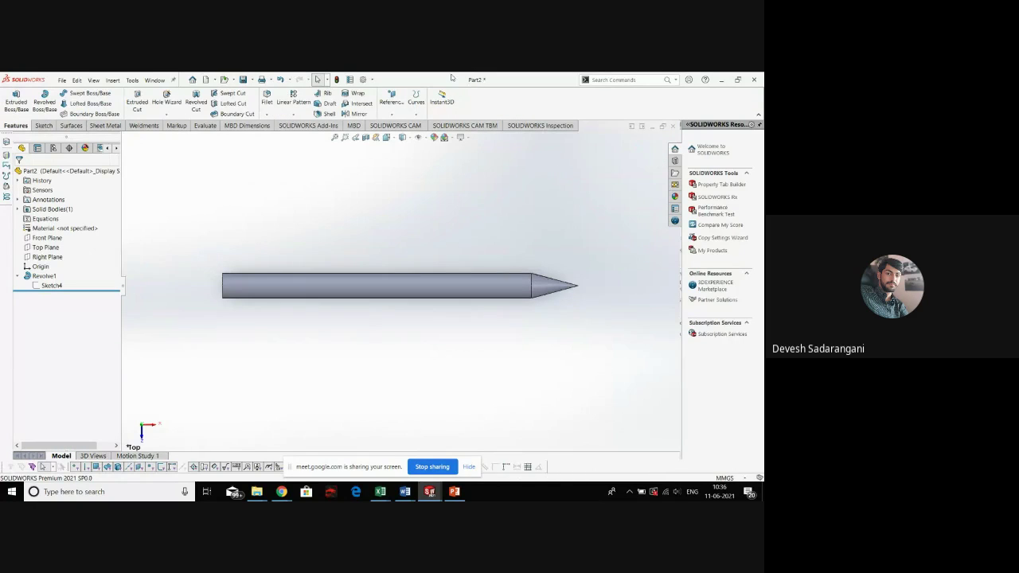
Start a Helix and sketch a circle on the pin's flat end face
click(422, 105)
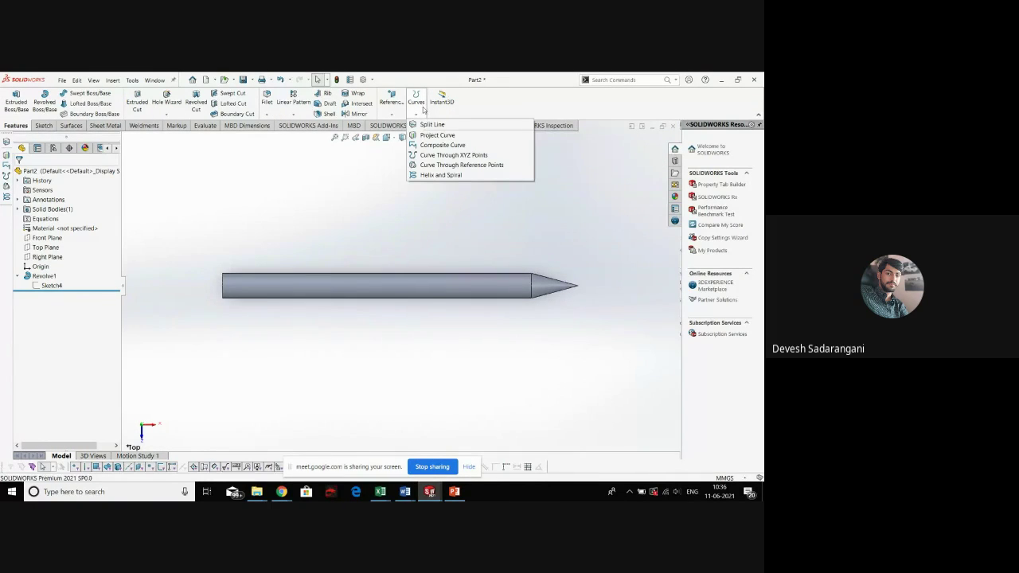
click(421, 177)
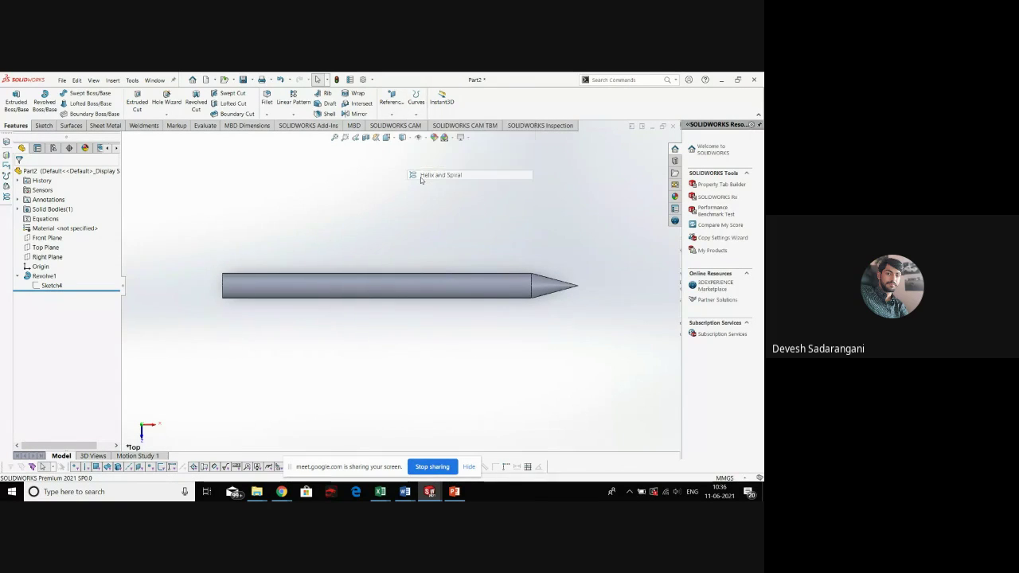
drag(292, 257, 270, 300)
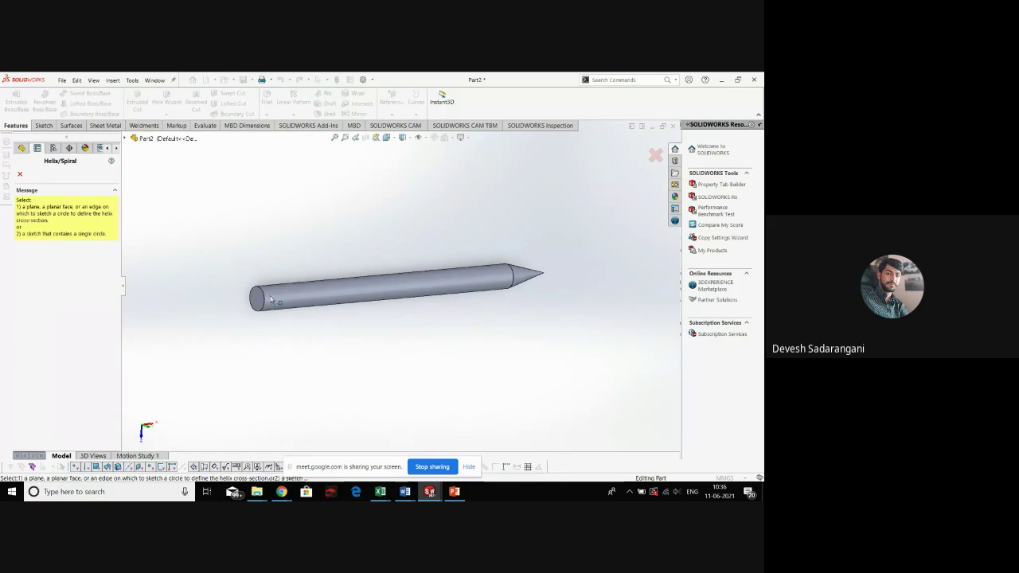
click(253, 301)
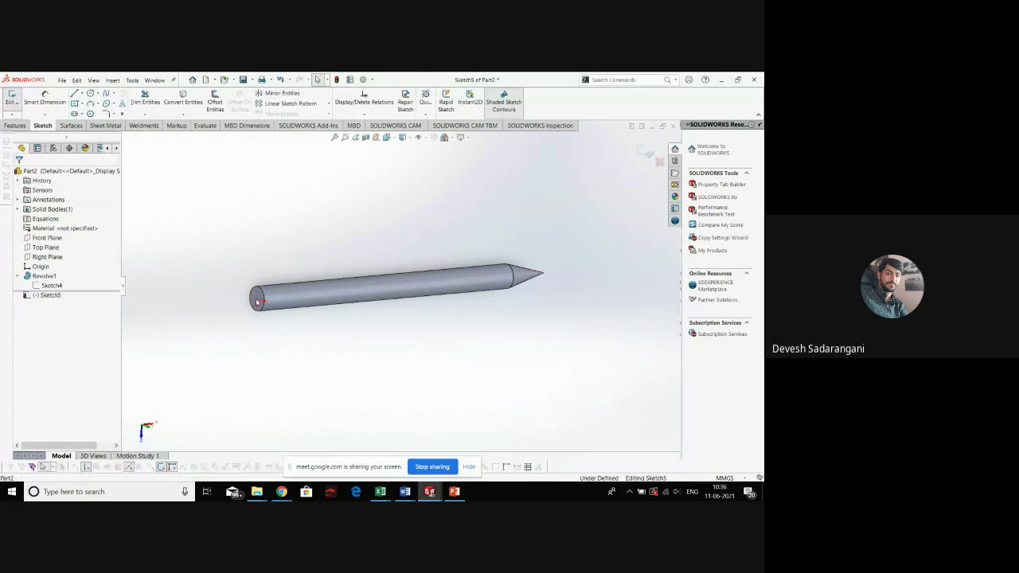
click(90, 93)
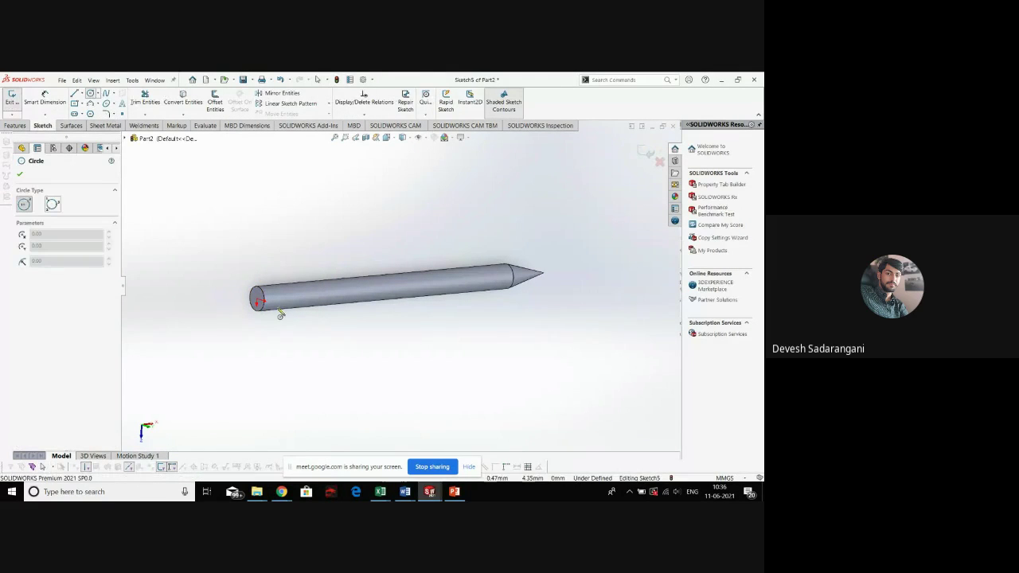
click(257, 299)
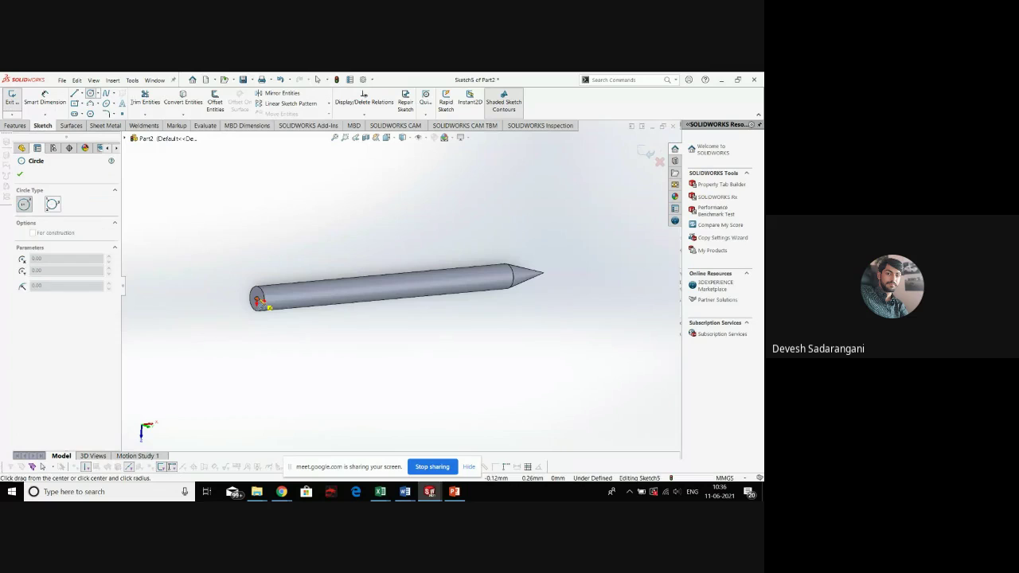
click(269, 291)
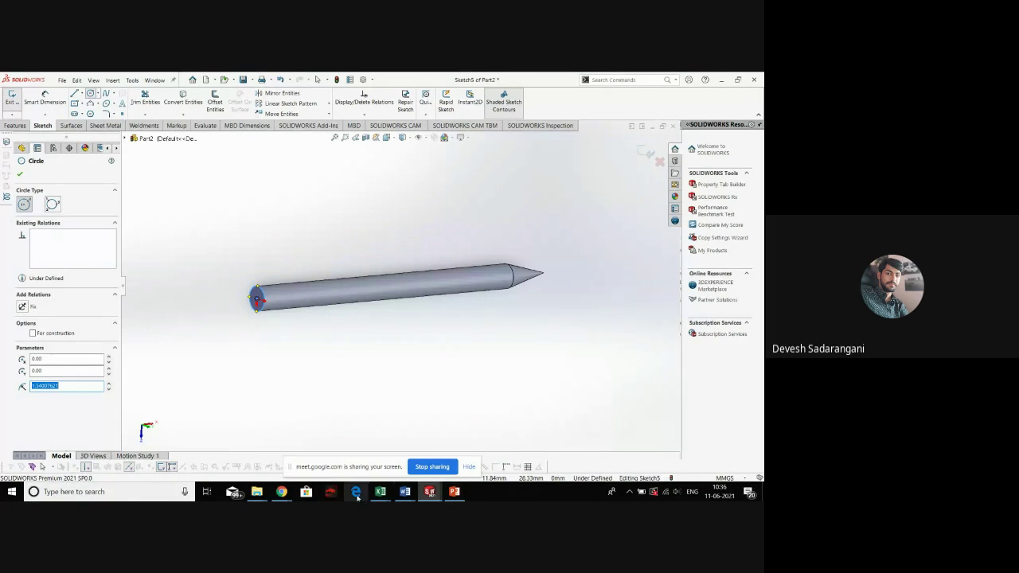
Check the Design Handbook screw drawing in Word, then return to SOLIDWORKS
mouse_move(405, 491)
click(377, 464)
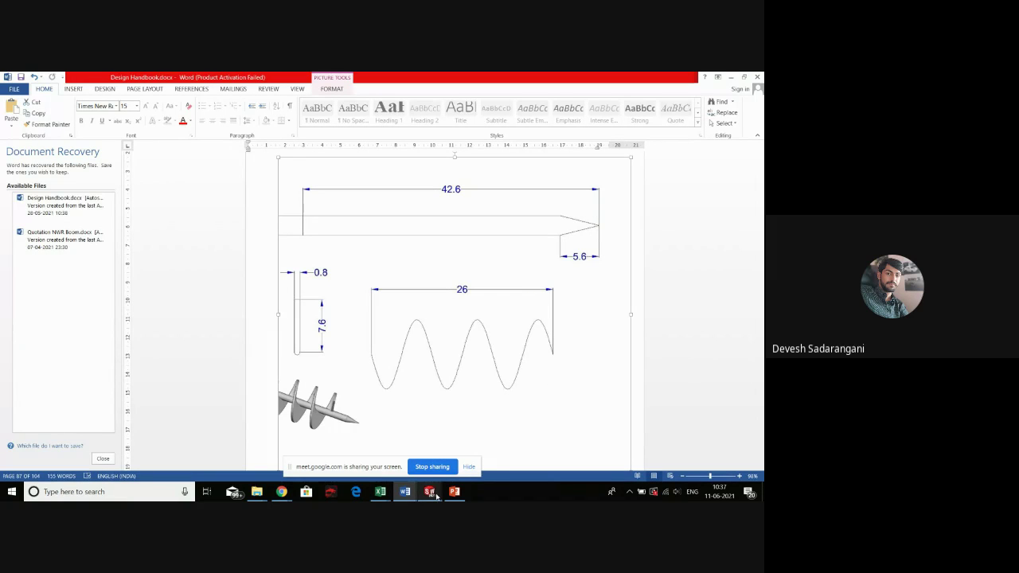
click(448, 463)
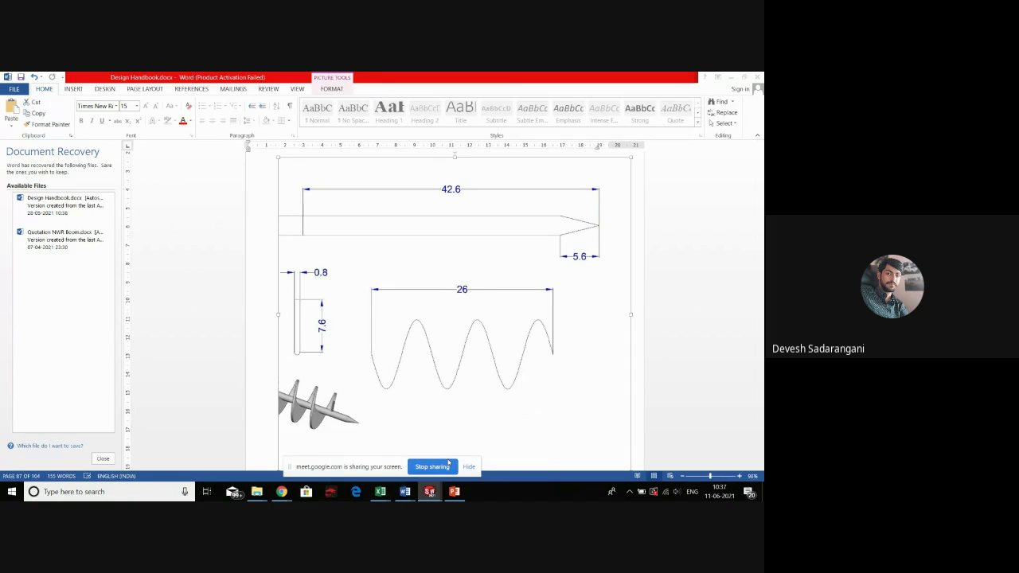
Close the circle sketch and define the helix by Height and Revolution
click(430, 492)
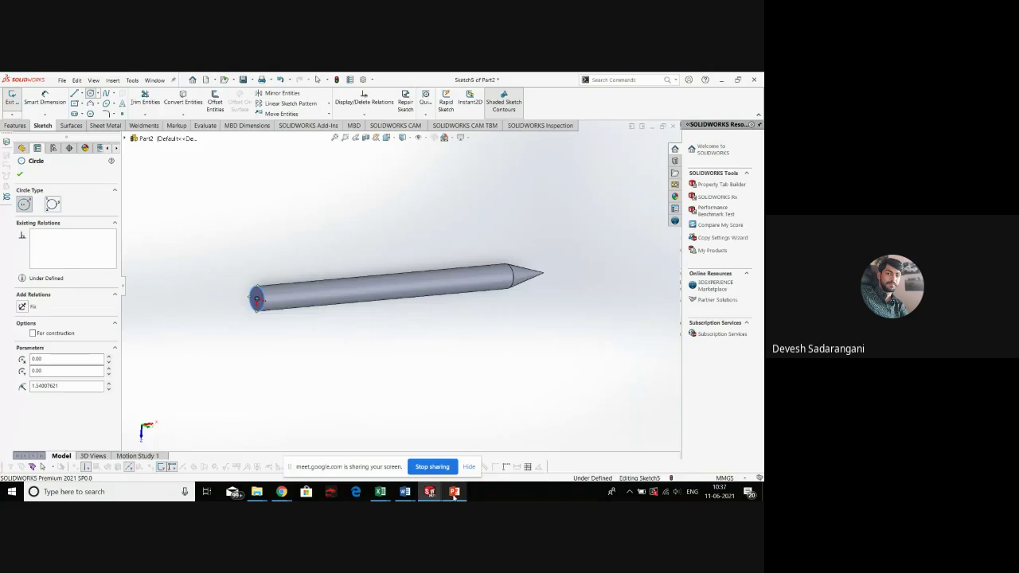
click(20, 173)
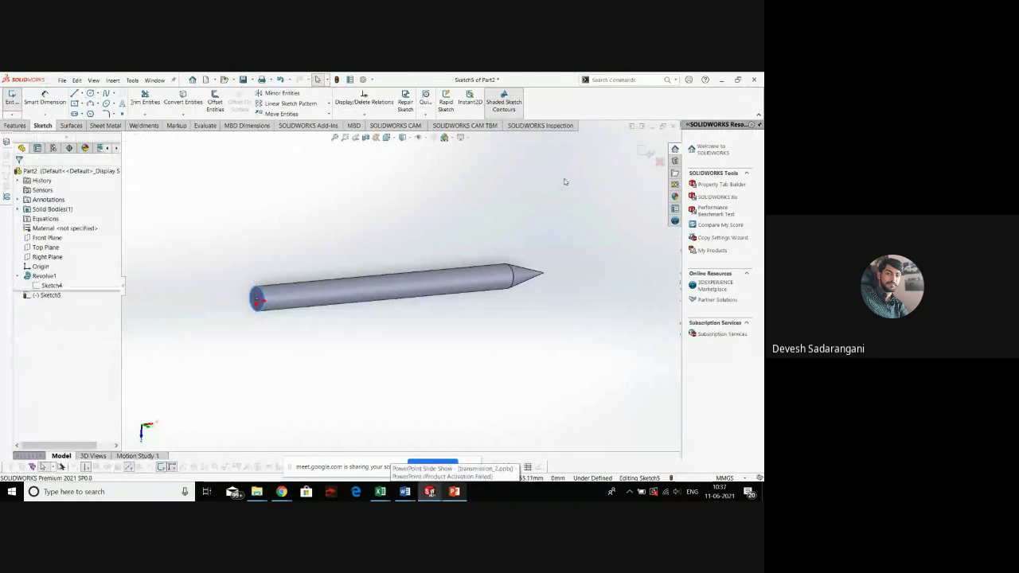
click(645, 151)
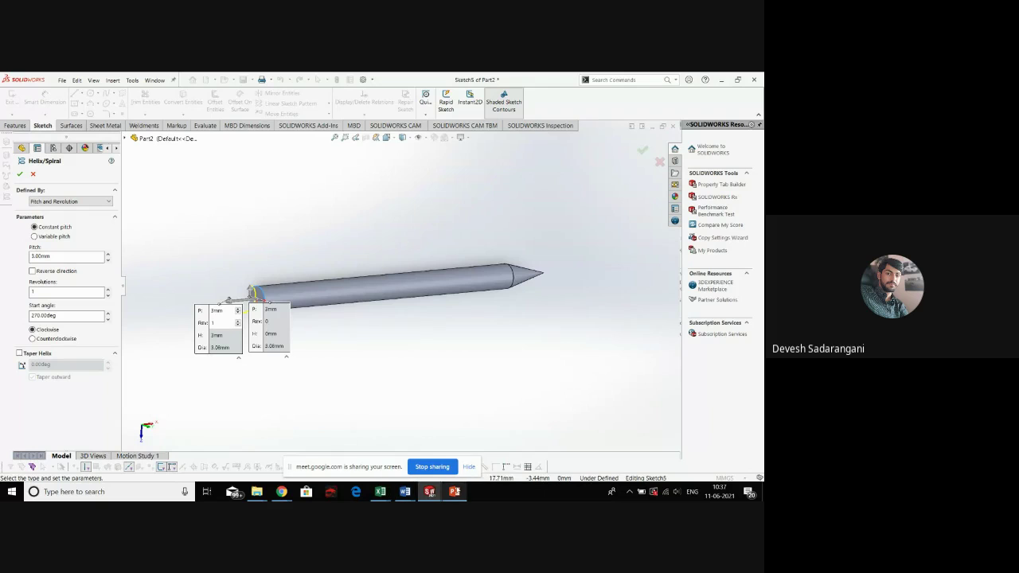
mouse_move(450, 489)
click(70, 201)
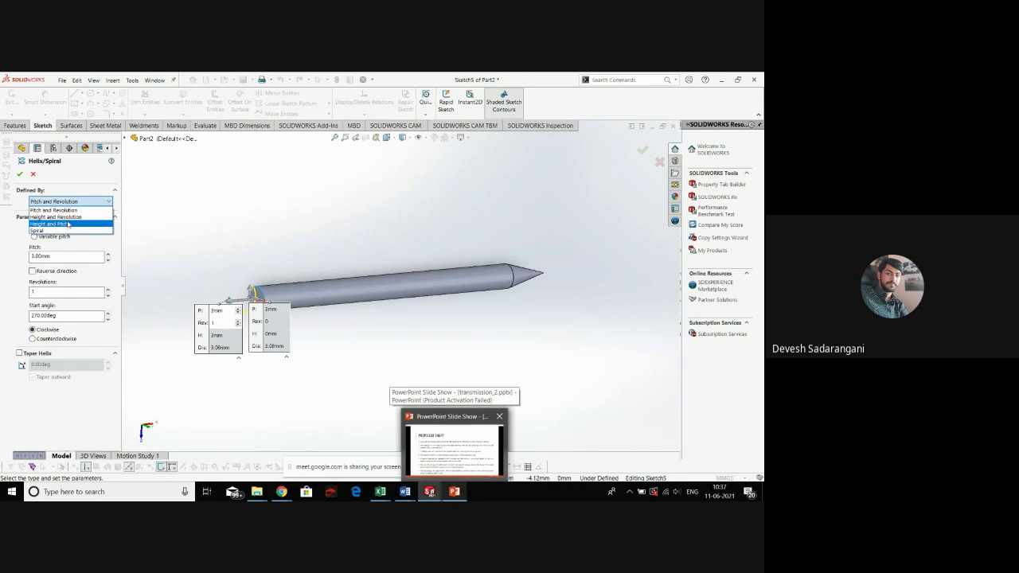
click(71, 217)
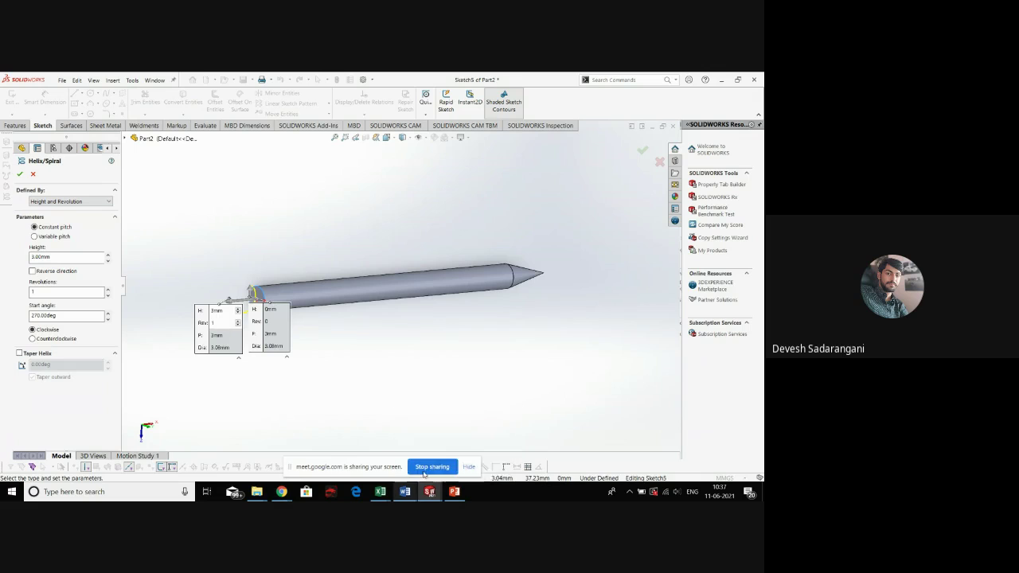
After consulting the Word drawing, keep Height and Revolution with a 26 mm height
mouse_move(406, 495)
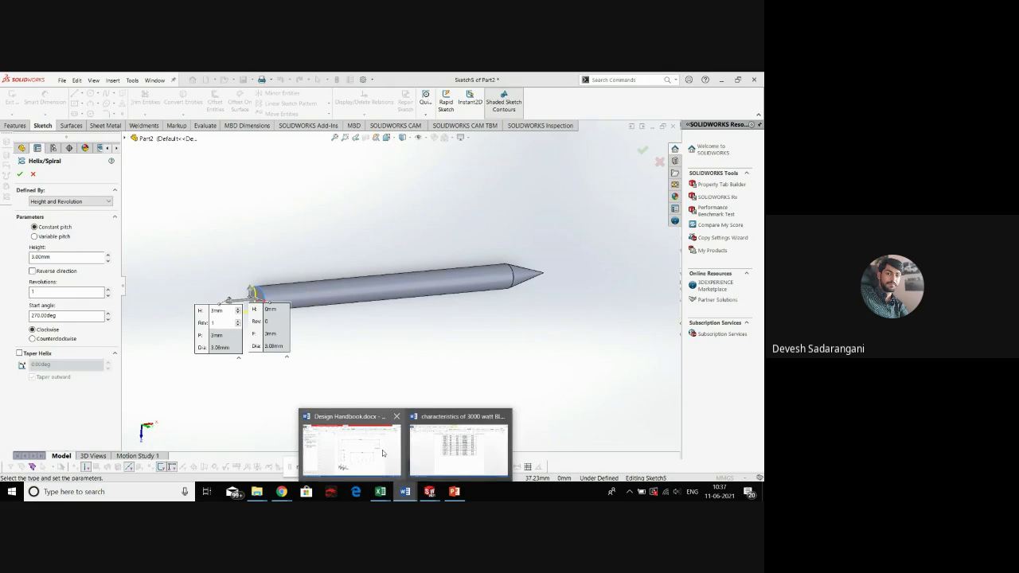
click(385, 452)
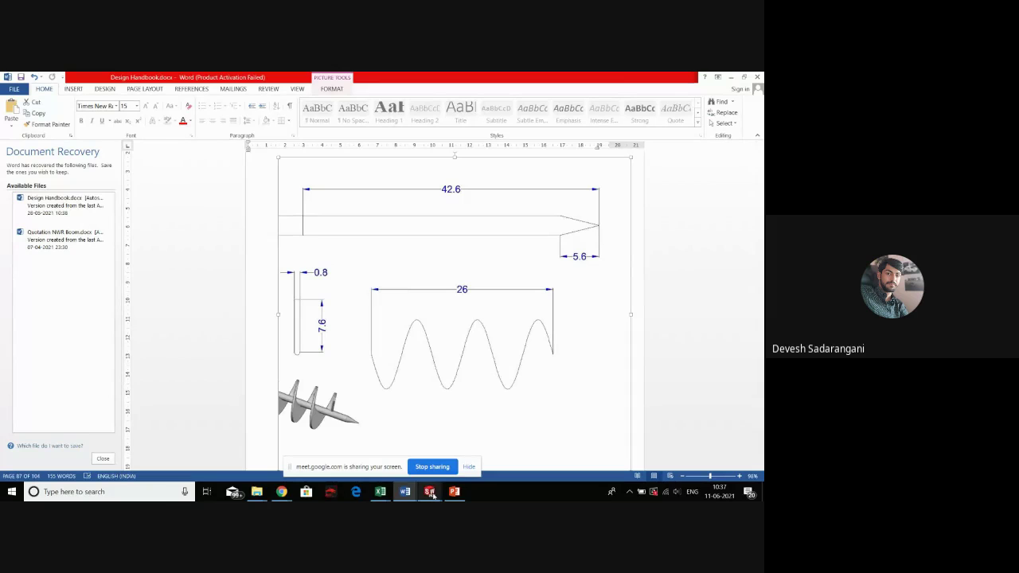
mouse_move(433, 494)
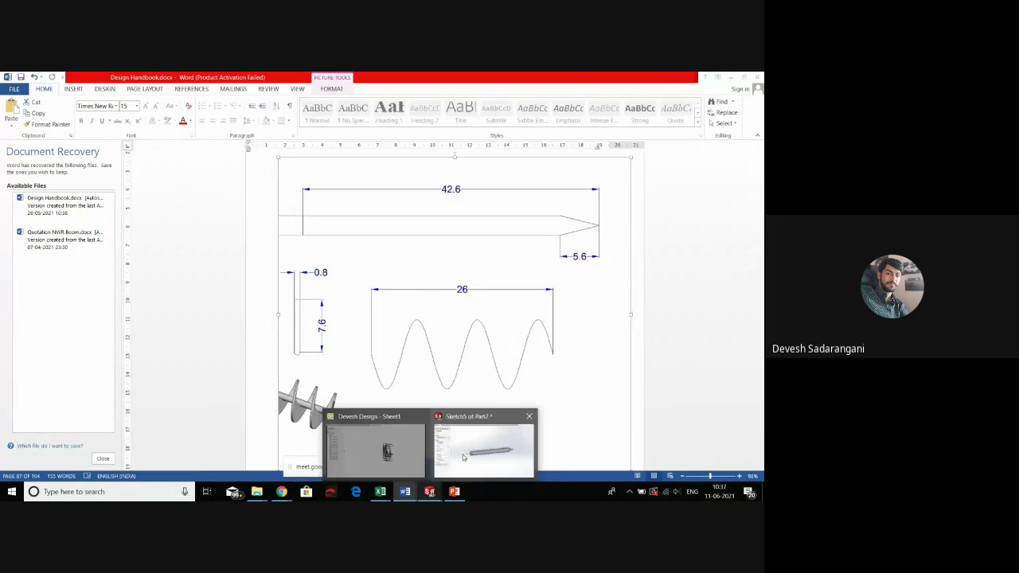
click(478, 446)
click(58, 202)
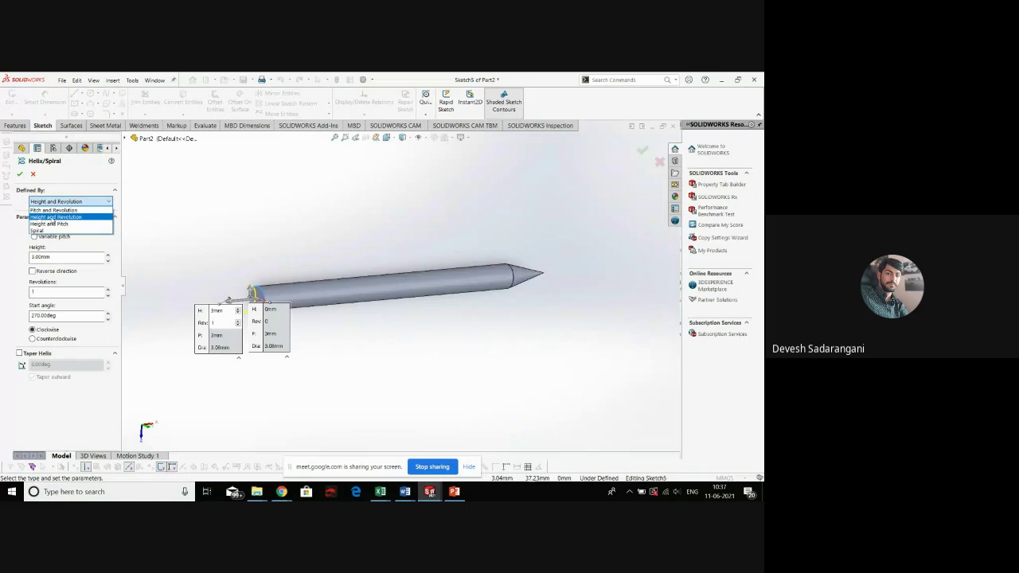
click(53, 217)
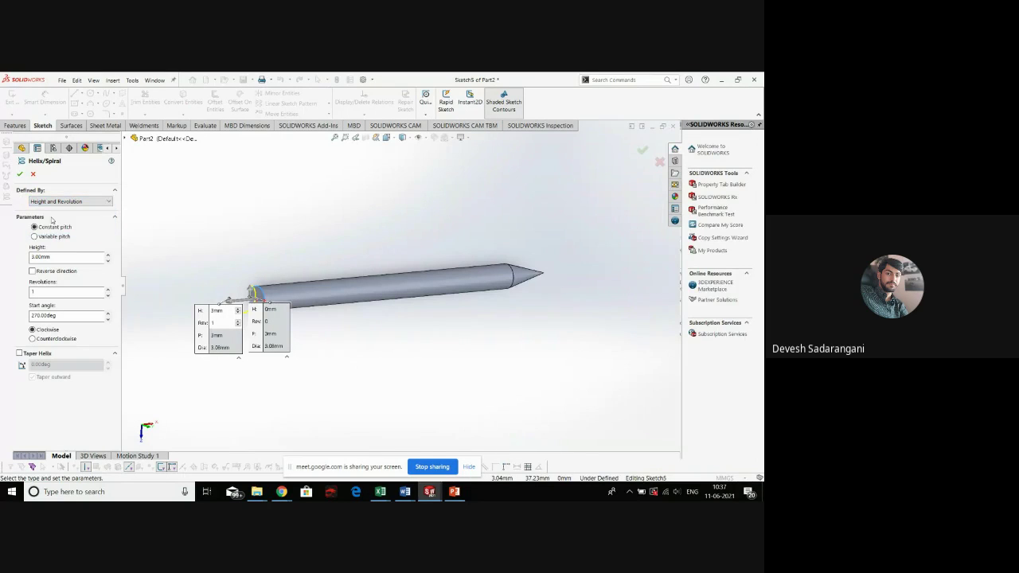
double_click(52, 256)
key(Return)
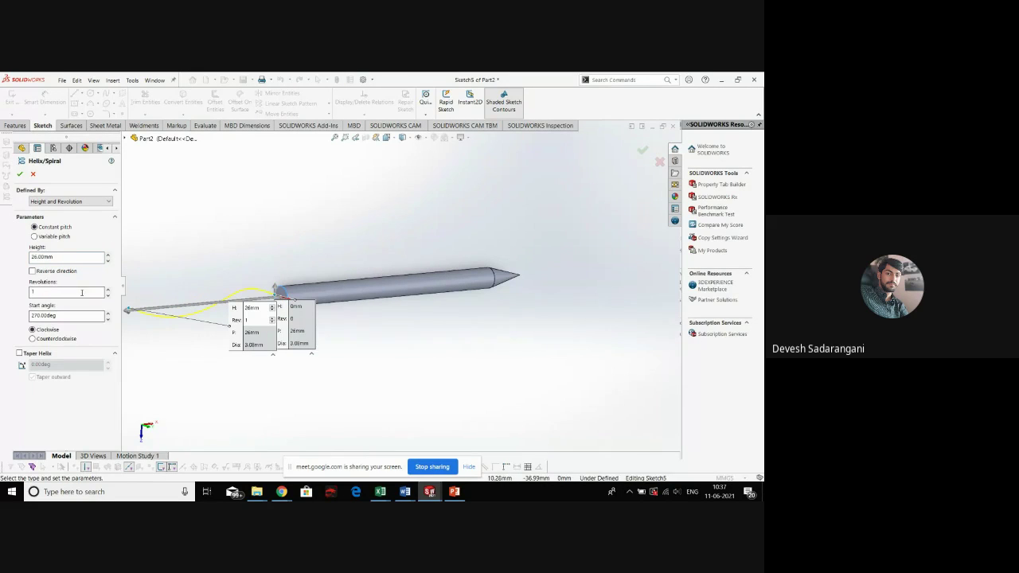
Set the helix to 3 revolutions, reverse its direction, and accept Helix/Spiral1
click(107, 290)
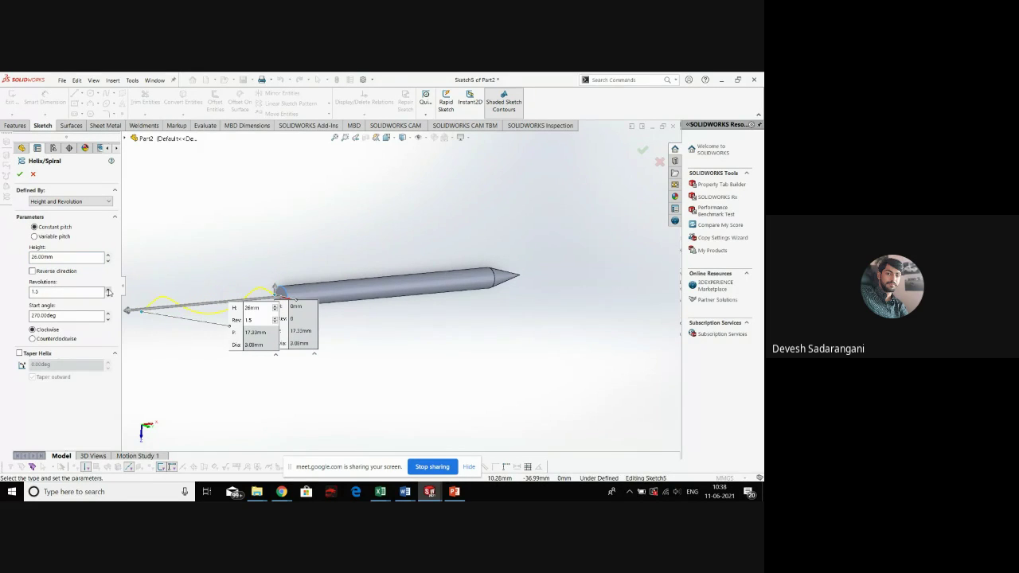
click(108, 290)
click(108, 291)
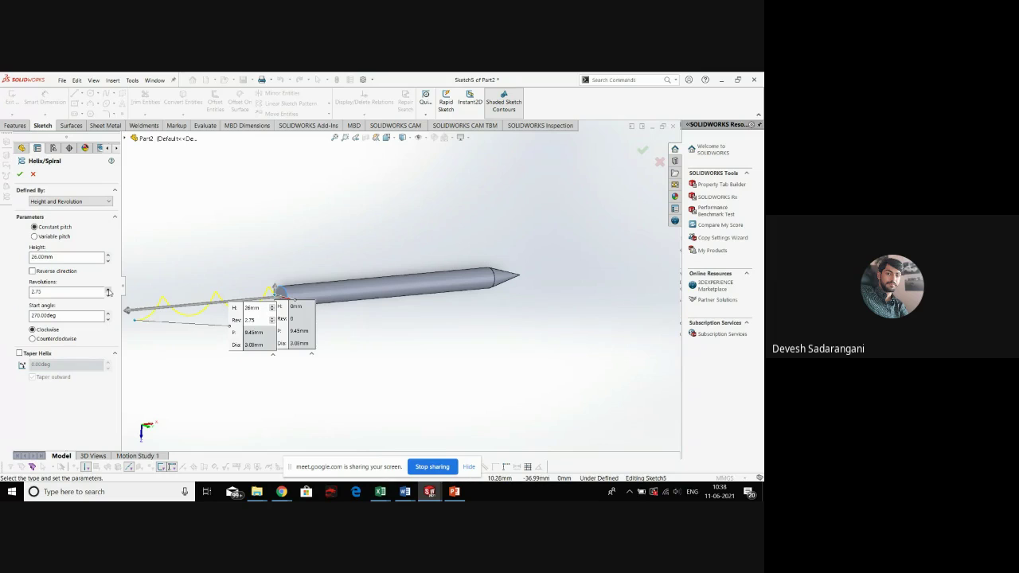
click(109, 291)
click(46, 273)
drag(335, 343, 319, 380)
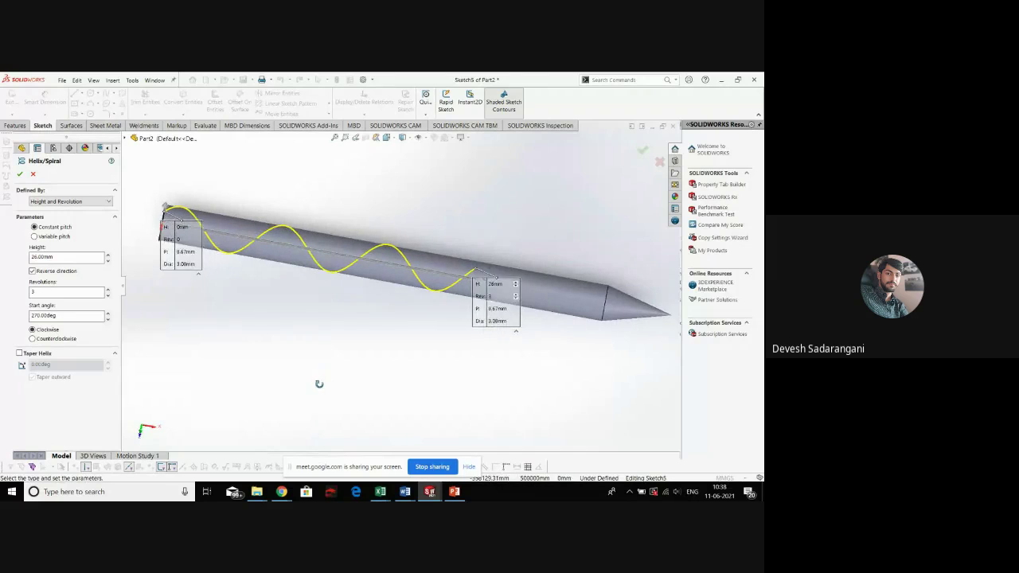
mouse_move(454, 491)
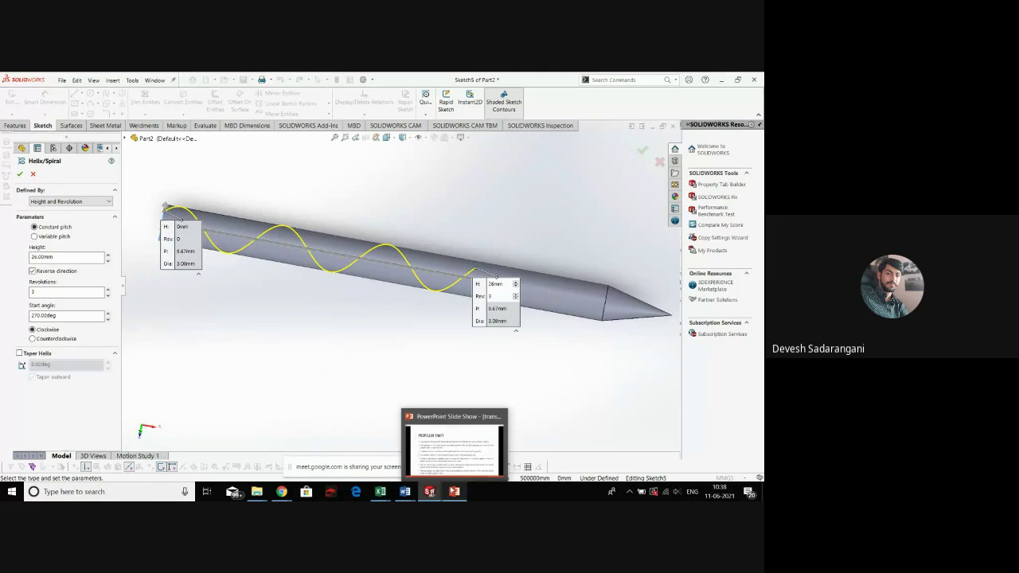
key(Return)
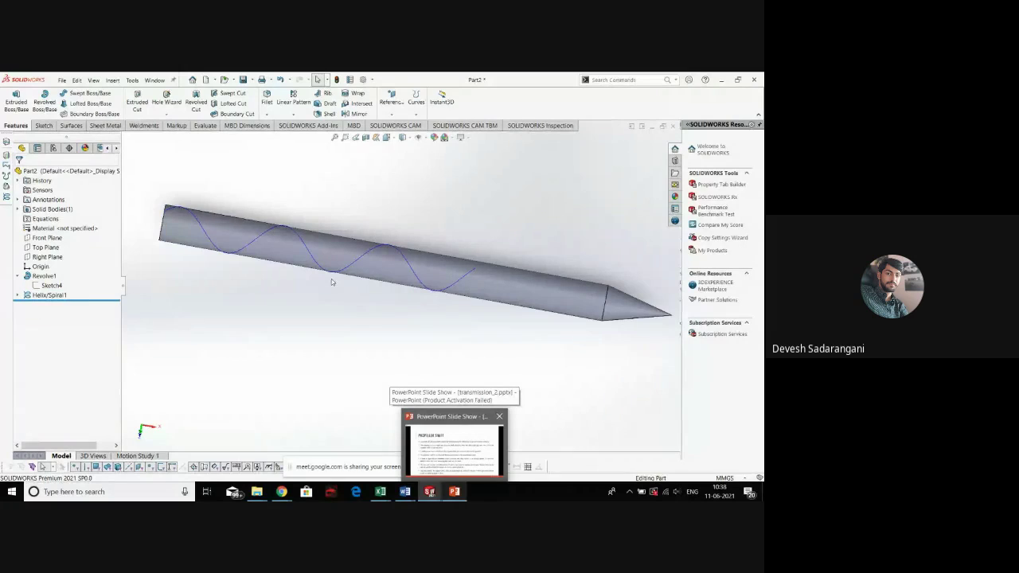
Compare with the Word drawing, return to an isometric view, select the helix and show Sketch tools
key(ctrl+1)
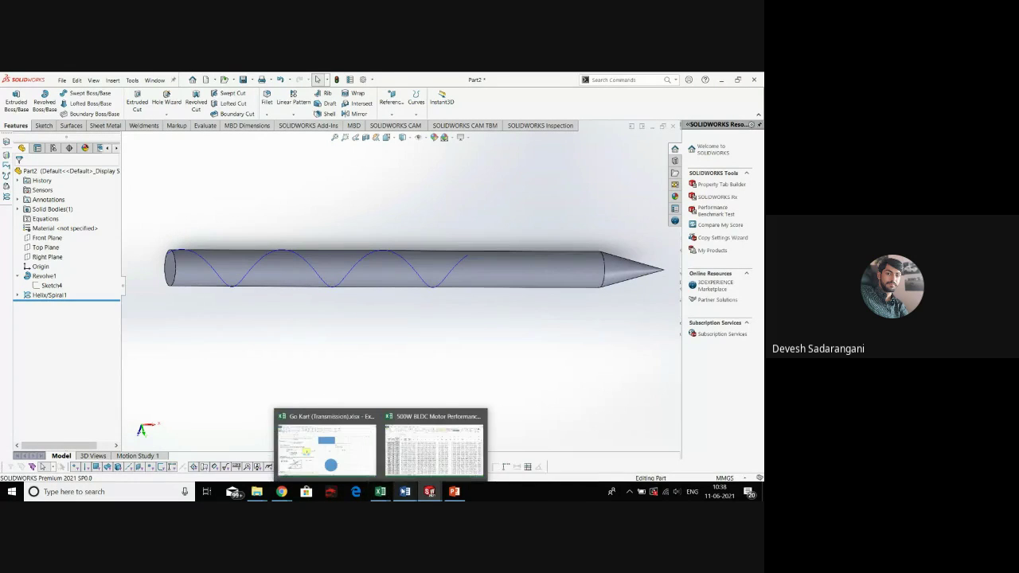
click(377, 452)
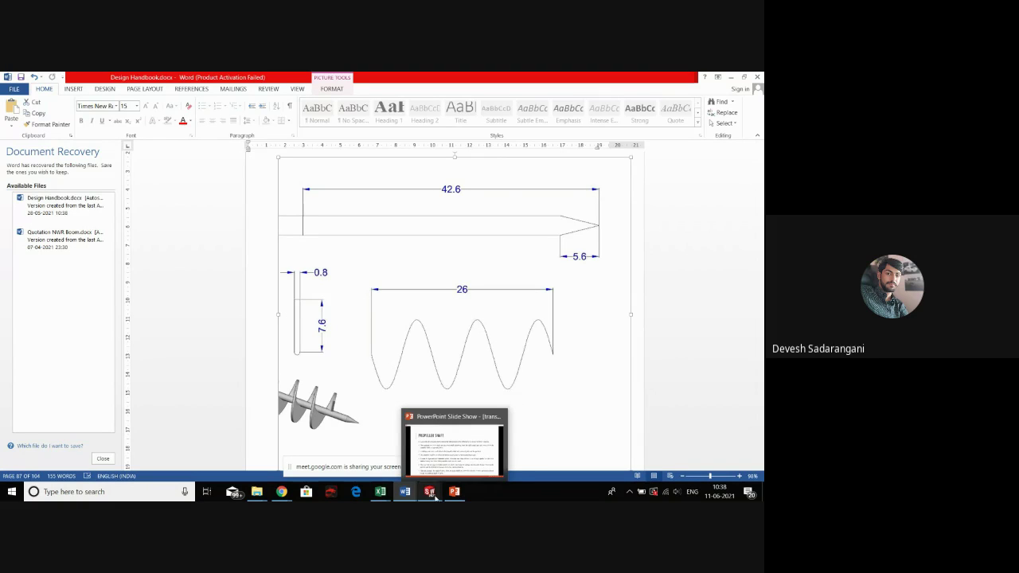
click(483, 437)
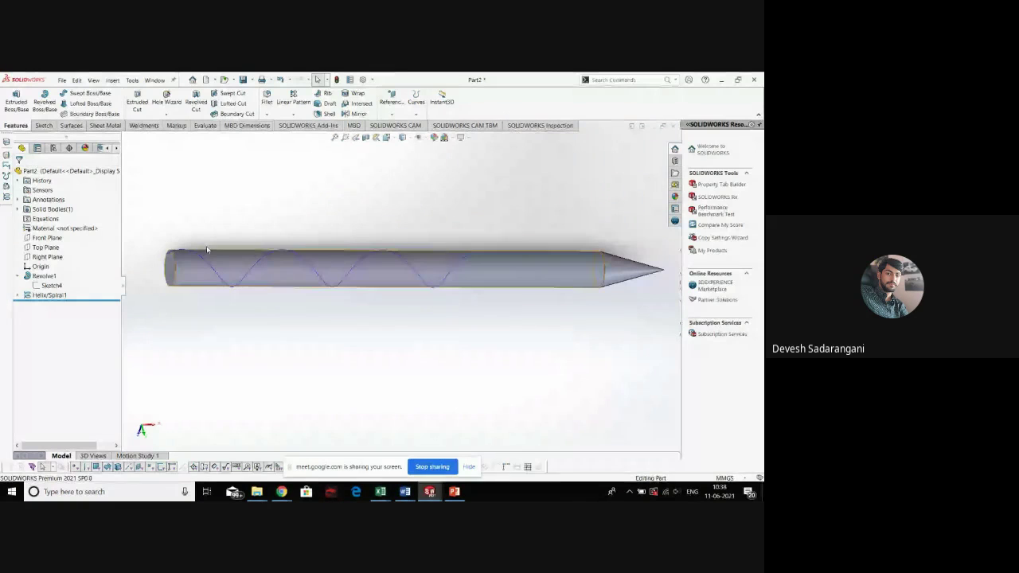
key(ctrl+7)
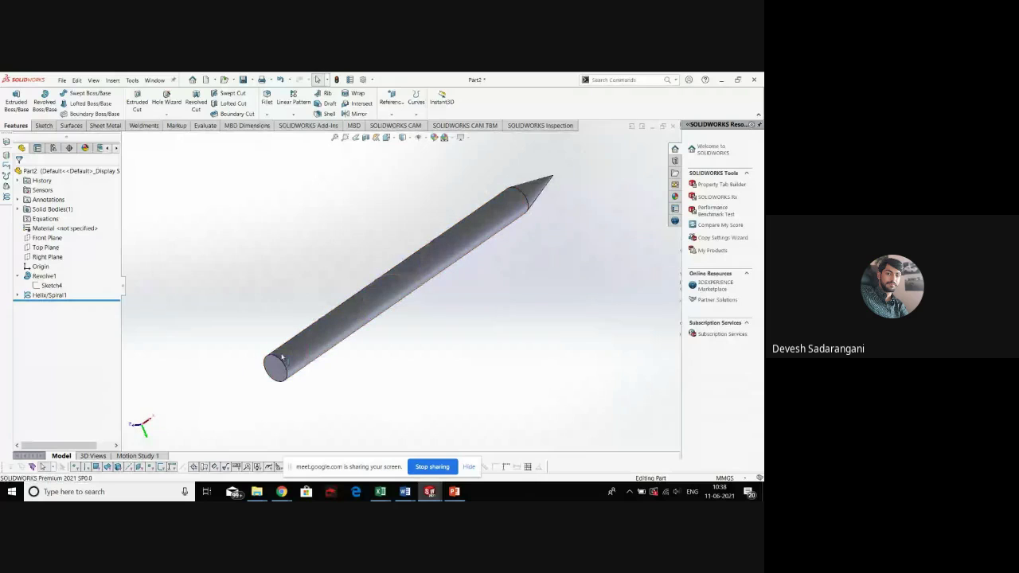
click(50, 295)
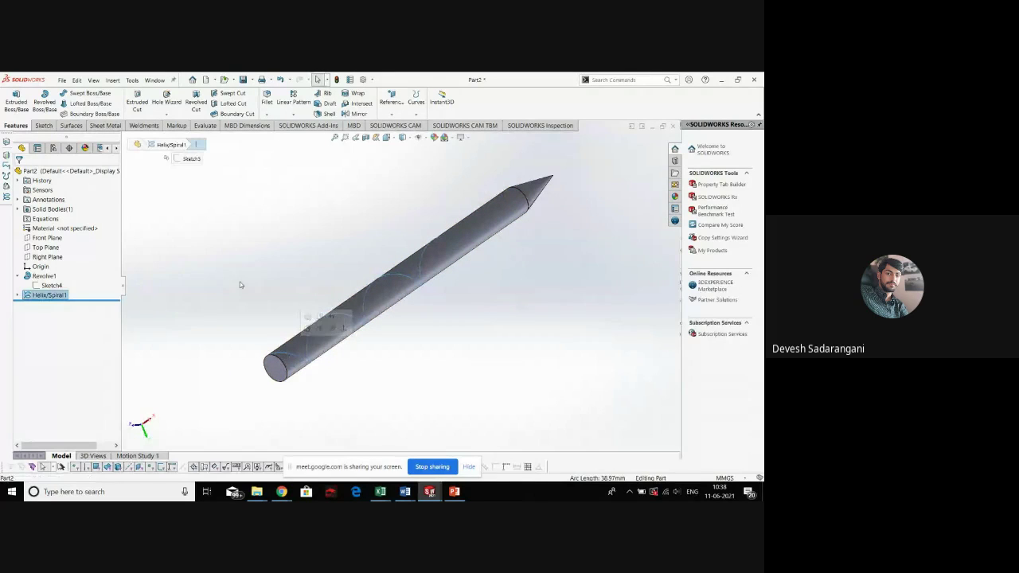
click(43, 126)
Convert Helix/Spiral1 into 3DSketch1 as a fully defined 38.97 mm sketch curve
click(16, 115)
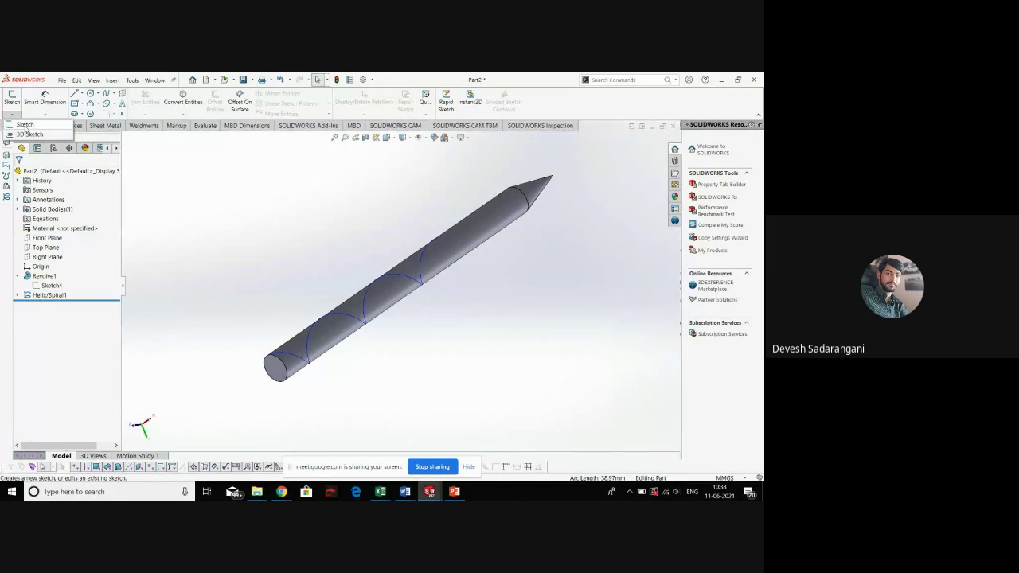
click(36, 137)
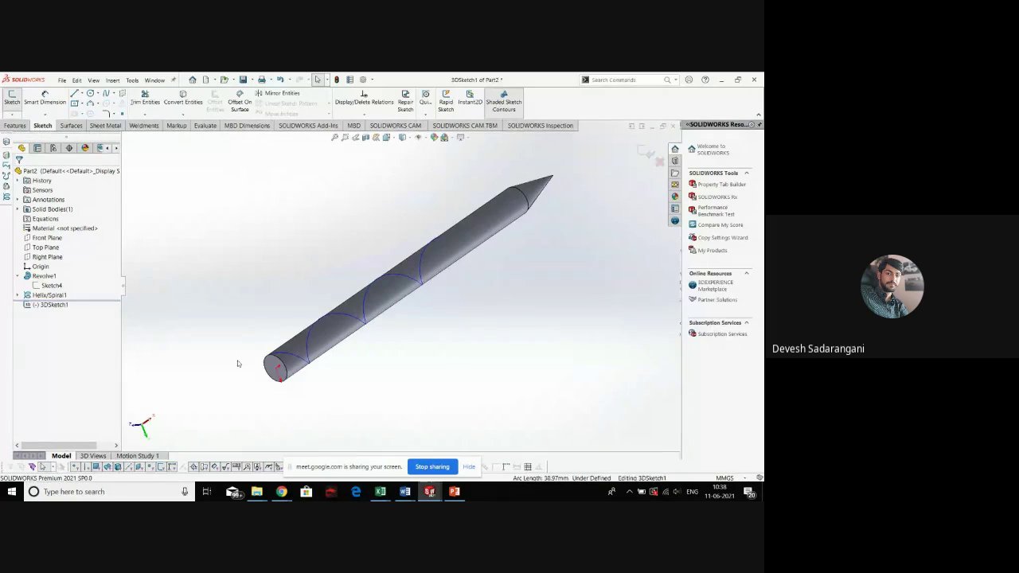
click(285, 355)
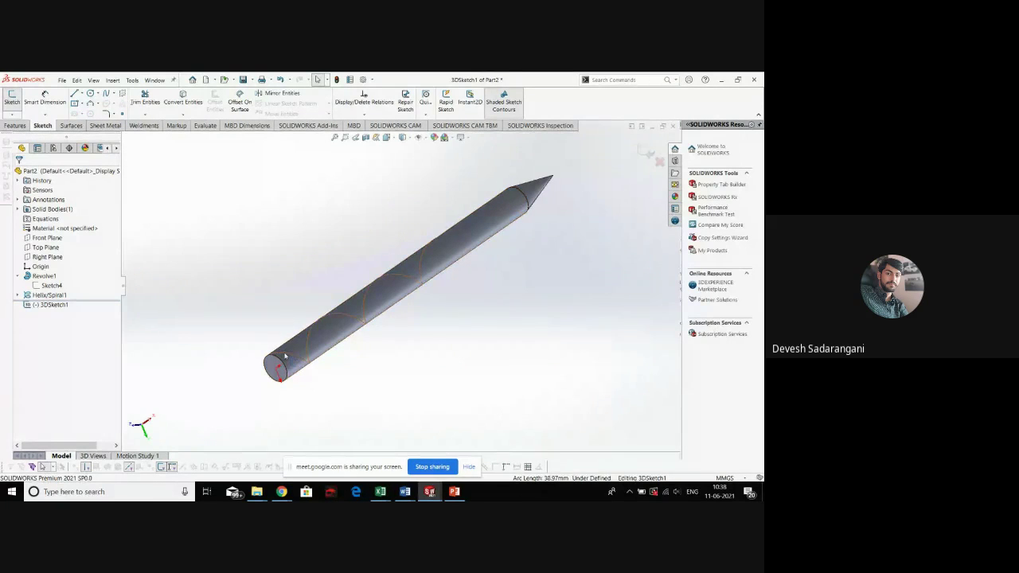
click(285, 355)
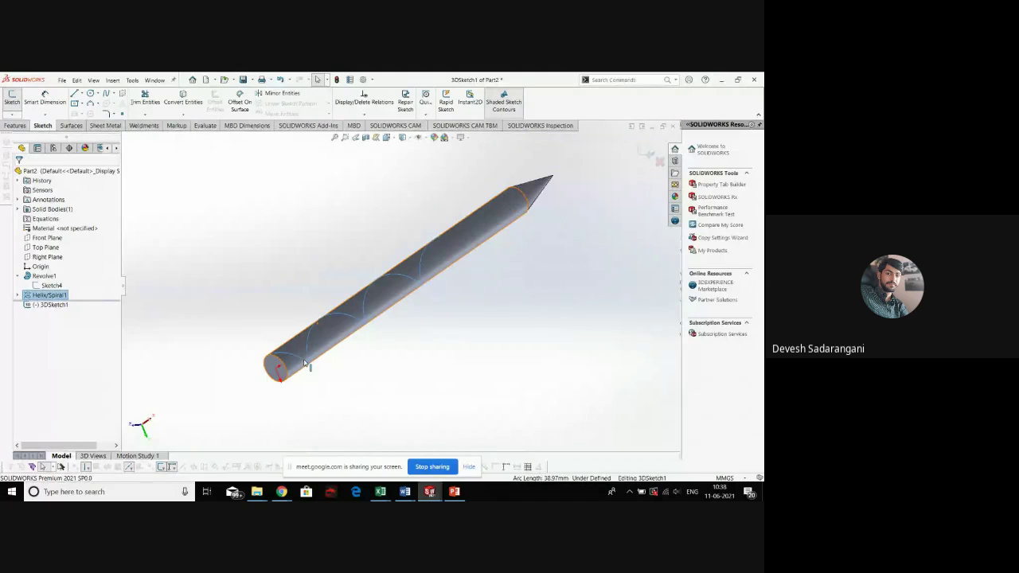
click(449, 384)
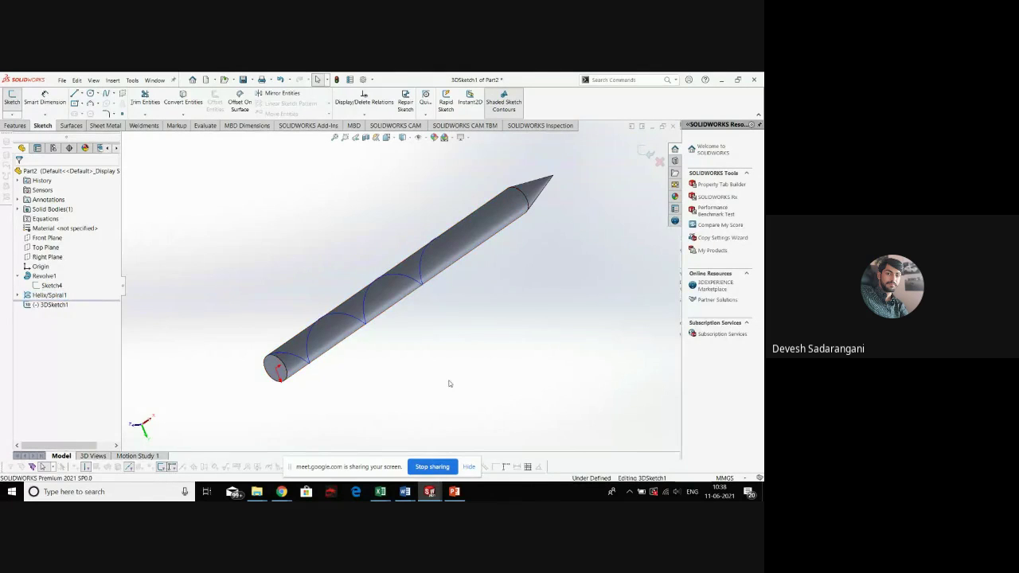
click(295, 359)
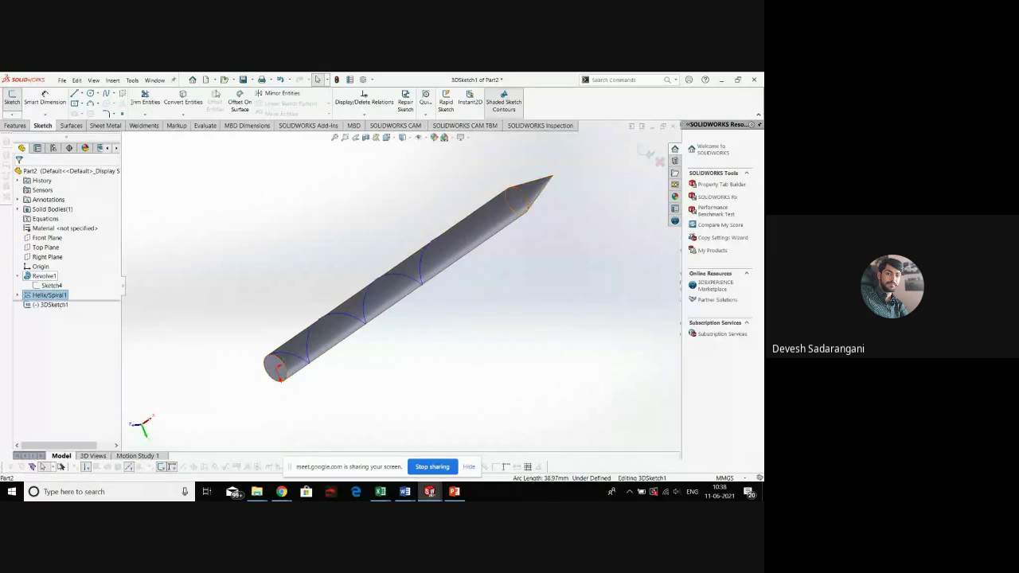
click(182, 104)
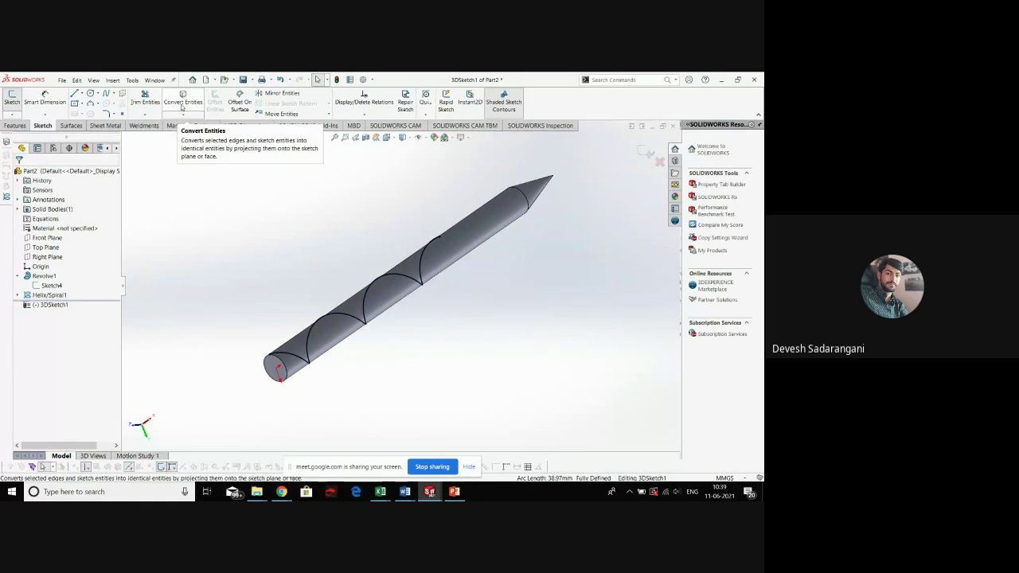
click(182, 106)
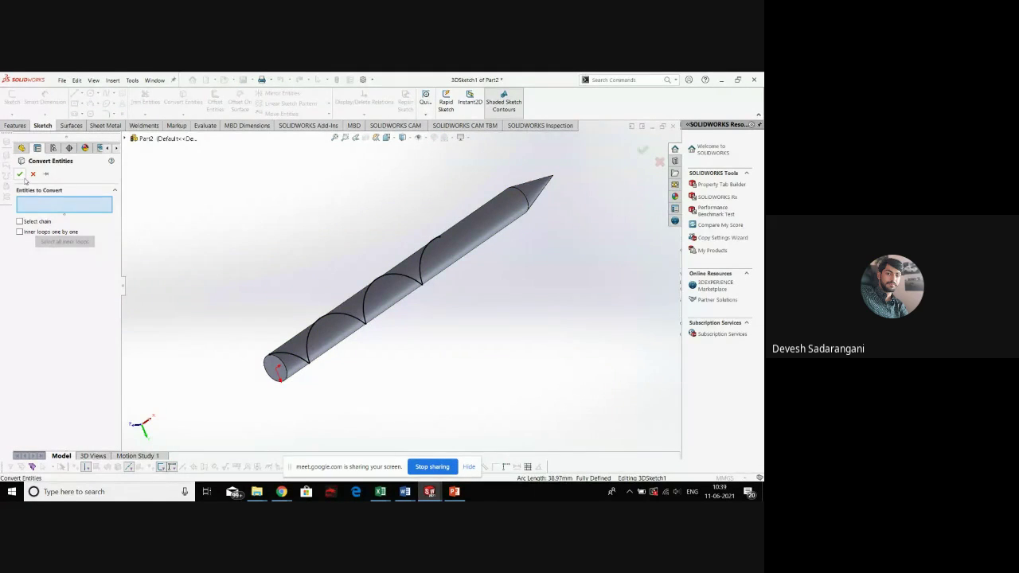
click(20, 174)
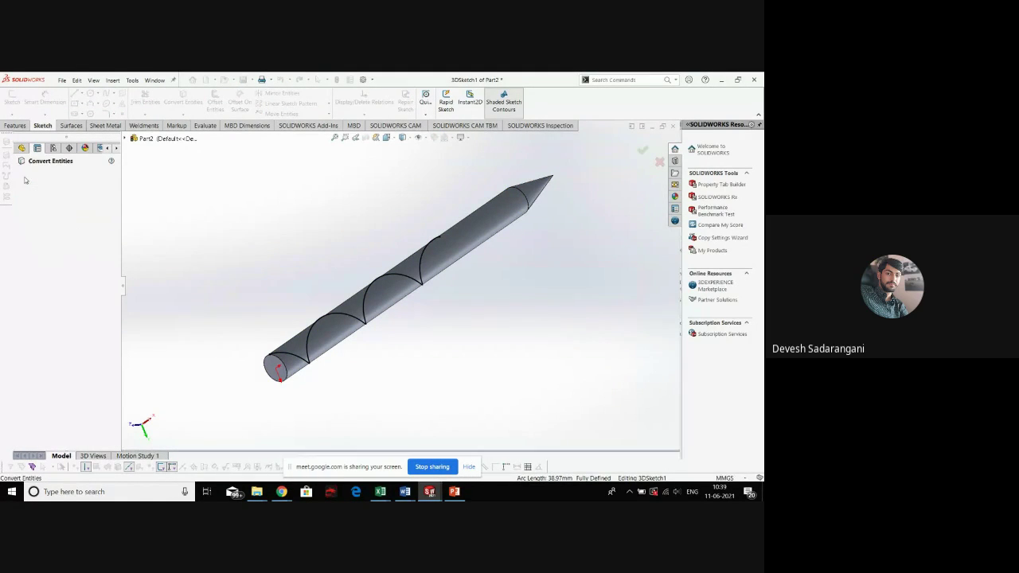
click(641, 151)
drag(466, 197, 494, 279)
click(495, 278)
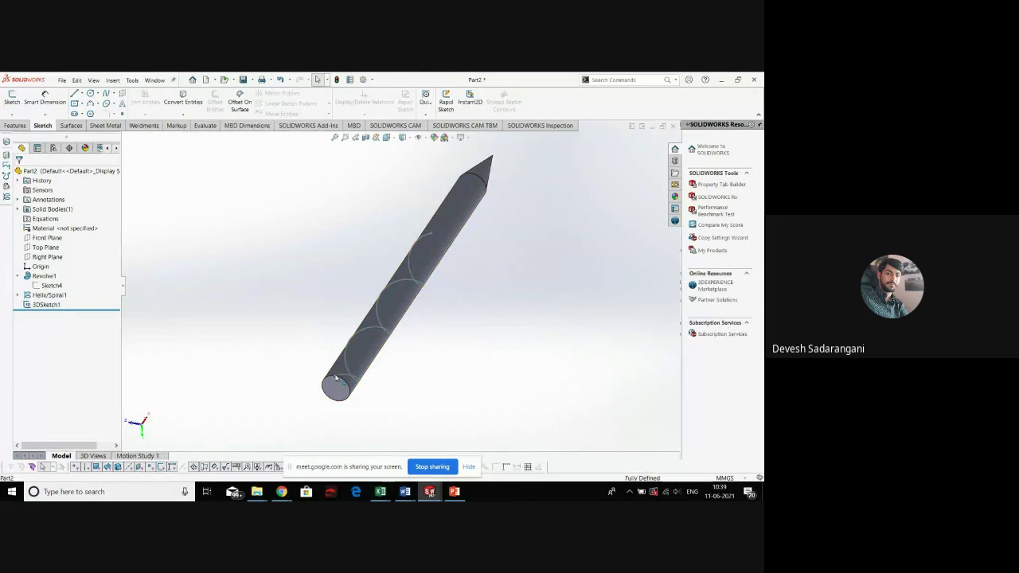
Create Plane1 at Point1@3DSketch1, perpendicular to Spline2, and start Sketch6 on it
click(14, 125)
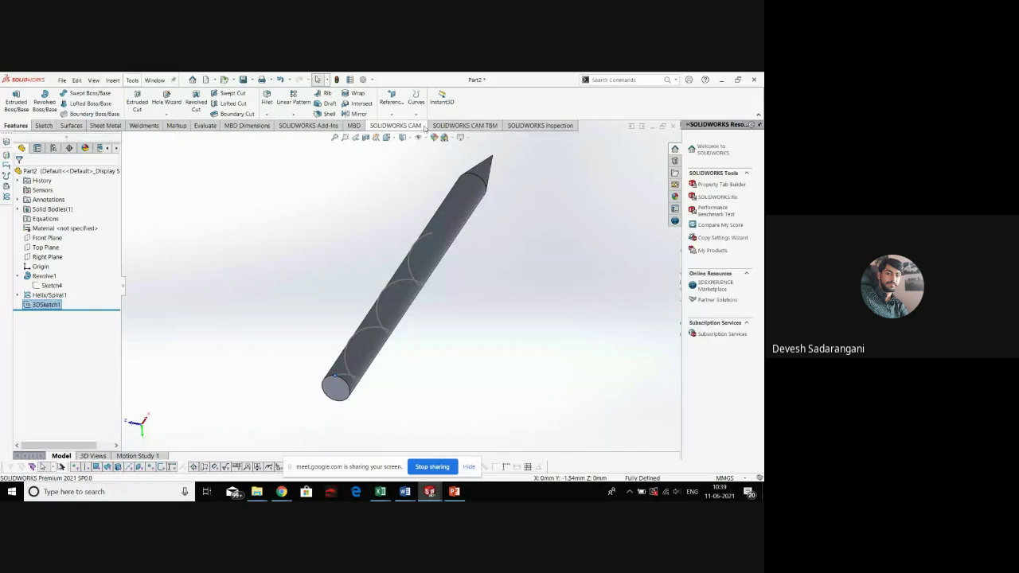
click(391, 102)
click(342, 377)
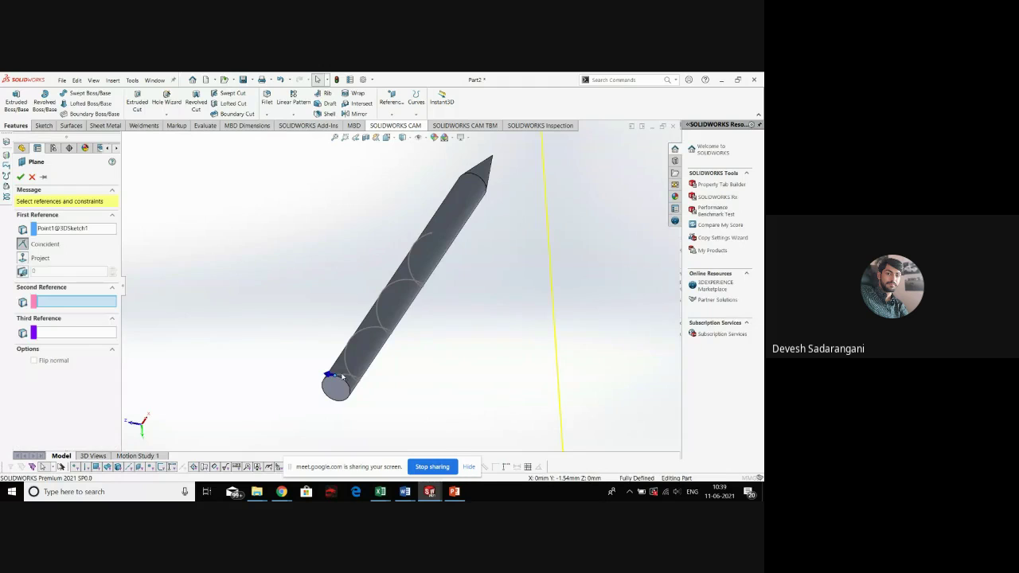
scroll(343, 374, down, 5)
click(386, 307)
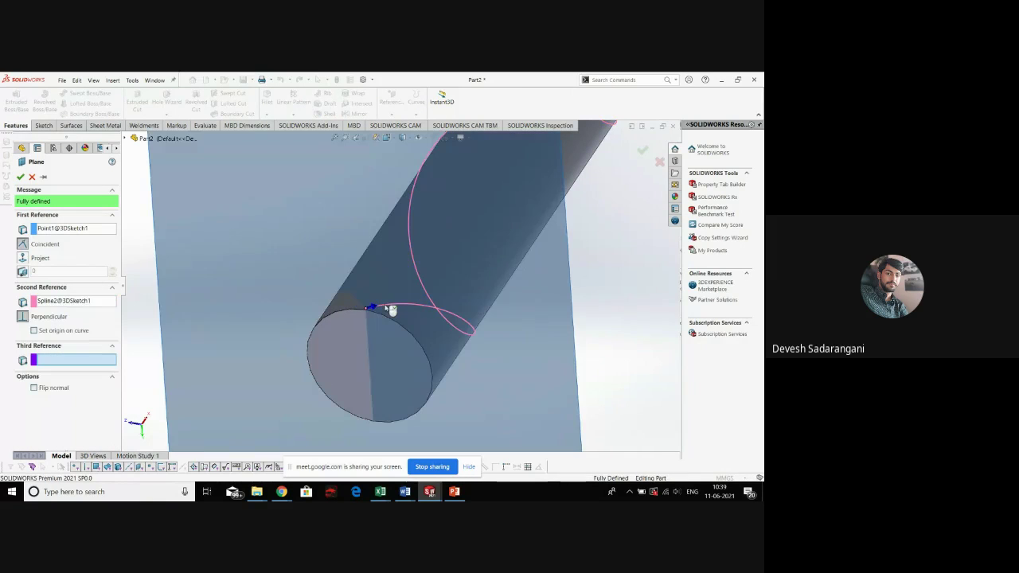
scroll(389, 303, up, 5)
drag(393, 263, 412, 285)
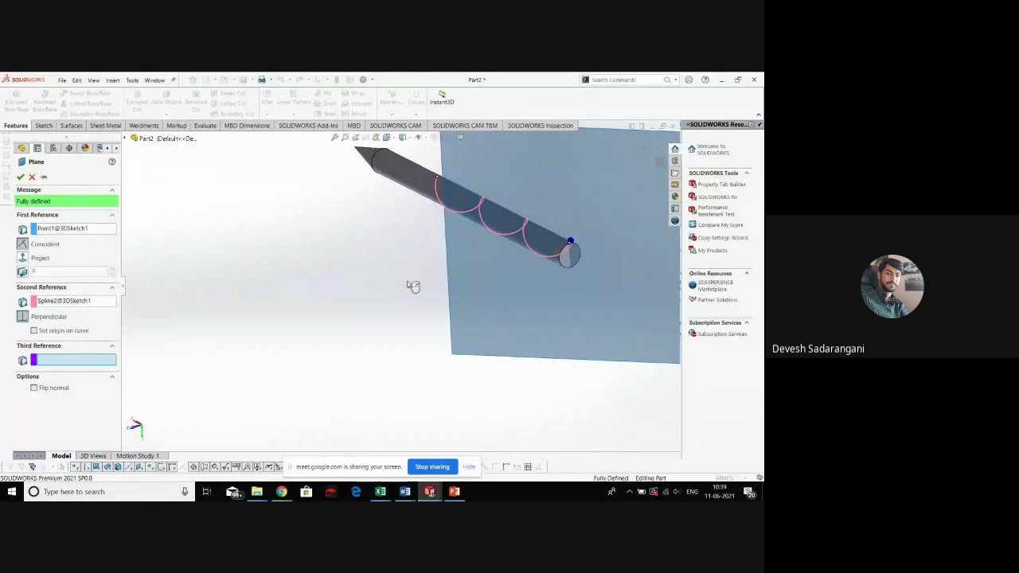
click(22, 175)
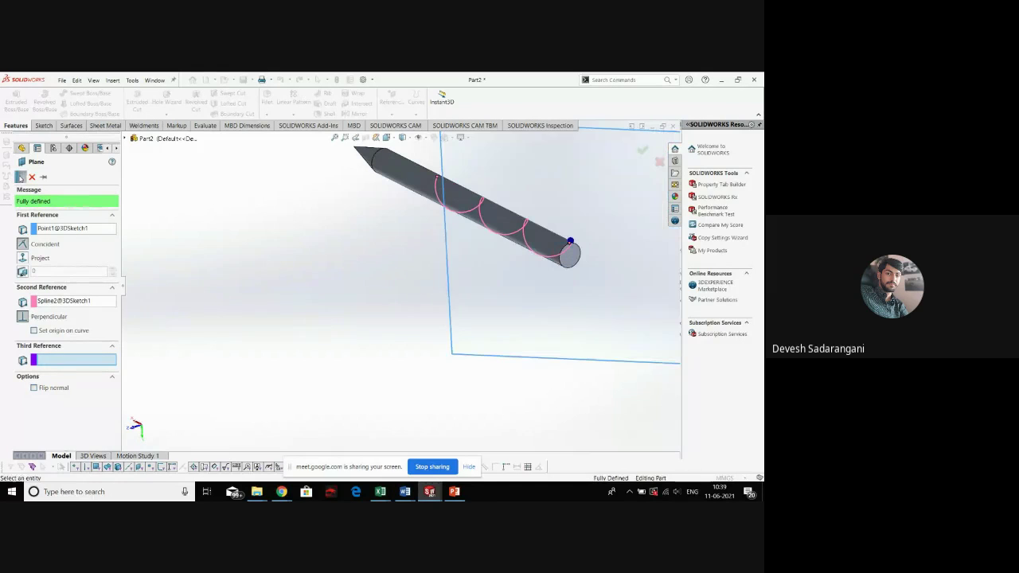
right_click(458, 293)
click(471, 276)
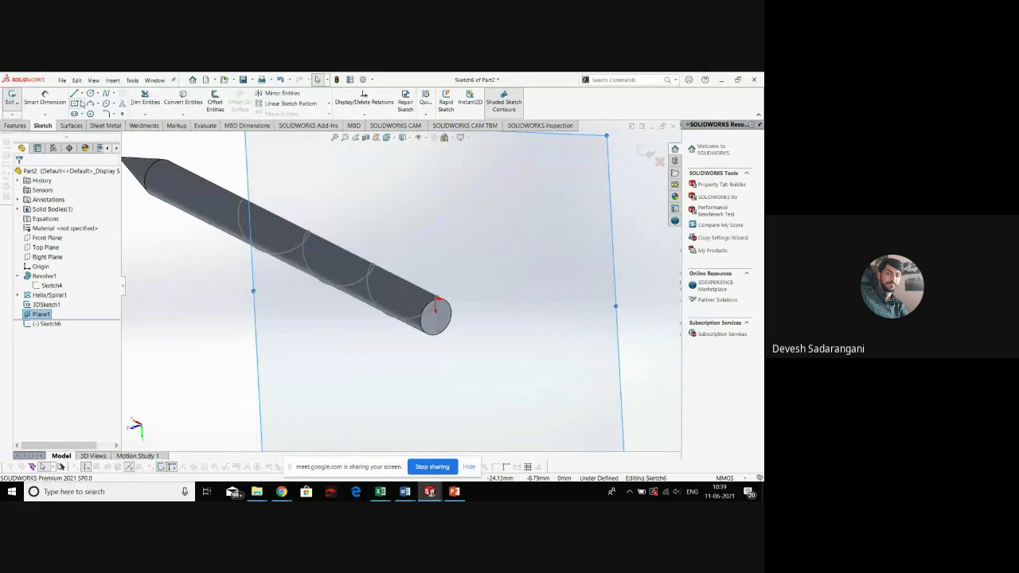
Try the three-point corner rectangle tool, then cancel it
click(81, 104)
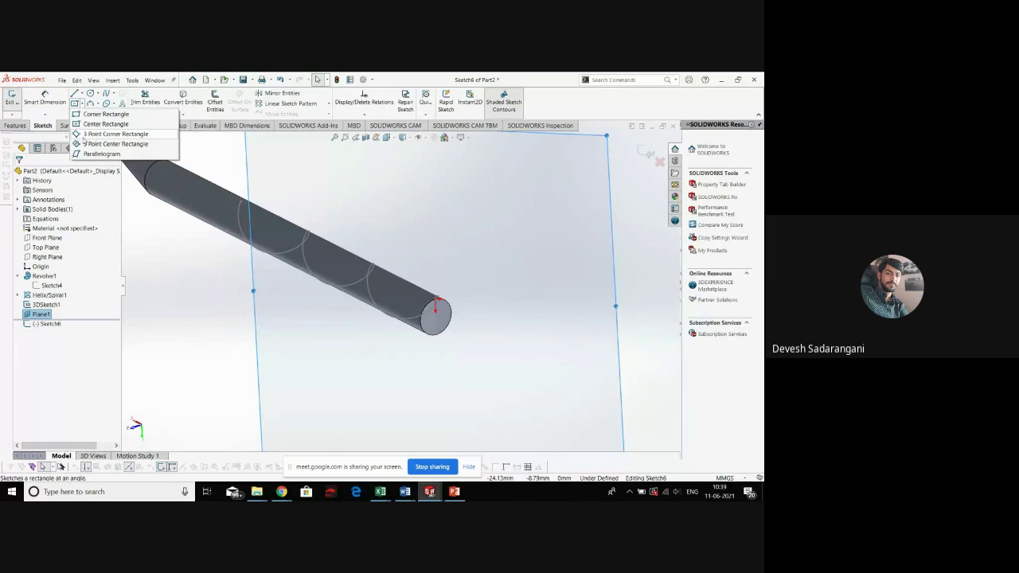
click(84, 135)
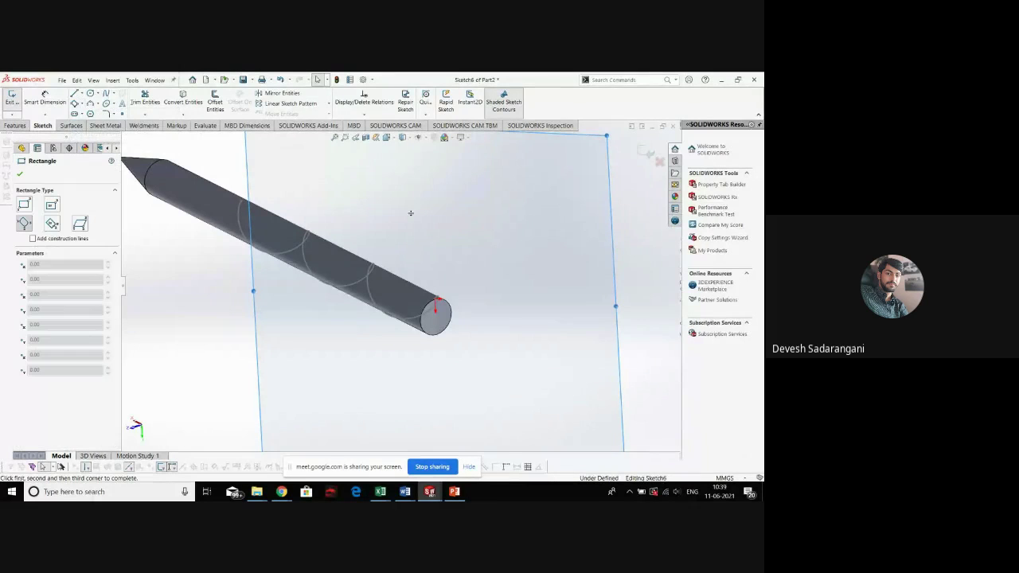
scroll(438, 307, down, 2)
scroll(436, 307, down, 2)
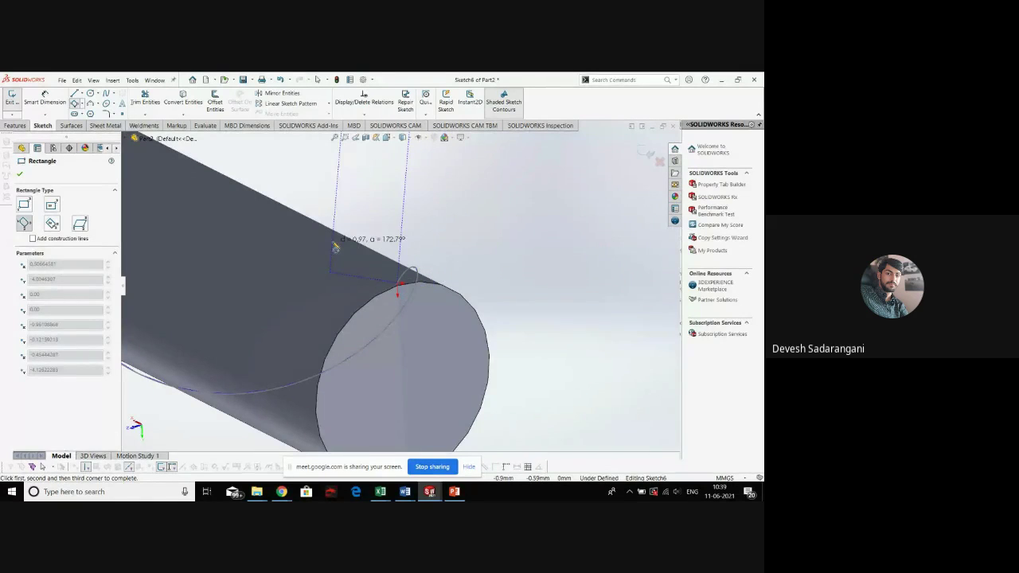
key(Escape)
Draw a 3 Point Center Rectangle on Plane1 with a side through the helix end
click(83, 105)
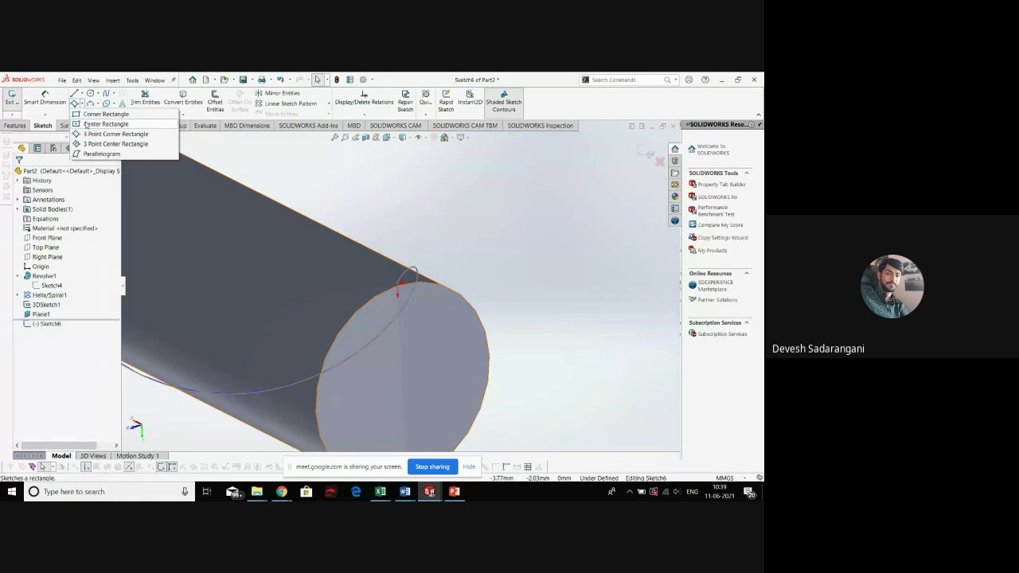
click(112, 140)
click(406, 164)
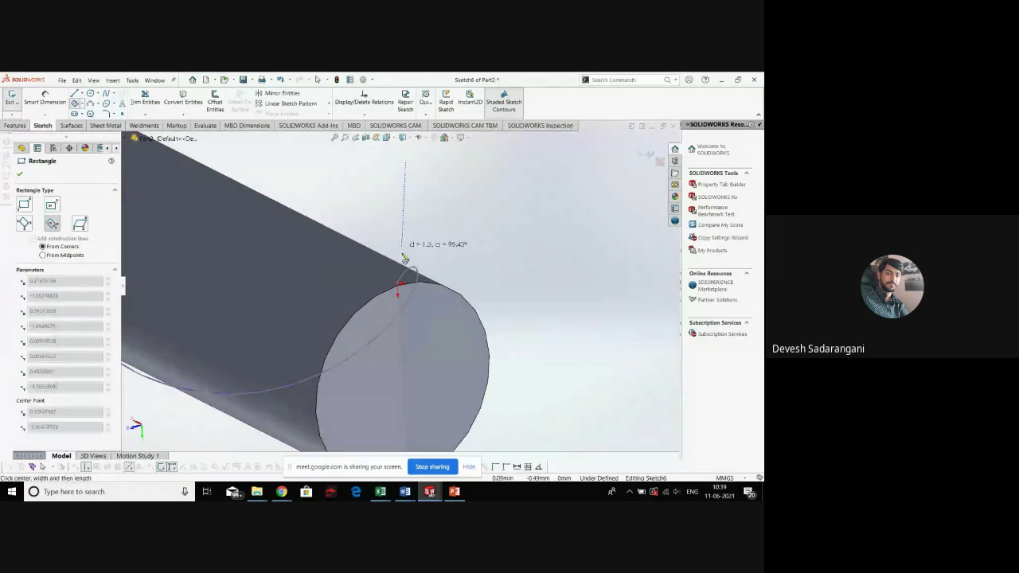
click(400, 284)
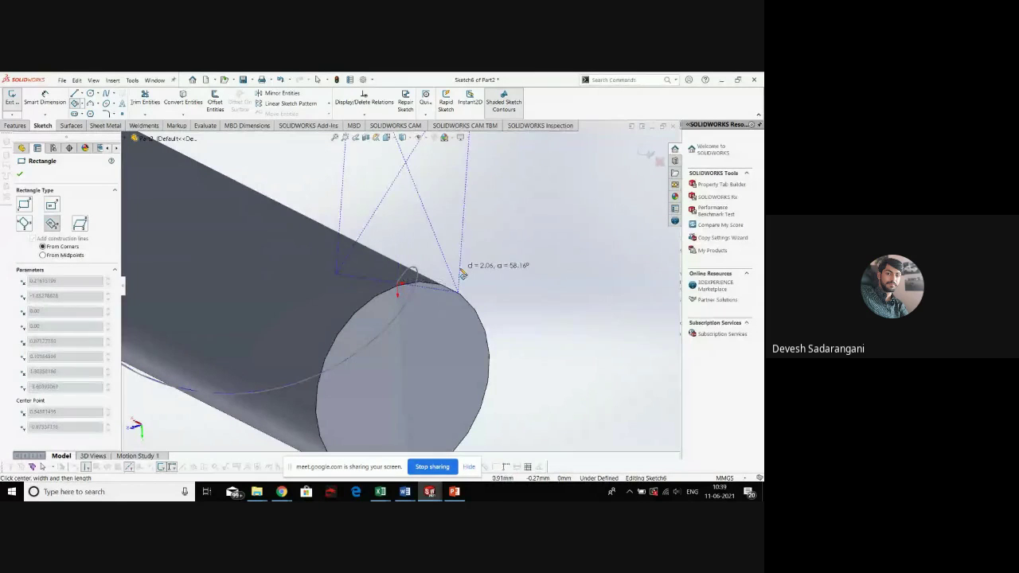
click(456, 290)
key(Escape)
scroll(529, 280, up, 5)
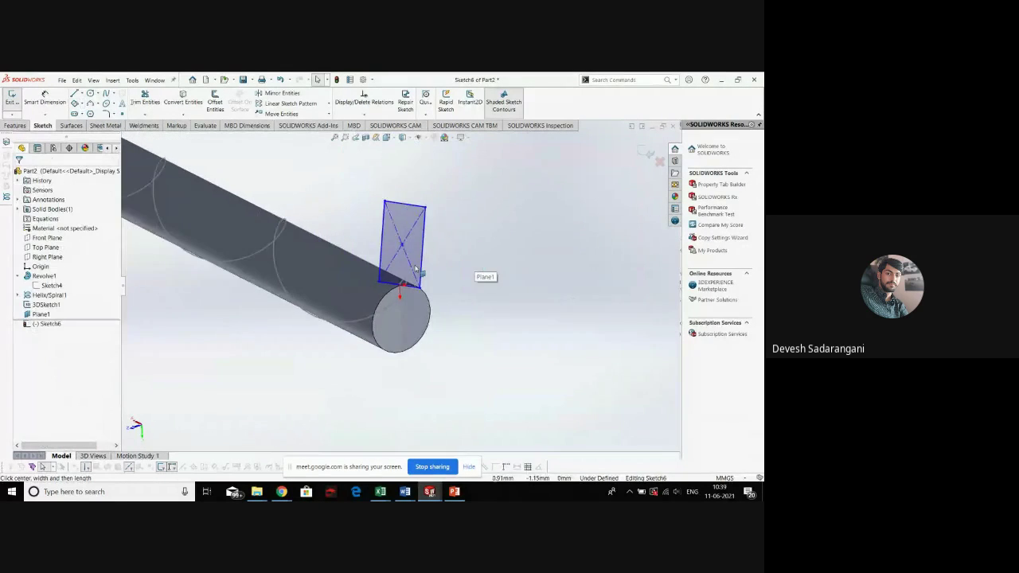
drag(438, 252, 469, 301)
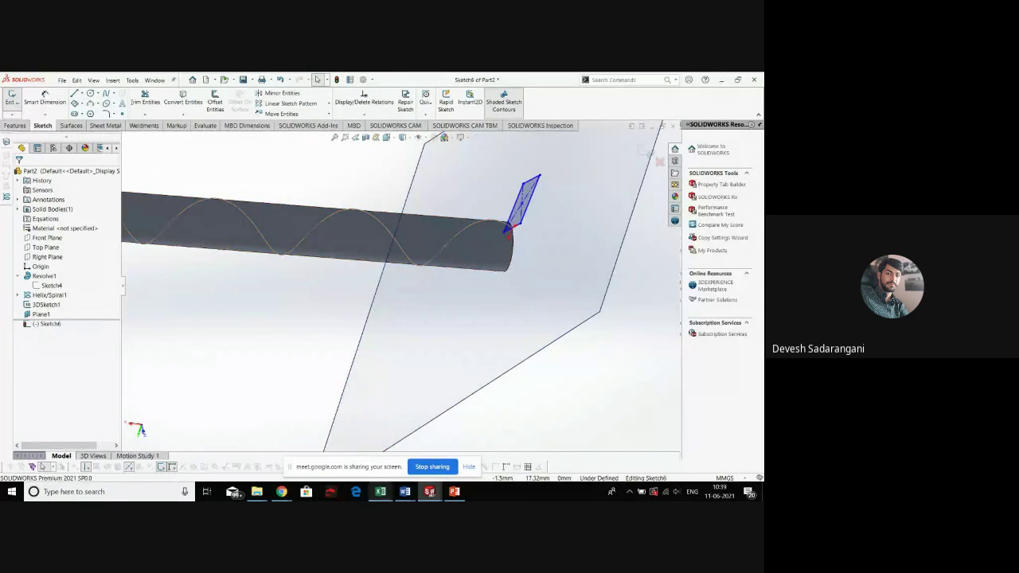
click(455, 492)
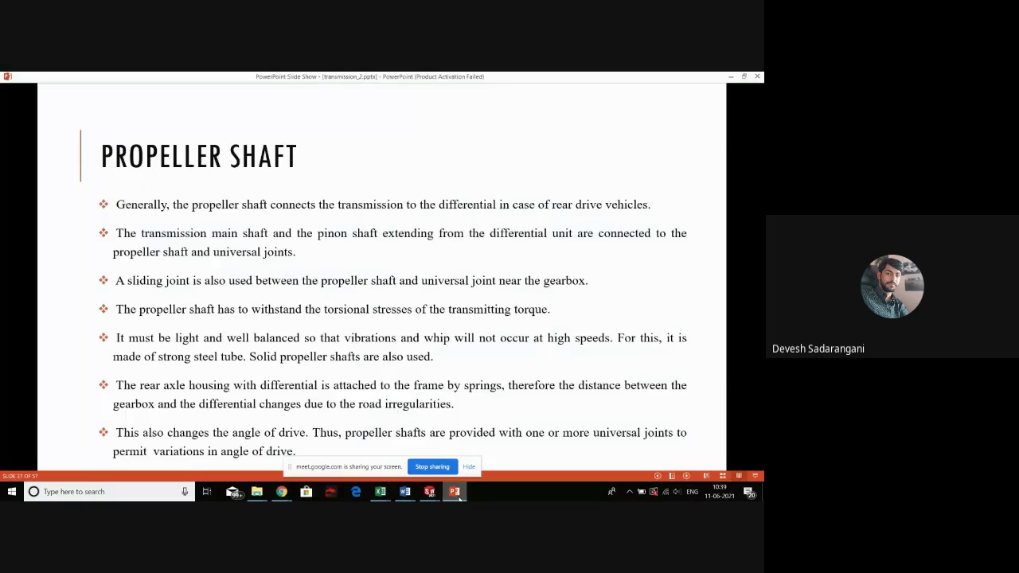
click(429, 492)
mouse_move(409, 493)
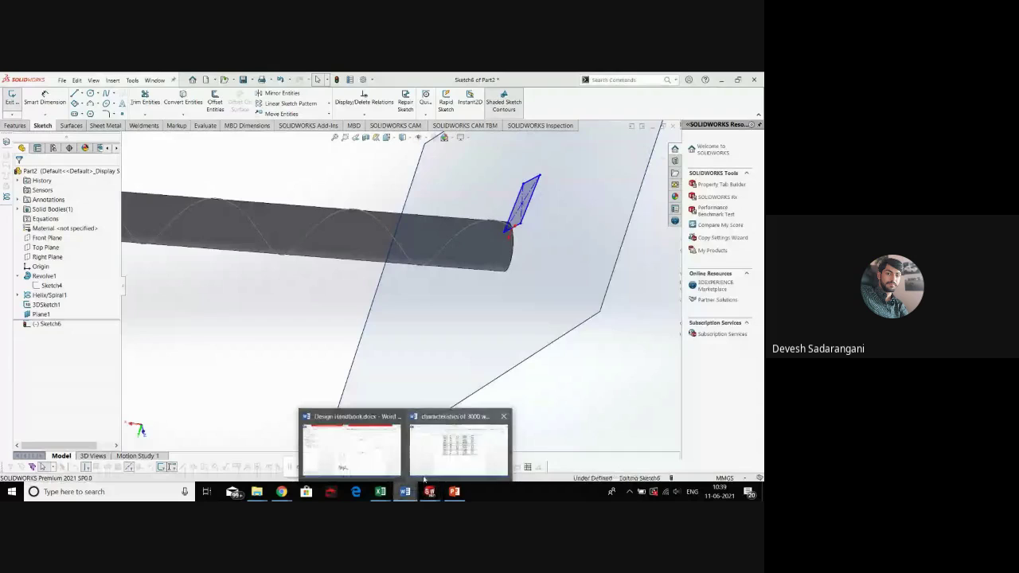
click(374, 470)
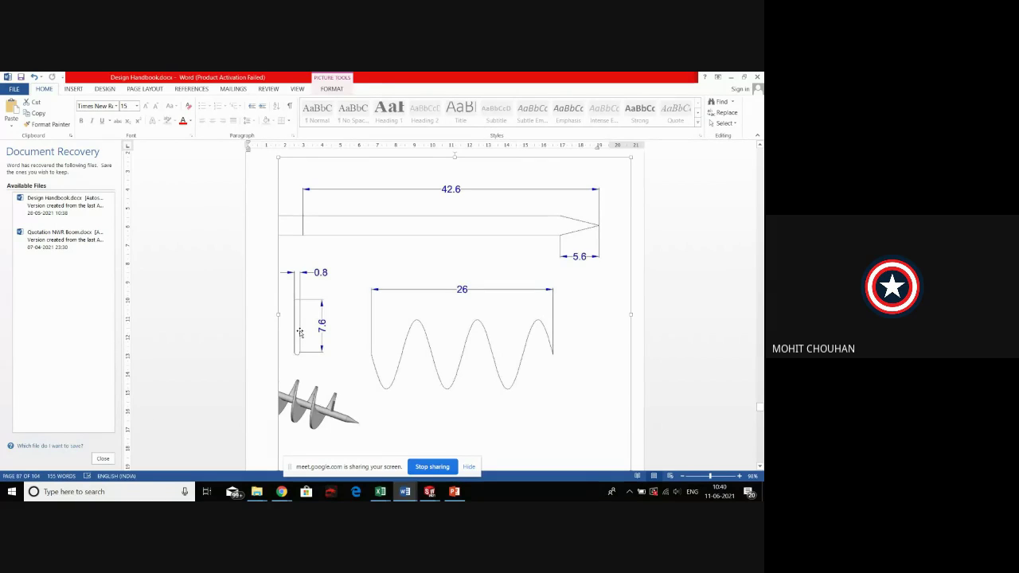
mouse_move(430, 492)
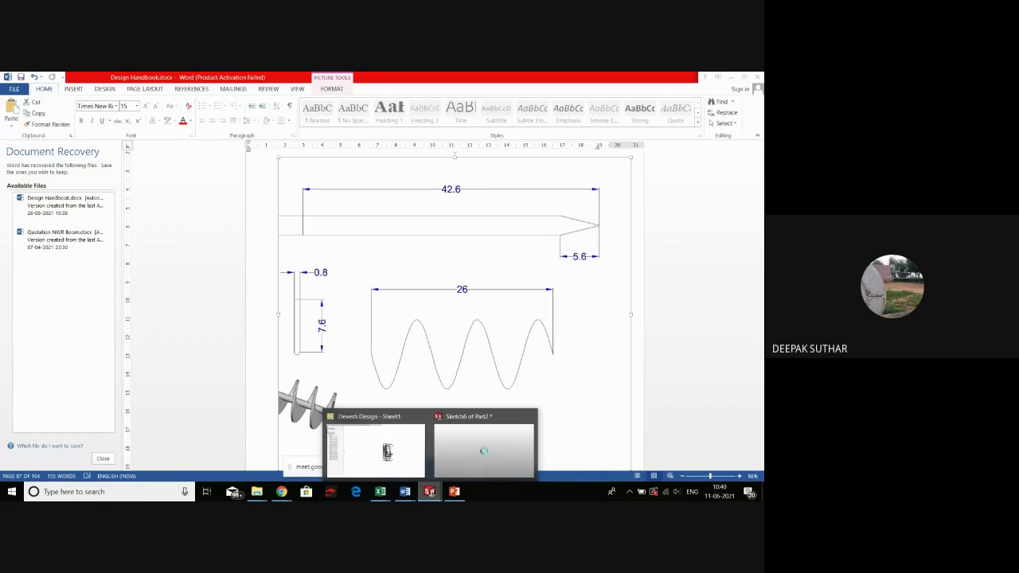
click(485, 451)
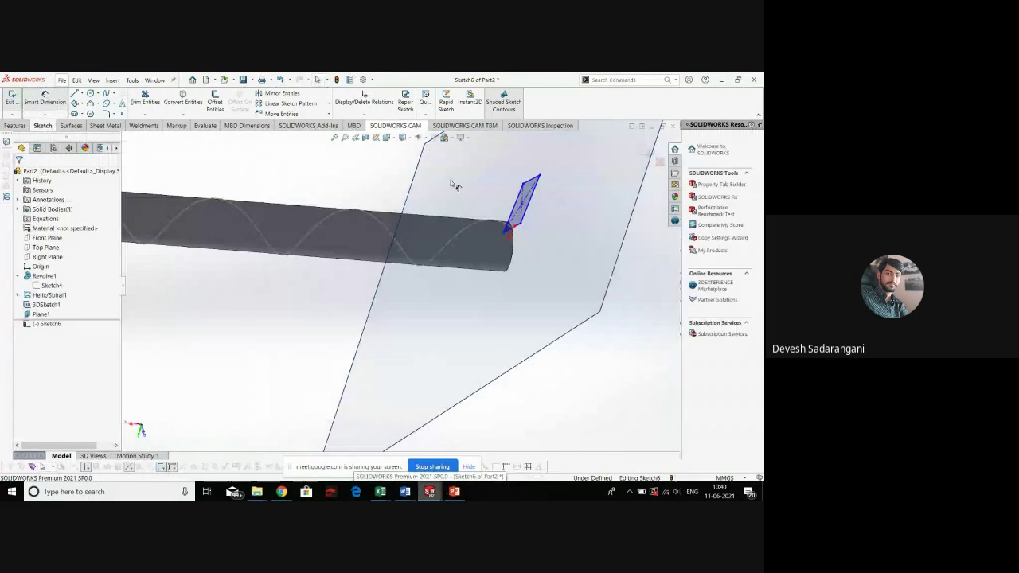
Dimension the rectangle's short edge to 0.8 mm
click(525, 185)
click(535, 163)
click(535, 167)
click(509, 147)
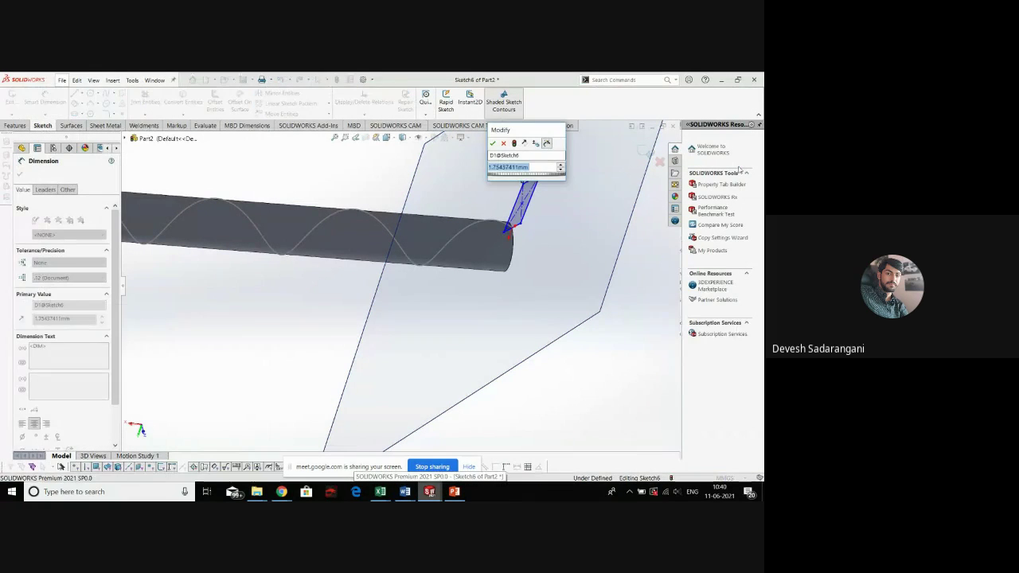
text(0.8)
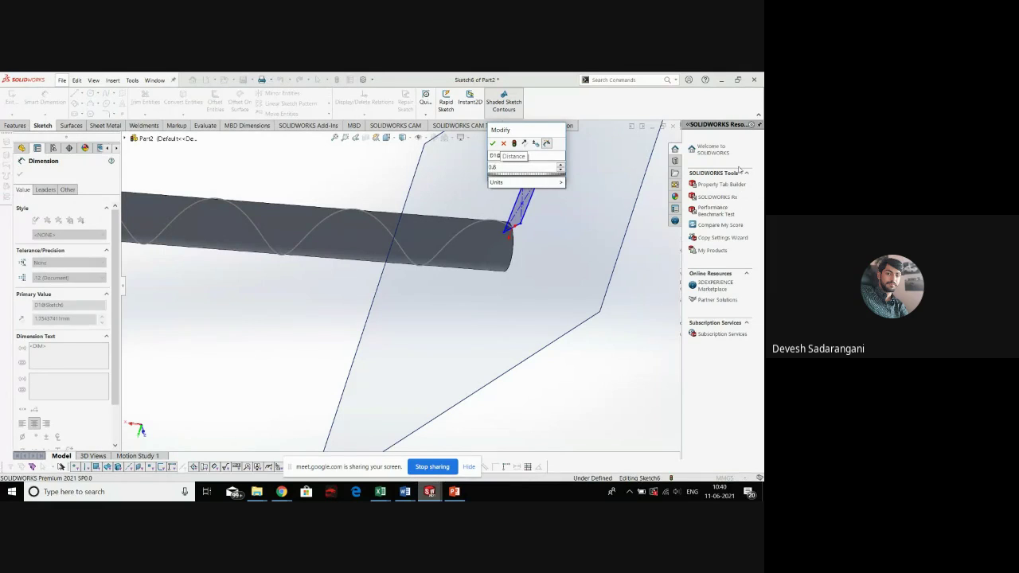
key(Return)
Add a 3.7 mm dimension to the long edge, then discard it
mouse_move(628, 234)
mouse_down()
mouse_move(467, 227)
mouse_move(432, 199)
mouse_move(445, 205)
mouse_up()
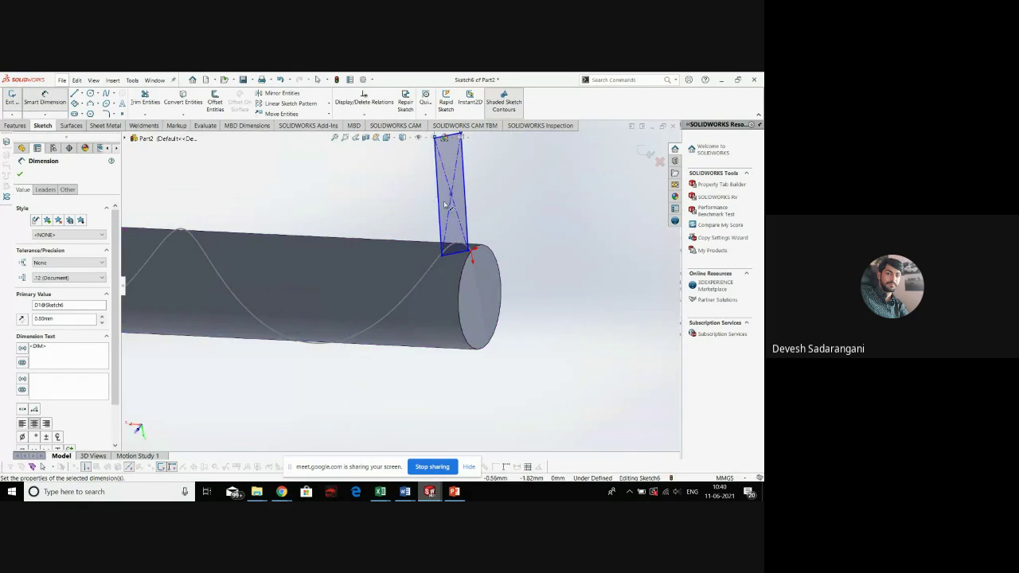
click(443, 204)
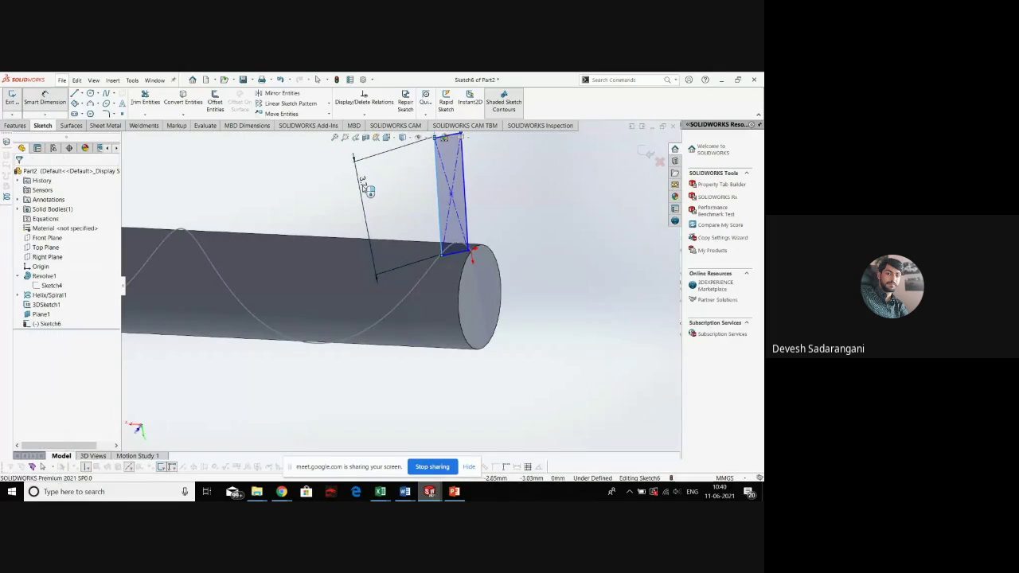
click(363, 189)
key(Return)
key(Escape)
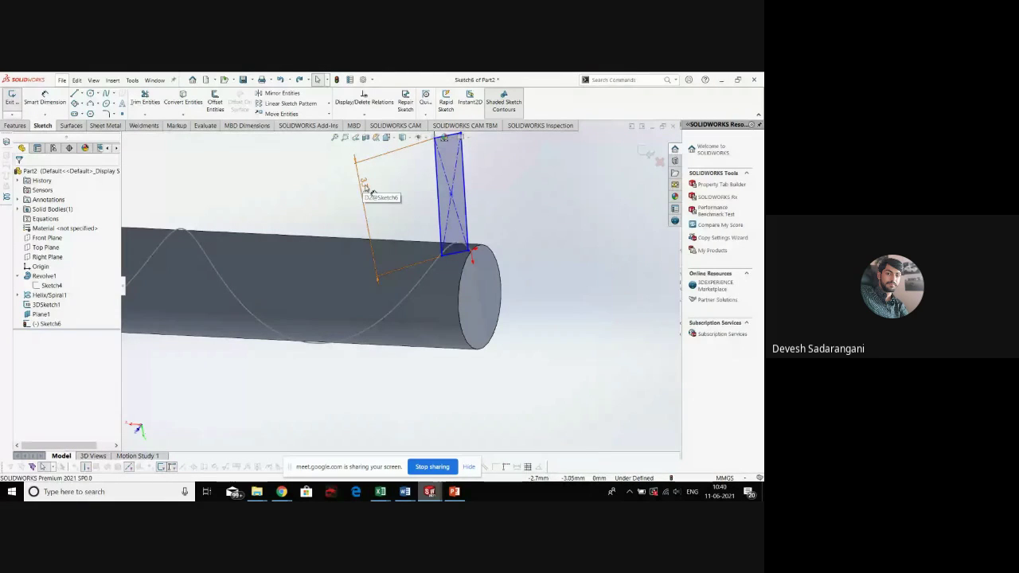
key(Escape)
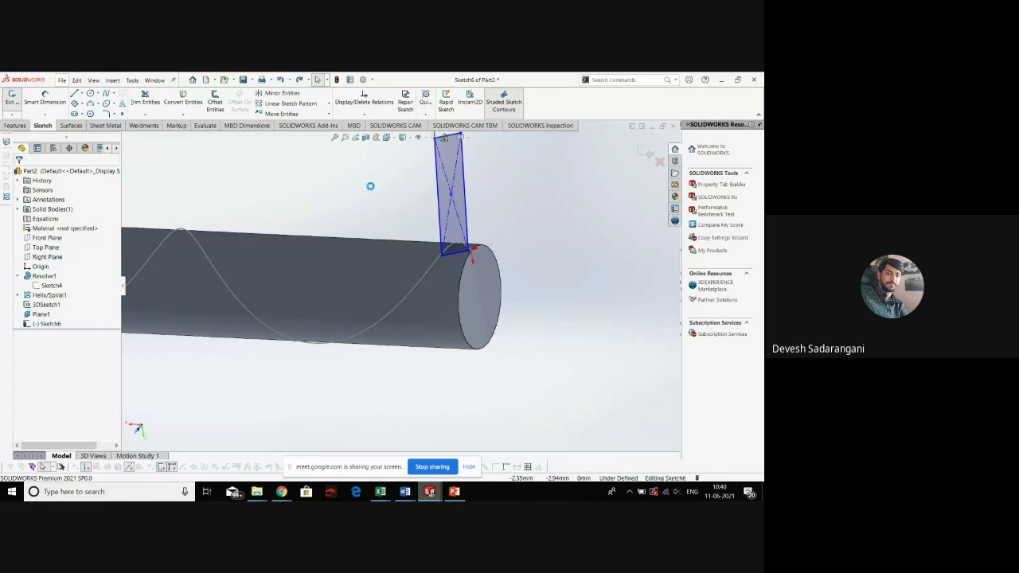
Dimension the rectangle's long edge to 7.6 mm
click(44, 94)
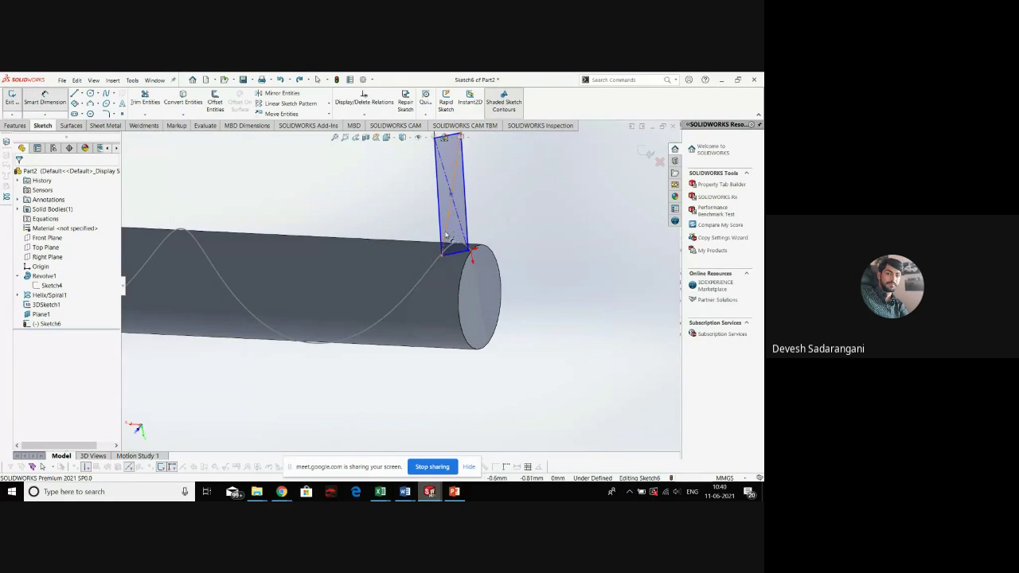
click(442, 229)
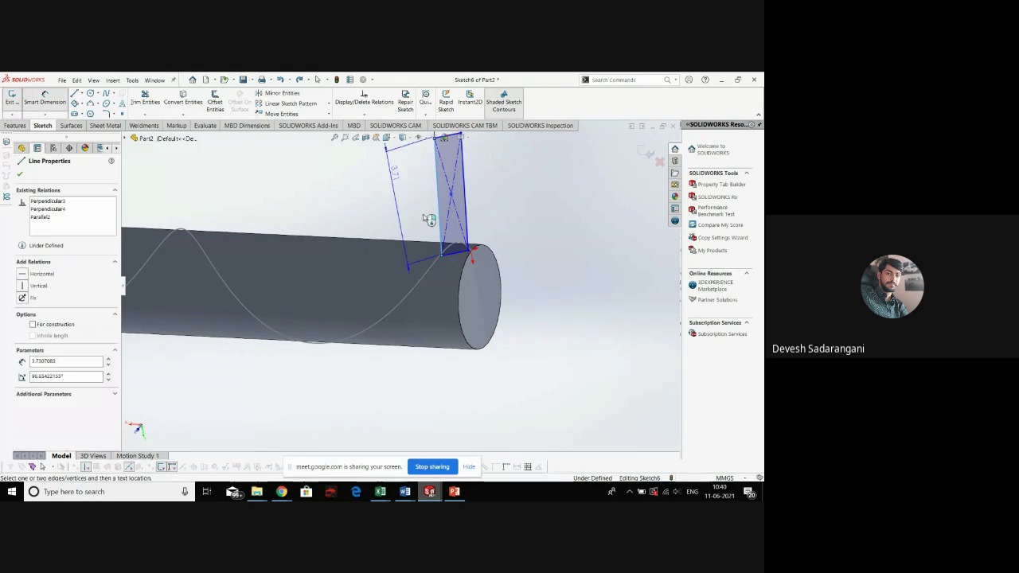
click(433, 150)
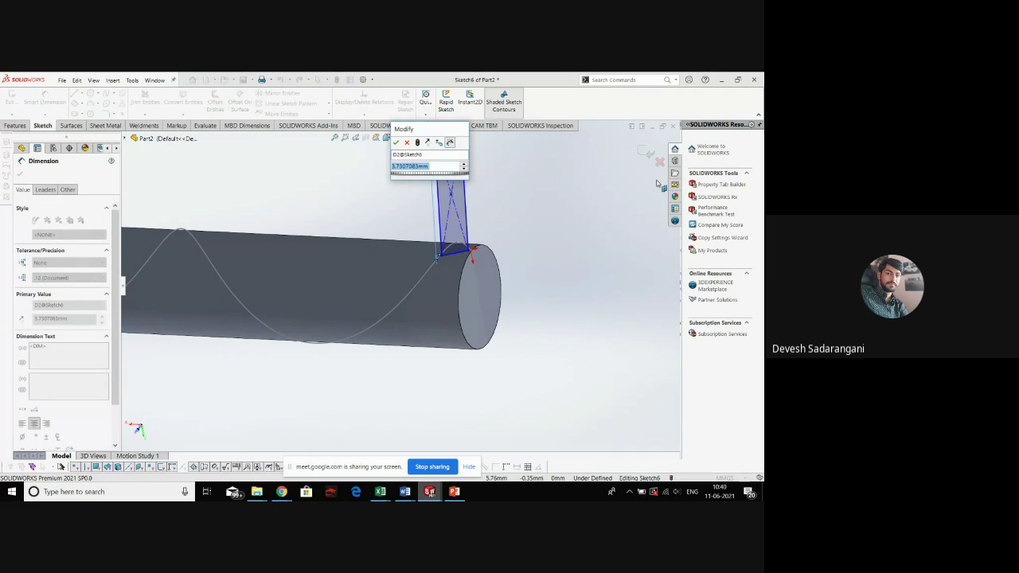
text(7.6)
key(Return)
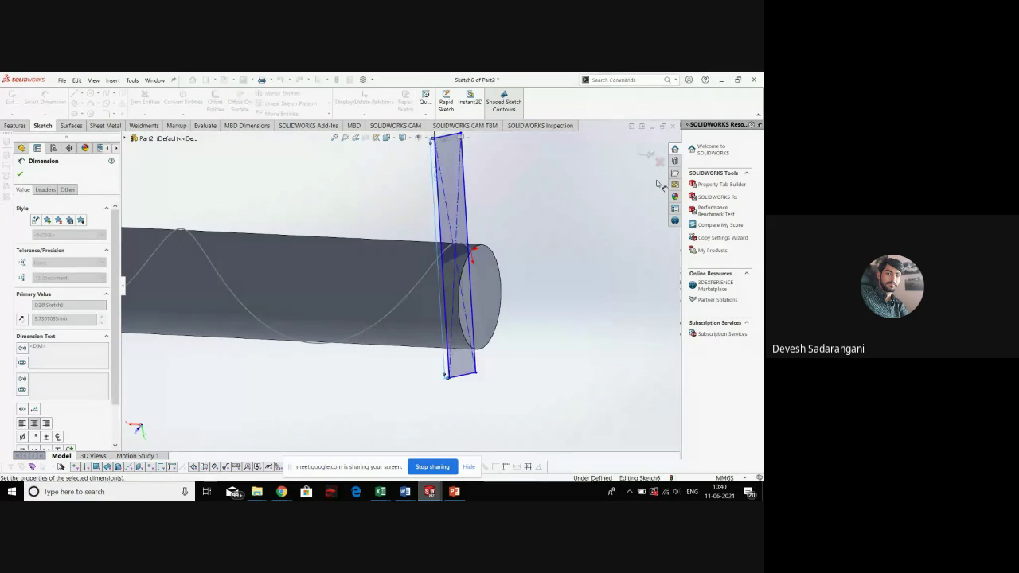
key(Escape)
scroll(539, 228, down, 3)
scroll(382, 366, up, 2)
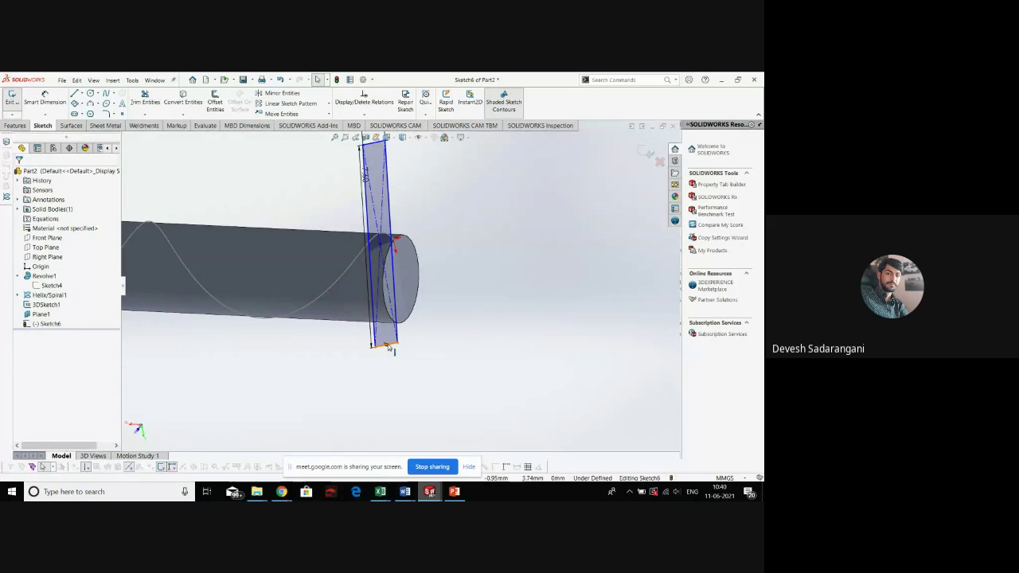
Select the rectangle's bottom edge and the helix end point, then clear the selection
click(389, 348)
ctrl+click(412, 255)
scroll(408, 255, up, 2)
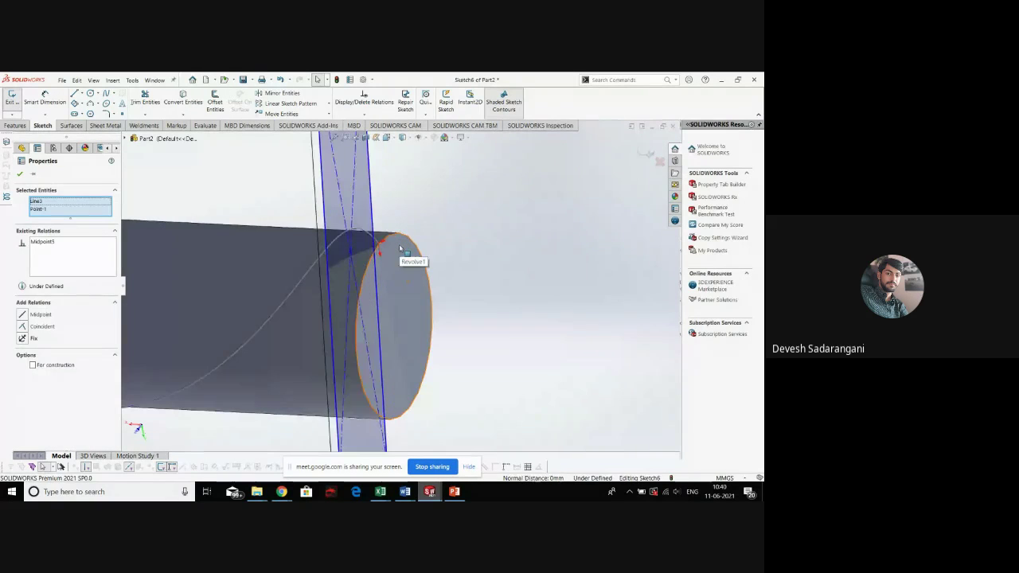
ctrl+click(380, 240)
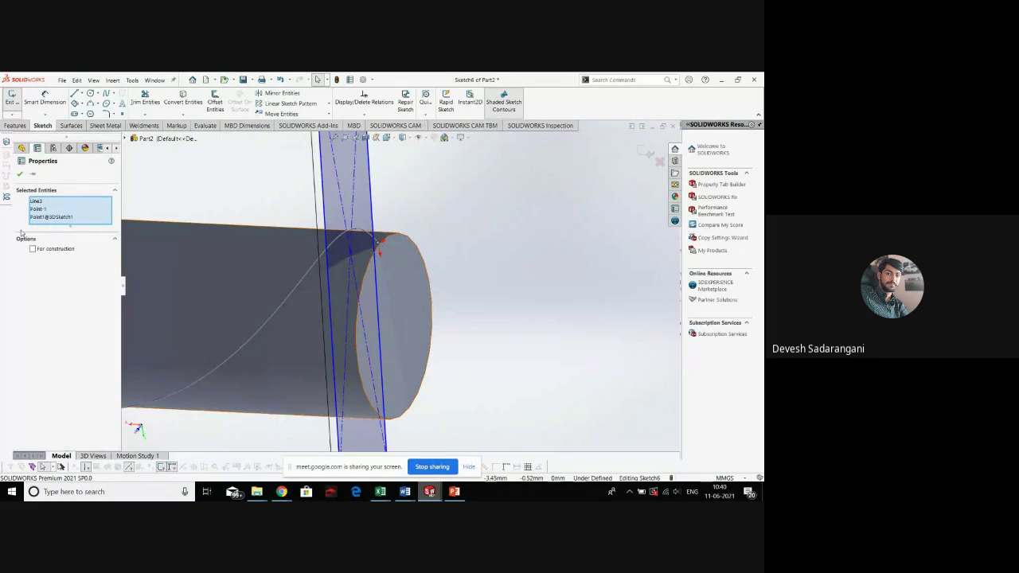
key(Escape)
mouse_move(296, 337)
mouse_down()
mouse_move(380, 404)
mouse_move(385, 371)
mouse_up()
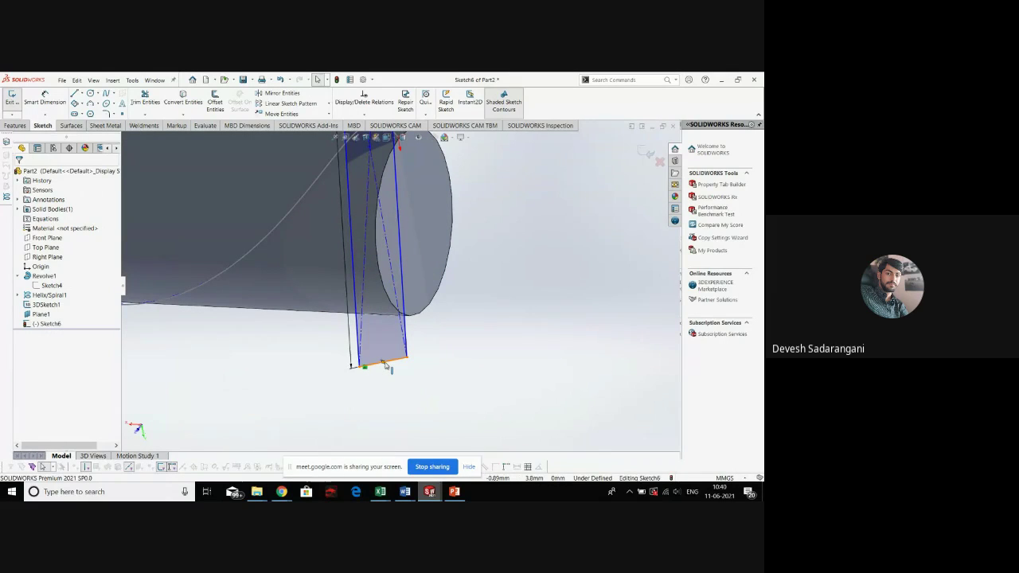
Make the helix end point coincident with, and the midpoint of, the bottom edge
click(384, 363)
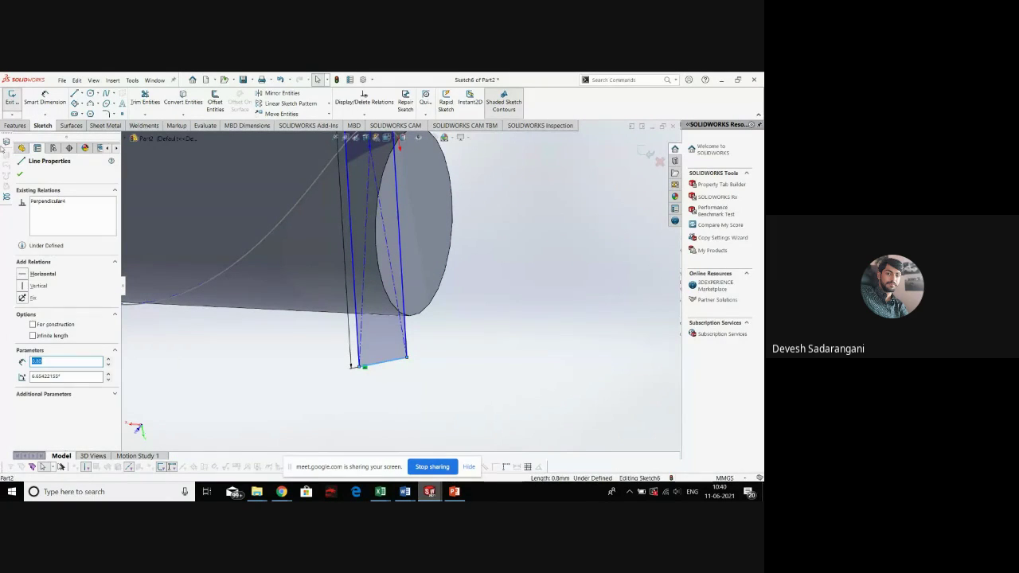
click(391, 405)
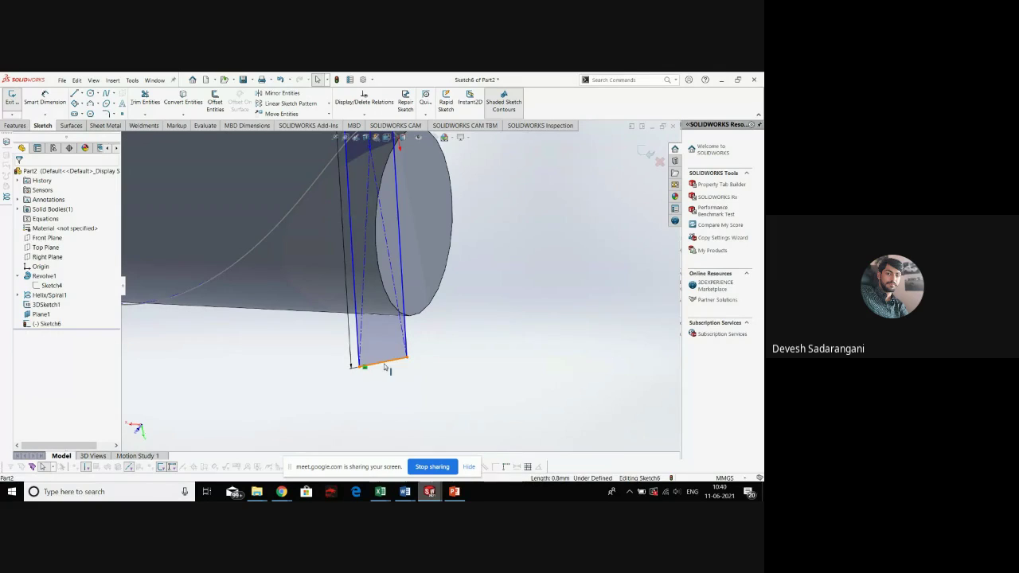
click(383, 364)
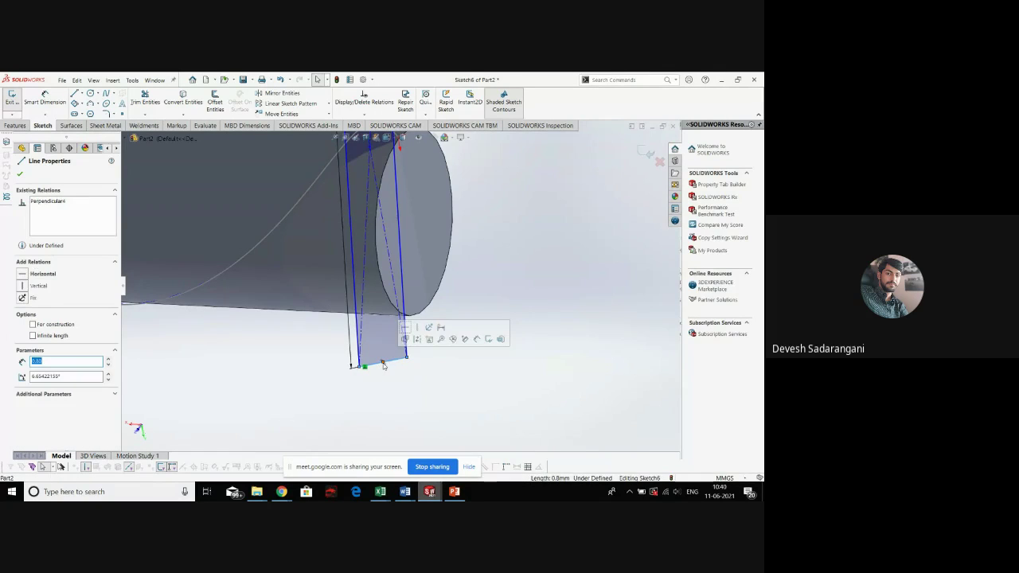
drag(383, 364, 390, 239)
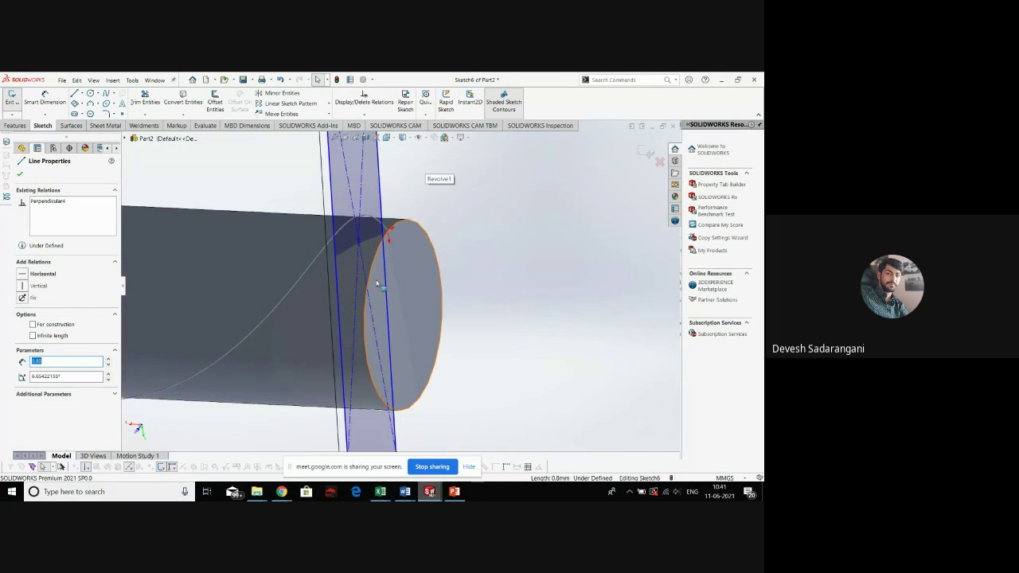
ctrl+click(388, 231)
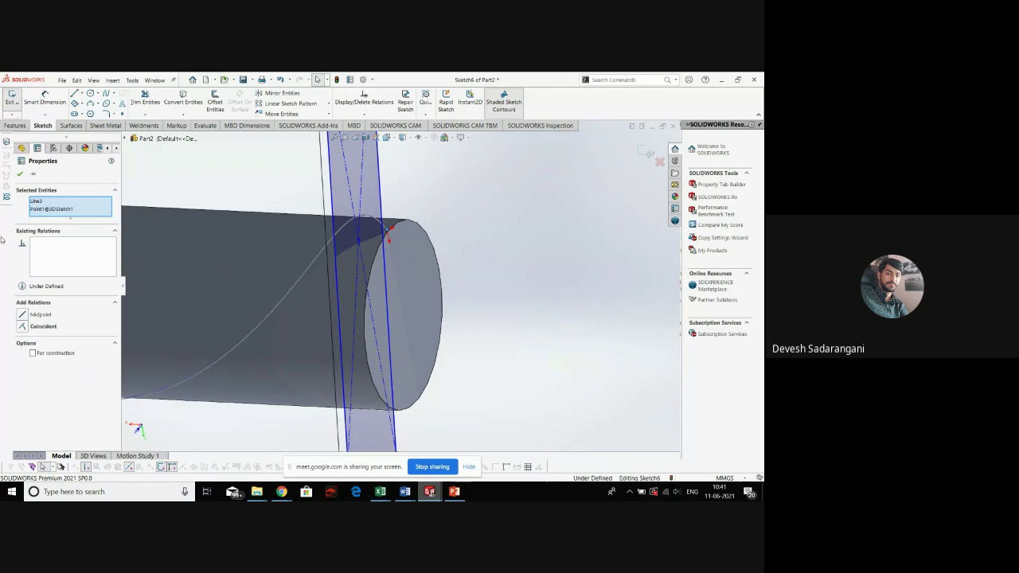
click(34, 330)
click(40, 314)
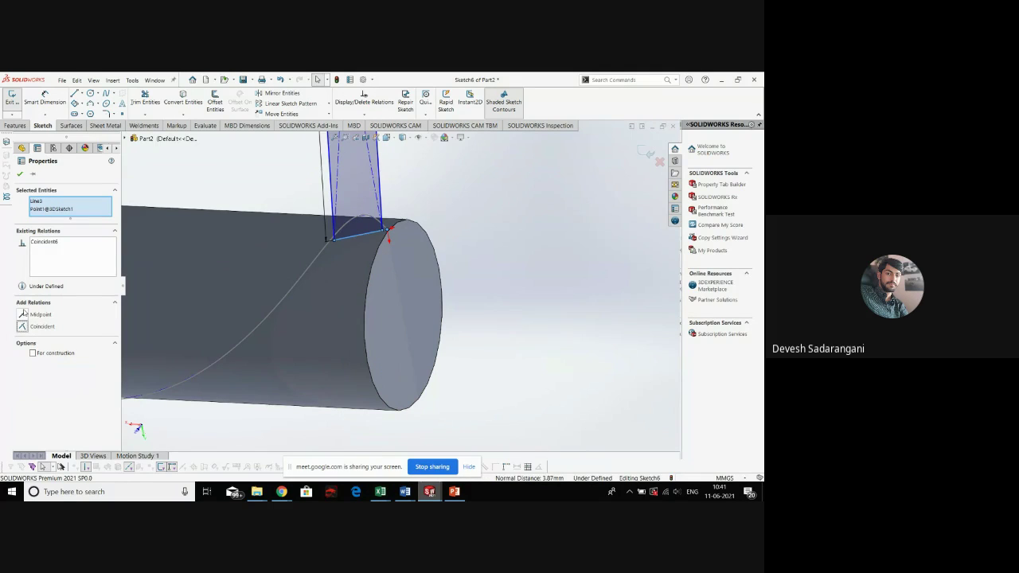
drag(425, 266, 382, 226)
click(409, 238)
key(space)
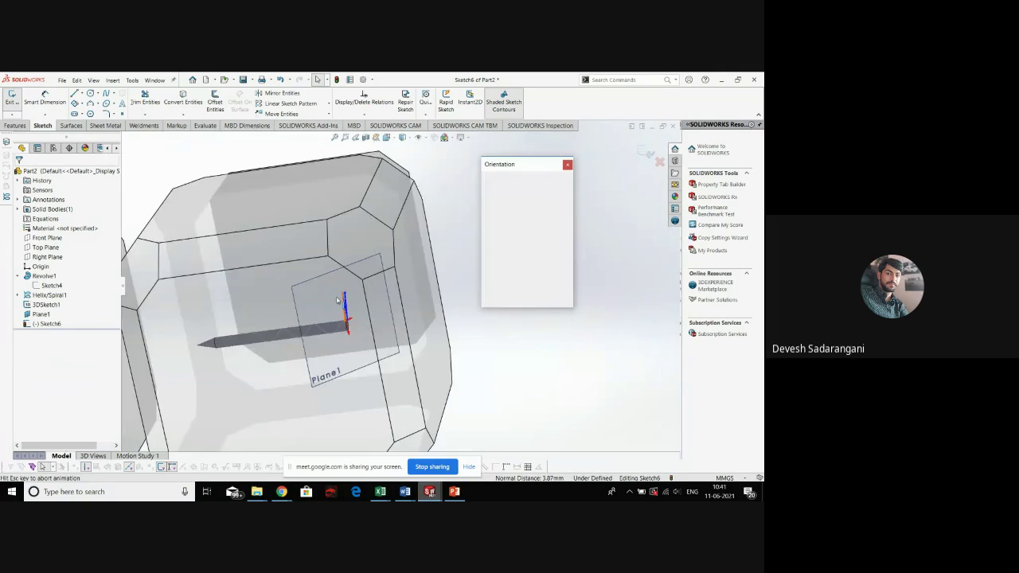
View Plane1 normal, make the rectangle's left edge vertical, and exit Sketch6
click(335, 296)
key(space)
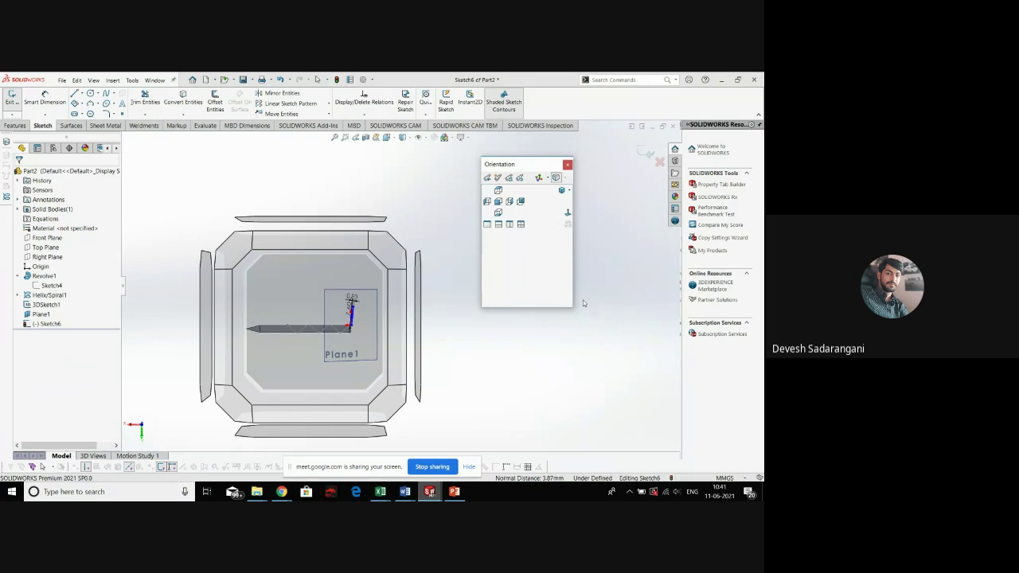
click(432, 303)
scroll(500, 248, down, 5)
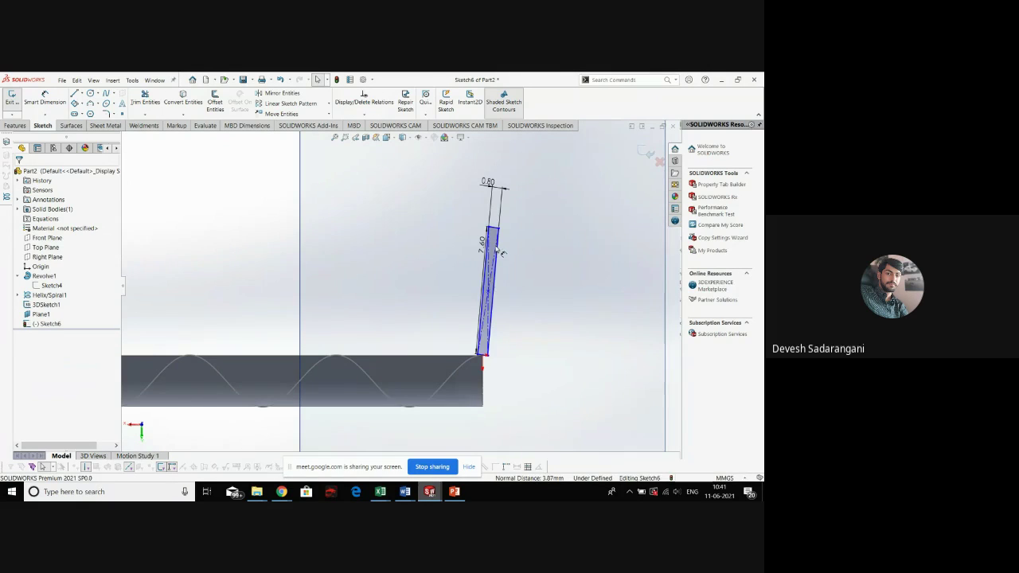
scroll(510, 296, down, 2)
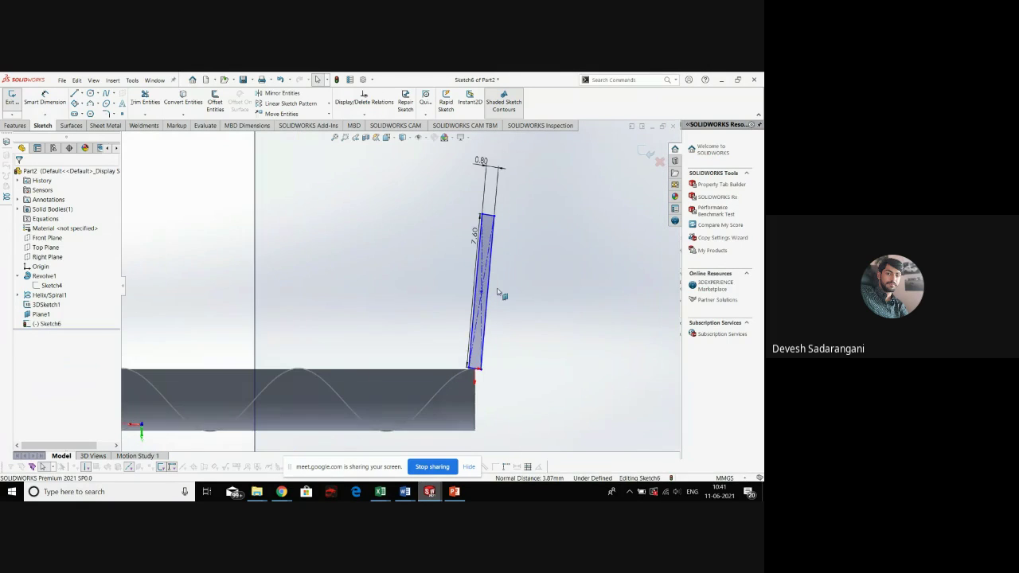
click(480, 243)
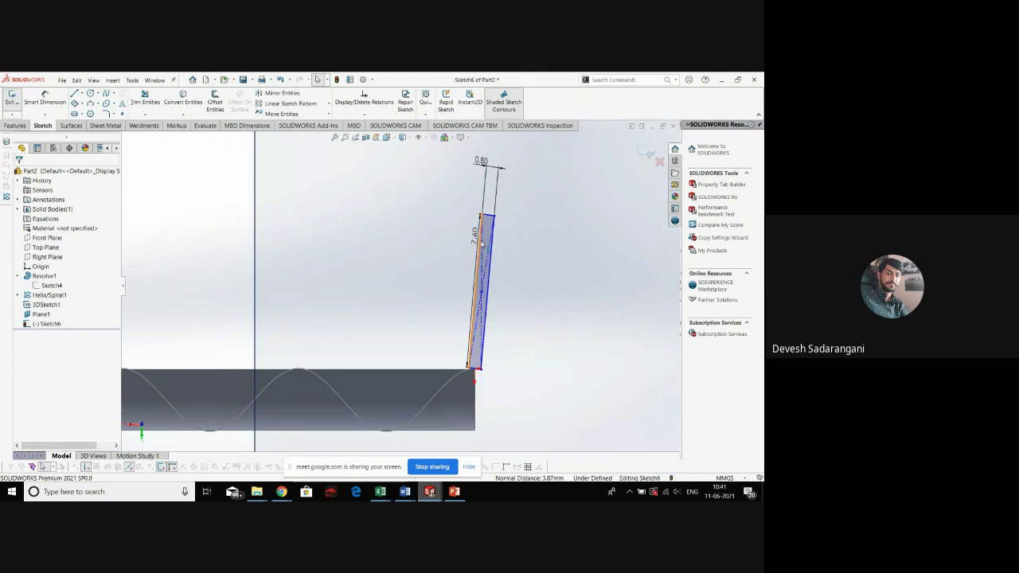
click(480, 242)
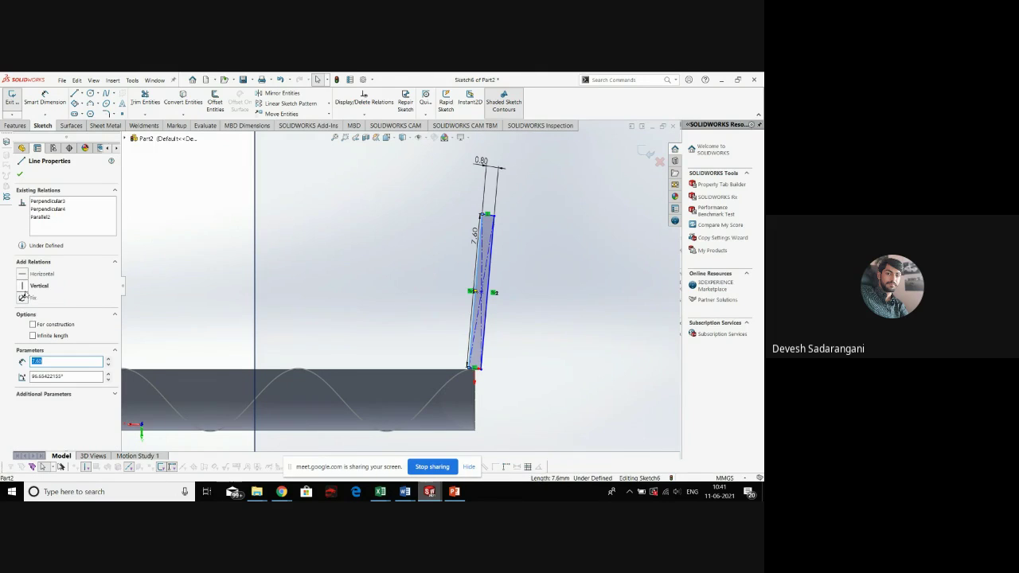
click(23, 287)
key(Escape)
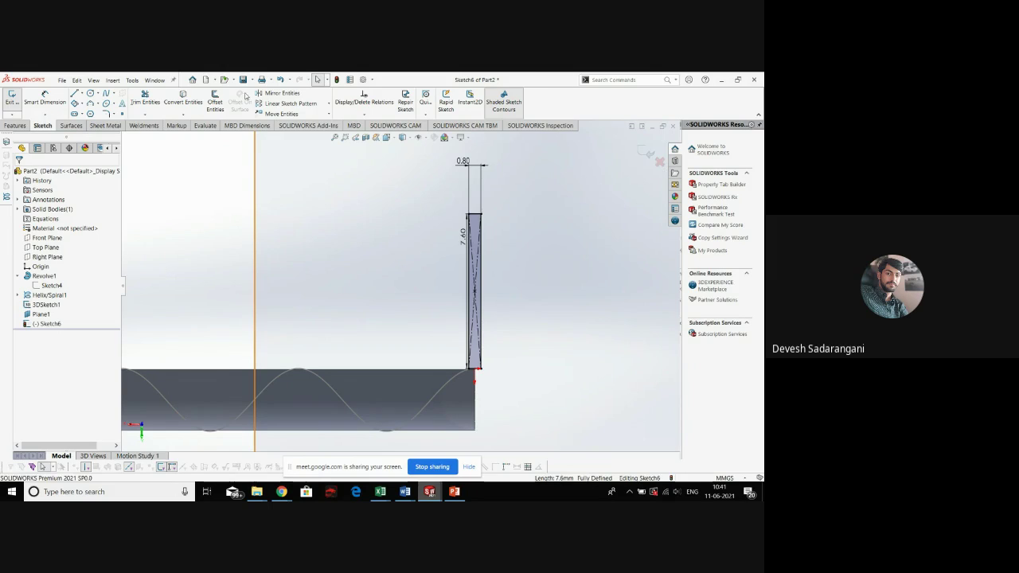
click(647, 152)
Sweep the Sketch6 rectangle along the 3DSketch1 helix to create the Sweep1 flight
click(436, 215)
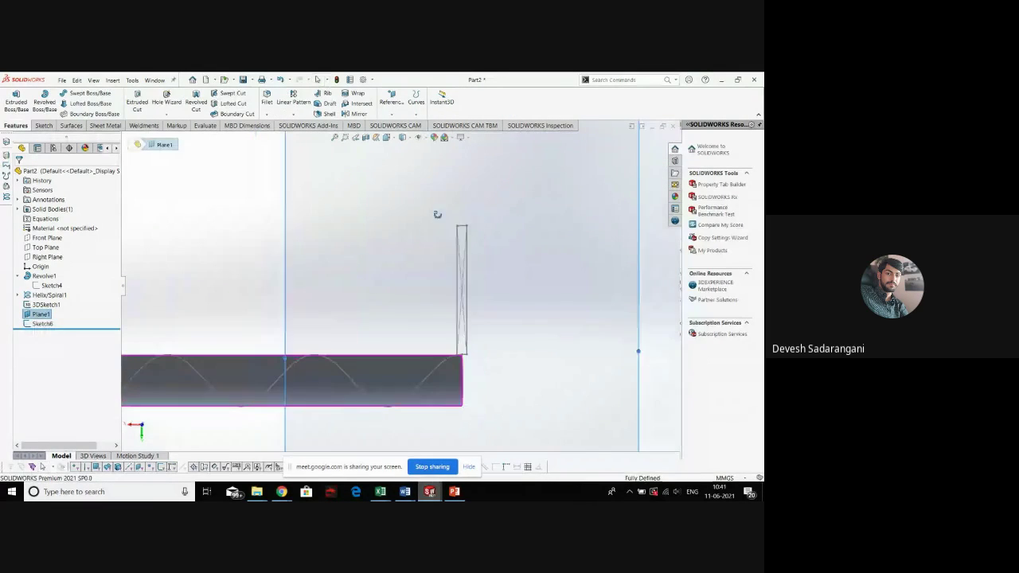
drag(437, 214, 399, 274)
scroll(400, 275, up, 3)
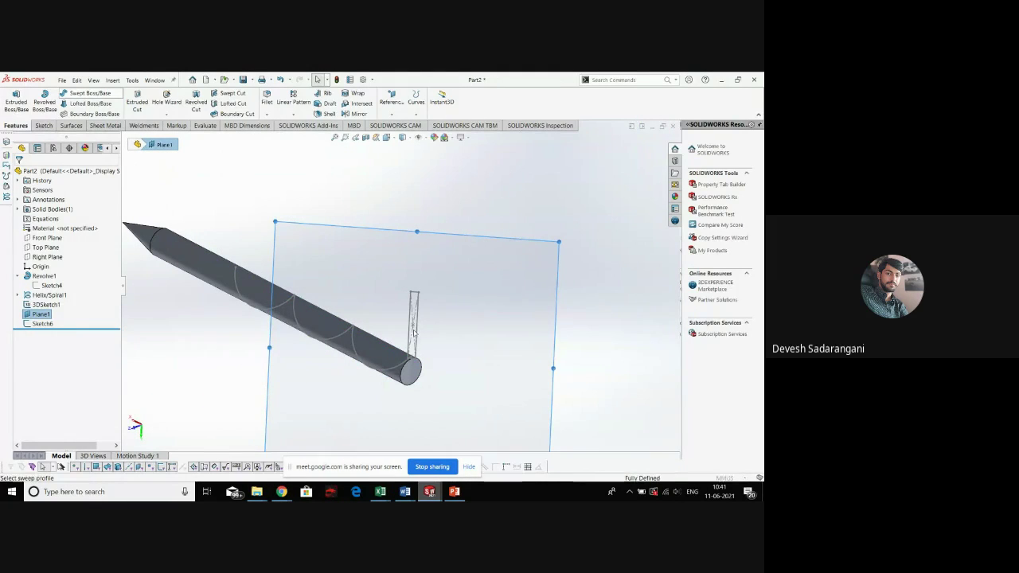
click(90, 93)
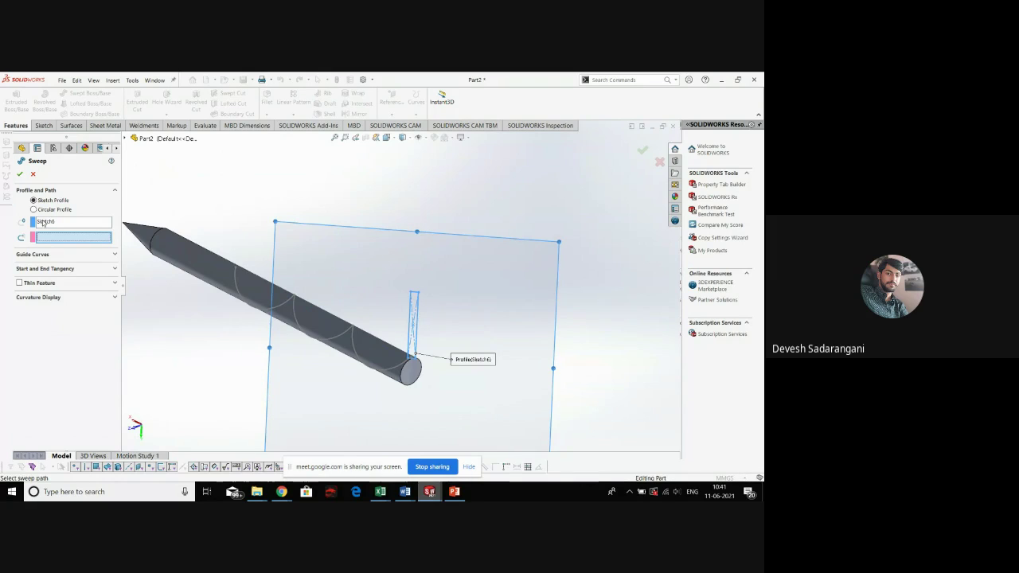
click(400, 369)
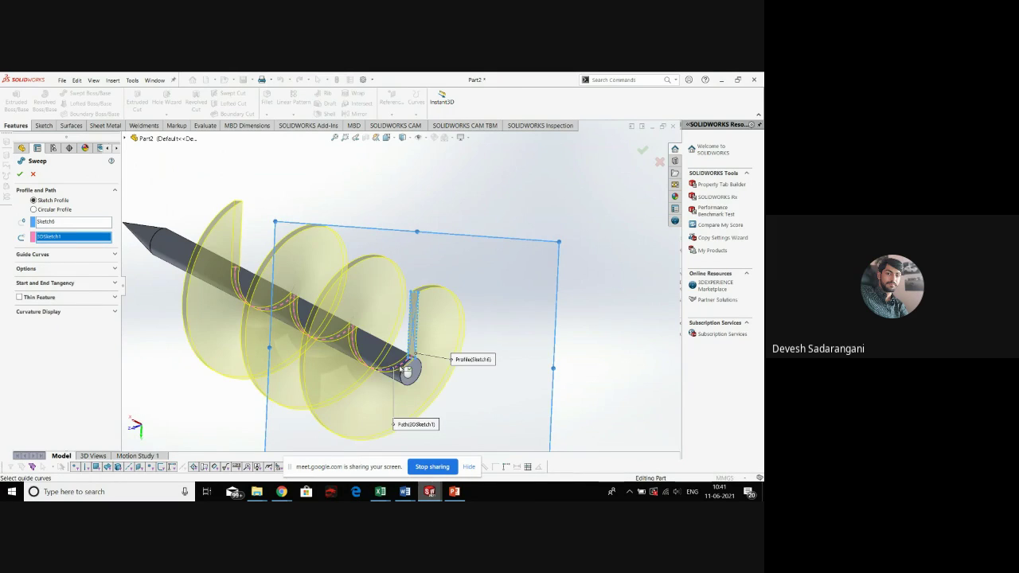
click(20, 172)
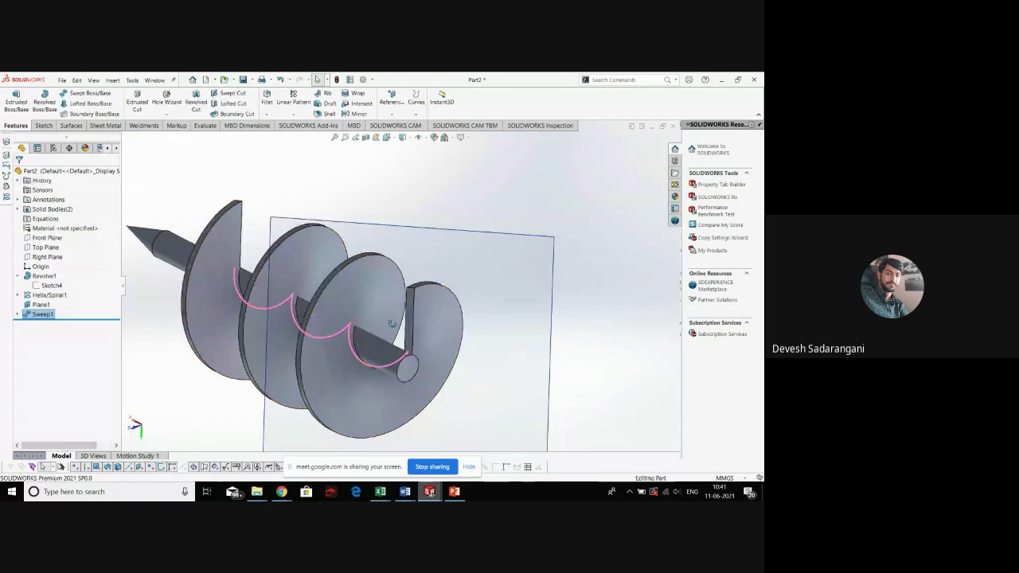
Hide Plane1 and inspect the auger screw and its flights from several angles
drag(398, 299, 528, 277)
scroll(430, 285, up, 2)
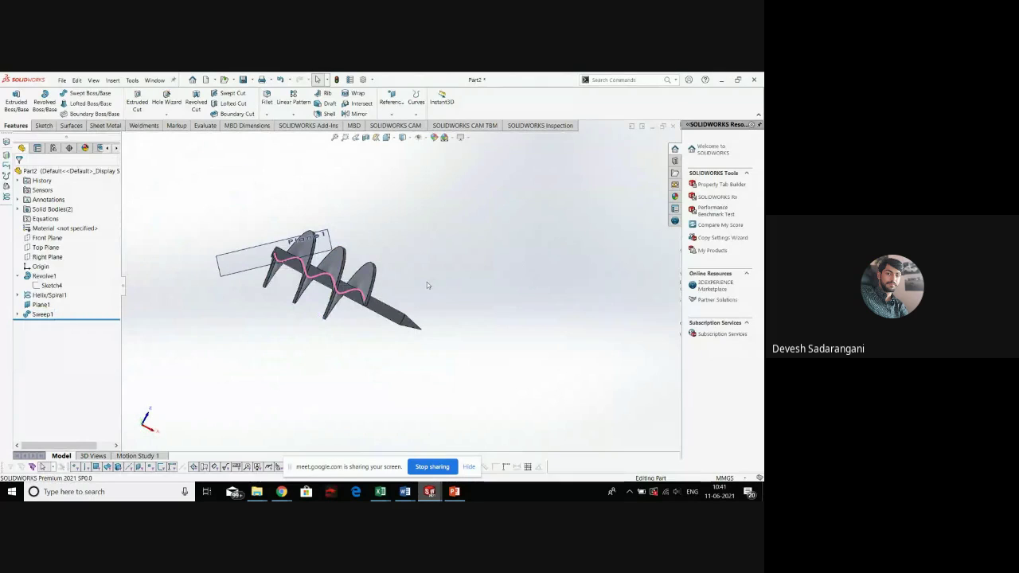
right_click(215, 251)
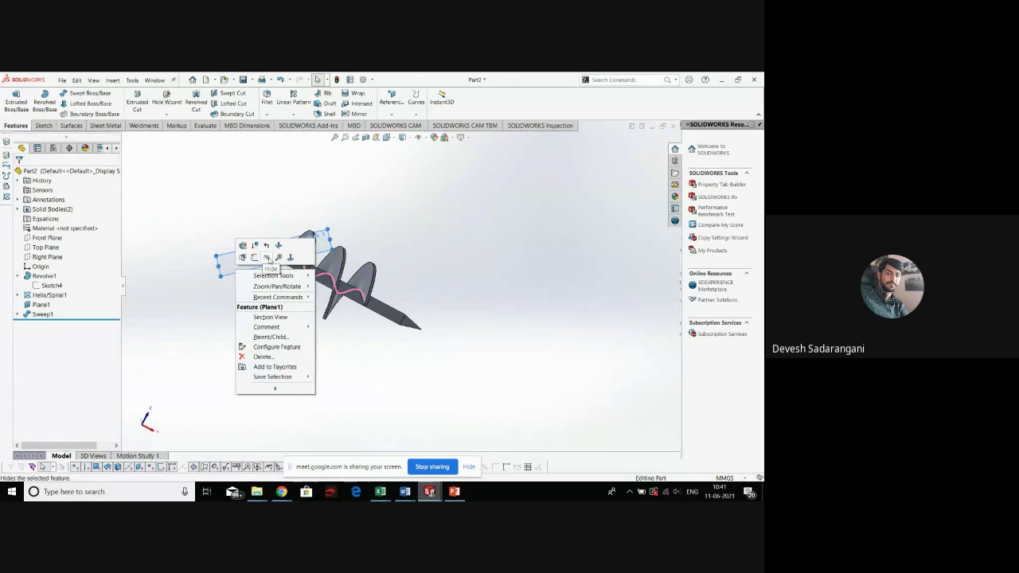
click(269, 260)
drag(291, 358, 289, 437)
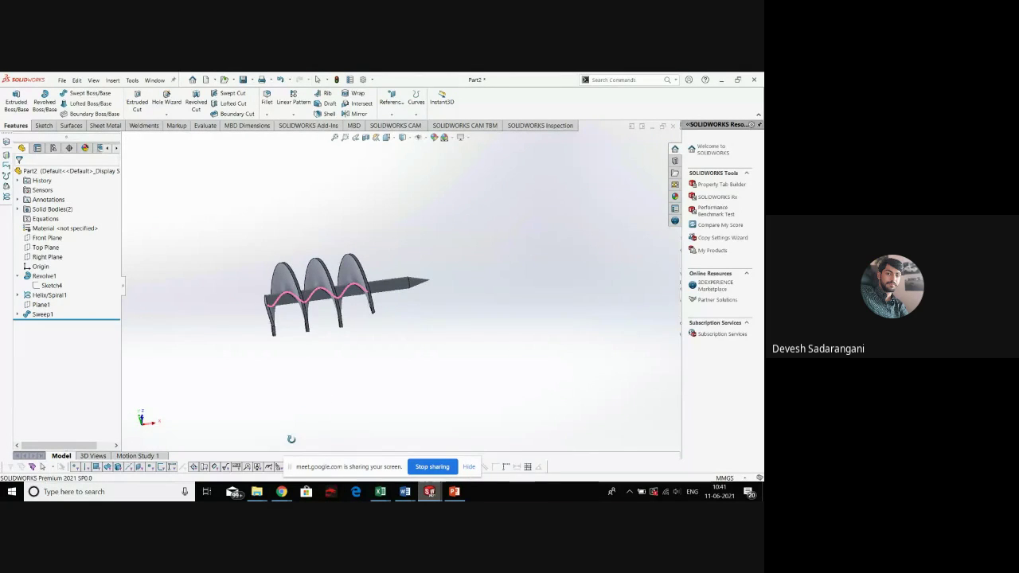
scroll(394, 321, down, 5)
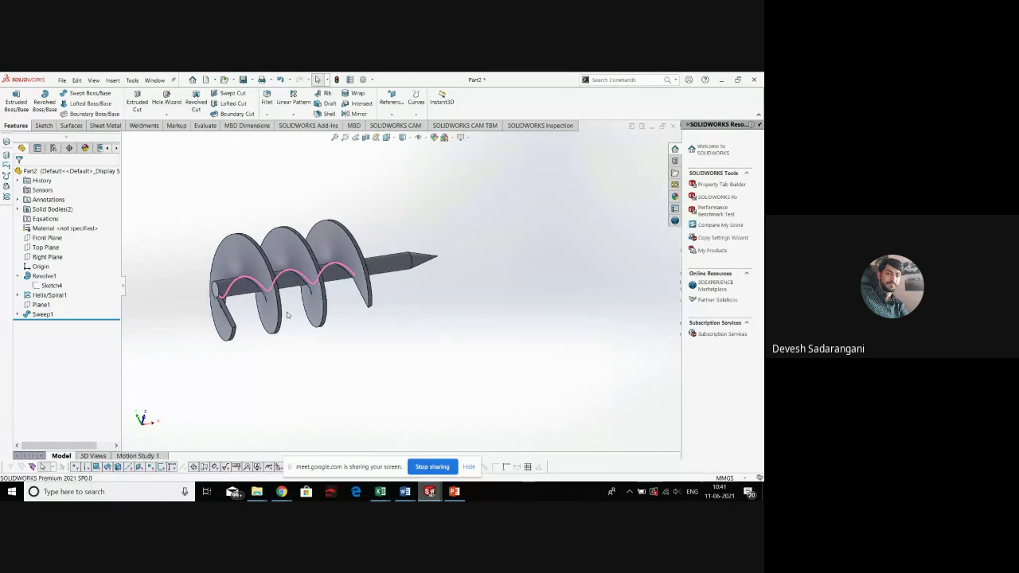
drag(287, 303, 451, 356)
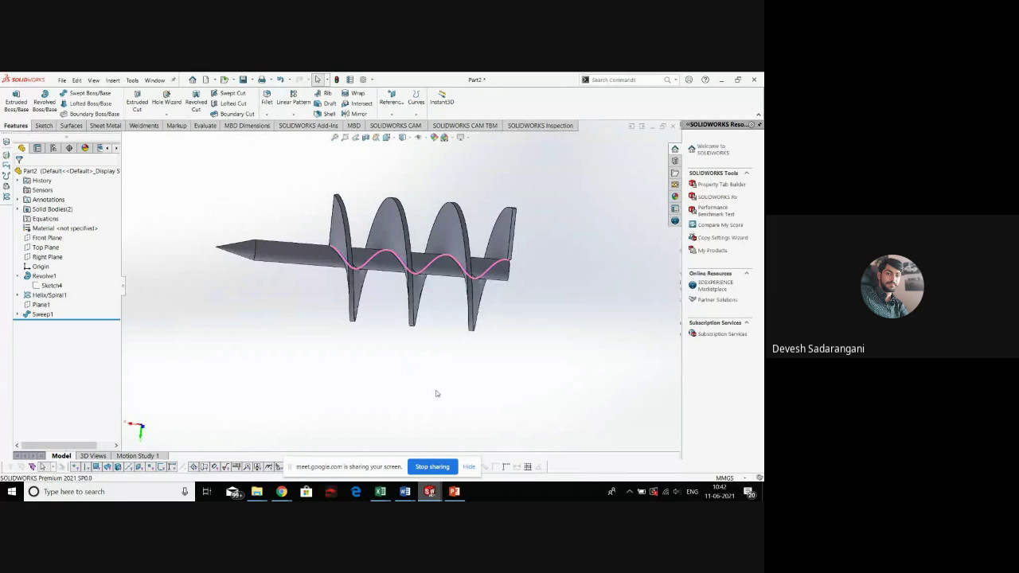
mouse_move(453, 491)
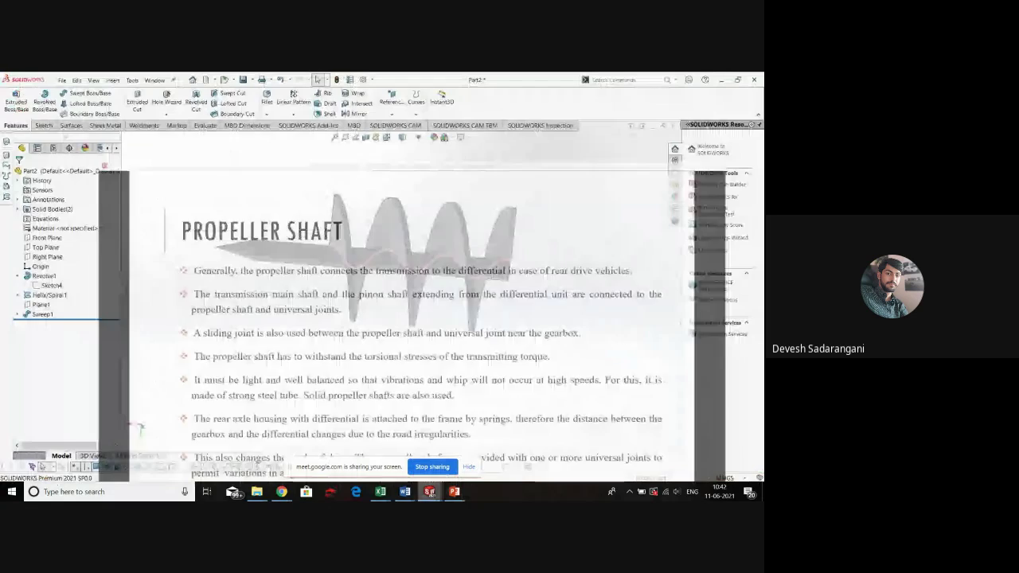
mouse_move(391, 496)
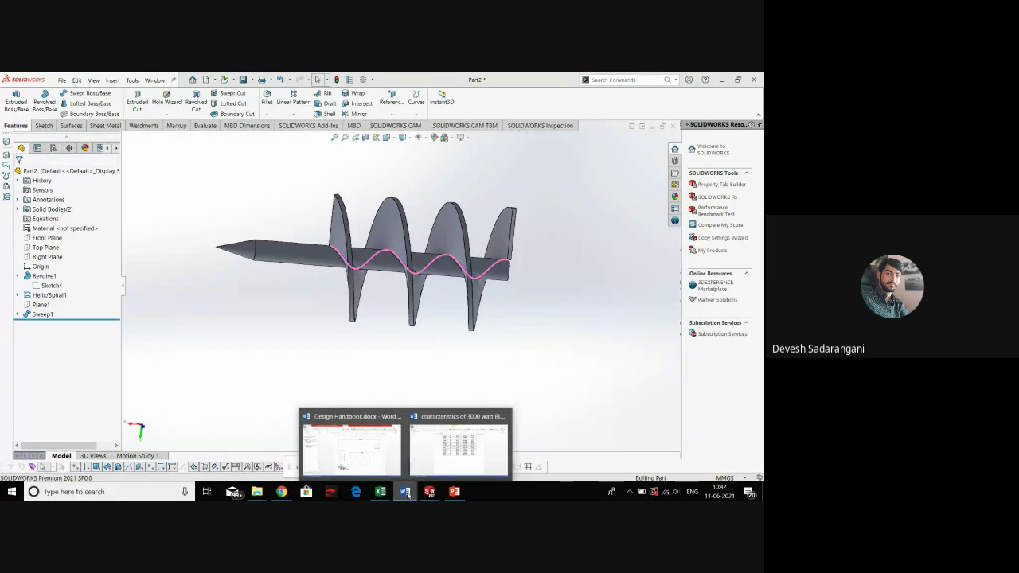
click(248, 356)
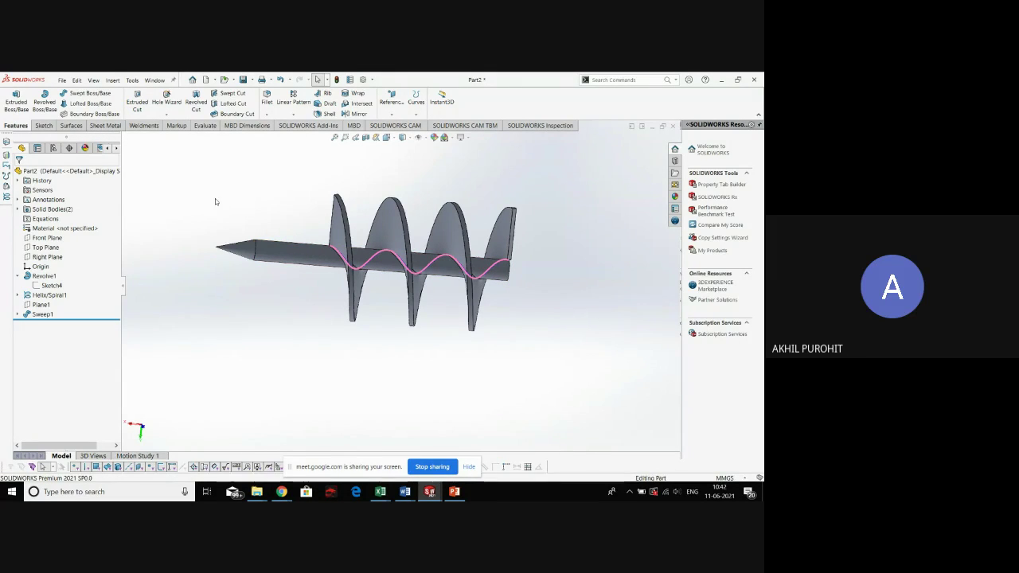
drag(204, 174, 559, 369)
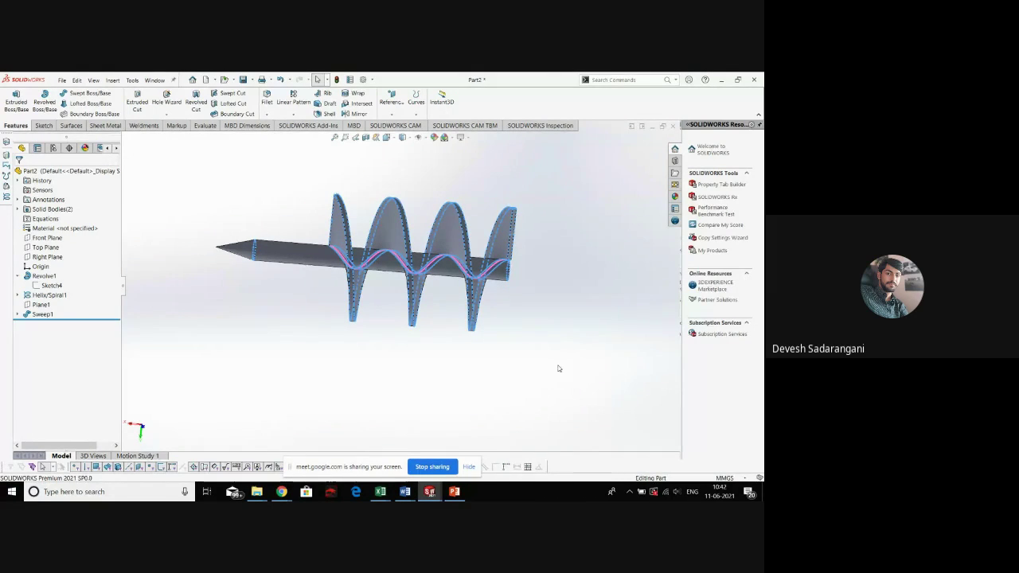
Delete Sweep1 and cancel the Sweep command that reopens
click(265, 372)
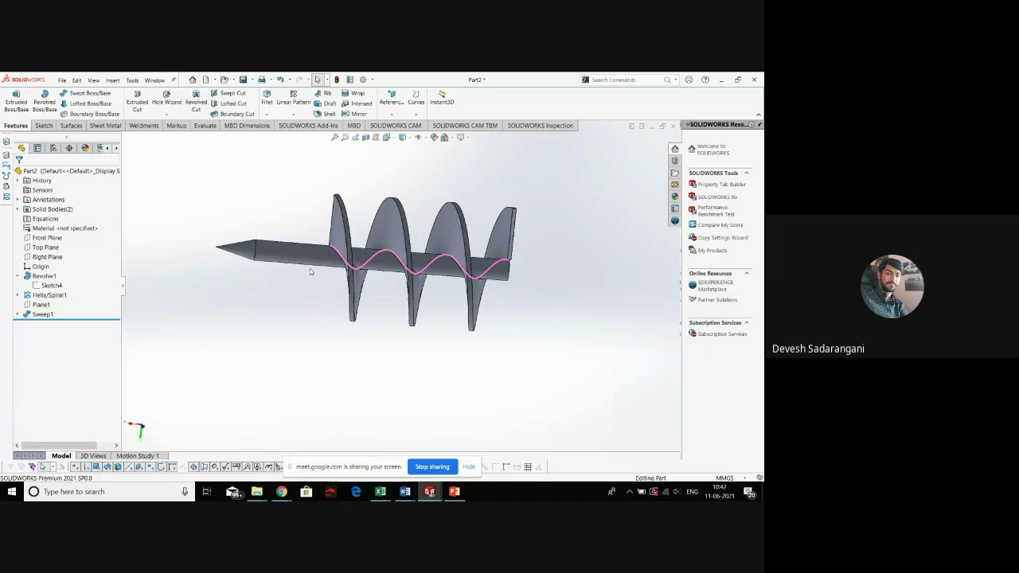
click(341, 231)
key(Delete)
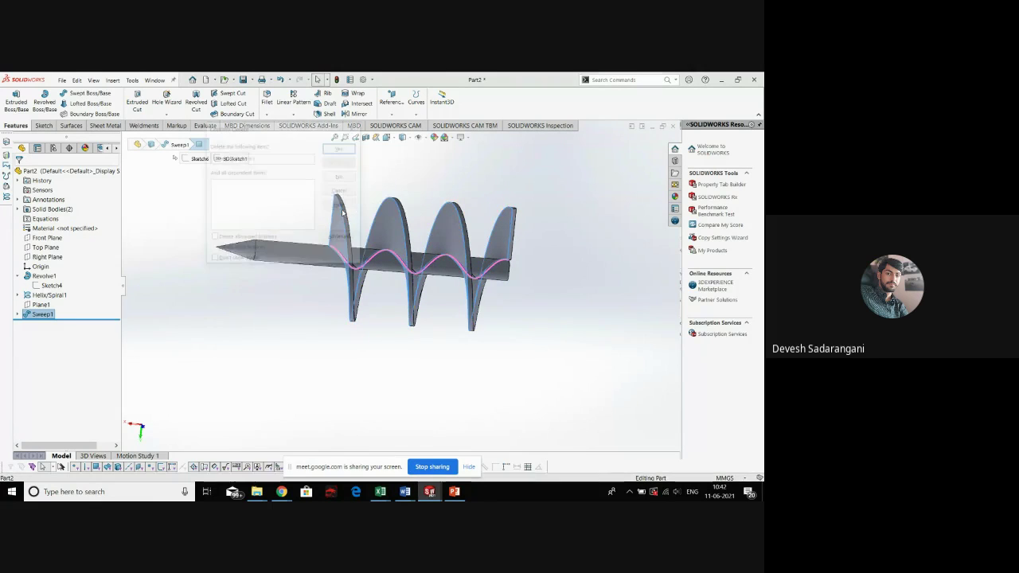
key(Return)
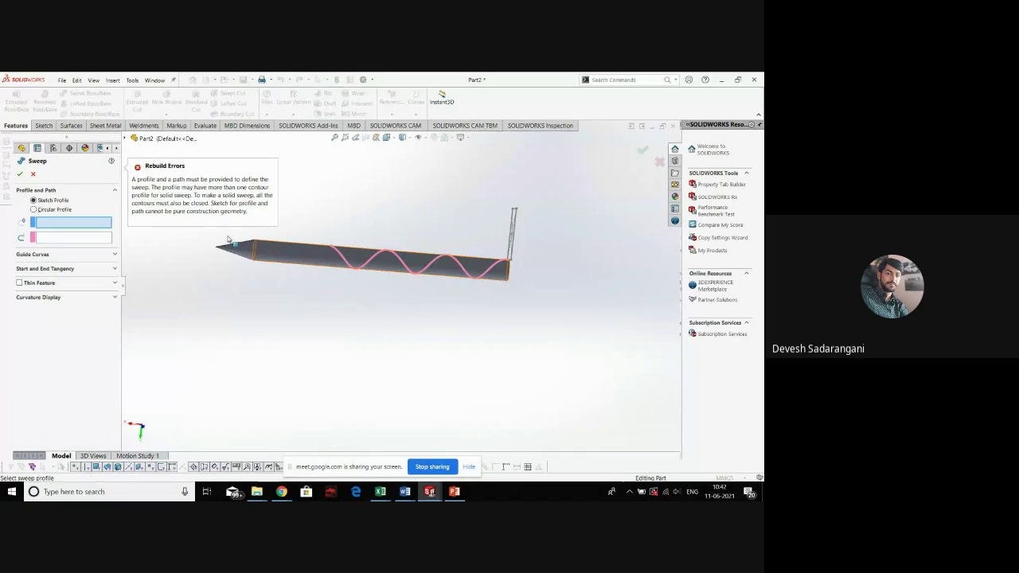
click(33, 175)
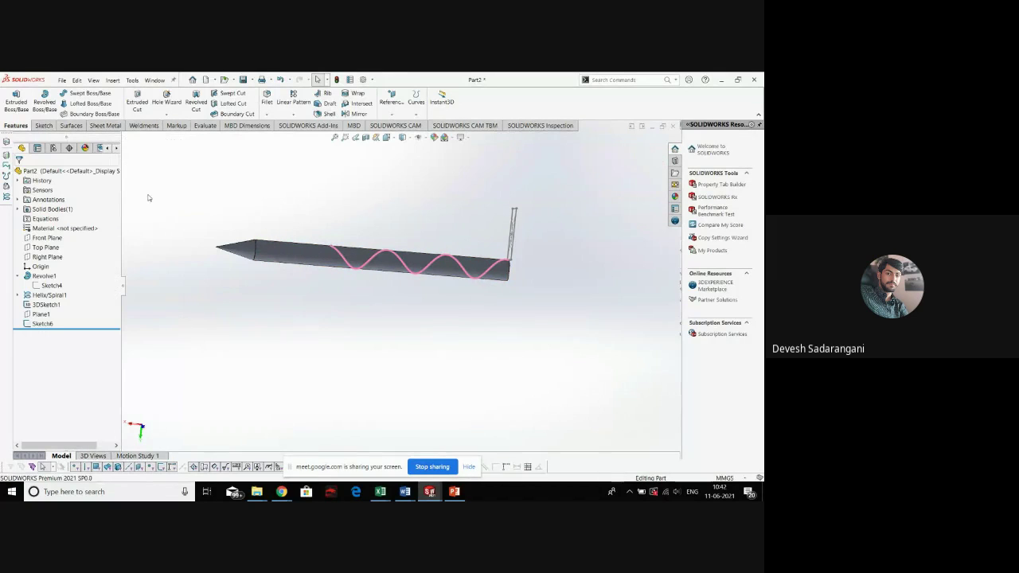
click(289, 253)
key(Return)
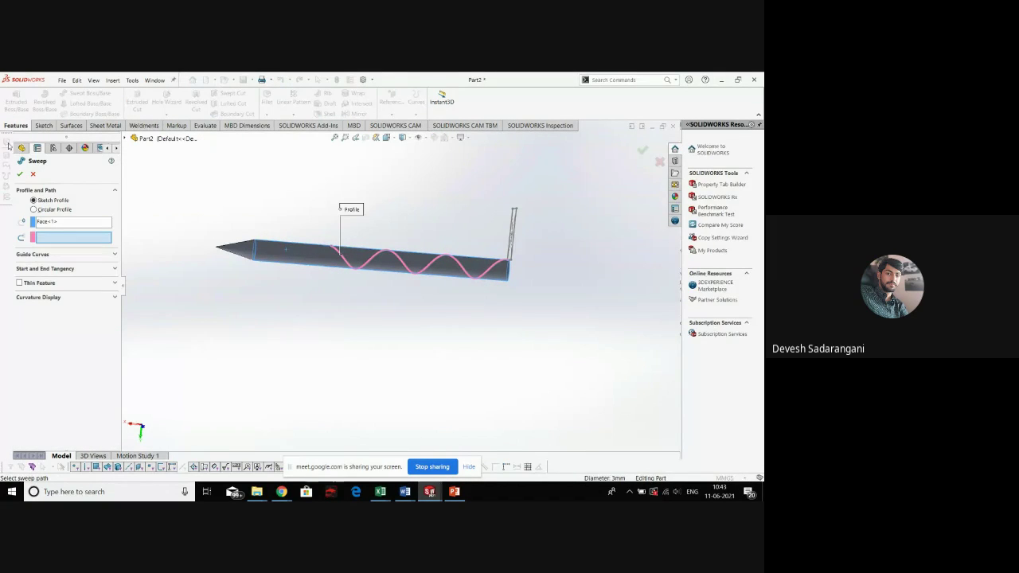
click(33, 173)
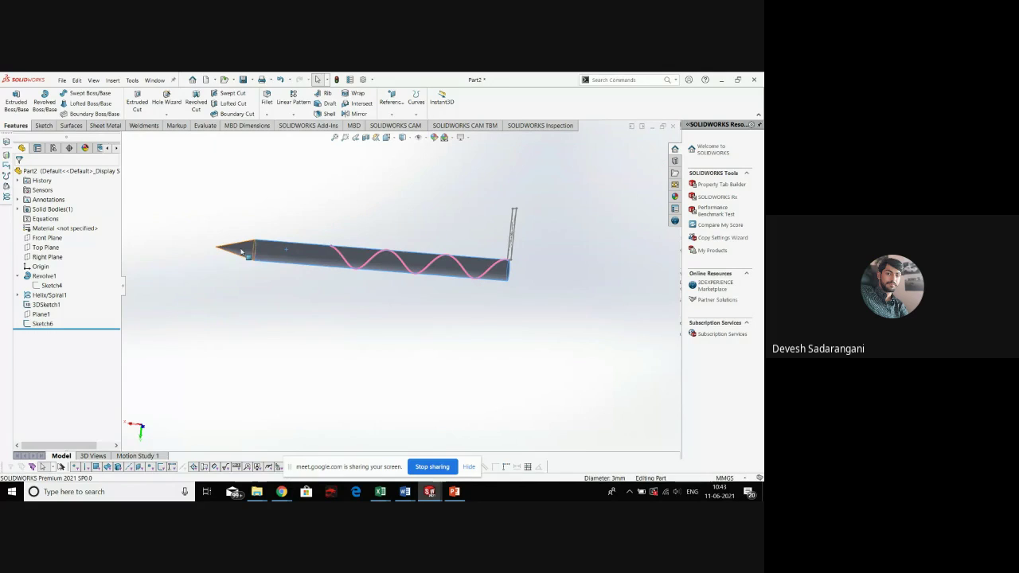
Delete Revolve1 and Helix/Spiral1, dismissing the rebuild warnings
key(Delete)
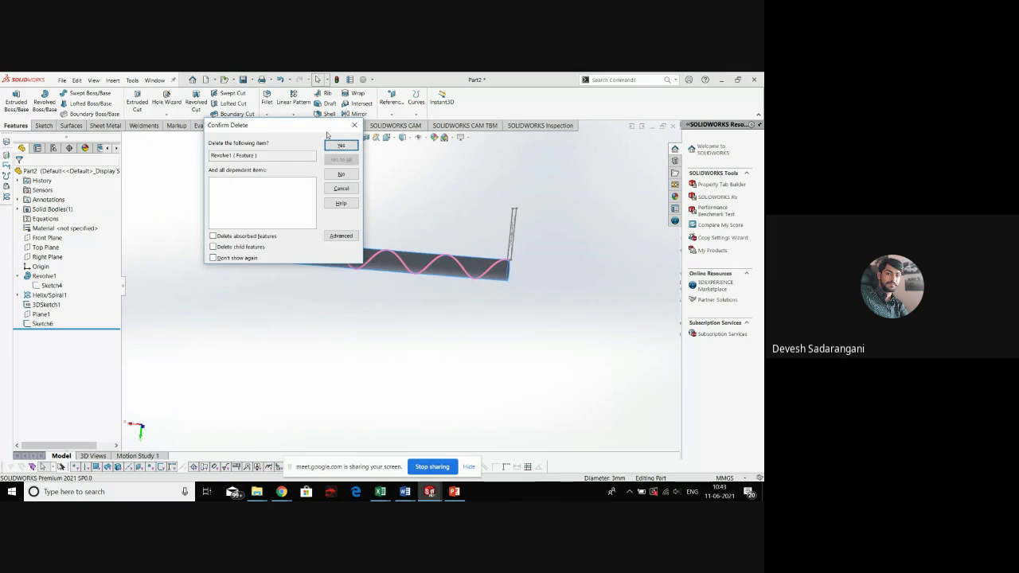
click(340, 145)
click(345, 285)
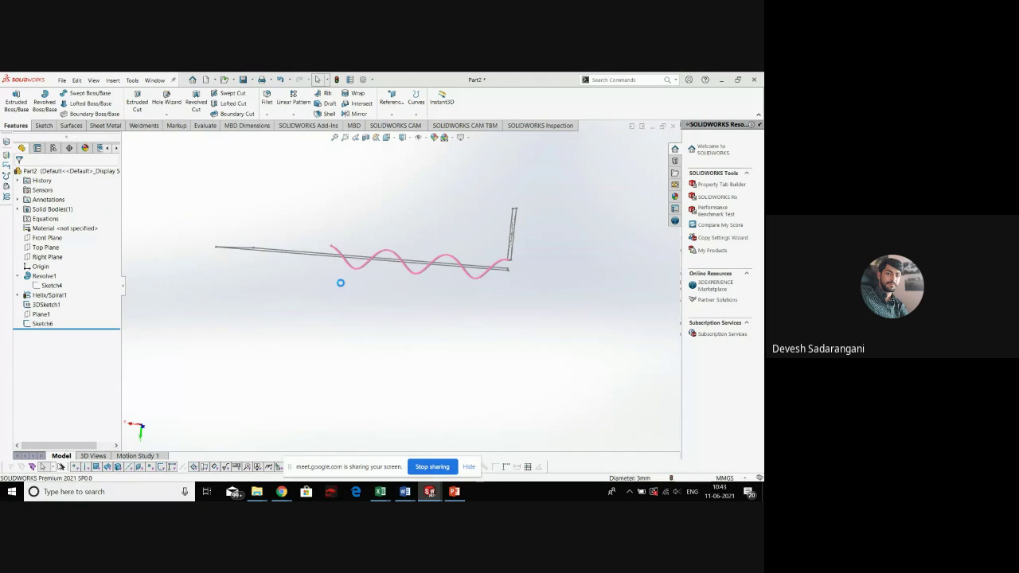
click(59, 276)
key(Delete)
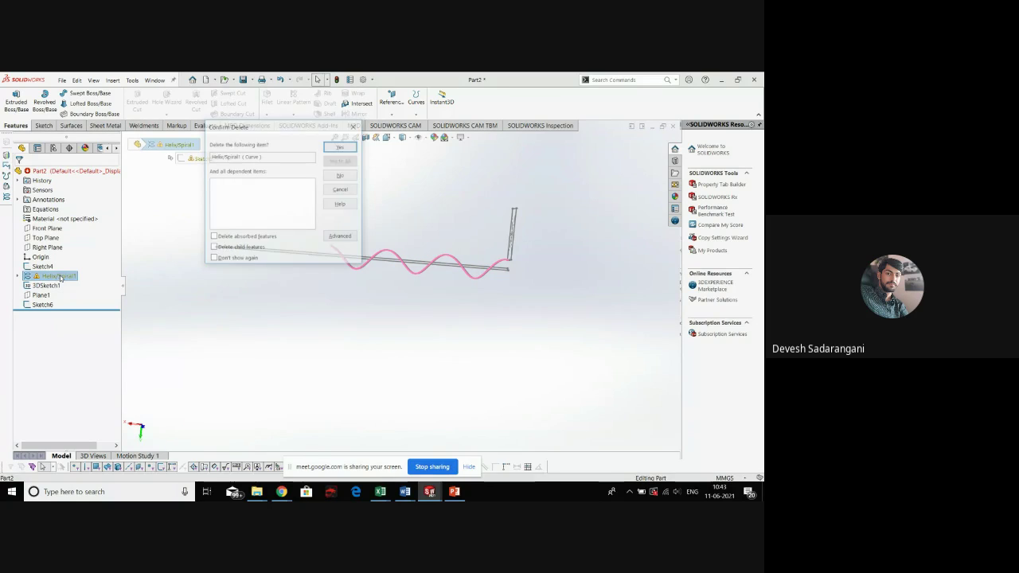
key(Return)
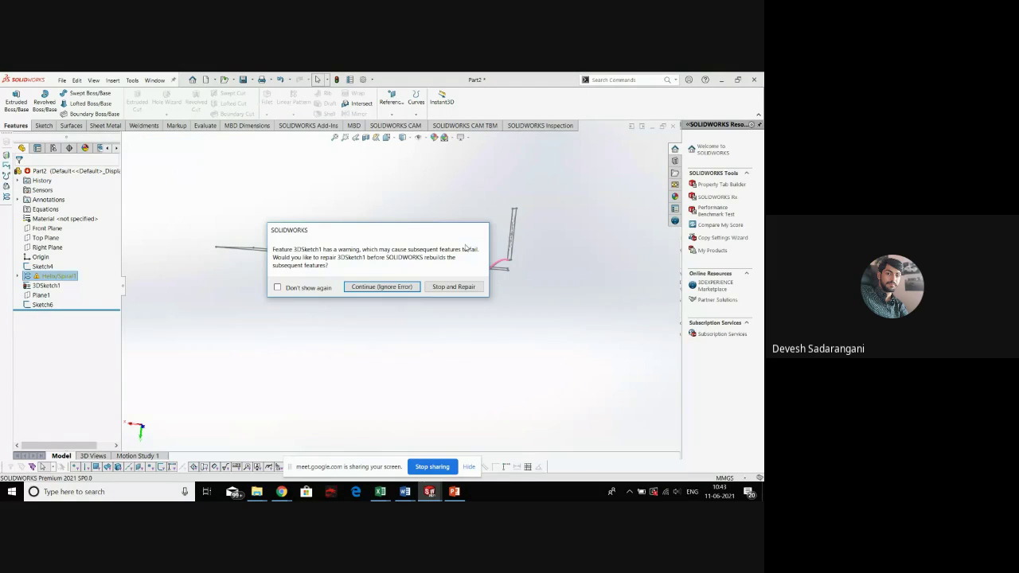
click(387, 285)
right_click(382, 277)
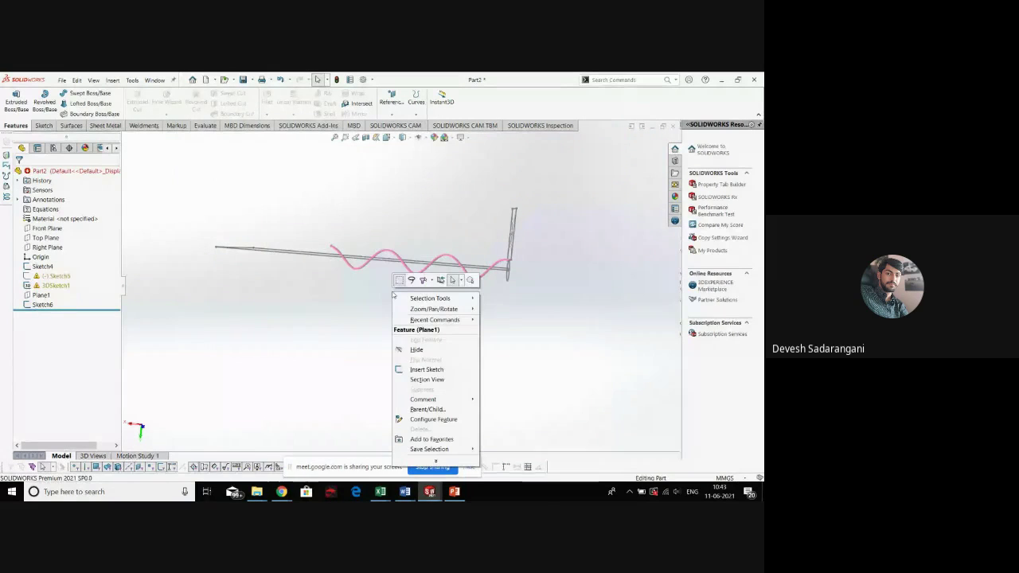
click(223, 284)
Delete Sketch5 and 3DSketch1, ignoring the Plane1 rebuild error
click(58, 277)
key(Delete)
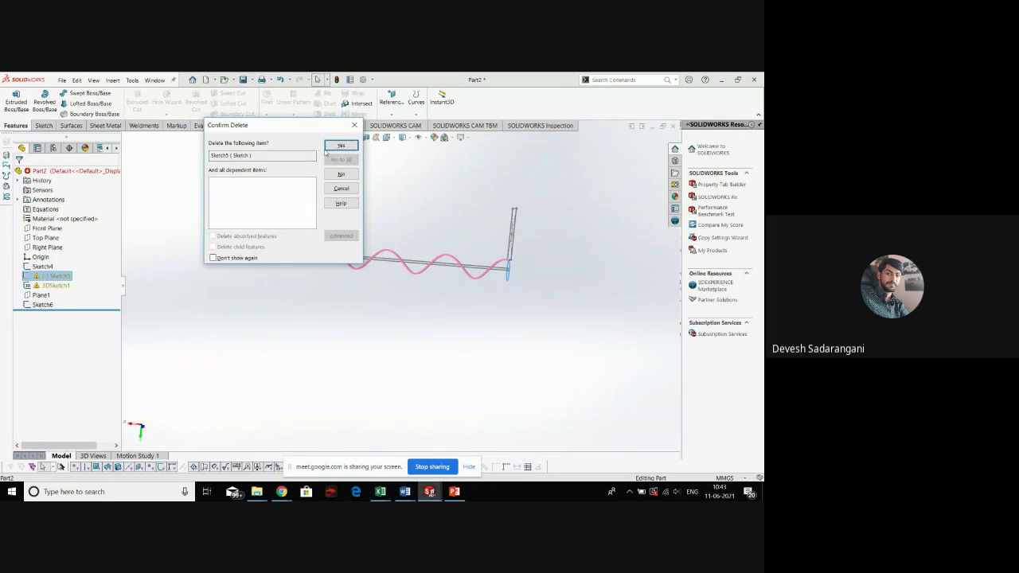
click(341, 146)
click(50, 275)
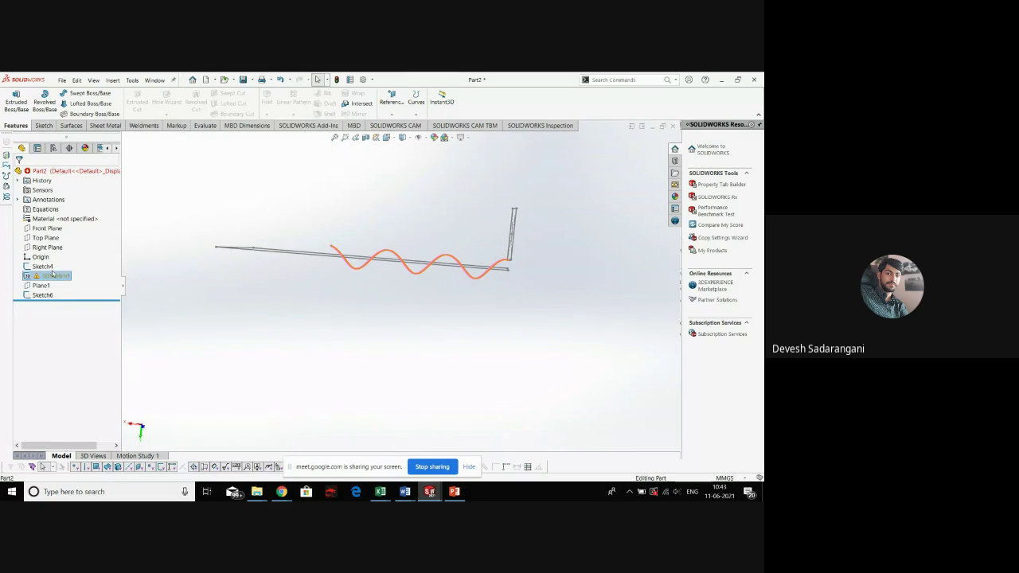
key(Delete)
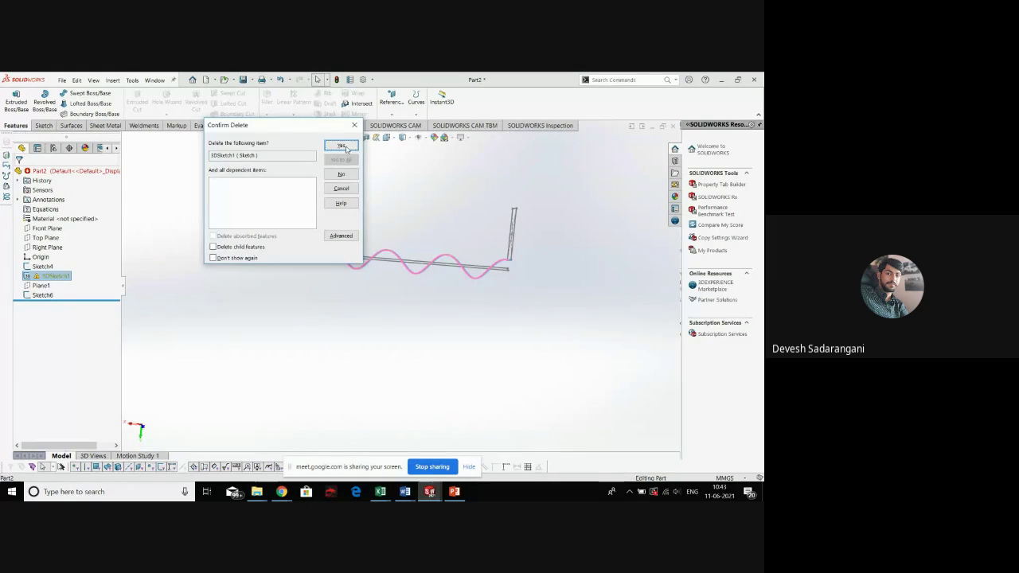
click(340, 146)
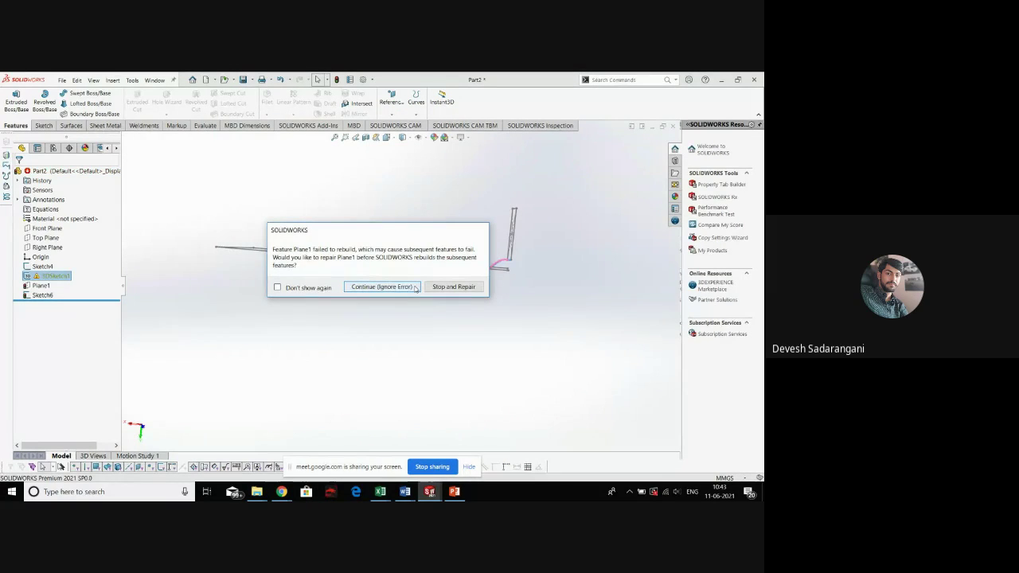
click(382, 286)
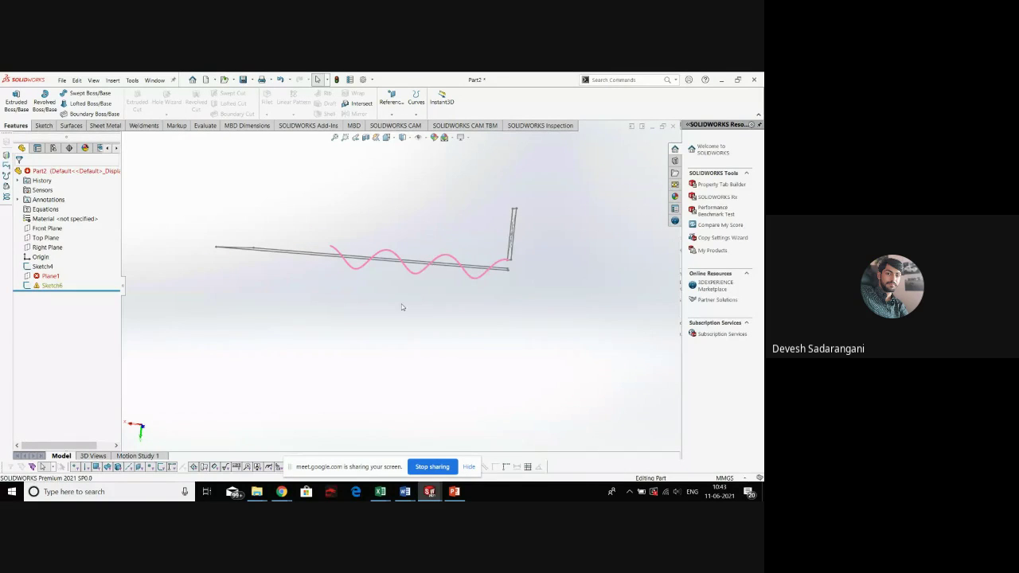
Delete Sketch6, Sketch4 and Plane1
click(48, 285)
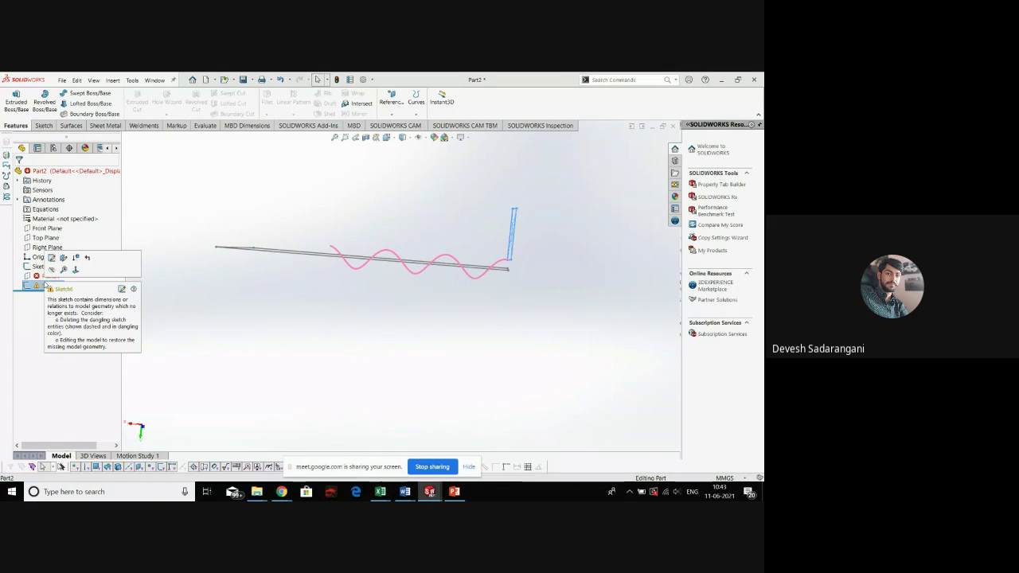
key(Delete)
key(Return)
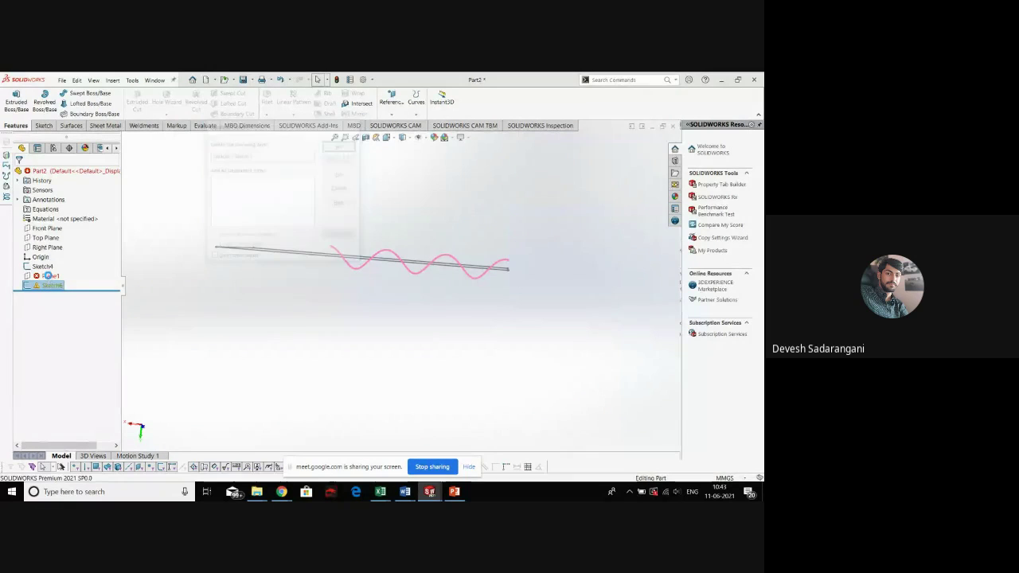
click(325, 258)
key(Delete)
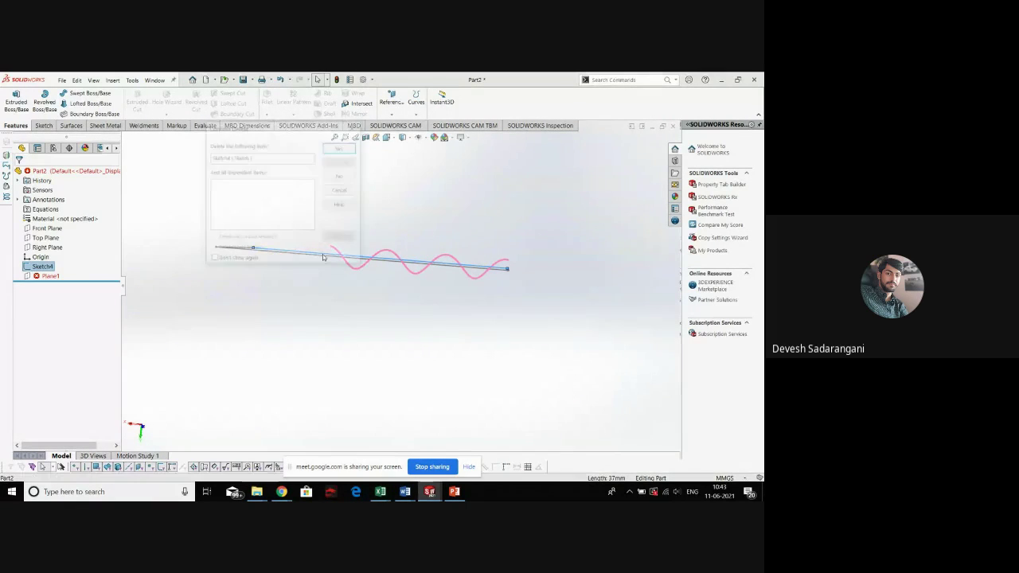
click(339, 147)
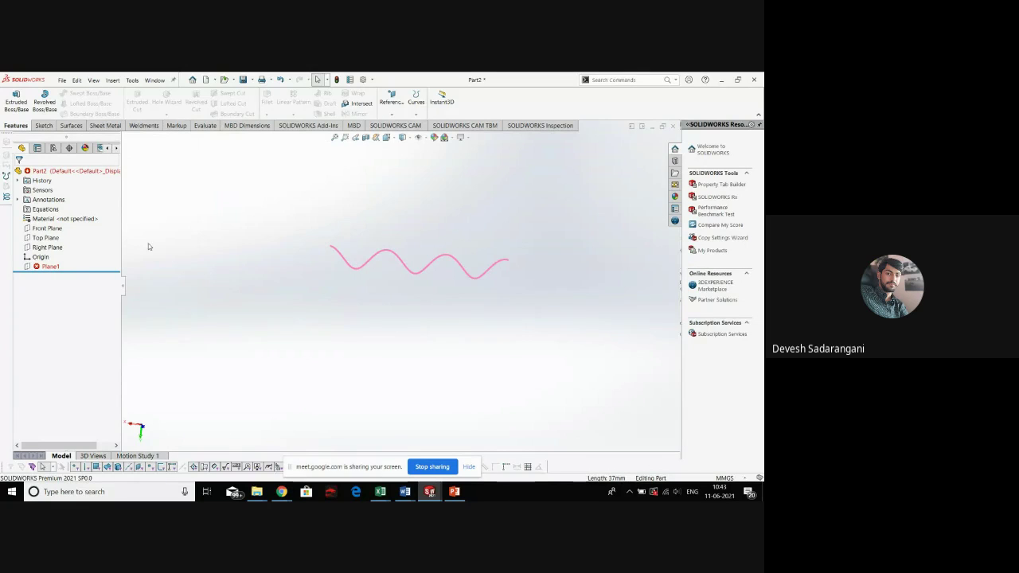
click(46, 266)
key(Delete)
key(Return)
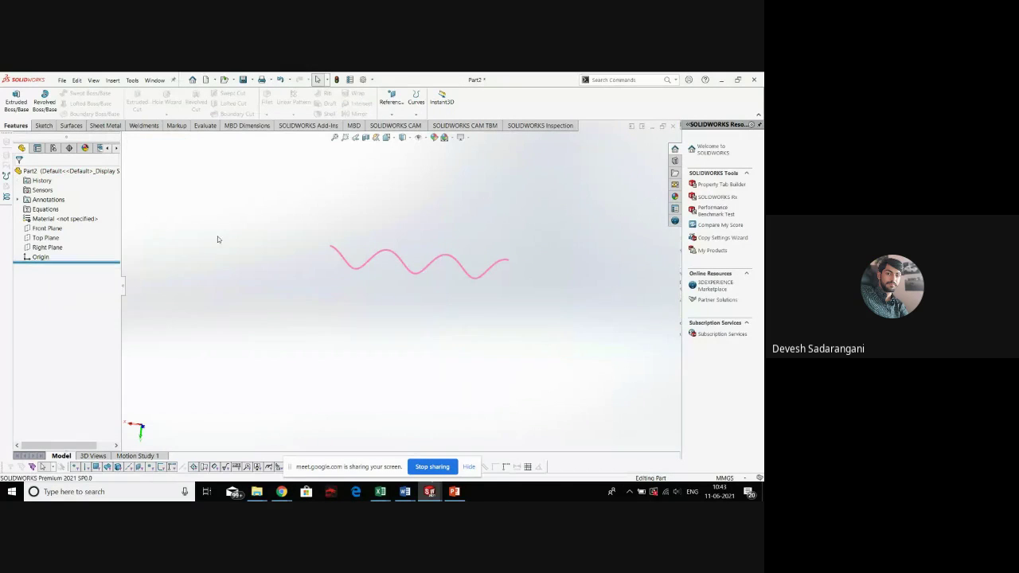
mouse_move(444, 279)
mouse_down()
mouse_move(293, 256)
mouse_move(168, 279)
mouse_up()
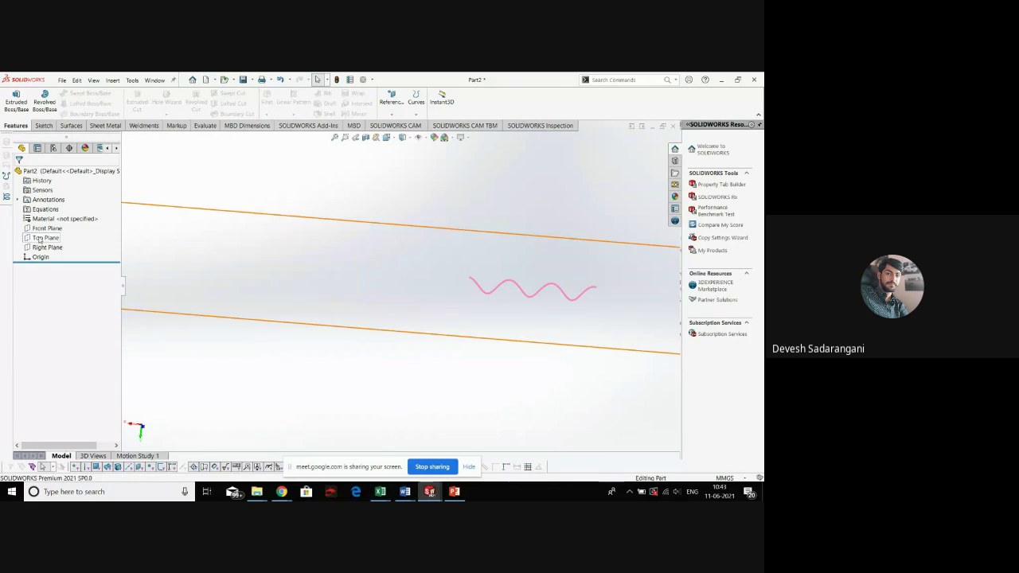
Draw a single circle near the origin in a new Top Plane sketch (Sketch7) and exit it
click(44, 237)
click(48, 227)
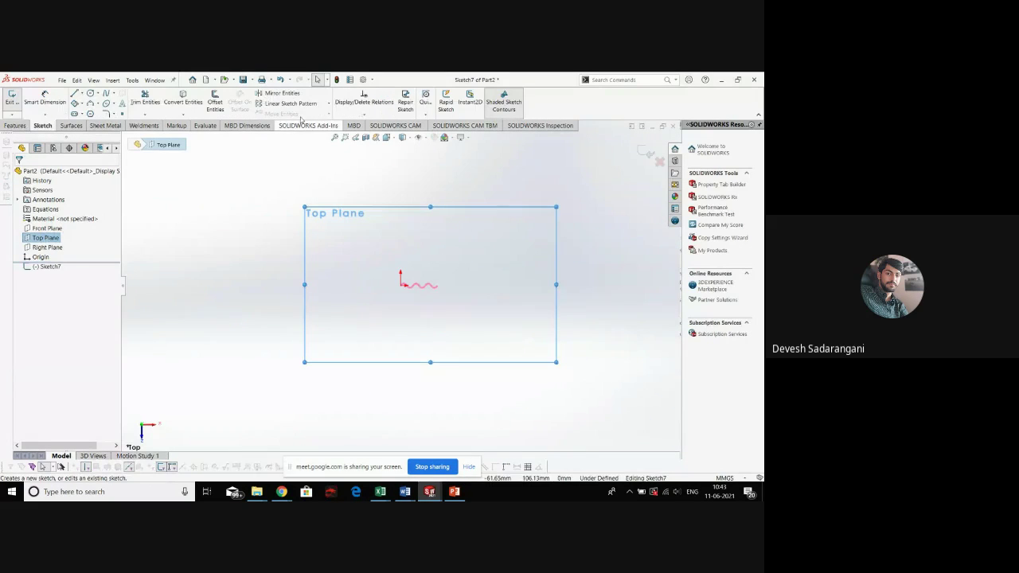
click(91, 94)
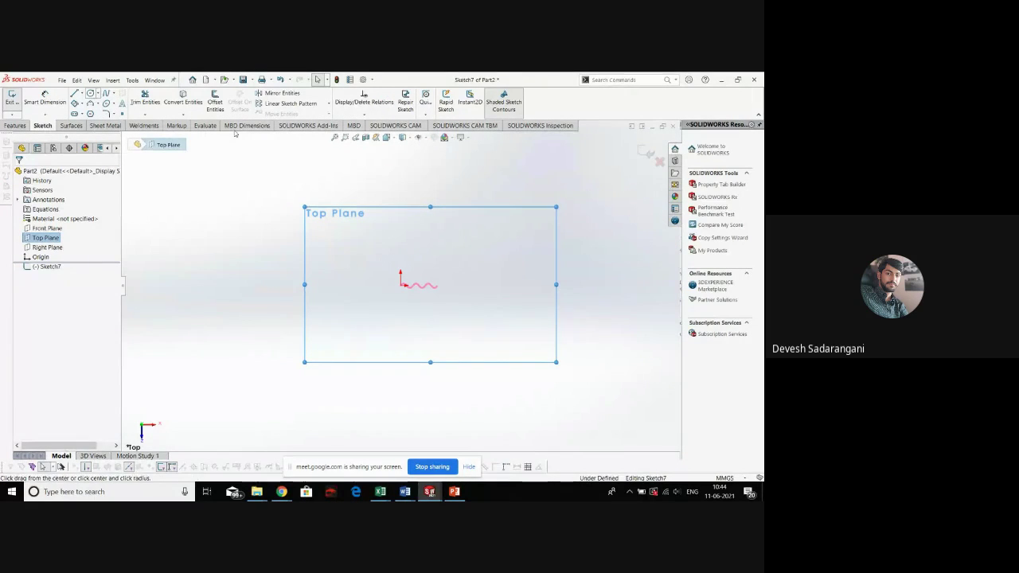
click(442, 233)
click(476, 272)
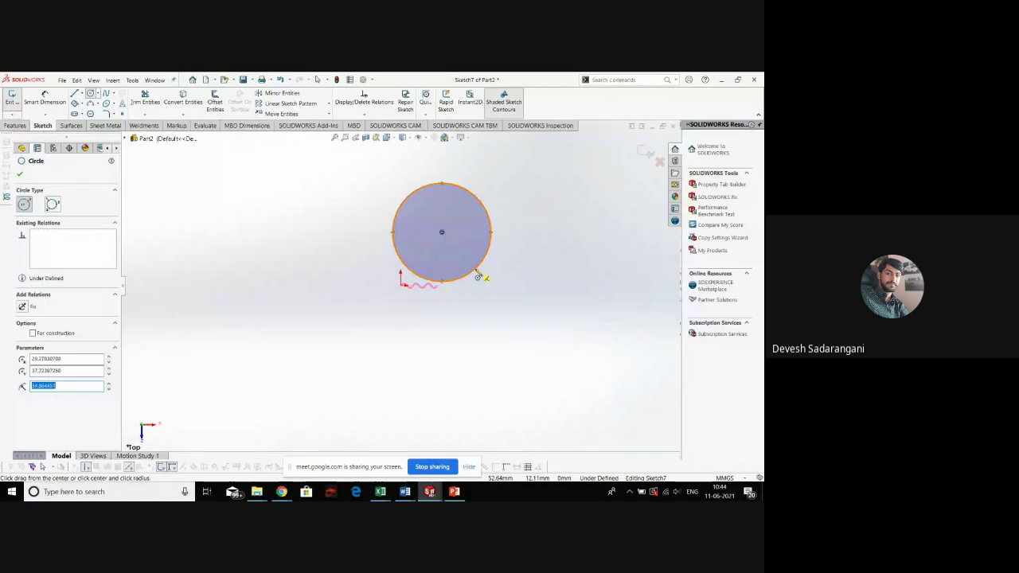
key(Escape)
drag(461, 294, 439, 218)
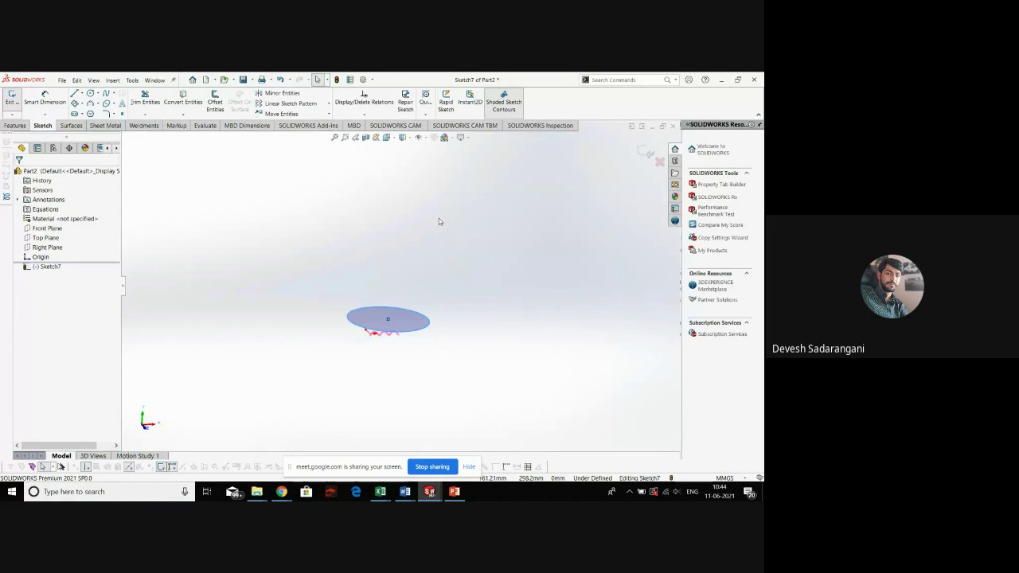
click(653, 151)
Create Plane2 parallel to the Top Plane at a 100 mm offset
click(393, 114)
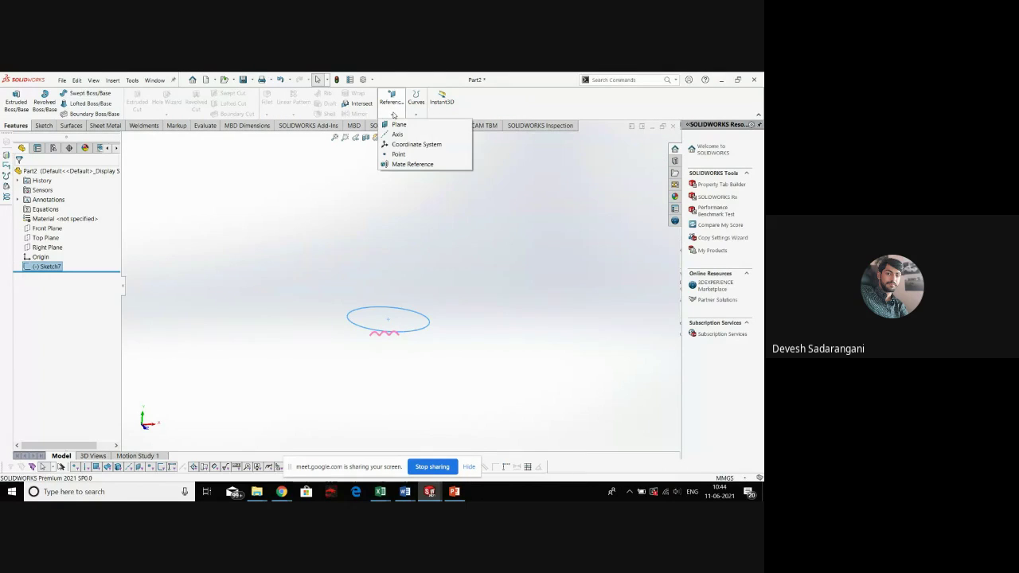
click(398, 124)
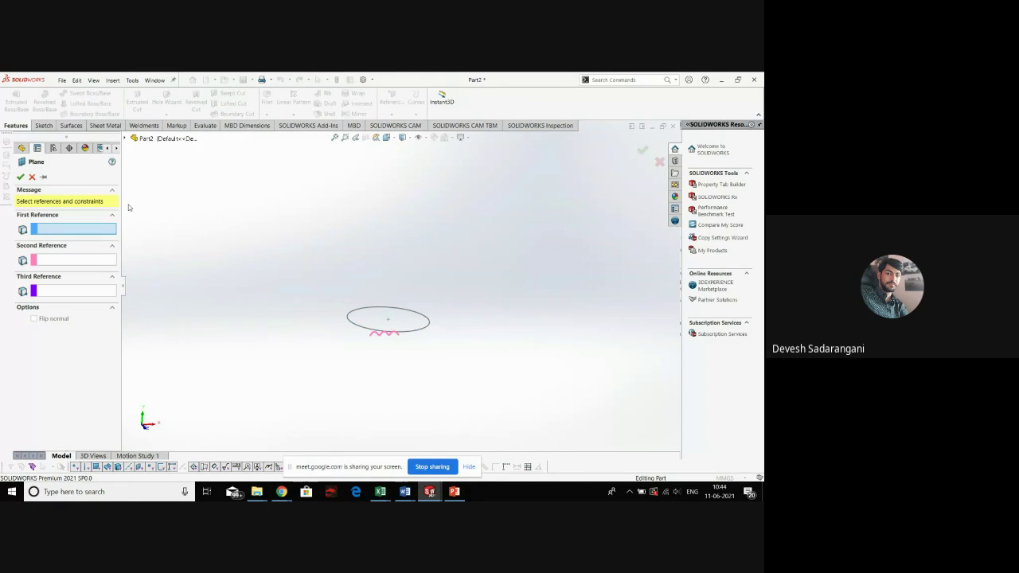
click(133, 139)
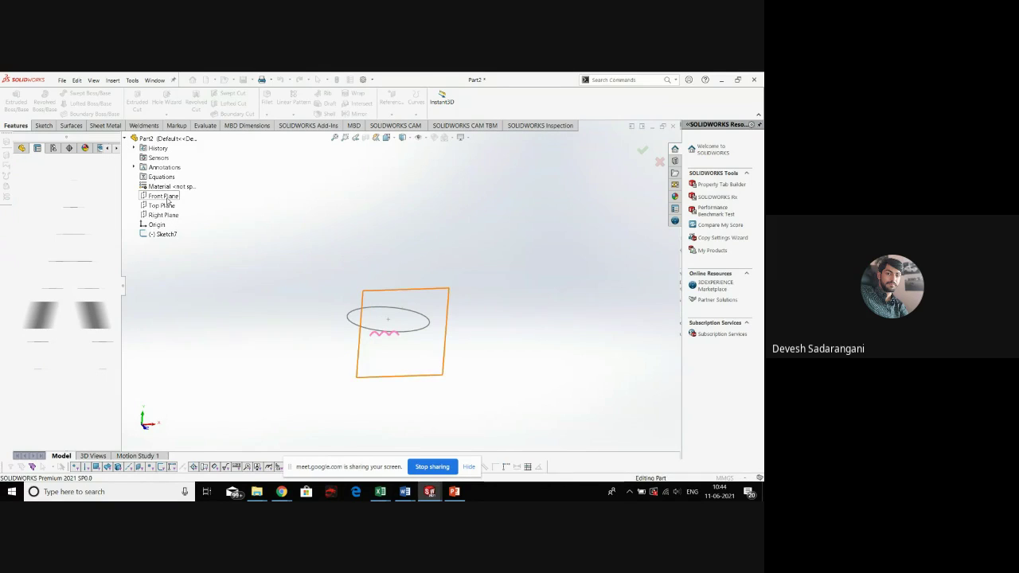
click(162, 205)
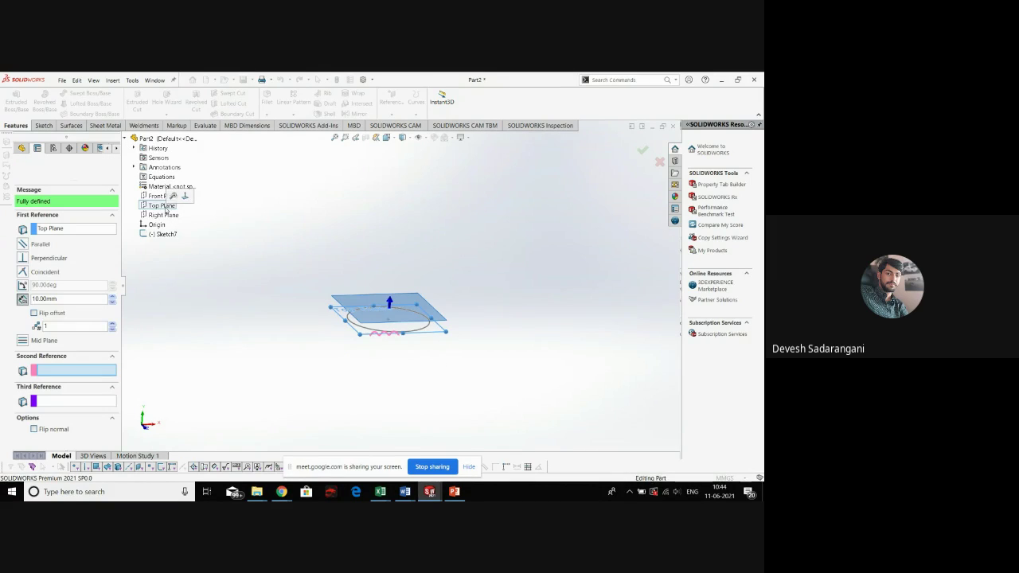
click(61, 301)
scroll(32, 299, up, 2)
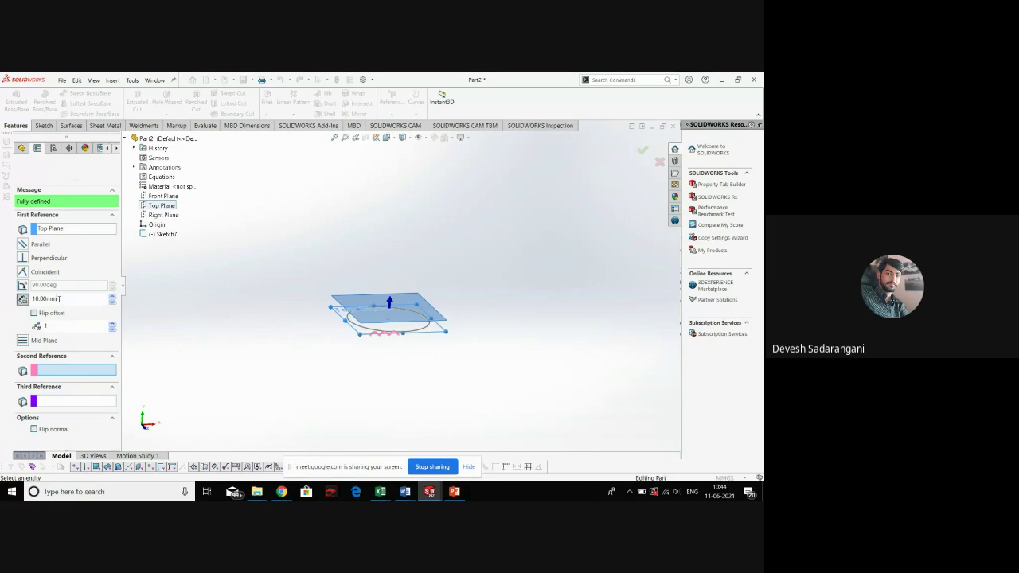
key(ctrl+a)
key(Return)
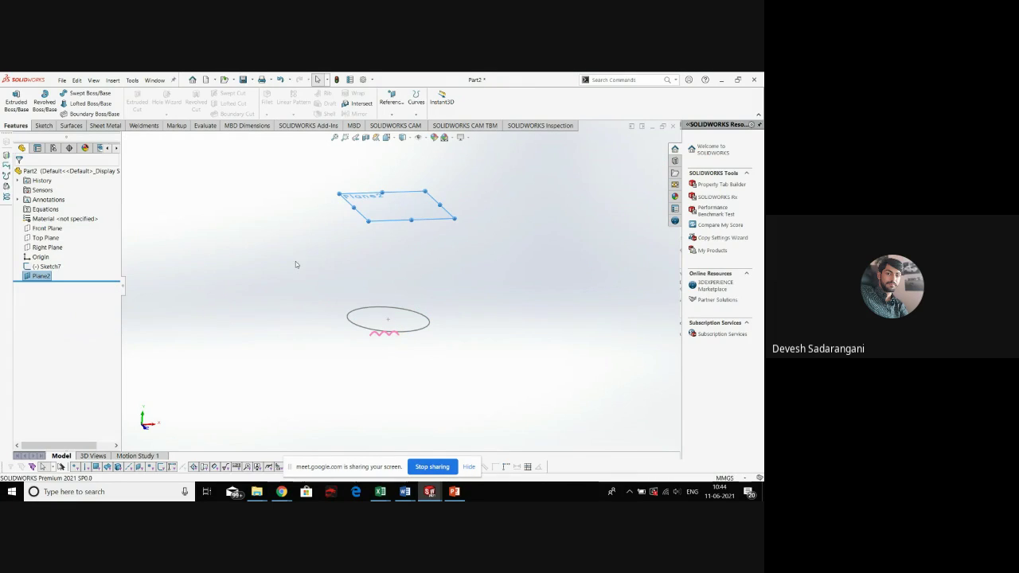
right_click(410, 202)
In a sketch on Plane2, draw a rectangle from the circle's centre that encloses the circle
click(425, 189)
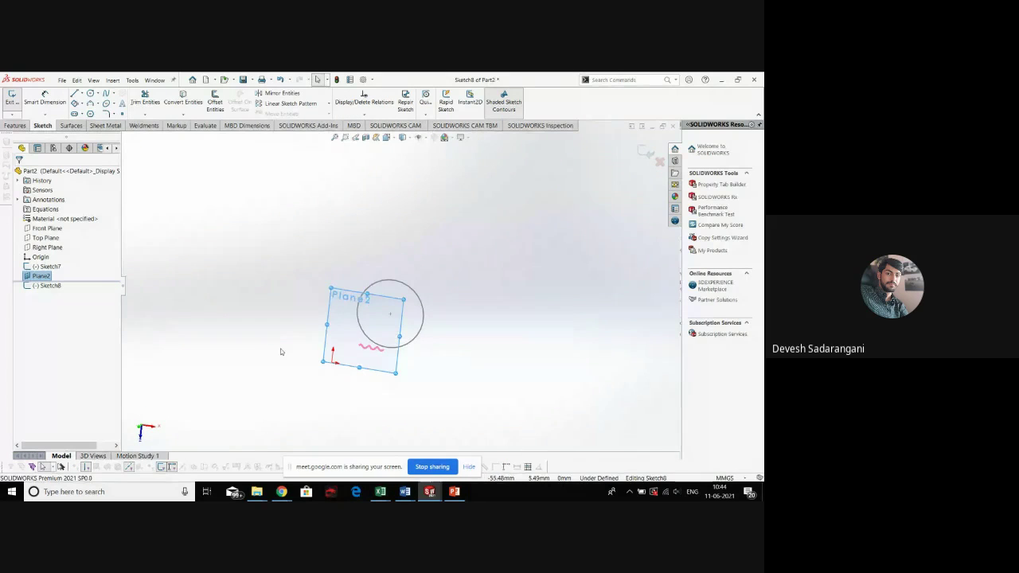
key(space)
click(234, 250)
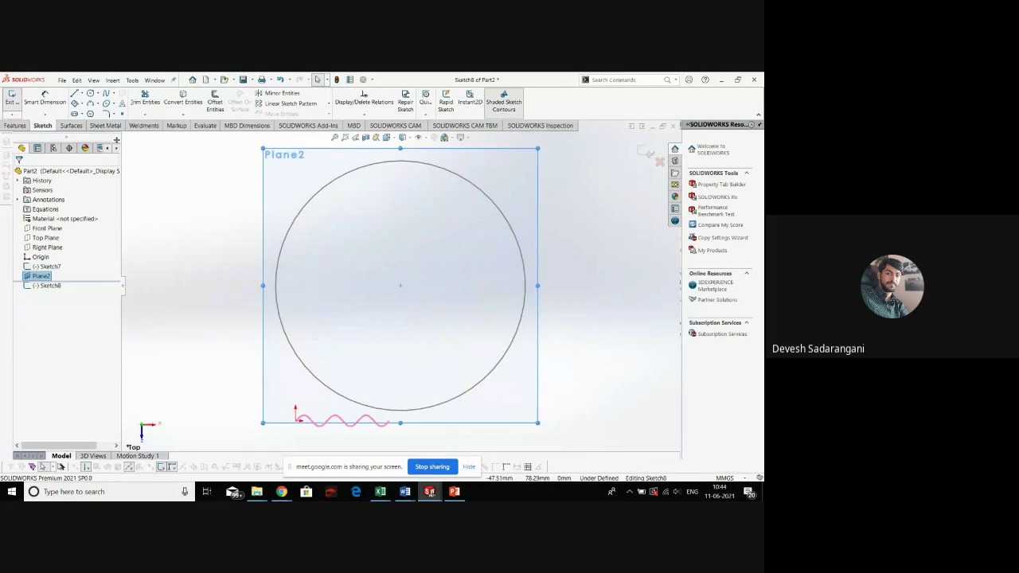
click(81, 105)
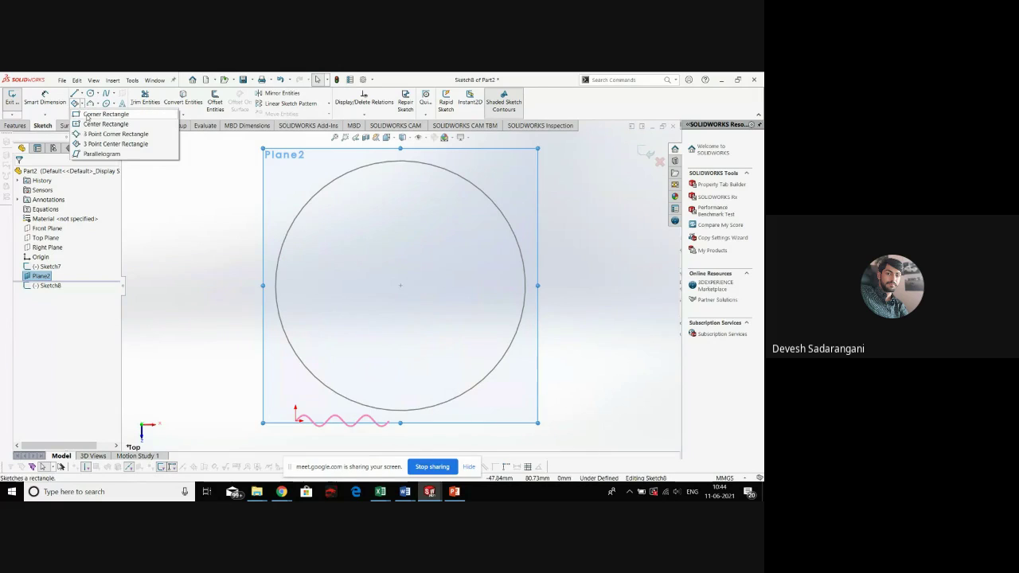
click(96, 114)
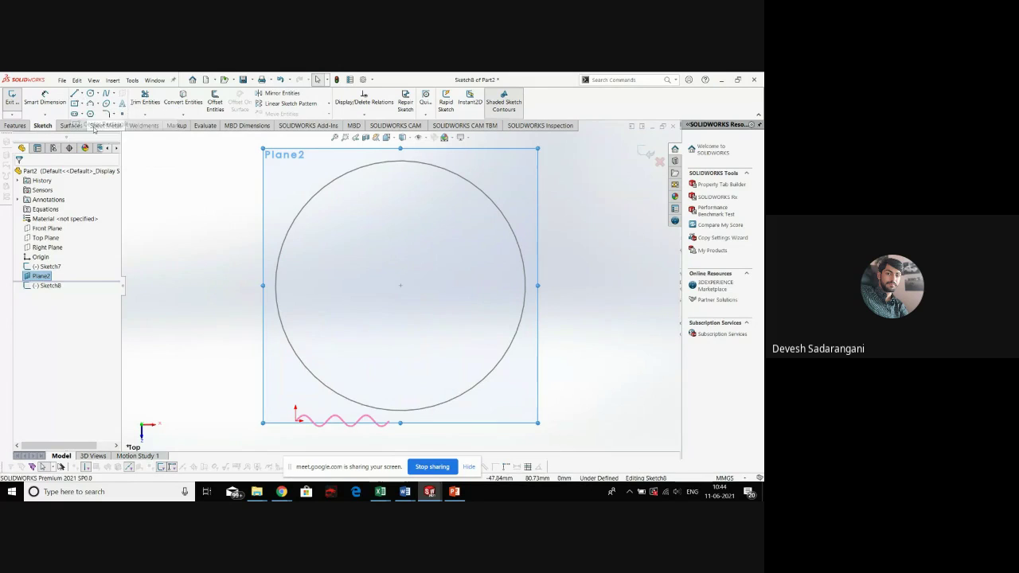
click(401, 286)
key(Escape)
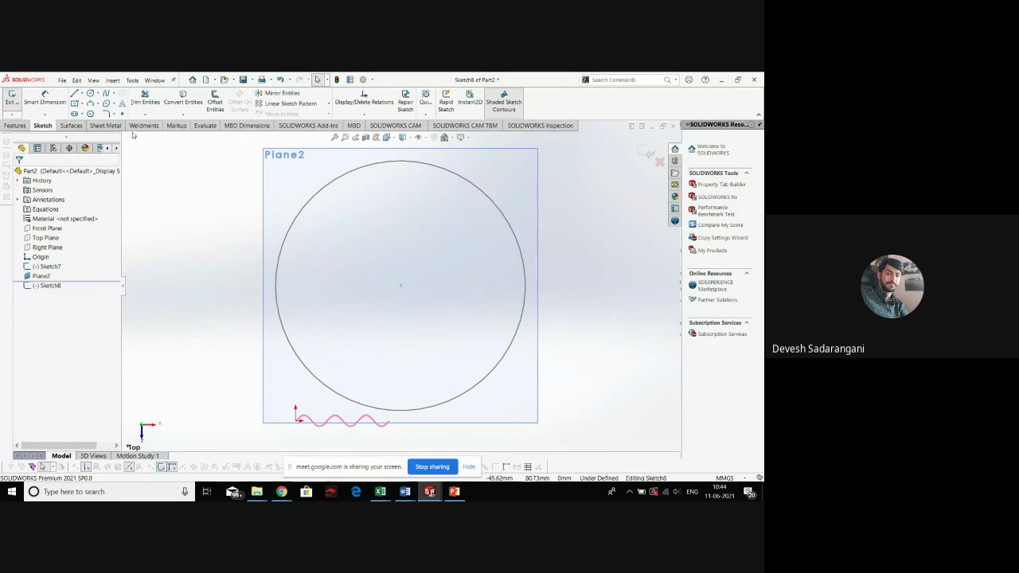
click(82, 106)
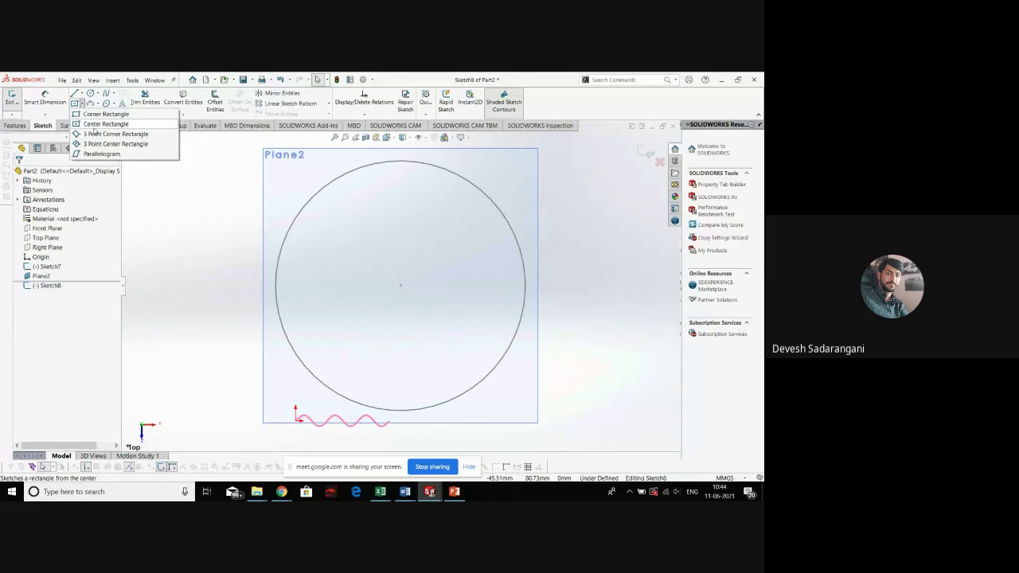
click(88, 115)
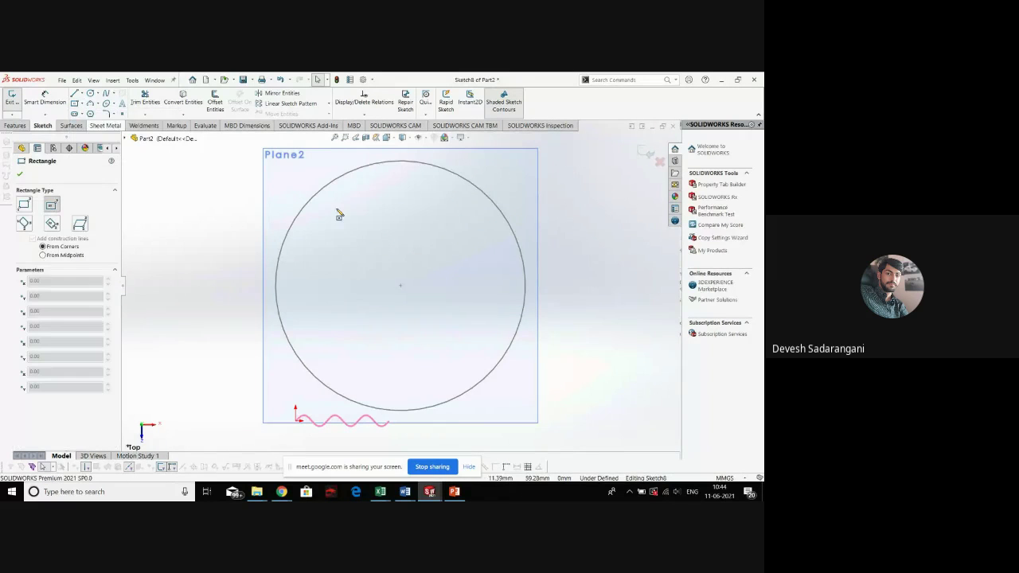
click(402, 288)
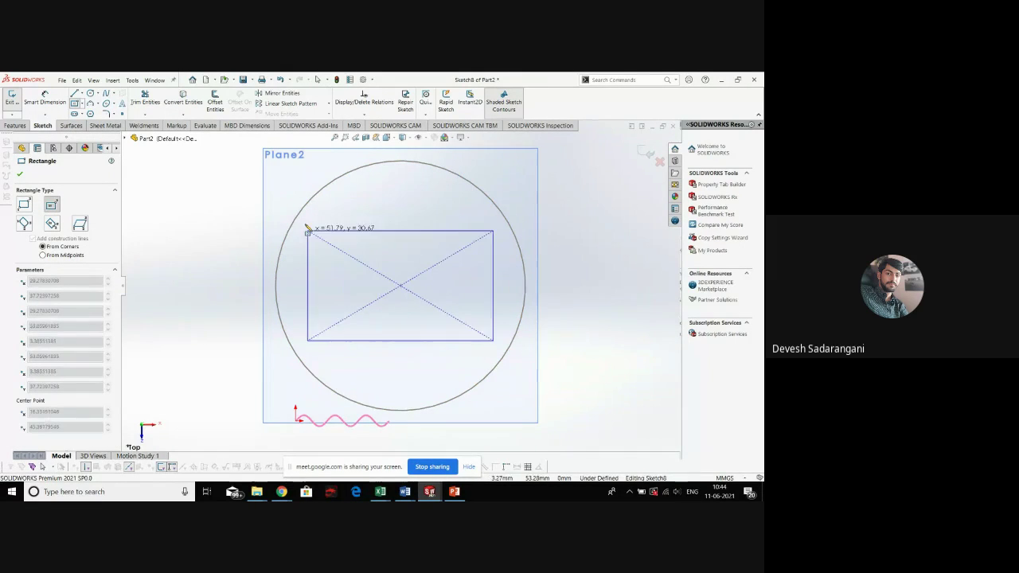
click(276, 167)
key(Escape)
Exit Sketch8 in an isometric view and hide Plane2
key(ctrl+7)
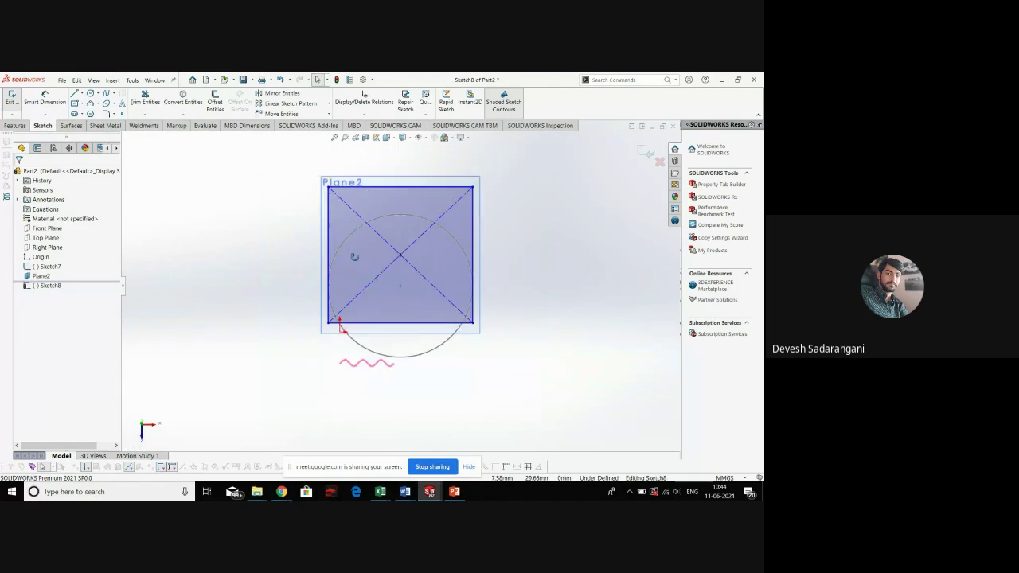
click(646, 151)
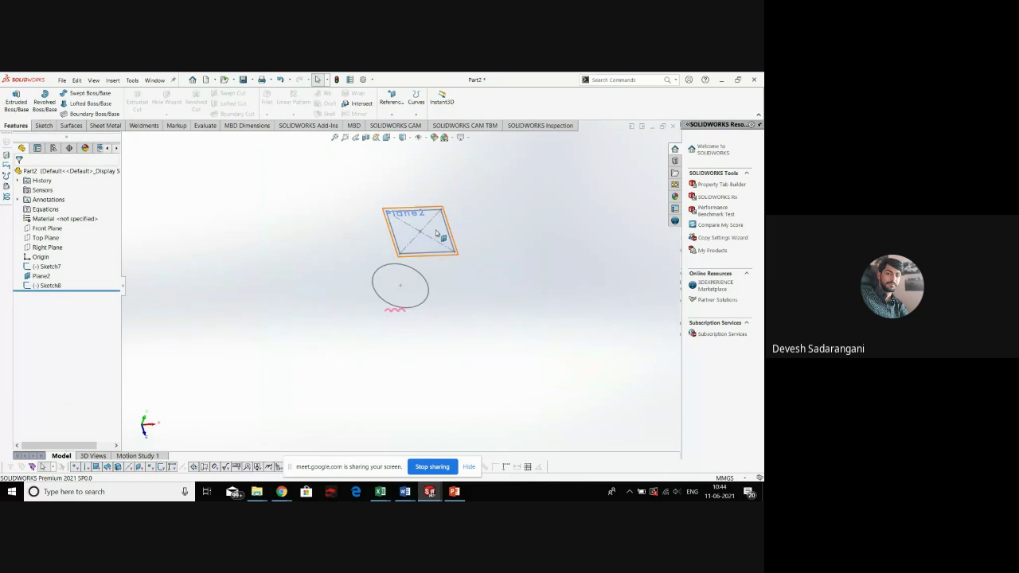
right_click(411, 210)
click(439, 196)
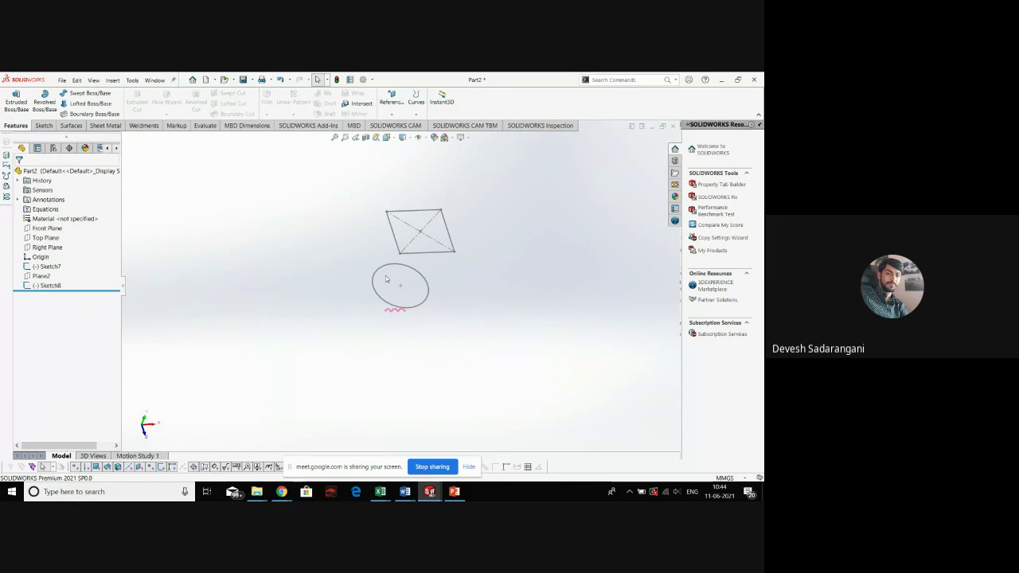
Create Plane3 through the square's centre point, perpendicular to the Front Plane
click(391, 104)
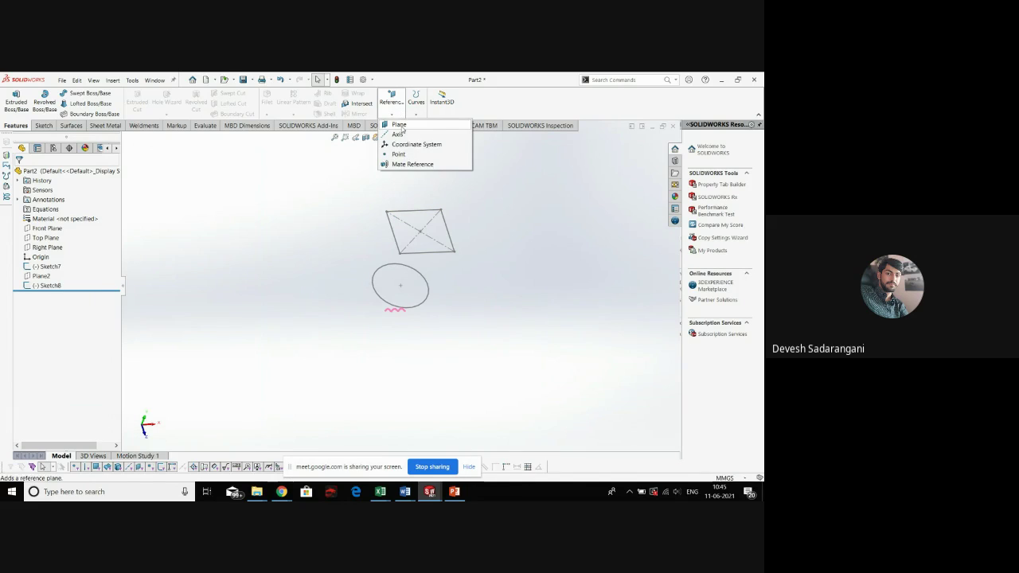
click(421, 234)
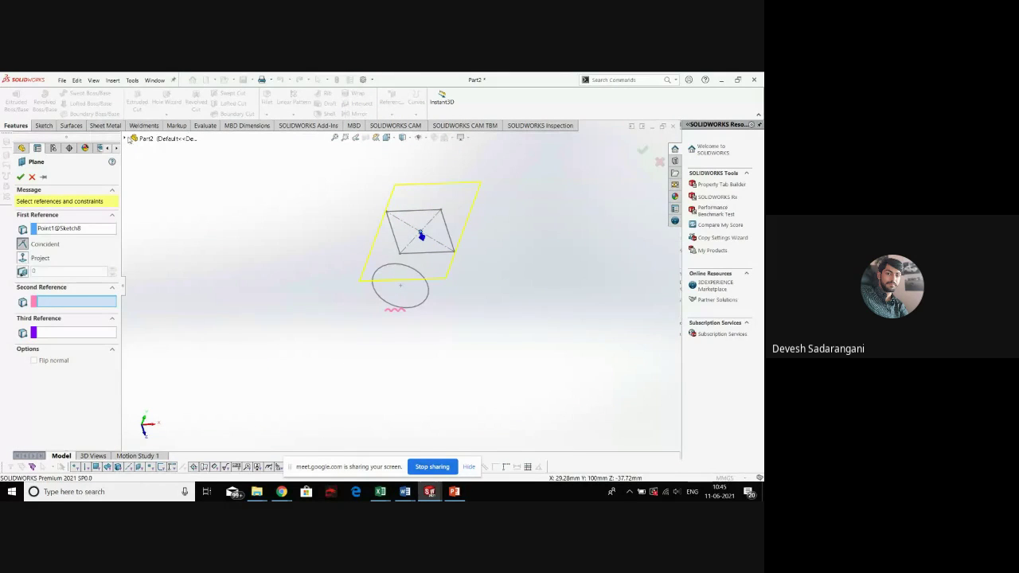
click(130, 139)
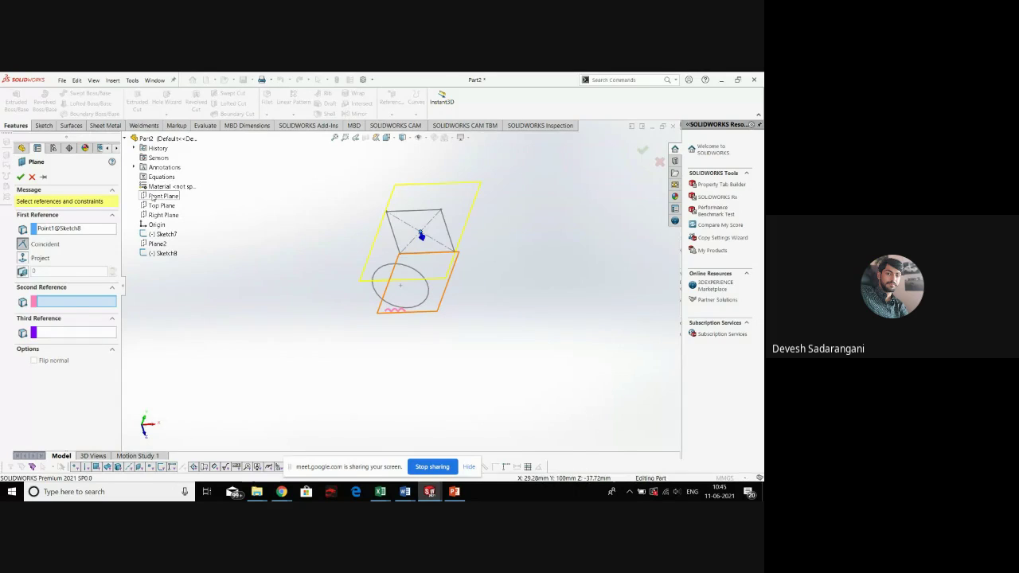
click(153, 196)
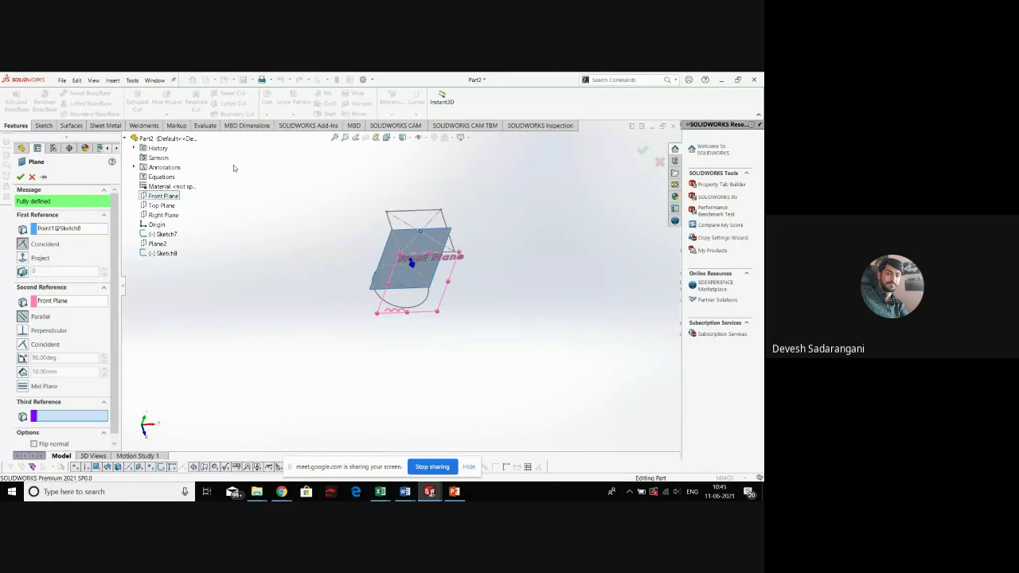
click(20, 176)
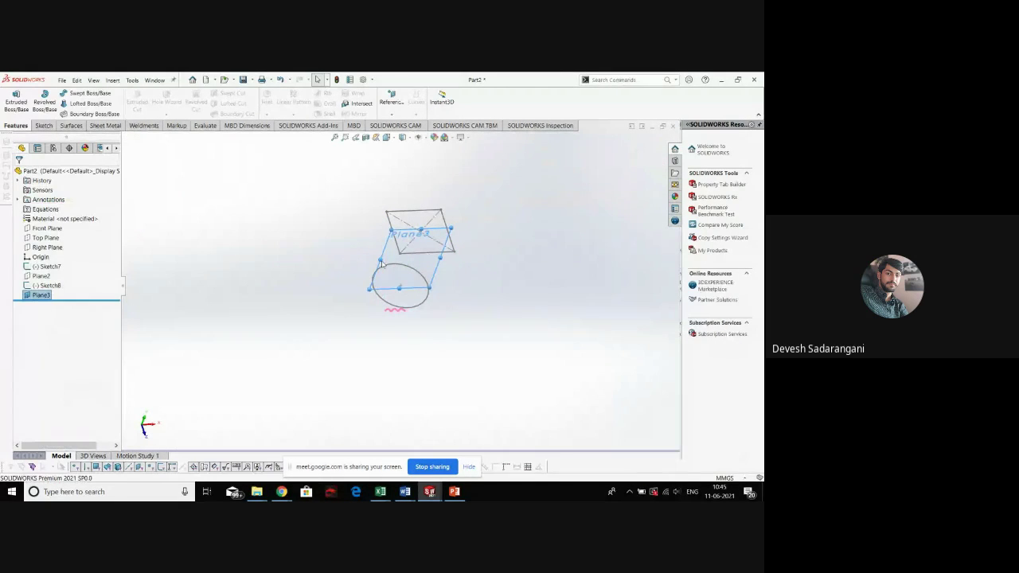
right_click(384, 253)
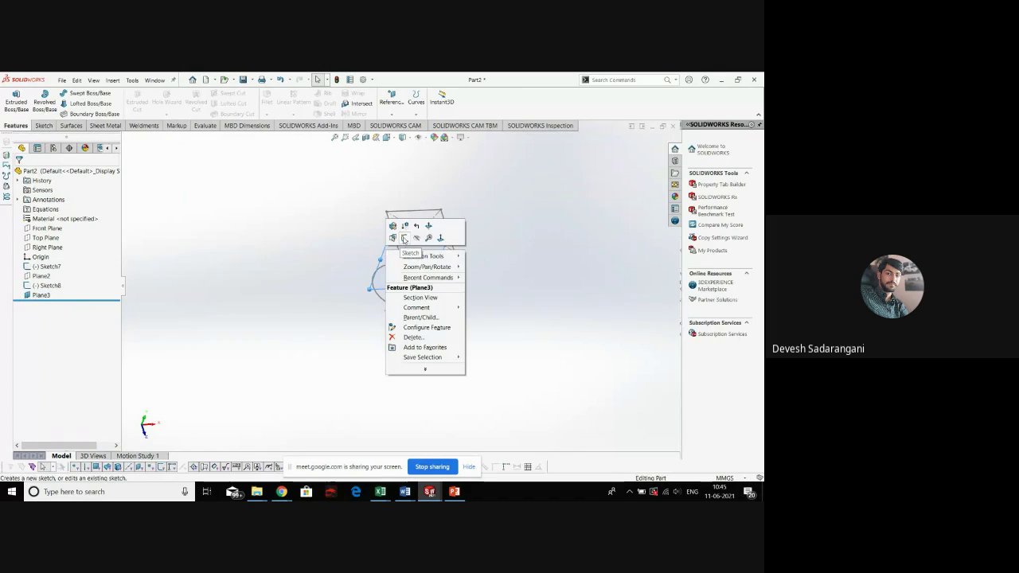
On a new Plane3 sketch, draw a curved spline from the circle's left point to the square's corner
click(400, 227)
click(104, 93)
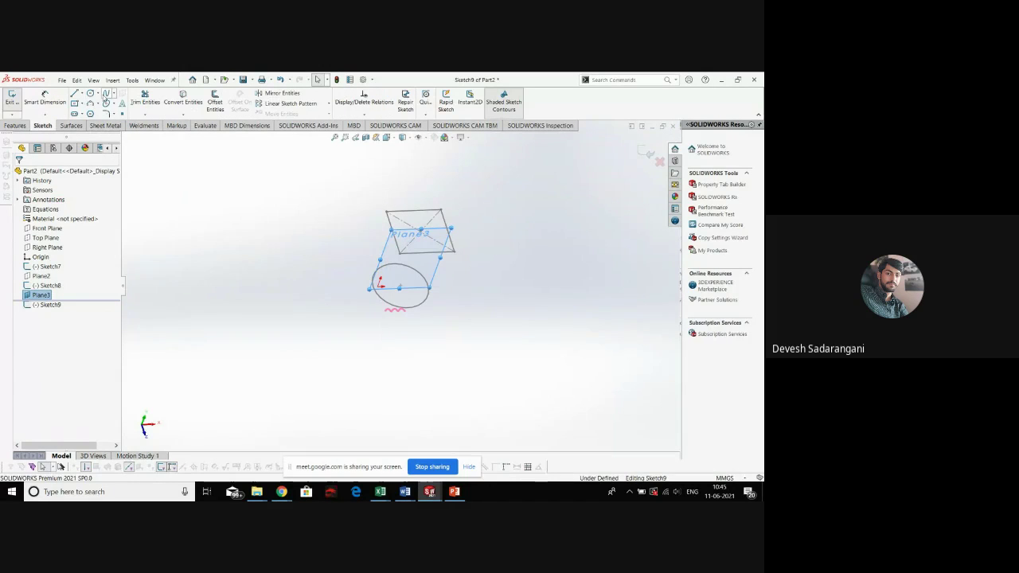
click(371, 288)
click(371, 252)
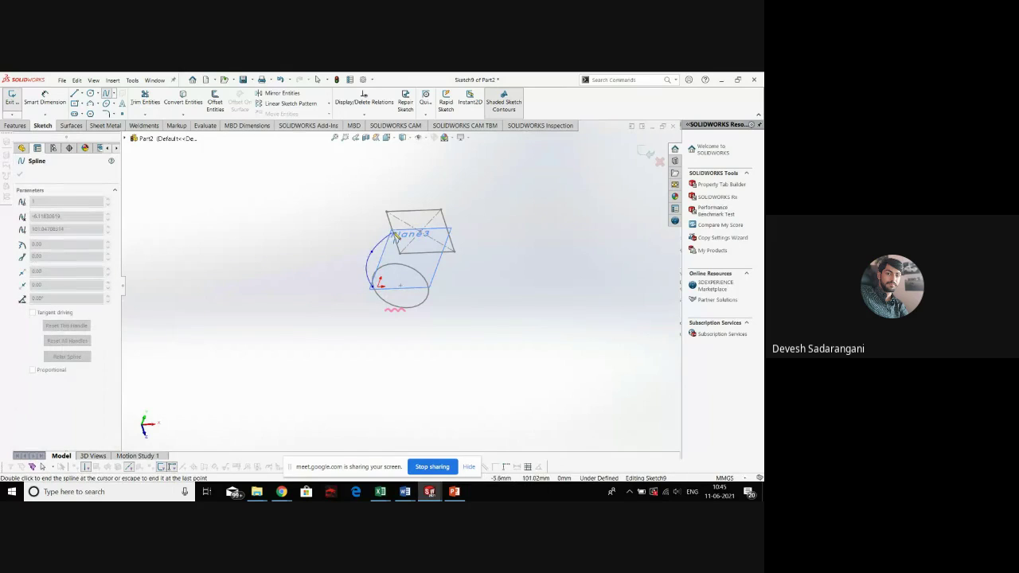
double_click(395, 236)
scroll(374, 227, down, 4)
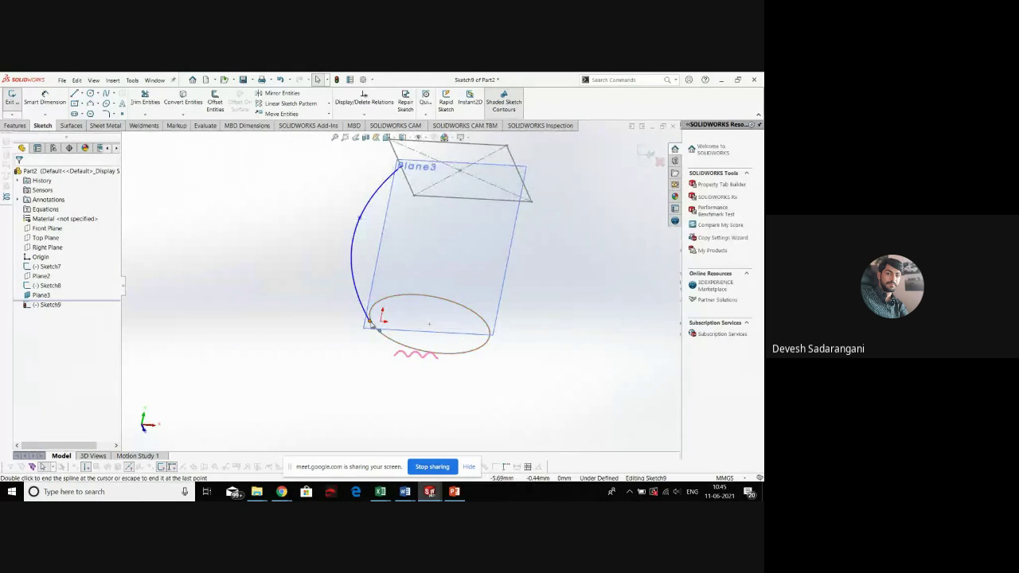
key(Escape)
Add Pierce relations tying the spline's lower end to the circle and upper end to the square edge
click(370, 321)
ctrl+click(368, 326)
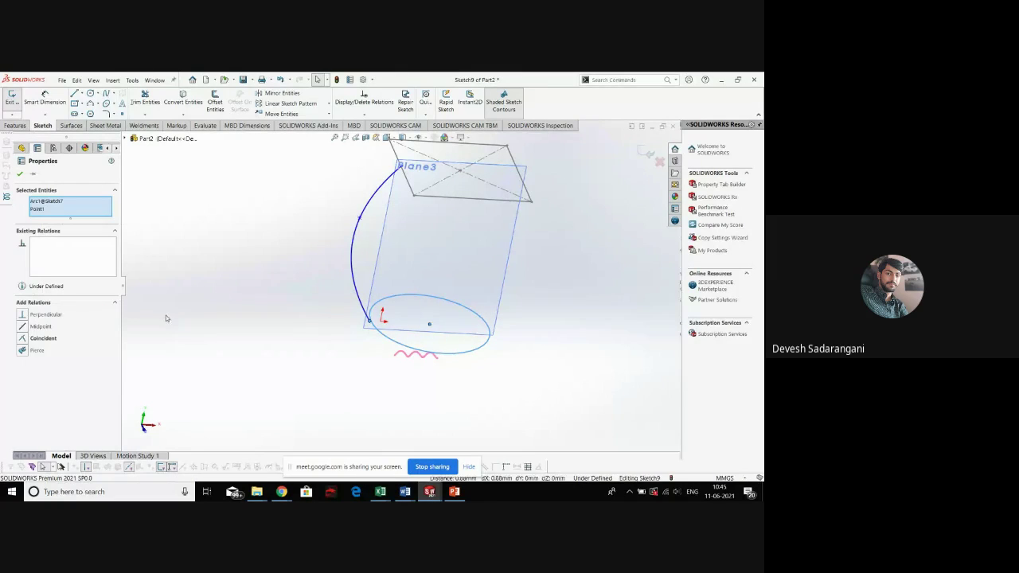
click(22, 351)
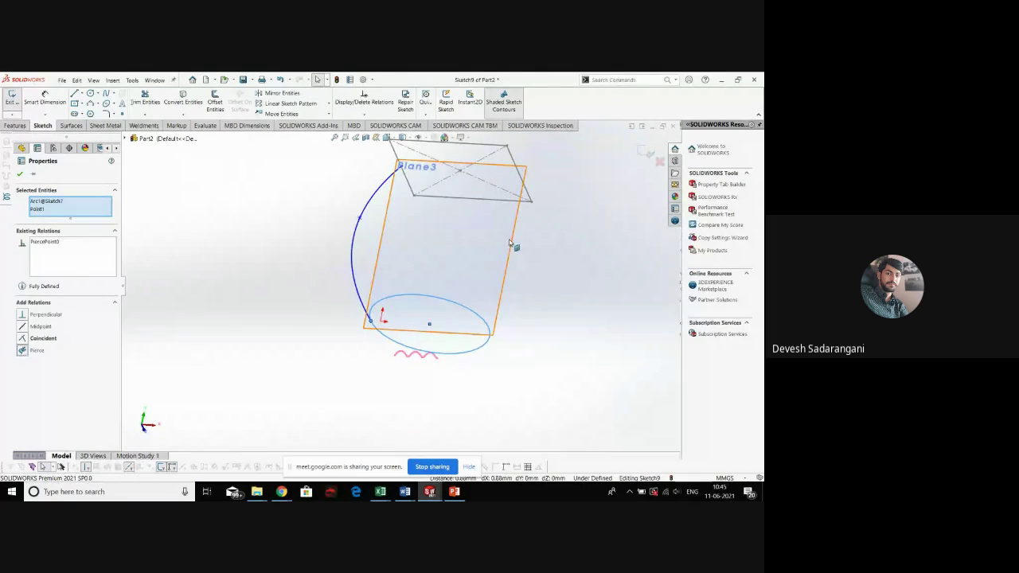
key(Escape)
scroll(279, 362, down, 3)
scroll(287, 360, down, 5)
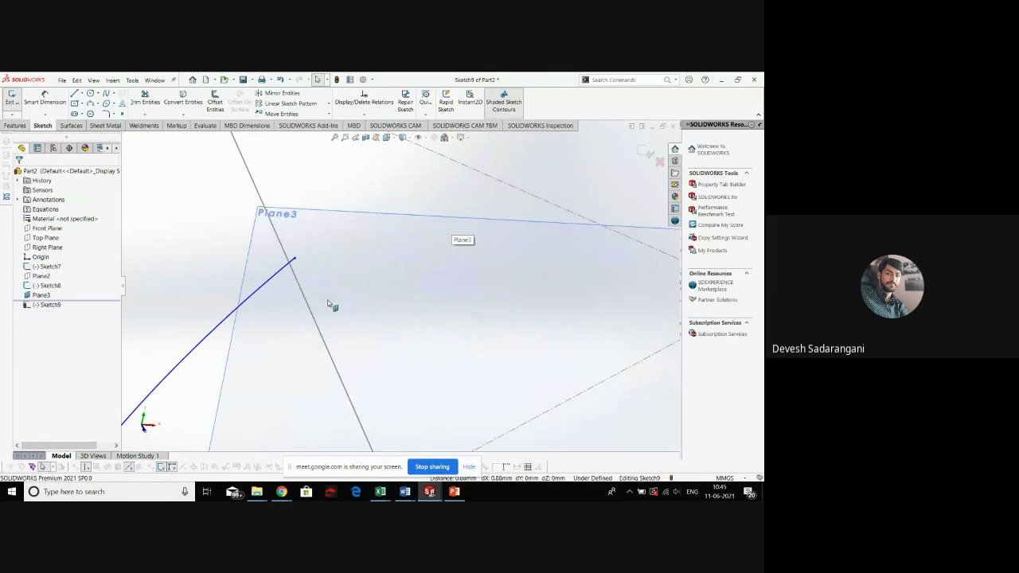
click(294, 261)
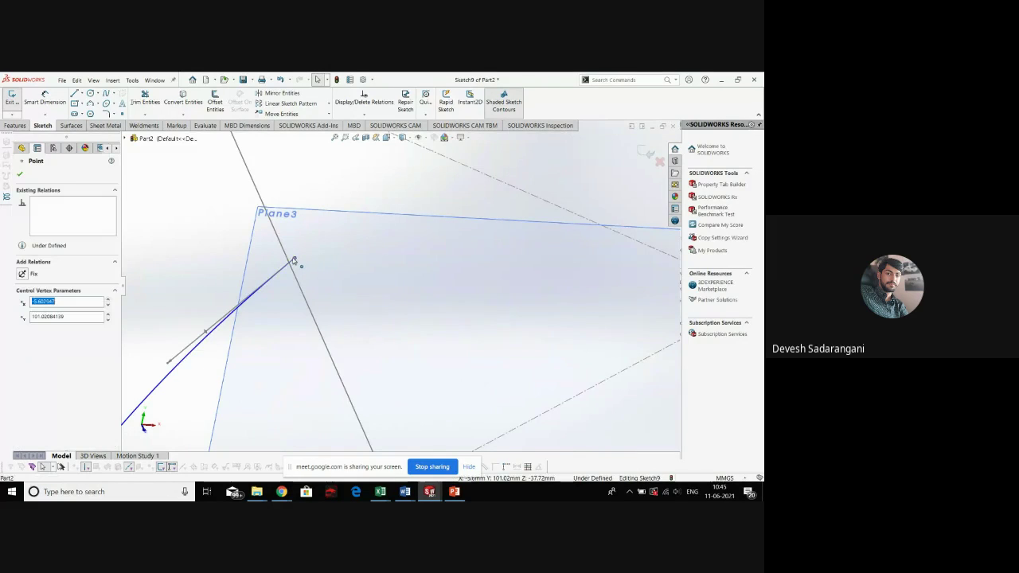
ctrl+click(287, 254)
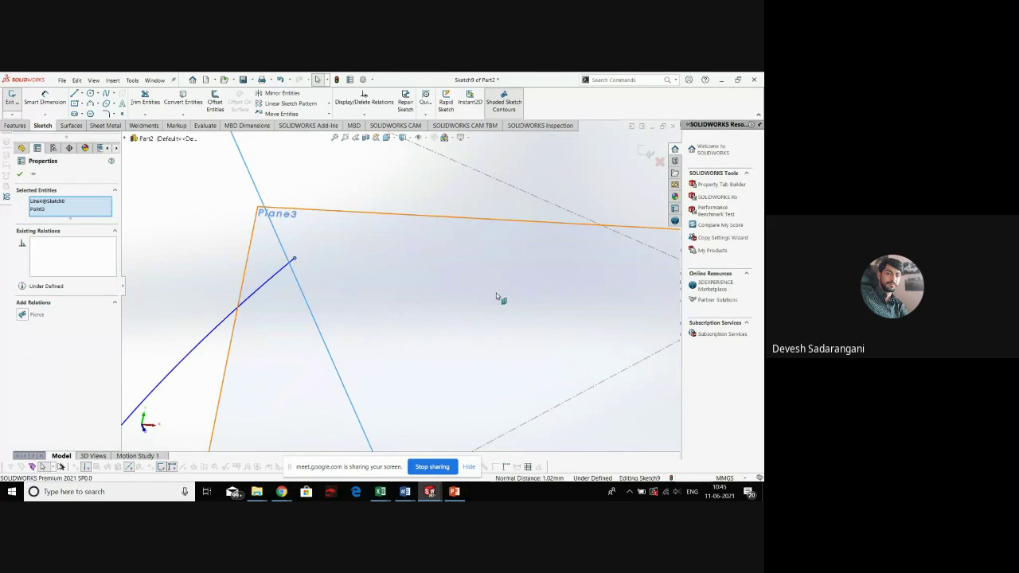
click(28, 316)
scroll(258, 281, up, 5)
click(260, 281)
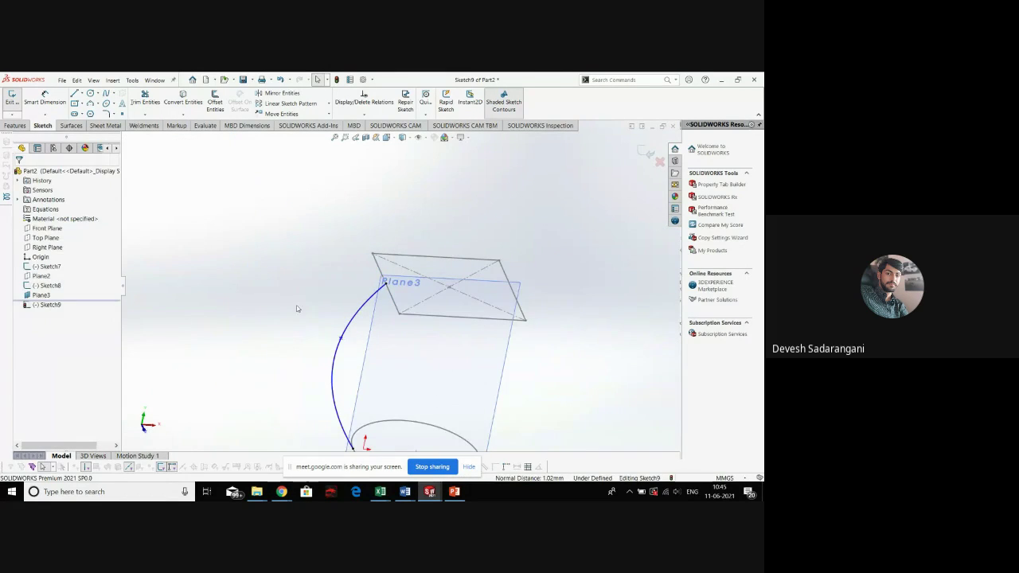
key(ctrl+7)
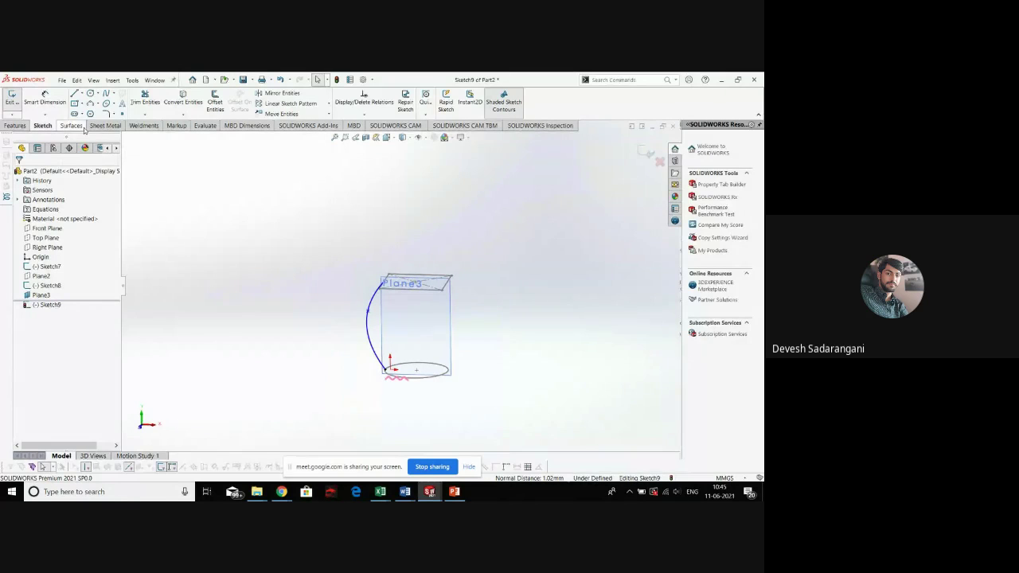
Draw a vertical centerline from the circle's centre up past the square
click(82, 93)
click(94, 113)
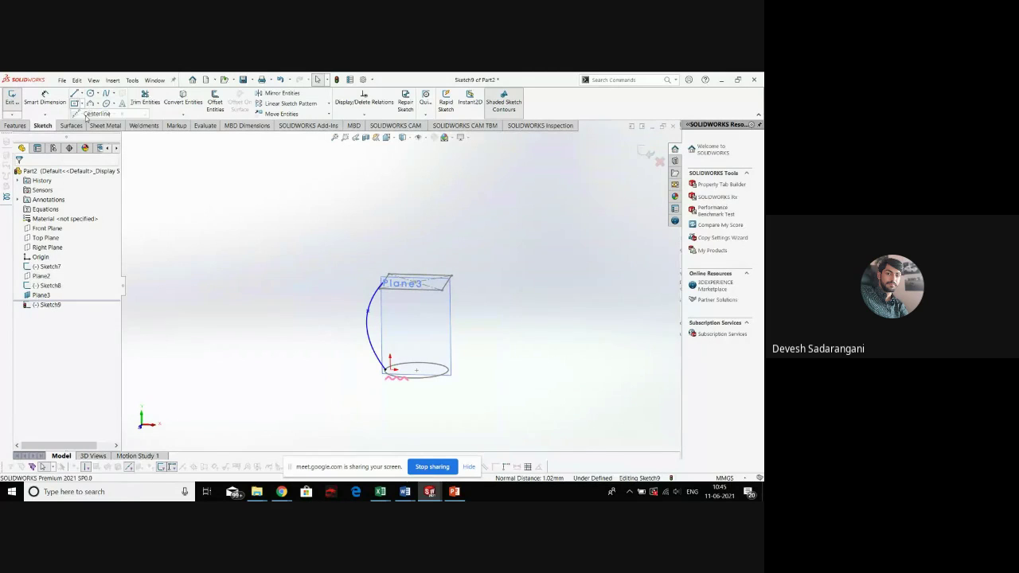
click(416, 370)
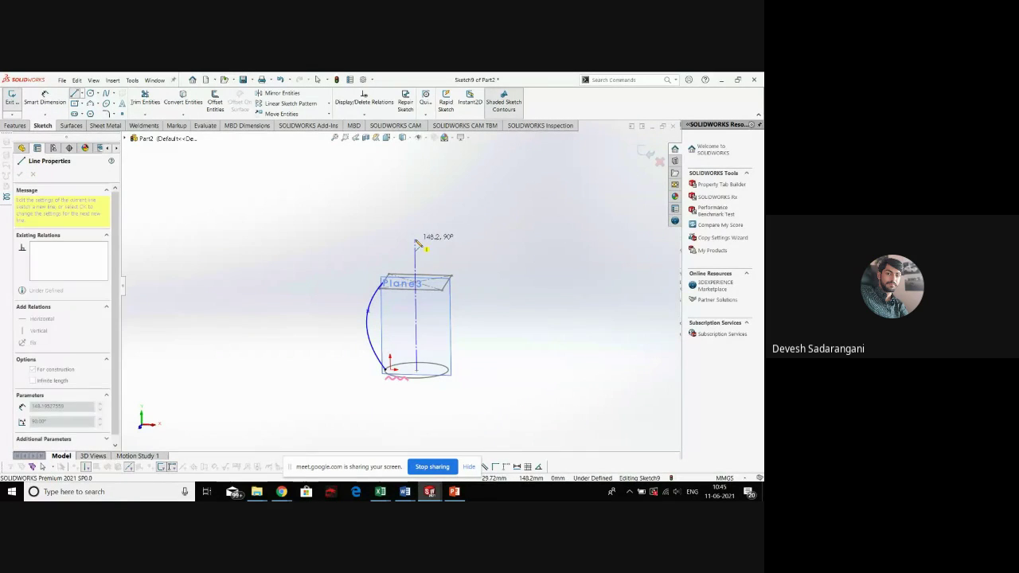
double_click(414, 240)
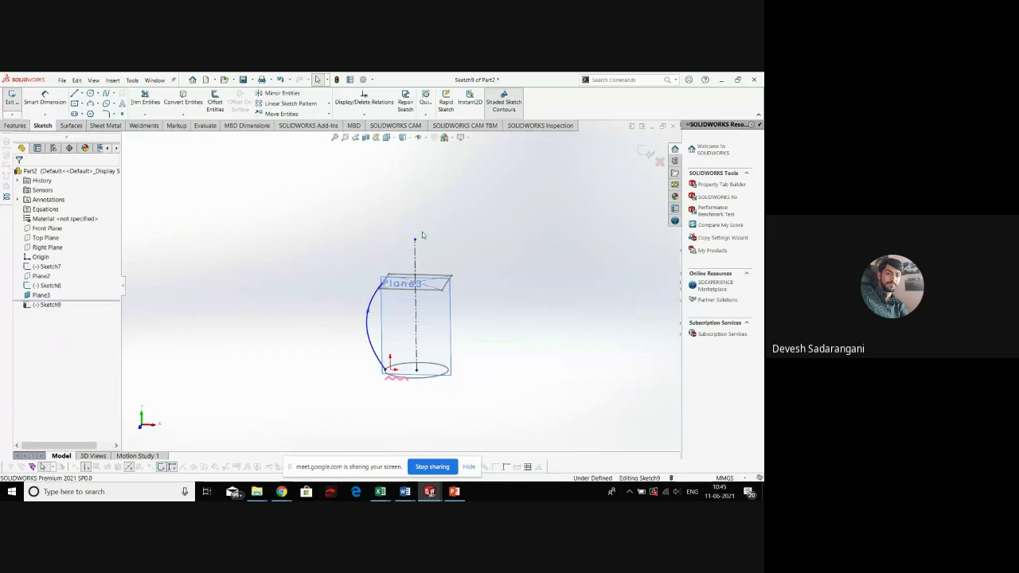
Mirror Spline1 about the vertical centerline
click(271, 93)
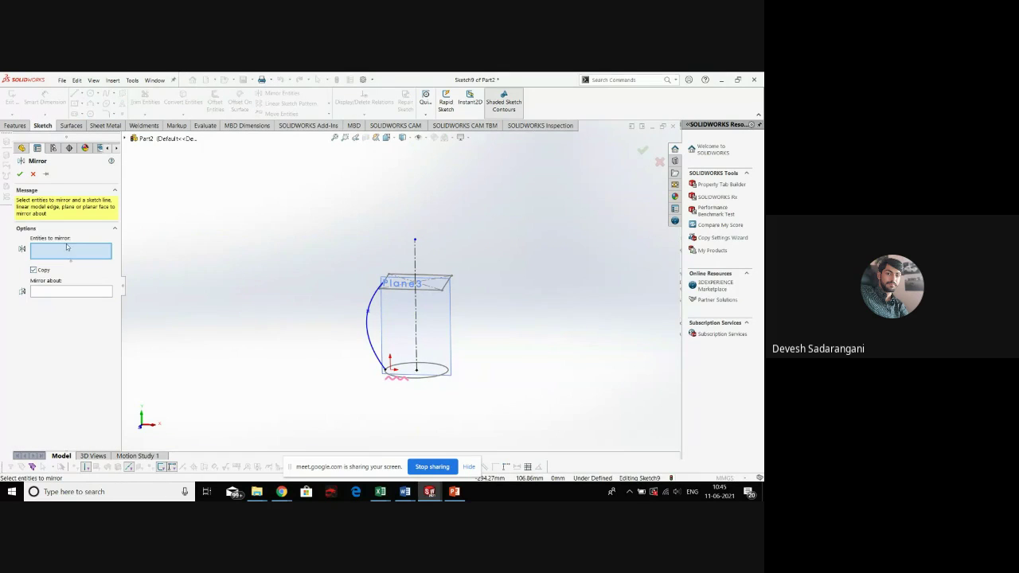
click(368, 323)
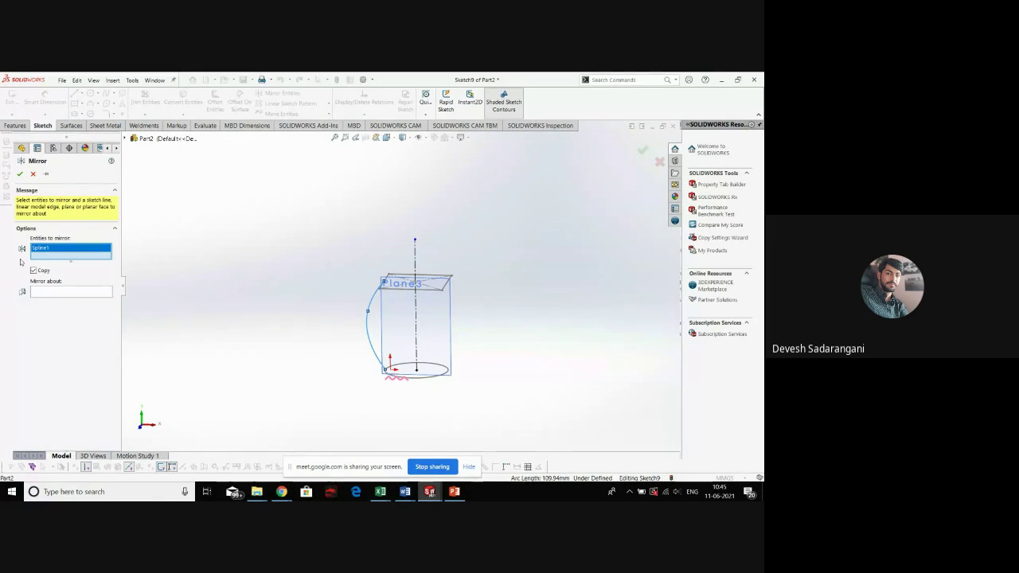
click(53, 293)
click(415, 311)
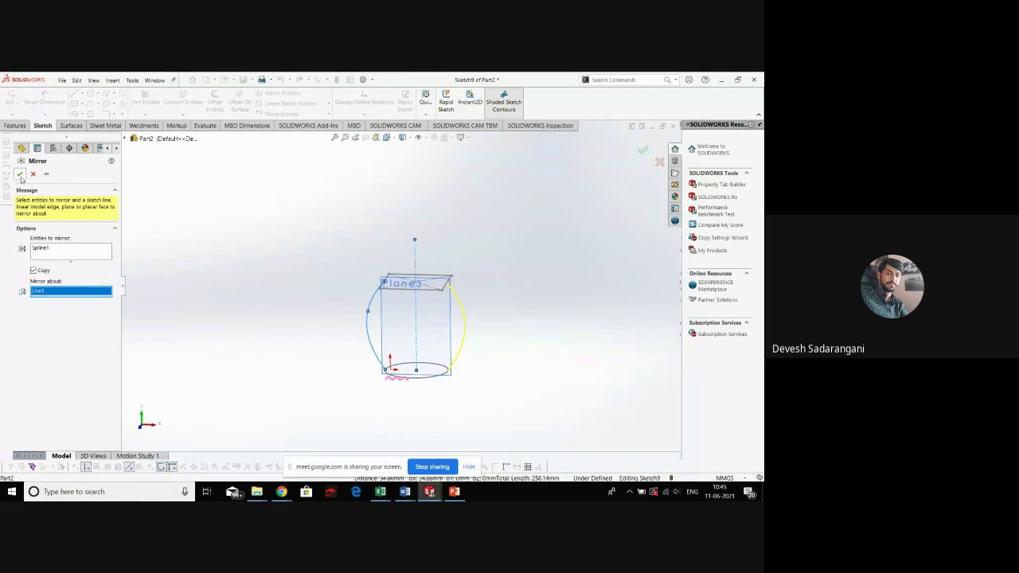
click(20, 174)
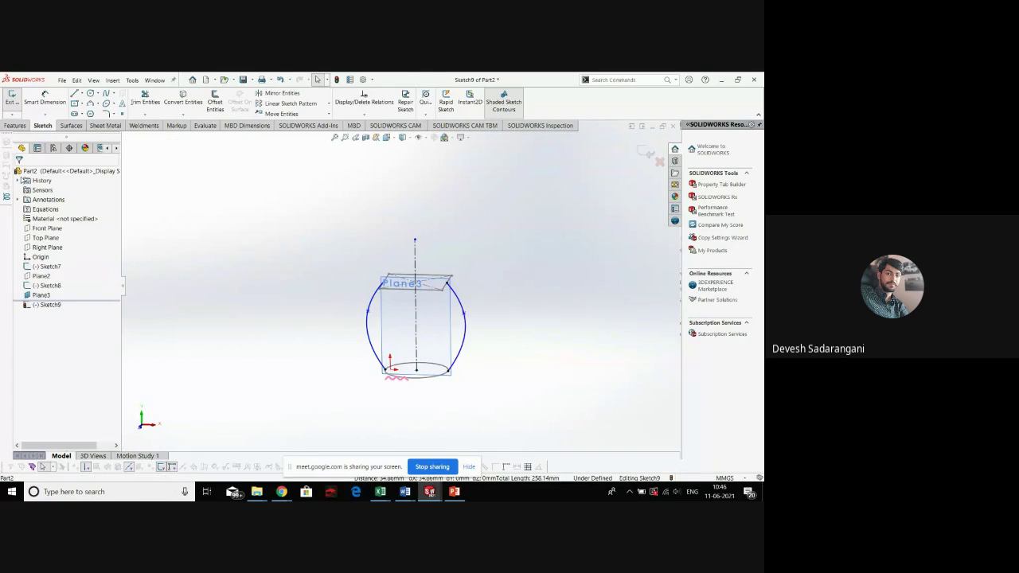
click(28, 126)
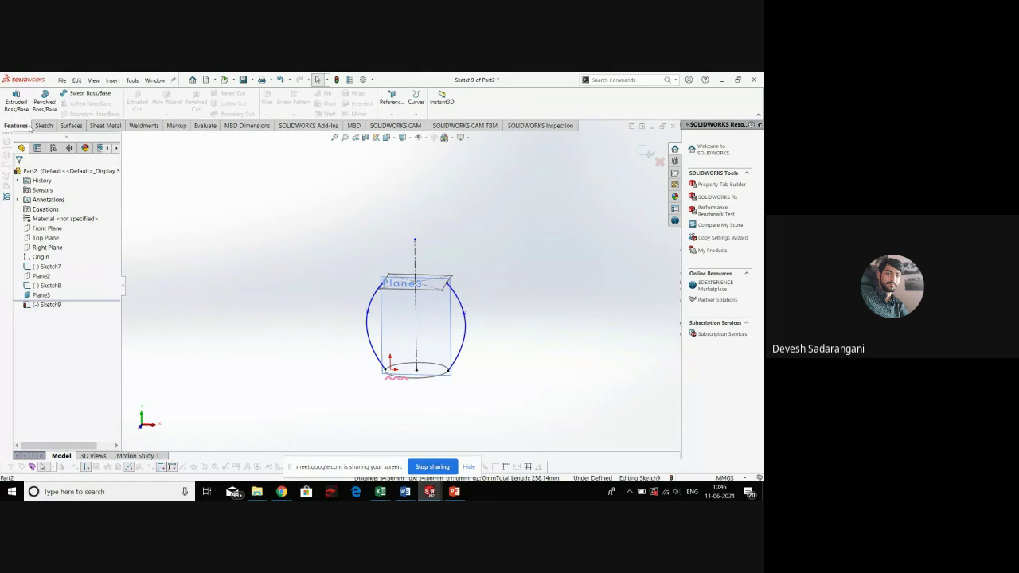
Exit Sketch9 and restart Lofted Boss/Base with nothing preselected after dismissing the profiles warning
click(647, 153)
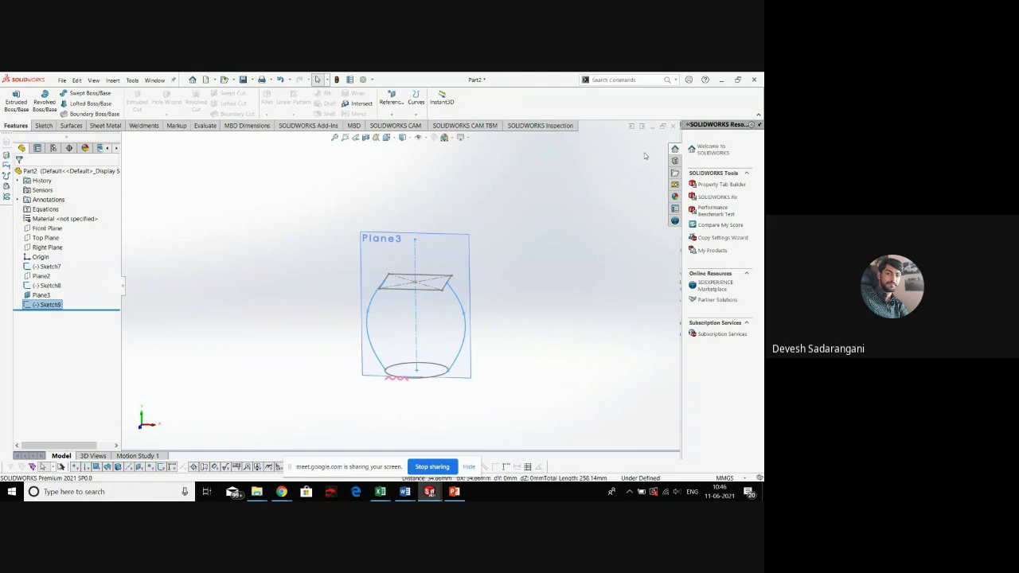
click(86, 106)
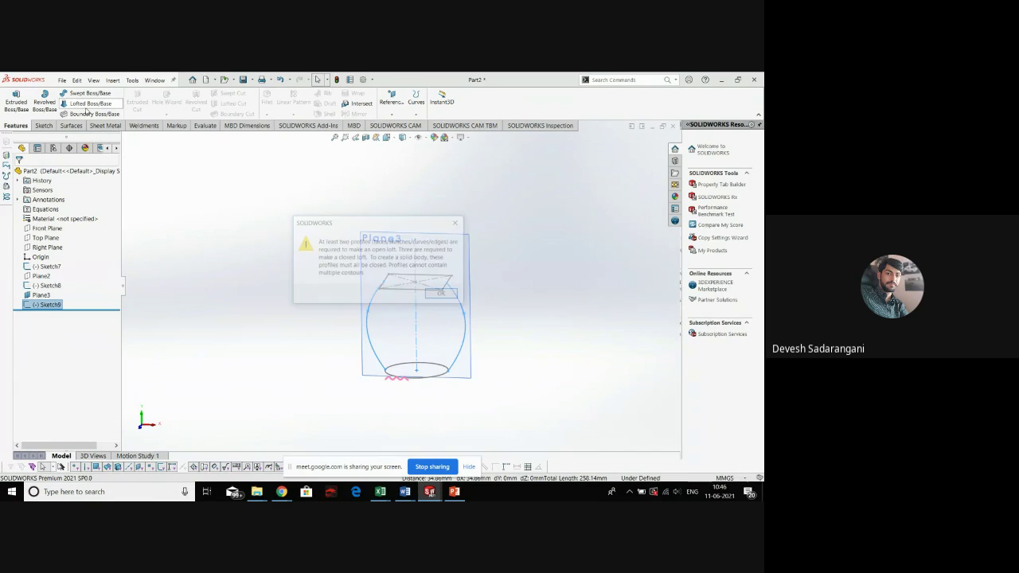
click(436, 297)
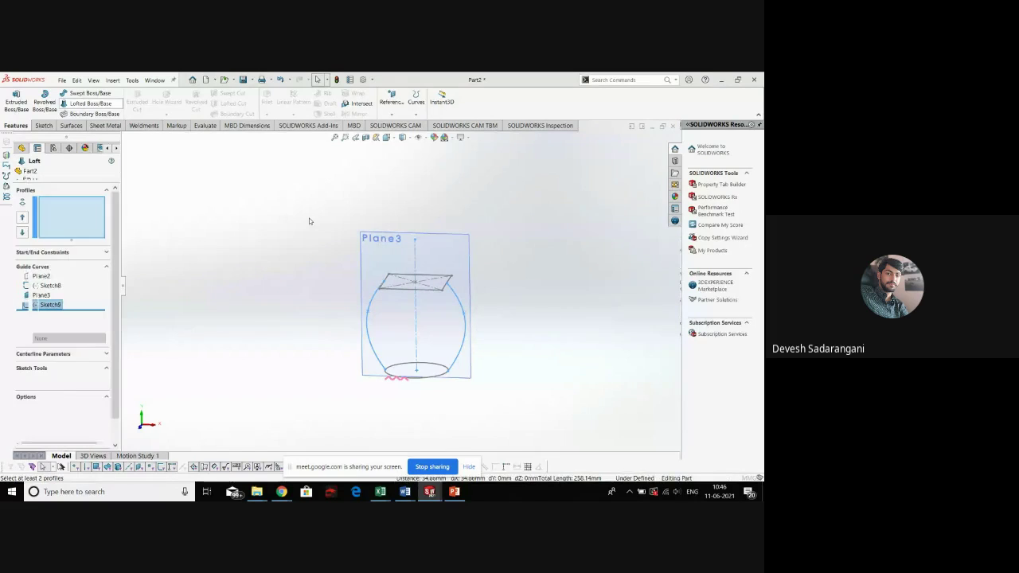
key(Escape)
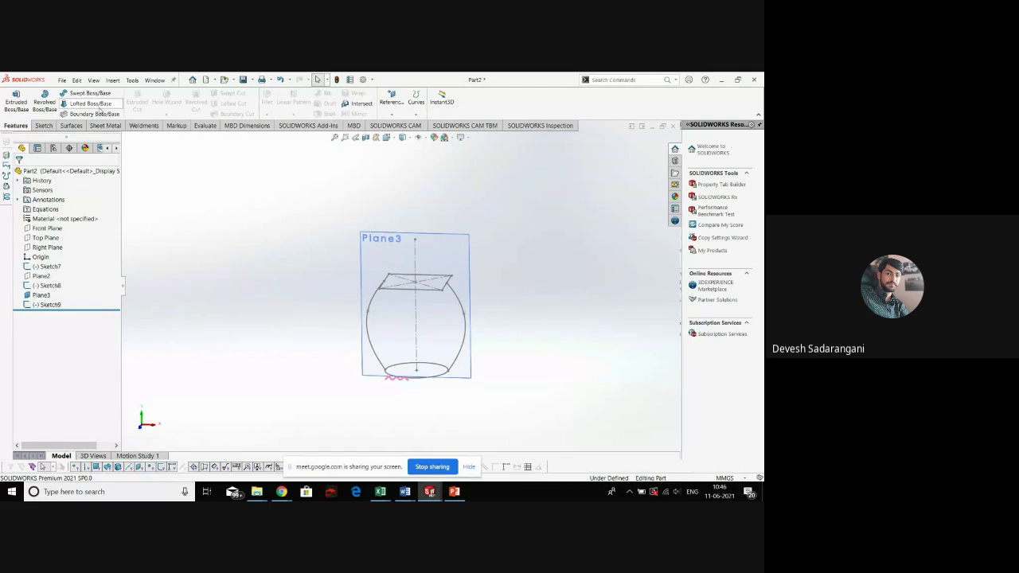
click(94, 104)
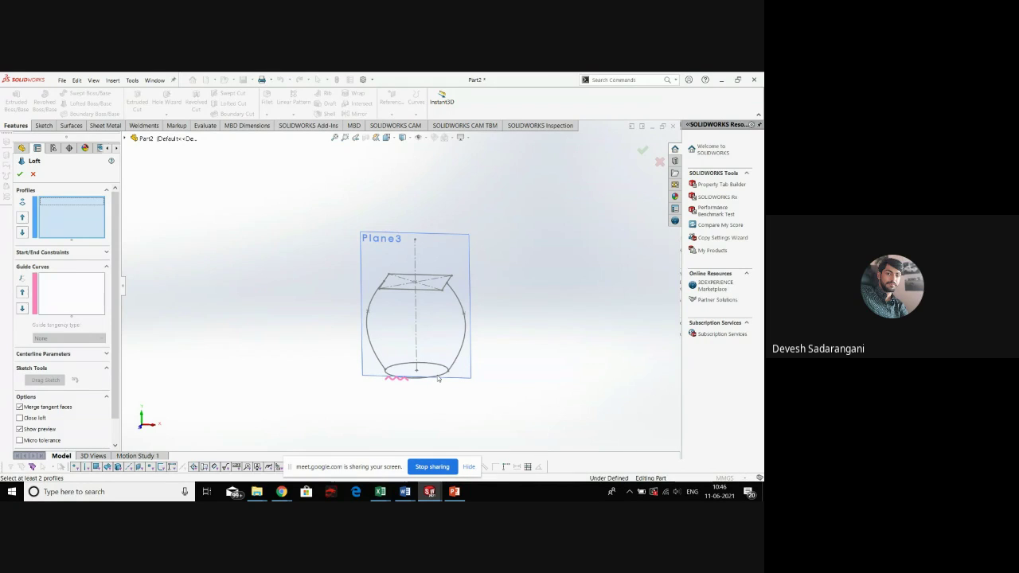
Loft from the Sketch7 circle to the Sketch8 square, using the left and right splines as guide curves
click(441, 380)
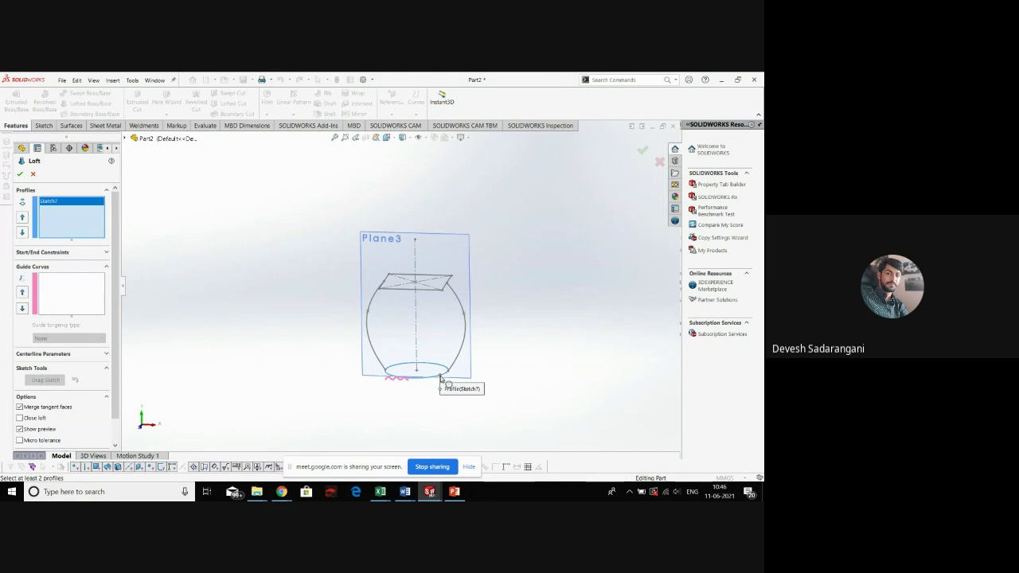
click(428, 293)
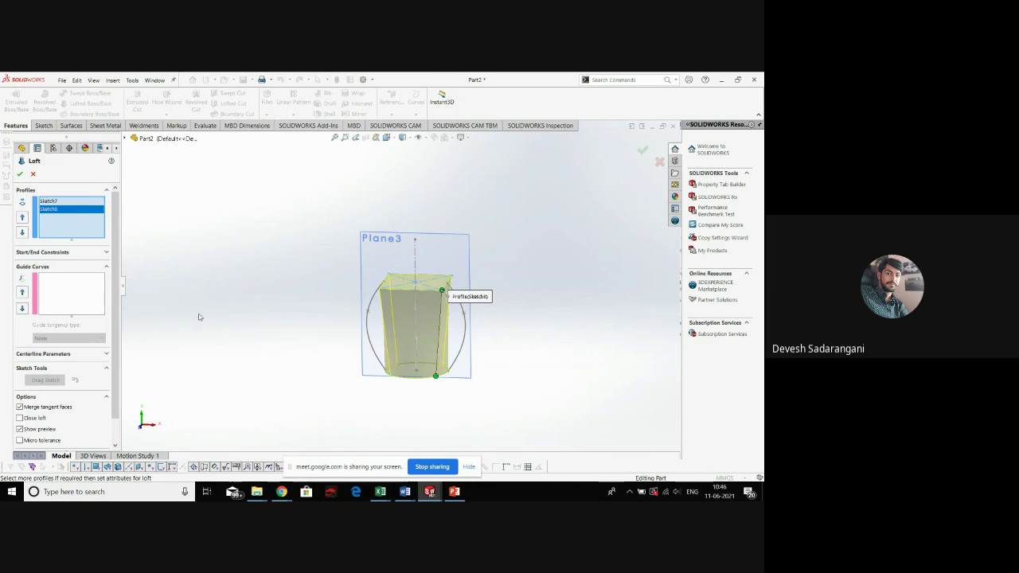
click(63, 310)
right_click(62, 301)
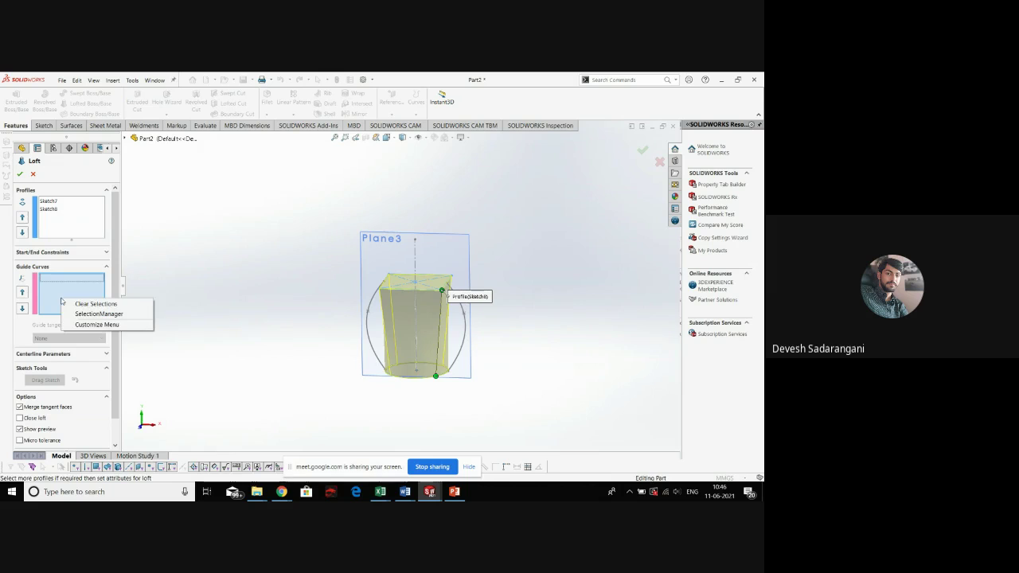
click(99, 314)
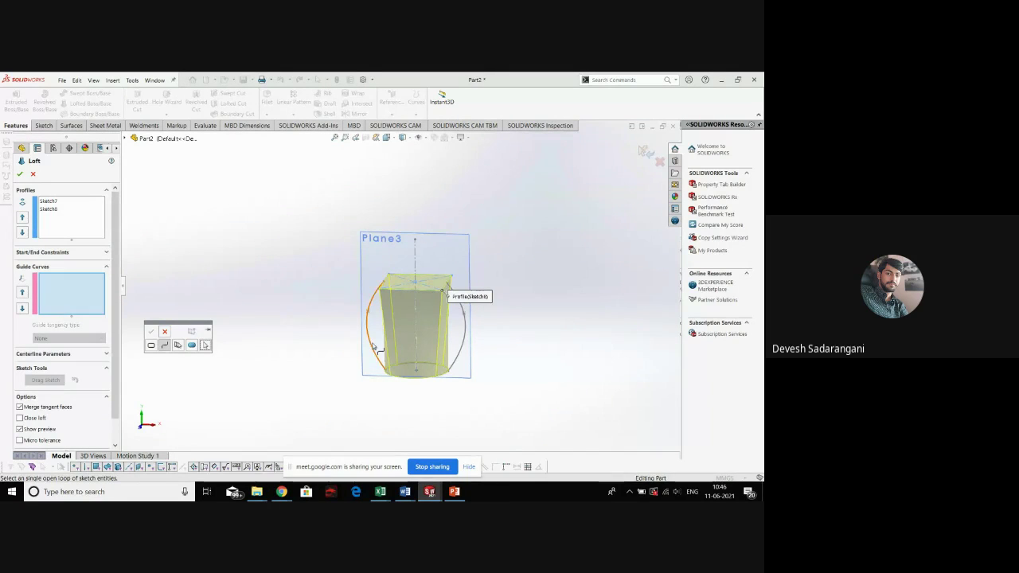
click(368, 318)
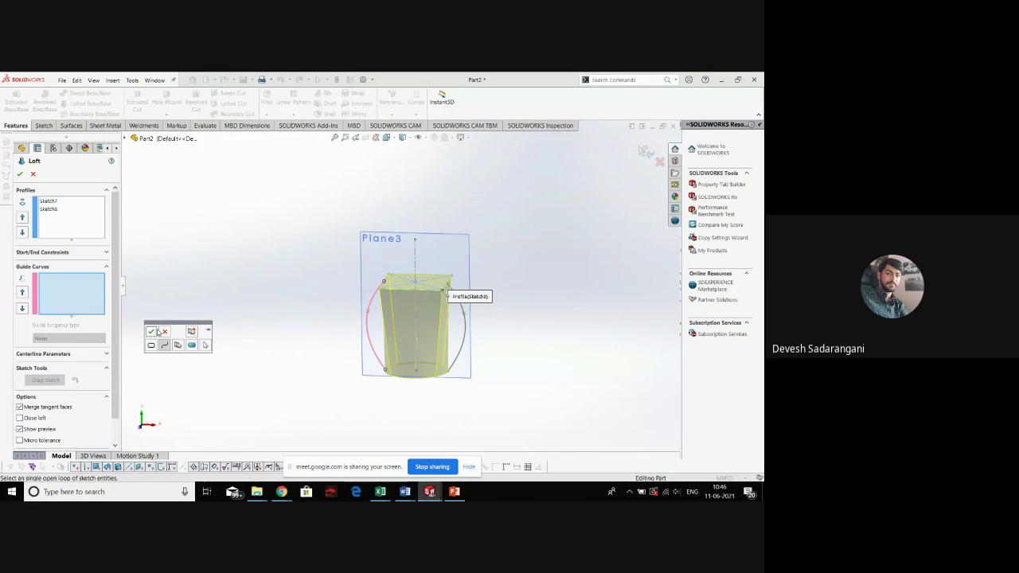
click(152, 333)
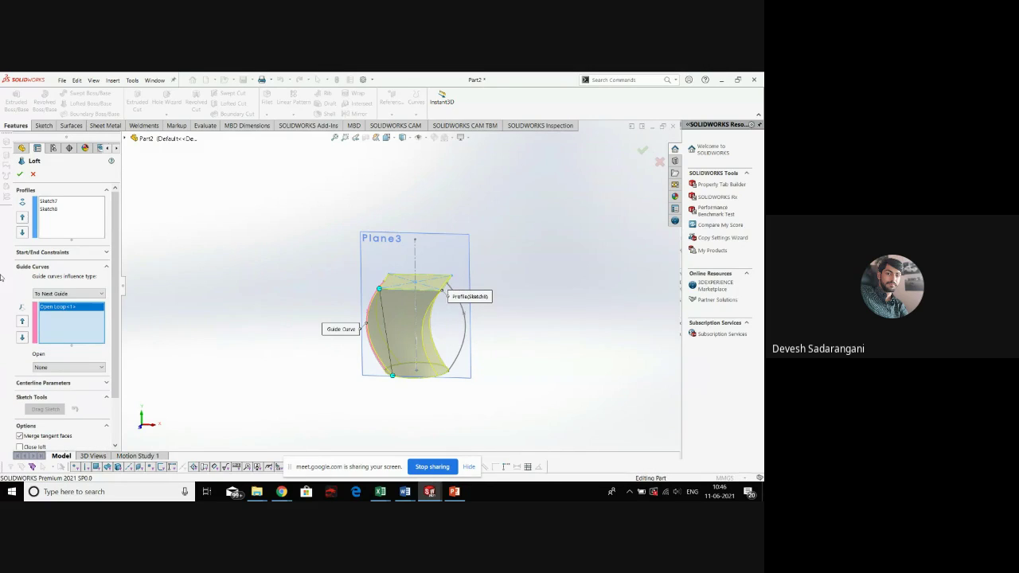
right_click(65, 328)
click(88, 341)
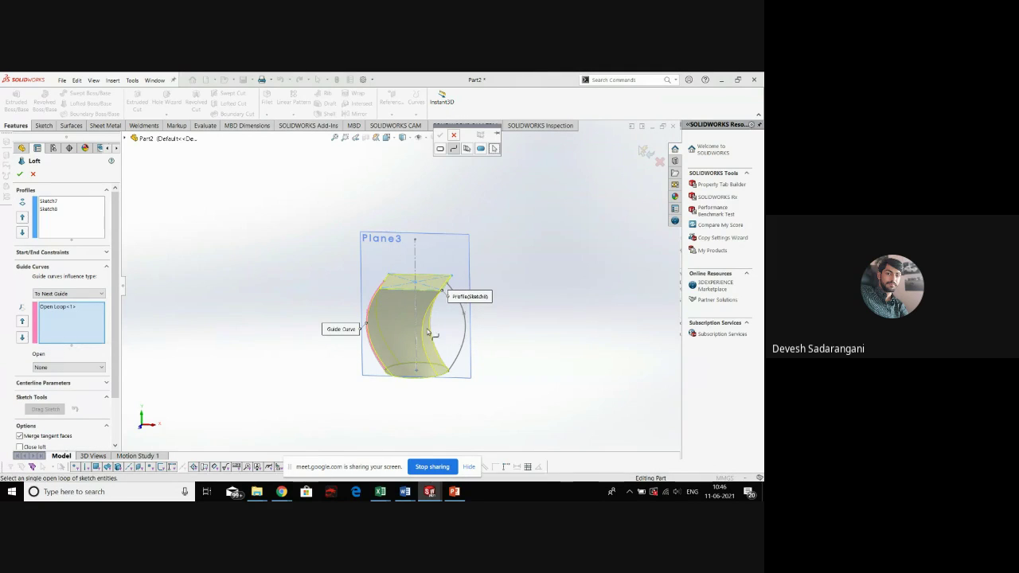
click(468, 344)
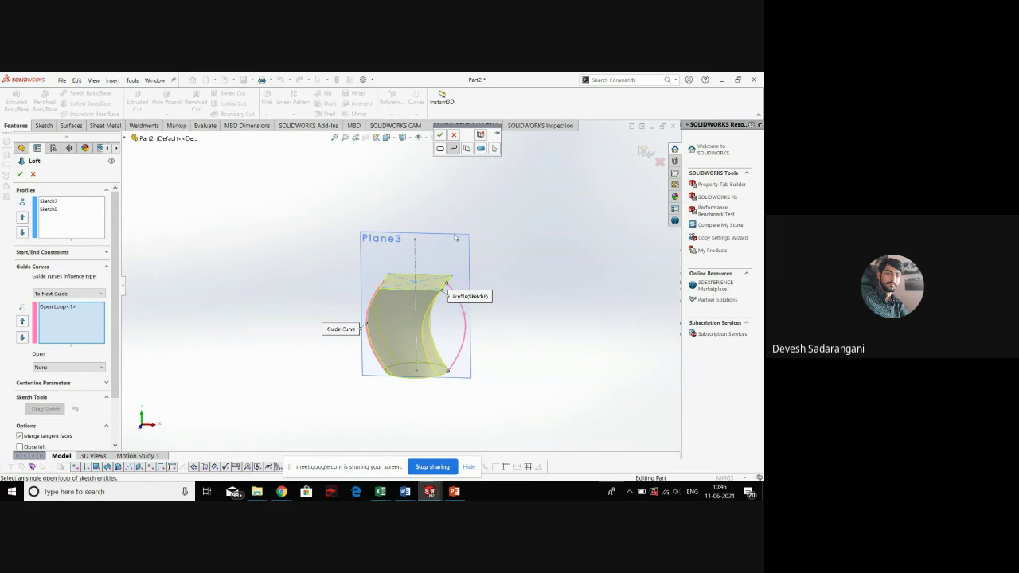
click(442, 135)
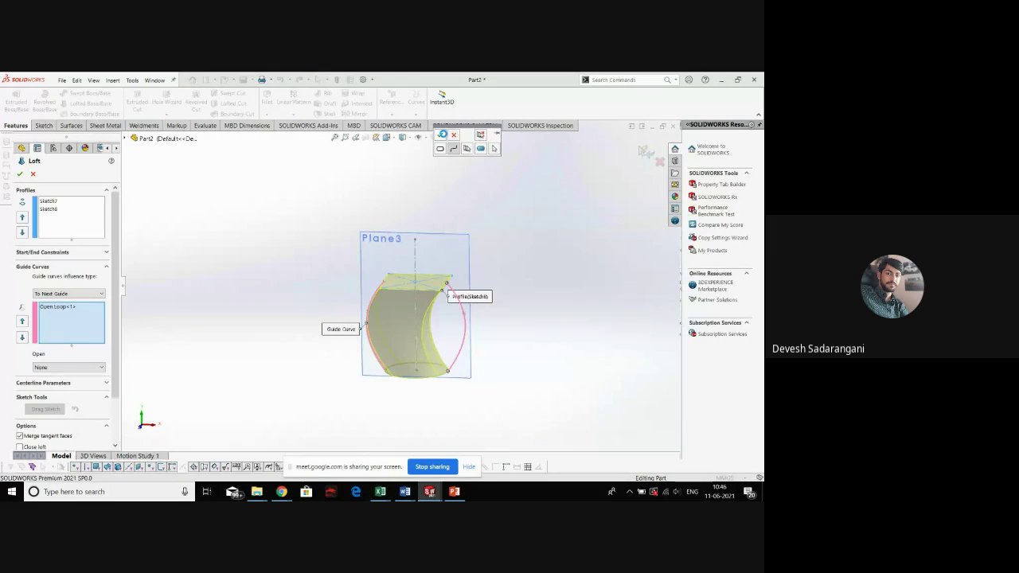
drag(398, 238, 370, 338)
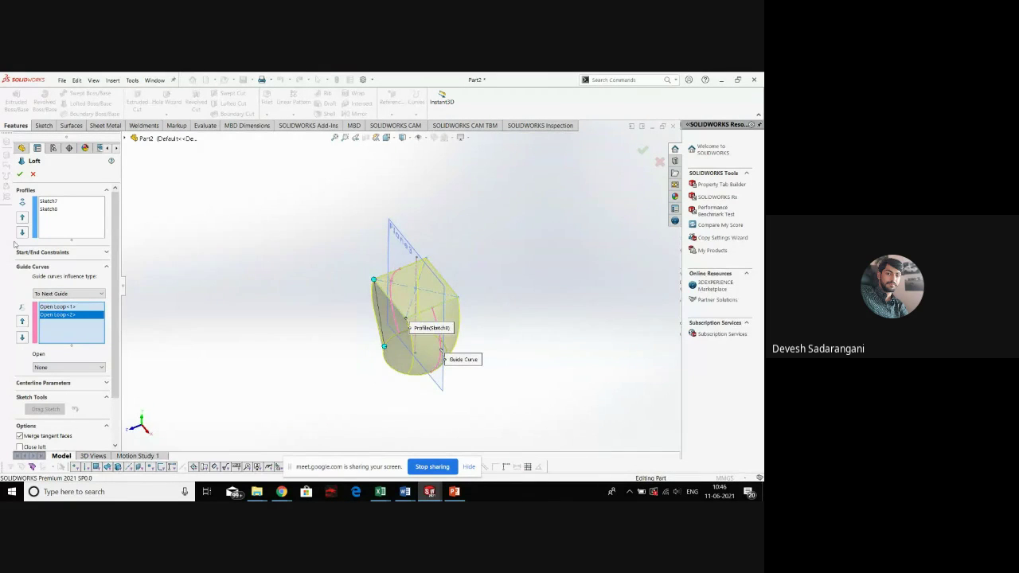
click(21, 173)
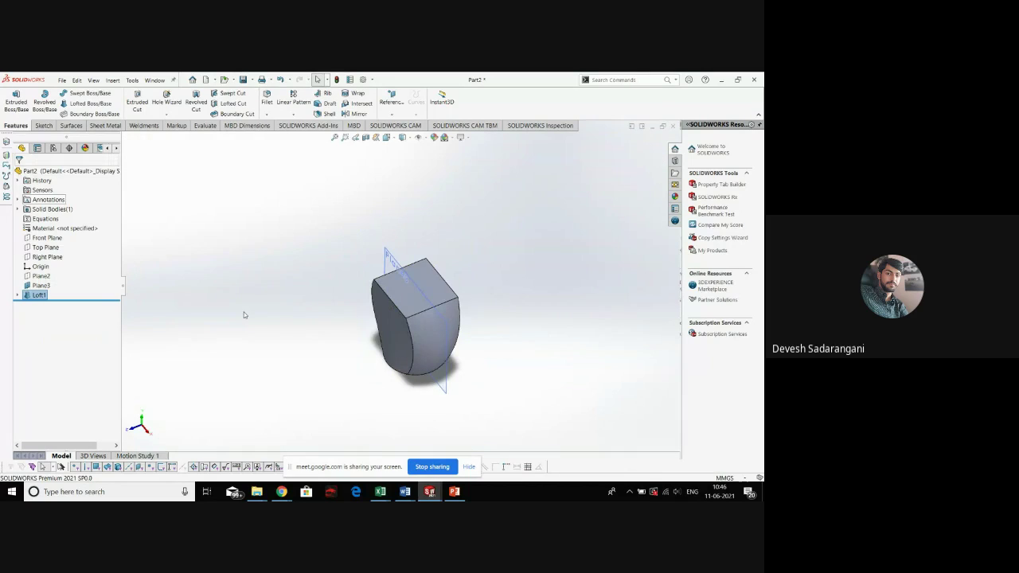
Orbit around Loft1 to inspect it, then bring up the Excel window previews
drag(243, 312, 430, 327)
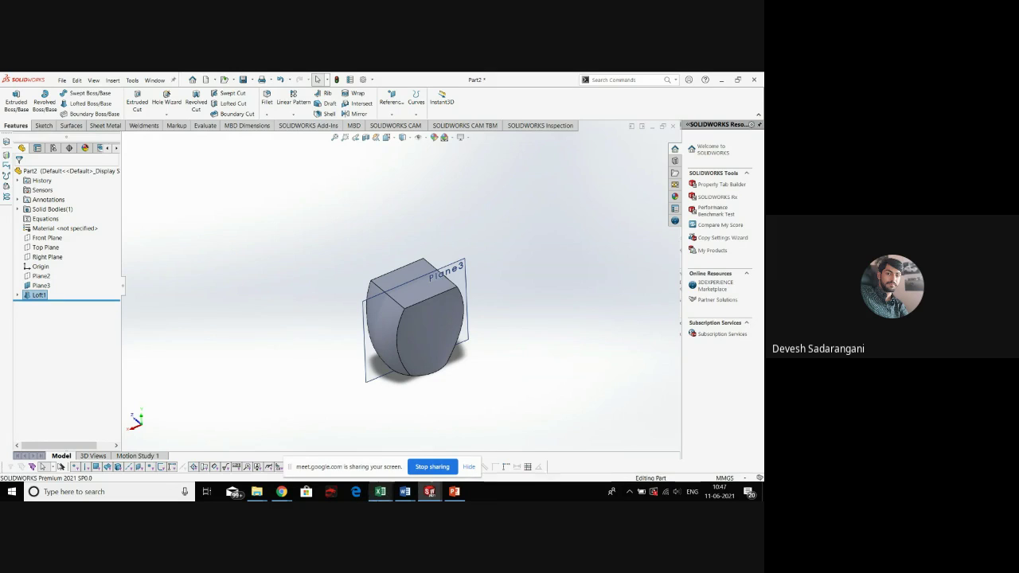
click(381, 491)
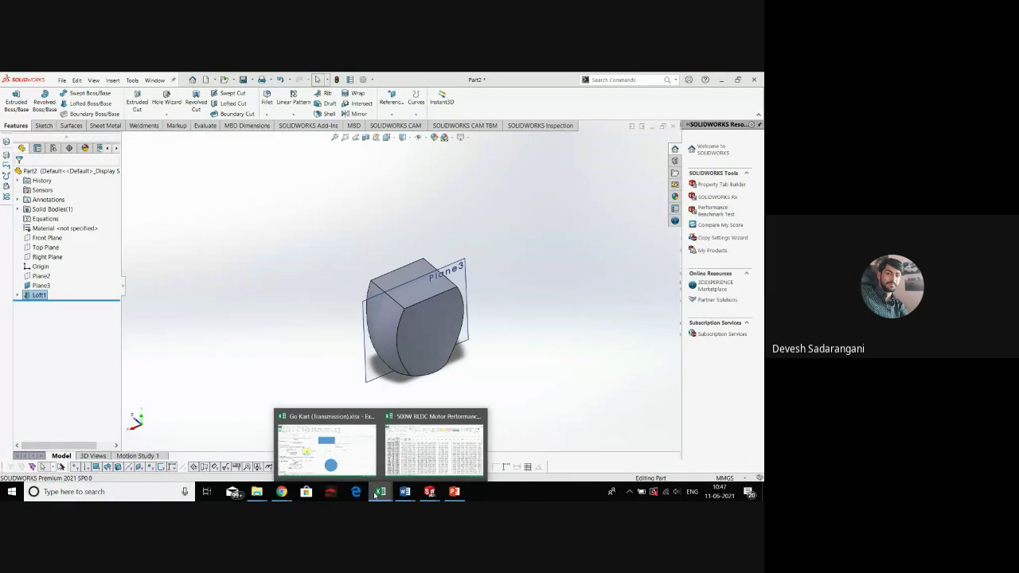
Switch to the 500W BLDC Motor Performance Curve workbook, select the data range, and view cell Y30's formula
click(432, 446)
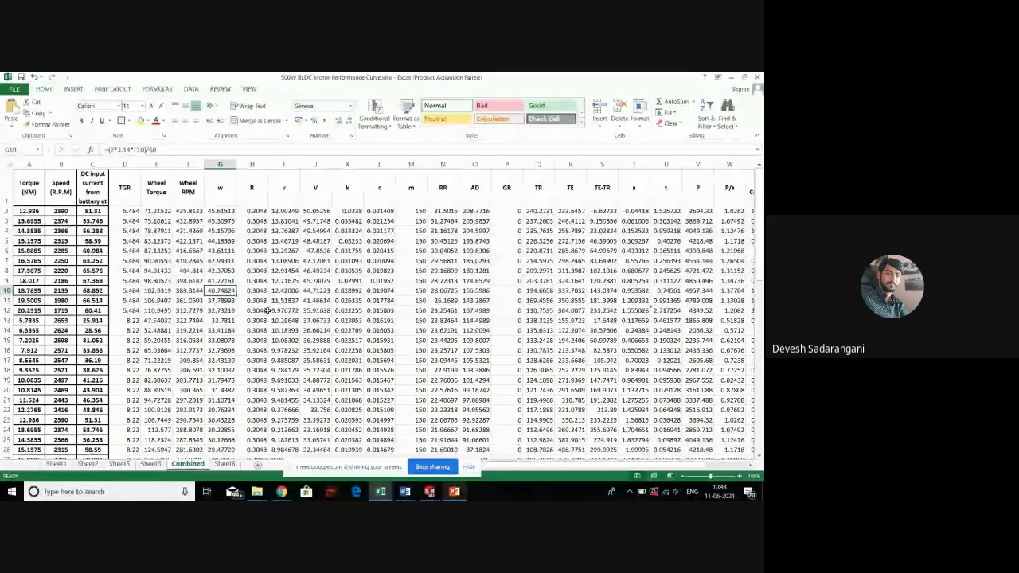
mouse_move(29, 191)
mouse_down()
mouse_move(159, 271)
mouse_move(762, 439)
mouse_move(741, 448)
mouse_move(700, 322)
mouse_move(704, 333)
mouse_up()
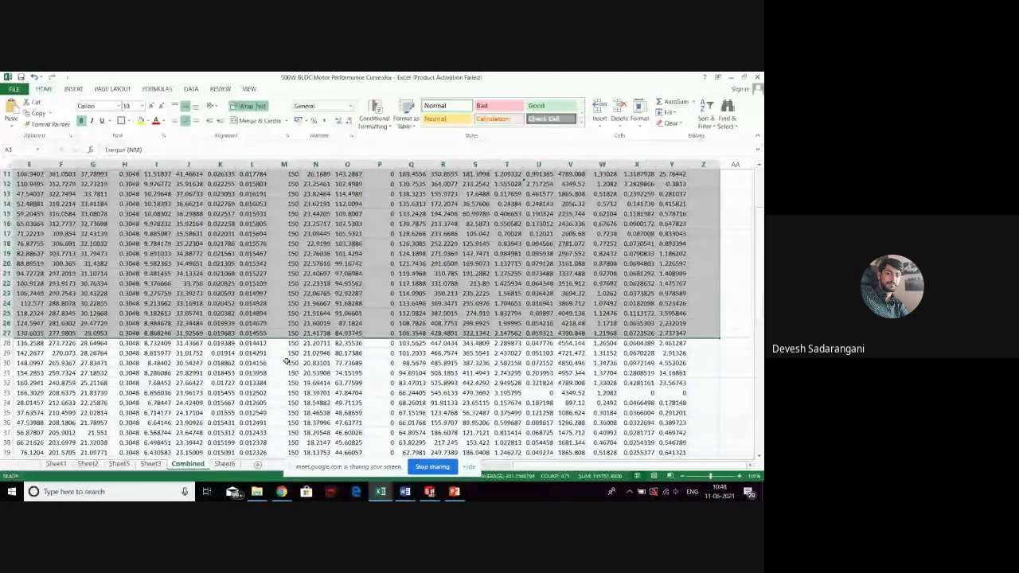
click(669, 361)
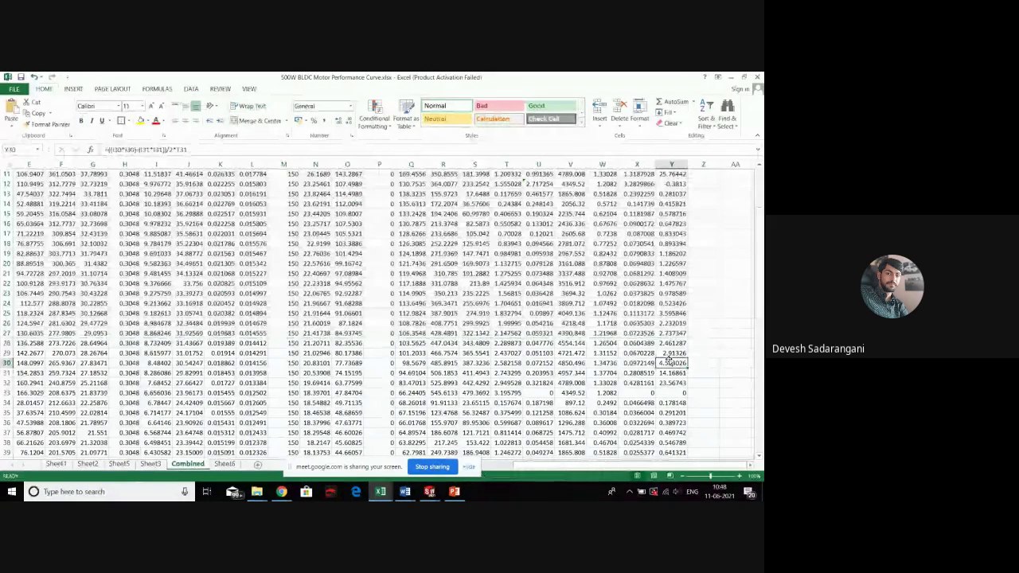